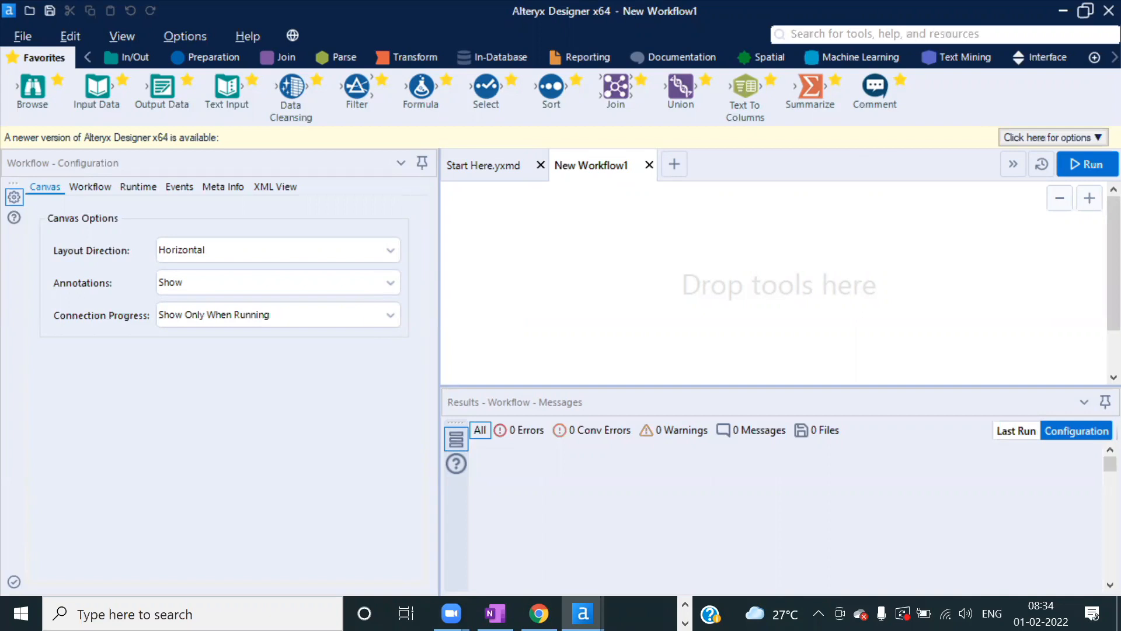
- Add the Maryland Police Stops 2007-2014 CSV as an input on the canvas, run the workflow and enlarge the results area
click(516, 275)
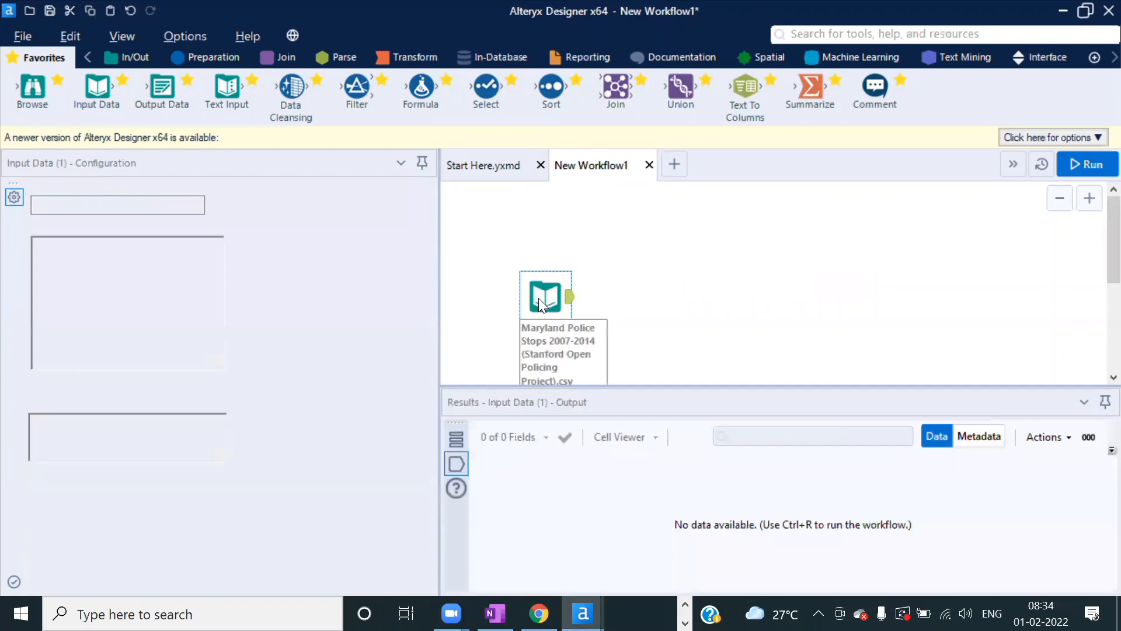
click(1080, 164)
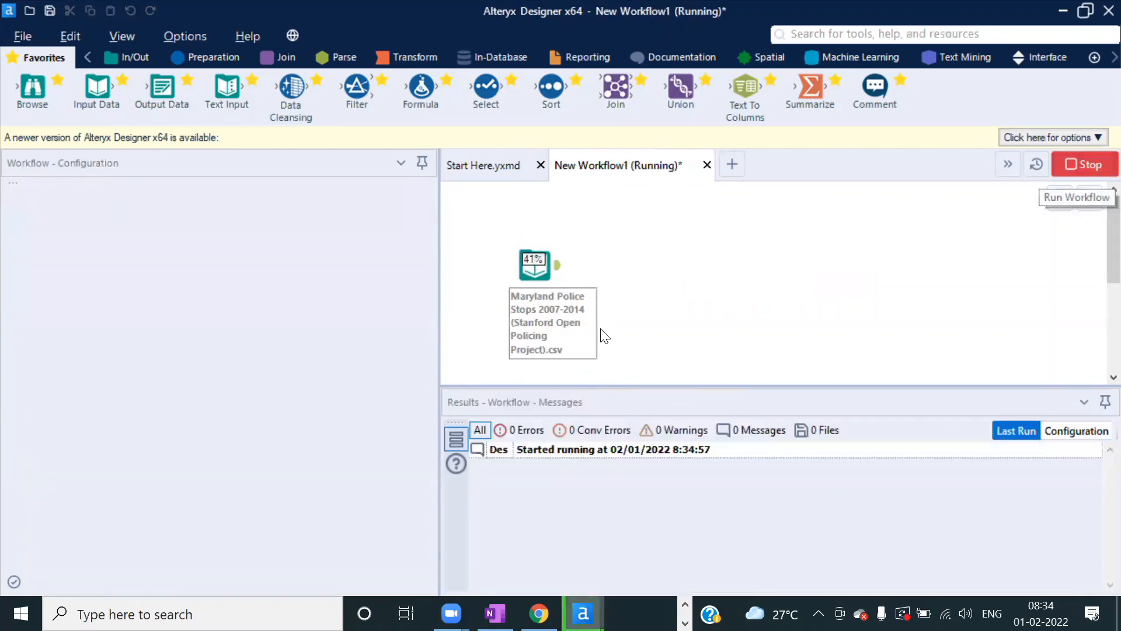
click(578, 306)
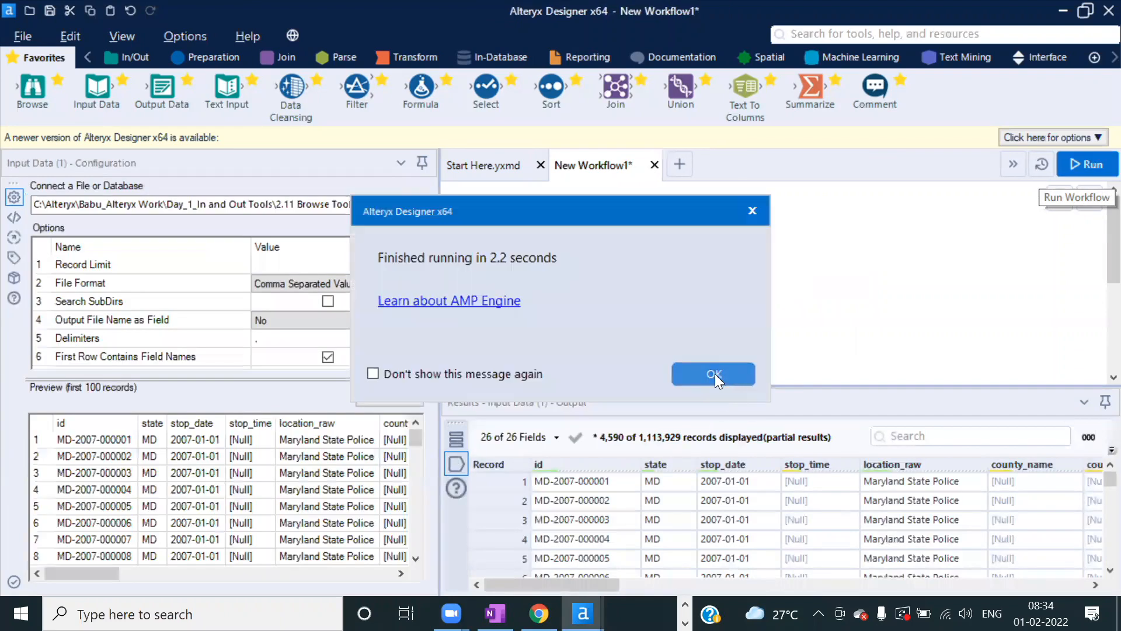
click(715, 374)
drag(536, 387, 537, 361)
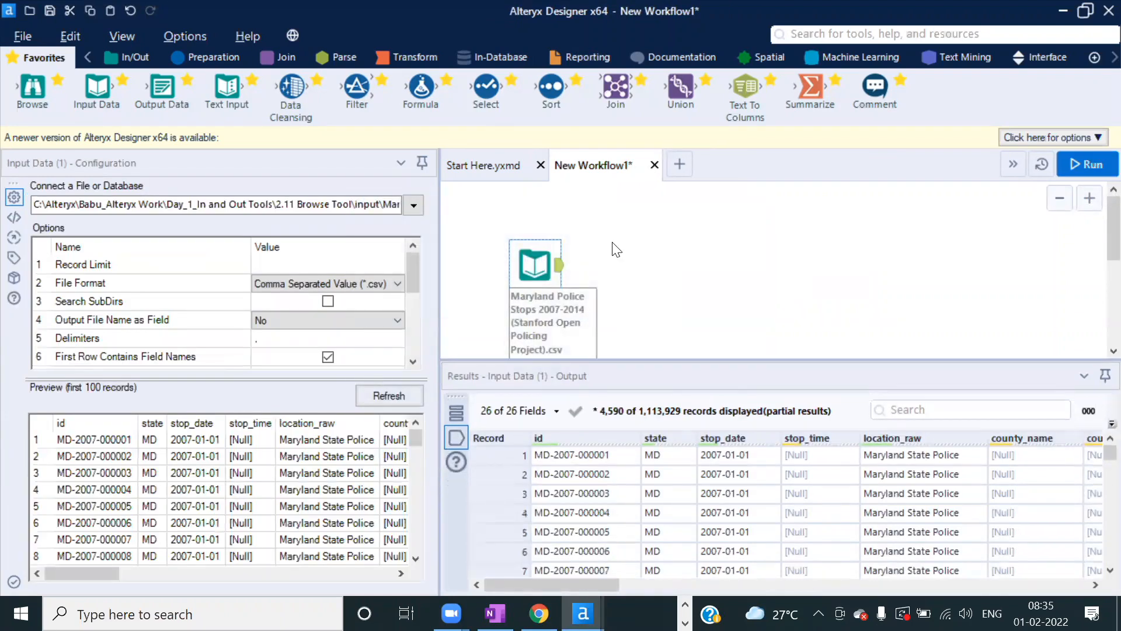
- Add a Browse tool connected to the police stops input and run the workflow
click(124, 59)
drag(32, 88, 788, 234)
click(552, 274)
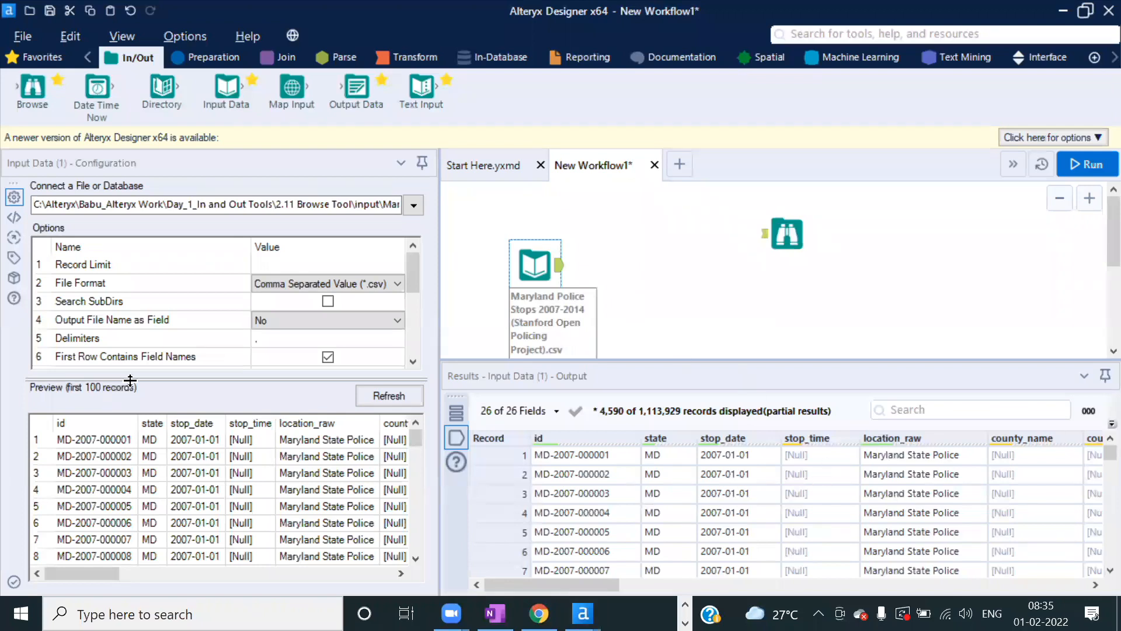
drag(791, 232, 669, 263)
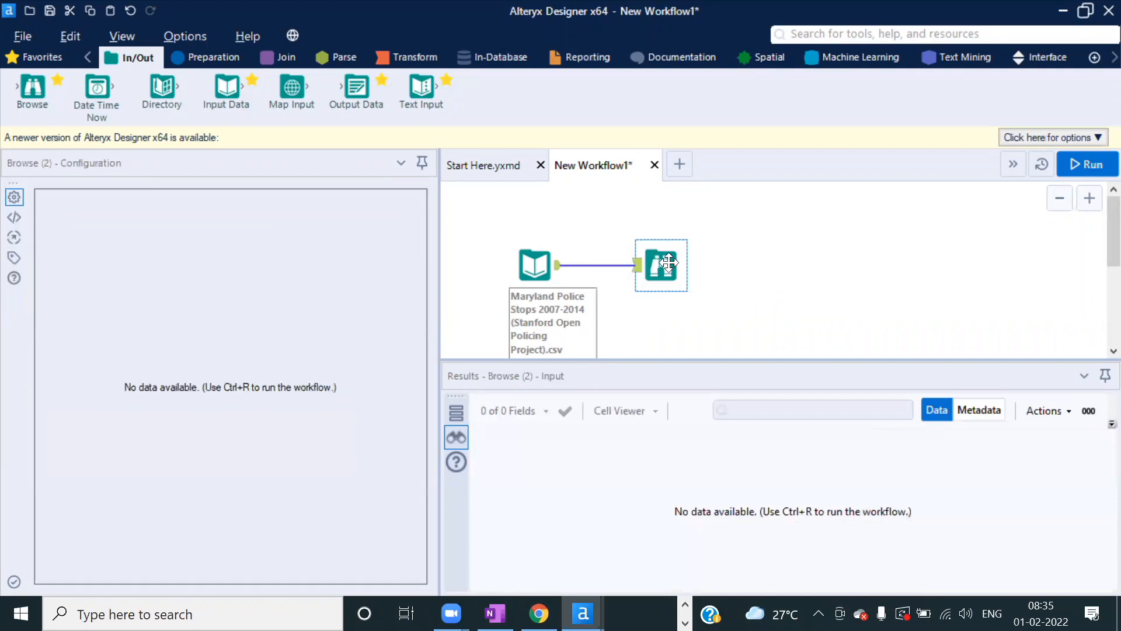
click(1078, 164)
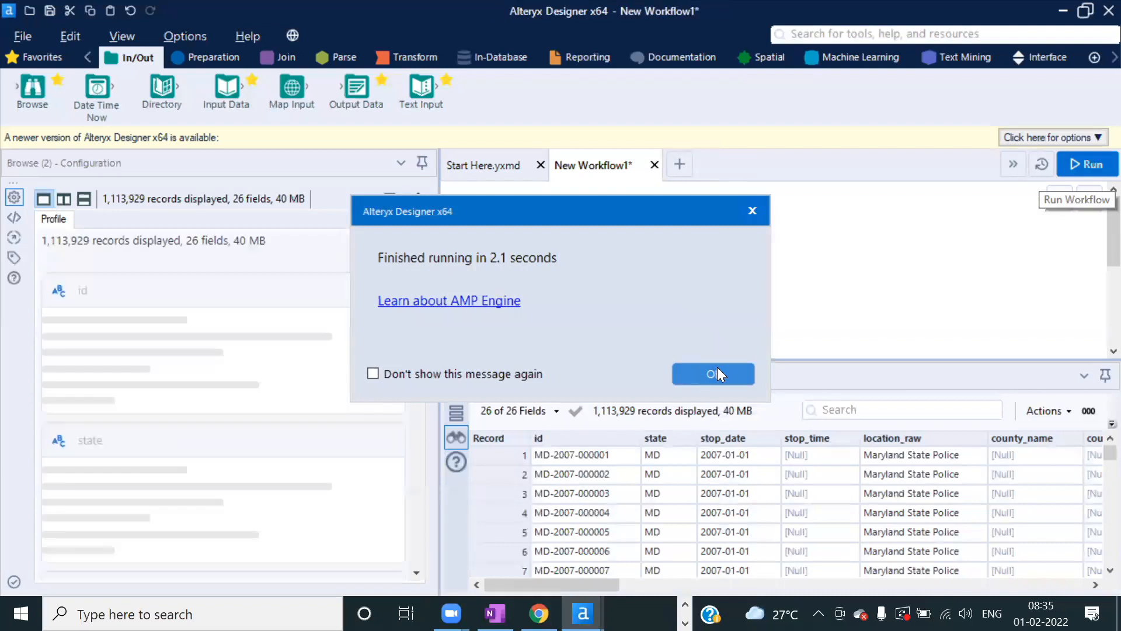
click(717, 368)
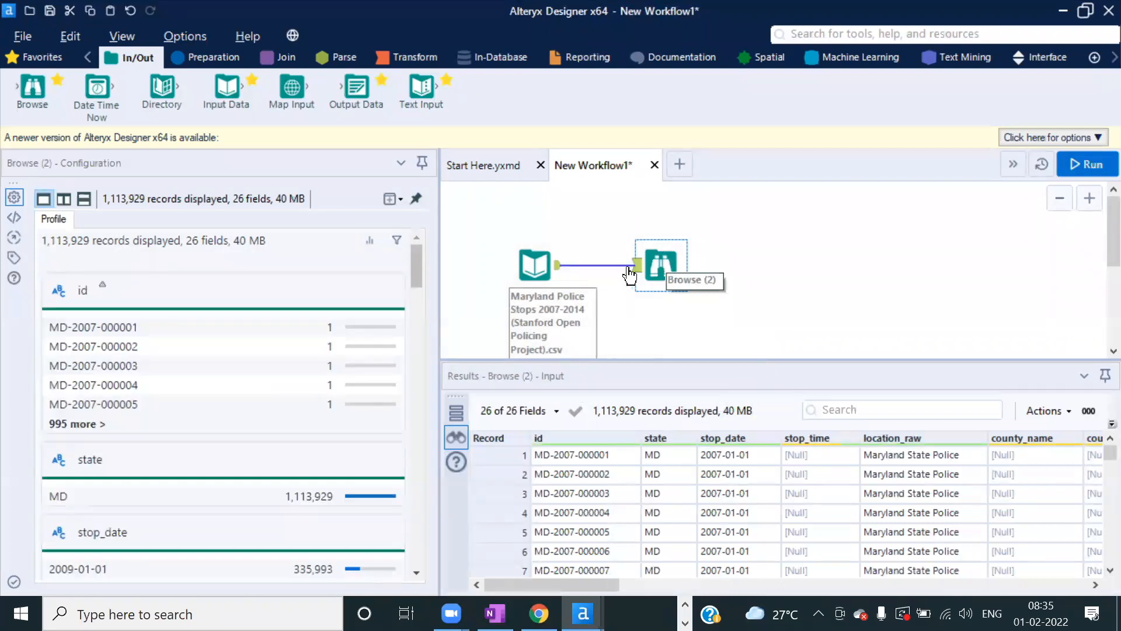
- Place a Text Input tool on the canvas below the police stops input
scroll(654, 280, down, 1)
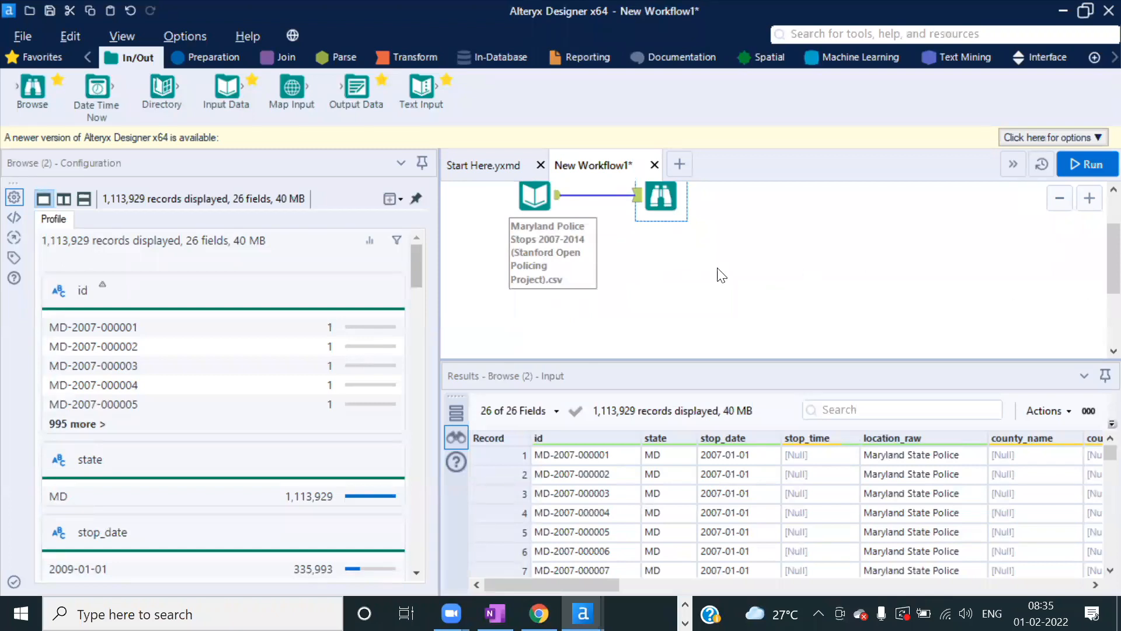
drag(570, 358, 570, 388)
click(545, 331)
drag(420, 87, 523, 321)
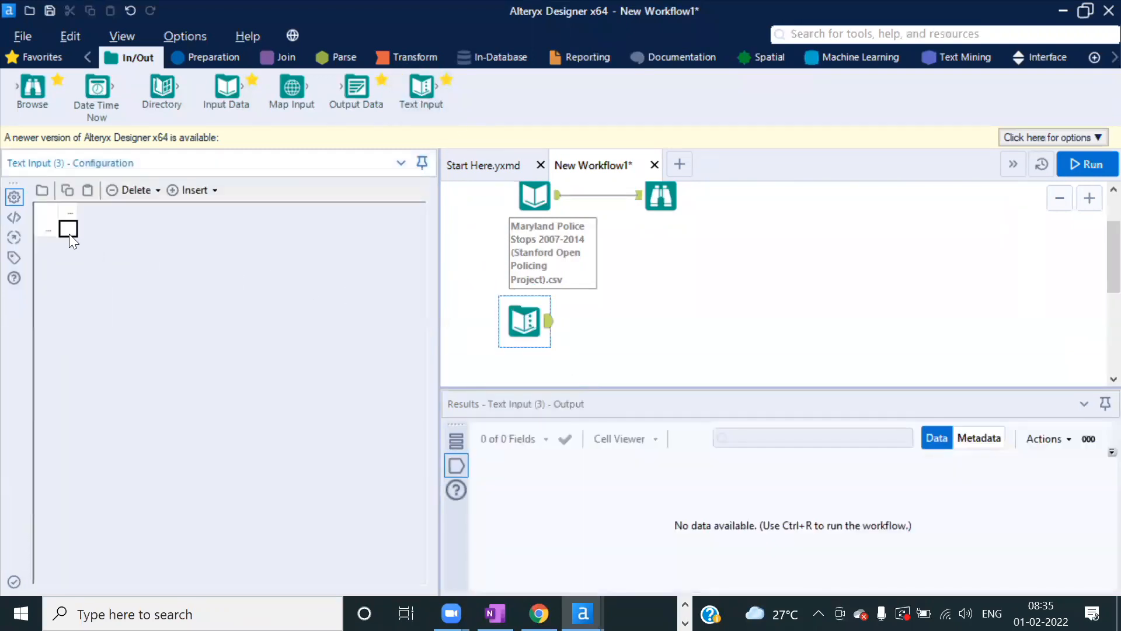
- Fill Field1 with a first name in row 1, only whitespace in row 2, nothing in row 3, and the name padded with spaces in row 4
click(69, 229)
text(babu)
click(72, 248)
click(73, 247)
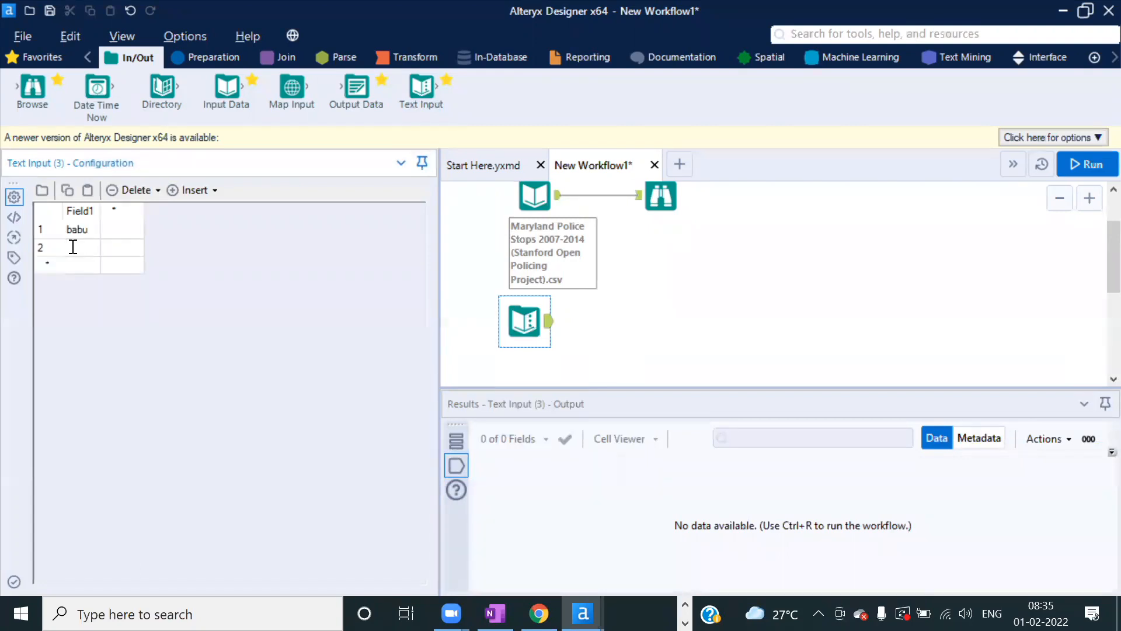
click(74, 265)
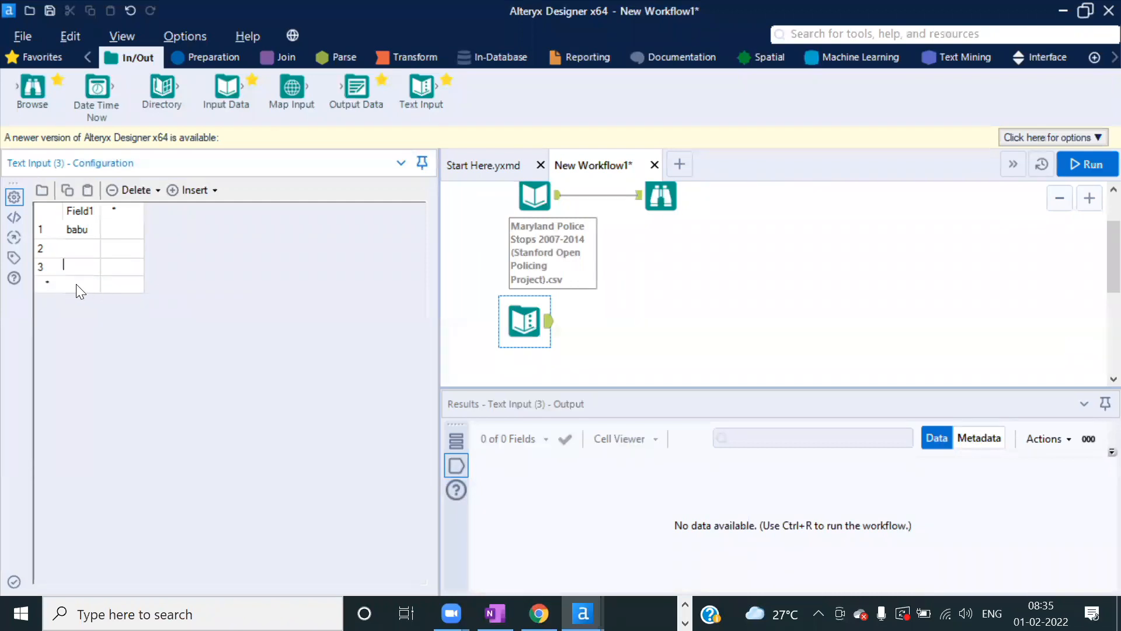
text(babu)
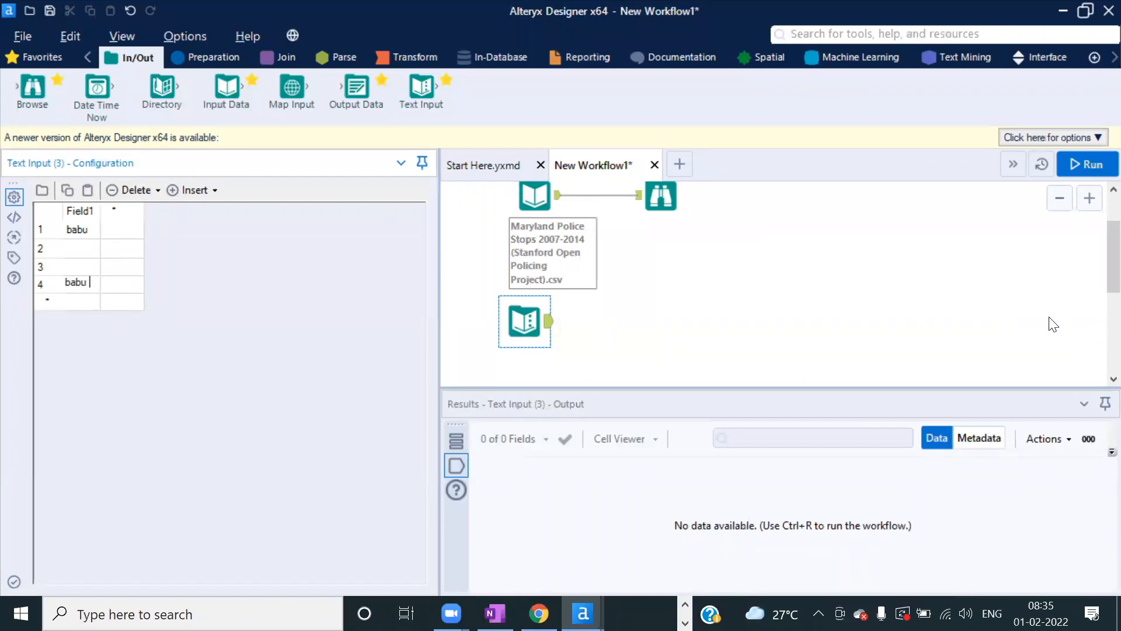
- Run the workflow to output the Text Input records and dismiss the completion message
click(841, 291)
key(ctrl+r)
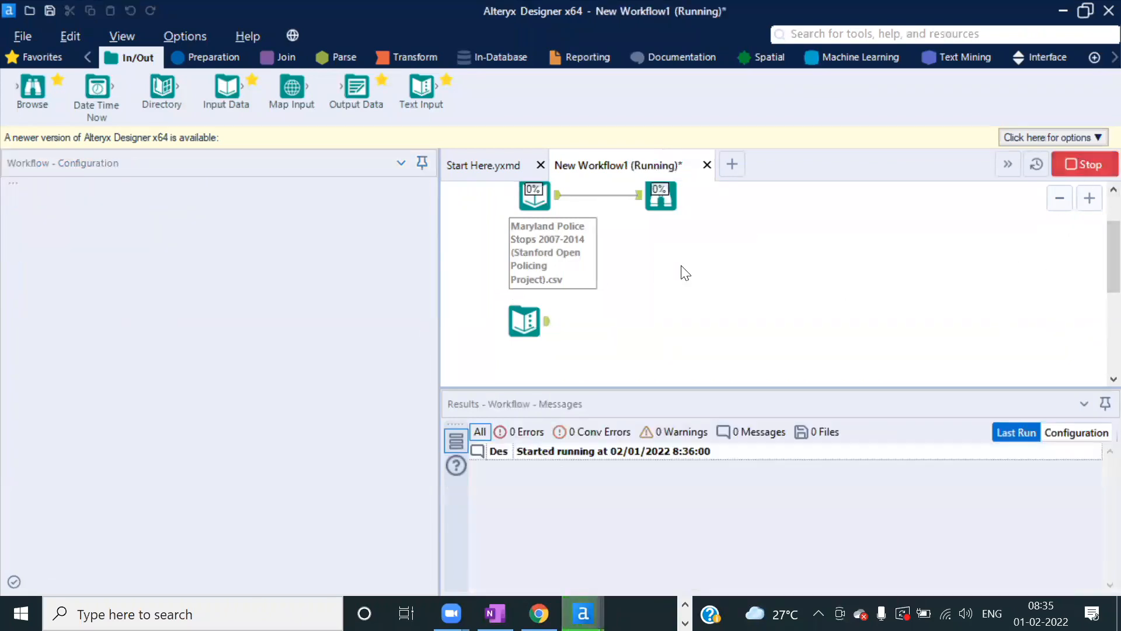
scroll(683, 265, up, 1)
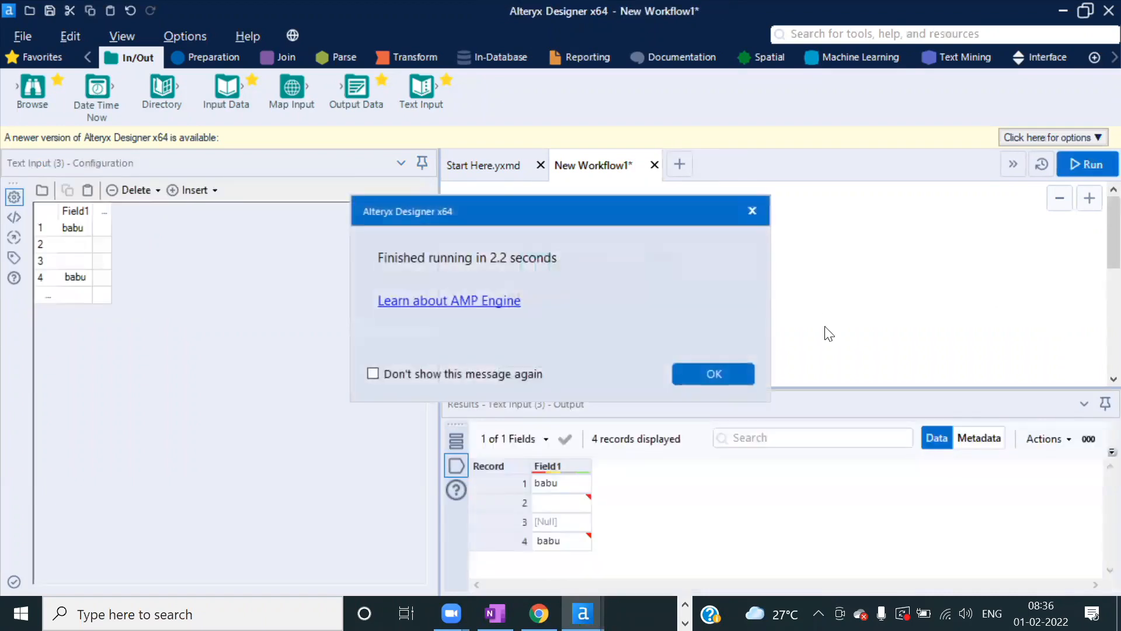
click(730, 372)
- Delete the police stops input and its Browse tool, leaving the Text Input tool selected
drag(759, 301, 487, 253)
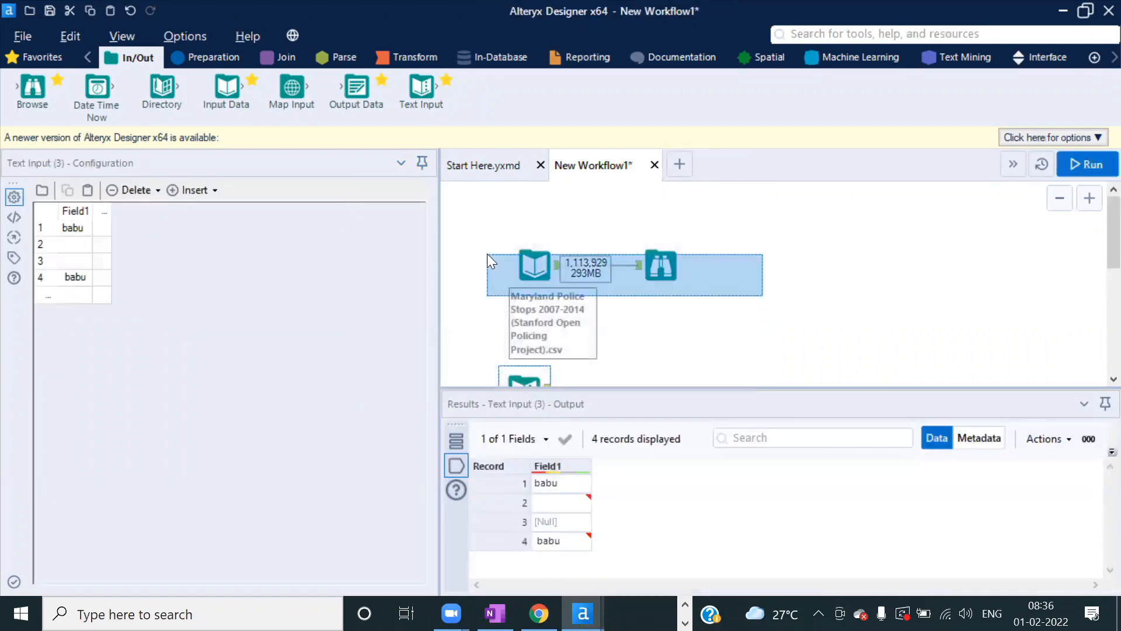
key(Delete)
click(526, 286)
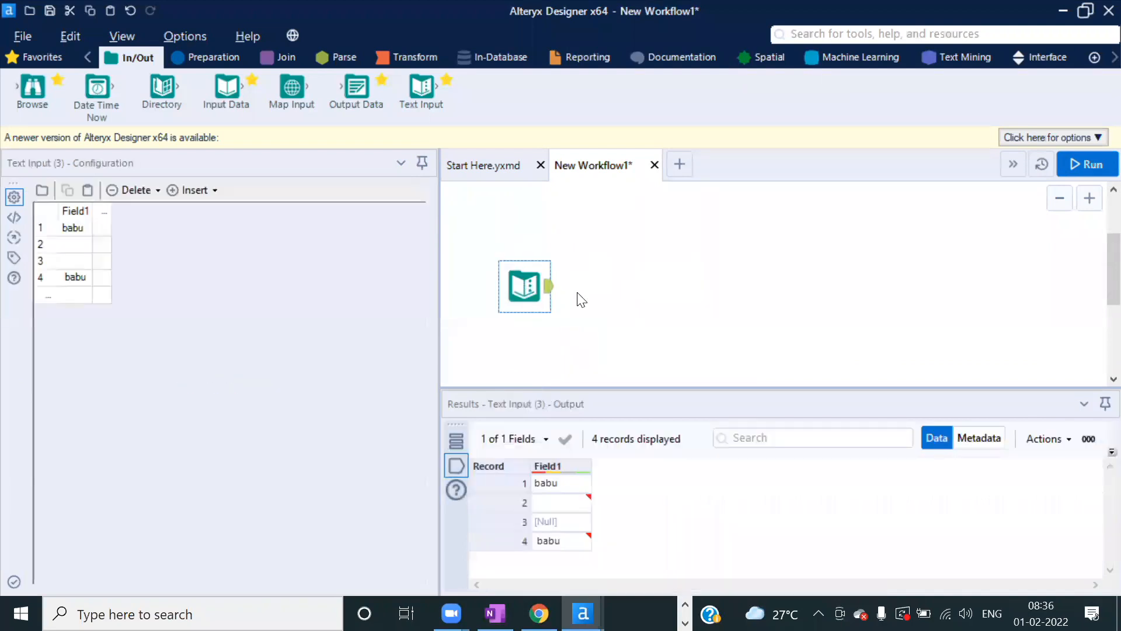
- Compare the four Field1 cells with the output records, checking how blank, null and space-padded values are marked
click(78, 231)
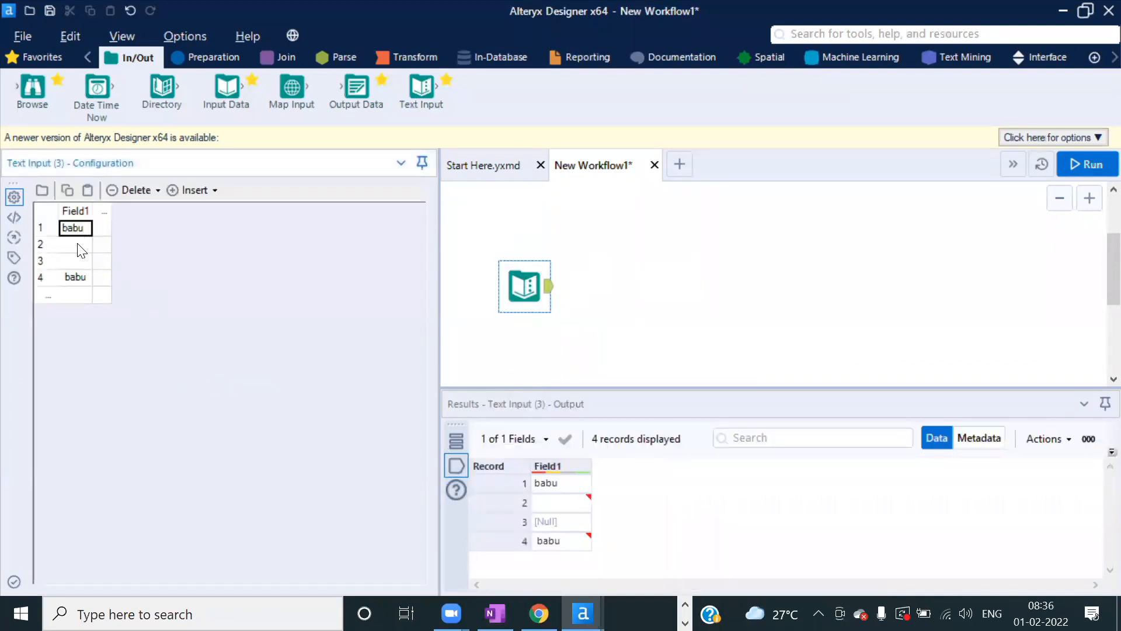
click(80, 248)
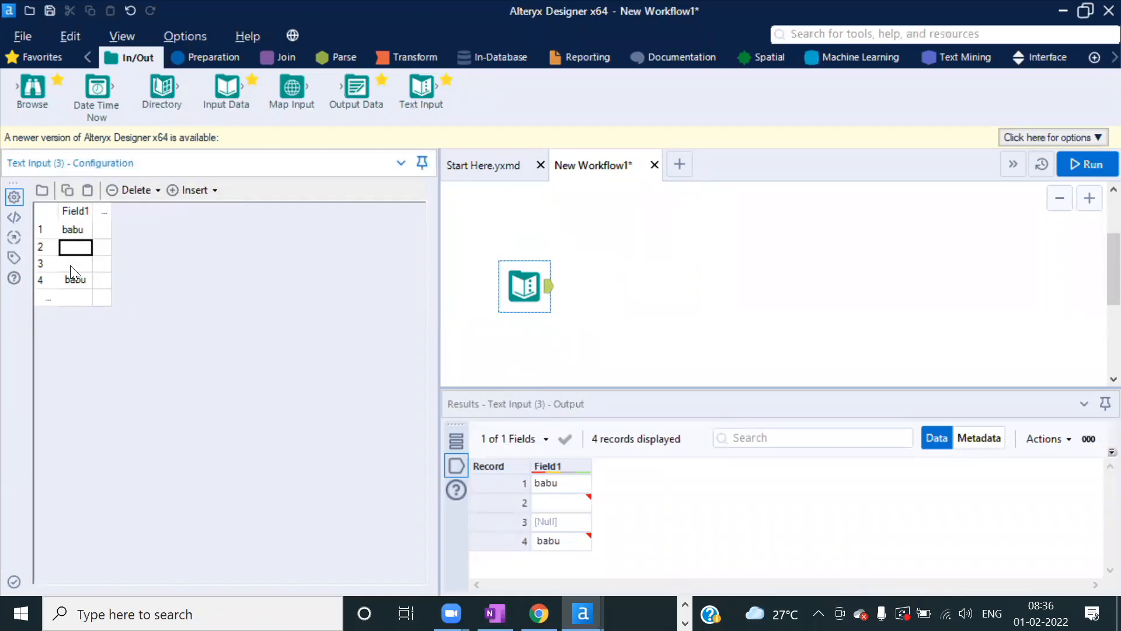
click(70, 265)
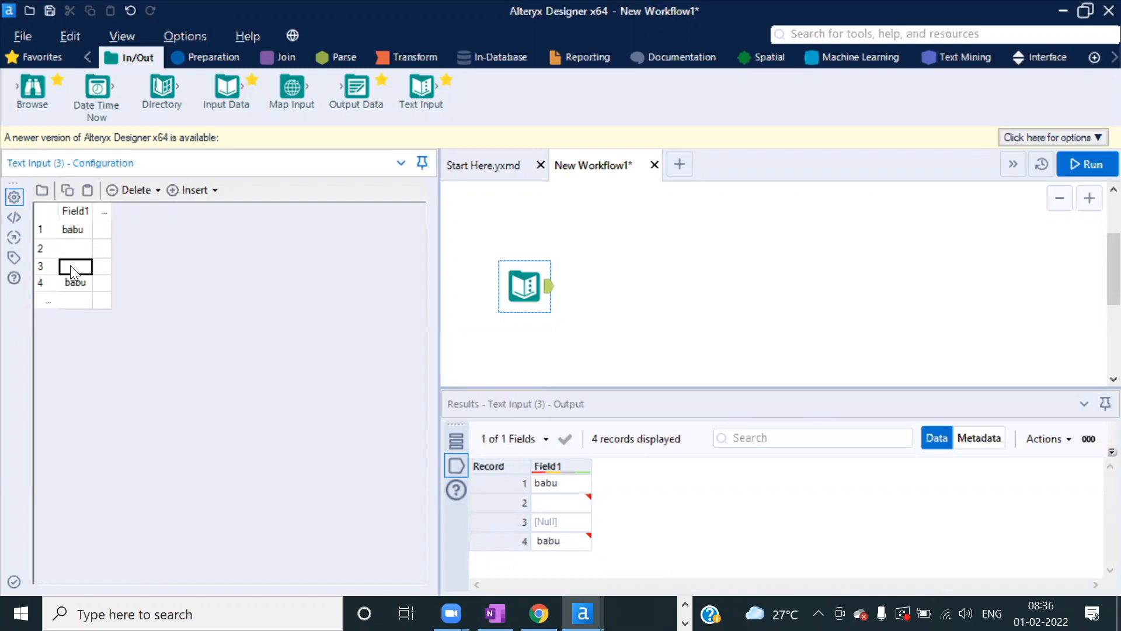
click(75, 285)
drag(635, 386, 625, 352)
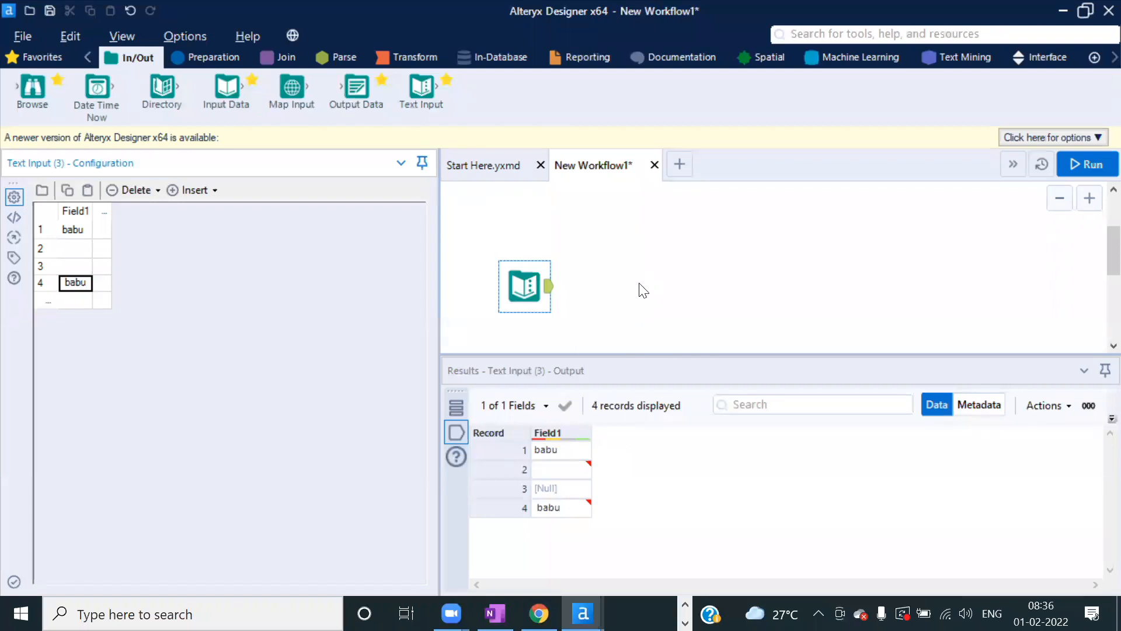
mouse_move(561, 469)
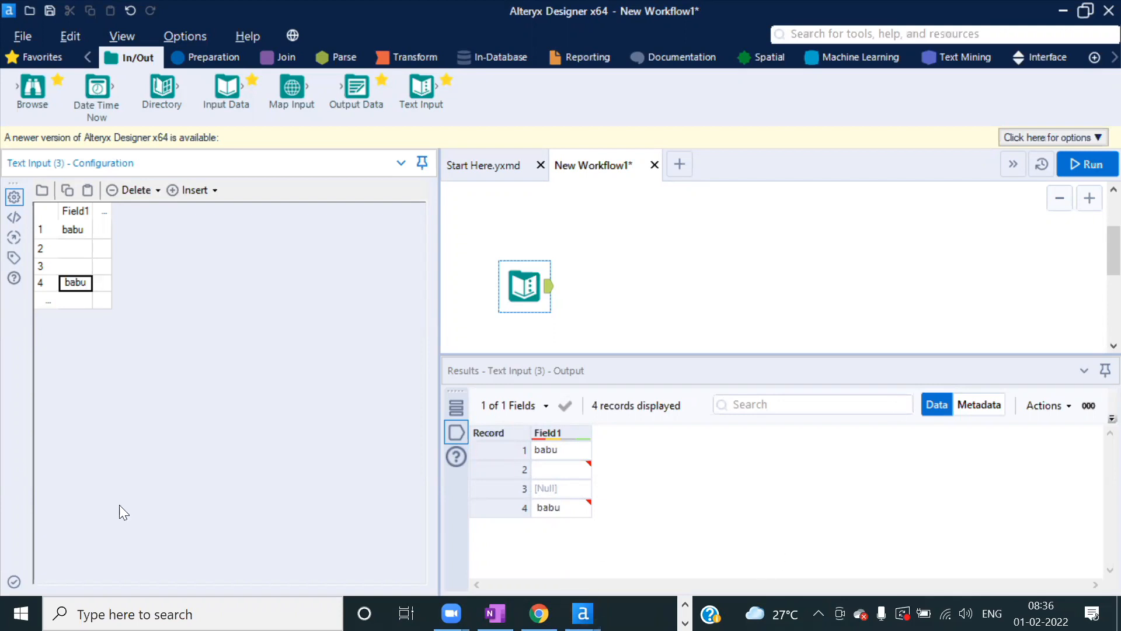
- Add "abc" in row 5 and "def" in row 6 of the Text Input's Field1 column
click(69, 303)
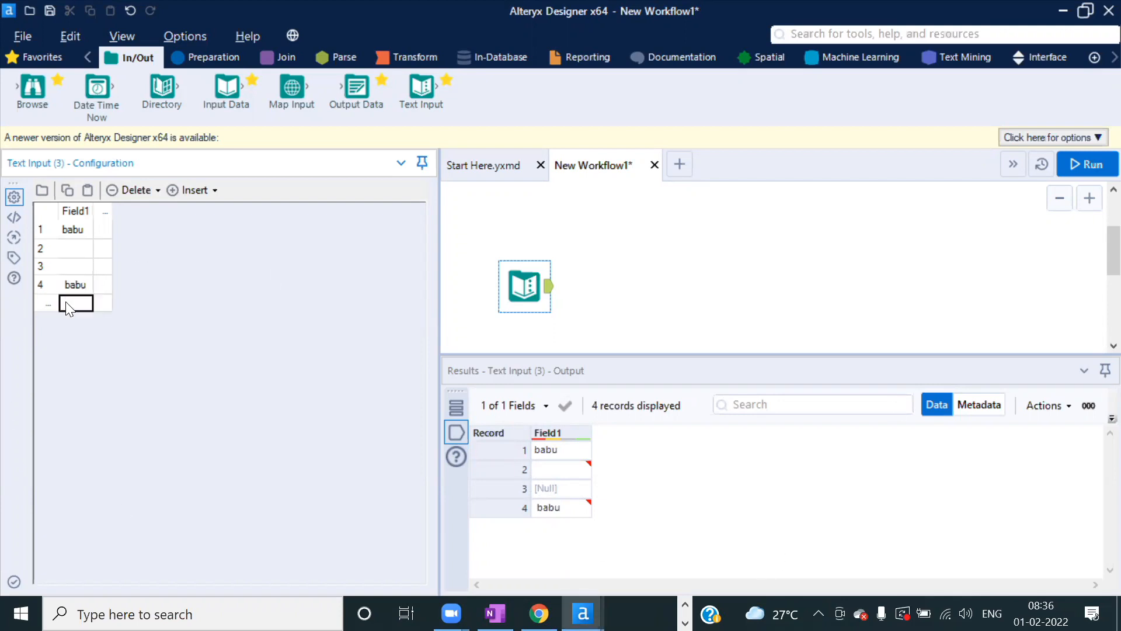
text(babu)
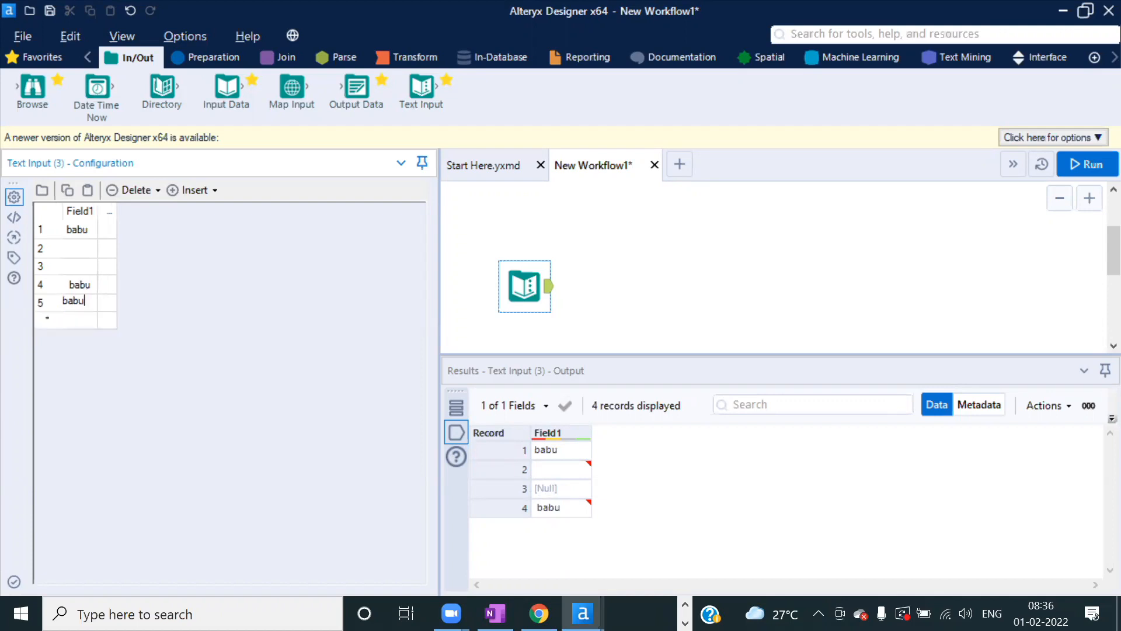
key(BackSpace)
key(BackSpace)
key(BackSpace)
key(BackSpace)
text(abc)
click(82, 320)
text(def)
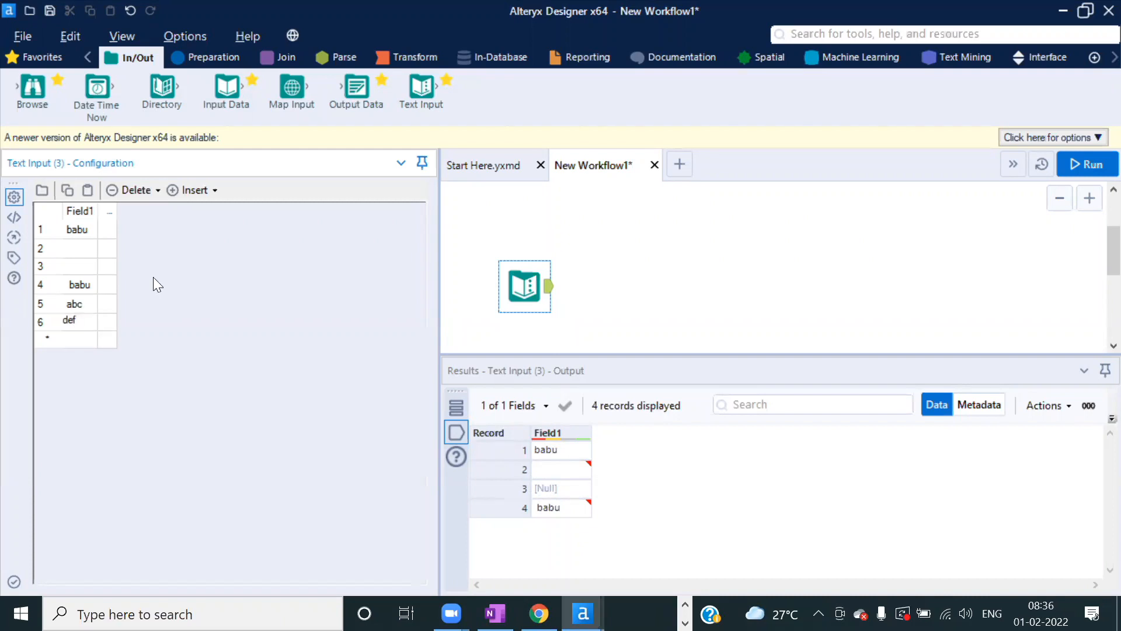
- Run the workflow with the extended text input and close the completion message
click(613, 275)
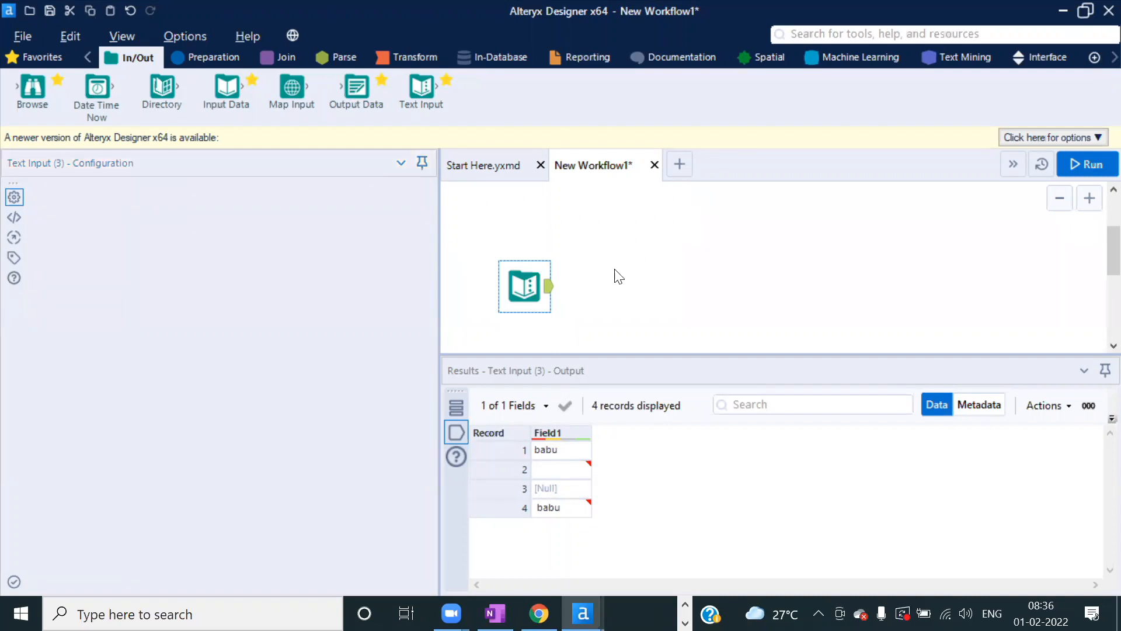
click(552, 296)
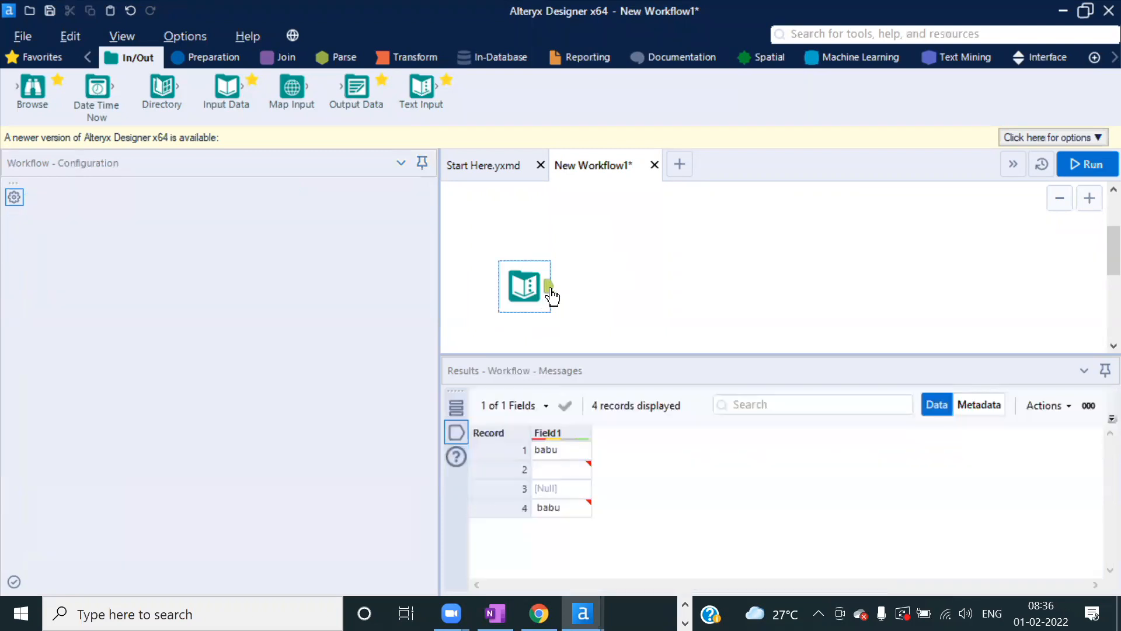
click(1093, 170)
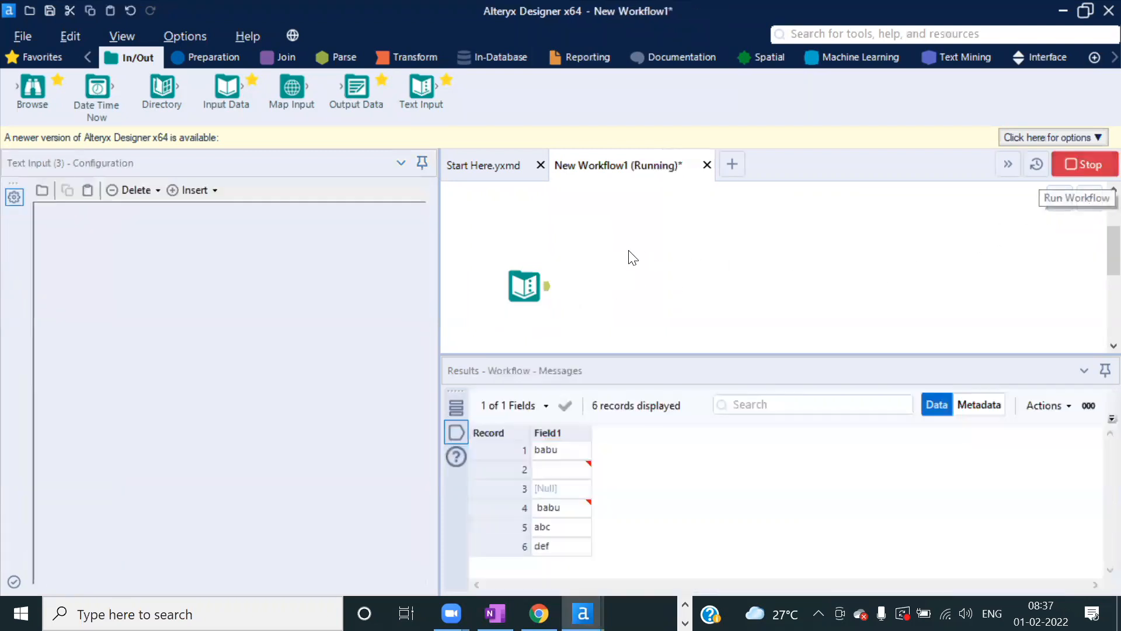
click(739, 379)
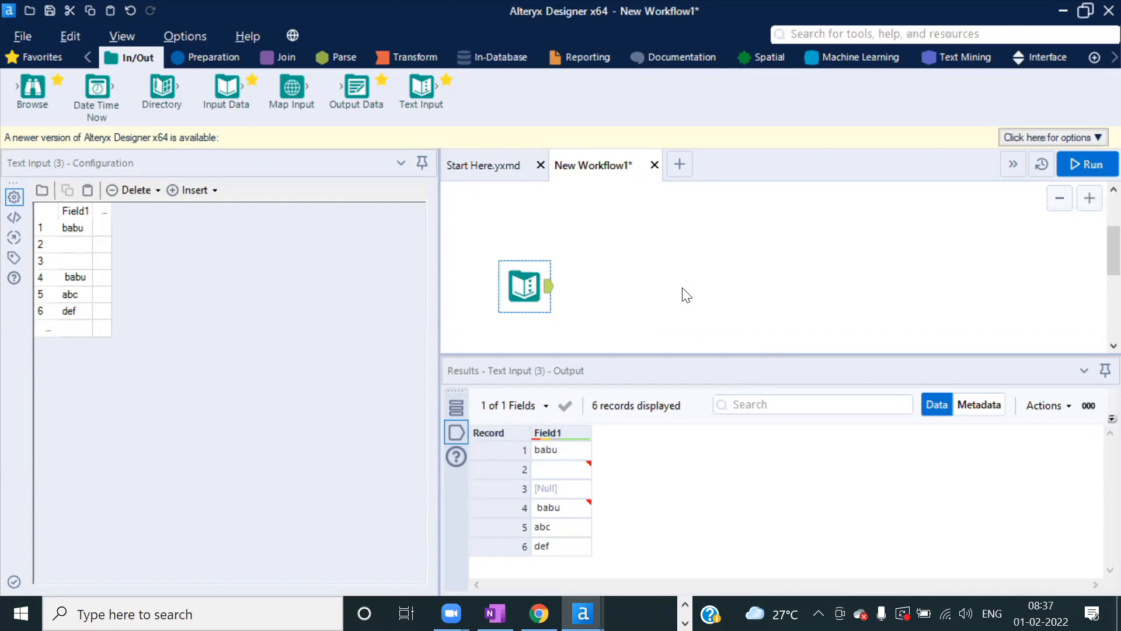
click(44, 297)
click(160, 191)
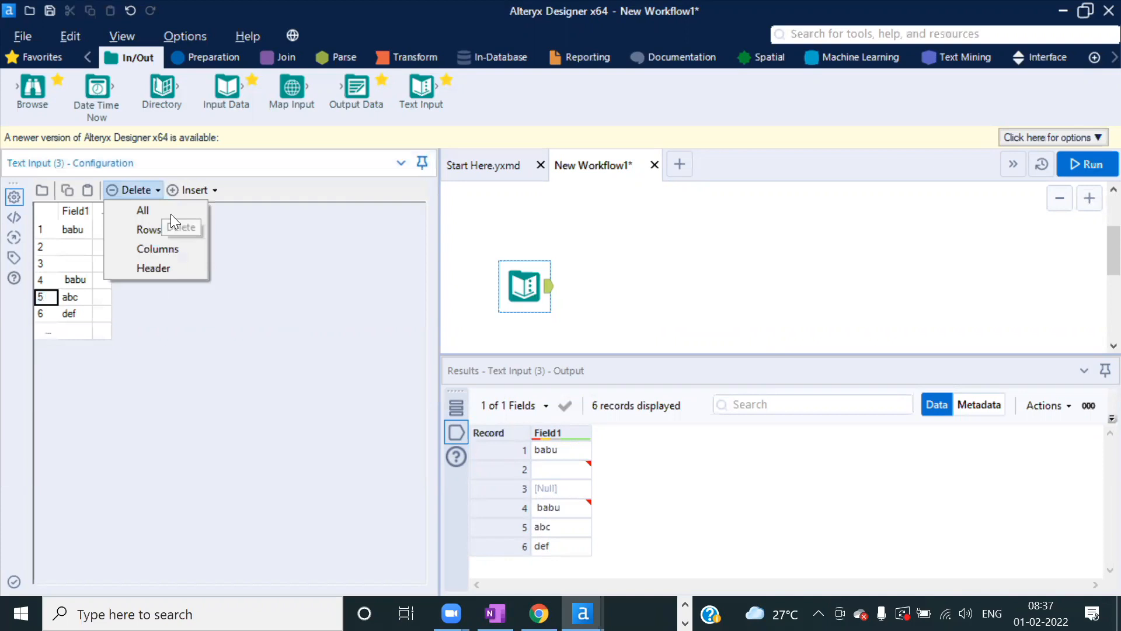
click(521, 278)
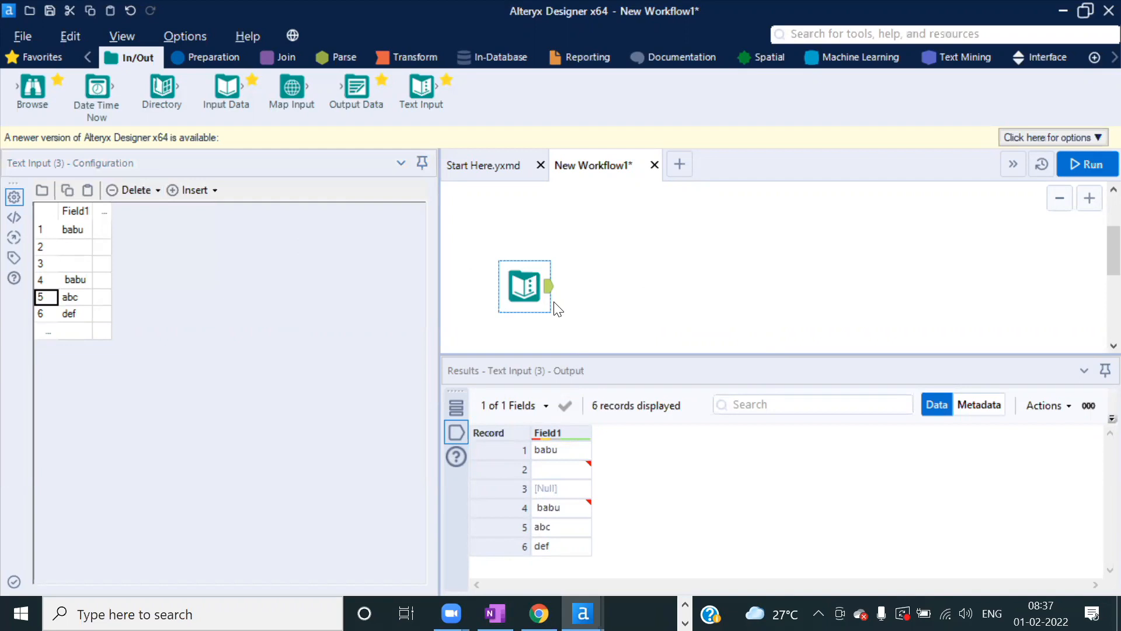
- Add "name" and "kjdshfkj" with leading spaces and "hshdfh" with a trailing space in Field1 rows 7 to 9, and rerun the workflow
click(71, 335)
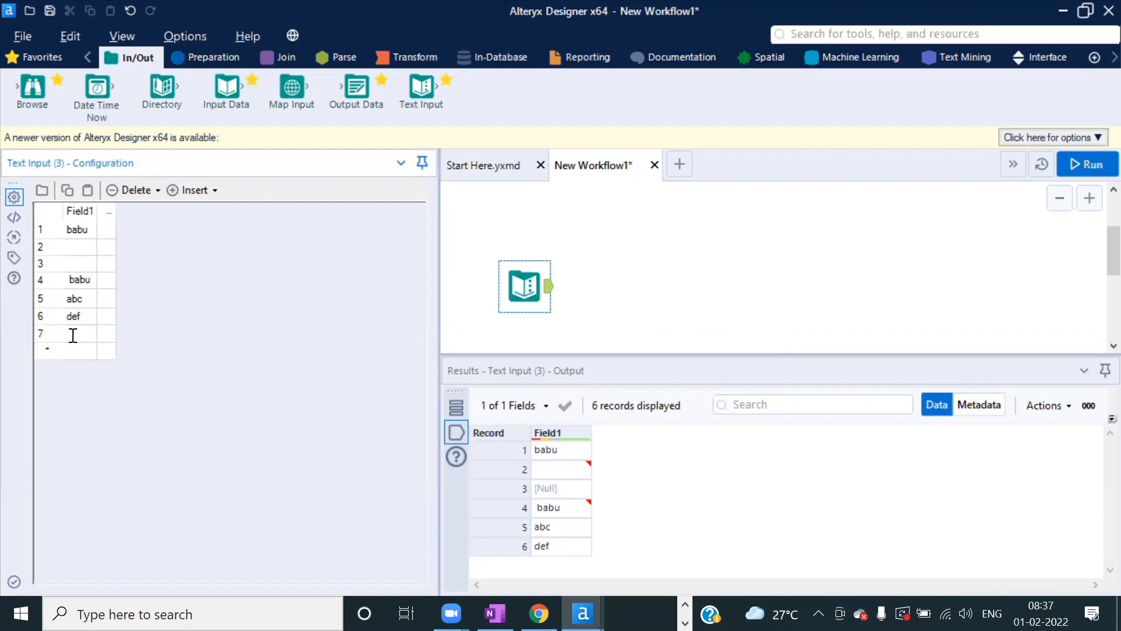
text(name)
click(86, 351)
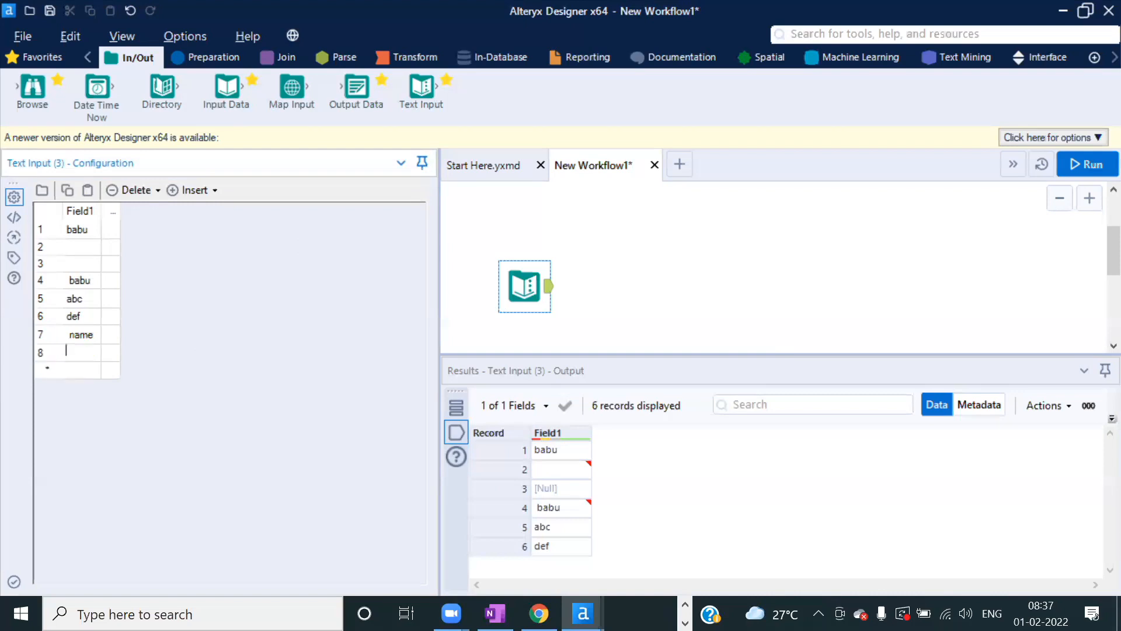
text(kjdshfkj)
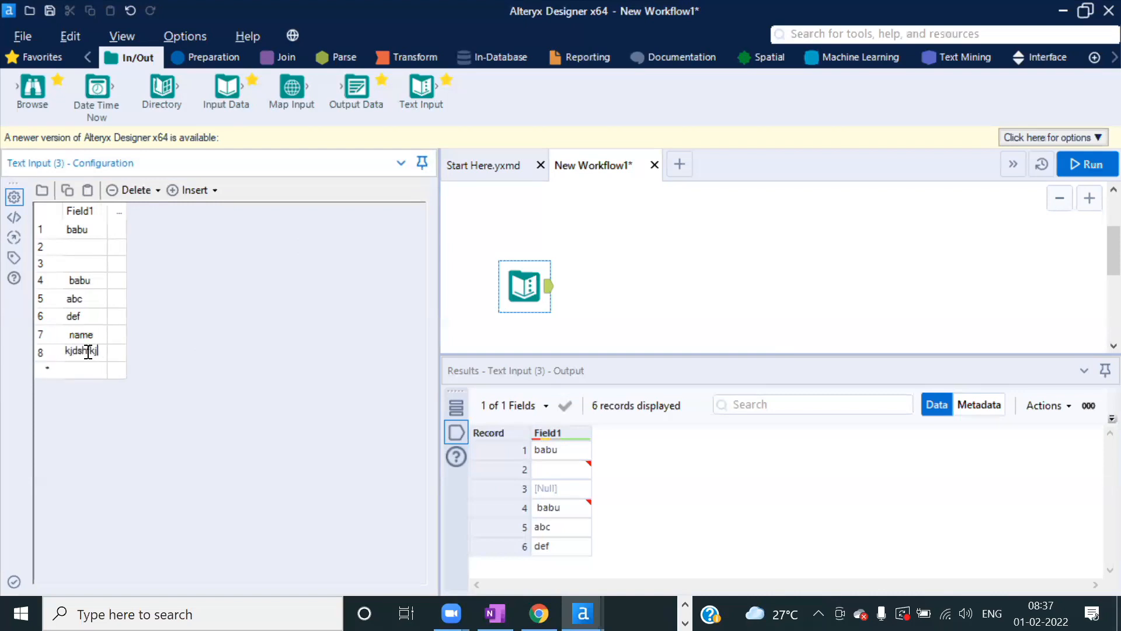
click(88, 371)
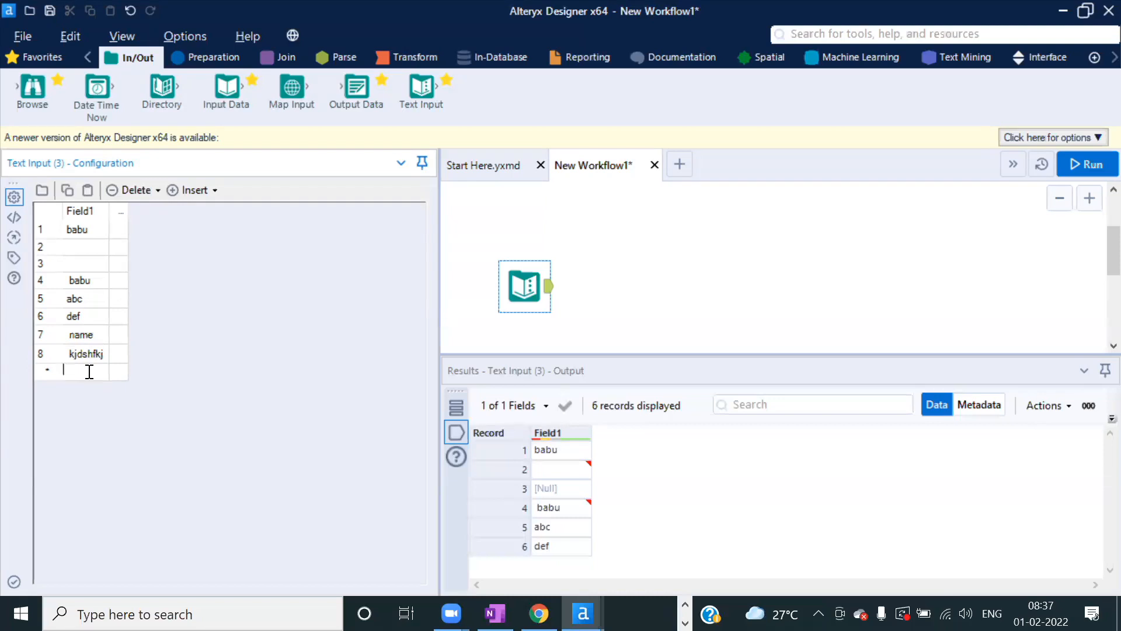
text(hshdfh)
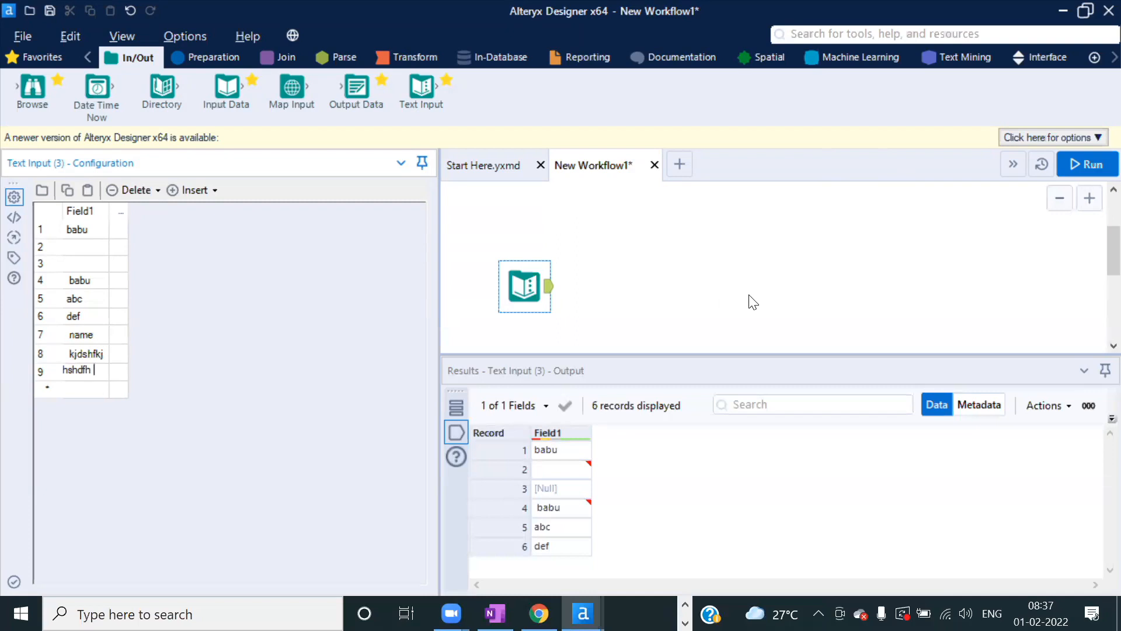
click(1093, 161)
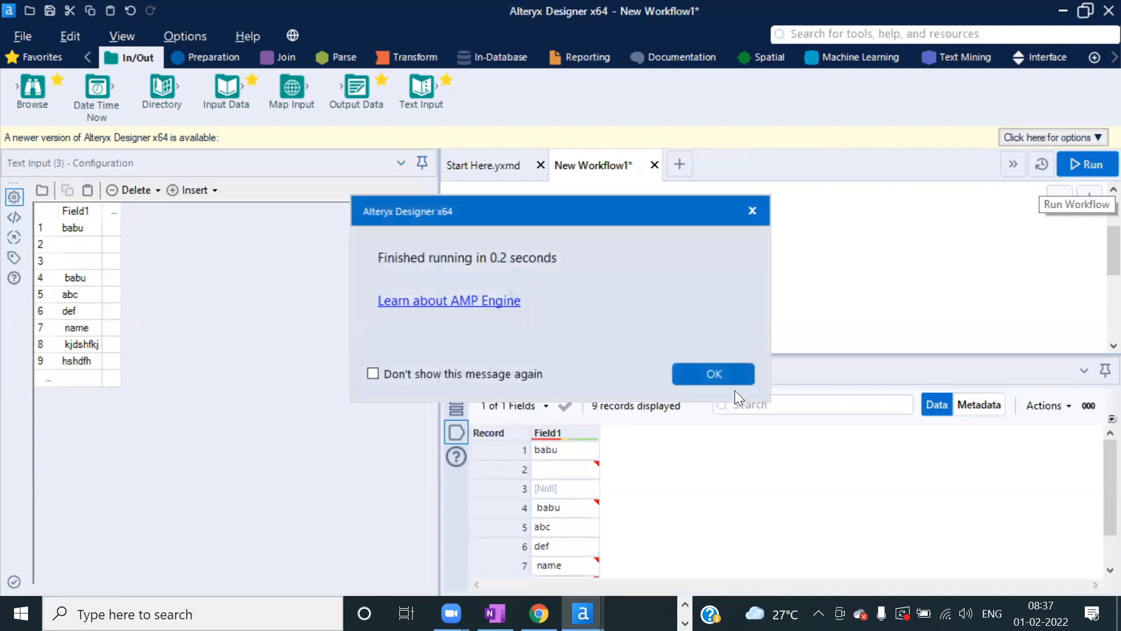
click(713, 372)
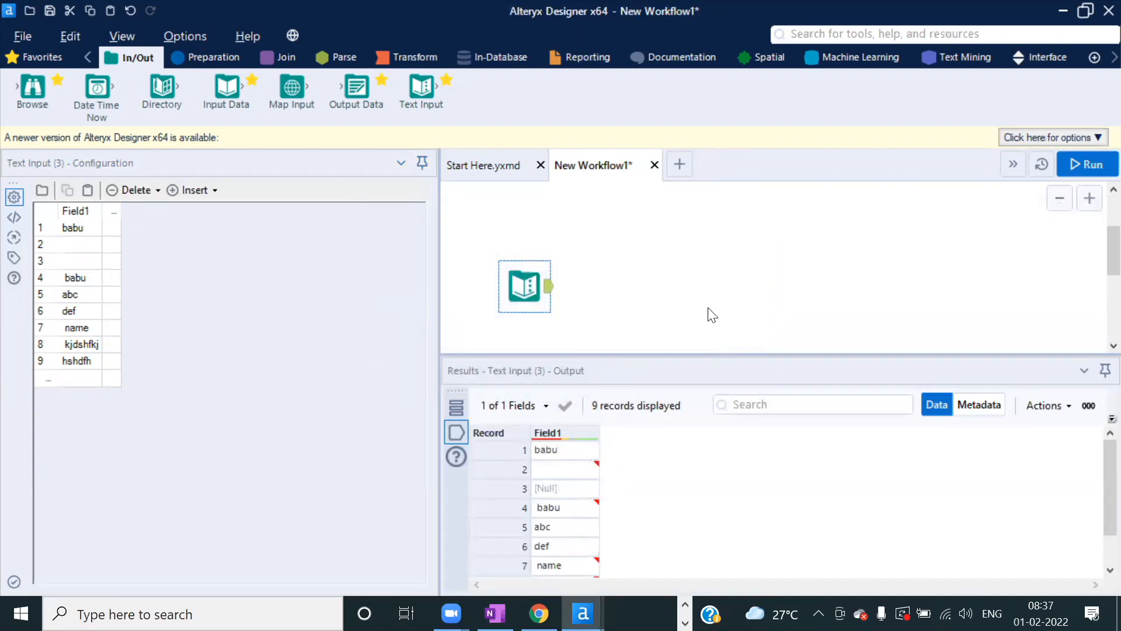
- Compare the Text Input rows with the output, checking the flag on record 2 and the colour bar under the Field1 header
click(77, 311)
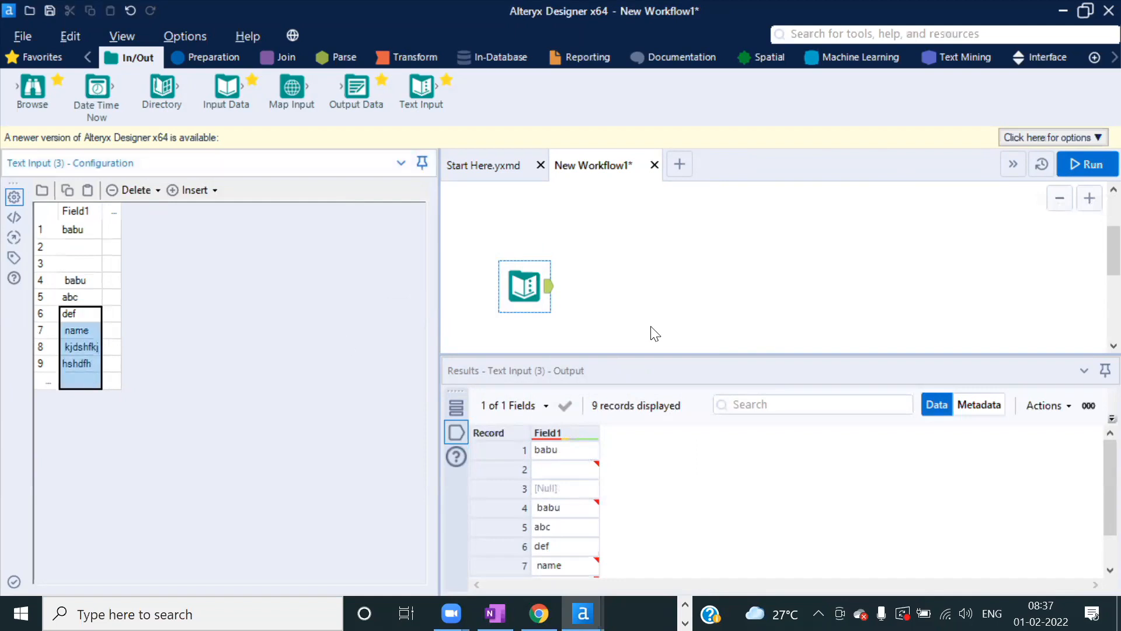
click(523, 292)
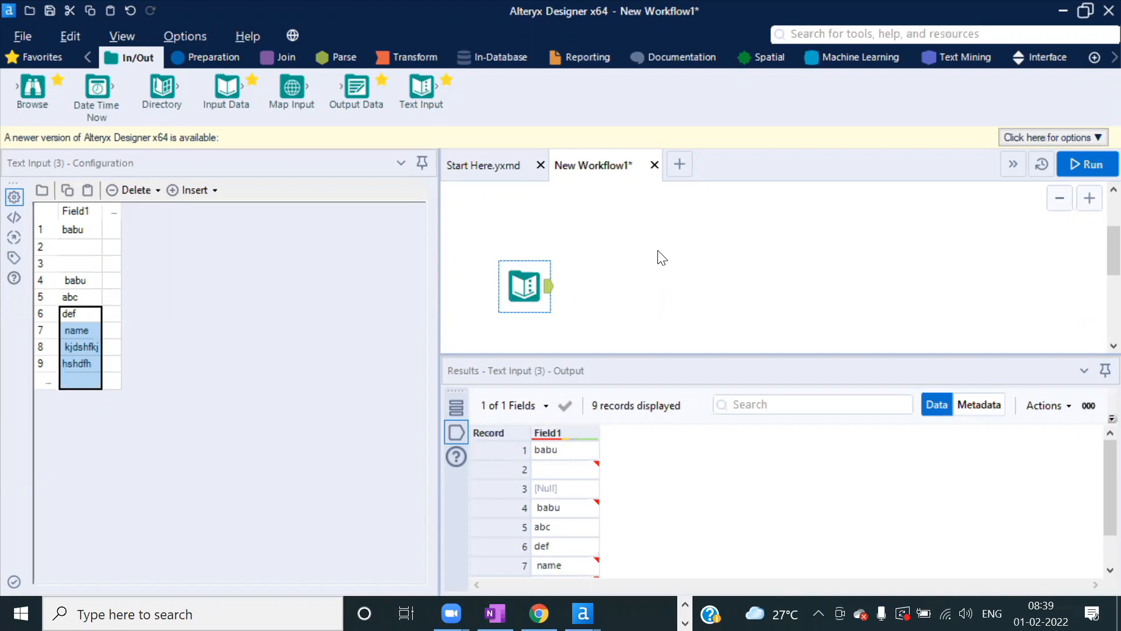
click(564, 472)
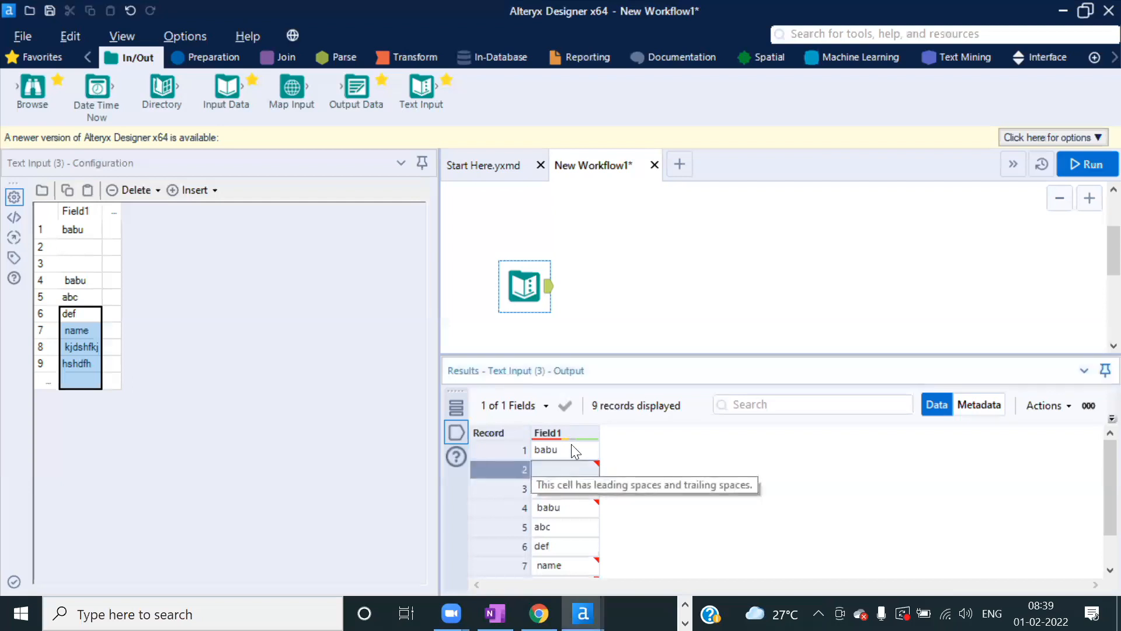
mouse_move(572, 440)
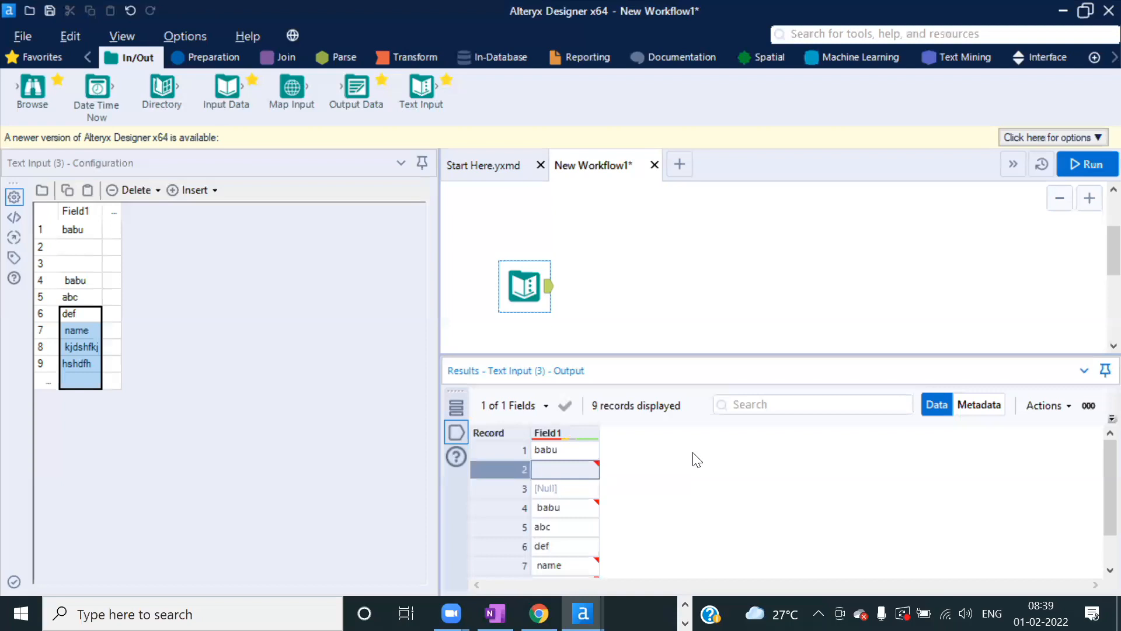
- Switch to OneNote, open the "Red (Not OK)" page and review what the Red, Yellow, Gray and Green column indicators mean
click(496, 614)
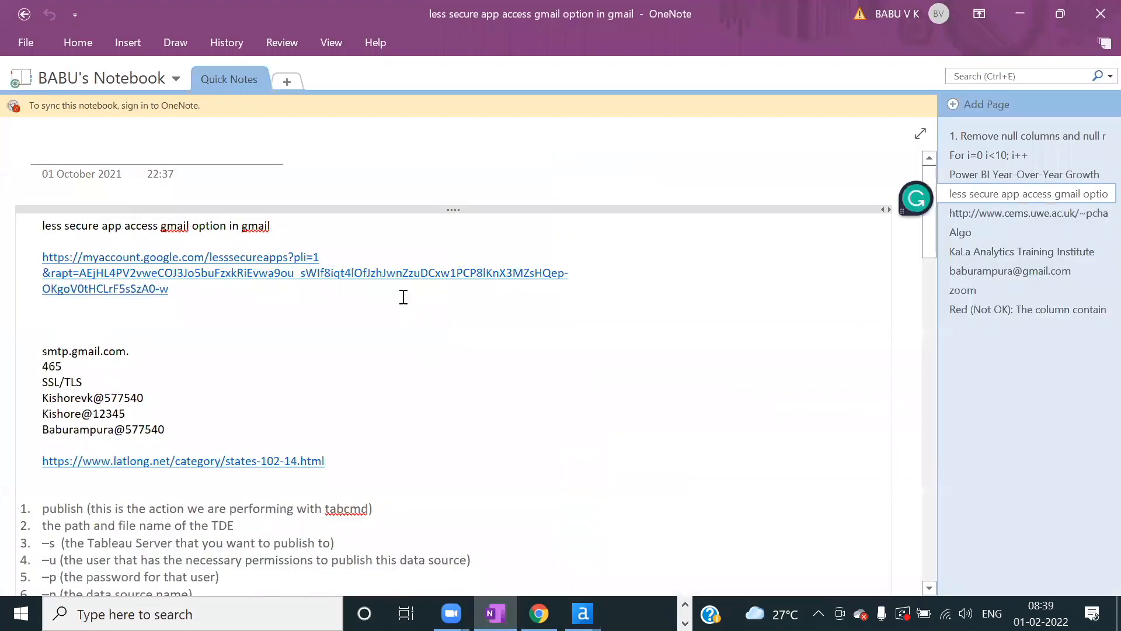
click(974, 306)
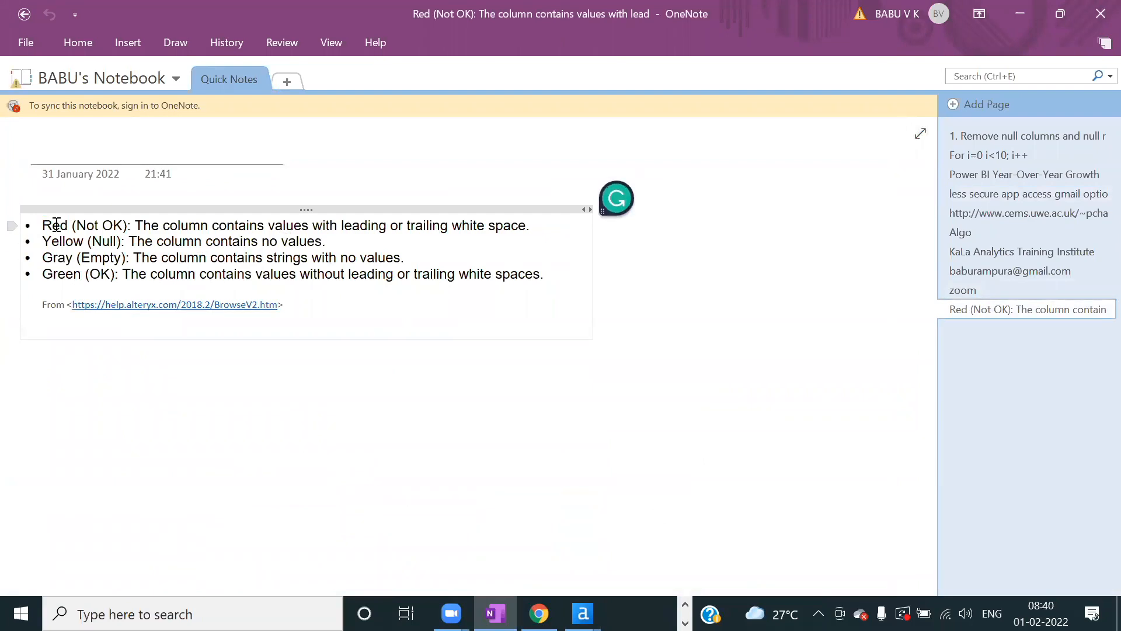
drag(47, 225, 545, 229)
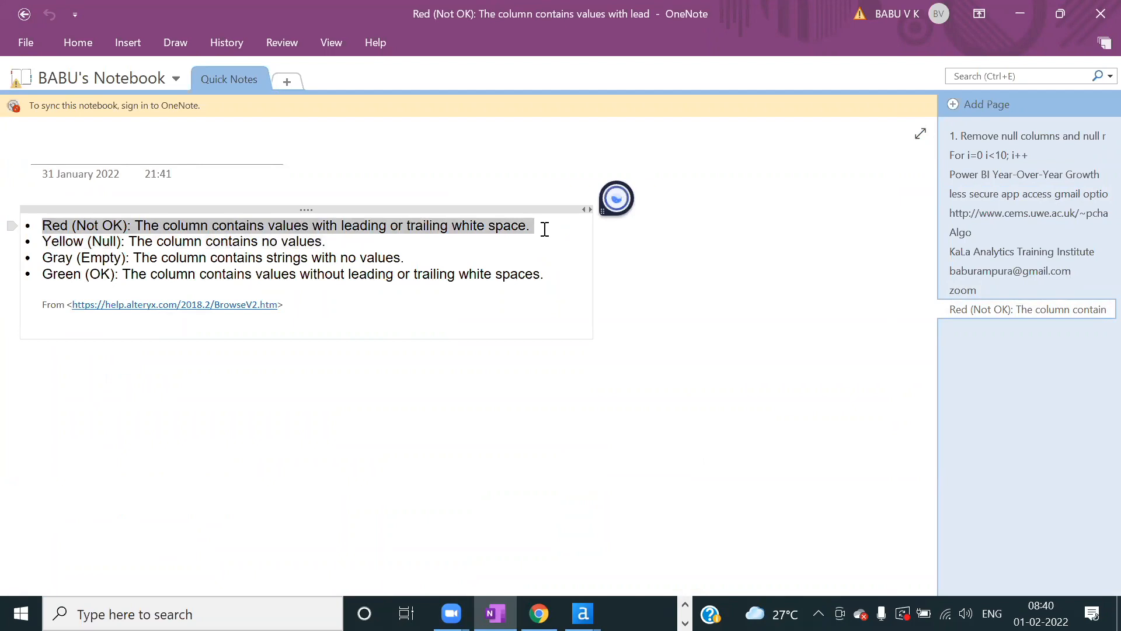
click(104, 242)
double_click(104, 242)
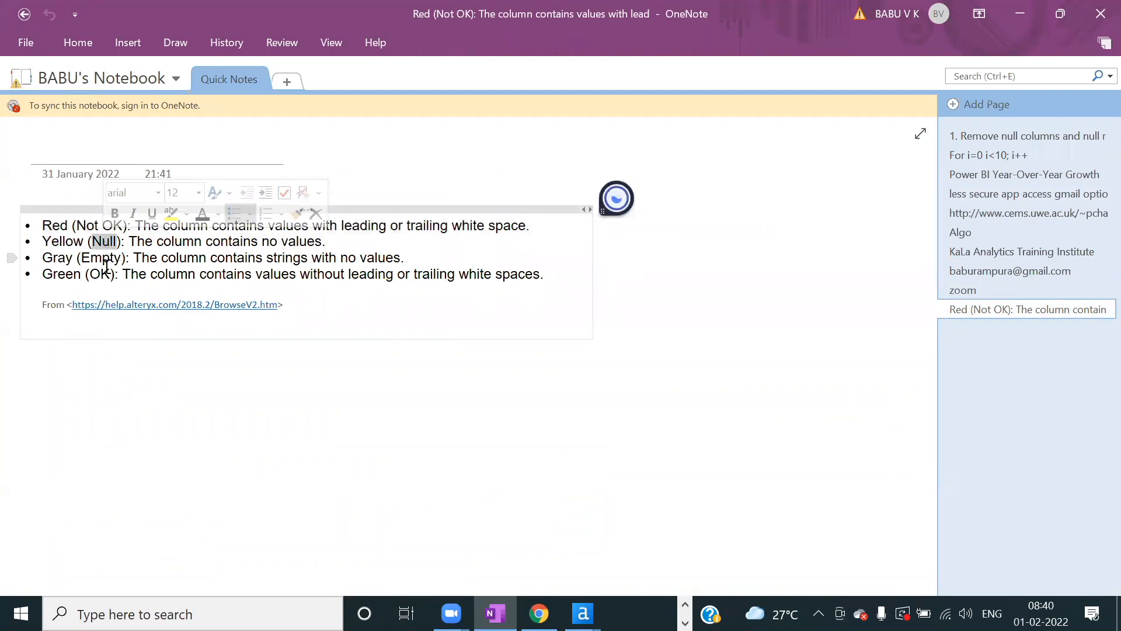
double_click(105, 261)
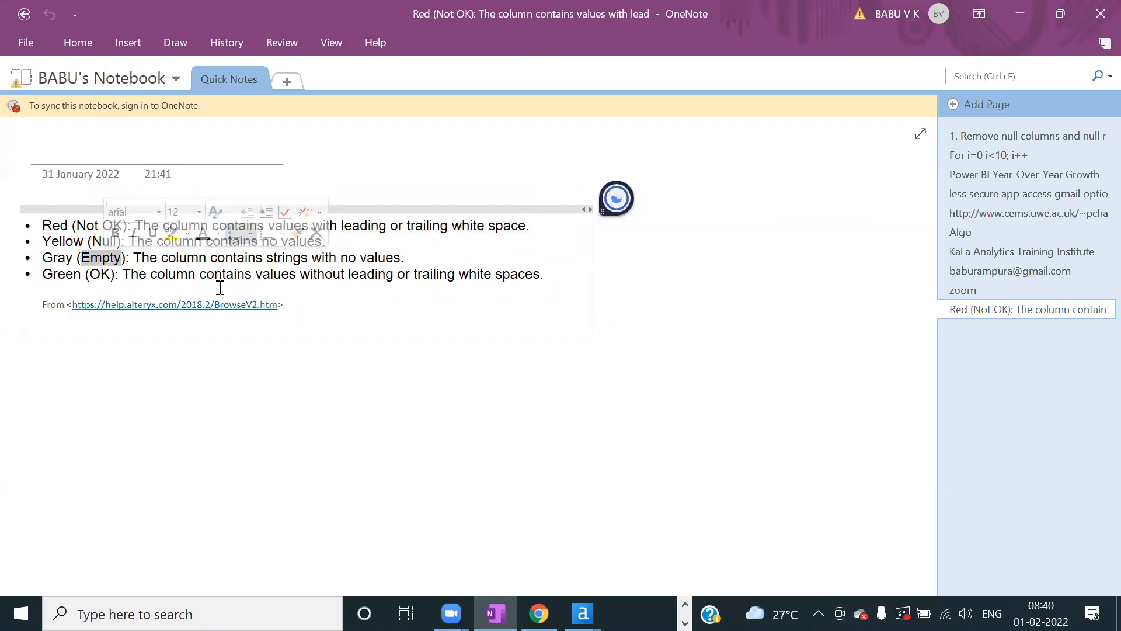
click(579, 281)
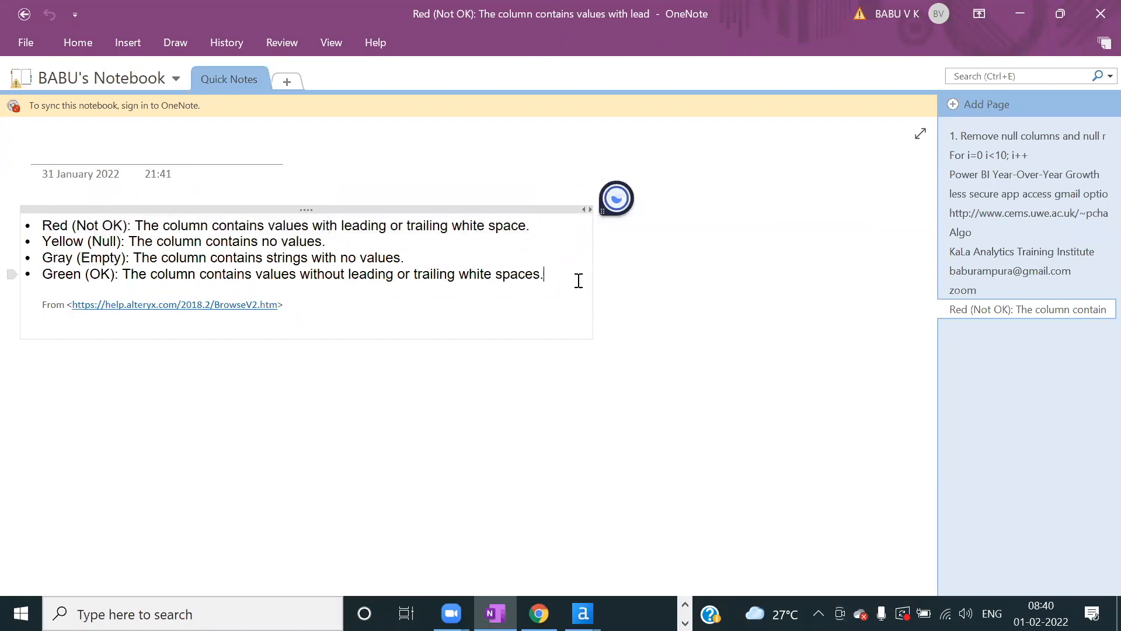
- Switch back to Alteryx Designer, connect a Browse tool to the Text Input's output, run the workflow and close the completion message
key(alt+Tab)
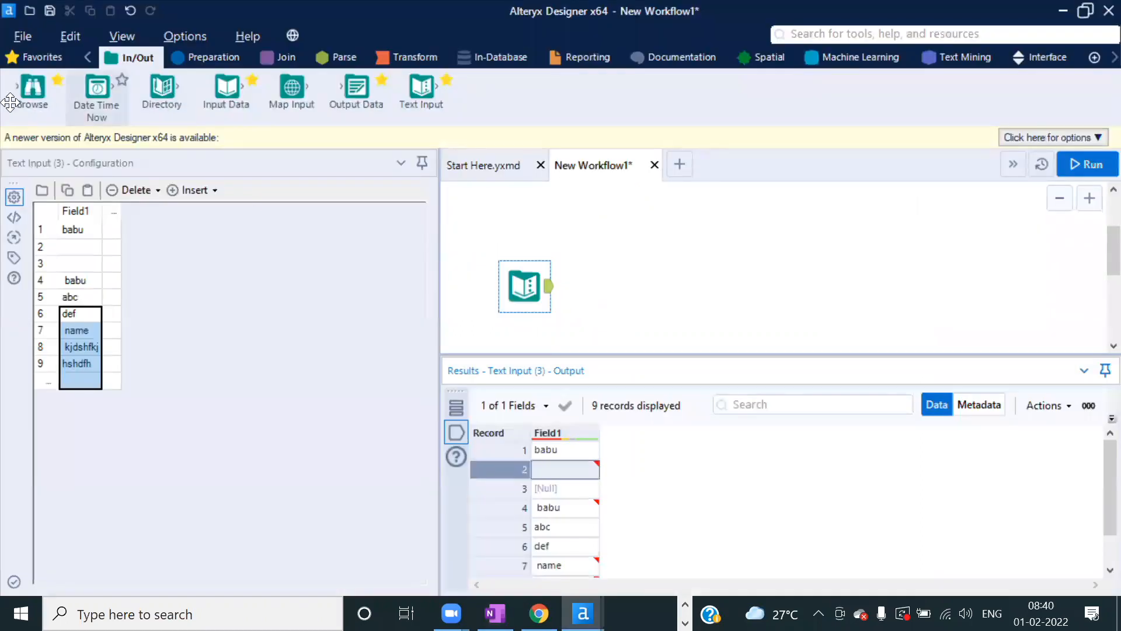
drag(34, 86, 628, 286)
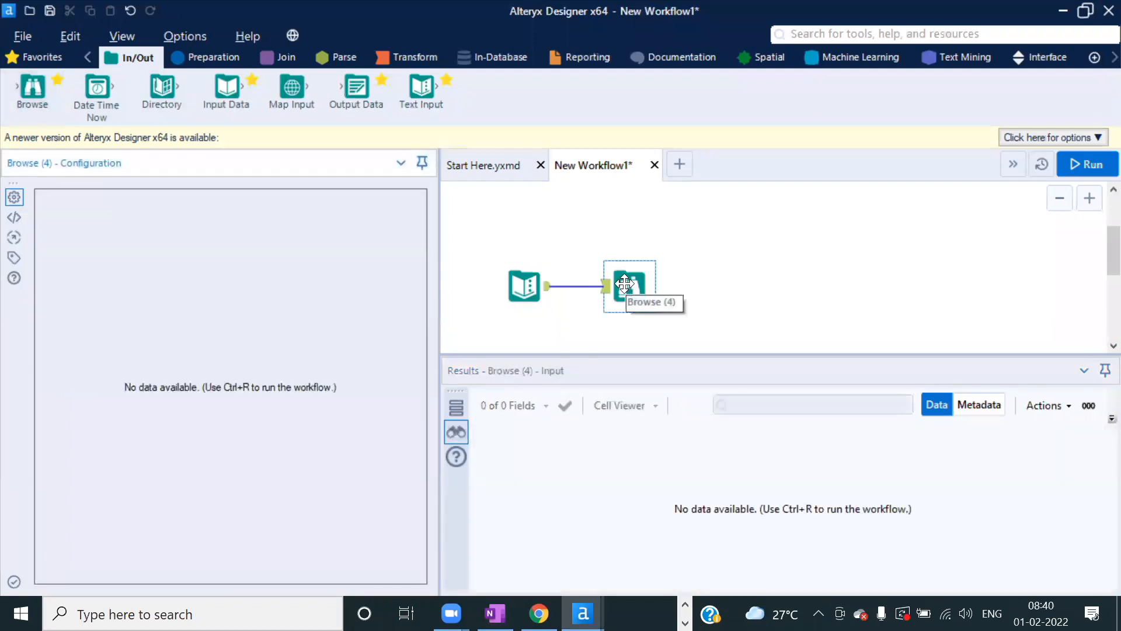
click(1086, 164)
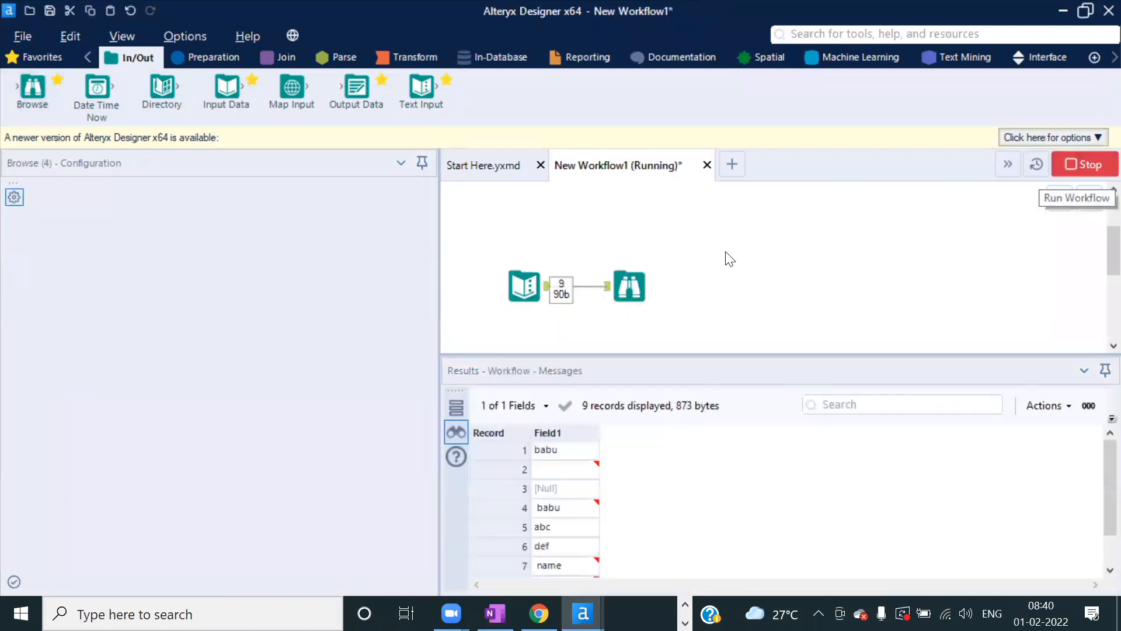
click(711, 374)
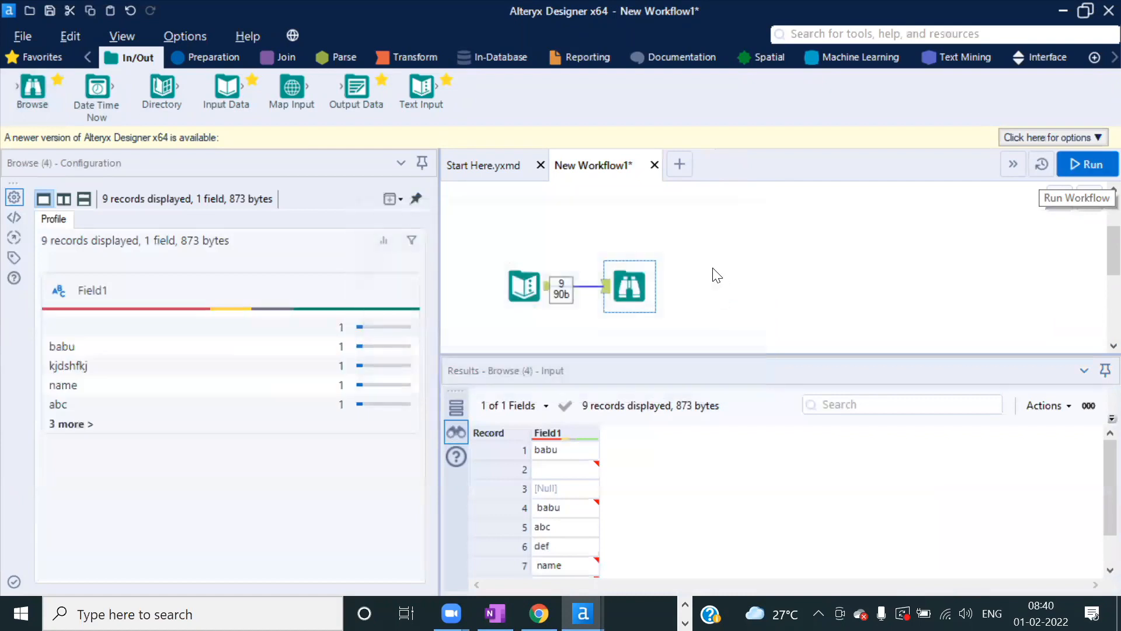
- Switch to OneNote and add the words "Empty" and "Null" on separate lines below the source link, leaving a blank line between them
key(alt+Tab)
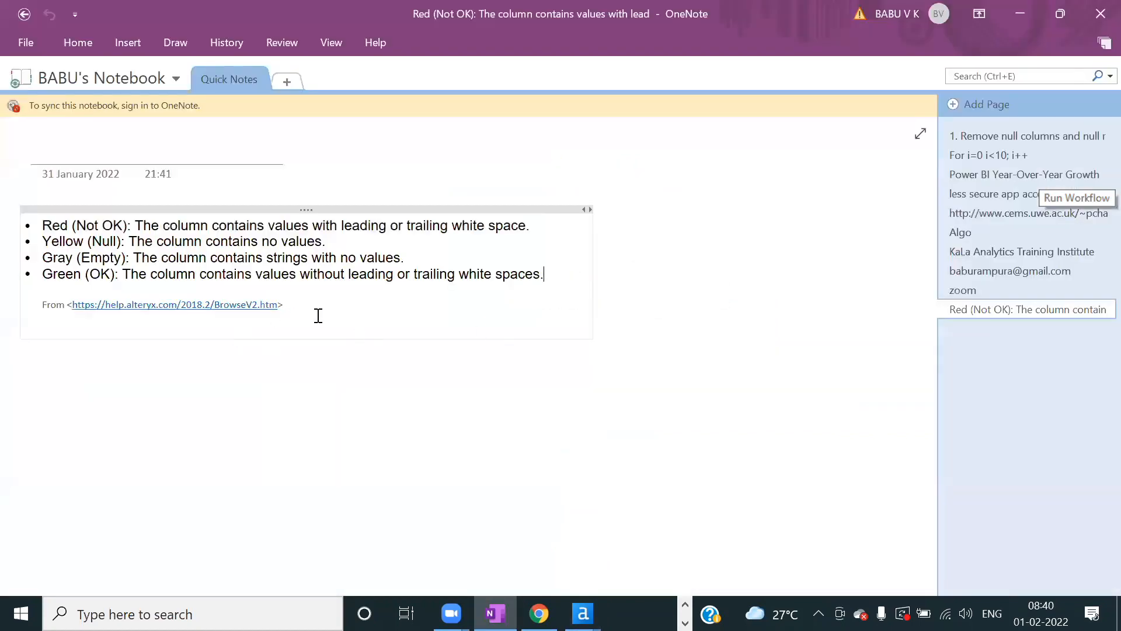
key(Return)
key(Return)
key(Return)
text(empty)
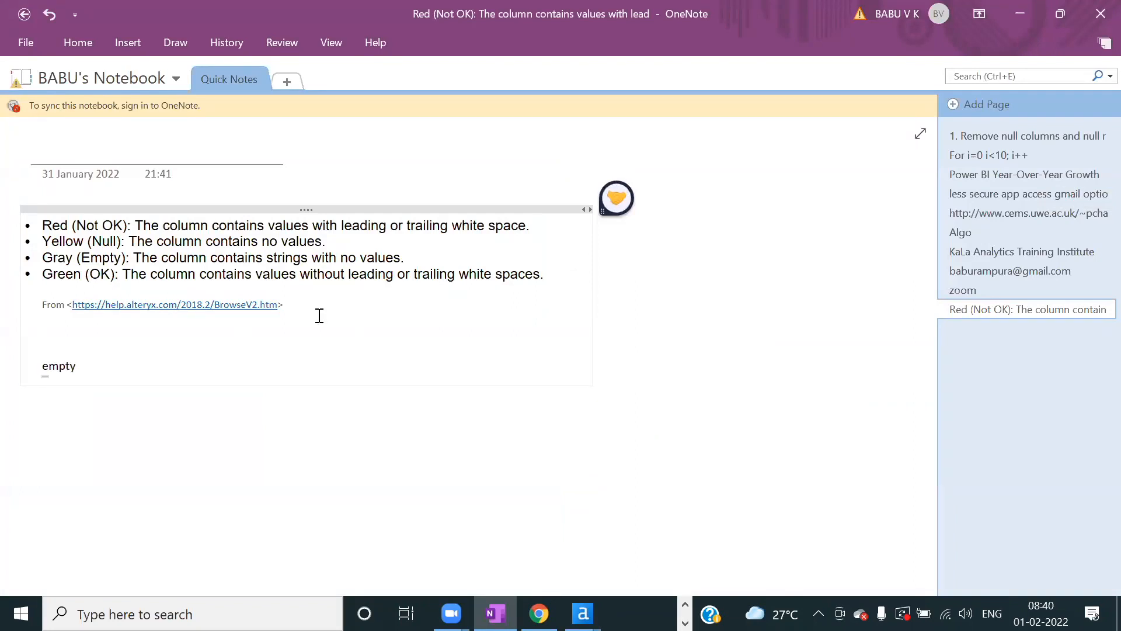
key(Return)
key(Return)
text(null)
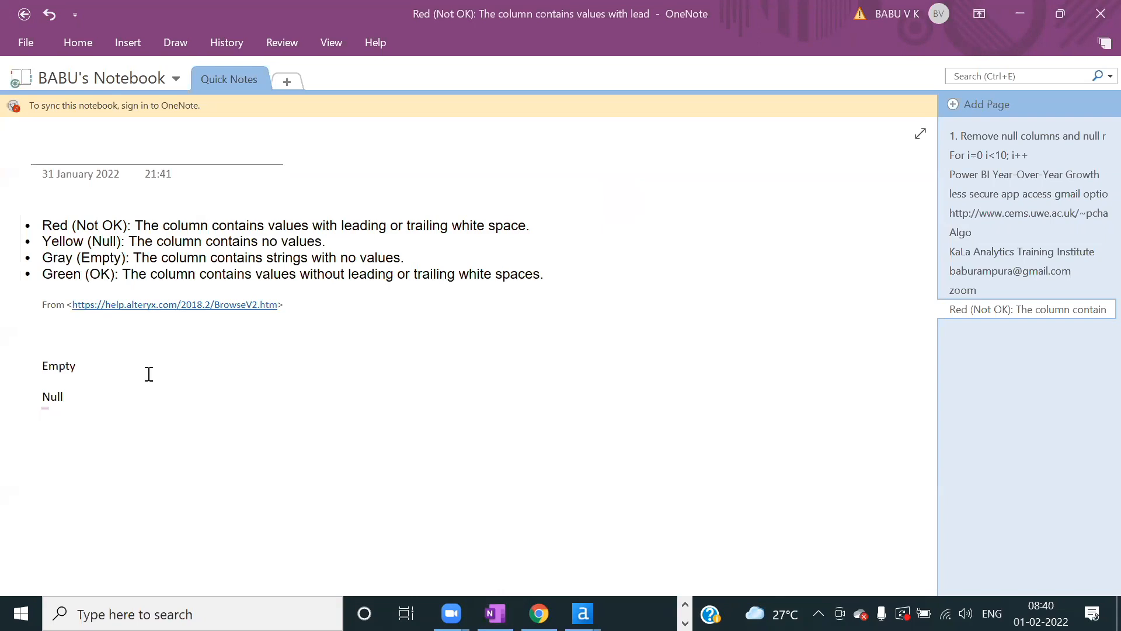
- Highlight the words Empty and Null in the note in turn to examine the difference between the two terms
click(98, 374)
double_click(60, 365)
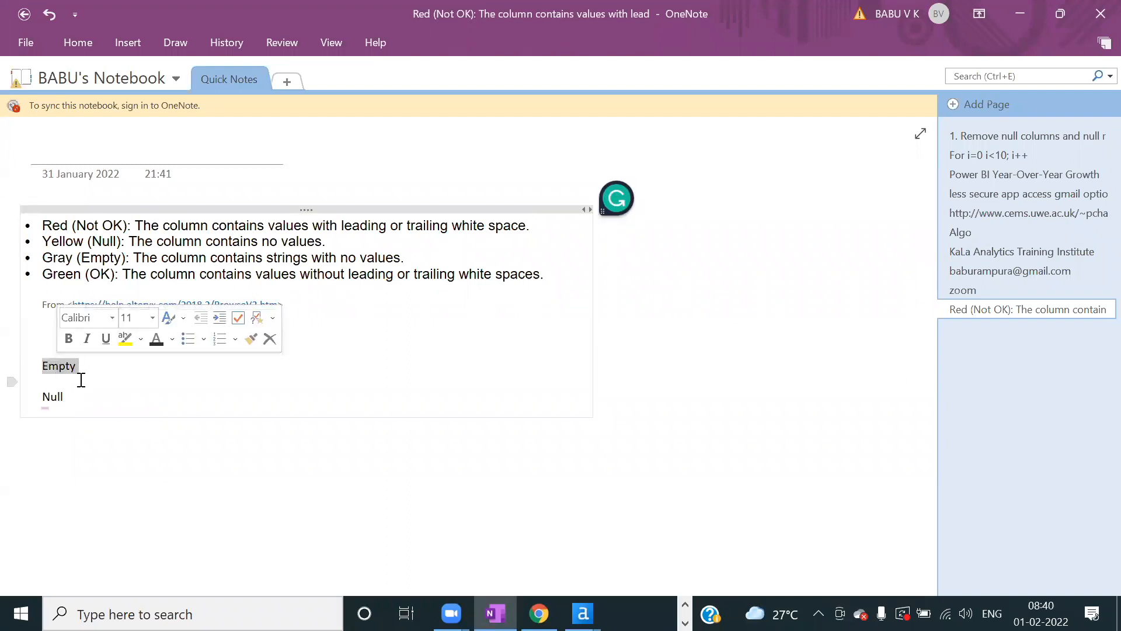
double_click(52, 395)
click(49, 400)
double_click(49, 400)
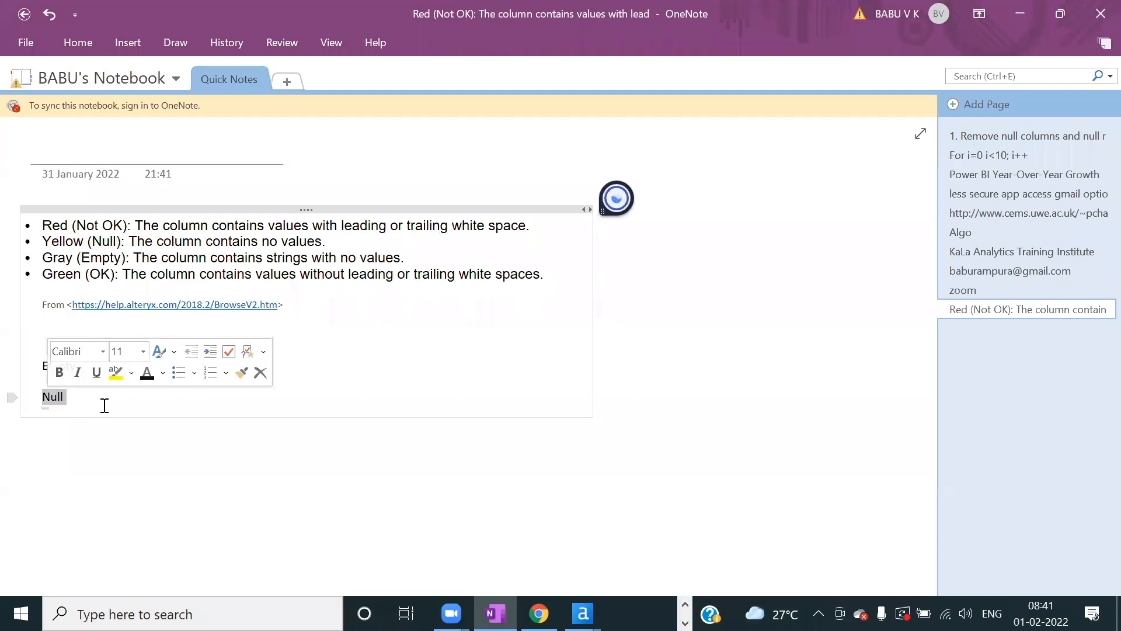
double_click(53, 396)
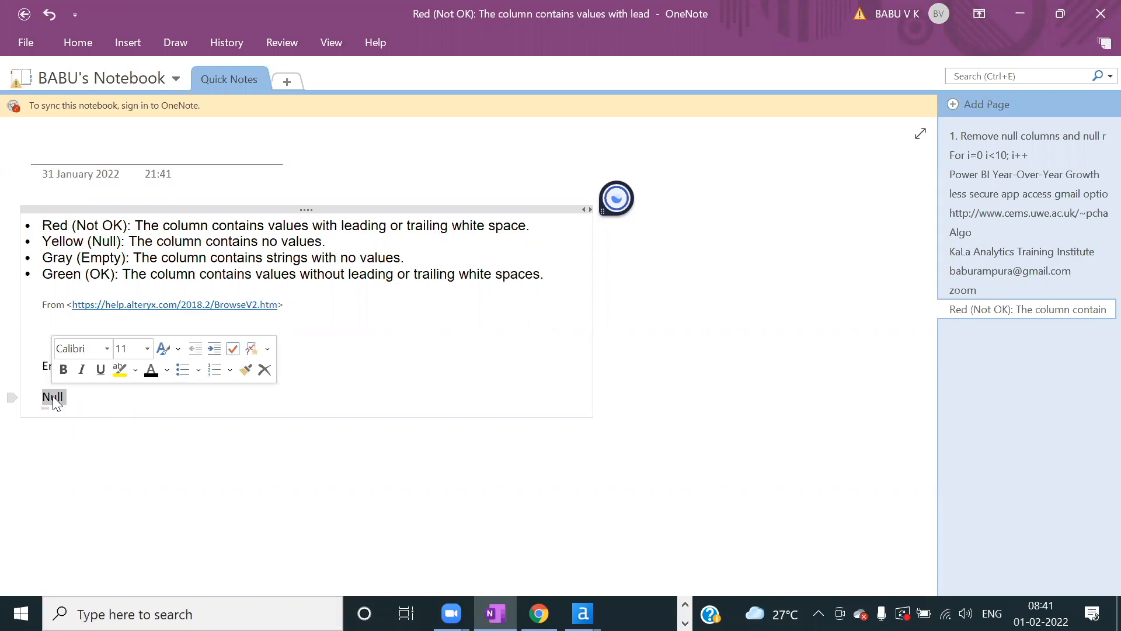
click(53, 398)
double_click(52, 397)
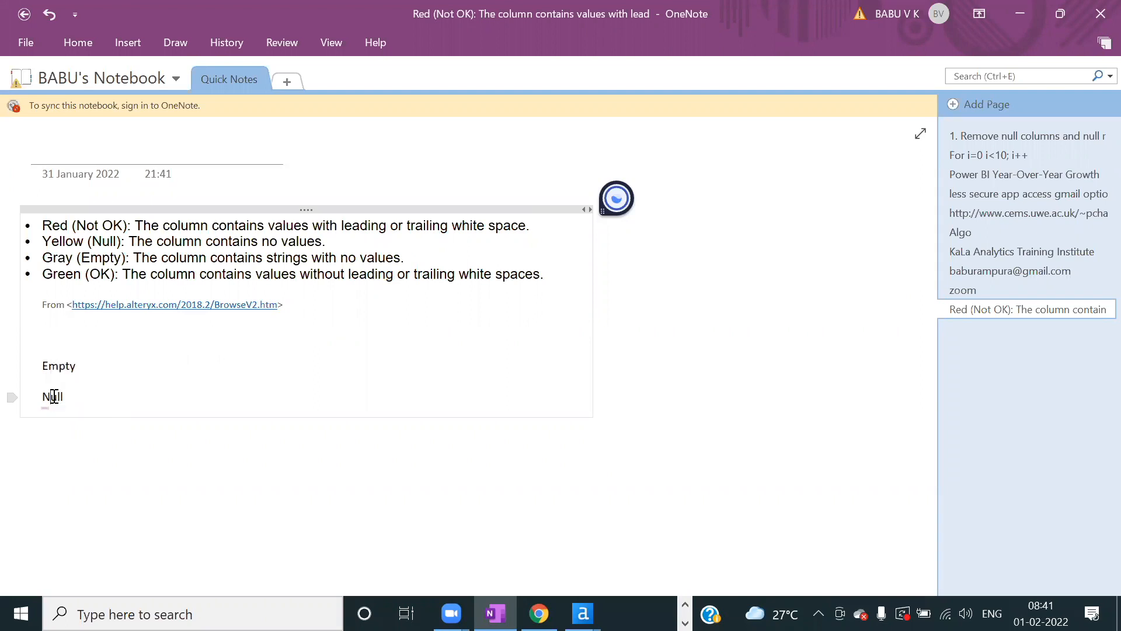
click(56, 399)
- Return to Alteryx Designer, show Field1's profile, enlarge the results window to fit all records and move both tools up into view
key(alt+Tab)
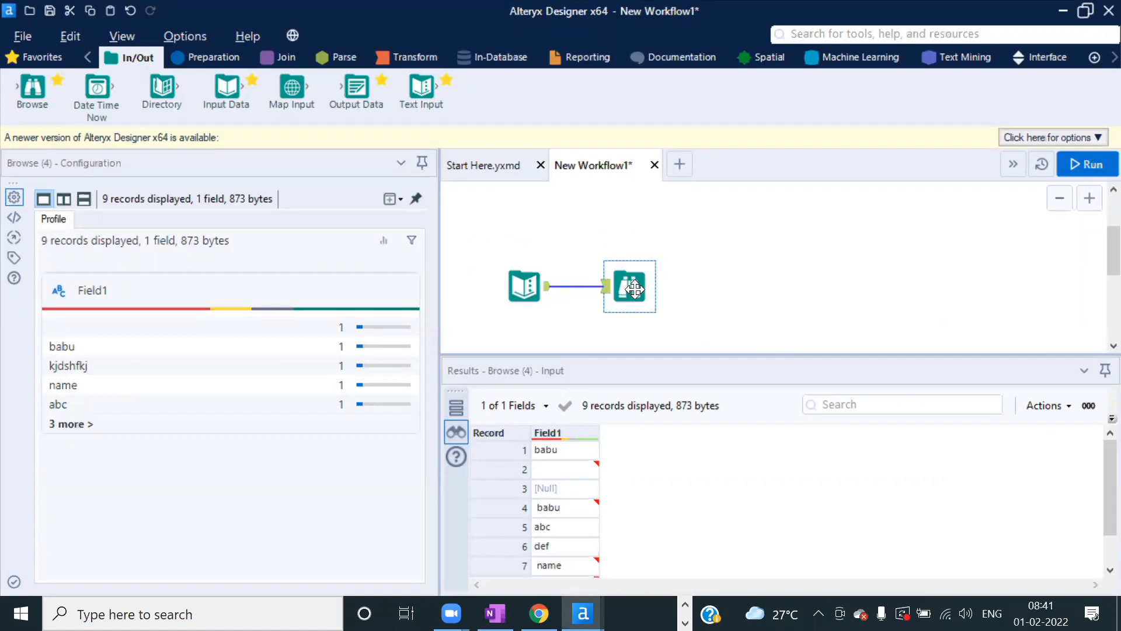
click(562, 431)
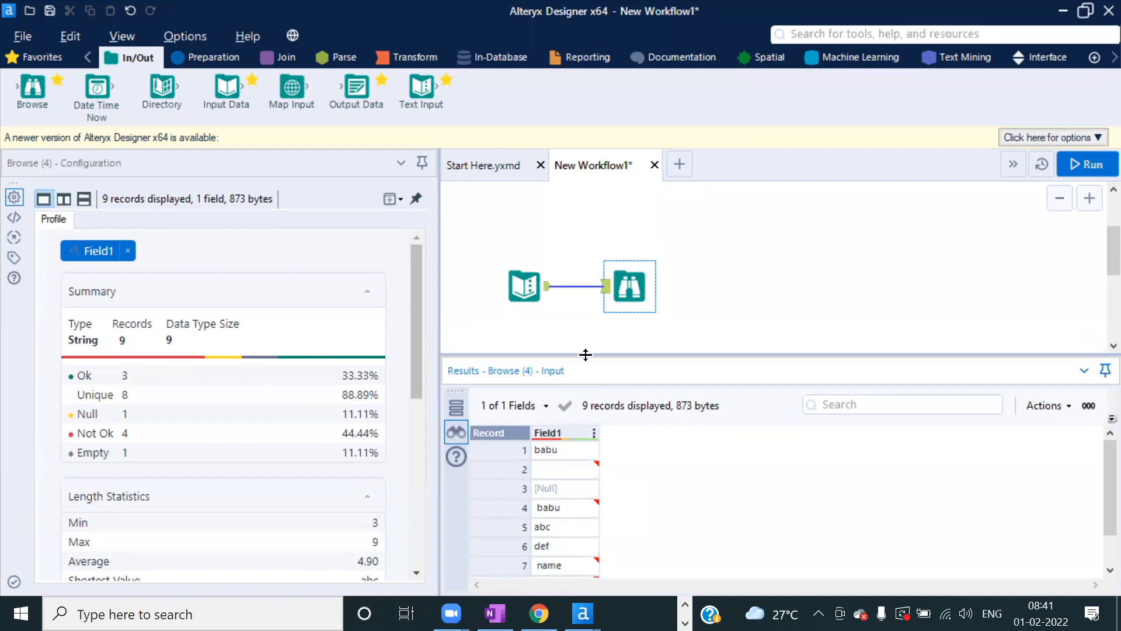
drag(587, 354, 582, 300)
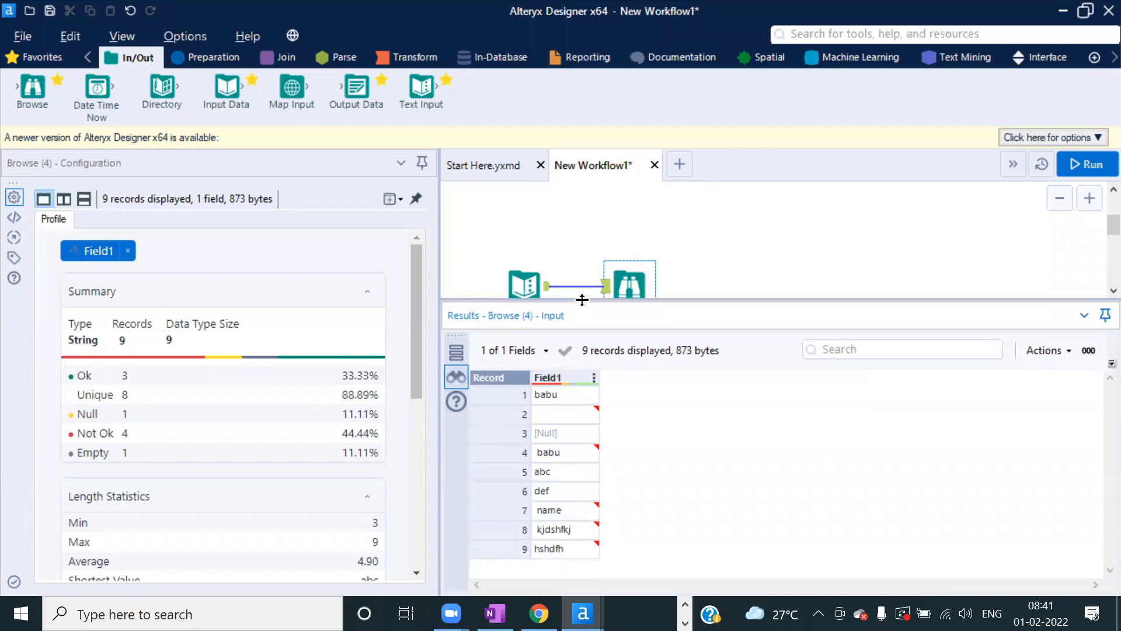
drag(480, 256, 642, 287)
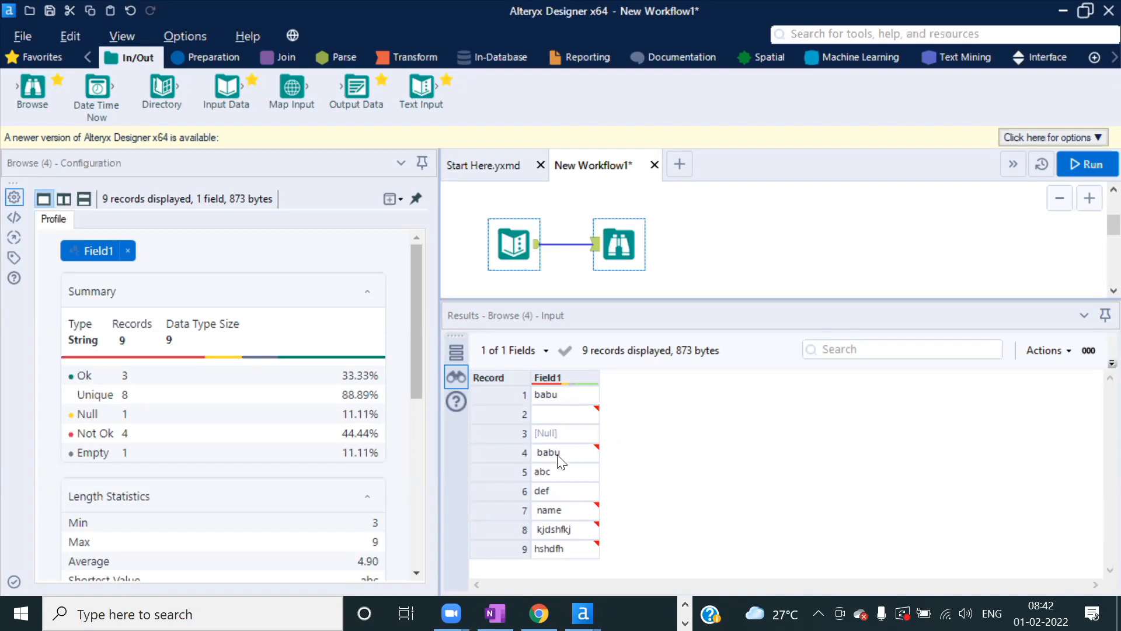
- Inspect individual Field1 records against the profile summary, checking which cells are flagged for leading or trailing spaces
click(557, 476)
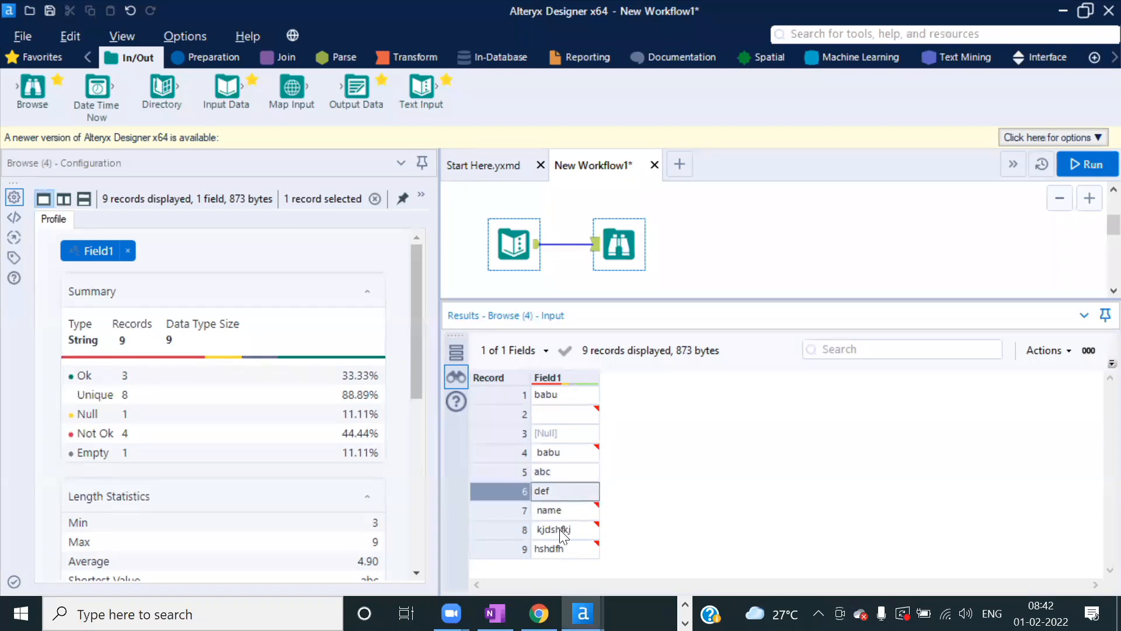
click(590, 487)
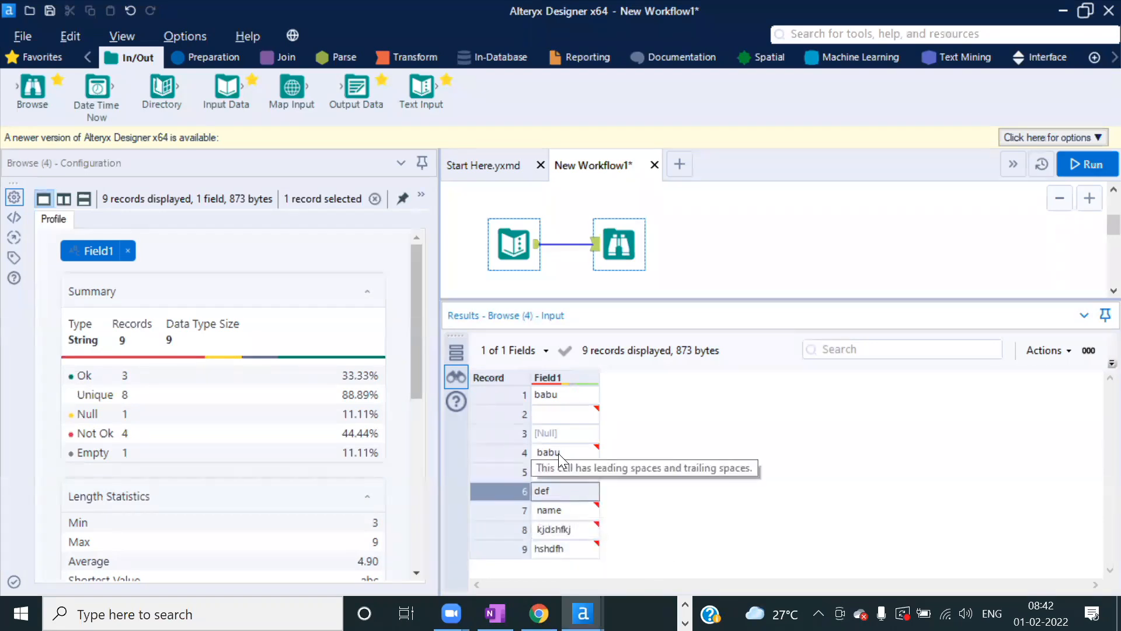
click(561, 397)
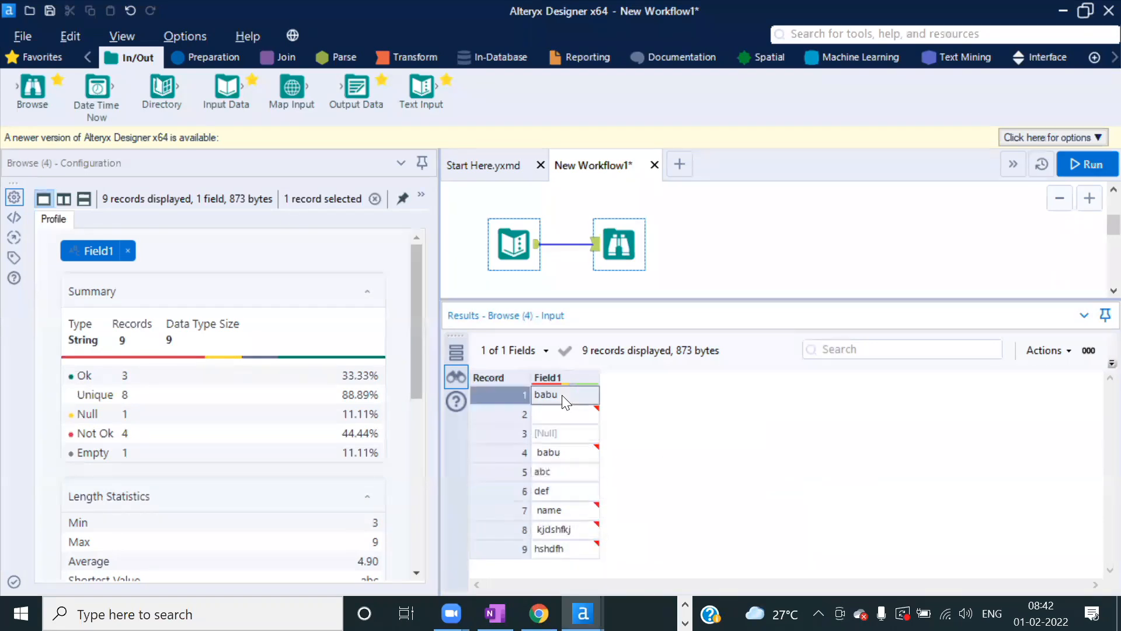
- Compare the Null, Empty and Not Ok counts in Field1's profile with the matching null, blank and space-padded records
click(124, 397)
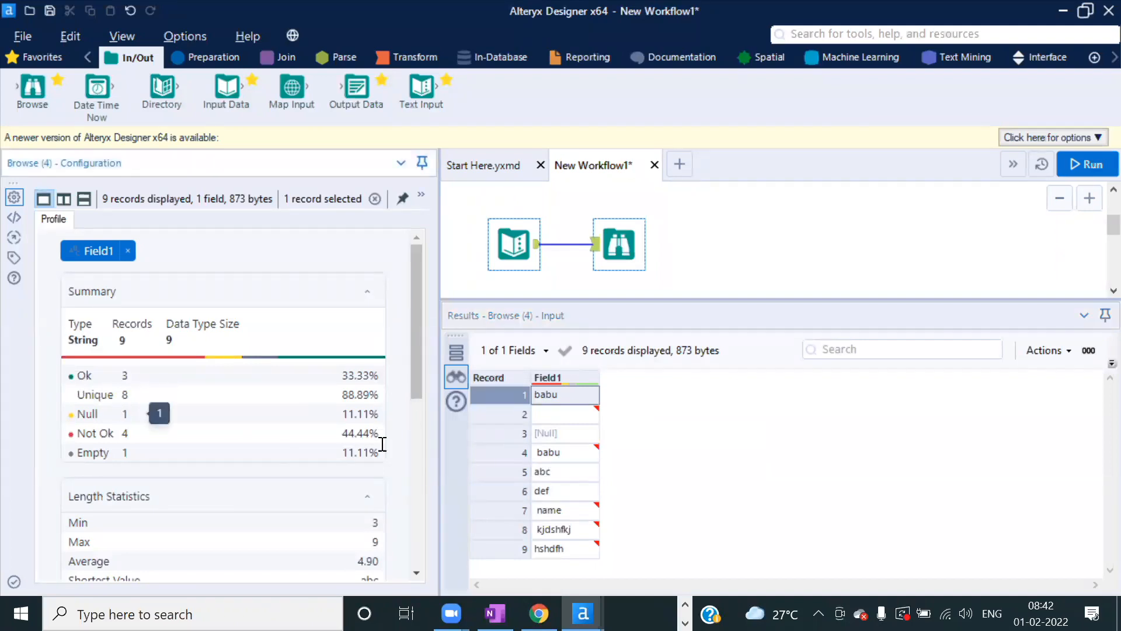
click(575, 432)
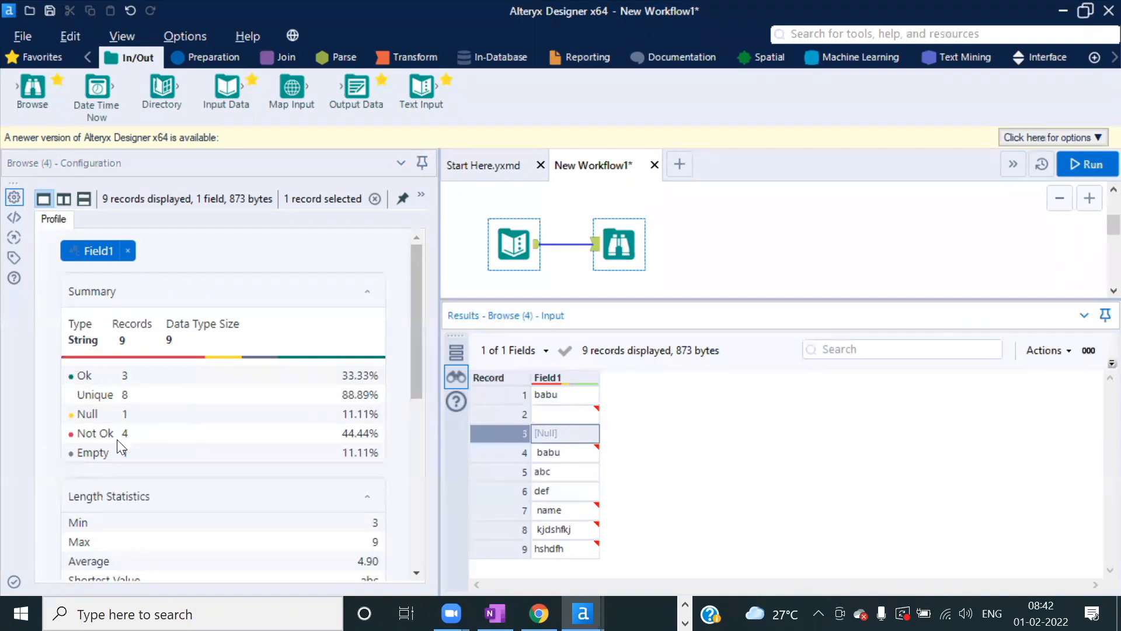
click(553, 419)
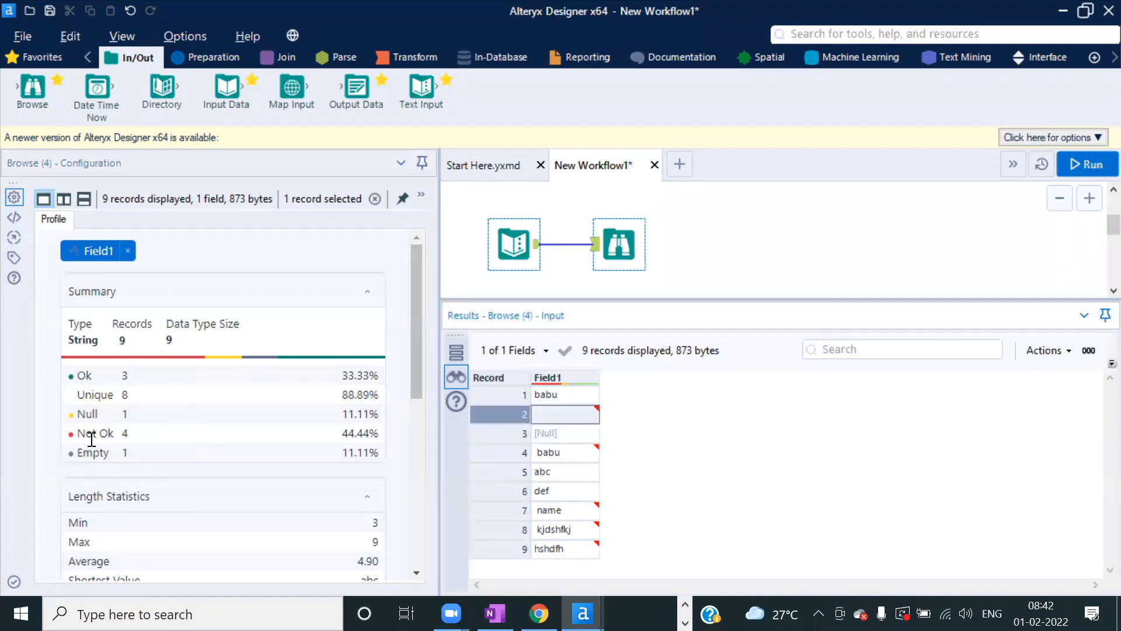
click(572, 447)
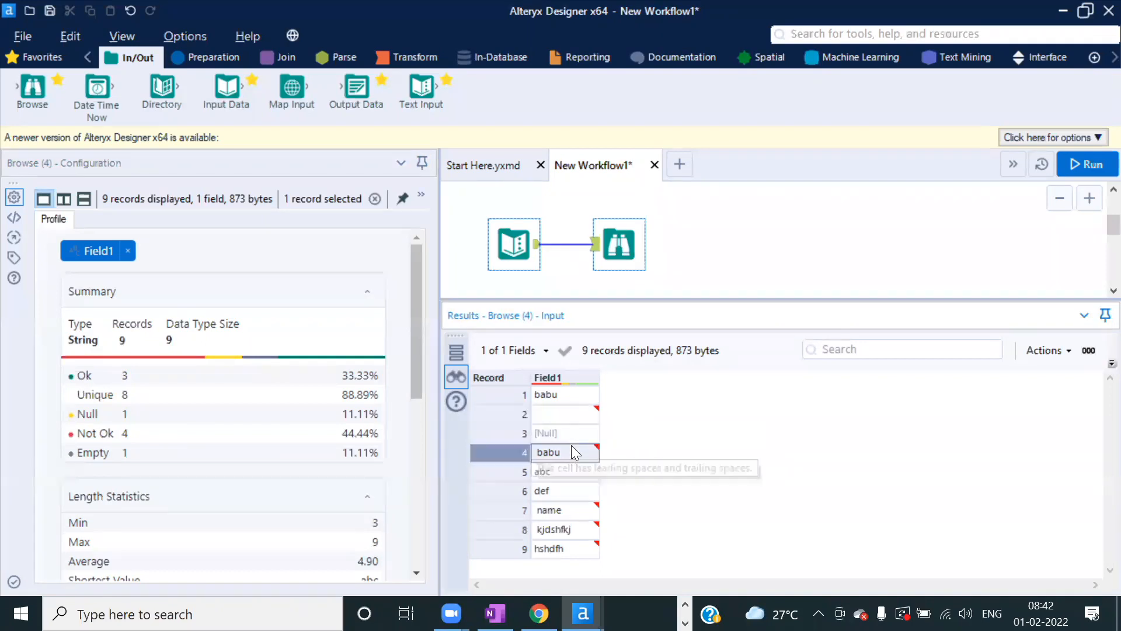
click(581, 508)
click(576, 530)
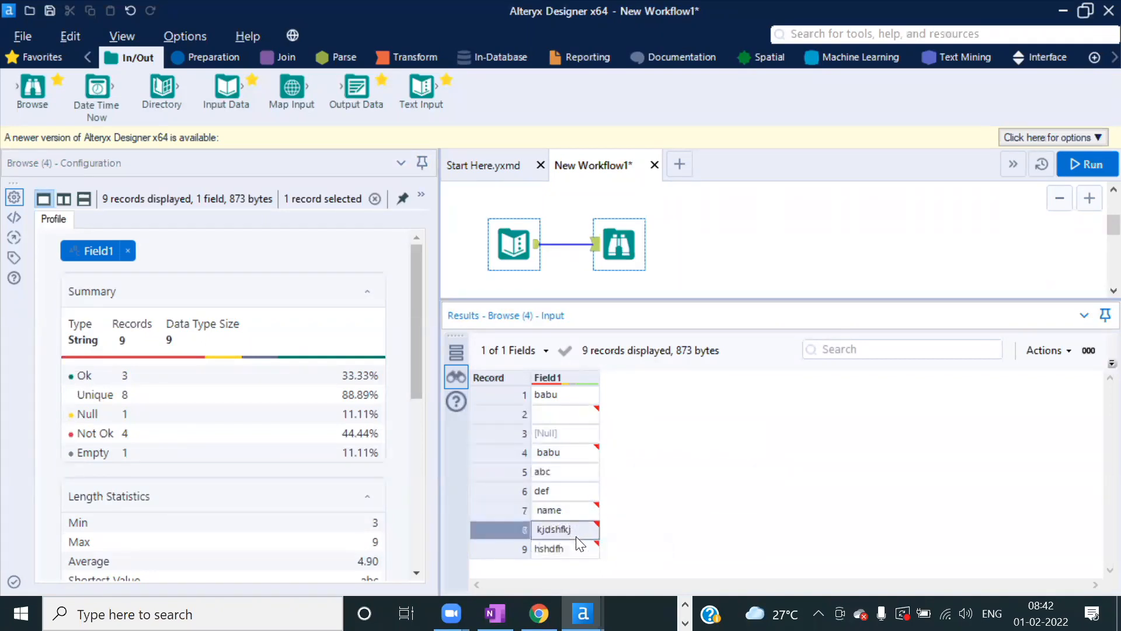
click(578, 544)
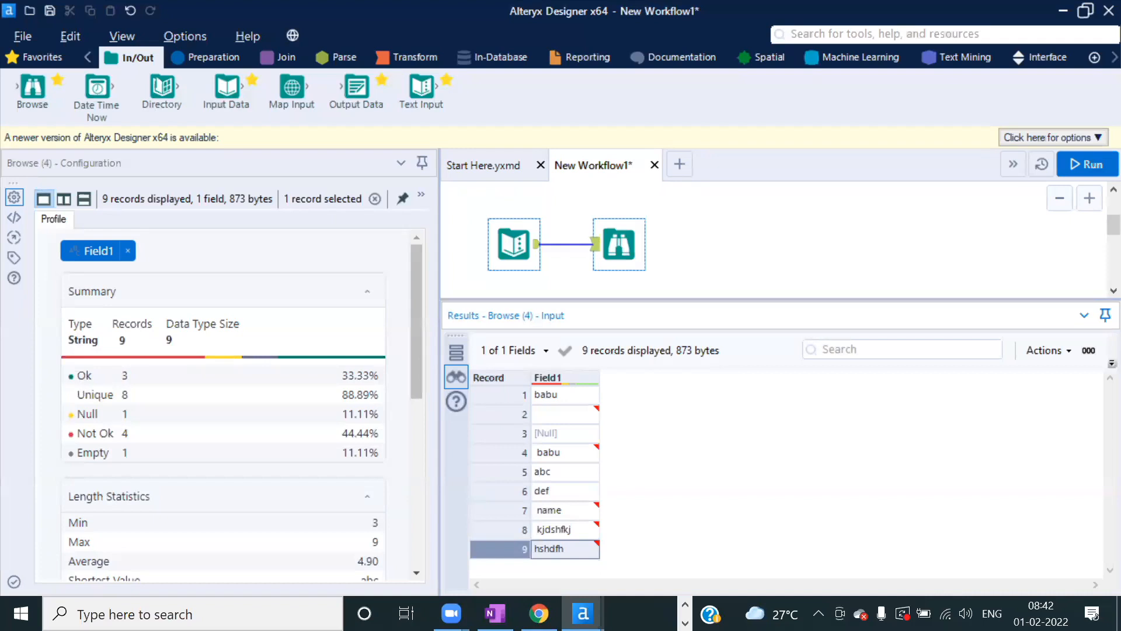
- Create a new workflow, enlarge its canvas, paste in the copied Input Data, Formula and Browse tools, and run it
click(680, 164)
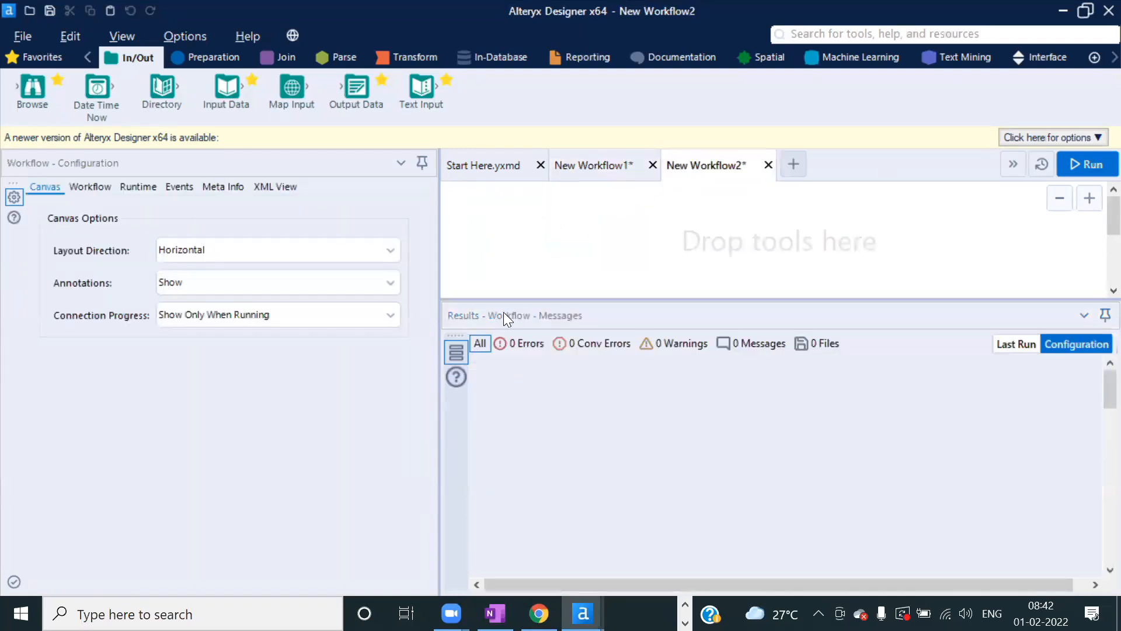
drag(508, 300, 509, 386)
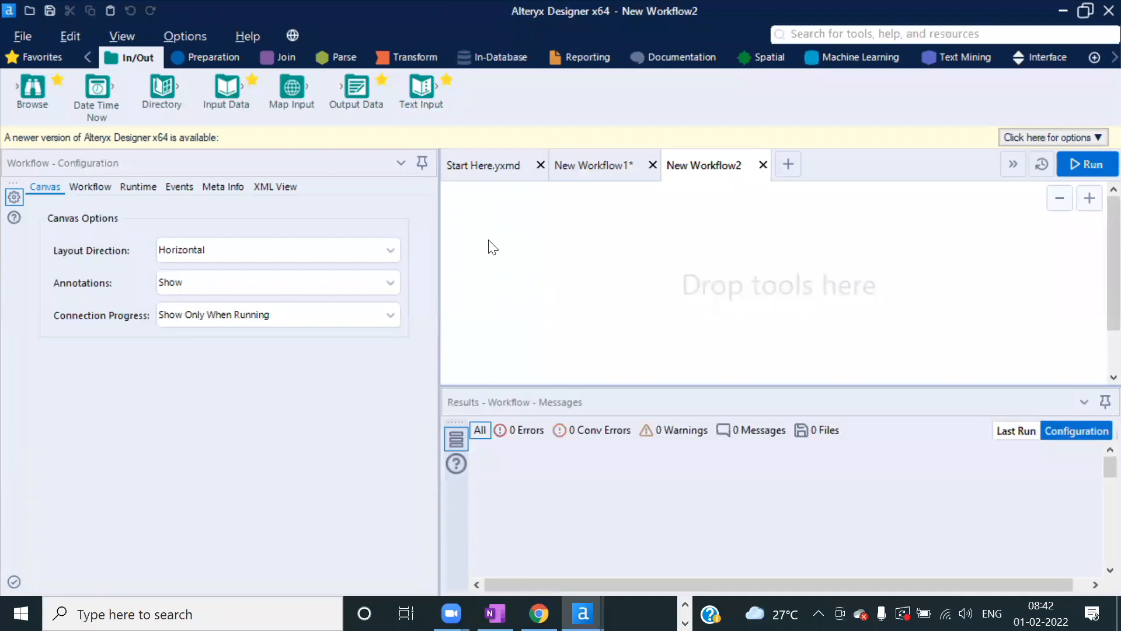
key(ctrl+v)
click(1075, 166)
click(709, 368)
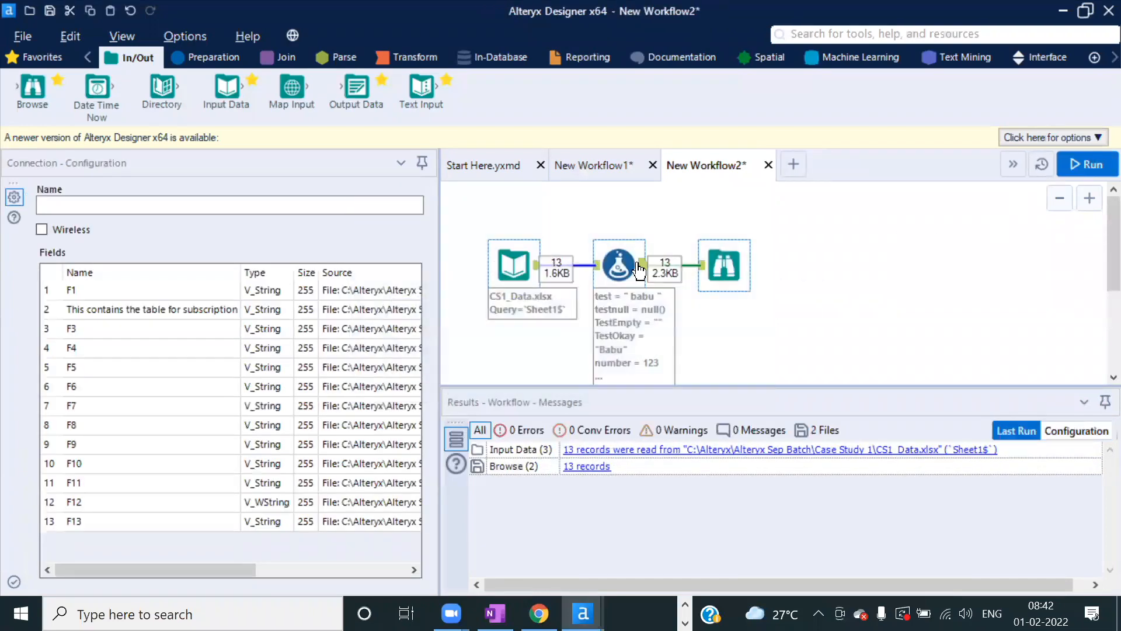
- Show the Formula tool's configuration in a wider pane and examine the expressions for the test and testnull columns
click(638, 270)
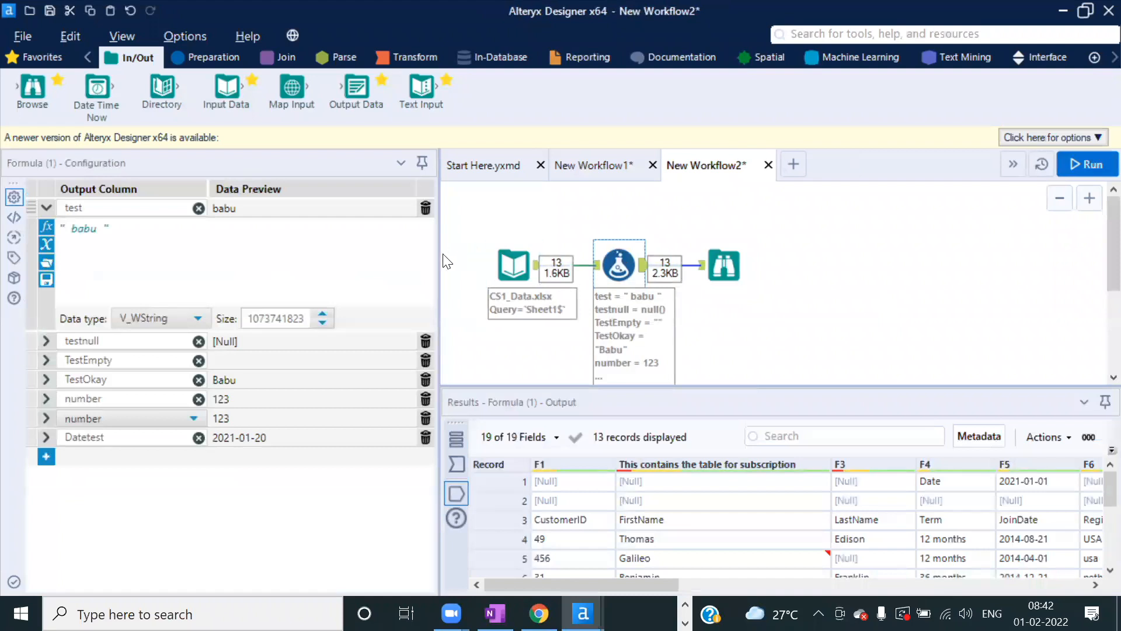
drag(440, 263, 472, 264)
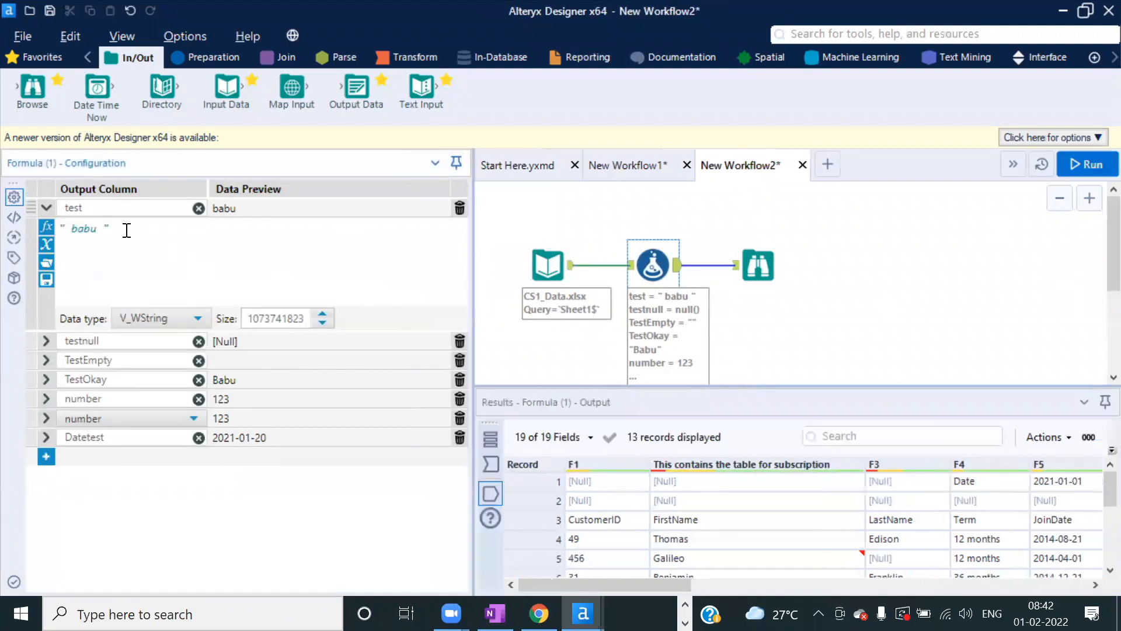
triple_click(72, 232)
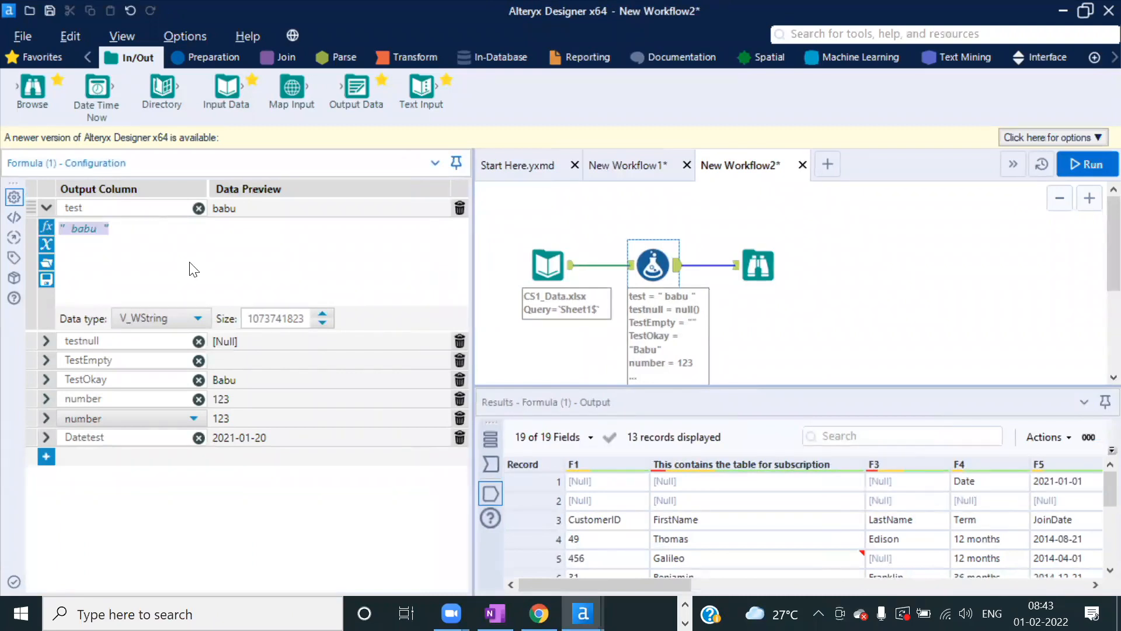
click(45, 340)
triple_click(82, 361)
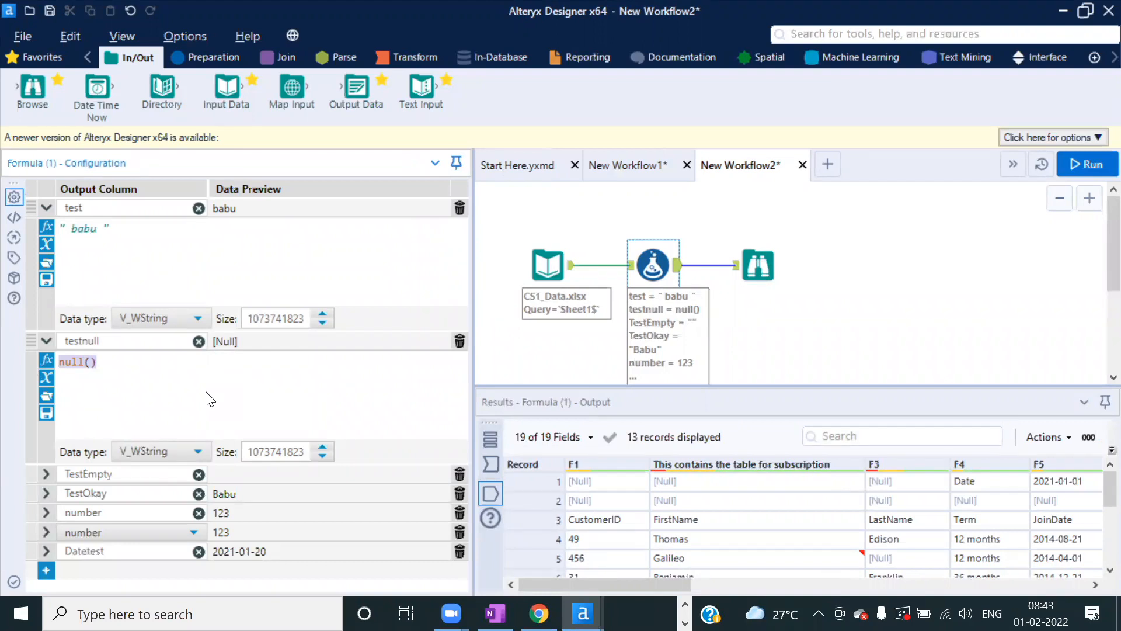
- Expand the TestEmpty and TestOkay columns in the Formula configuration and examine their expressions
click(46, 474)
drag(458, 433, 453, 509)
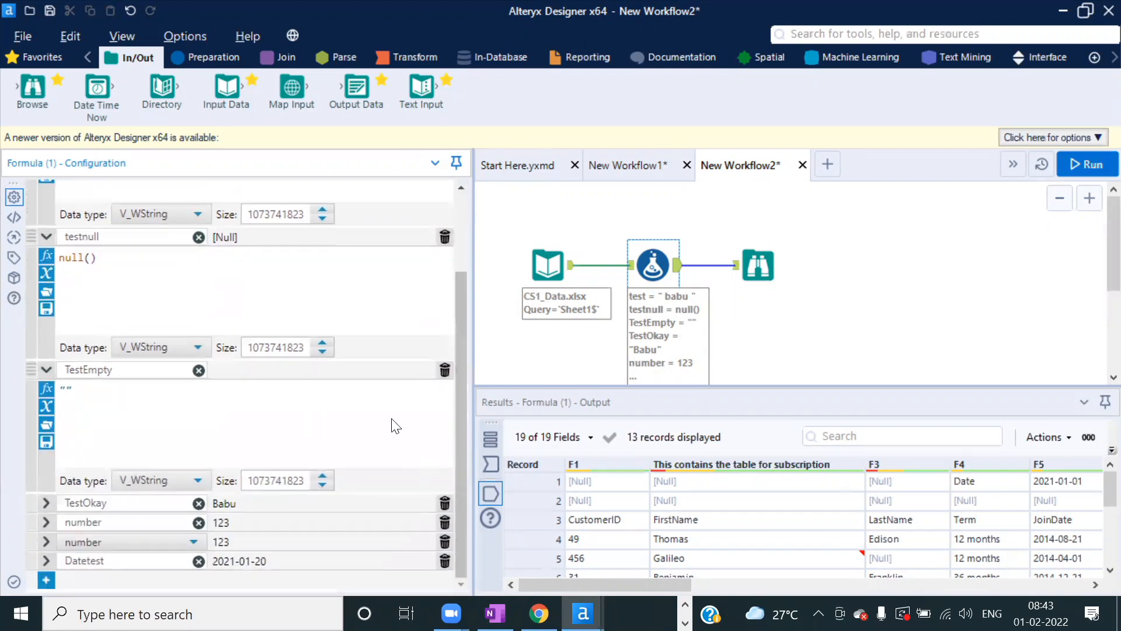
double_click(75, 389)
drag(118, 259, 38, 260)
click(46, 504)
drag(465, 452, 457, 523)
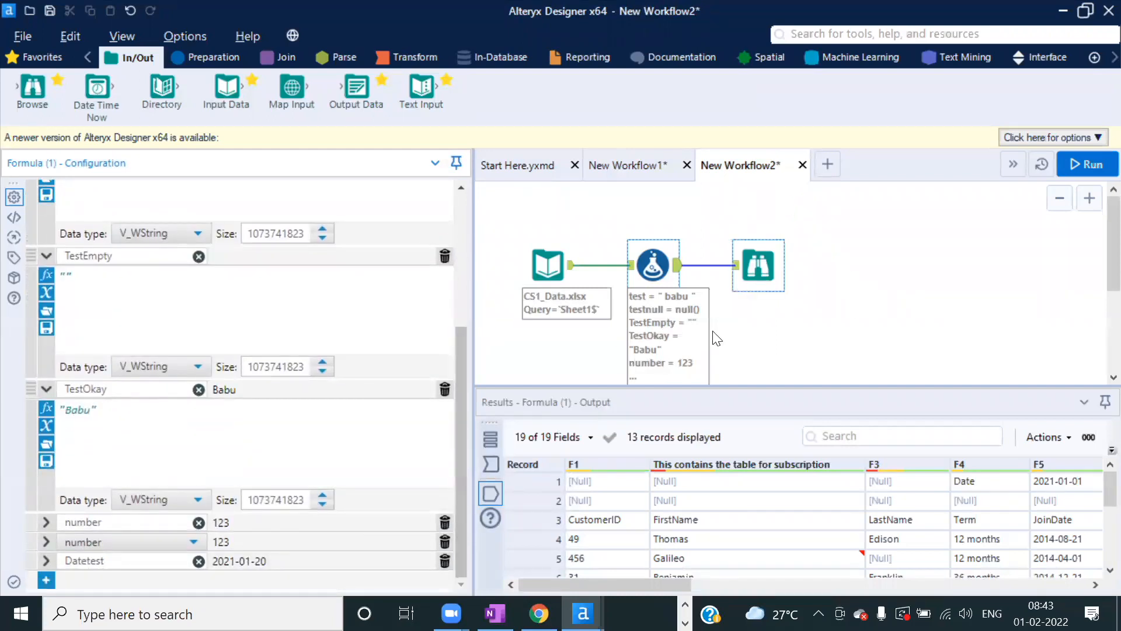
- Rerun the workflow and inspect the Browse tool's results and profiles for the test, testnull, TestEmpty and TestOkay columns
click(1089, 171)
click(717, 373)
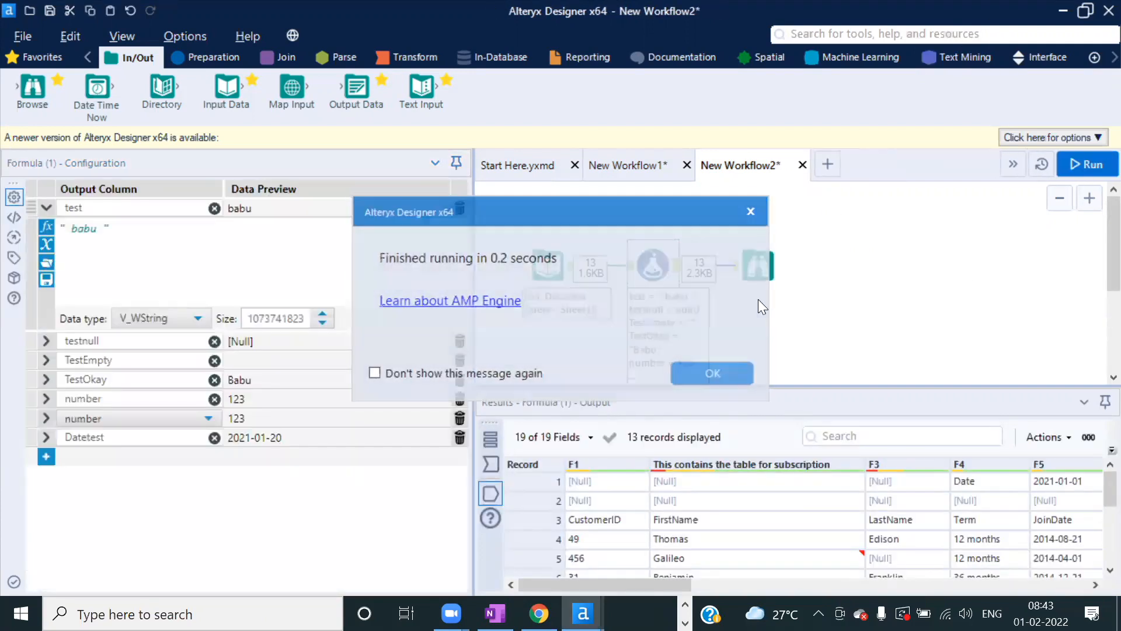
click(758, 265)
drag(665, 586, 1077, 585)
drag(680, 482, 679, 572)
drag(767, 497, 760, 564)
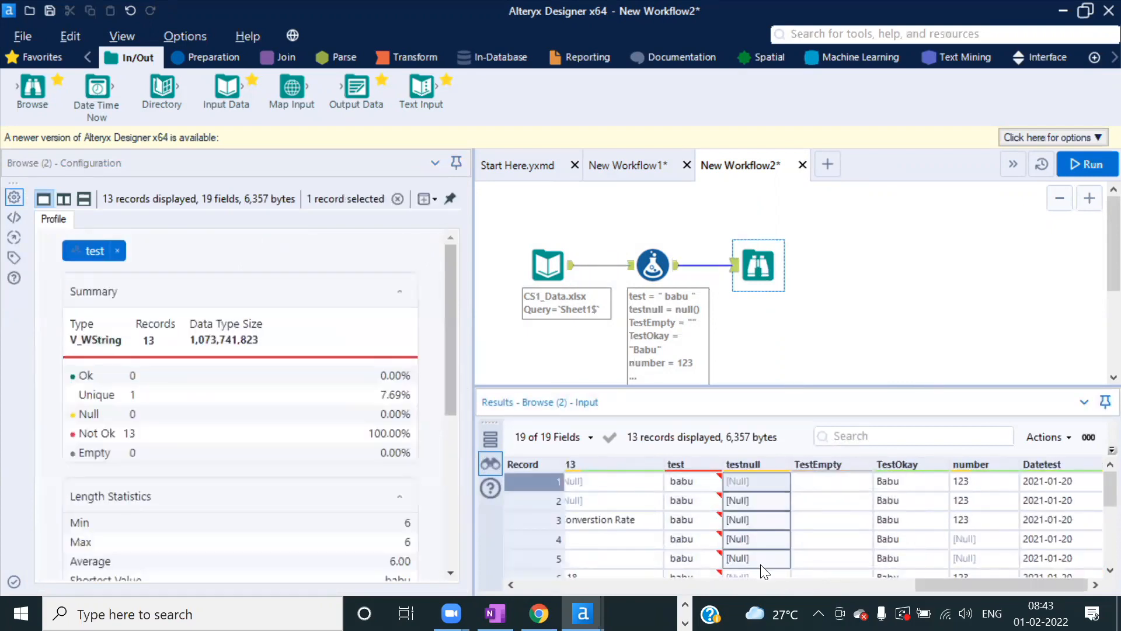
drag(819, 493, 817, 570)
drag(905, 488, 905, 571)
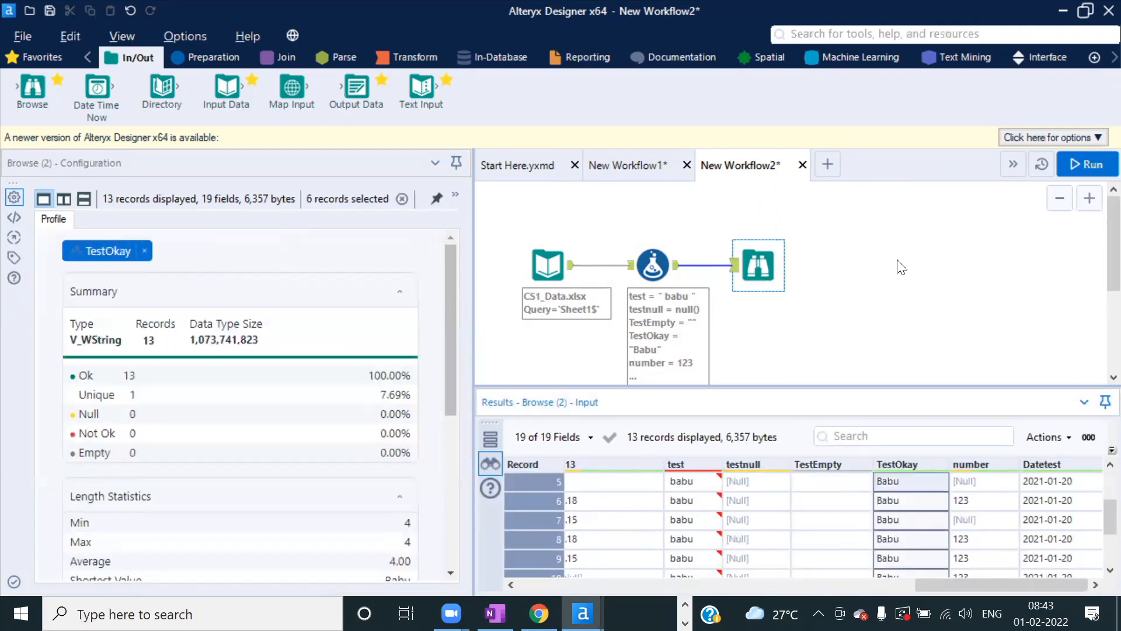
- Delete the Input Data, Formula and Browse tools from the New Workflow2 canvas
click(878, 295)
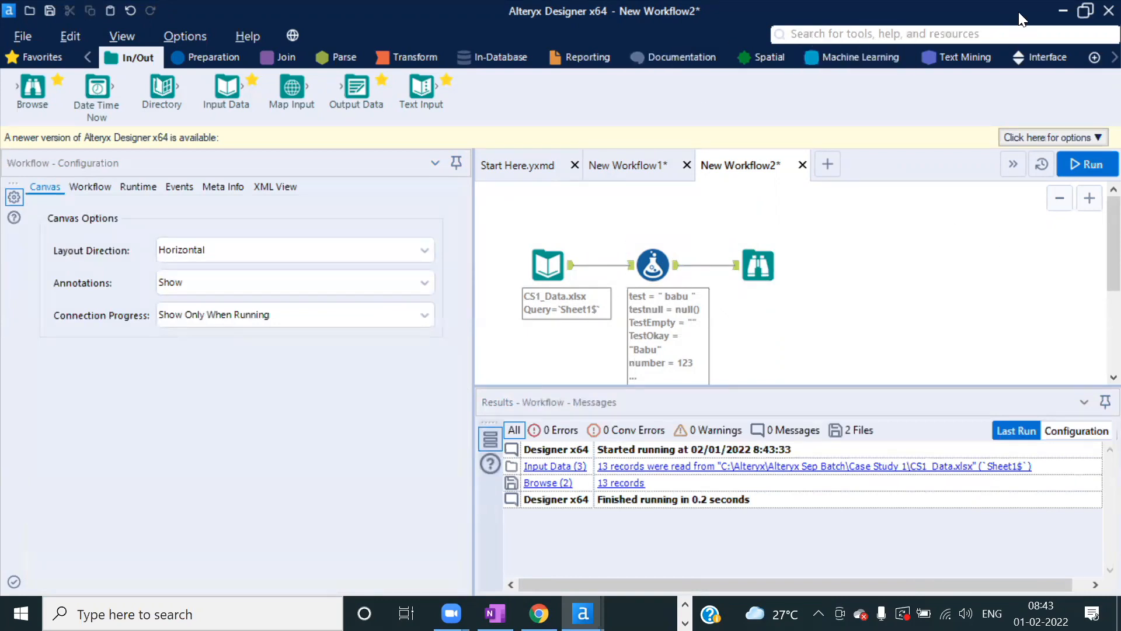
drag(844, 298, 512, 239)
key(Delete)
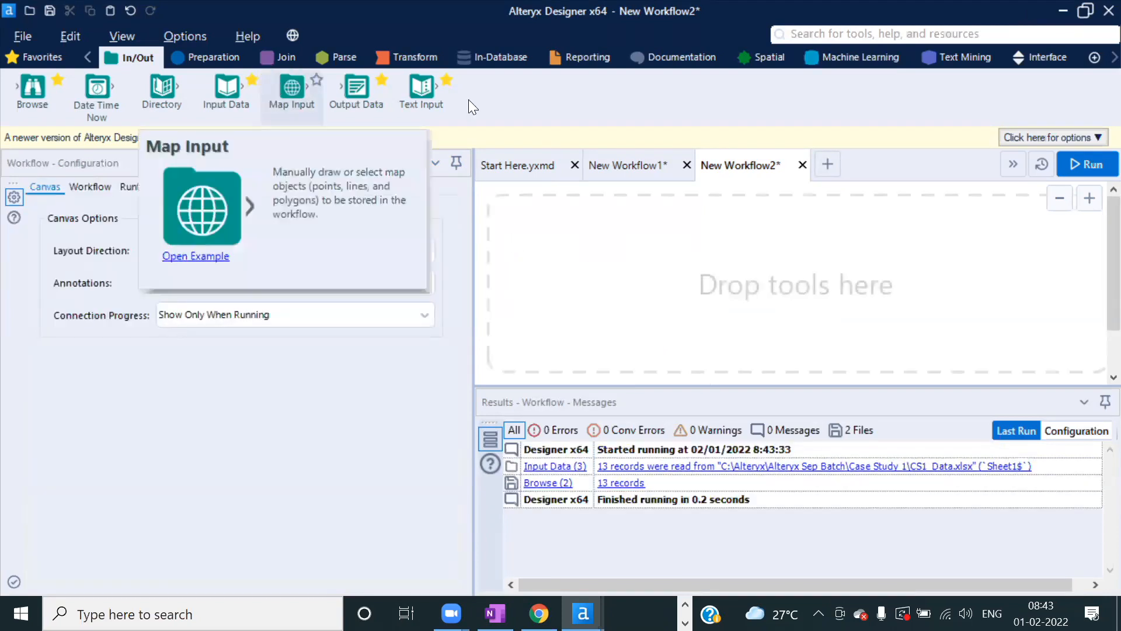
- Switch to File Explorer and open the Map input workflow from the Day_1_In and Out Tools folder
click(1063, 11)
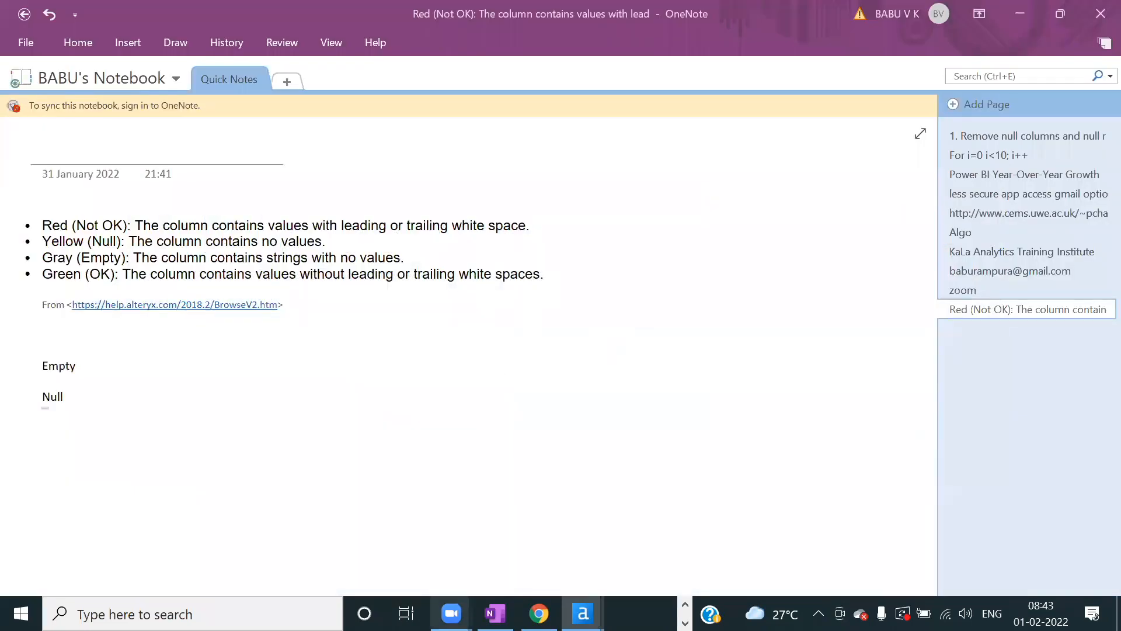
click(685, 604)
click(482, 614)
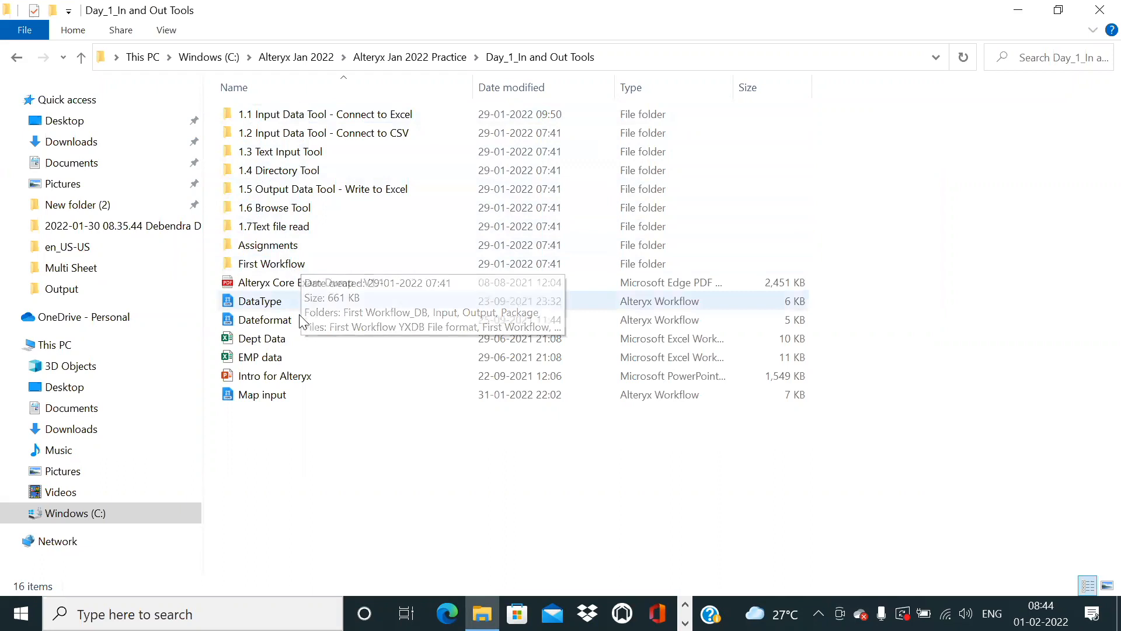
click(270, 400)
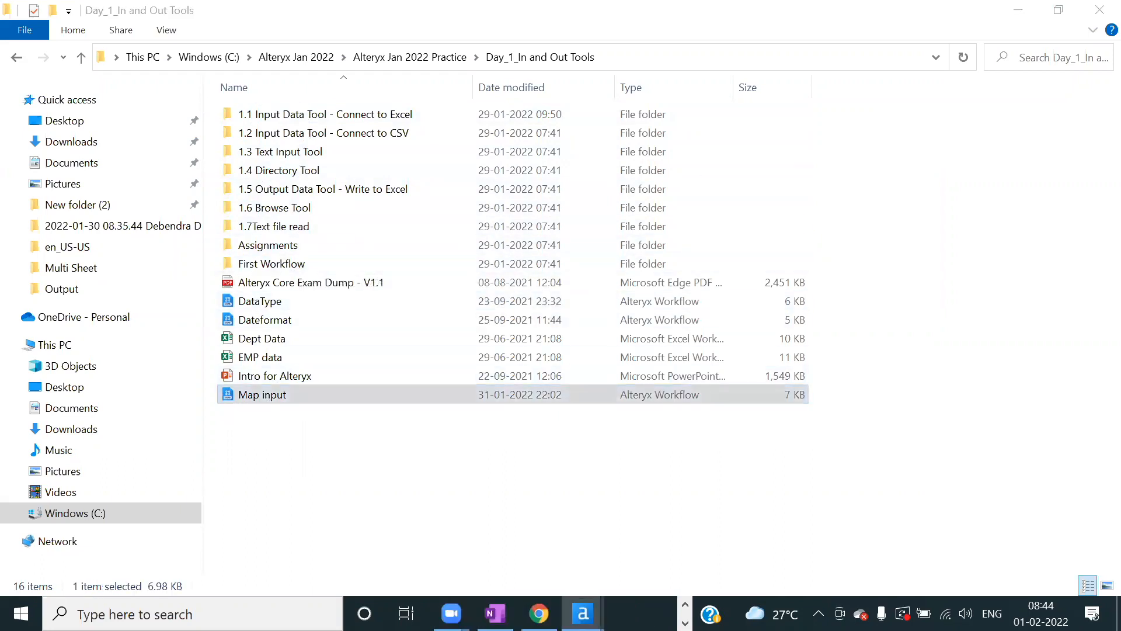
- Switch back to the Alteryx Designer window that holds New Workflow2
click(685, 604)
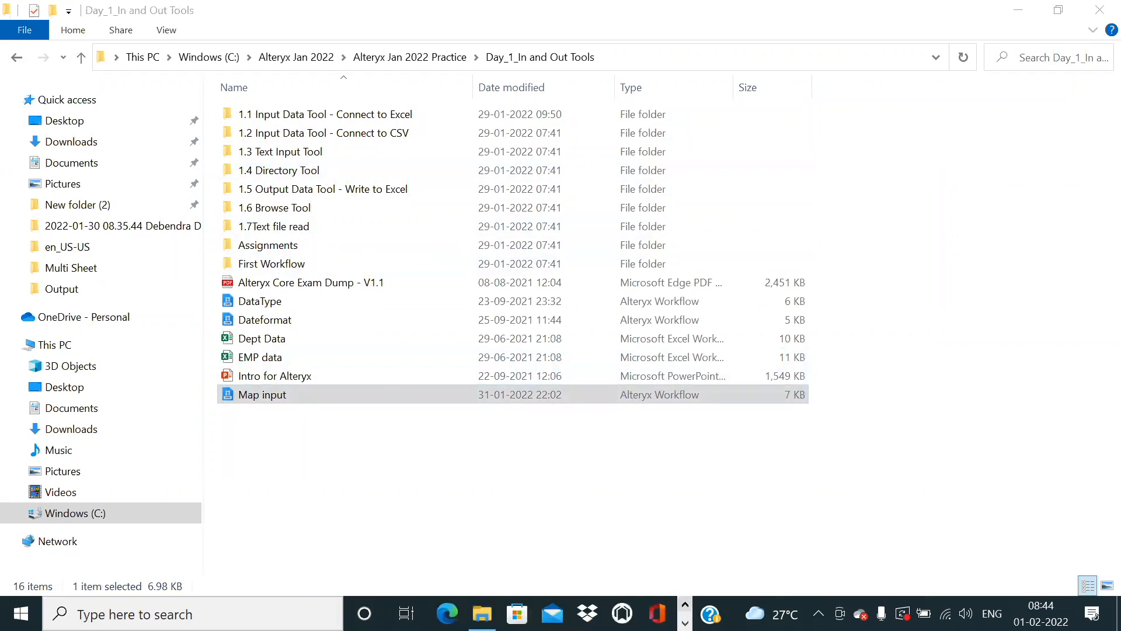
click(685, 622)
mouse_move(582, 613)
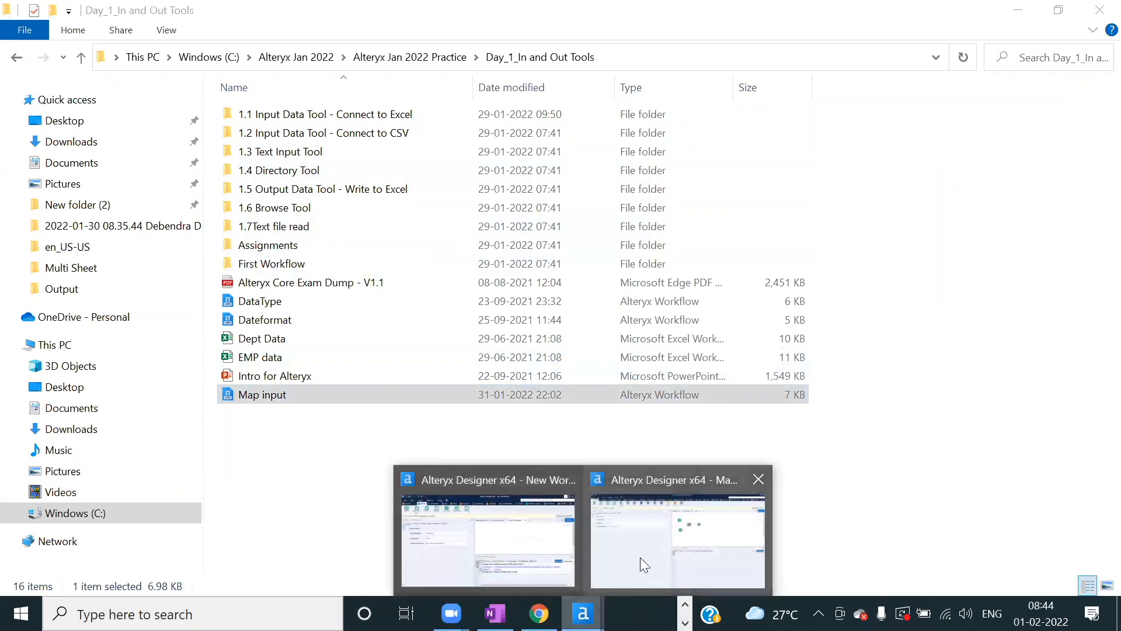
click(547, 555)
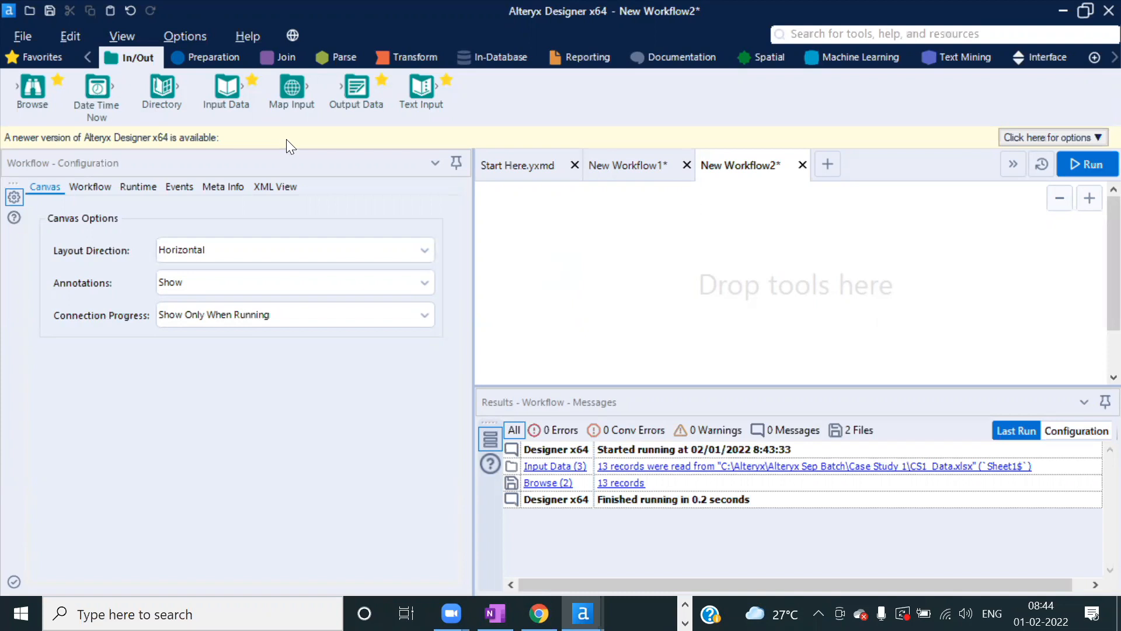
- Place a Map Input tool on the empty canvas and set its base map to Alteryx Light - Most Recent Vintage
drag(291, 89, 567, 265)
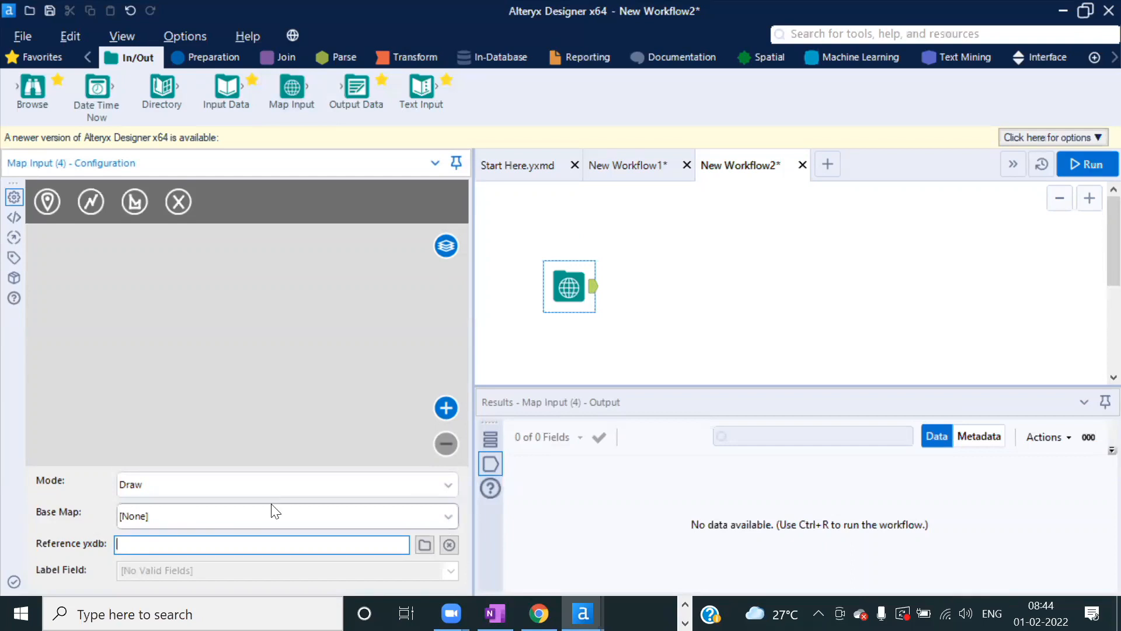
click(447, 515)
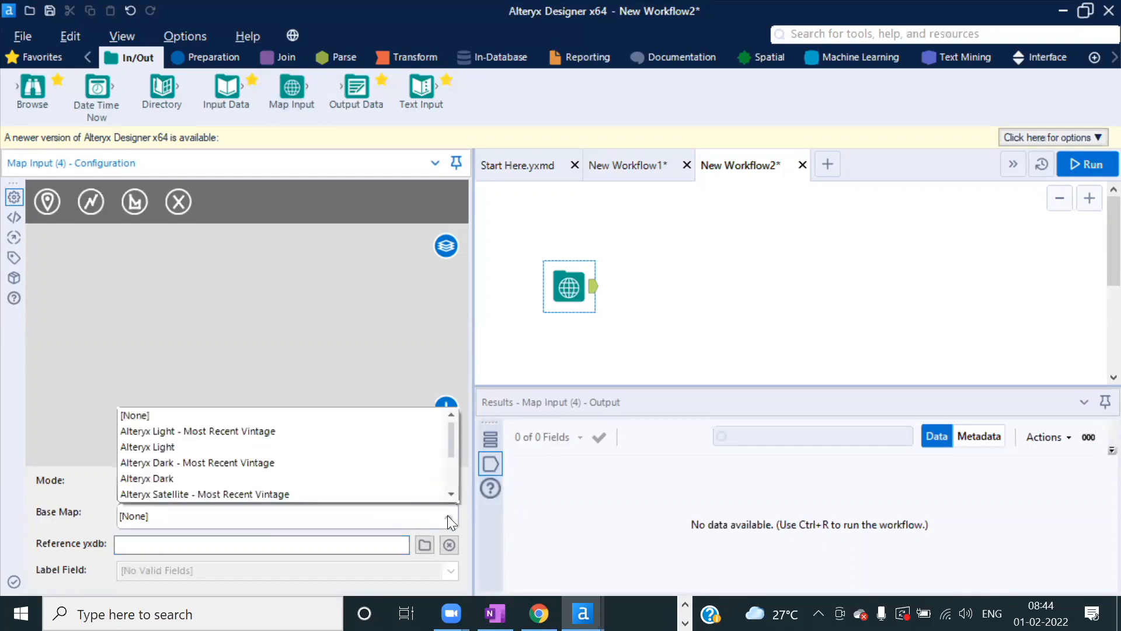
click(260, 434)
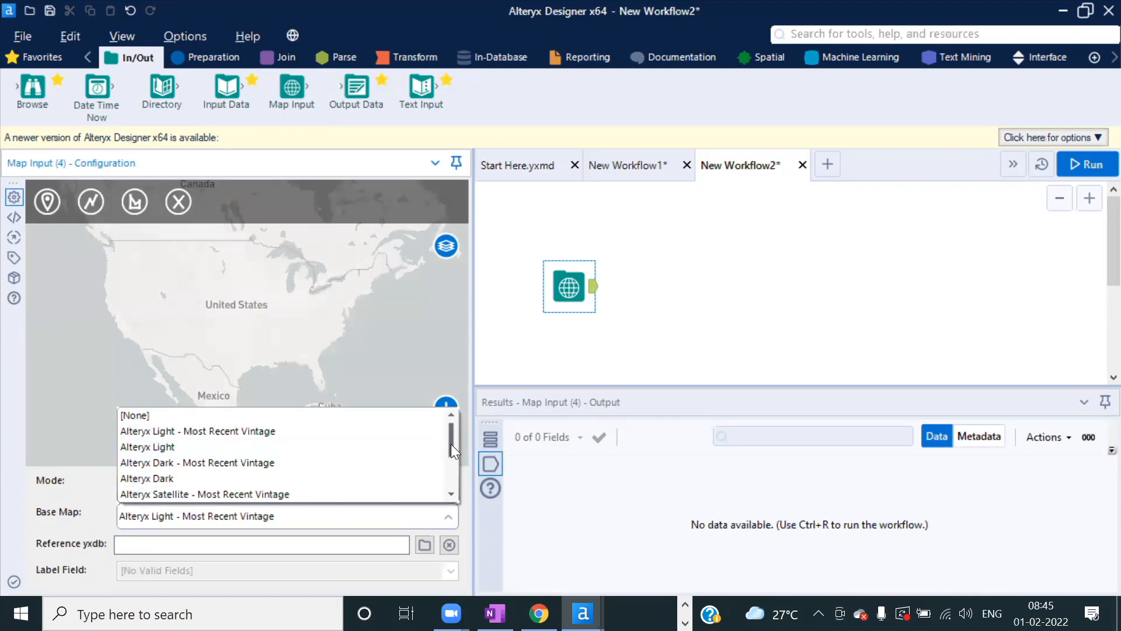
- Review the remaining base map options and the file browser for the reference yxdb, keeping the current settings
drag(451, 444, 449, 481)
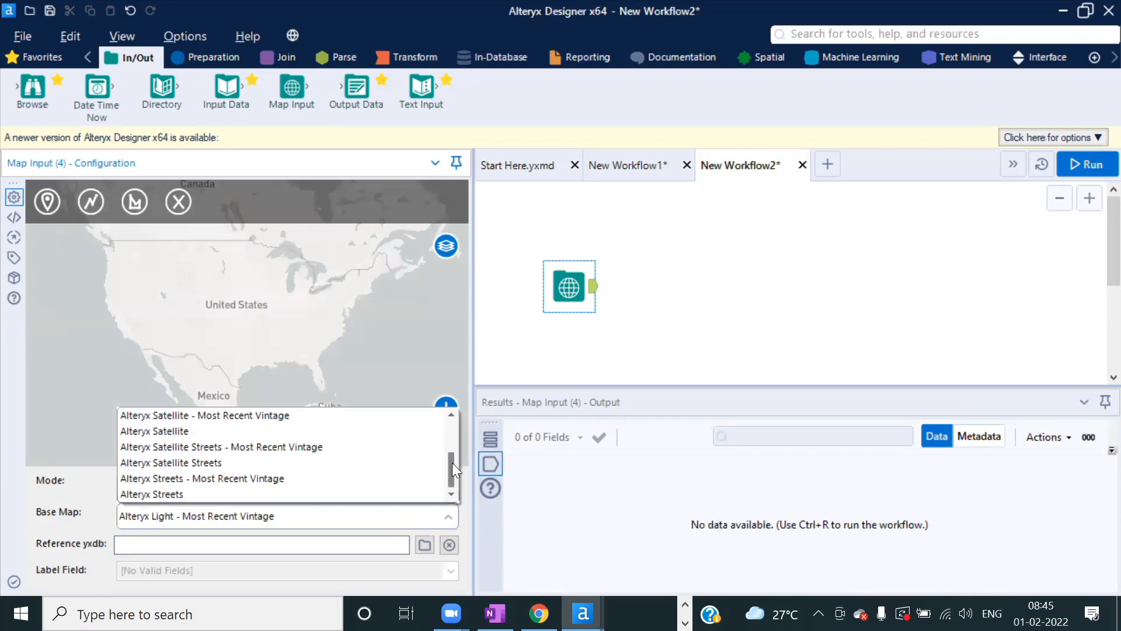
click(426, 545)
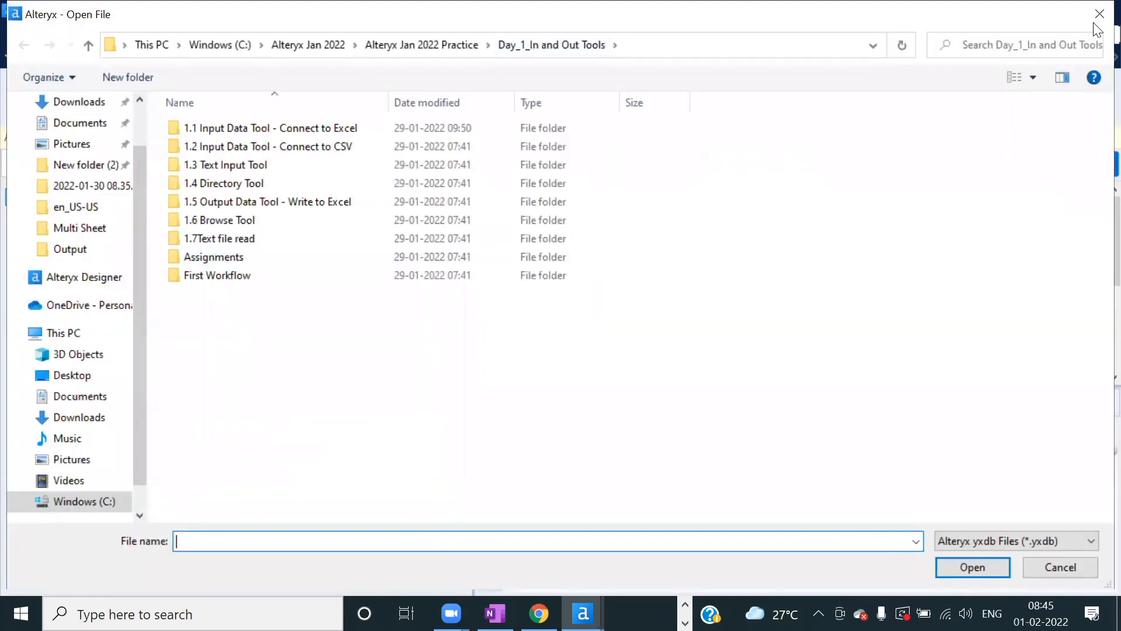
click(1099, 14)
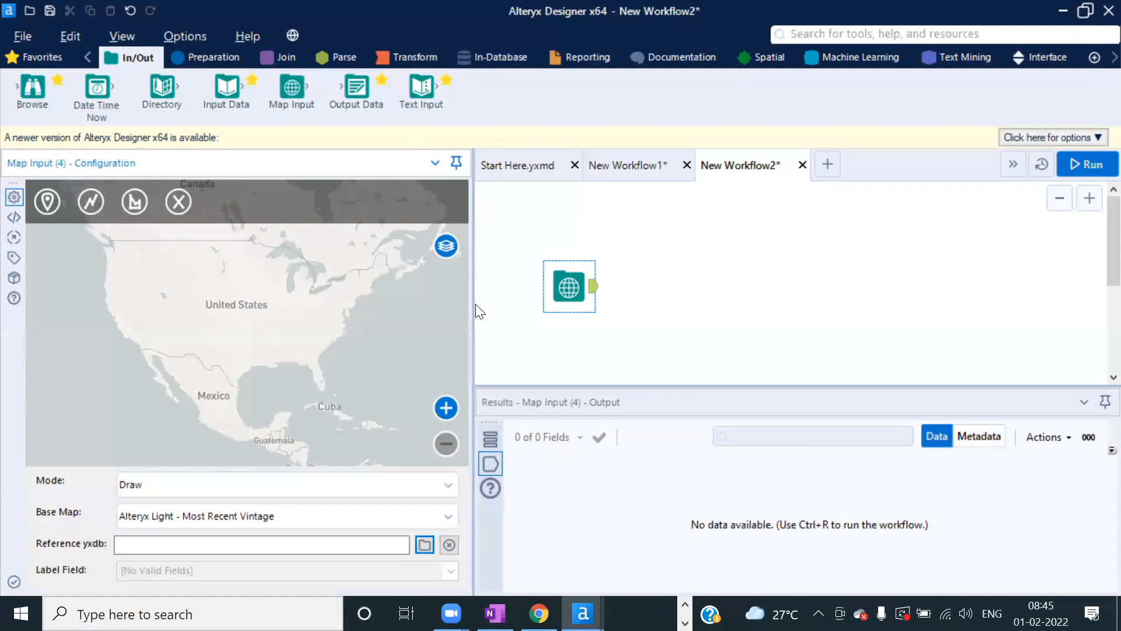
- Widen the Map Input configuration pane and bring Bengaluru into close view on its map
drag(472, 308, 553, 312)
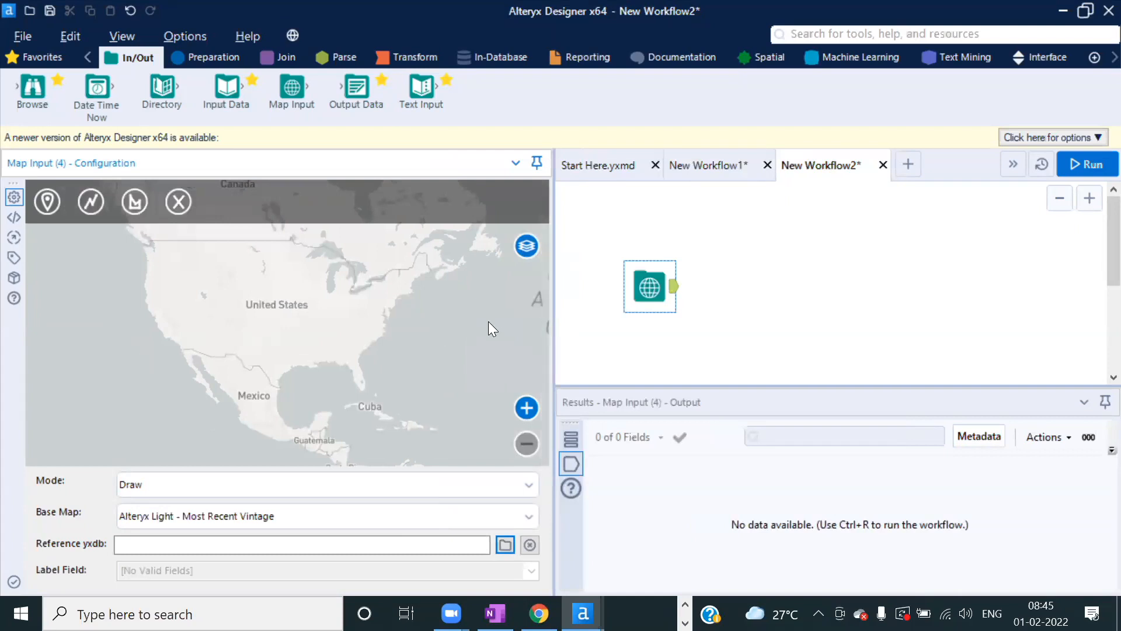
drag(448, 350, 270, 358)
drag(402, 329, 119, 369)
drag(407, 389, 287, 241)
drag(428, 351, 267, 351)
scroll(223, 326, up, 3)
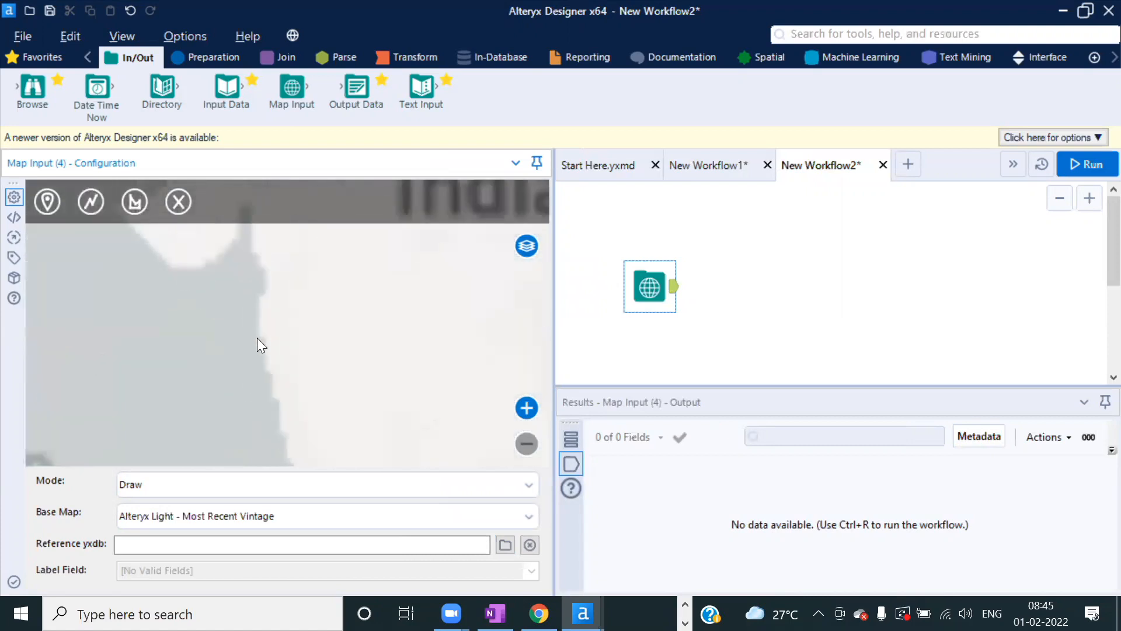
drag(409, 413, 283, 325)
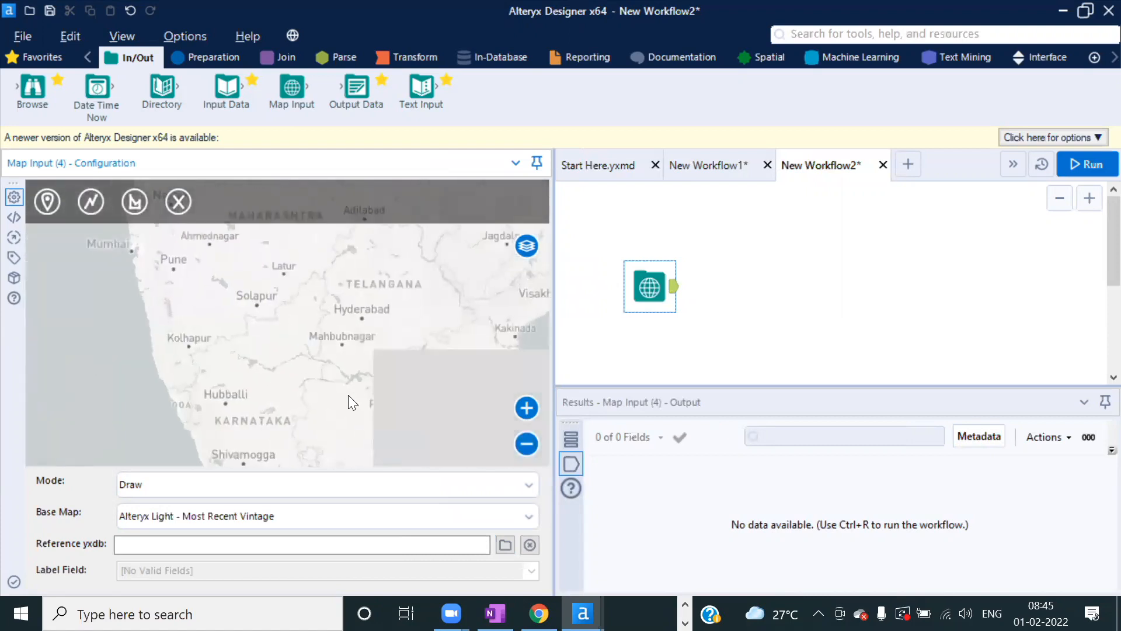
scroll(349, 394, up, 3)
scroll(348, 394, down, 3)
drag(334, 378, 357, 246)
drag(364, 452, 311, 290)
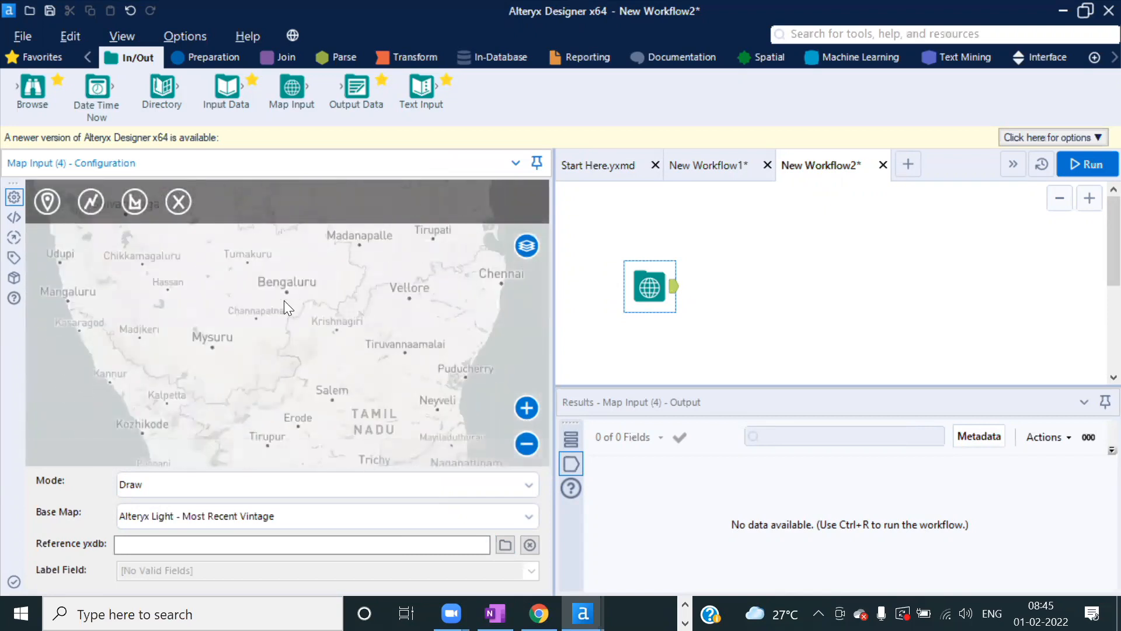
scroll(292, 302, up, 3)
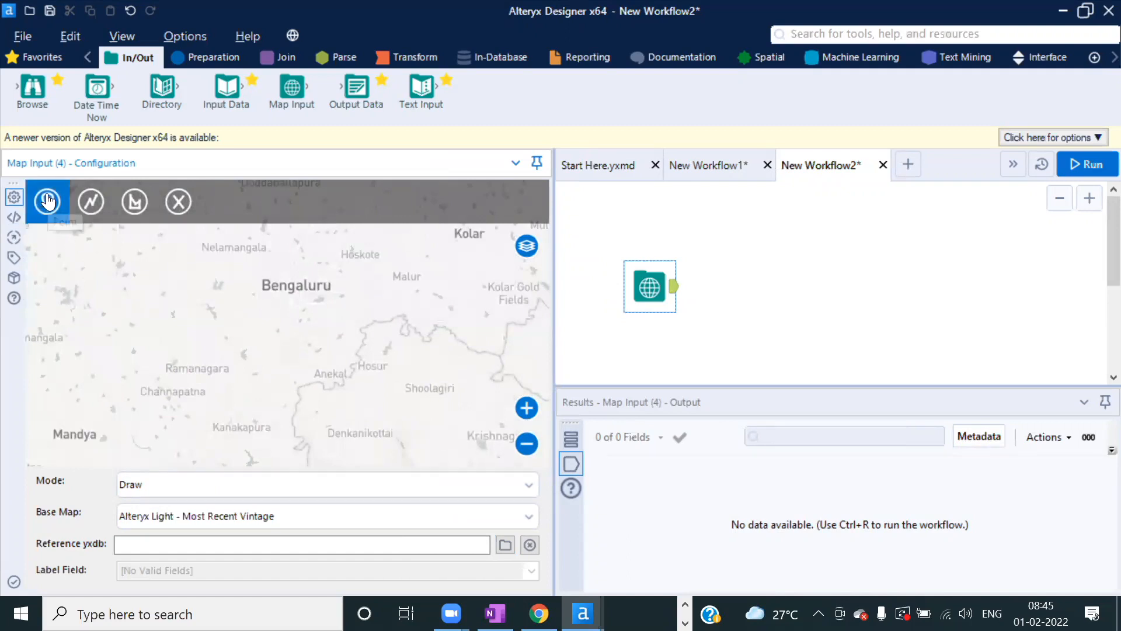
- Try drawing a line across the Bengaluru area of the map and discard it
click(92, 205)
click(170, 279)
click(284, 325)
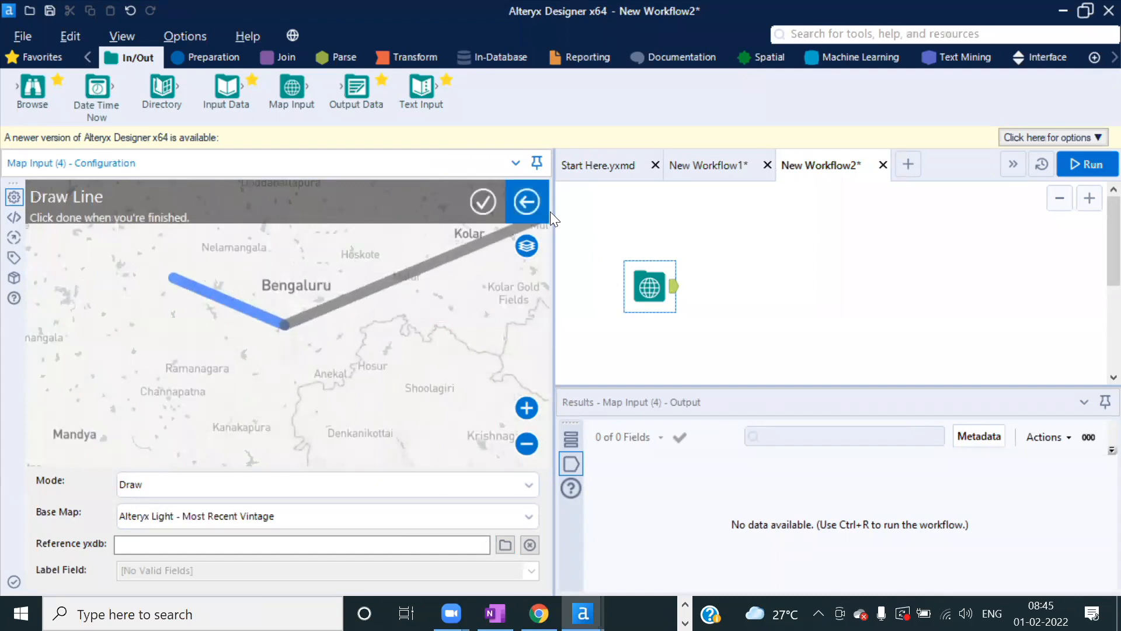
key(Escape)
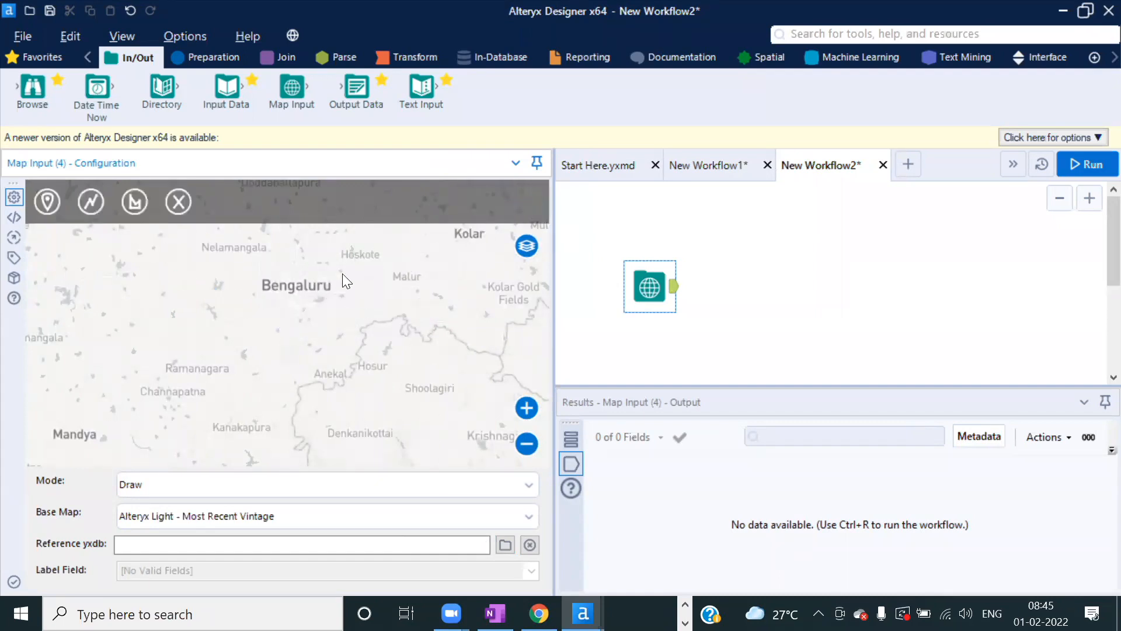
- Try drawing a triangular polygon around Bengaluru on the map and discard it
click(147, 201)
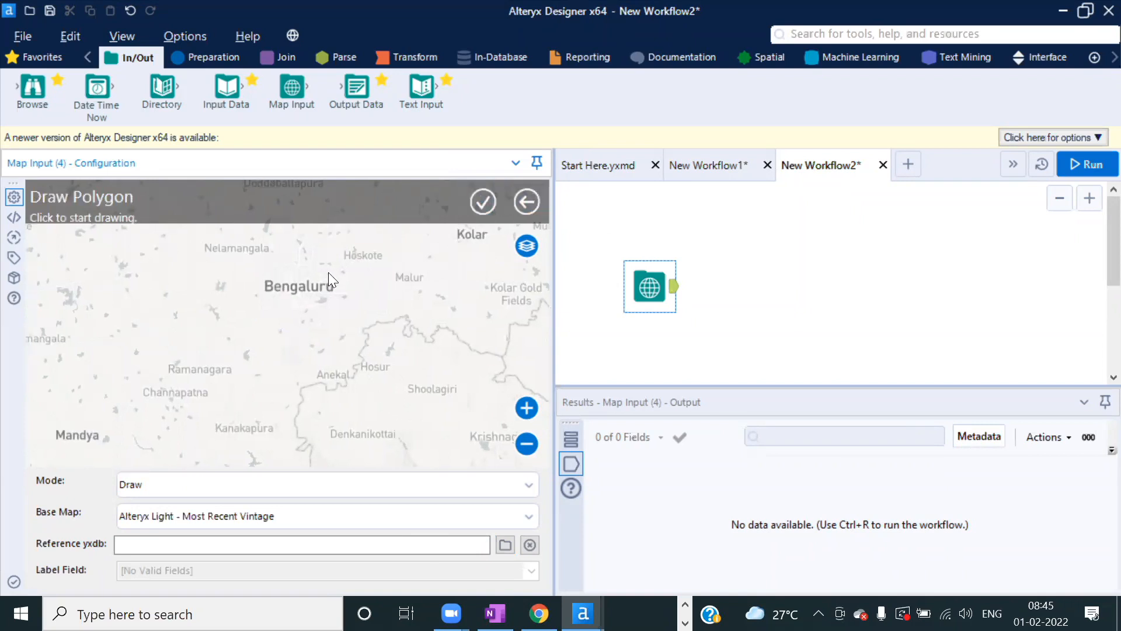
click(248, 271)
click(396, 283)
click(313, 343)
click(252, 272)
click(526, 202)
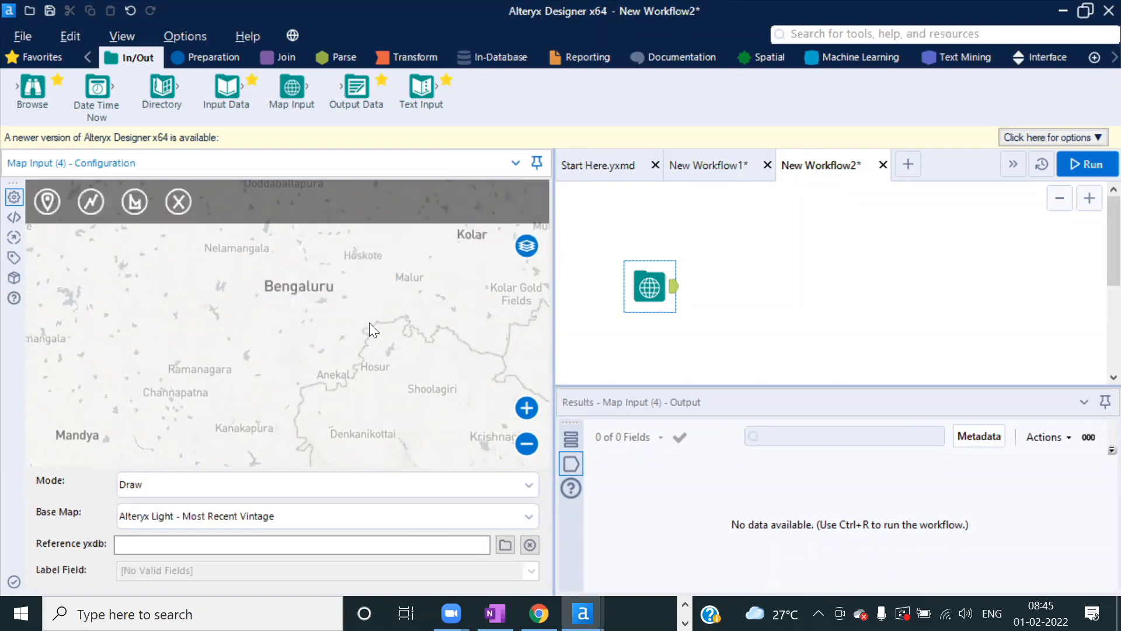
- Place a point marker on Bengaluru in the Map Input map and save it with the label bengalore
click(47, 202)
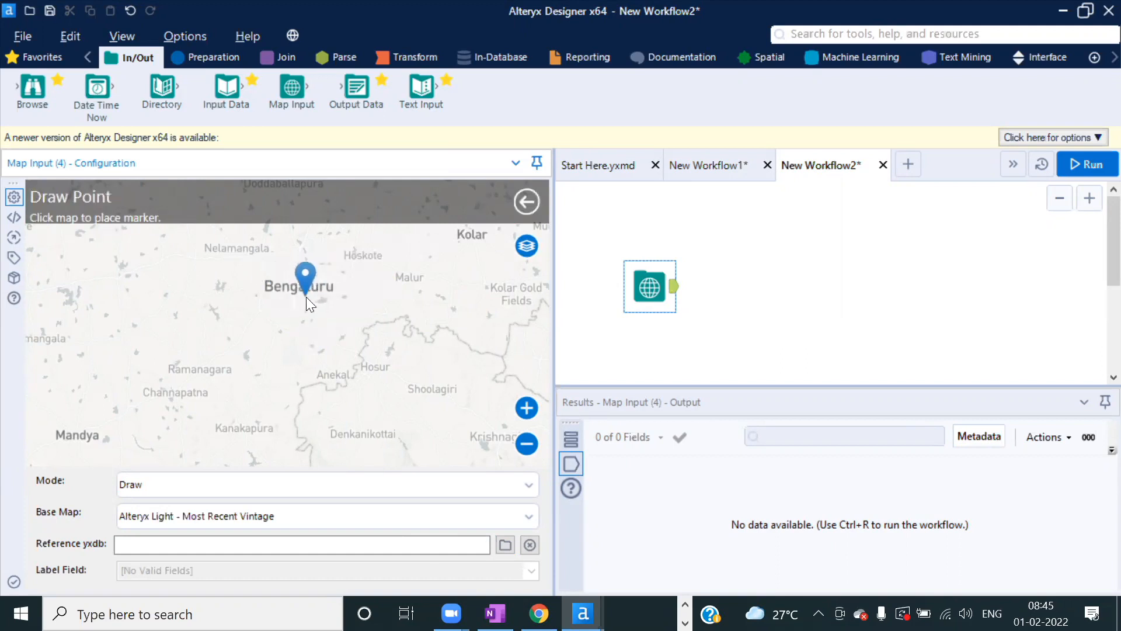
click(301, 295)
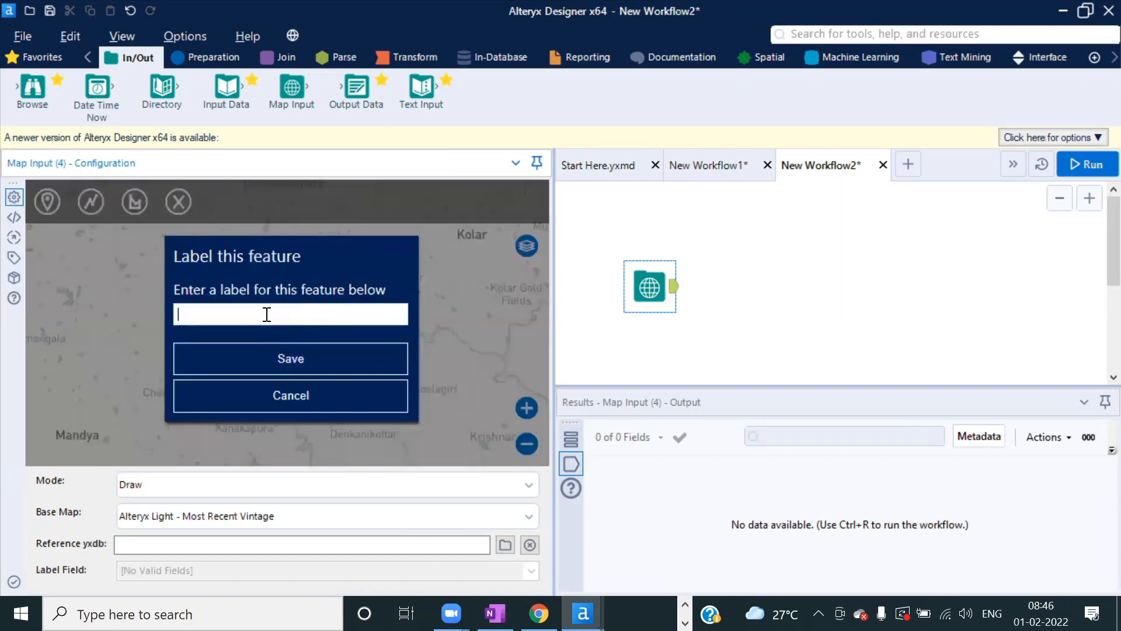
text(bengalore)
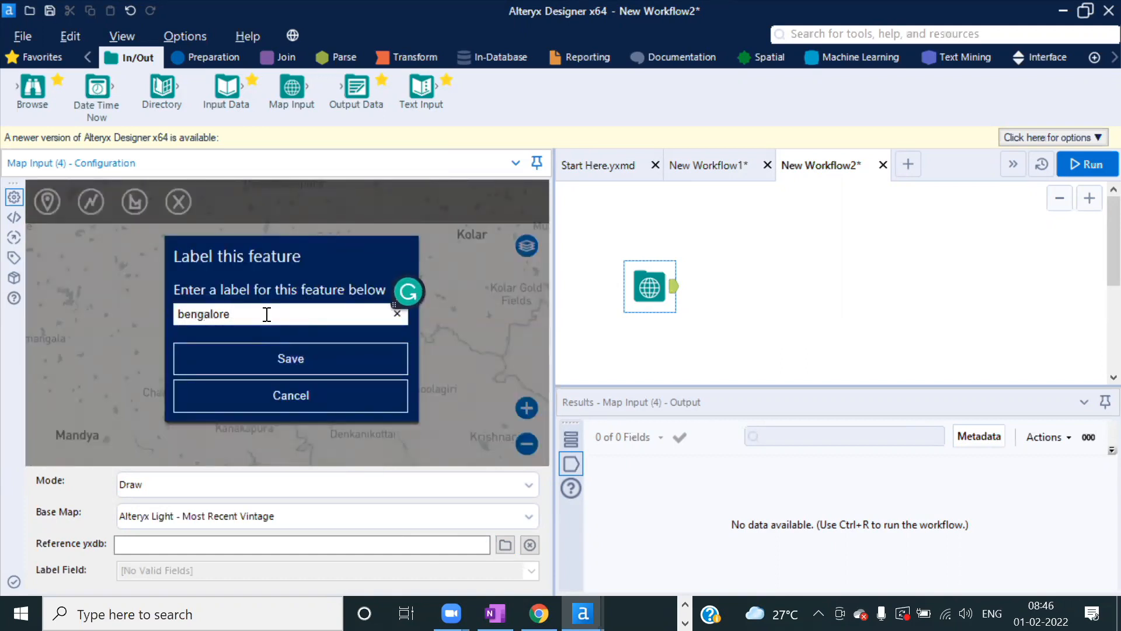
click(275, 359)
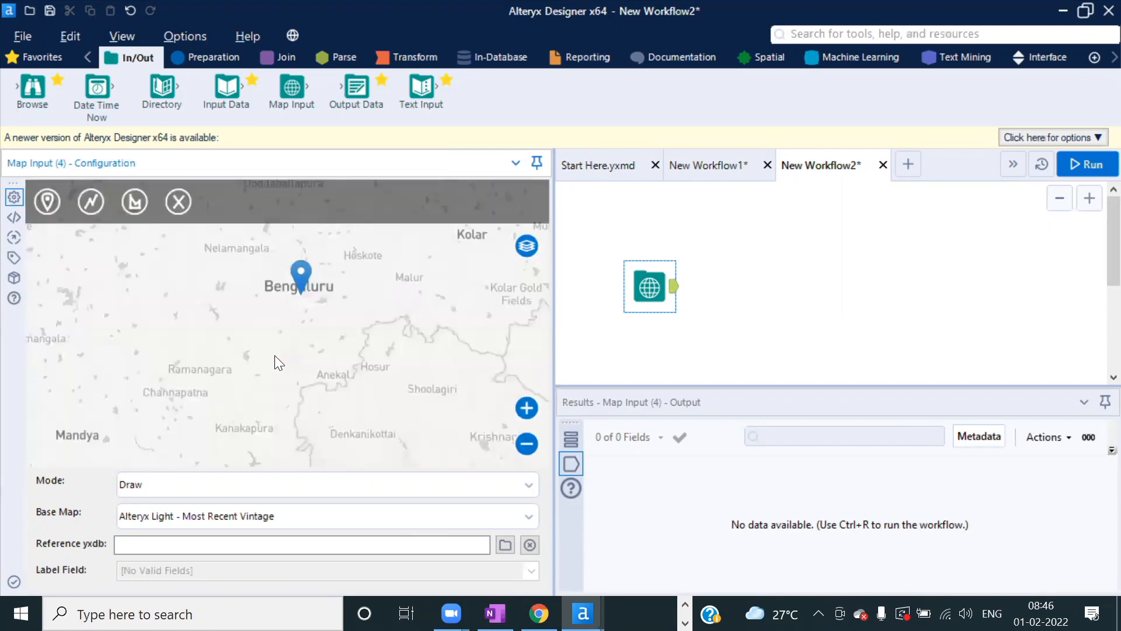
- Run the workflow, dismiss the completion dialog, and give the results area more room
drag(555, 257, 445, 257)
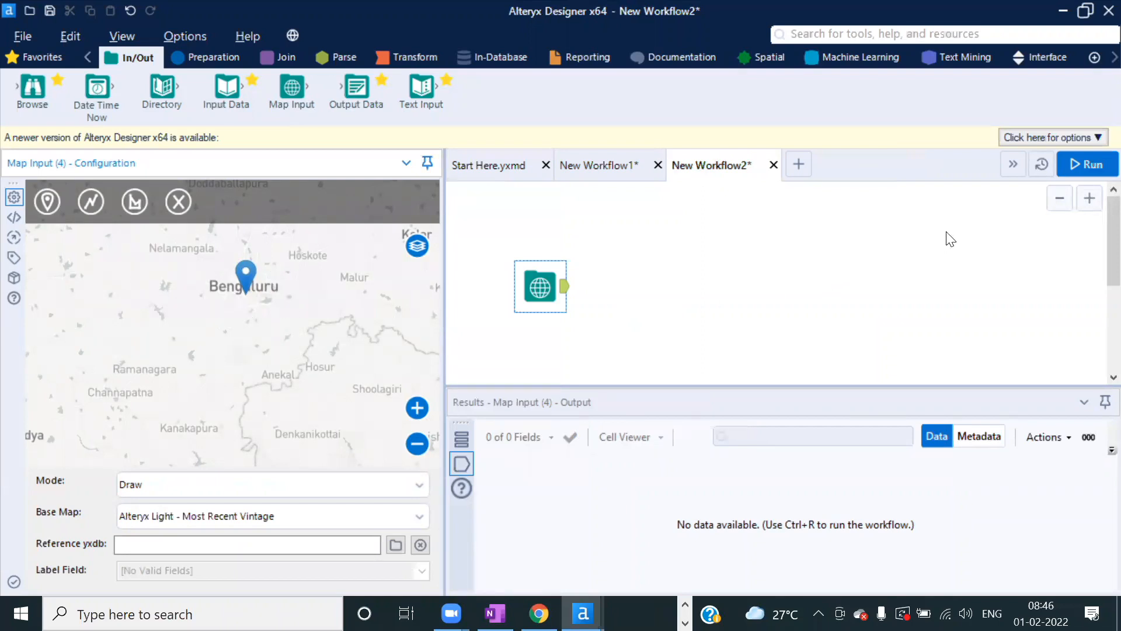
click(1091, 164)
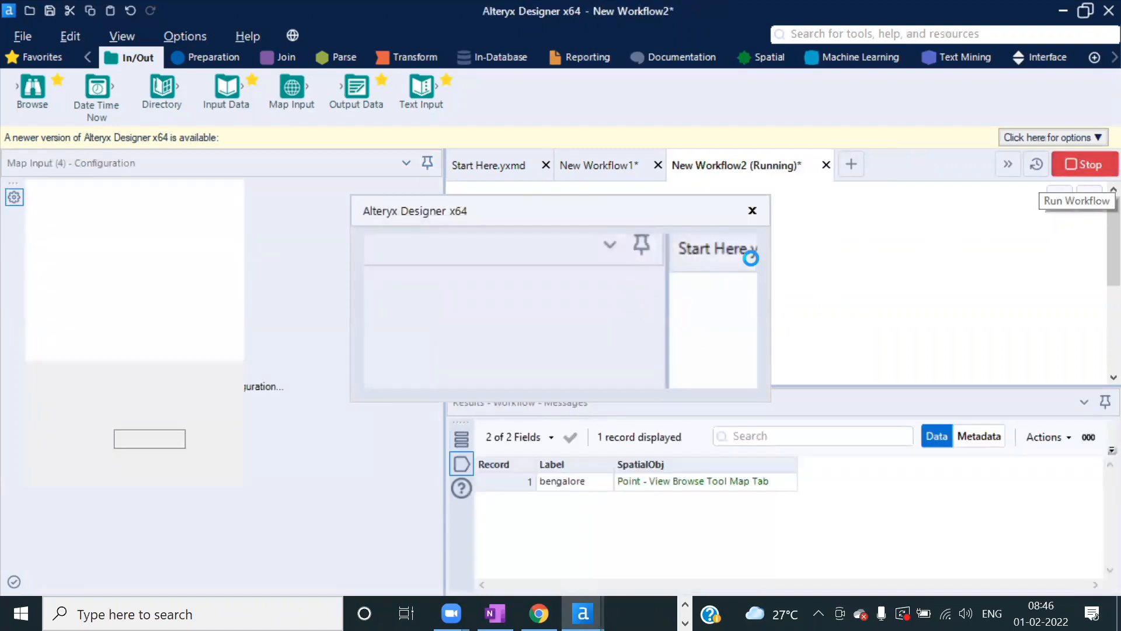
click(717, 374)
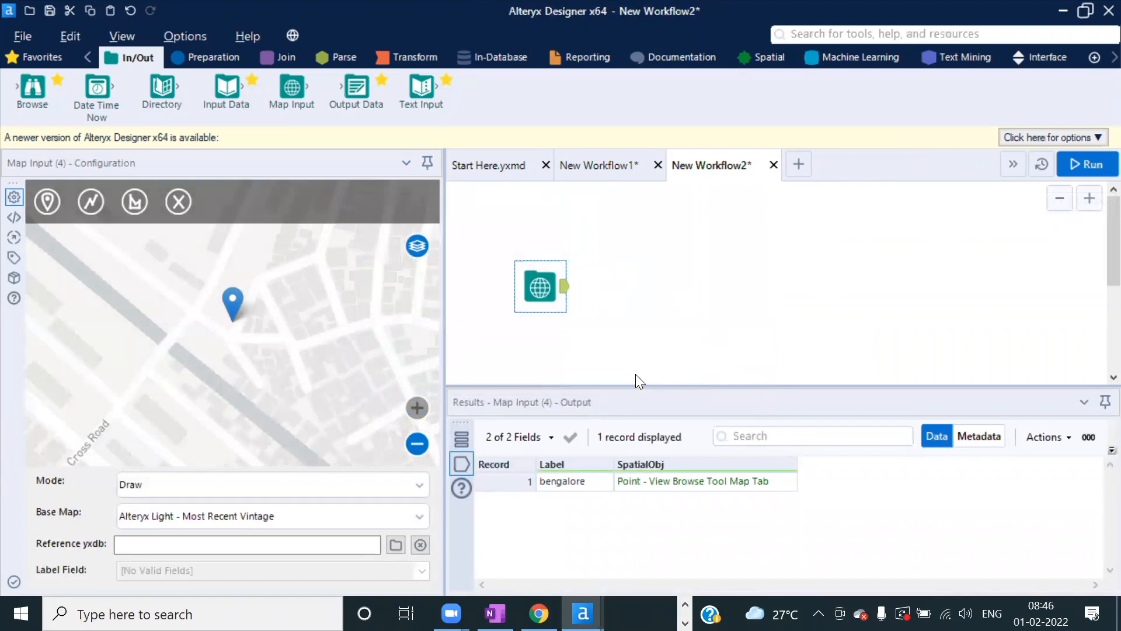
drag(632, 385, 621, 363)
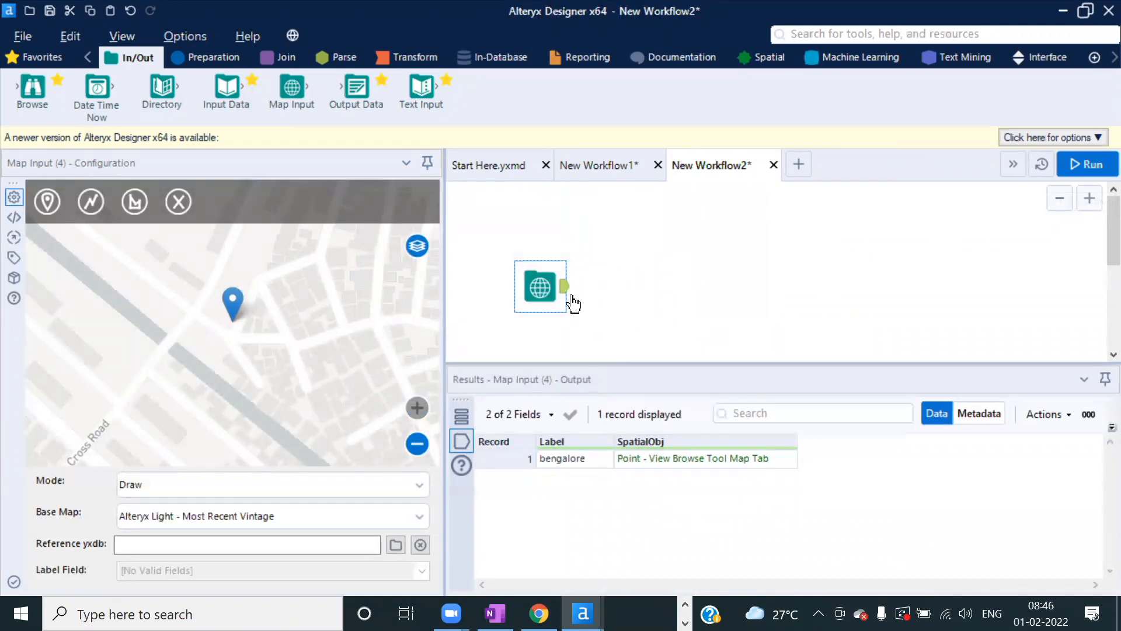
- Examine the Map Input output's metadata, focusing on the type and size of the SpatialObj field
click(978, 413)
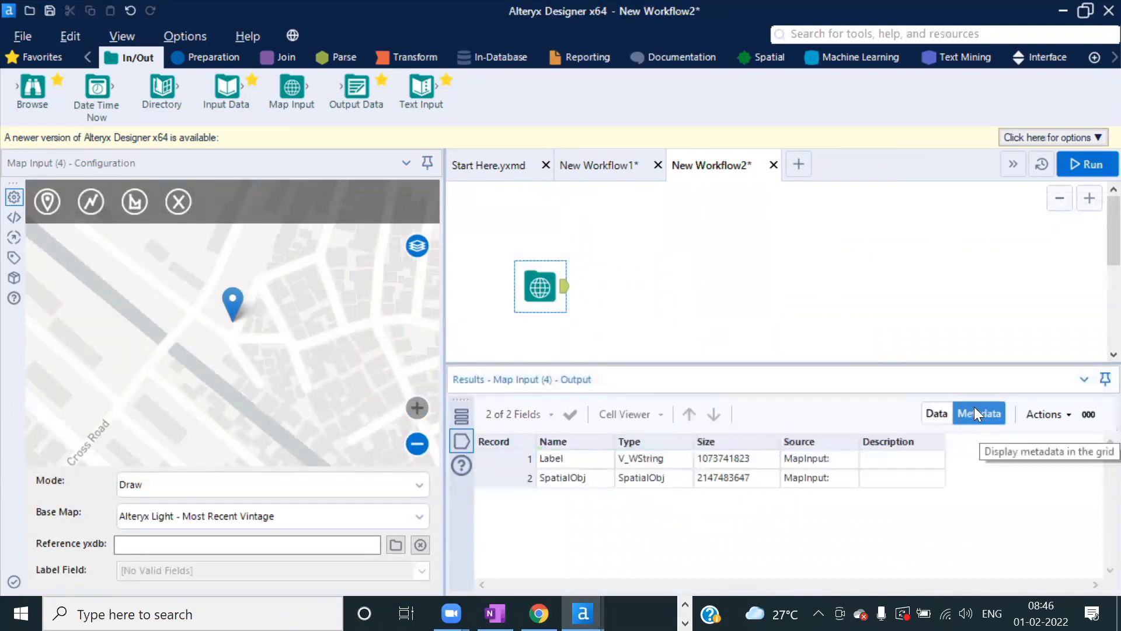
click(644, 478)
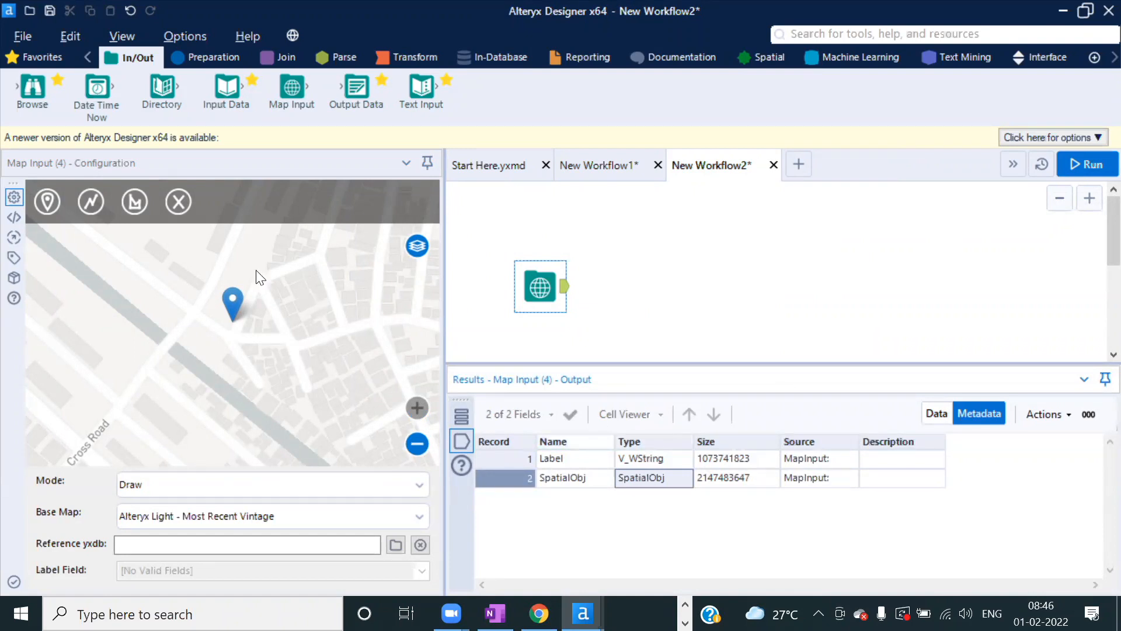
mouse_move(241, 309)
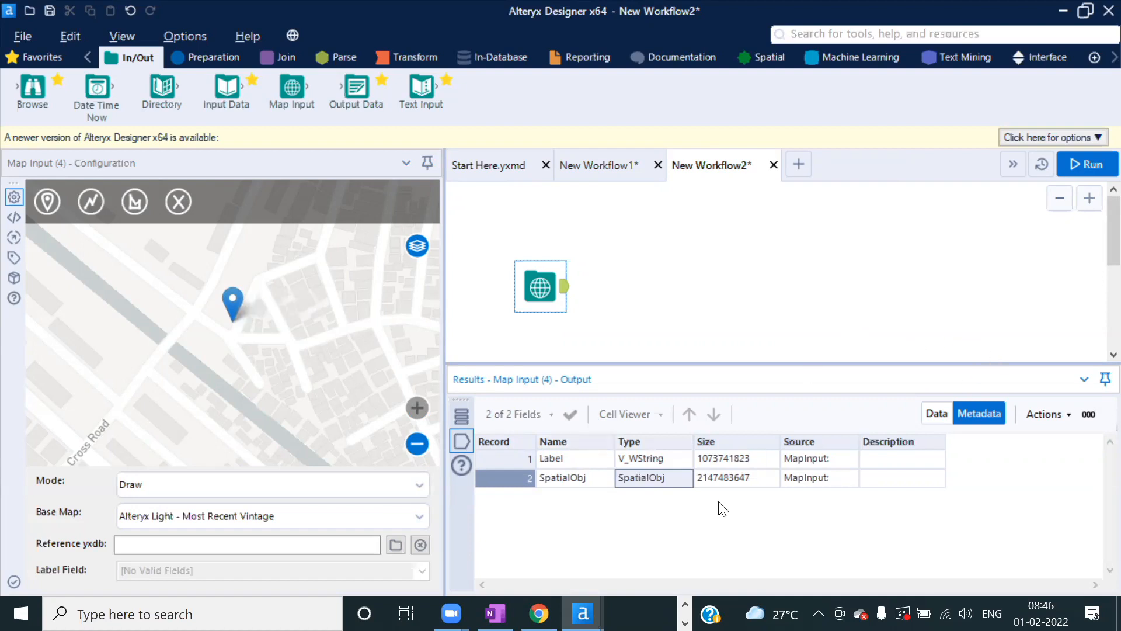
click(724, 480)
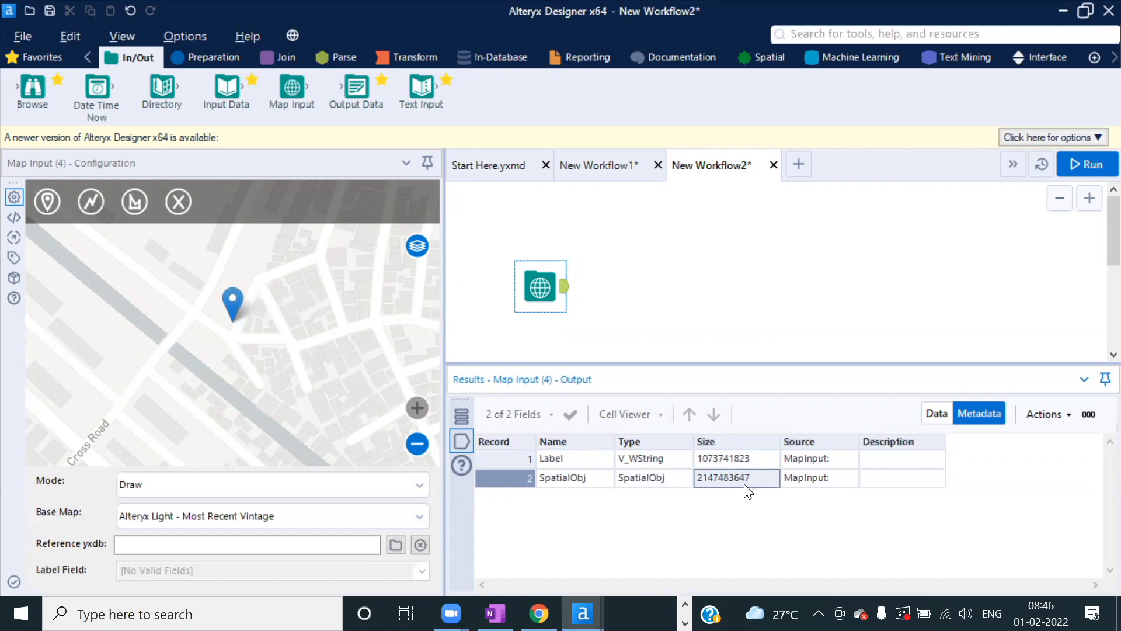
- Compare the Label field's value in the output data with its data type in the metadata
click(944, 411)
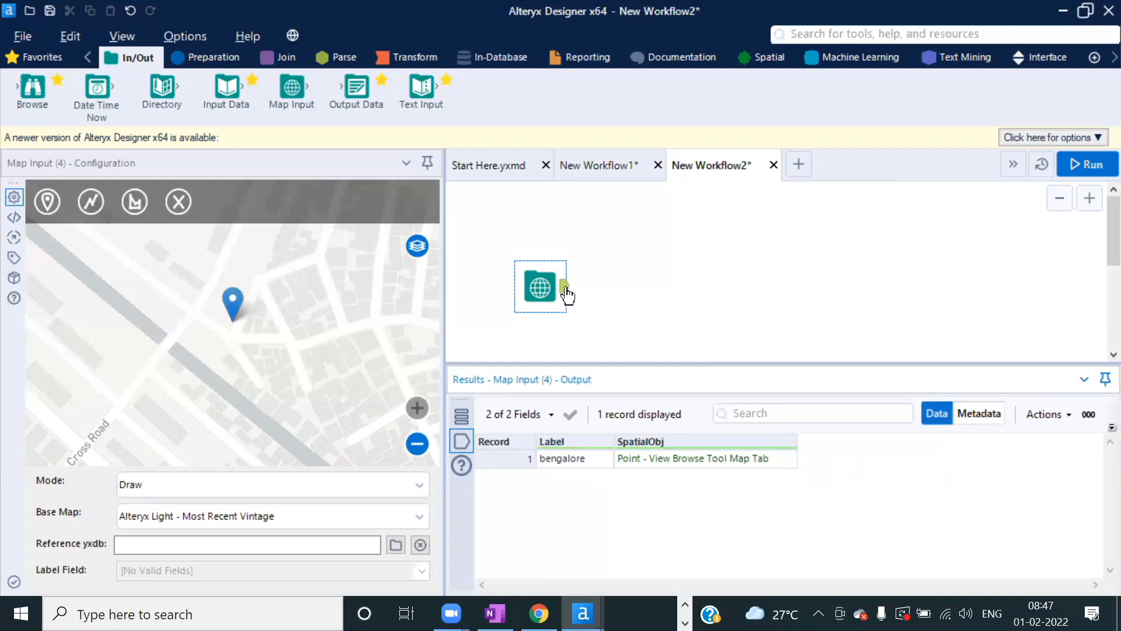
click(569, 464)
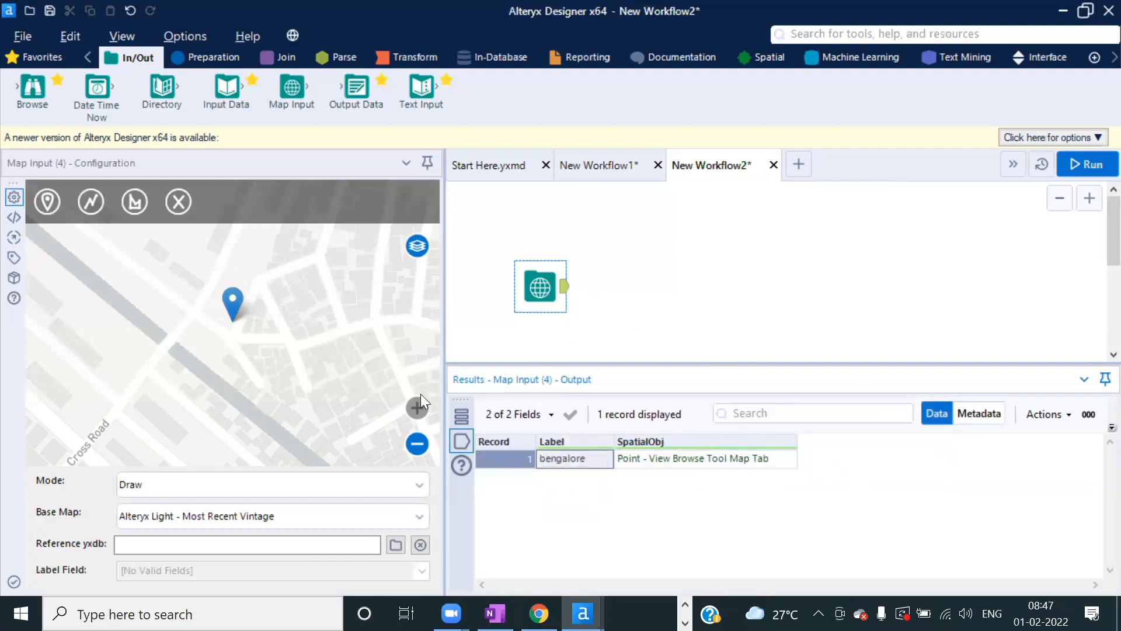
click(991, 422)
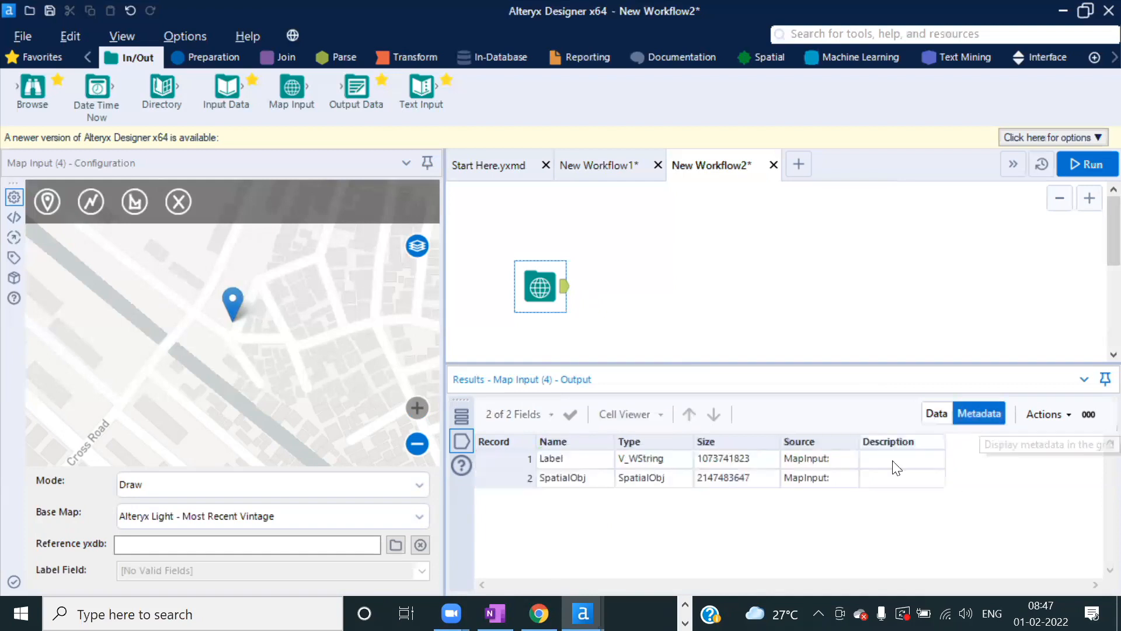
click(650, 458)
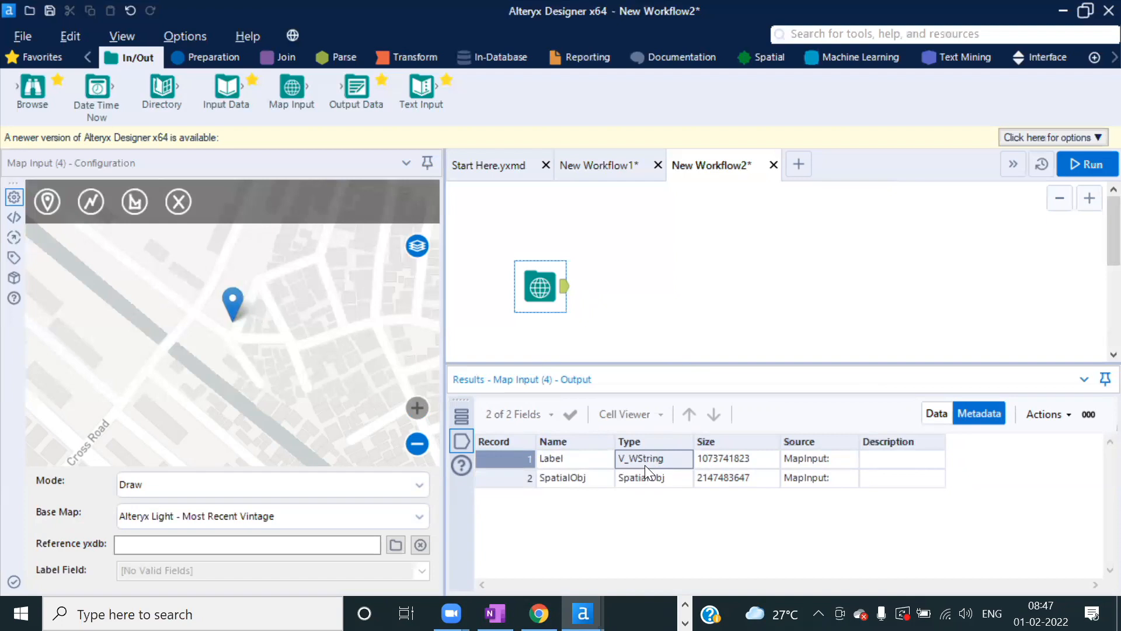
click(936, 413)
click(584, 459)
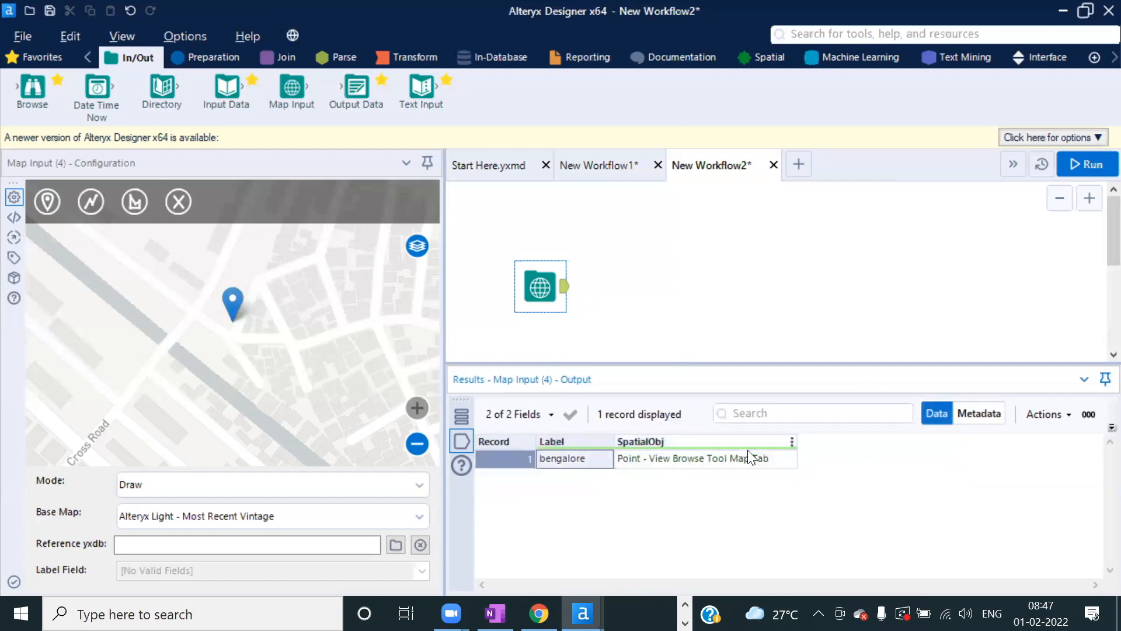
- Compare the SpatialObj field's metadata entry with its value in the Map Input output data
click(979, 413)
click(569, 480)
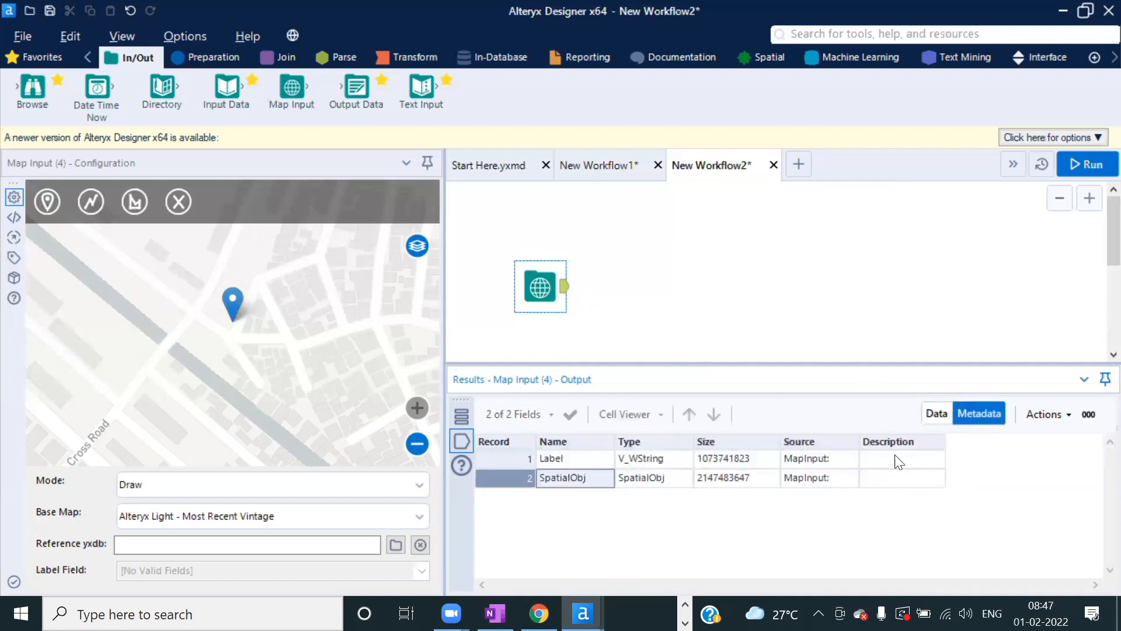
click(937, 413)
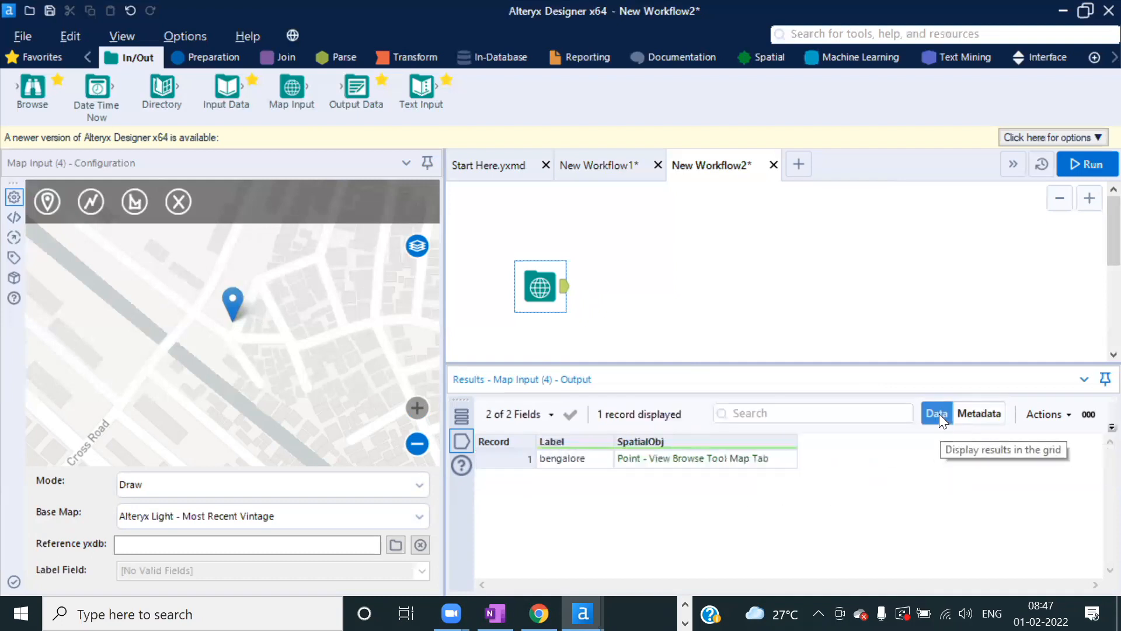
click(727, 461)
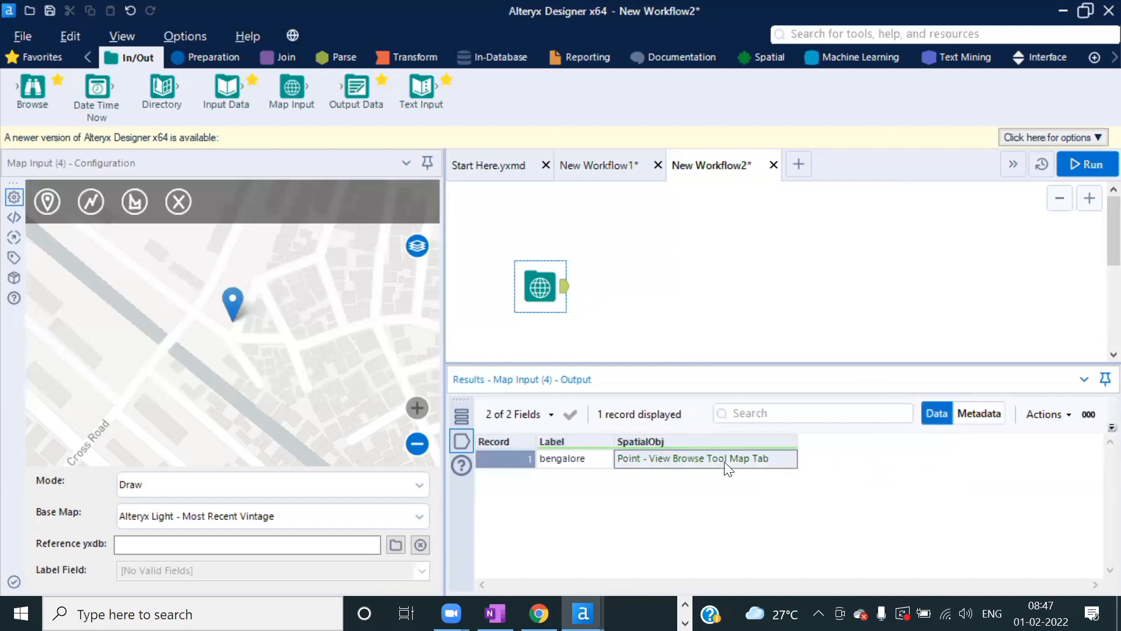
click(691, 272)
click(560, 295)
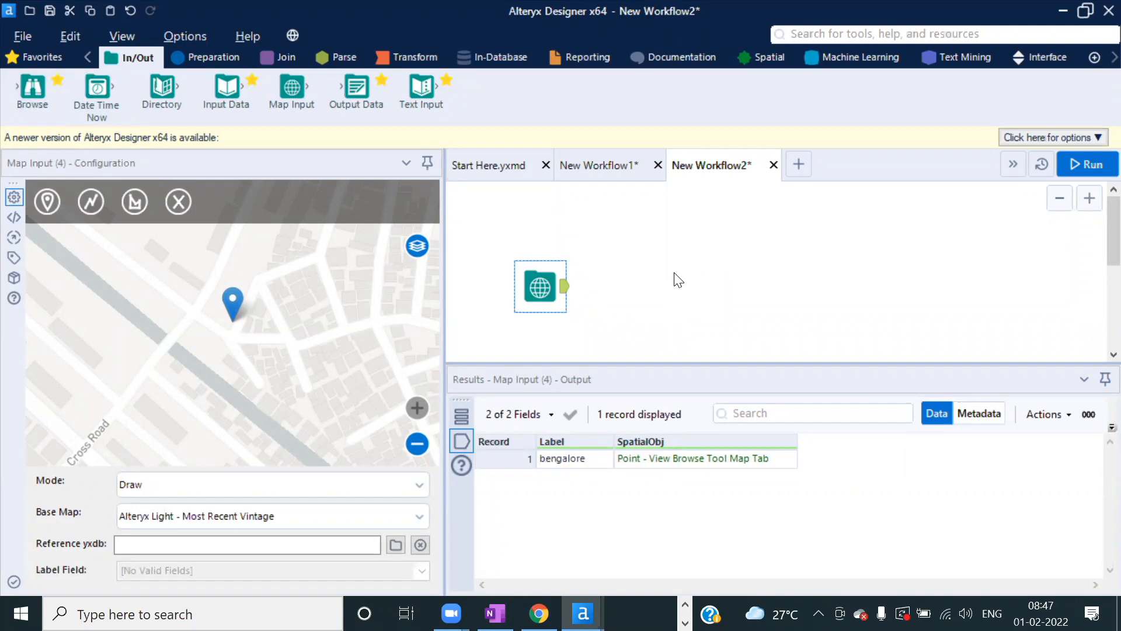
click(677, 454)
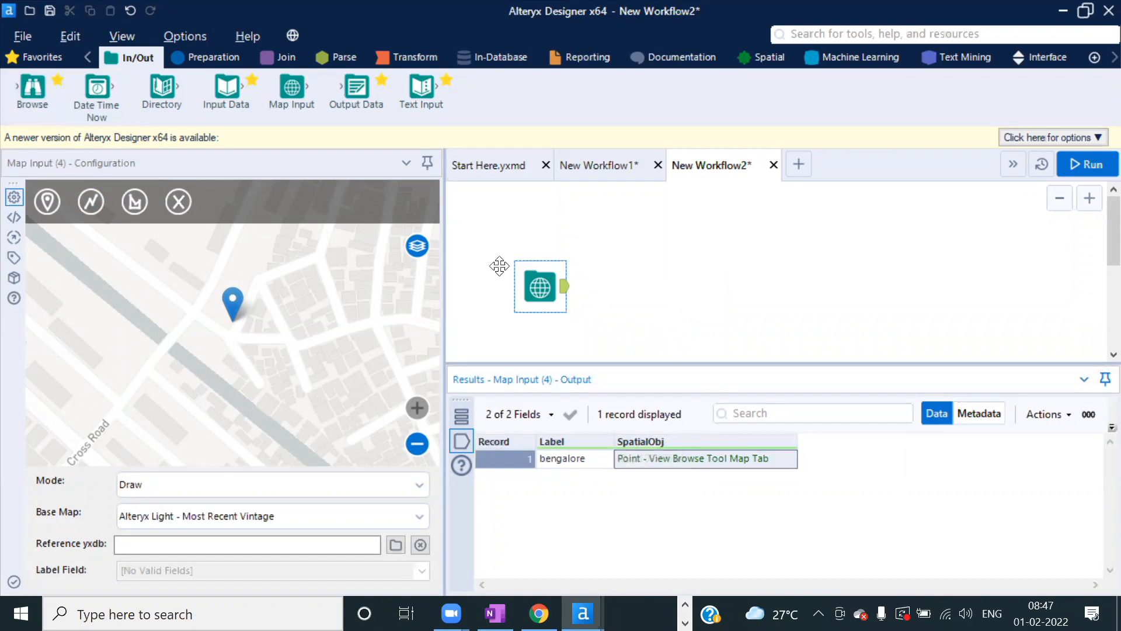
- Connect a Browse tool to the Map Input output and run the workflow to map the point
drag(32, 88, 634, 288)
click(1093, 166)
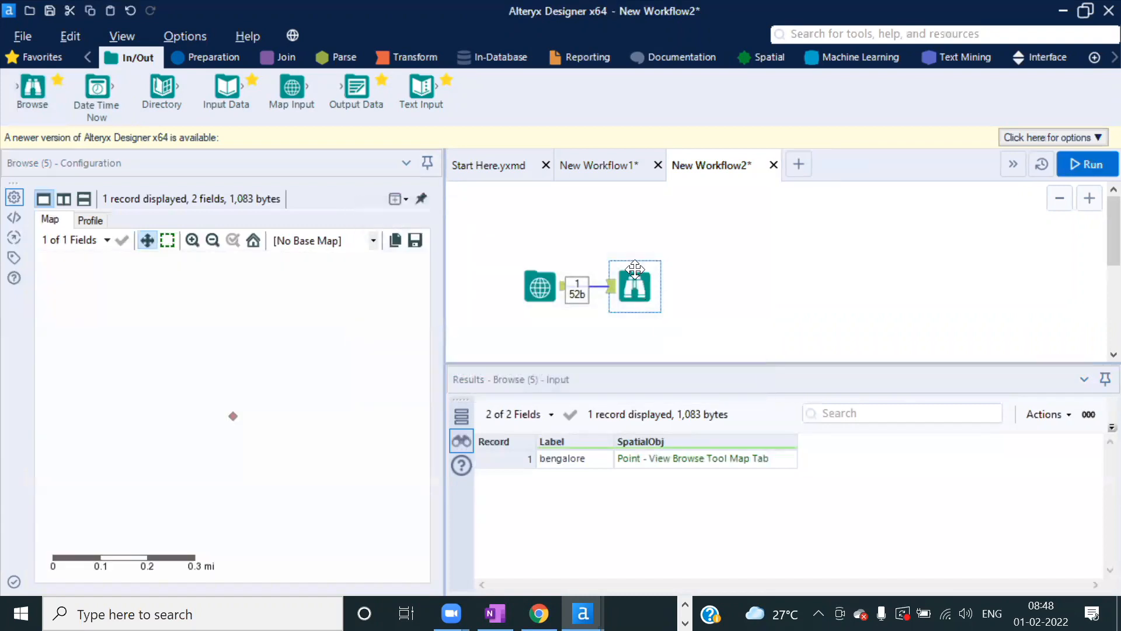
click(217, 388)
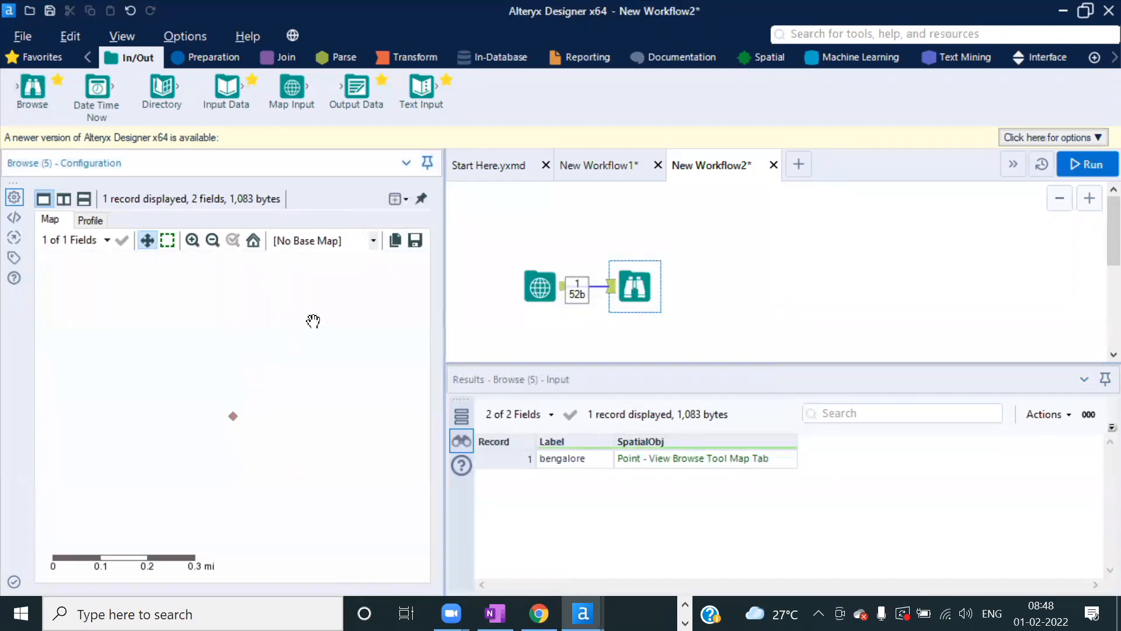
- Set the Browse map's base map to Alteryx Light - Most Recent Vintage and inspect the record's Label and SpatialObj values
click(373, 240)
click(345, 272)
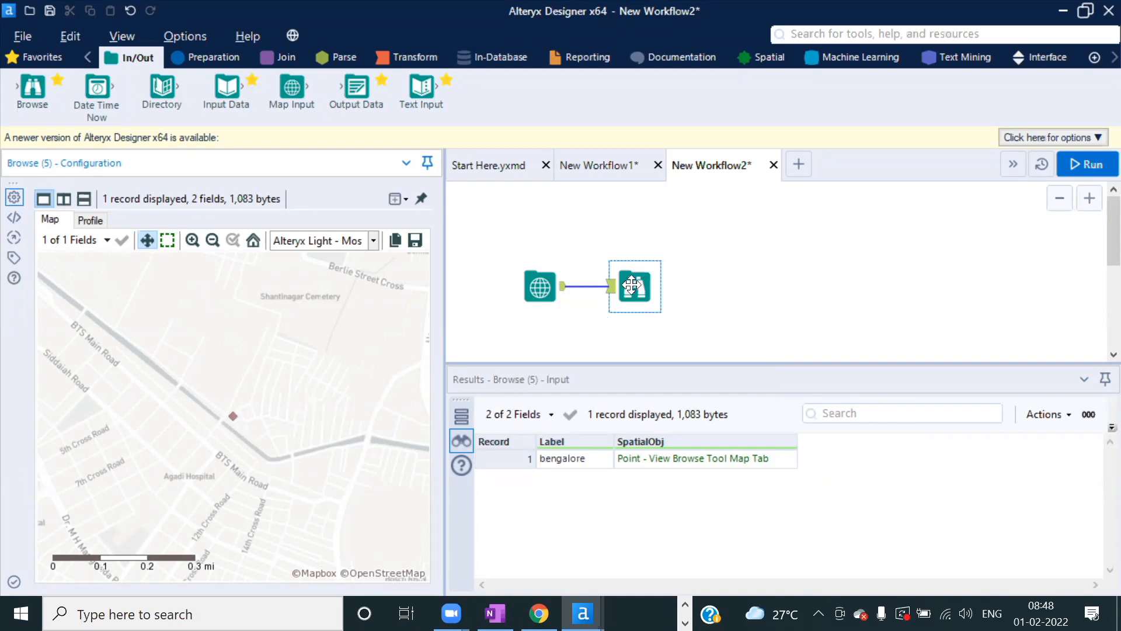
click(593, 461)
click(677, 458)
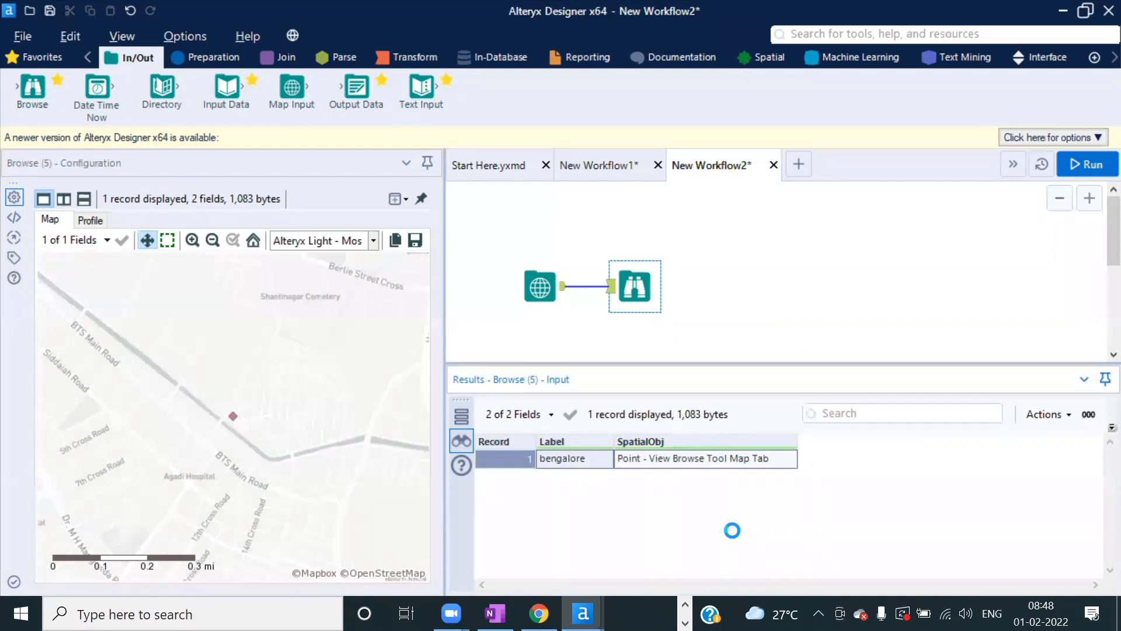
- Rerun the workflow and delete the Browse tool connected to Map Input
click(642, 276)
click(211, 320)
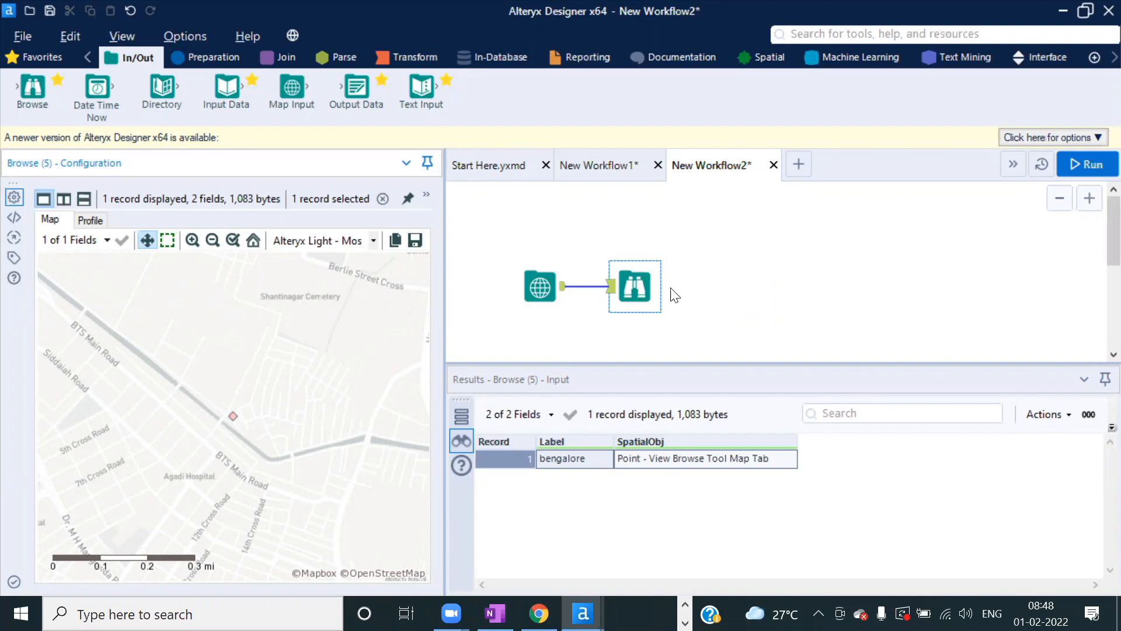
key(ctrl+r)
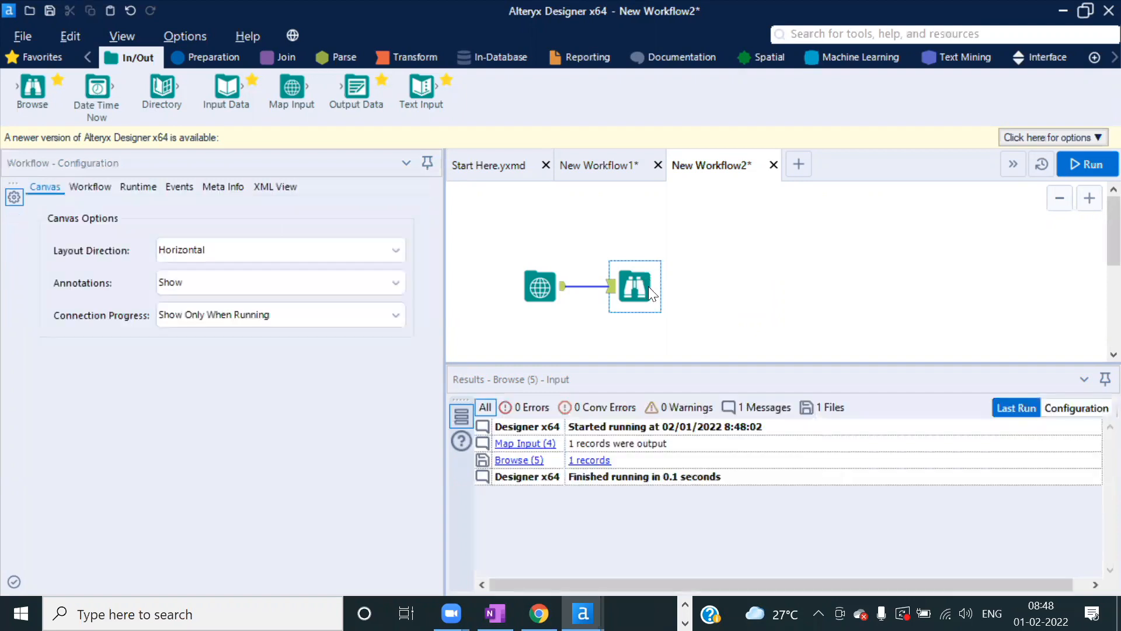
key(Delete)
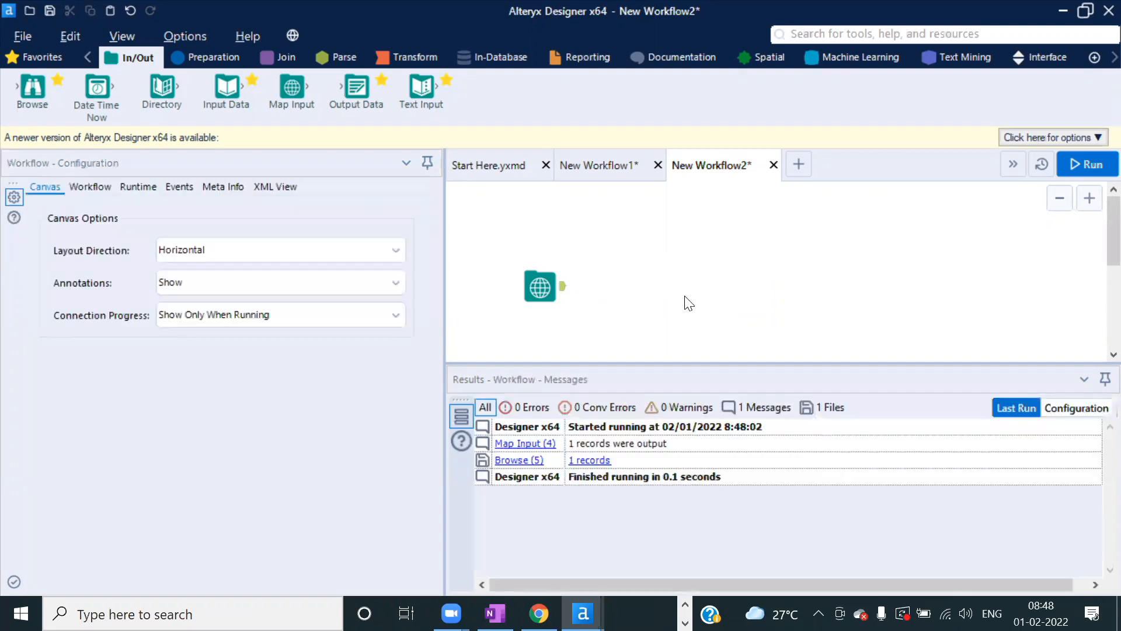
- Connect an Output Data tool to the Map Input output and start choosing a file for it to write to
click(560, 294)
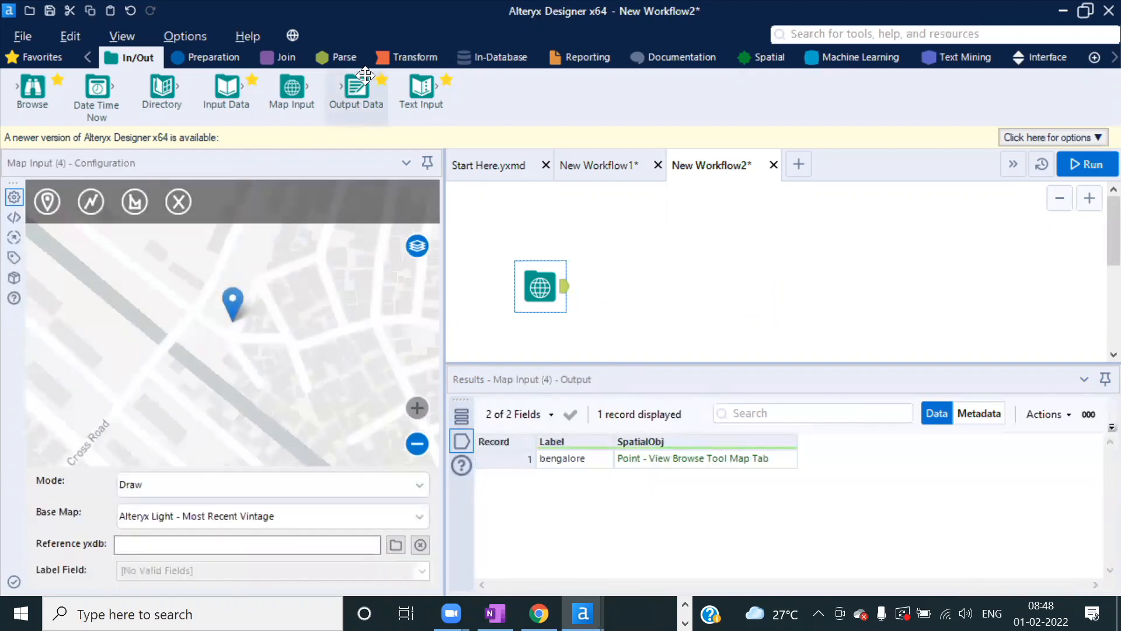
drag(356, 87, 680, 287)
click(419, 208)
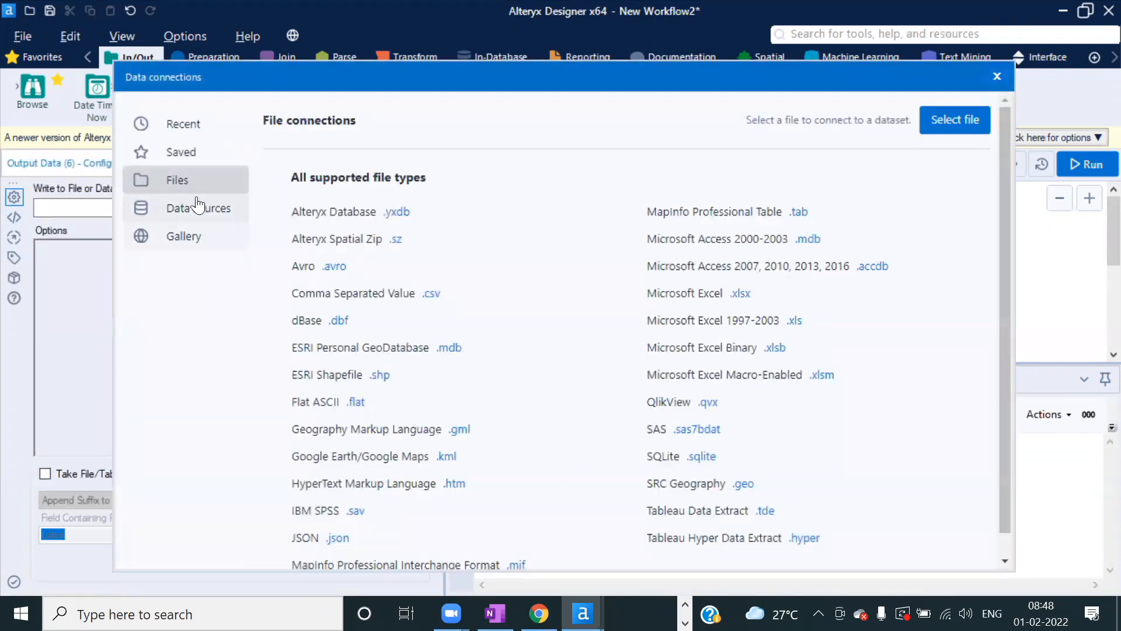
click(952, 120)
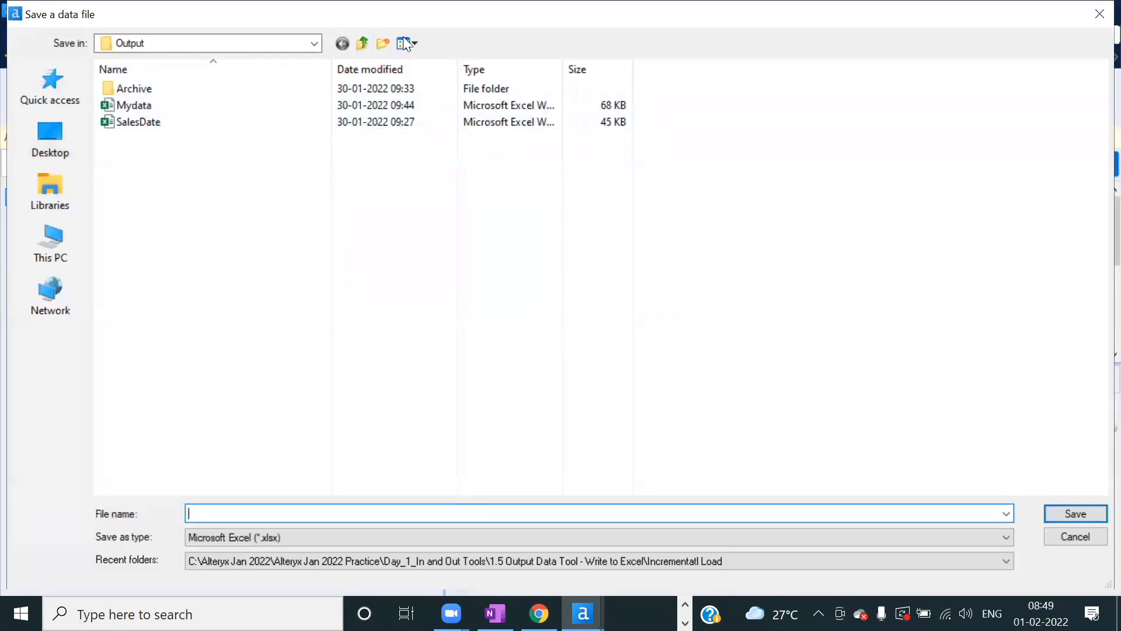
- Browse to the Day_1_In and Out Tools folder under C:\Alteryx Jan 2022\Alteryx Jan 2022 Practice as the save location
click(54, 134)
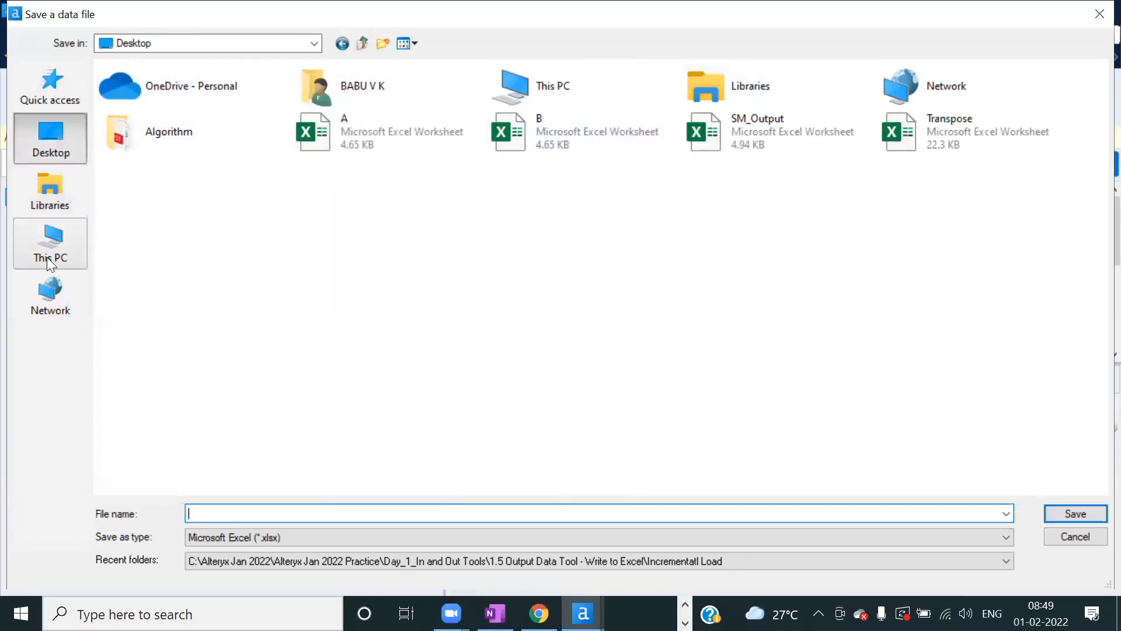
click(58, 238)
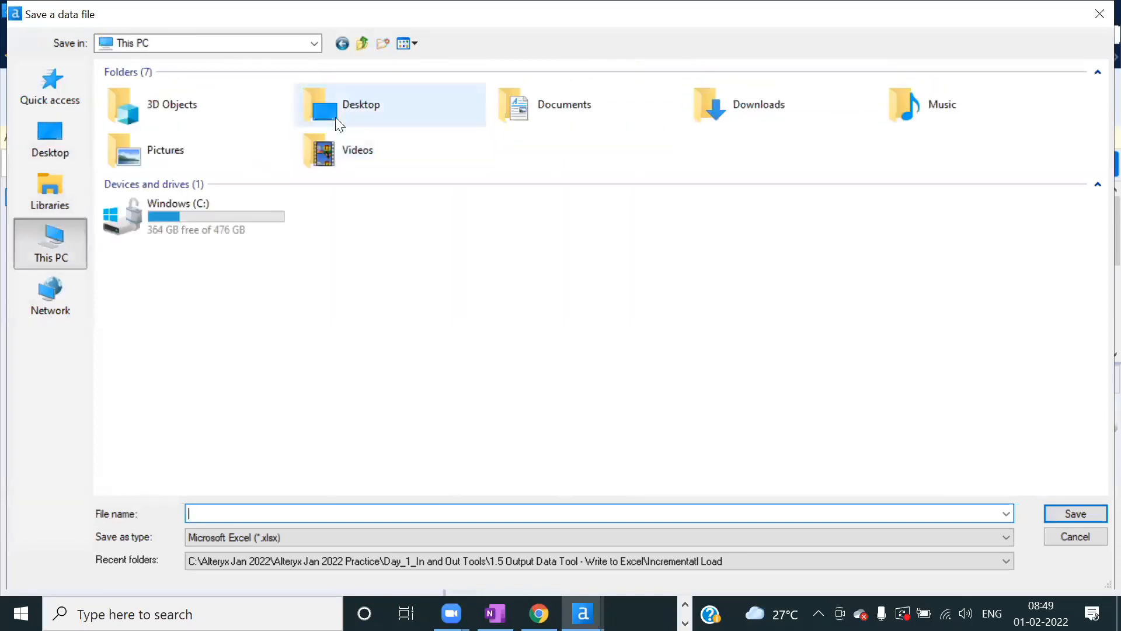
double_click(224, 204)
click(187, 122)
double_click(186, 121)
double_click(198, 105)
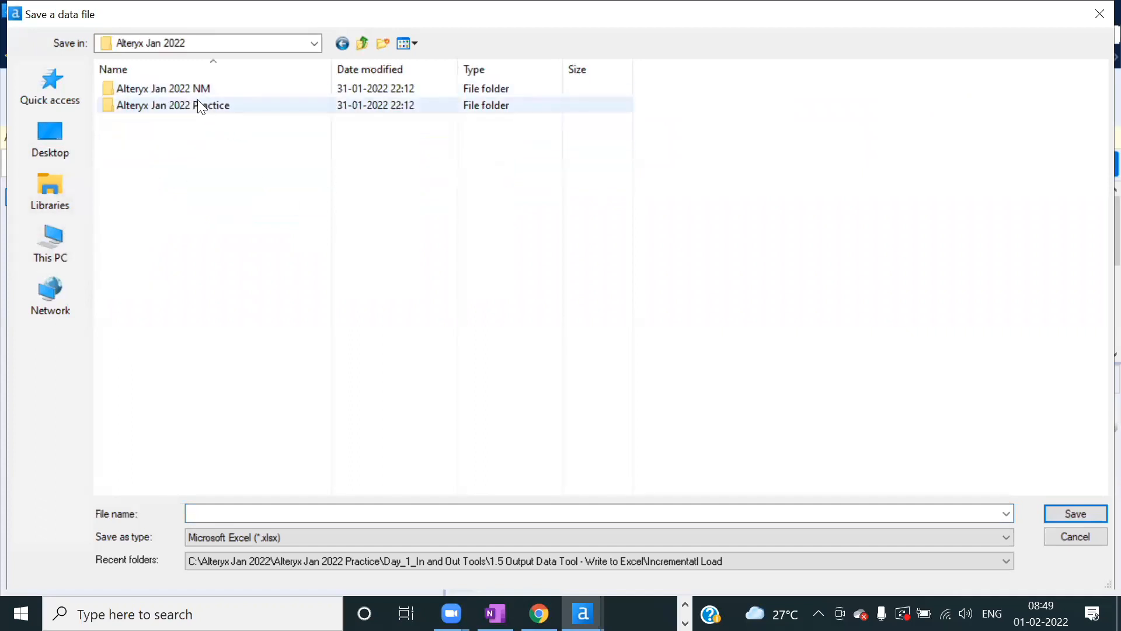
double_click(168, 89)
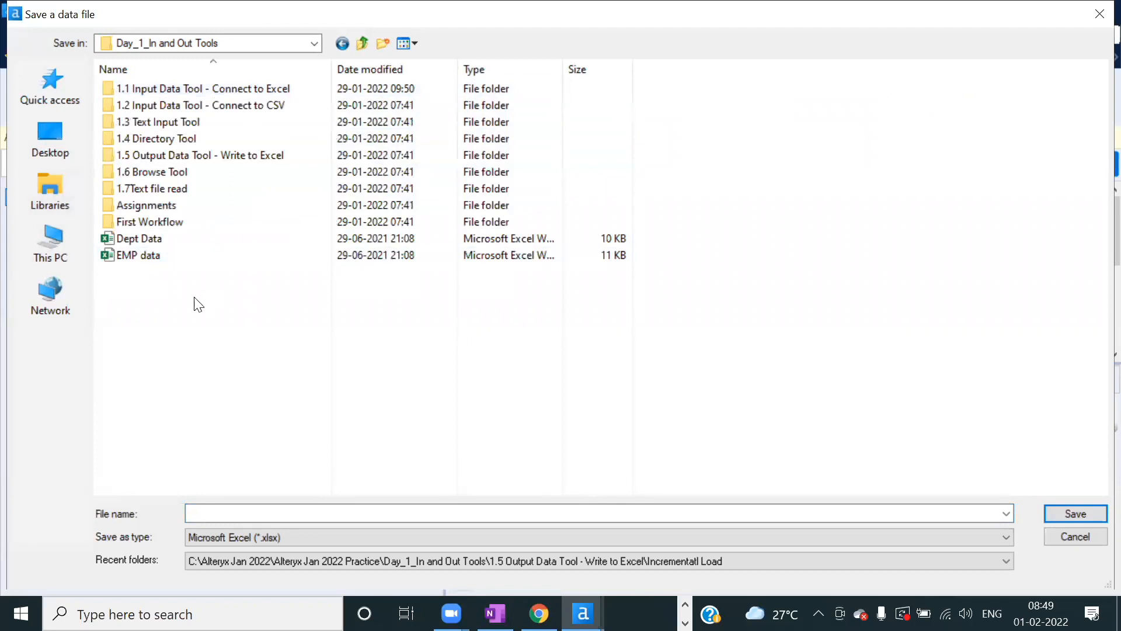
- Create a new folder named Temp Output inside Day_1_In and Out Tools
right_click(149, 322)
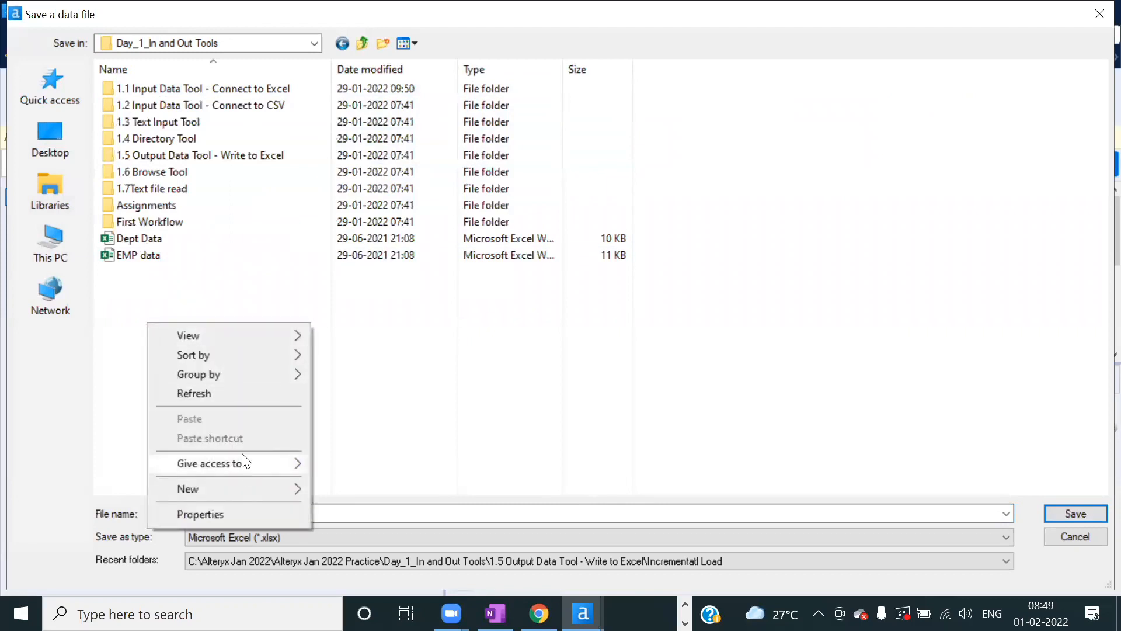
mouse_move(260, 488)
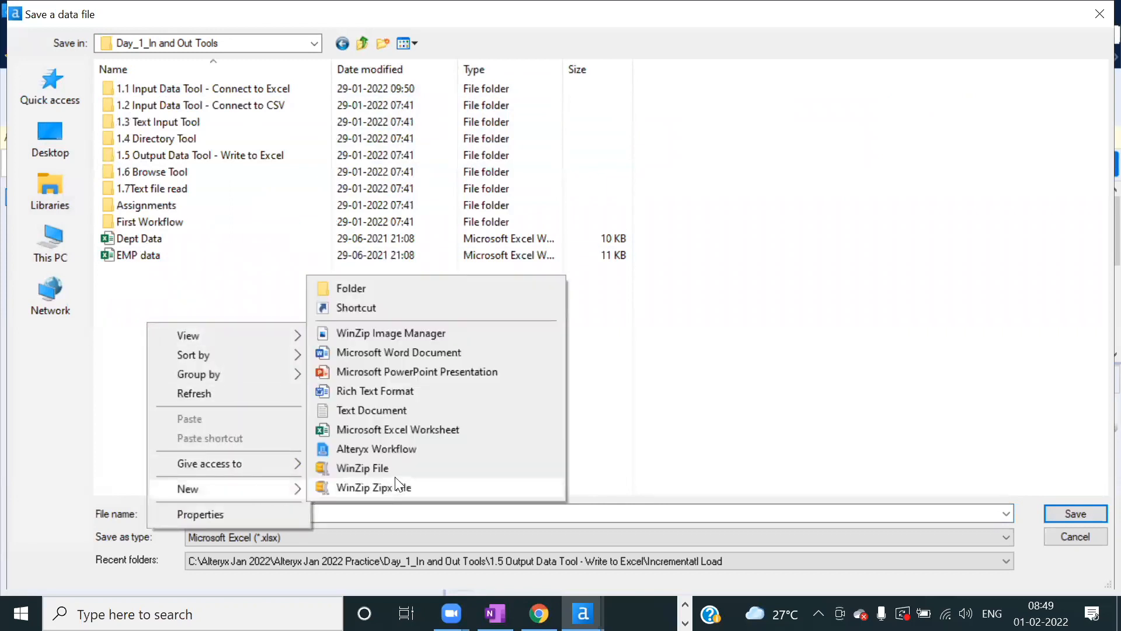
click(414, 288)
text(Temp )
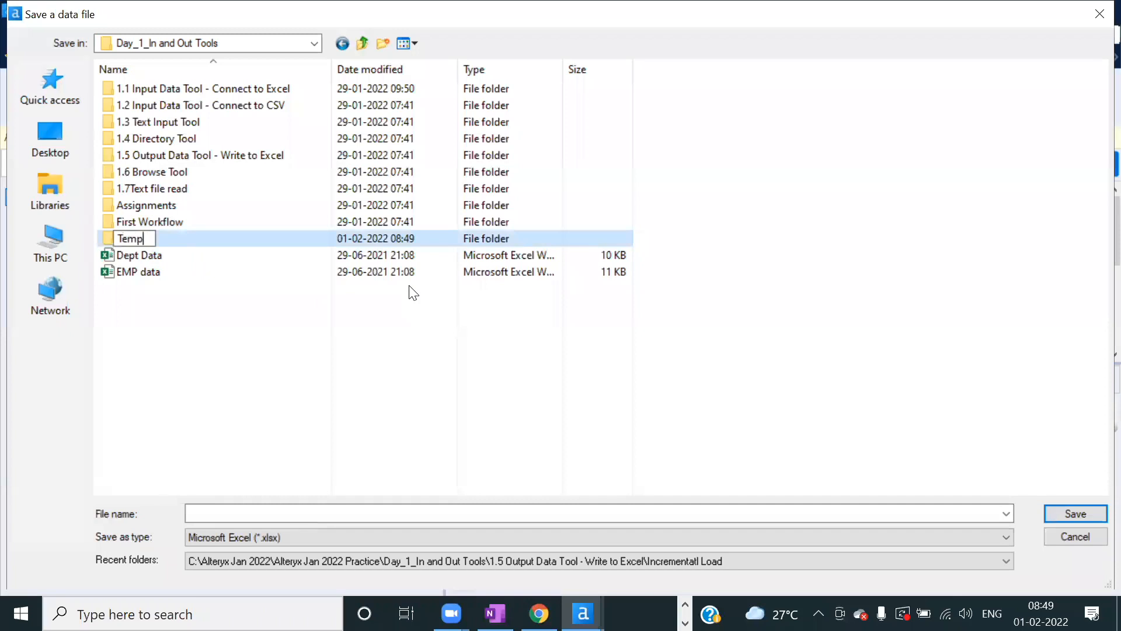
text(Output)
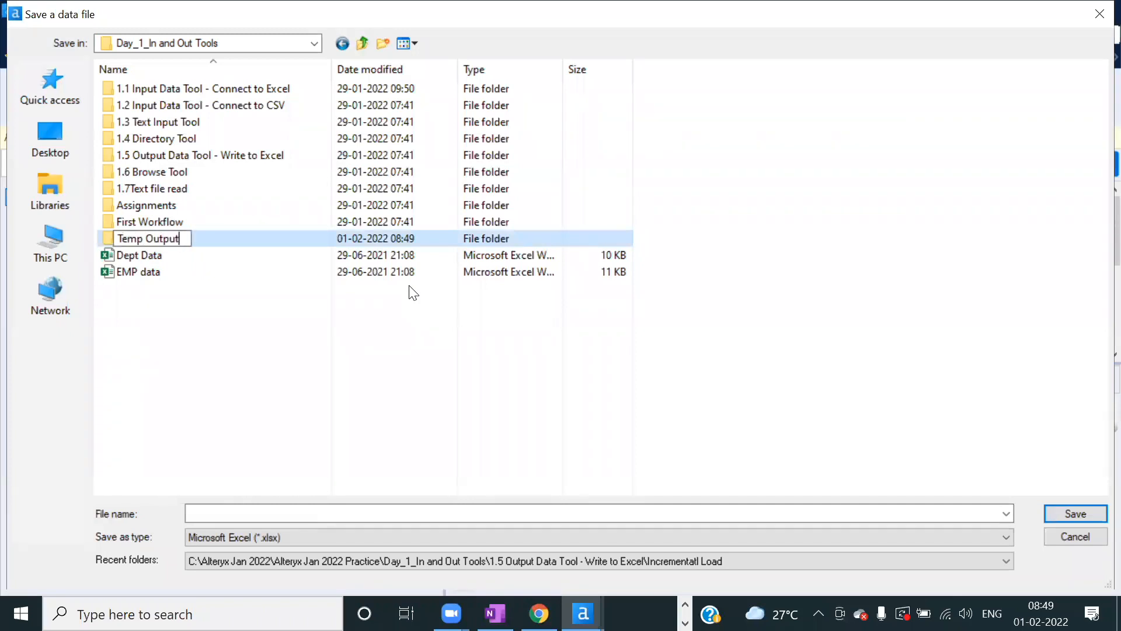
key(Return)
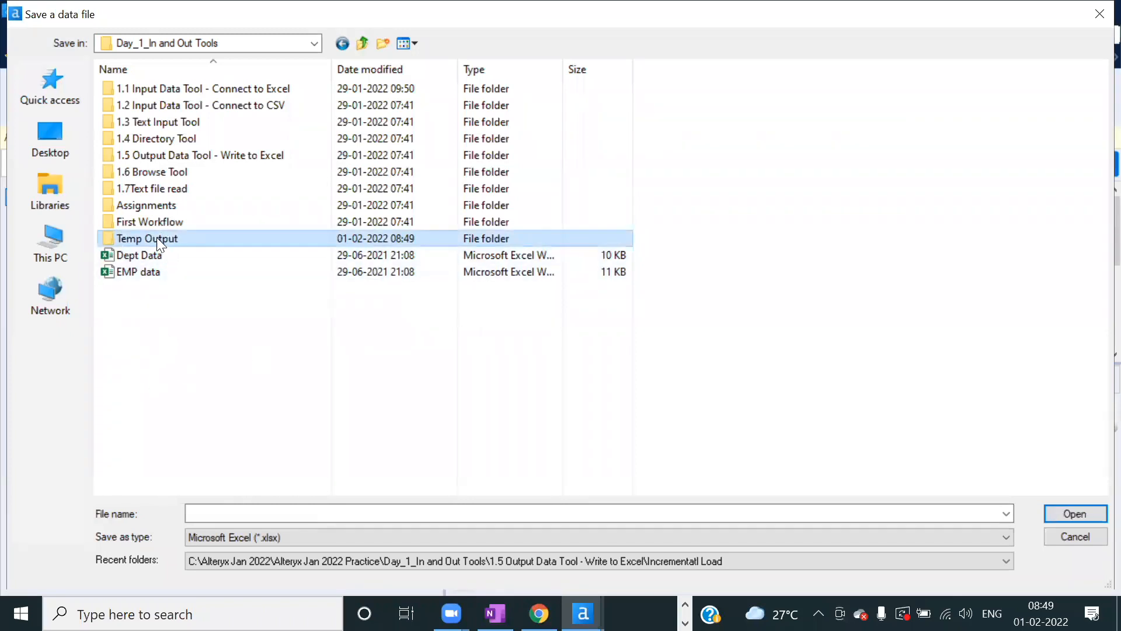
- Set the output to a Microsoft Excel file named Map info.xlsx in the Temp Output folder, writing to Sheet1
double_click(157, 237)
click(227, 513)
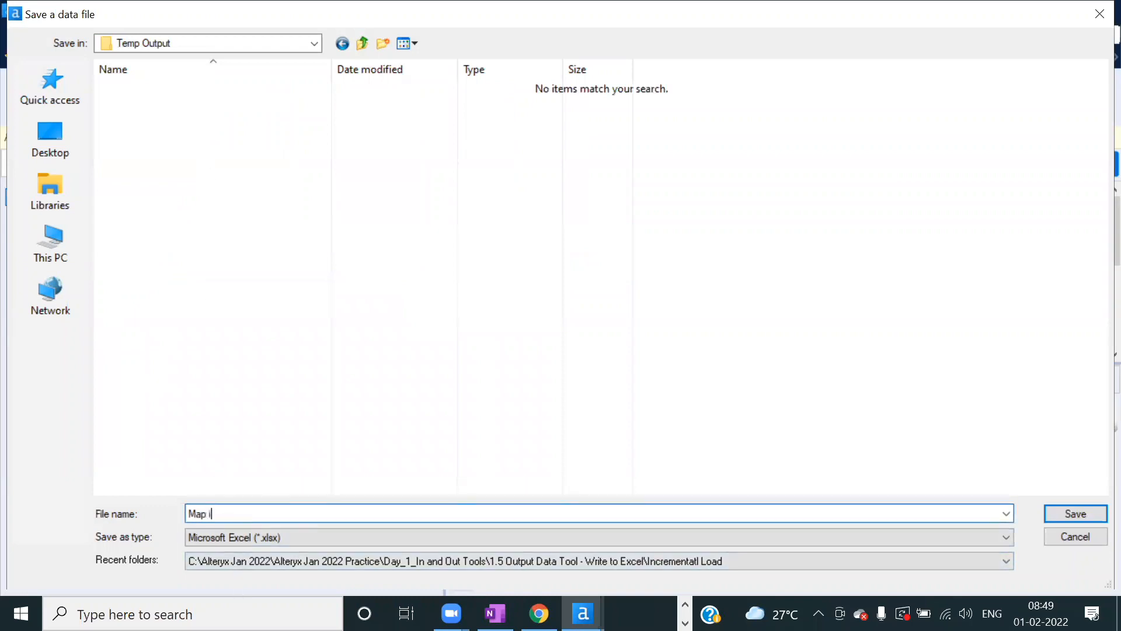
key(Return)
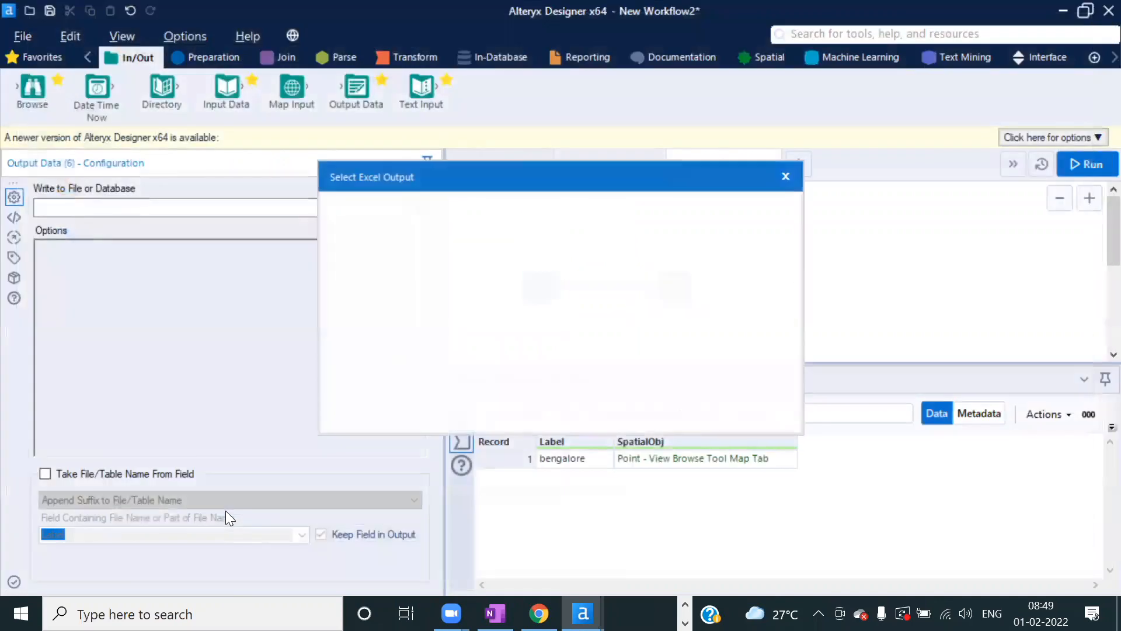
click(757, 410)
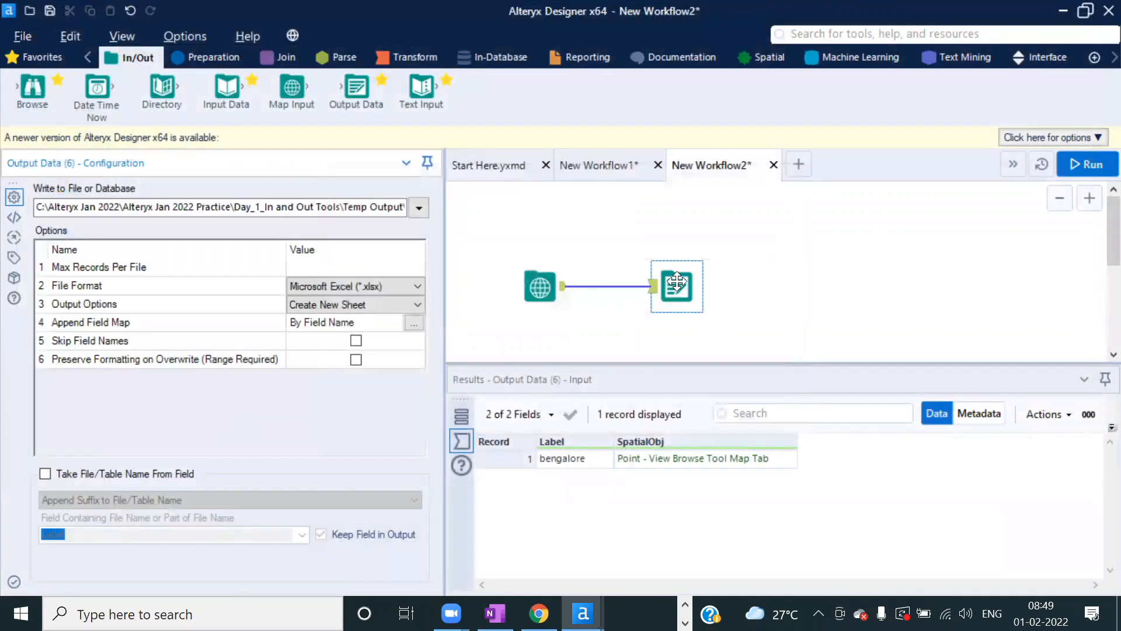
- Review the Output Data tool's full write path and options alongside the Map Input configuration
click(564, 292)
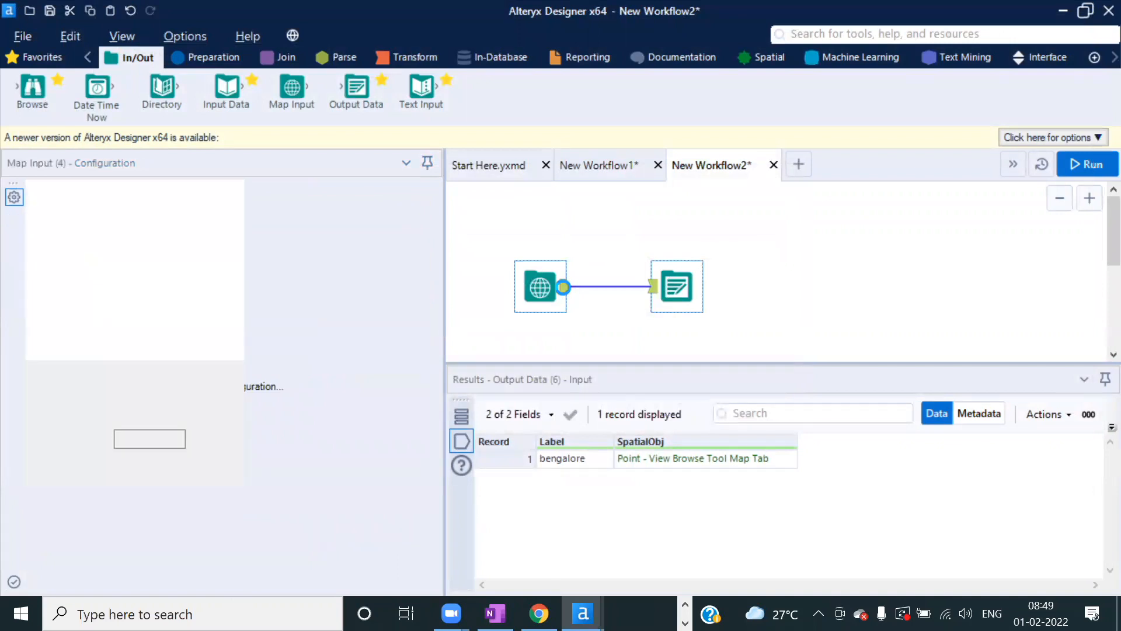
click(686, 326)
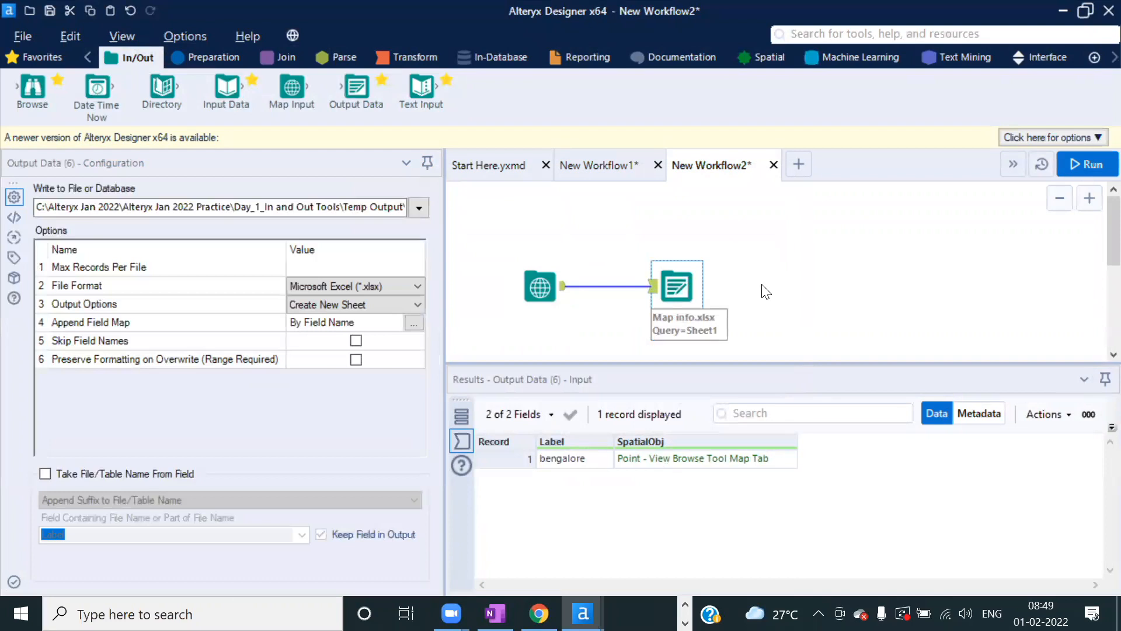
drag(445, 269, 655, 269)
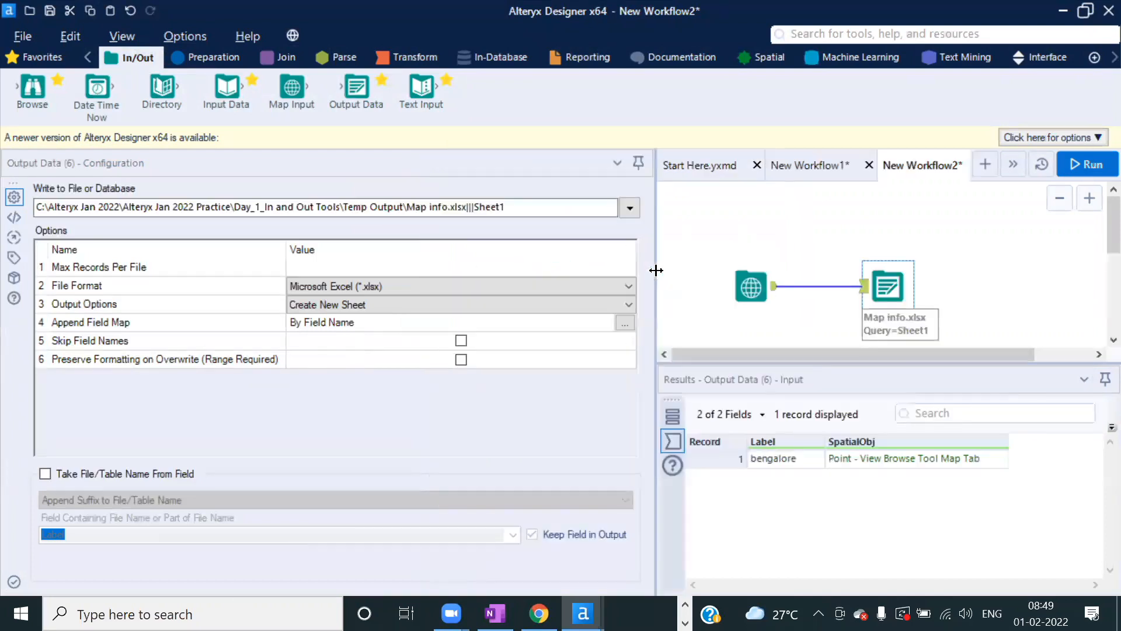
click(753, 289)
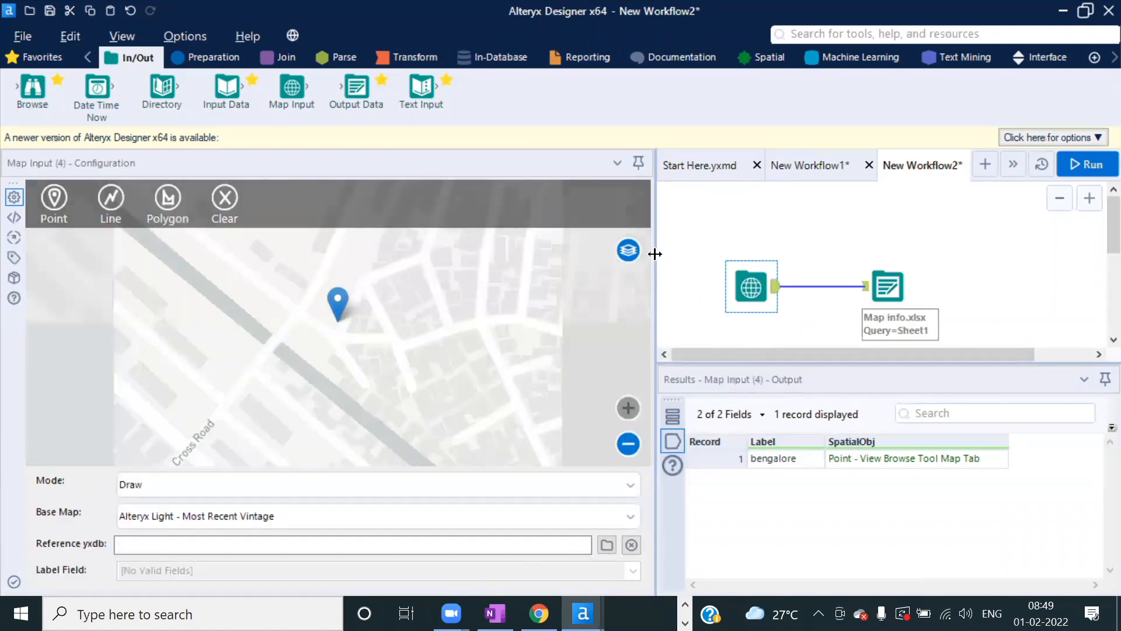
drag(656, 254, 508, 254)
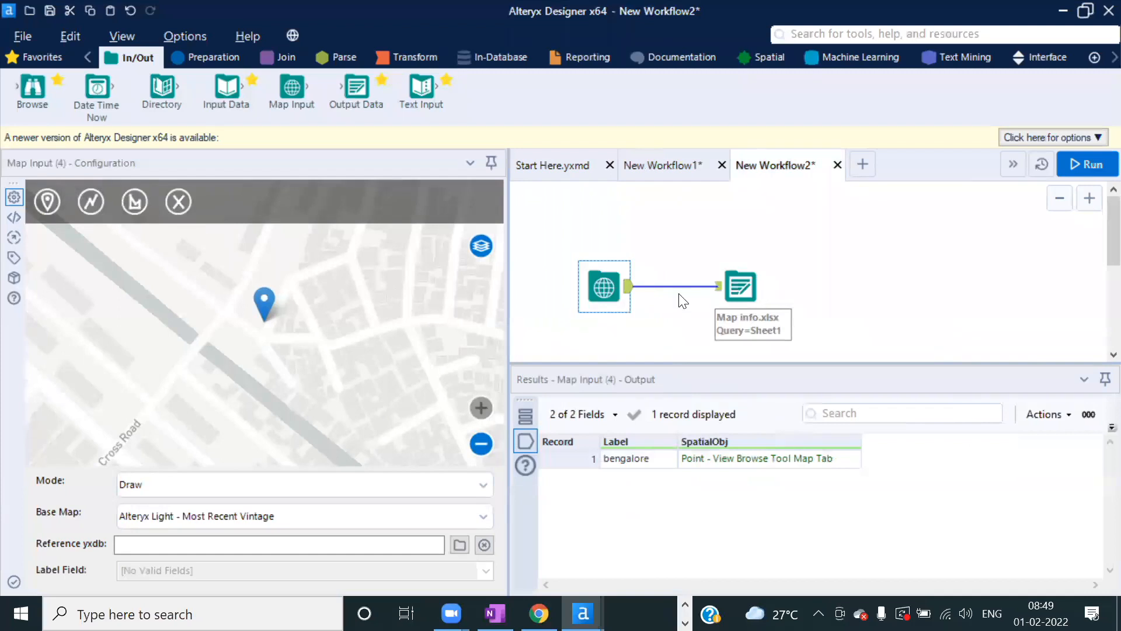
- Run the workflow to write the Map Input record to Map info.xlsx and dismiss the completion message
click(749, 283)
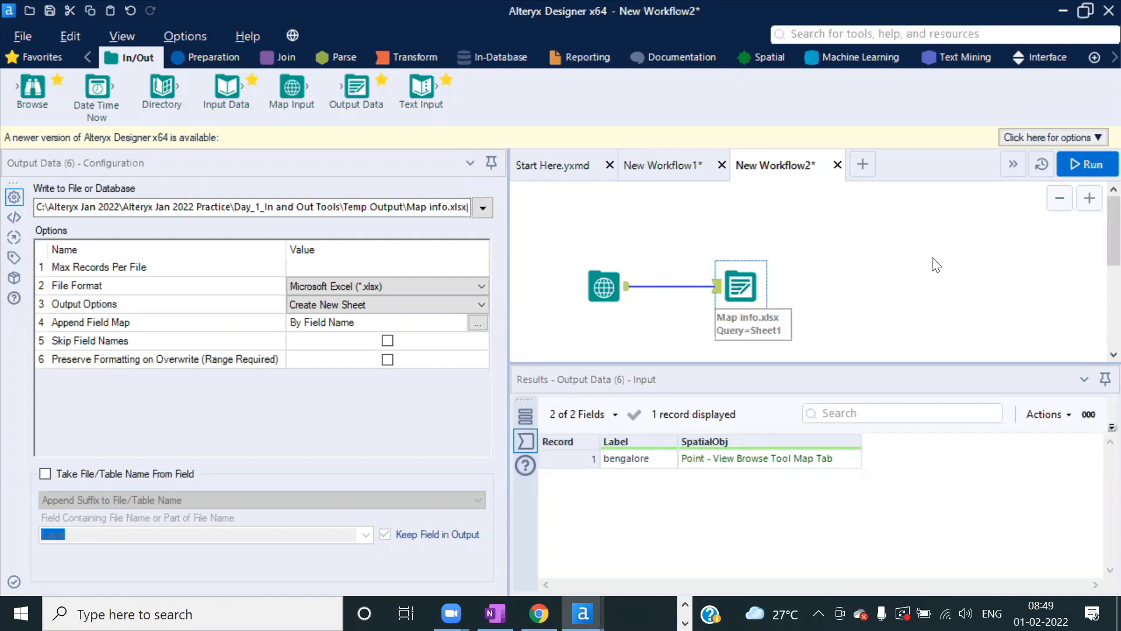
click(1082, 164)
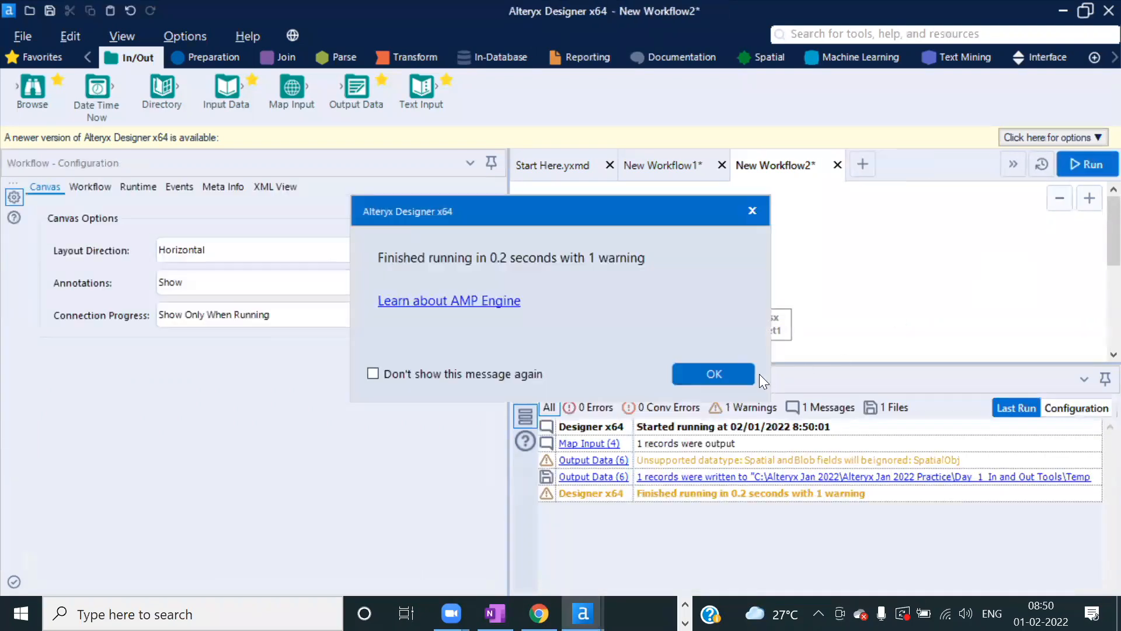
click(723, 373)
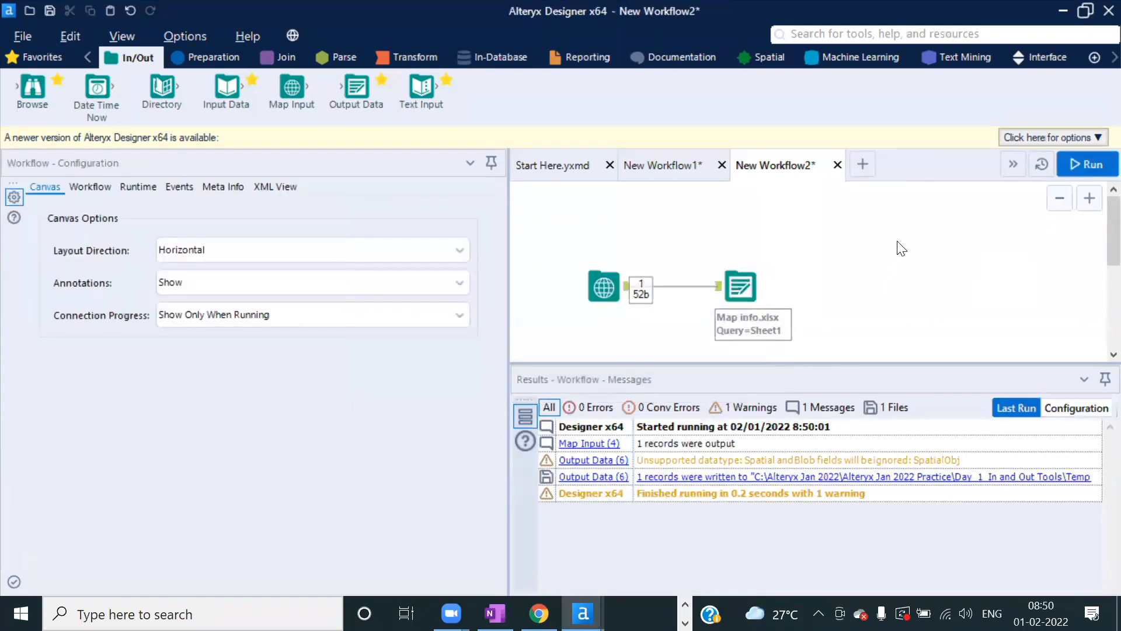
- Switch to File Explorer and open the Map info workbook from the Temp Output folder in Excel
key(alt+Tab)
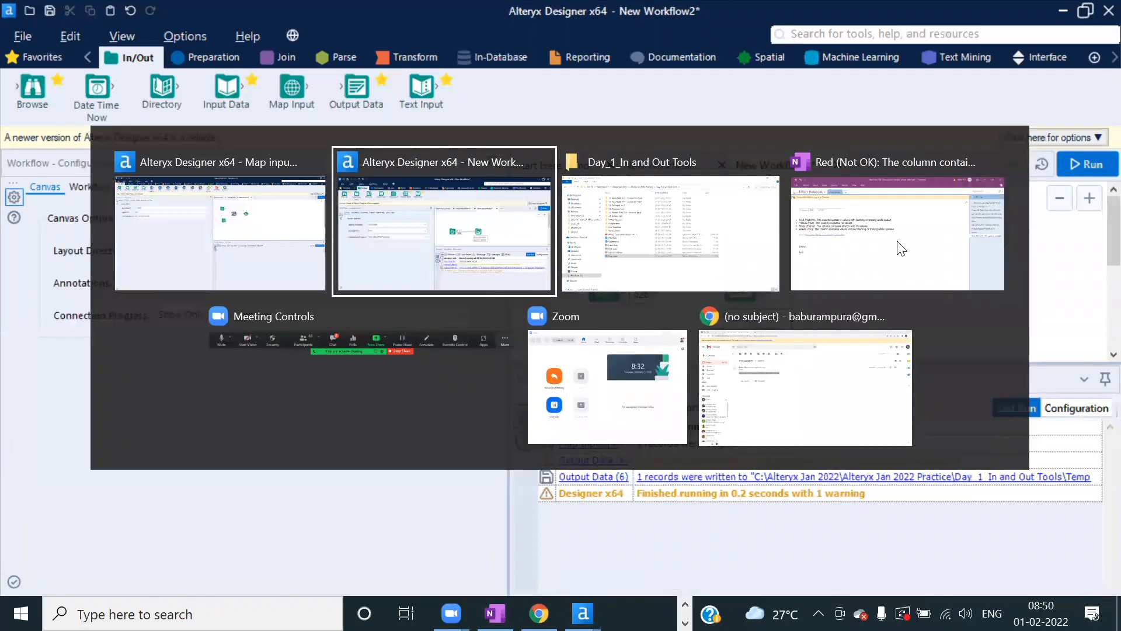
key(alt+Tab)
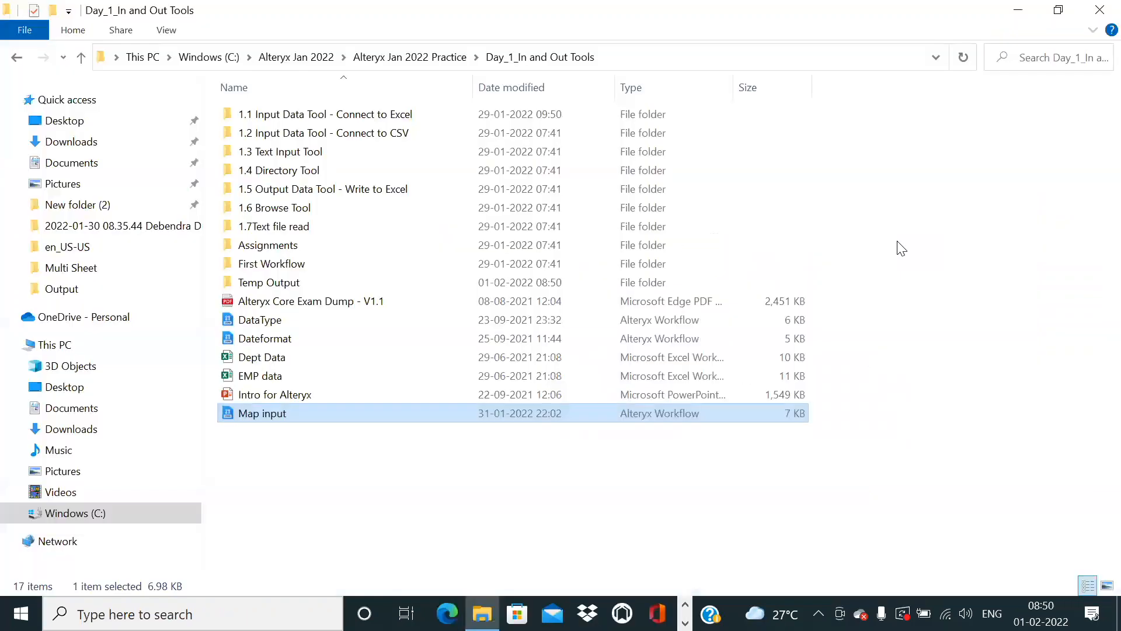
click(462, 524)
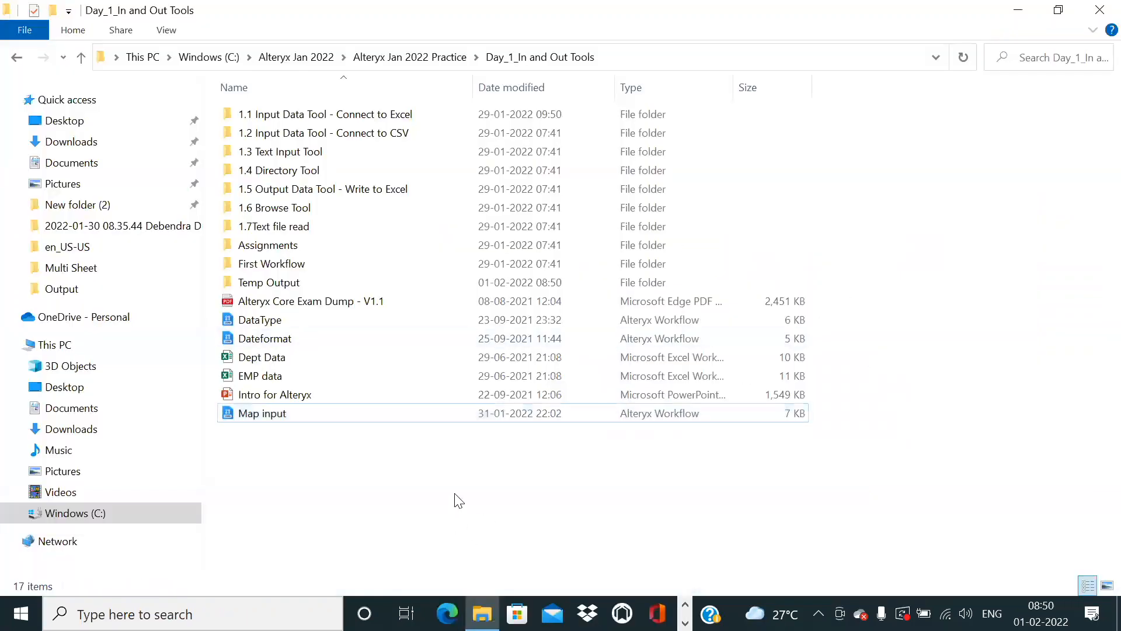
click(409, 57)
double_click(303, 115)
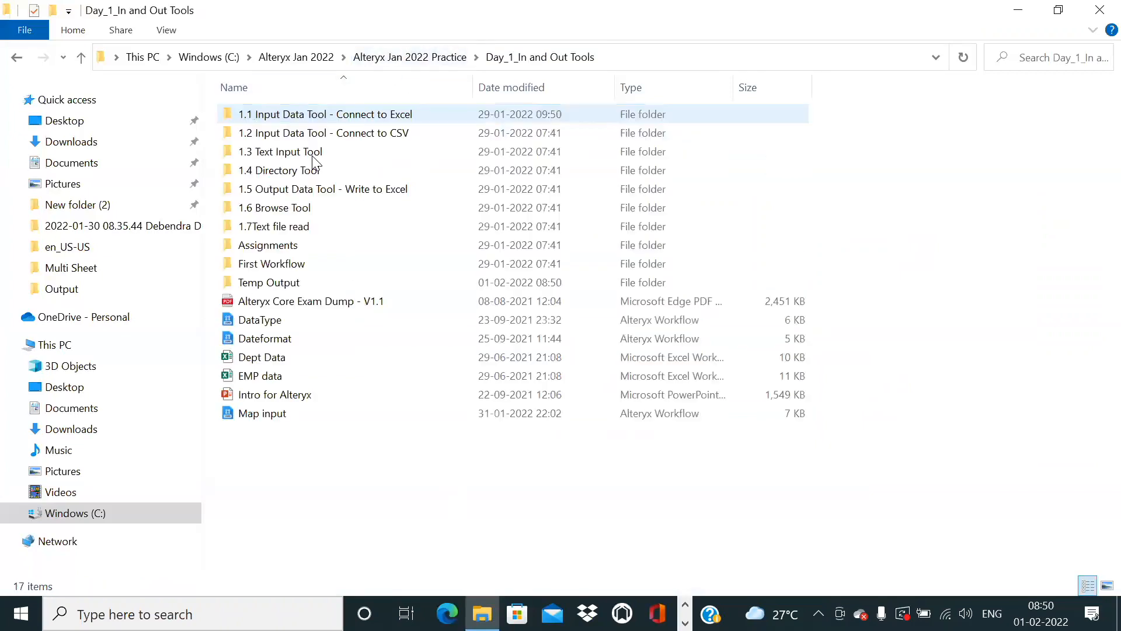
double_click(279, 283)
double_click(257, 115)
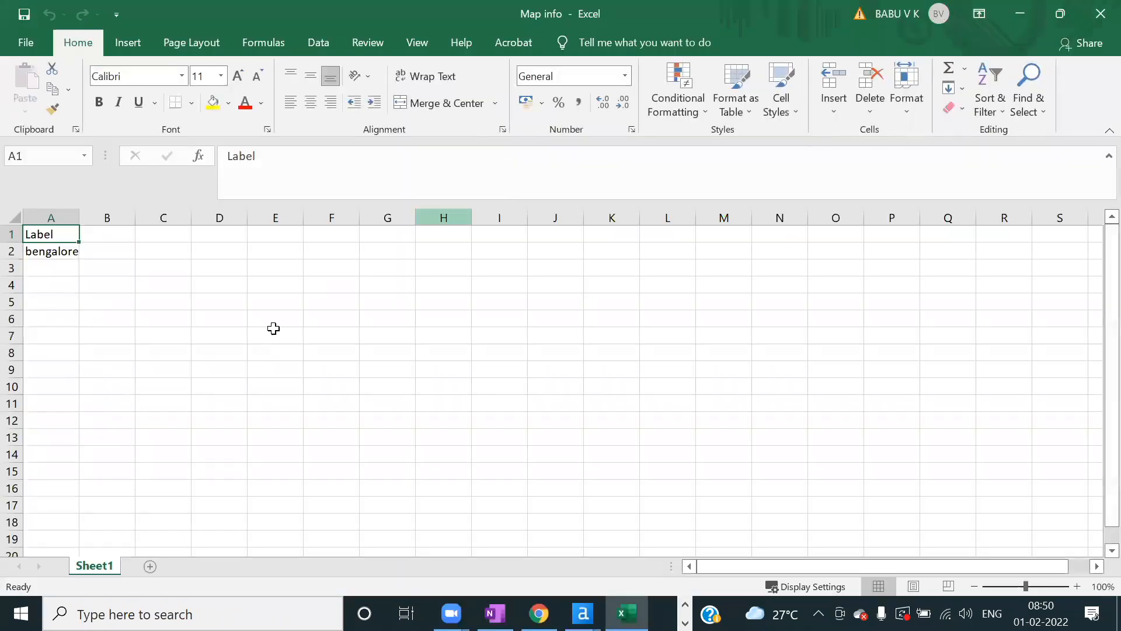
- Widen the Label column to inspect the exported data, and close the workbook without saving
click(153, 320)
click(13, 219)
drag(78, 218, 81, 218)
click(263, 332)
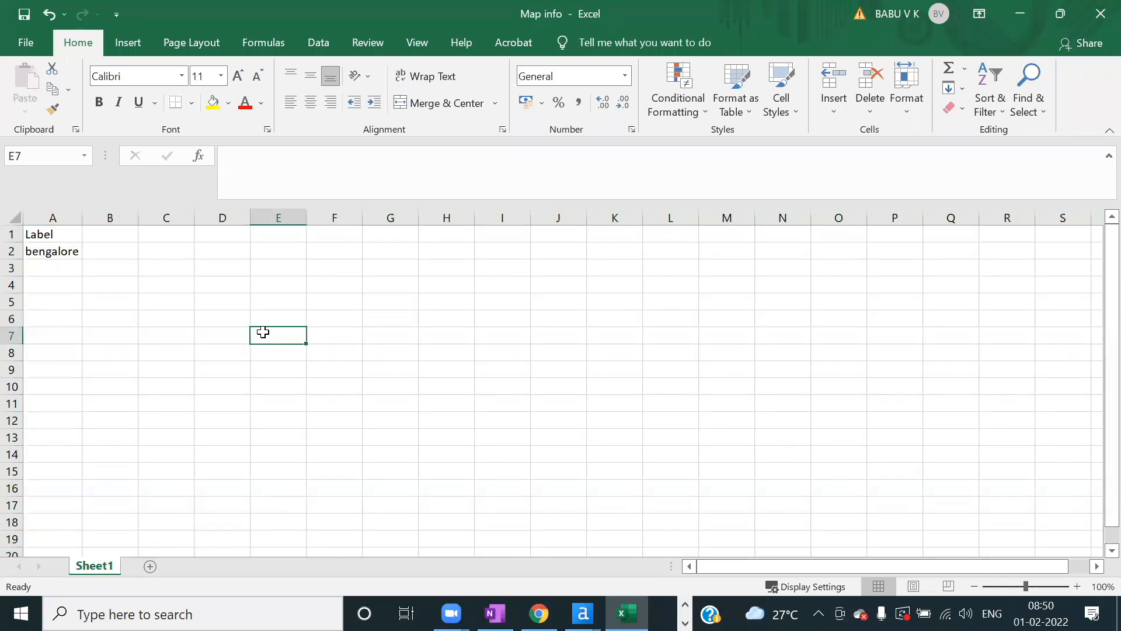
click(1096, 18)
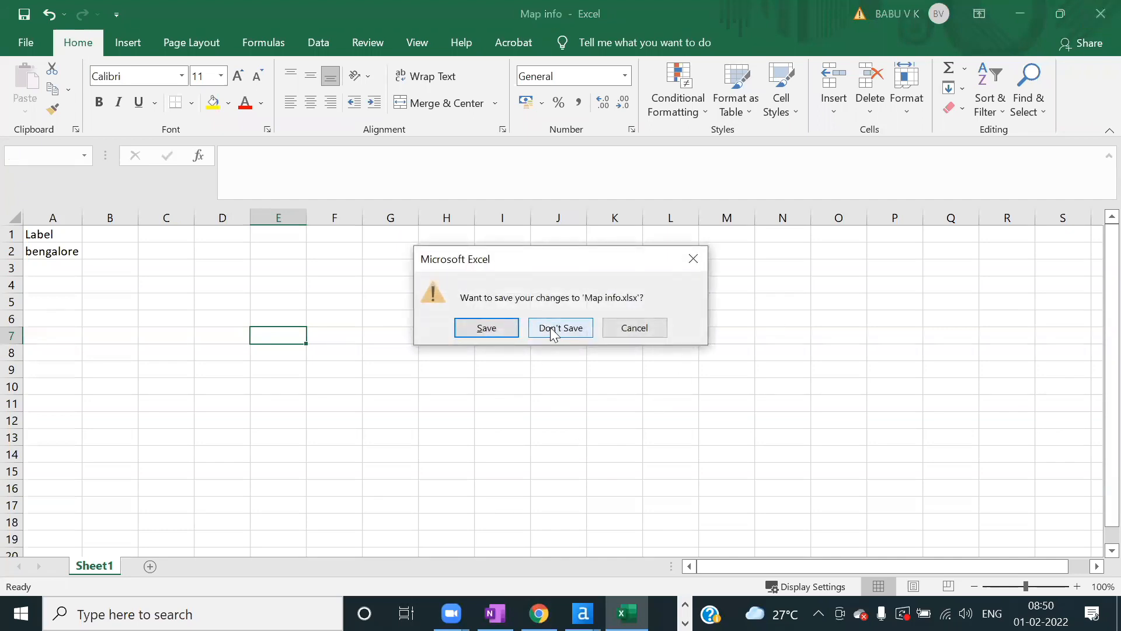
click(551, 328)
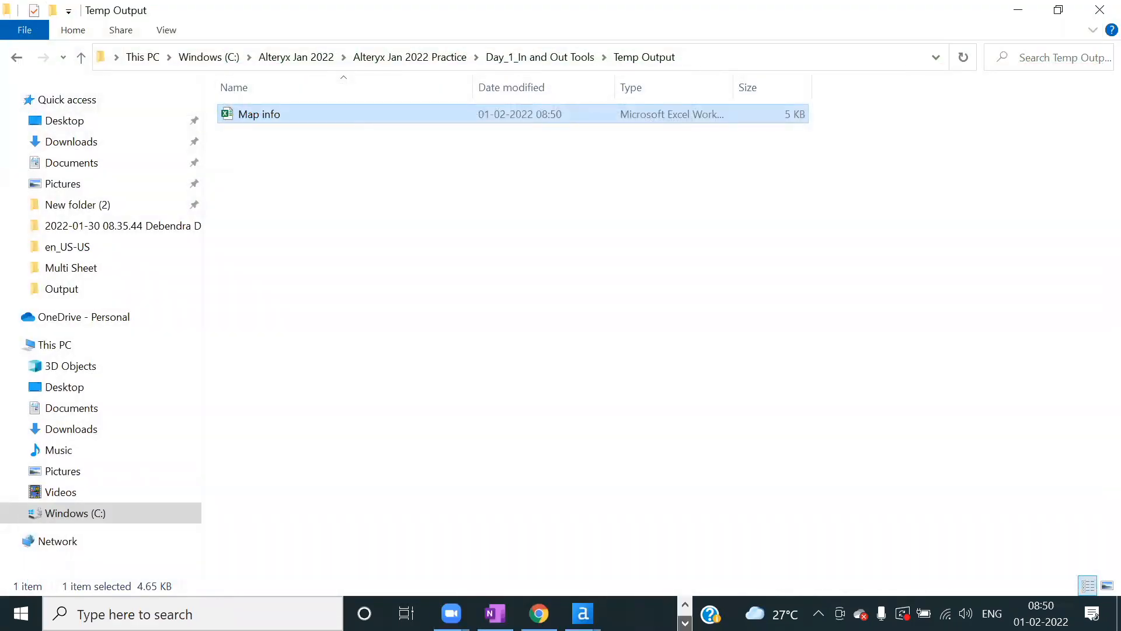
- Switch back to Alteryx Designer's New Workflow2 and delete the Output Data tool that writes Map info.xlsx
mouse_move(582, 613)
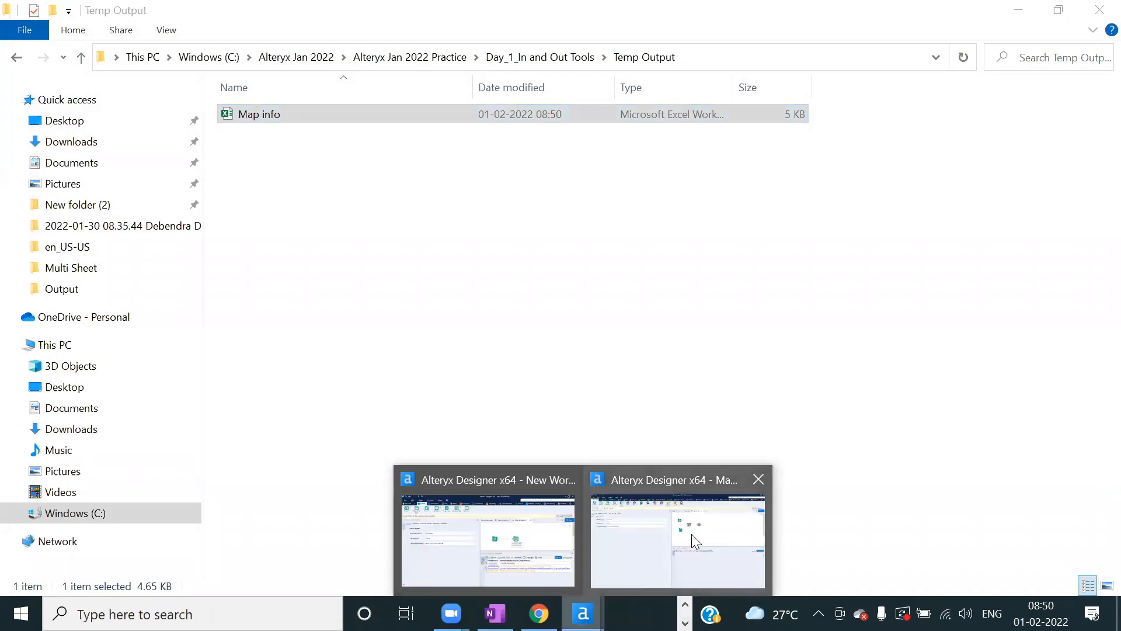
click(504, 541)
click(605, 283)
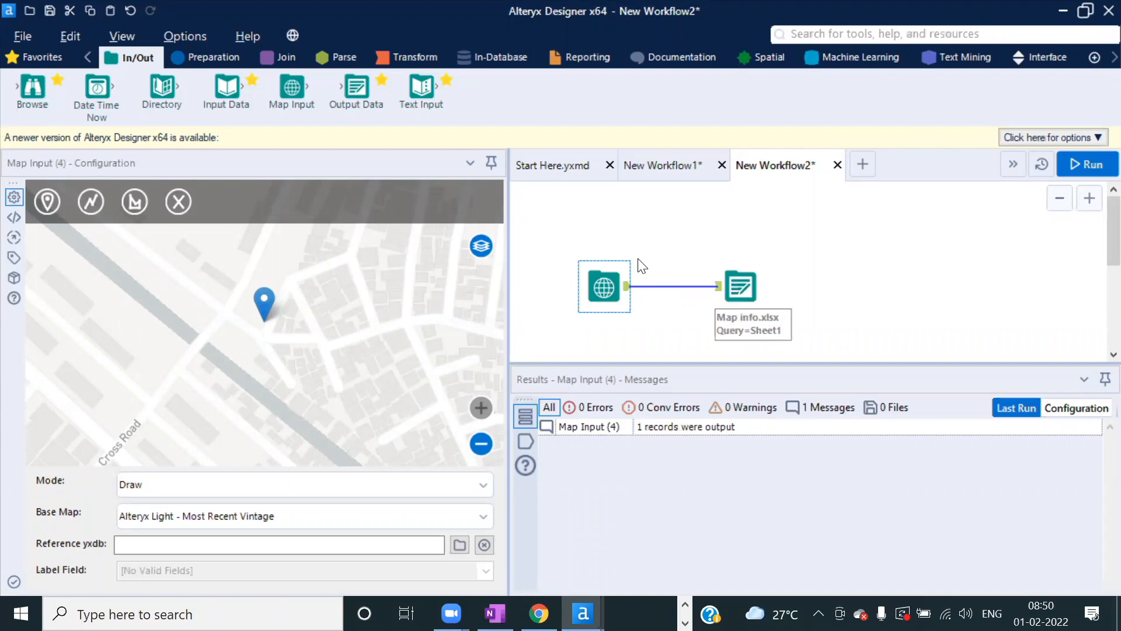
click(720, 295)
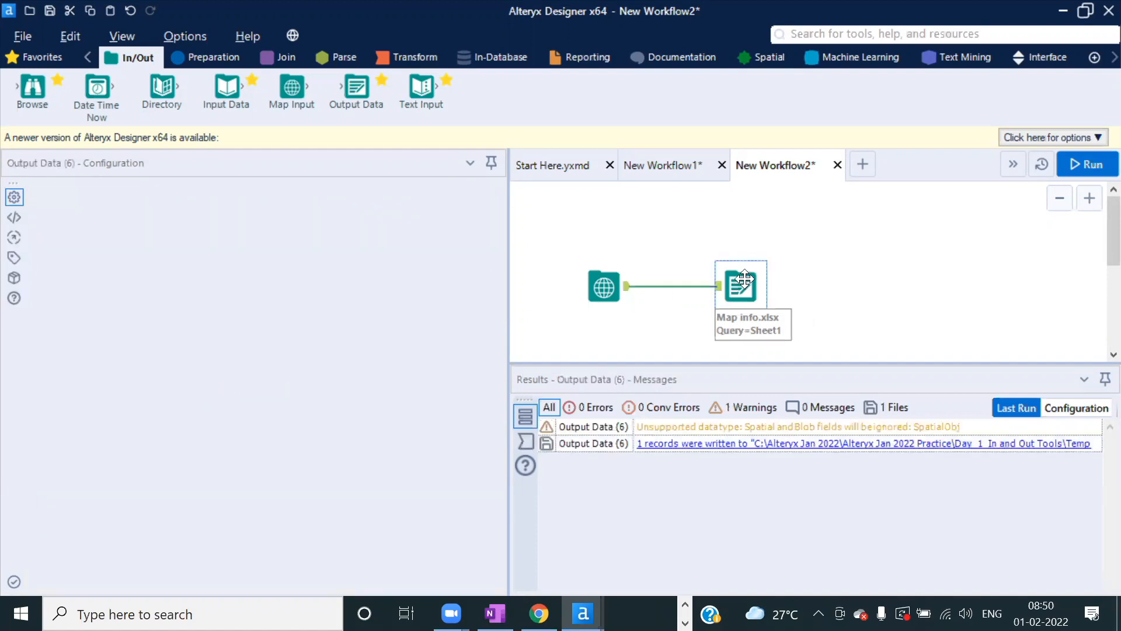
key(Delete)
drag(366, 106, 740, 285)
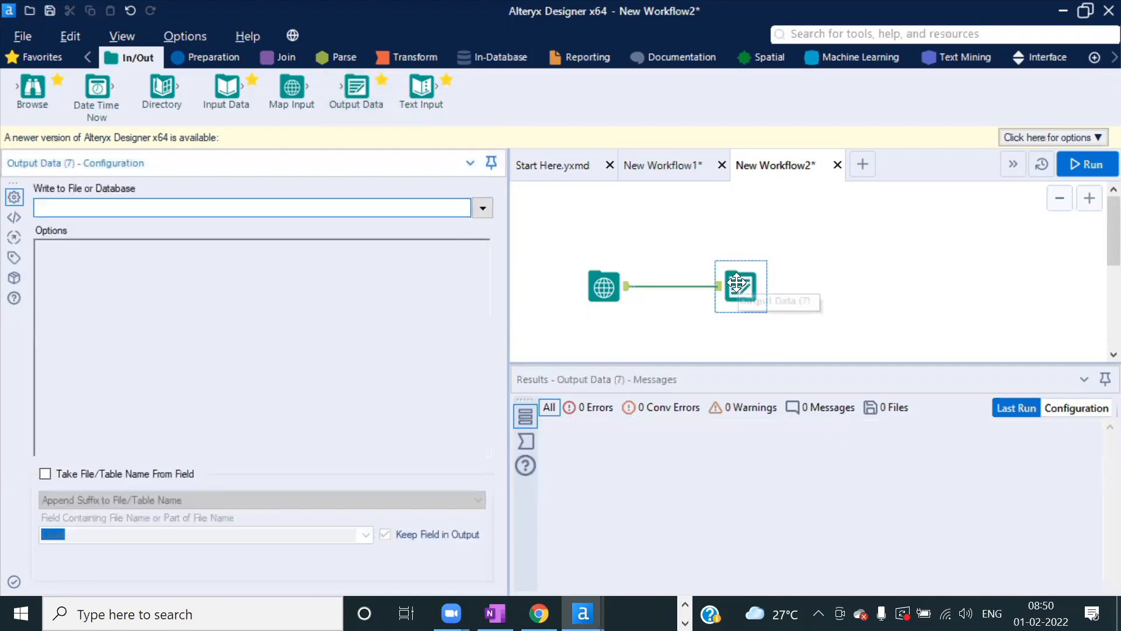
key(Delete)
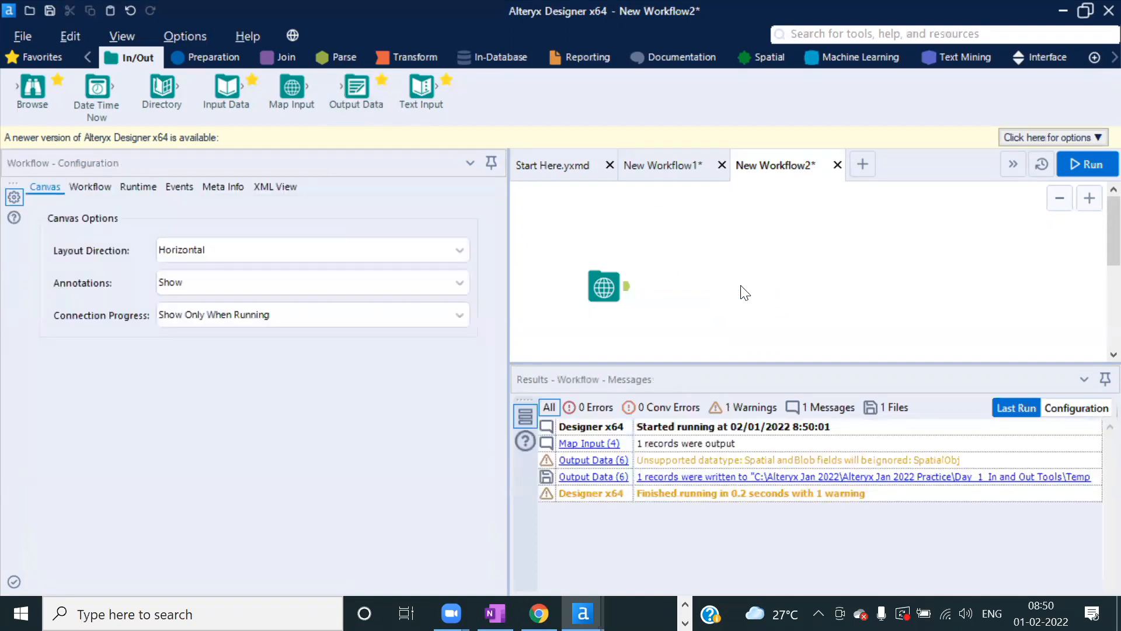
key(ctrl+z)
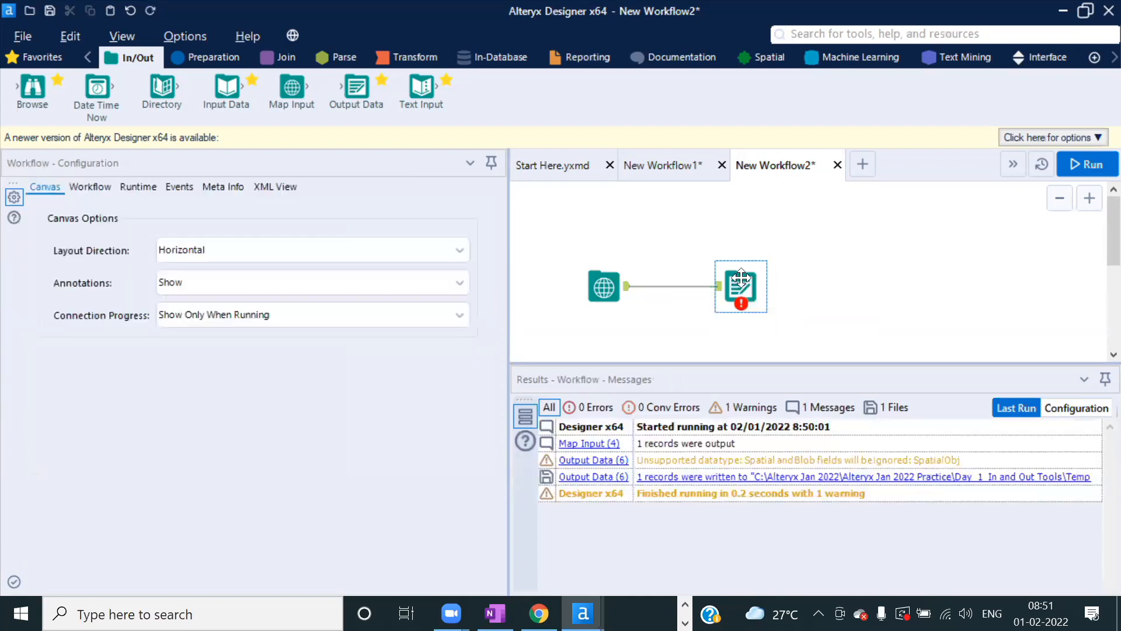
click(741, 279)
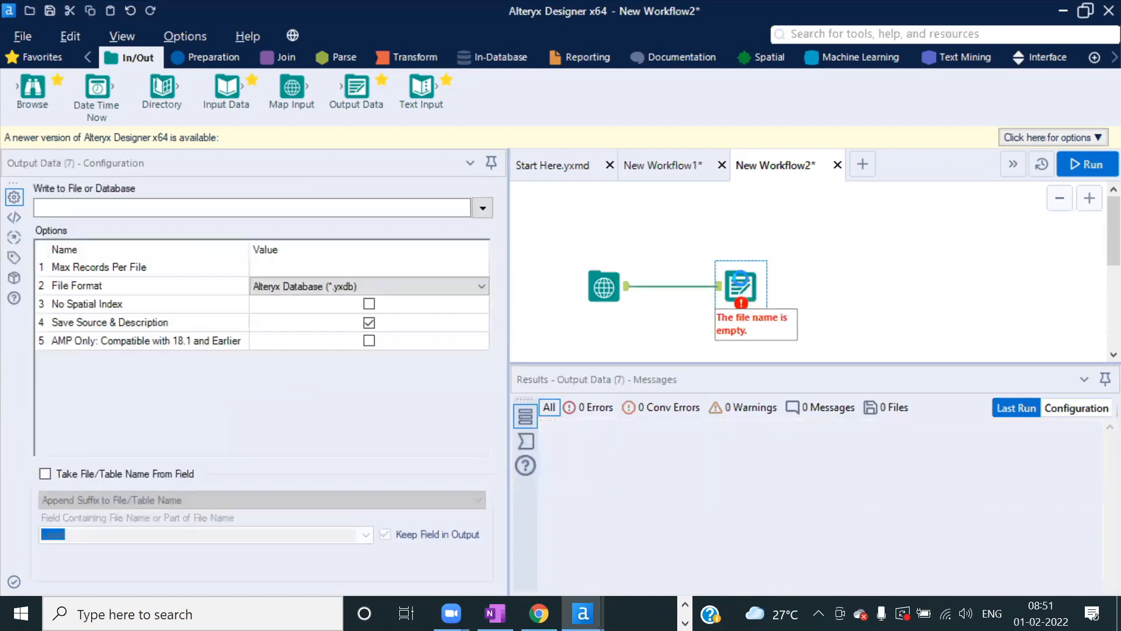
key(Delete)
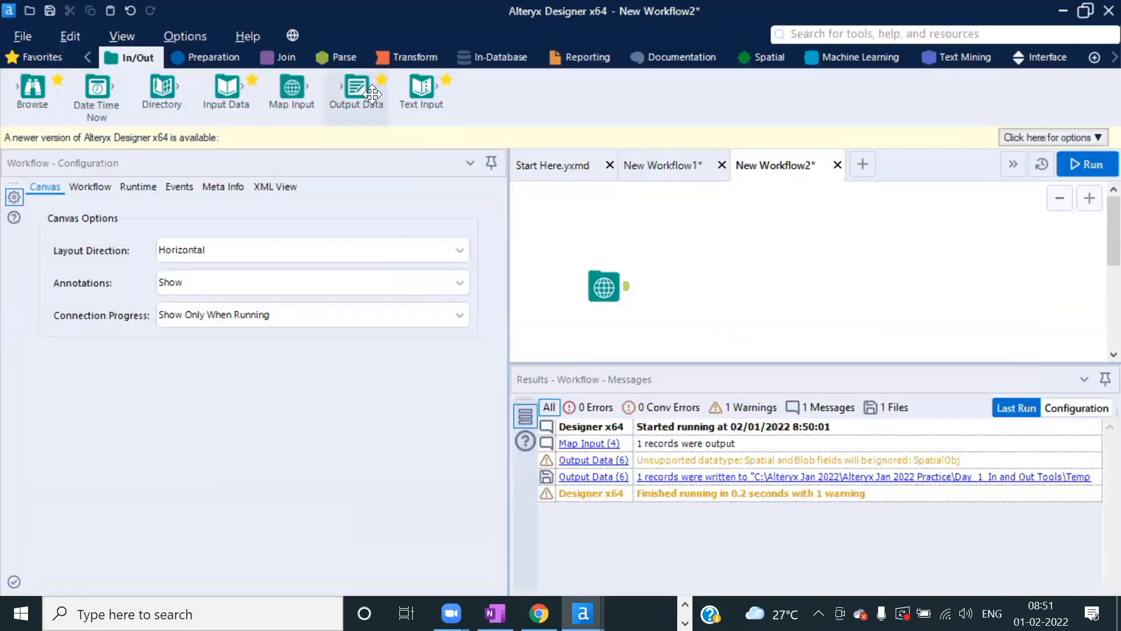
- Connect a new Output Data tool to Map Input, writing Map info to the Temp Output folder as Alteryx Database (*.yxdb)
drag(372, 94, 707, 270)
click(484, 207)
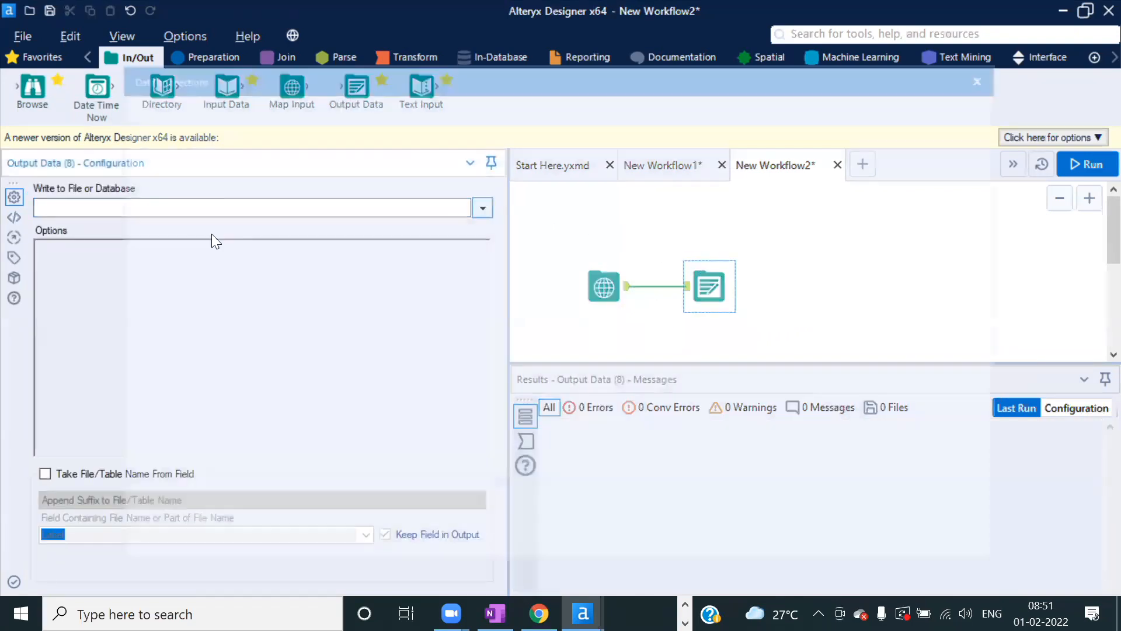
click(951, 122)
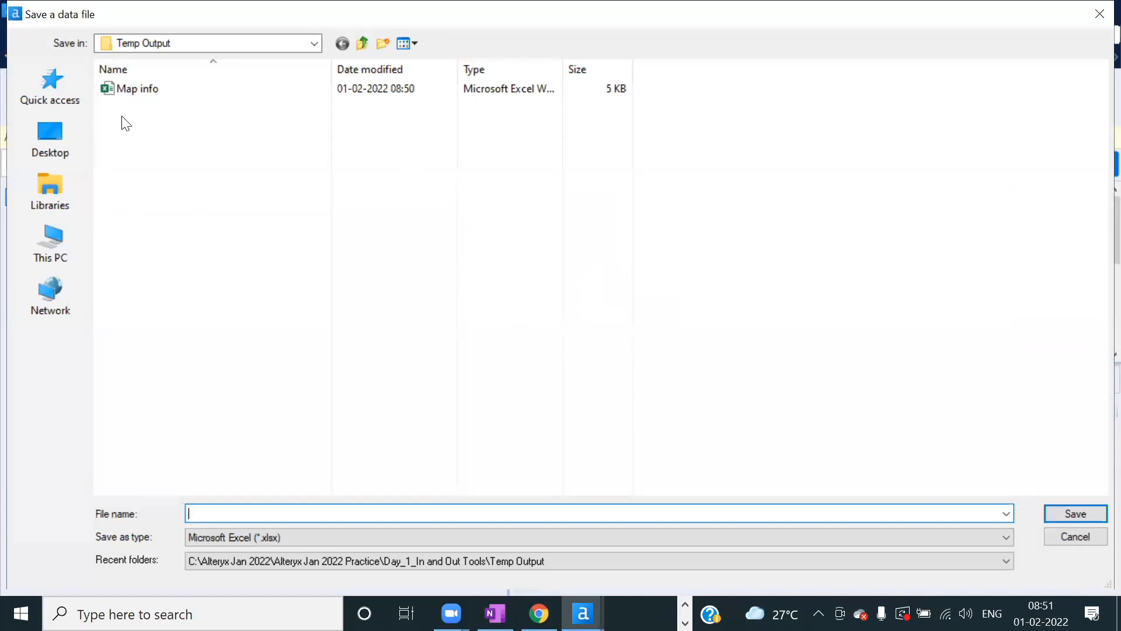
click(138, 87)
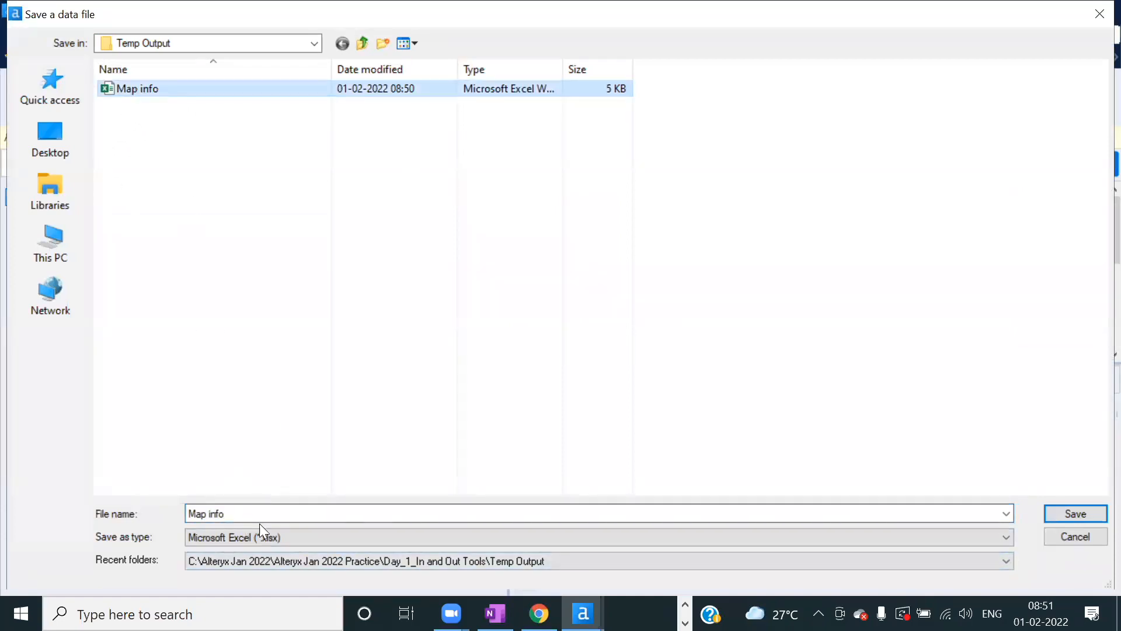
click(268, 539)
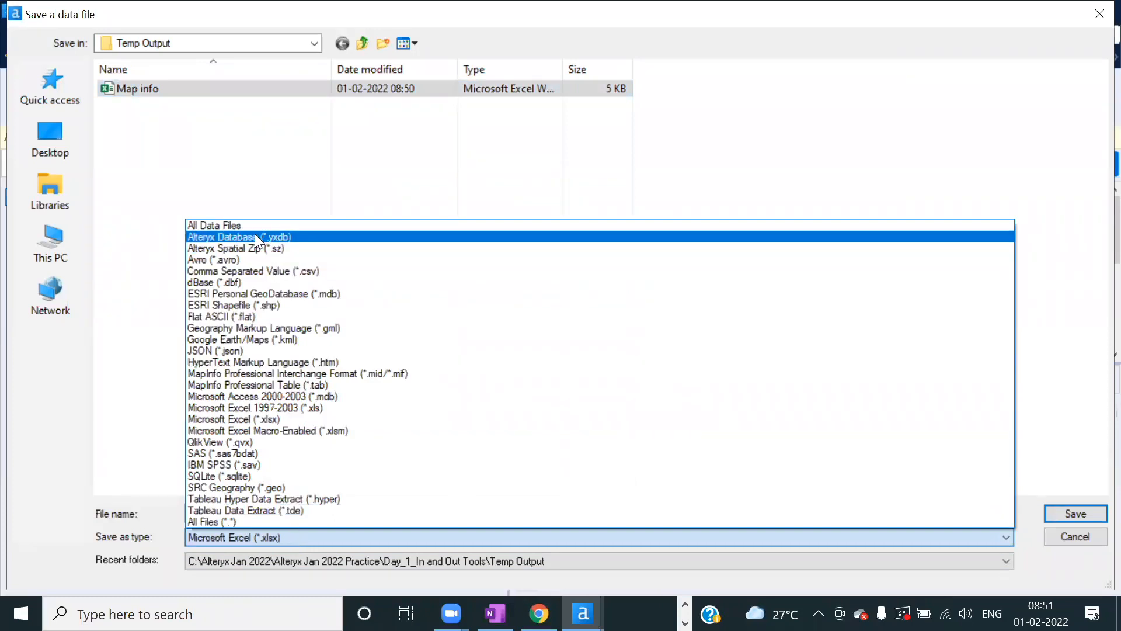
click(237, 237)
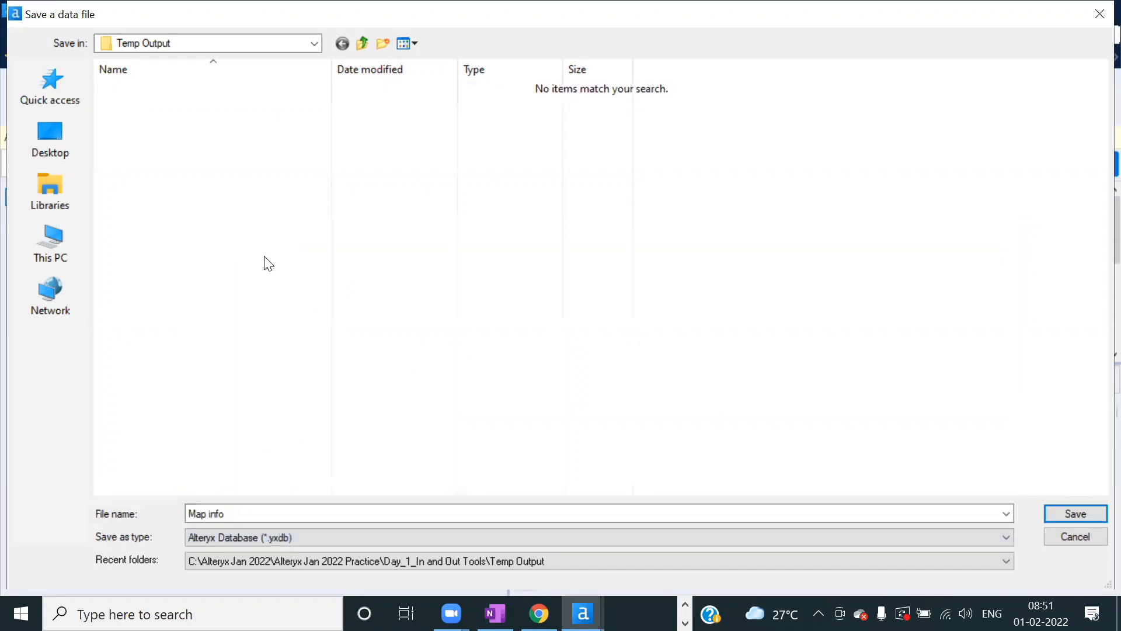
click(1075, 511)
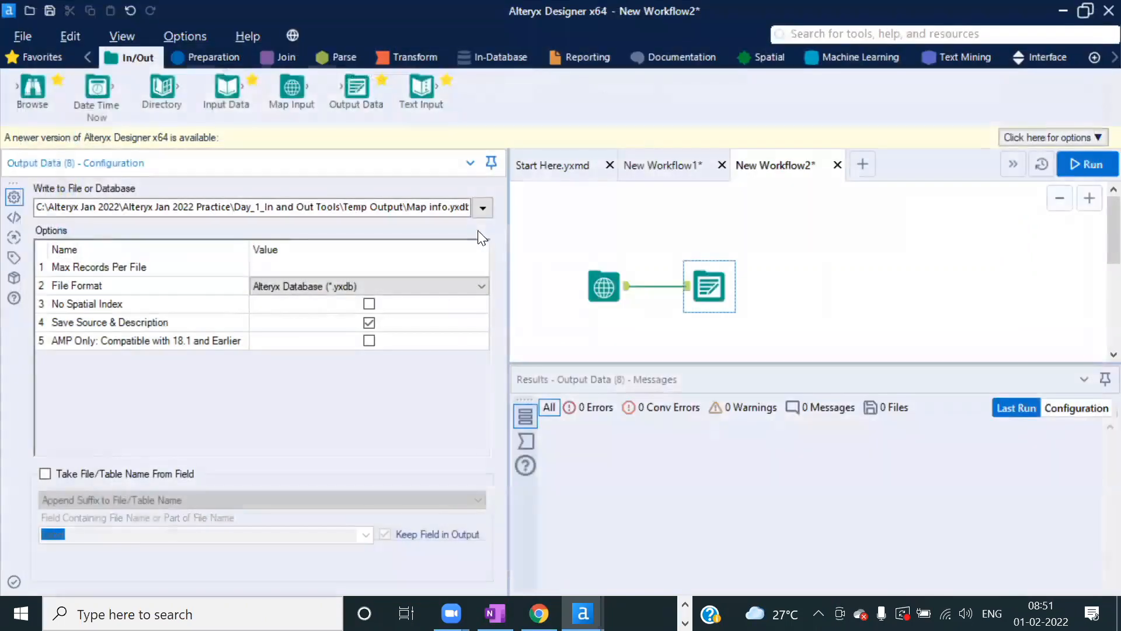
- Run the workflow to write Map info.yxdb, dismiss the completion message and select the Output Data tool
click(1092, 170)
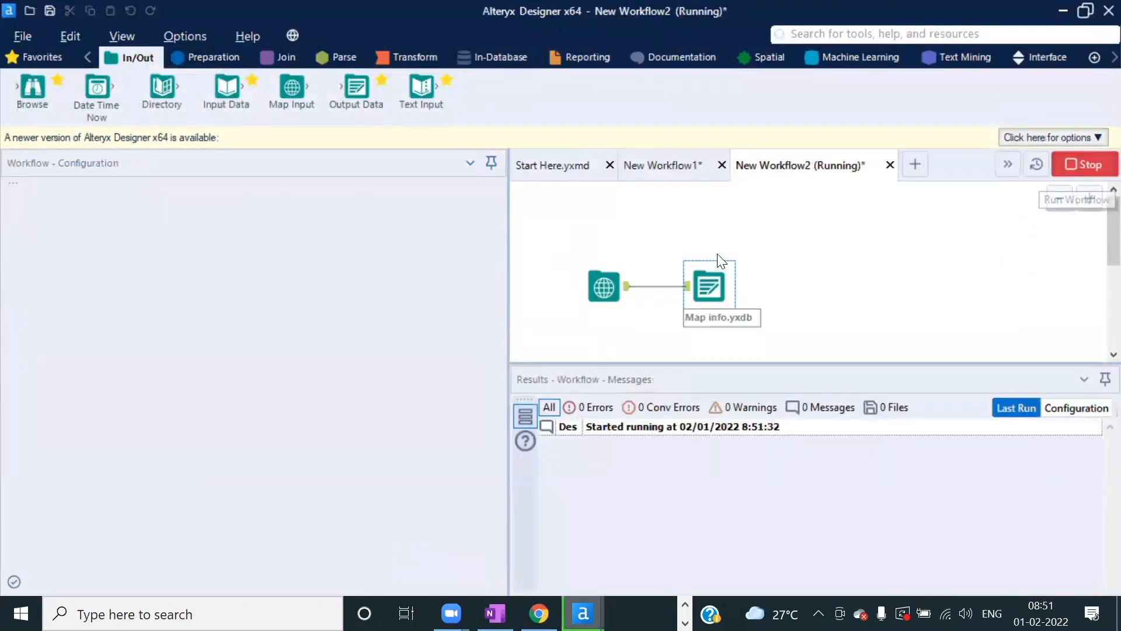
click(715, 374)
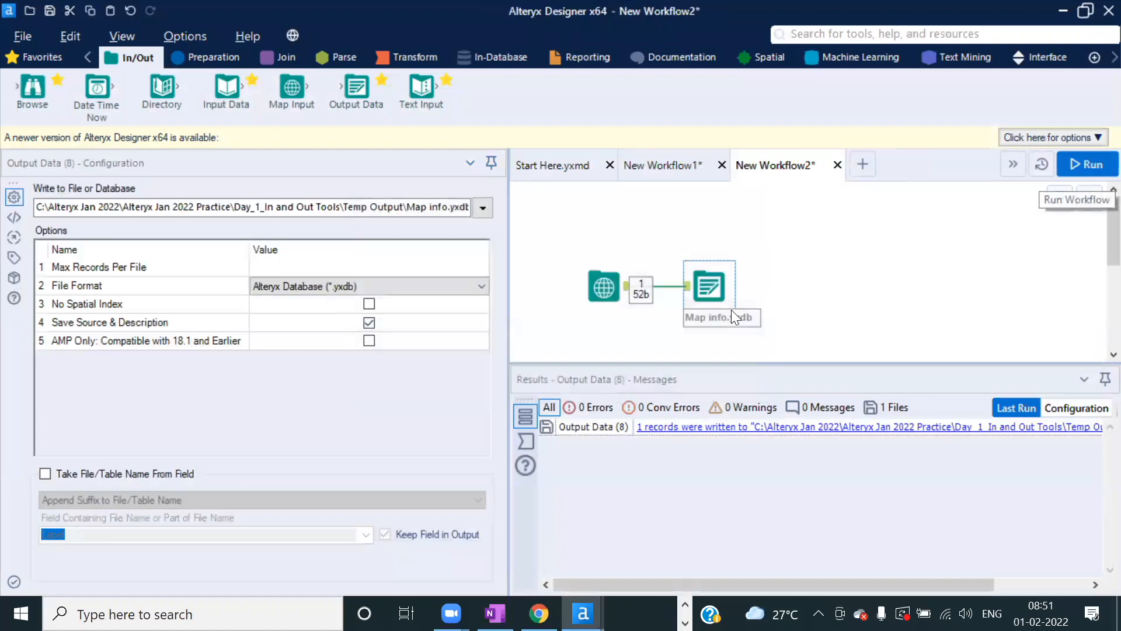
click(718, 278)
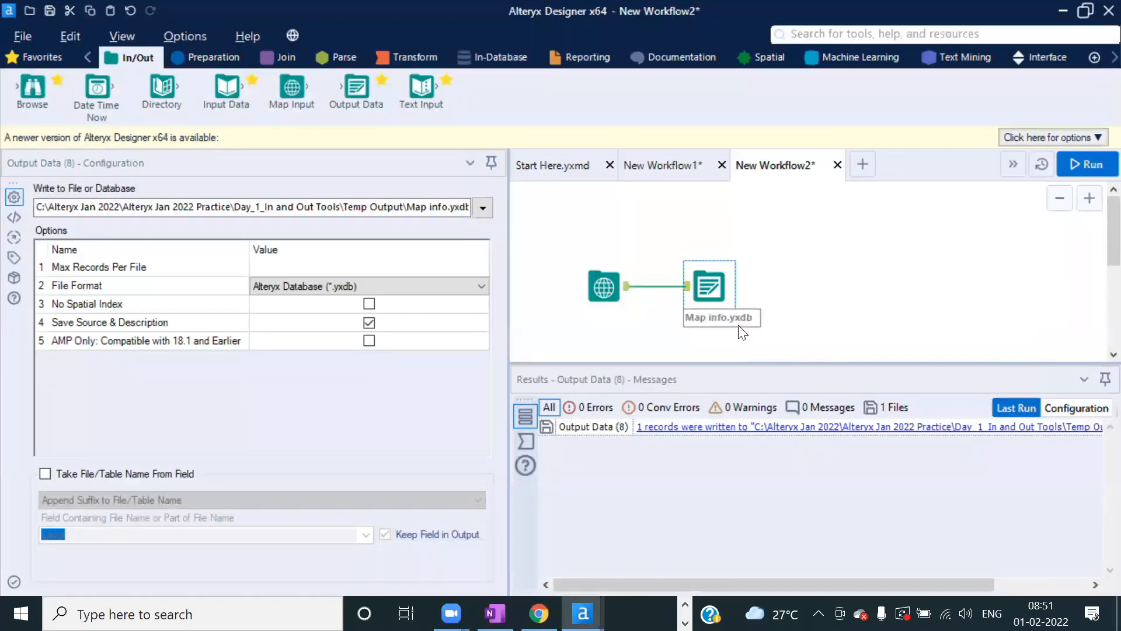
- Bring the Map info Alteryx Database file from File Explorer onto the workflow canvas as an Input Data tool and run the workflow
key(alt+Tab)
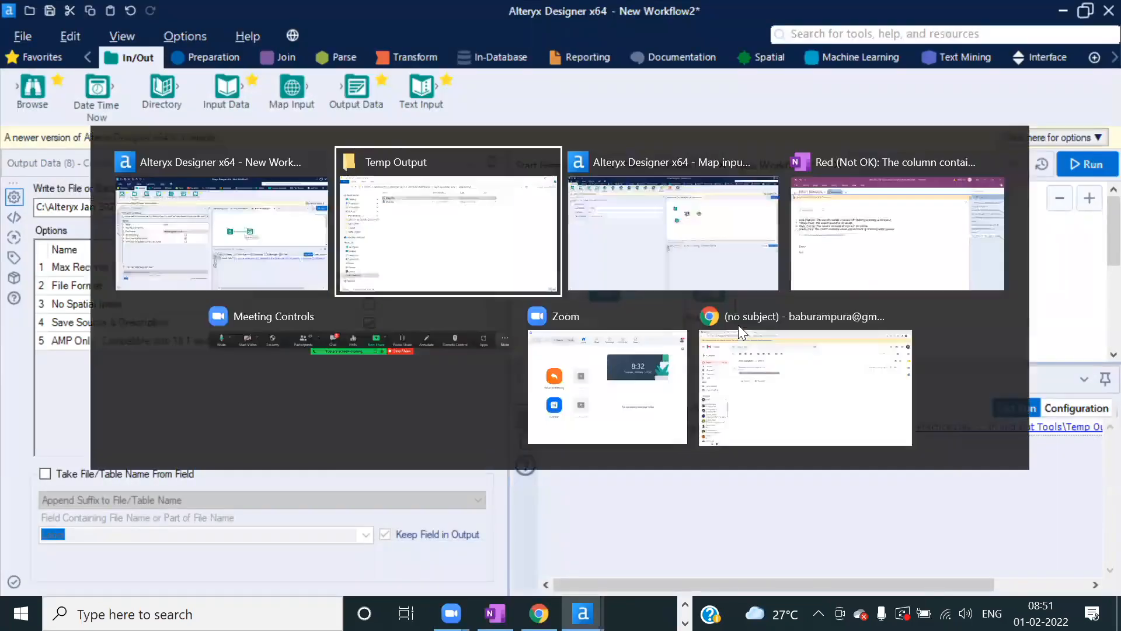
click(259, 134)
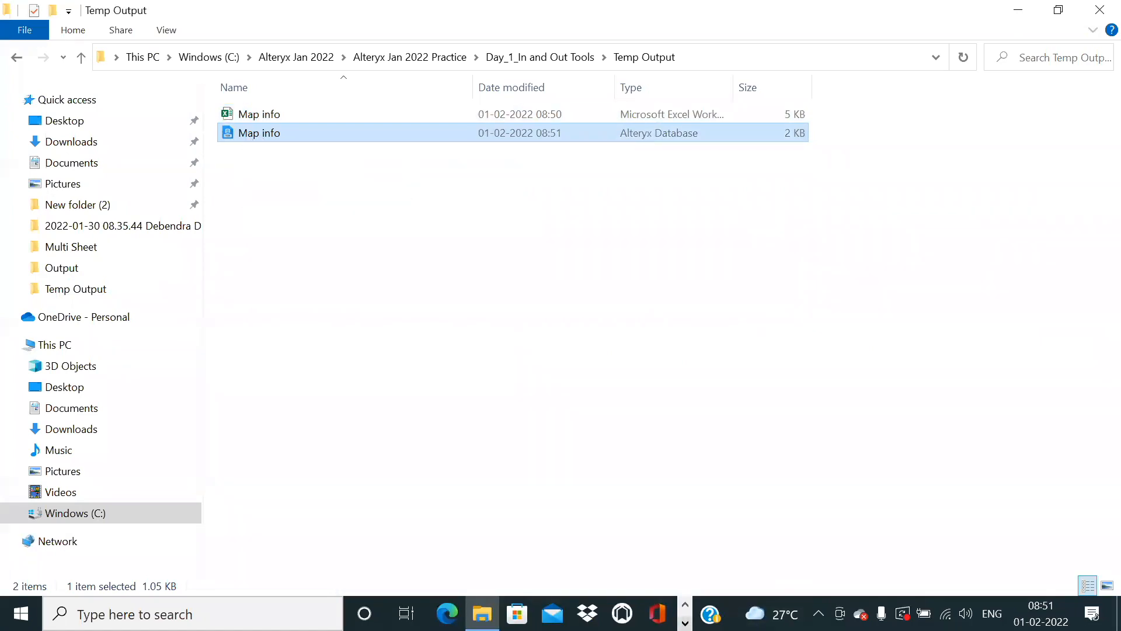
drag(245, 137, 893, 259)
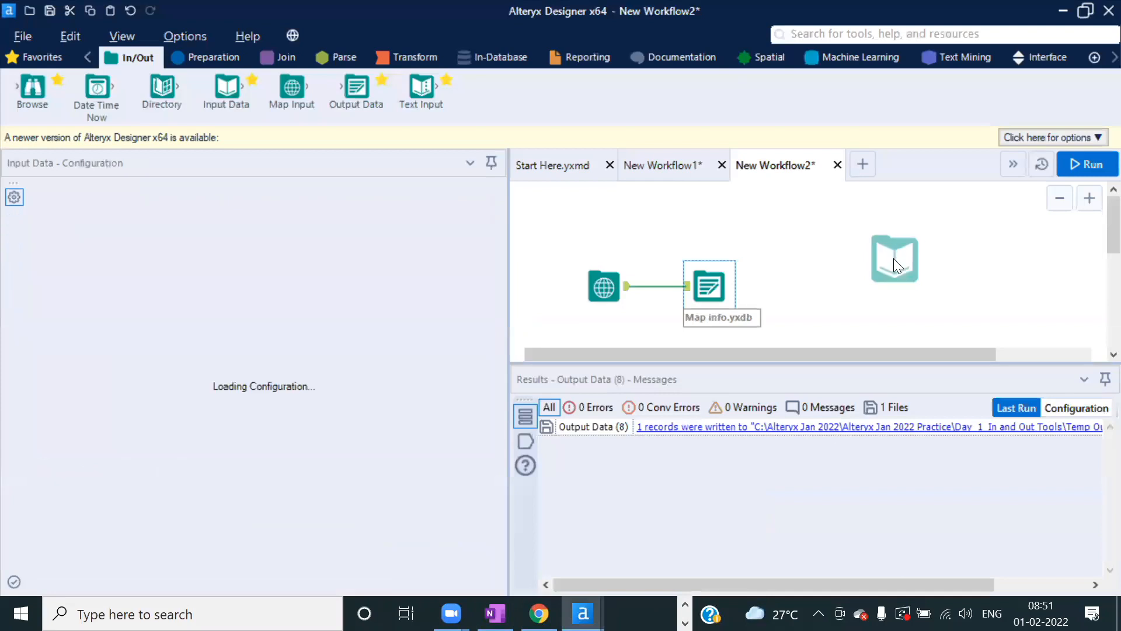
click(1078, 168)
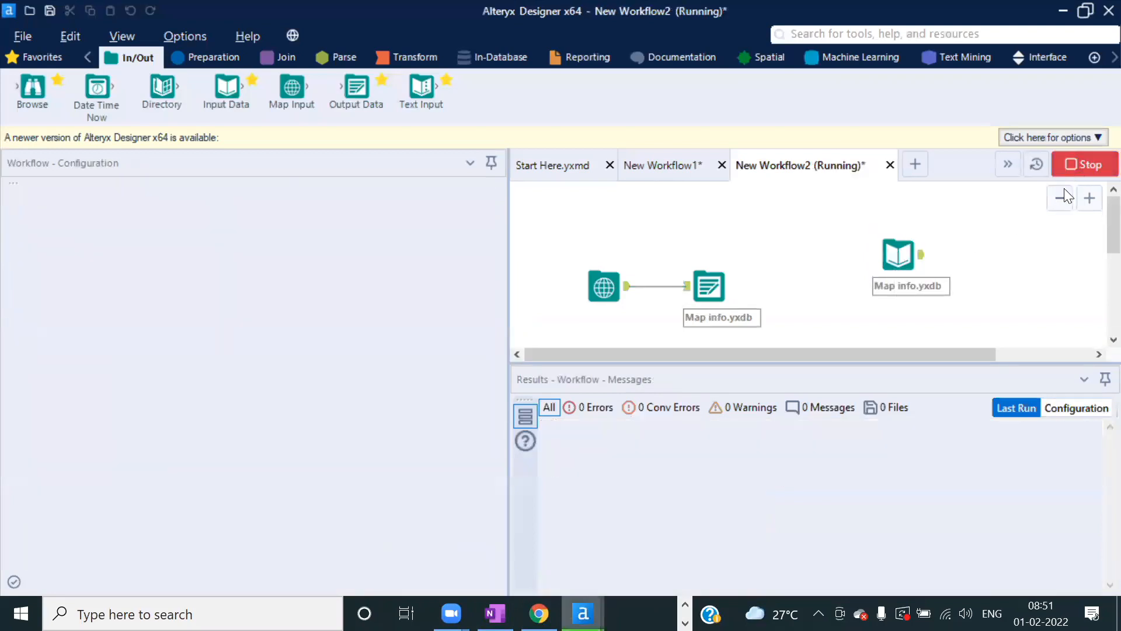
click(715, 373)
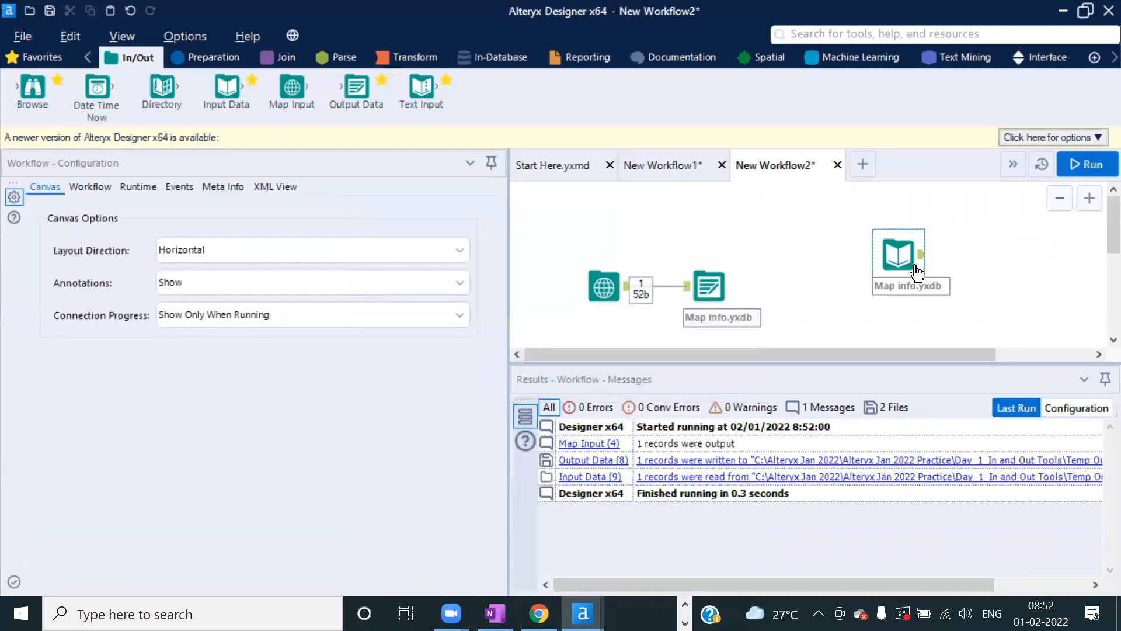
- Inspect the Label and SpatialObj values read by the Input Data tool and compare them with the Map Input tool
click(915, 270)
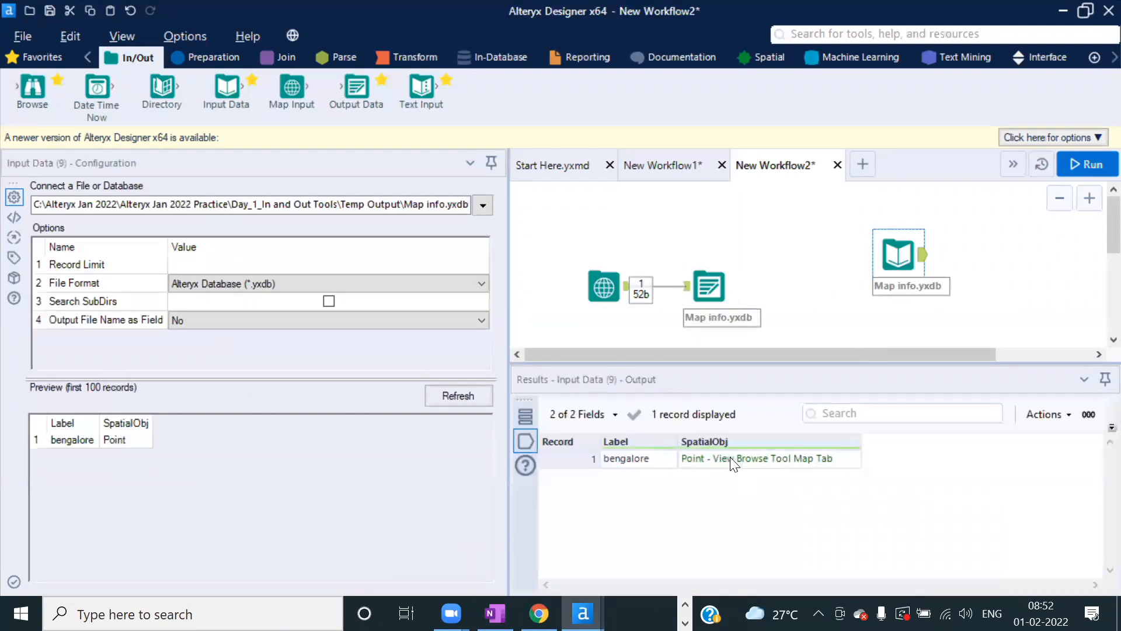
click(728, 455)
click(651, 456)
click(604, 286)
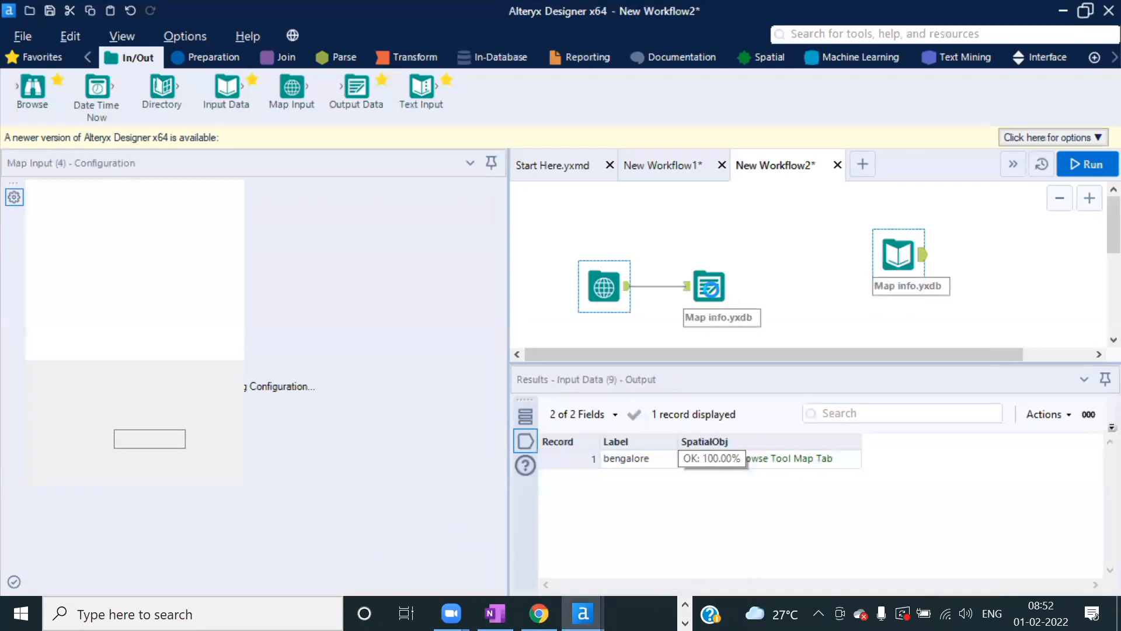
click(900, 254)
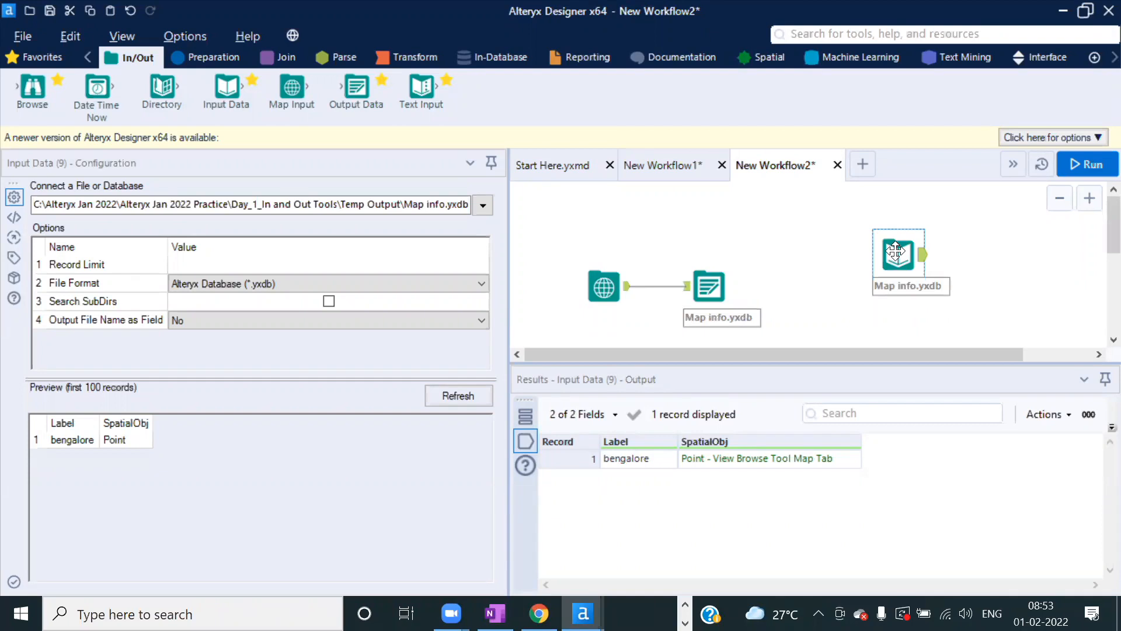
key(Delete)
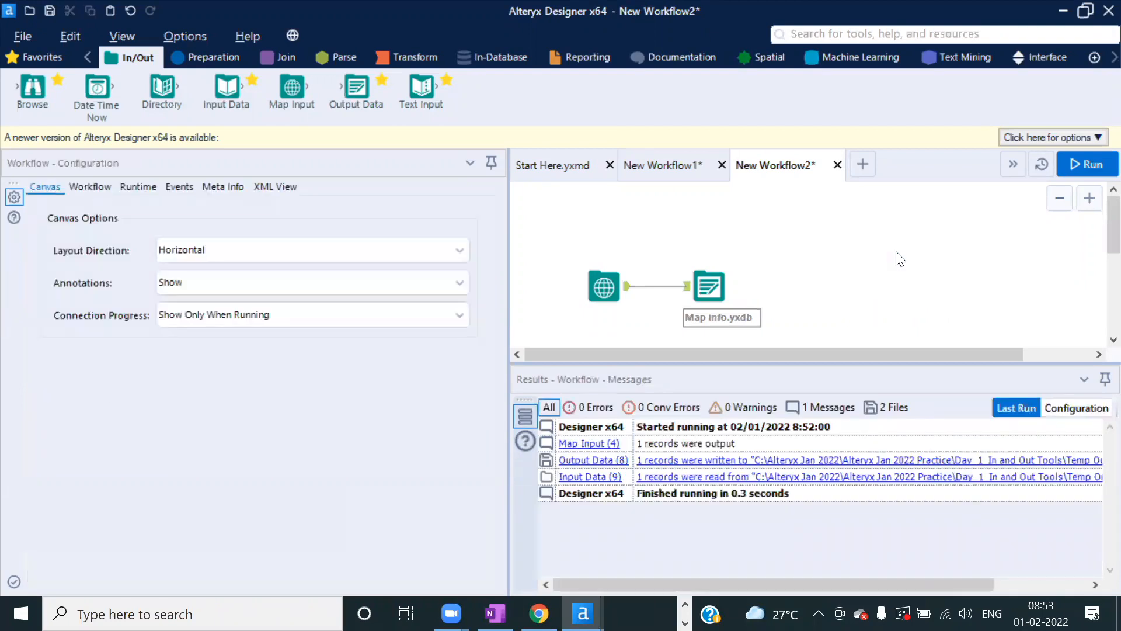
key(ctrl+z)
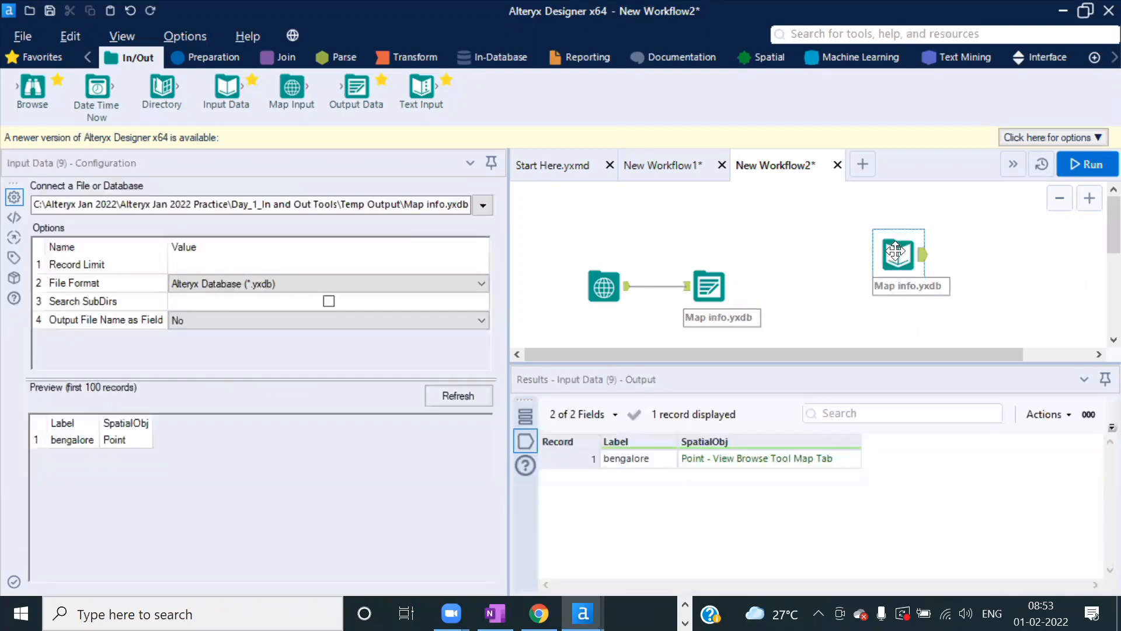
- Delete the Input Data and Output Data tools from the canvas, keeping only Map Input, and select it
click(740, 462)
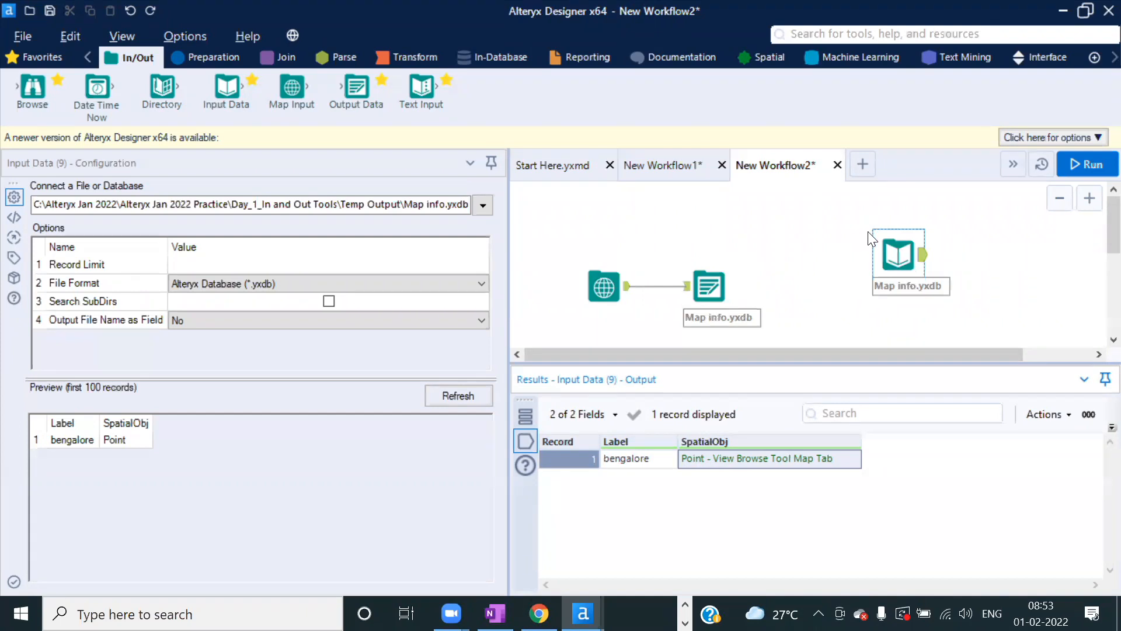
click(897, 248)
key(Delete)
click(713, 292)
key(Delete)
click(604, 252)
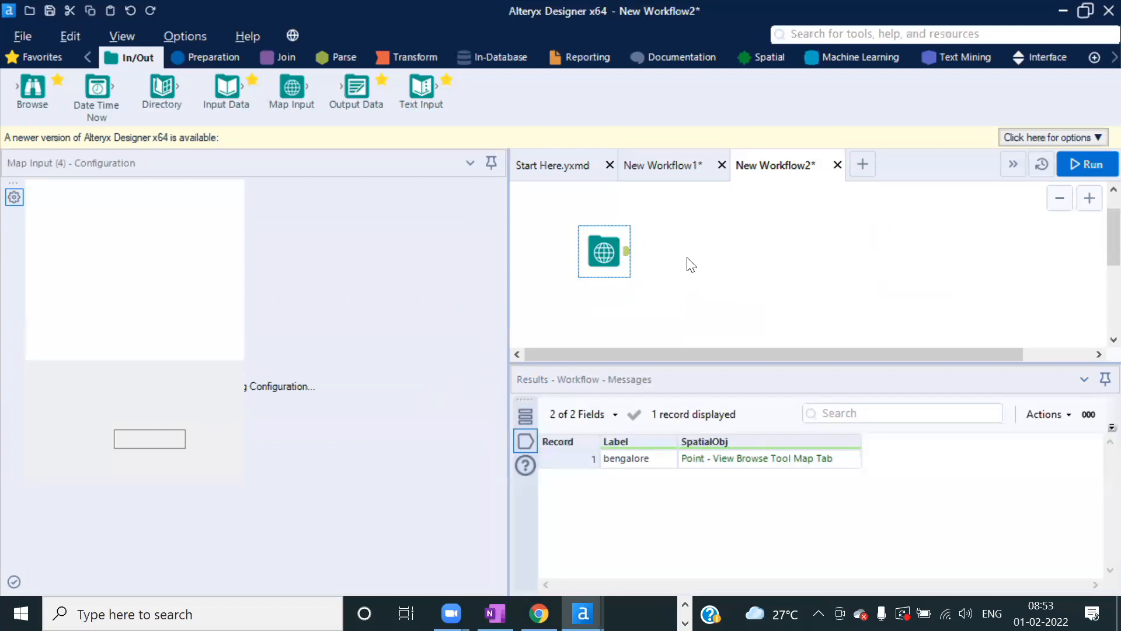
- Restore the deleted Output Data tool to review its settings and input record, and delete it again
key(ctrl+z)
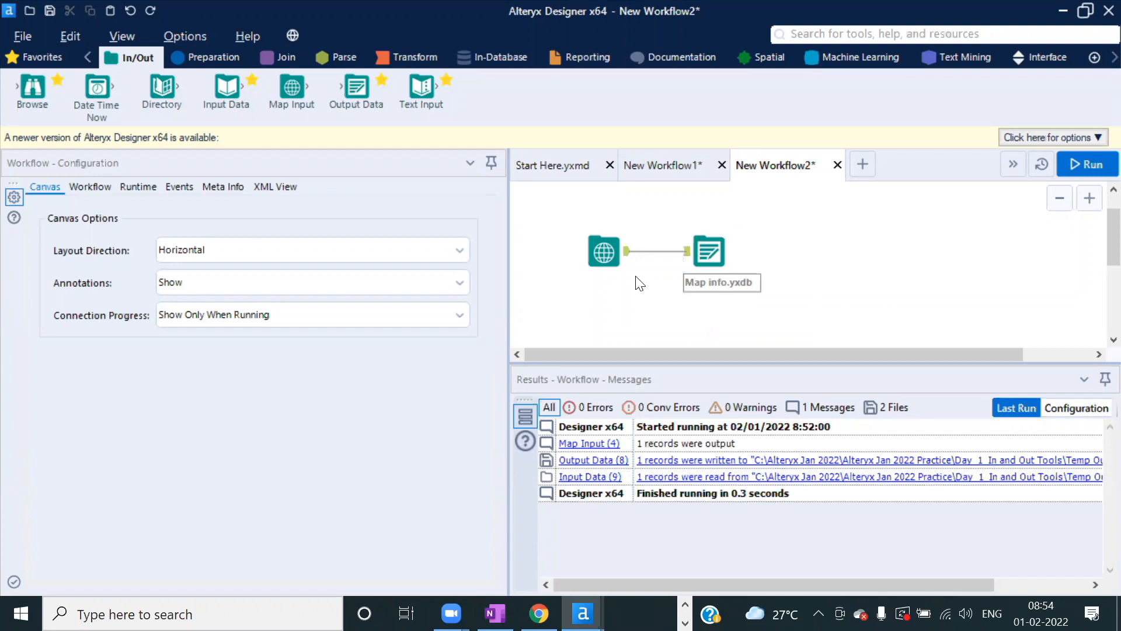
click(709, 243)
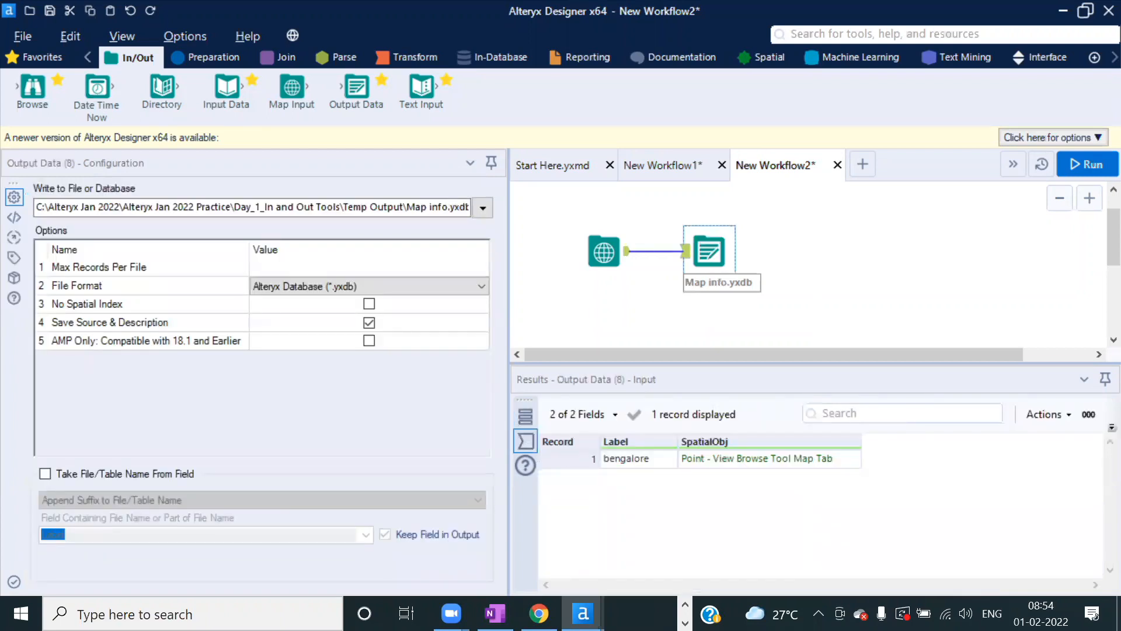
key(Delete)
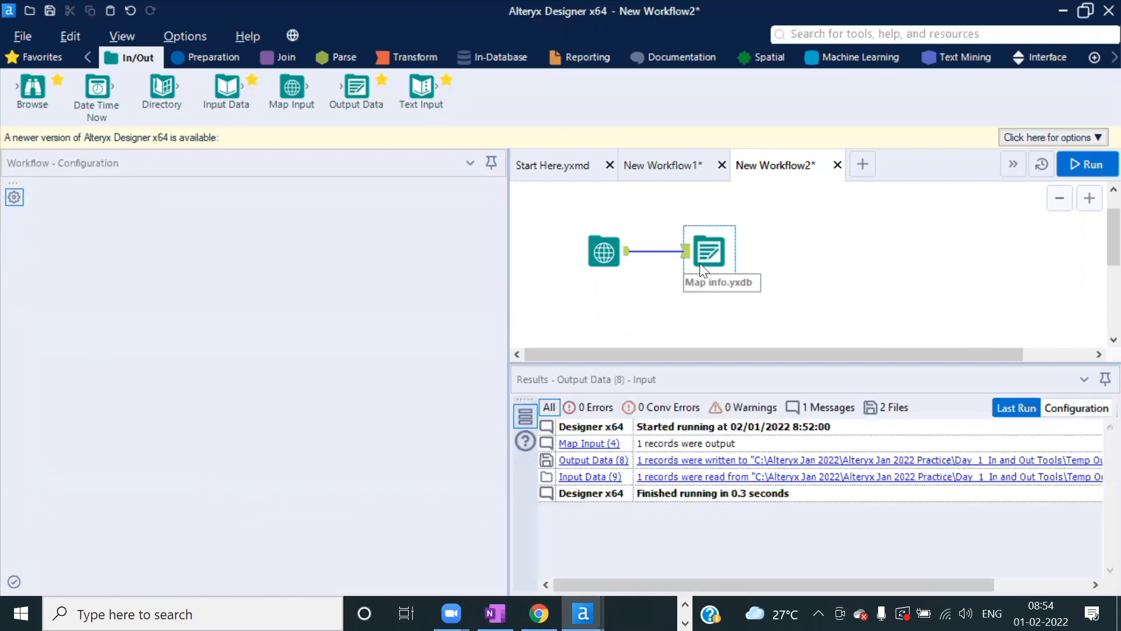
- Enlarge the canvas area above the Results window and reposition the Map Input tool on it
click(604, 251)
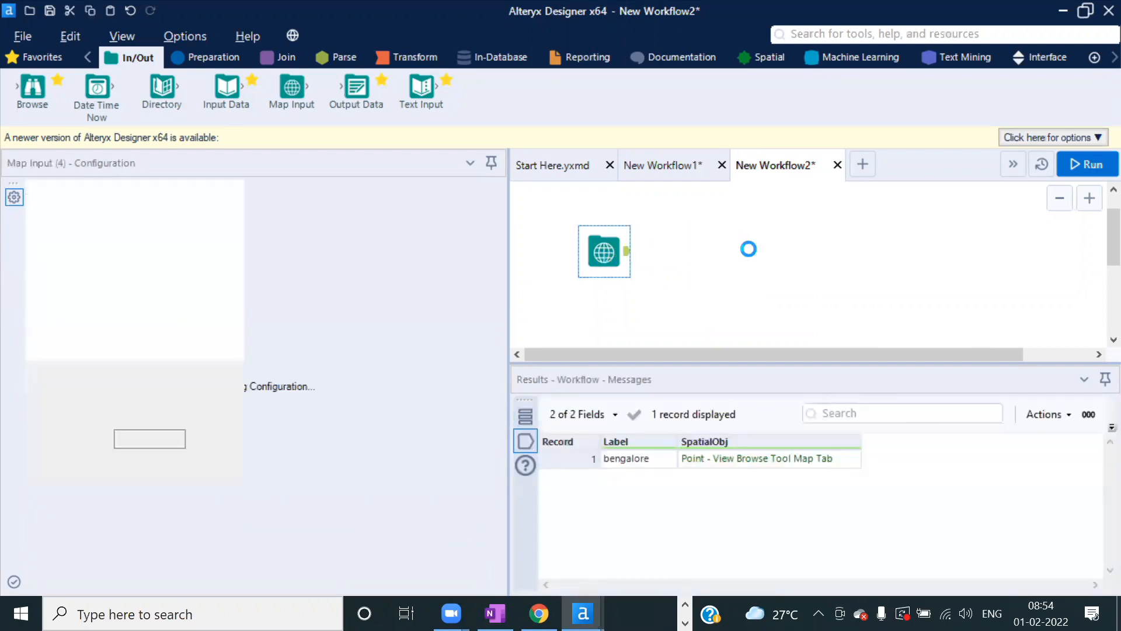
drag(660, 361, 669, 434)
scroll(670, 290, down, 1)
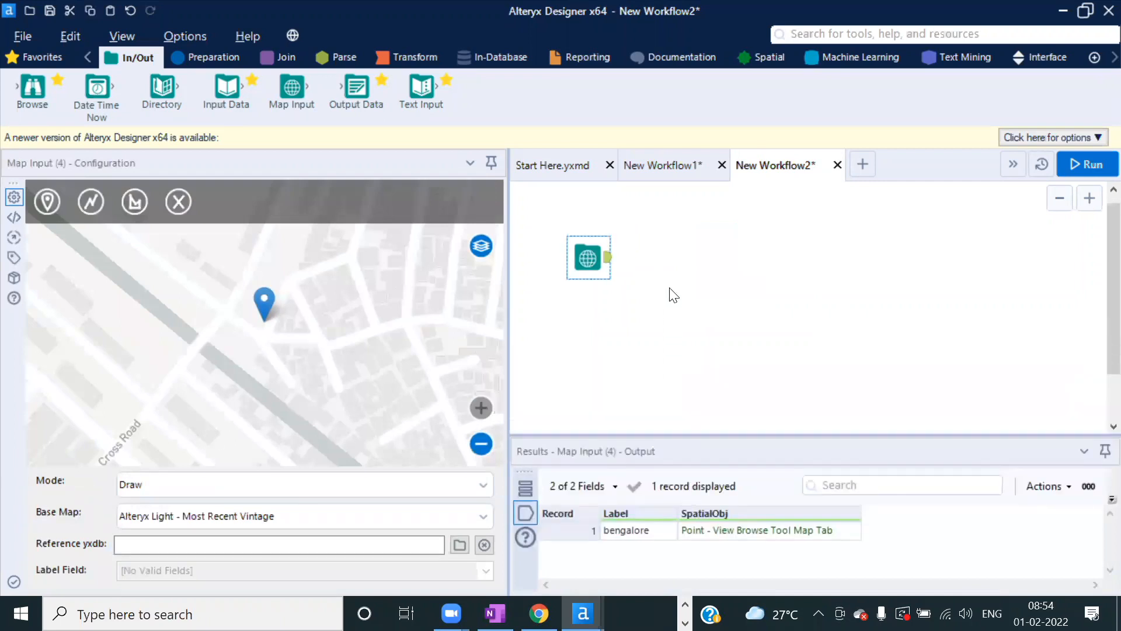
drag(588, 255, 596, 245)
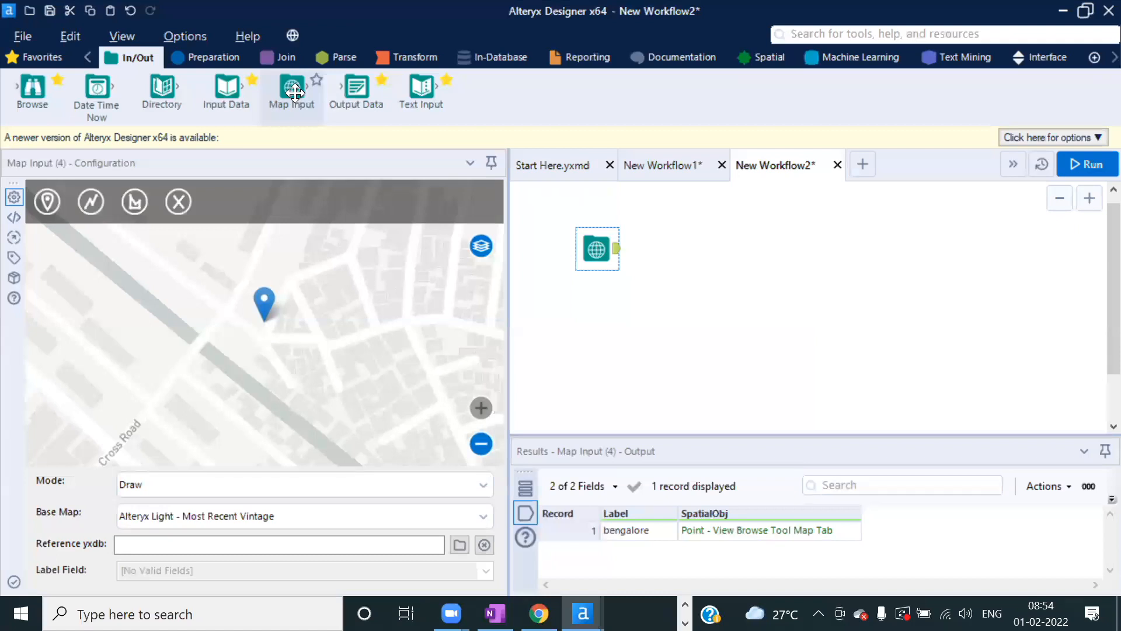
drag(357, 88, 698, 250)
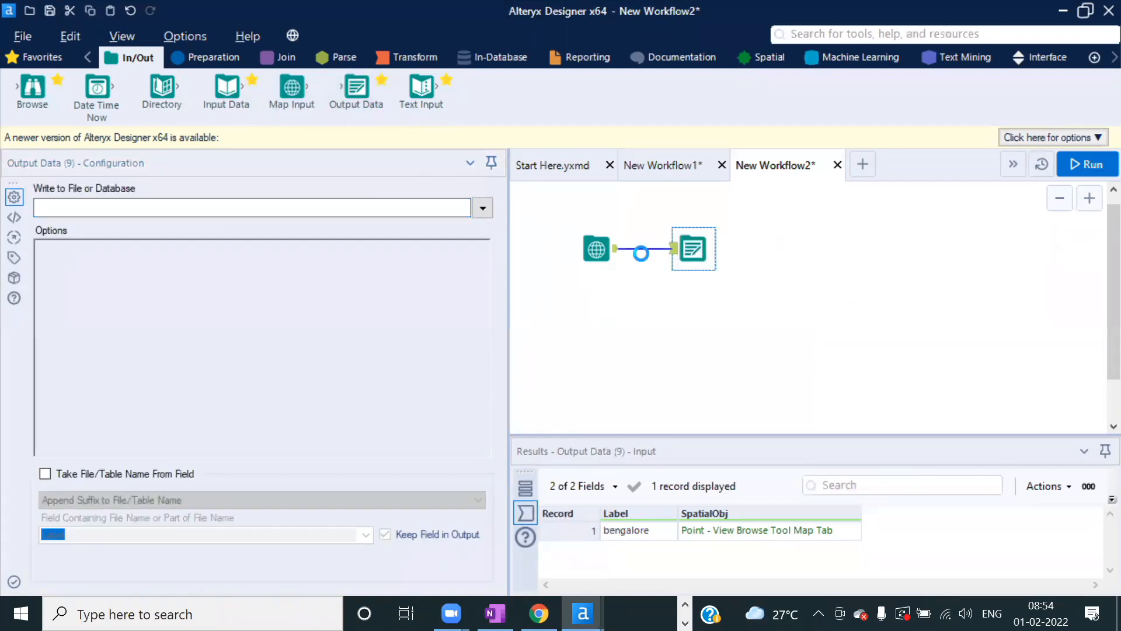
click(645, 249)
key(Delete)
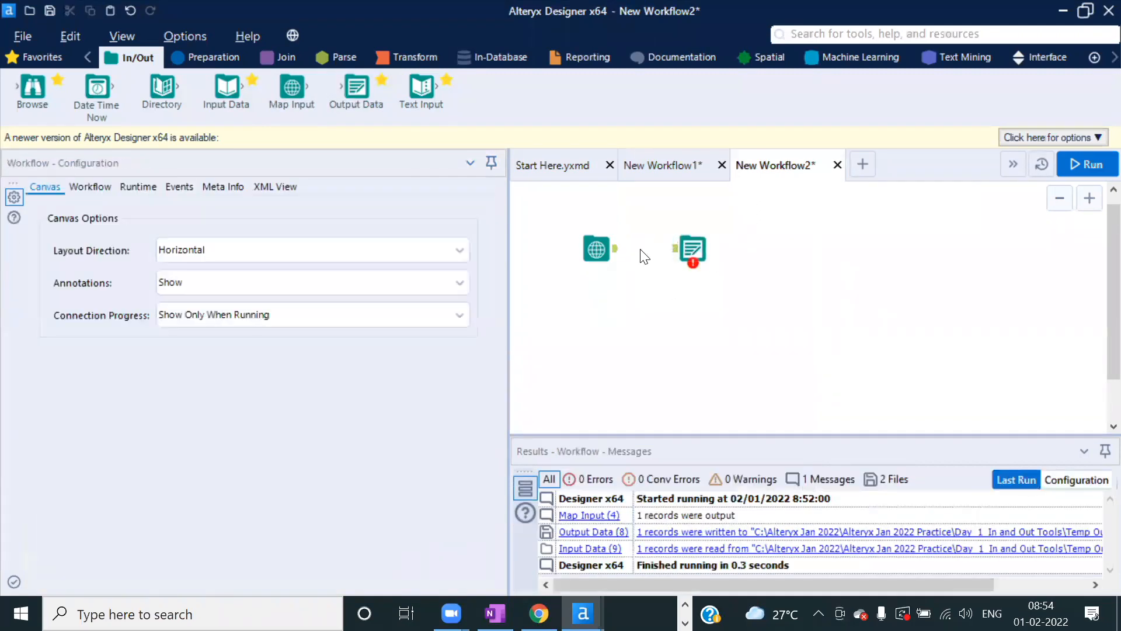
click(694, 248)
key(Delete)
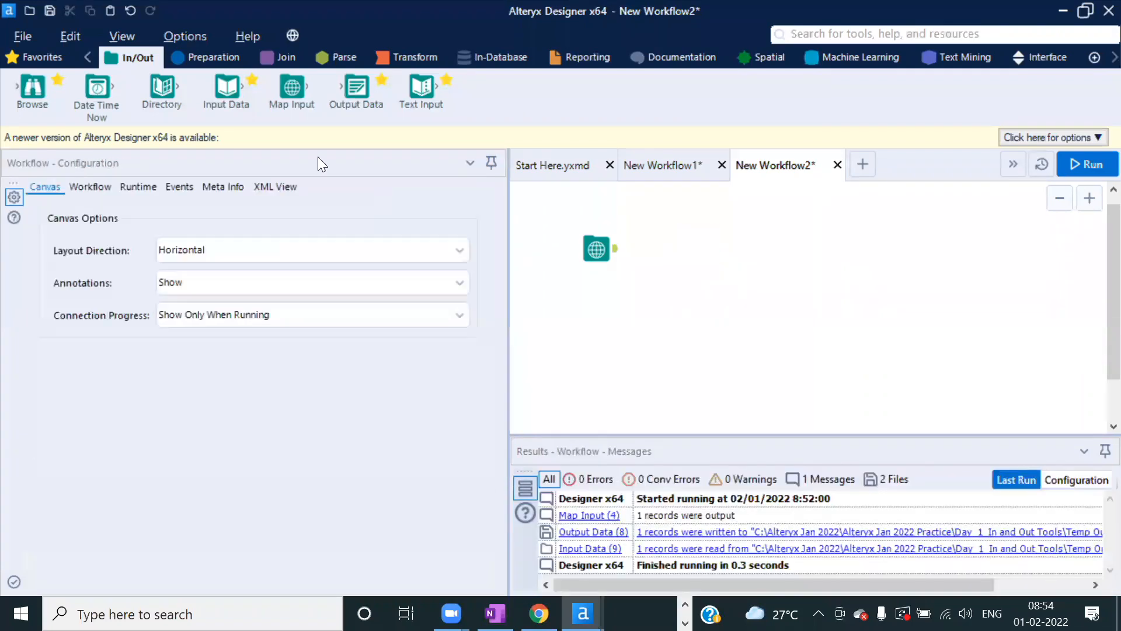
- Add a second Map Input tool below the existing one and set its base map to Alteryx Light - Most Recent Vintage
drag(292, 88, 597, 301)
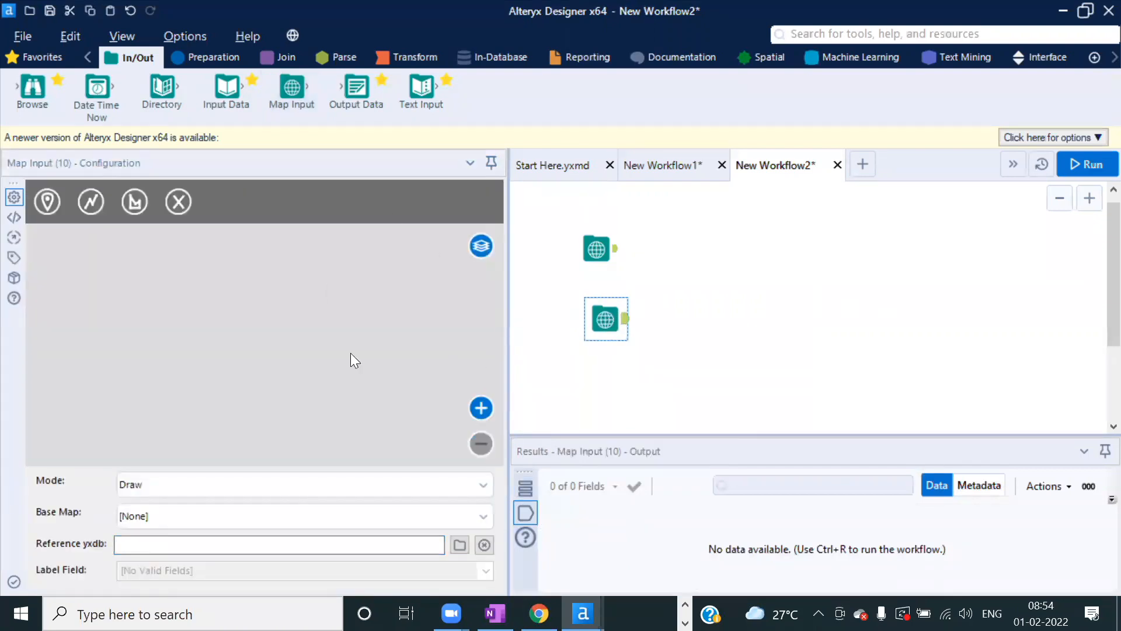
click(484, 485)
click(479, 506)
click(480, 518)
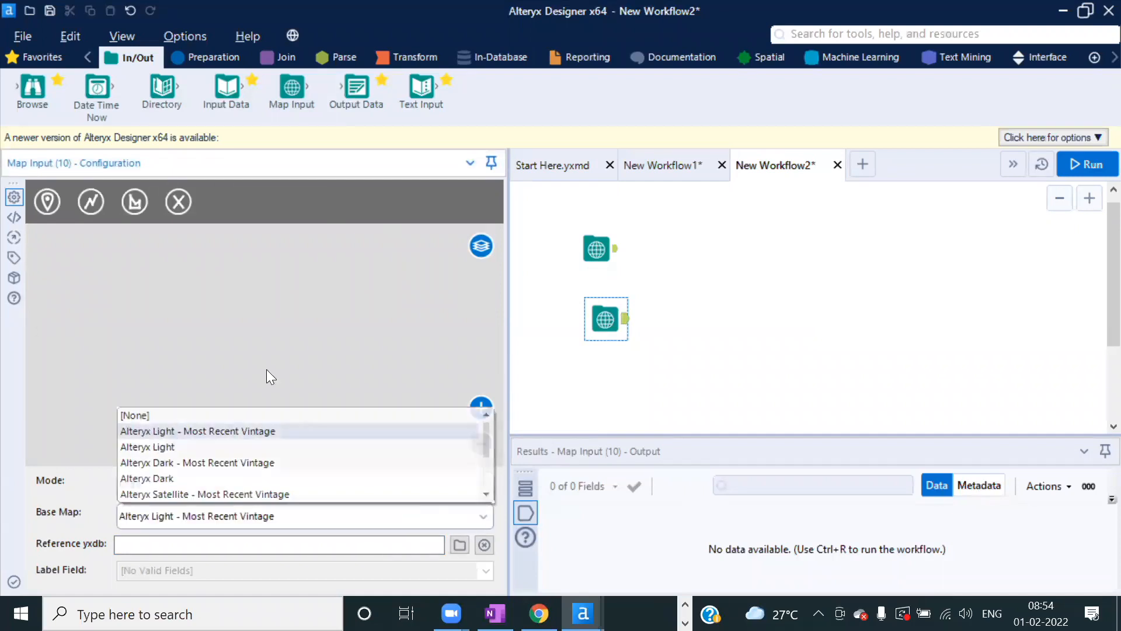
click(266, 369)
- Place a point at New Delhi on the second Map Input's map and label it "Dehli"
drag(487, 358, 125, 233)
drag(462, 328, 175, 403)
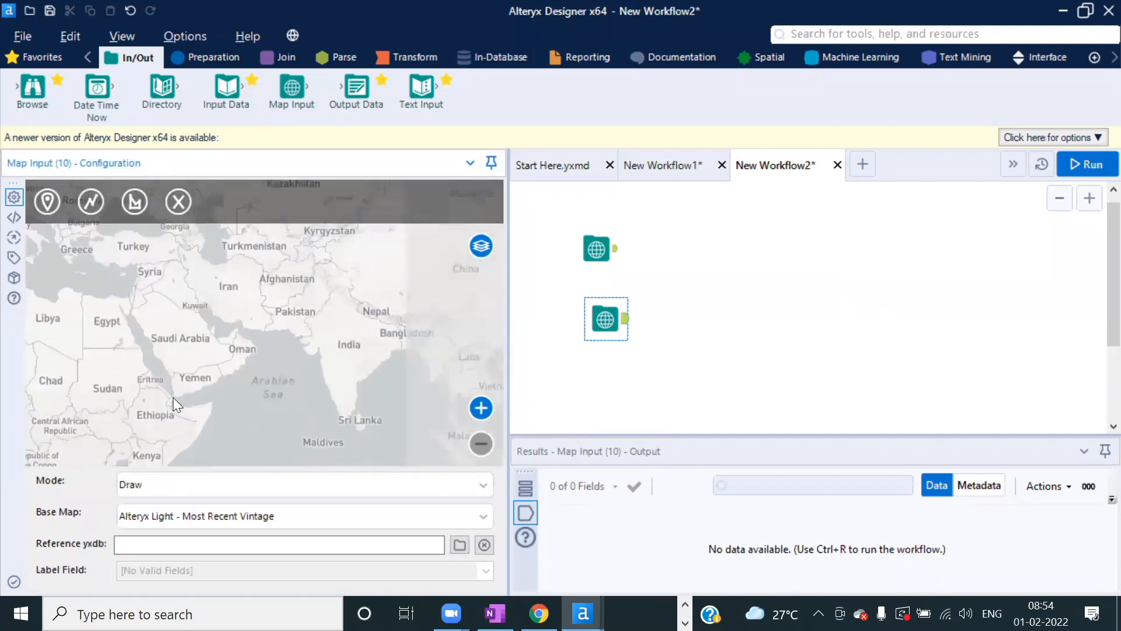
drag(357, 288, 278, 341)
scroll(278, 341, up, 5)
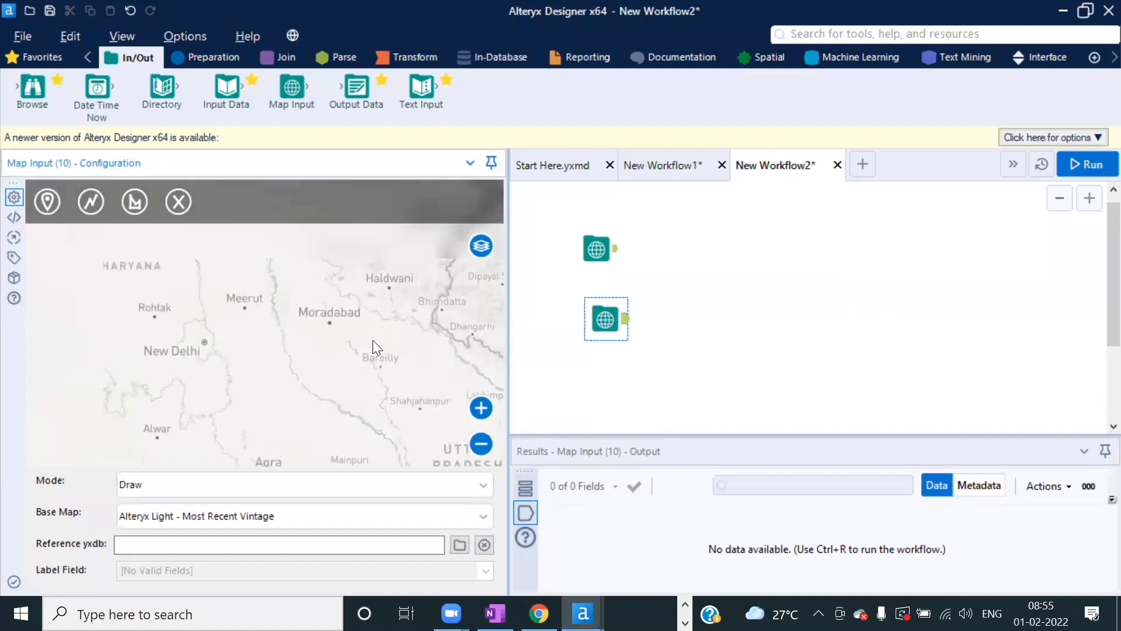
scroll(361, 340, down, 2)
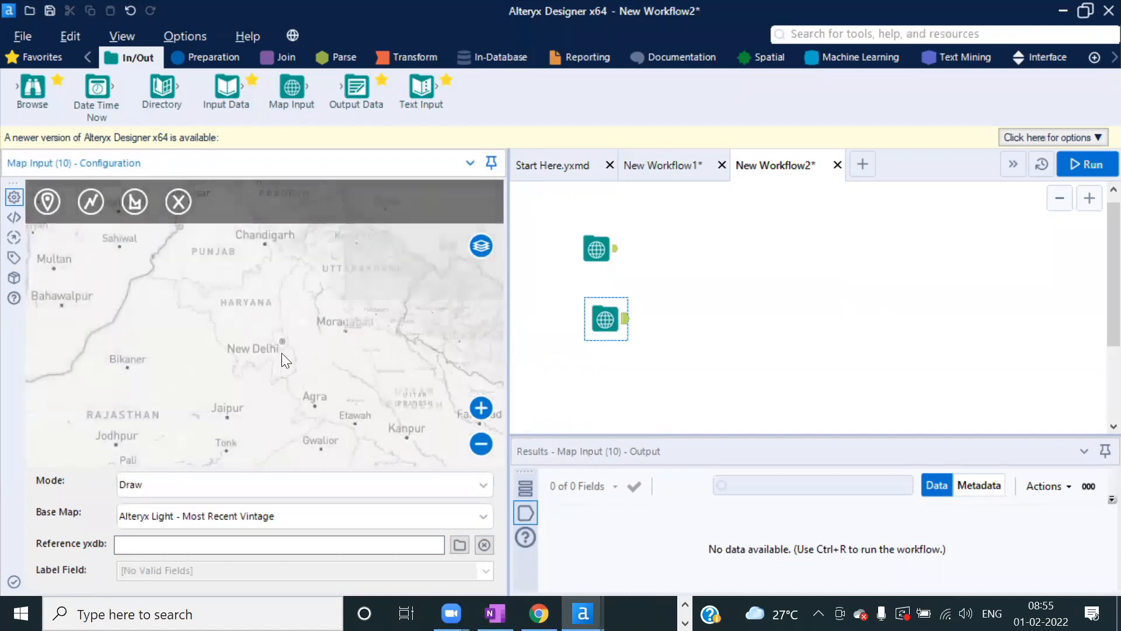
scroll(273, 351, up, 2)
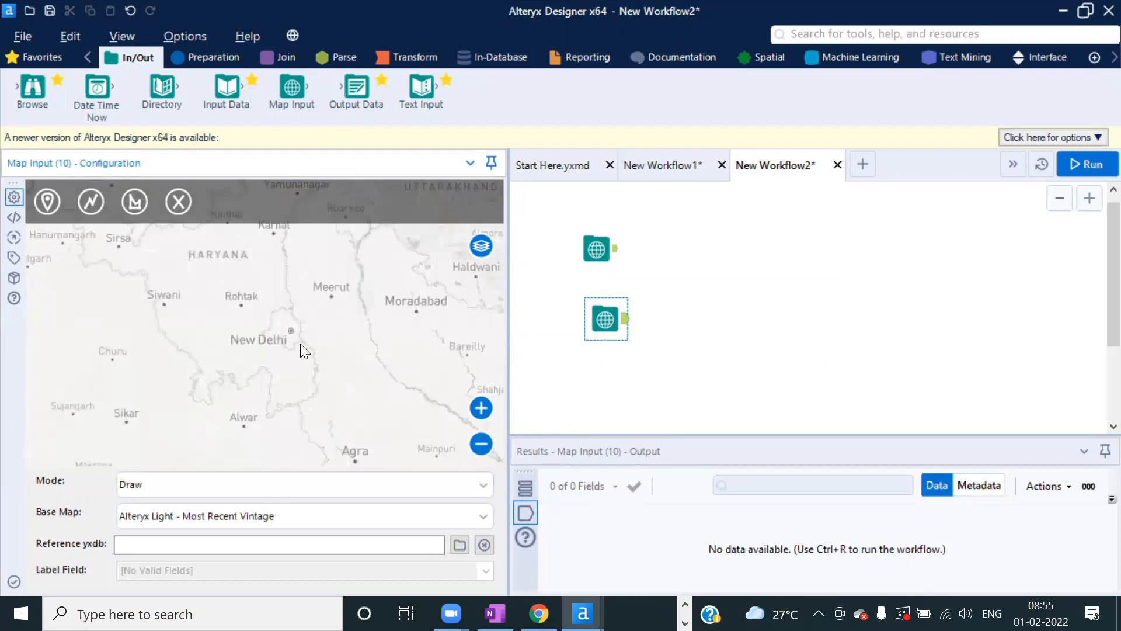
click(48, 202)
click(290, 313)
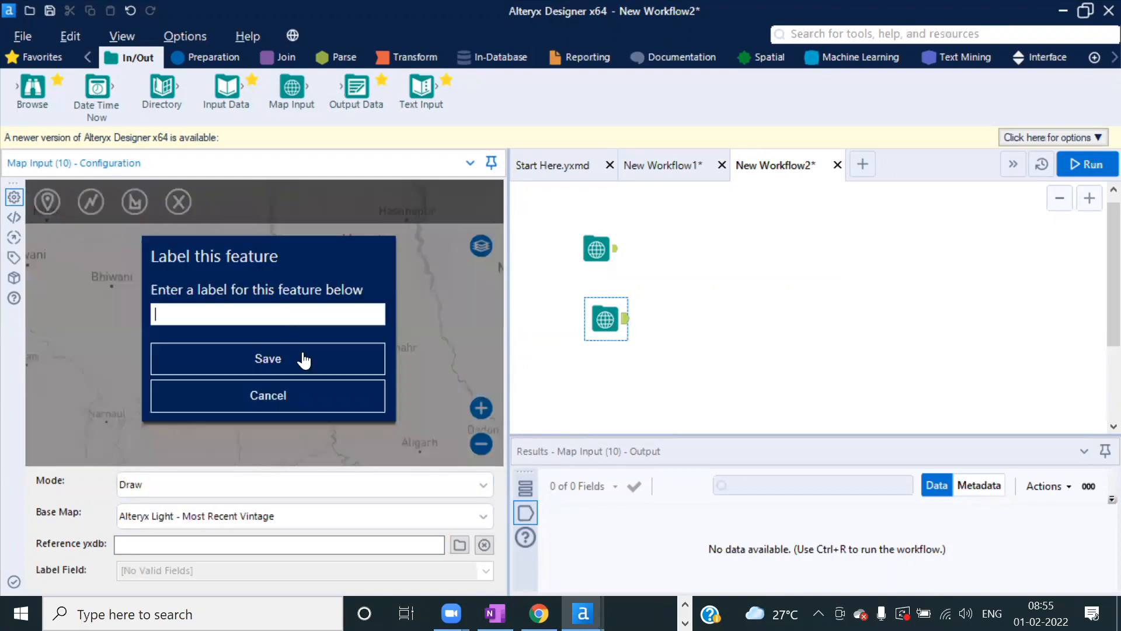
text(De)
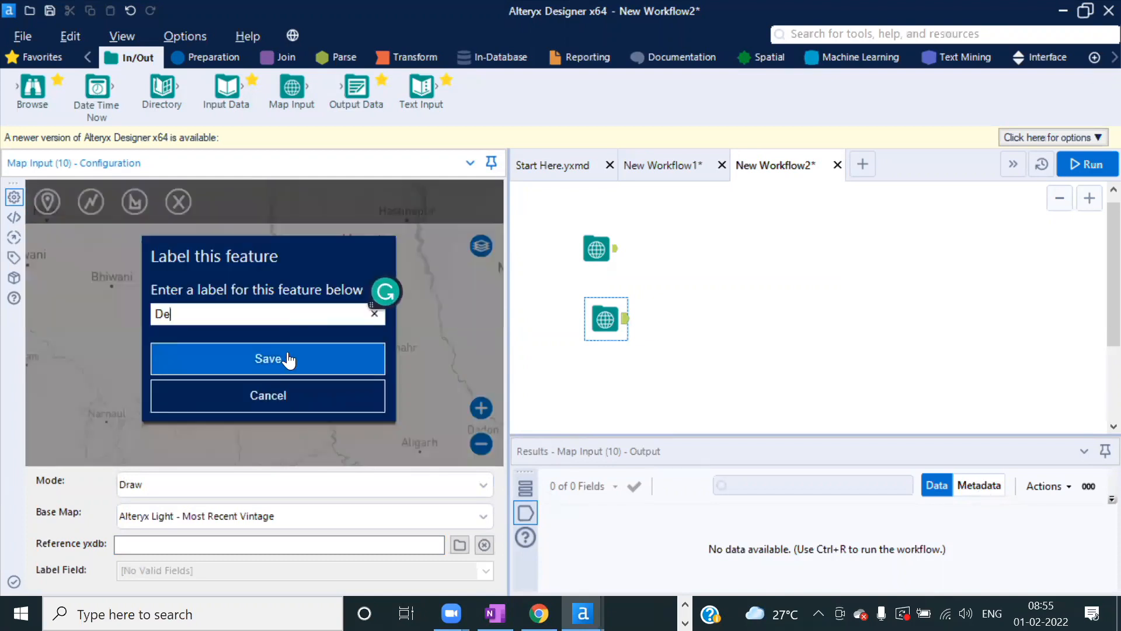
text(hli)
click(288, 358)
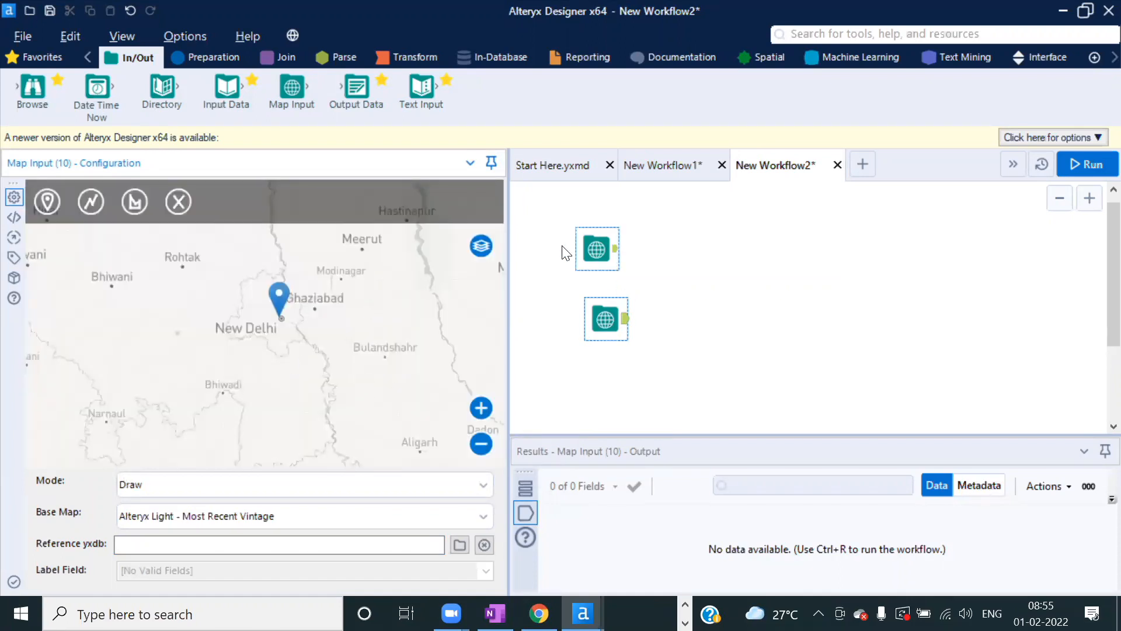
- Run the workflow and compare the Label and SpatialObj outputs of the two Map Input tools
click(1085, 165)
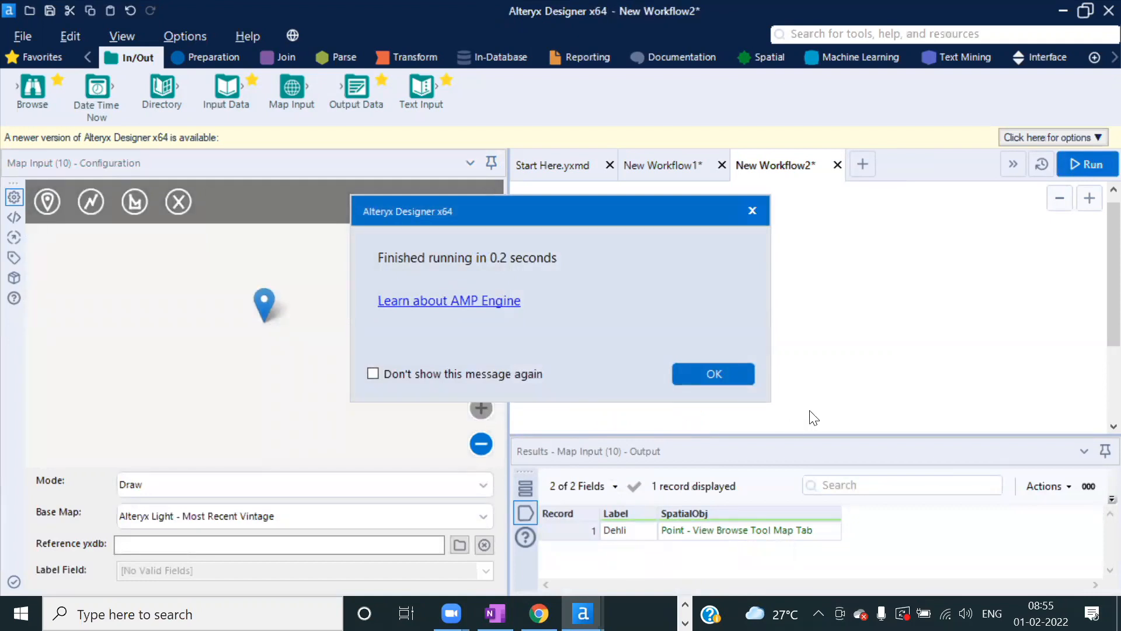
click(713, 374)
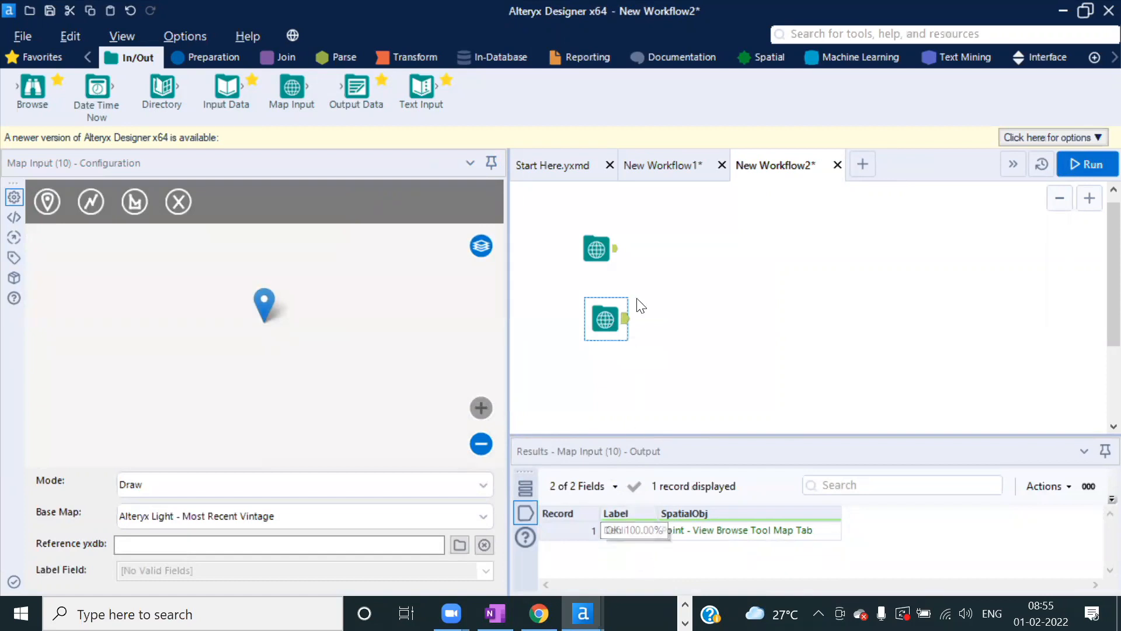
click(619, 256)
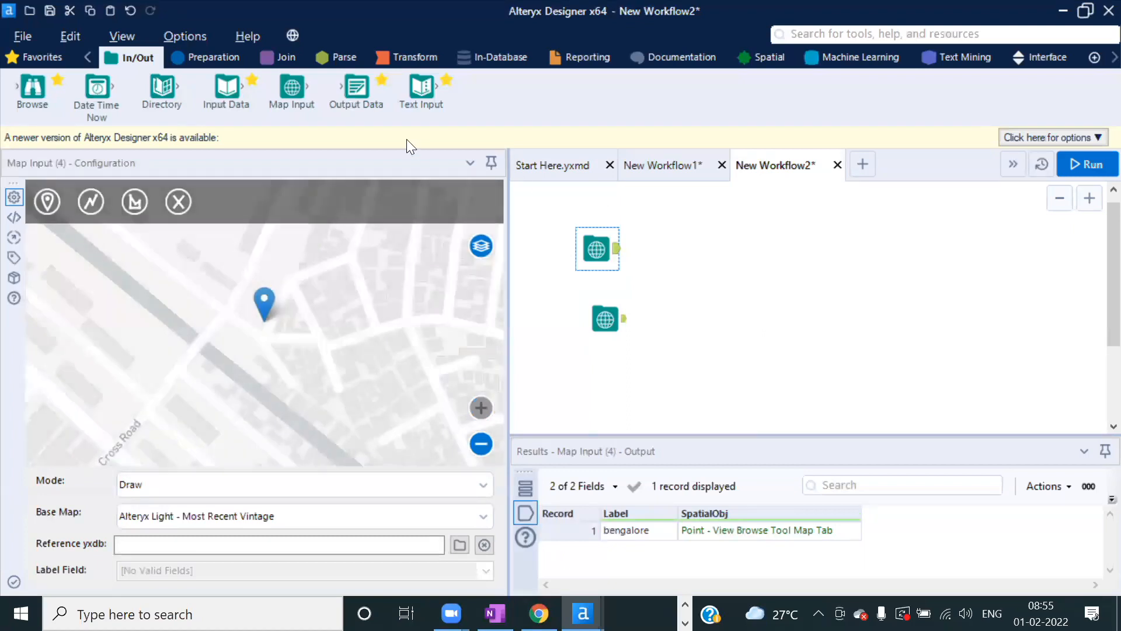
click(708, 534)
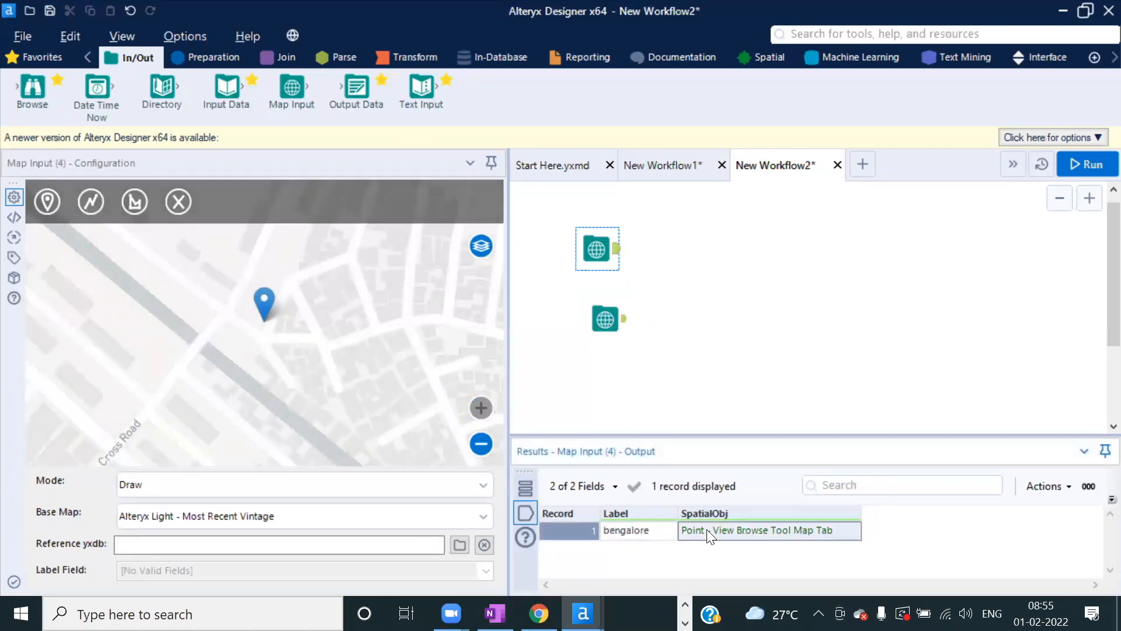
click(626, 321)
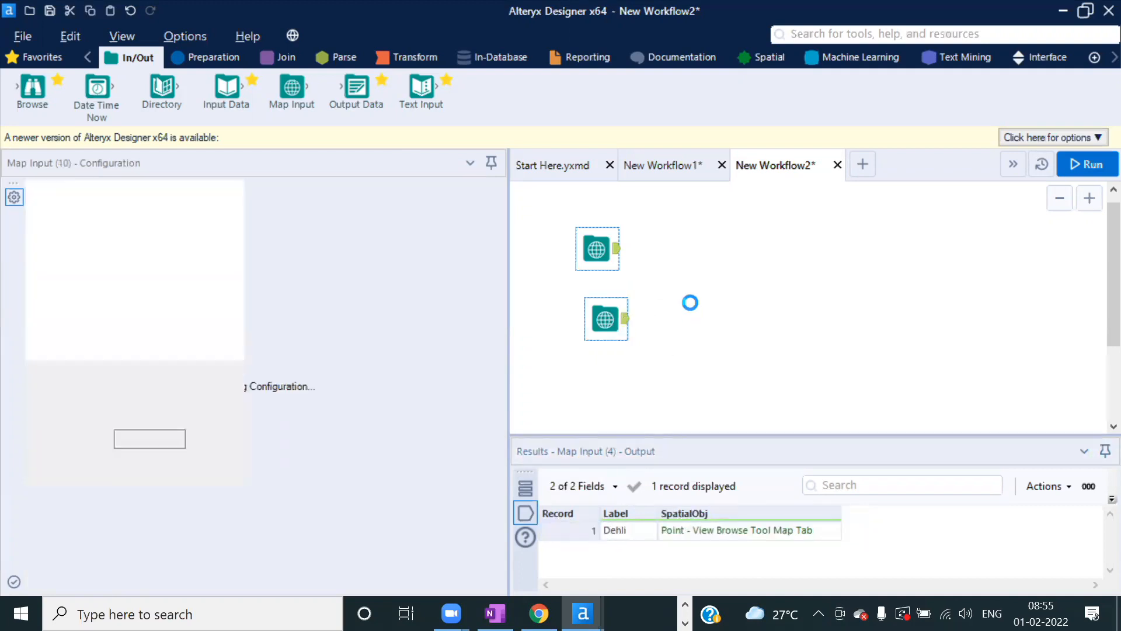
click(616, 253)
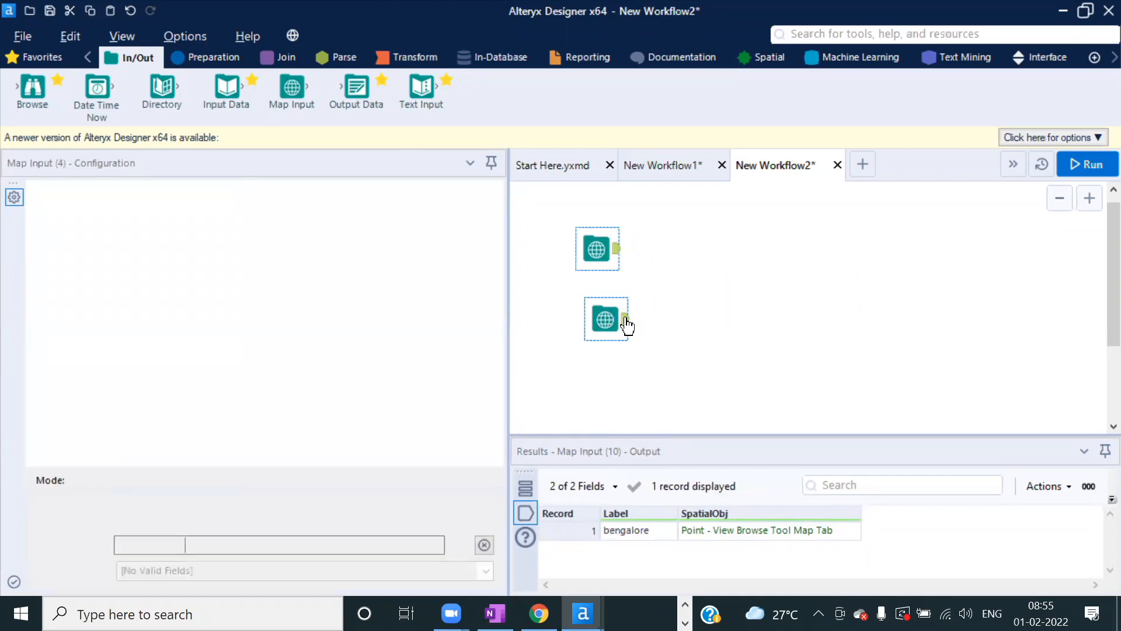
click(626, 325)
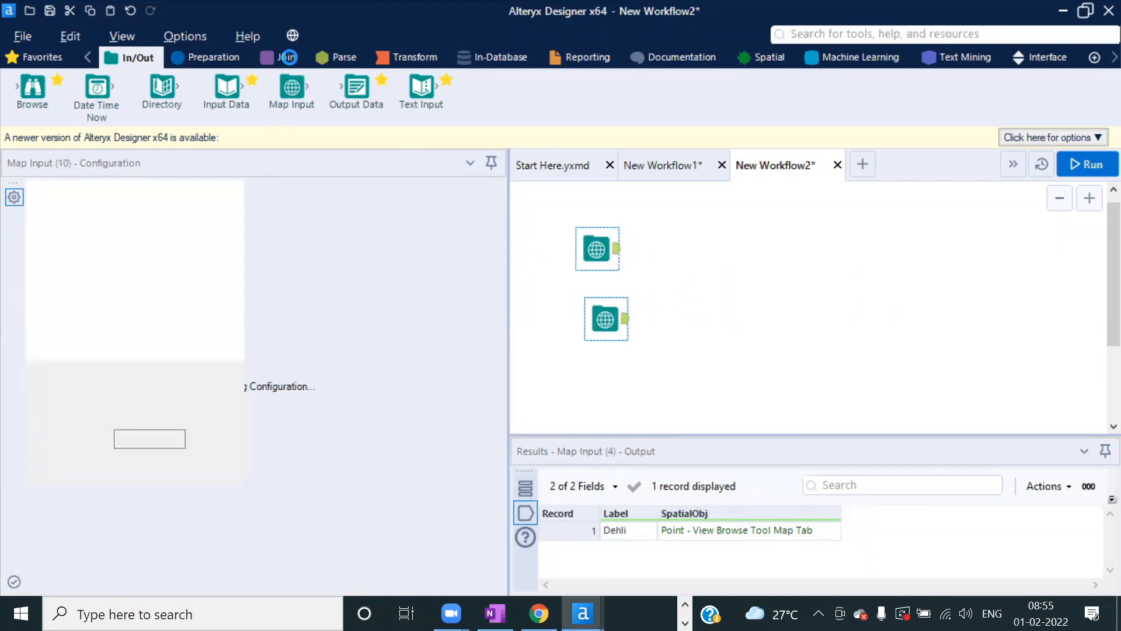
- Add an Append Fields tool with the Bengaluru Map Input as target and the Delhi one as source, and run the workflow
click(287, 56)
drag(32, 87, 692, 275)
drag(616, 249, 693, 274)
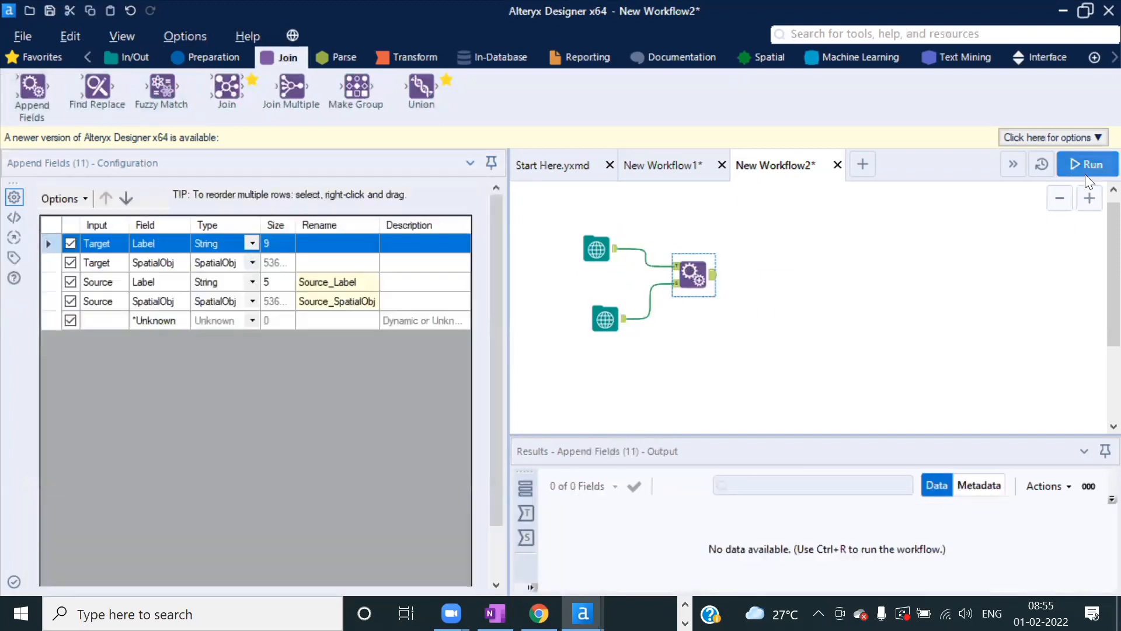
click(1085, 170)
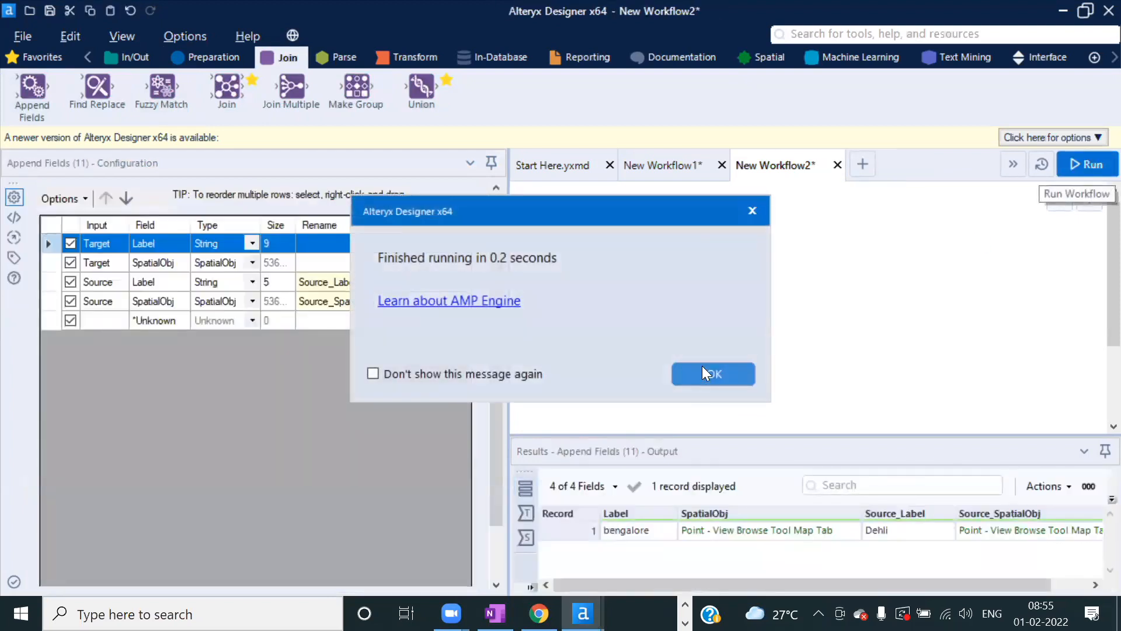
click(704, 369)
- Widen the results area and inspect the SpatialObj and Source_SpatialObj values in the Append Fields output
drag(509, 284, 386, 284)
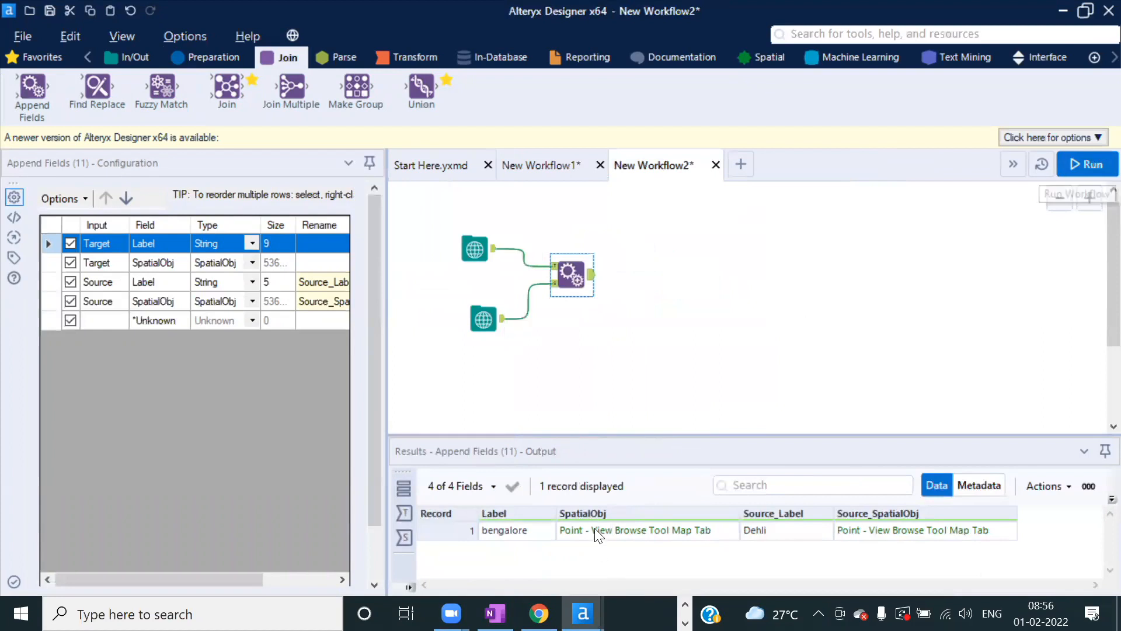
click(703, 531)
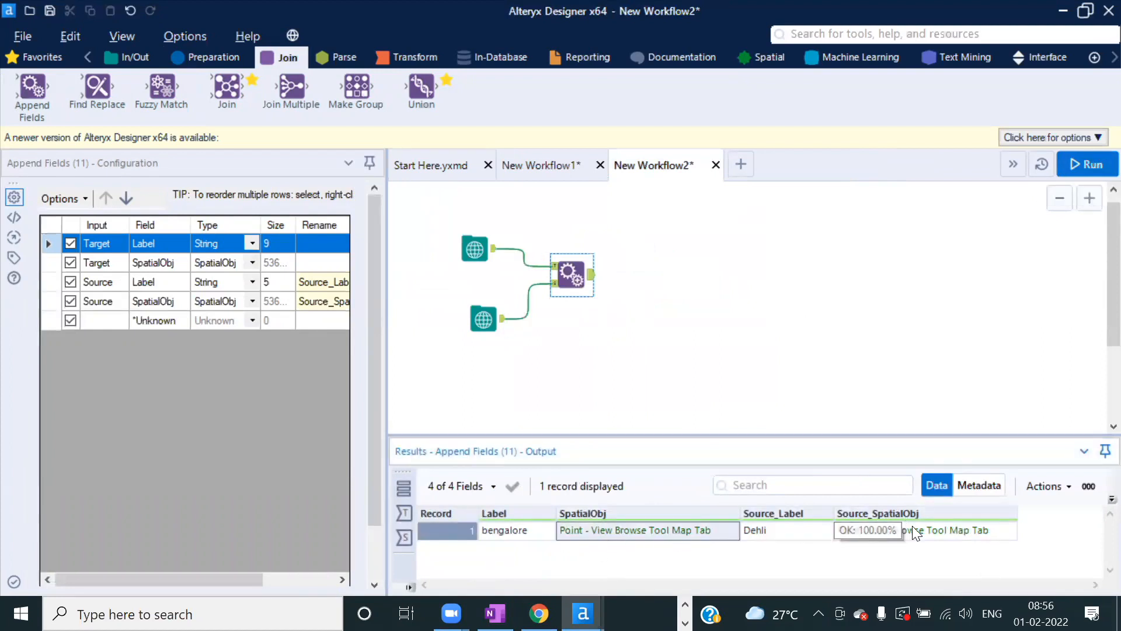
click(930, 531)
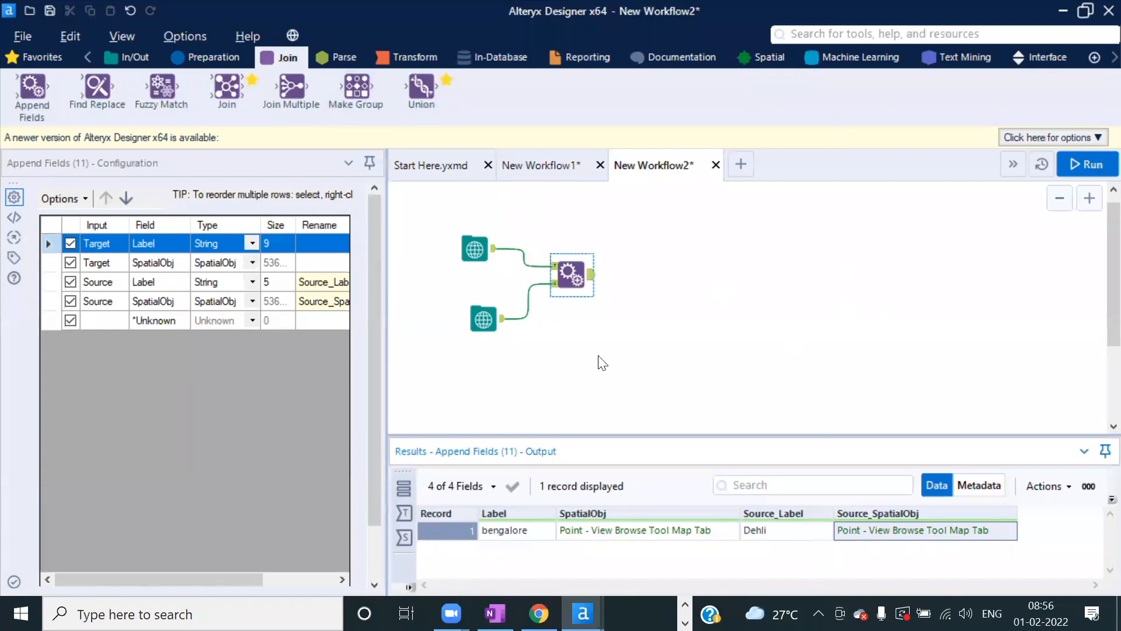
- Connect a Distance tool after Append Fields, keeping SpatialObj as the source point and Source_SpatialObj as the destination
click(765, 56)
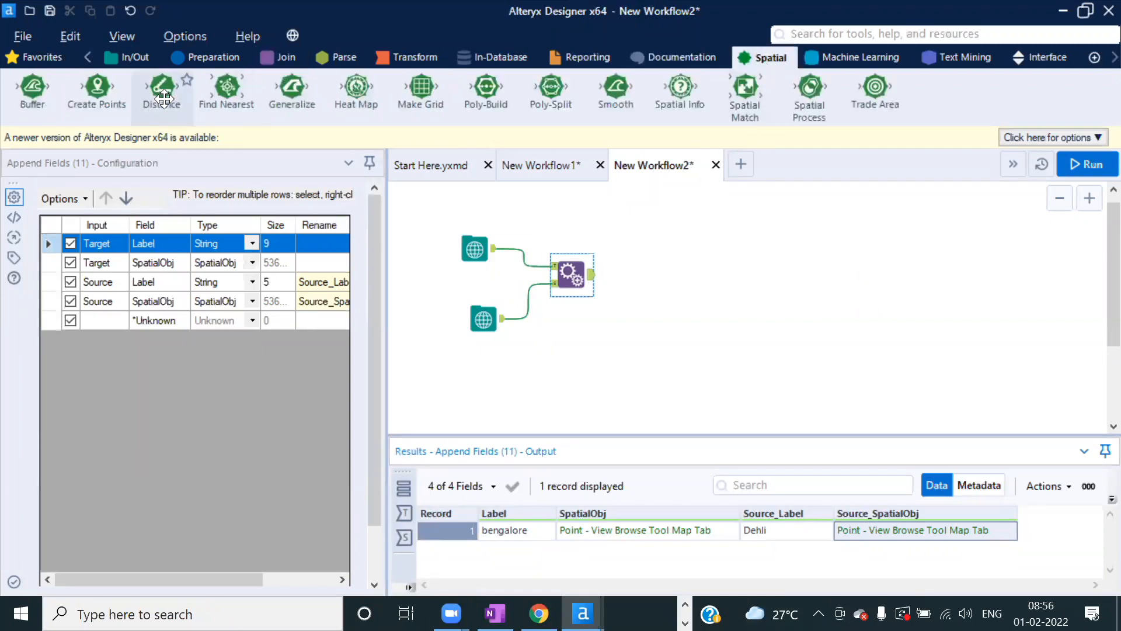
drag(164, 107, 670, 278)
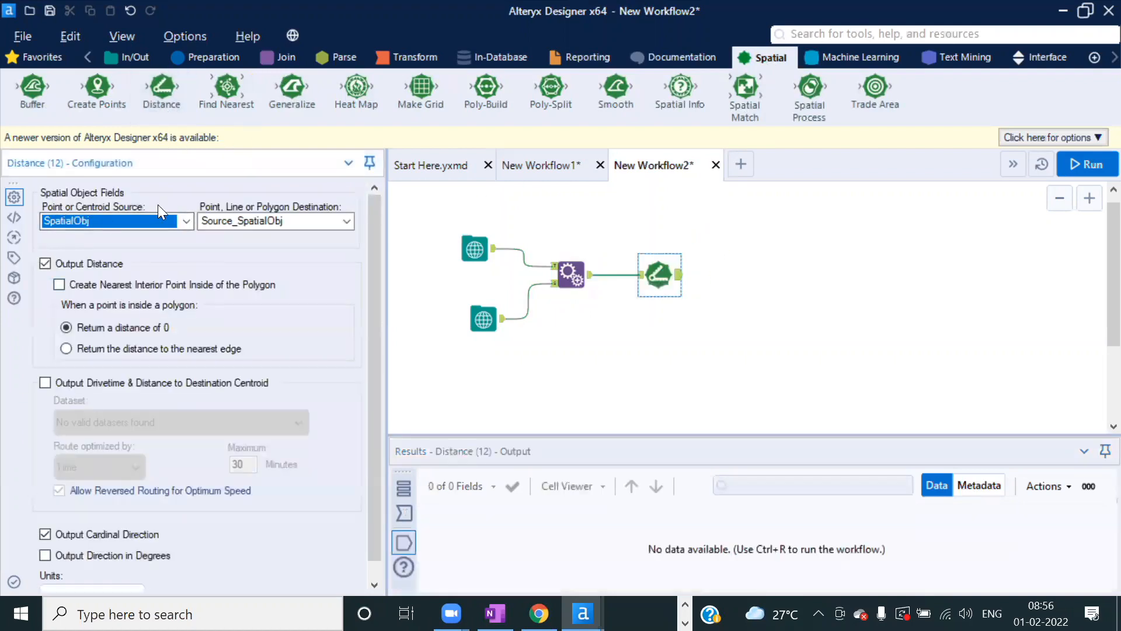
click(185, 221)
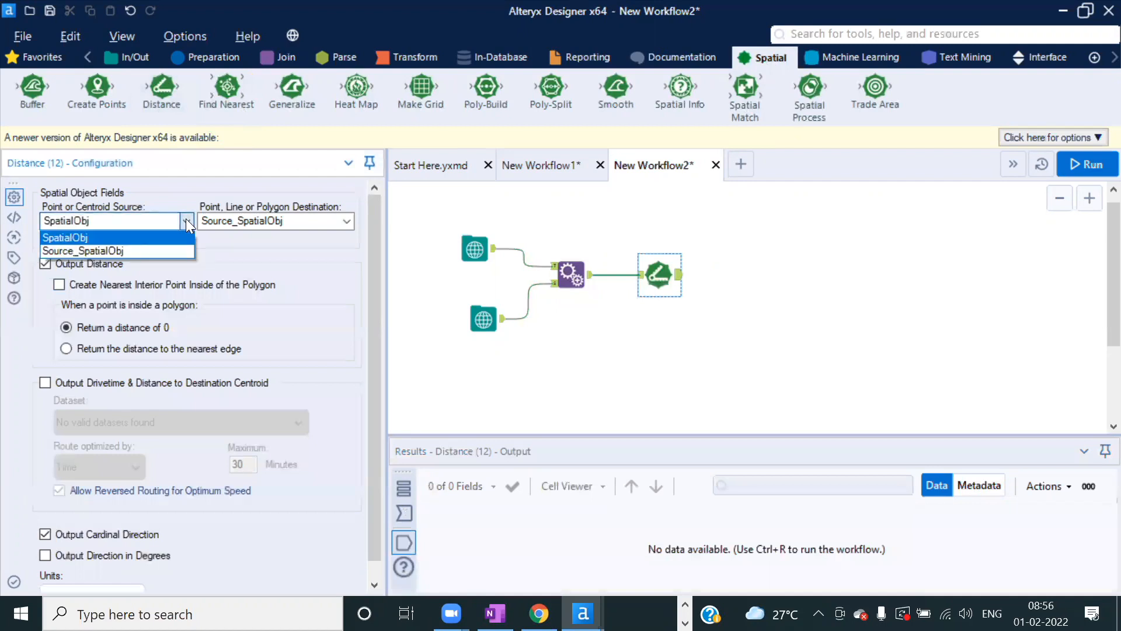
click(186, 220)
click(347, 219)
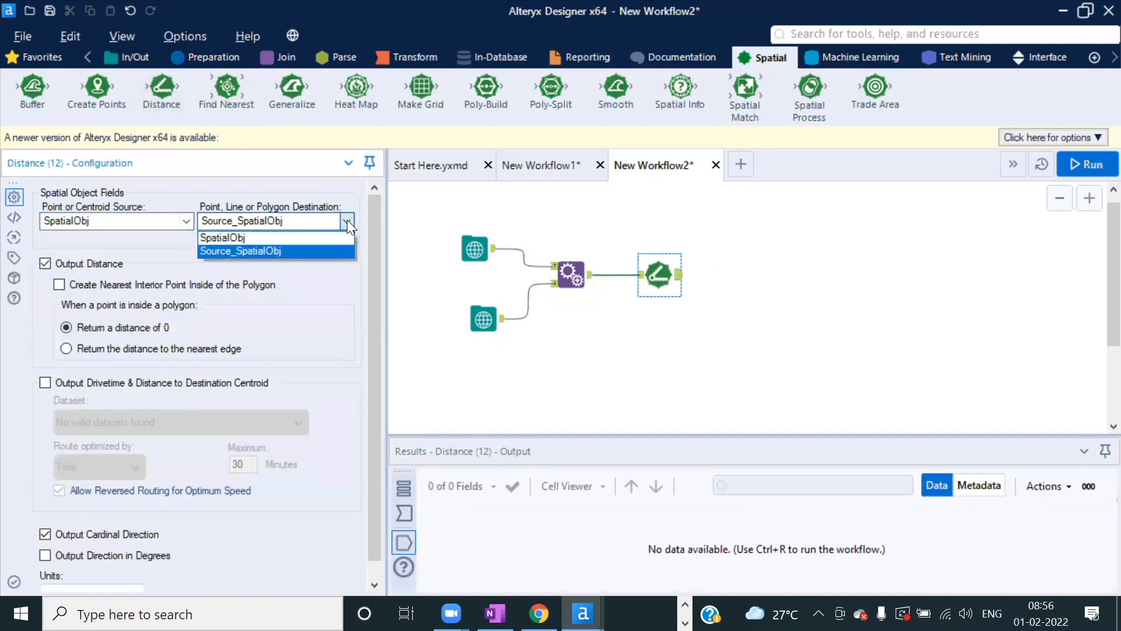
click(347, 219)
- Enable direction output in degrees and set the units to Kilometers in the Distance tool, and run the workflow
drag(386, 241, 405, 240)
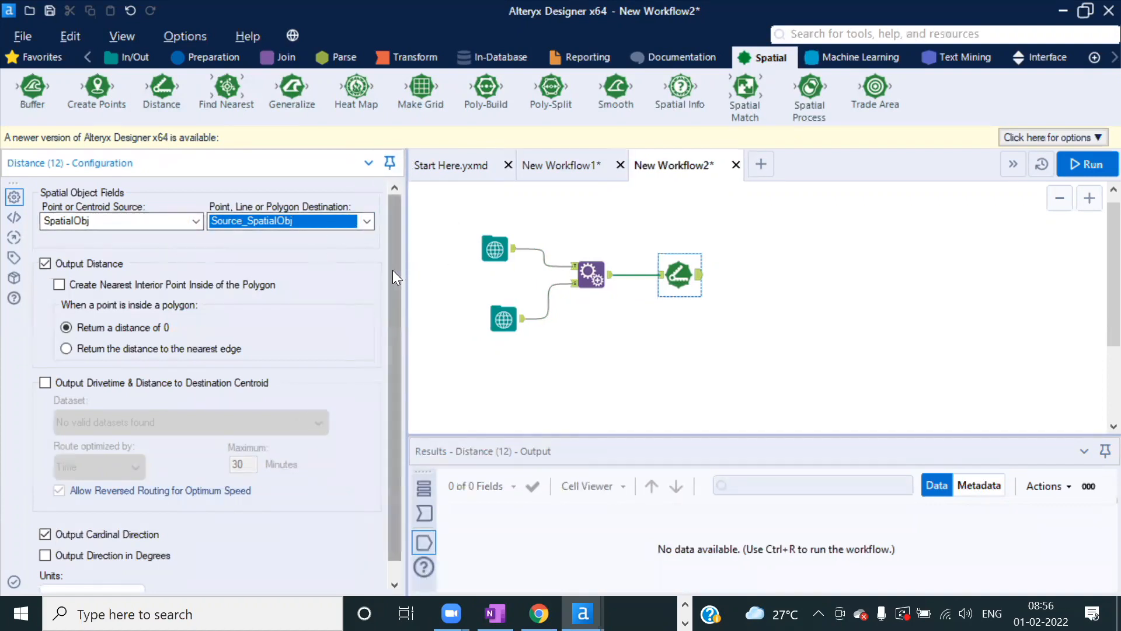
drag(393, 270, 390, 384)
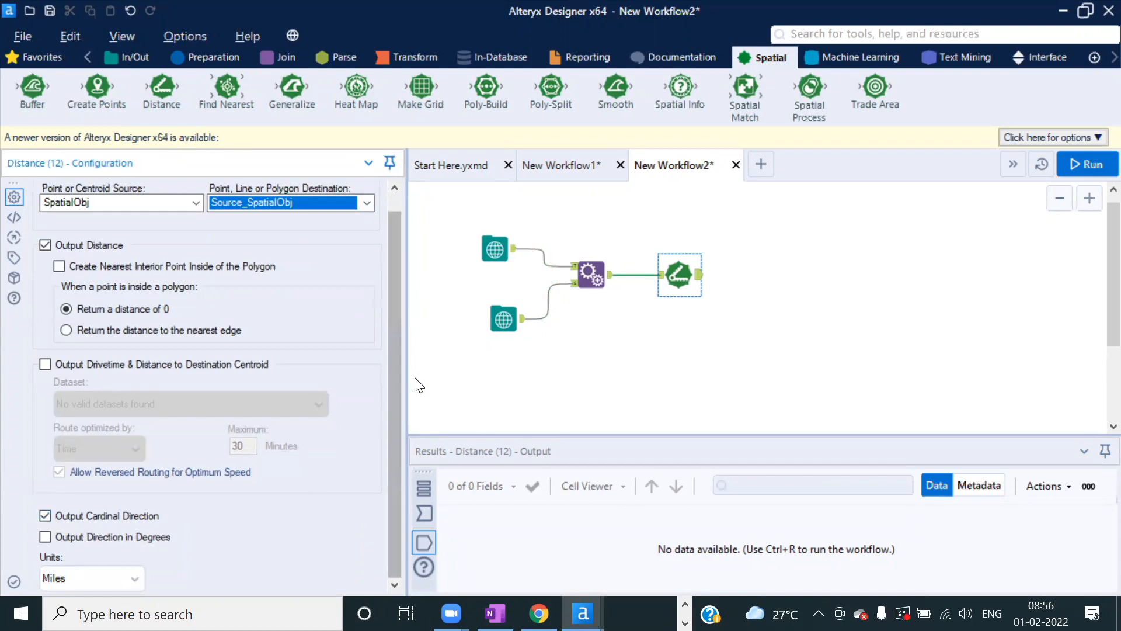
drag(406, 372, 505, 370)
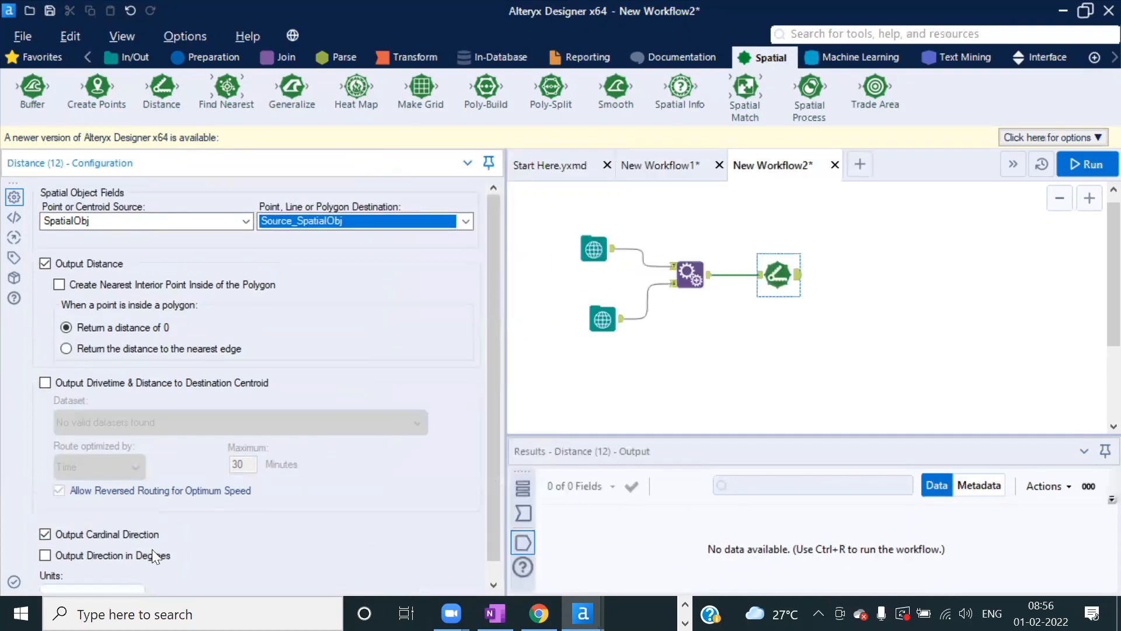
click(53, 557)
scroll(496, 568, down, 1)
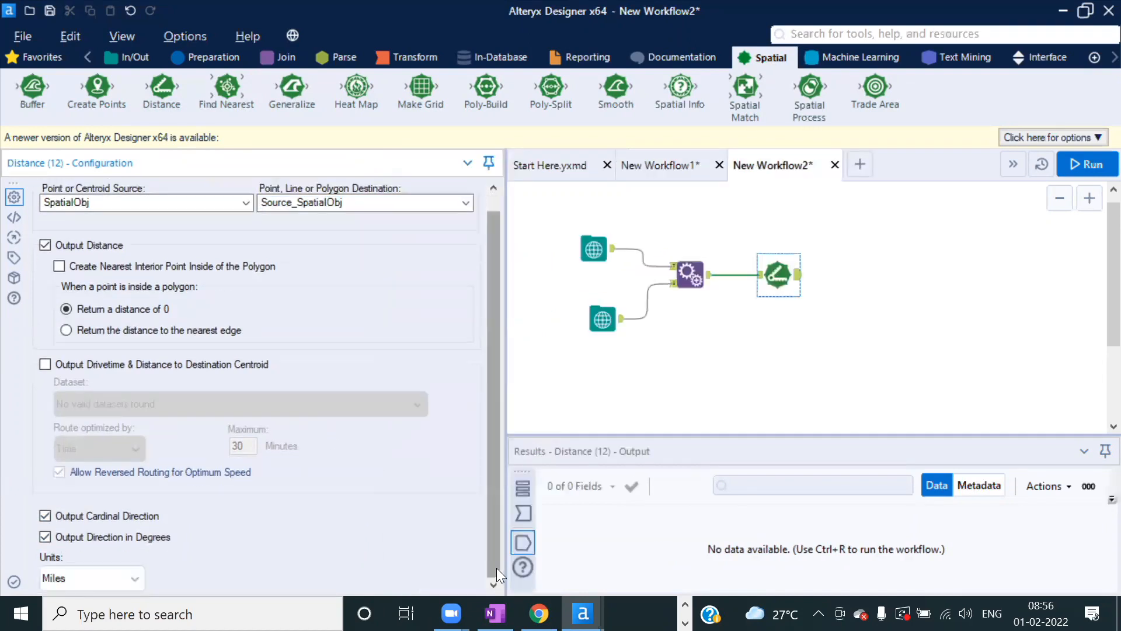
click(134, 578)
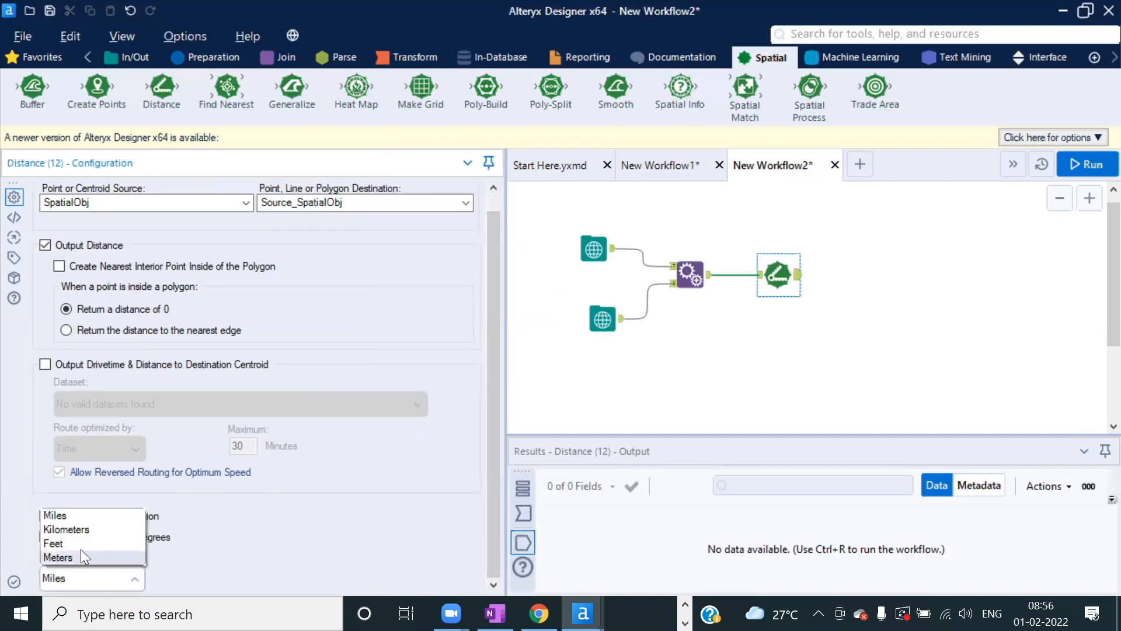
click(66, 529)
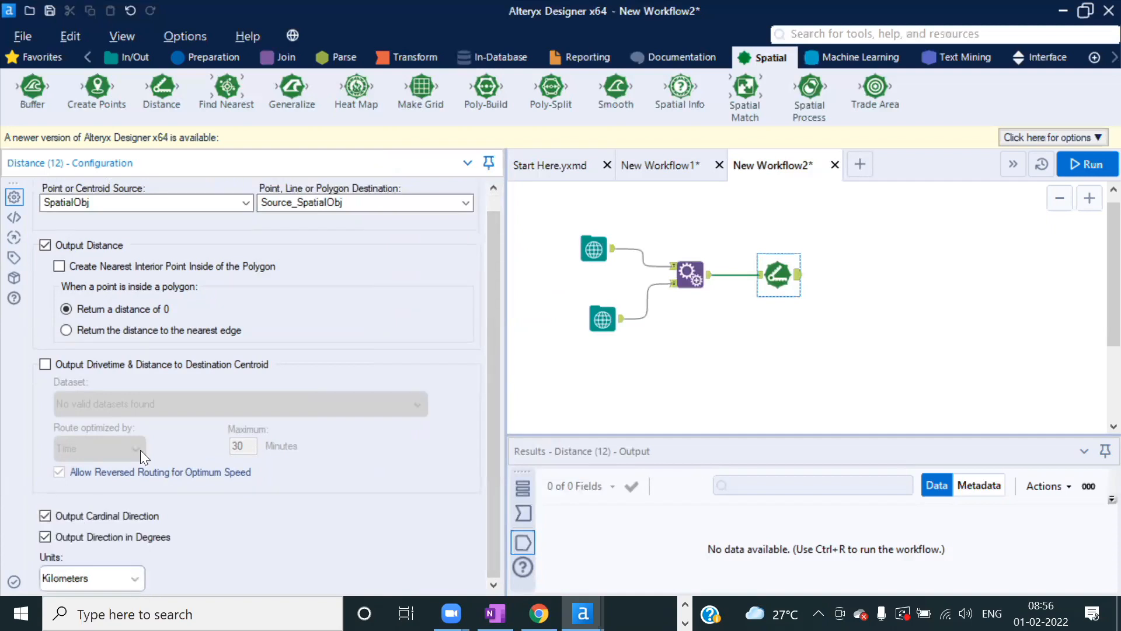
click(1093, 164)
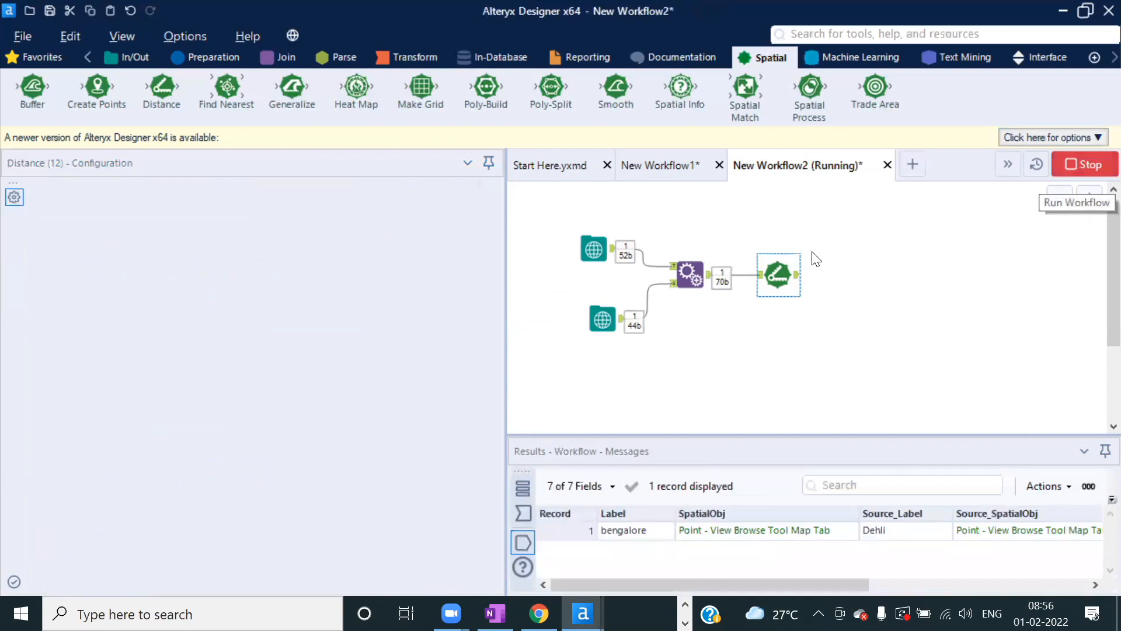
- Widen the results area and inspect the spatial points, distance, direction and direction degrees in the Distance tool's output
click(750, 370)
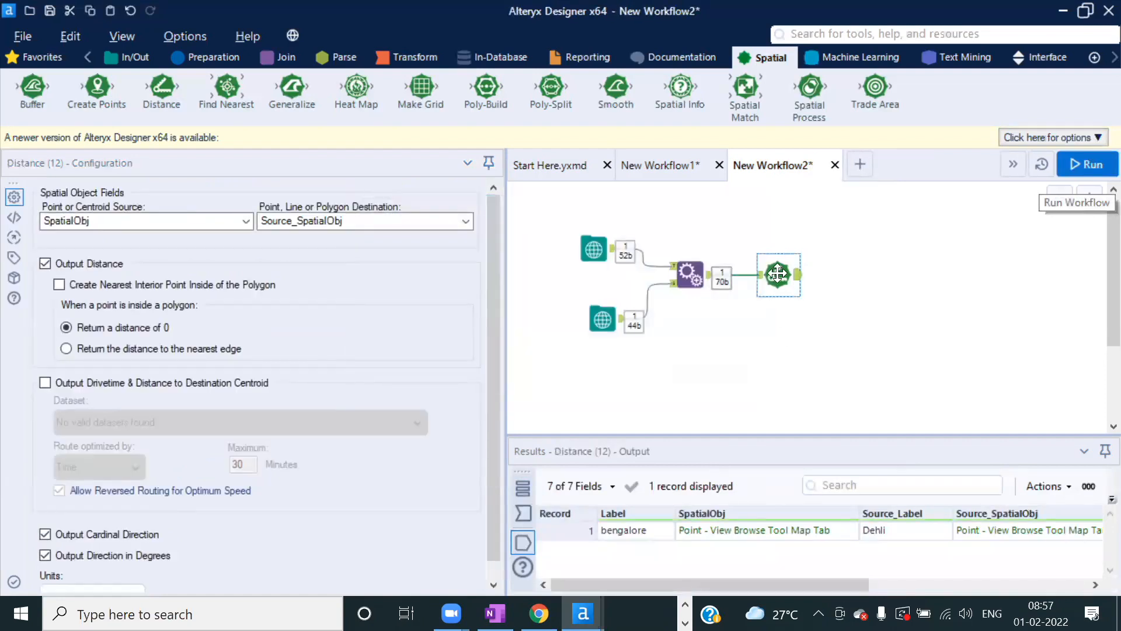
drag(504, 262, 374, 261)
click(580, 537)
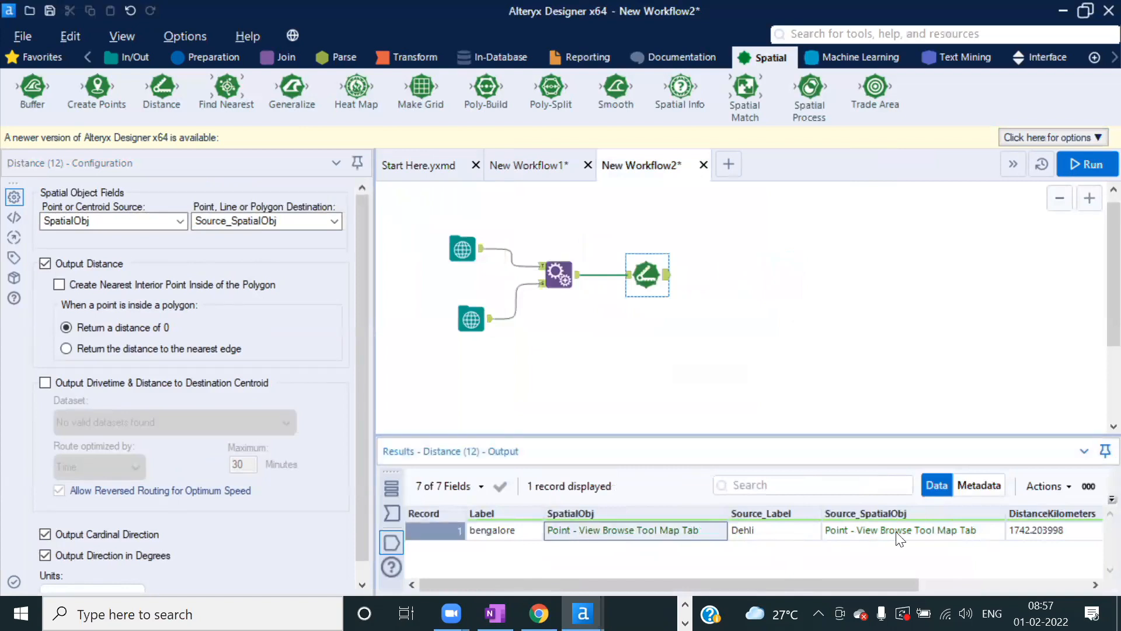
click(899, 533)
drag(871, 588, 1041, 584)
click(922, 529)
click(981, 531)
click(1052, 534)
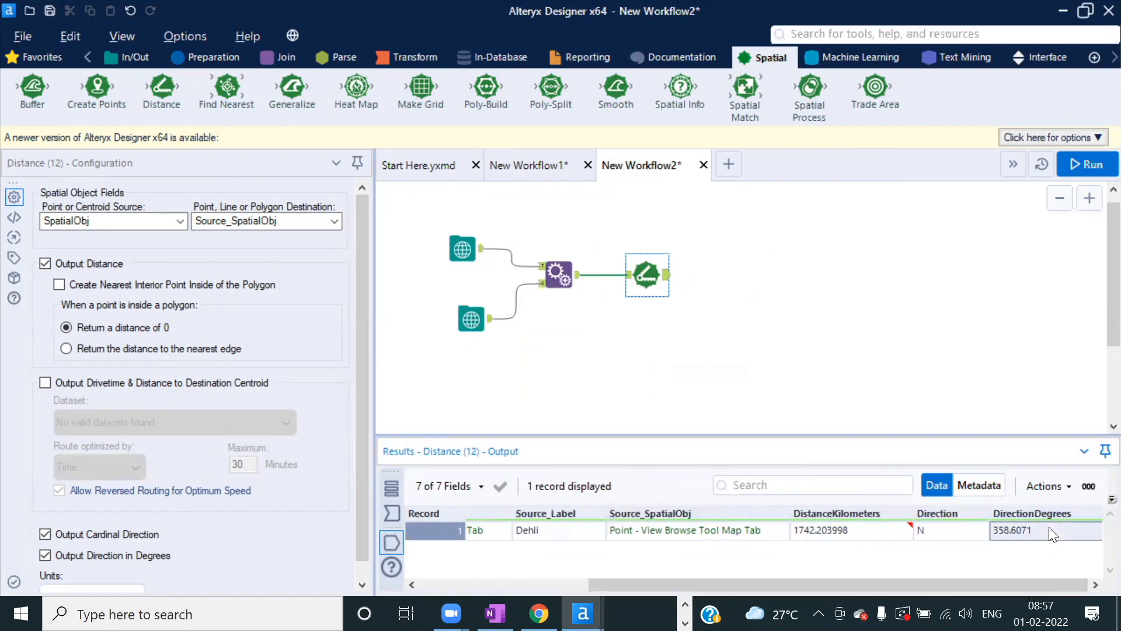
- Turn off Output Cardinal Direction in the Distance tool, rerun the workflow and view the tool's output
click(45, 534)
click(1086, 164)
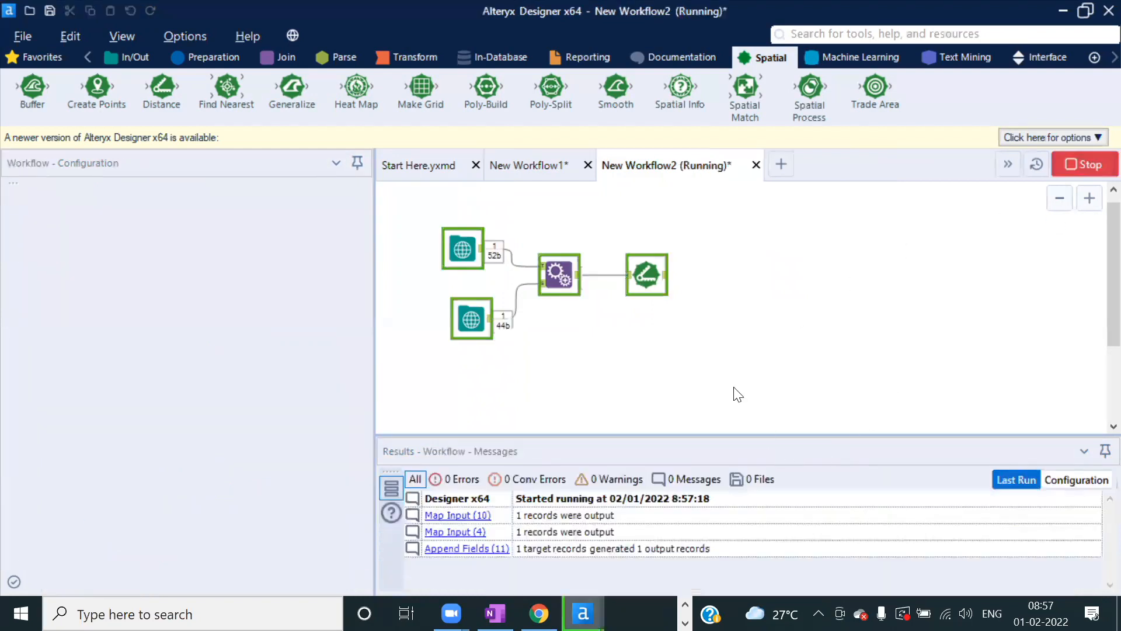
click(711, 373)
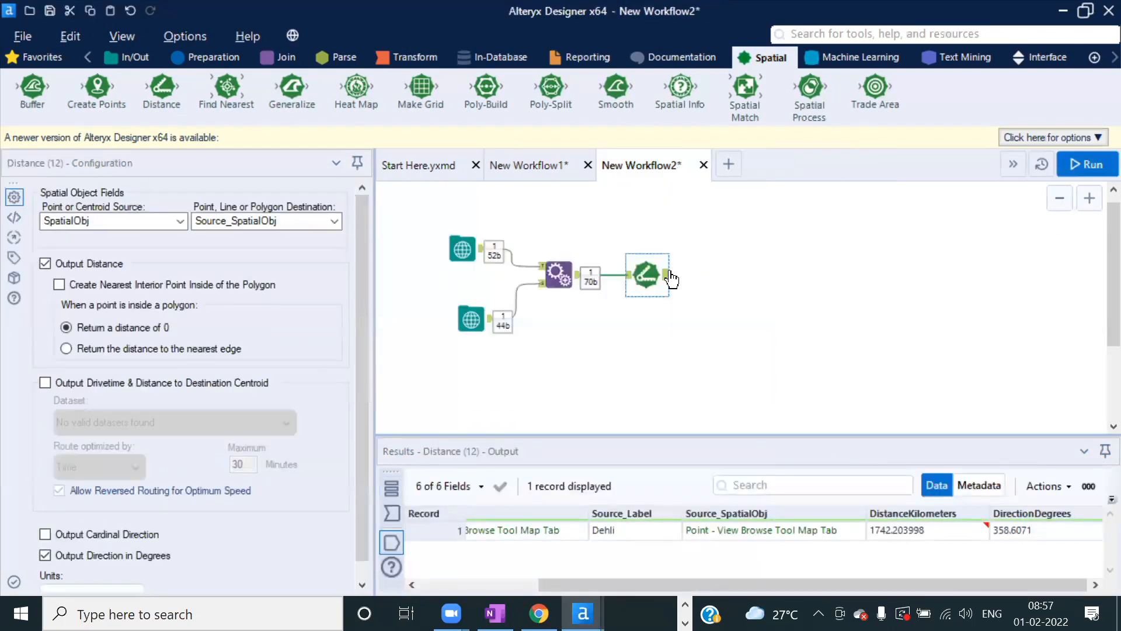
click(980, 586)
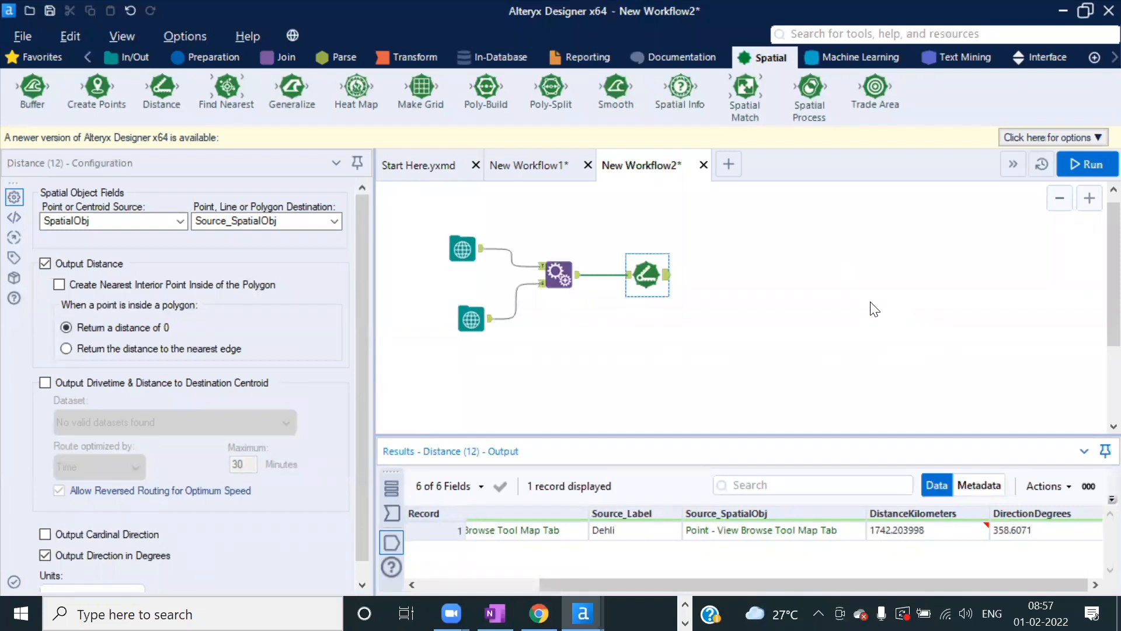
drag(806, 365, 416, 233)
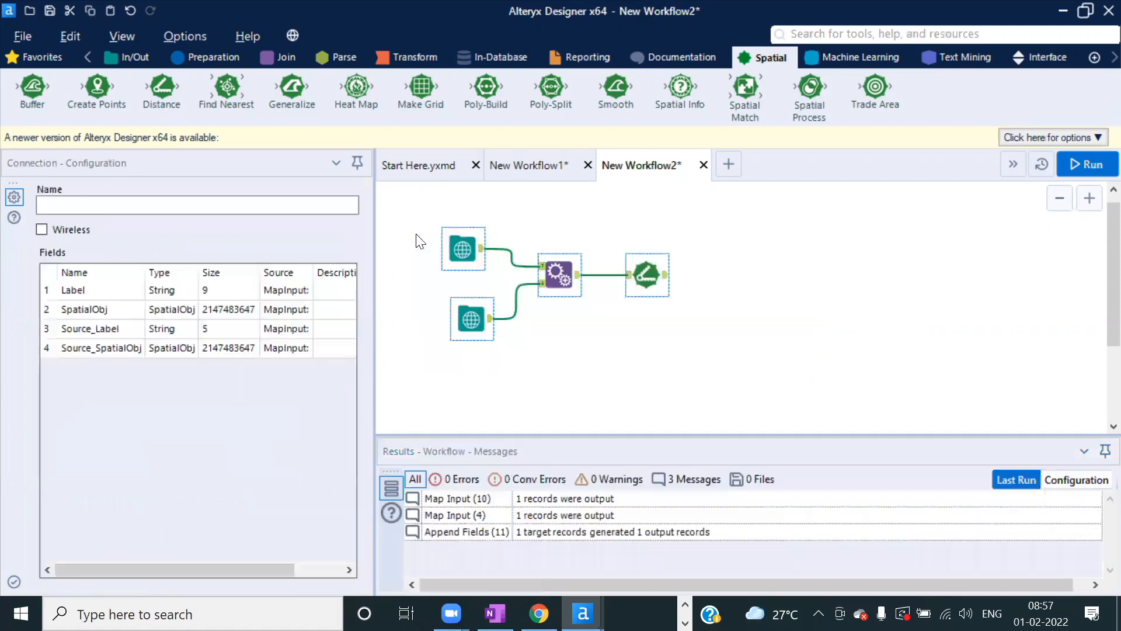
key(Delete)
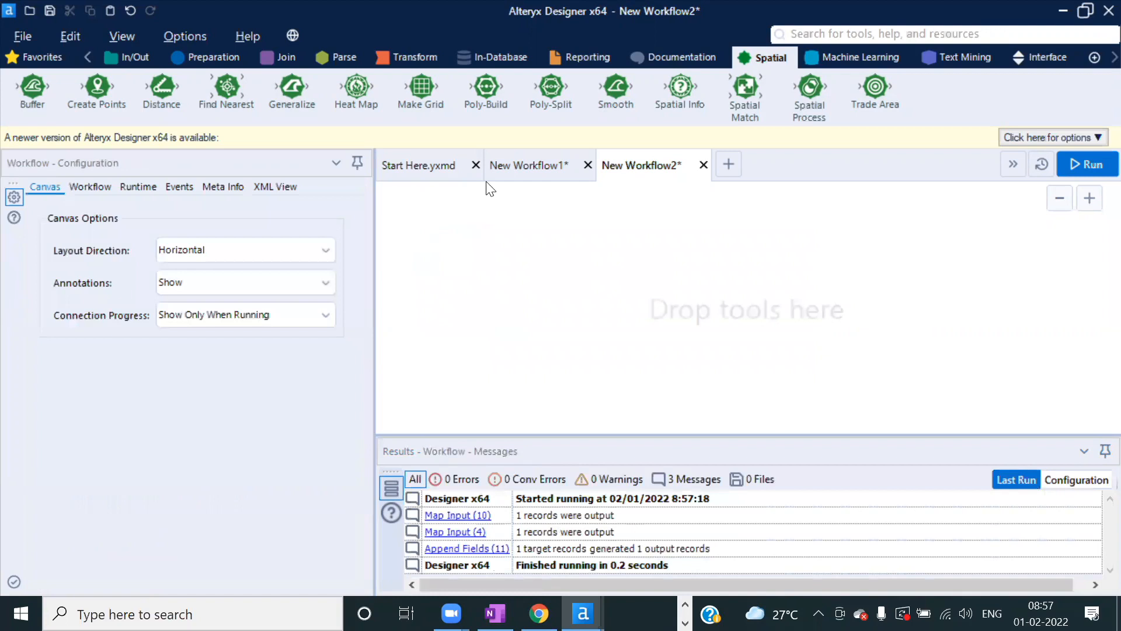
click(526, 166)
click(635, 287)
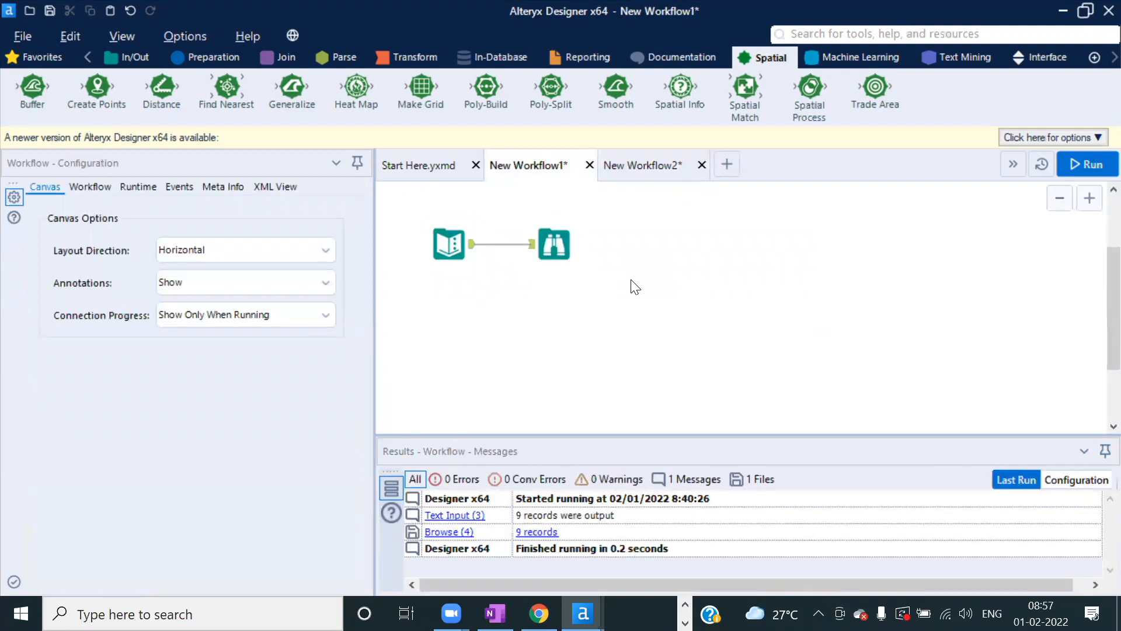
click(636, 167)
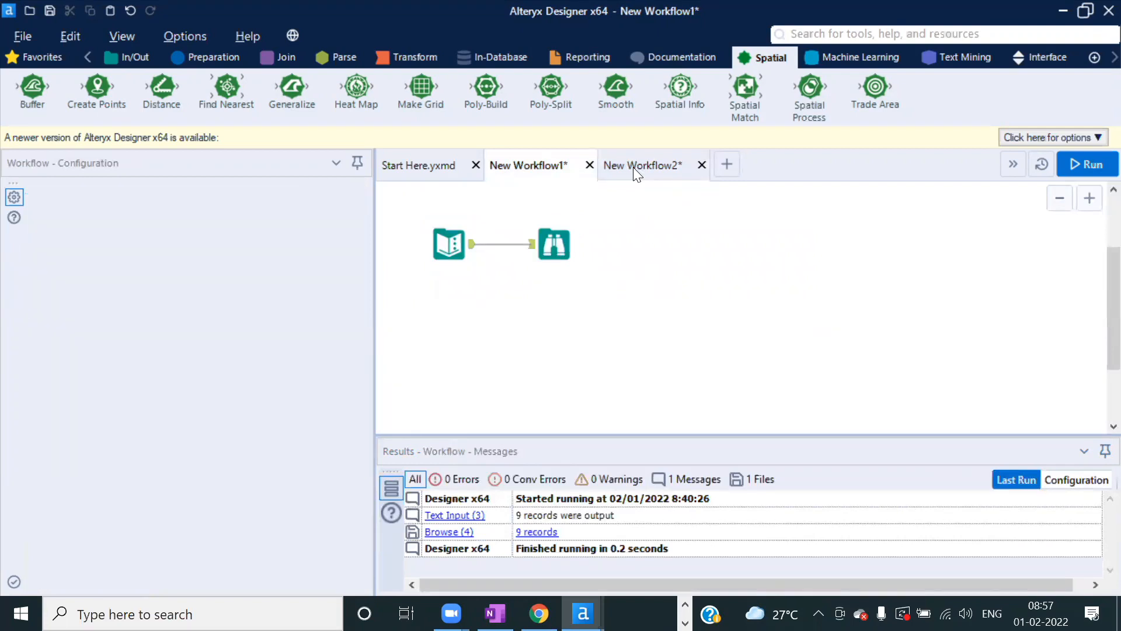
click(880, 274)
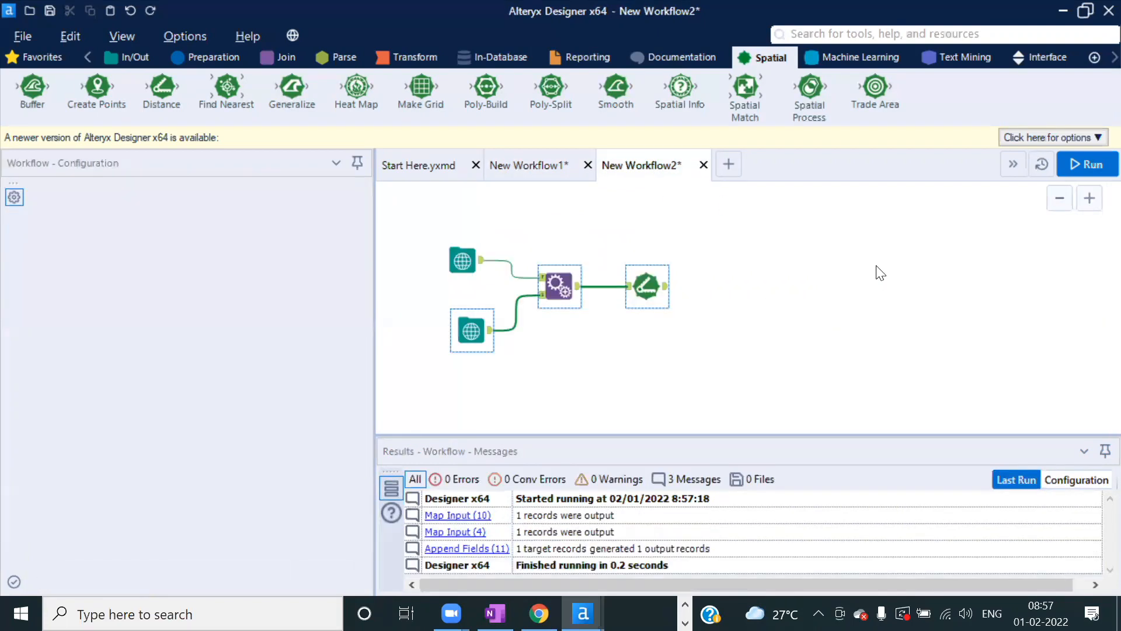
- Review the point placed on the map in the Bengaluru Map Input tool's configuration
click(462, 261)
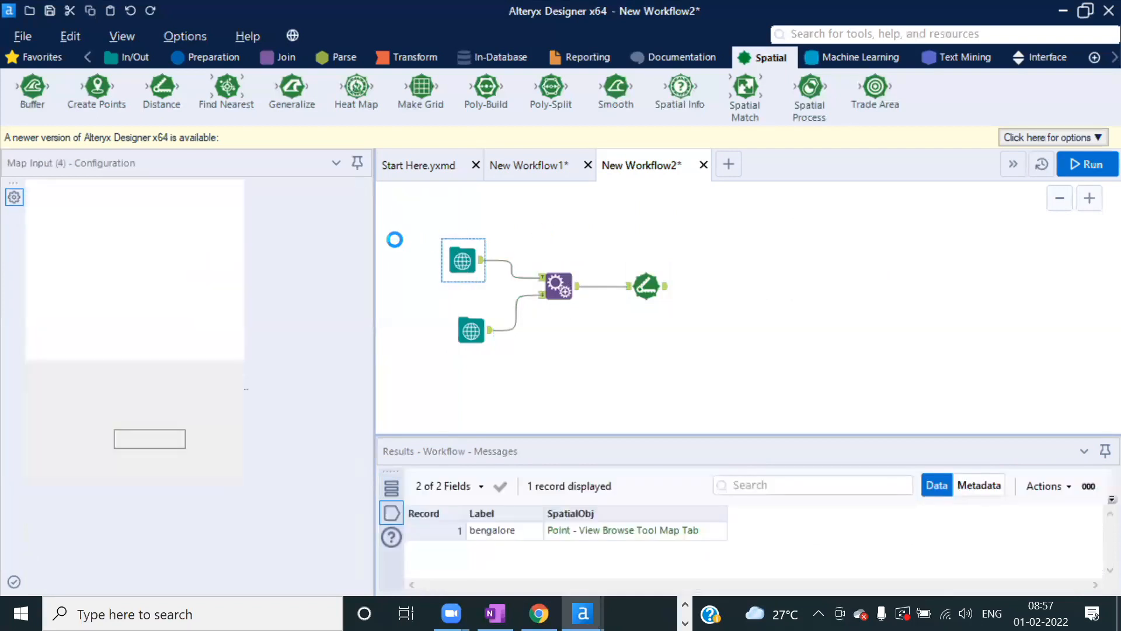
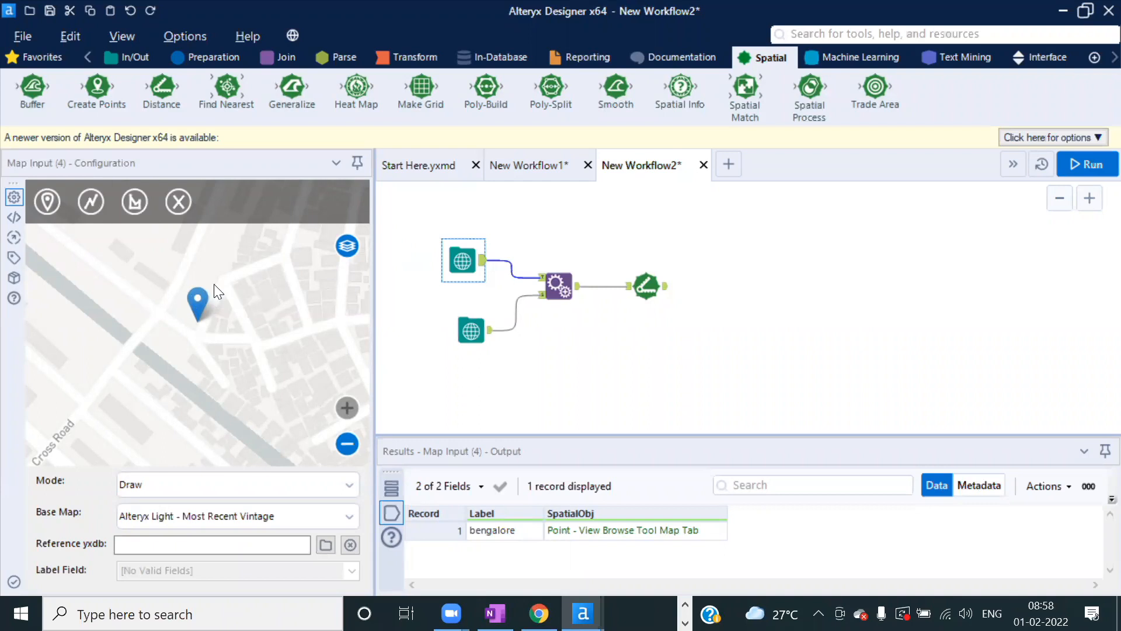
mouse_move(182, 303)
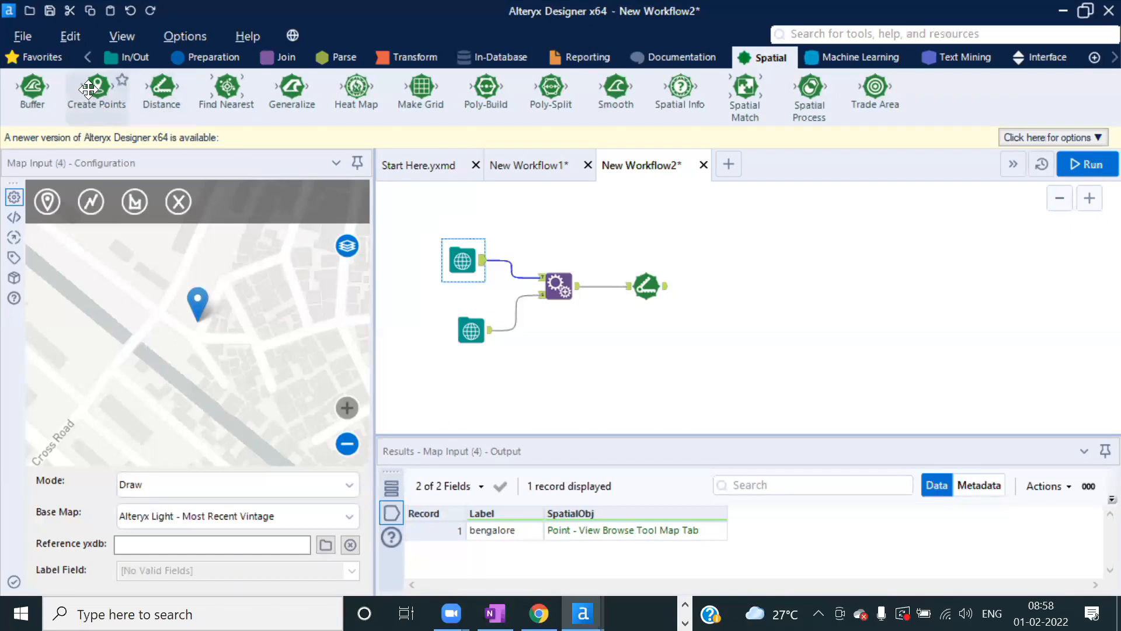
drag(92, 88, 629, 377)
drag(556, 386, 577, 359)
key(Delete)
click(629, 372)
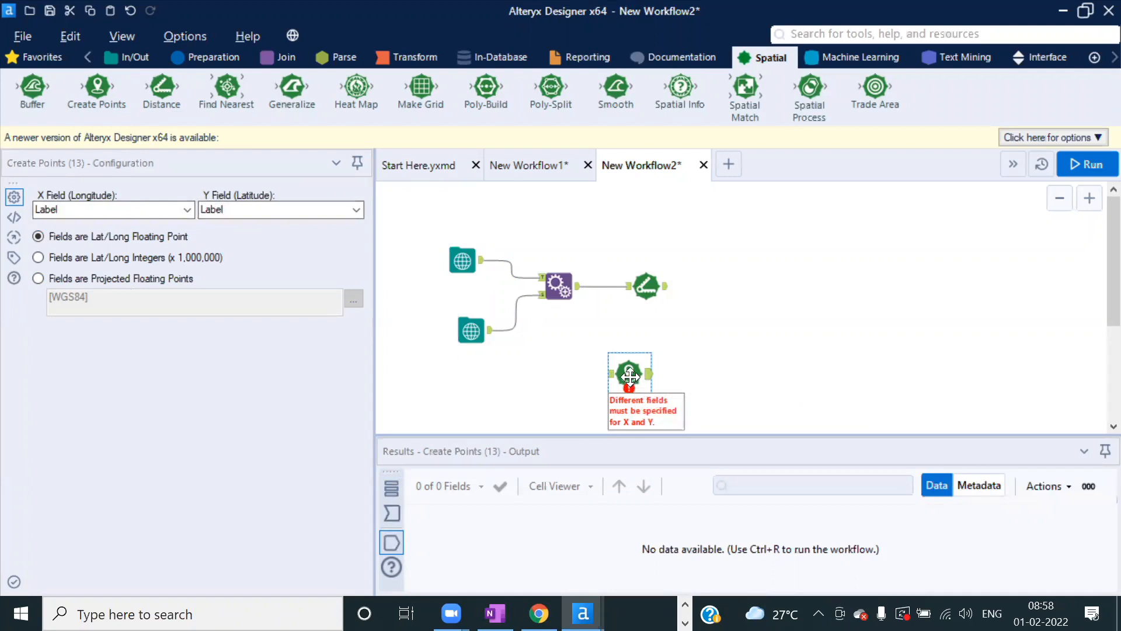
key(Delete)
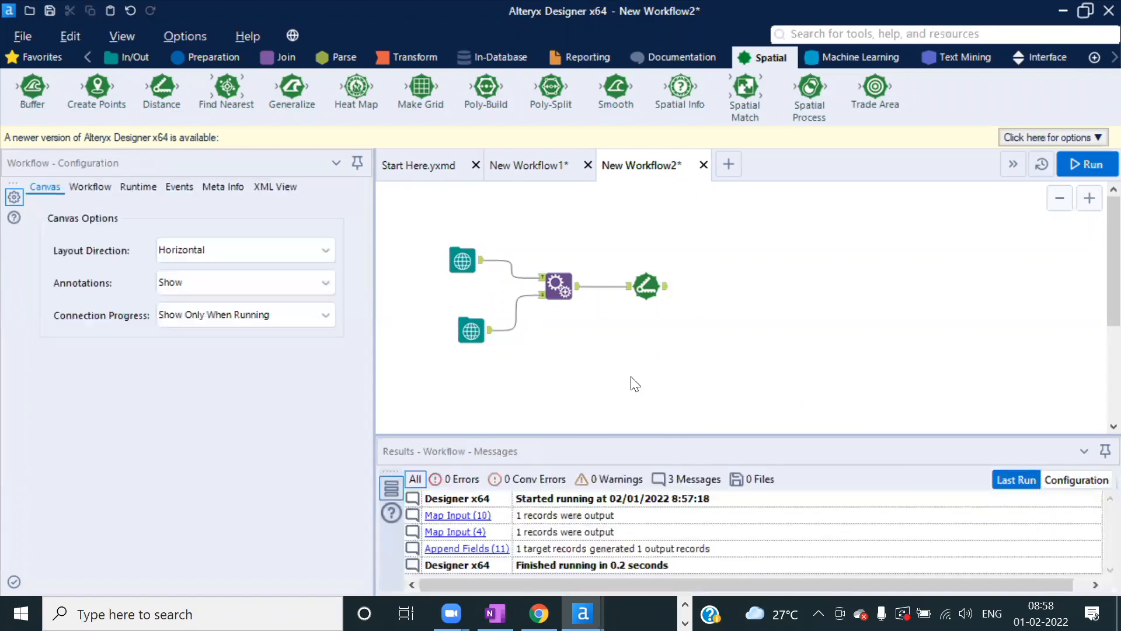
- Close New Workflow2 and New Workflow1 without saving their changes
click(704, 164)
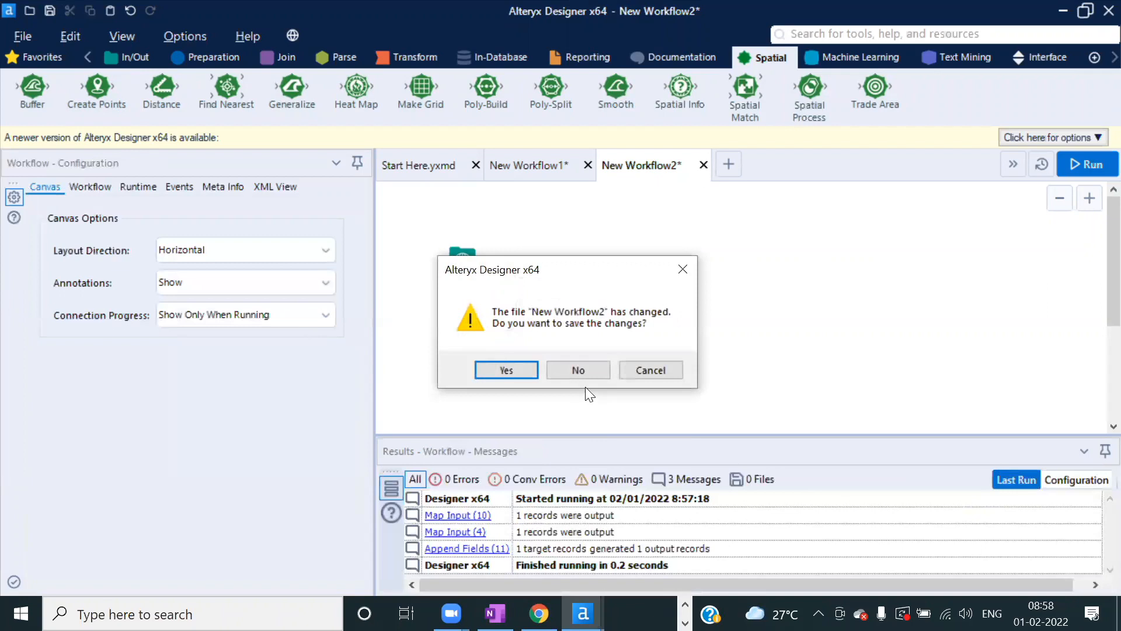
click(579, 373)
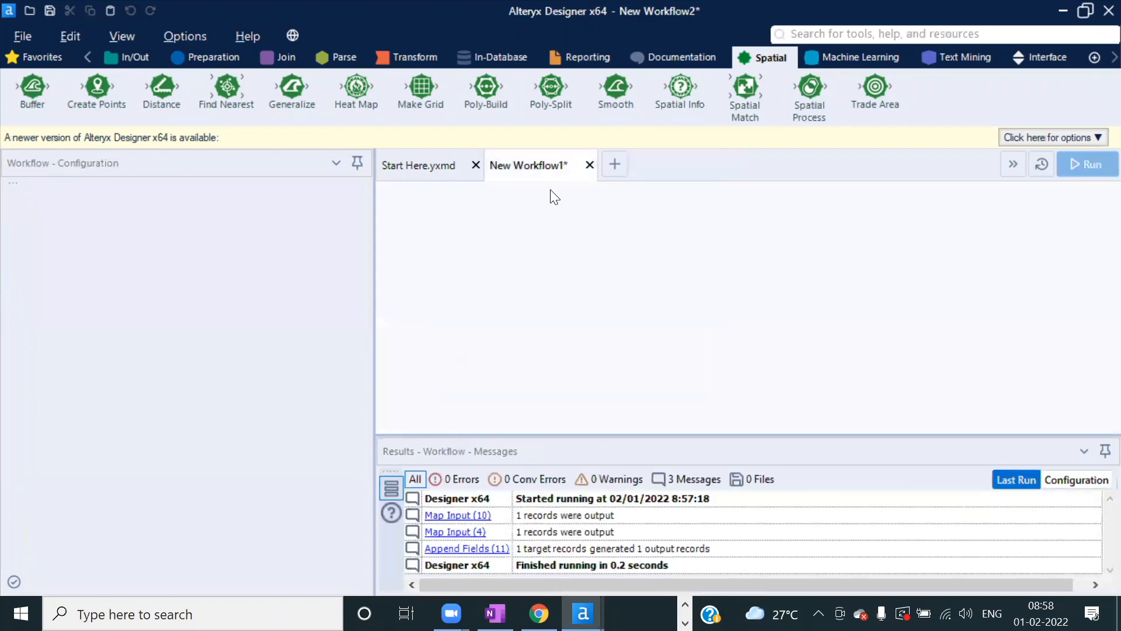
click(590, 165)
click(578, 369)
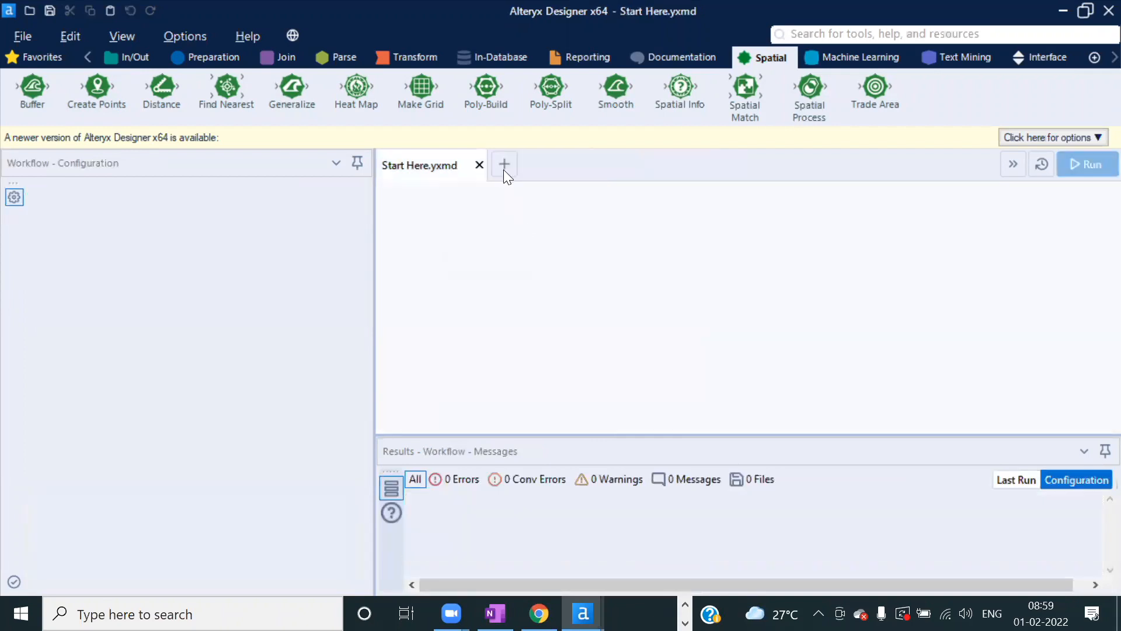
- Create a new blank workflow and close Start Here.yxmd
click(505, 165)
click(475, 164)
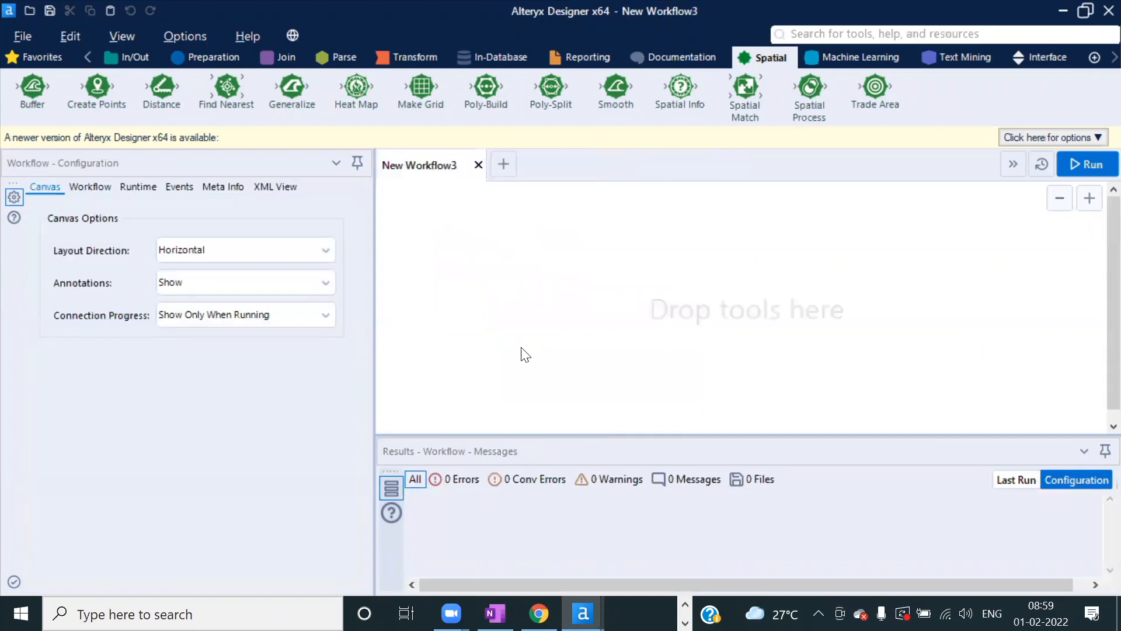
click(685, 604)
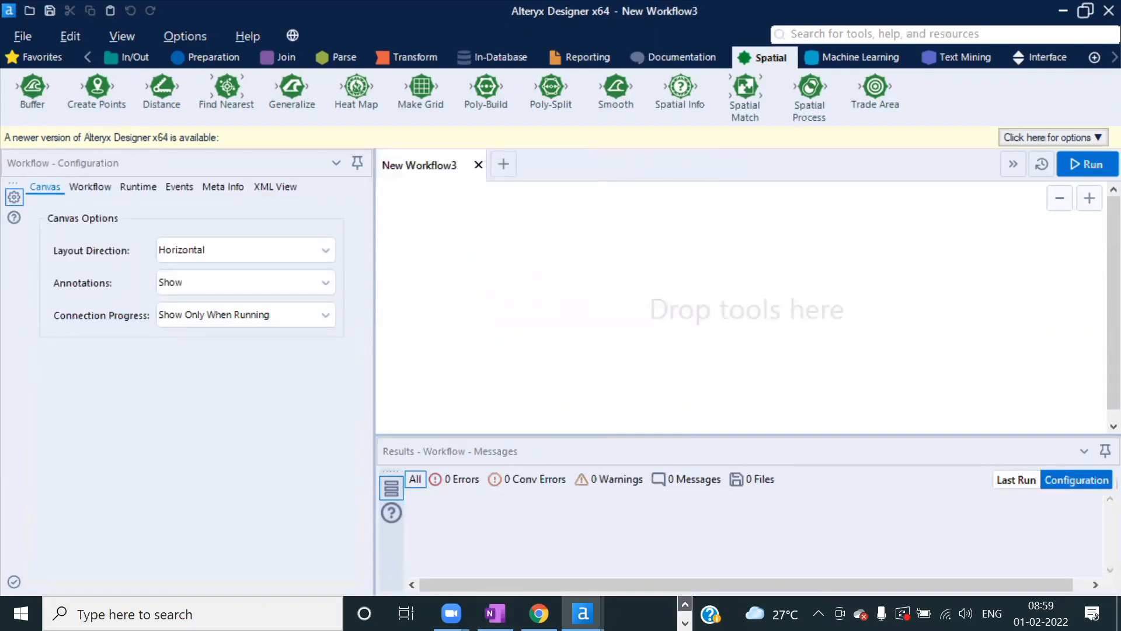
- Open the example workflow for the Input Data tool from the In/Out category and run it
click(125, 58)
drag(96, 93, 486, 111)
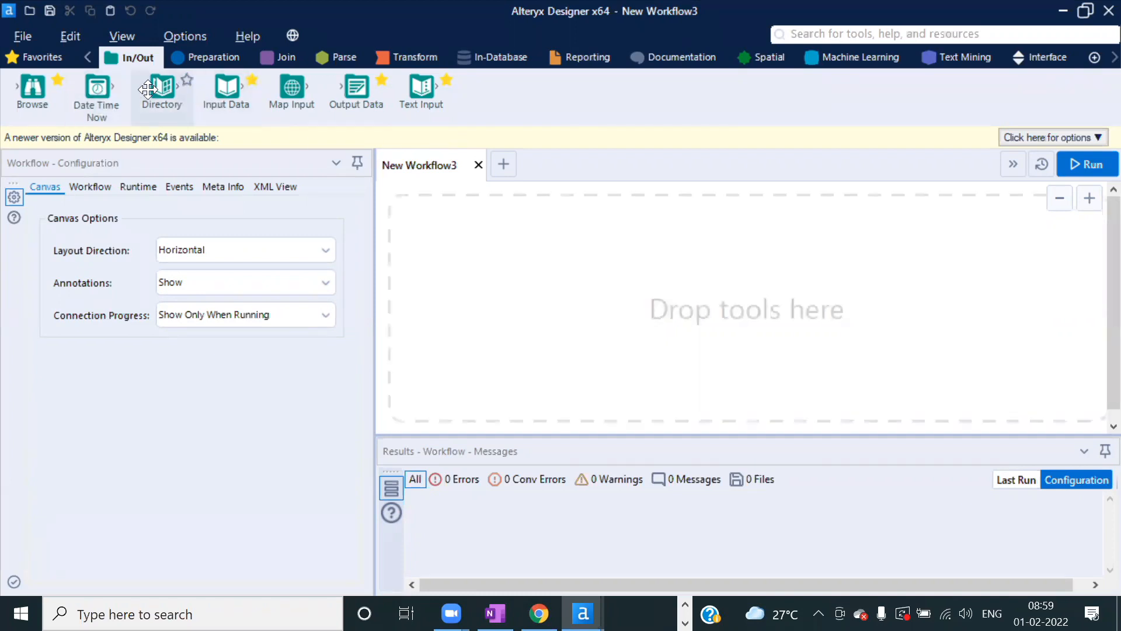
drag(368, 91, 370, 92)
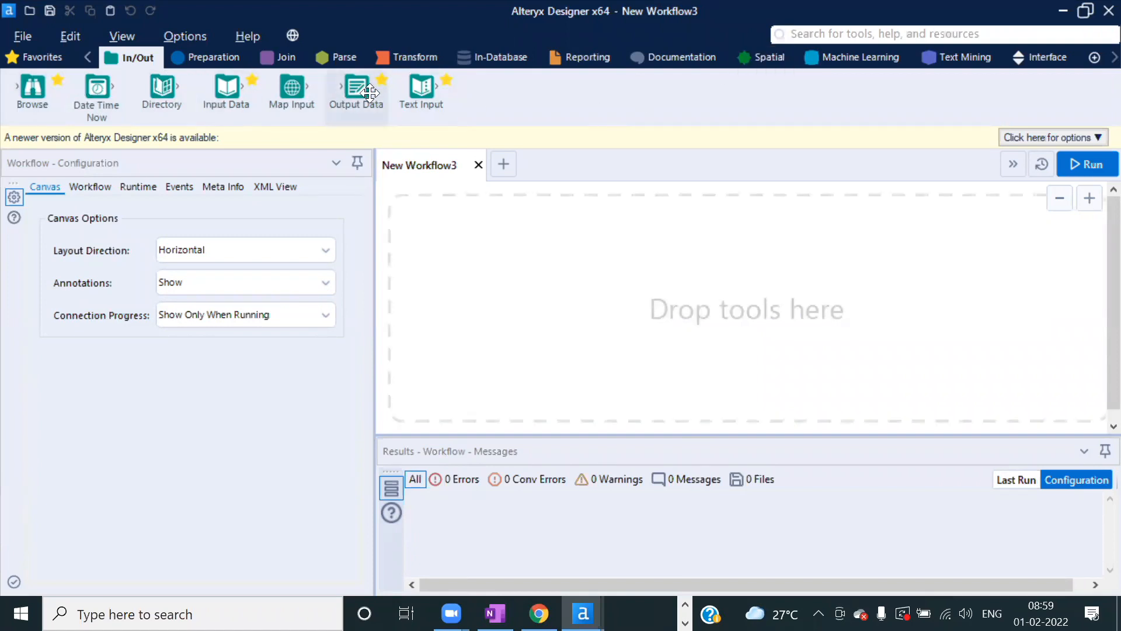
right_click(227, 88)
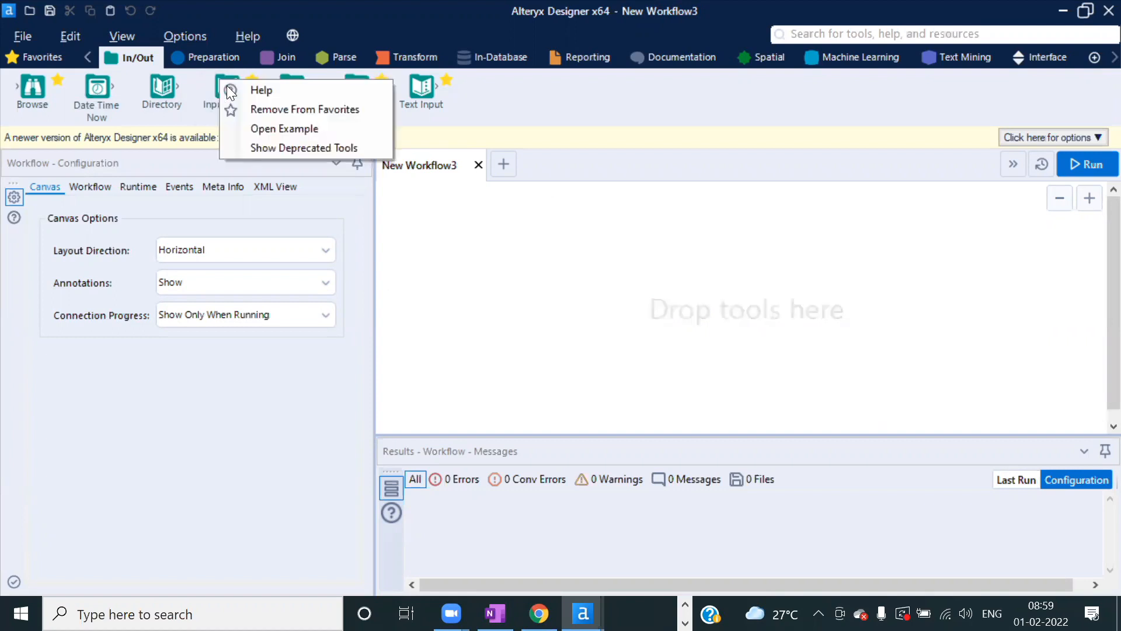
click(278, 128)
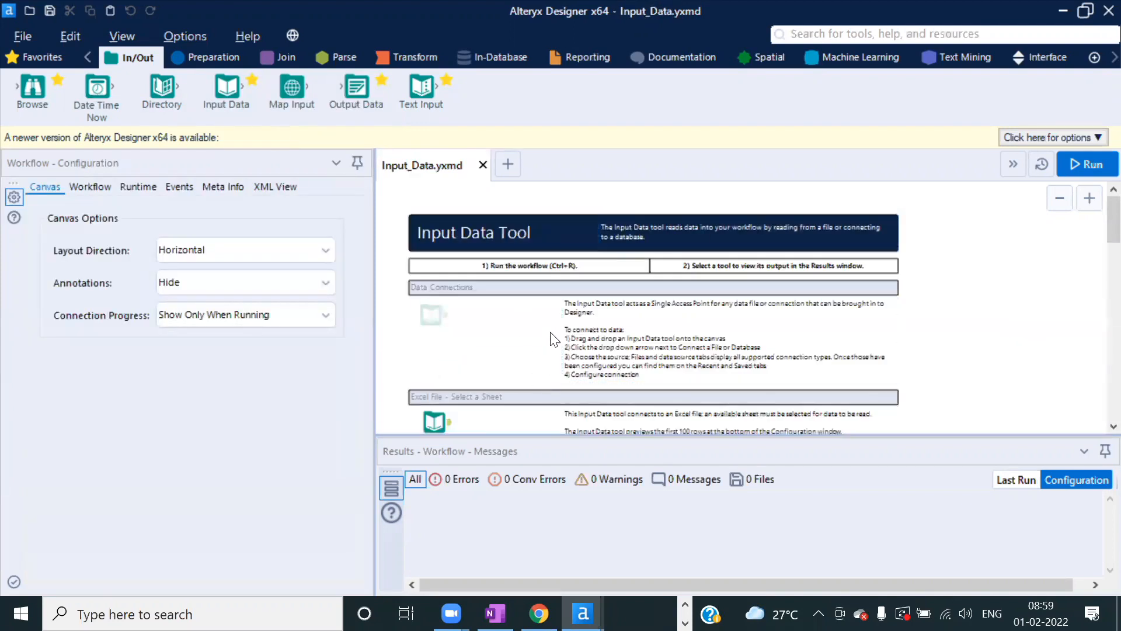
click(1079, 159)
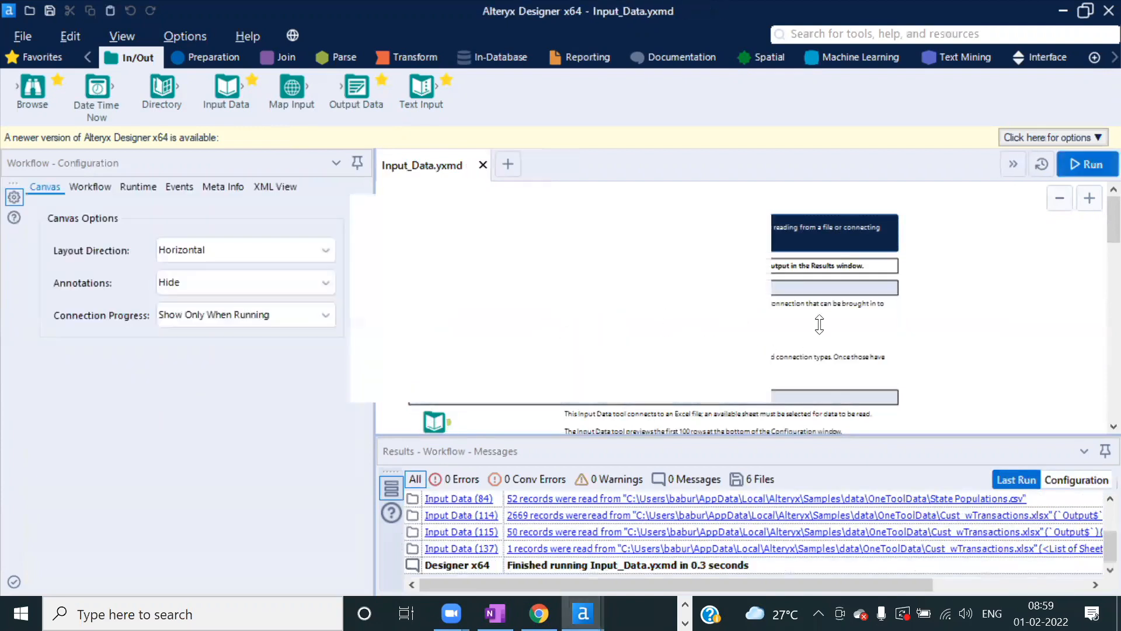
key(Return)
- Examine the configuration and output of the Excel examples for selecting a sheet and starting to read on a specified line number
scroll(560, 367, down, 2)
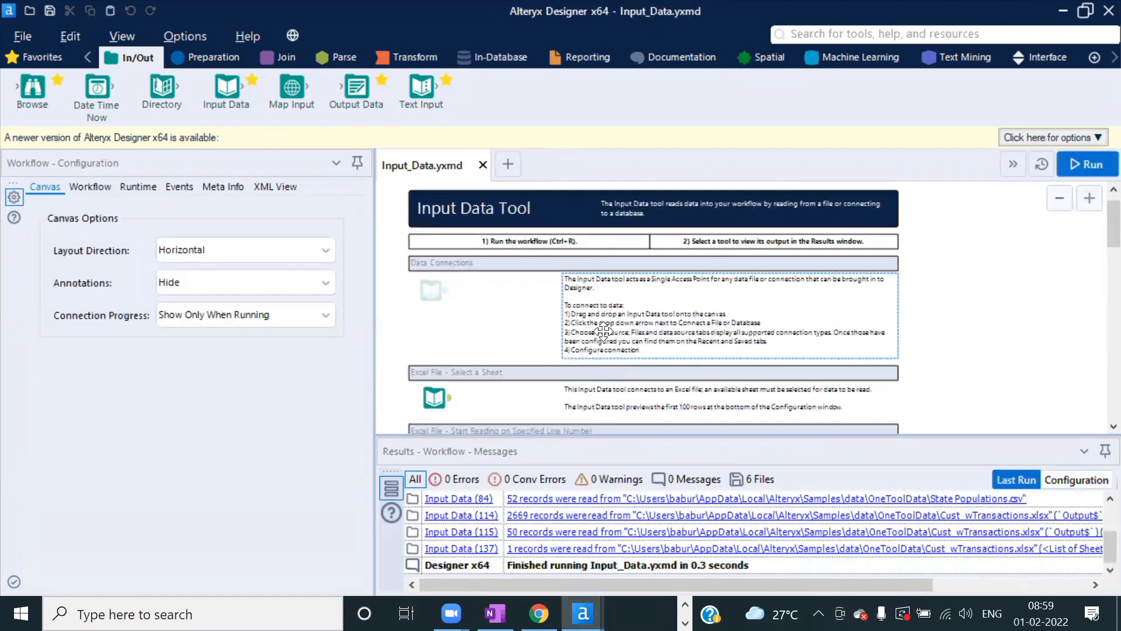
scroll(561, 367, down, 2)
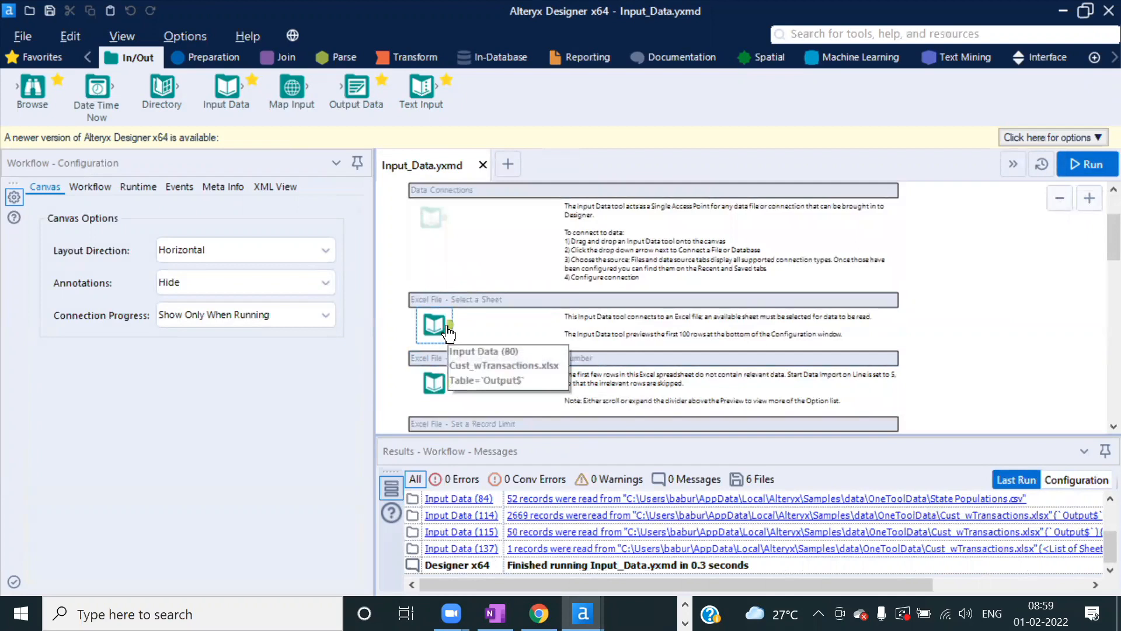
click(434, 321)
scroll(564, 344, down, 1)
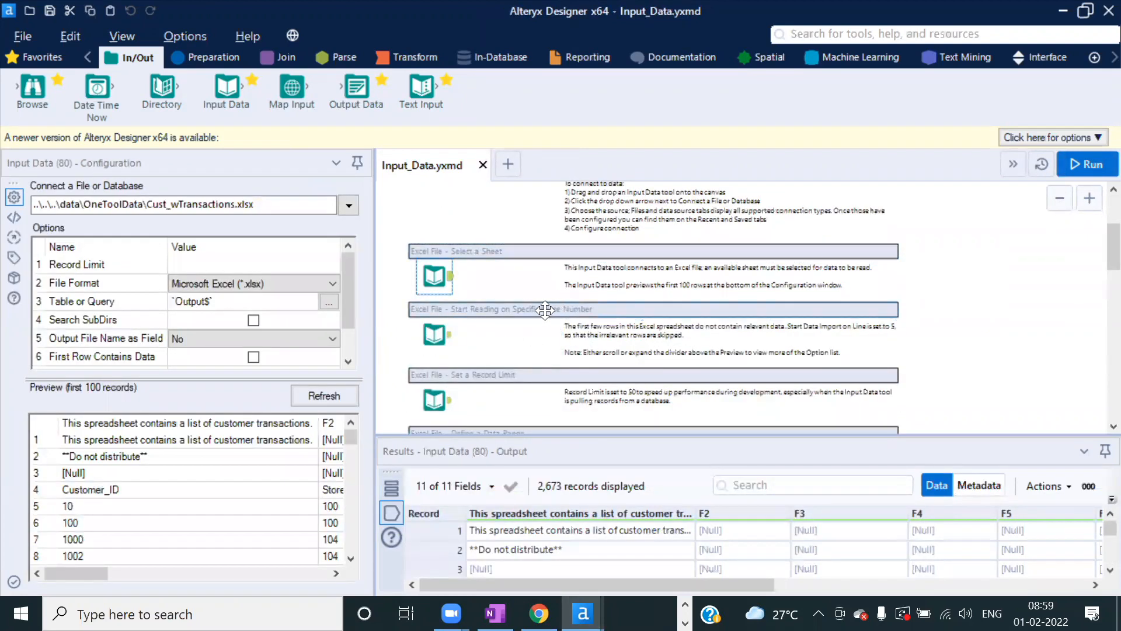
click(454, 340)
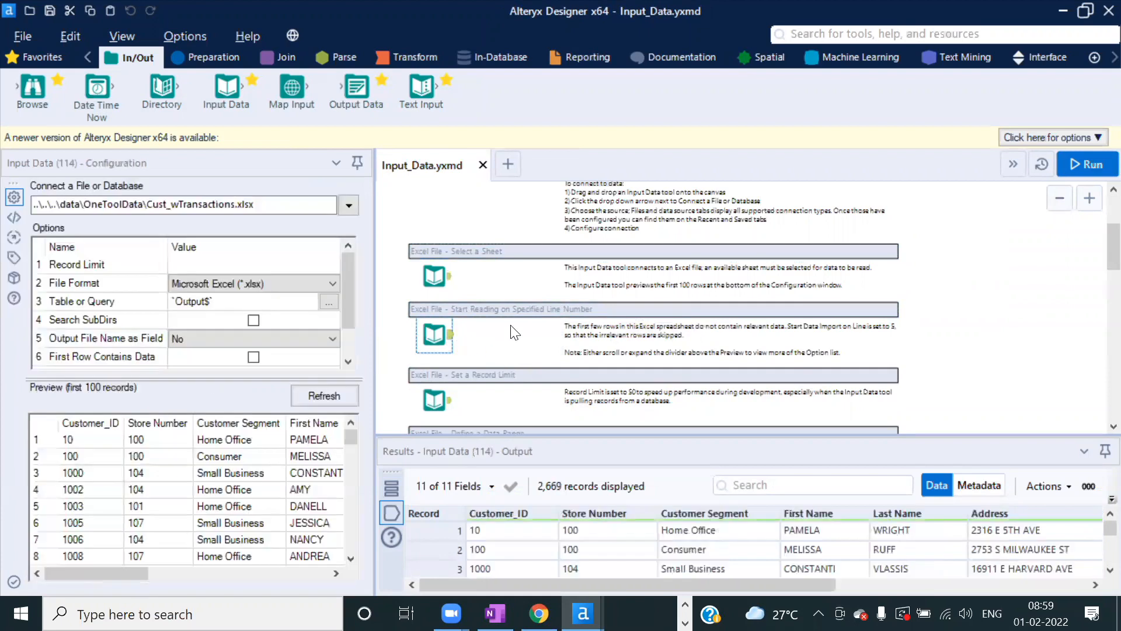
- Check the Start Data Import on Line option of the "Start Reading on Specified Line Number" example
scroll(438, 321, up, 2)
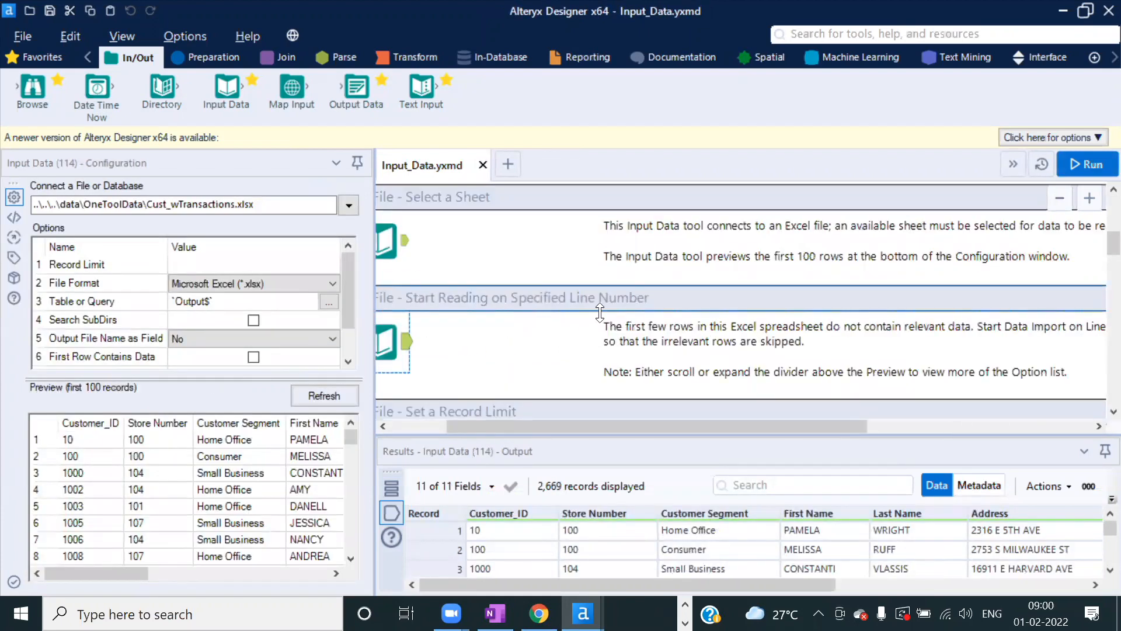
drag(555, 427, 477, 428)
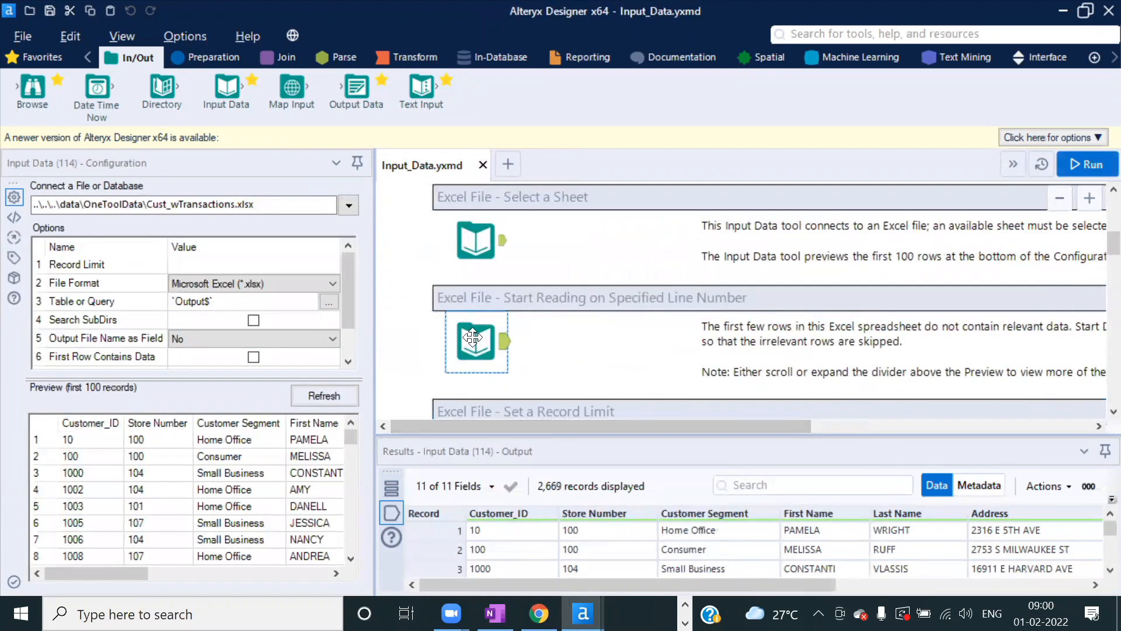
drag(349, 292, 347, 364)
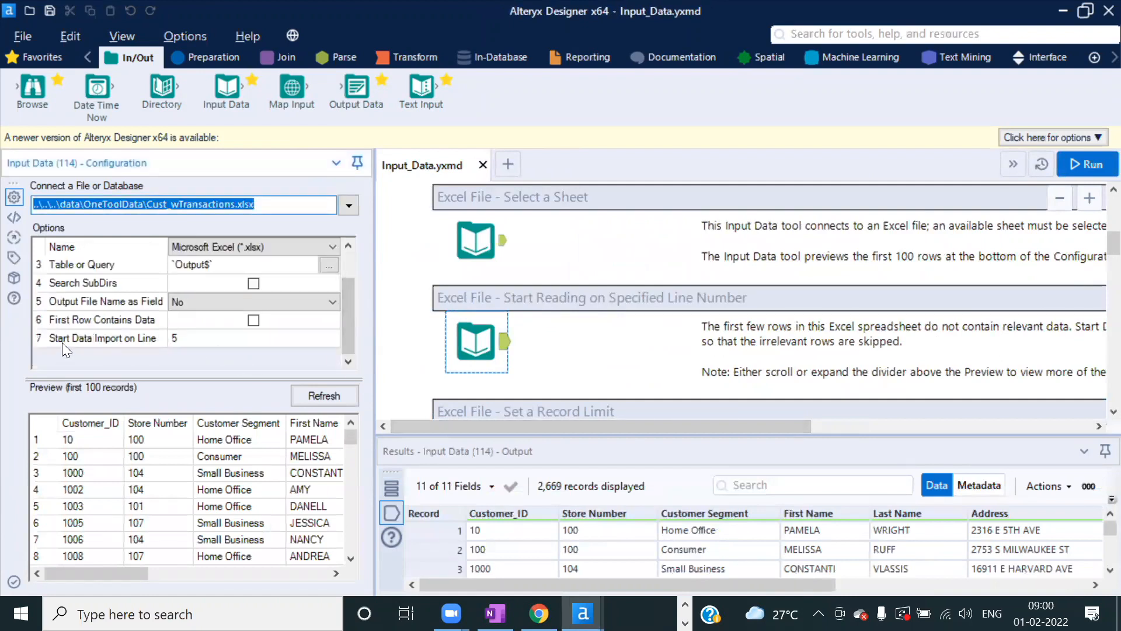
click(176, 337)
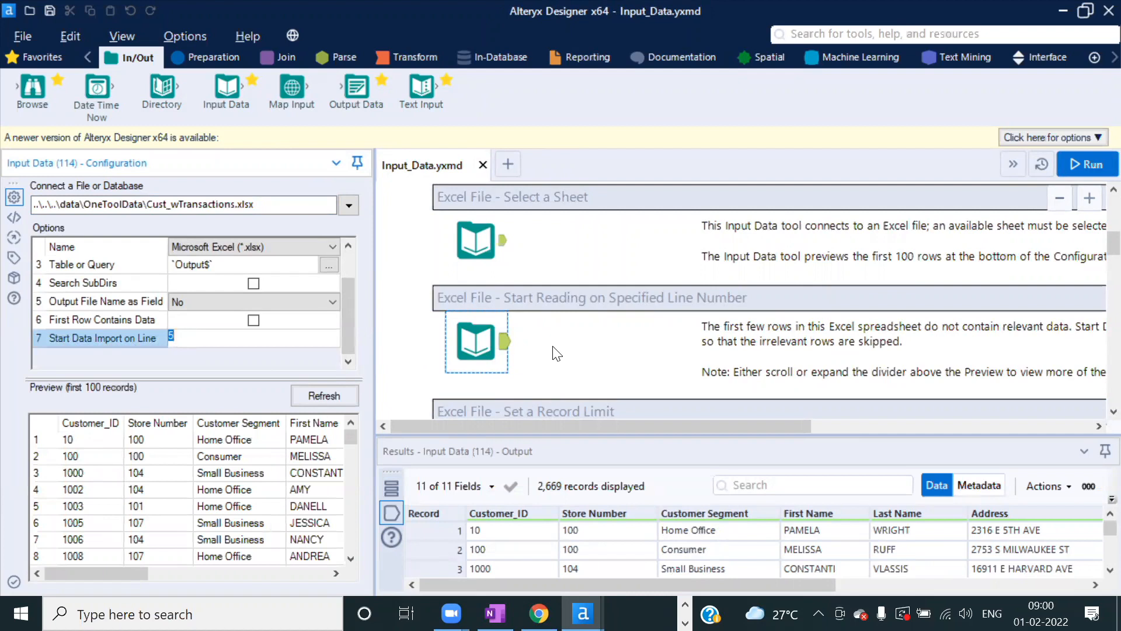
- Check the Record Limit option of the "Excel File - Set a Record Limit" example and look over the remaining Input Data examples
scroll(560, 353, down, 1)
scroll(560, 353, down, 1)
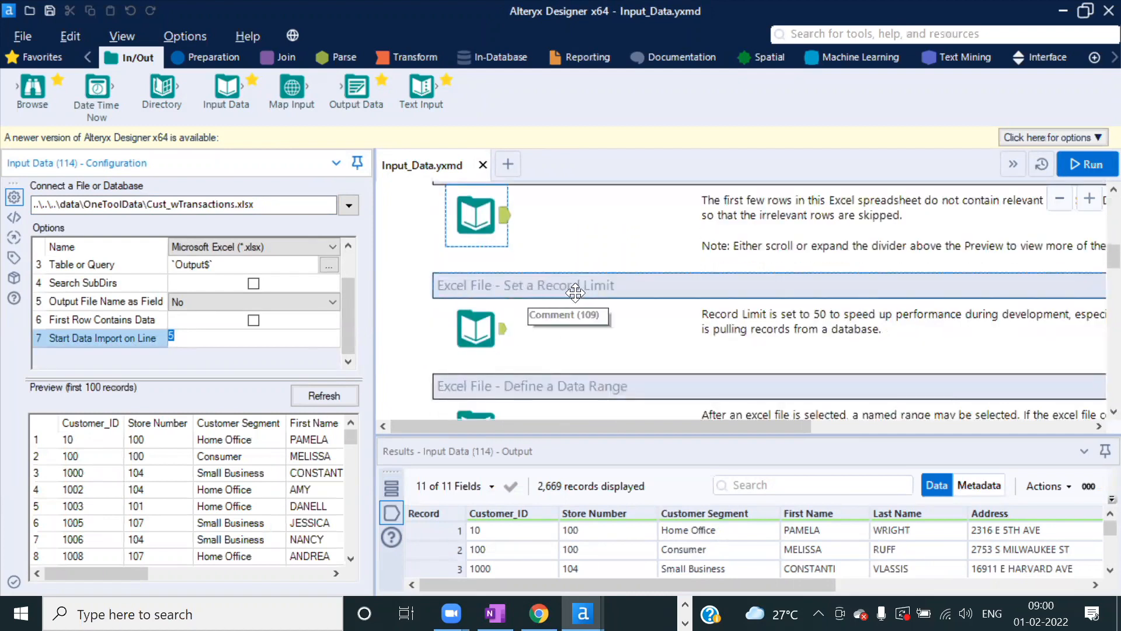
click(475, 330)
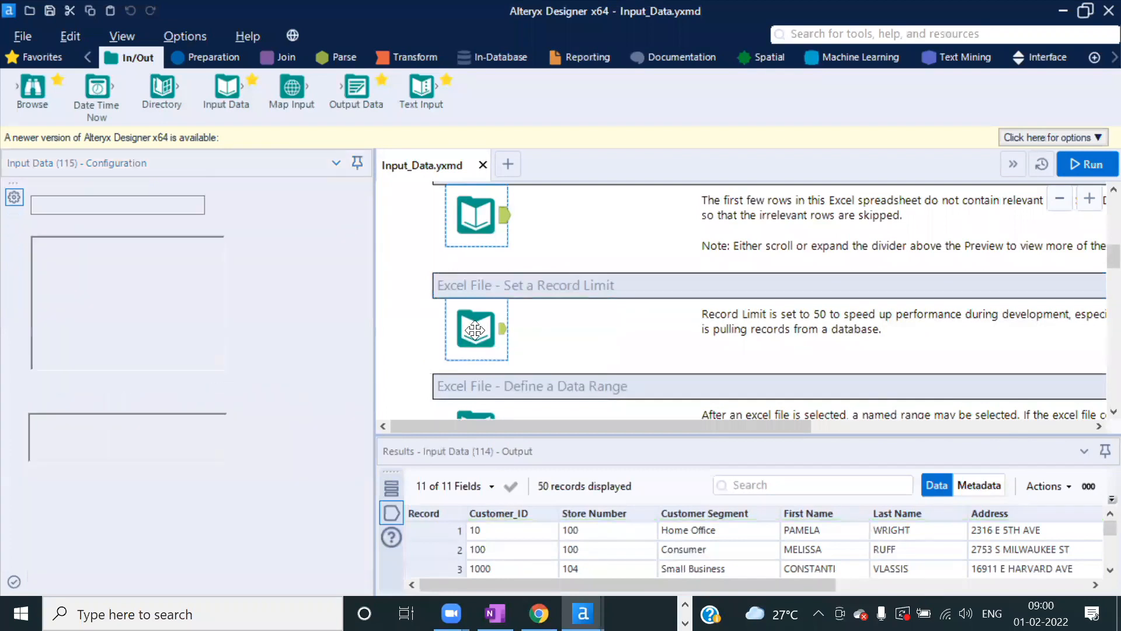
click(190, 261)
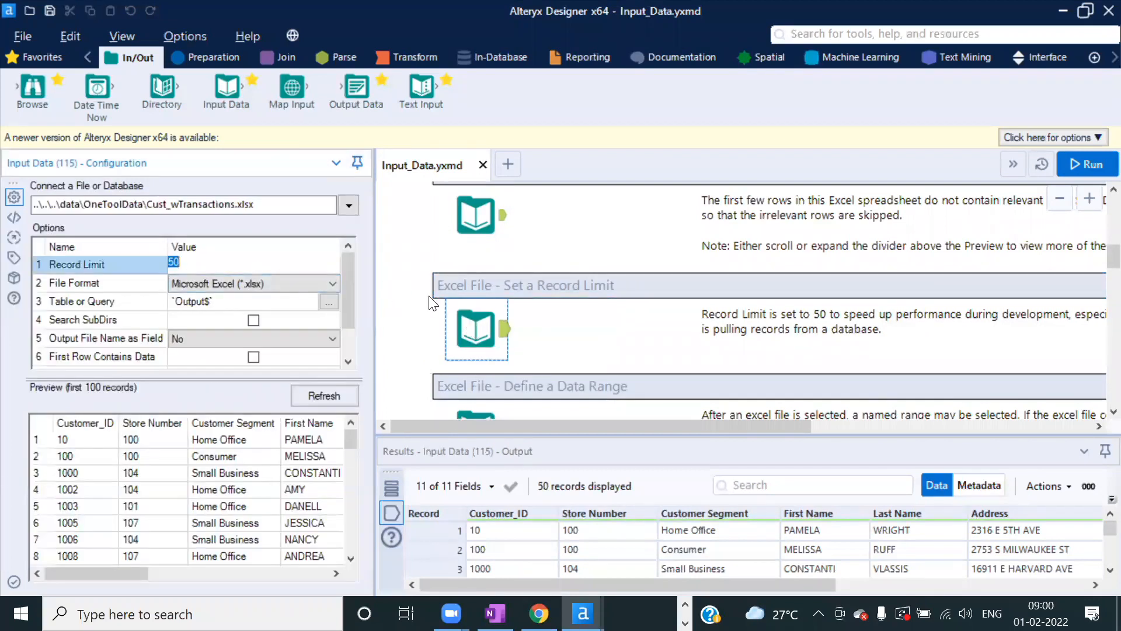
scroll(557, 345, down, 1)
ctrl+scroll(597, 310, down, 3)
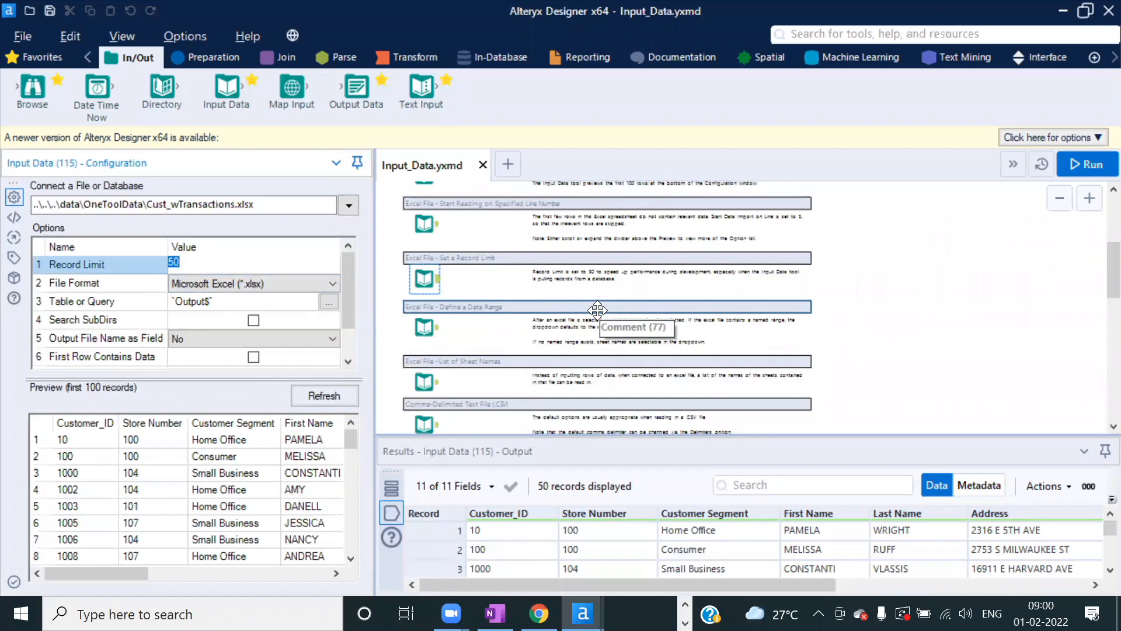
scroll(599, 318, down, 2)
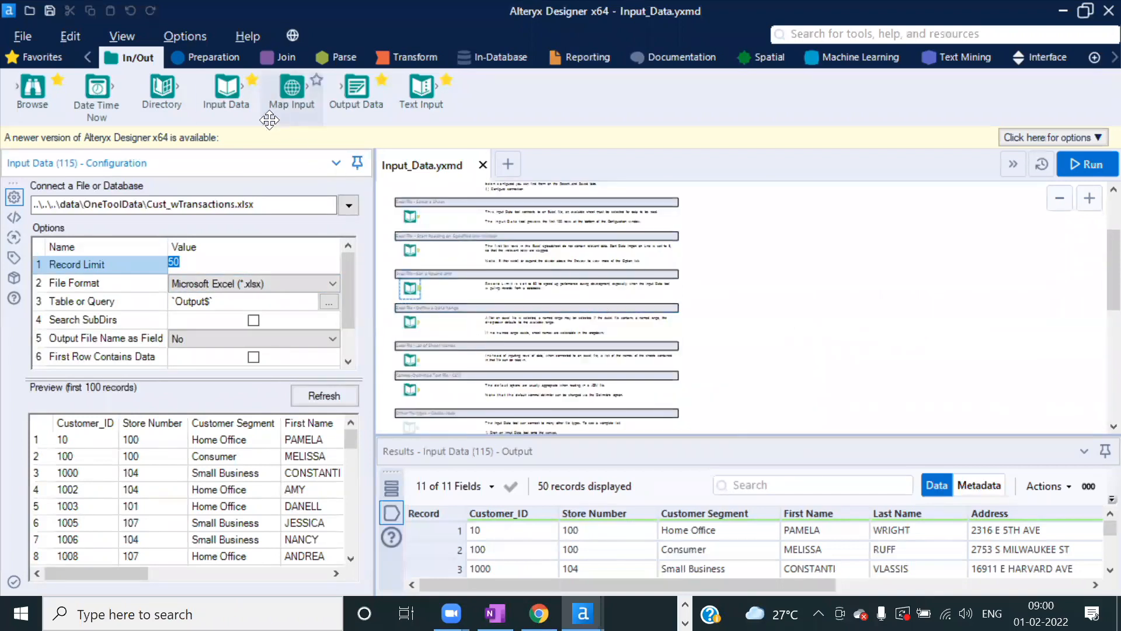
- Open the example workflow for the Output Data tool and run it
right_click(229, 95)
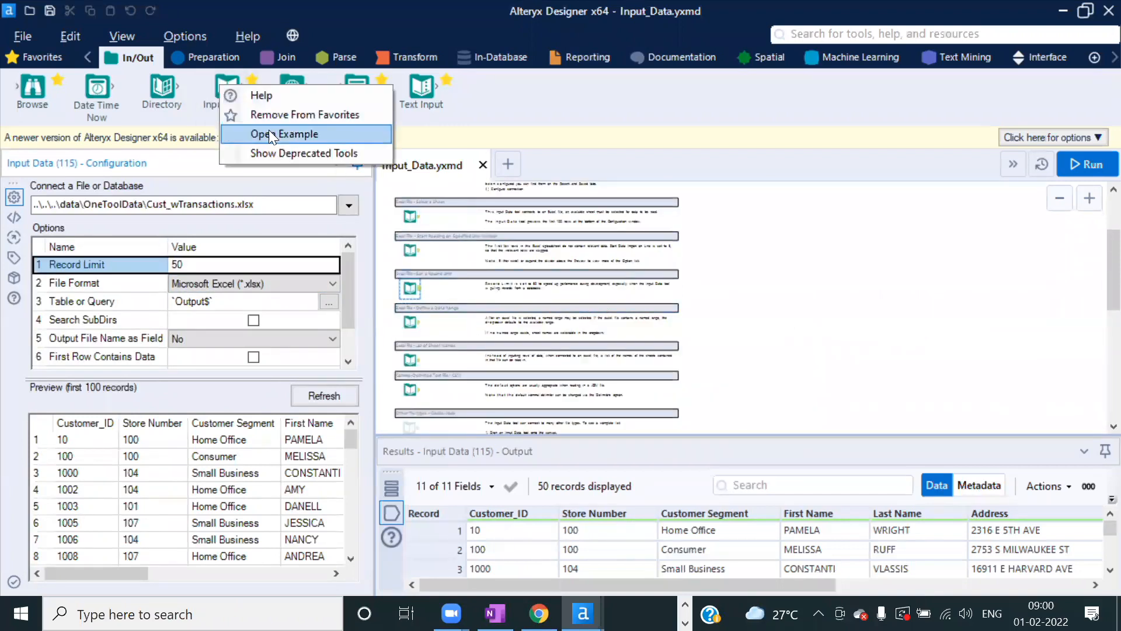
click(828, 269)
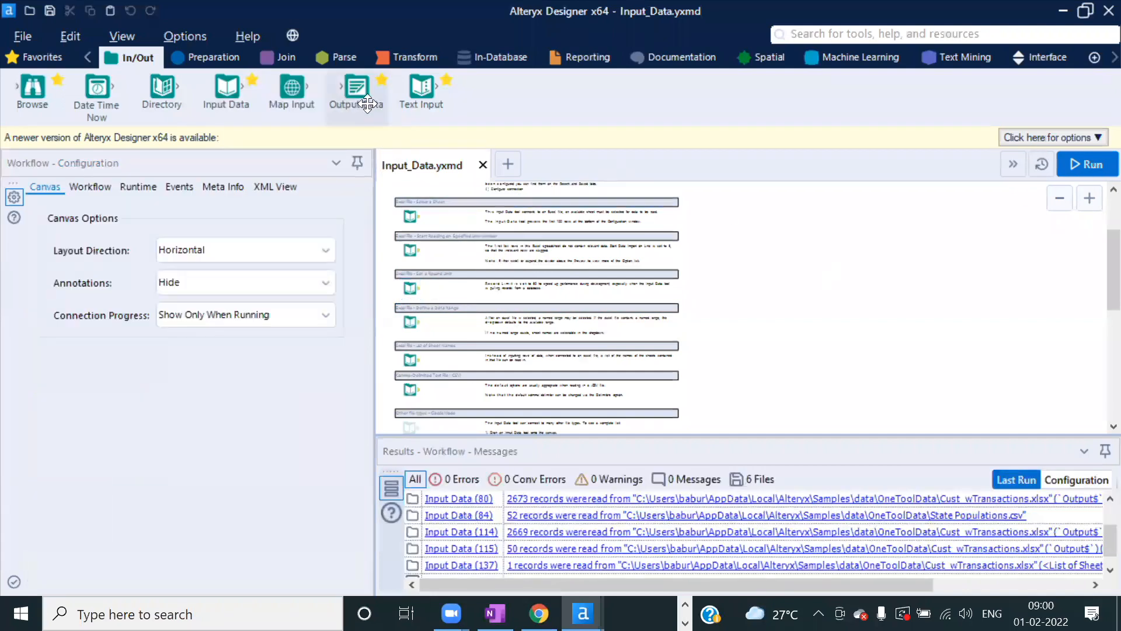
mouse_move(358, 86)
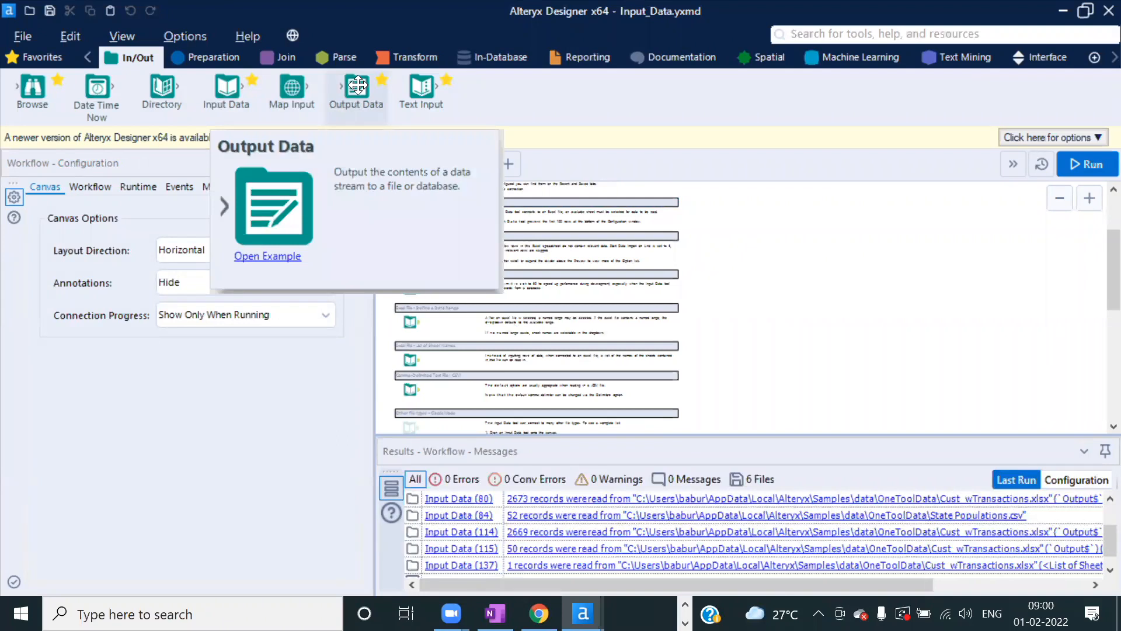
right_click(358, 85)
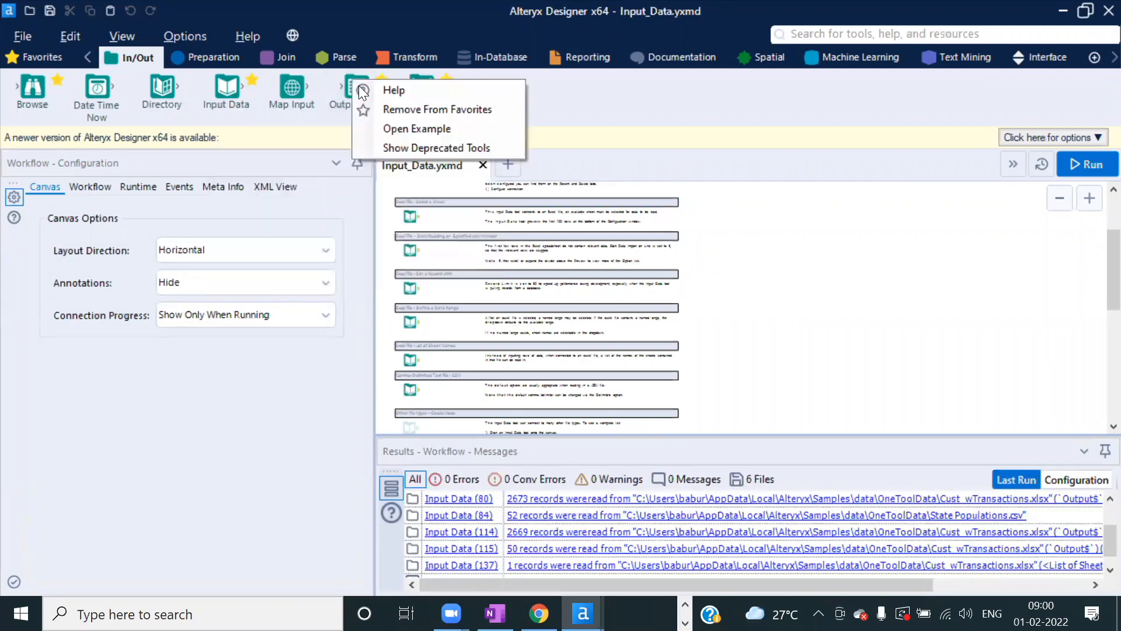
click(405, 135)
click(1077, 163)
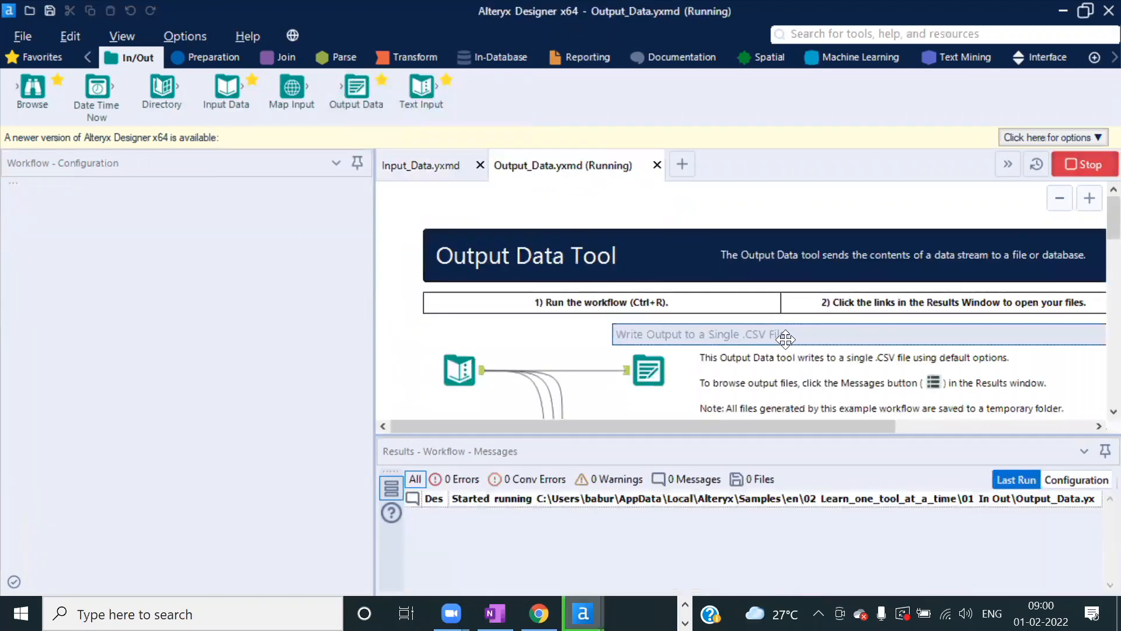
- Read through the Output Data examples for writing single and multiple .CSV and .YXDB files
click(727, 369)
scroll(724, 324, down, 3)
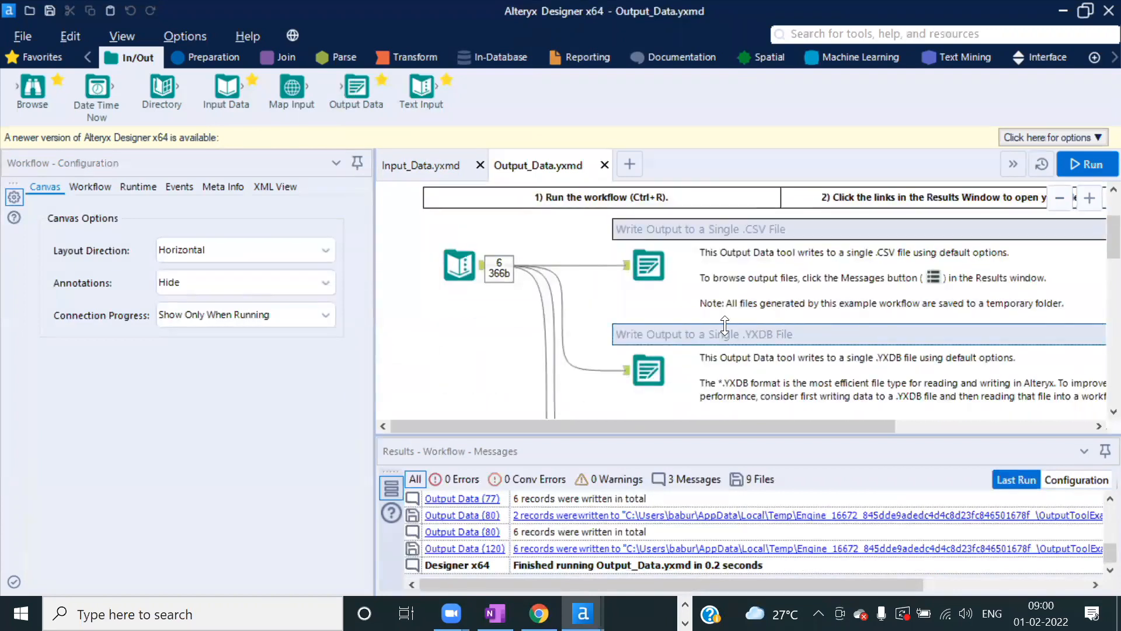
scroll(725, 325, down, 10)
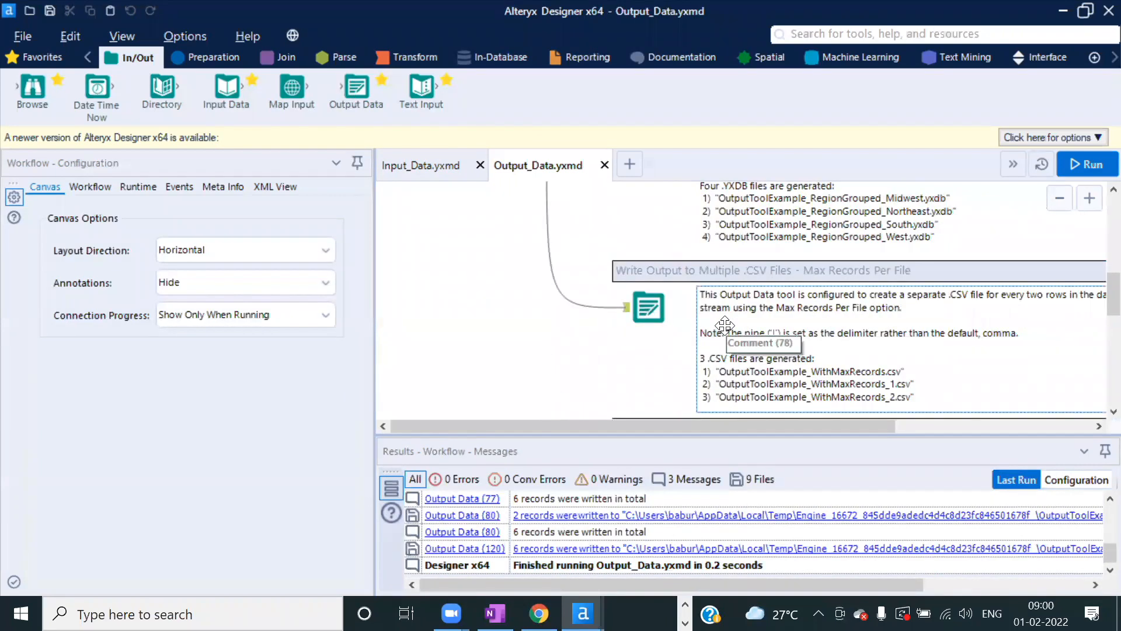
scroll(725, 324, down, 5)
scroll(725, 324, up, 20)
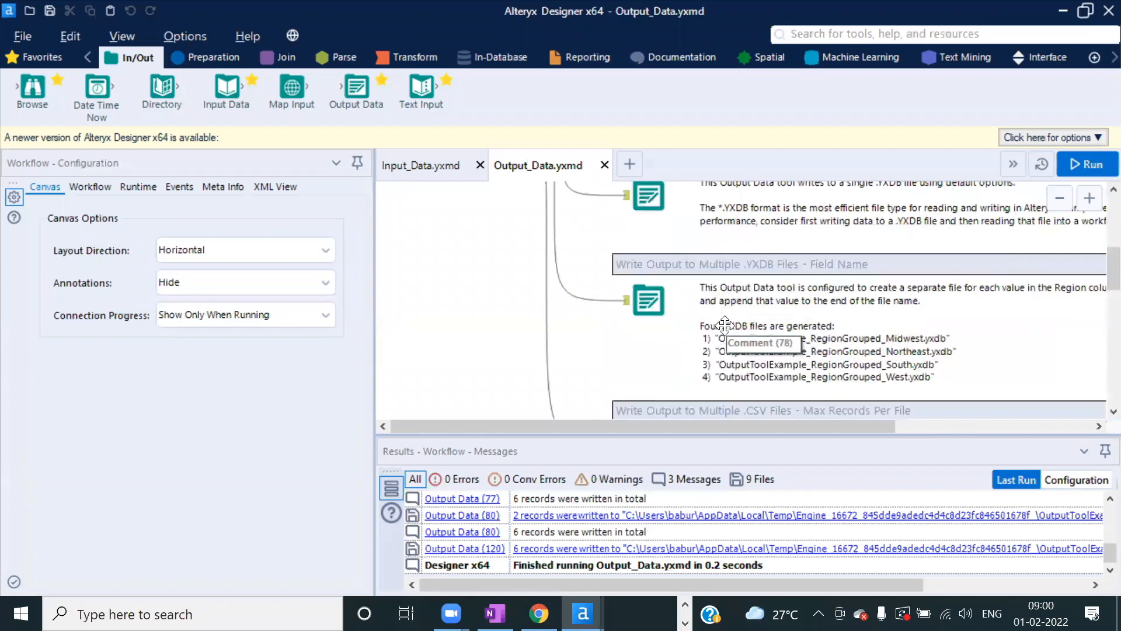
- Create a new blank workflow and close the Input_Data.yxmd and Output_Data.yxmd example workflows
click(629, 164)
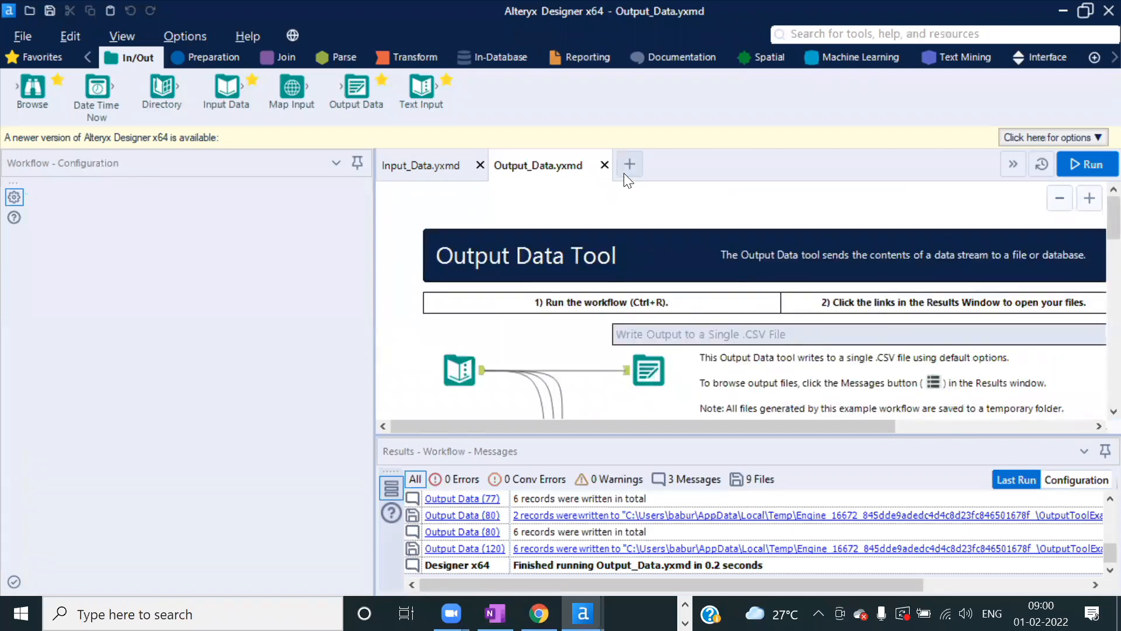
click(480, 165)
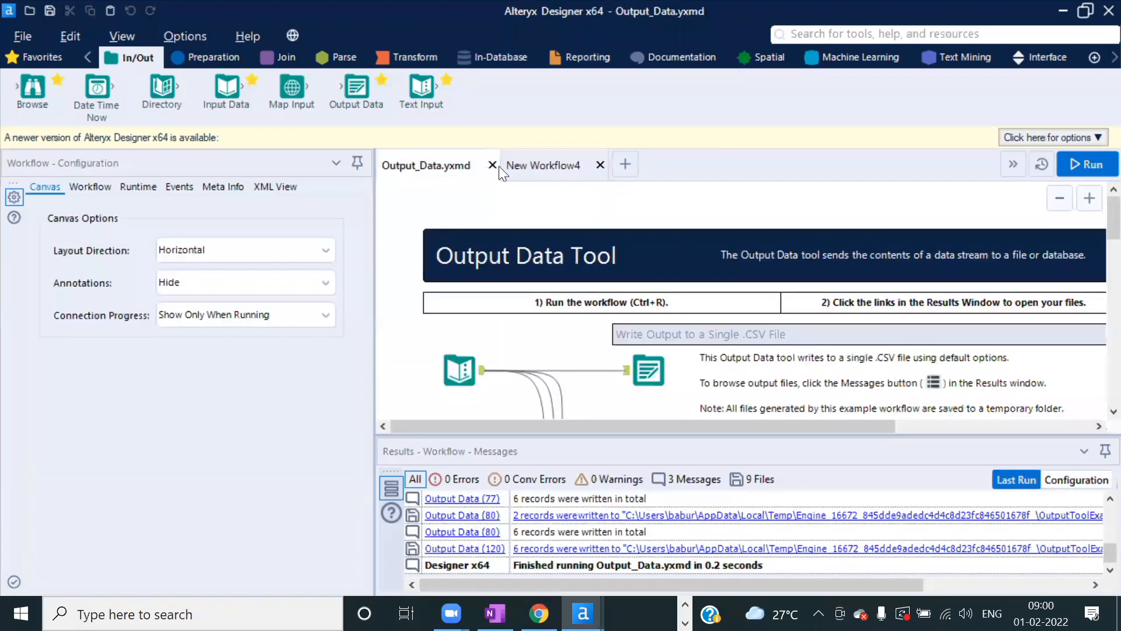
click(492, 165)
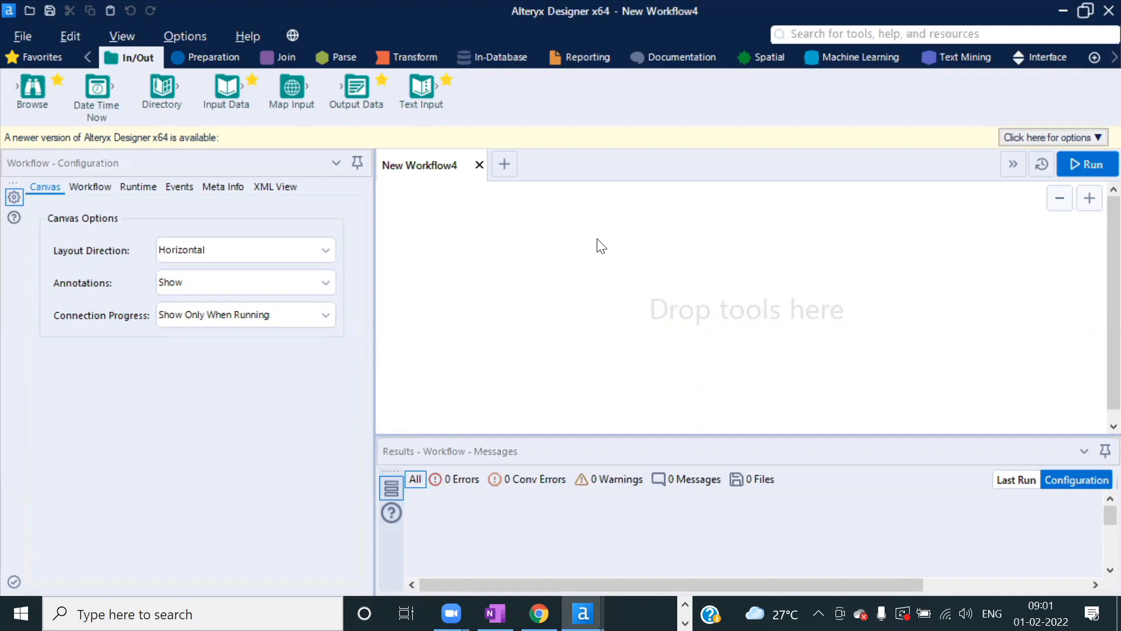
- Place a Comment tool reading "this is my workflow" on the canvas, then delete it
click(574, 55)
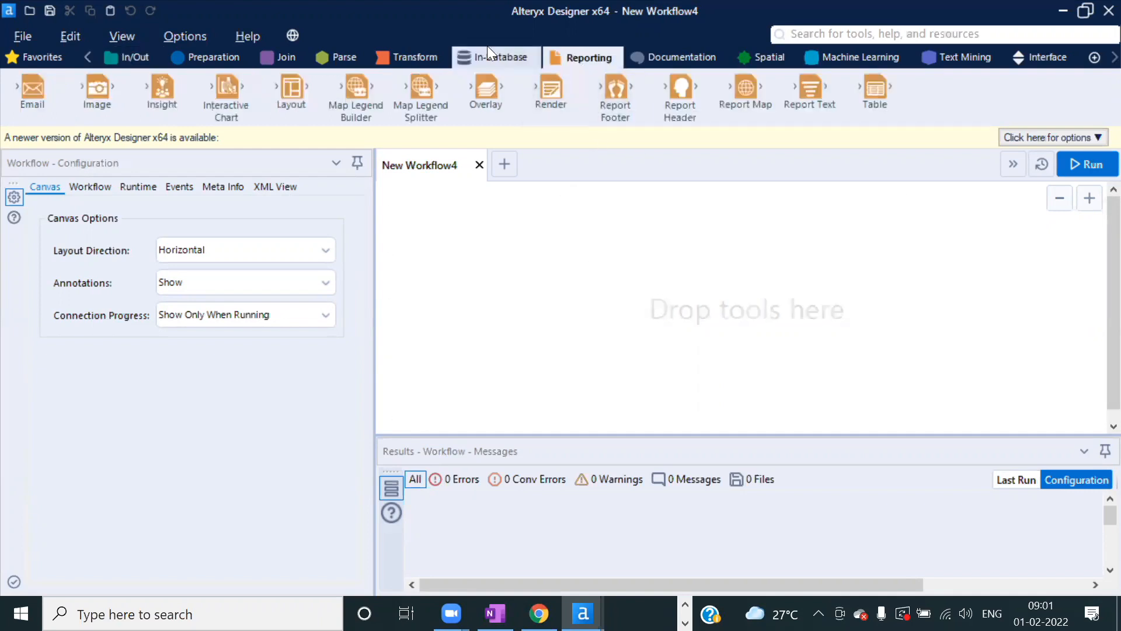
click(679, 55)
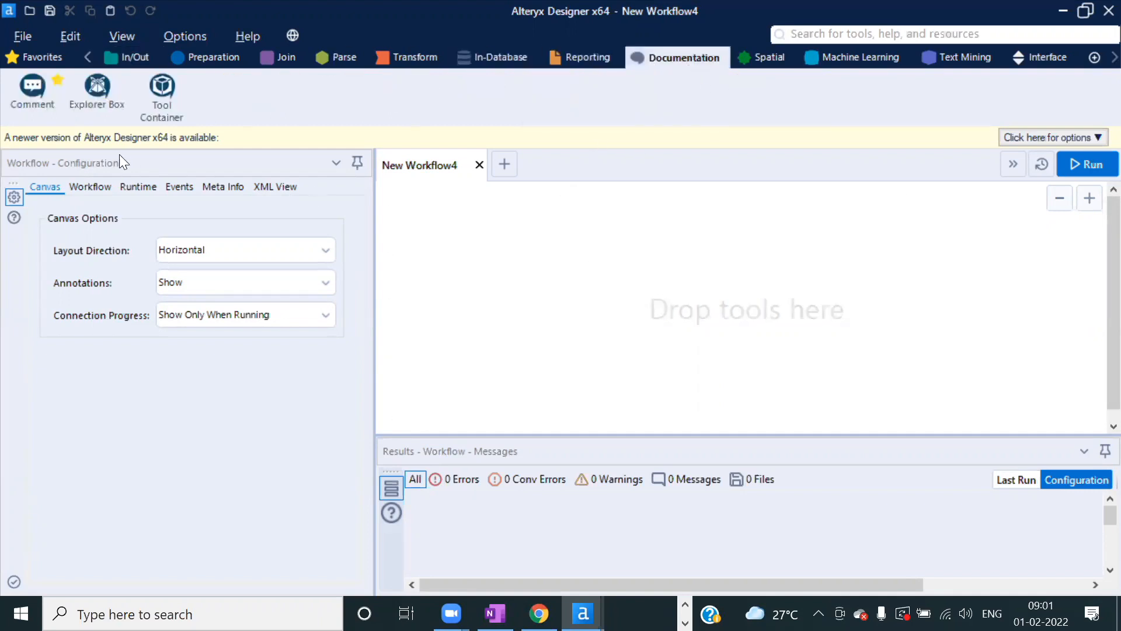
drag(32, 89, 591, 256)
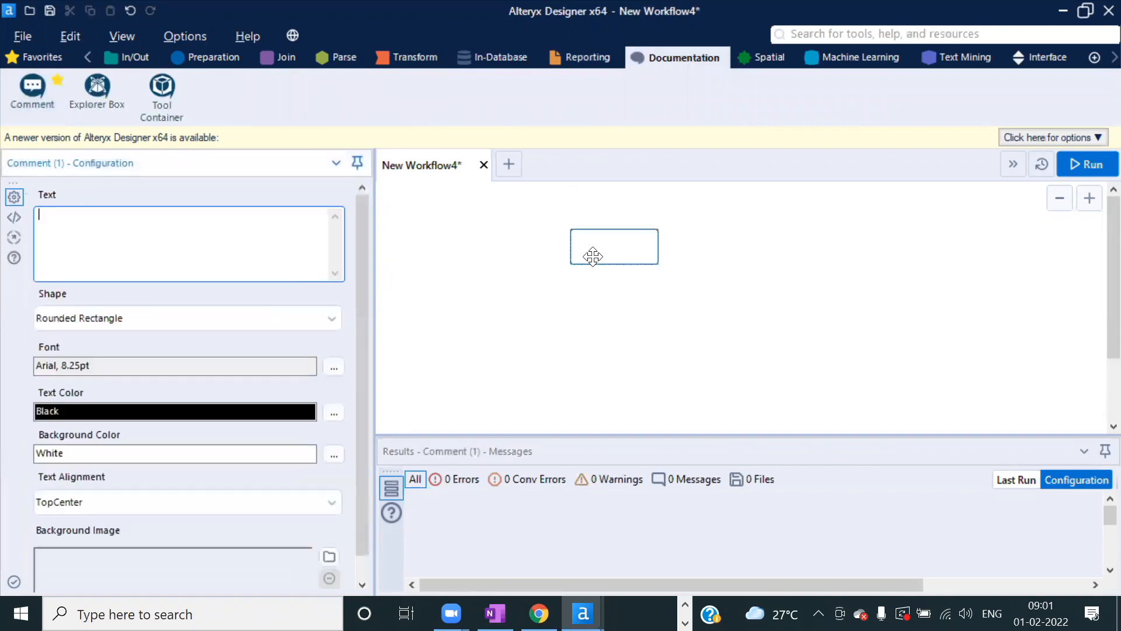
text(this is )
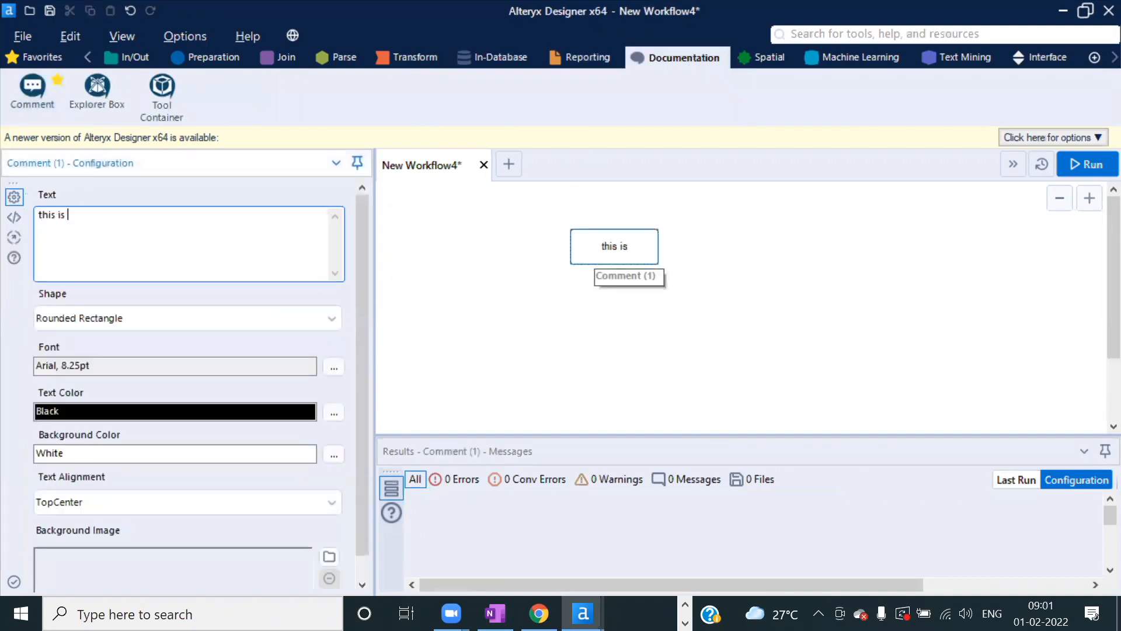
text(my workflow)
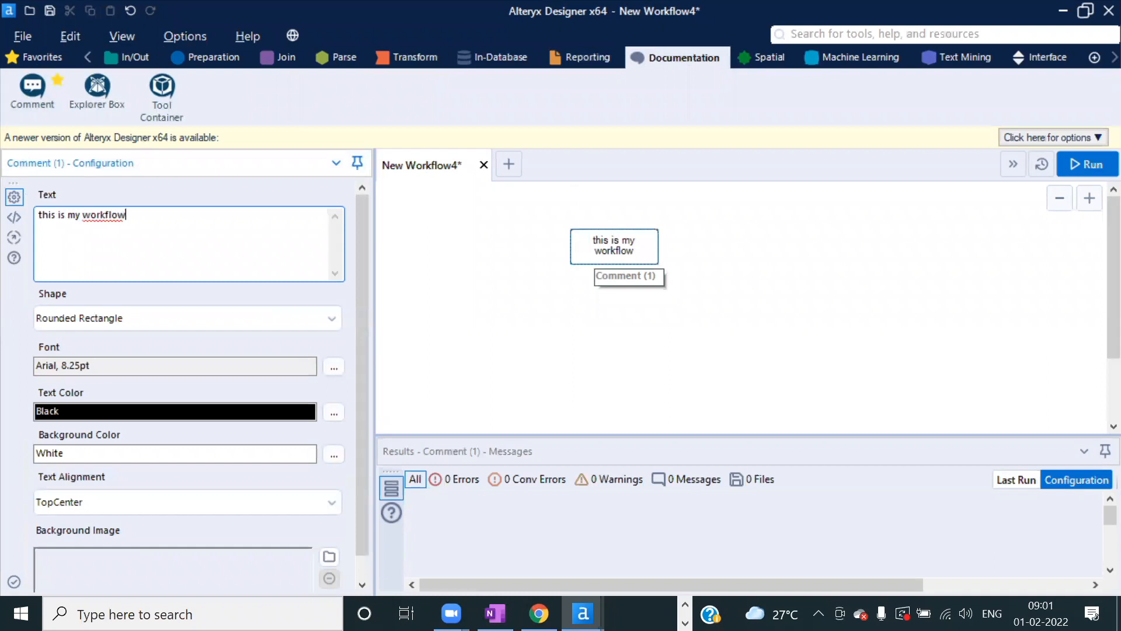
click(617, 253)
key(Delete)
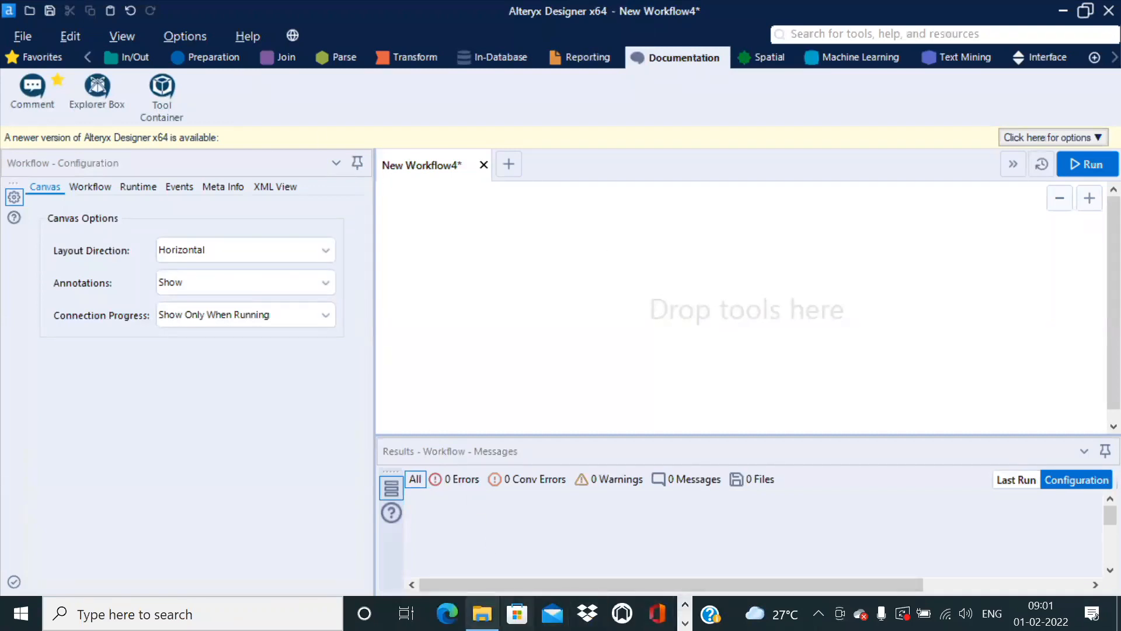
- Switch to File Explorer and view the Day_2_Preparation folder inside Alteryx Jan 2022 Practice
click(409, 556)
click(488, 146)
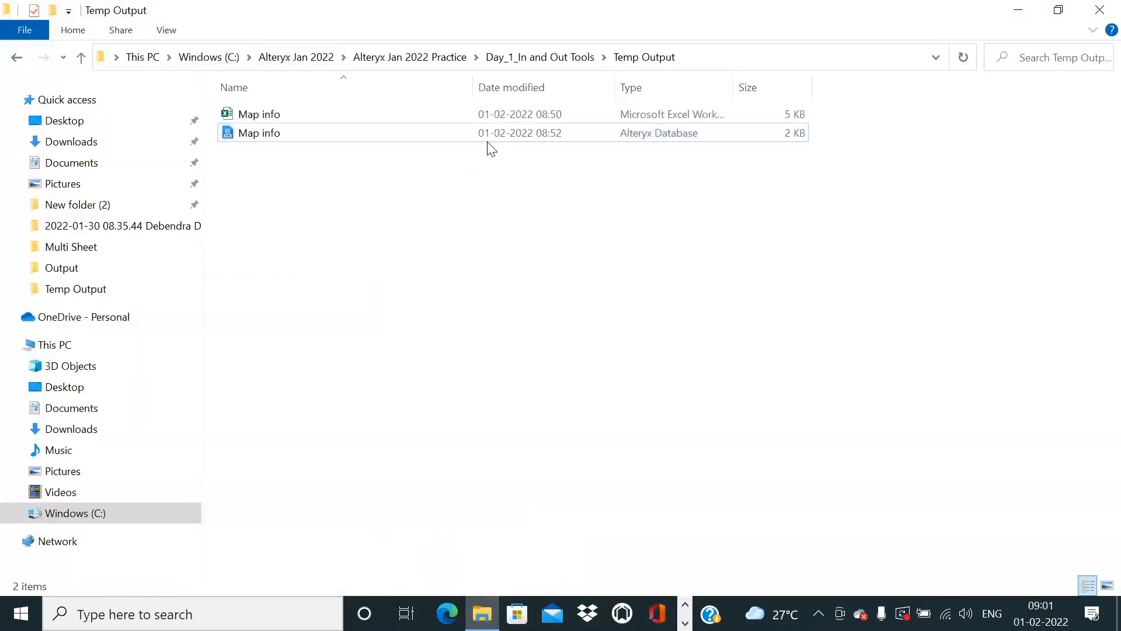
click(575, 57)
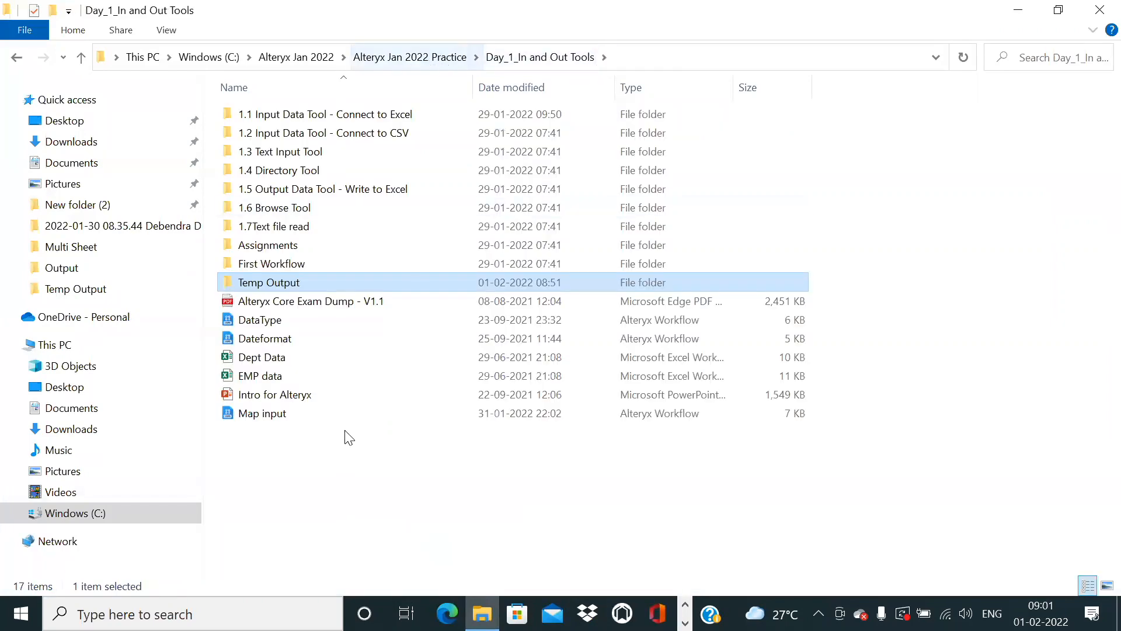
click(337, 511)
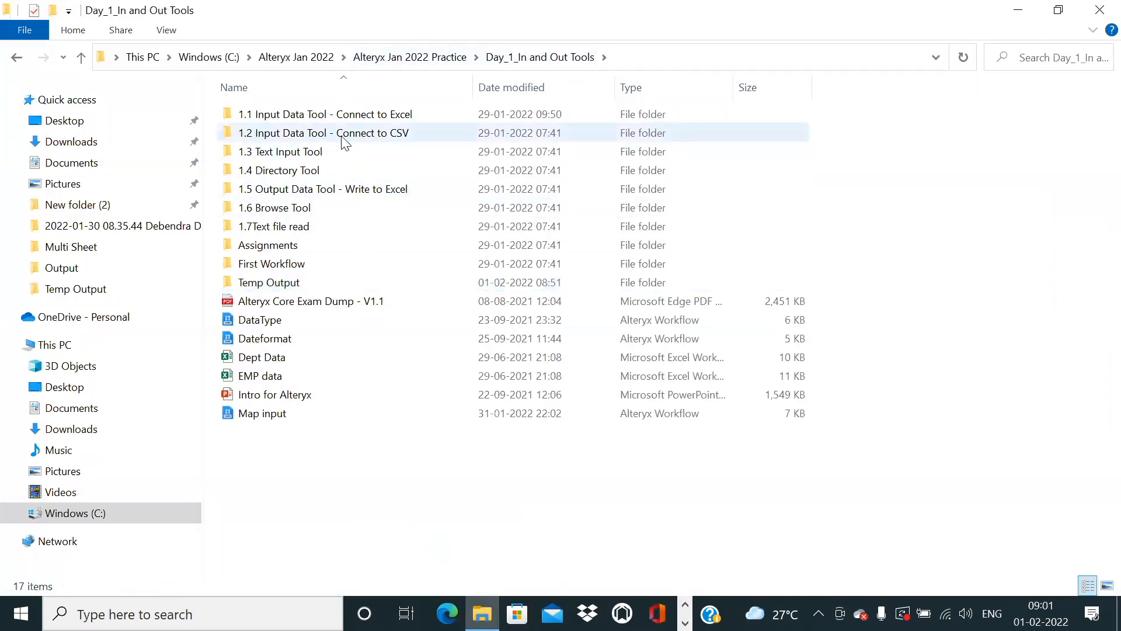
click(411, 59)
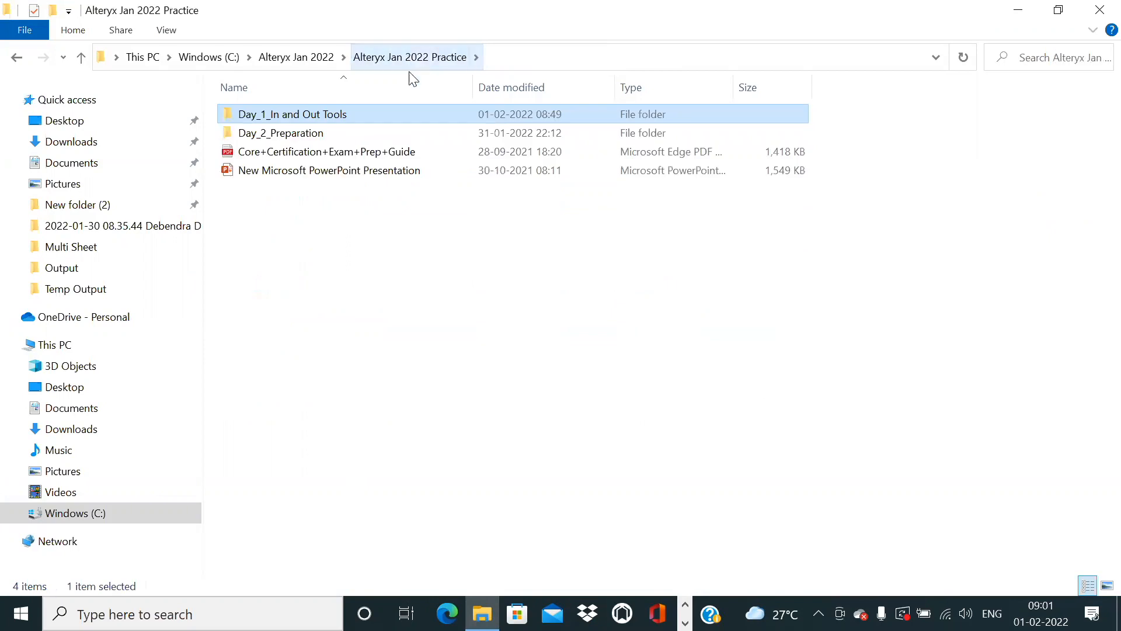
double_click(295, 135)
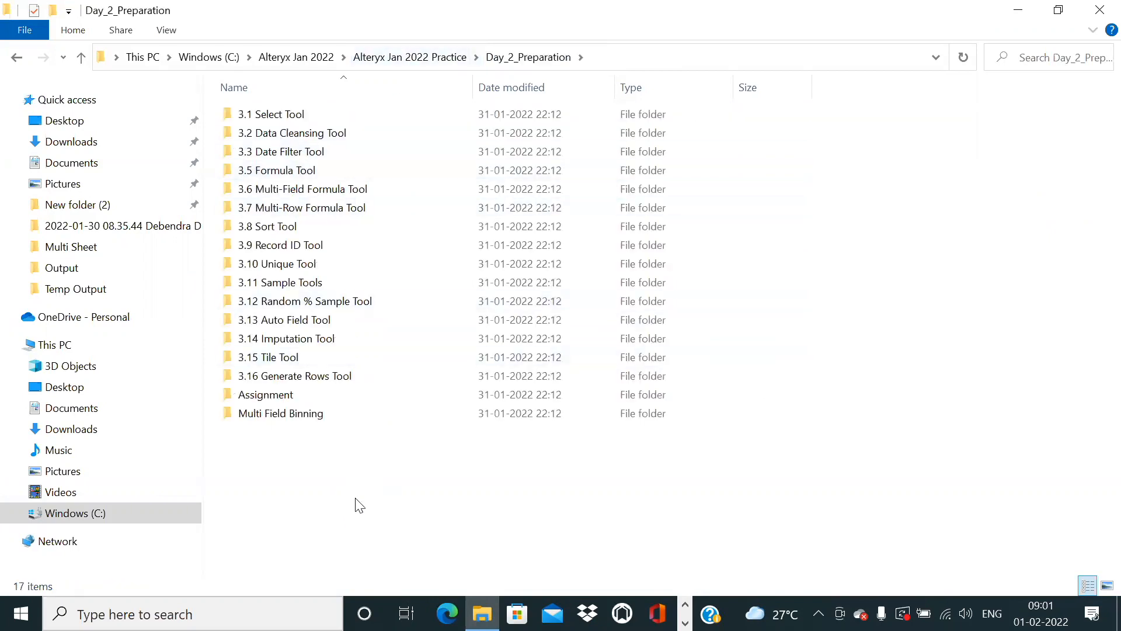
- Switch back to Alteryx Designer and look over the tools in the Preparation category
click(685, 622)
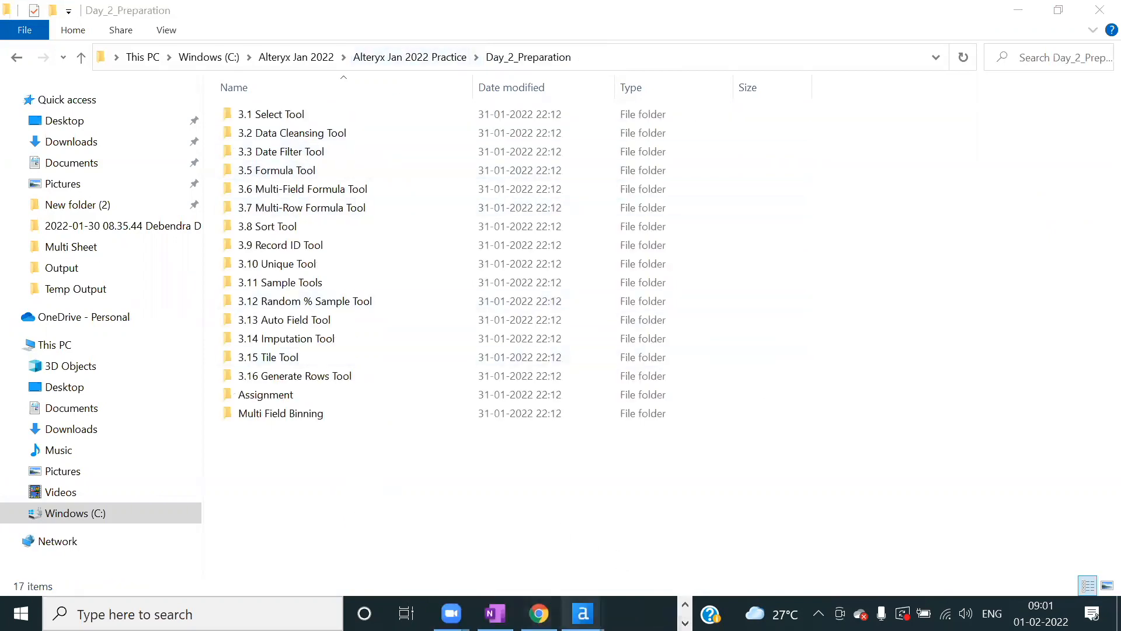
mouse_move(583, 613)
click(507, 530)
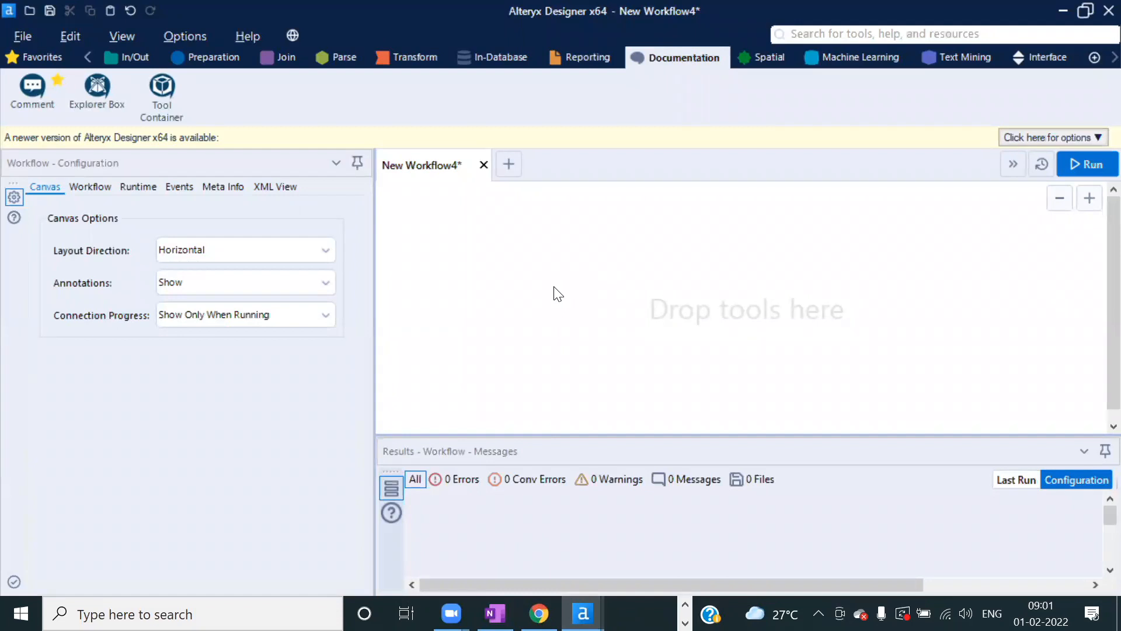
click(204, 57)
drag(365, 93, 588, 302)
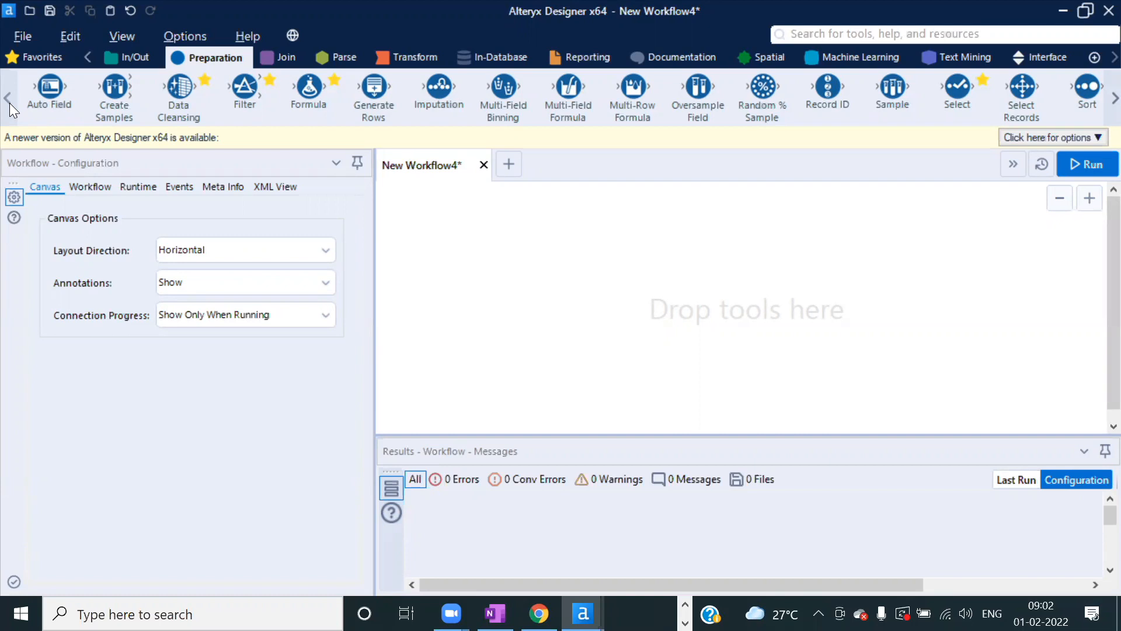
drag(818, 103, 815, 109)
- Place the Browse, Date Time Now, Directory, Map Input and Output Data tools on the blank canvas
click(136, 58)
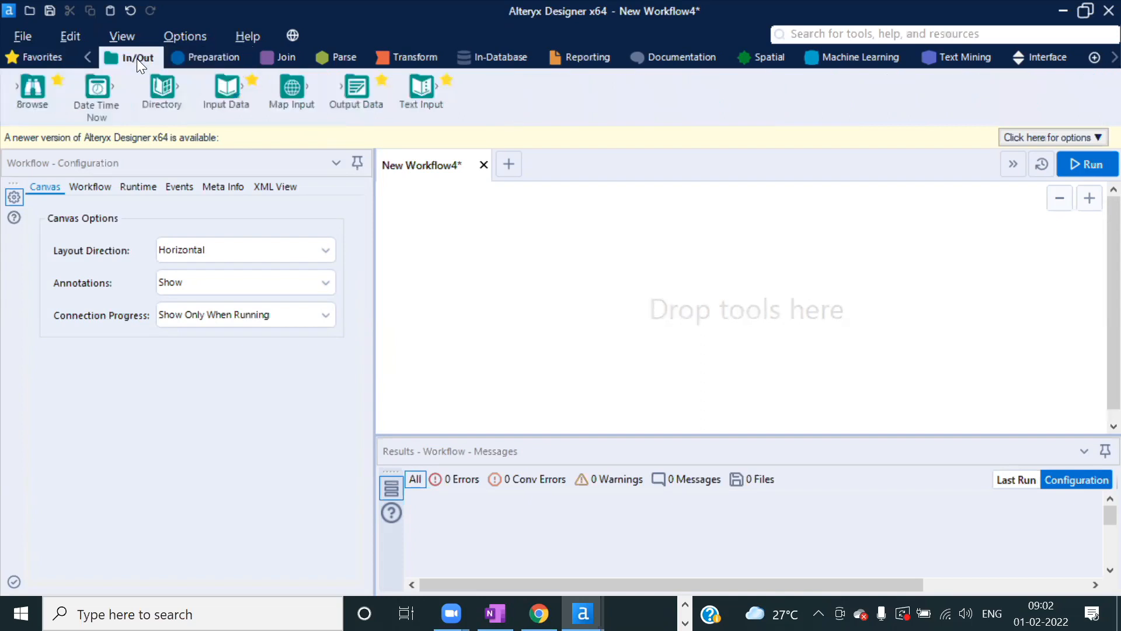
drag(32, 89, 539, 234)
drag(97, 89, 546, 297)
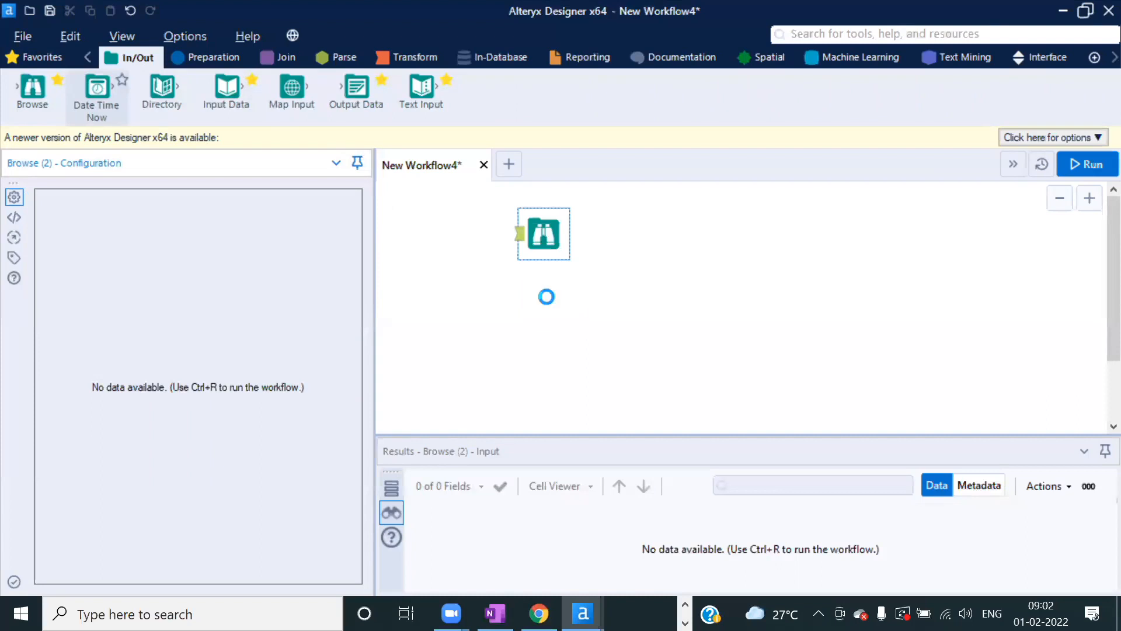
drag(162, 87, 501, 311)
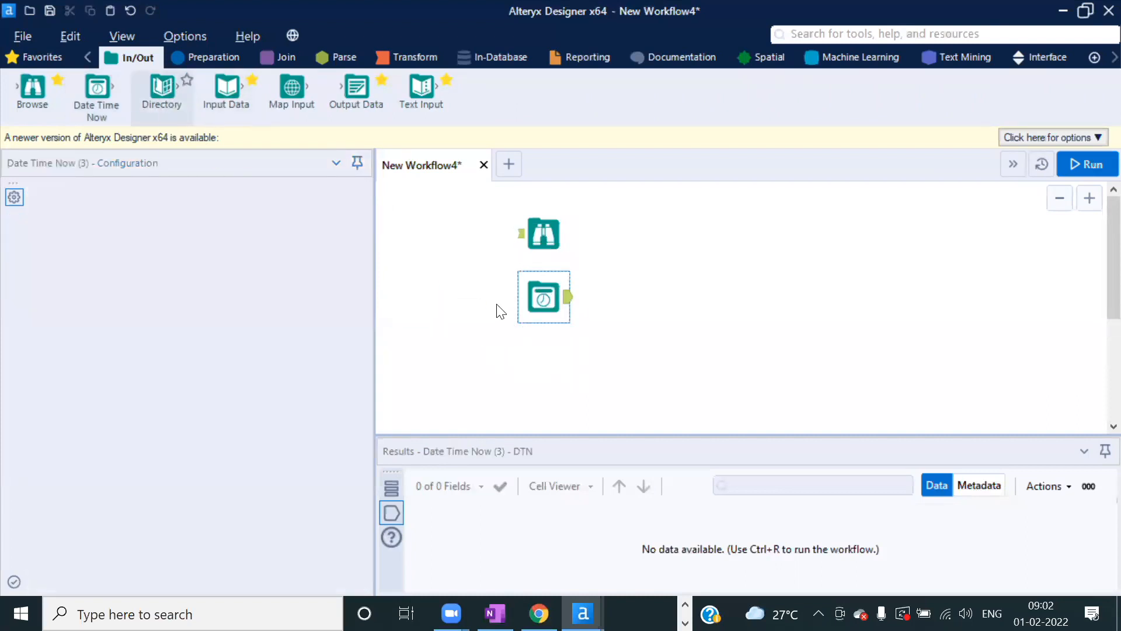
drag(292, 87, 744, 260)
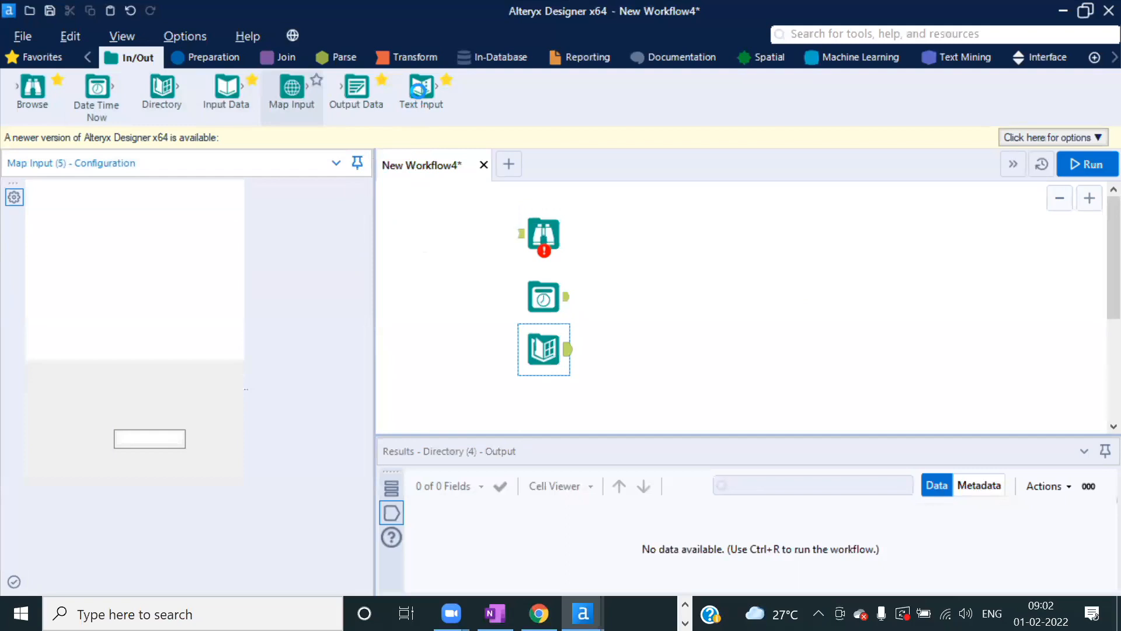
drag(357, 88, 760, 320)
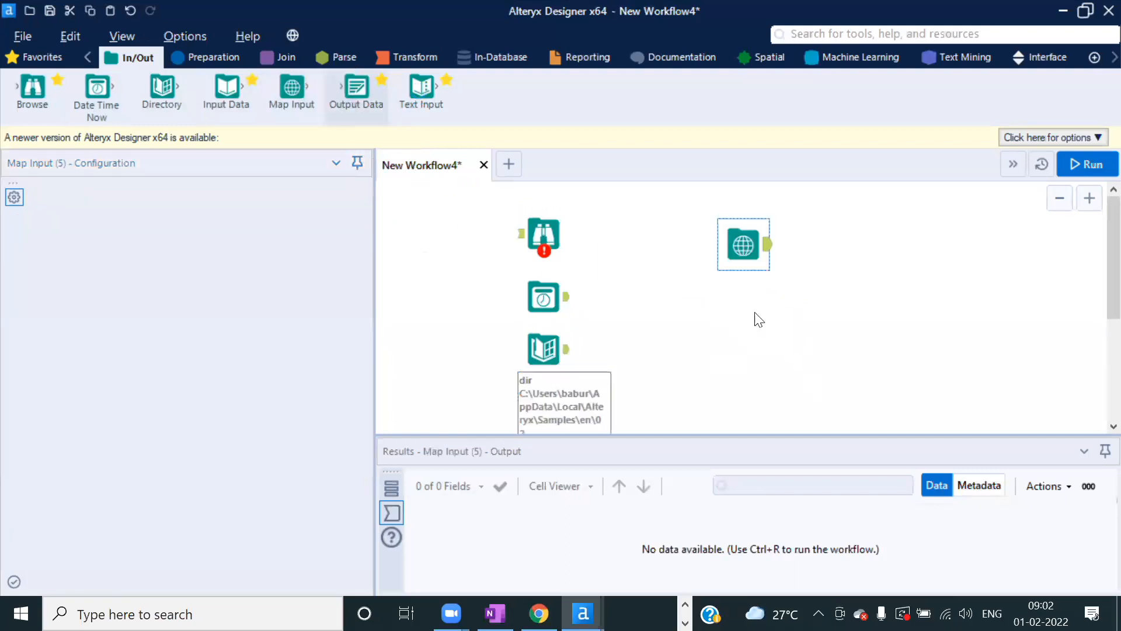
- Delete all the In/Out tools from the canvas
click(526, 235)
click(758, 244)
drag(445, 208, 849, 400)
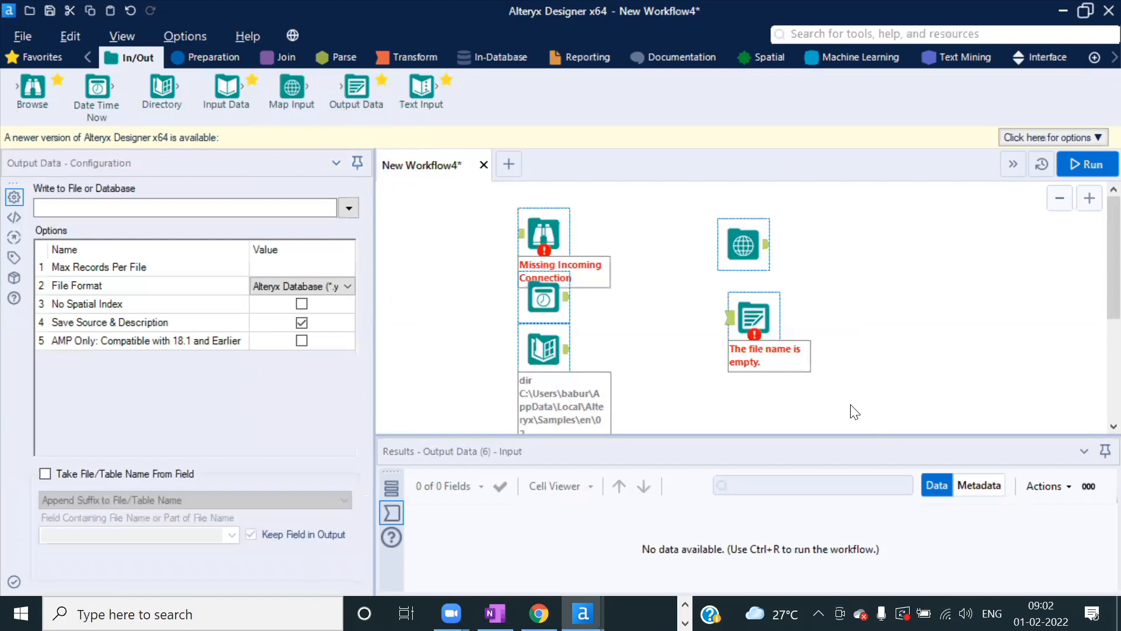
key(Delete)
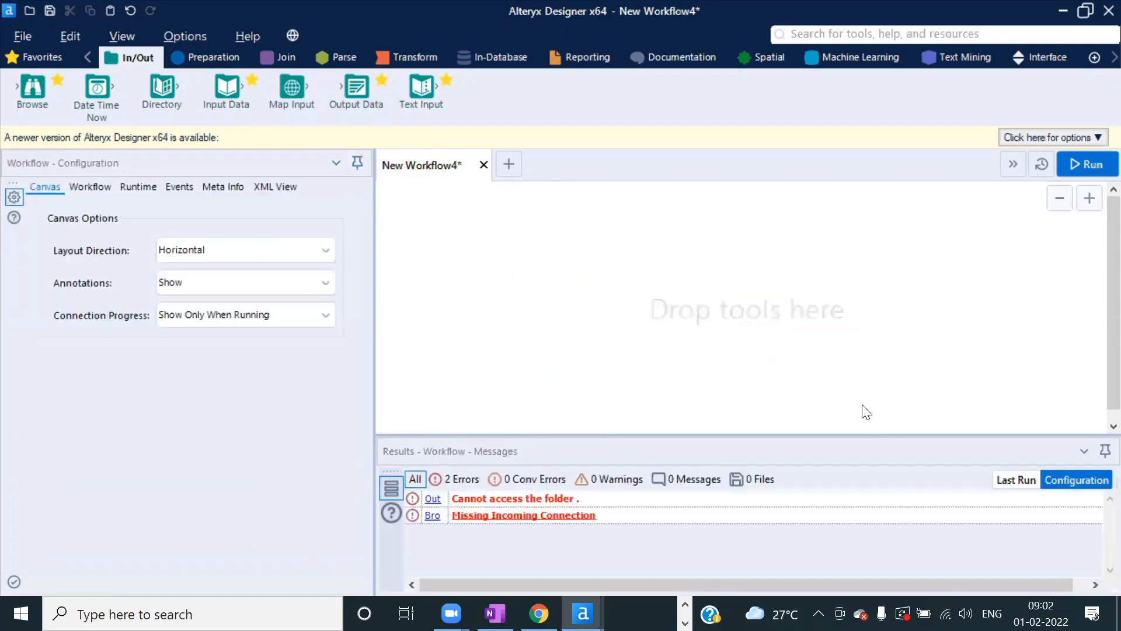
- Place the Data Cleansing, Generate Rows and Imputation tools from the Preparation category on the canvas, then delete them all
click(206, 58)
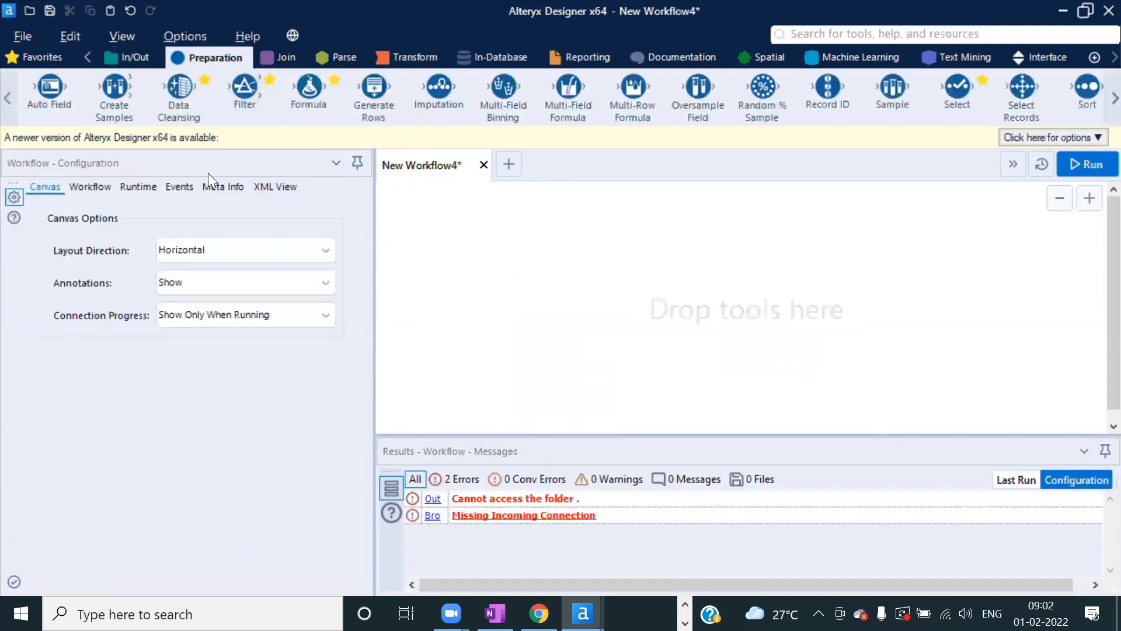
drag(186, 78, 620, 298)
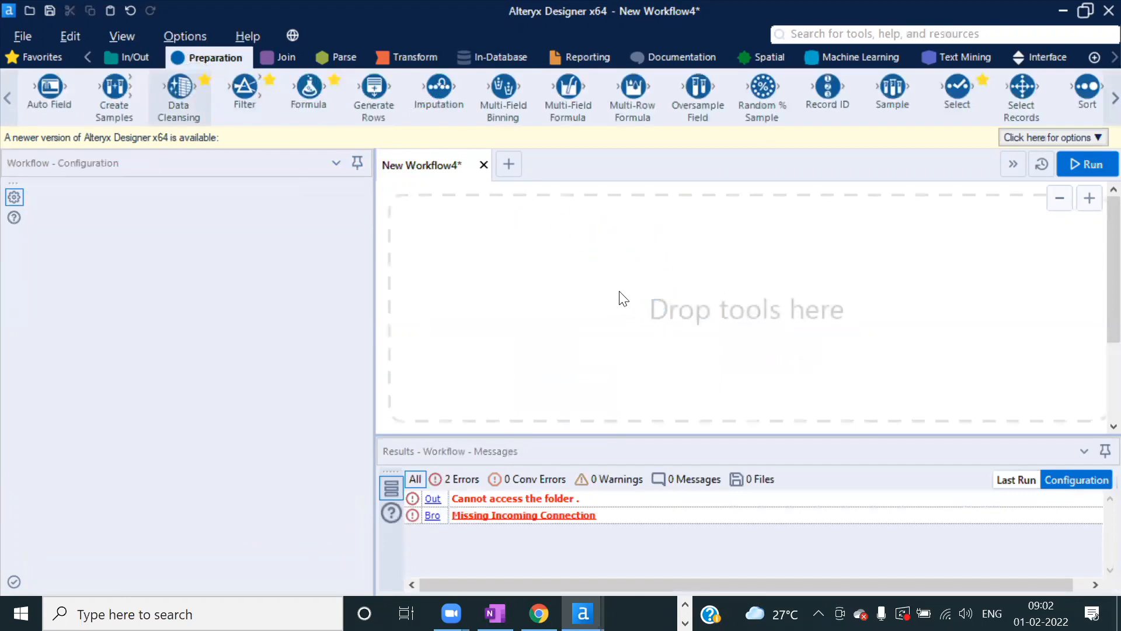
drag(371, 89, 478, 293)
drag(439, 88, 878, 339)
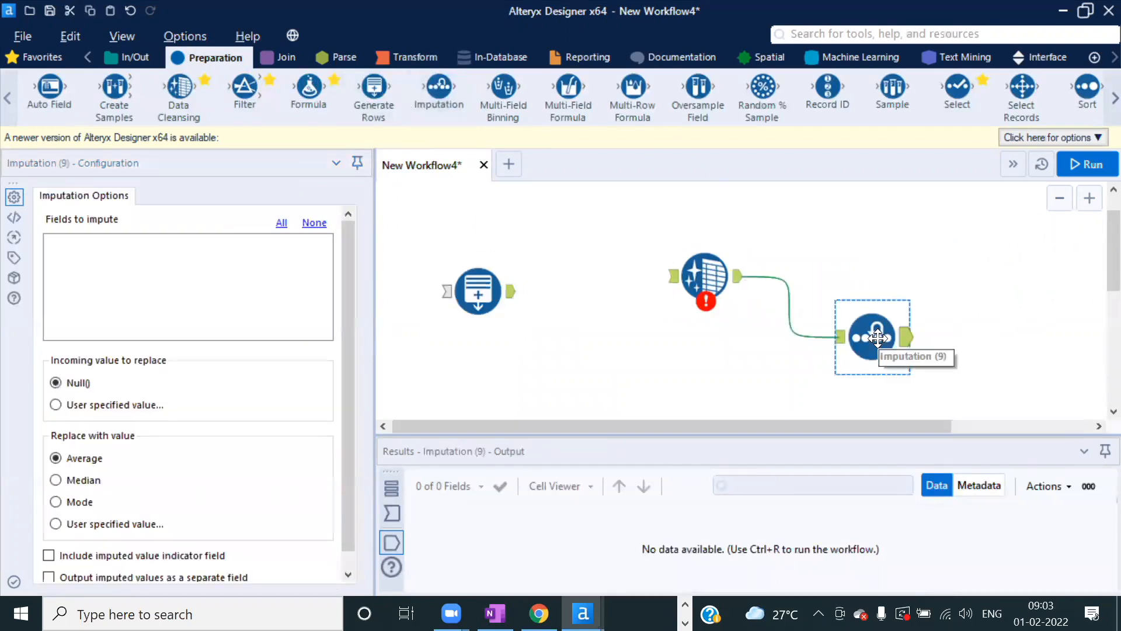
drag(1009, 357, 418, 253)
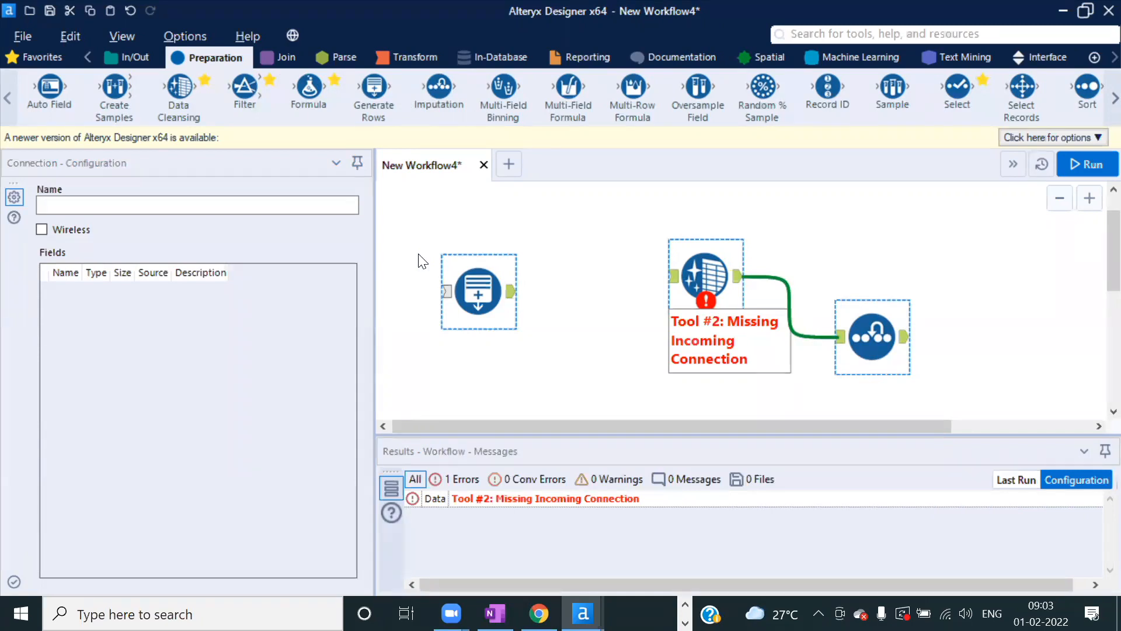
key(Delete)
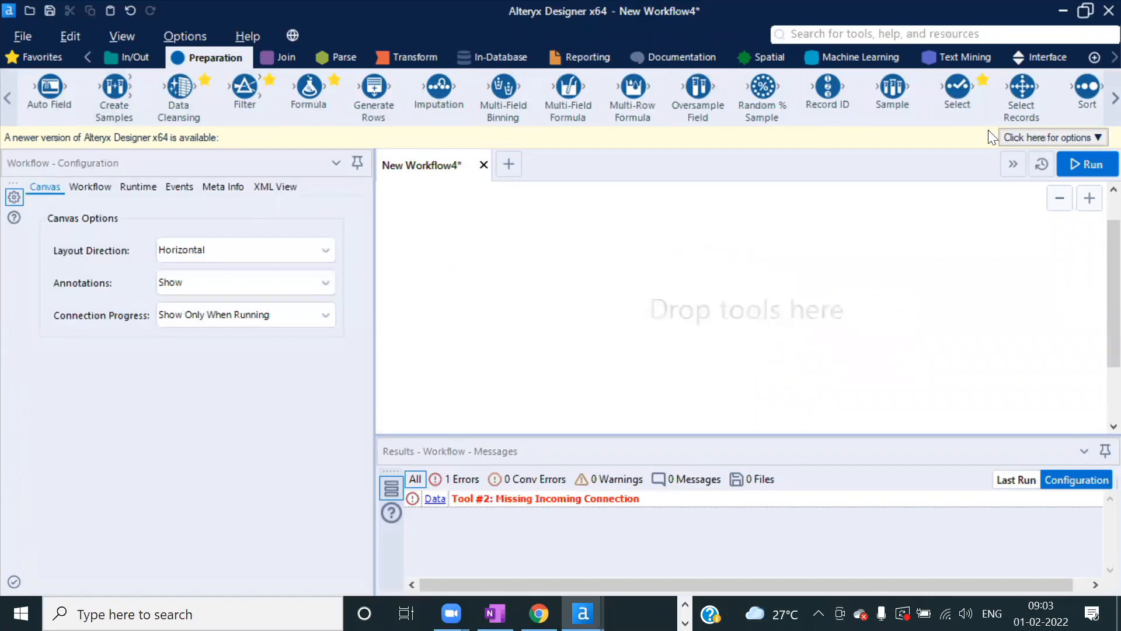
- Switch to File Explorer and open the select workflow in the 3.1 Select Tool folder of Day_2_Preparation
key(alt+Tab)
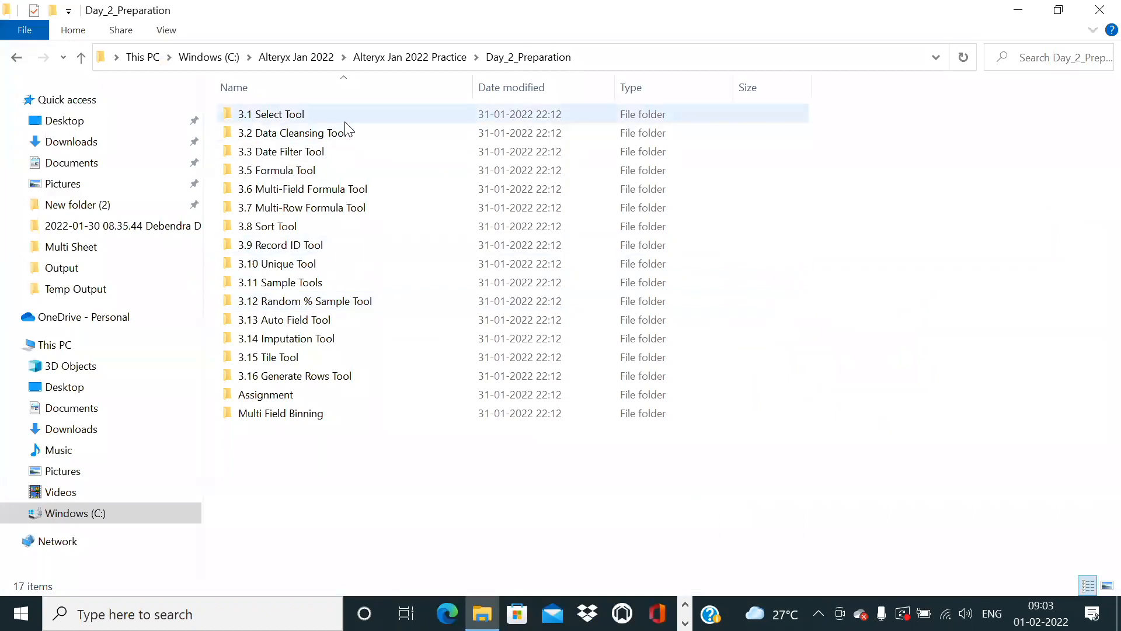
double_click(306, 113)
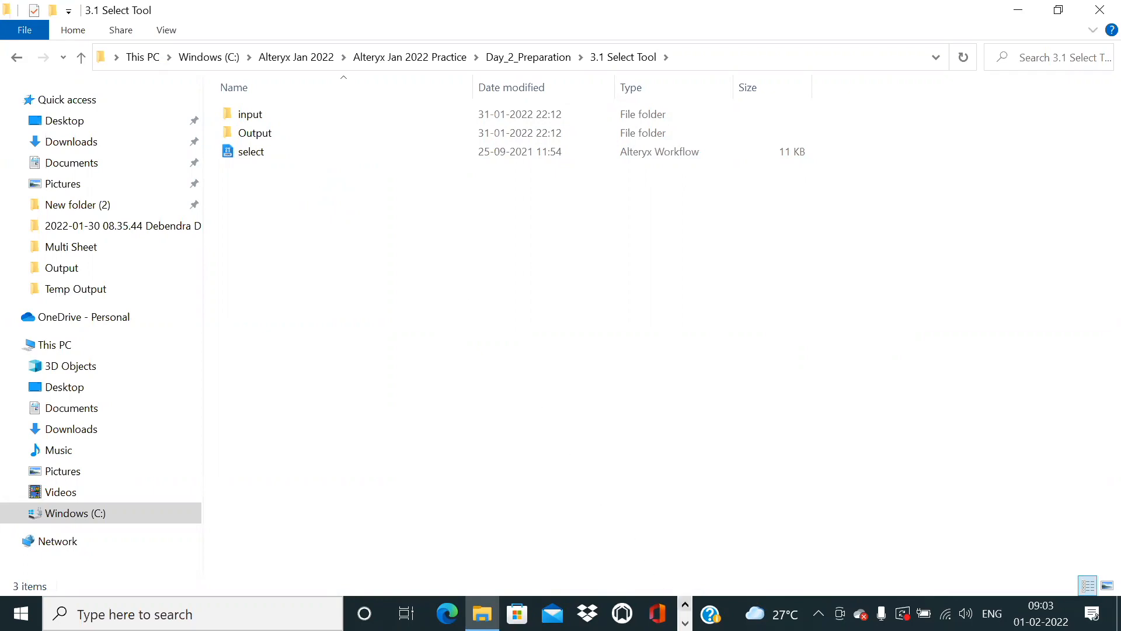
click(685, 622)
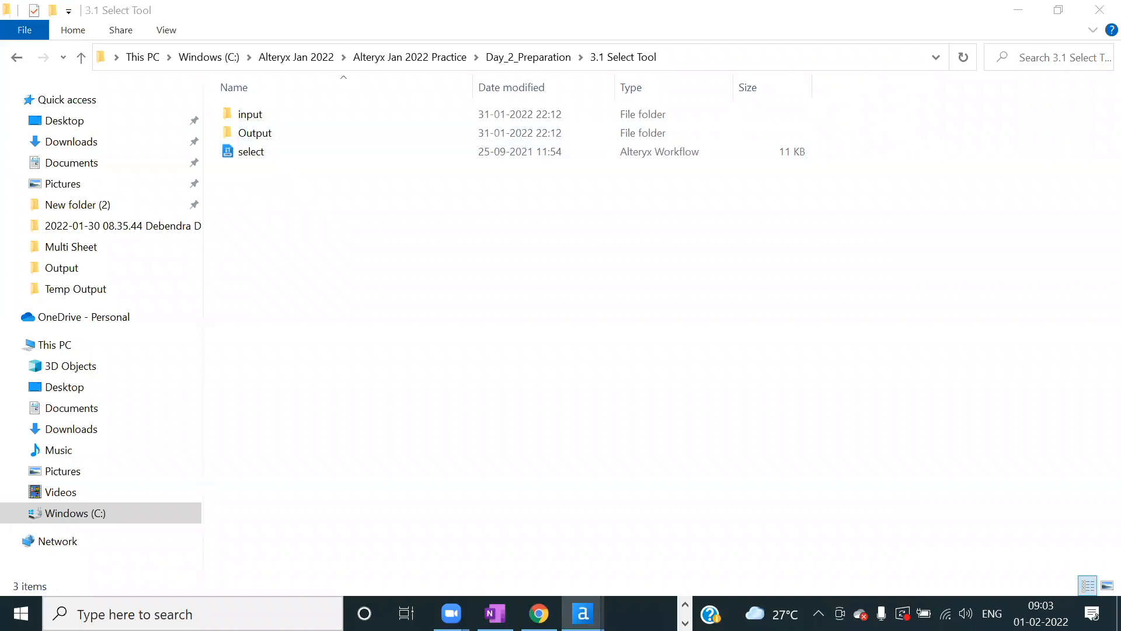
double_click(248, 154)
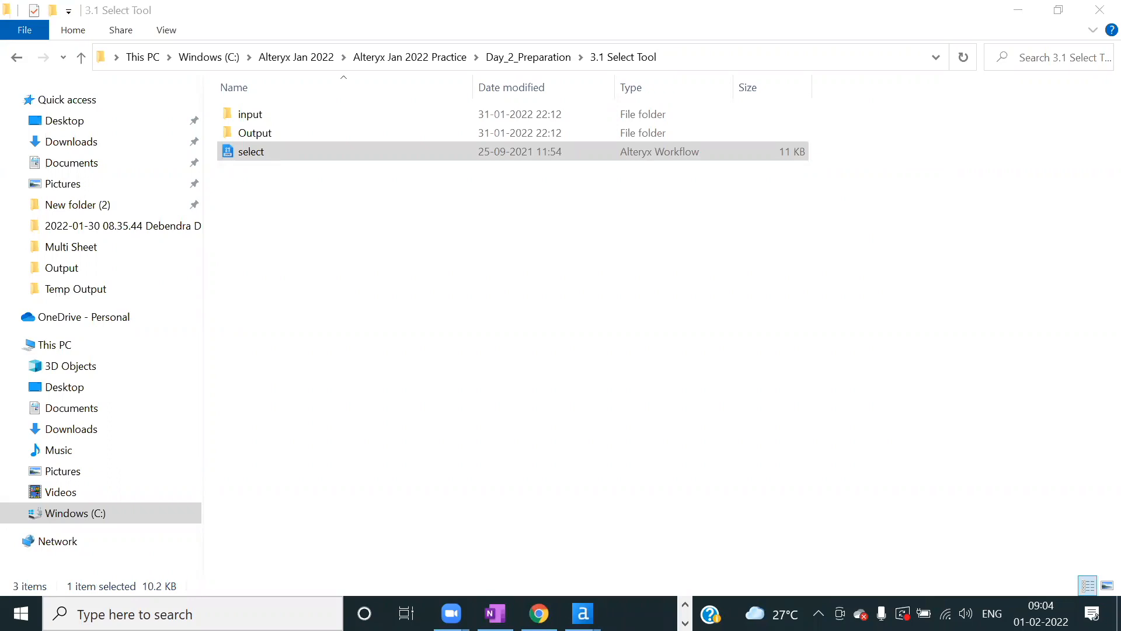
- Switch to New Workflow4, paste the Input Data tool for Store_Transactions.xlsx, and try to run the workflow
mouse_move(583, 613)
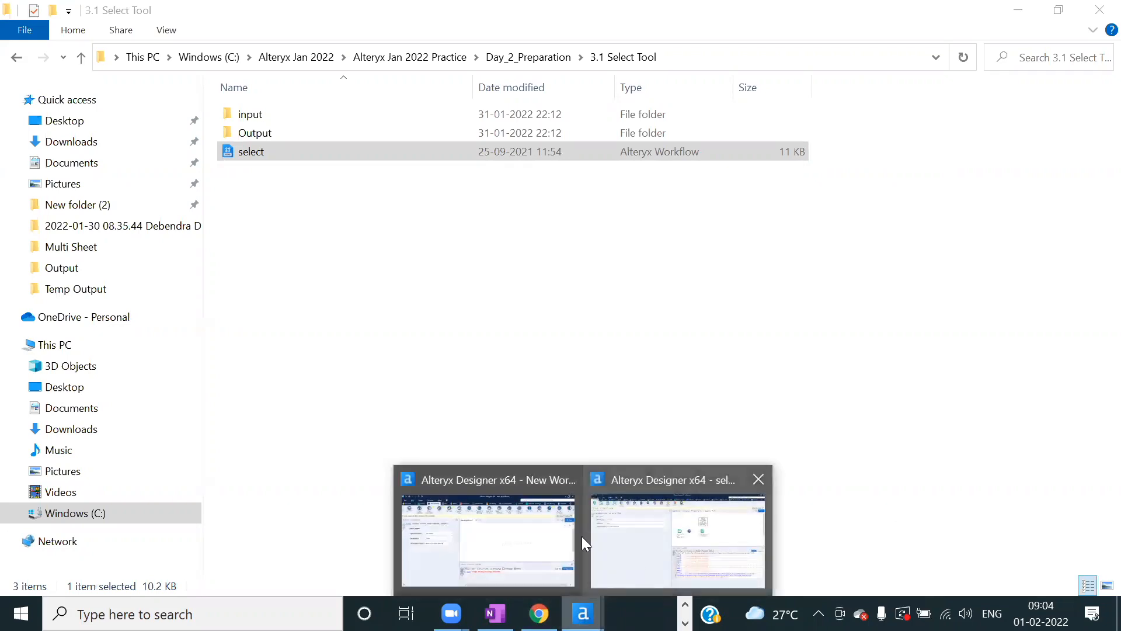
click(506, 545)
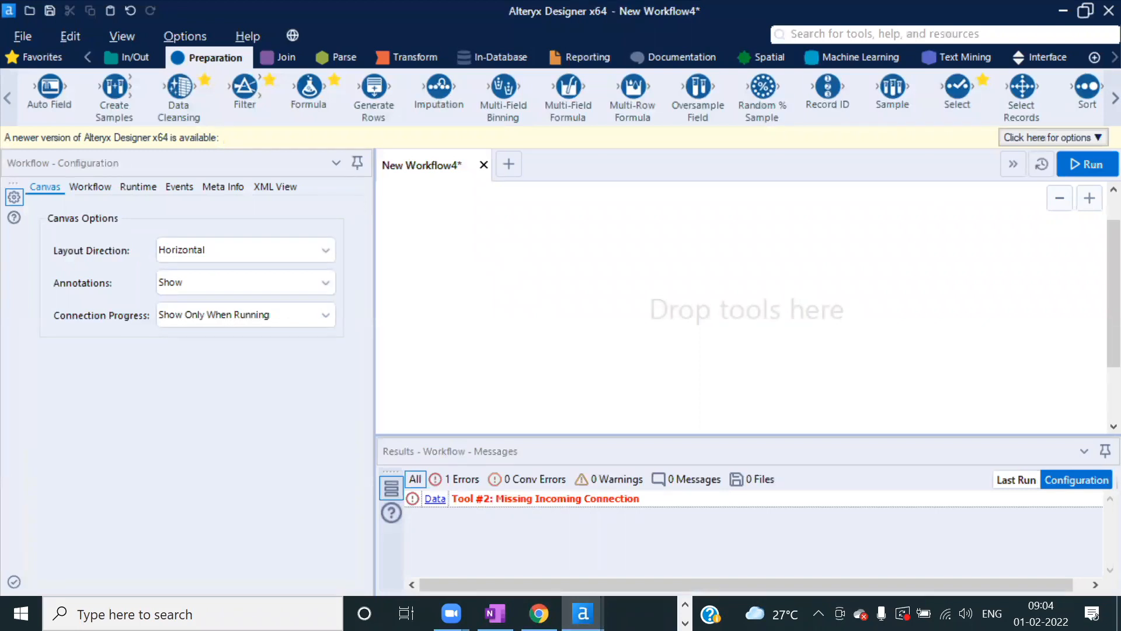
key(ctrl+v)
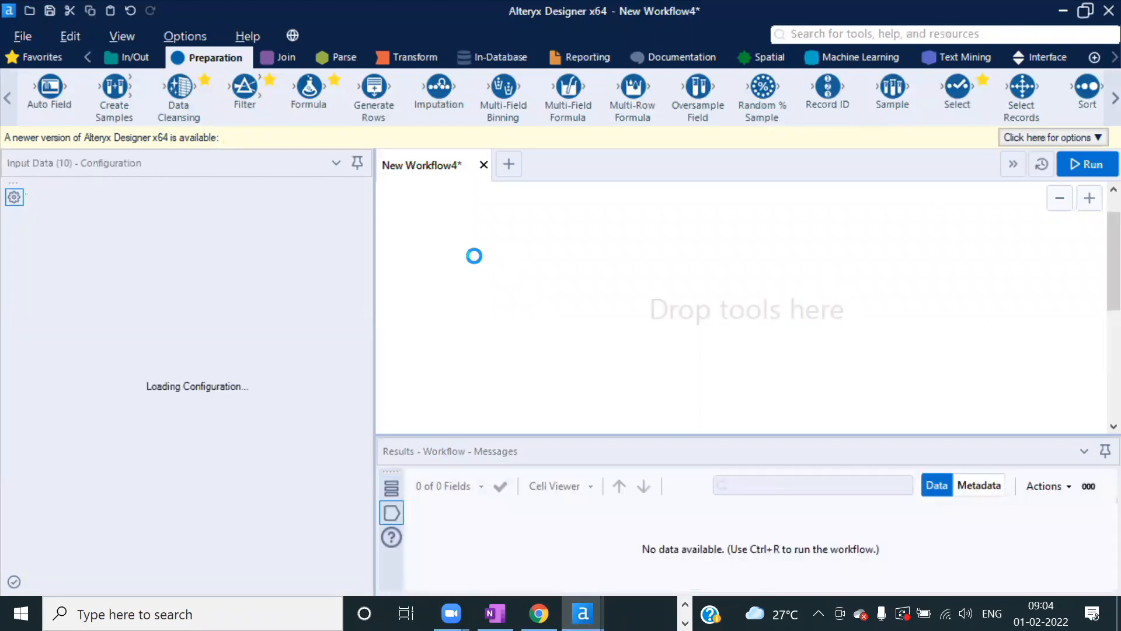
click(1090, 173)
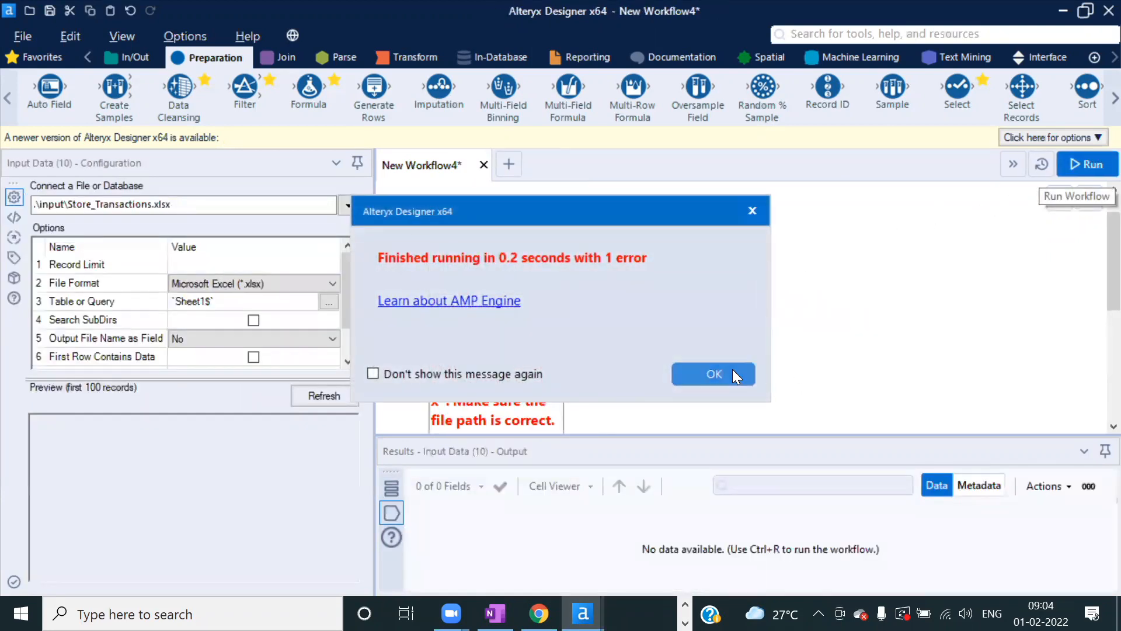
click(732, 374)
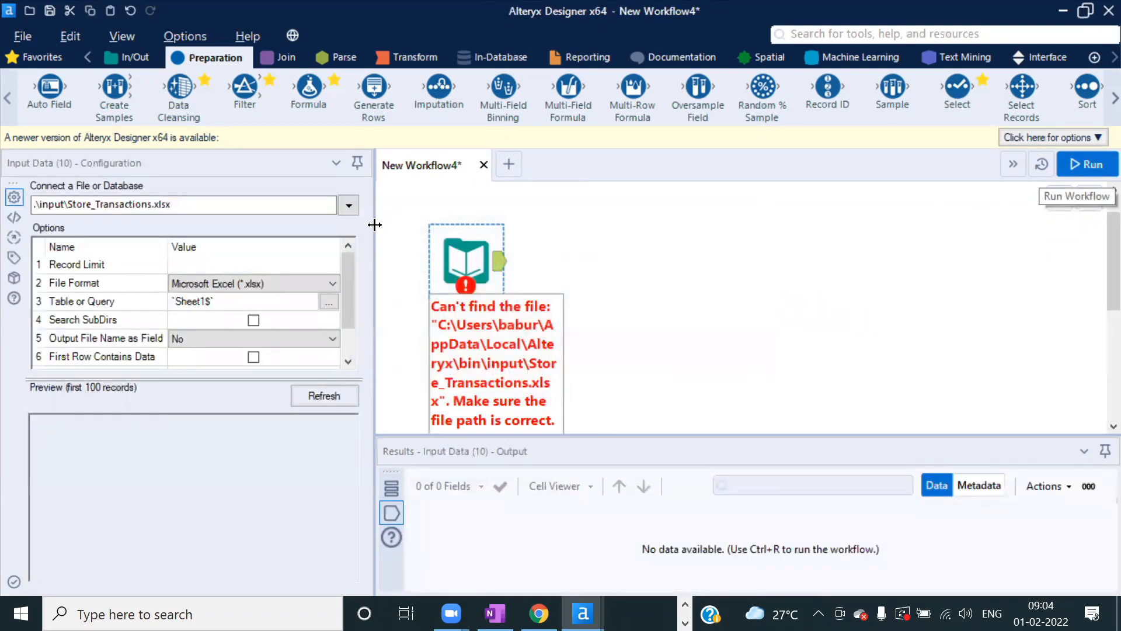
- Open the input folder of 3.1 Select Tool in File Explorer, and delete the pasted Input Data tool from New Workflow4
key(alt+Tab)
key(Tab)
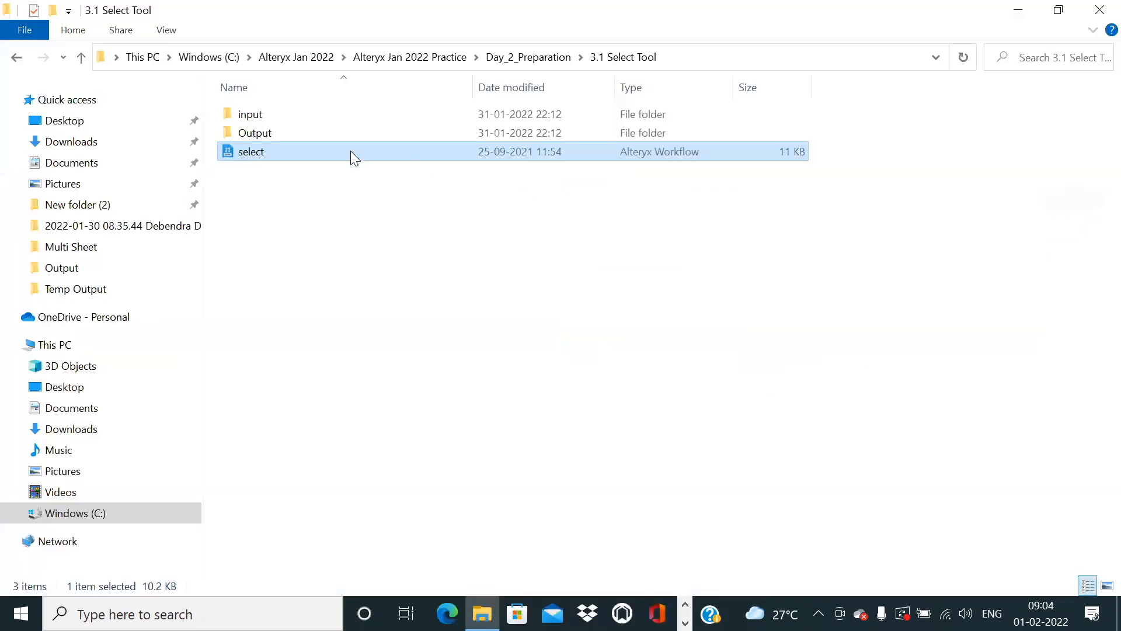
double_click(263, 116)
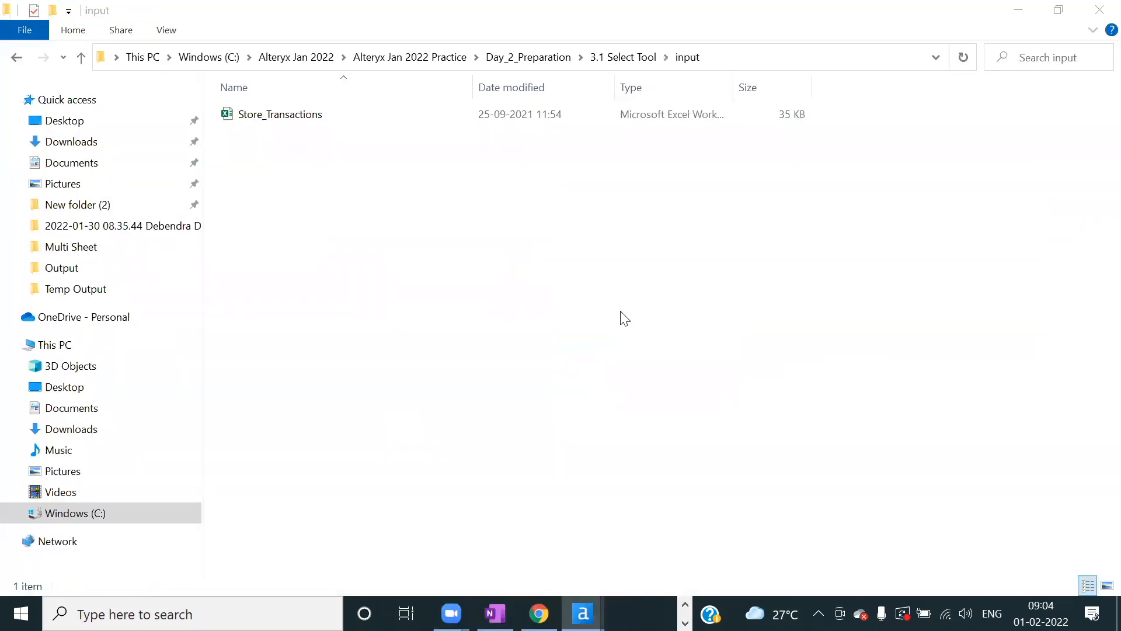
key(alt+Tab)
key(Tab)
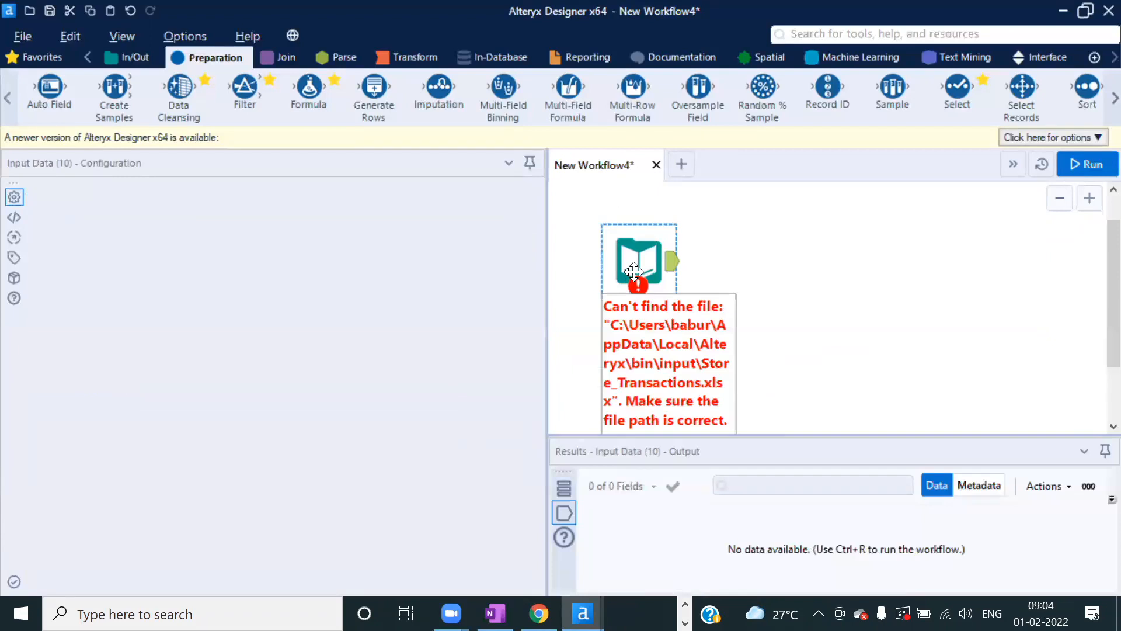
key(Delete)
- Bring the Store_Transactions file from File Explorer into New Workflow4 as an input using Sheet1, and run the workflow
key(alt+Tab)
key(Tab)
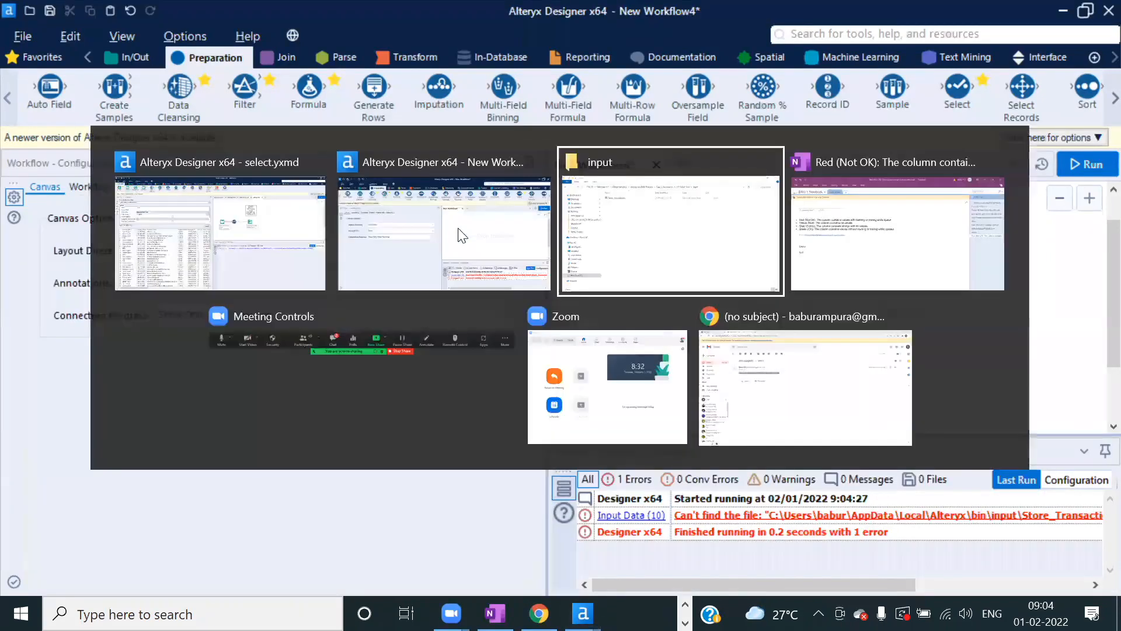
click(265, 116)
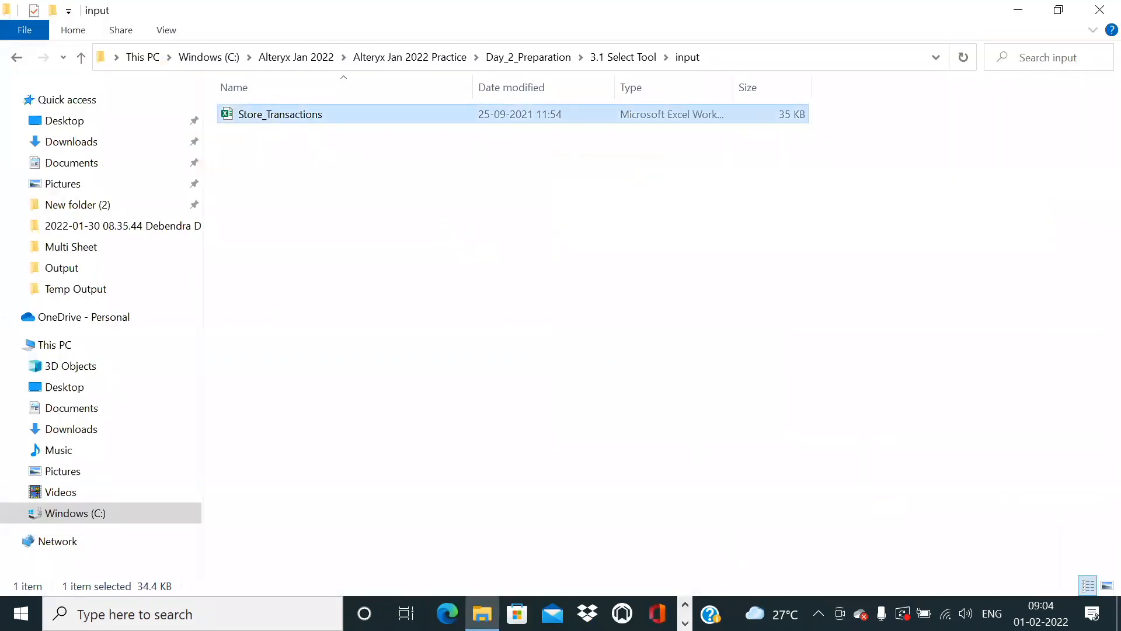
drag(247, 120, 583, 613)
drag(506, 528, 630, 275)
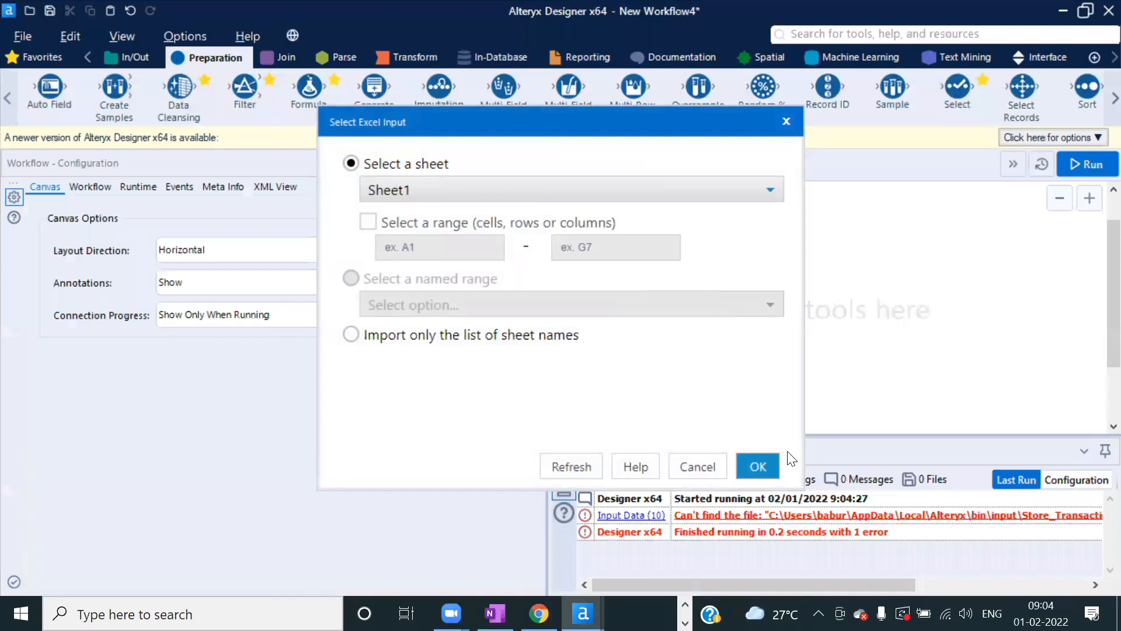
click(758, 467)
key(ctrl+r)
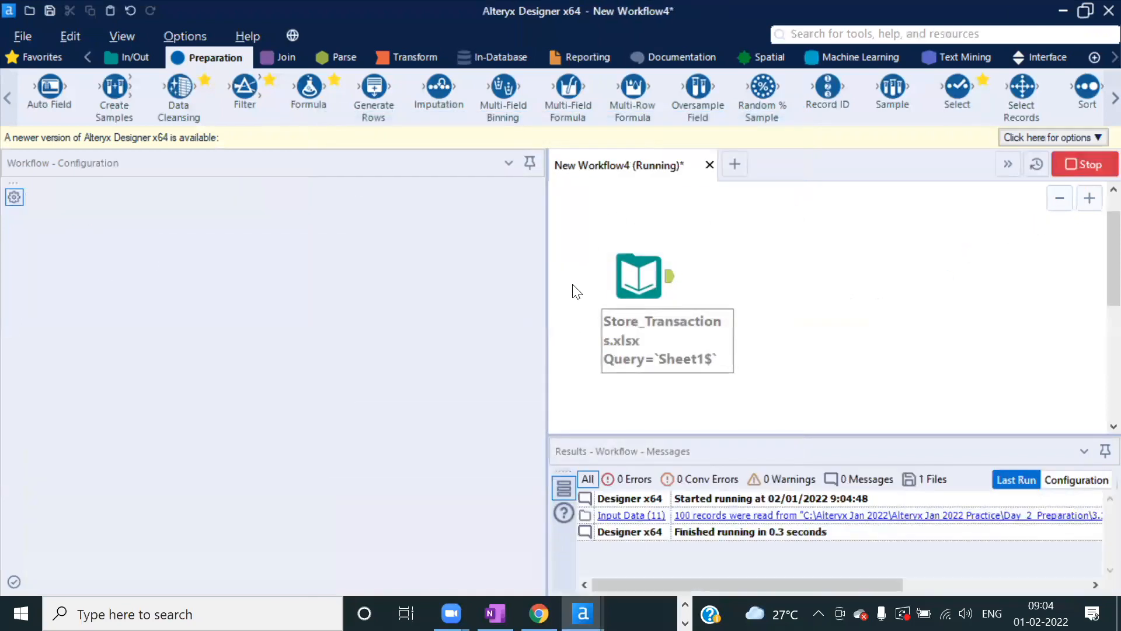
- Enlarge the results area and review all the columns of the Store_Transactions input's output
click(714, 372)
drag(548, 245, 404, 239)
click(476, 283)
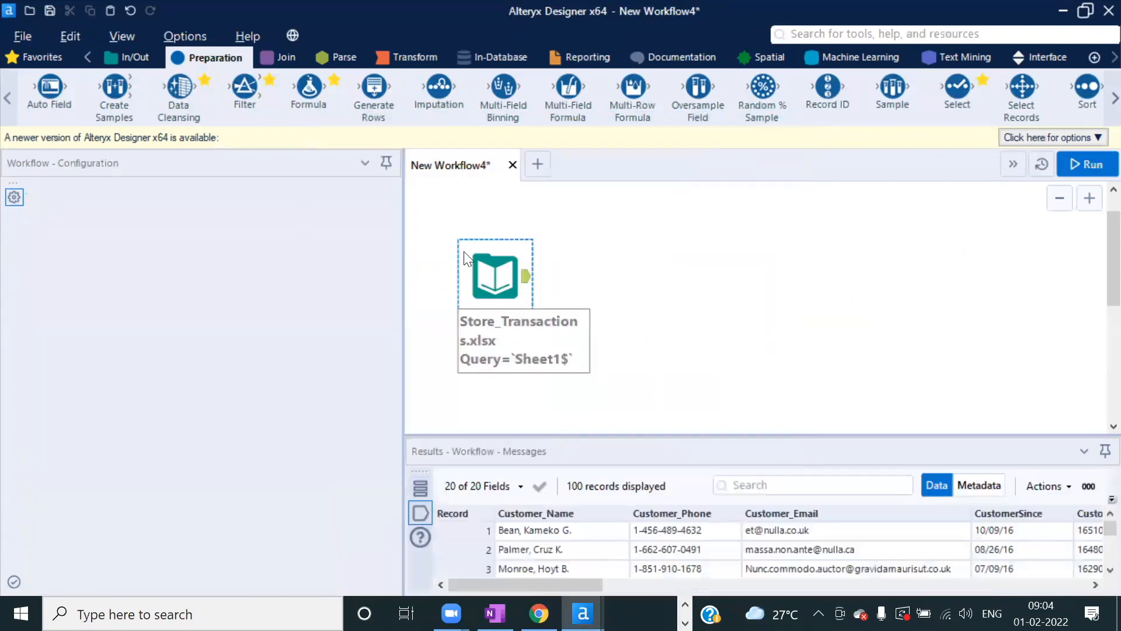
drag(642, 435, 641, 345)
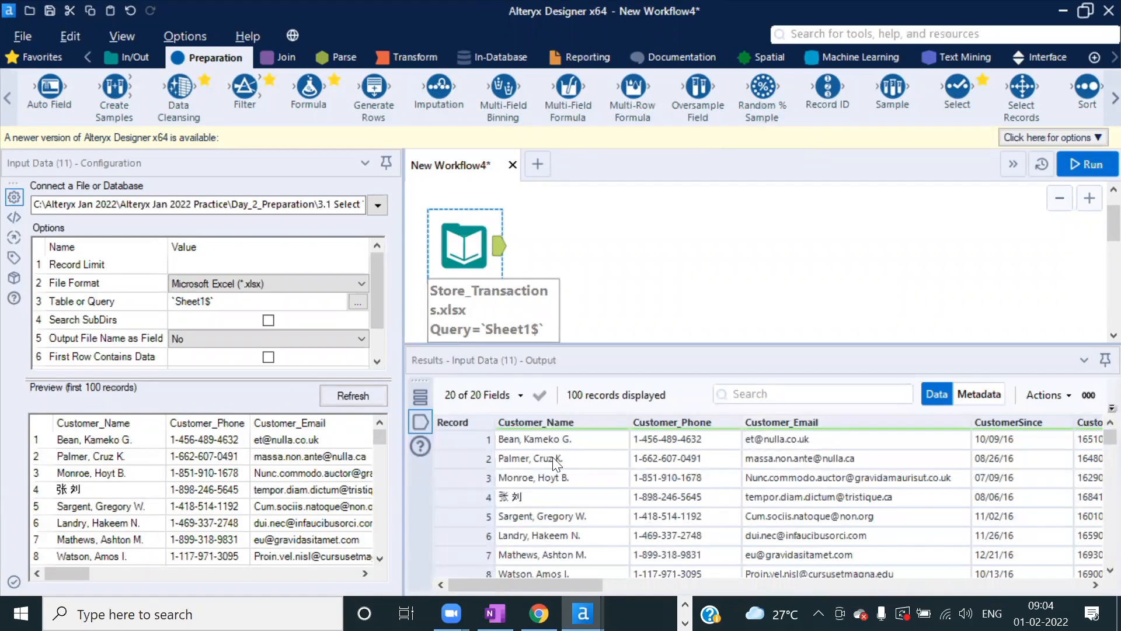
drag(588, 584, 886, 584)
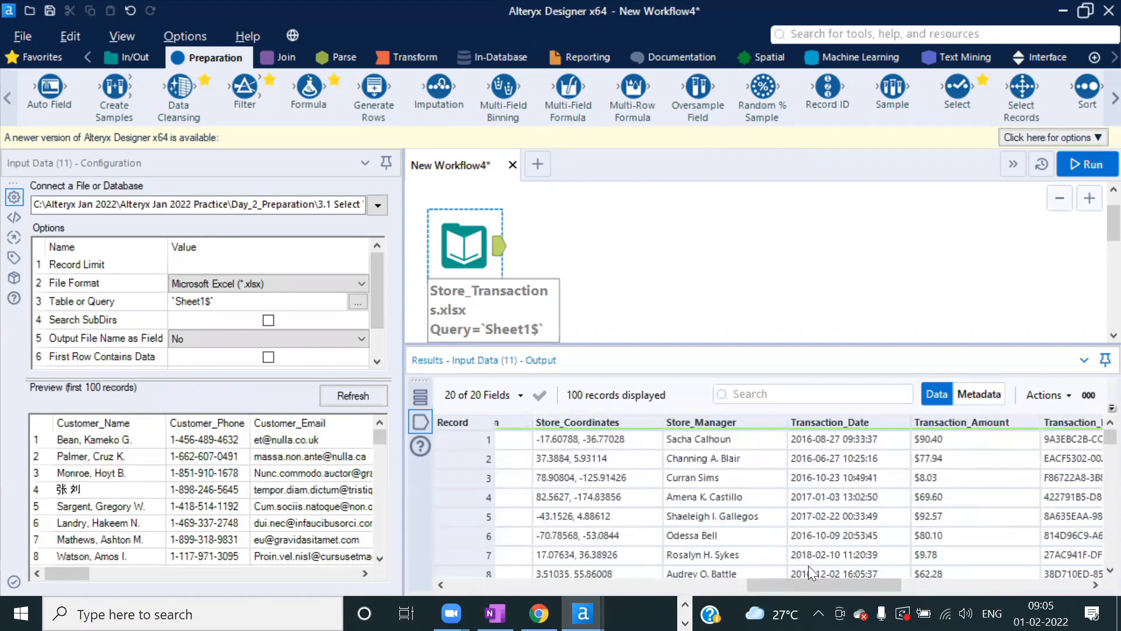
drag(801, 582, 1002, 585)
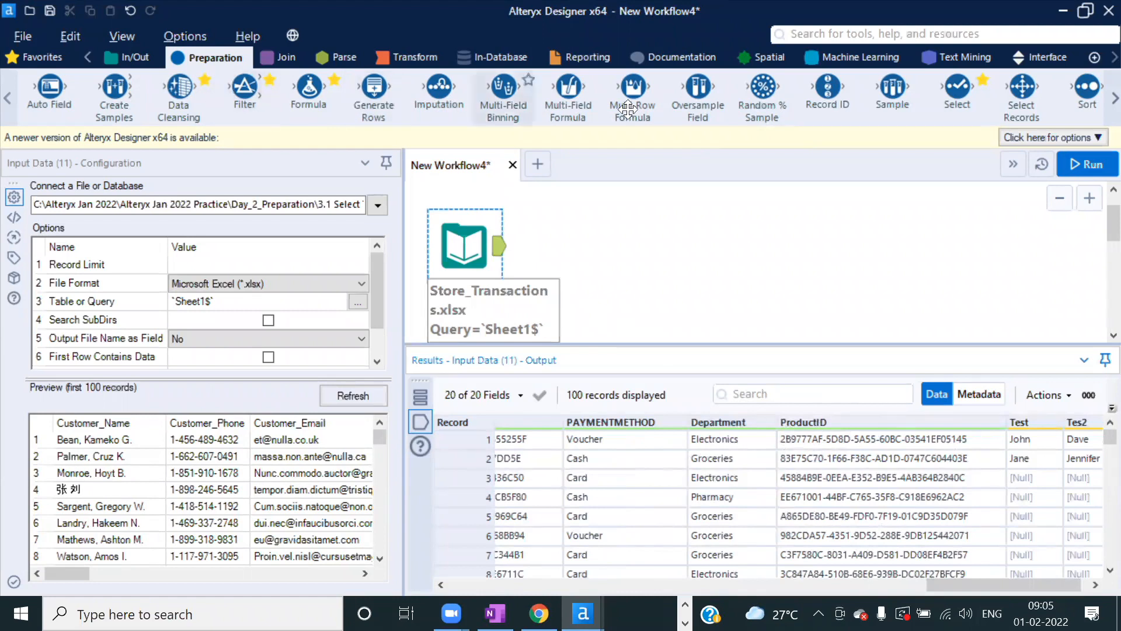
- Connect a Select tool to the Store_Transactions input and exclude the Customer_Phone, Customer_Email and Customer_Name fields
drag(961, 93, 612, 237)
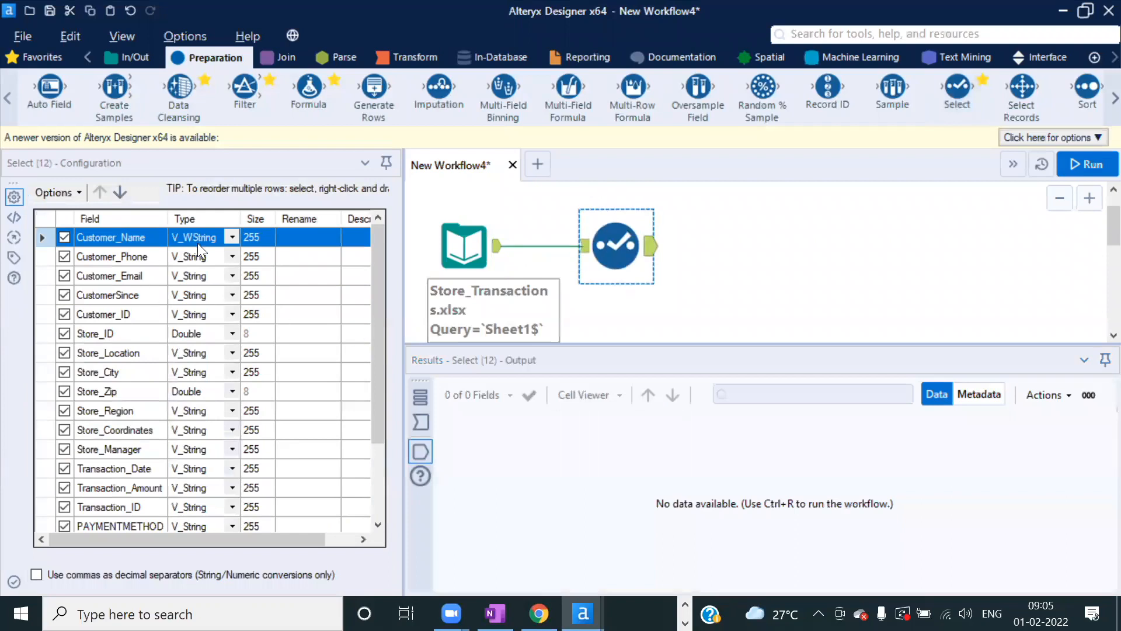
drag(403, 235, 452, 241)
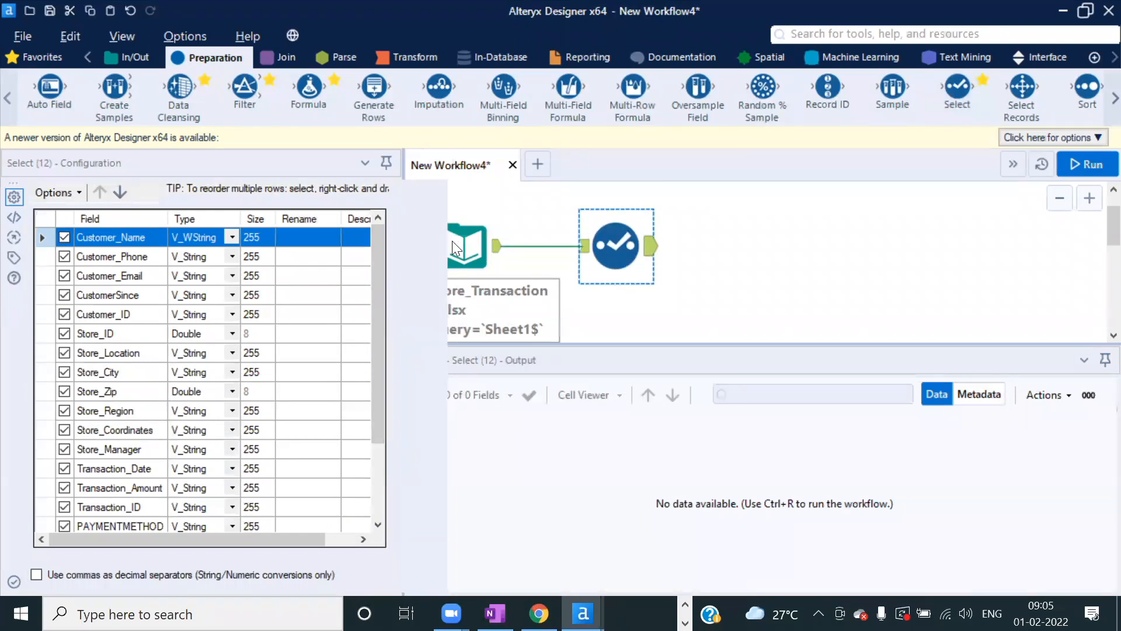
click(65, 256)
click(64, 275)
click(66, 238)
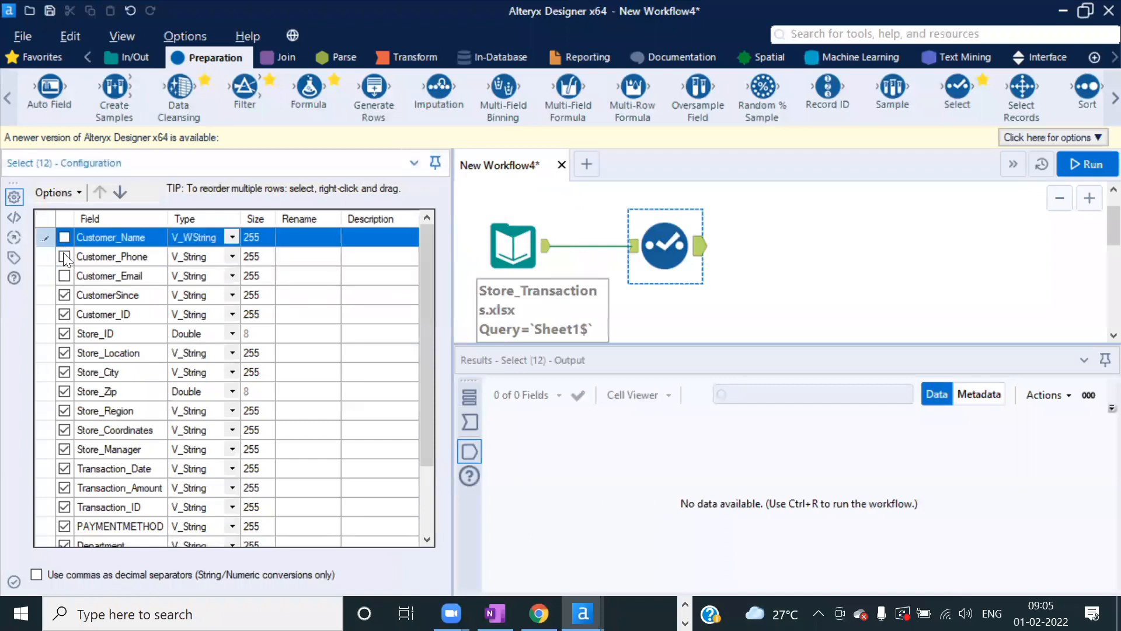
- Exclude the CustomerSince and Customer_ID fields in the Select tool as well
click(63, 296)
click(65, 314)
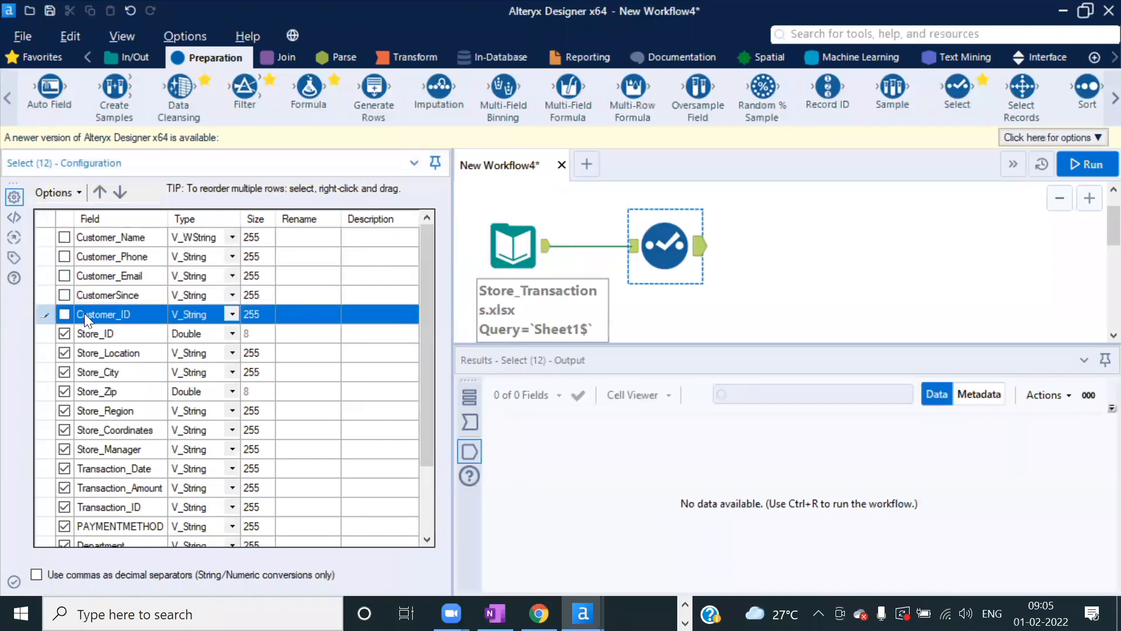
- Replace the Select tool with a new one connected to Store_Transactions, excluding Customer_Name, Customer_Phone, Customer_Email and CustomerSince
click(662, 245)
key(Delete)
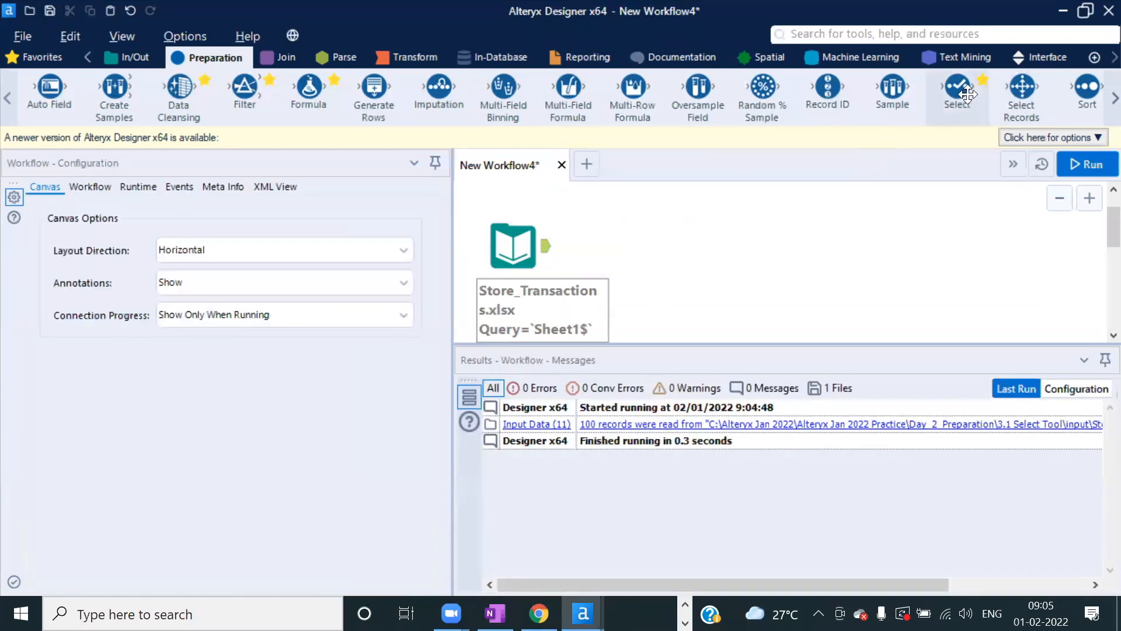
drag(963, 88, 641, 247)
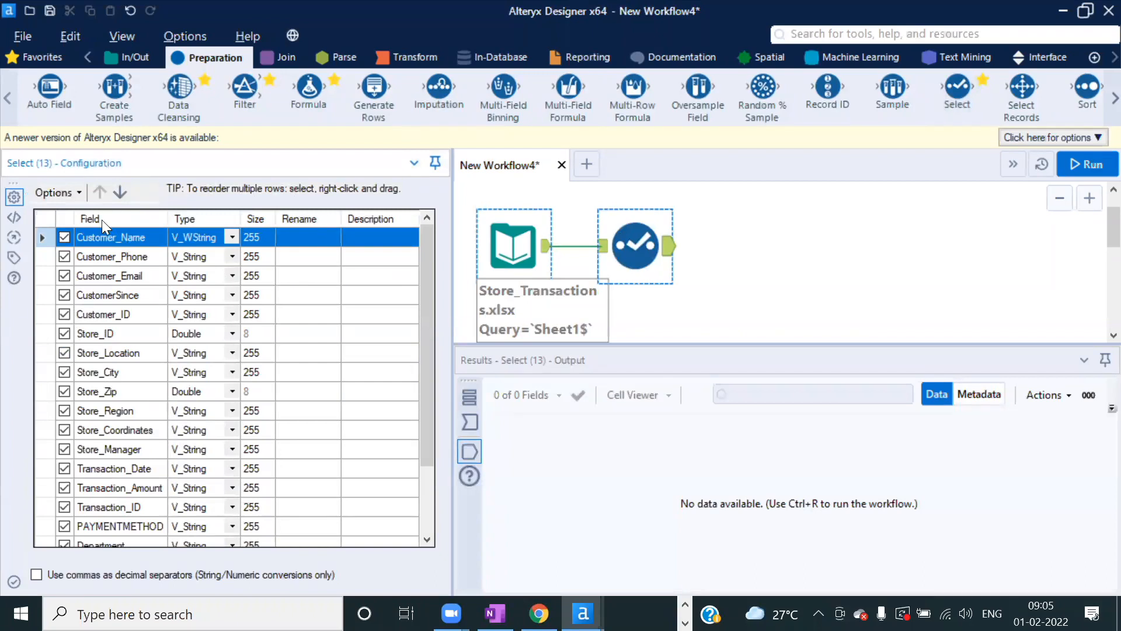
click(66, 255)
click(64, 276)
click(64, 295)
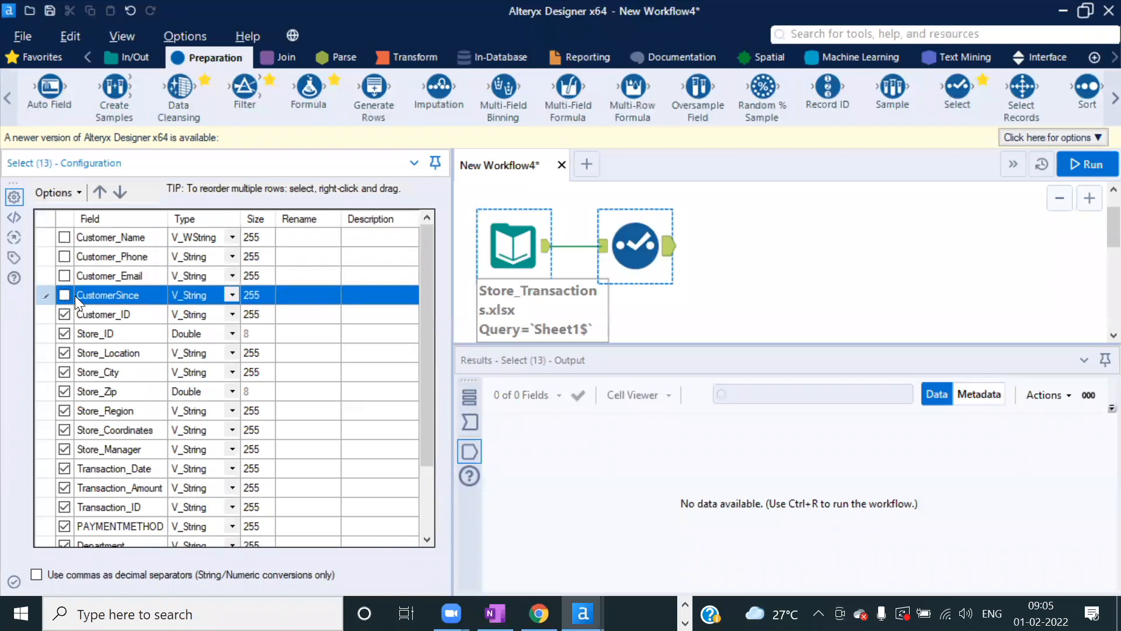
- Move the Transaction_Amount field up the Select tool's field list so it sits directly above Customer_ID
click(43, 314)
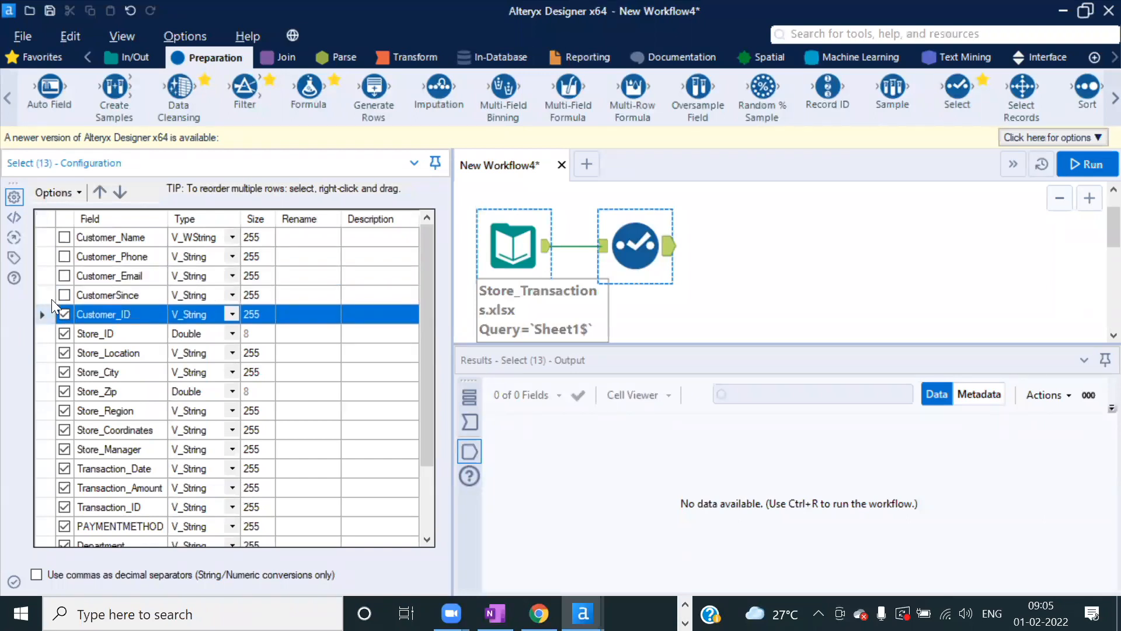
click(101, 192)
click(117, 193)
click(41, 487)
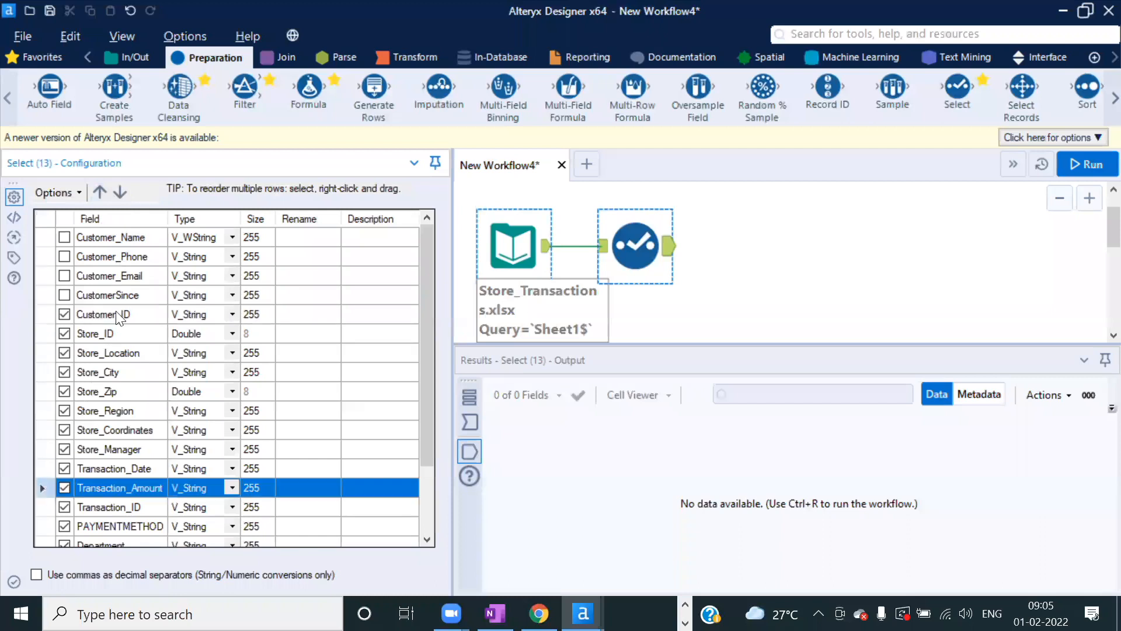
click(100, 193)
triple_click(99, 193)
triple_click(99, 192)
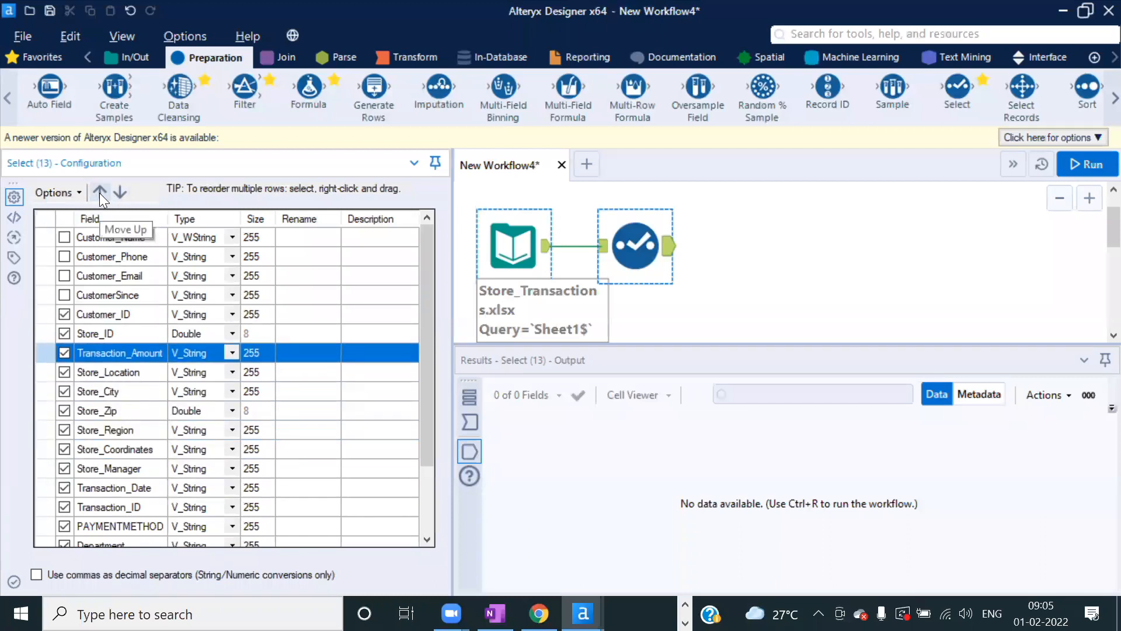
double_click(99, 192)
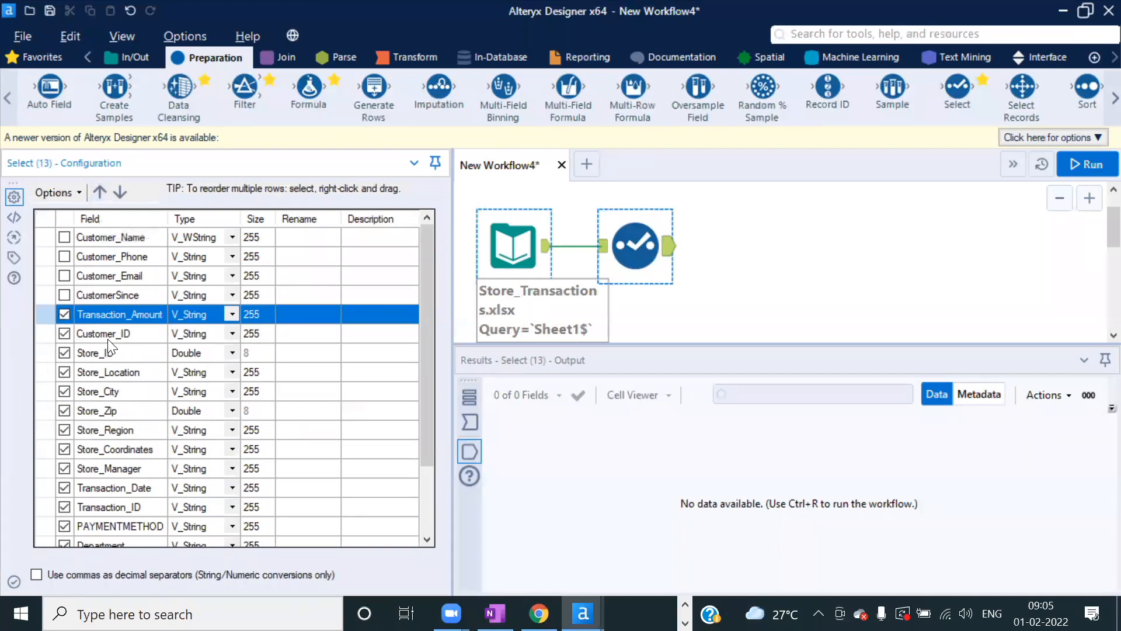
- Try the Byte data type for the Customer_ID field, and set its type to WString
click(231, 333)
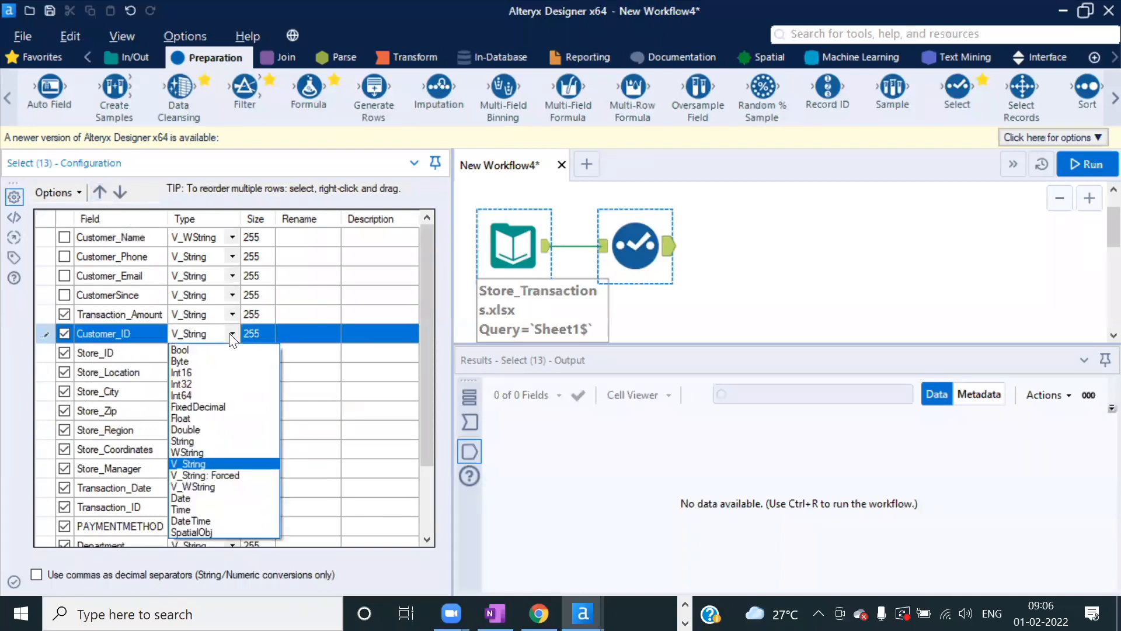
click(191, 360)
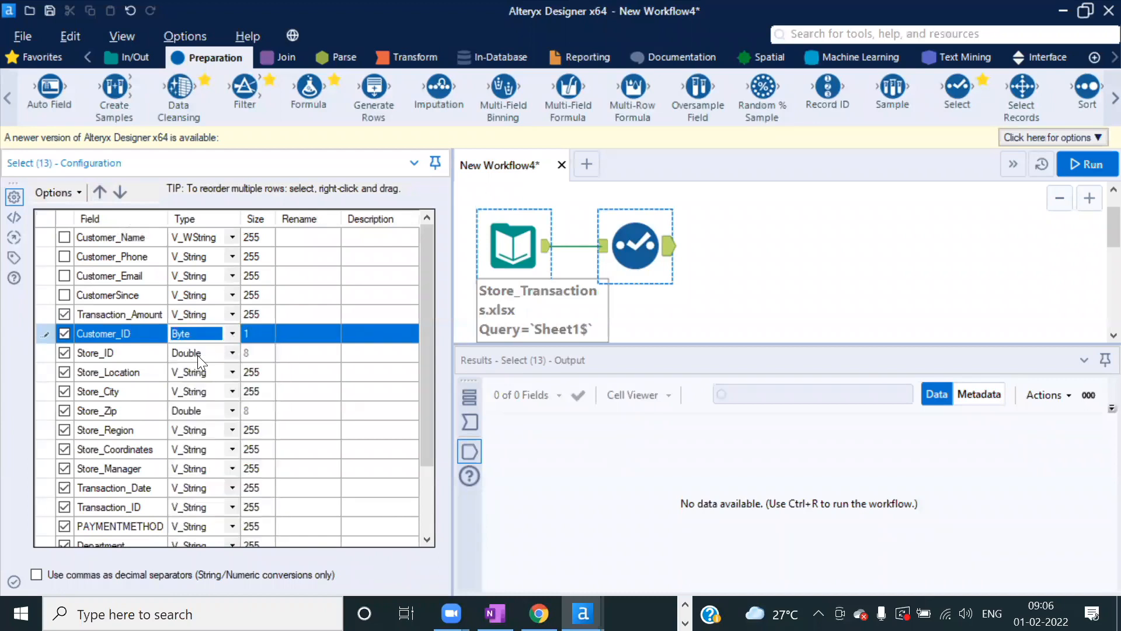
click(231, 334)
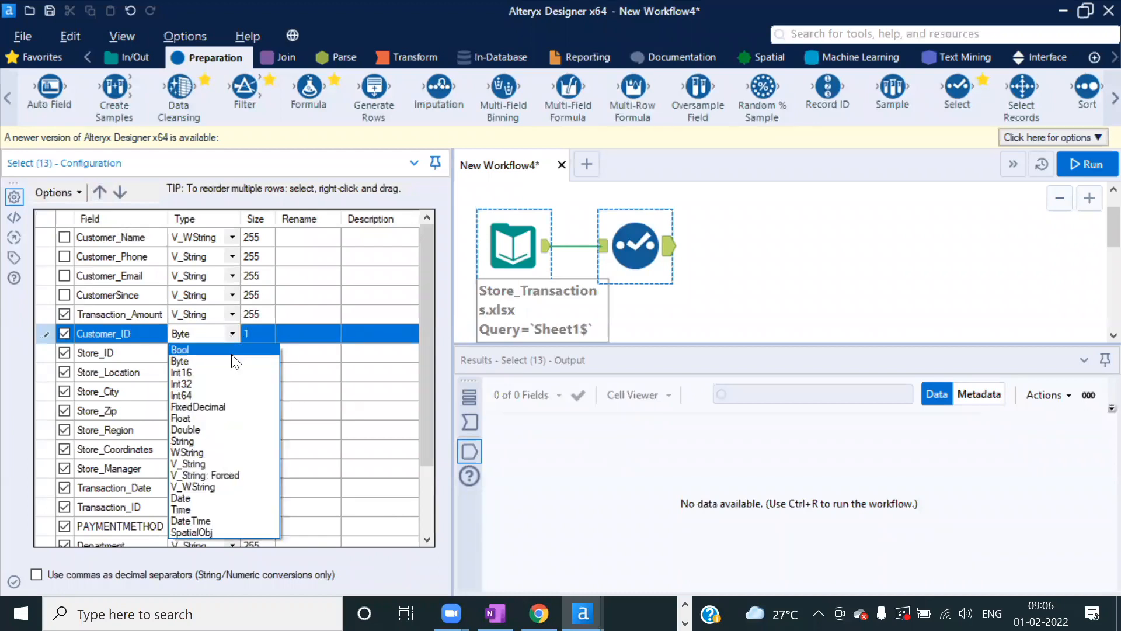
click(198, 453)
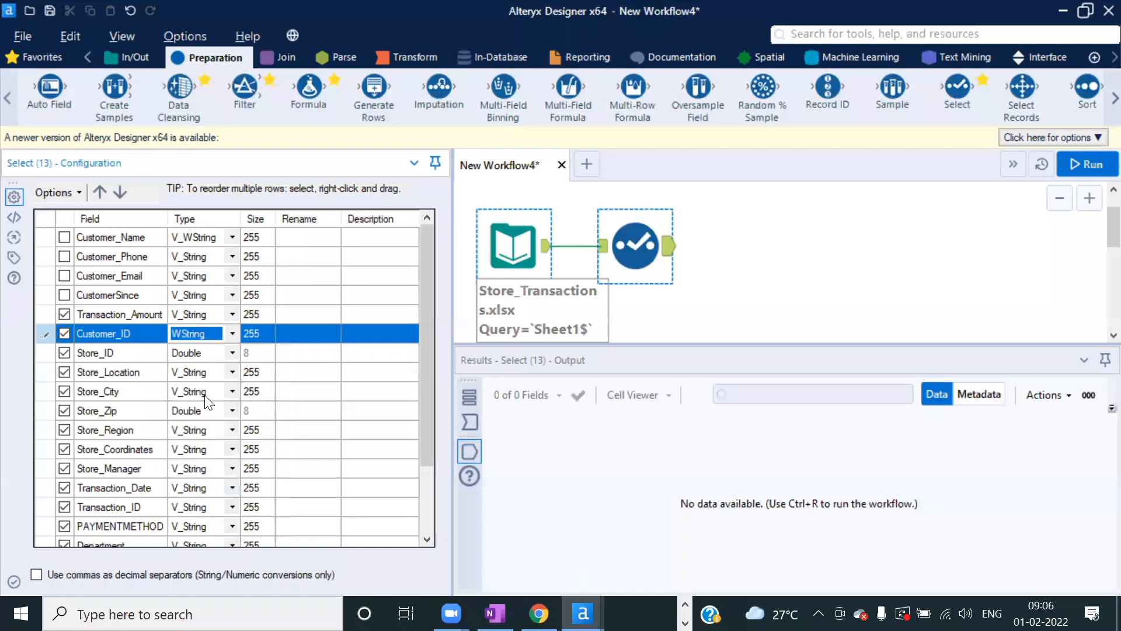
- Try renaming the Customer_ID field to ID in the Select tool
click(264, 314)
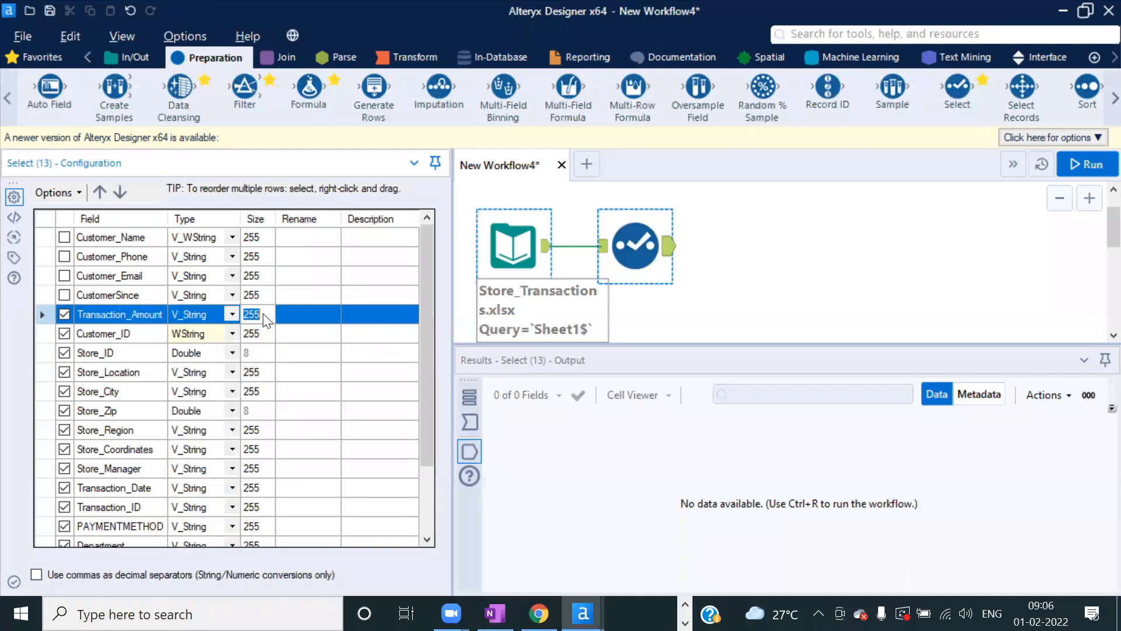
click(307, 333)
text(ID)
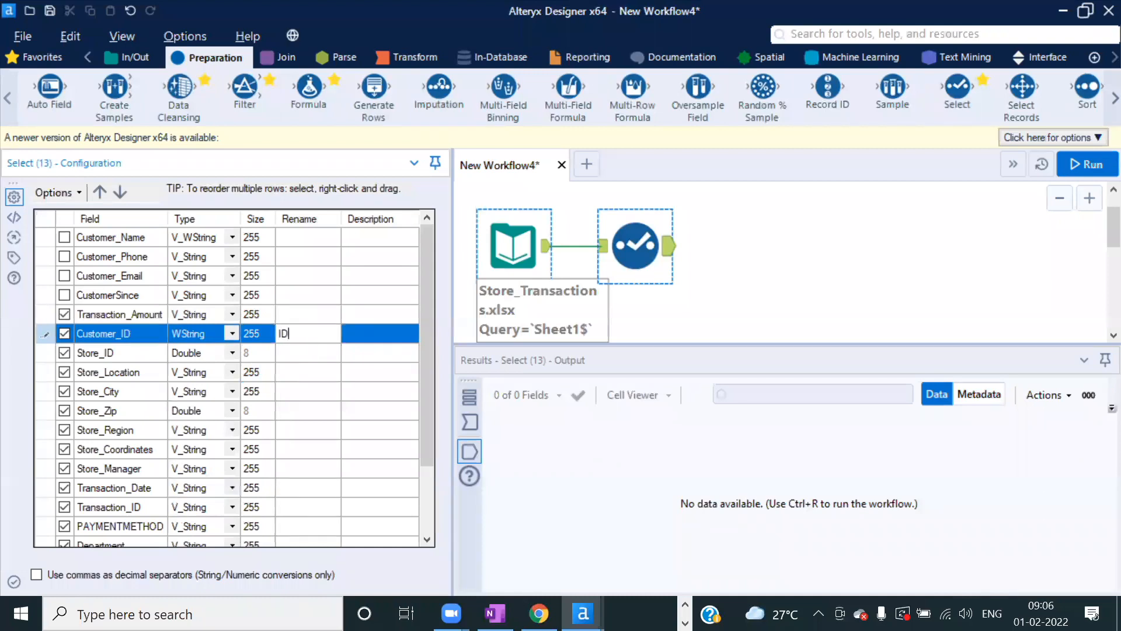
click(380, 238)
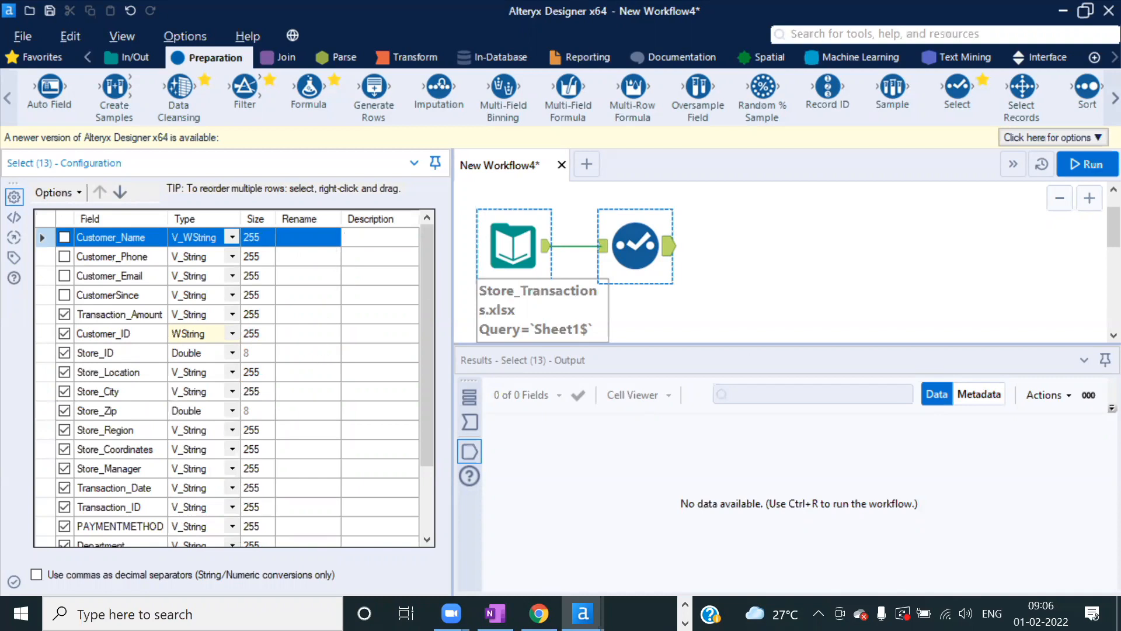
- Run the workflow with the Select tool selected, enlarge the results area and review the output columns
click(645, 235)
click(1093, 164)
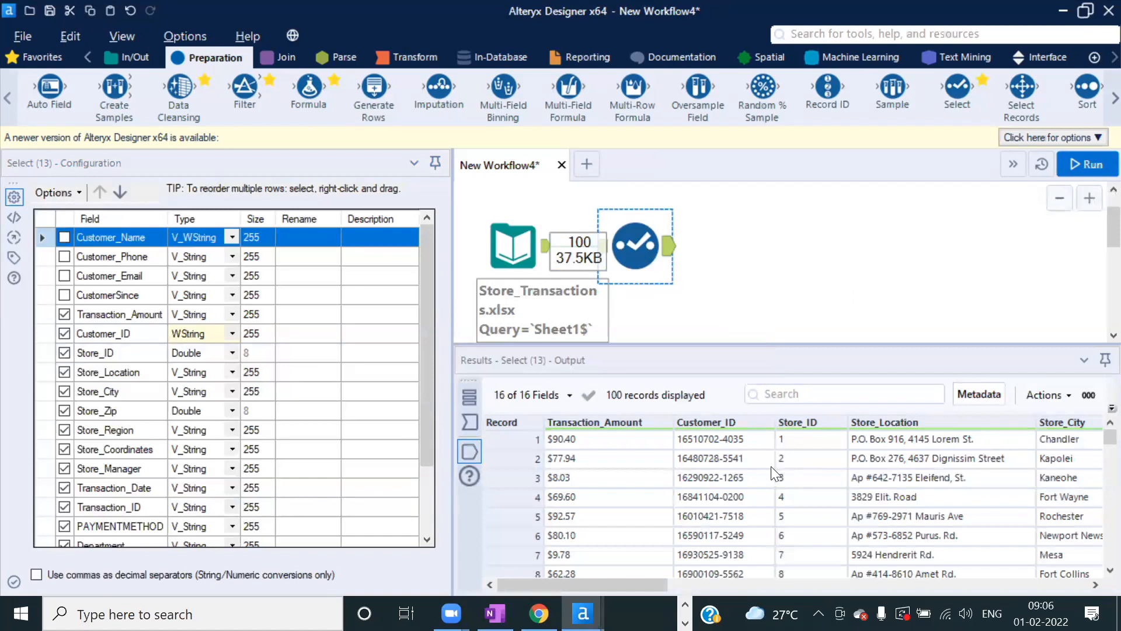
drag(660, 344, 637, 313)
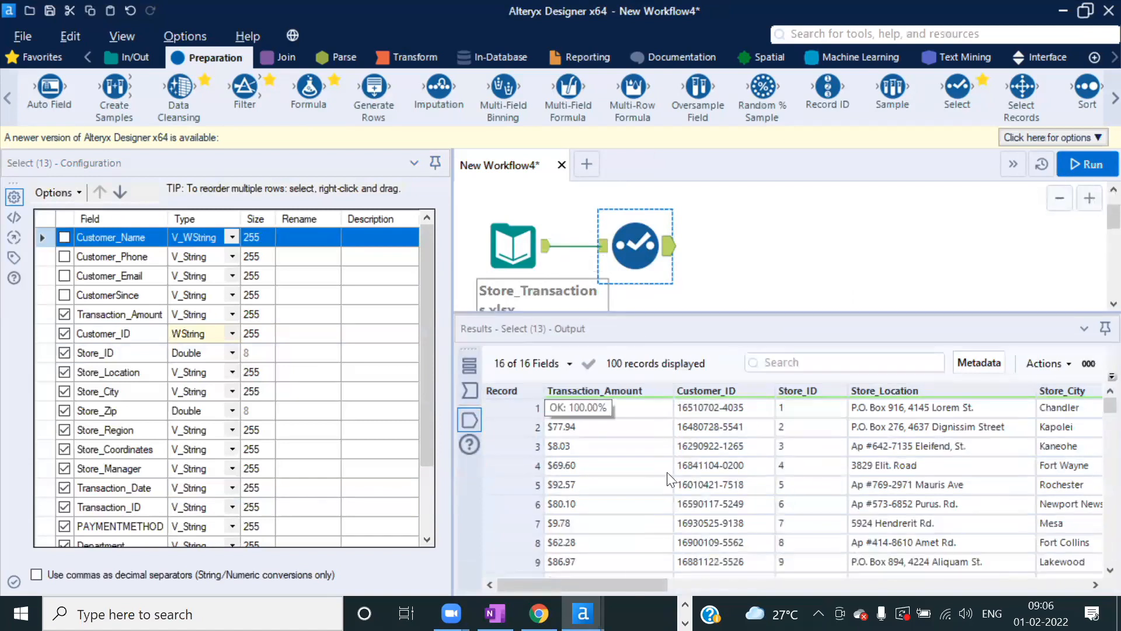
drag(610, 585, 637, 581)
click(701, 409)
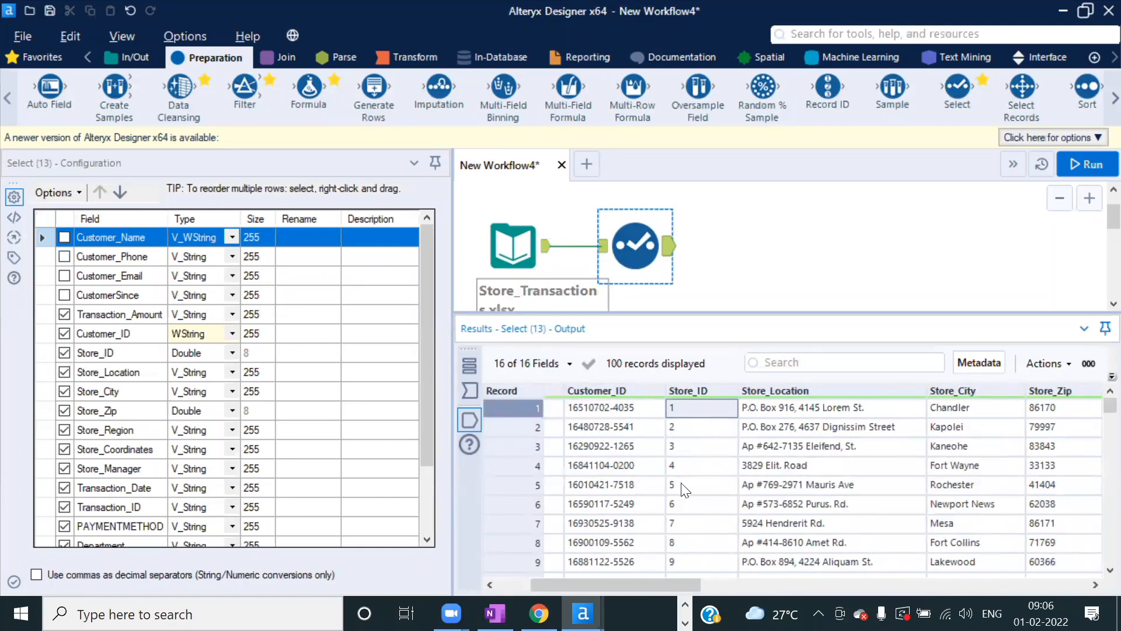
drag(661, 585, 558, 584)
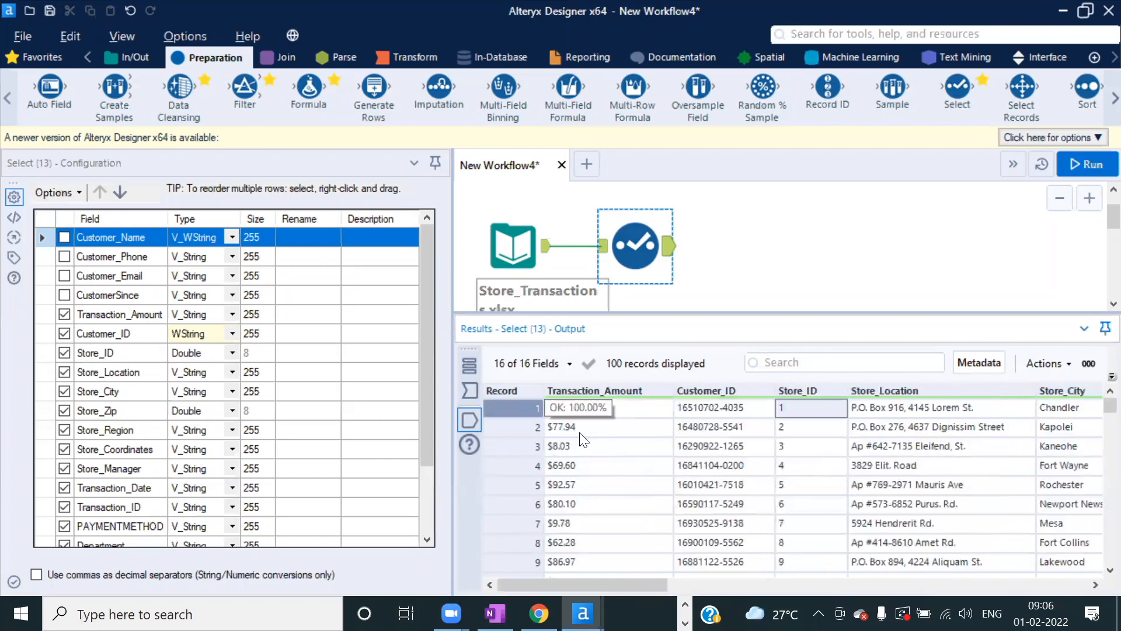
- Include the Customer_Name field again in the Select tool, rerun the workflow and review the output columns
click(64, 237)
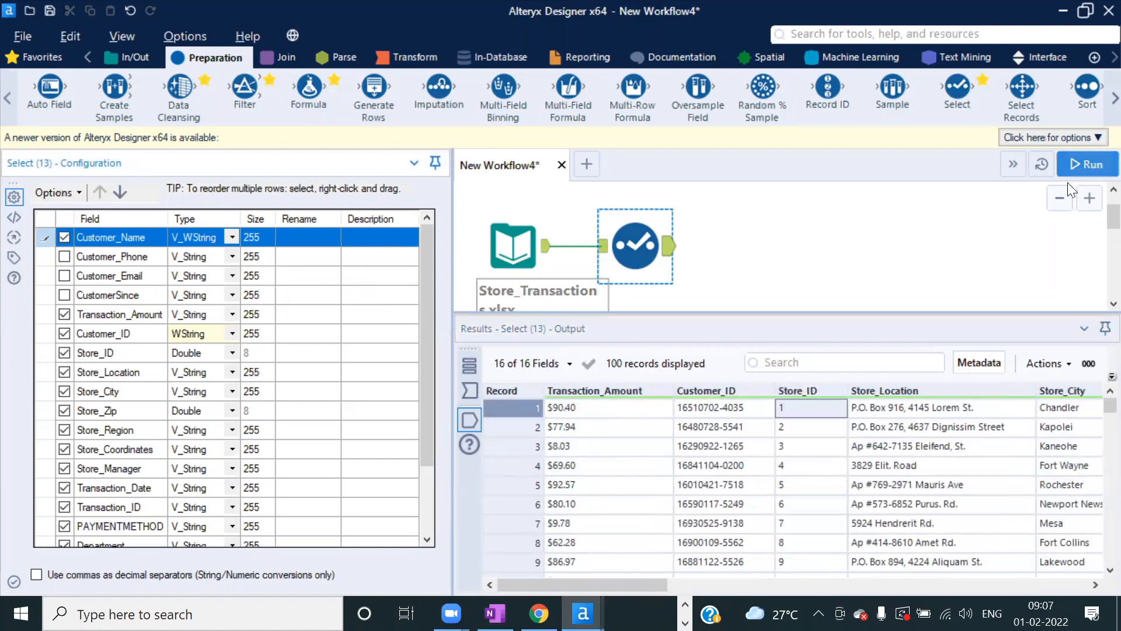
click(565, 582)
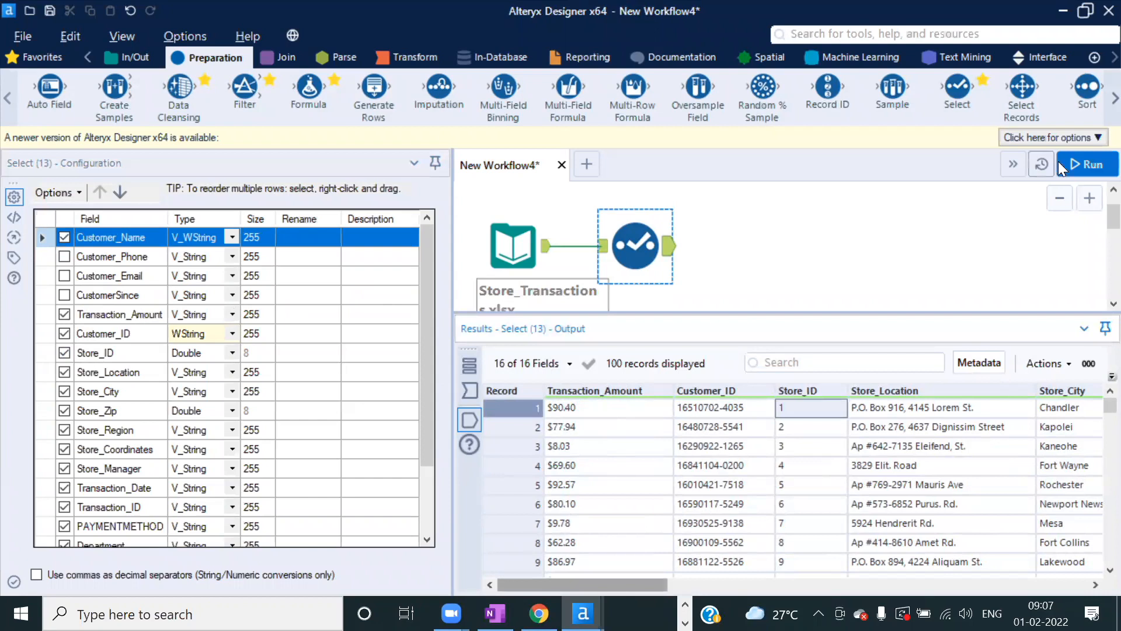
click(1079, 167)
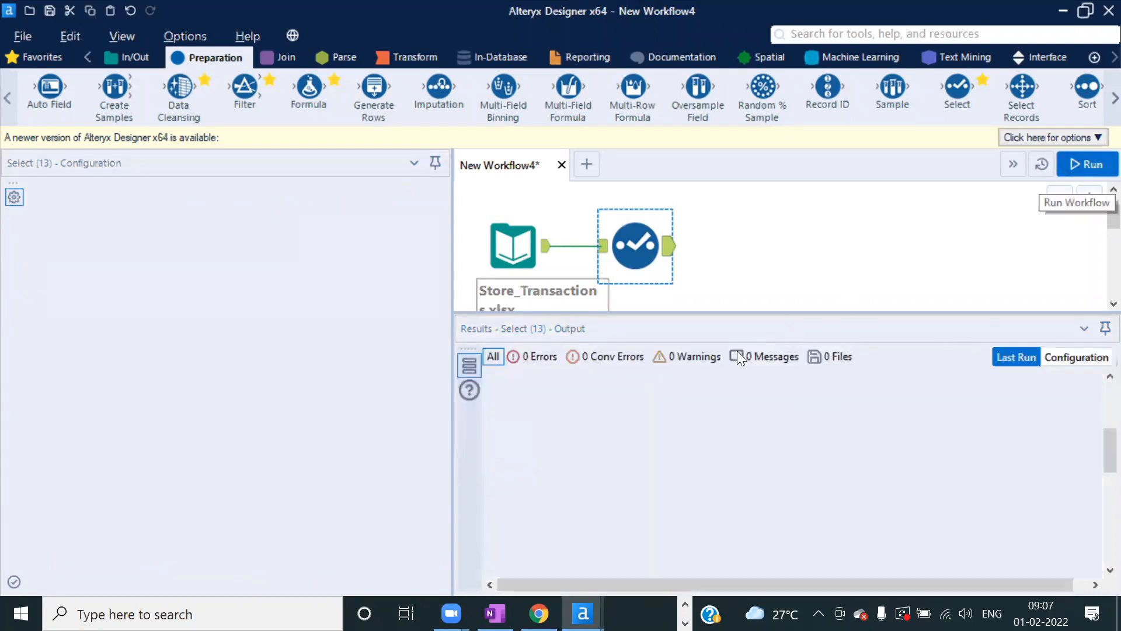
click(717, 376)
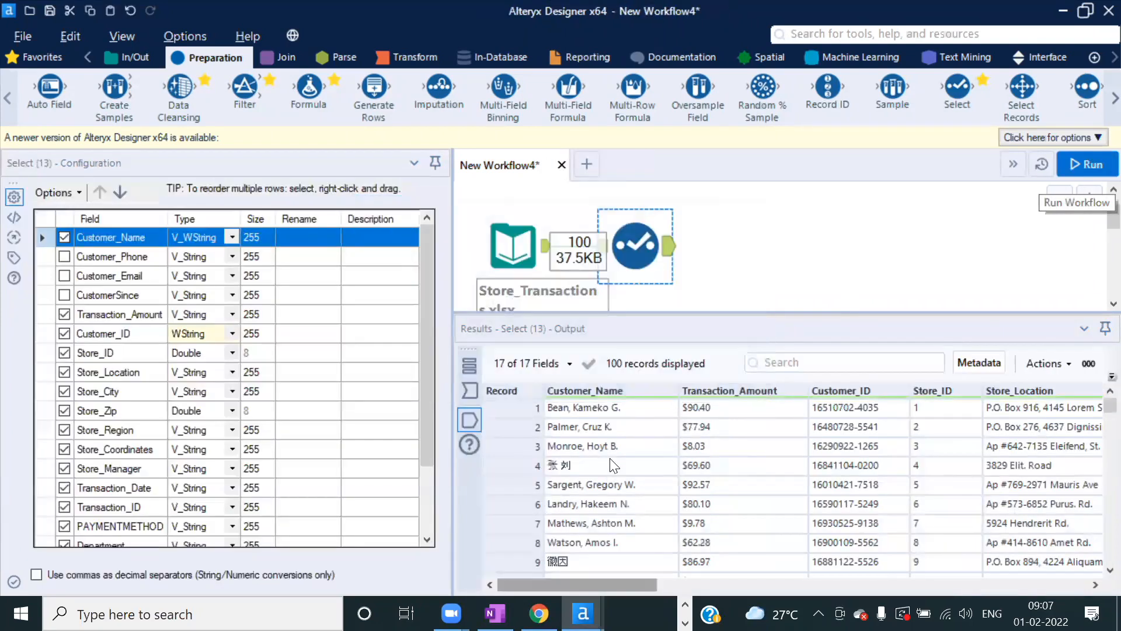
drag(629, 584, 645, 584)
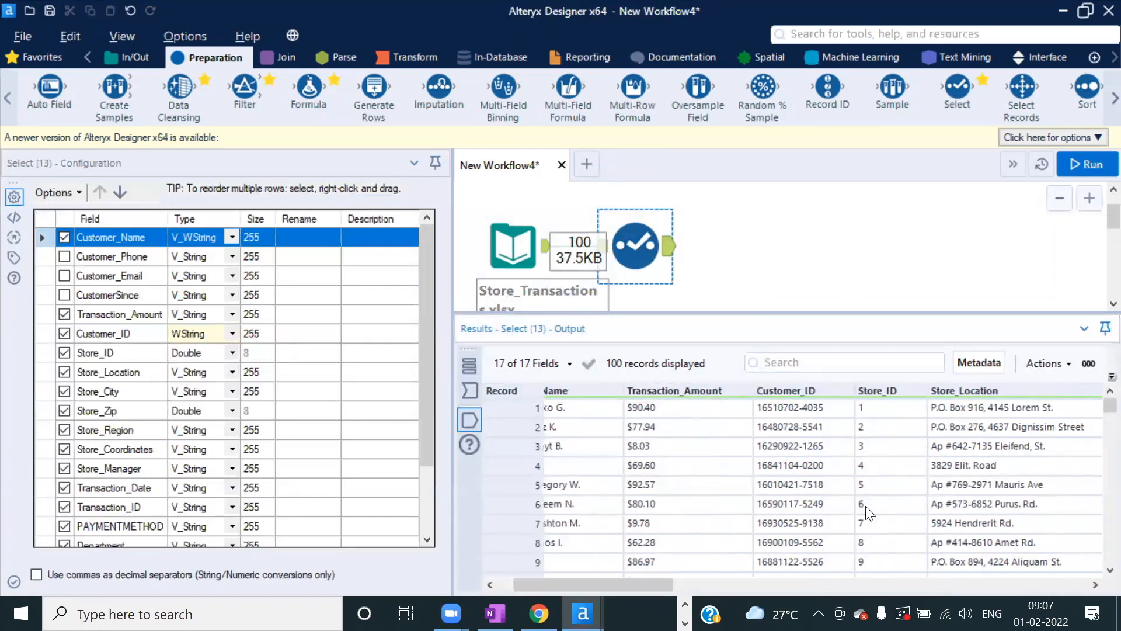
- Set the Store_ID field's data type to V_String in the Select tool and rerun the workflow
click(233, 354)
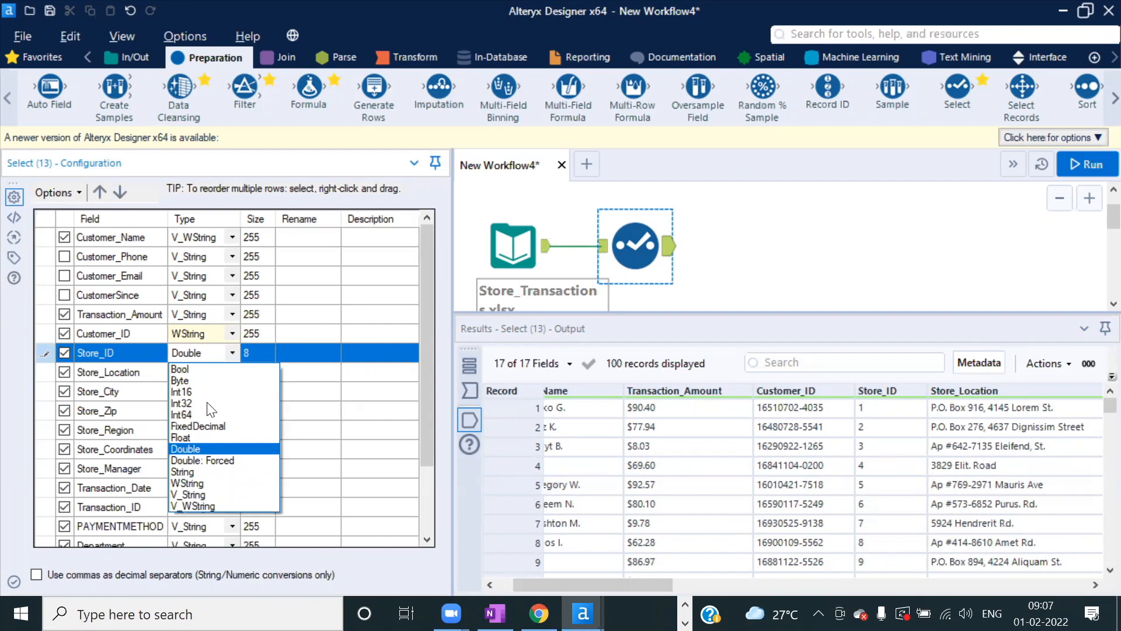
click(194, 492)
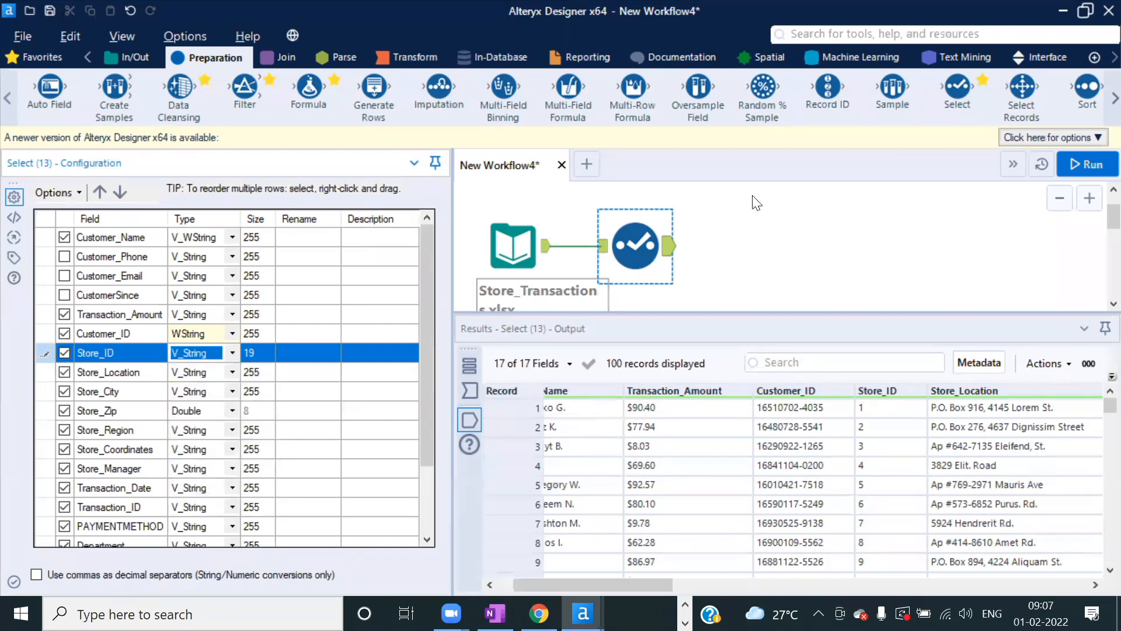
click(1064, 156)
click(718, 371)
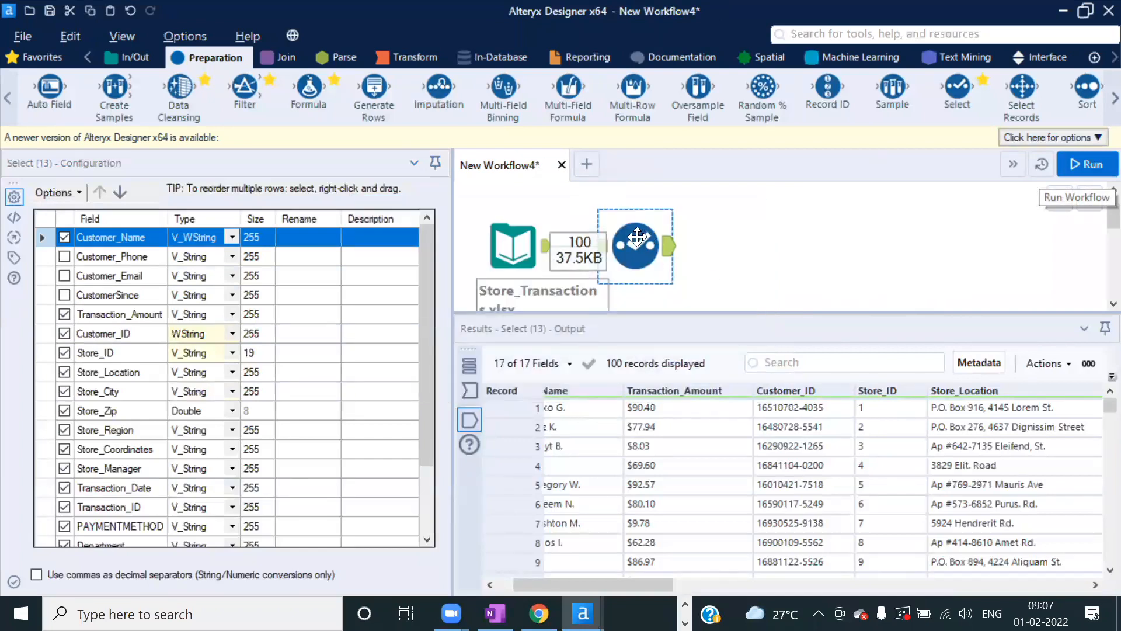
- Show the Select tool's results as metadata and compare the Store_ID field's data type between its input and output
drag(451, 240, 338, 240)
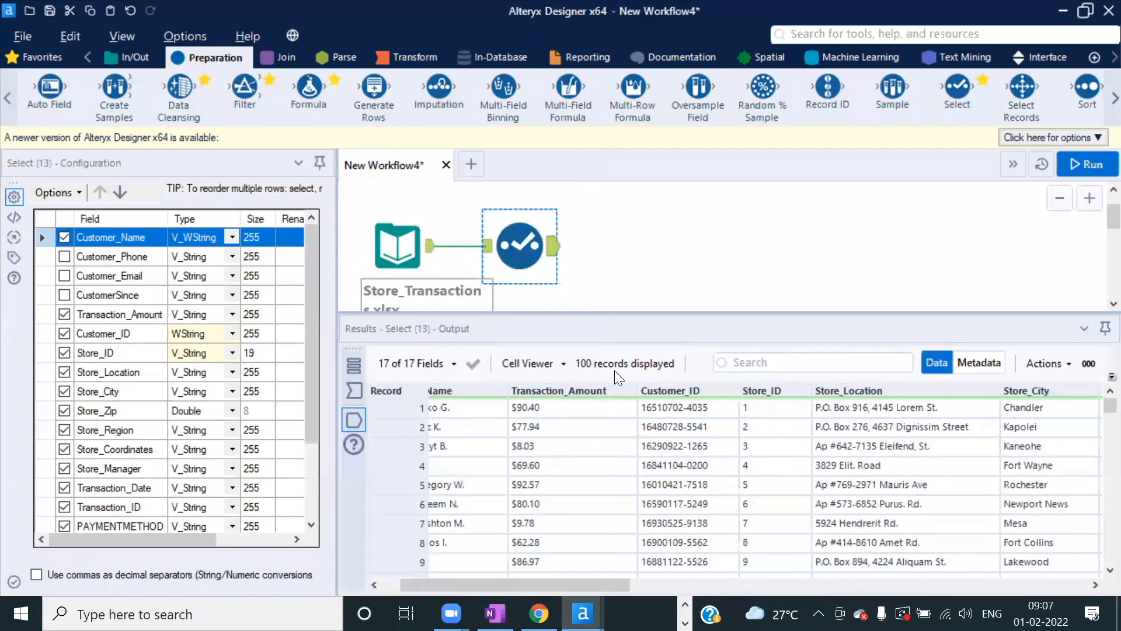
click(981, 361)
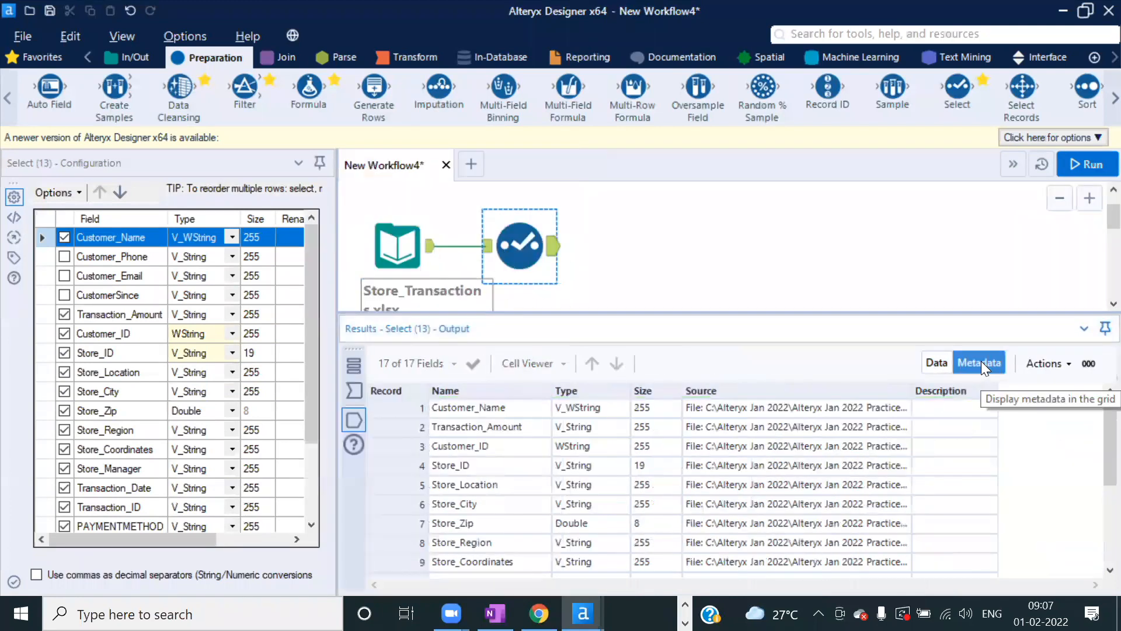
click(353, 390)
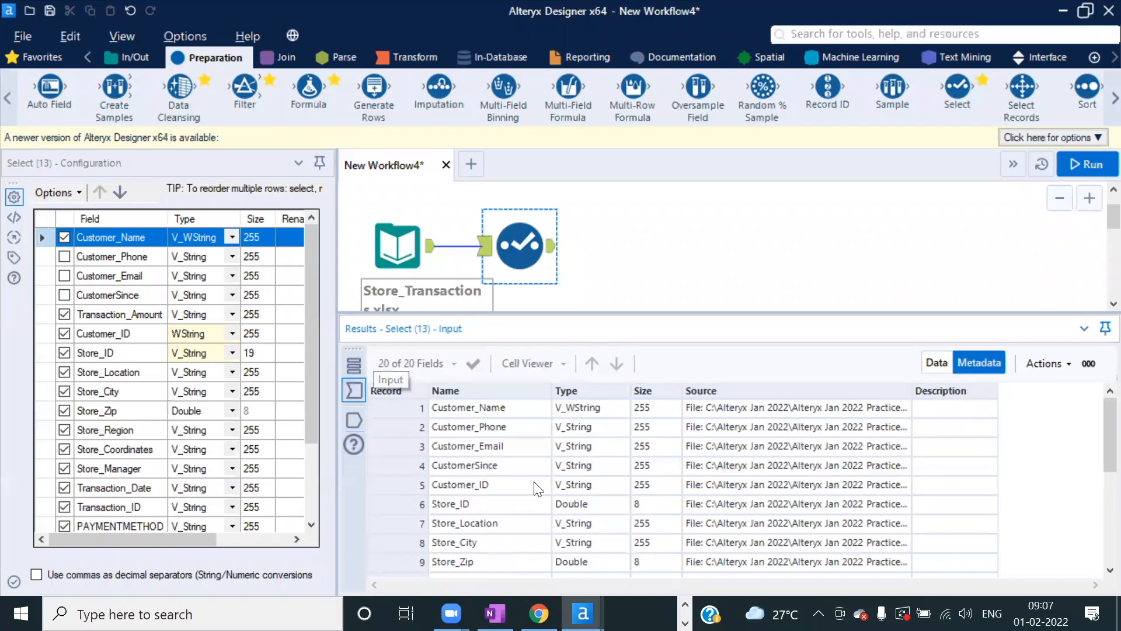
click(476, 489)
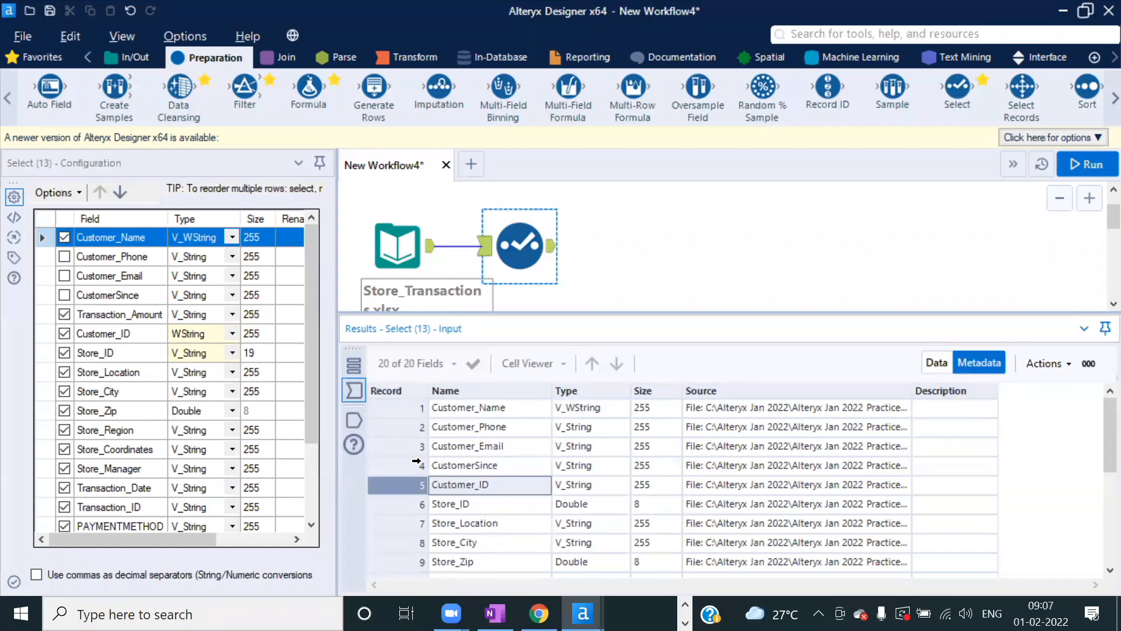
click(475, 506)
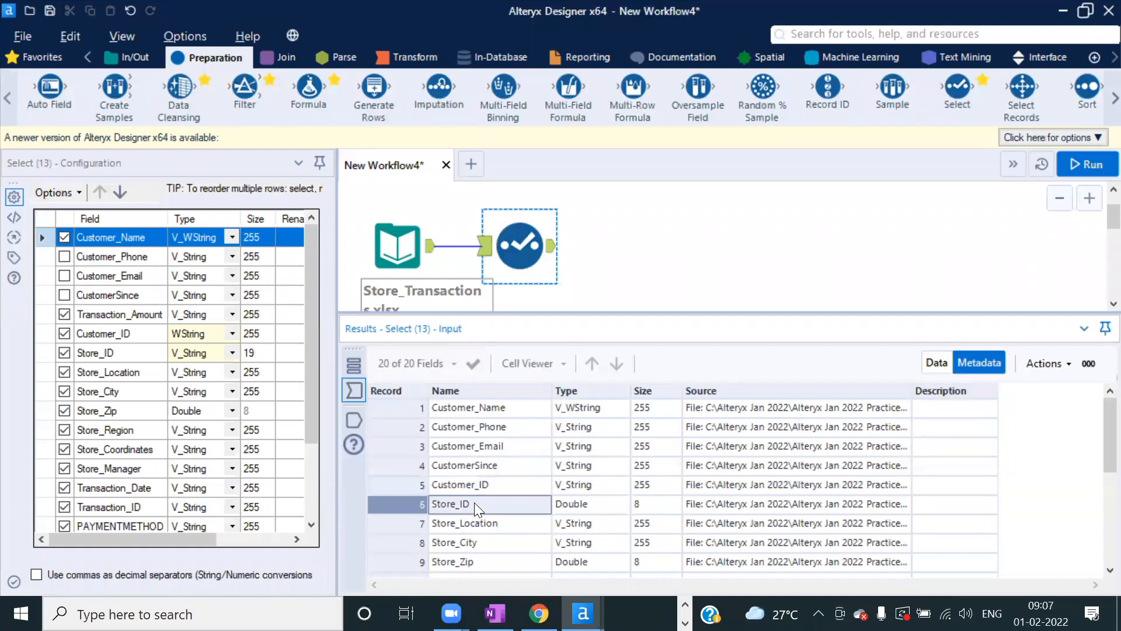
click(577, 502)
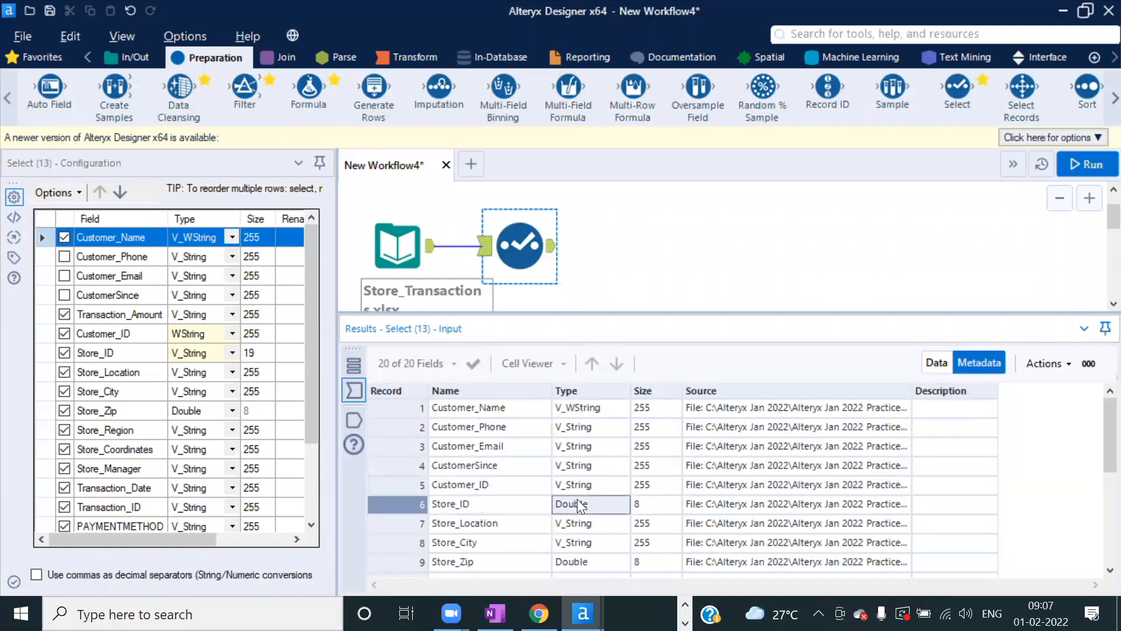
click(355, 418)
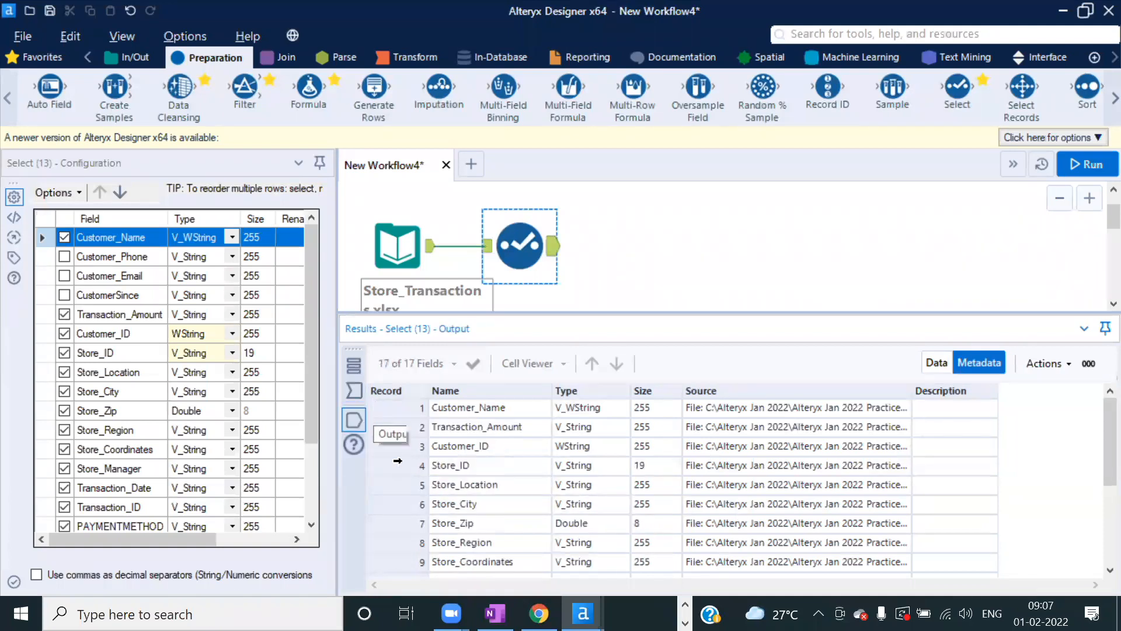
click(471, 463)
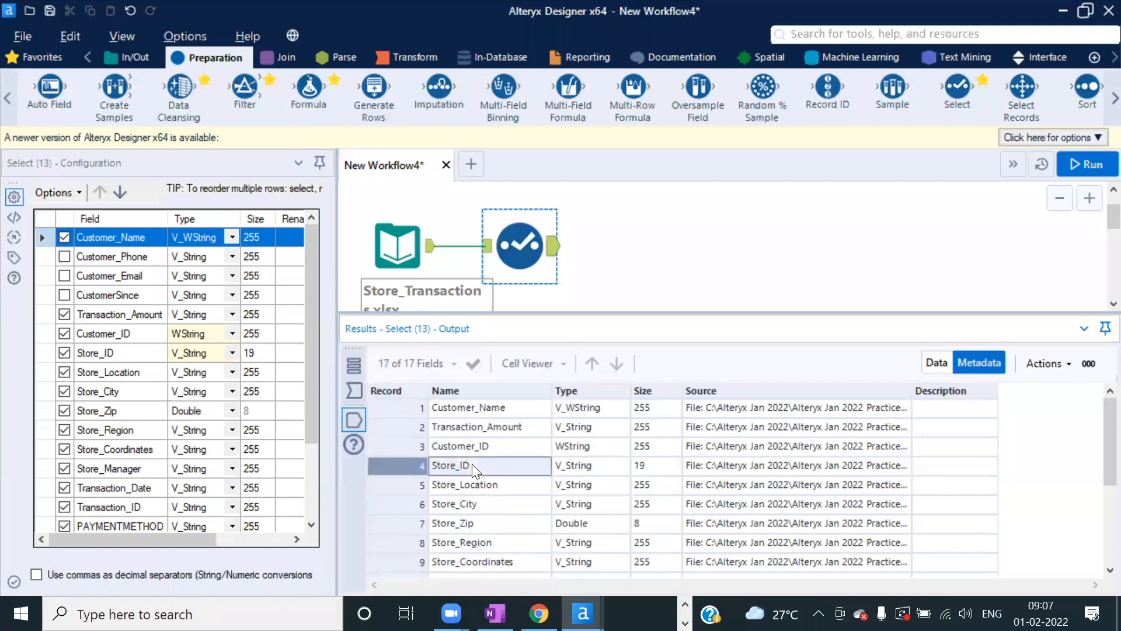
- Compare the field lists and data types in the metadata of the Select tool's input and output
click(585, 466)
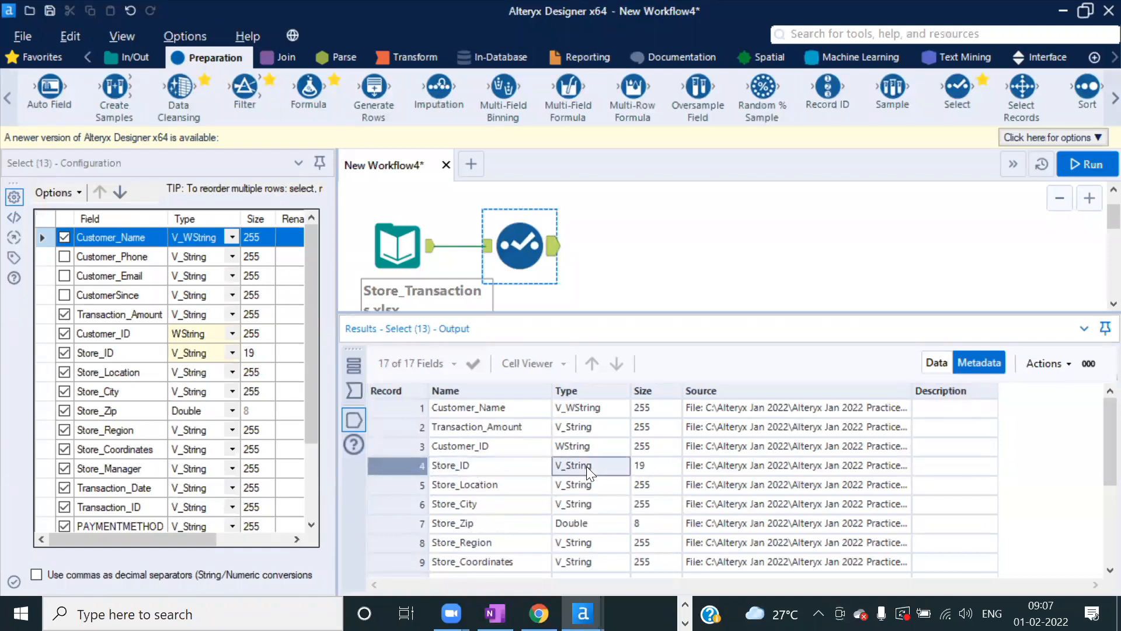
click(355, 389)
scroll(499, 570, down, 4)
click(354, 420)
scroll(456, 471, up, 3)
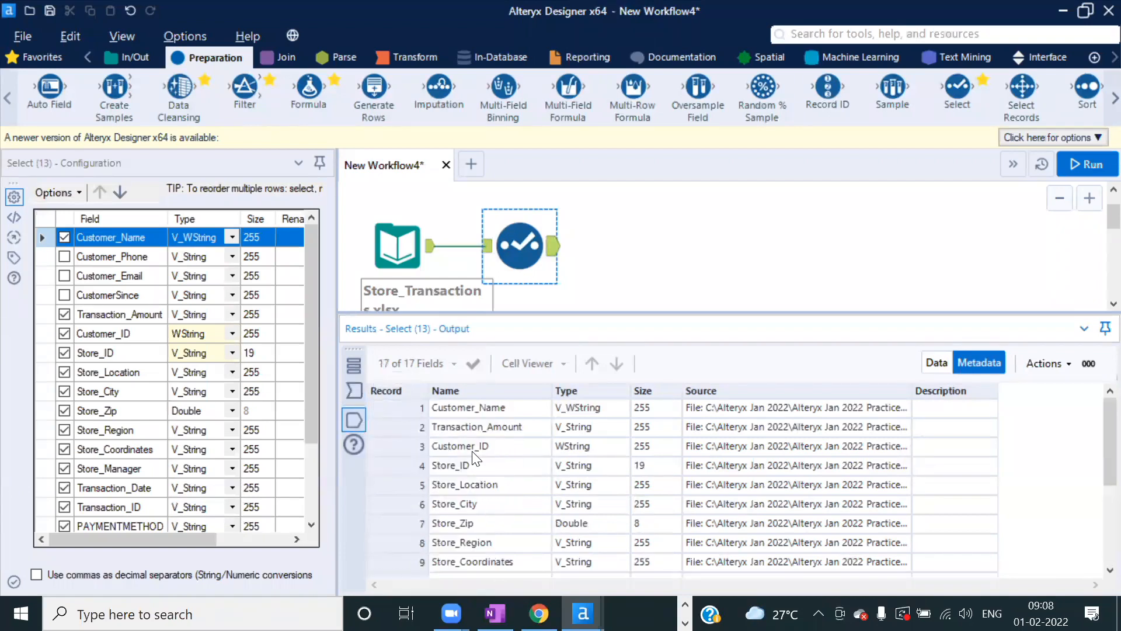
click(355, 388)
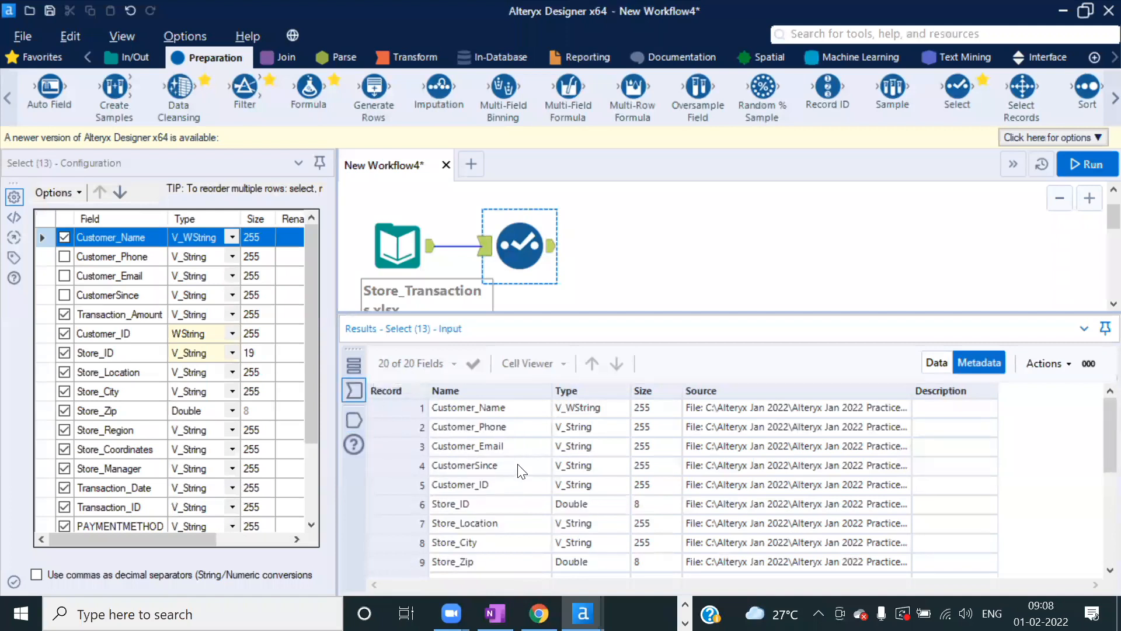
click(353, 418)
click(355, 385)
click(354, 417)
click(354, 393)
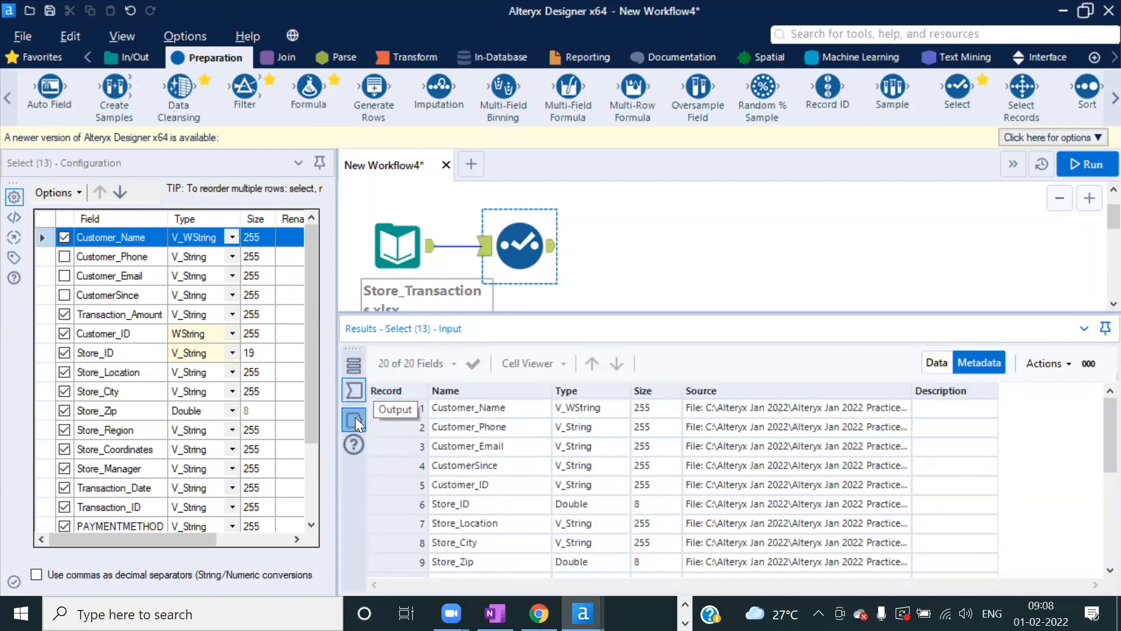
click(355, 417)
click(356, 387)
scroll(489, 453, down, 4)
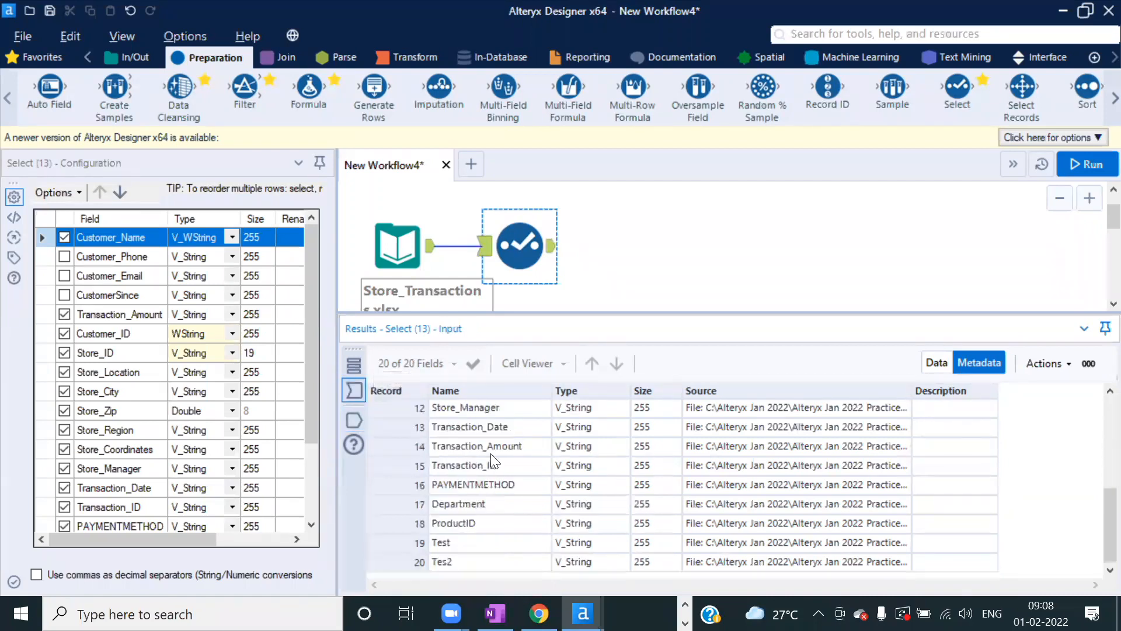
click(353, 419)
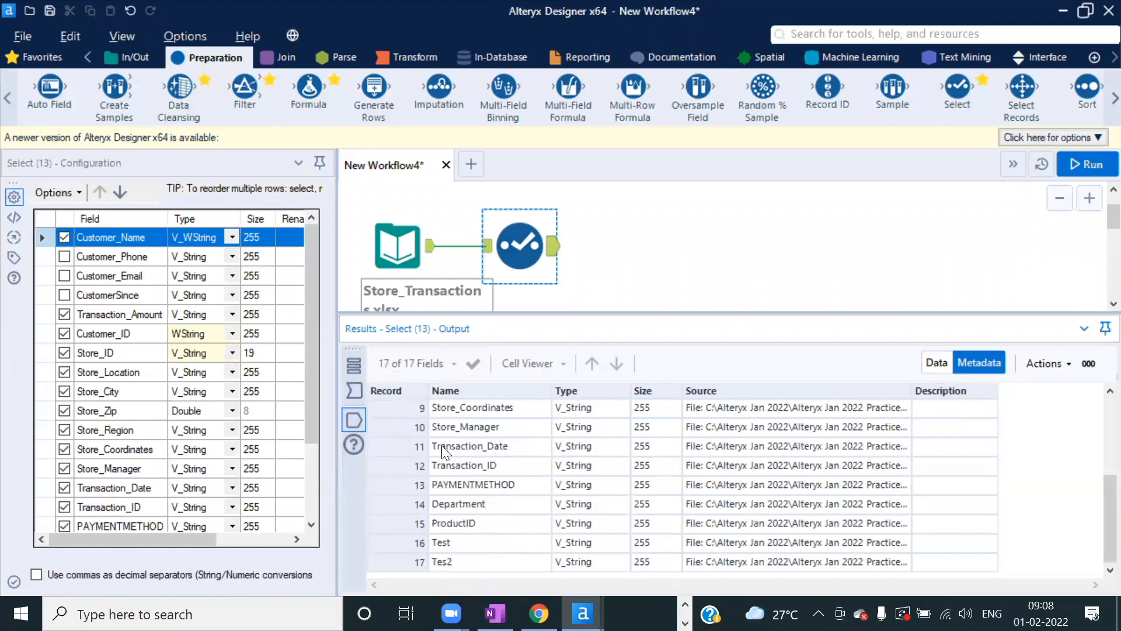
- Check the Store_ID field's data type in the input metadata against its type in the output metadata
click(352, 391)
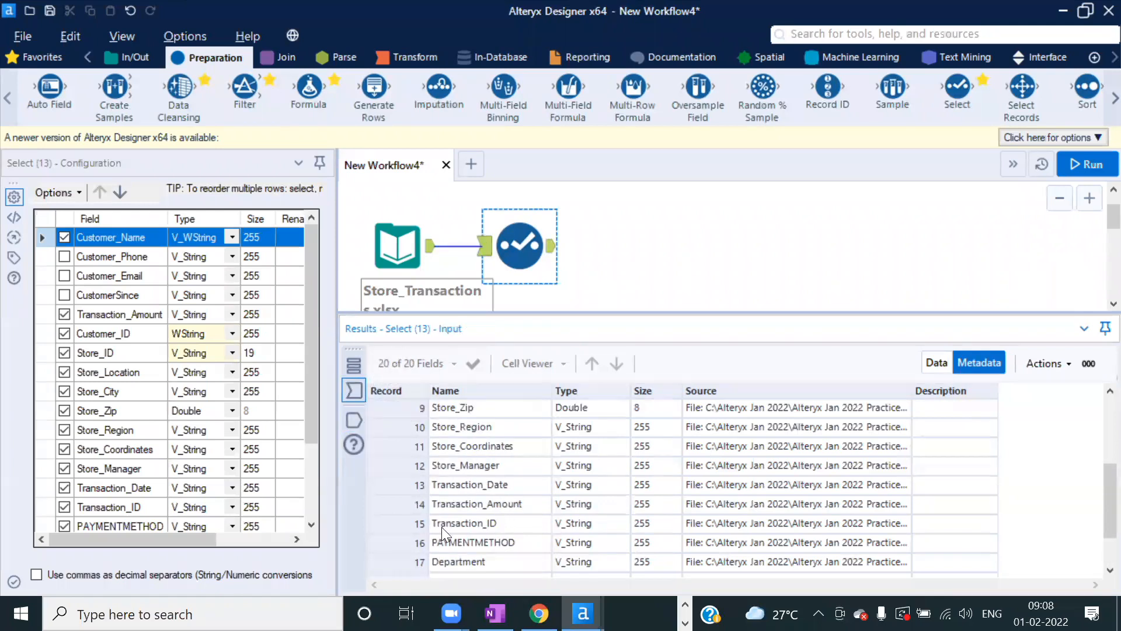
scroll(512, 502, up, 3)
click(467, 503)
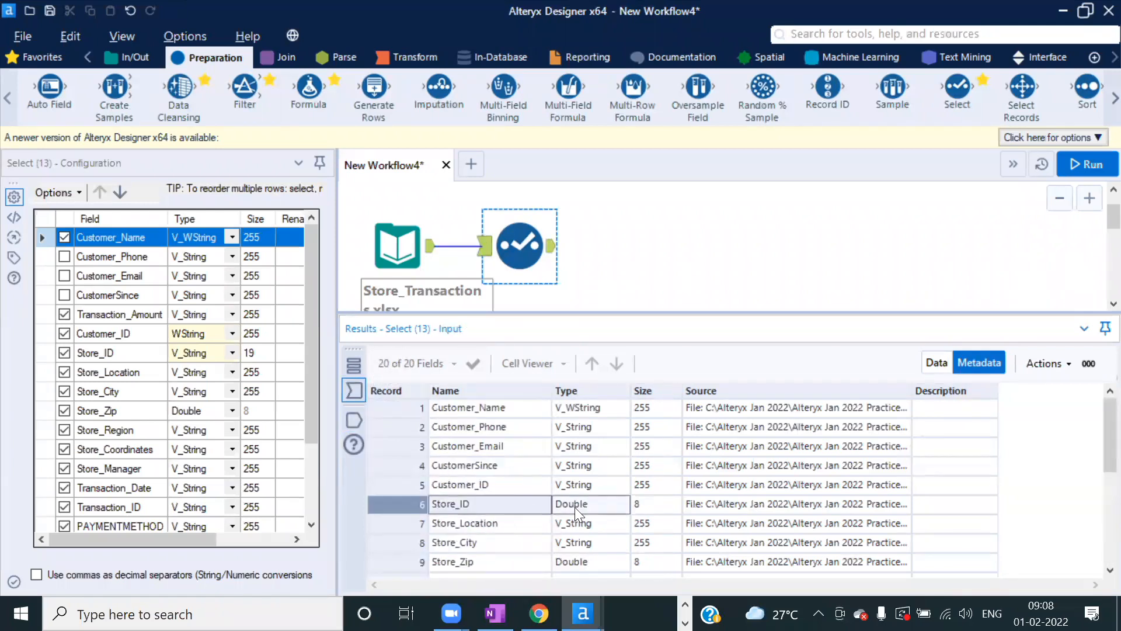
click(353, 420)
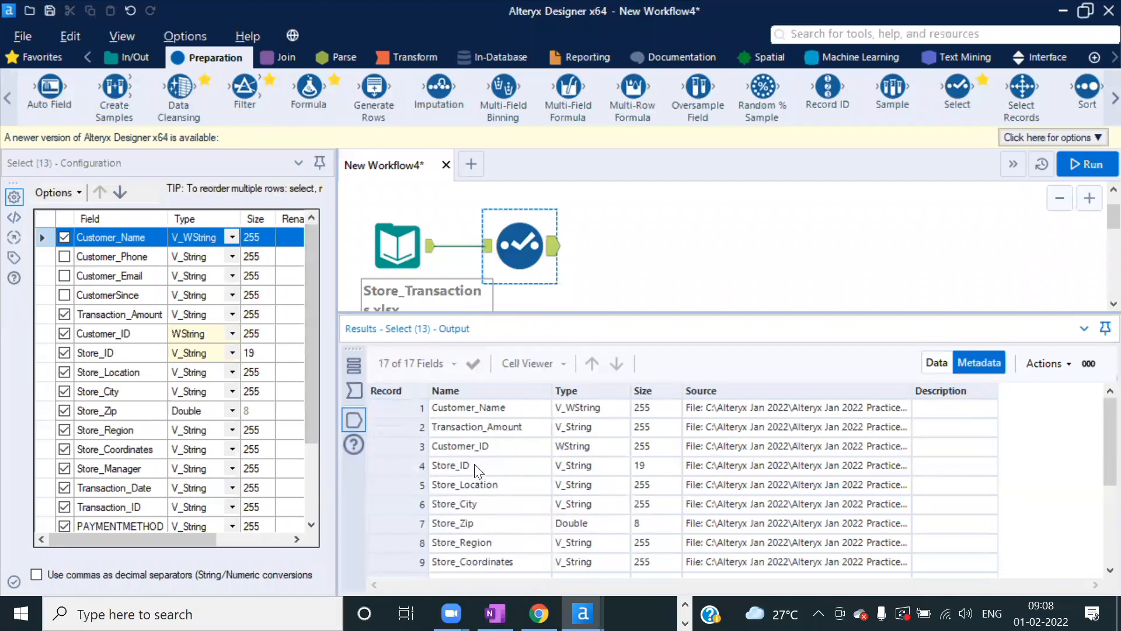
click(621, 461)
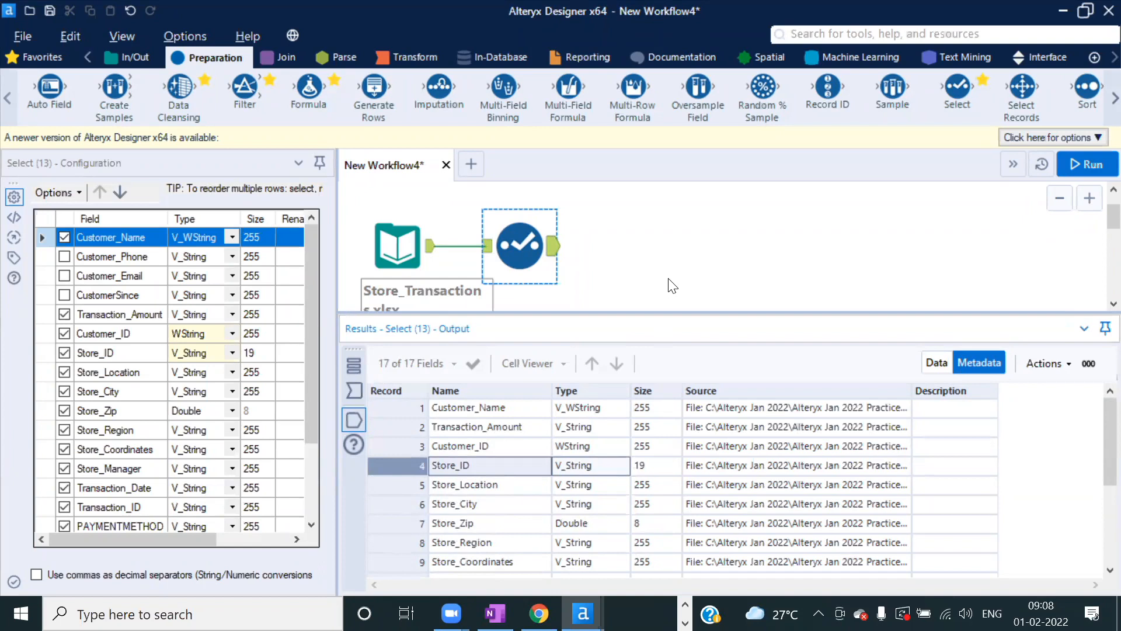
- Widen the Select tool's configuration area to show the rename column and rename the Customer_ID field to CID
drag(569, 314, 570, 344)
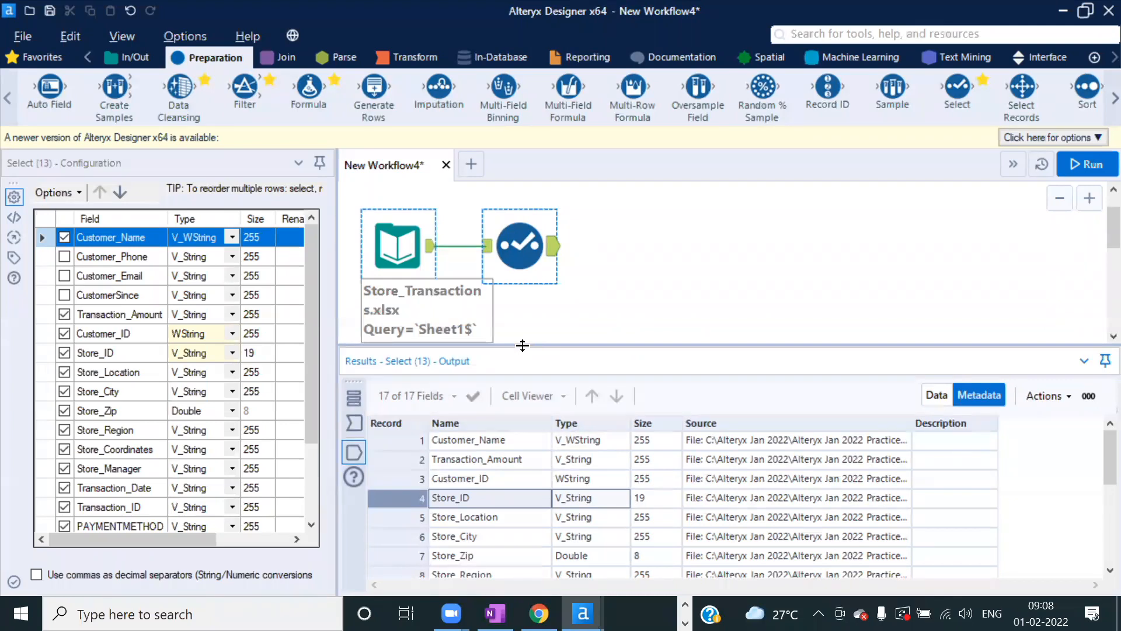
click(519, 250)
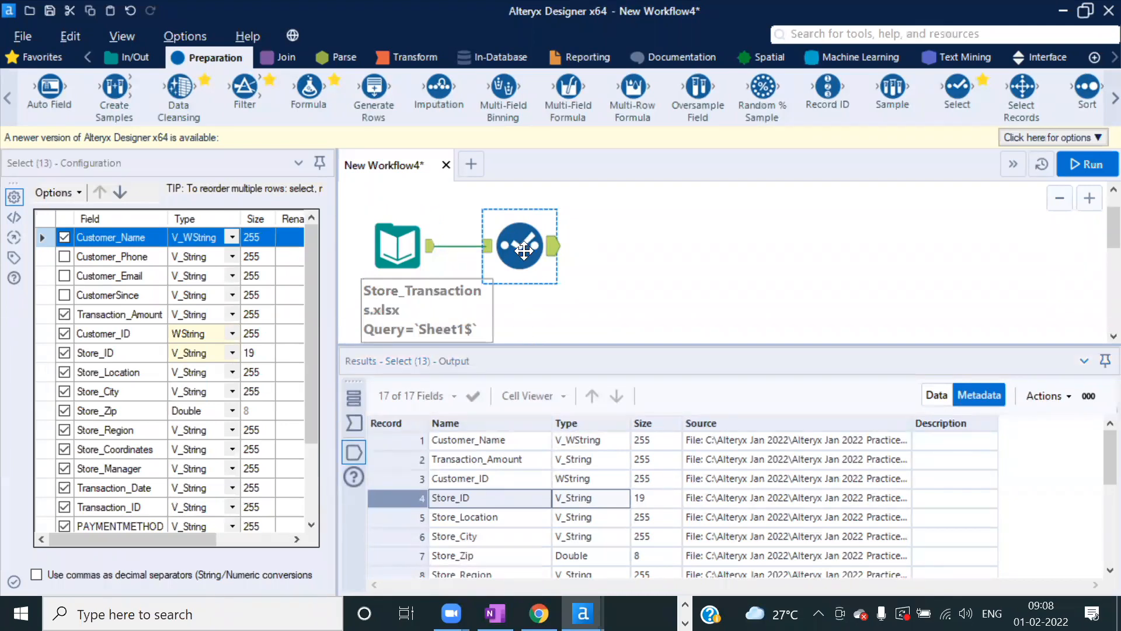
drag(338, 226, 454, 226)
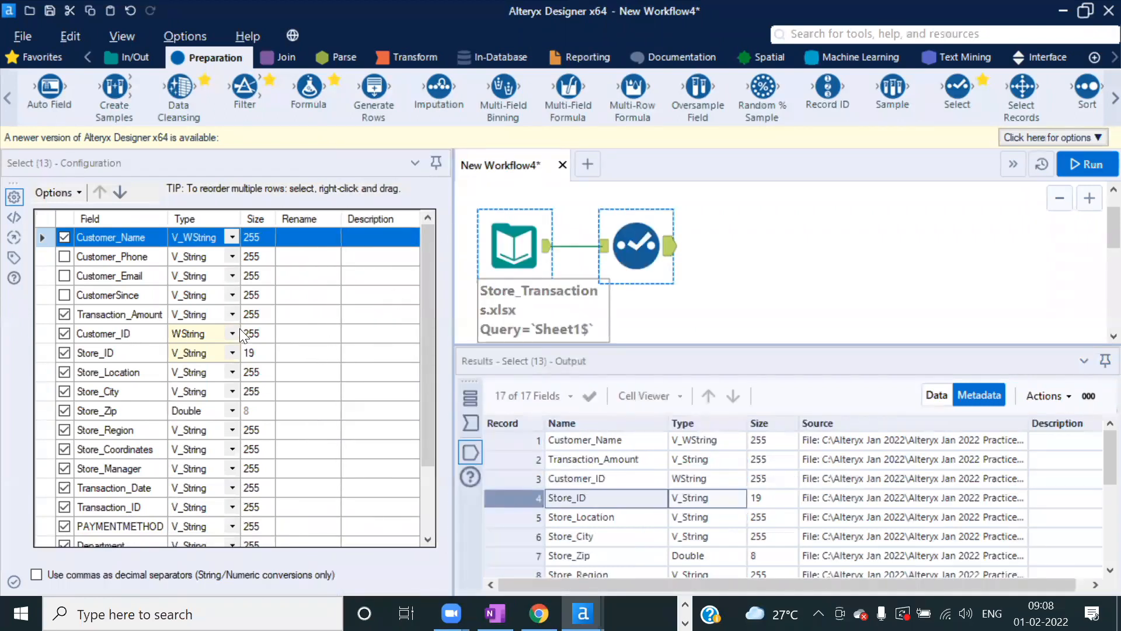
click(312, 335)
text(CID)
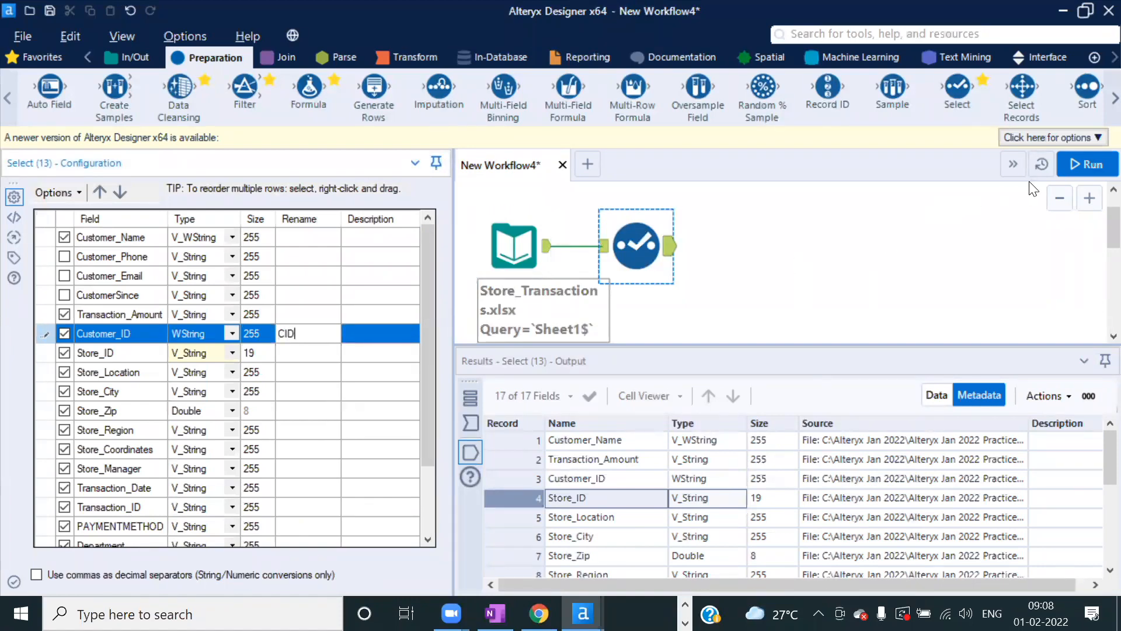
- Rerun the workflow and compare the Customer_ID field's name between the Select tool's input and output metadata
click(1083, 165)
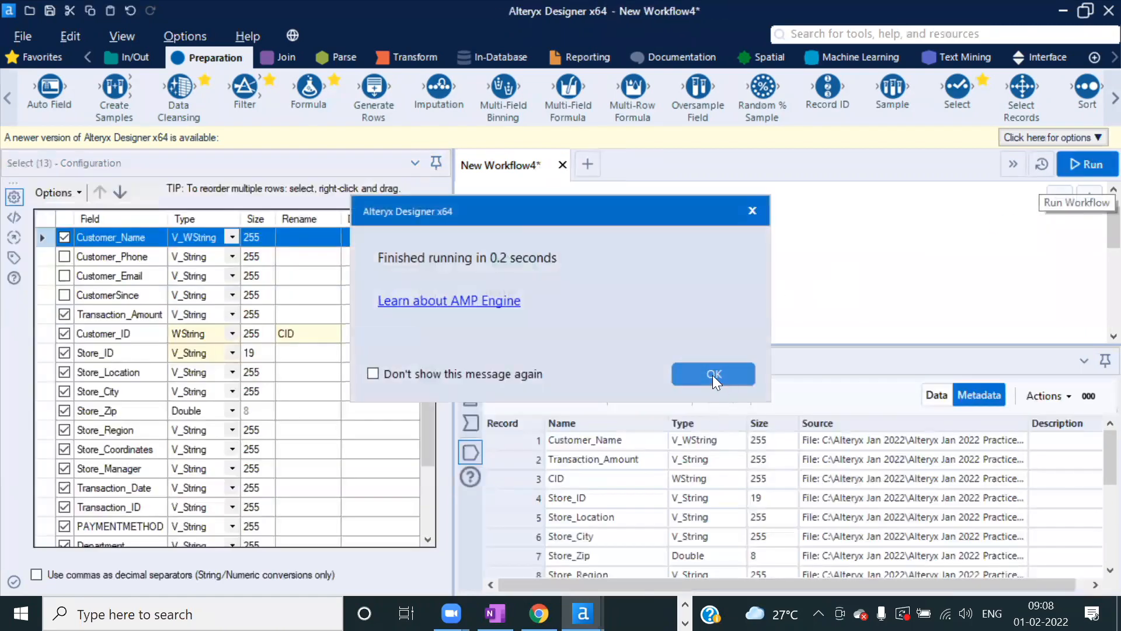
click(712, 374)
click(470, 423)
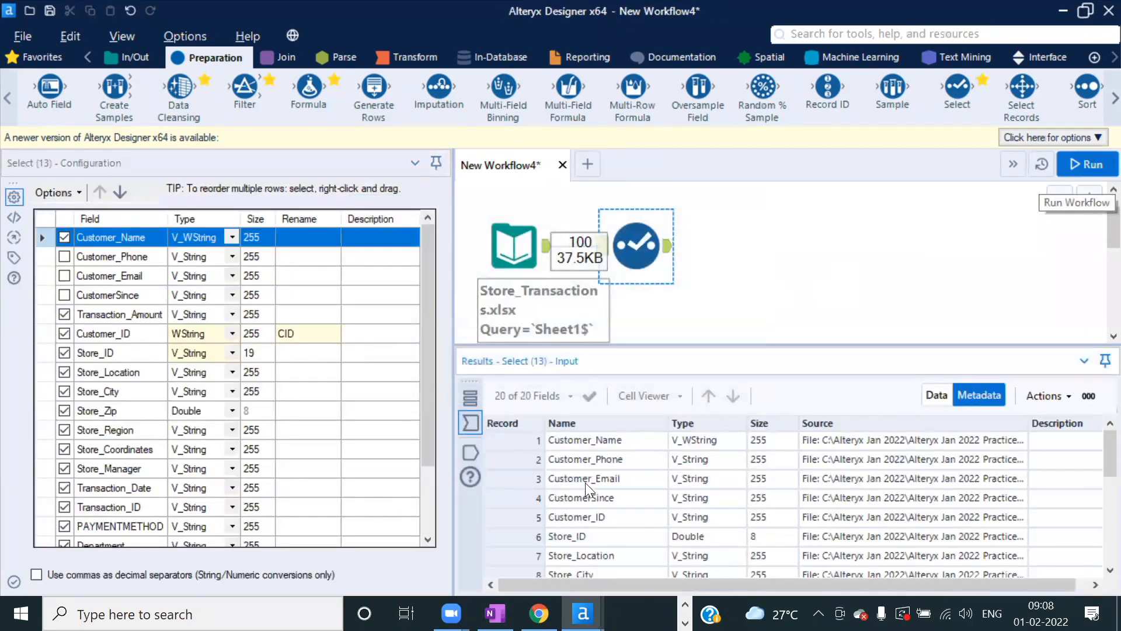
click(471, 451)
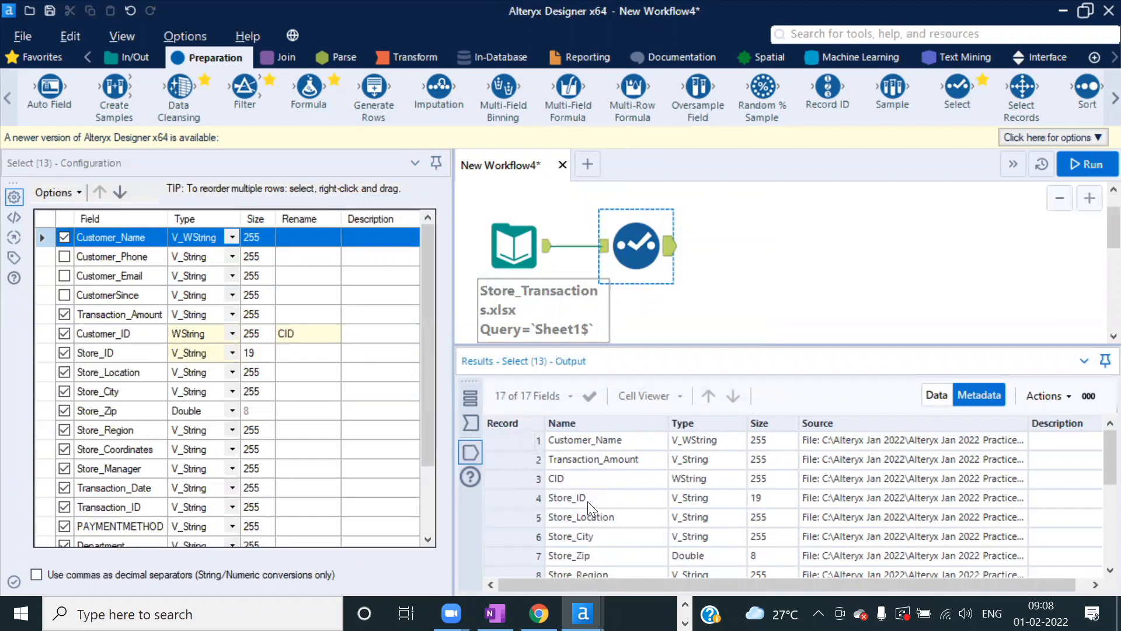
- Compare the Select tool's input records with its output records across the customer and store columns
click(932, 396)
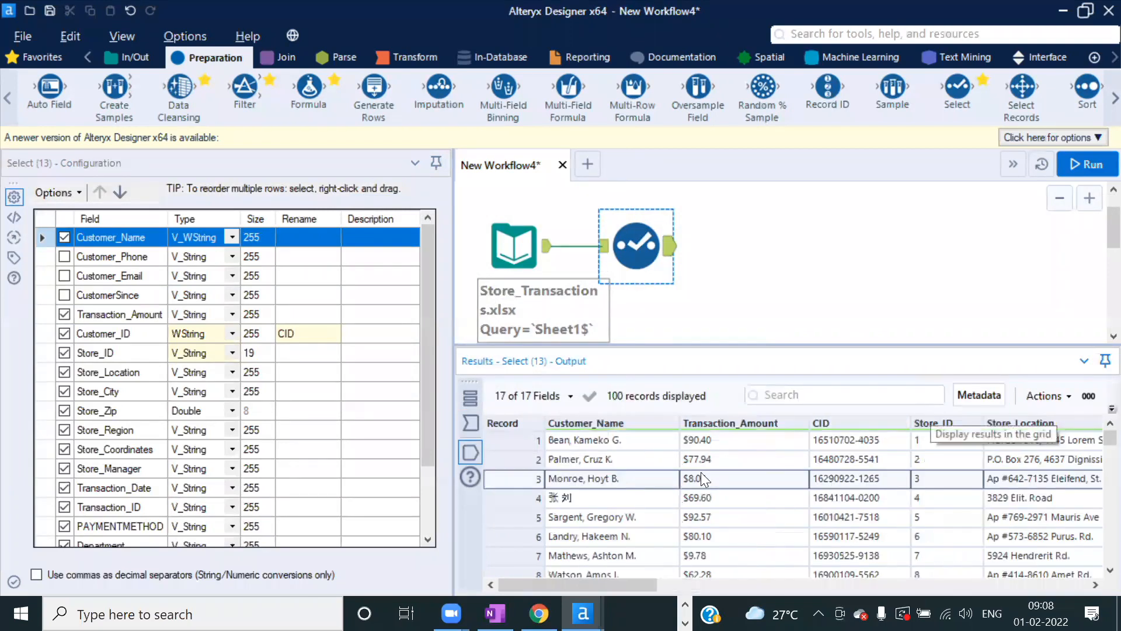
click(472, 421)
drag(603, 584, 715, 581)
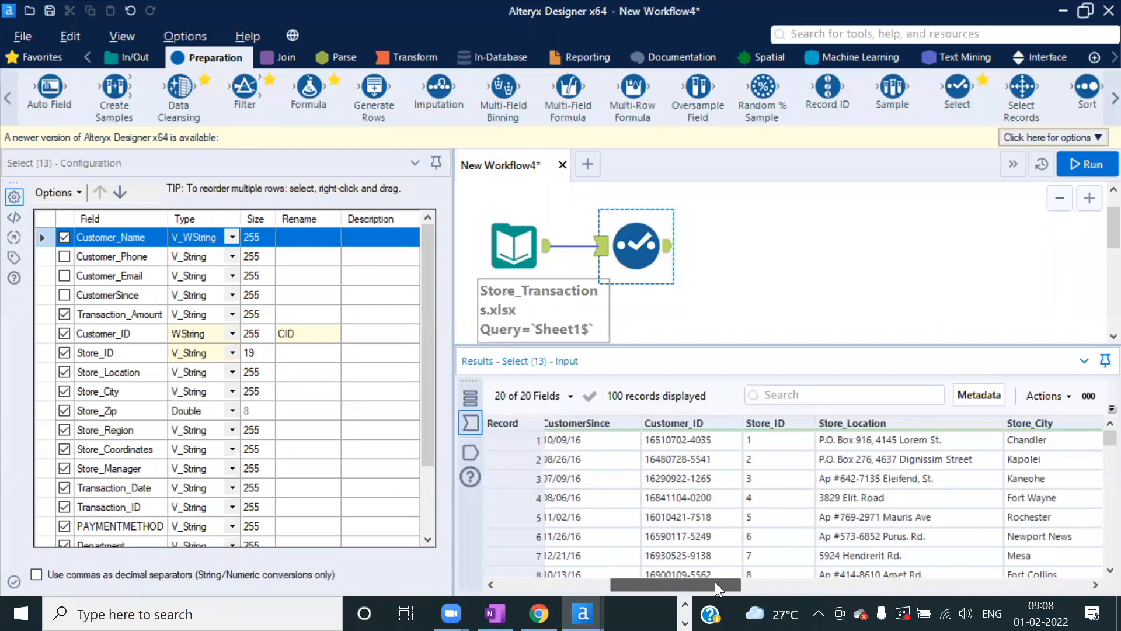
click(470, 450)
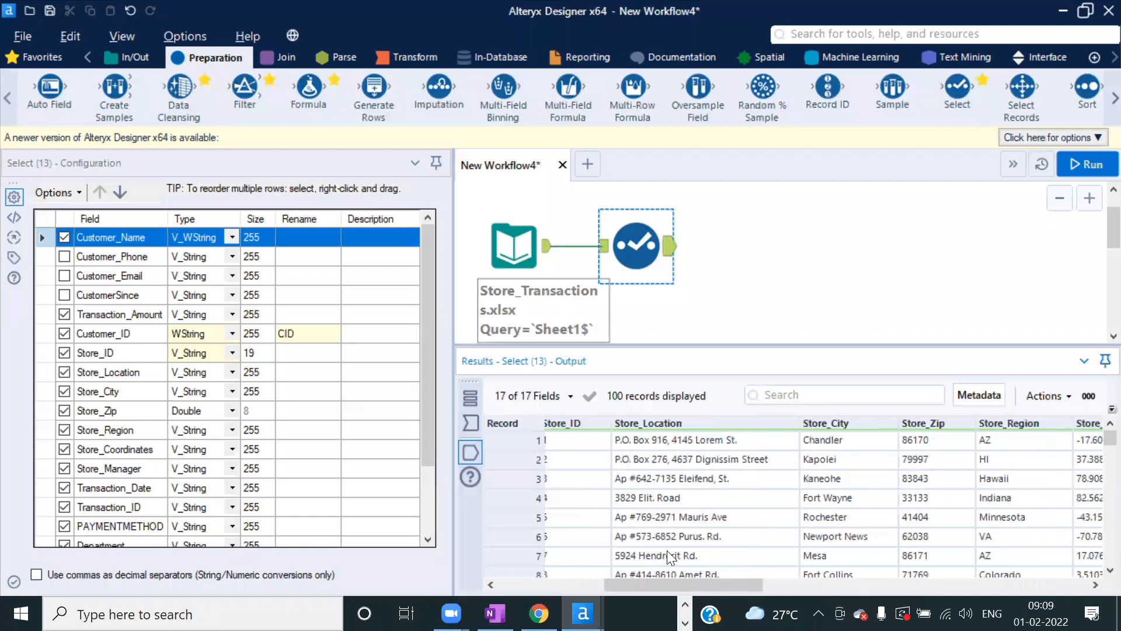
drag(630, 583, 538, 581)
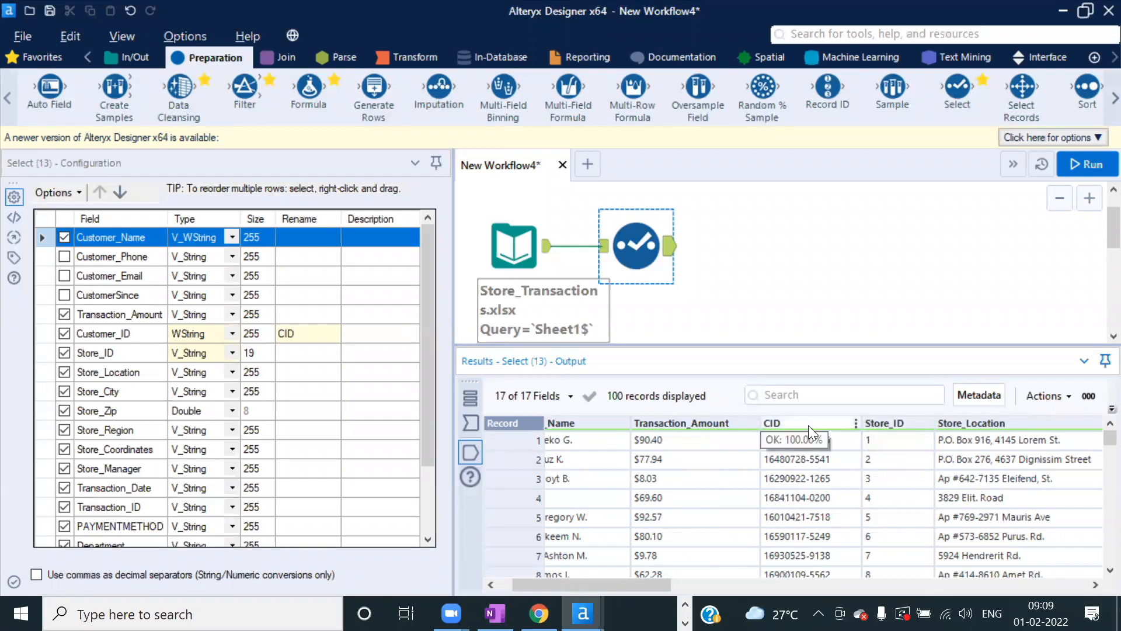
- Examine the Select tool's output records from the CID column through the Test and Tes2 columns
scroll(811, 460, down, 14)
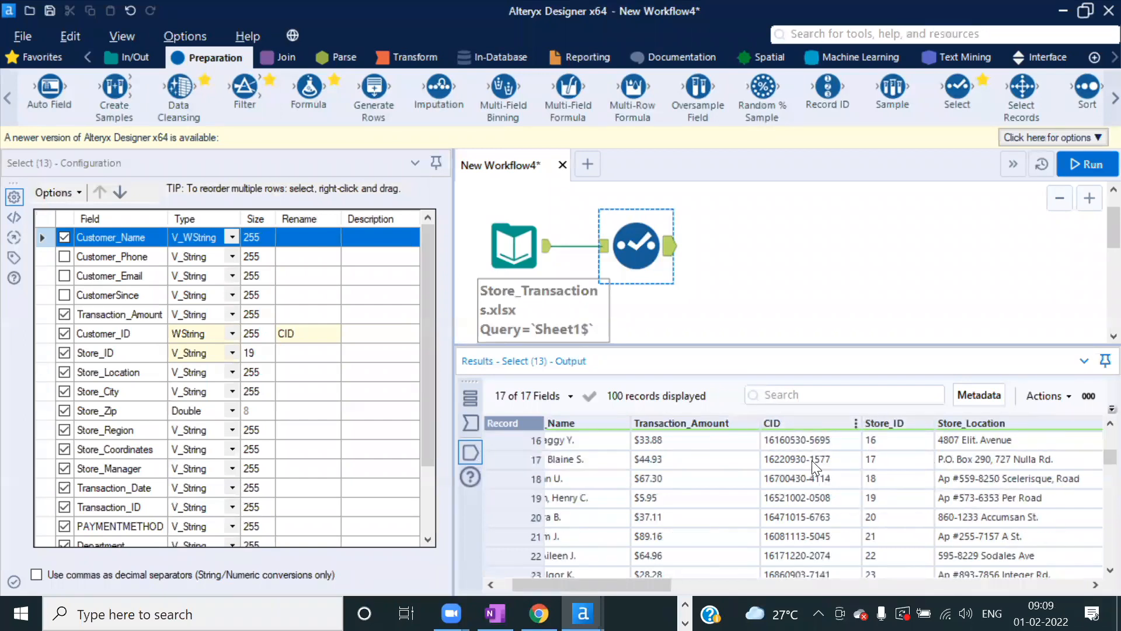
scroll(812, 461, up, 6)
drag(620, 585, 1038, 564)
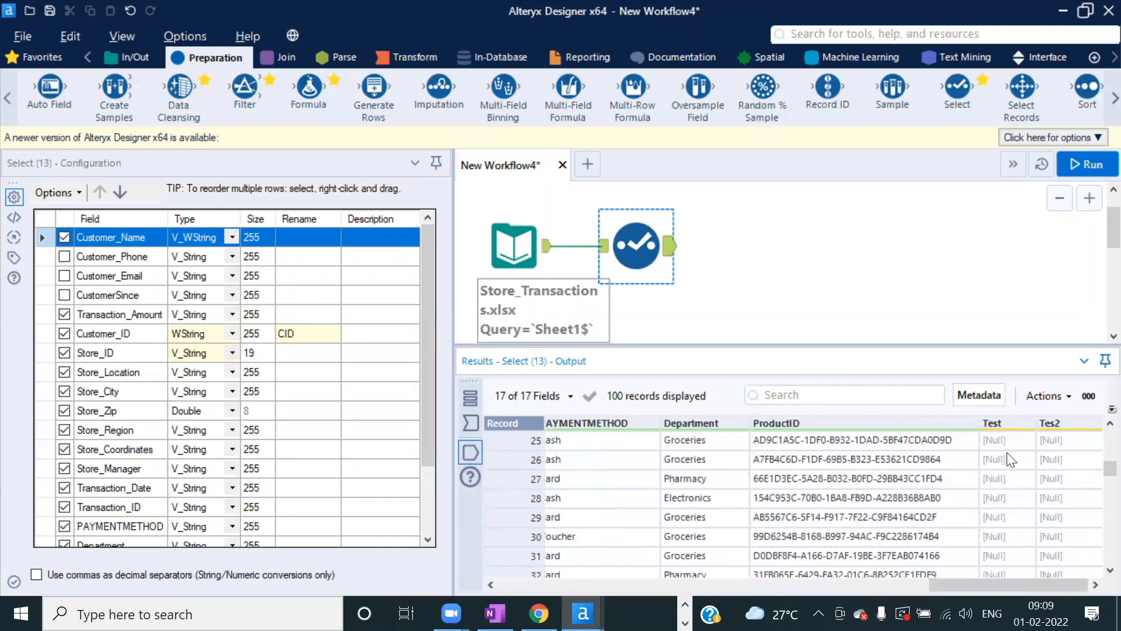
scroll(1033, 540, down, 4)
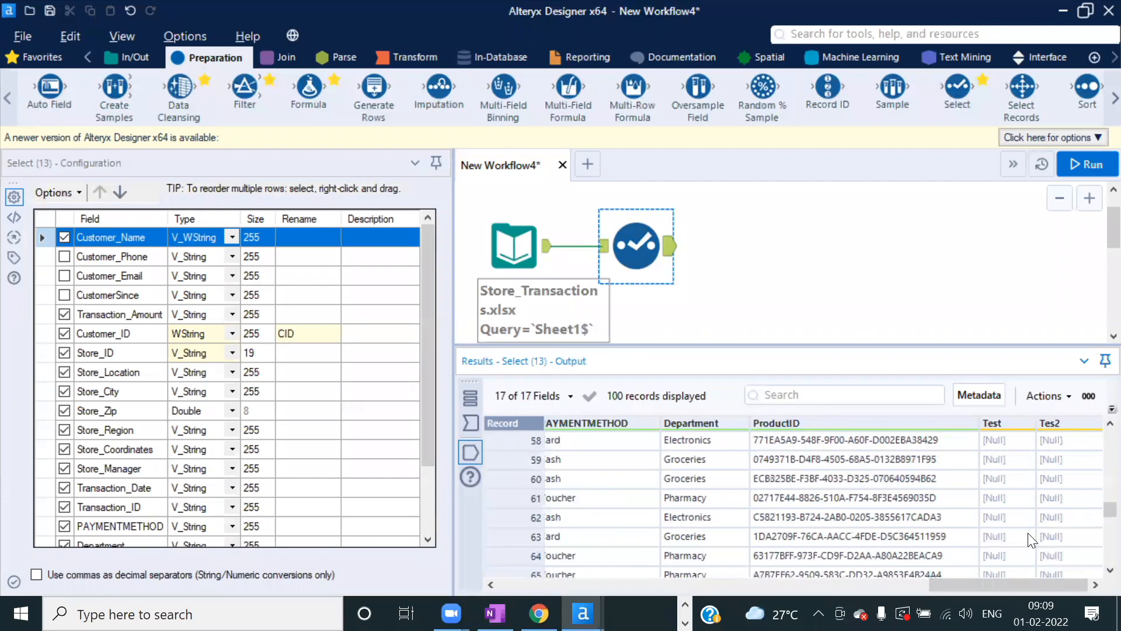
scroll(1030, 534, up, 12)
drag(1008, 581, 719, 582)
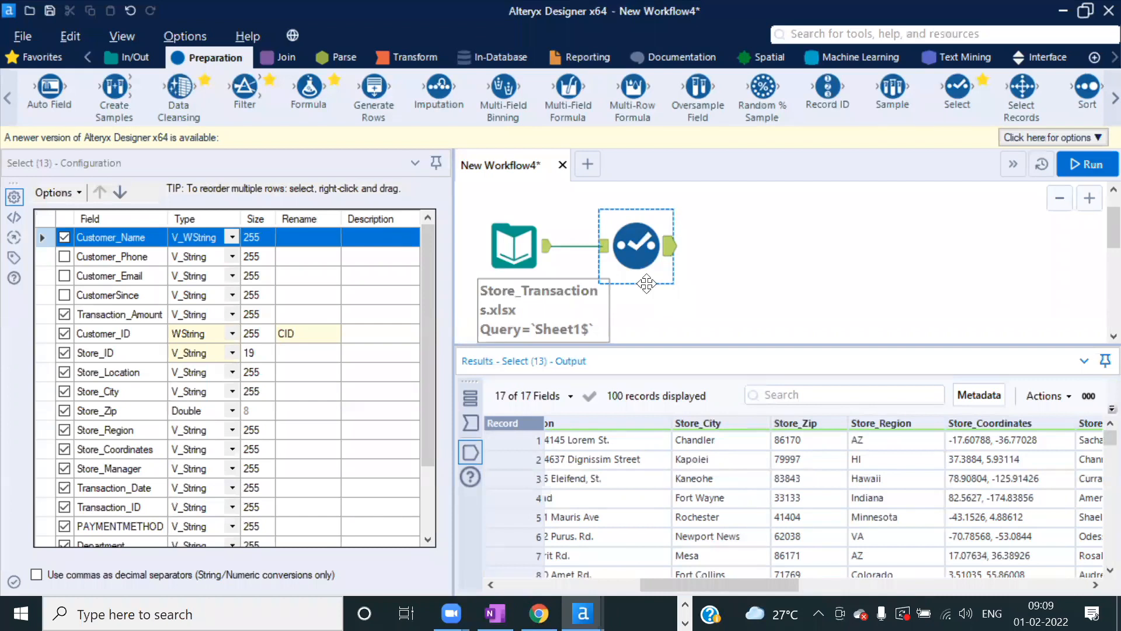
drag(768, 583, 529, 584)
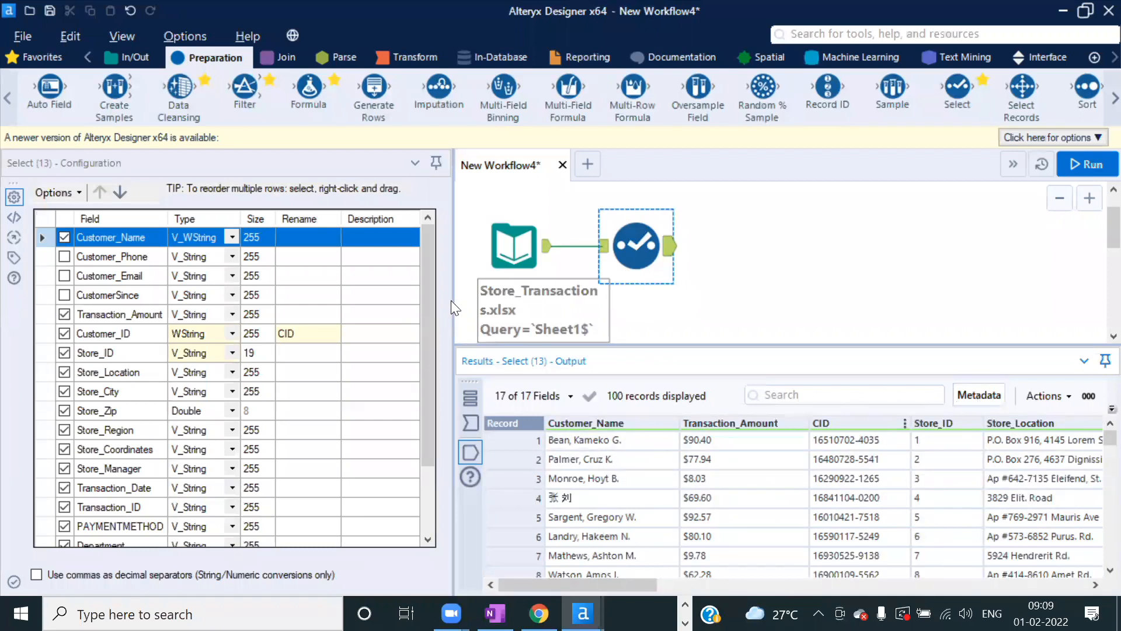
- Narrow the configuration pane and compare the Customer_Name metadata with the values in its output records
drag(451, 300, 422, 300)
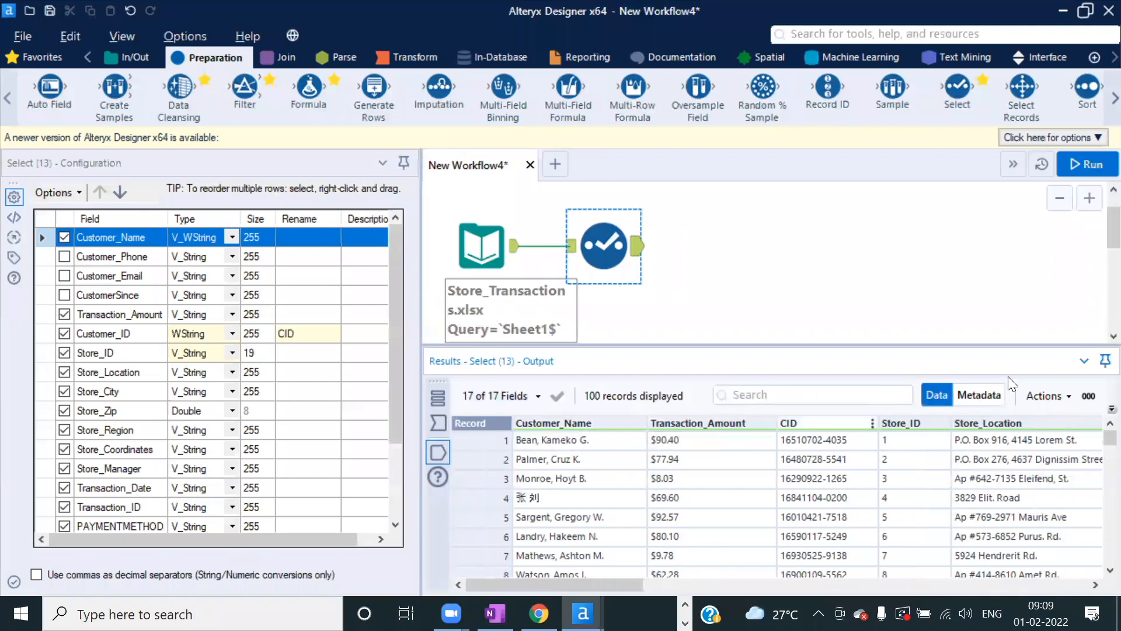
click(989, 394)
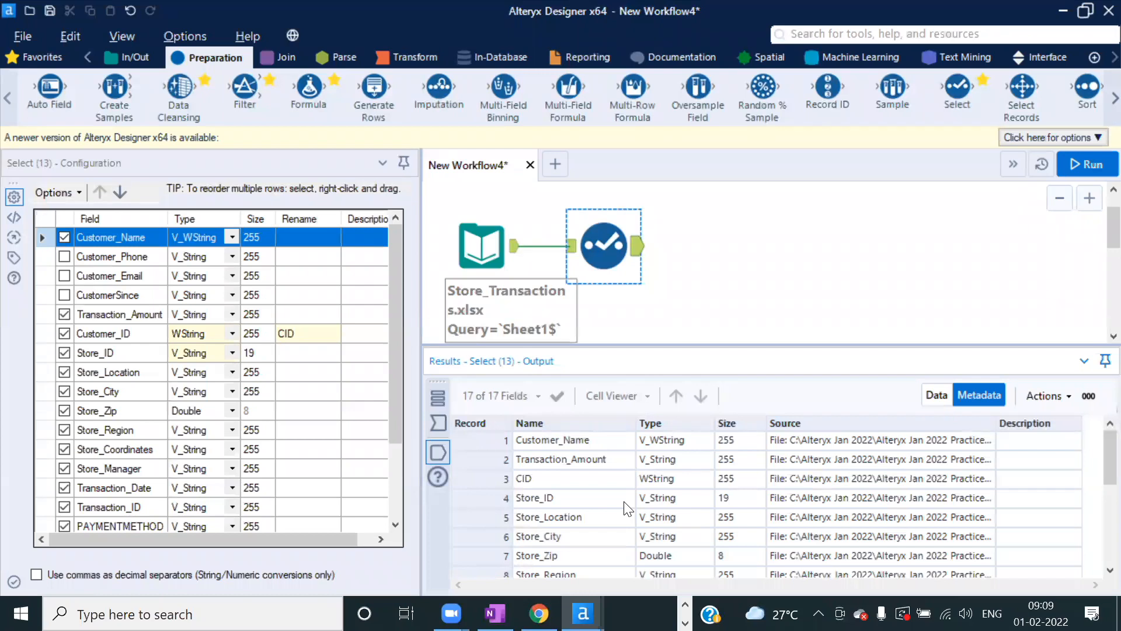
click(582, 441)
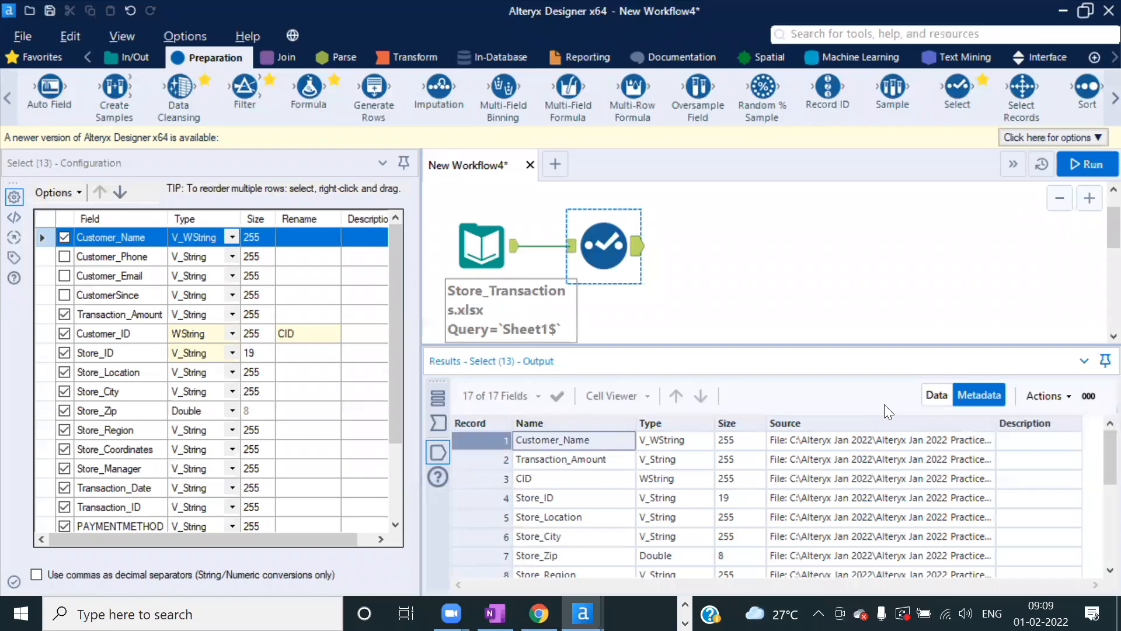
click(936, 395)
click(578, 459)
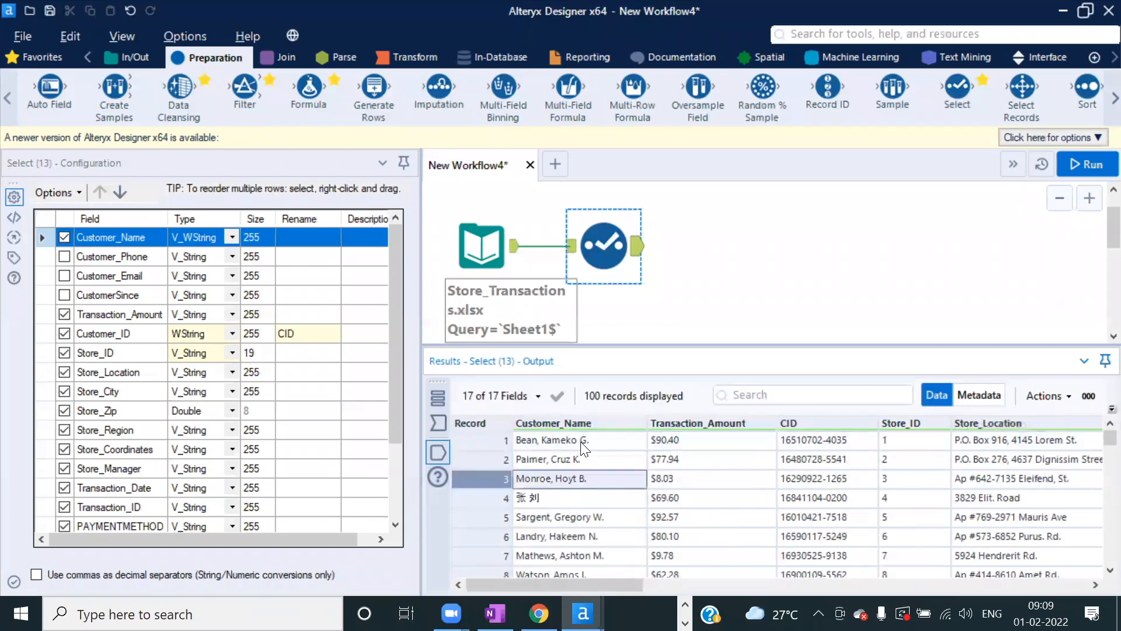
click(582, 445)
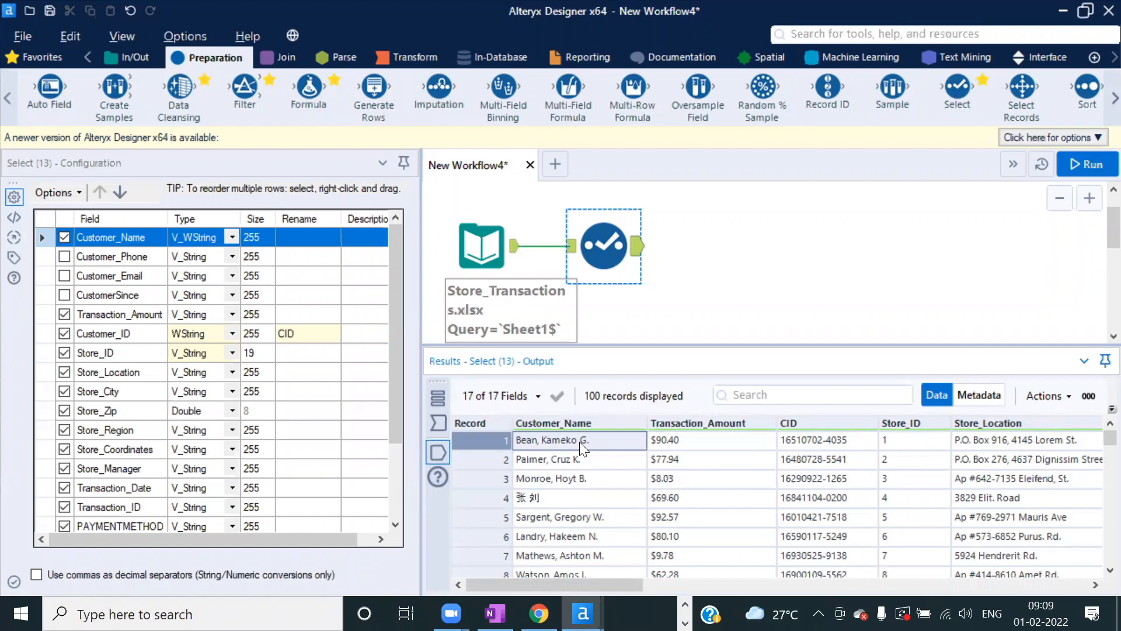
- Compare the Store_City values in the Select tool's output records with the field's data type in the metadata
drag(604, 587, 750, 552)
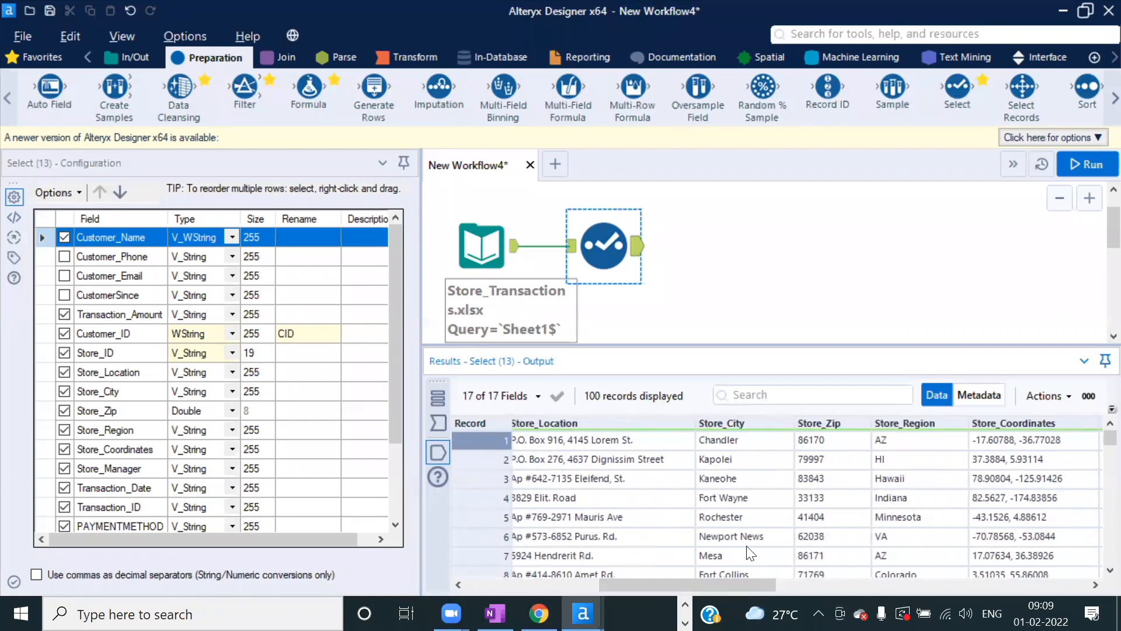
click(766, 440)
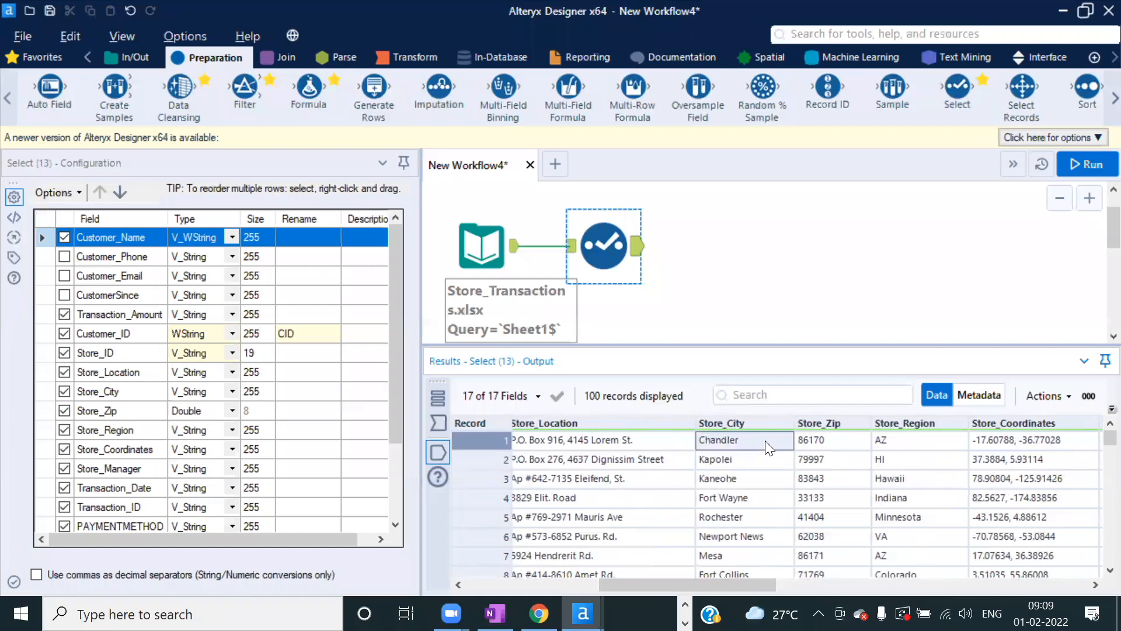
click(745, 477)
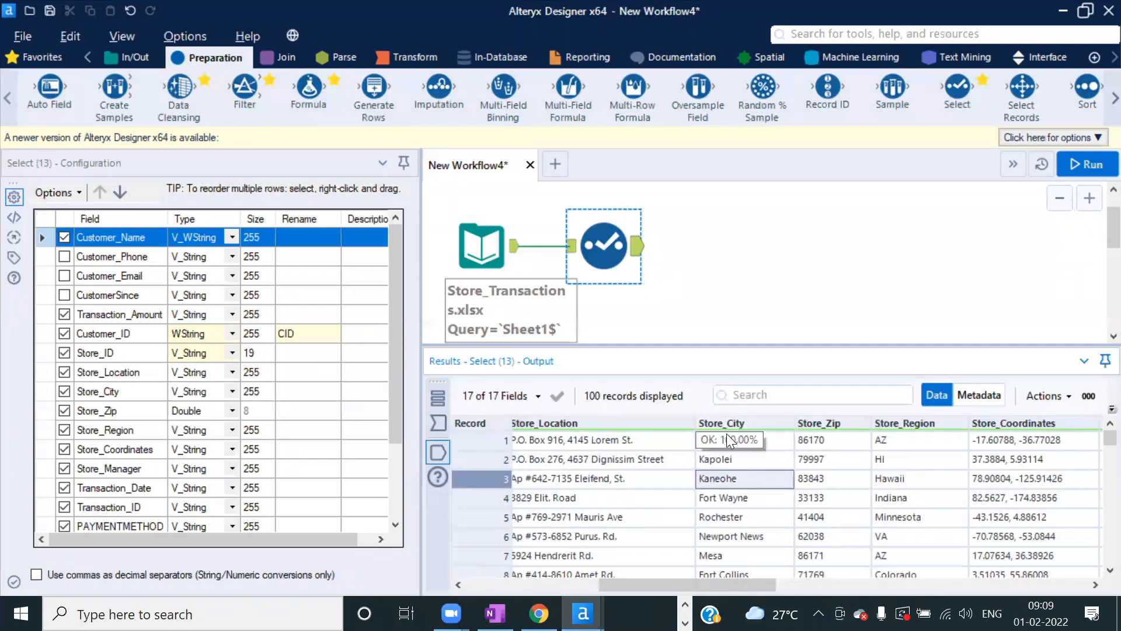
click(982, 395)
scroll(578, 526, down, 1)
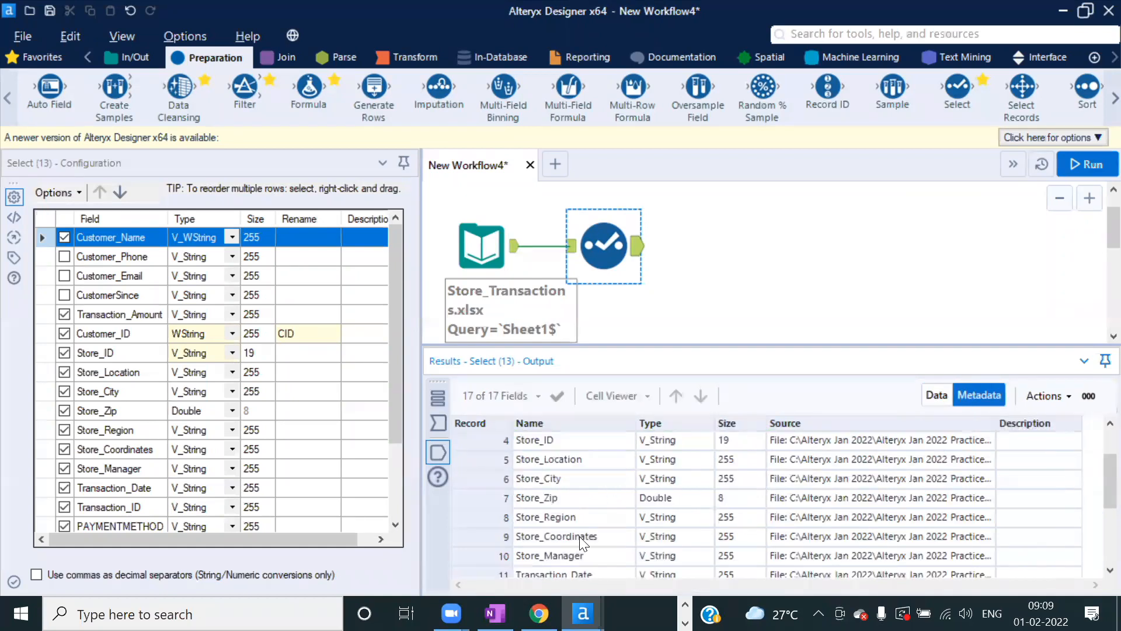
click(559, 481)
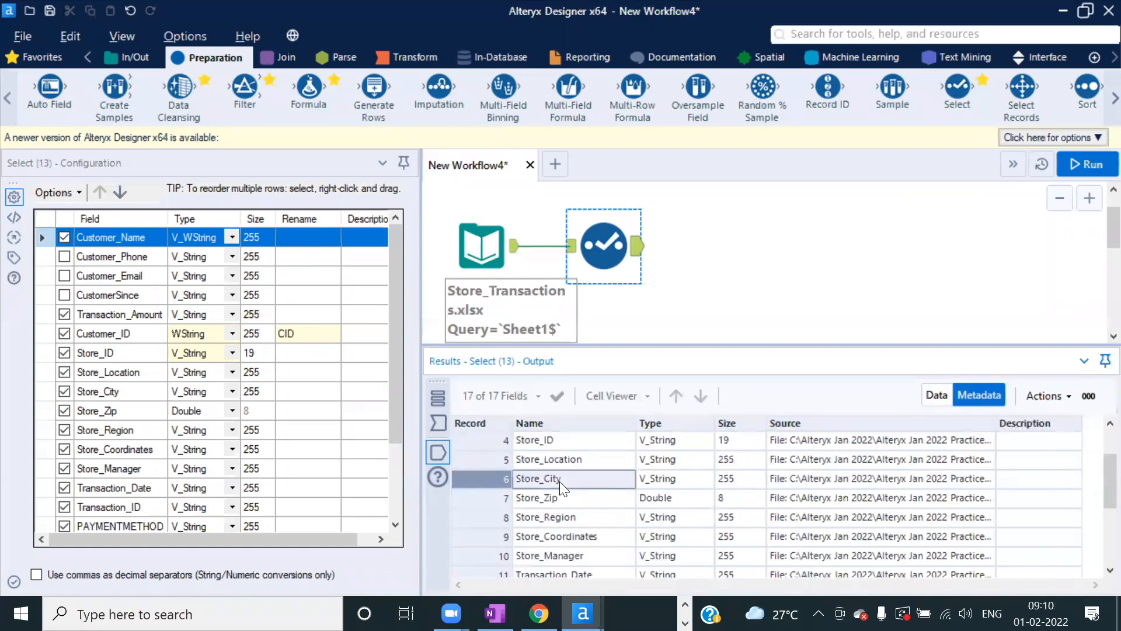
click(694, 480)
click(935, 394)
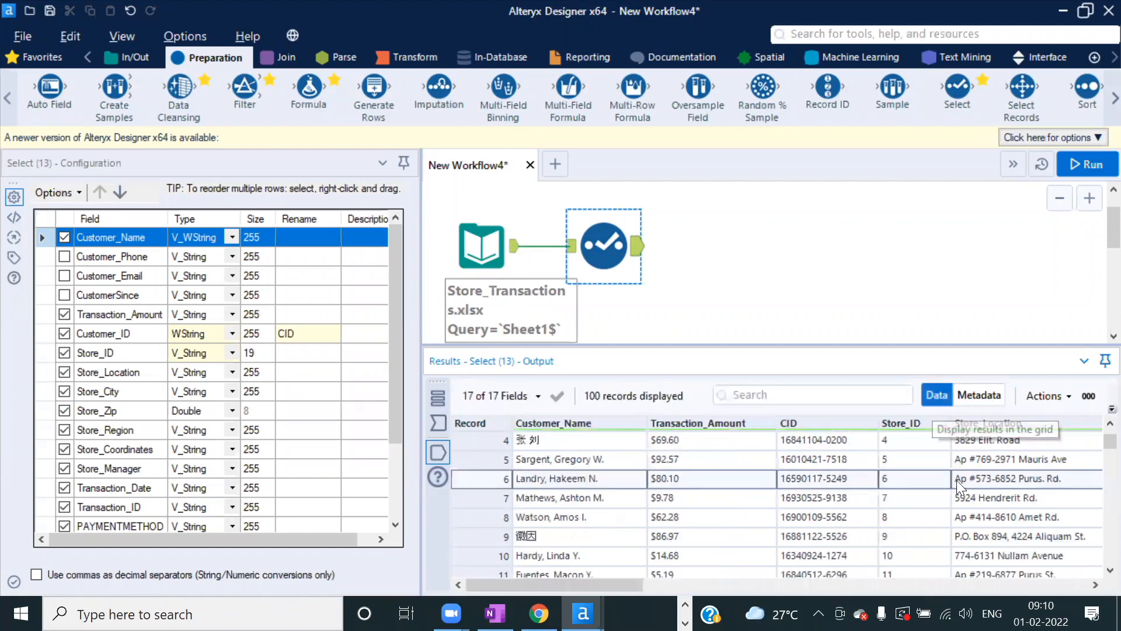
drag(614, 583, 732, 580)
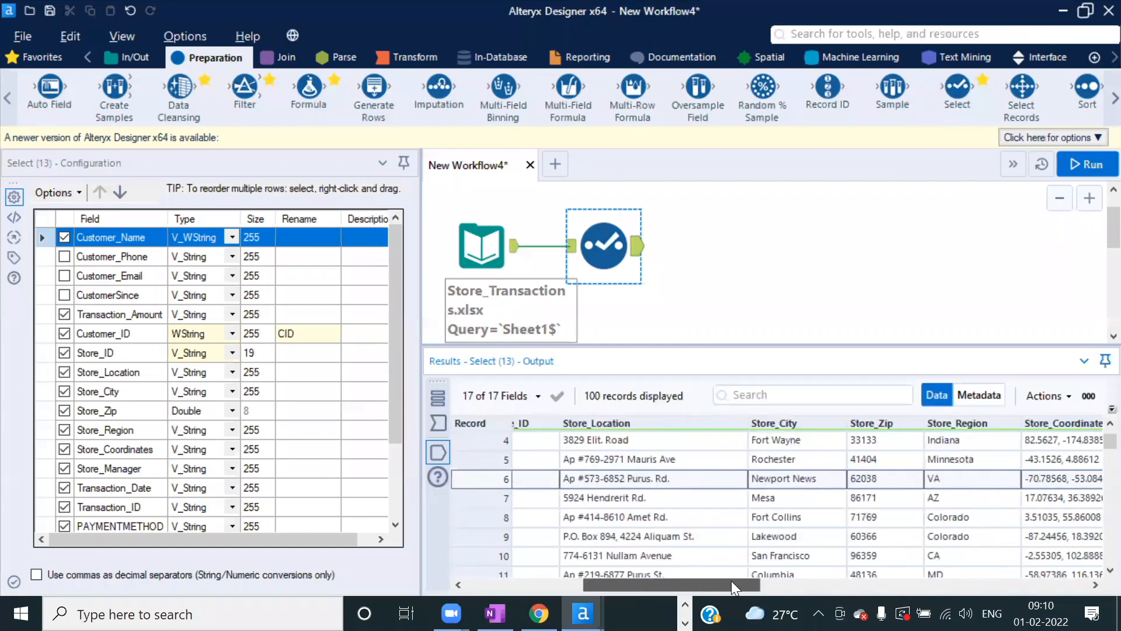
click(812, 439)
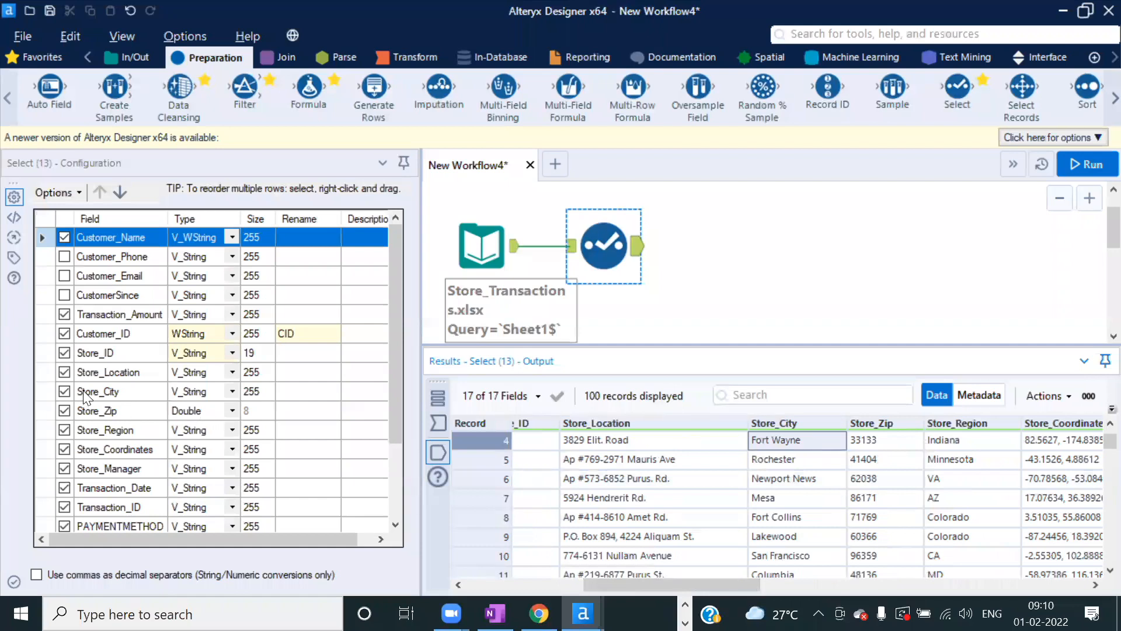
- Change the Store_City field's data type to Double in the Select tool and run the workflow
click(232, 390)
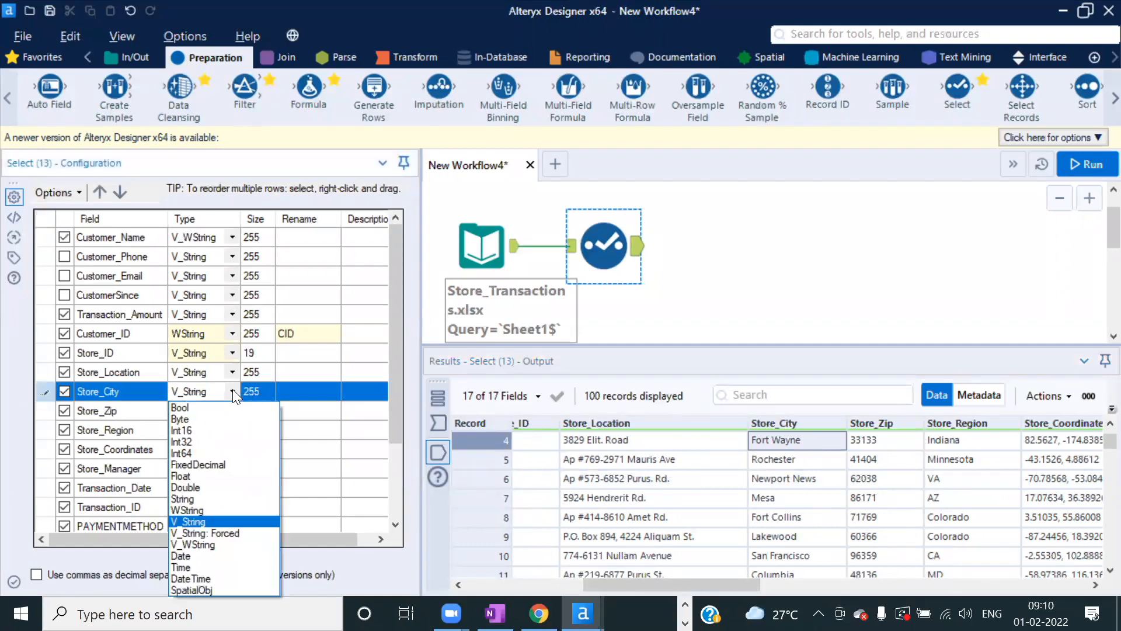
click(204, 487)
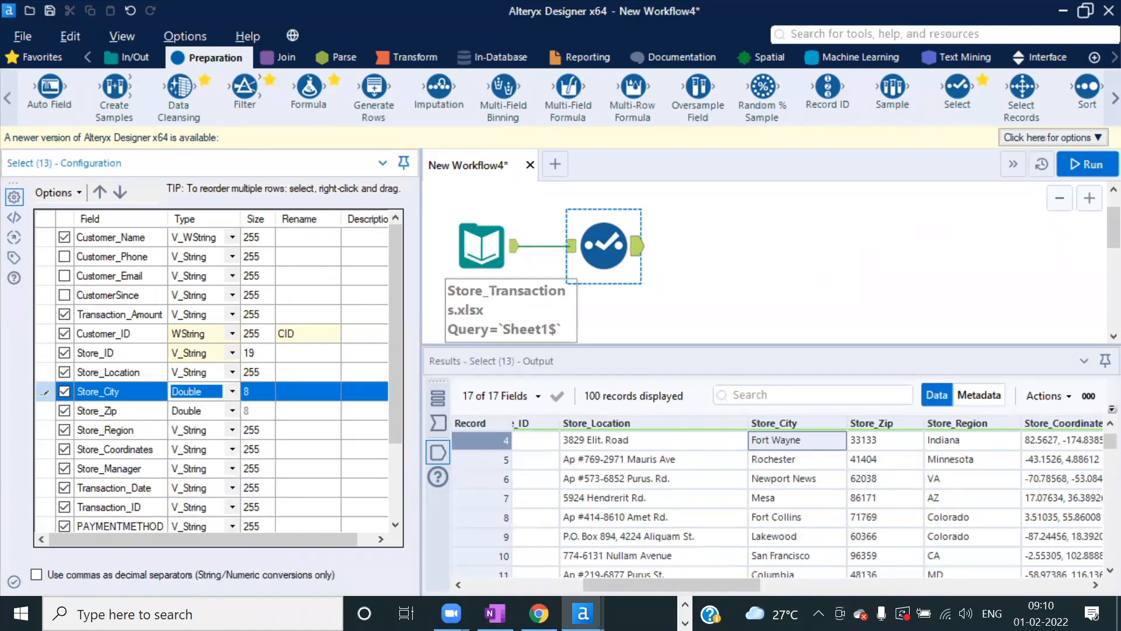
click(1087, 167)
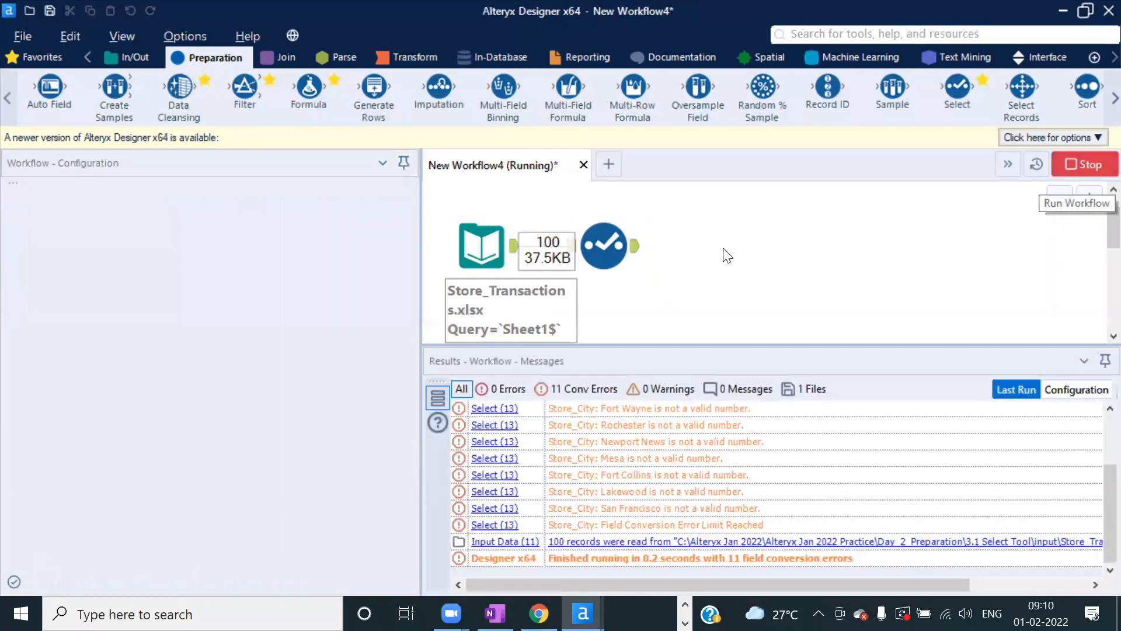
- Review the run messages about the Store_City conversion and inspect the Select tool's output data and metadata
click(718, 370)
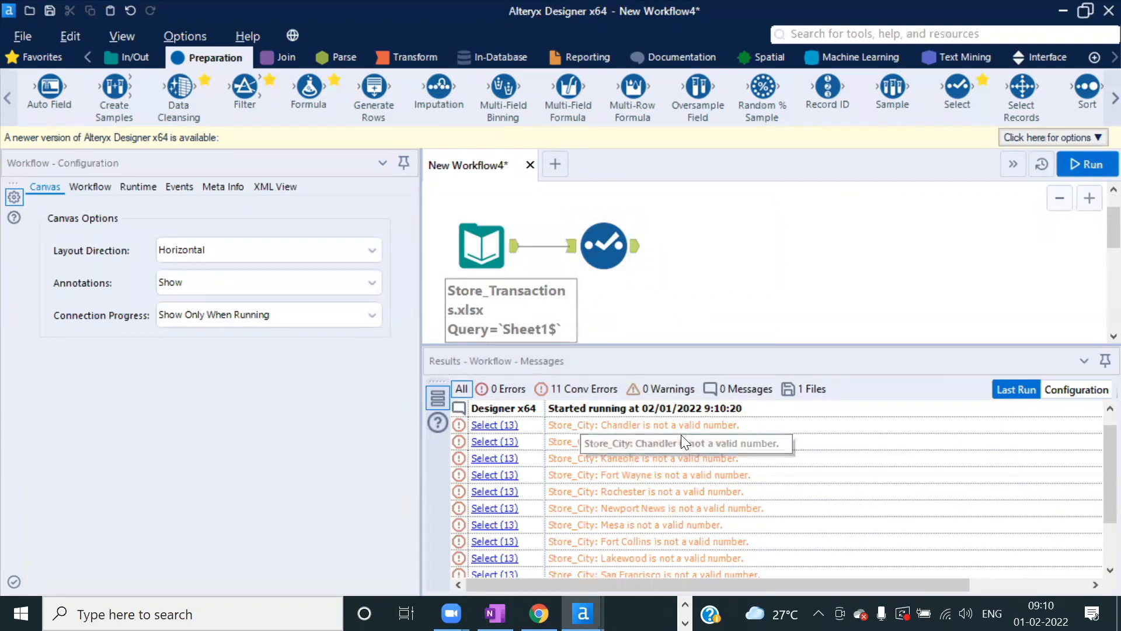
scroll(685, 468, down, 1)
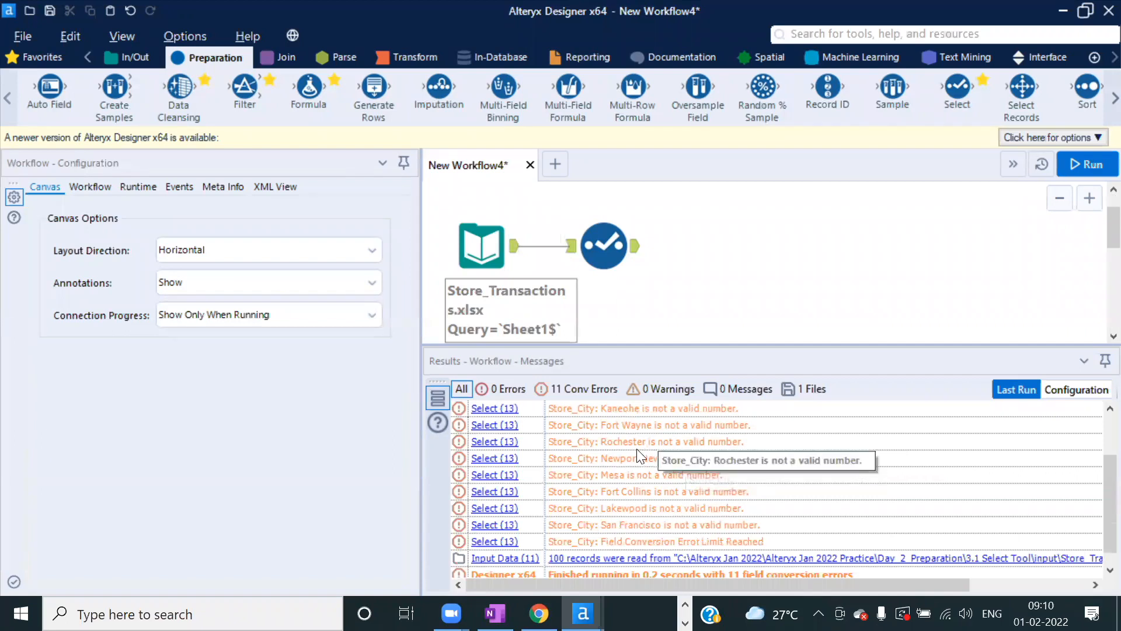
scroll(637, 451, up, 1)
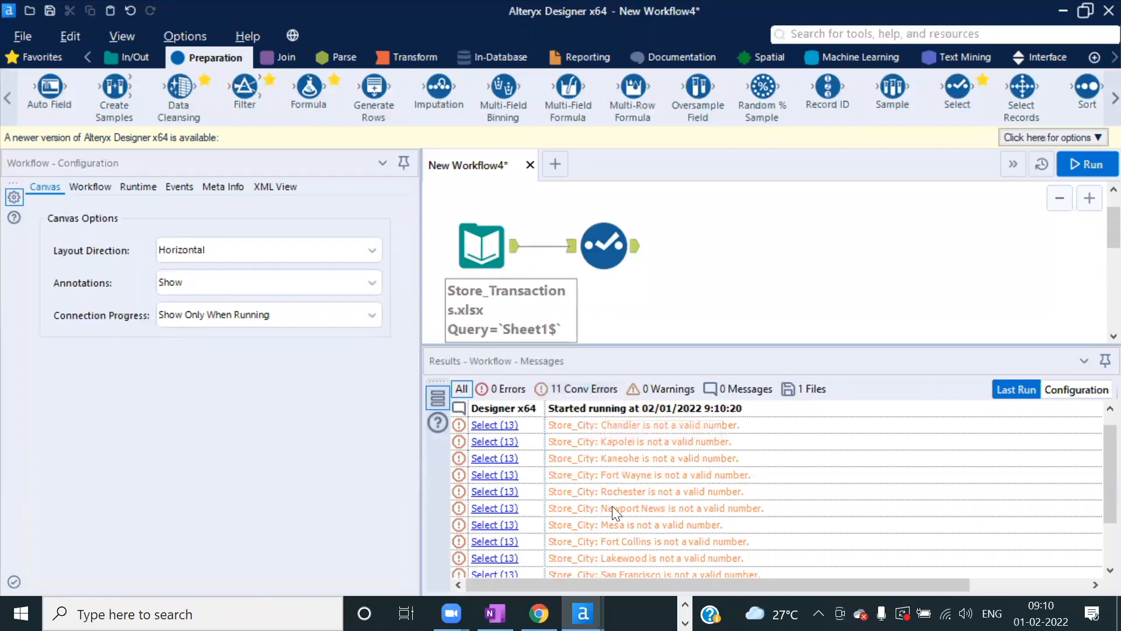
scroll(612, 459, down, 2)
scroll(612, 459, up, 2)
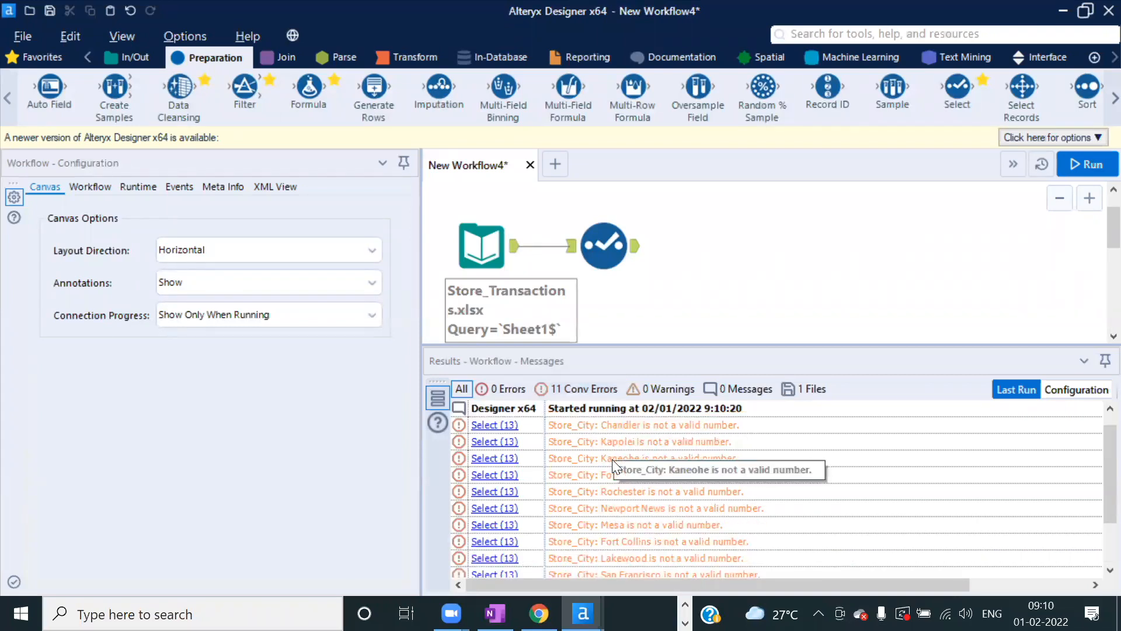
click(628, 257)
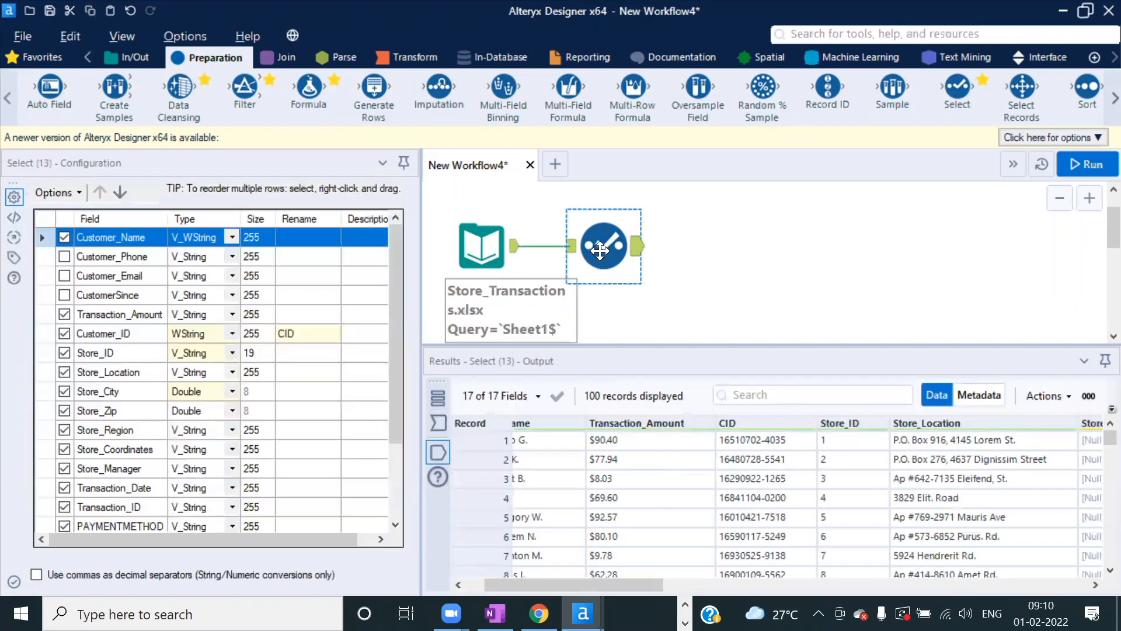
click(979, 394)
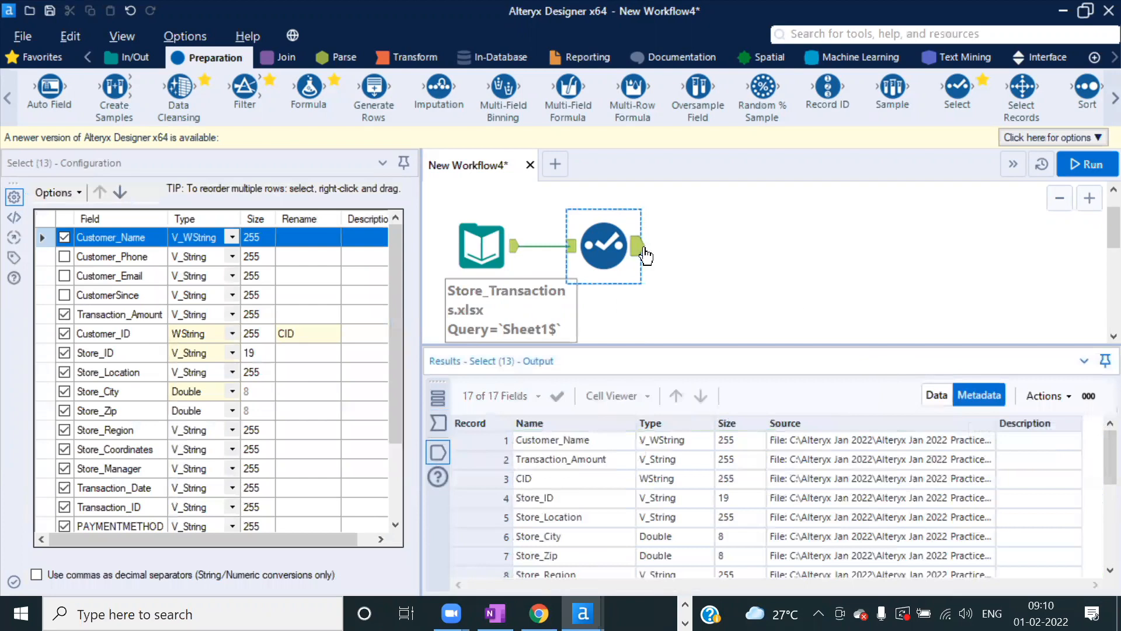
- Open the workflow-level Runtime settings to examine the conversion error limit
click(800, 291)
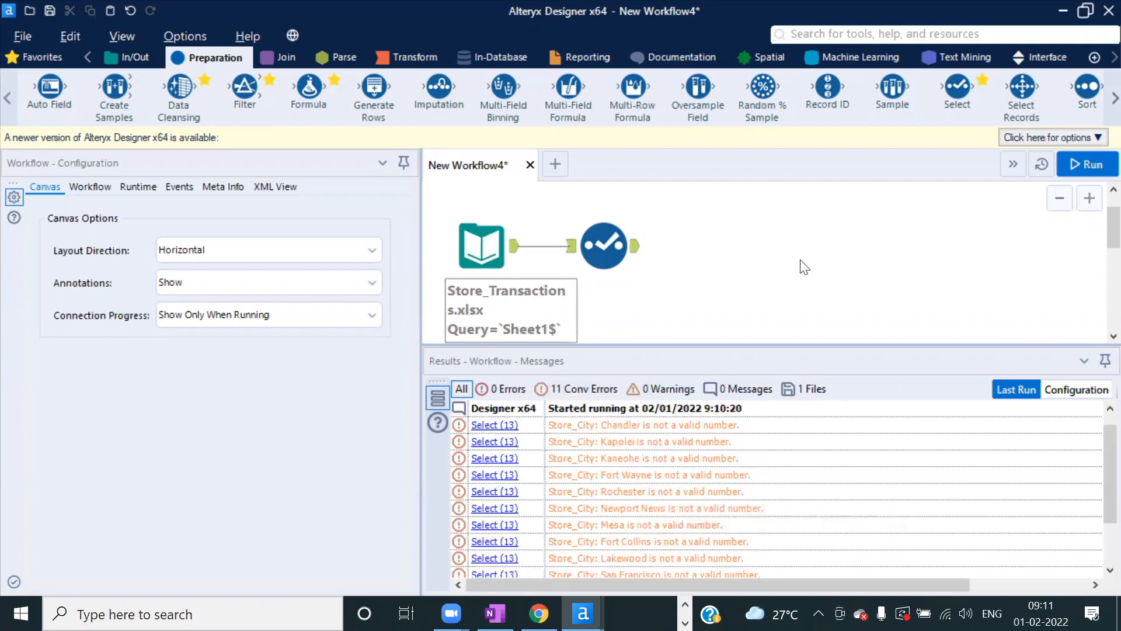
click(83, 190)
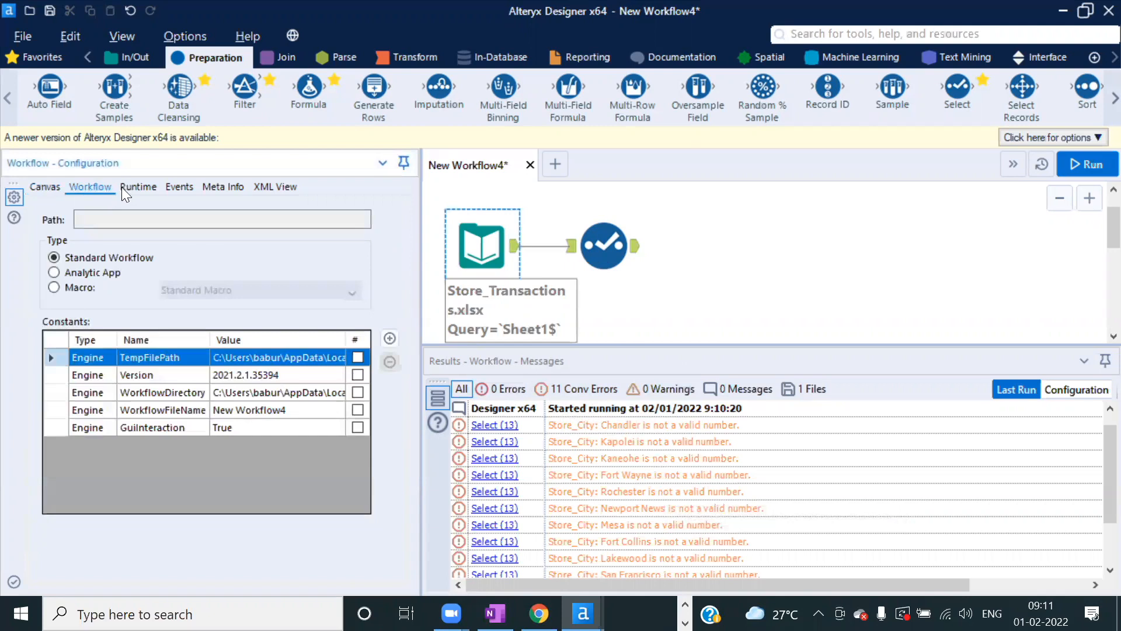
click(133, 187)
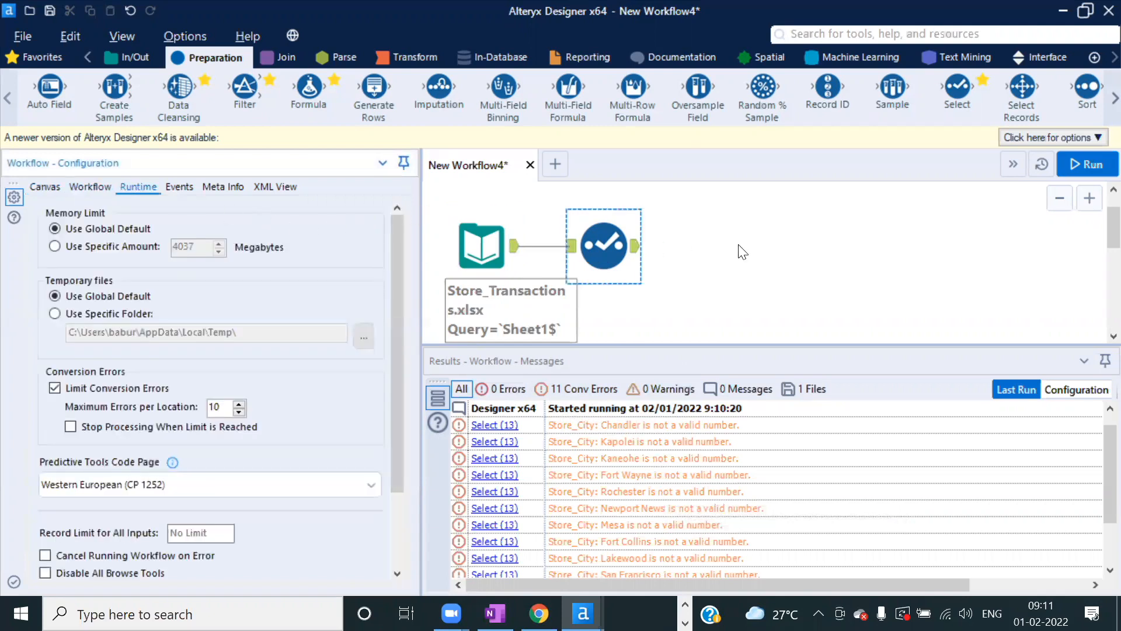
click(809, 255)
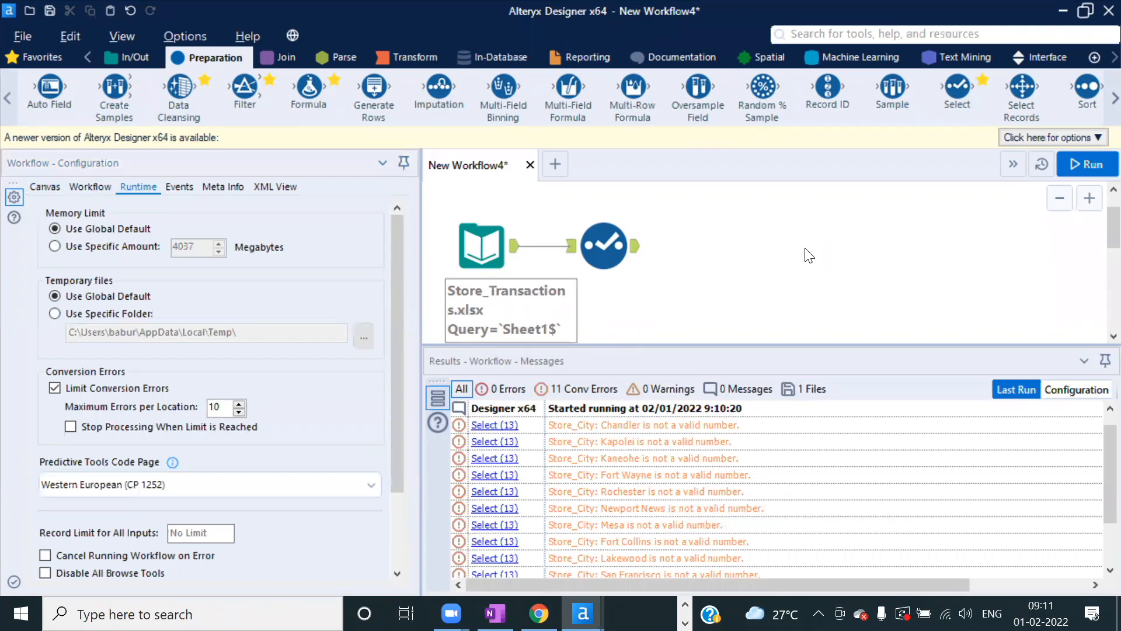
- Compare the Select tool's output records and configured field types with the workflow's Store_City conversion error messages
click(635, 247)
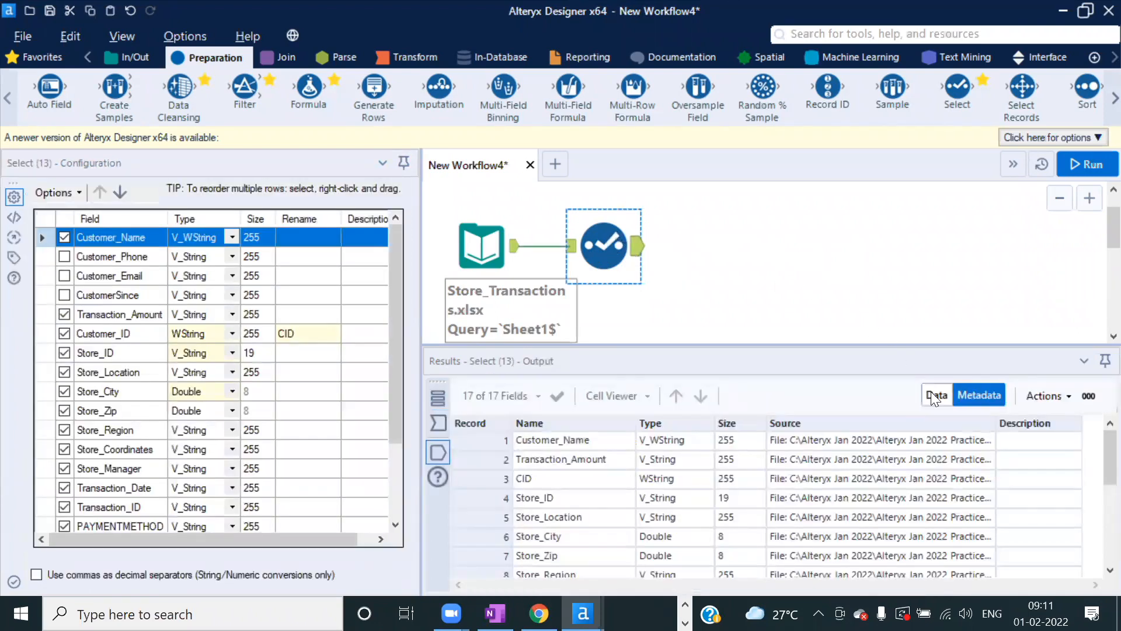
click(931, 395)
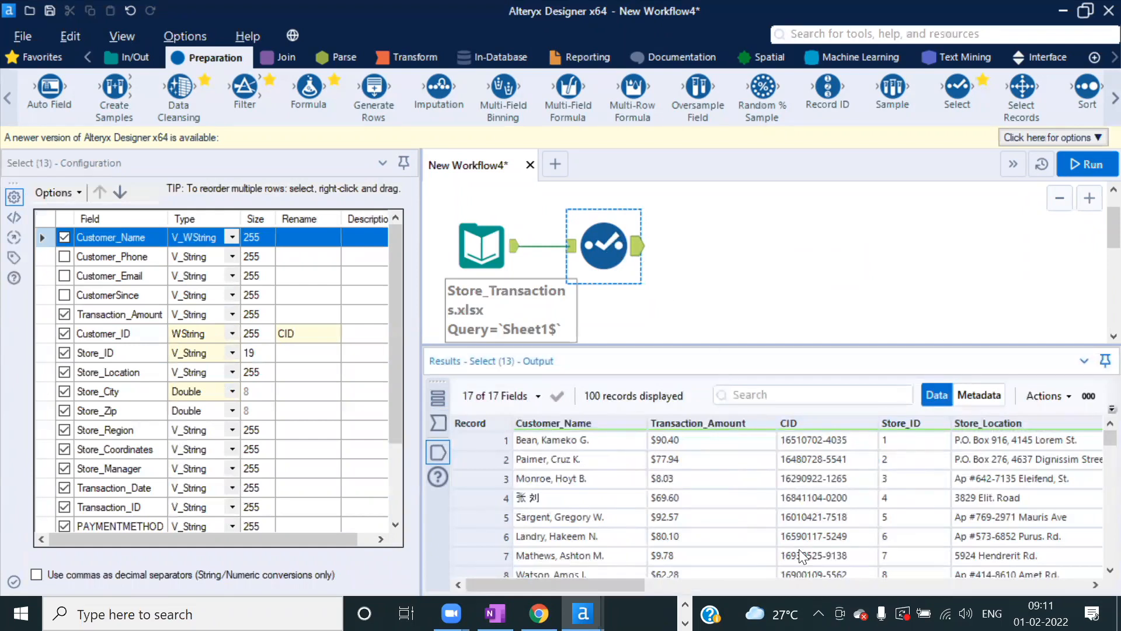
click(911, 274)
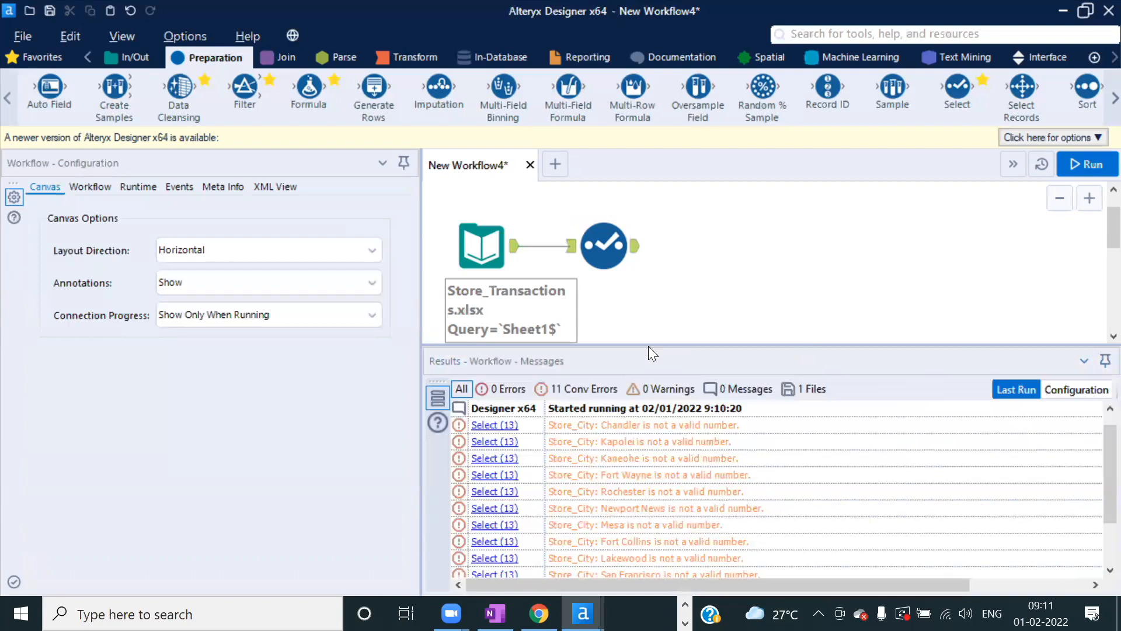
drag(643, 343, 633, 314)
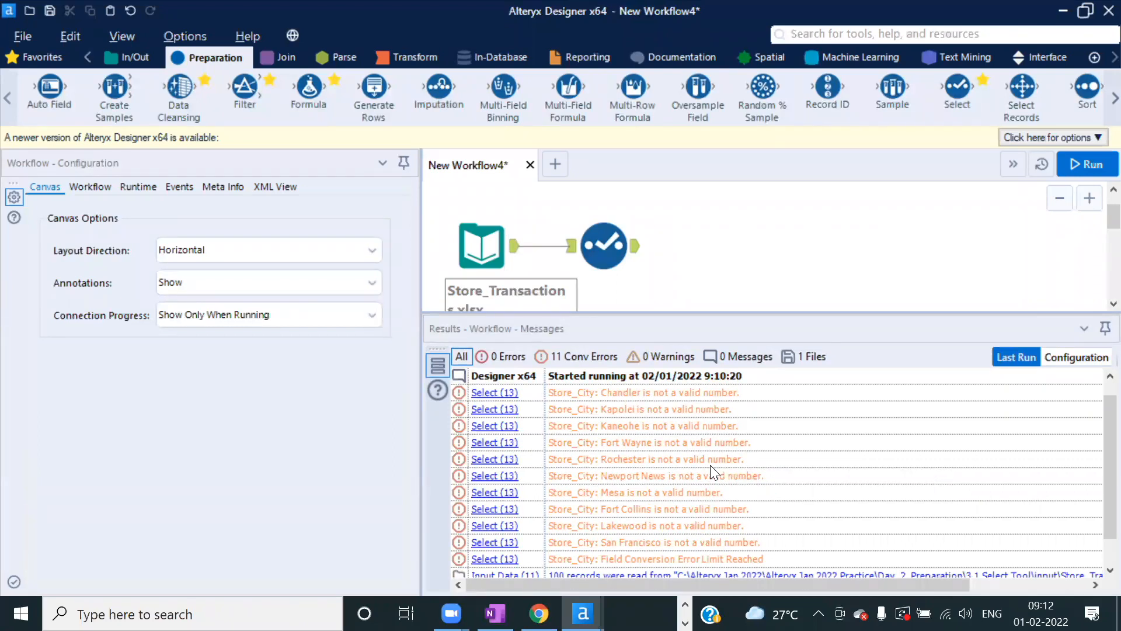
click(601, 236)
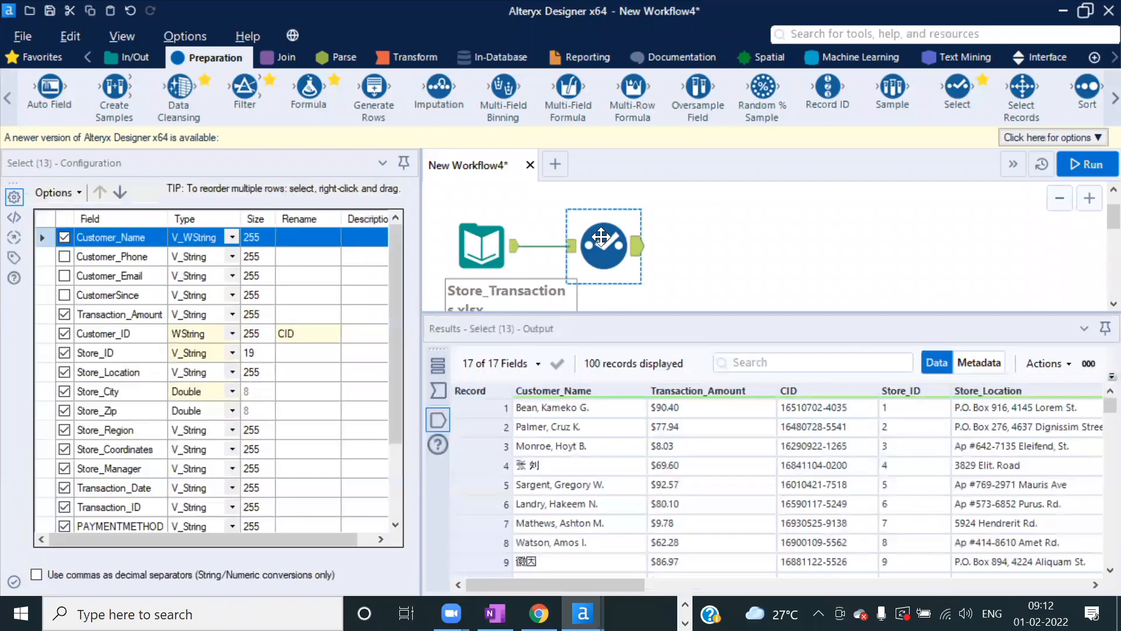
click(765, 262)
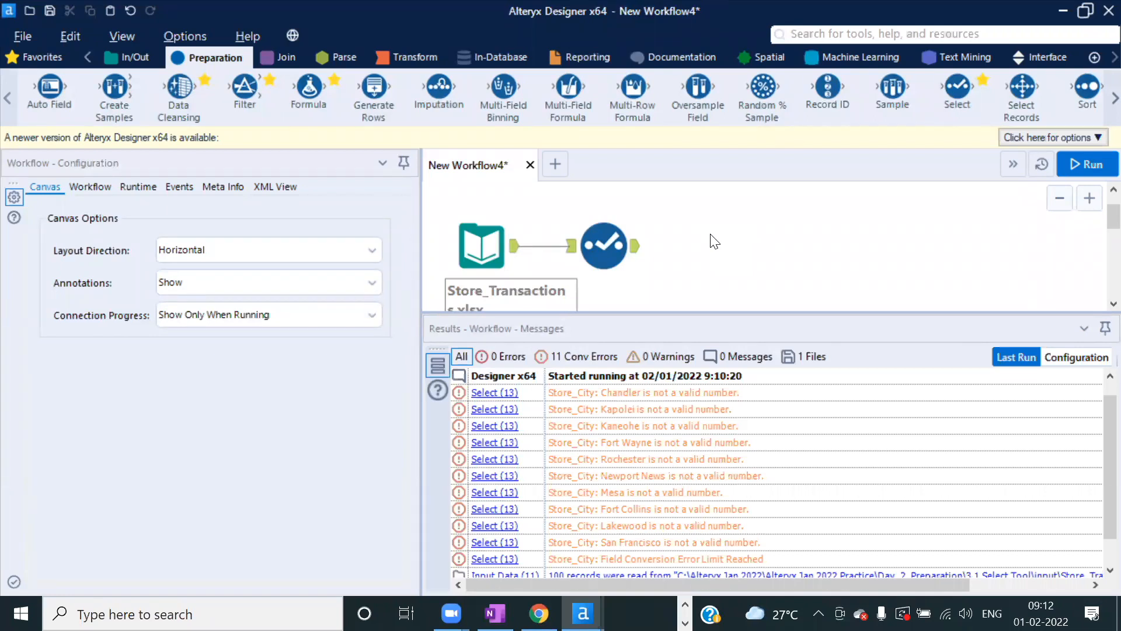
click(635, 250)
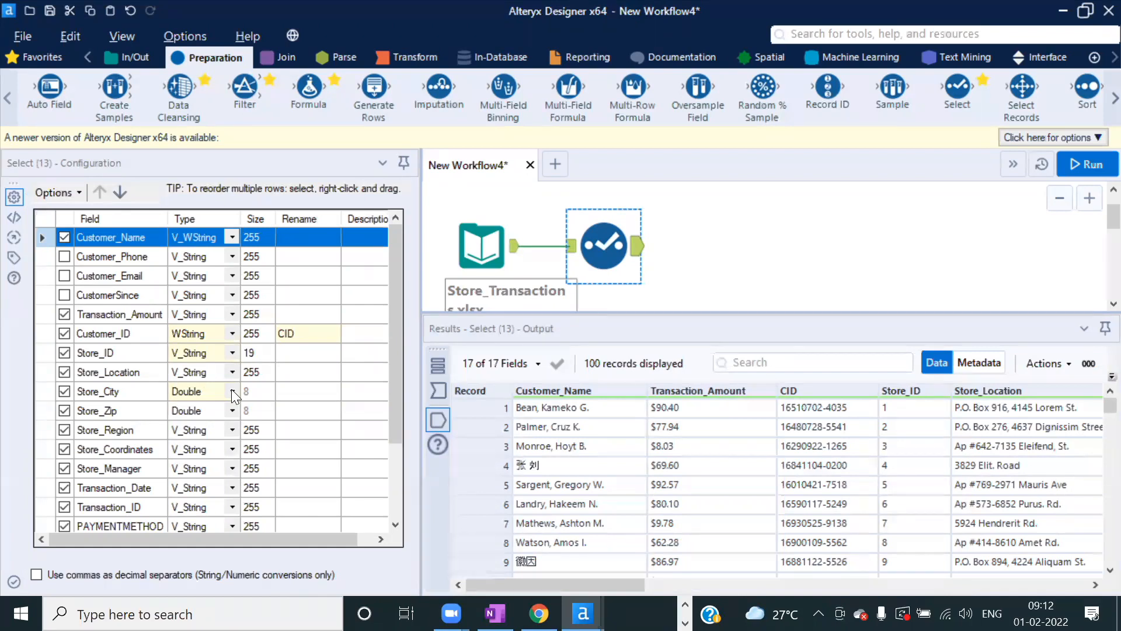
click(799, 278)
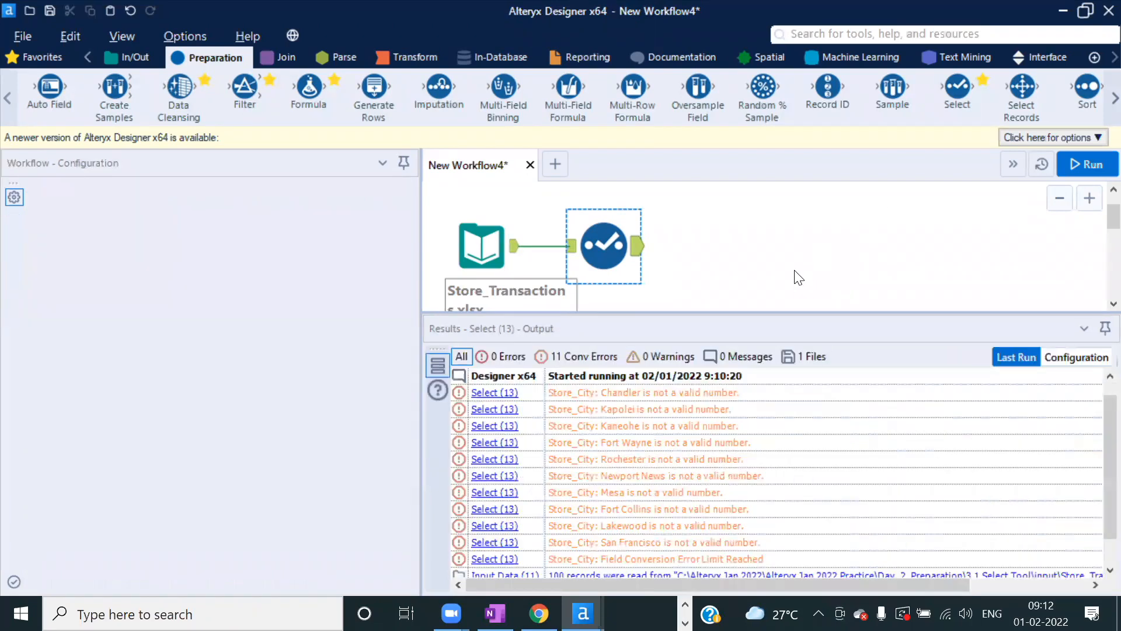
- Examine the Store_City values throughout the Select tool's input records
click(607, 251)
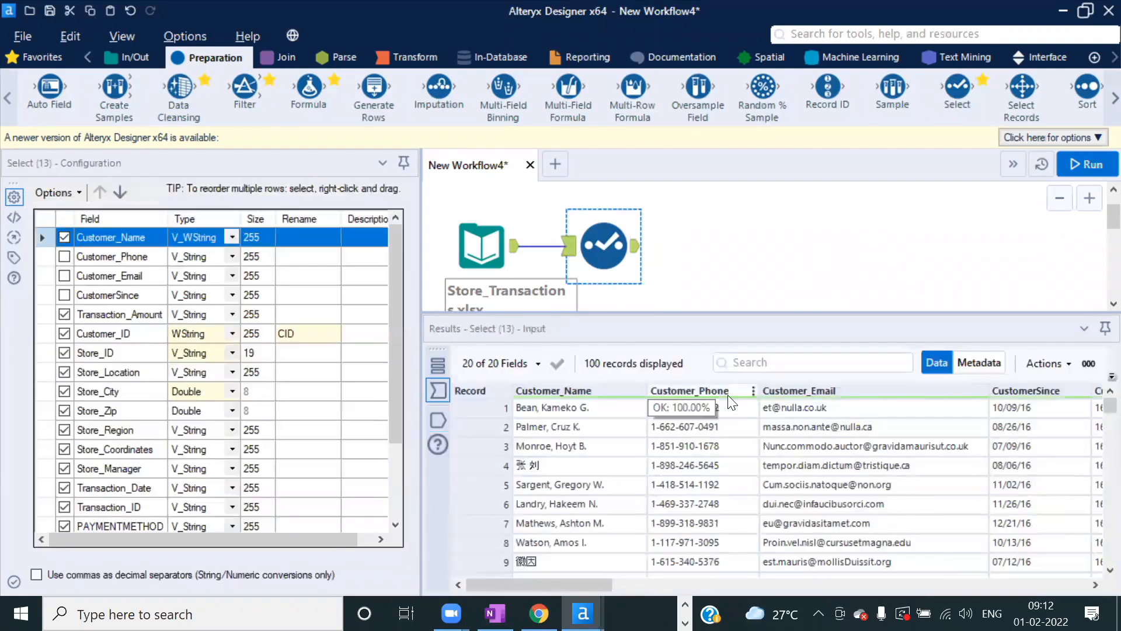
click(589, 582)
drag(587, 581, 746, 578)
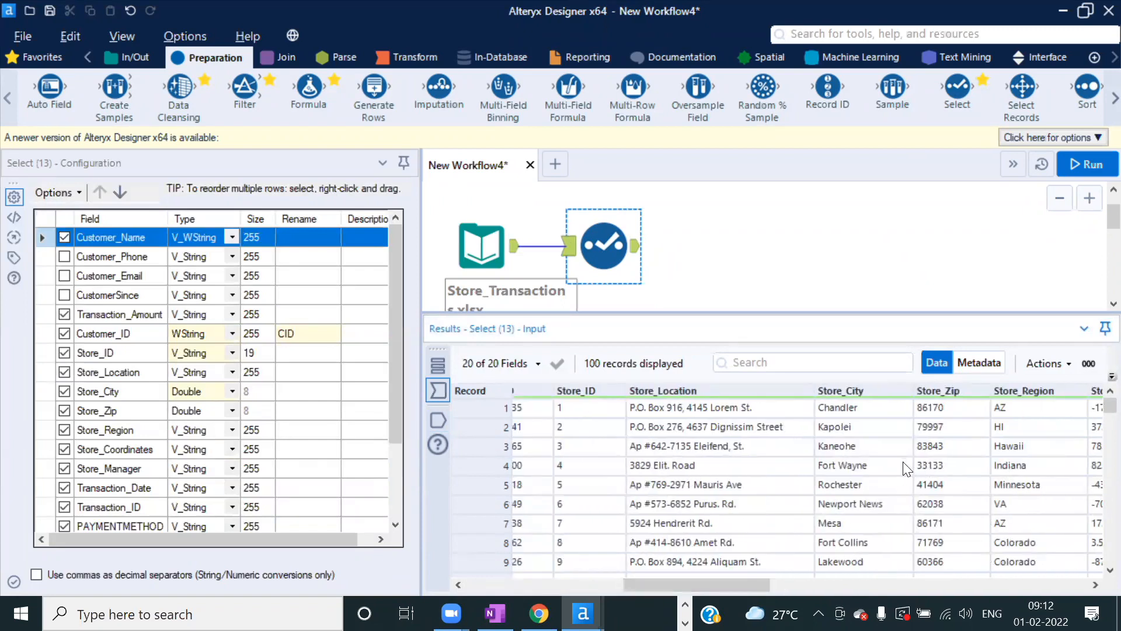
scroll(870, 485, down, 2)
scroll(869, 482, down, 10)
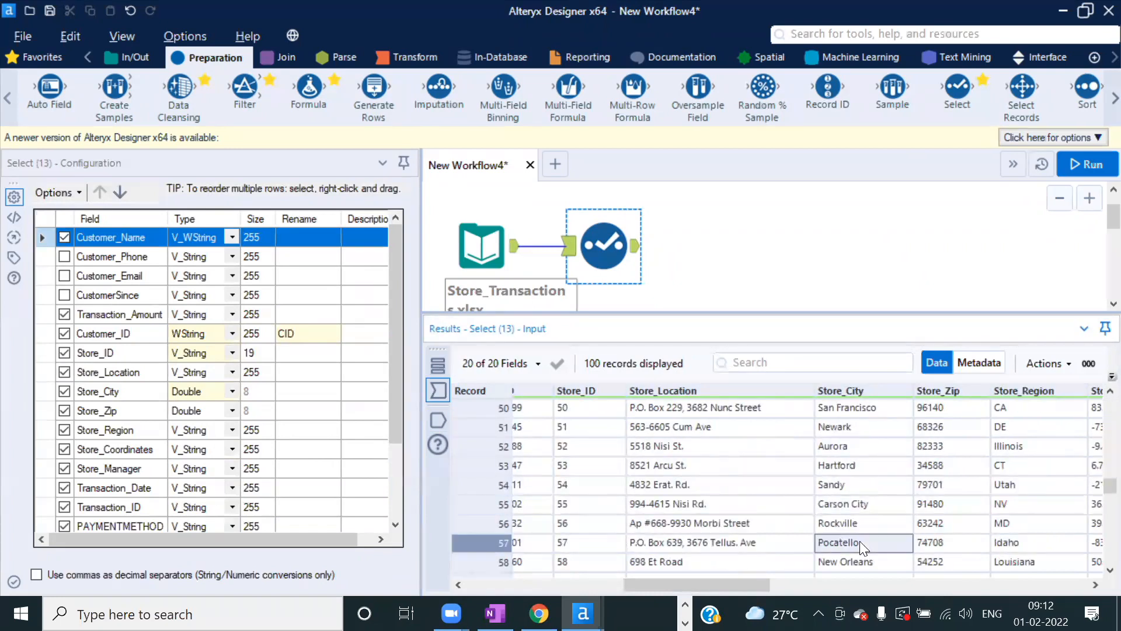
scroll(876, 534, down, 6)
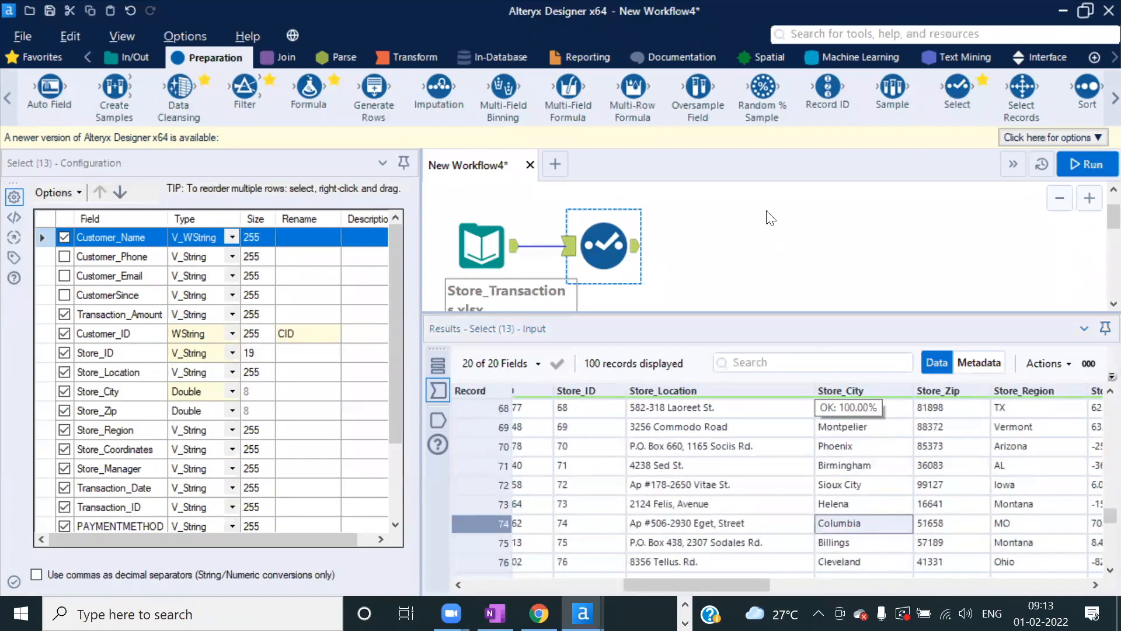
- Review the remaining workflow run messages and check the conversion error limit in the workflow's Runtime settings
click(705, 308)
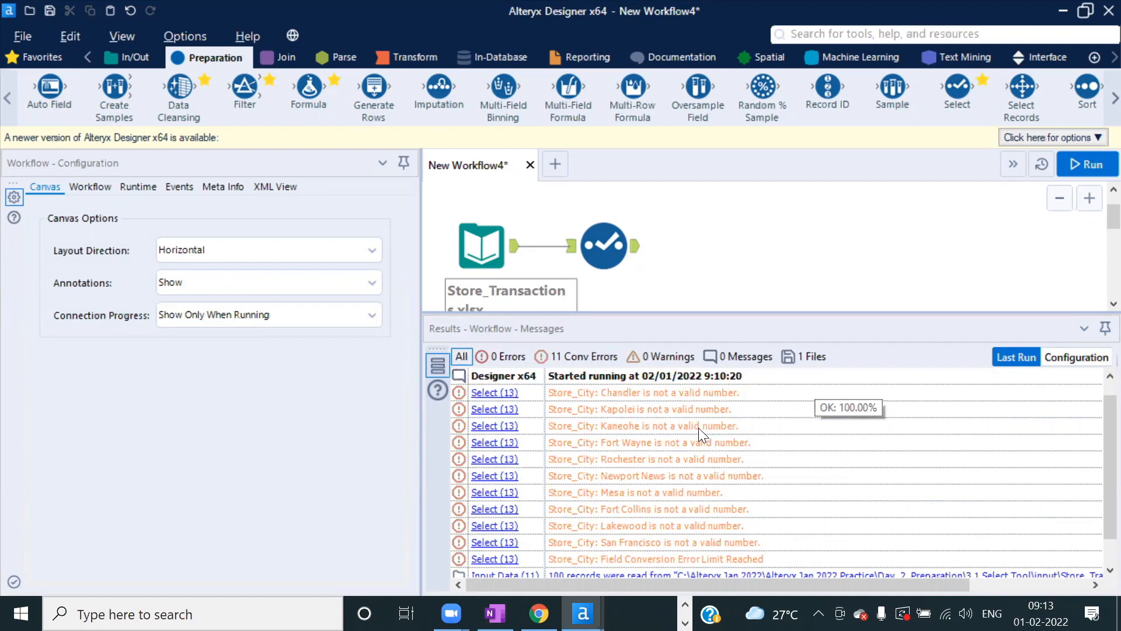
scroll(699, 428, down, 1)
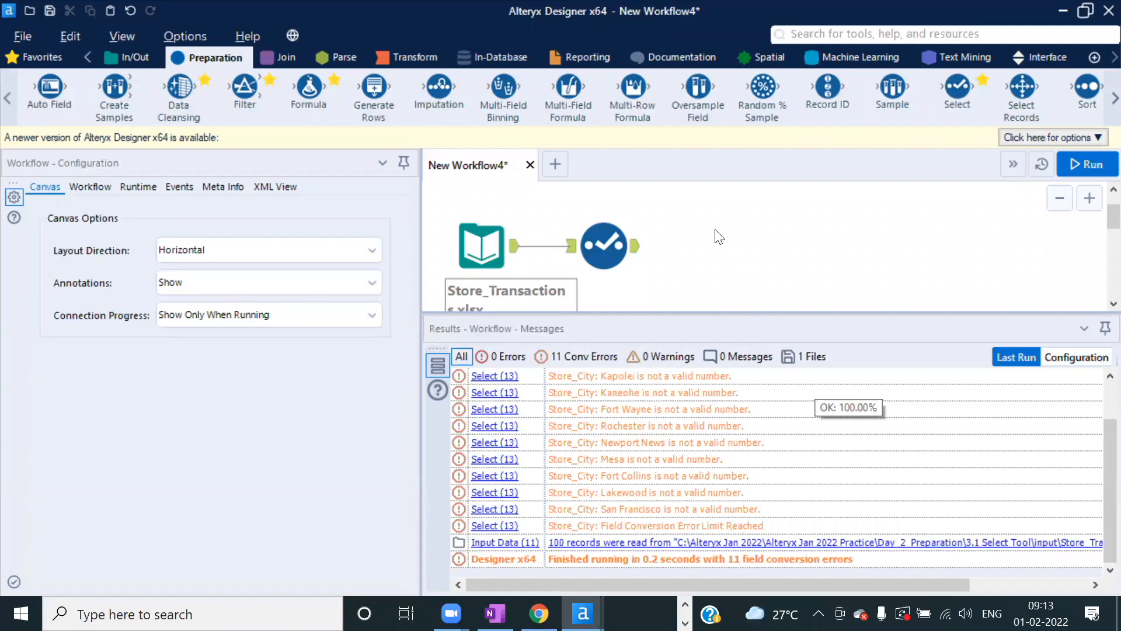
click(91, 187)
click(138, 187)
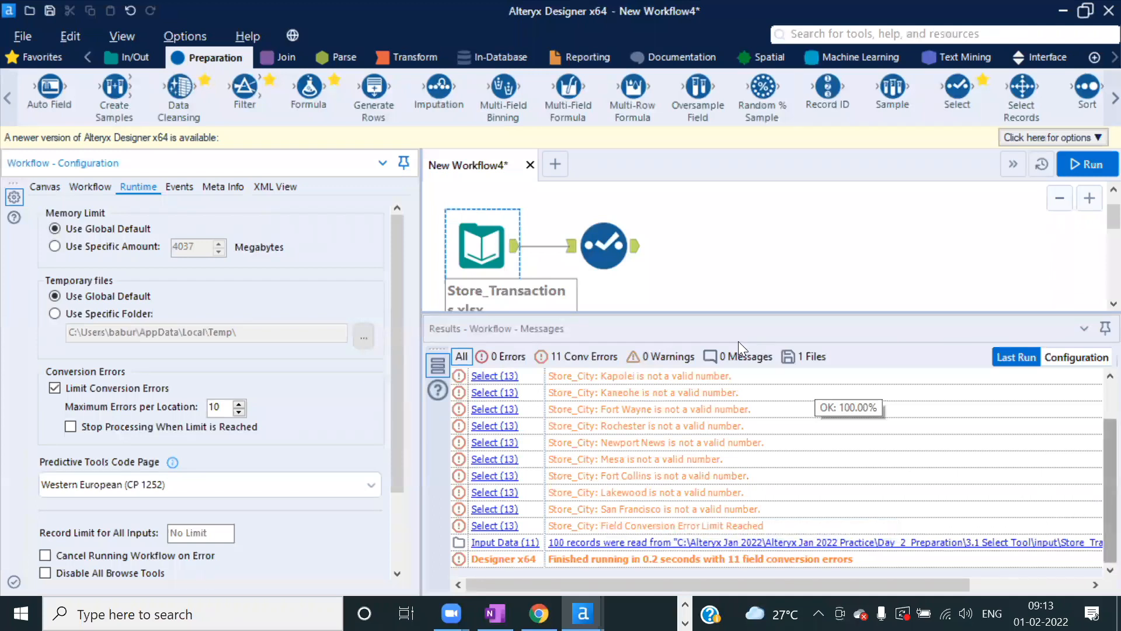
- Recheck the Select tool's field configuration against the workflow's run messages and Runtime settings
click(608, 247)
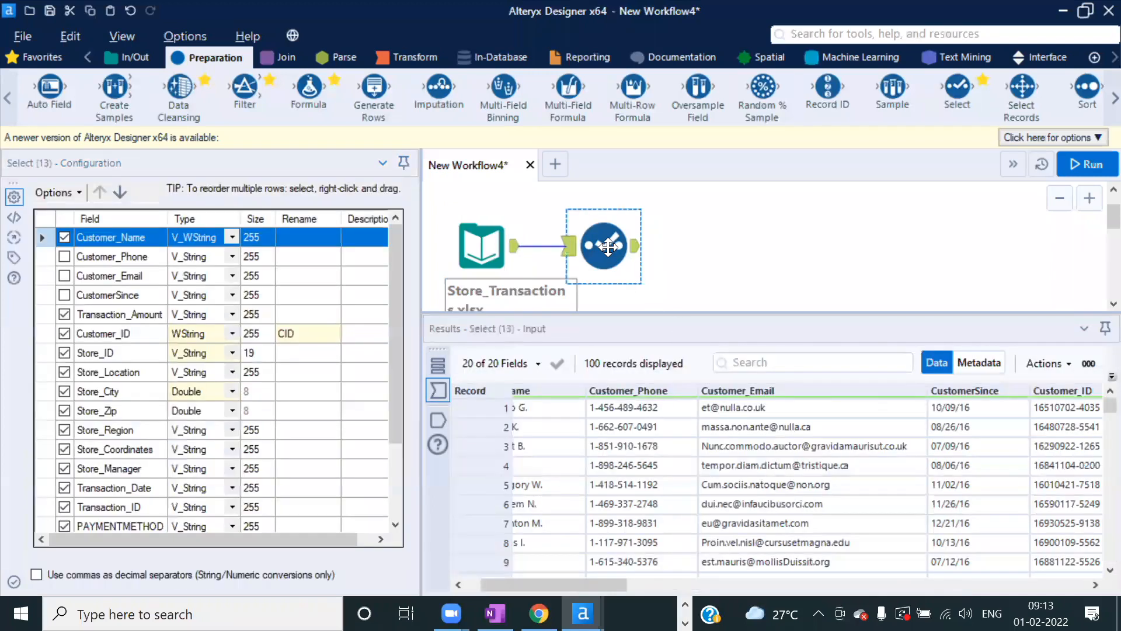
click(757, 263)
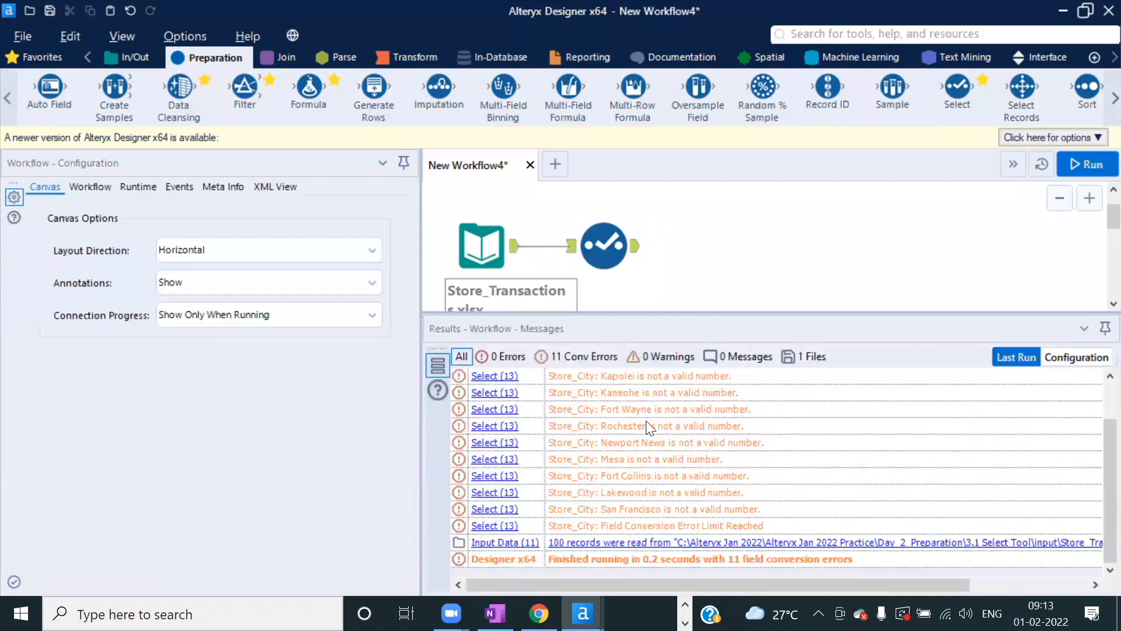
click(133, 186)
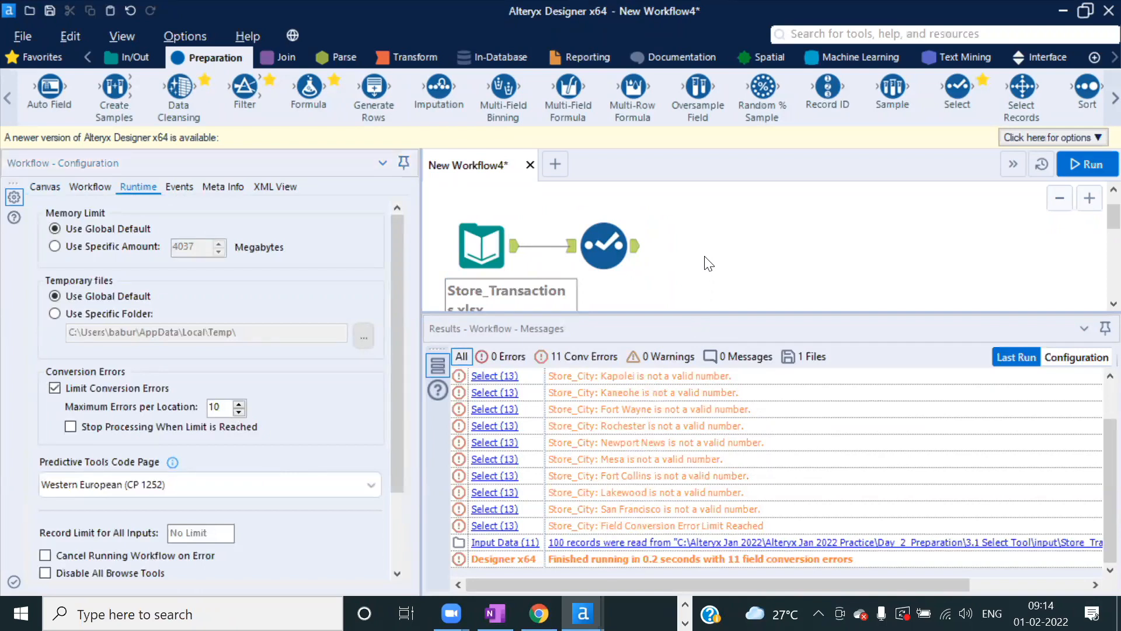
click(605, 243)
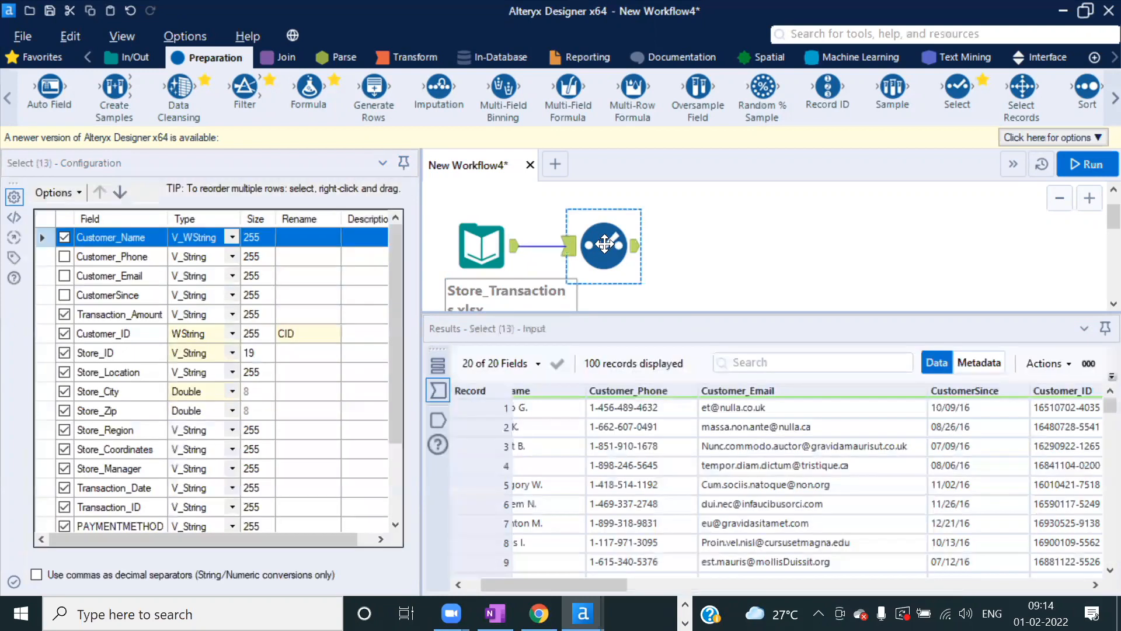
click(769, 244)
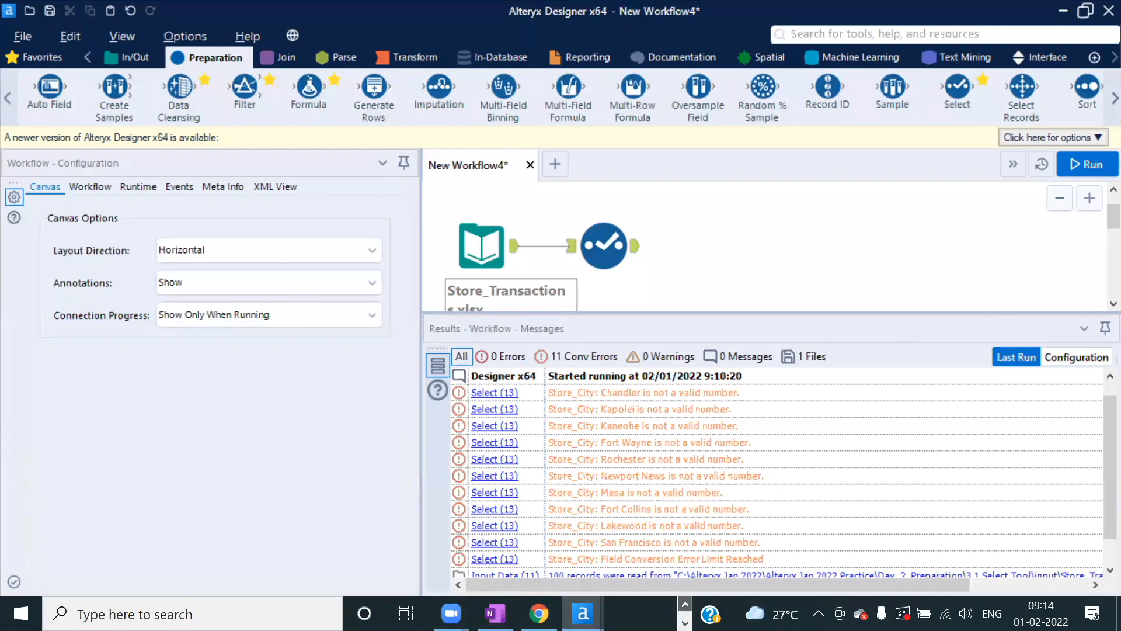
- Switch to File Explorer and open the DataType workflow from the Day_1_In and Out Tools folder in Alteryx Designer
click(686, 605)
click(482, 613)
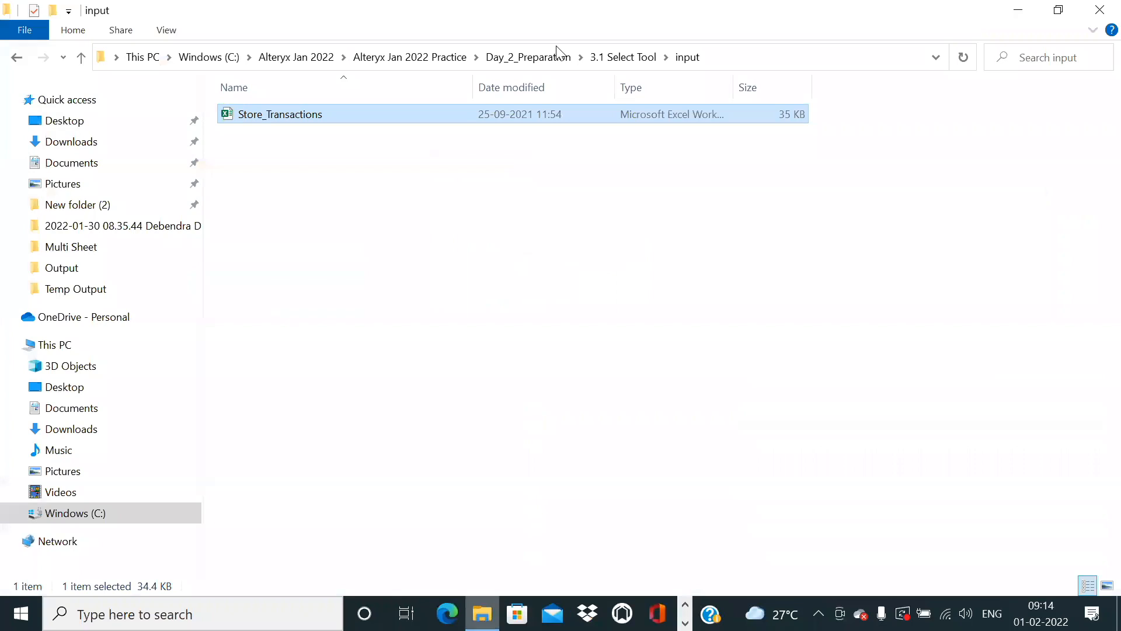
click(546, 57)
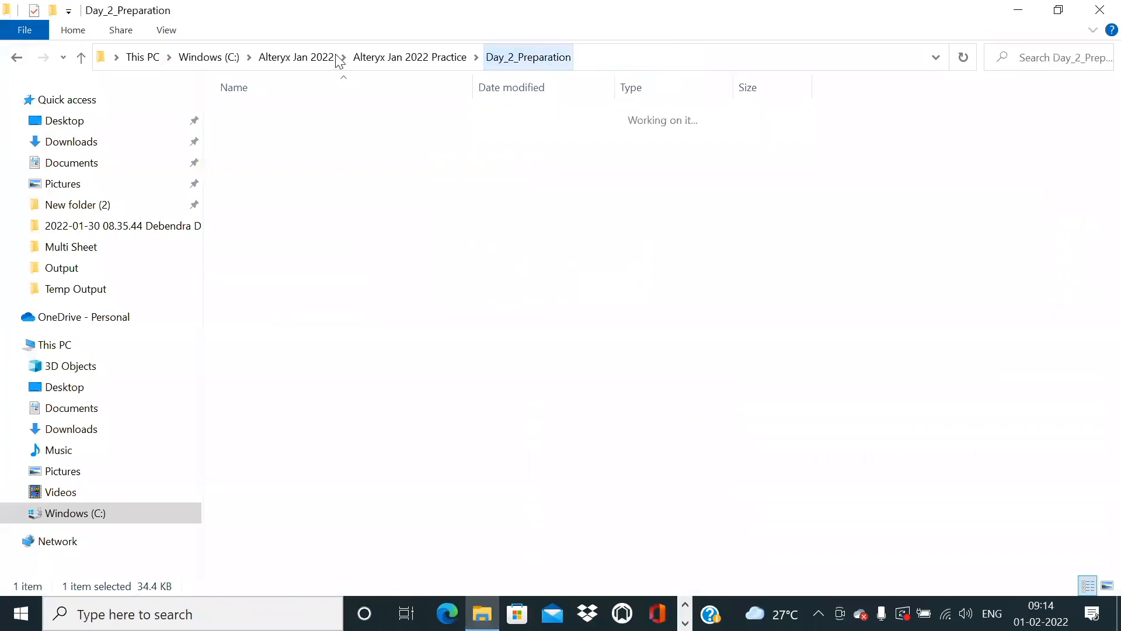
click(409, 56)
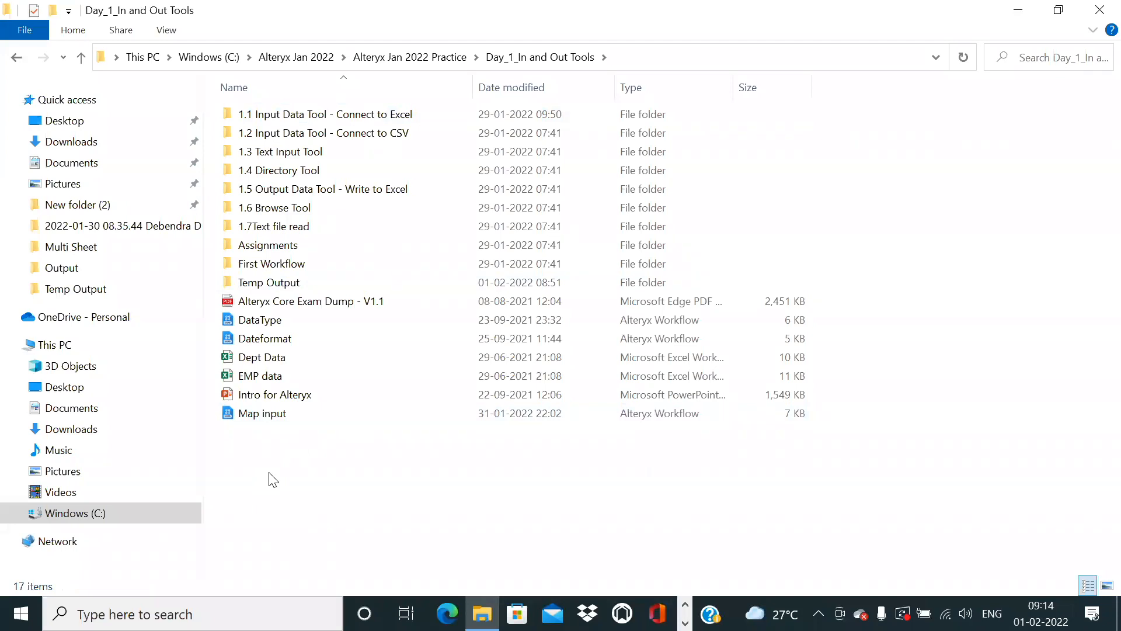
click(259, 321)
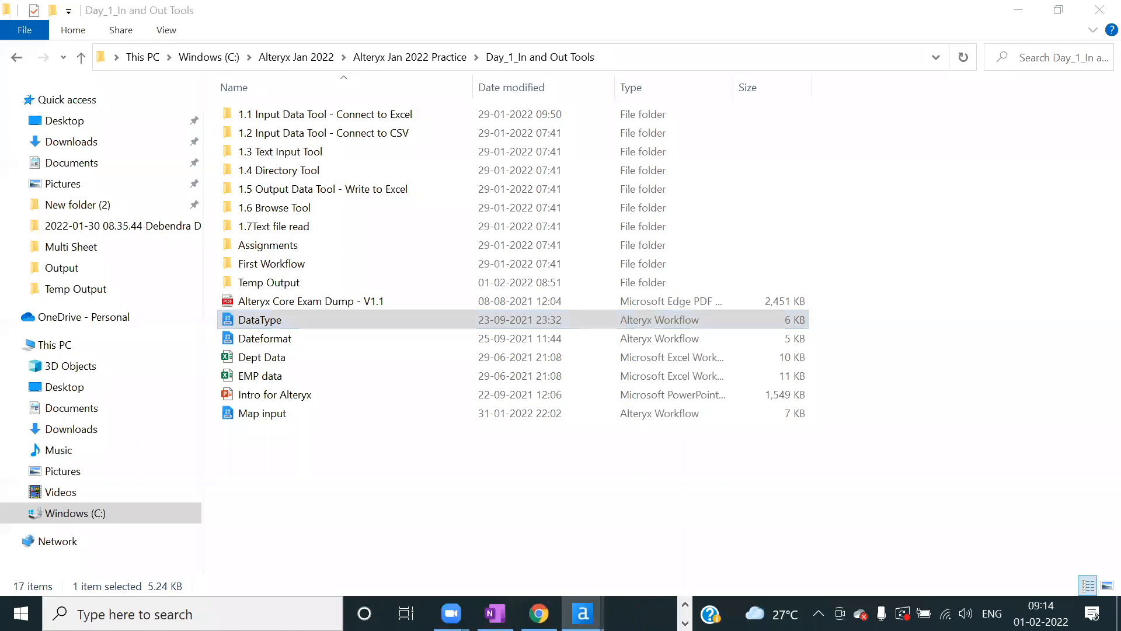
click(253, 497)
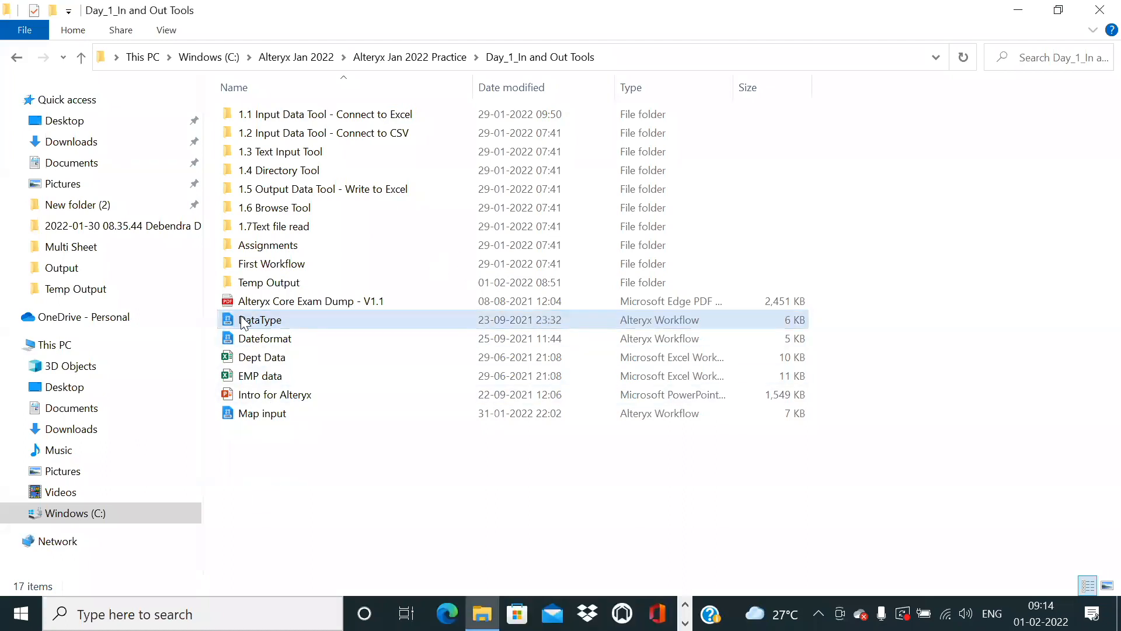
click(244, 322)
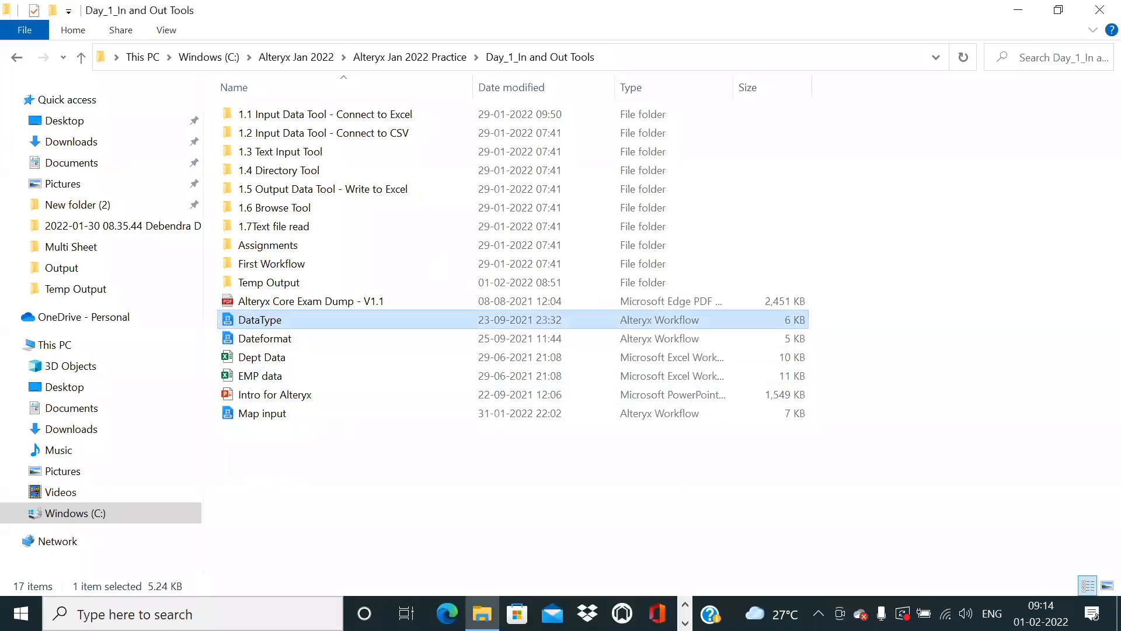
drag(255, 329, 726, 233)
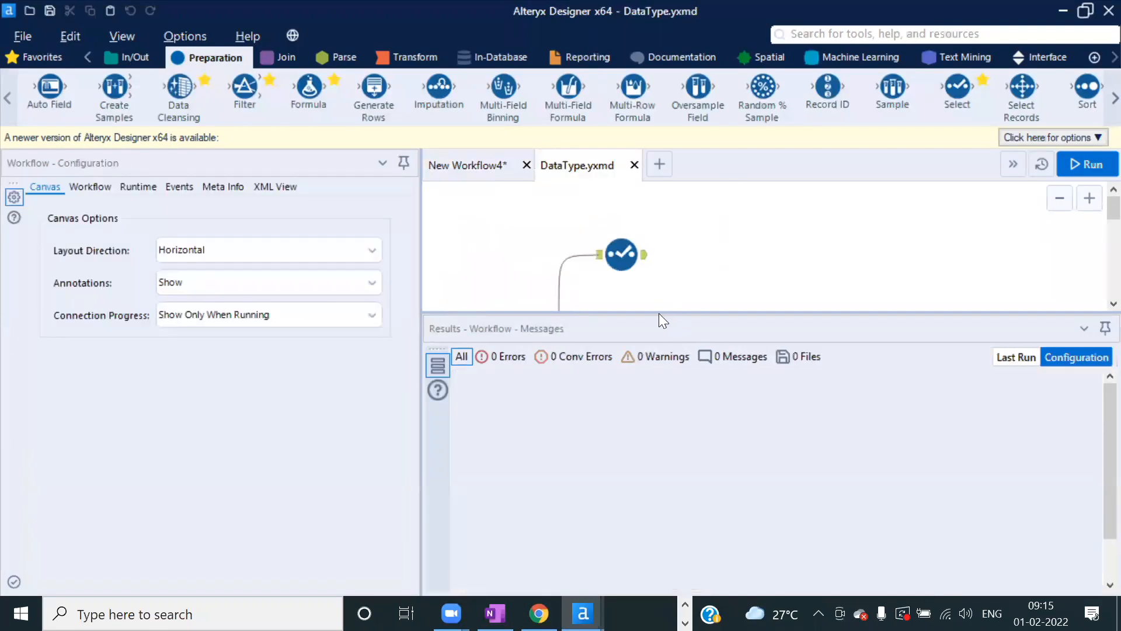
- Return to New Workflow4, widen the Select tool's configuration area and review its full list of fields and data types
drag(652, 313, 643, 383)
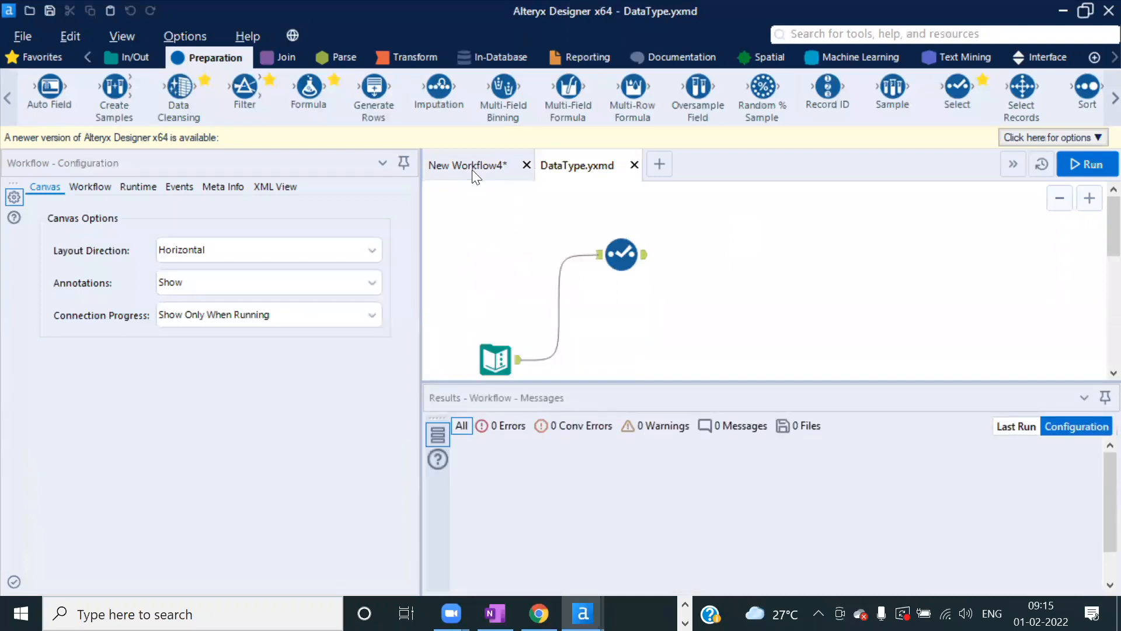
click(472, 166)
click(604, 245)
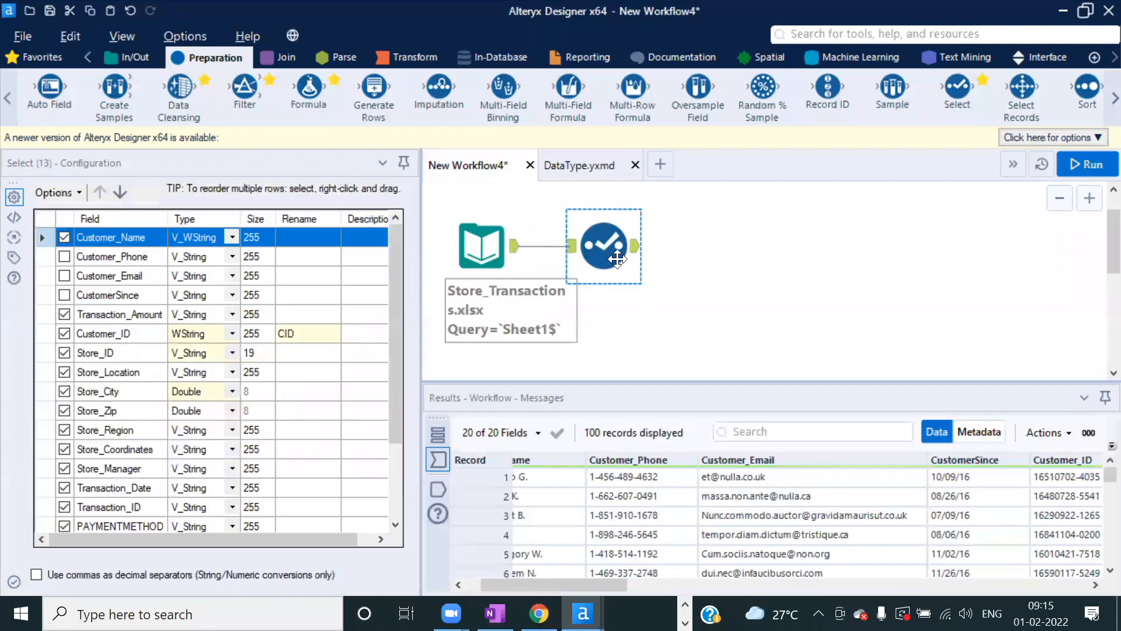
drag(419, 257, 455, 257)
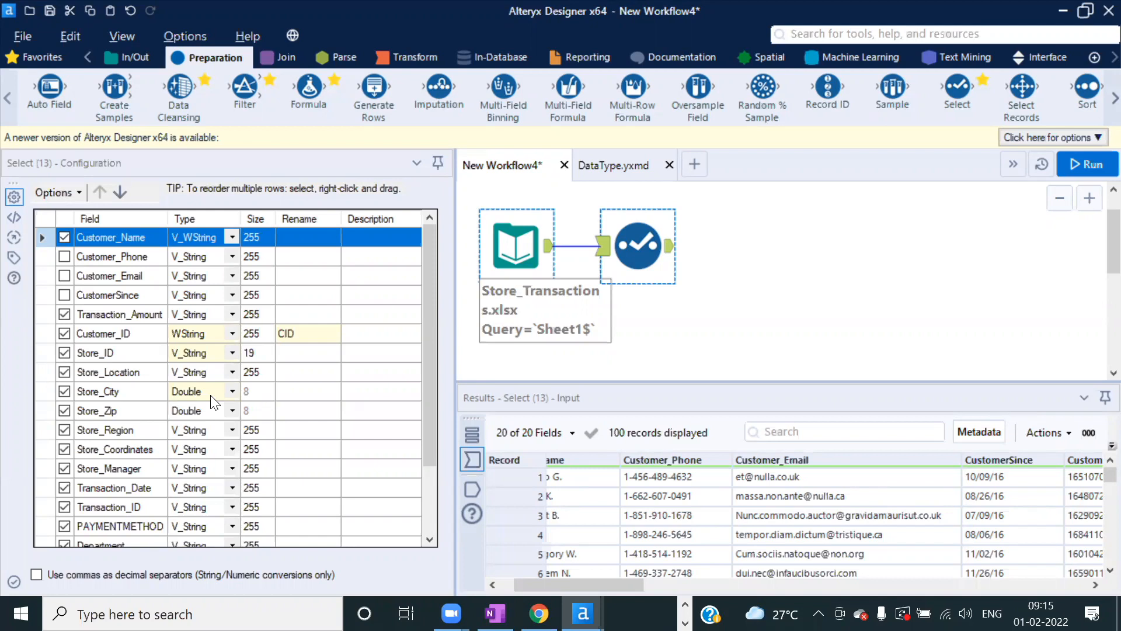
click(426, 495)
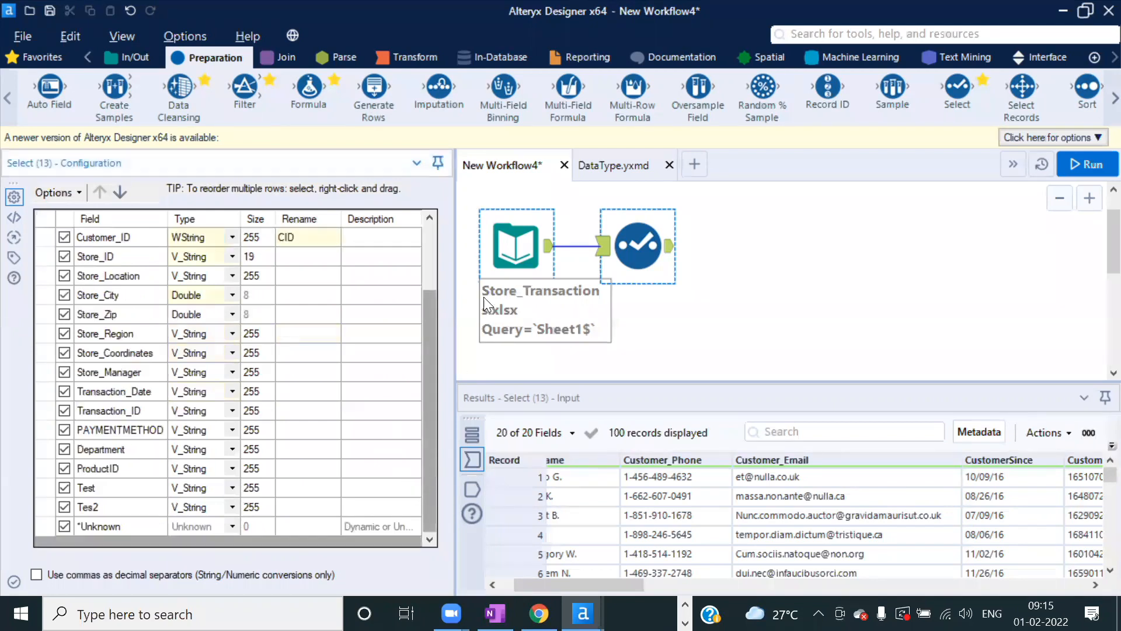
click(432, 265)
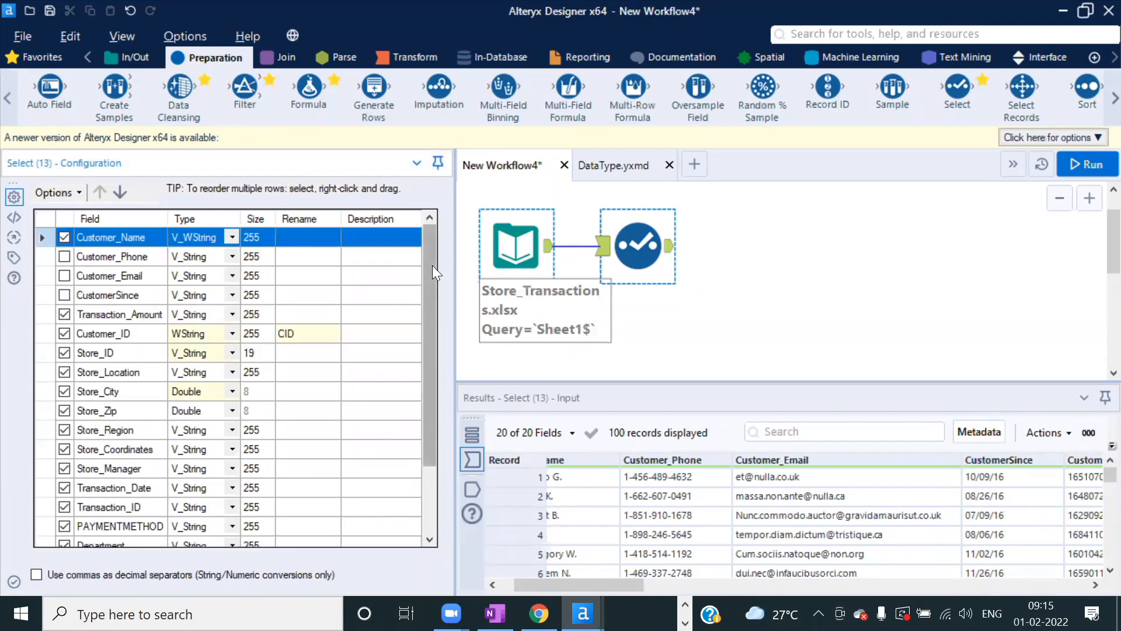
drag(432, 265, 424, 406)
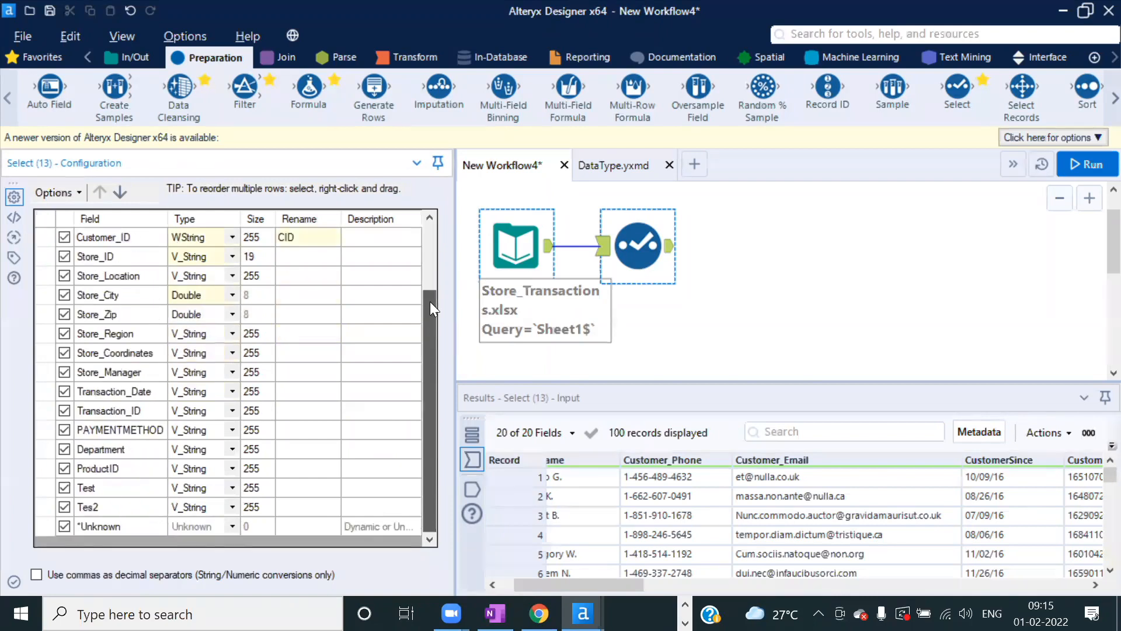
drag(430, 302, 429, 261)
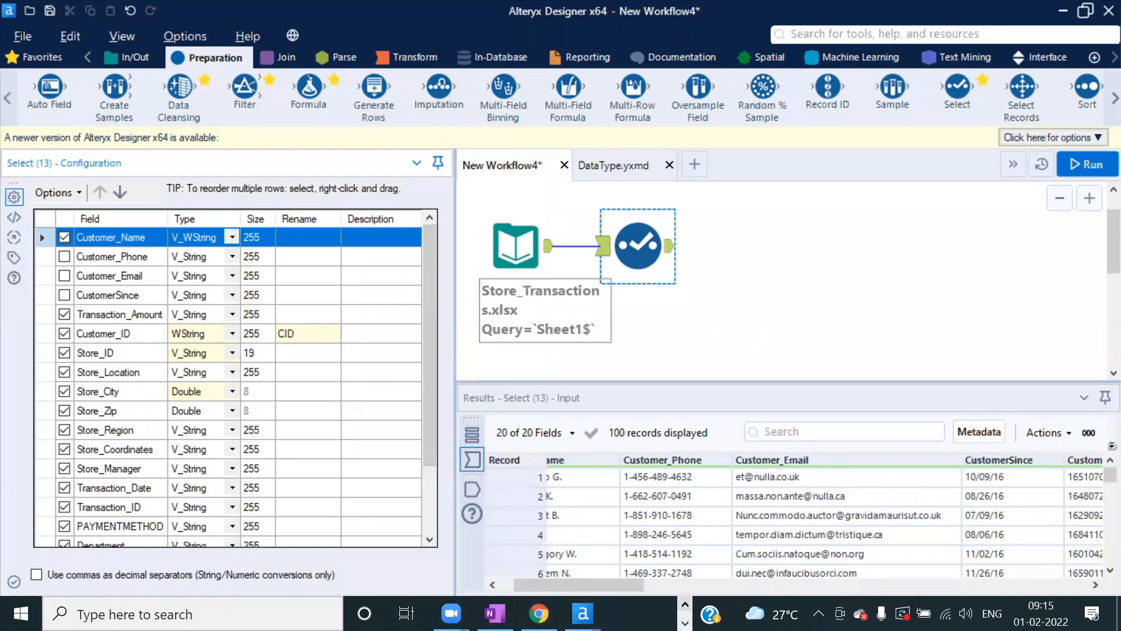
- Switch to File Explorer, open the Intro for Alteryx presentation in PowerPoint and view slides 11 and 10
click(685, 604)
click(483, 614)
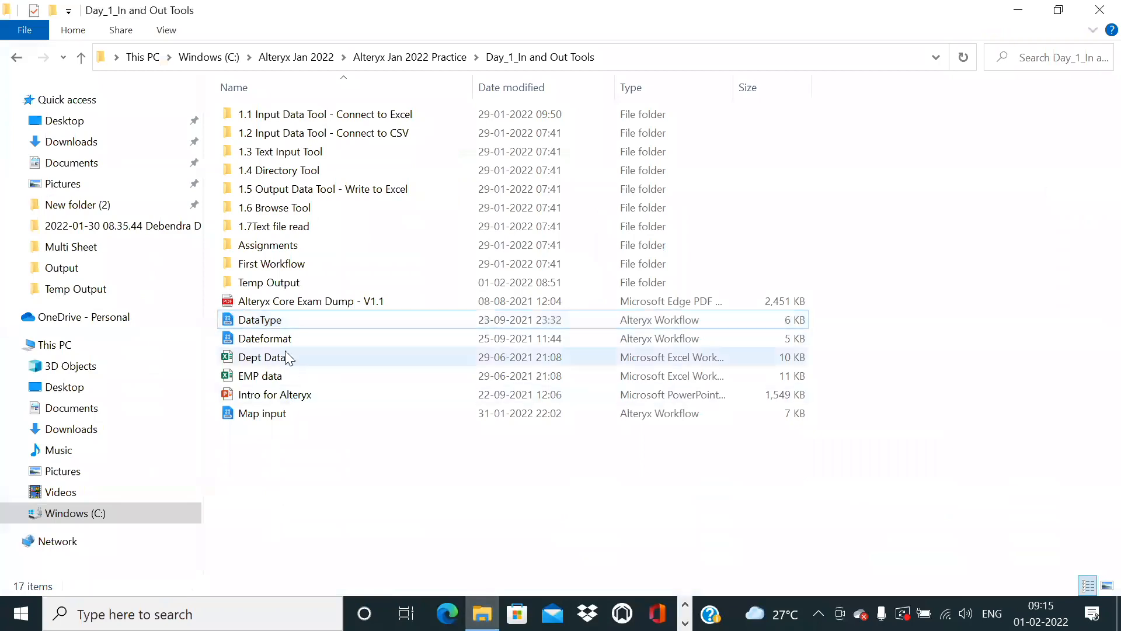
click(272, 395)
double_click(271, 393)
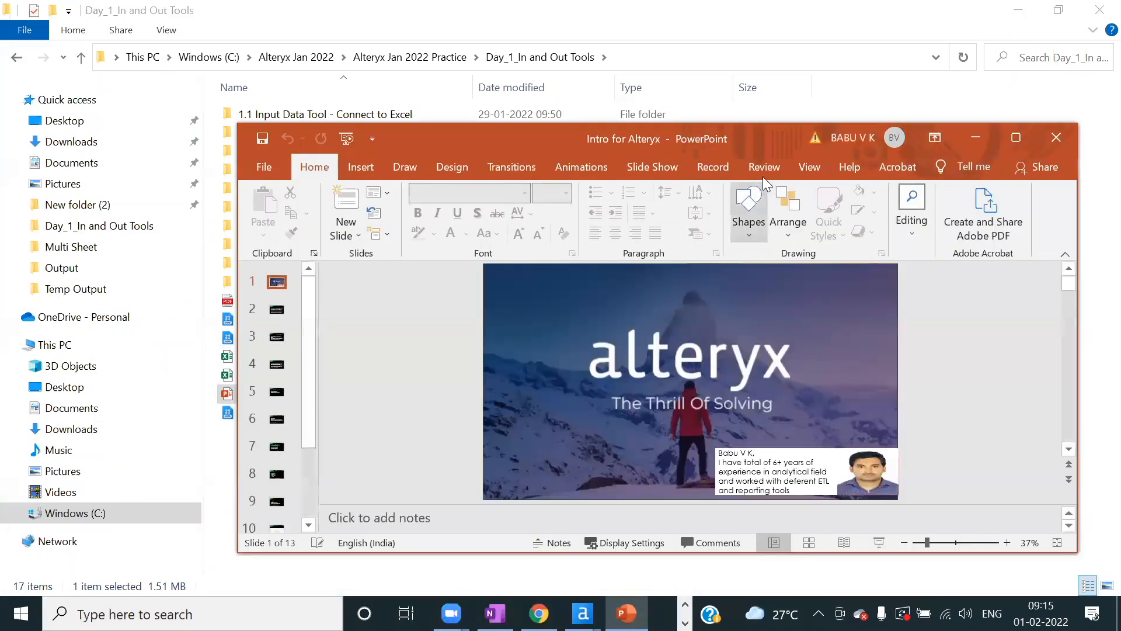
double_click(758, 132)
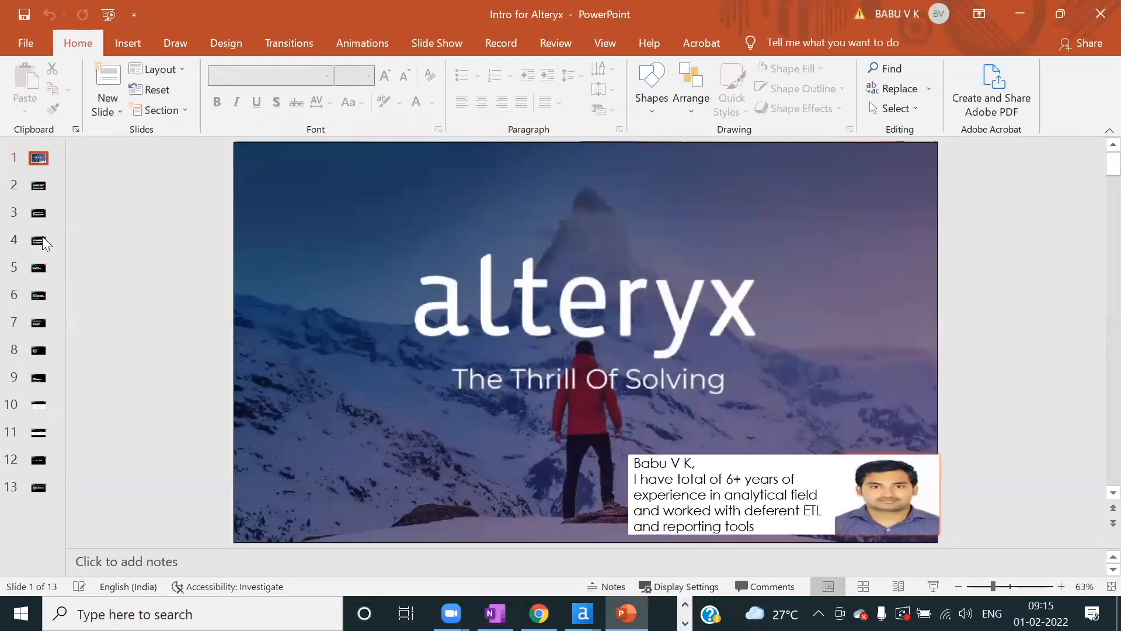
click(39, 435)
click(41, 412)
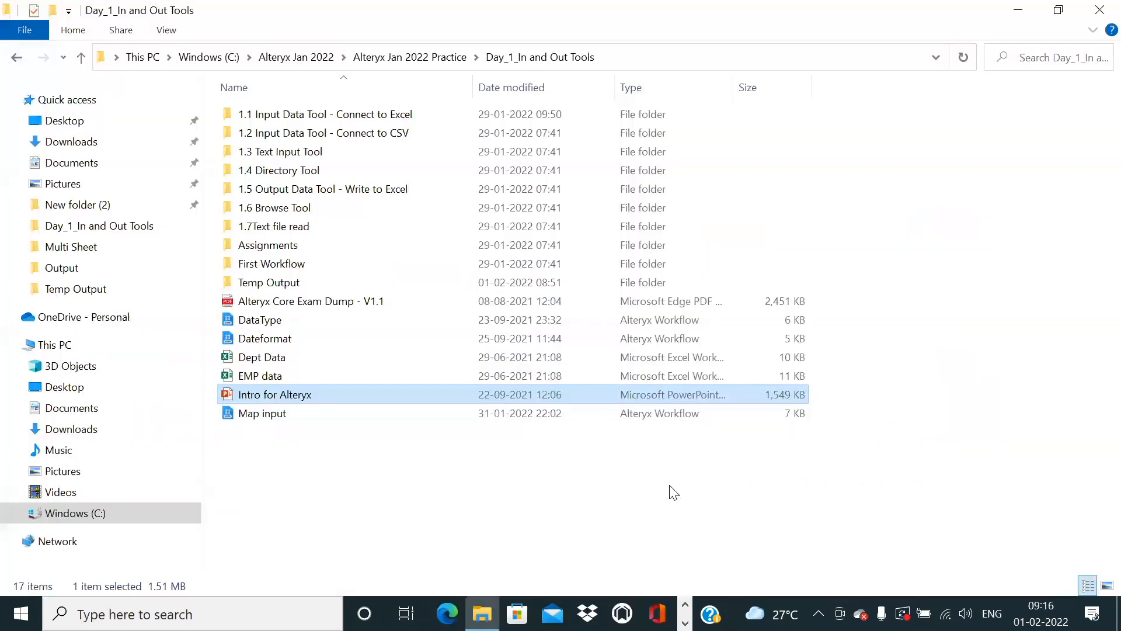
- Return to Alteryx Designer and add a Text Input tool below the Store_Transactions input, with the value 12 in Field1
key(alt+Tab)
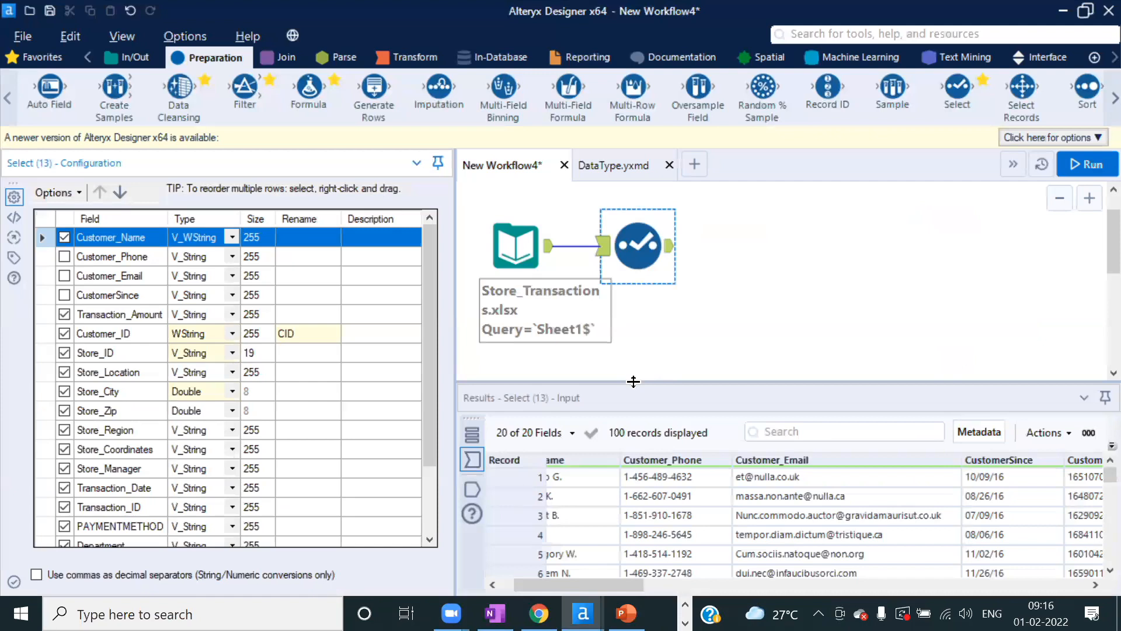
drag(633, 381, 633, 403)
scroll(633, 363, down, 1)
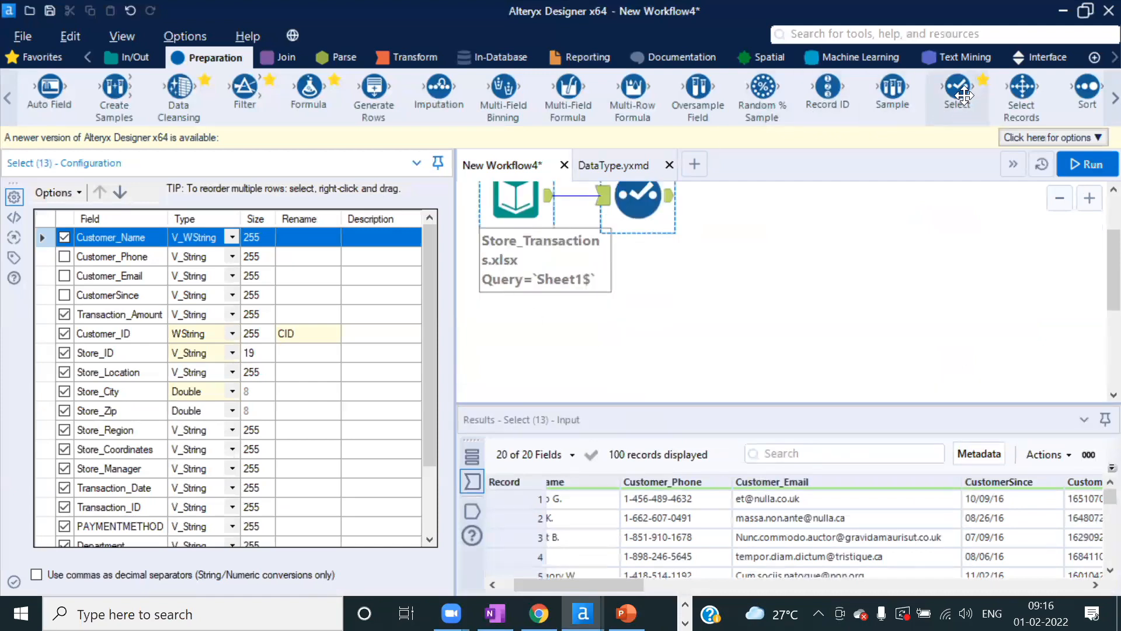
click(129, 56)
drag(406, 100, 547, 362)
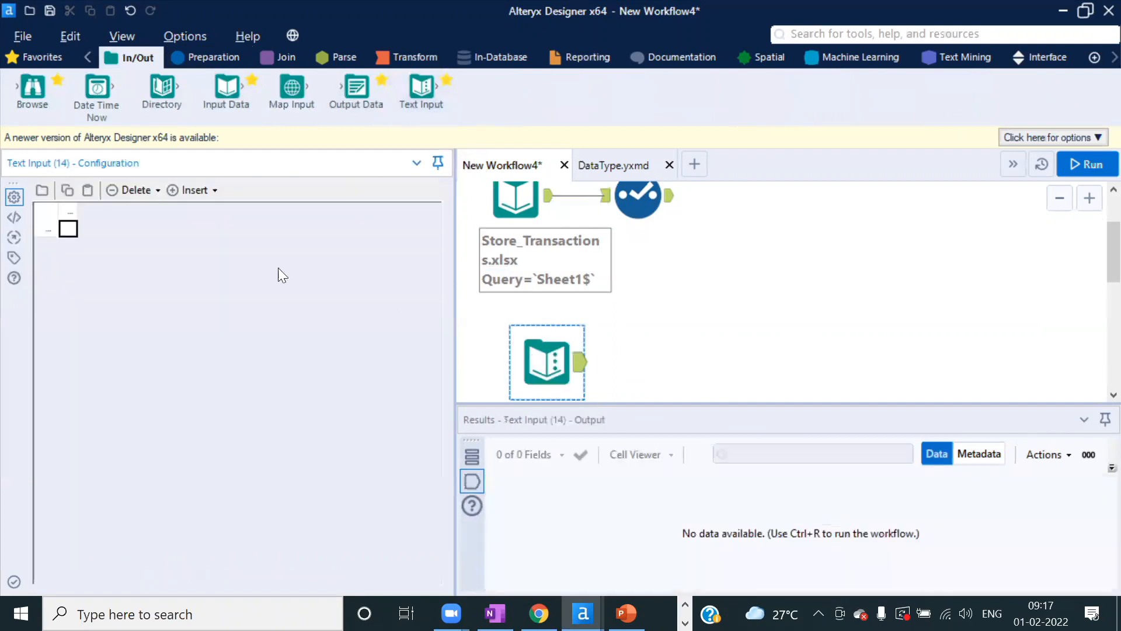
click(68, 229)
text(12)
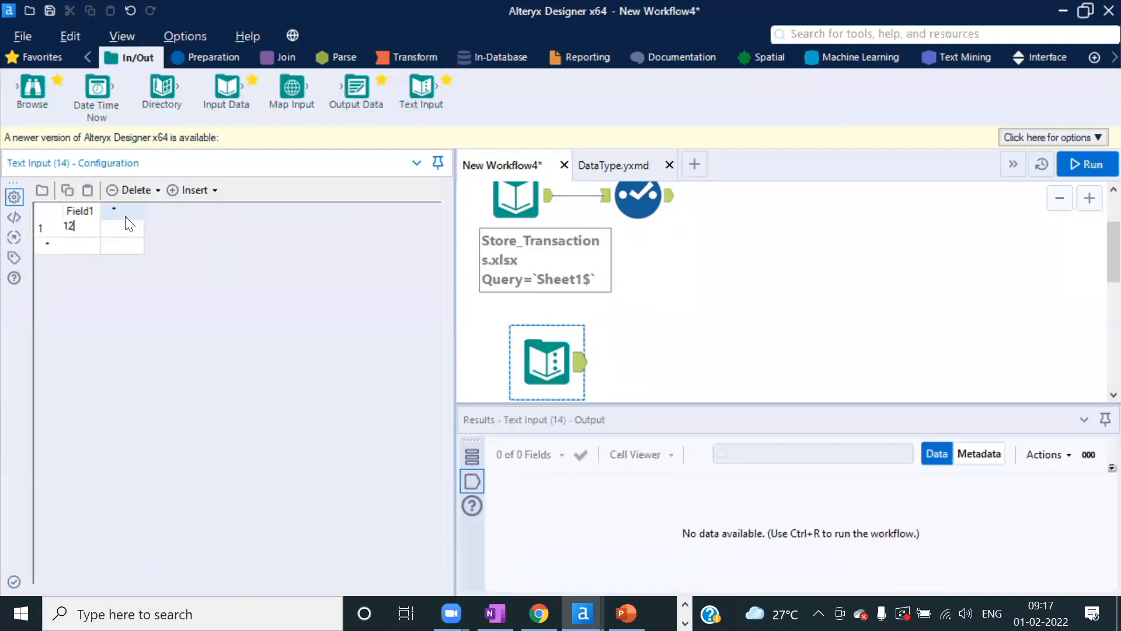
- Connect a new Select tool to the Text Input tool's output and run the workflow
click(214, 58)
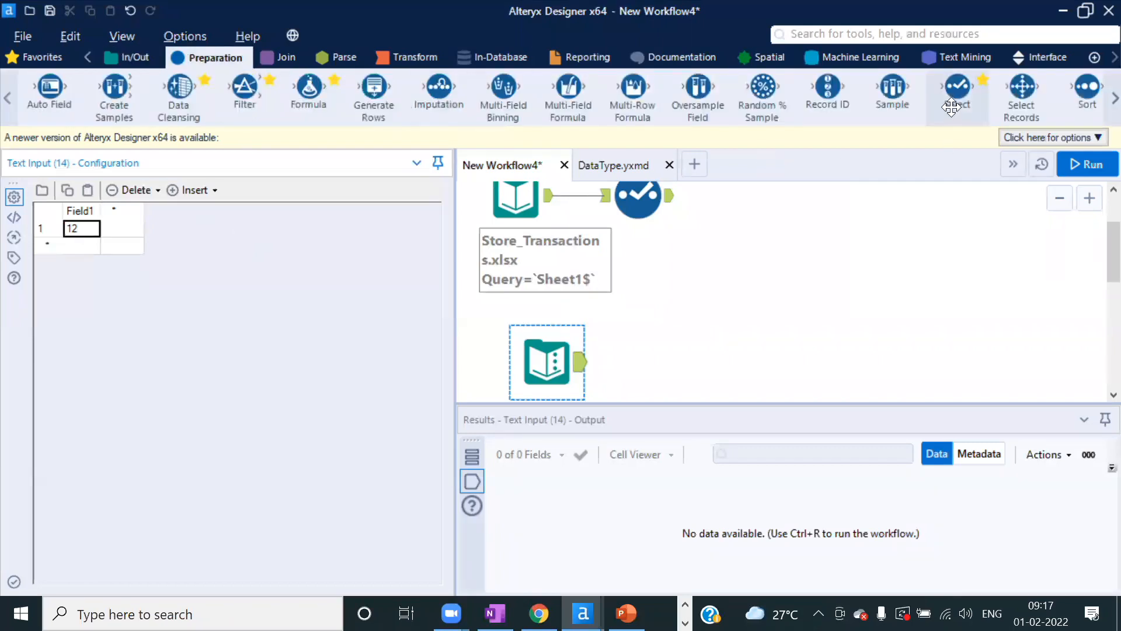
drag(958, 88, 666, 358)
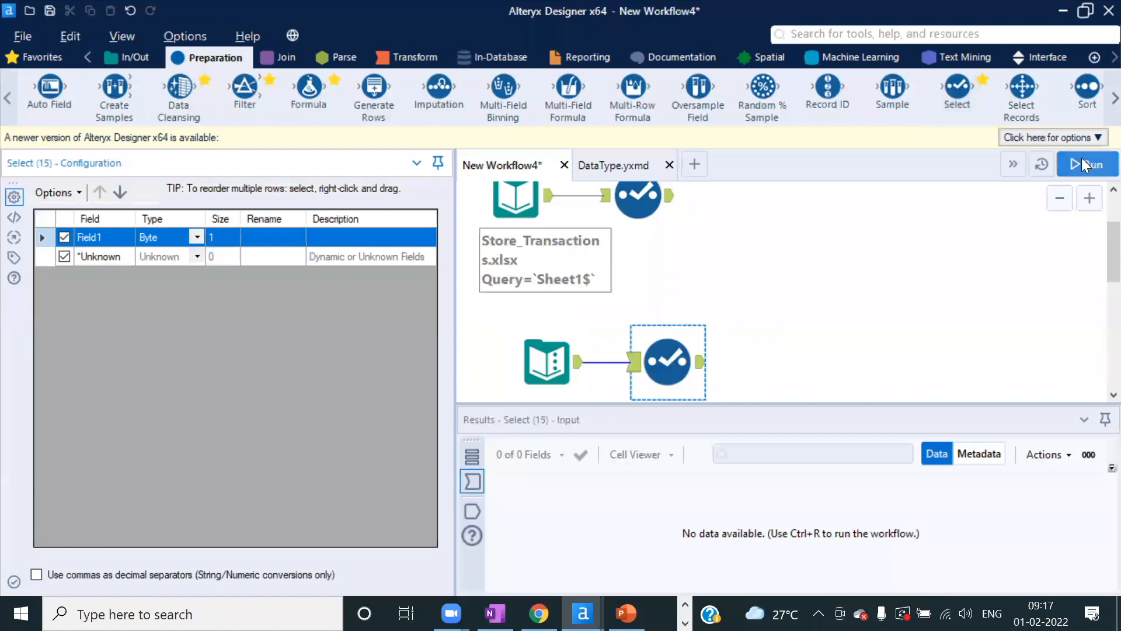
key(ctrl+r)
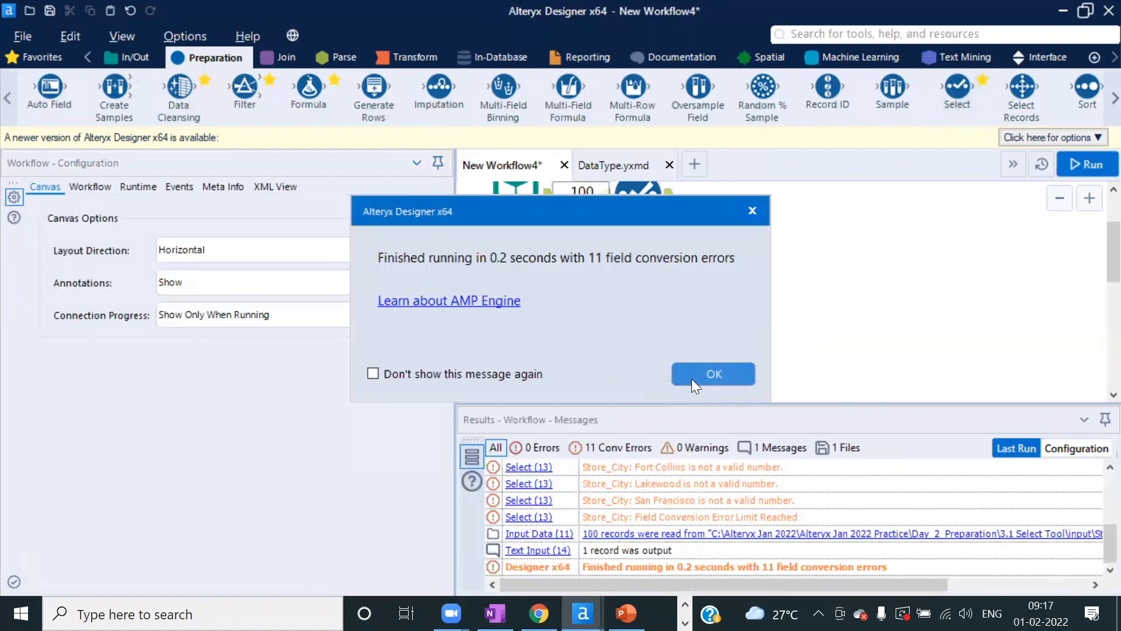
click(692, 379)
- View the new Select tool's output record, its metadata and the data types available for Field1
scroll(723, 339, down, 1)
click(668, 311)
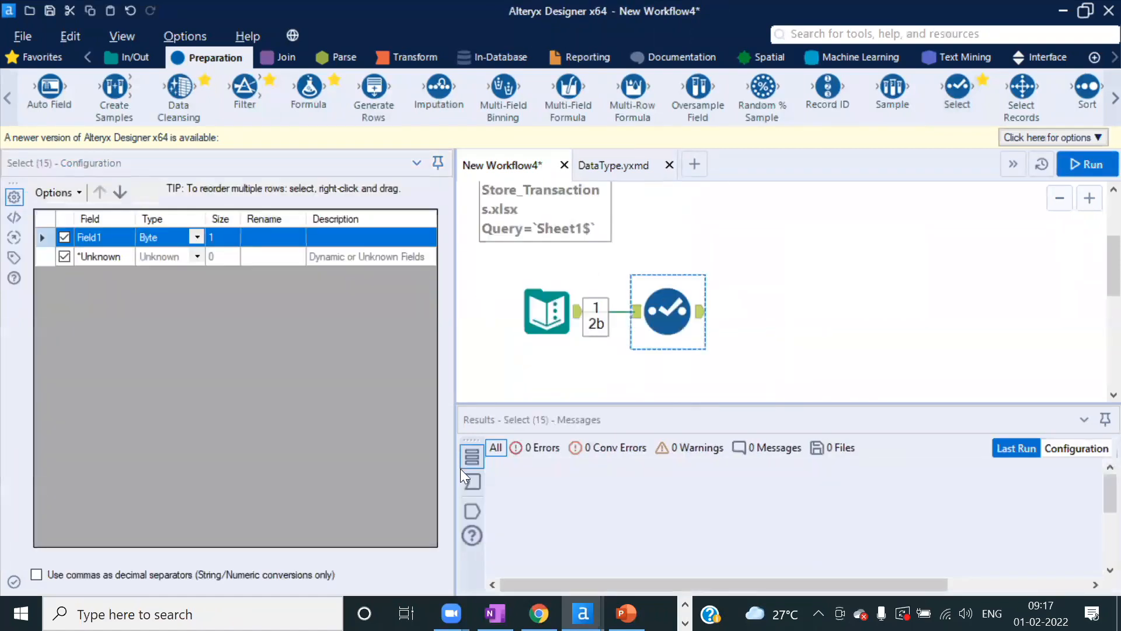
click(467, 509)
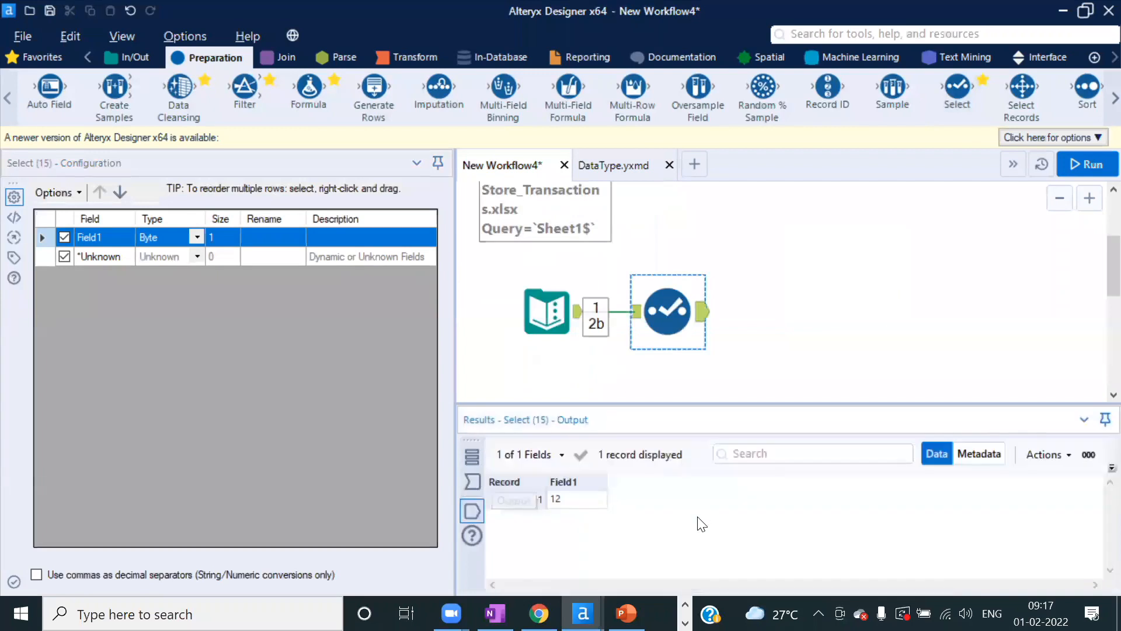
click(987, 454)
drag(601, 402, 575, 377)
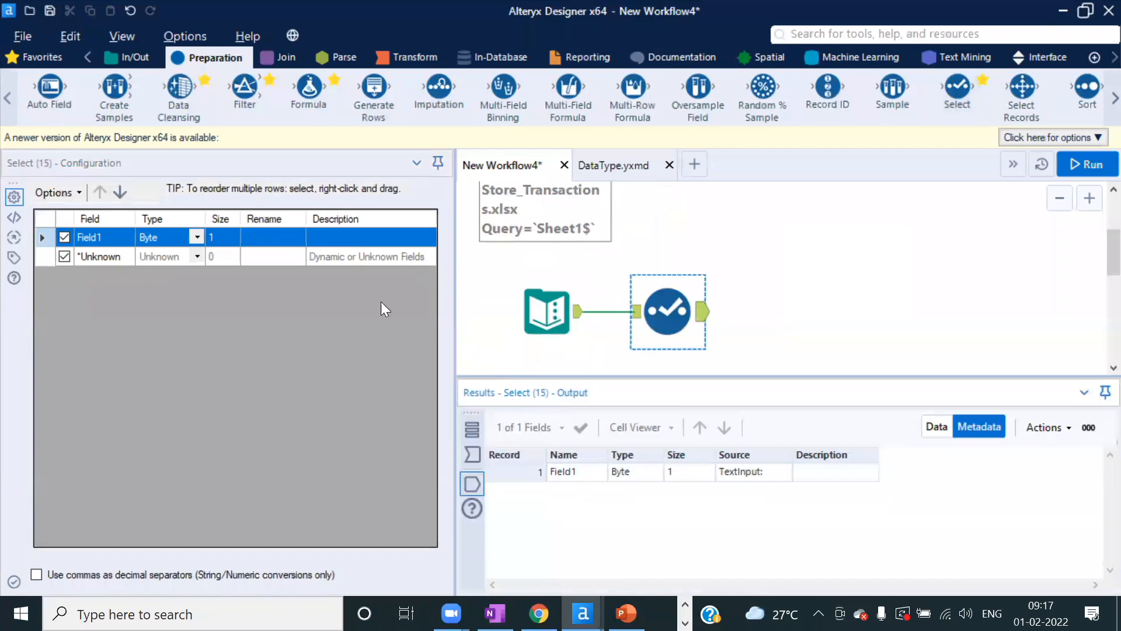
click(197, 231)
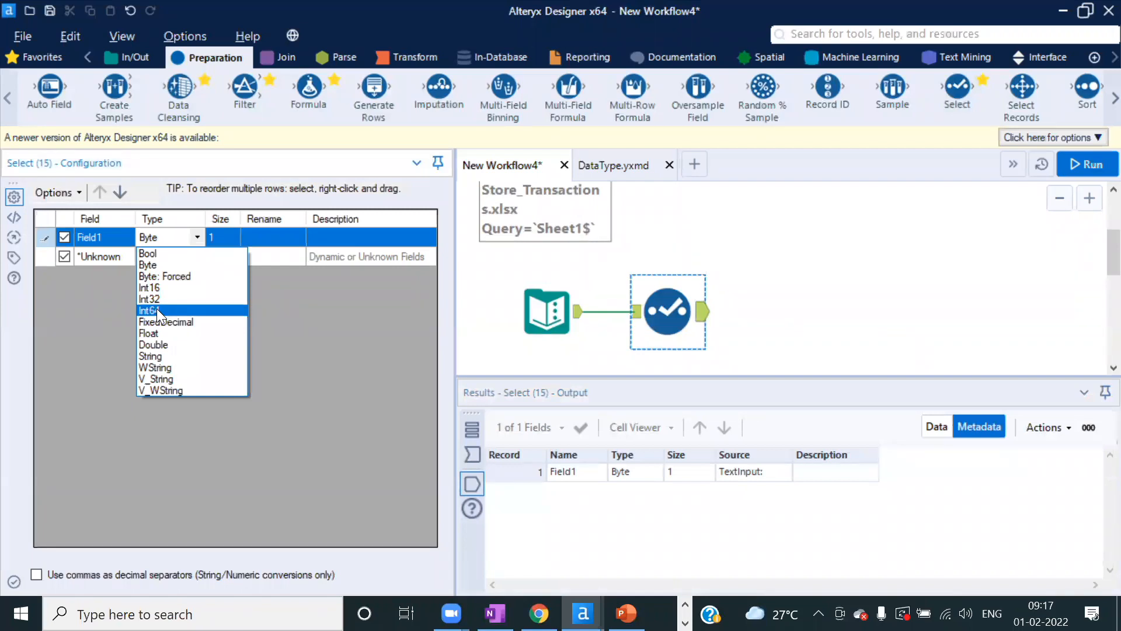
- Change the Text Input tool's Field1 value to 35432154
click(538, 305)
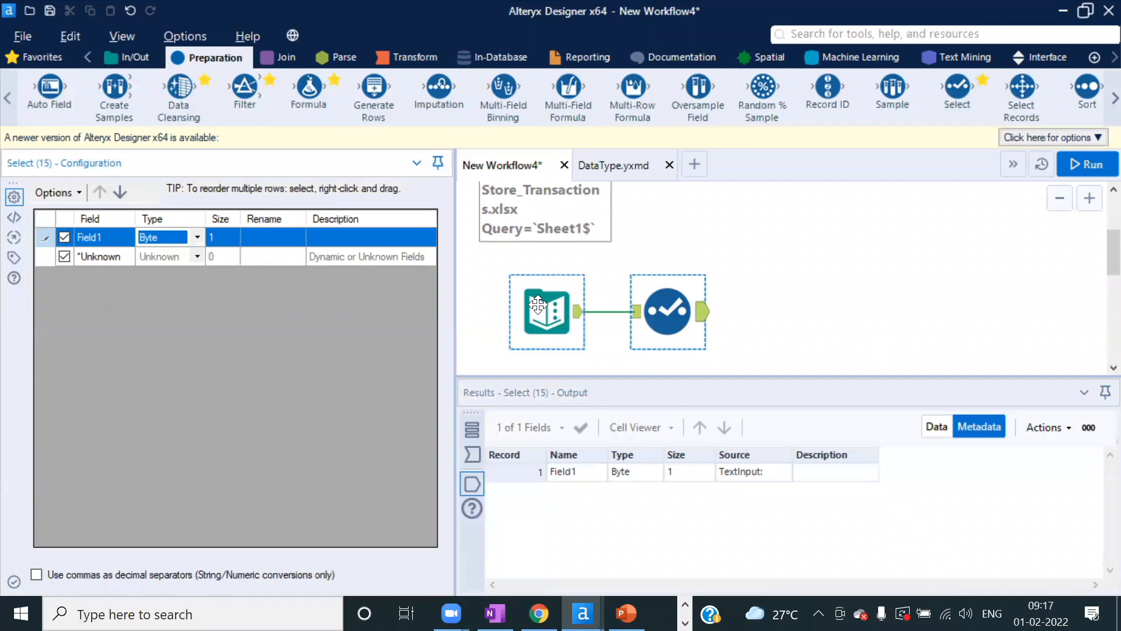
click(78, 231)
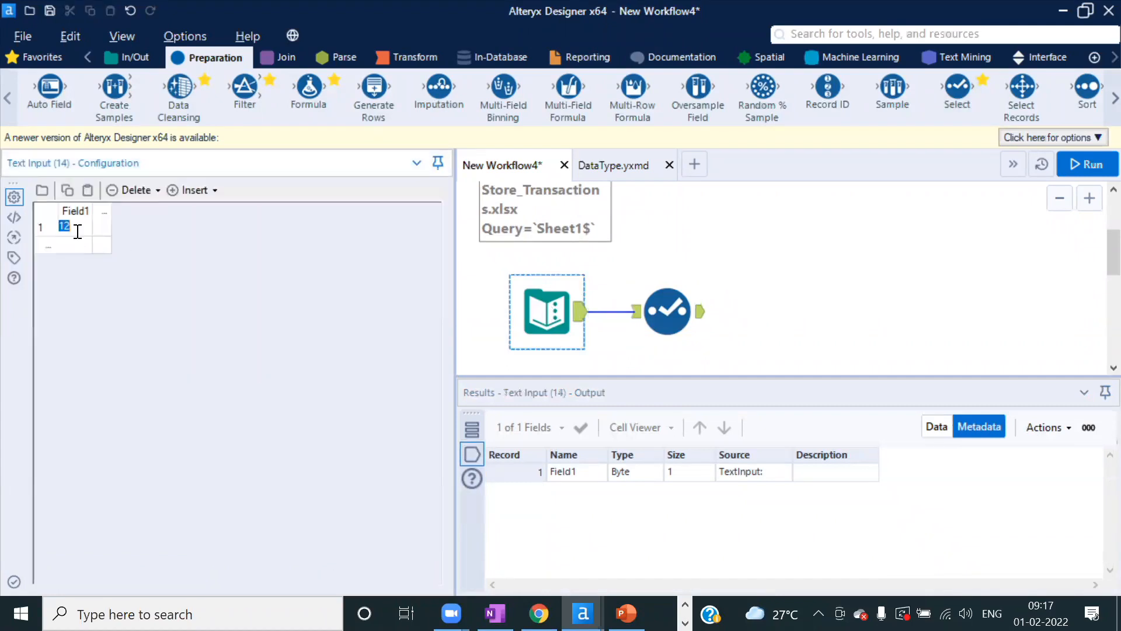
text(35432154)
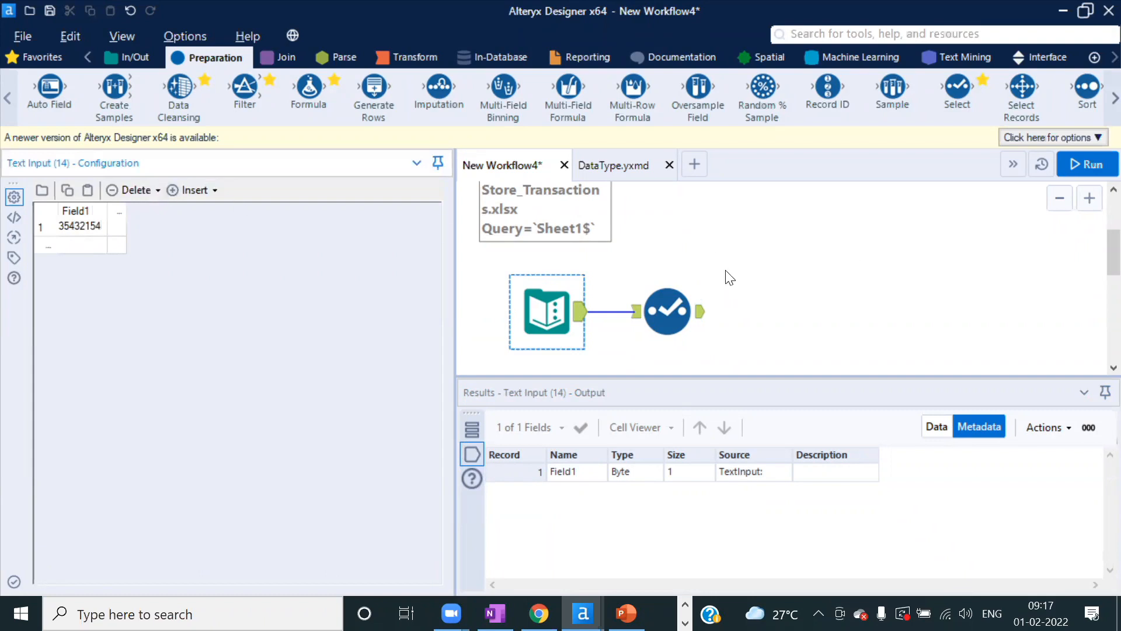
- Set Field1's type to Byte in the connected Select tool, run the workflow and check that tool's messages
click(668, 308)
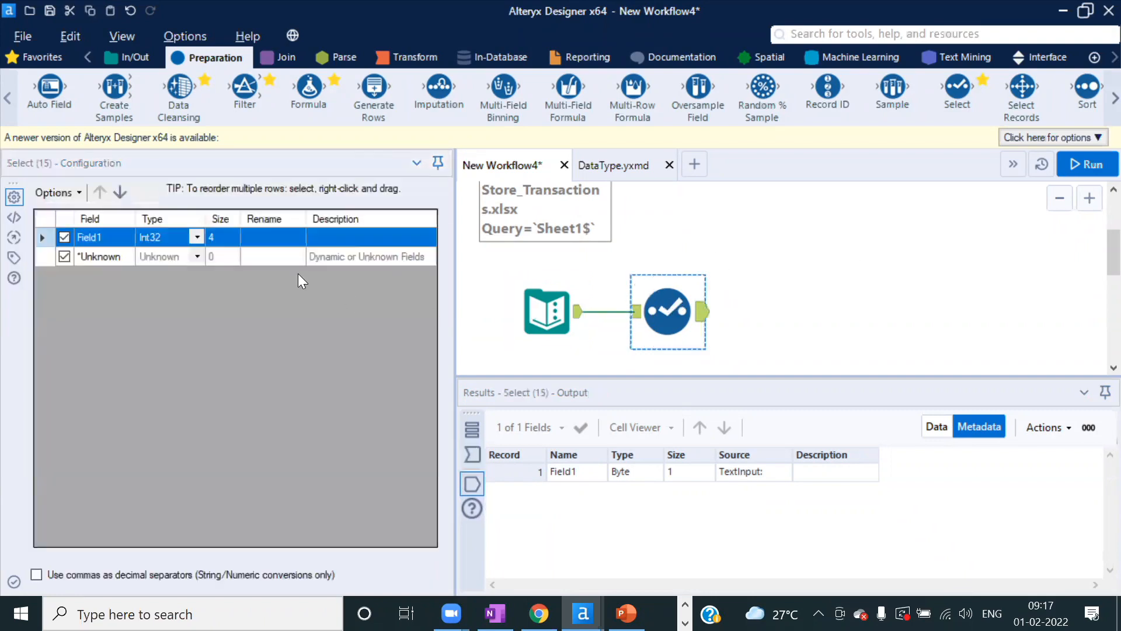
click(198, 237)
click(159, 264)
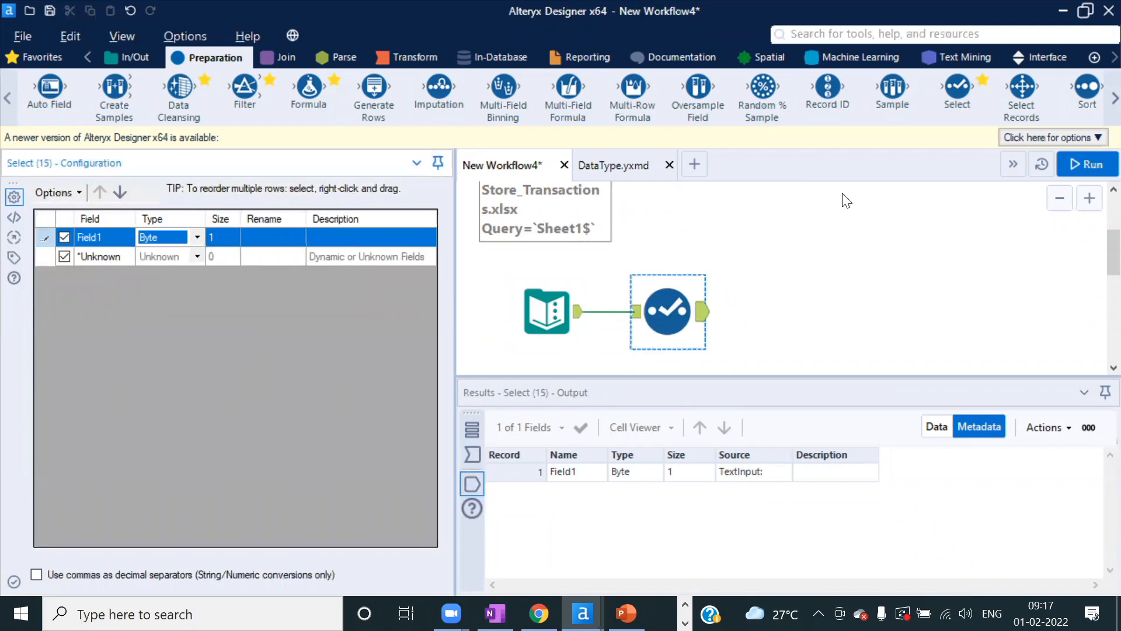
click(1093, 164)
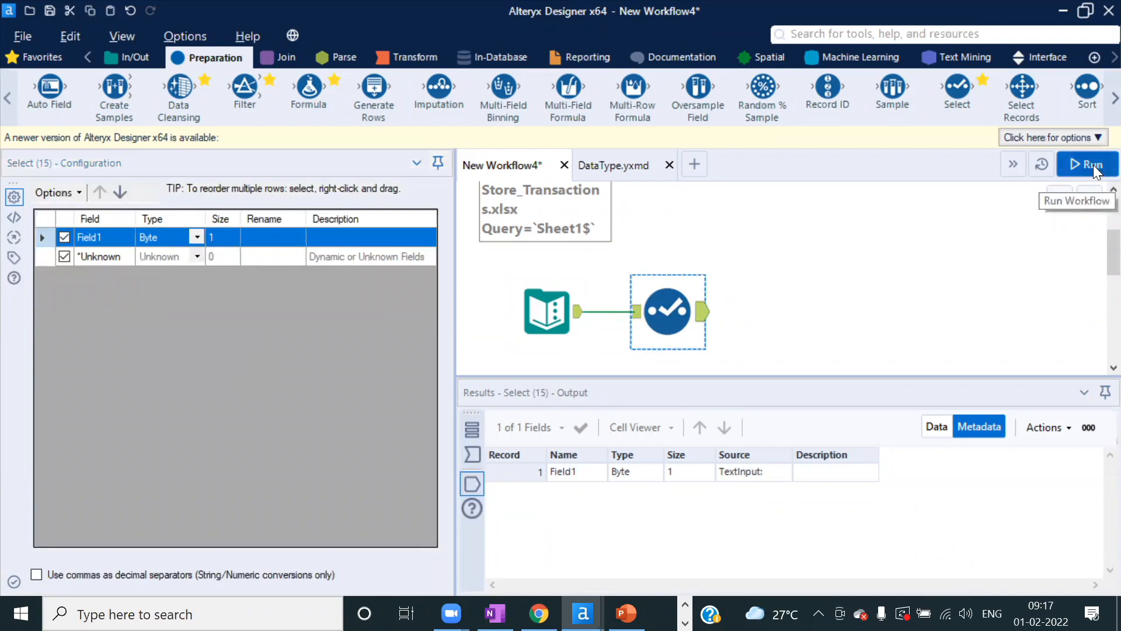
click(704, 377)
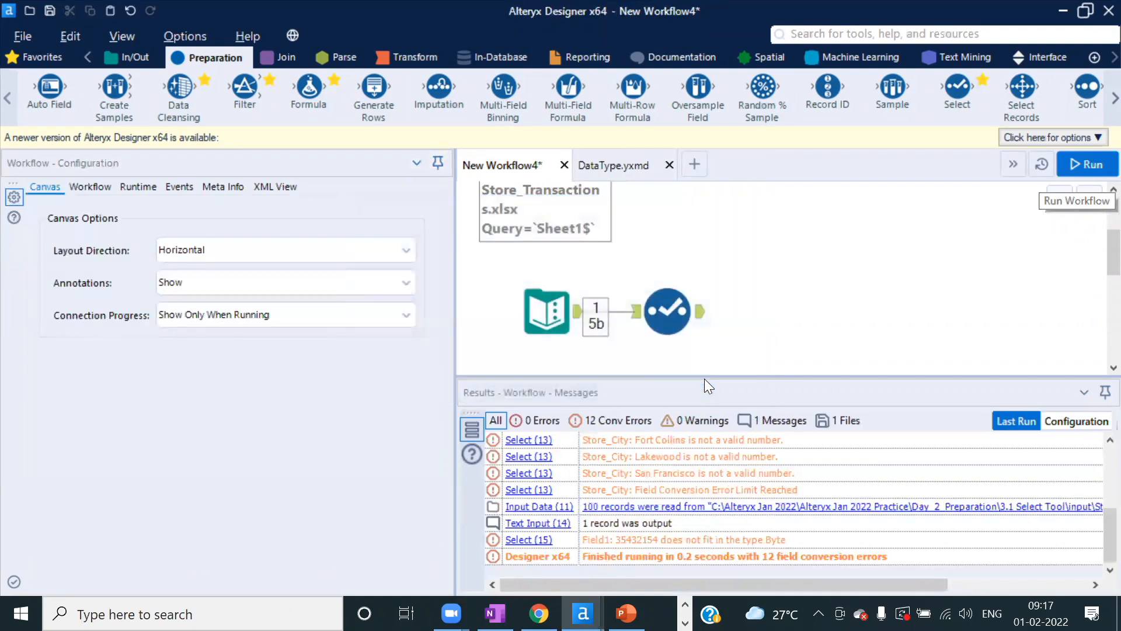
click(662, 313)
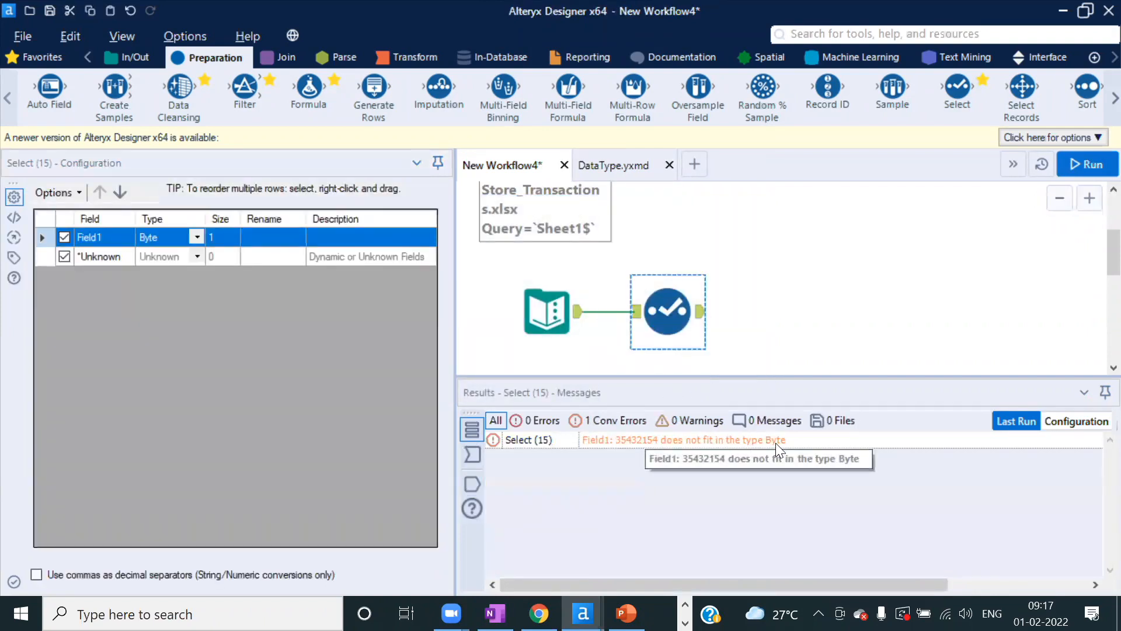
- Delete the Store_Transactions input with its Select tool and rerun the workflow with only the Text Input branch
drag(747, 318, 511, 256)
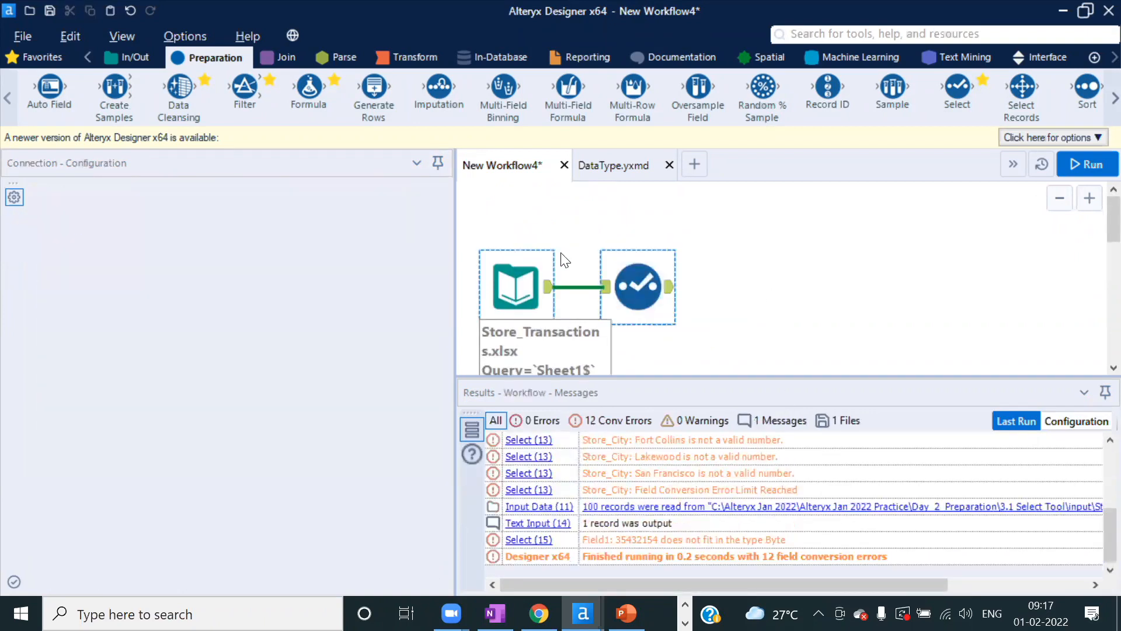
key(Delete)
key(ctrl+z)
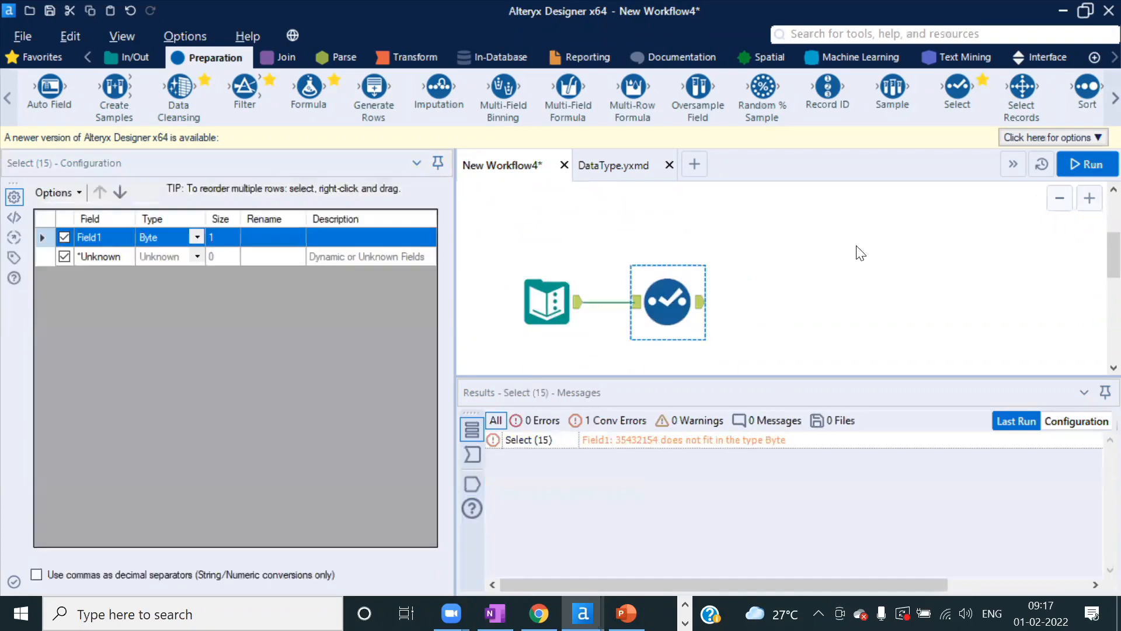
click(1072, 169)
click(709, 364)
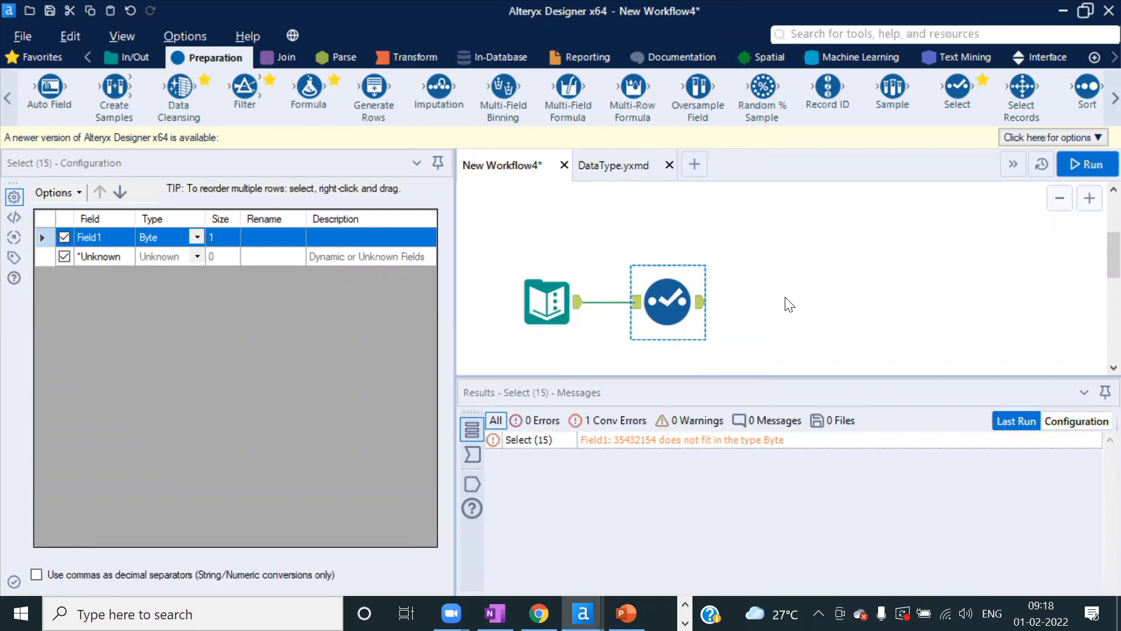
- Set Field1's type to Double in the Select tool, rerun the workflow and view the output's metadata and data
click(197, 237)
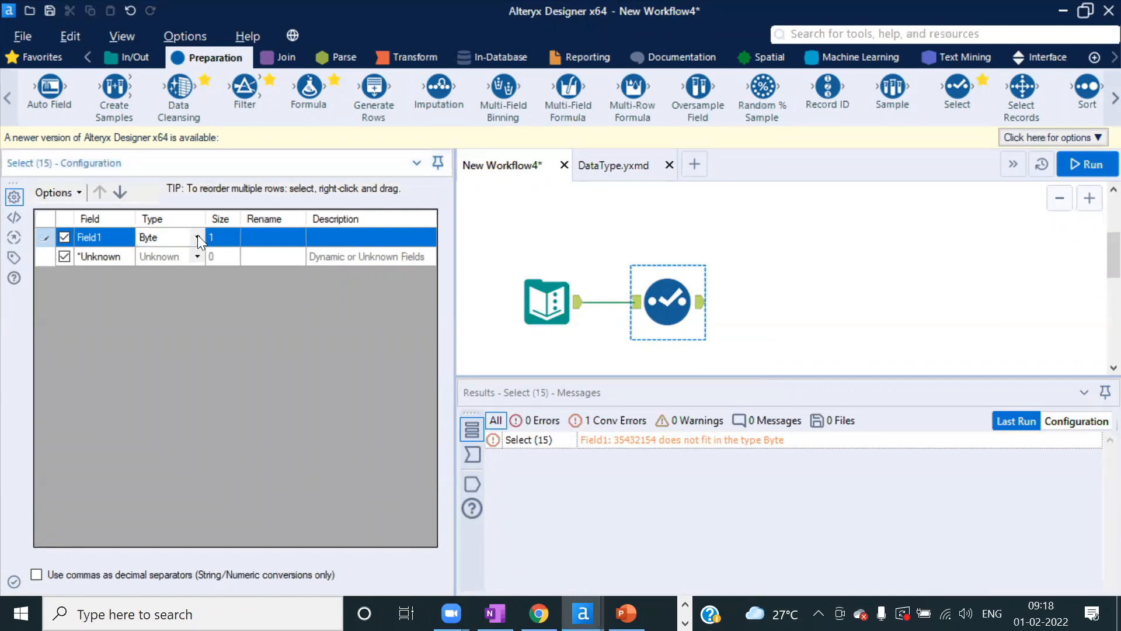
click(197, 237)
click(173, 344)
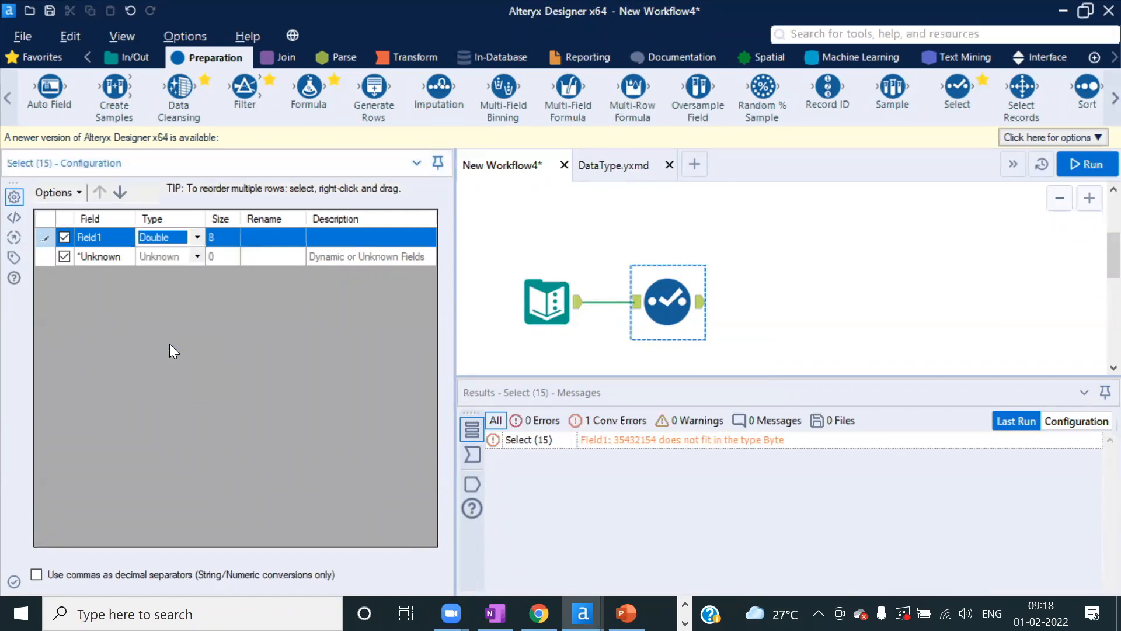
click(1086, 163)
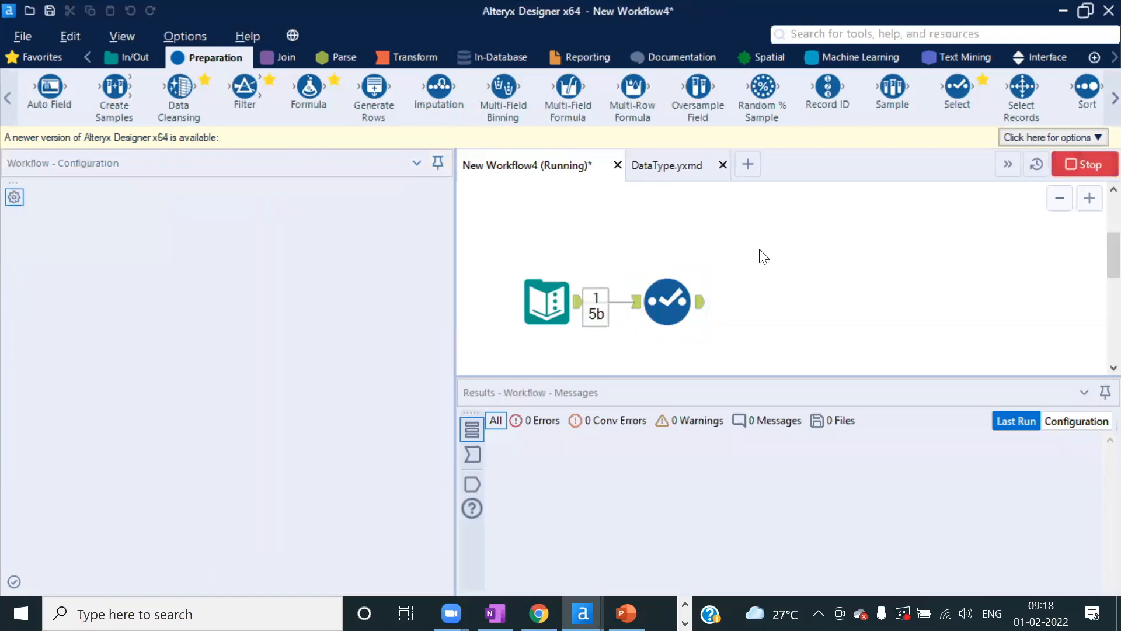
click(724, 370)
click(702, 310)
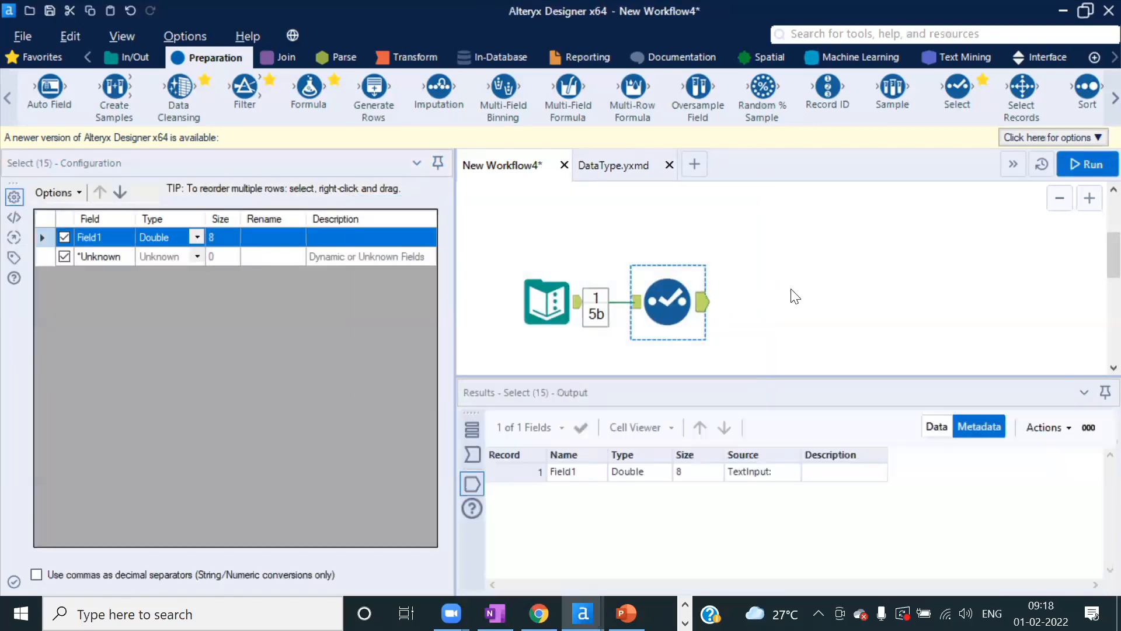
click(936, 428)
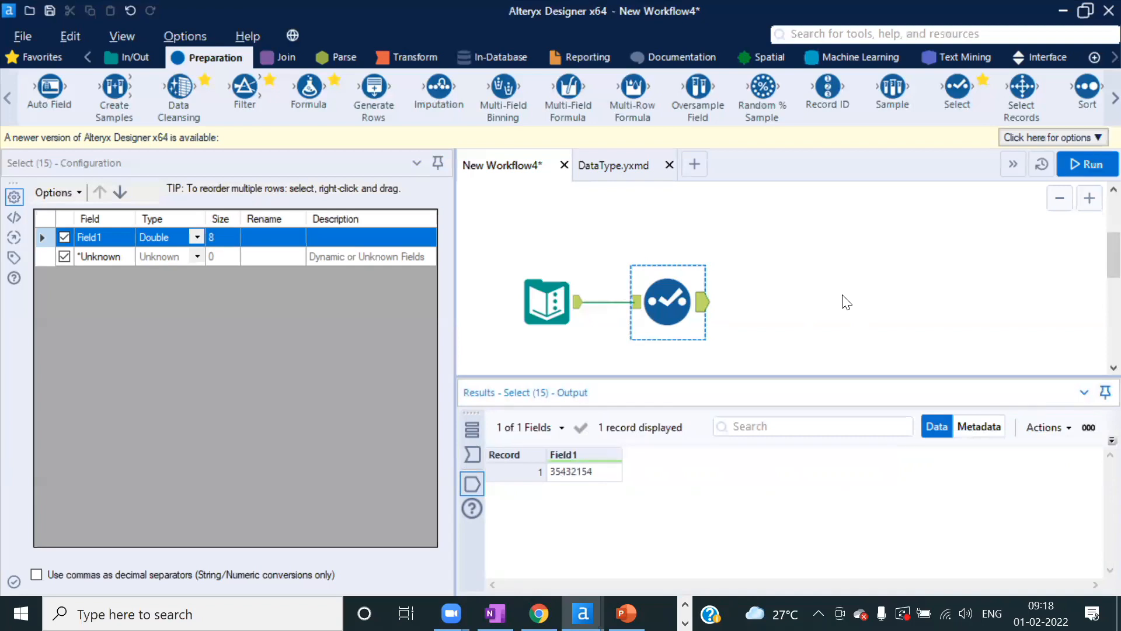
- Extend the Text Input tool's Field1 value with decimals to 35432154.678634786
click(536, 301)
double_click(87, 226)
click(102, 227)
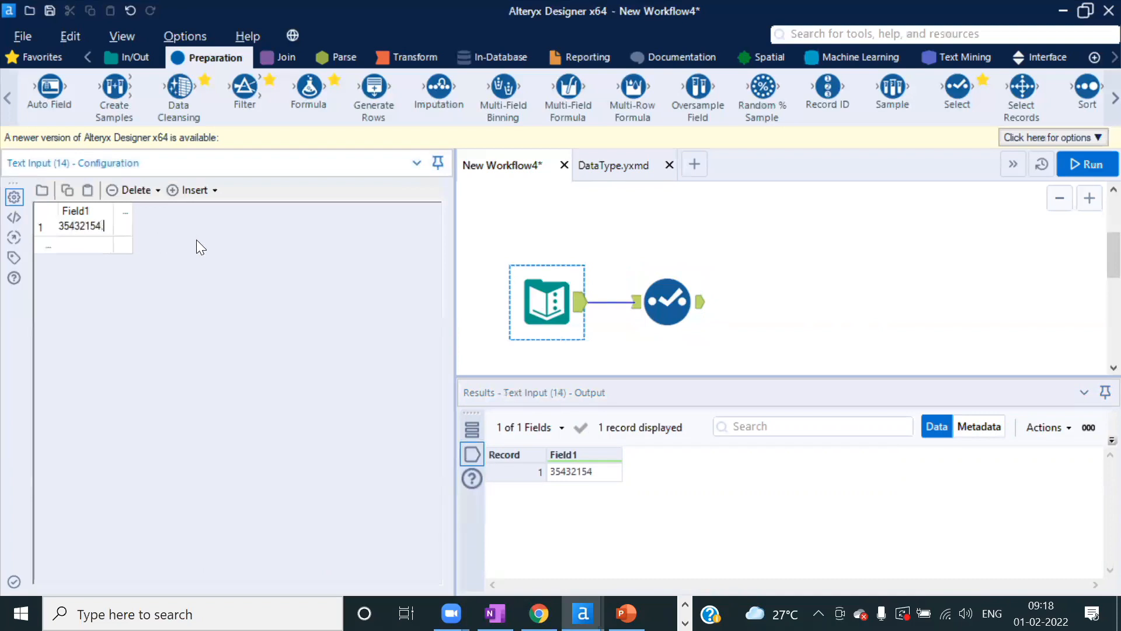
text(.678634786)
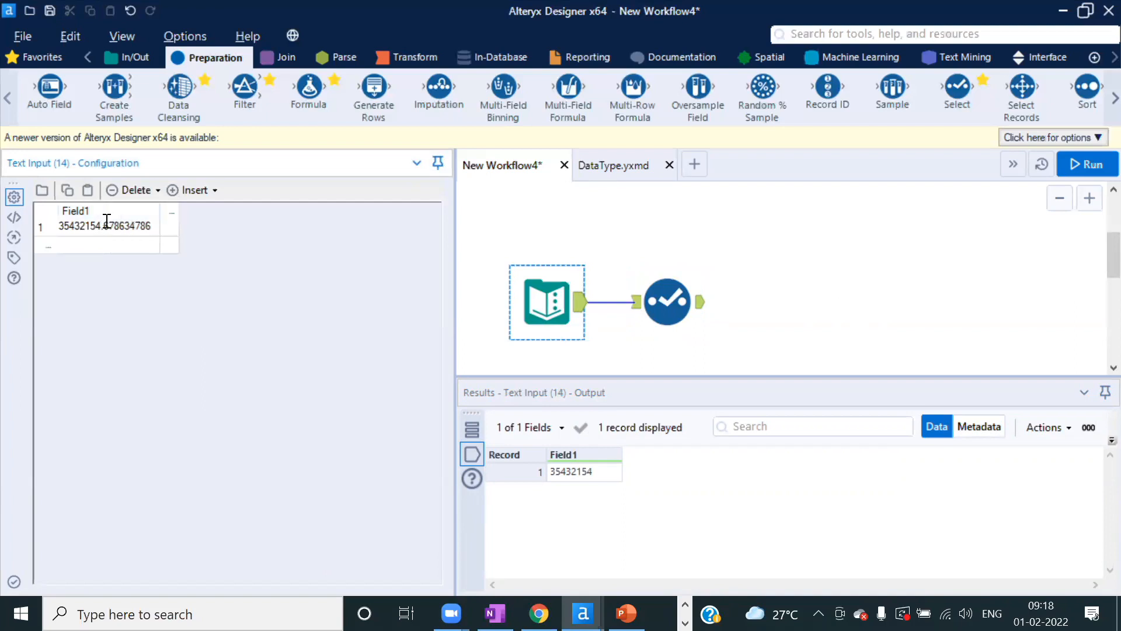
drag(103, 226, 151, 225)
- Rerun the workflow and view the Select tool's output for the decimal value
click(1085, 165)
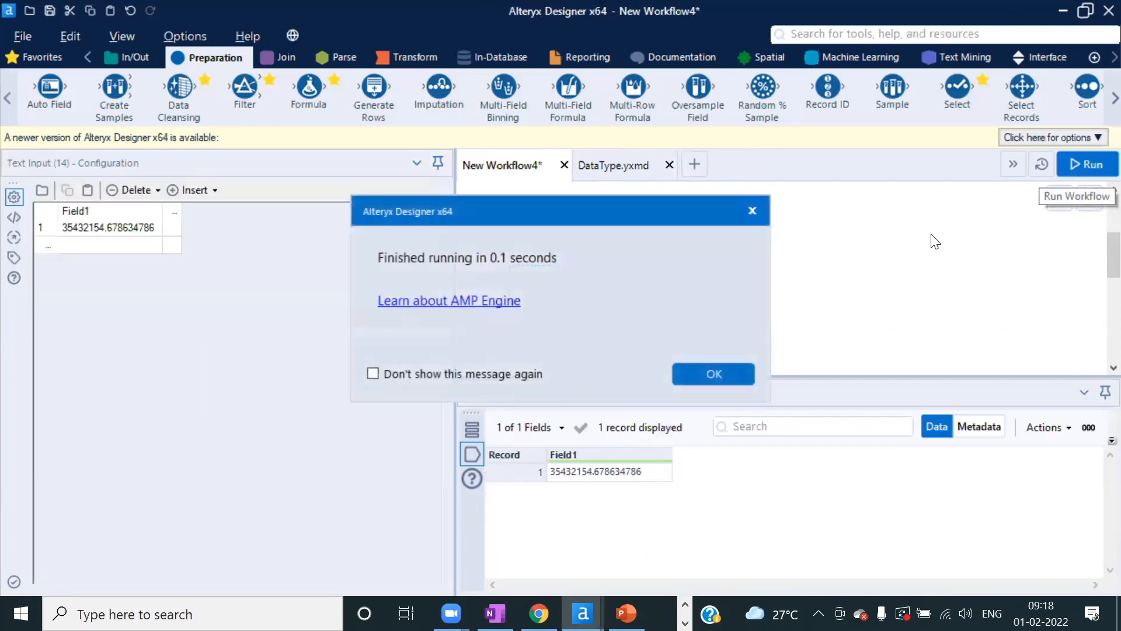
click(730, 369)
click(654, 285)
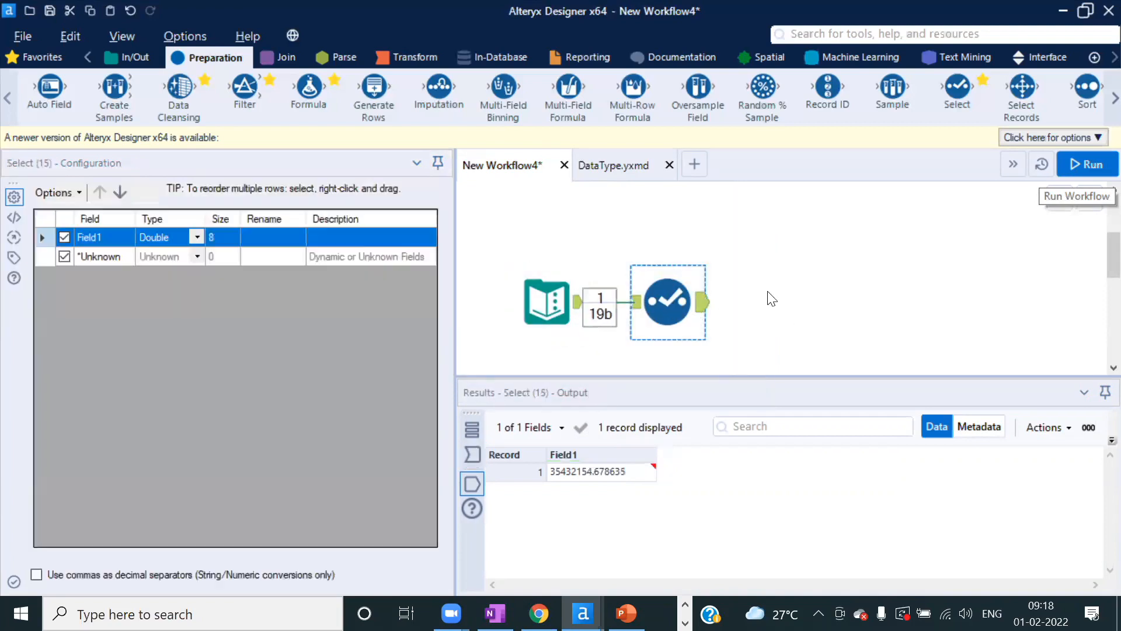
- Inspect the Select tool's messages and Double output, and compare them with the Text Input tool's Field1 value
mouse_move(643, 472)
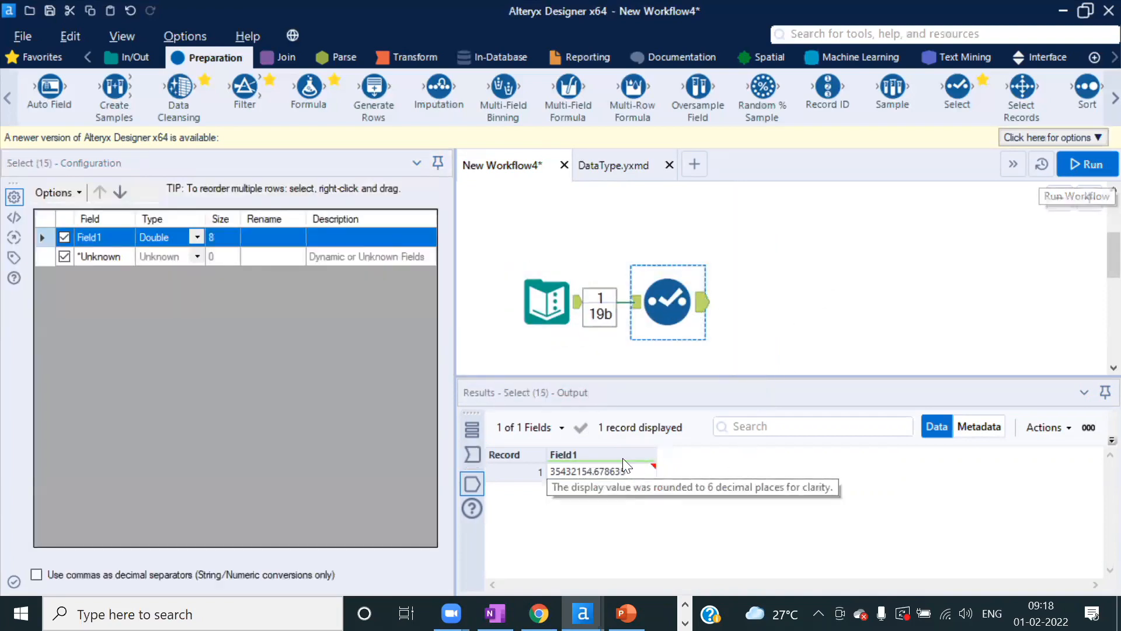
click(473, 431)
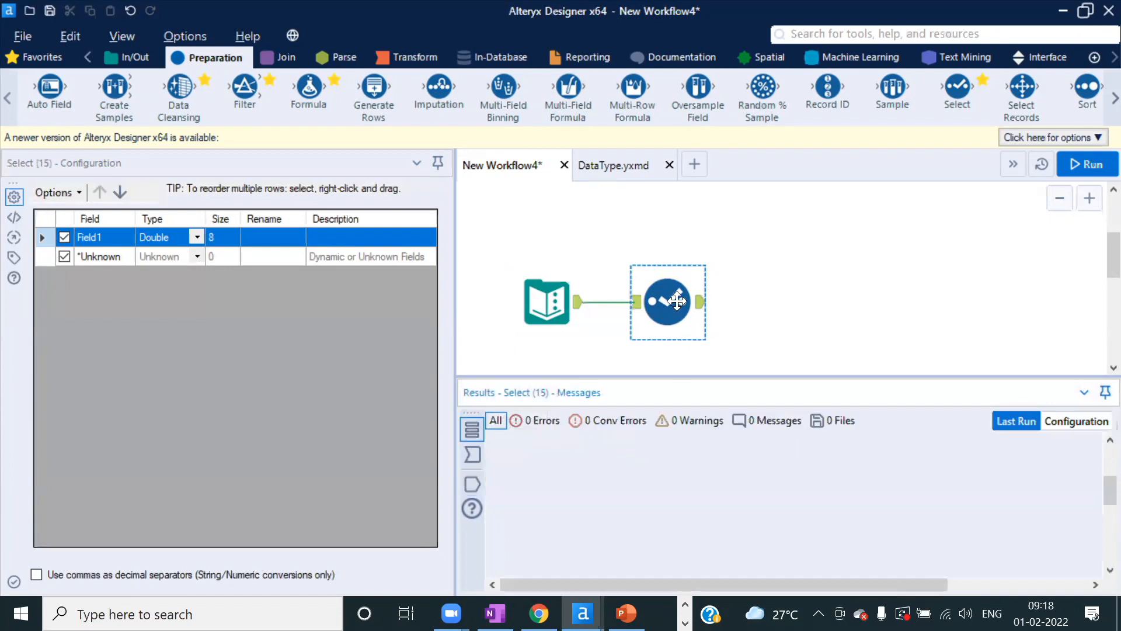
click(469, 485)
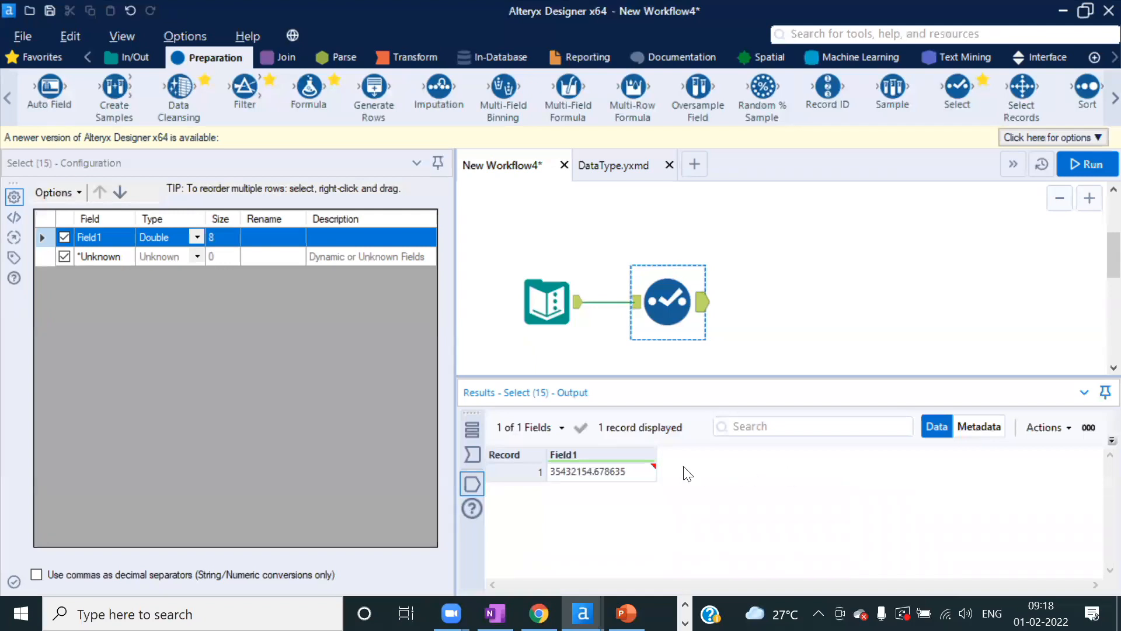
mouse_move(655, 471)
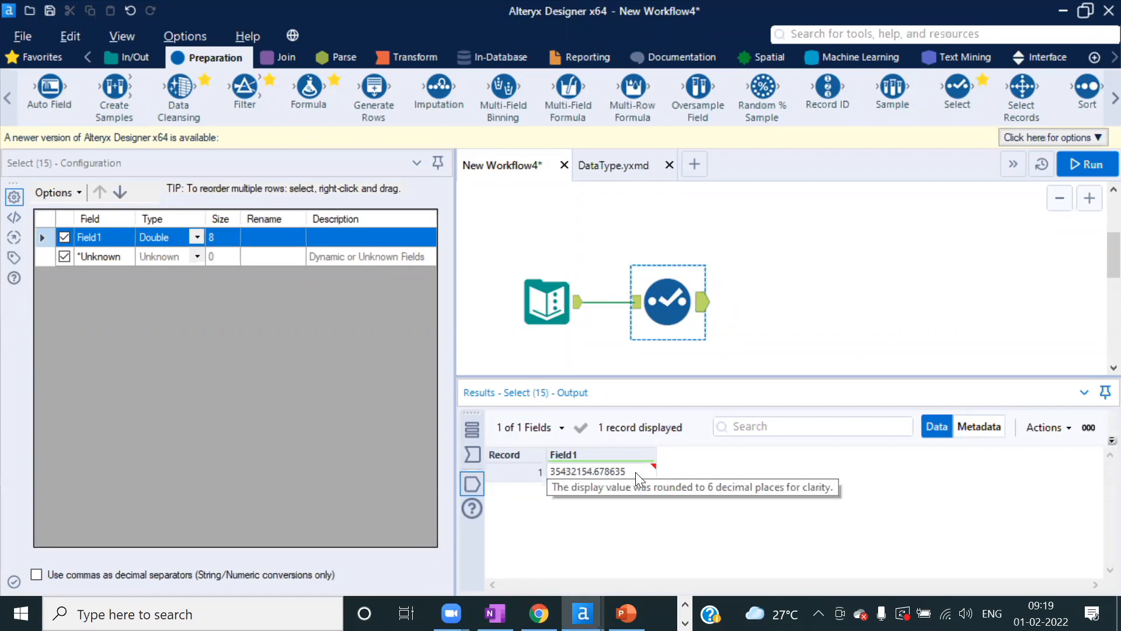
click(542, 308)
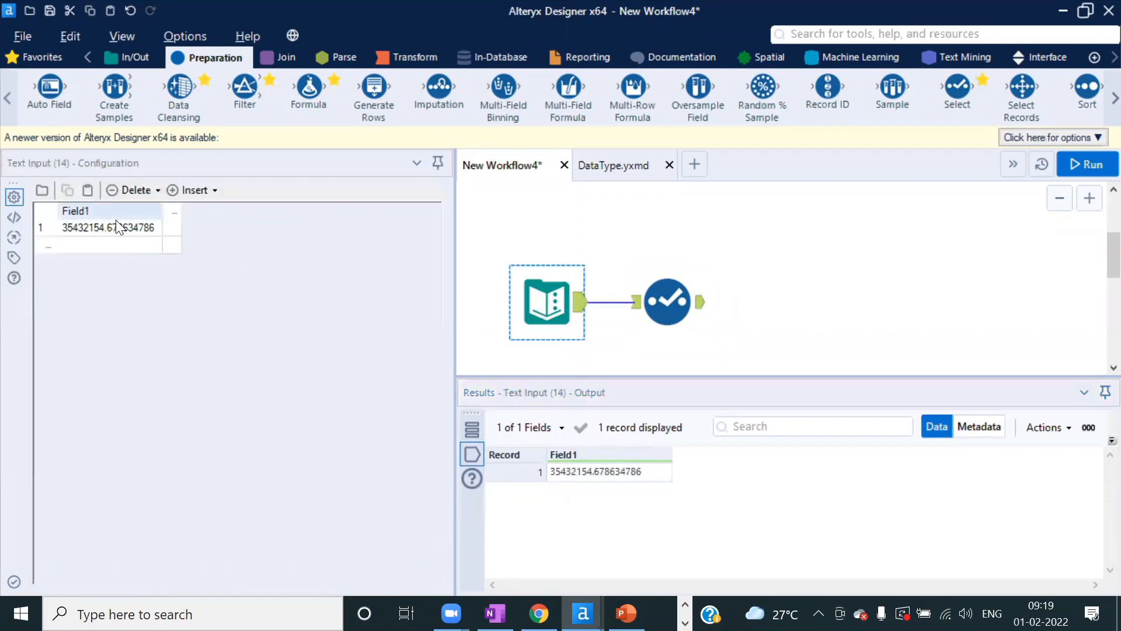
click(115, 223)
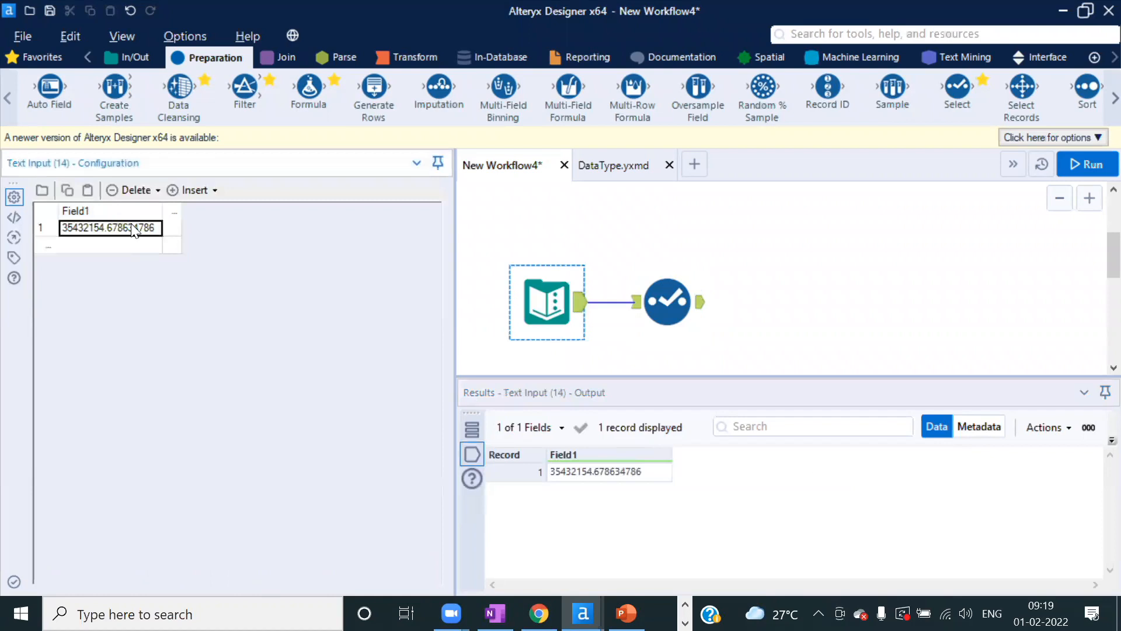
click(684, 300)
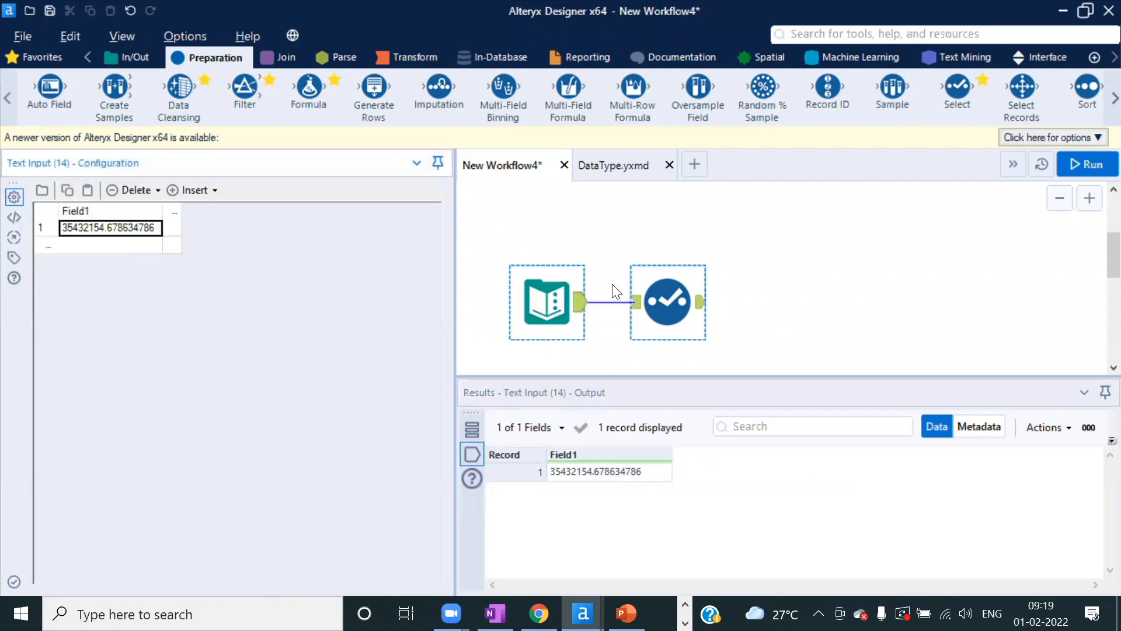
click(686, 303)
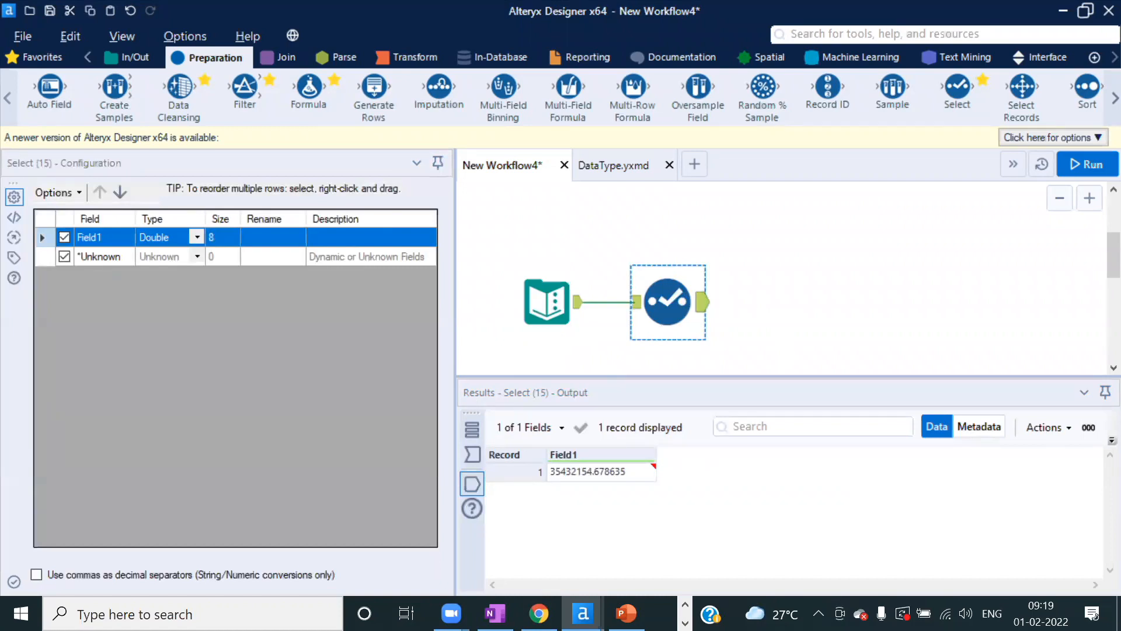
- Delete the Text Input and Select tools from the workflow canvas
drag(779, 328, 481, 273)
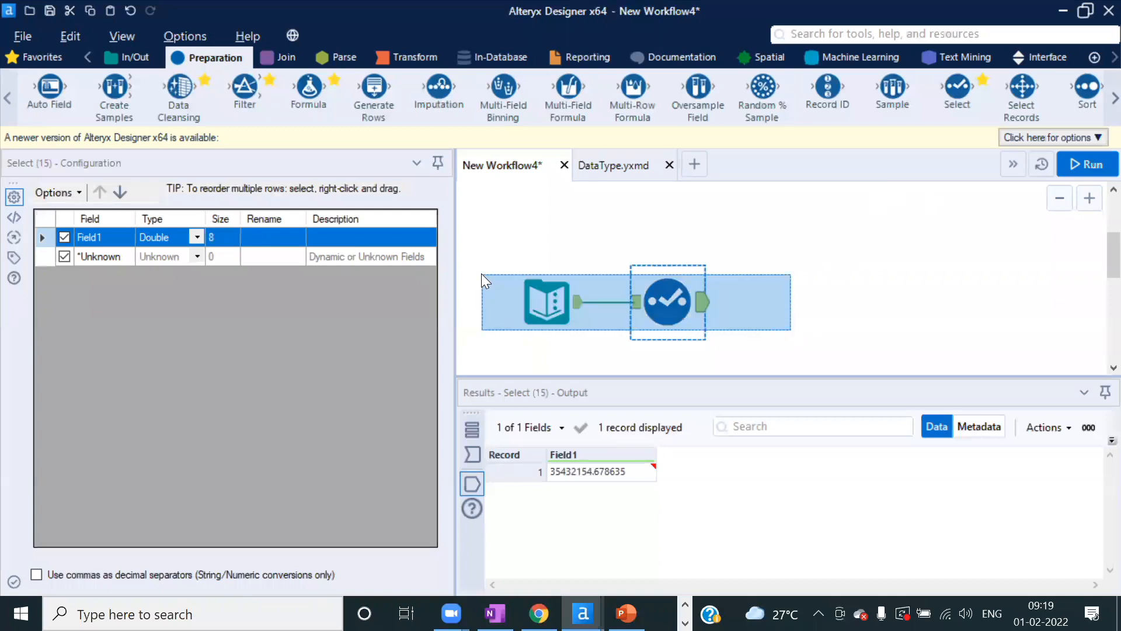
key(Delete)
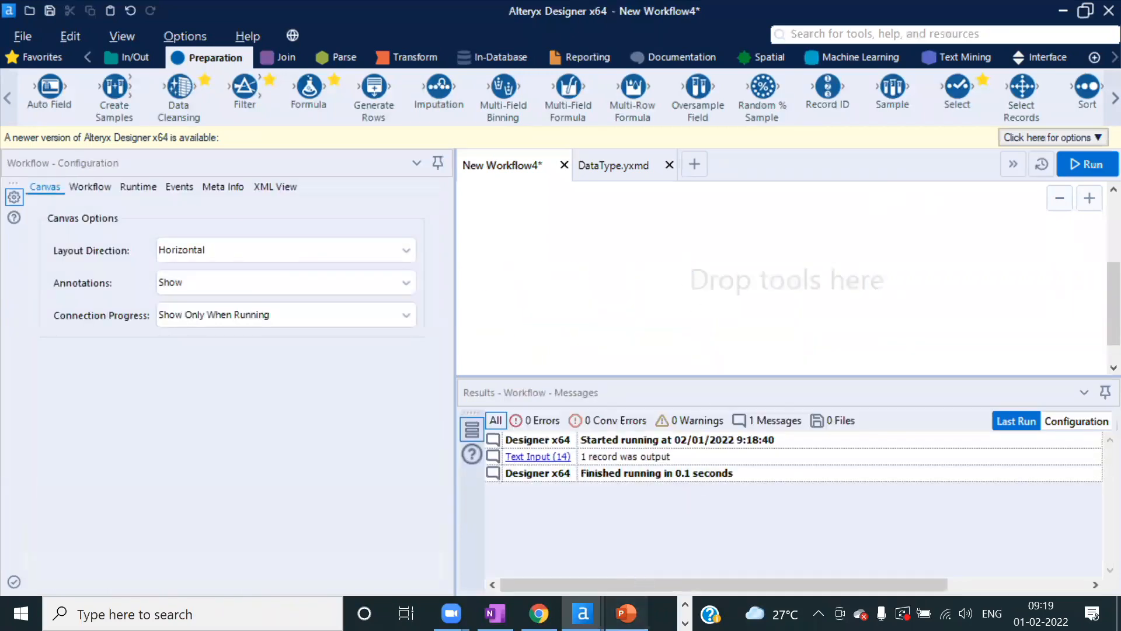
- Switch to the PowerPoint presentation, view the slide on date/time and Boolean data, and return to Alteryx Designer
click(627, 614)
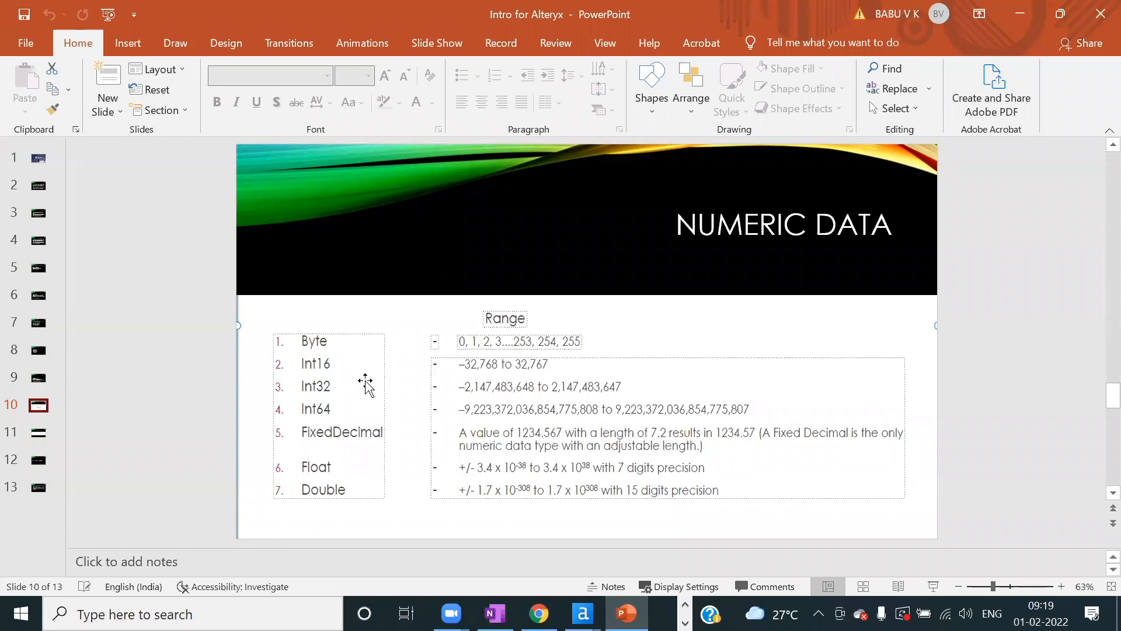
click(40, 433)
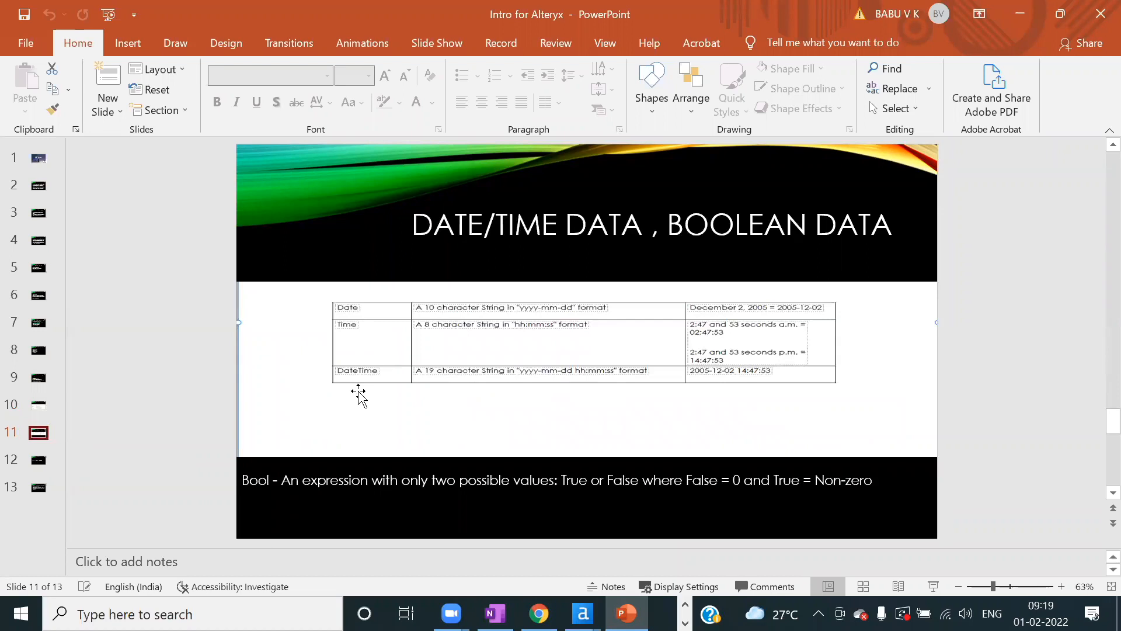
key(alt+Tab)
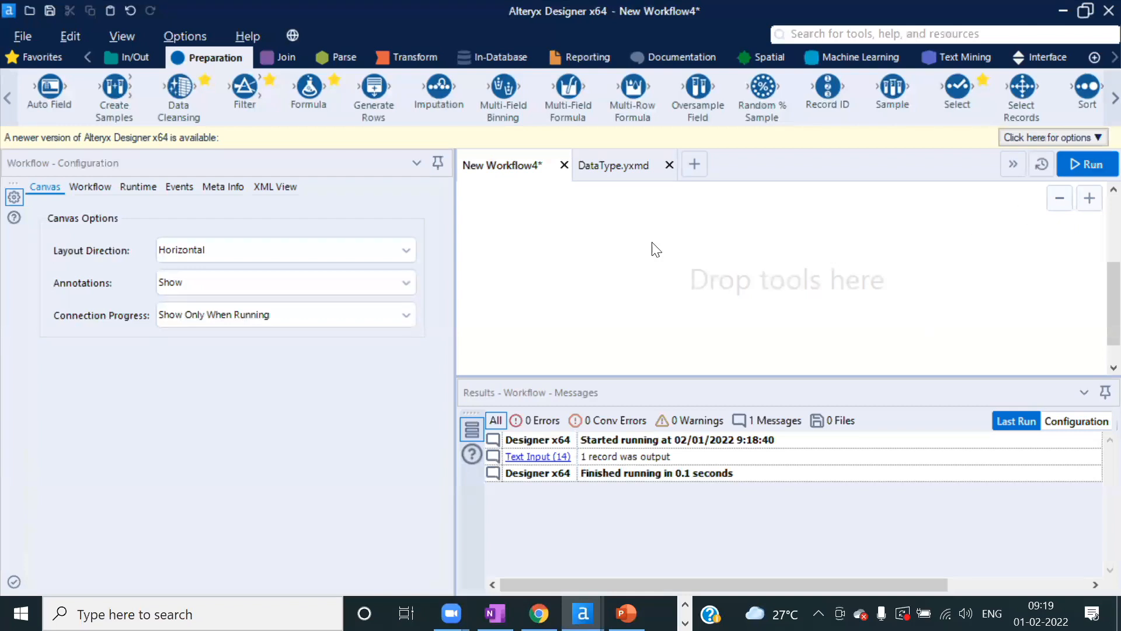
key(ctrl+v)
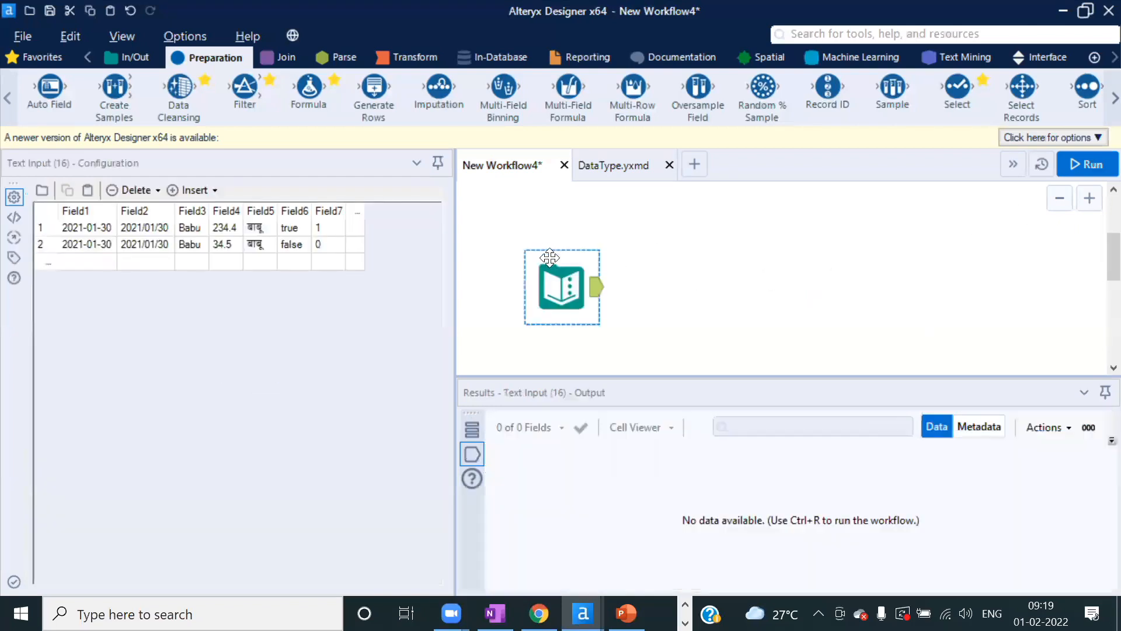
click(749, 268)
click(553, 283)
click(77, 224)
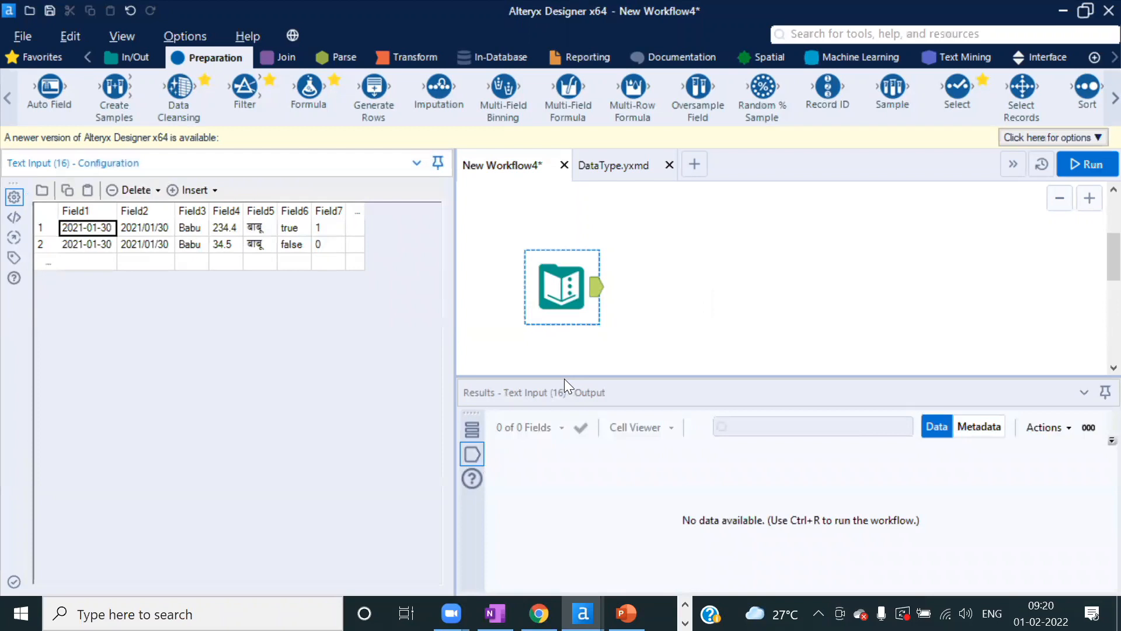
click(128, 229)
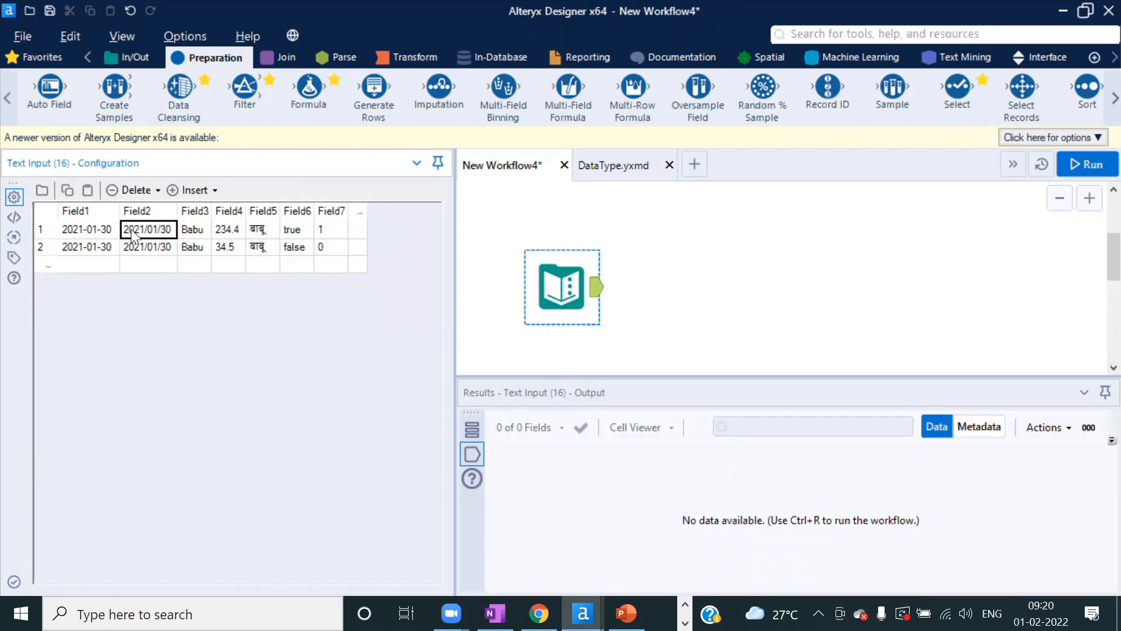
drag(557, 291, 572, 231)
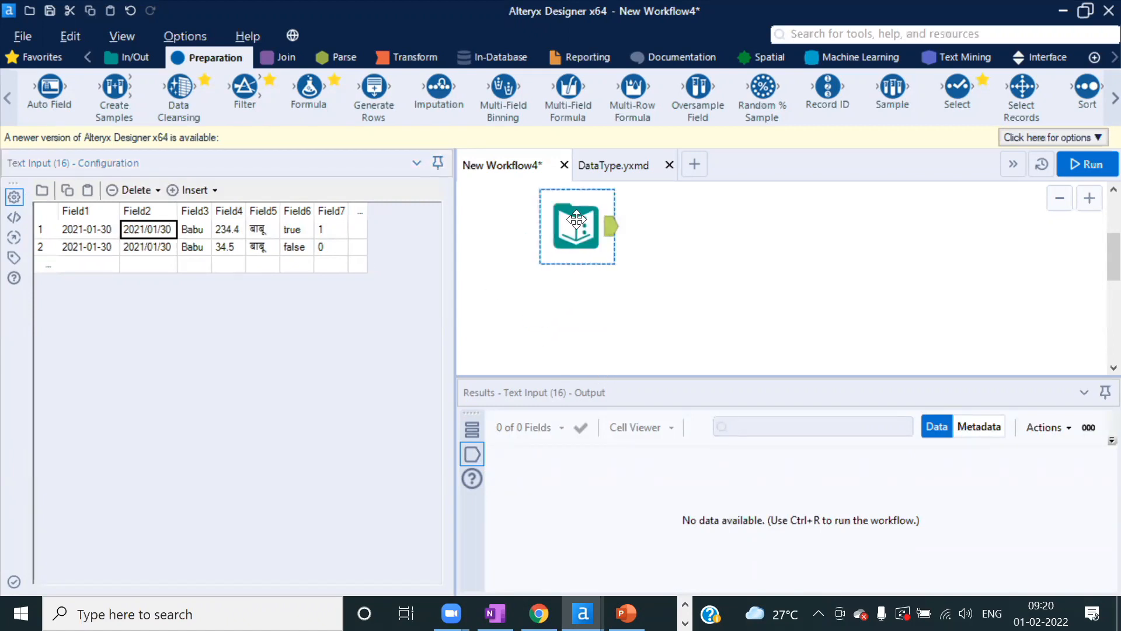
key(Delete)
- Add a new Text Input tool to the empty canvas and enter a person's first name as the Field1 value
click(130, 63)
drag(421, 89, 540, 243)
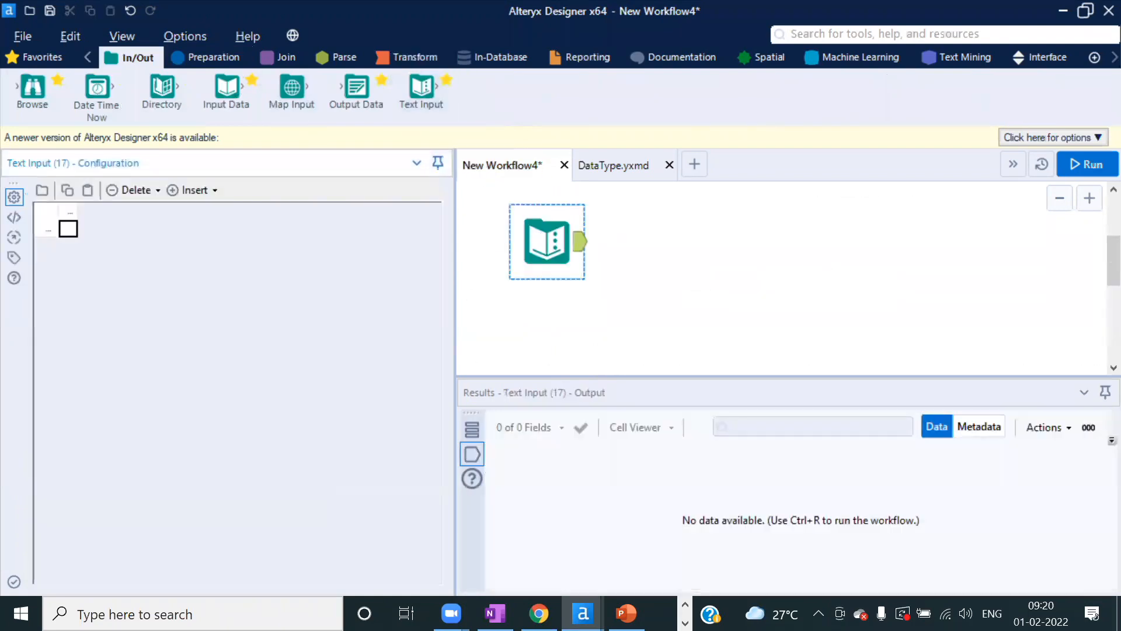
click(68, 229)
text(Bhau)
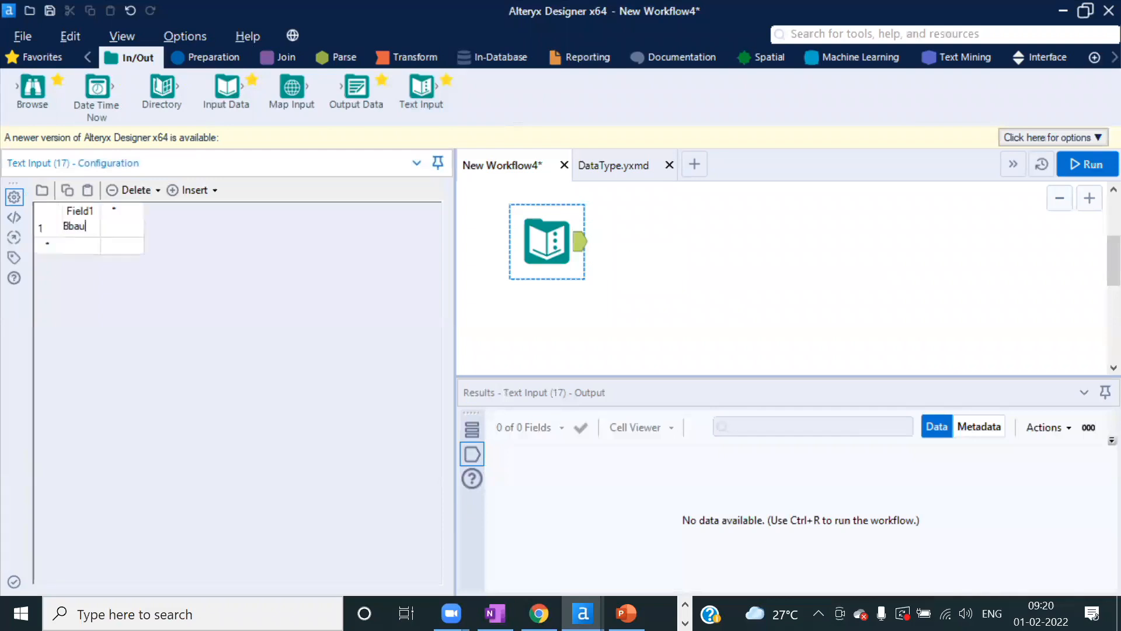
key(BackSpace)
key(BackSpace)
key(BackSpace)
text(abu)
- Run the workflow and view the Text Input output's metadata and data
click(1085, 164)
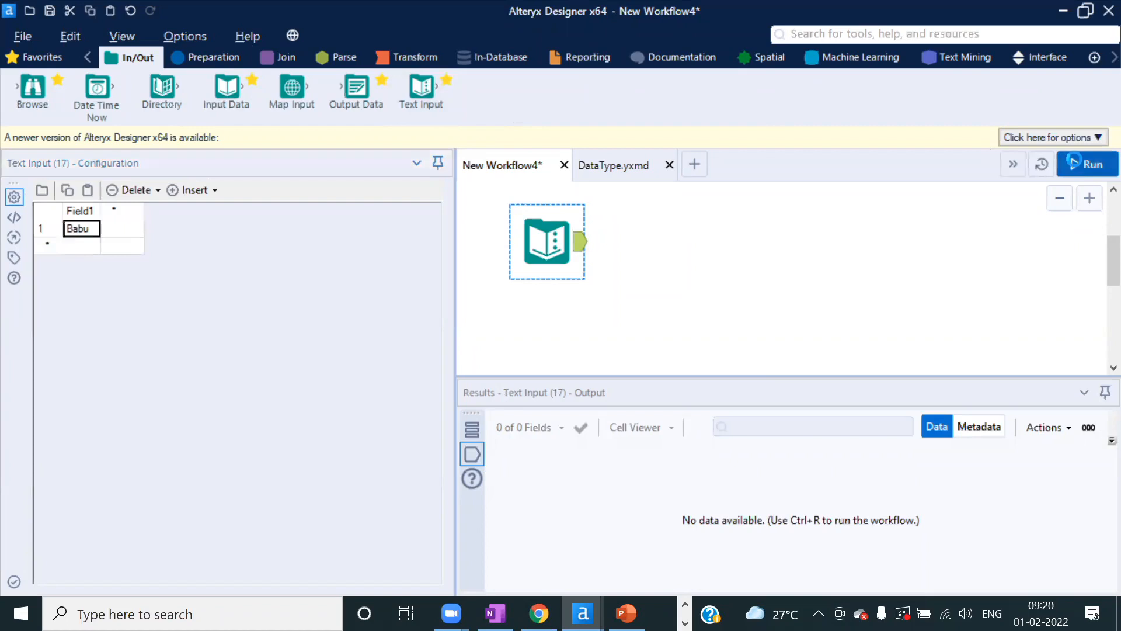
click(742, 373)
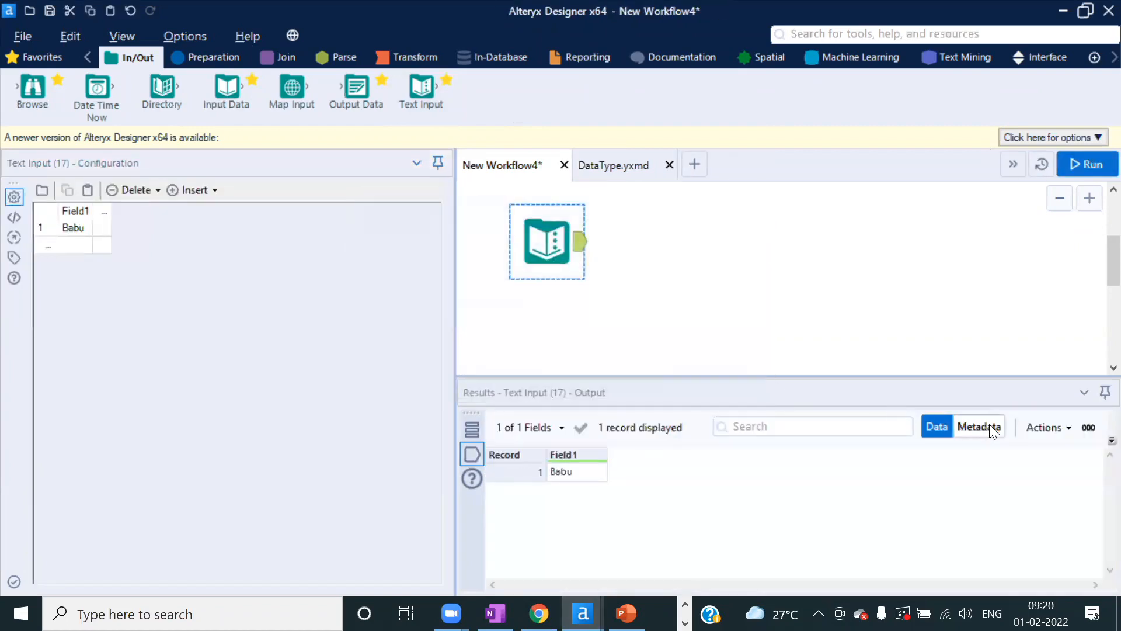
click(987, 425)
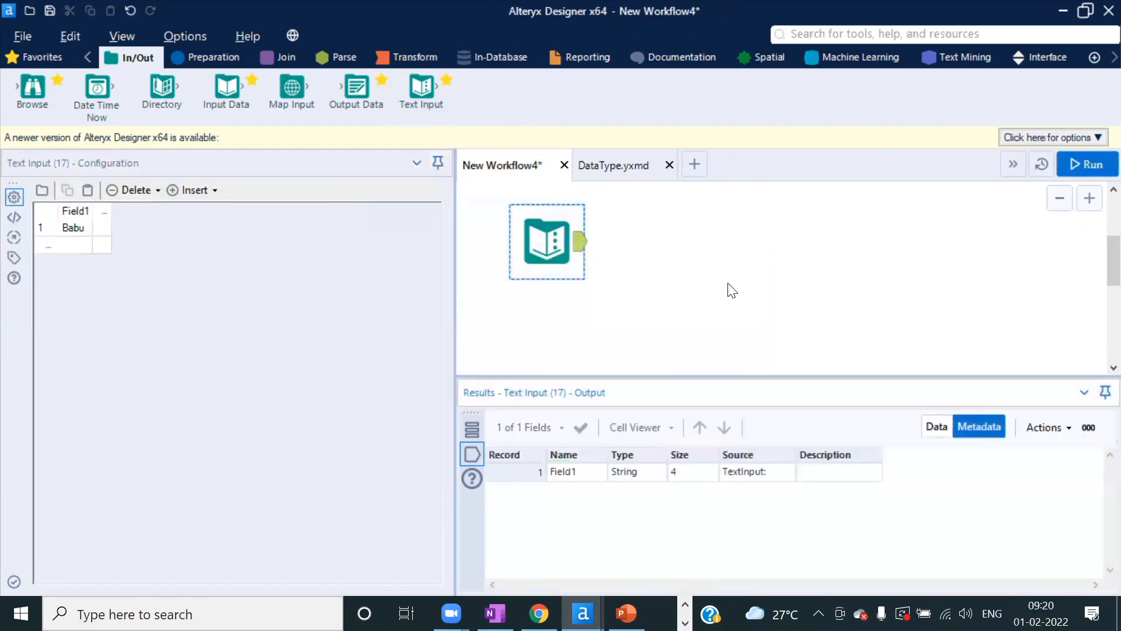
click(937, 427)
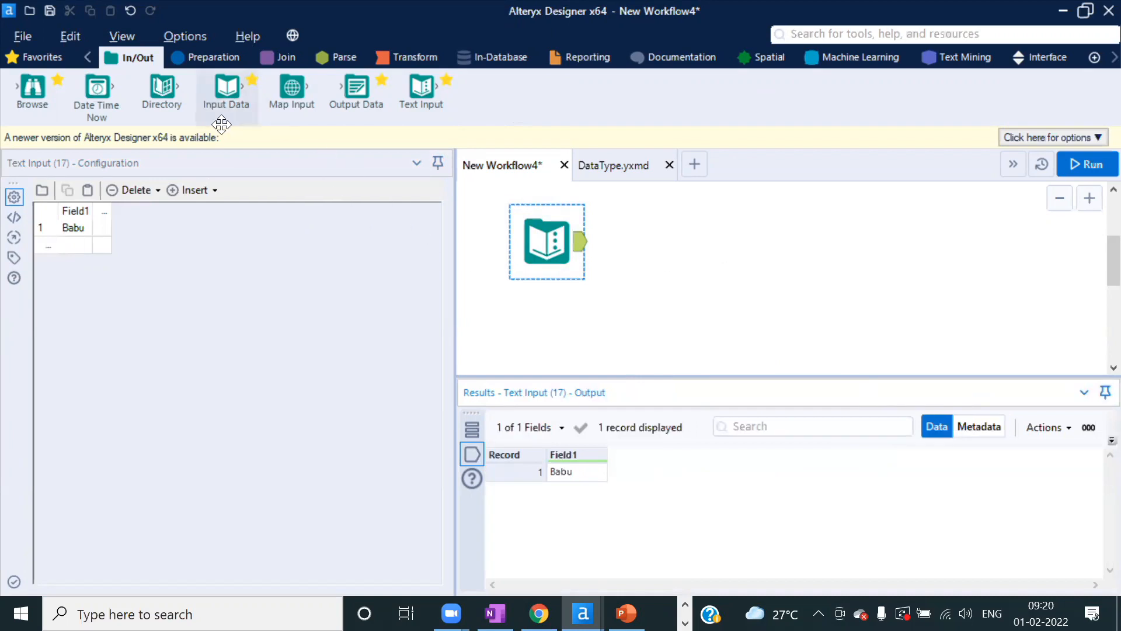
- Connect a Select tool to the Text Input with Field1's type set to V_String, and run the workflow
click(199, 58)
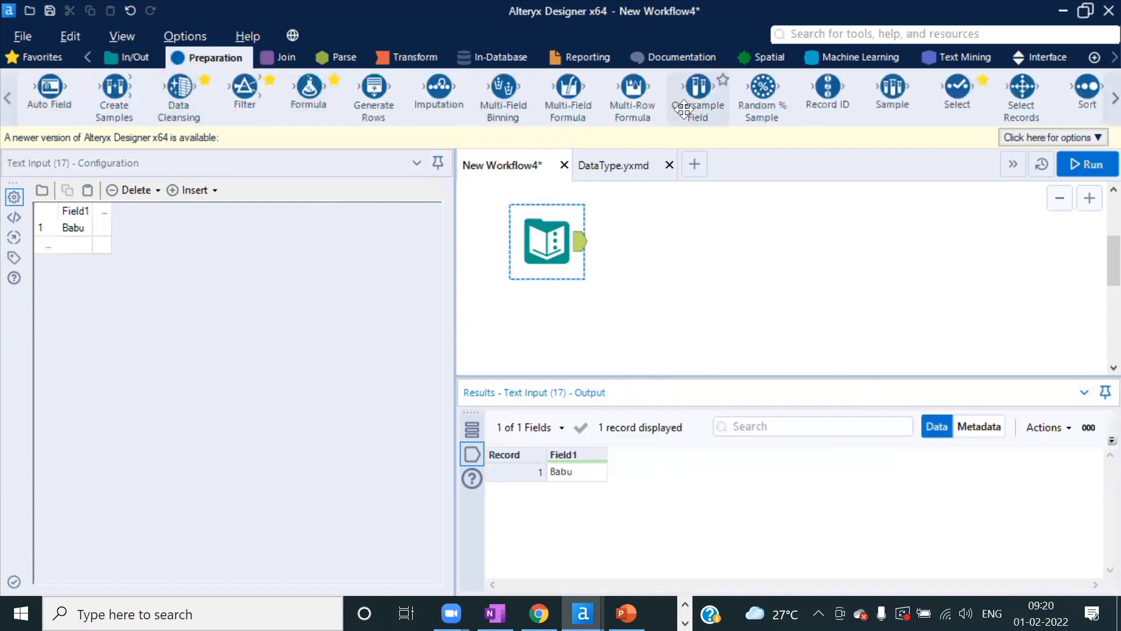
drag(958, 88, 682, 242)
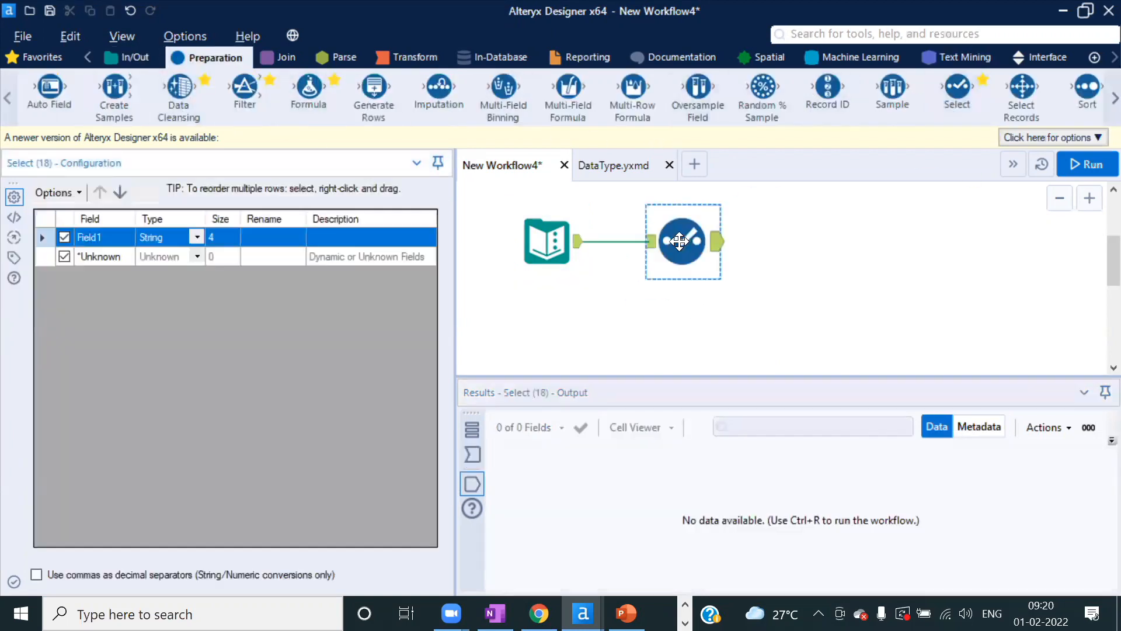
click(197, 236)
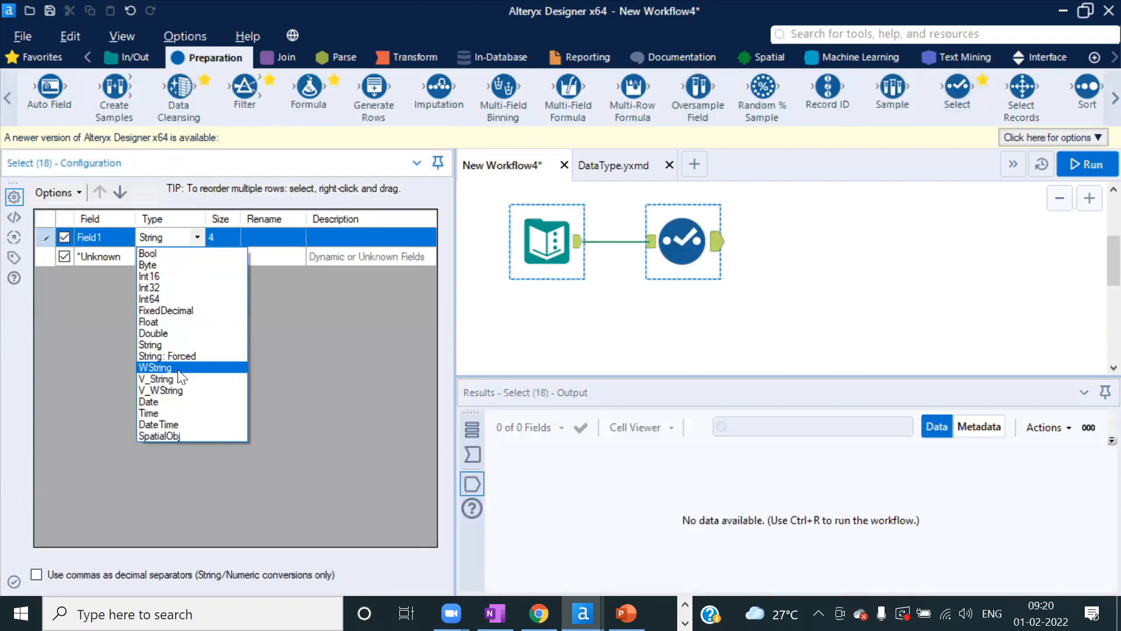
click(170, 377)
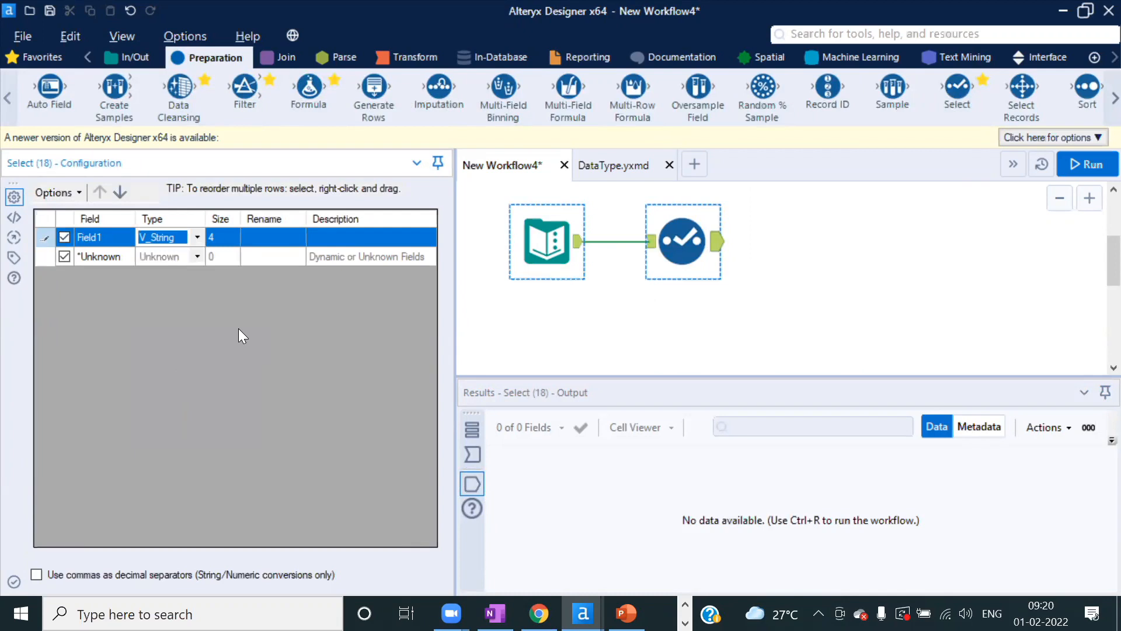
click(1078, 166)
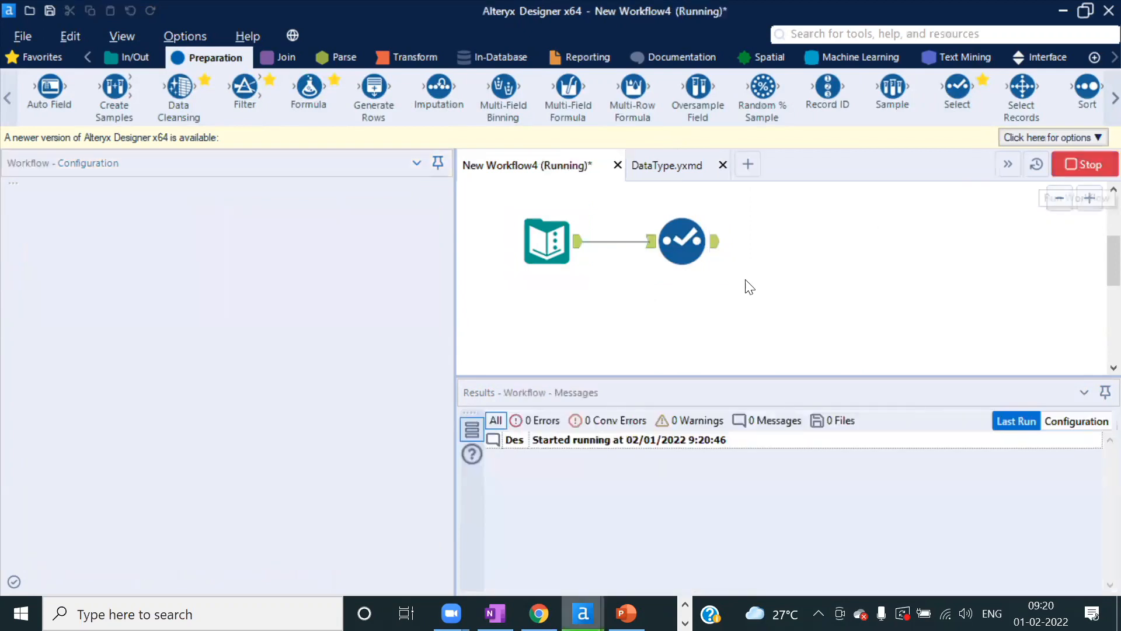
click(713, 375)
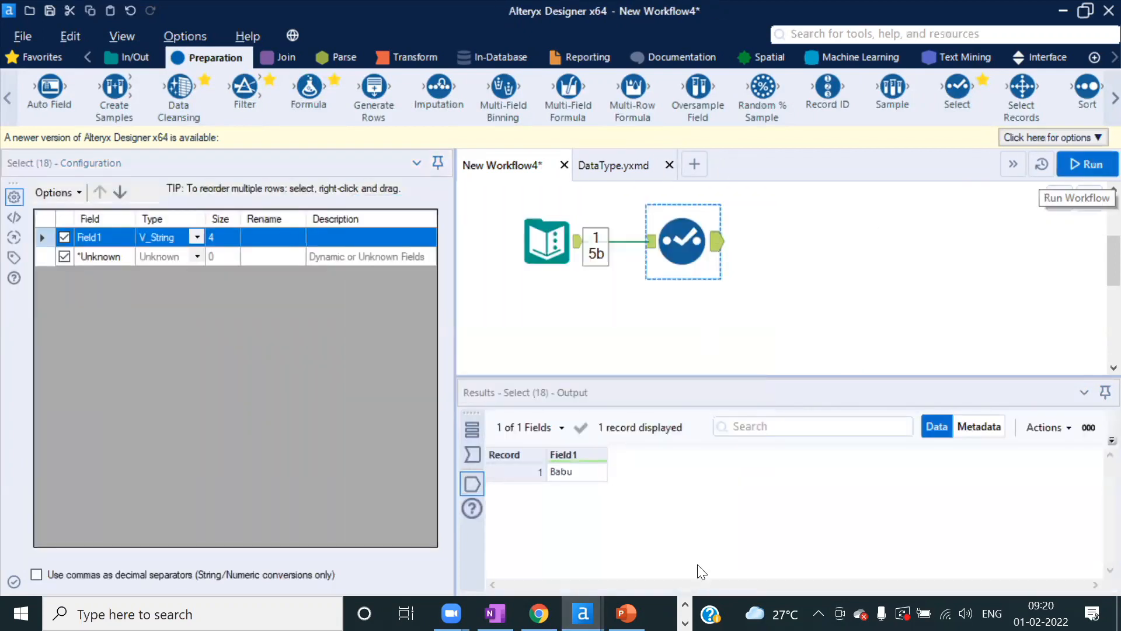
- Open Notepad++, accept the update download and decline closing the program for its installation
click(209, 607)
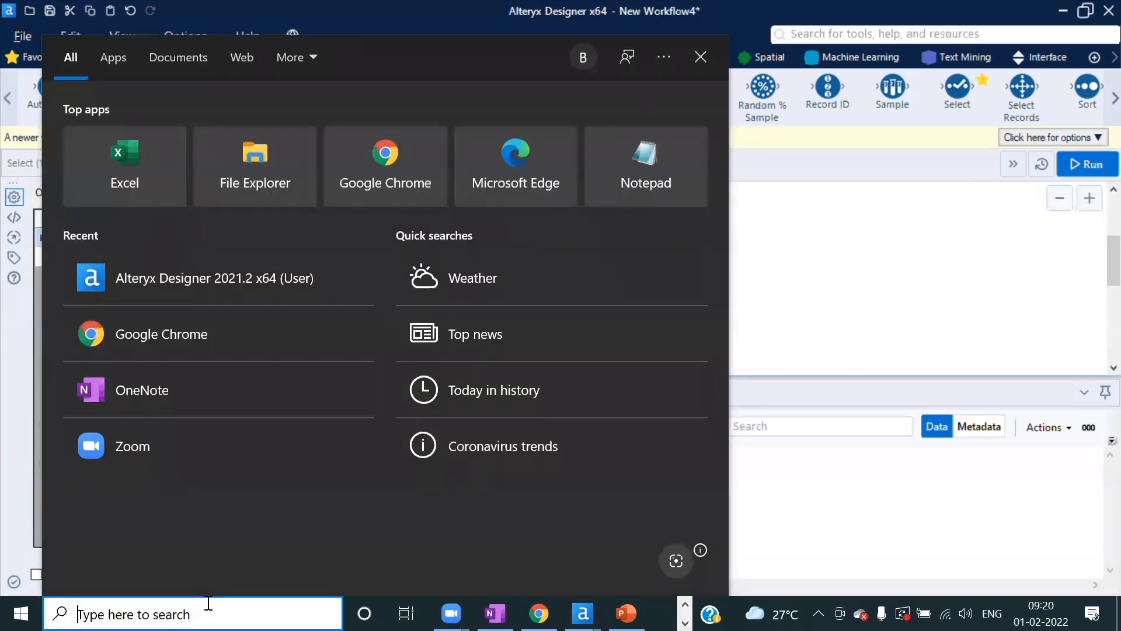
text(note)
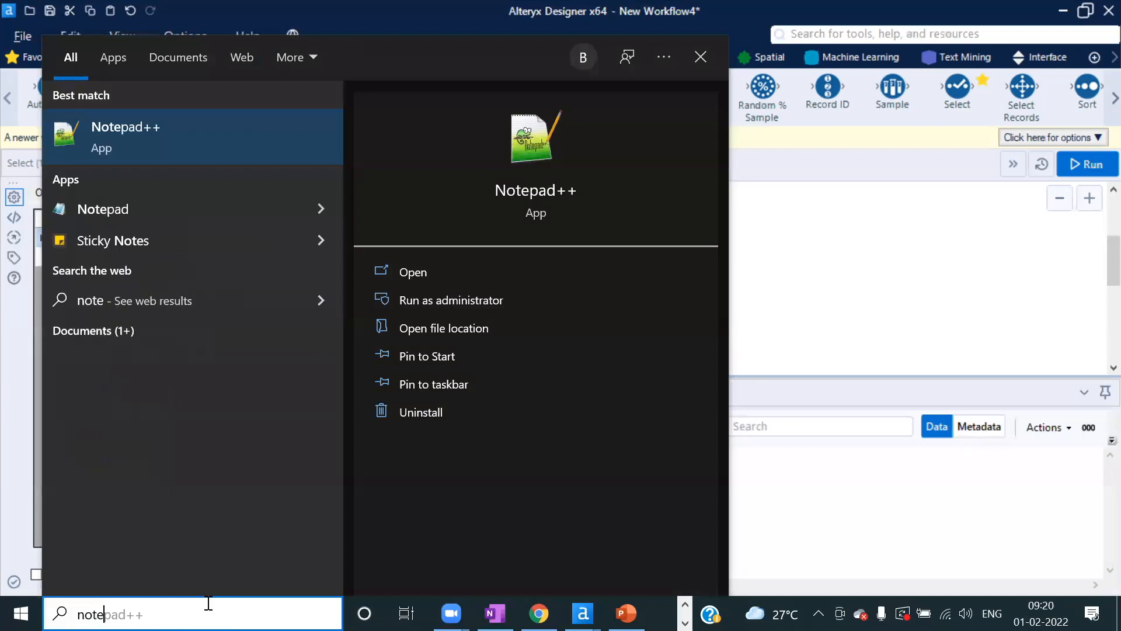
key(Return)
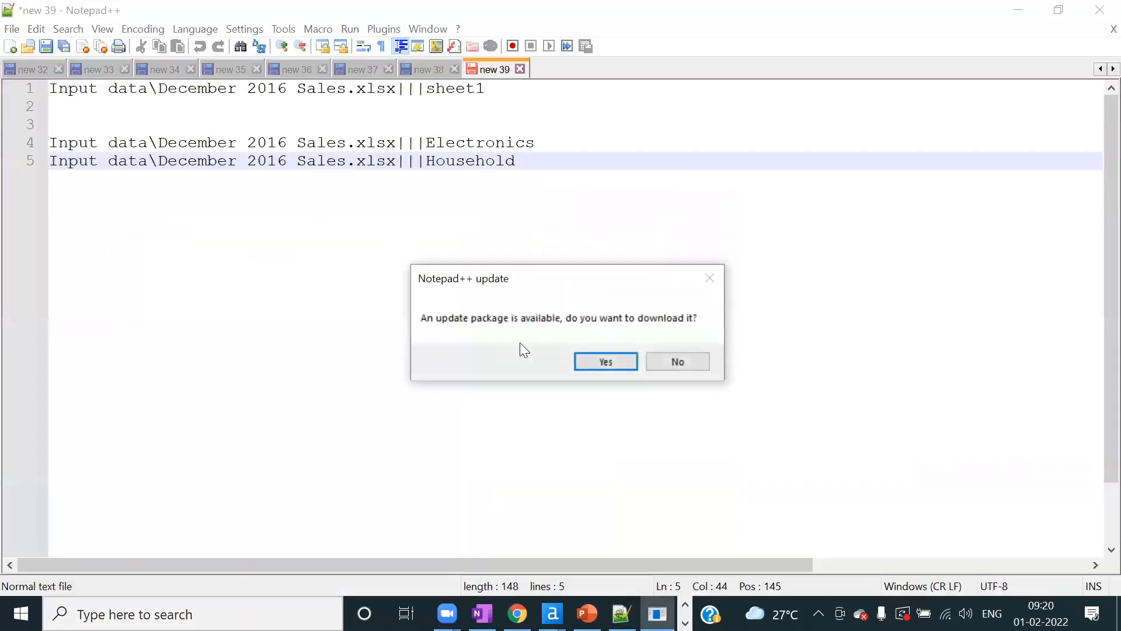
click(602, 363)
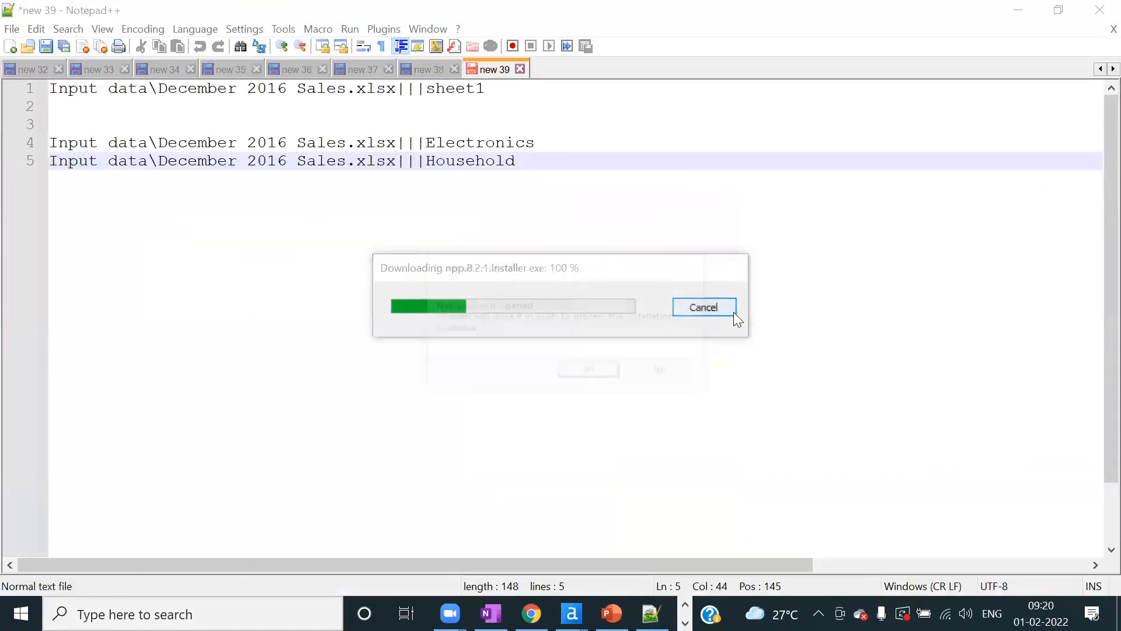
click(665, 372)
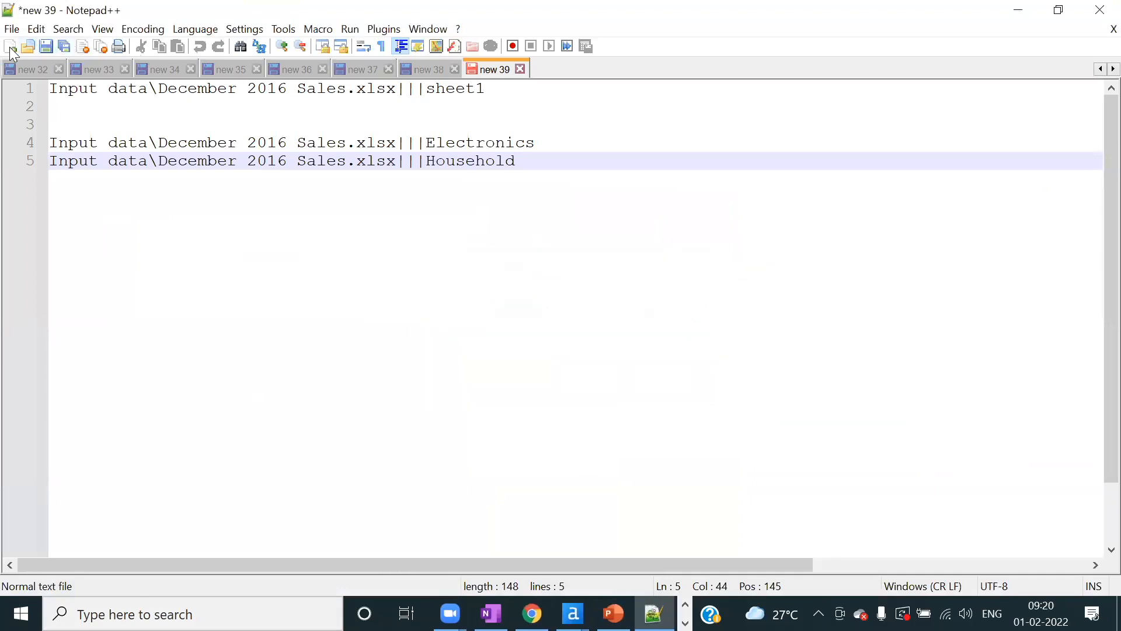
- Create a new text document and write "String -- any character" on its first line
click(9, 47)
text(Stri)
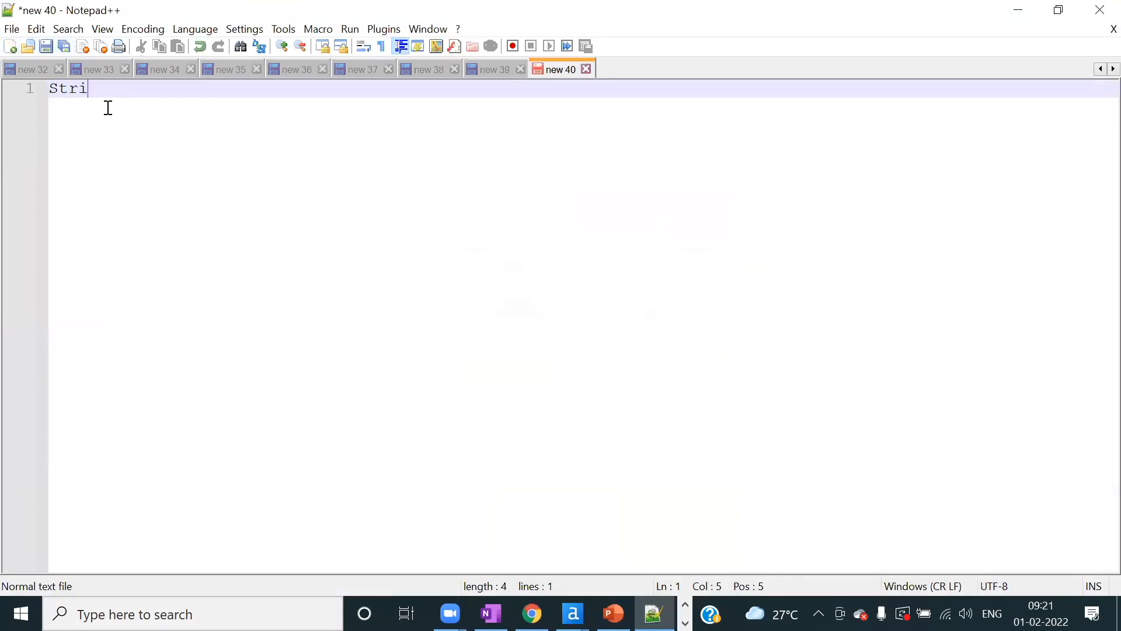
text(ng --   an)
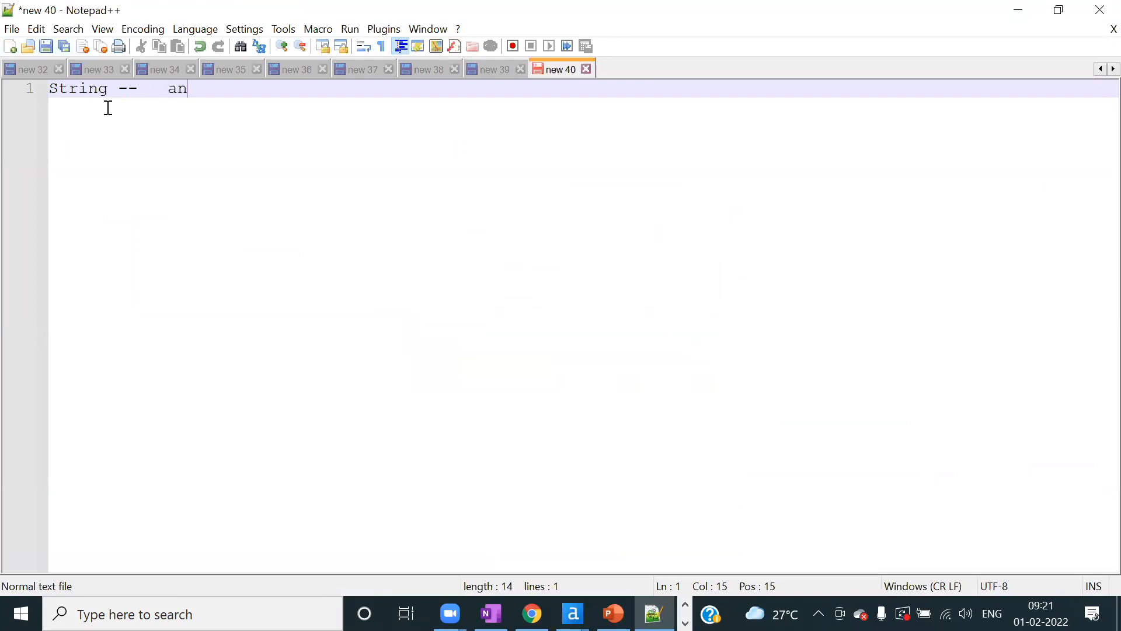
text(y character)
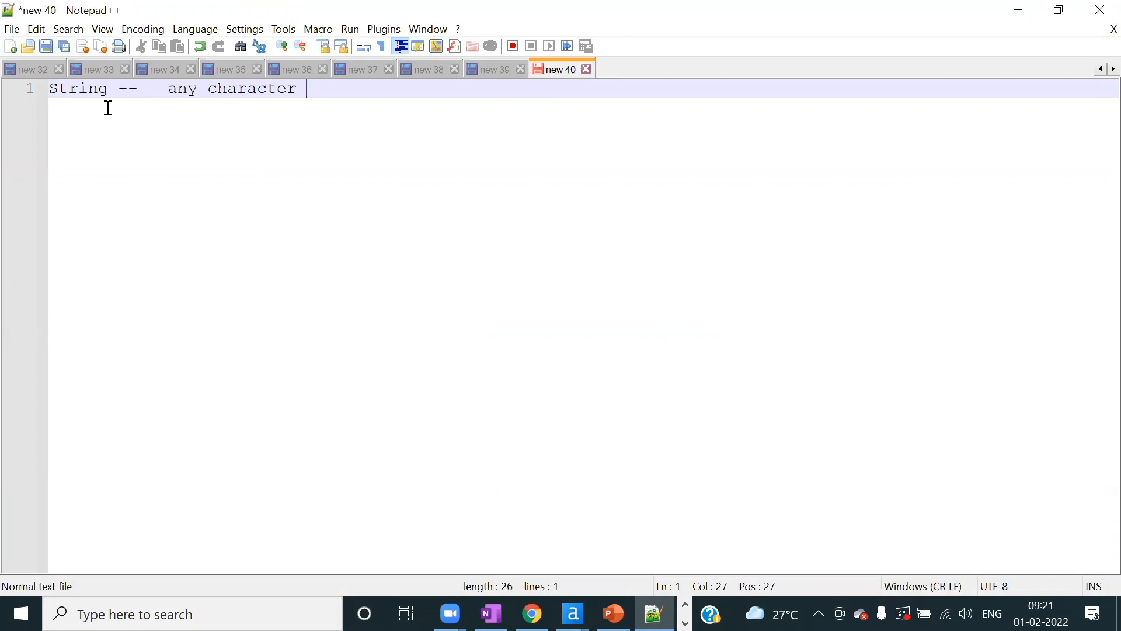
key(Return)
key(Return)
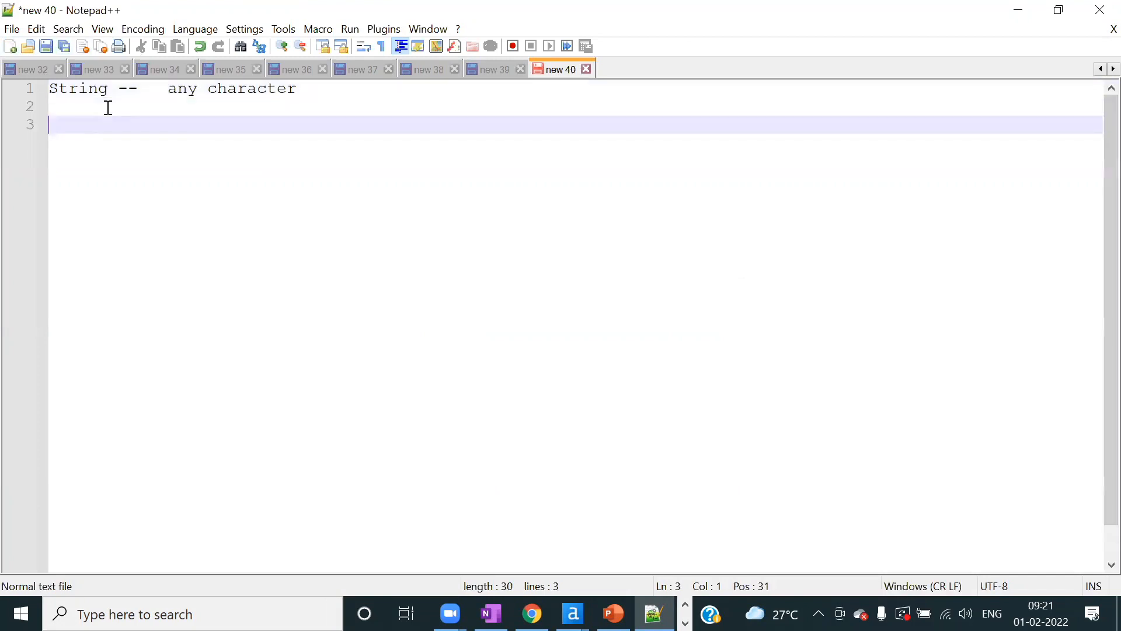
- Add the heading "col city Name" on line 3, below the String definition, leaving a blank line under it
text(col)
key(Return)
text(Bbau)
key(BackSpace)
key(BackSpace)
key(BackSpace)
key(BackSpace)
click(88, 125)
text(c)
text(Name)
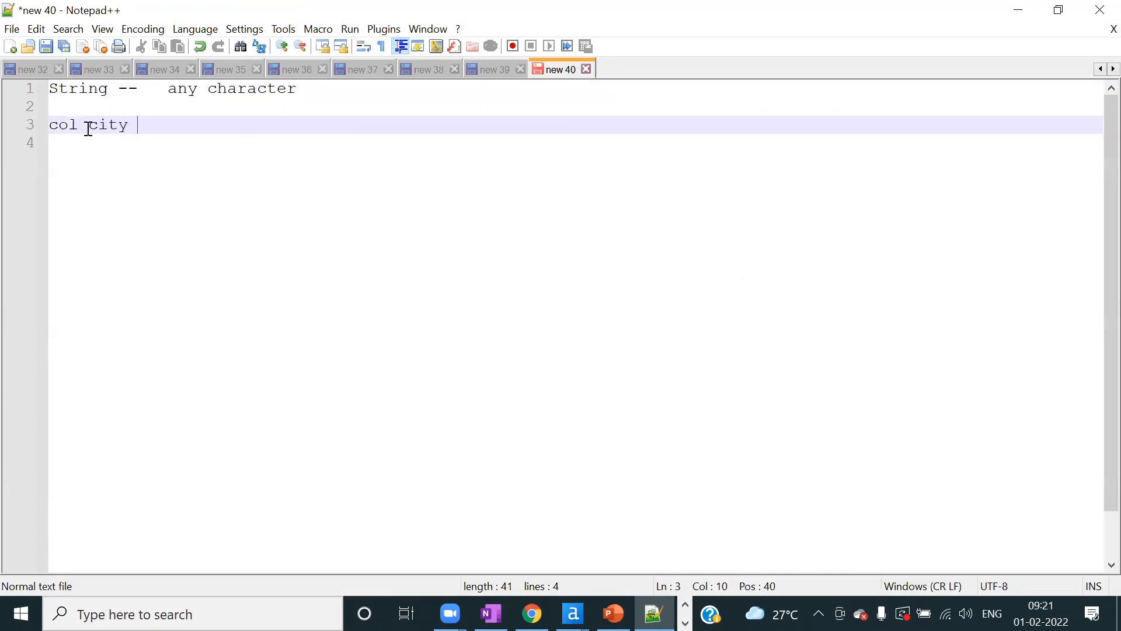
key(Return)
key(Return)
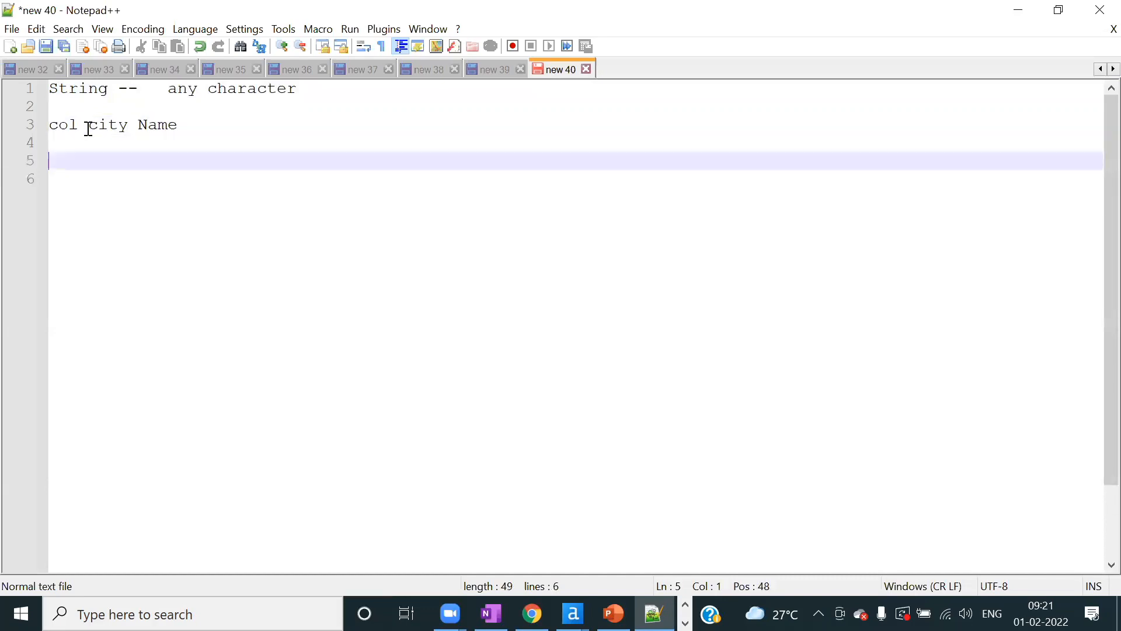
- List the sample city values "benaglore", "deahli" and "pune" on separate lines under the city Name heading
text(benaglore)
key(Return)
text(dhili)
key(BackSpace)
key(BackSpace)
key(BackSpace)
key(Home)
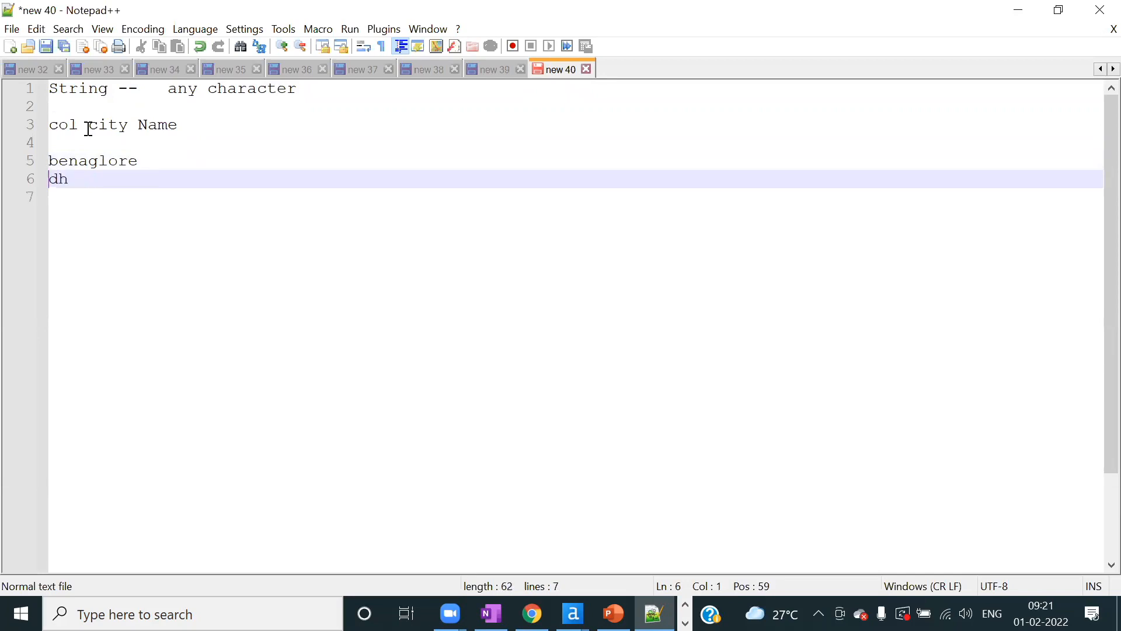
key(Delete)
key(Delete)
text(deahli)
key(Return)
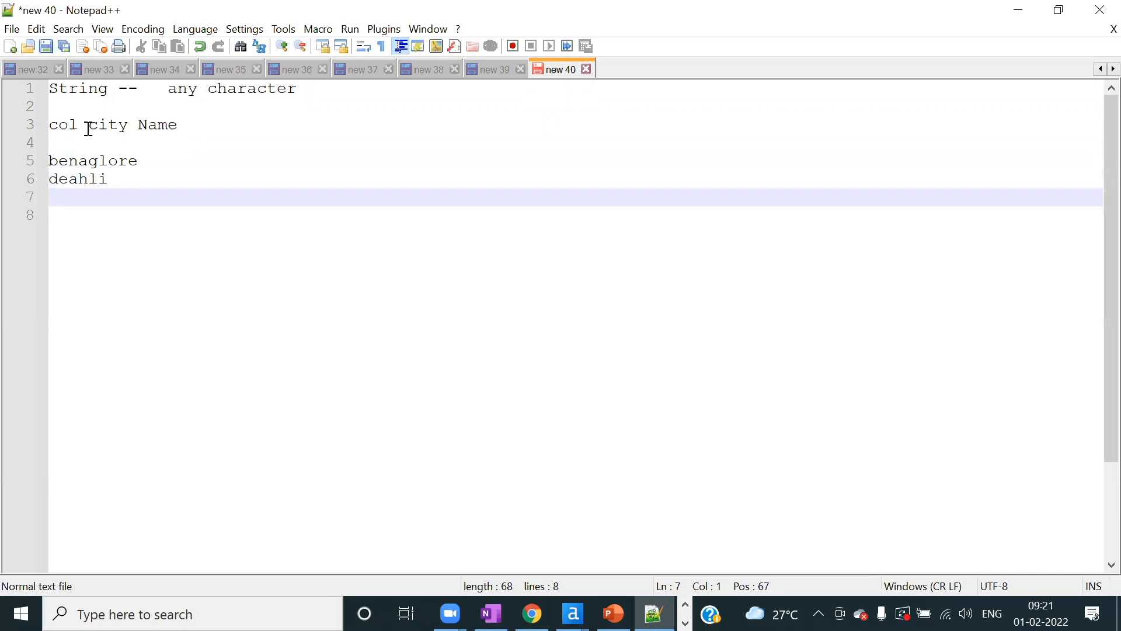
text(pune)
key(Return)
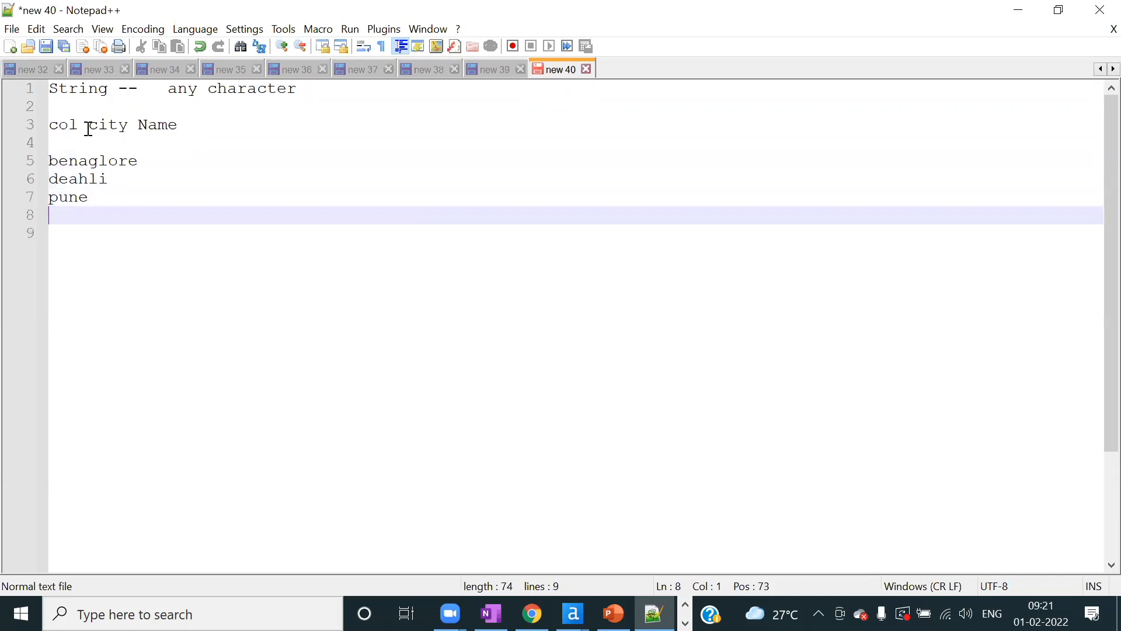
- Append "lksdjlklk" to the "deahli" entry and add the rows "hdskjfhh" and "hjkhdfh" below "pune"
double_click(85, 161)
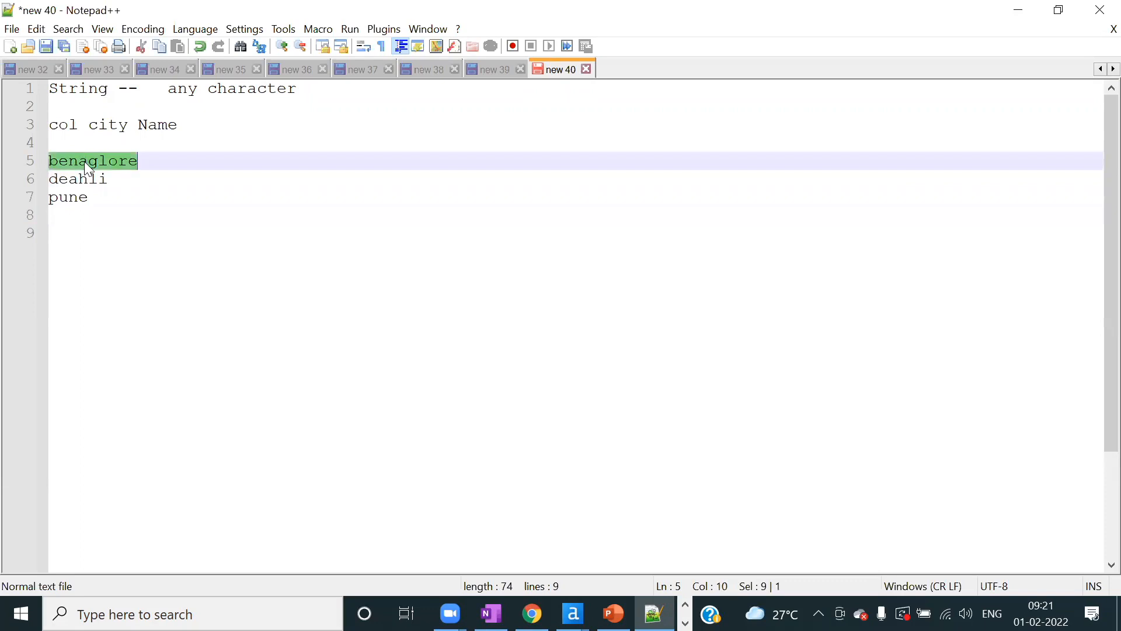
double_click(68, 198)
click(78, 223)
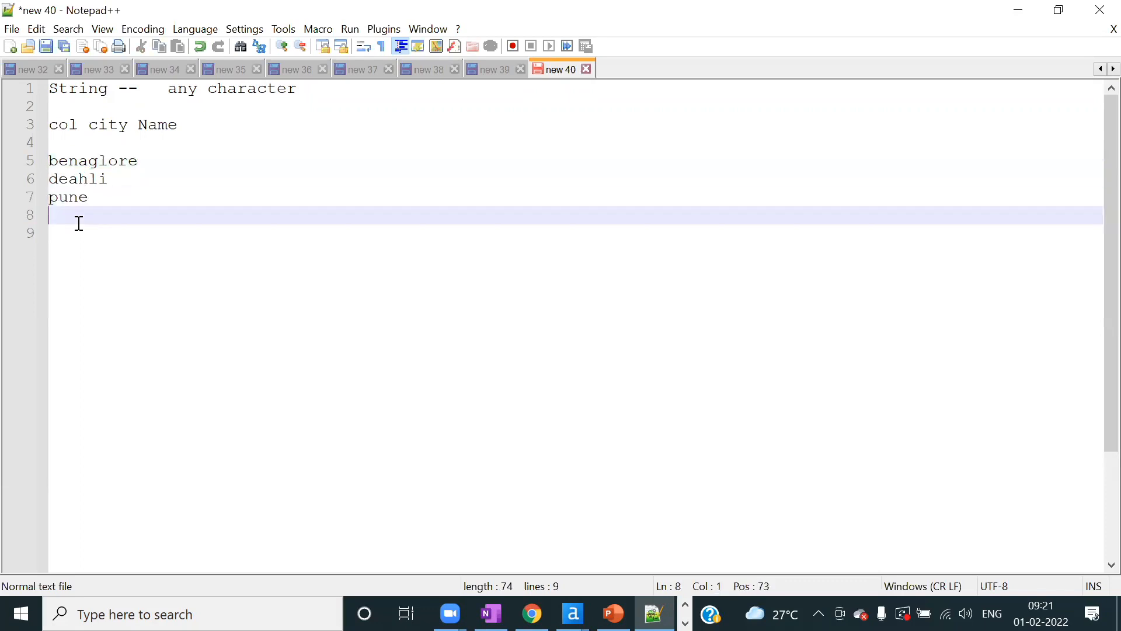
click(137, 173)
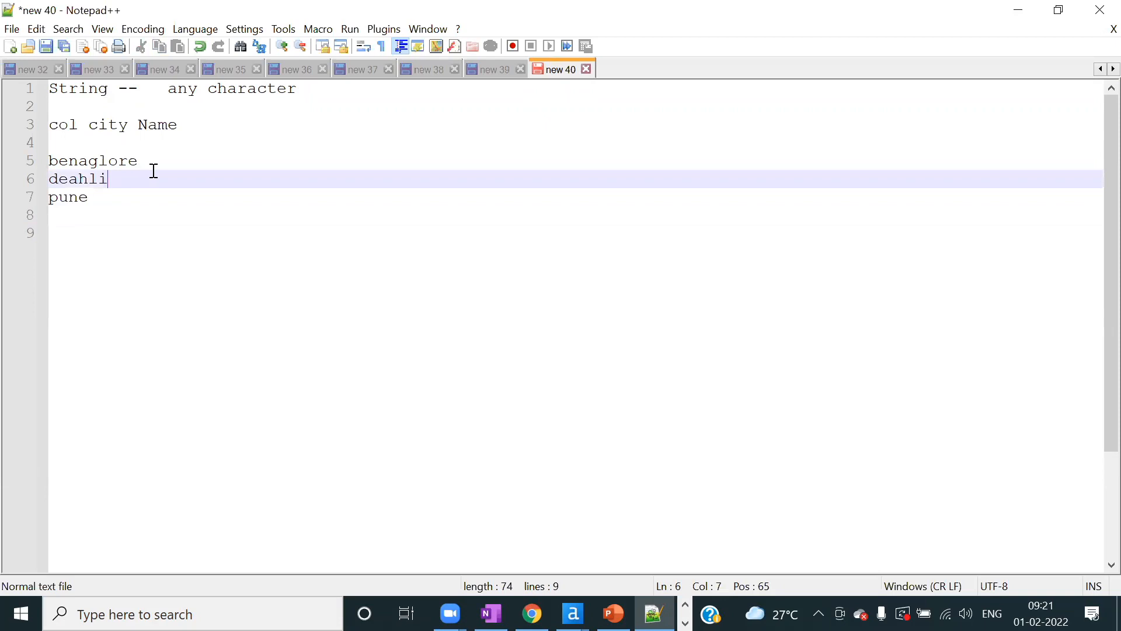
text(lksdjlklk)
click(121, 198)
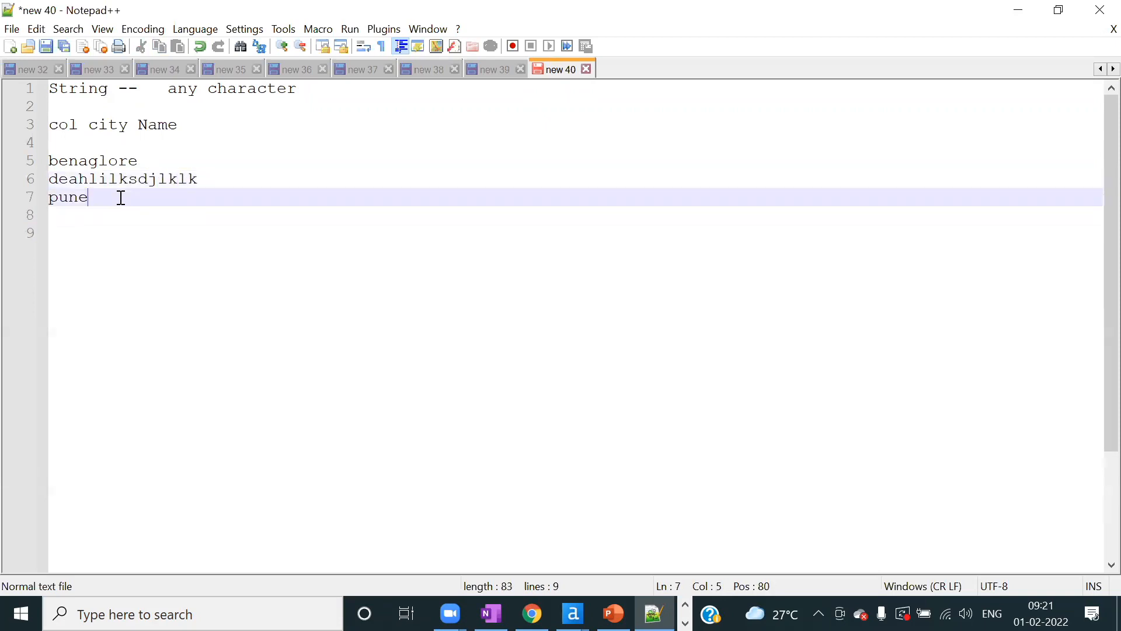
key(Return)
text(hdskjfhh)
key(Return)
text(hjkhdfh)
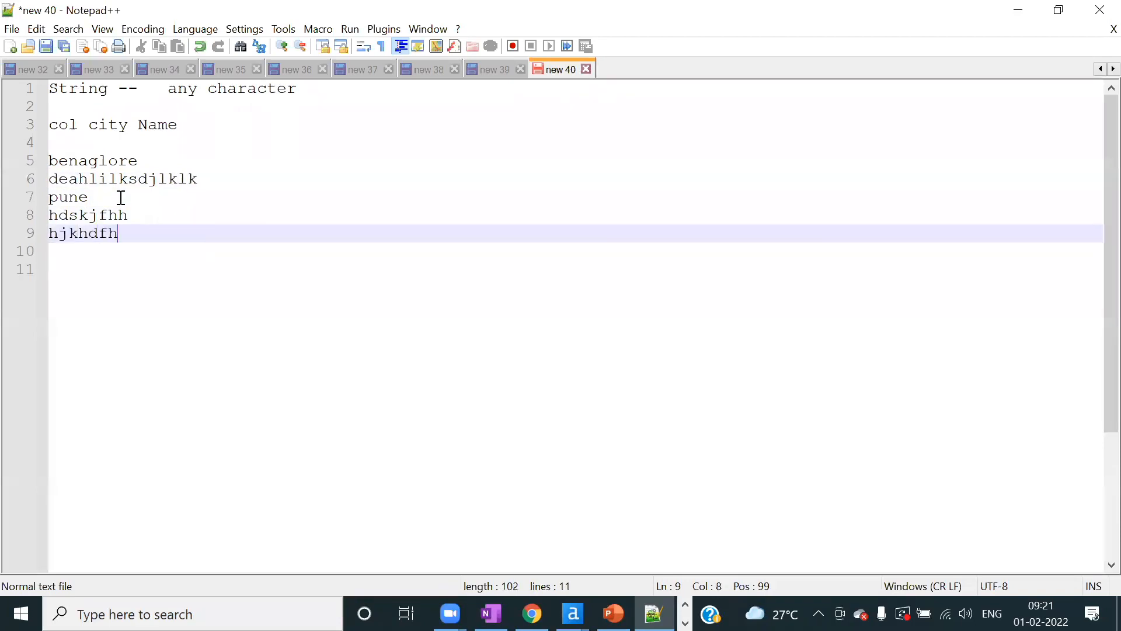
key(Return)
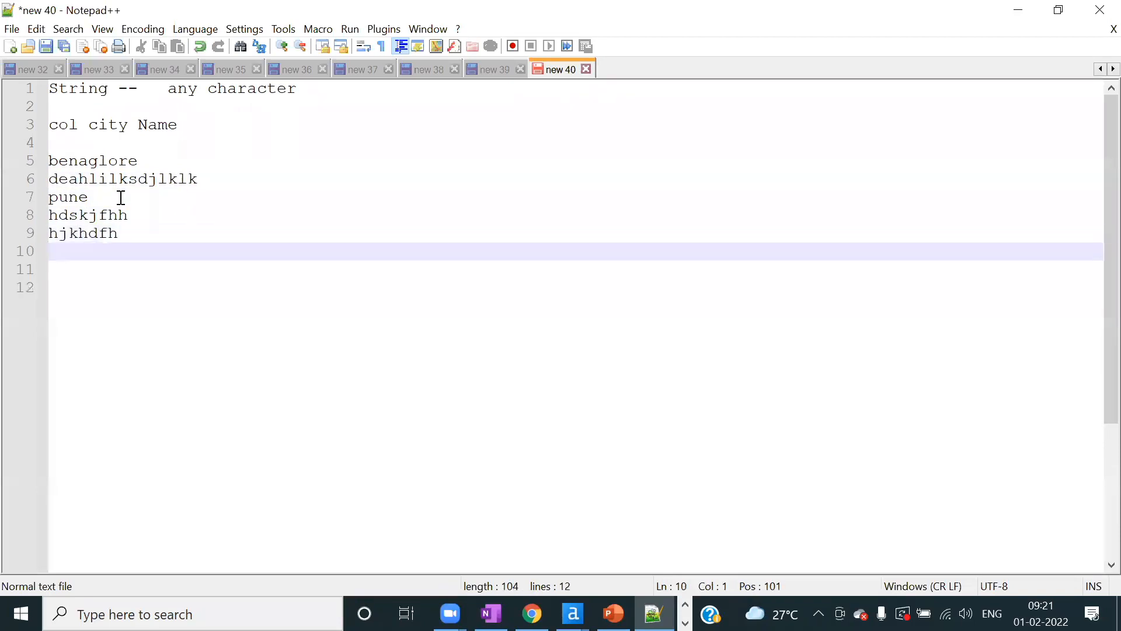
- Add a "V_String" column heading after "col city Name" on line 3
click(200, 127)
text(V_)
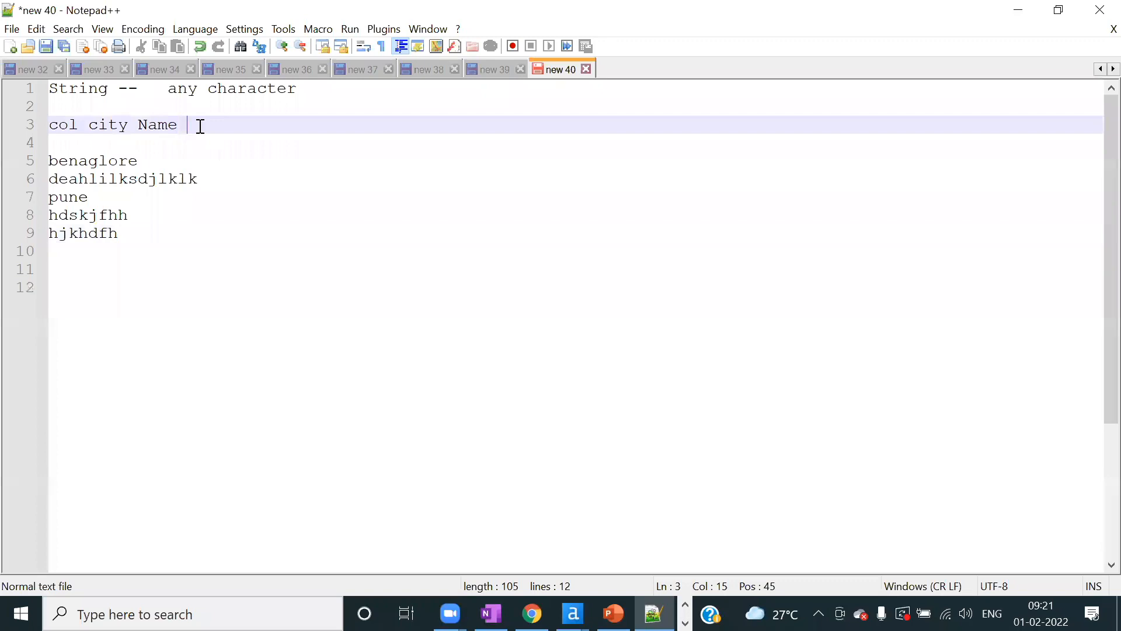
text(String)
click(211, 147)
- Fill the V_String column with the sizes 10, 15, 4, 8 and 7 for the five city rows
click(212, 158)
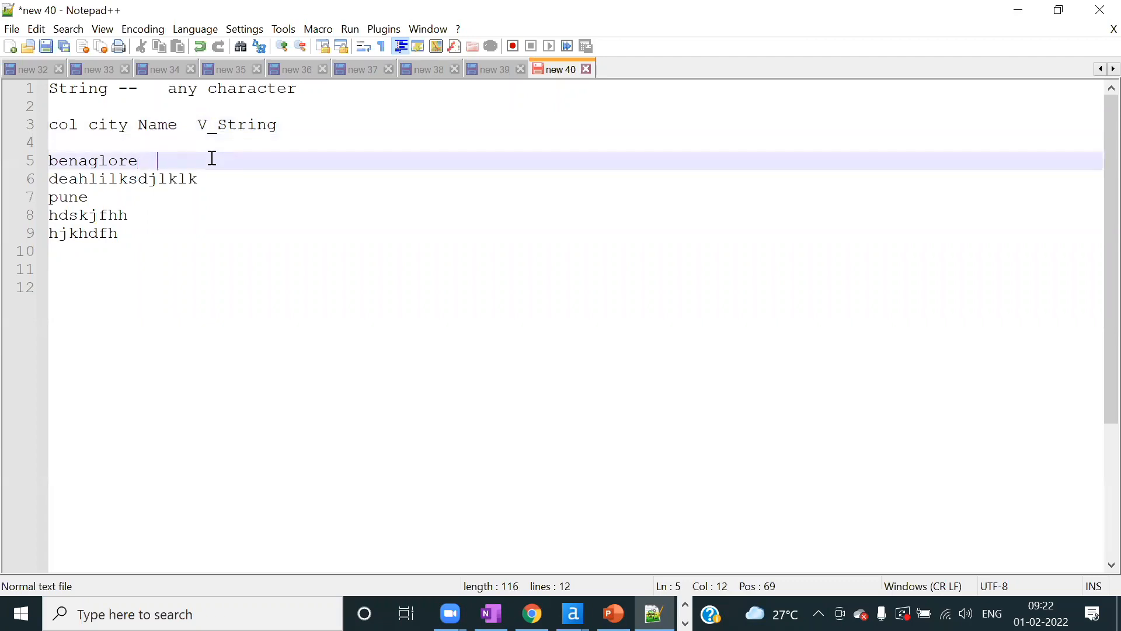
text(10)
click(220, 177)
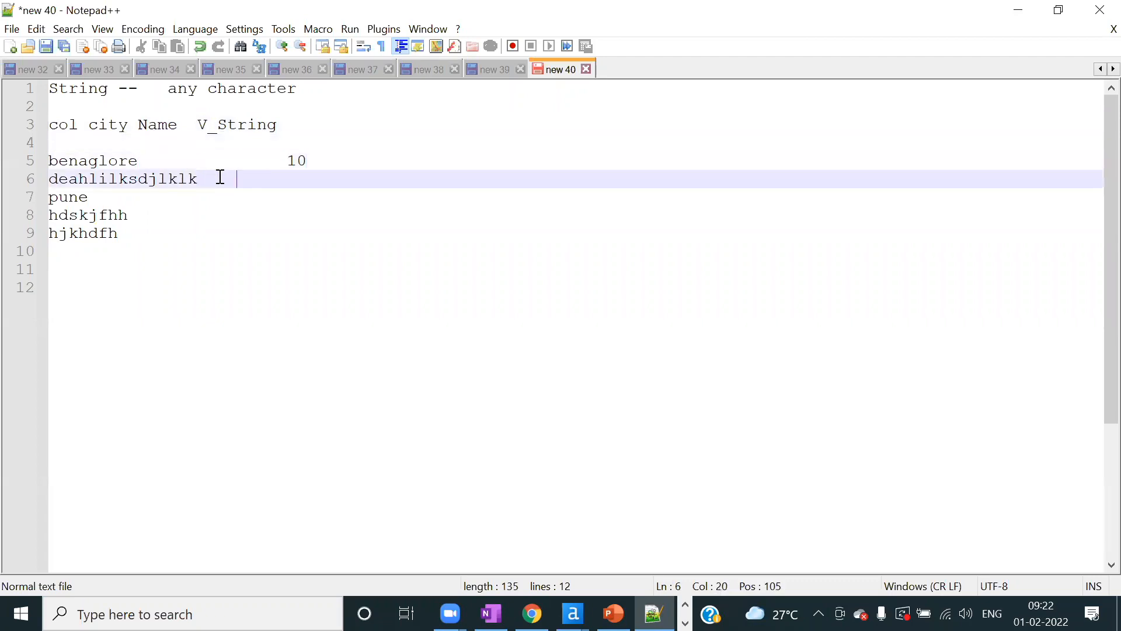
text(15)
click(197, 194)
text(4)
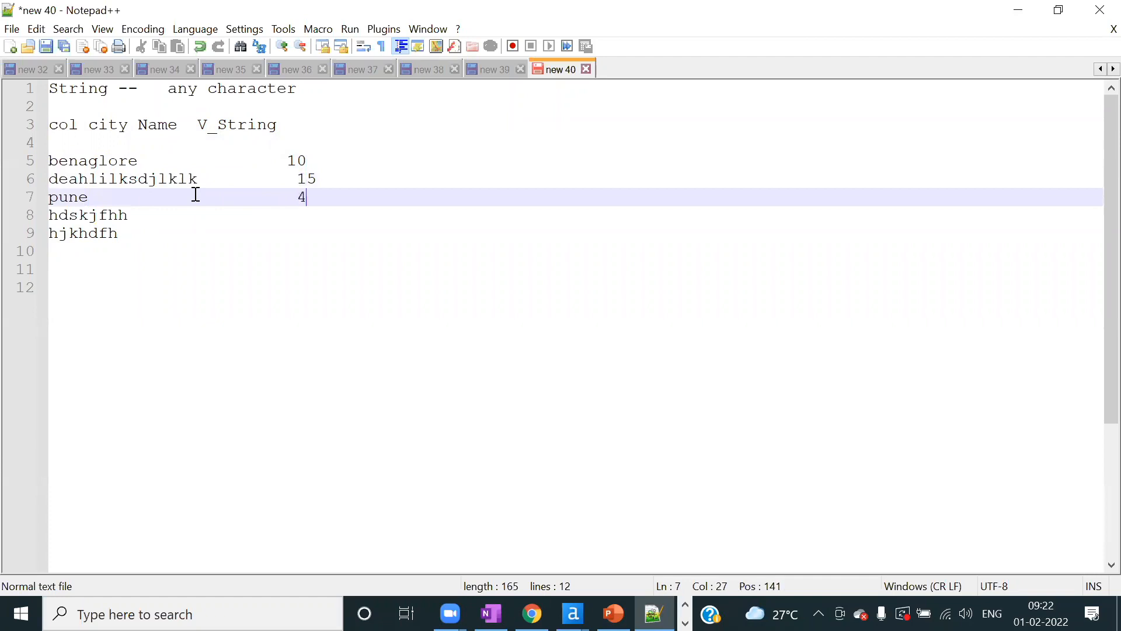
click(196, 214)
text(8)
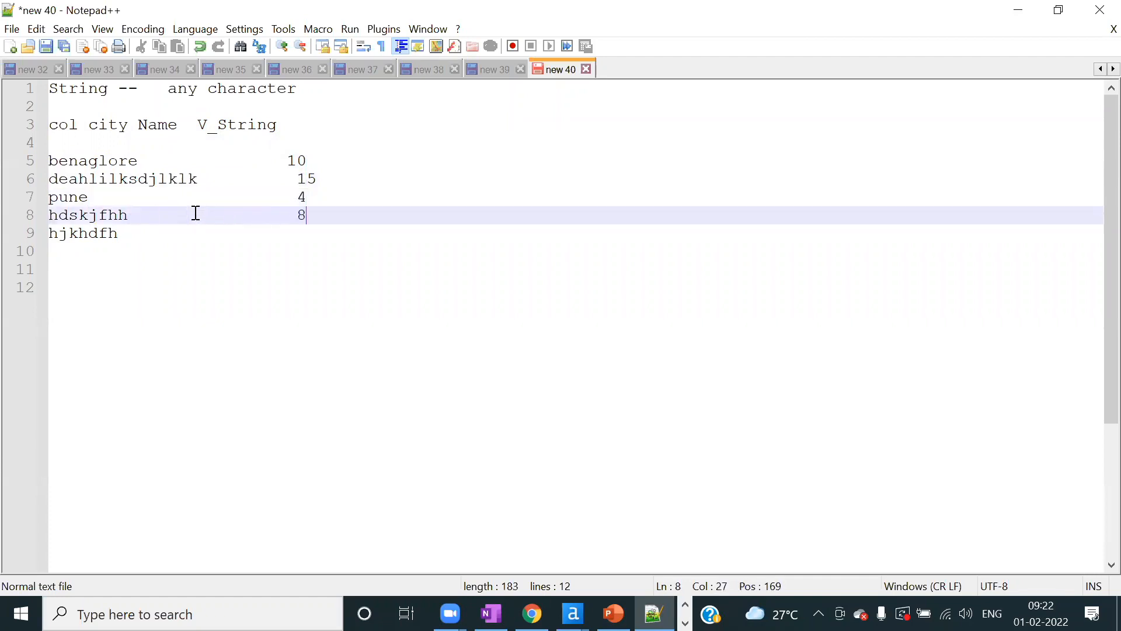
click(183, 233)
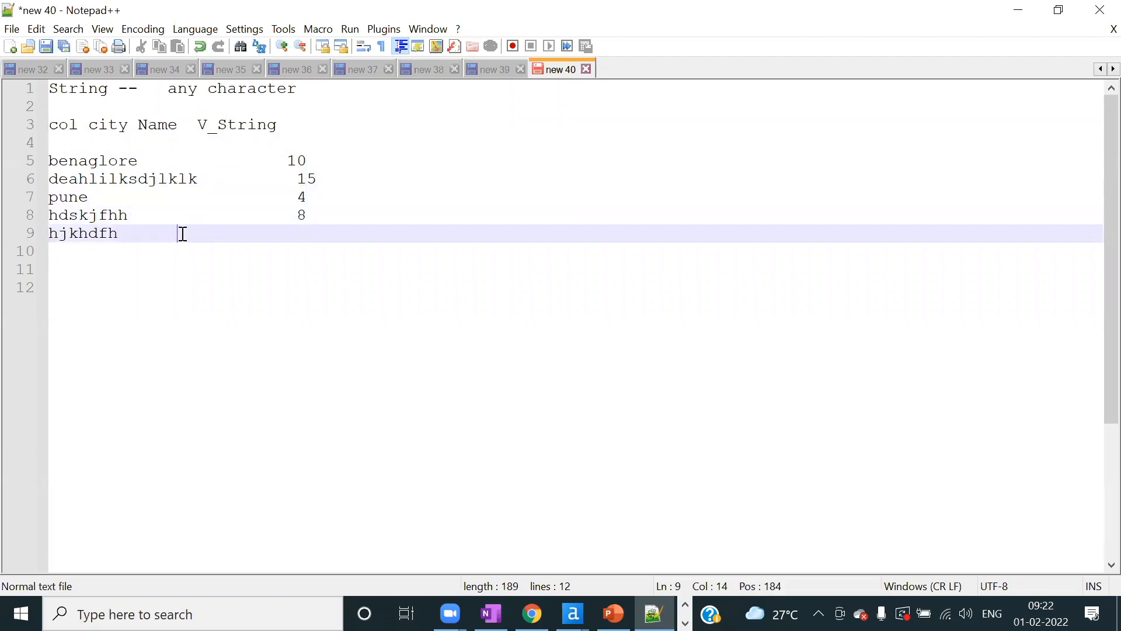
key(BackSpace)
text(7)
- Add a "String" column heading beside V_String and enter 15 for each of the first three city rows
click(334, 133)
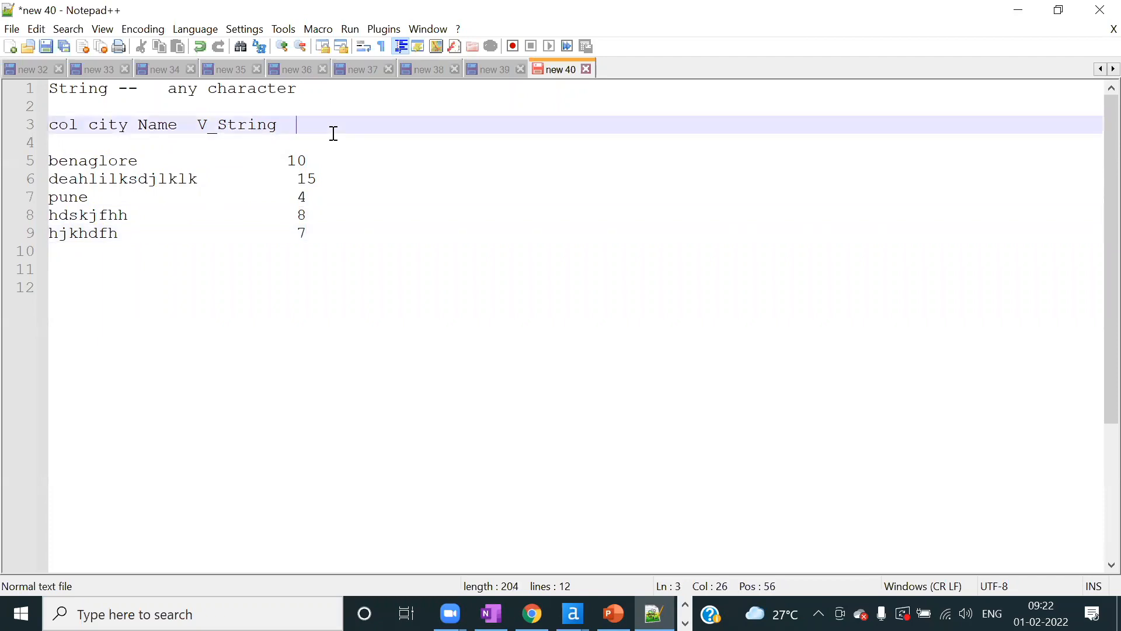
text(String)
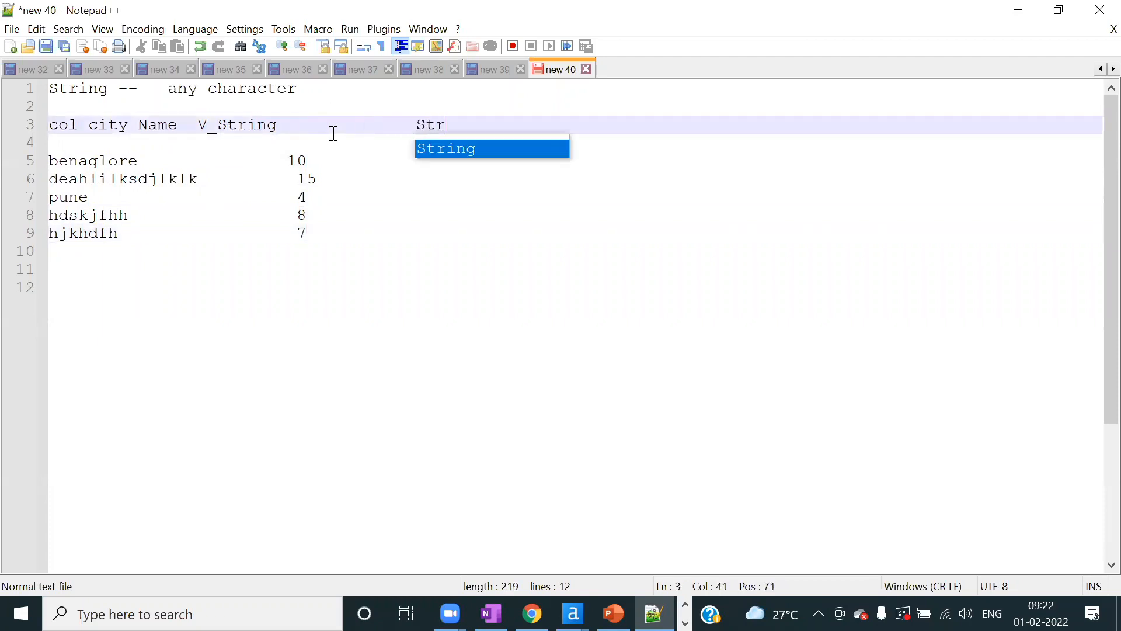
click(337, 165)
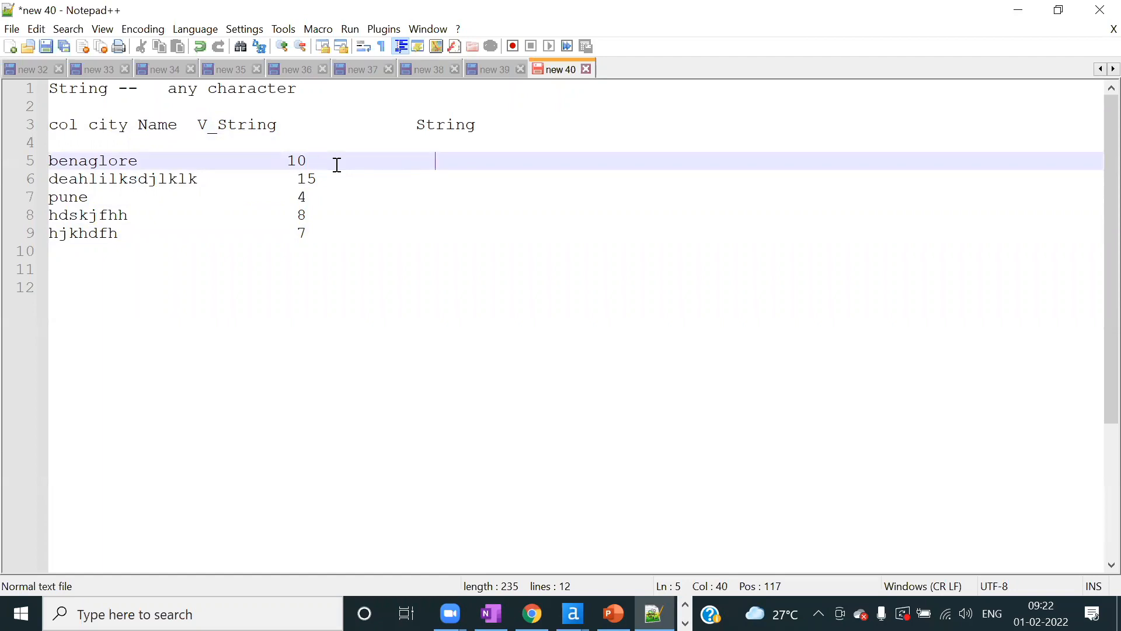
text(15)
click(332, 174)
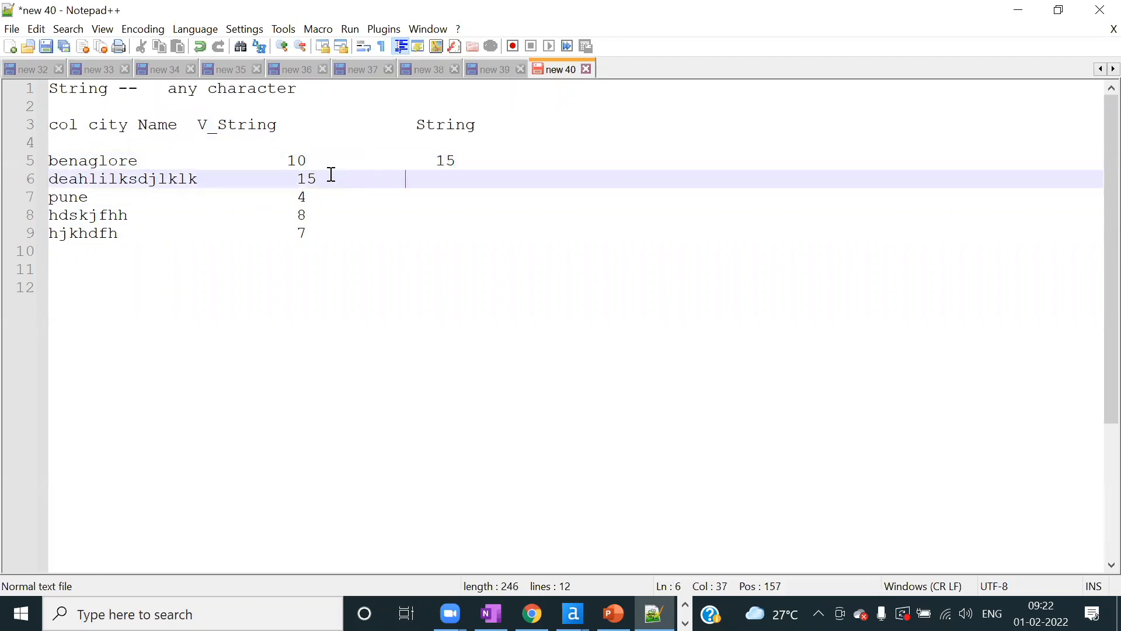
text(15)
click(332, 192)
text(15)
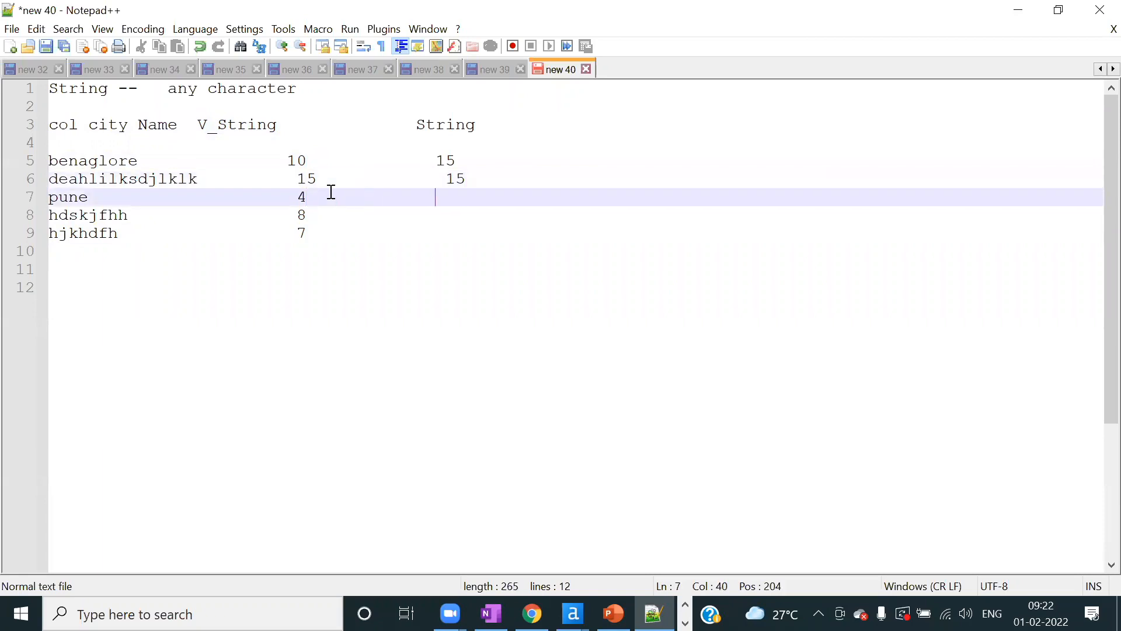
- Compare the V_String sizes with the String sizes row by row, highlighting the individual values
click(453, 212)
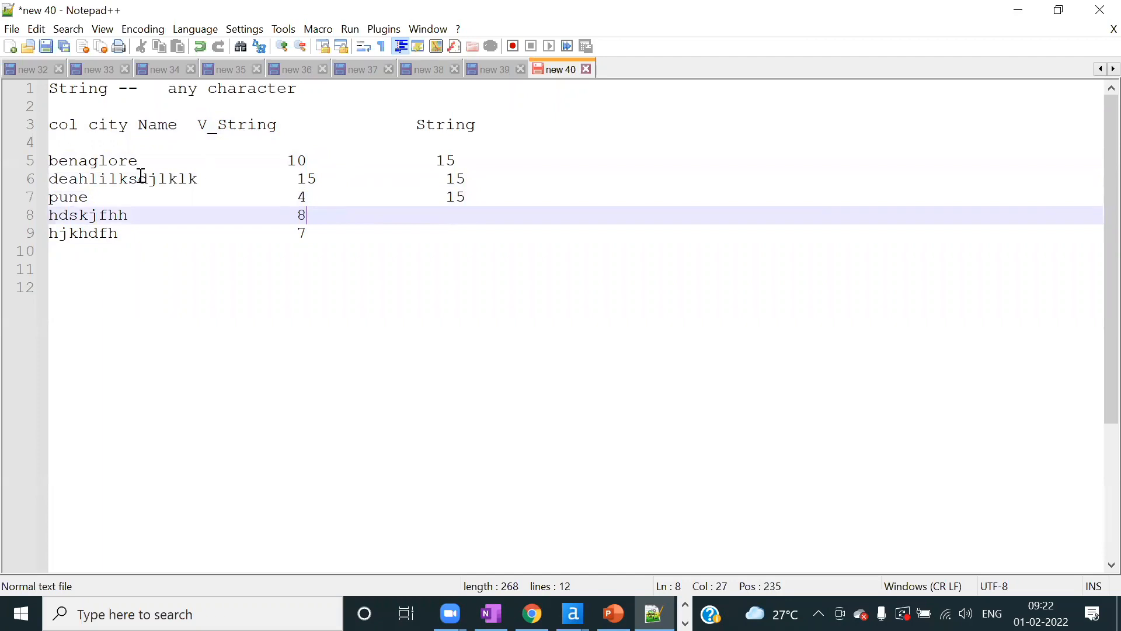
double_click(126, 231)
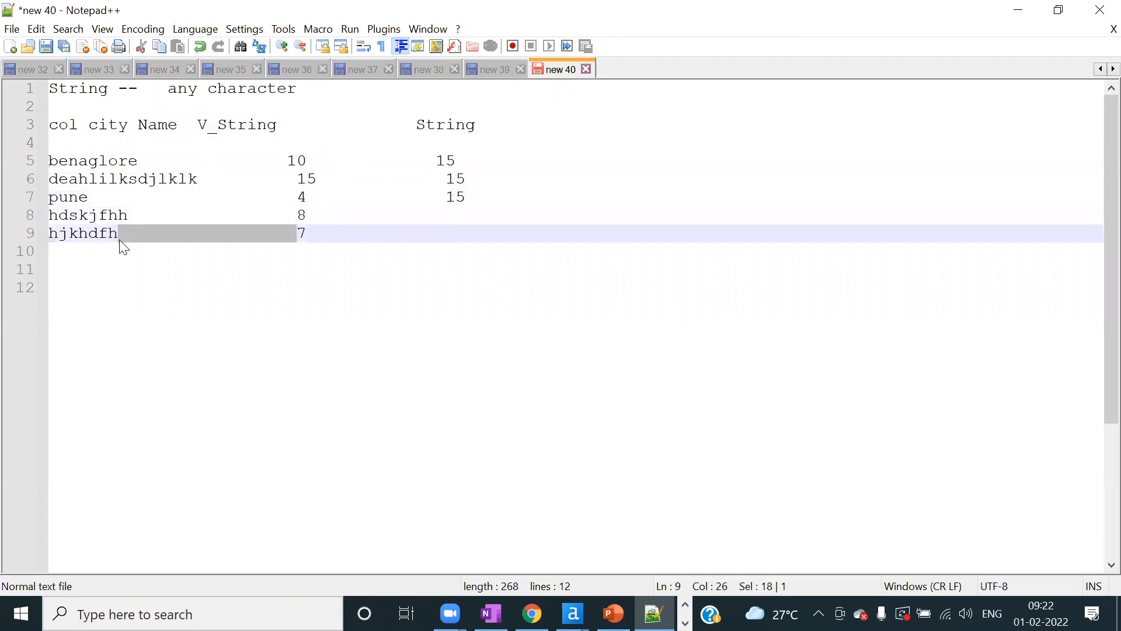
click(120, 240)
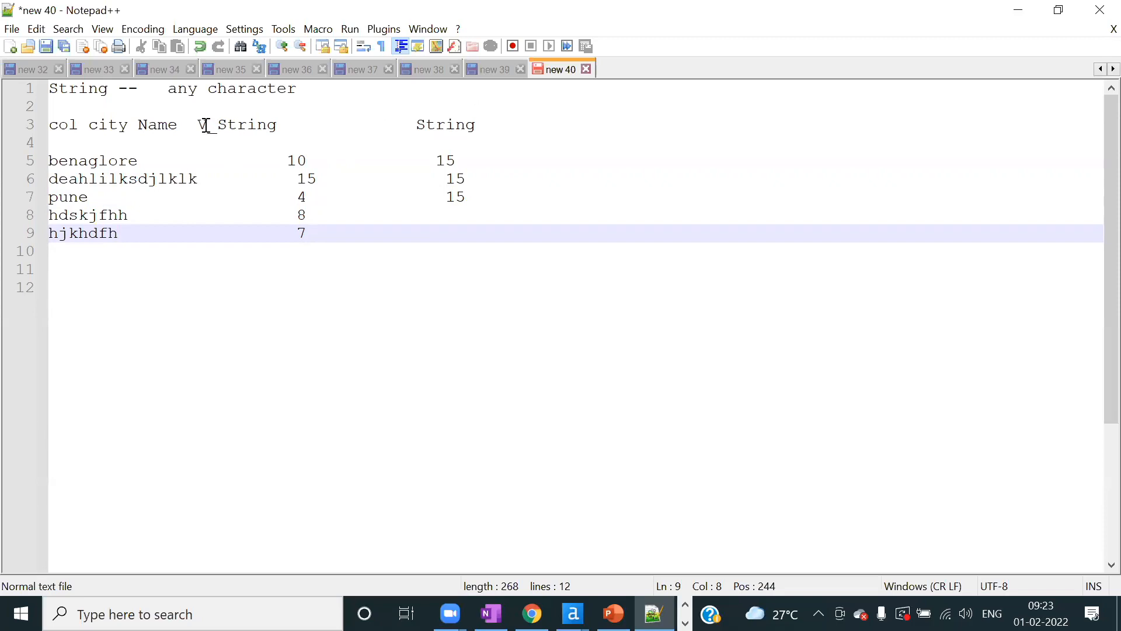
double_click(298, 160)
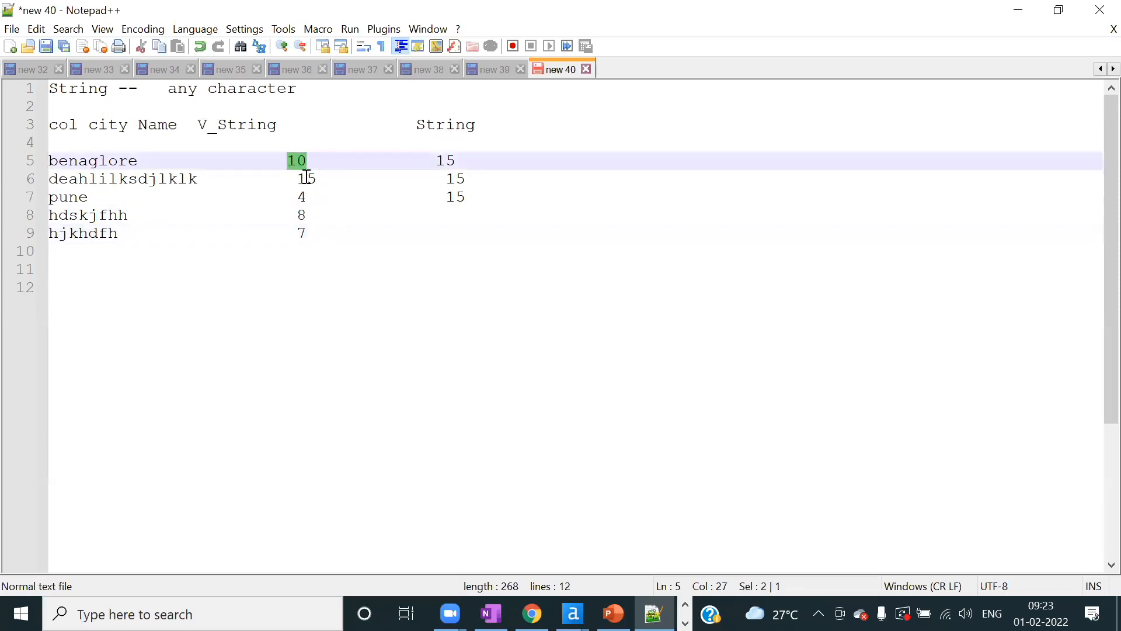
double_click(307, 177)
drag(307, 177, 302, 195)
click(303, 195)
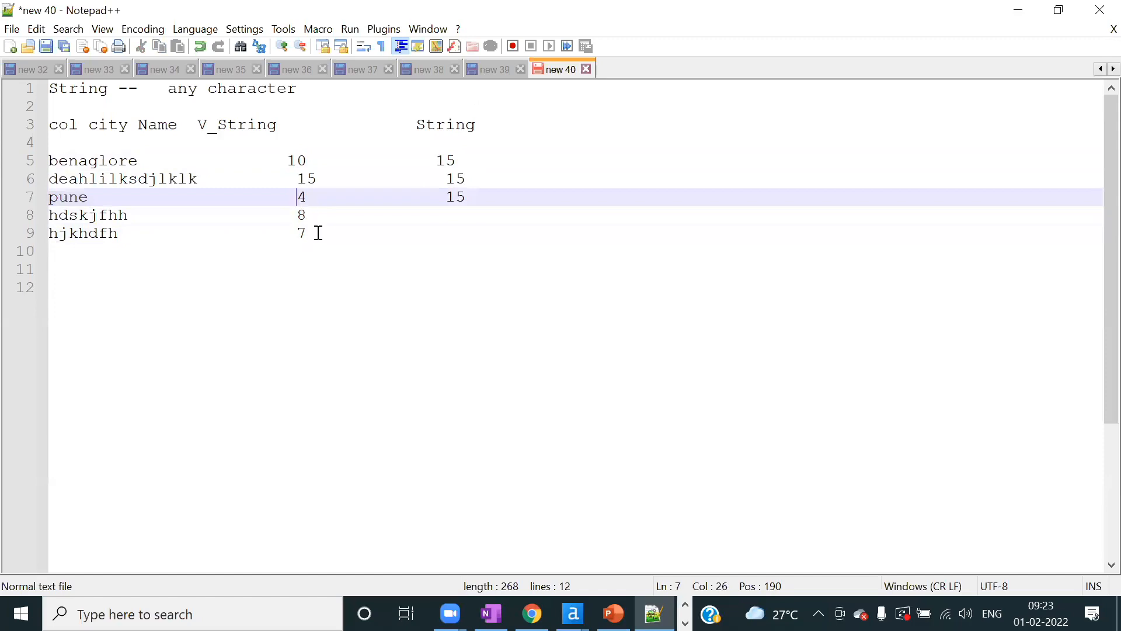
double_click(445, 161)
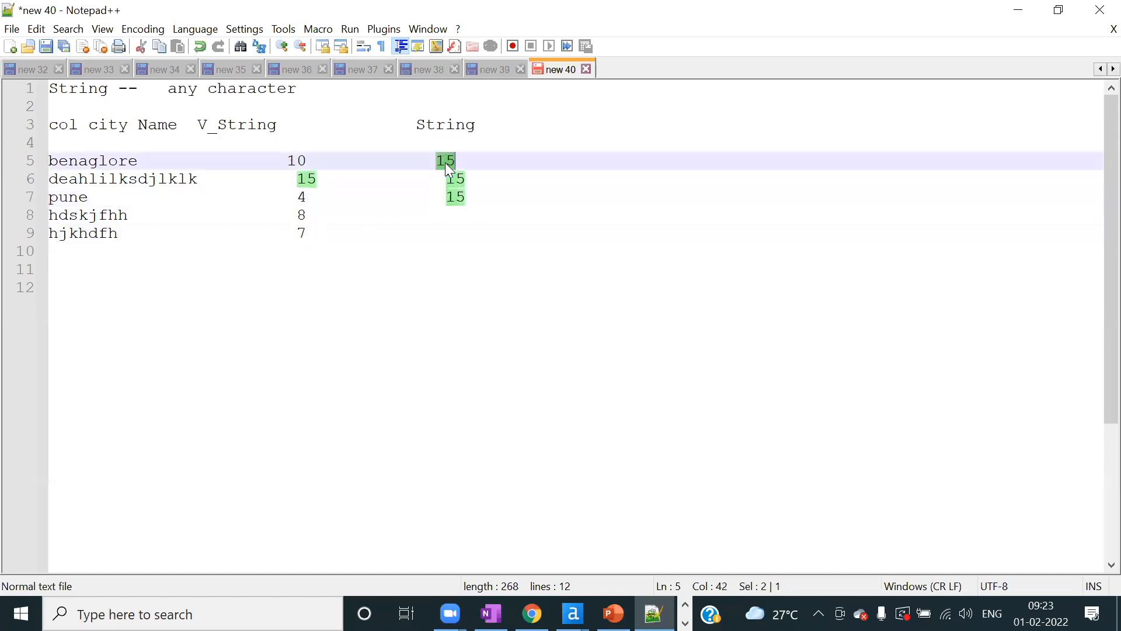
click(275, 159)
double_click(233, 125)
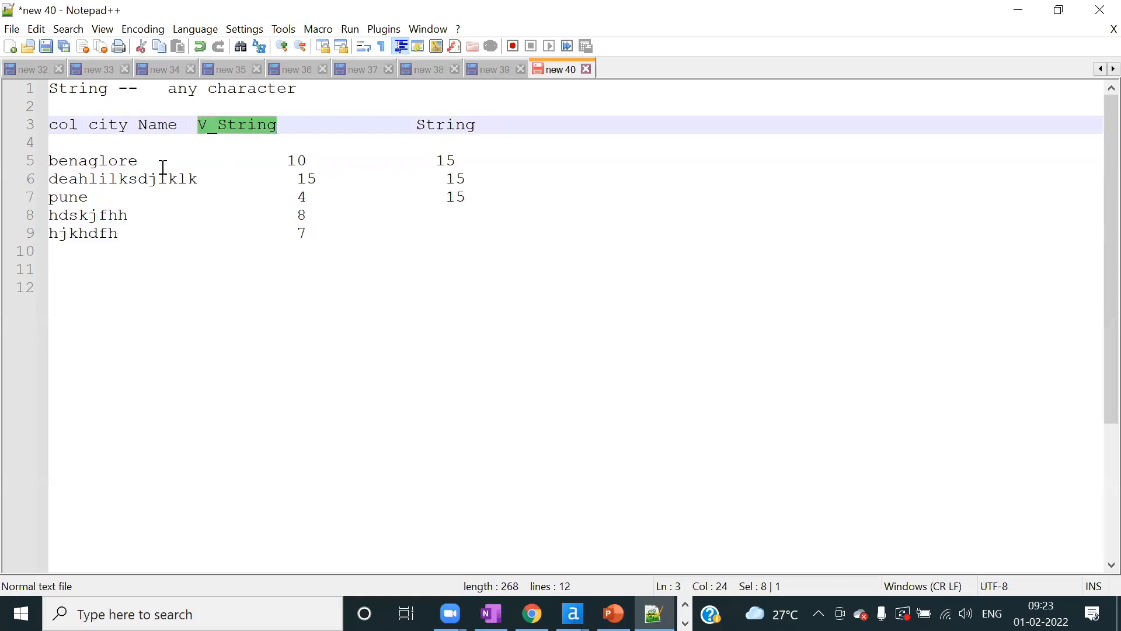
double_click(299, 160)
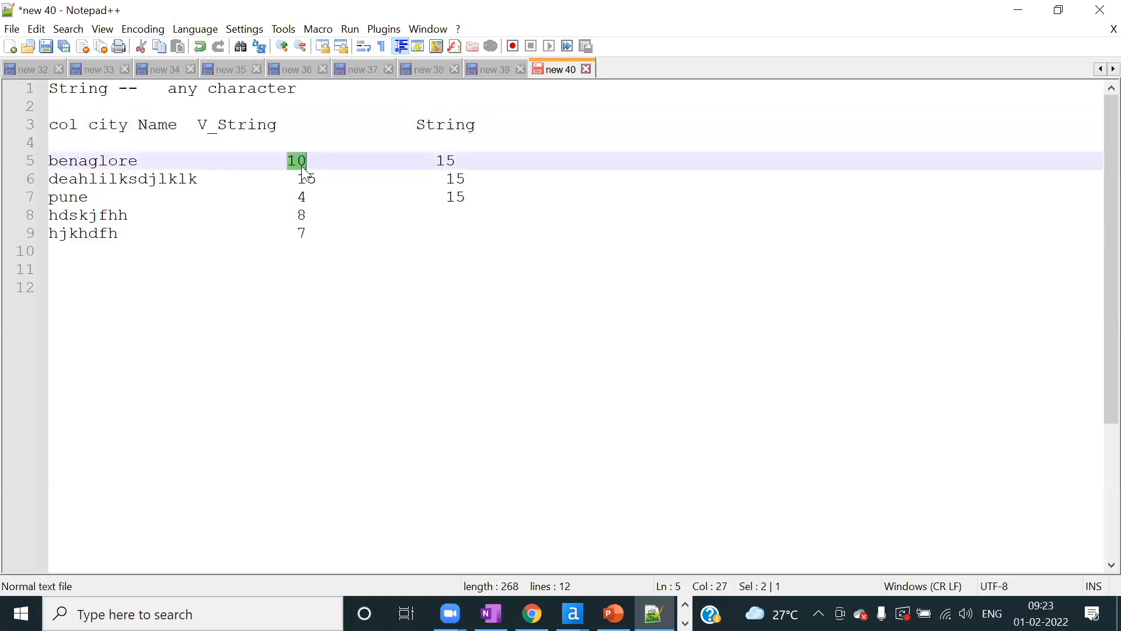
double_click(304, 178)
double_click(303, 196)
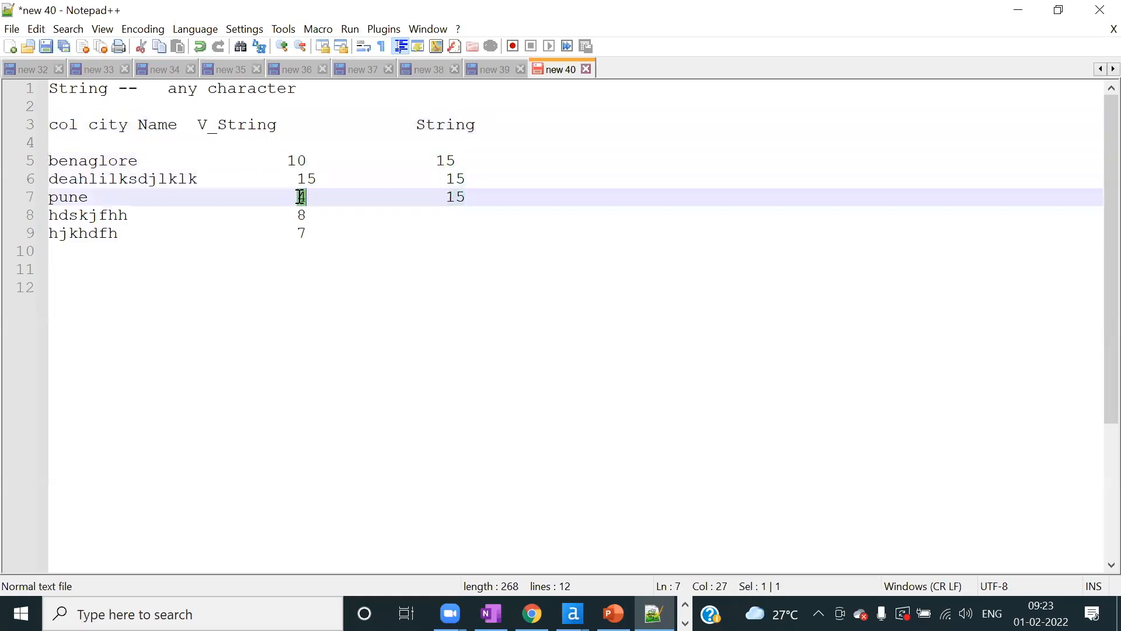
- Examine the five V_String sizes against the characters in each city name, highlighting the numbers and names in the rows
double_click(302, 215)
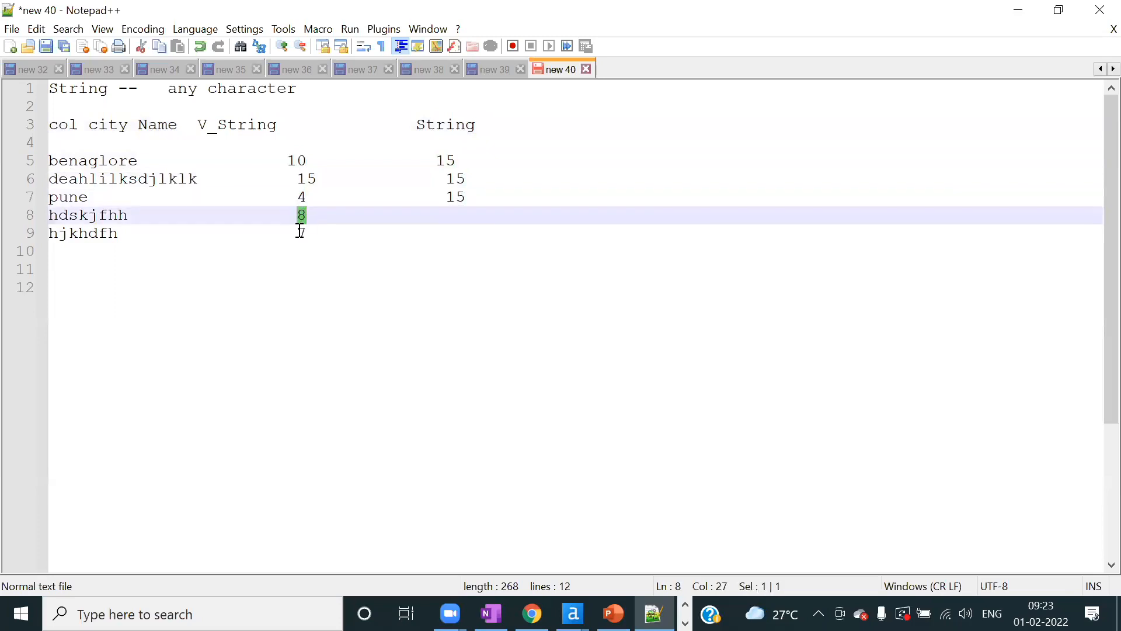
double_click(302, 233)
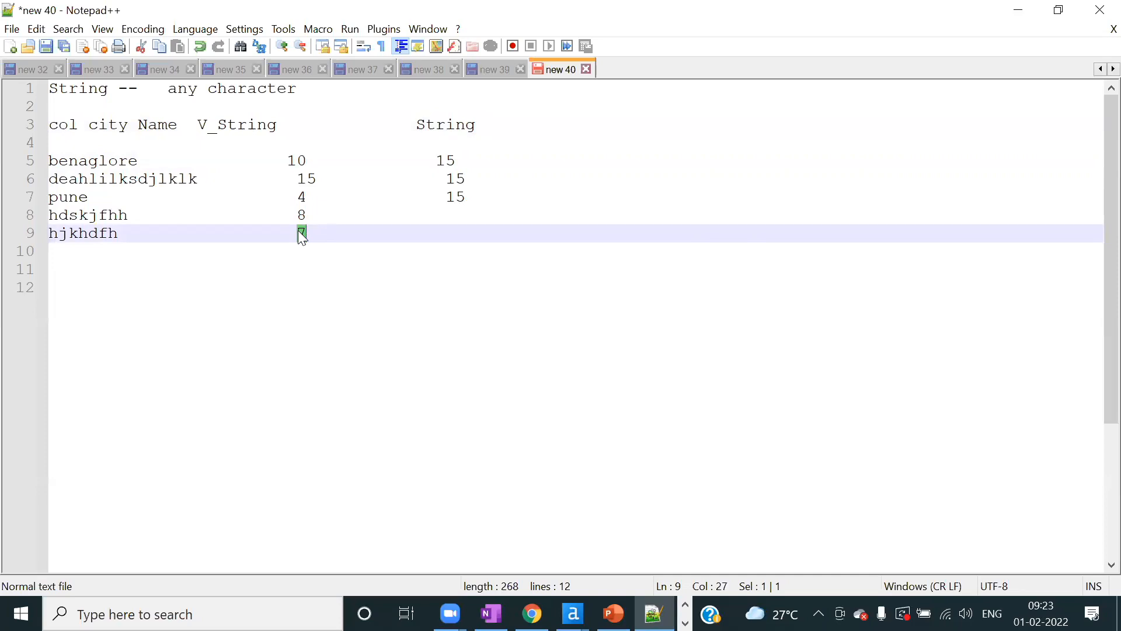
click(331, 216)
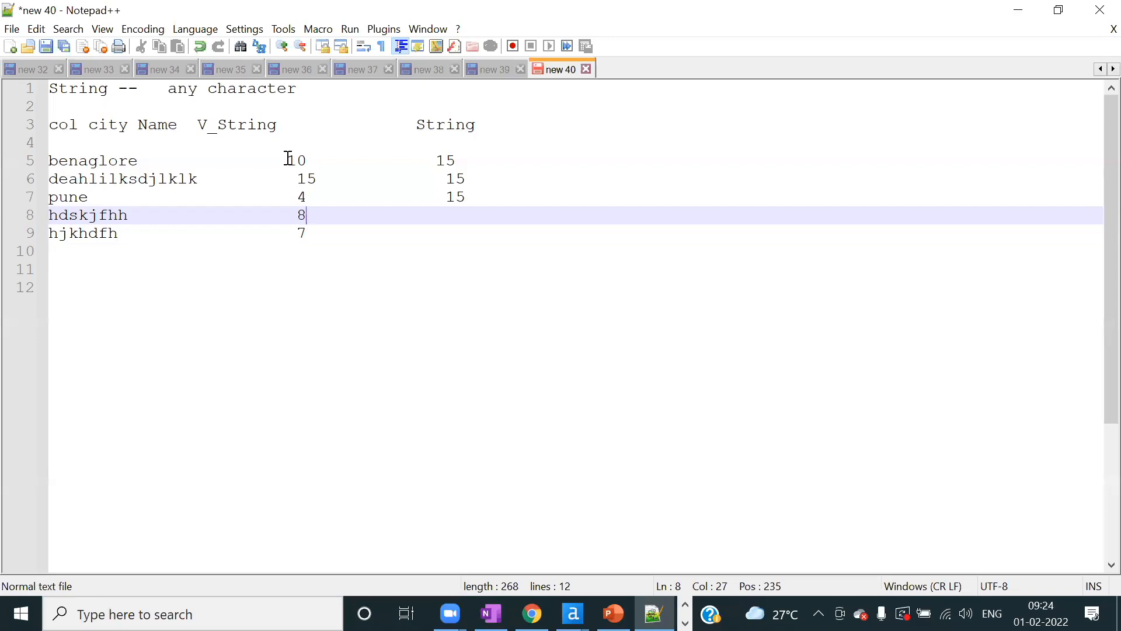
drag(288, 159, 308, 234)
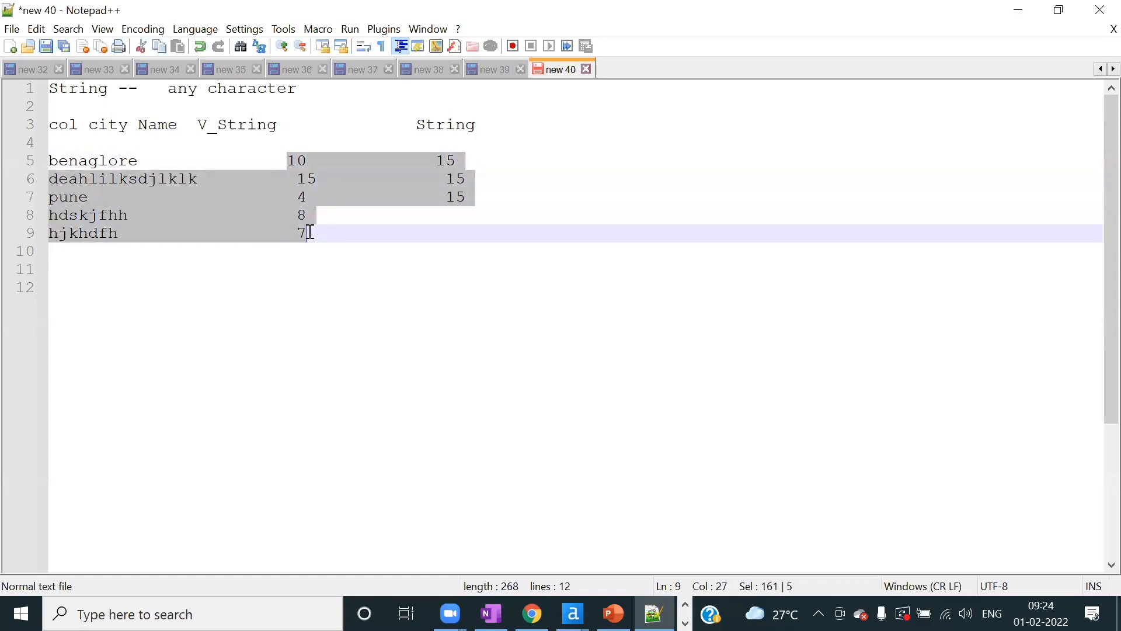
click(308, 233)
double_click(81, 165)
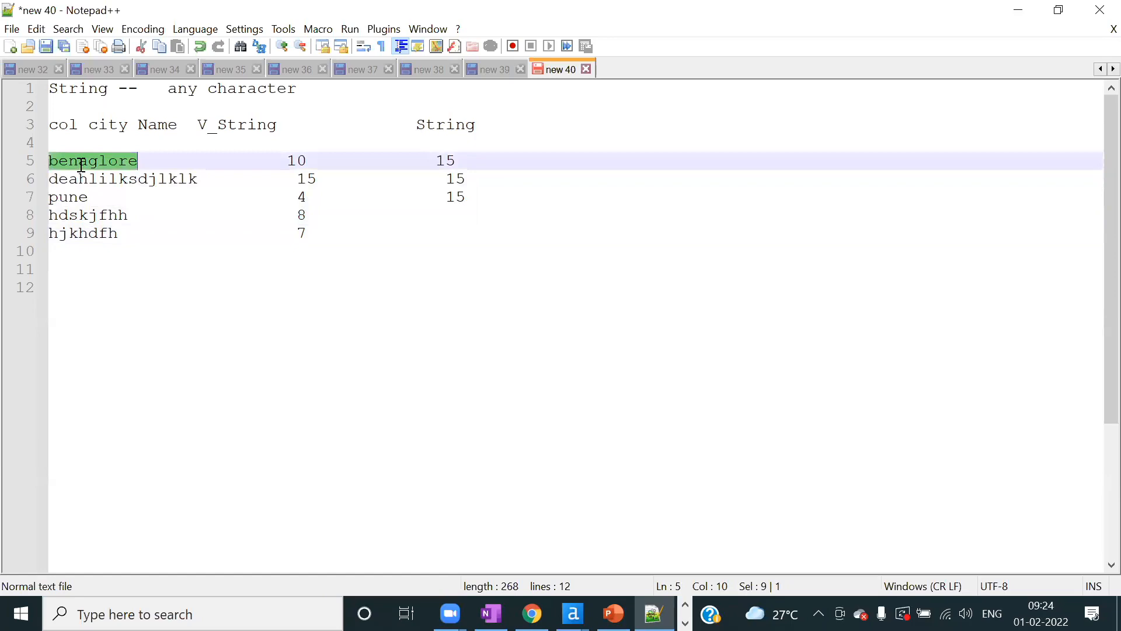
click(318, 197)
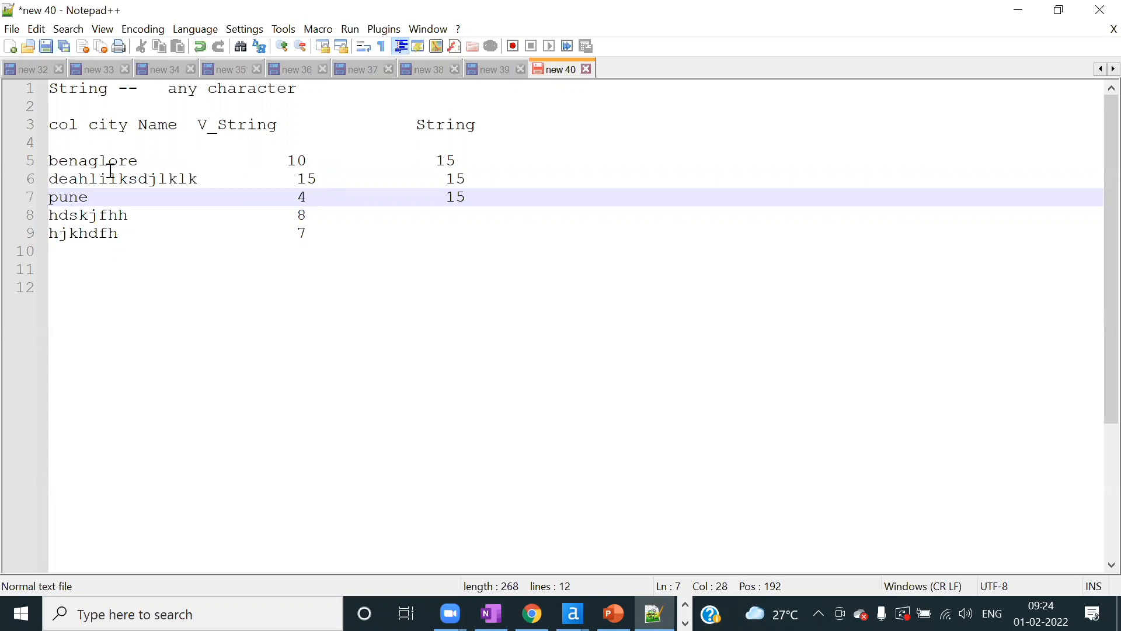
click(209, 176)
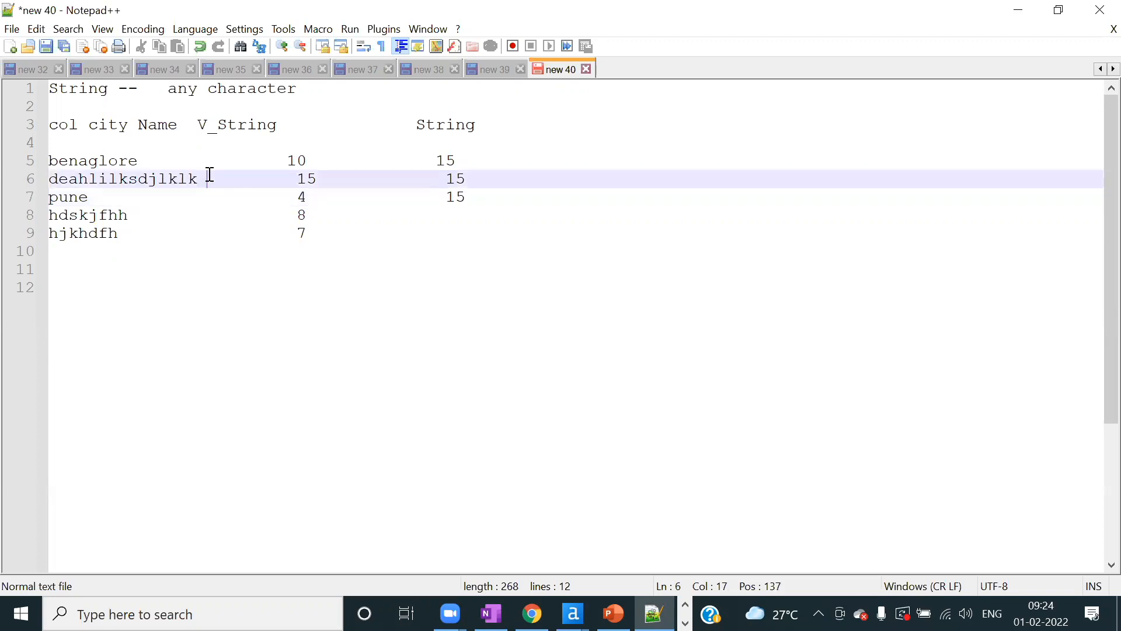
click(96, 197)
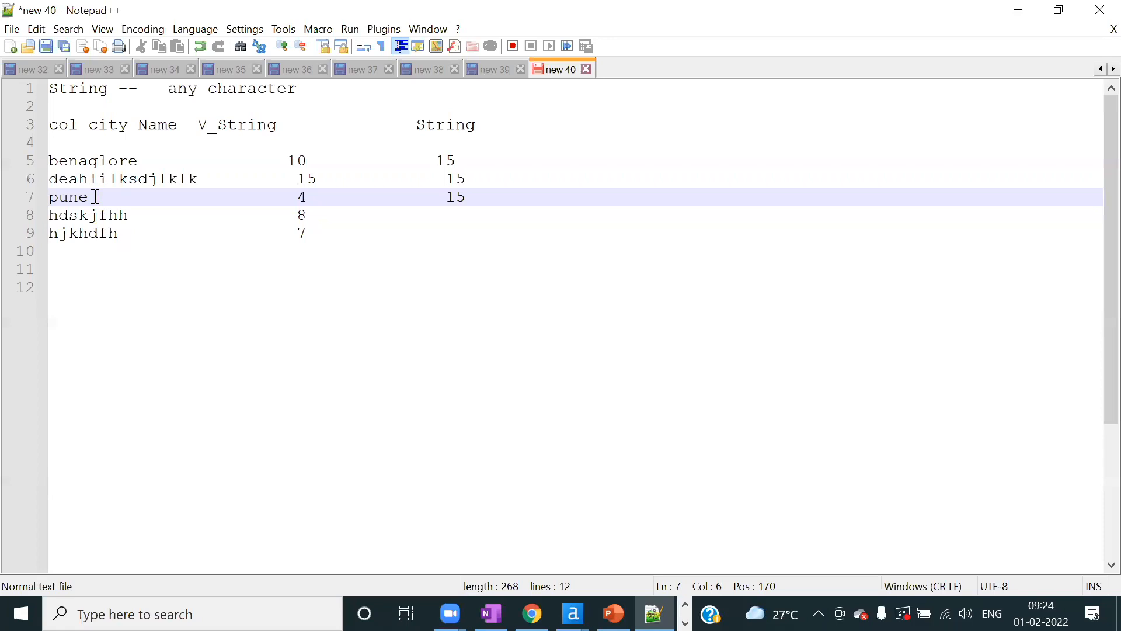
double_click(237, 123)
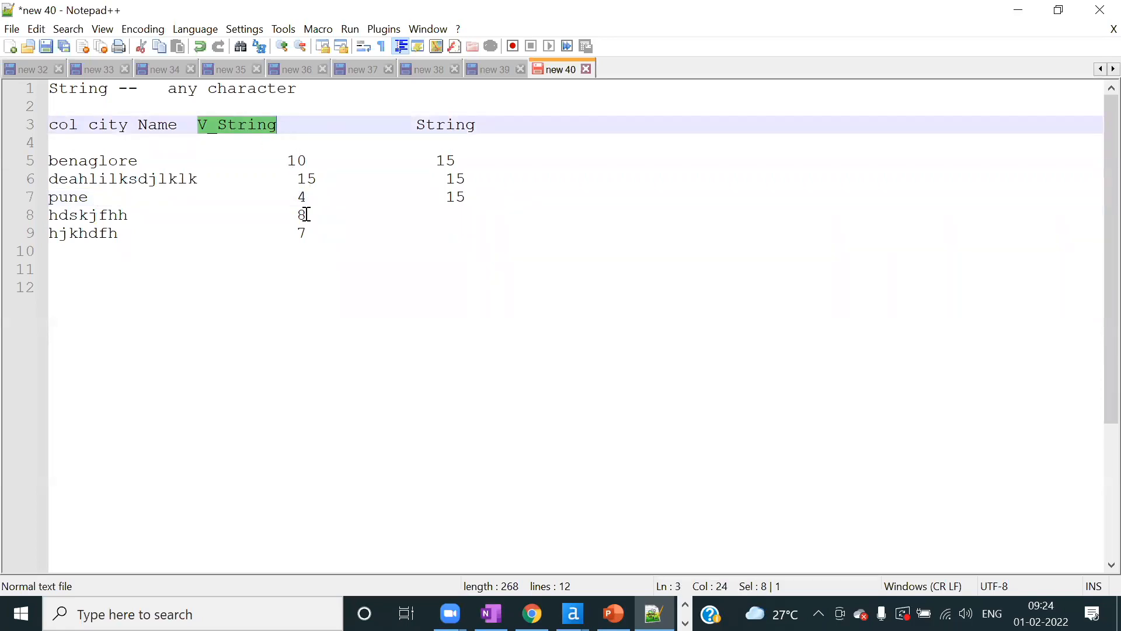
click(307, 232)
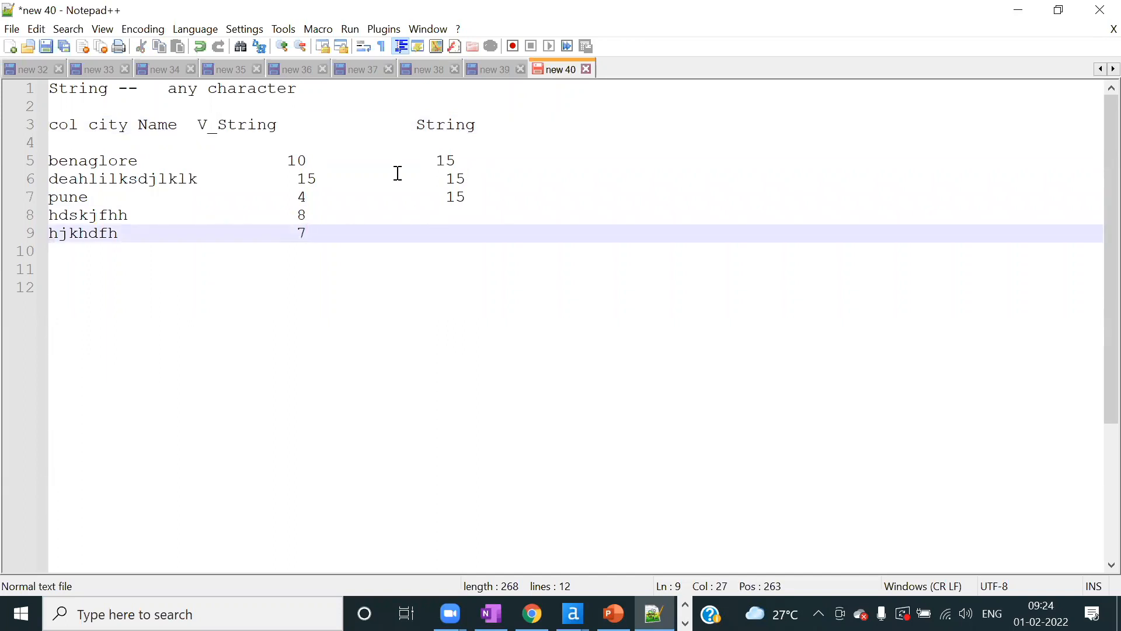
- Review the varying sizes in the V_String column, and compare them with the fixed sizes in the String column
double_click(292, 163)
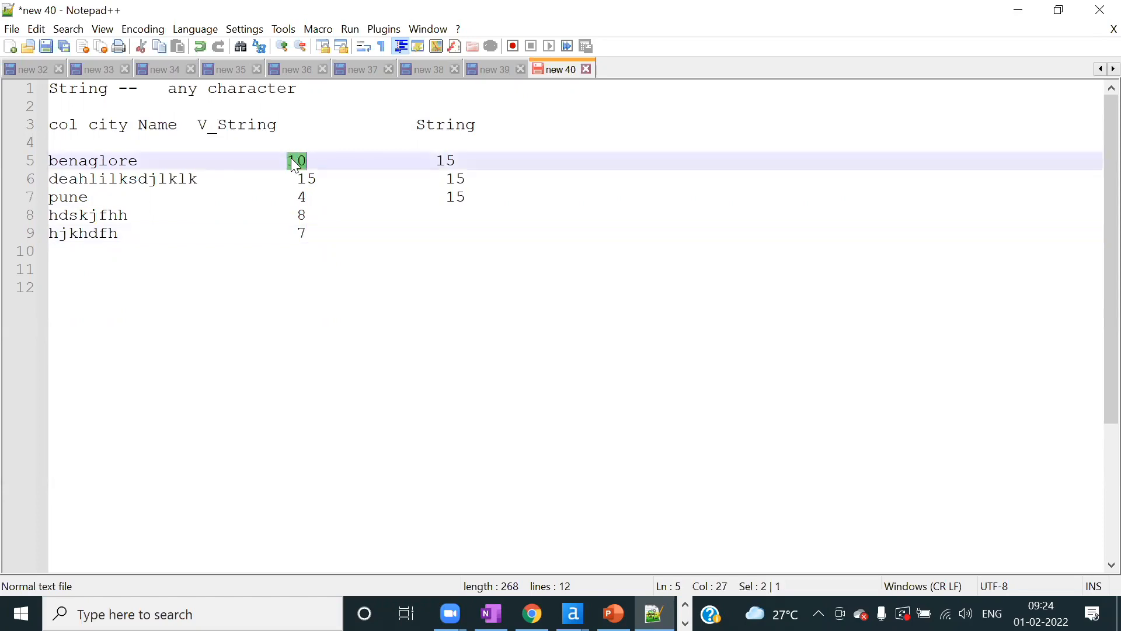
double_click(306, 178)
click(300, 194)
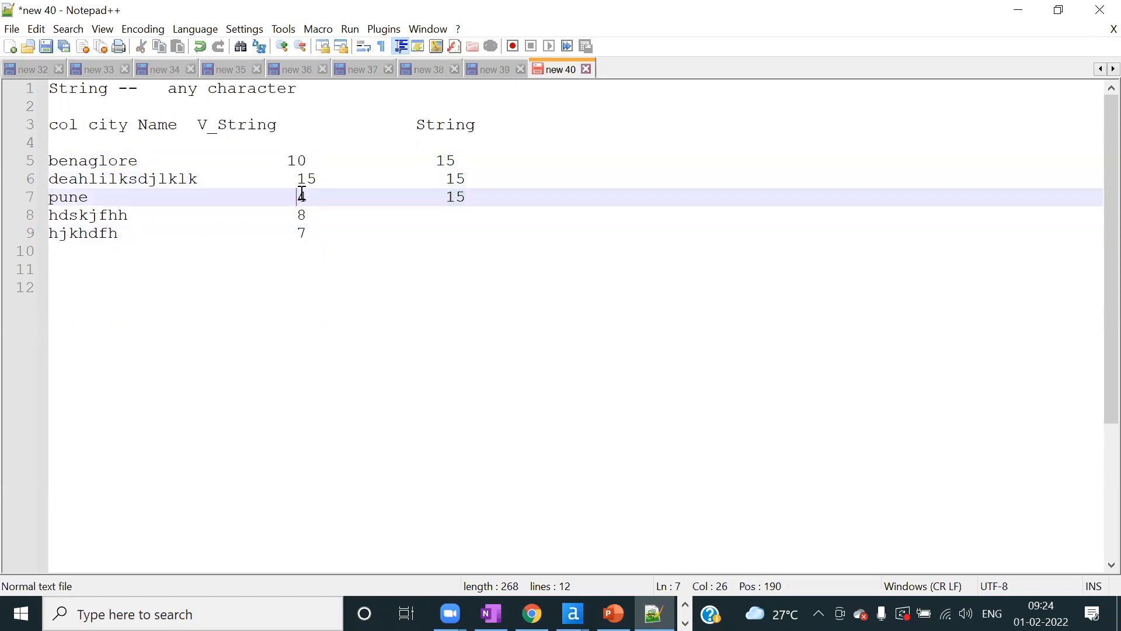
double_click(296, 162)
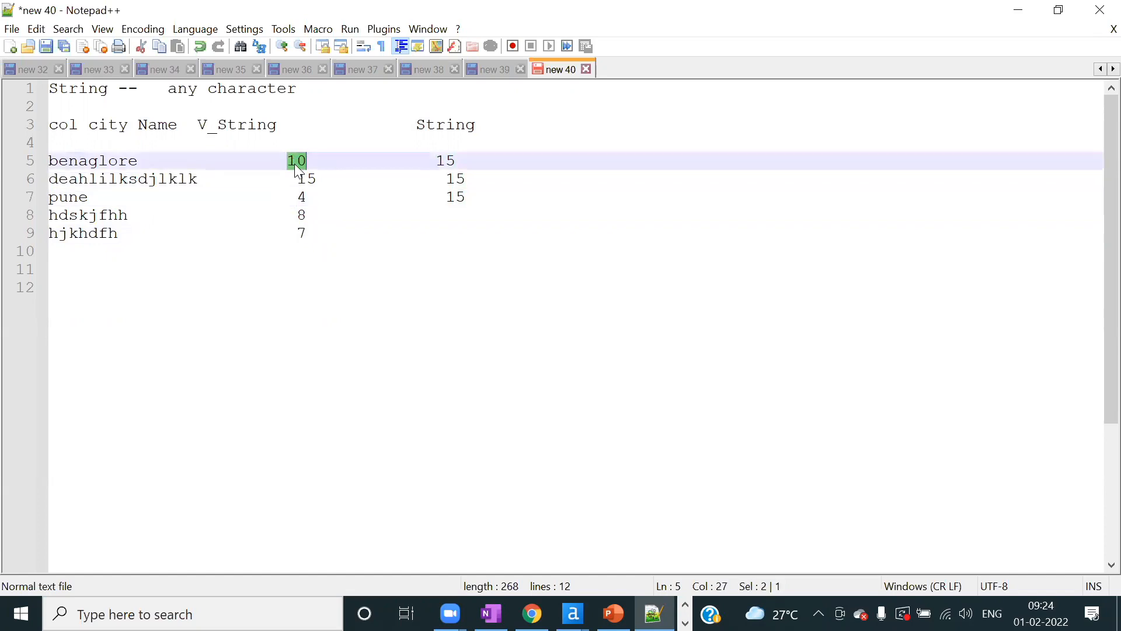
double_click(302, 177)
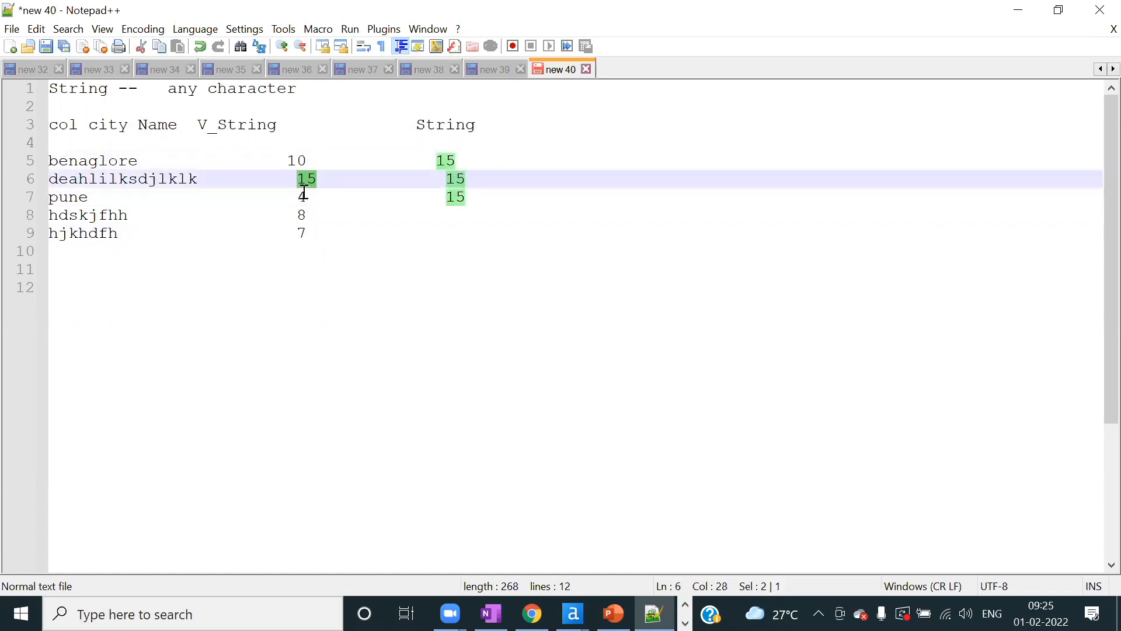
click(304, 213)
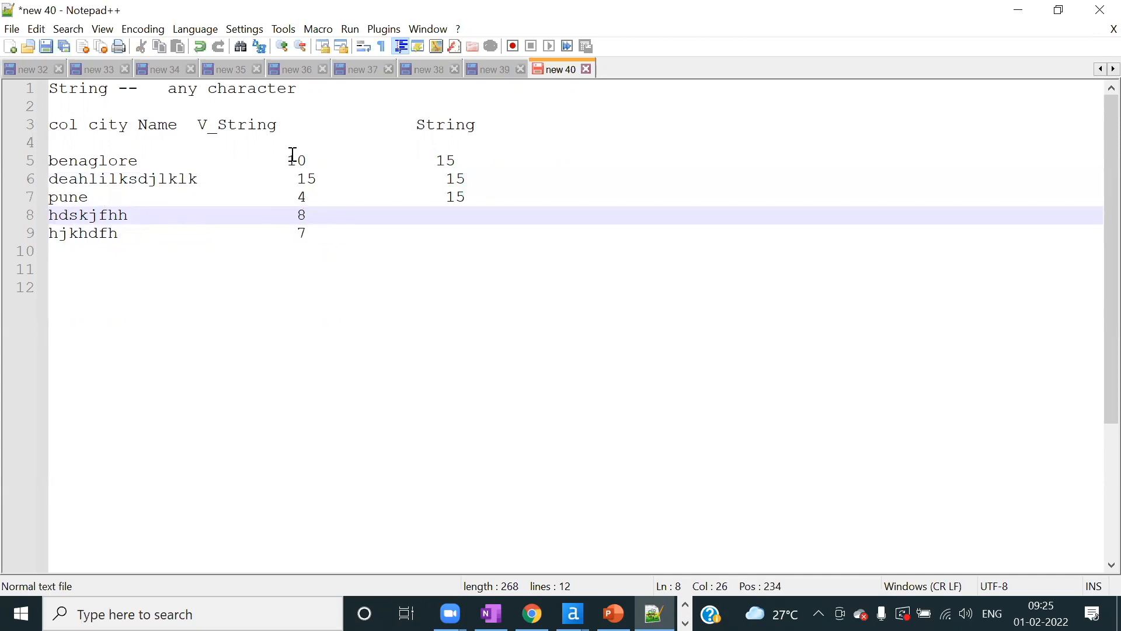
double_click(301, 196)
click(316, 247)
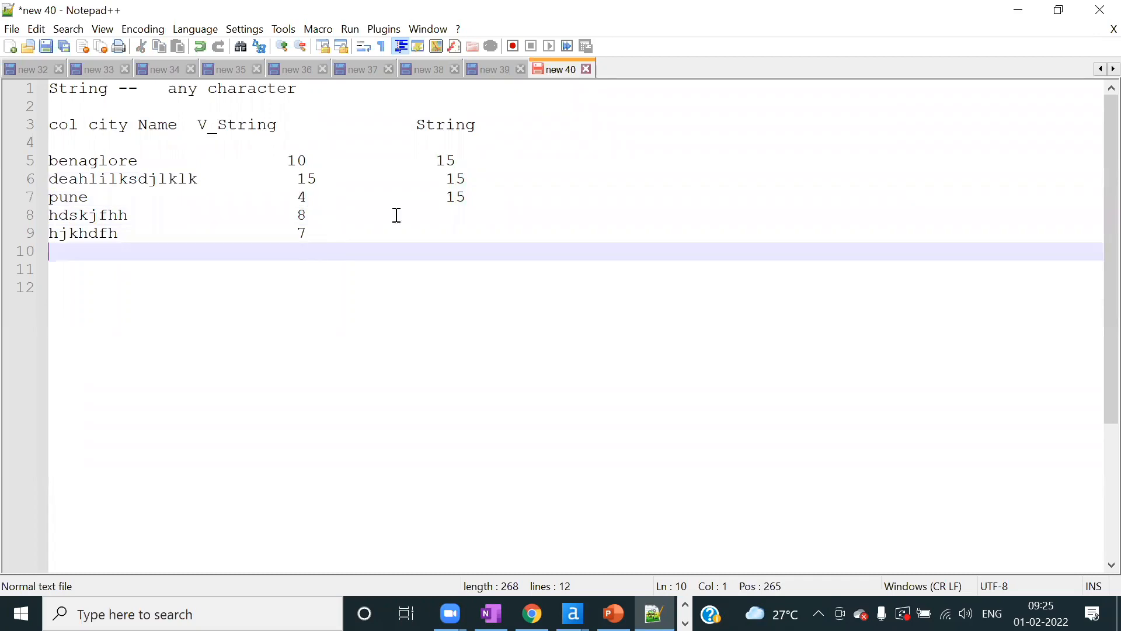
click(449, 161)
double_click(449, 161)
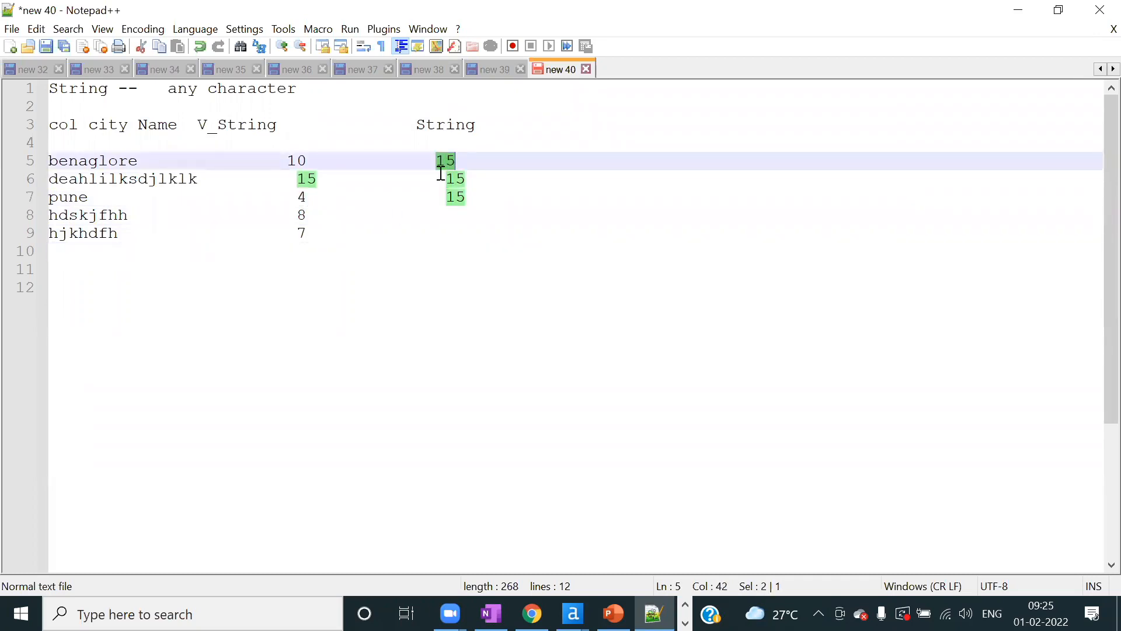
click(438, 183)
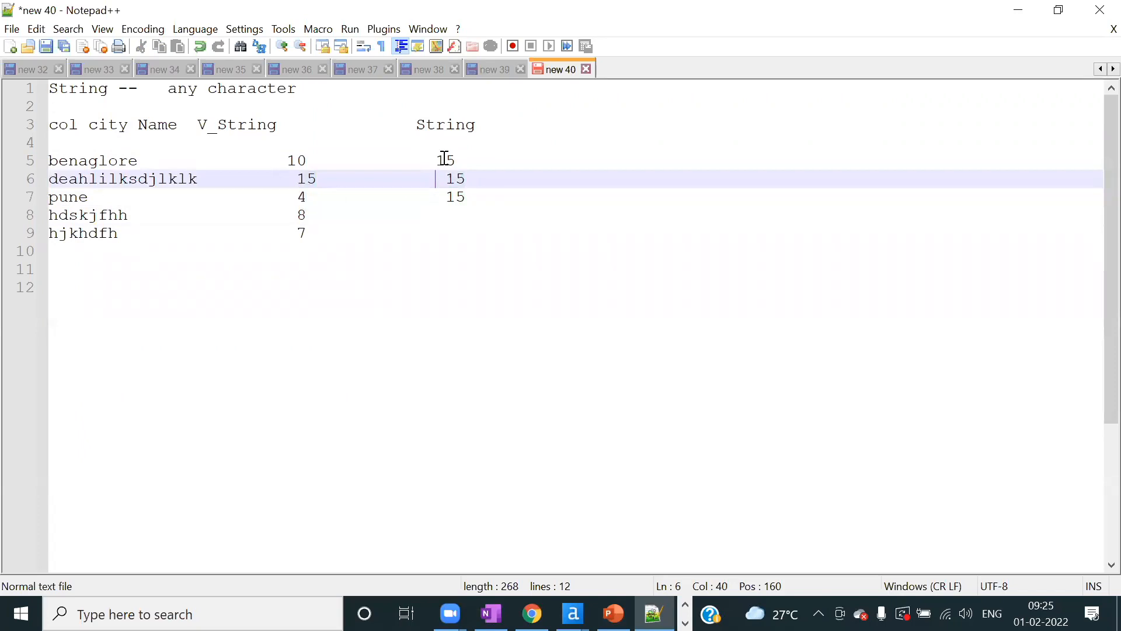
click(445, 157)
double_click(445, 158)
- Add a "name" example on line 12 below the city table, with the length range "6 to 15" on line 14
click(447, 250)
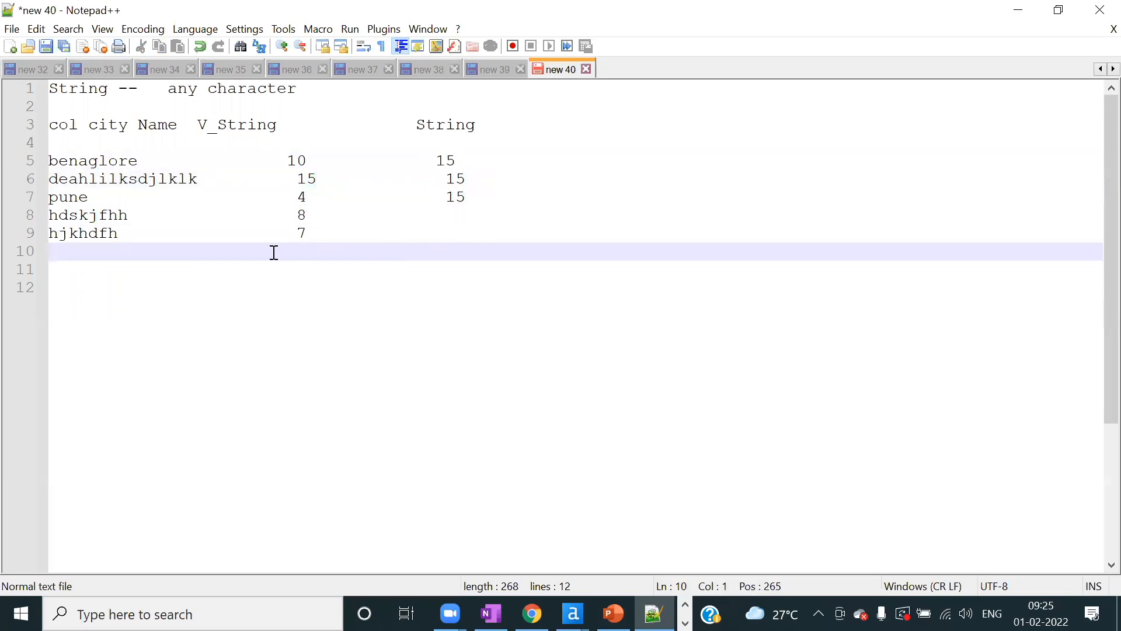
key(Return)
key(Return)
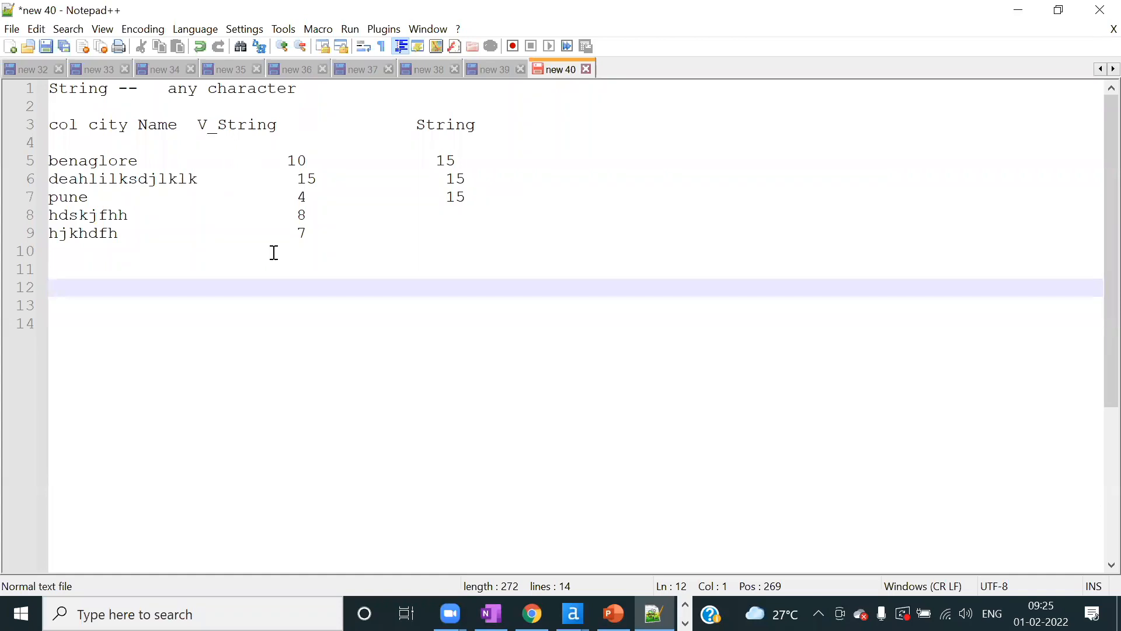
text(name)
key(Return)
key(Return)
text(6 to 15)
key(Return)
key(Return)
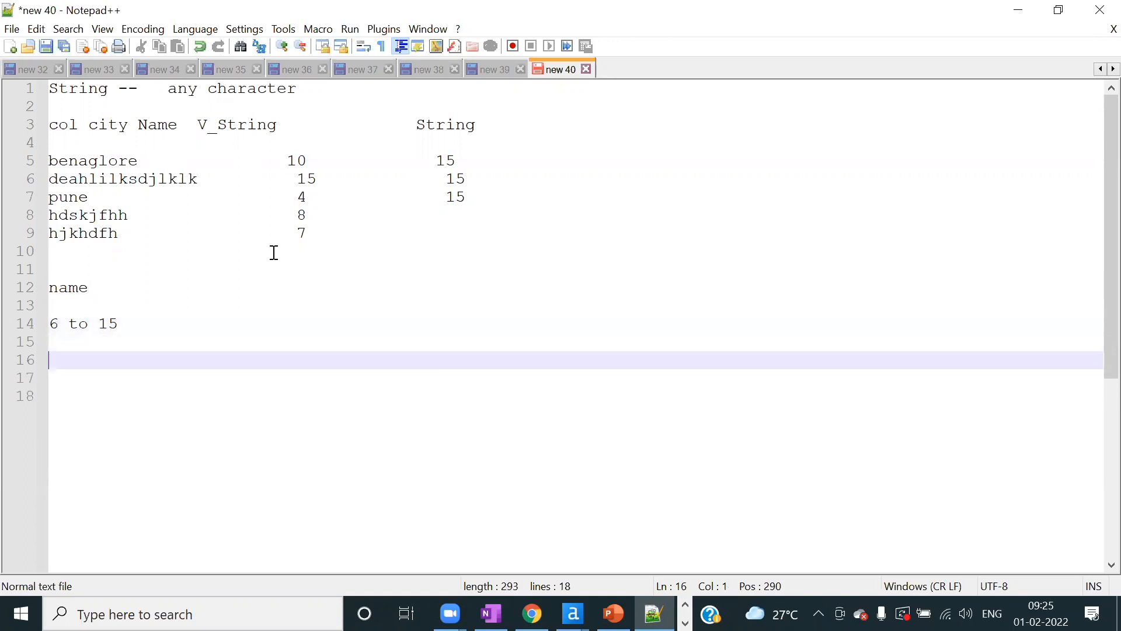
- Compare the name length range with the V_String and String column headings
click(65, 324)
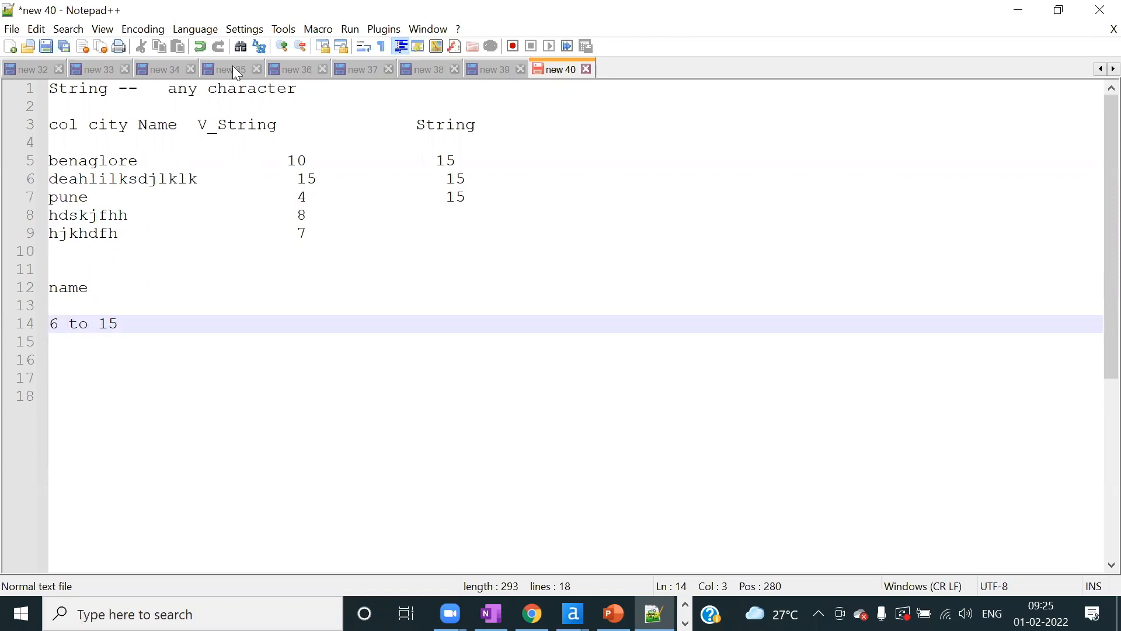
double_click(233, 125)
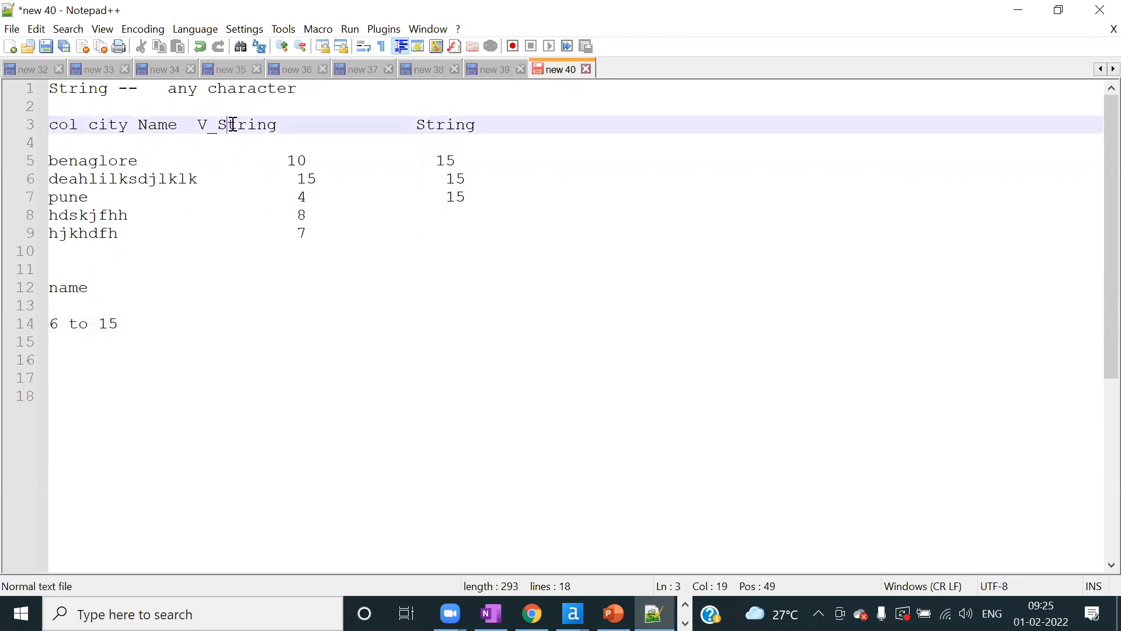
double_click(440, 124)
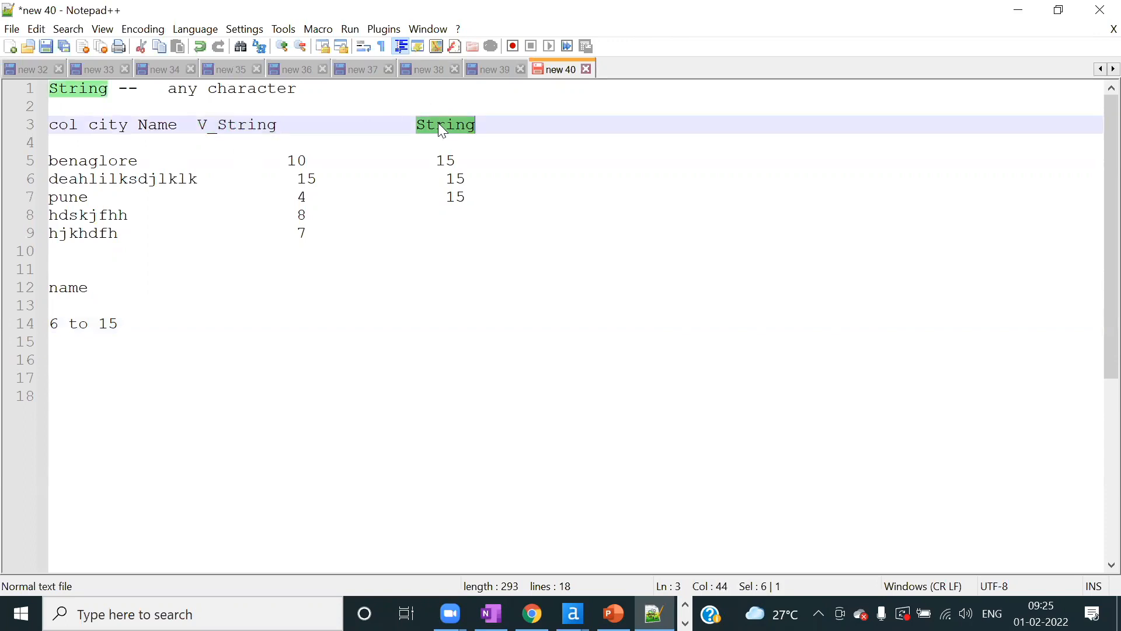
click(369, 237)
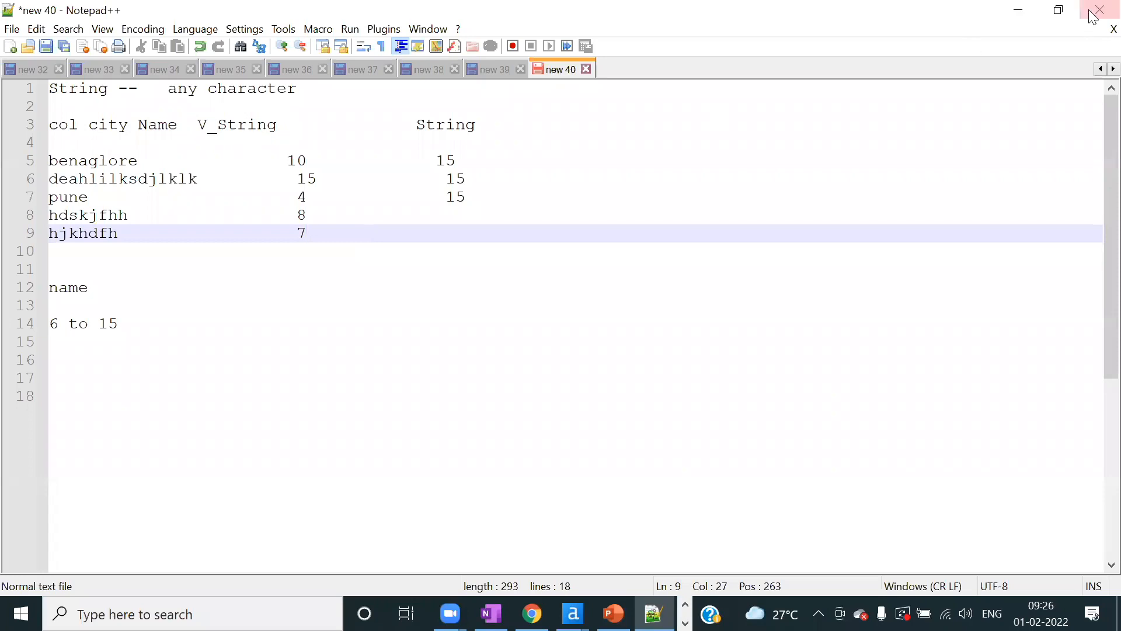
- Switch to Alteryx Designer, run the workflow and open the Text Input tool's configuration
click(1021, 10)
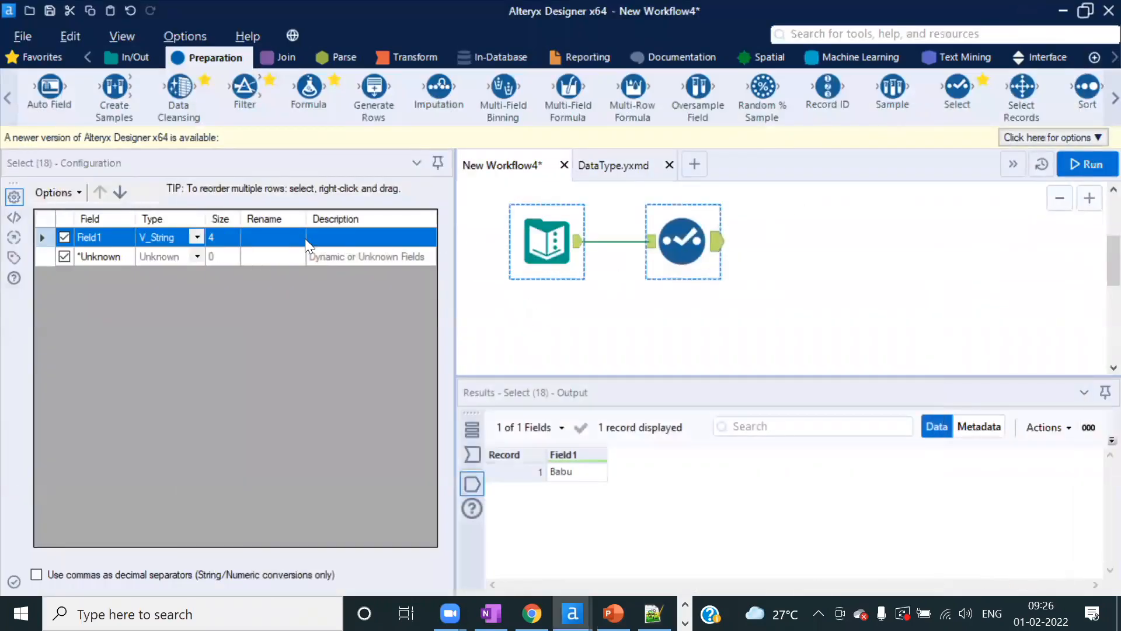
click(1093, 165)
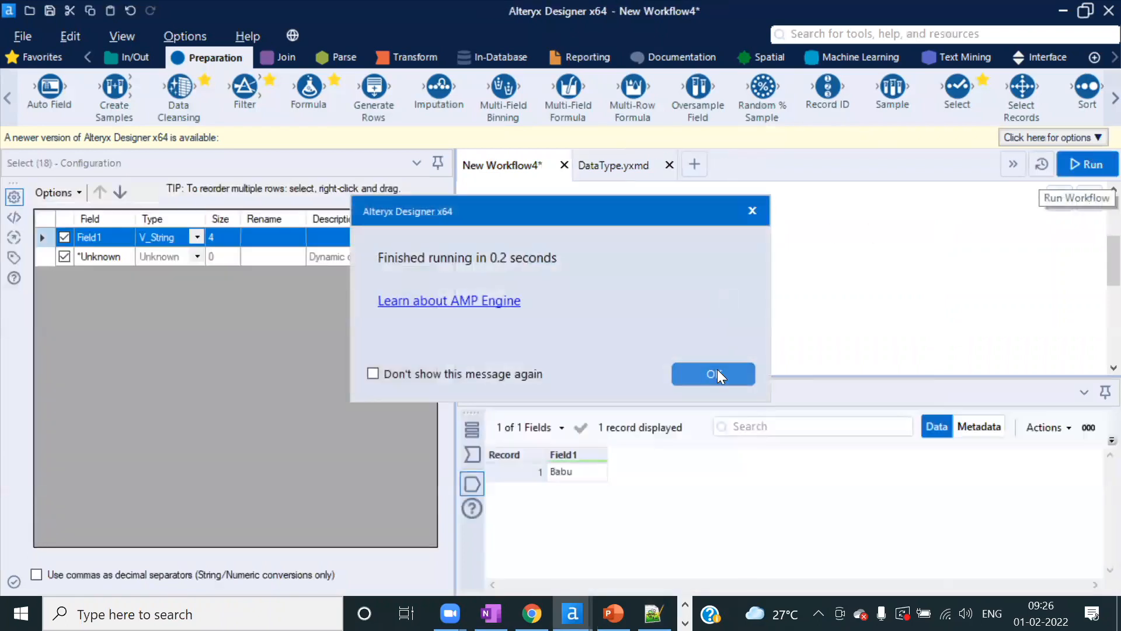
click(713, 374)
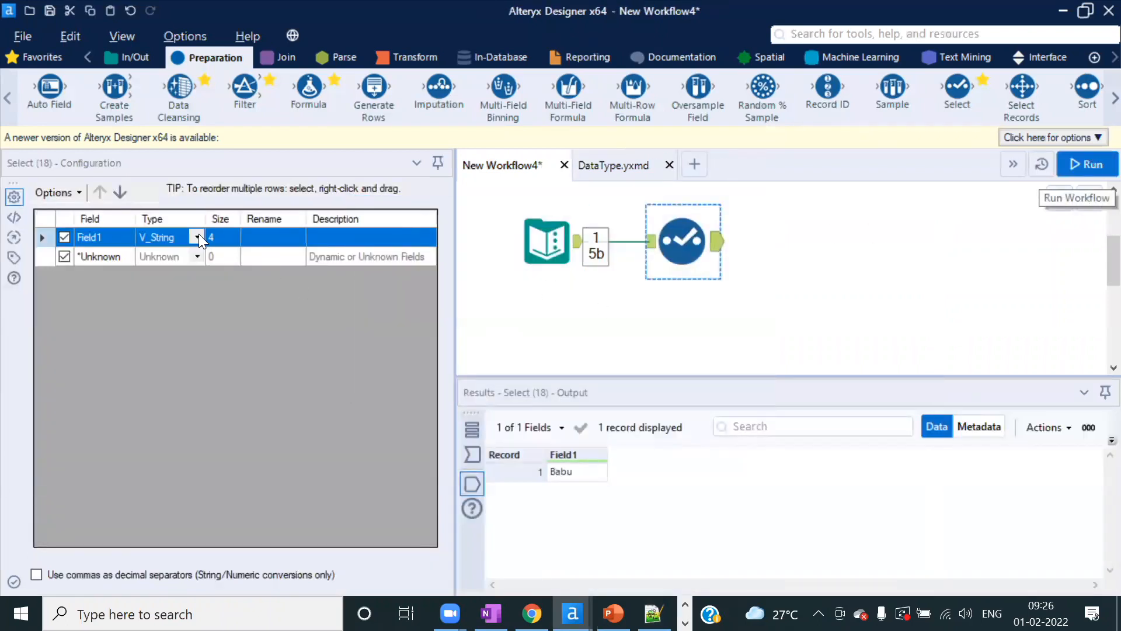
click(554, 238)
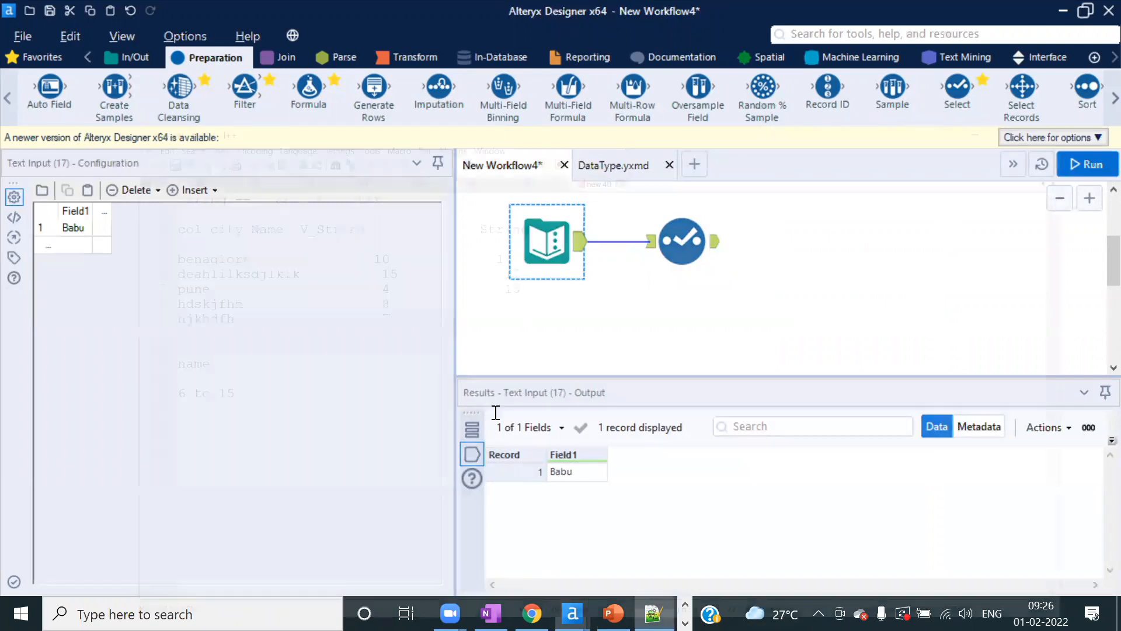
- Switch to Notepad++ and add the Field1 name in Hindi script on line 16, below "6 to 15"
key(alt+Tab)
click(156, 323)
key(Return)
key(Return)
text(बाबू)
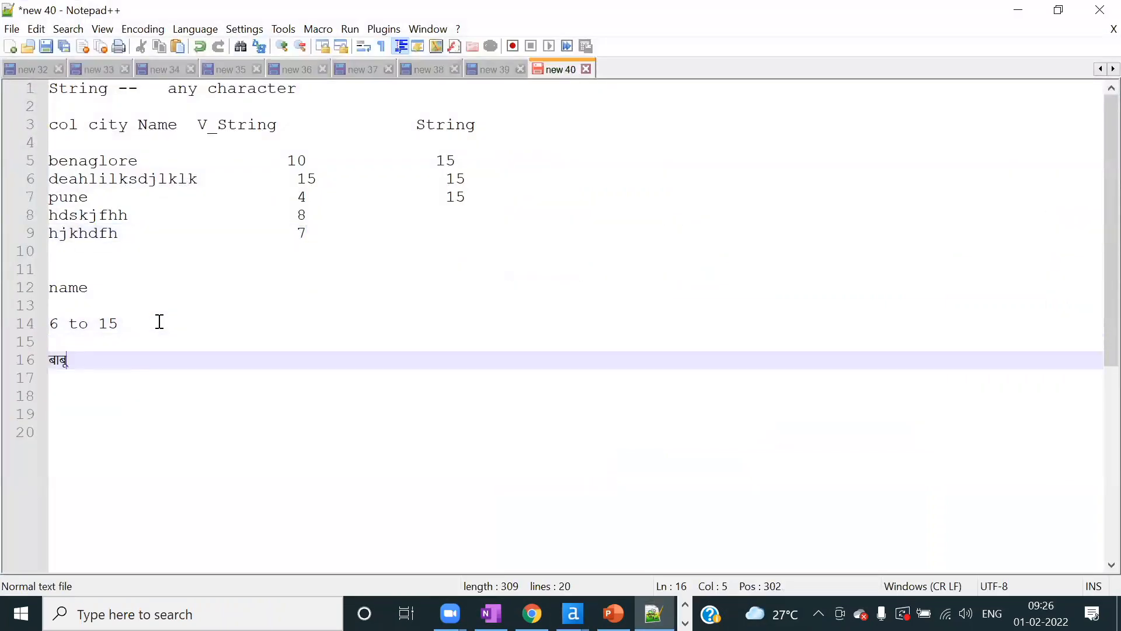
click(59, 360)
double_click(59, 359)
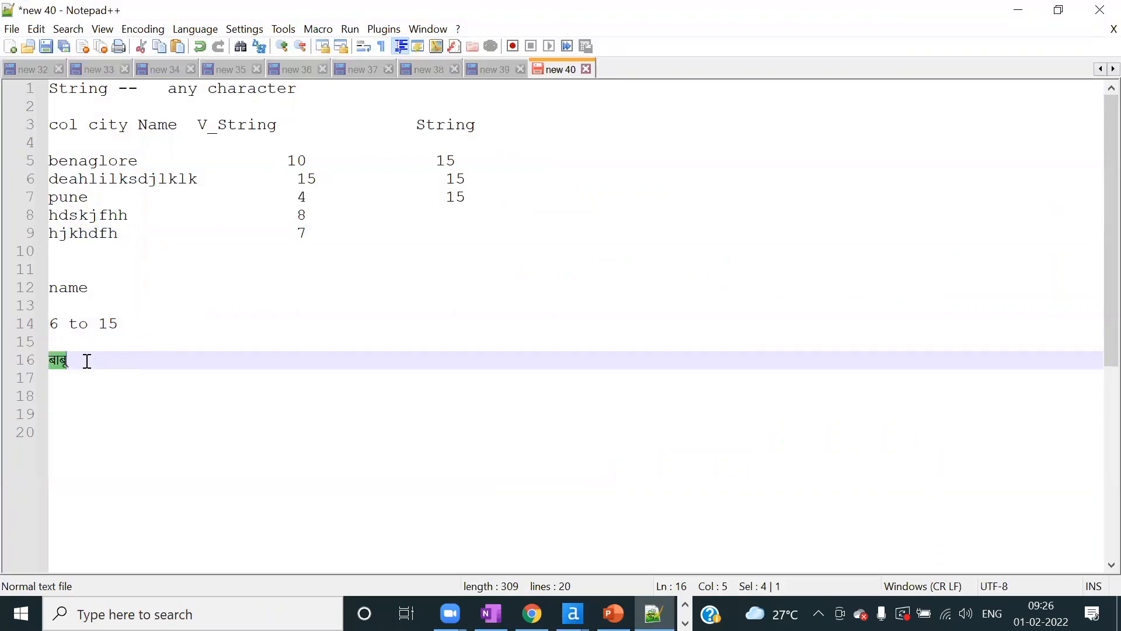
click(87, 361)
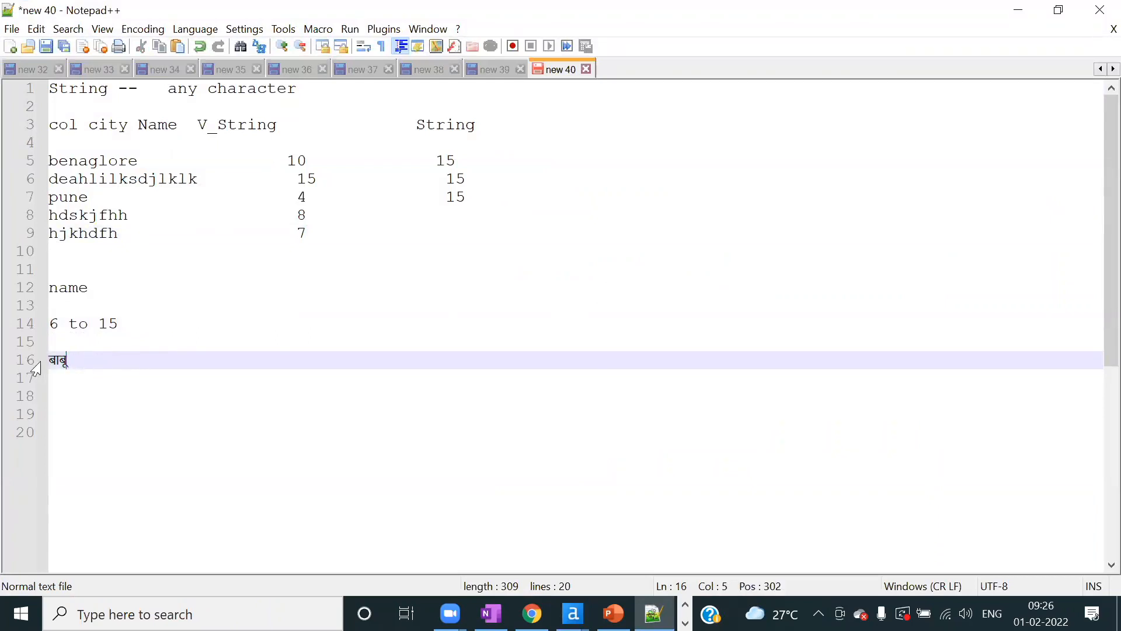
- Copy the Hindi word from line 16 into a new second column in row 1 of the Alteryx Text Input tool
double_click(58, 363)
key(ctrl+c)
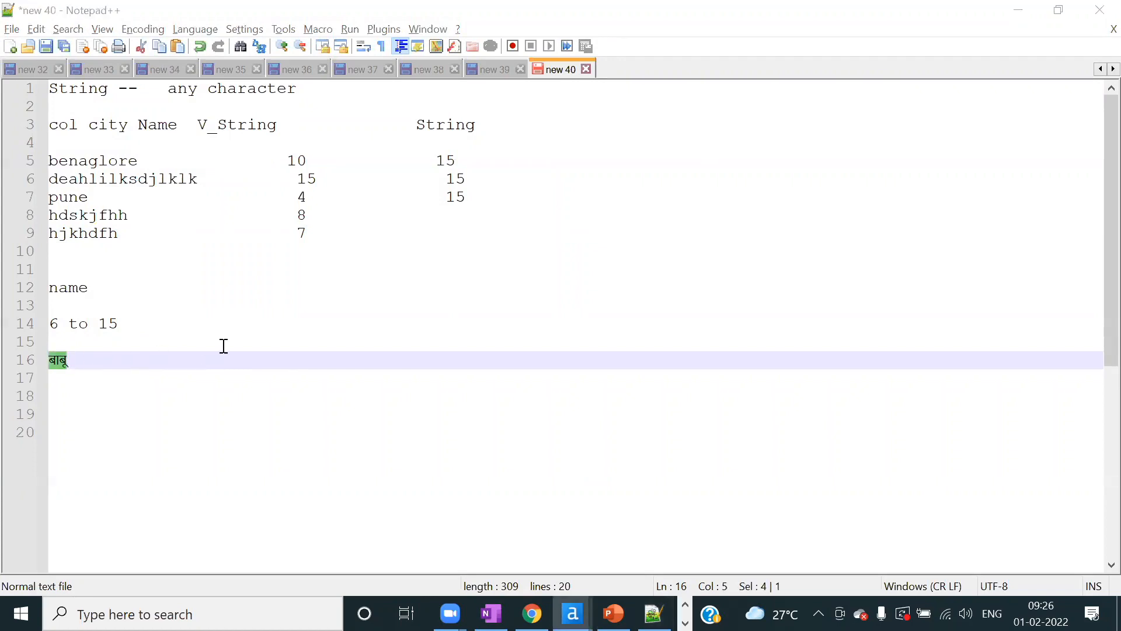
key(alt+Tab)
click(104, 230)
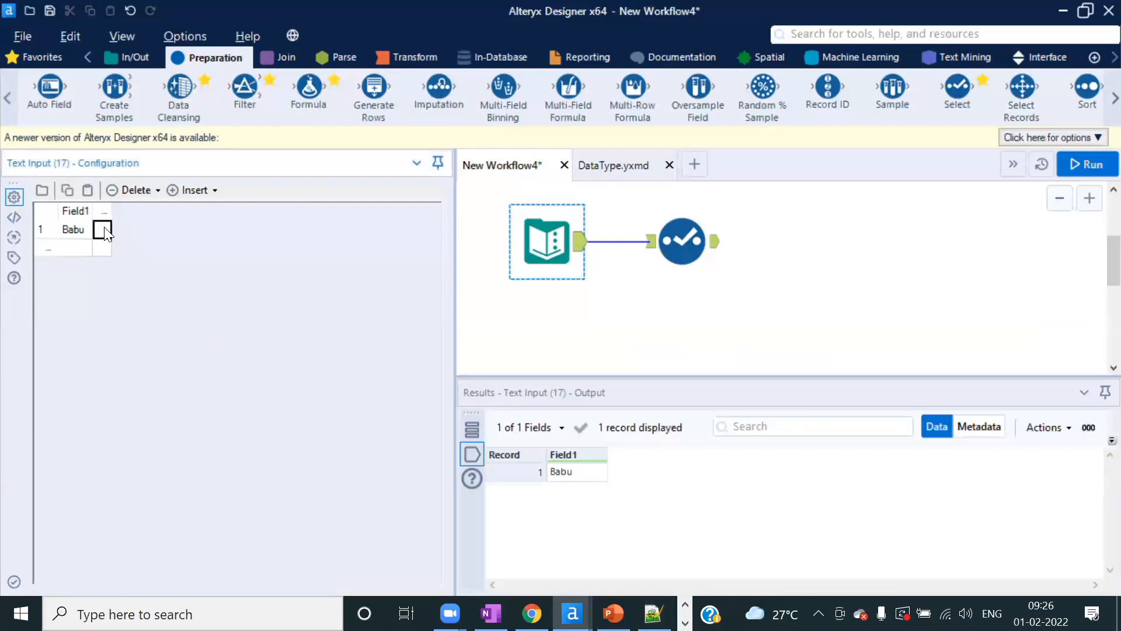
key(ctrl+v)
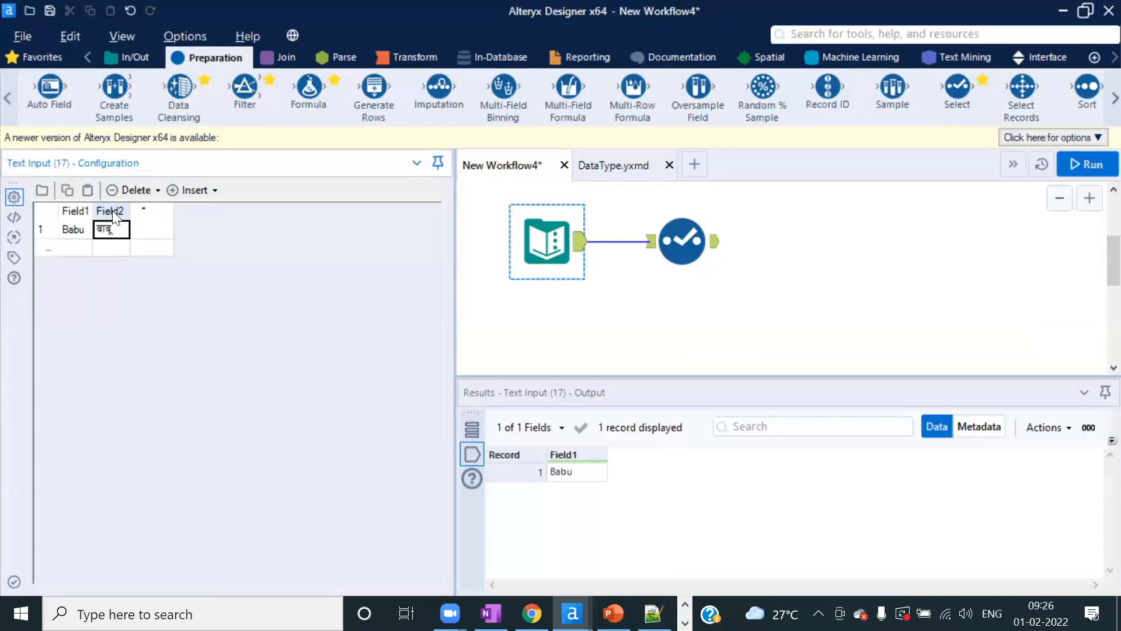
- Rename the Text Input columns, naming the second one "Hindi Name" and the first one "English Name"
text(Hindi Name)
click(77, 212)
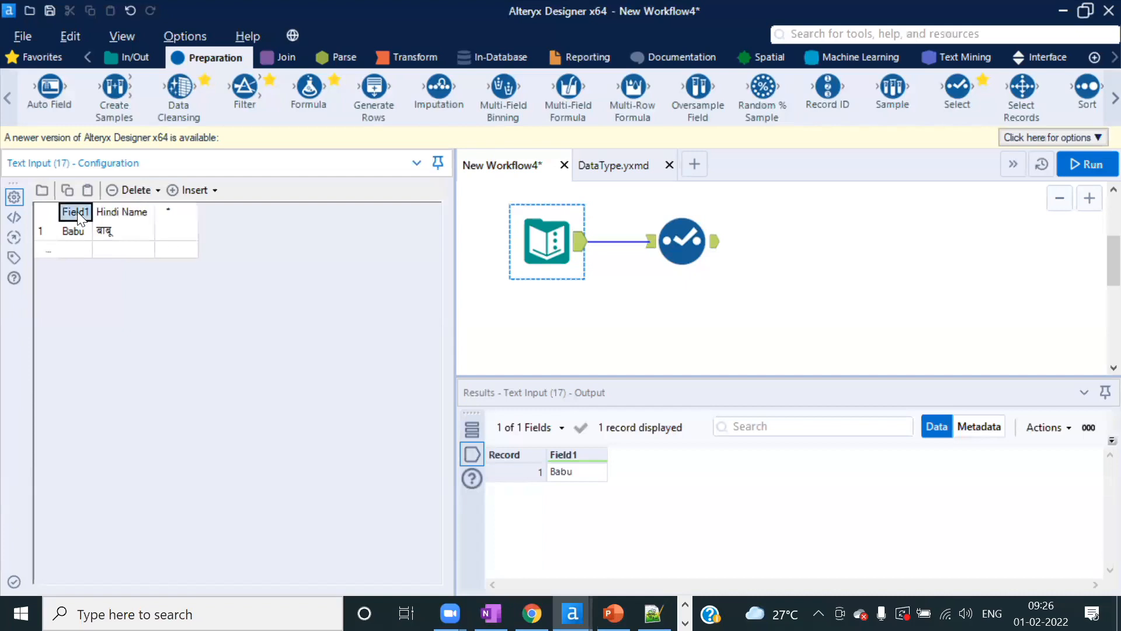
text(English)
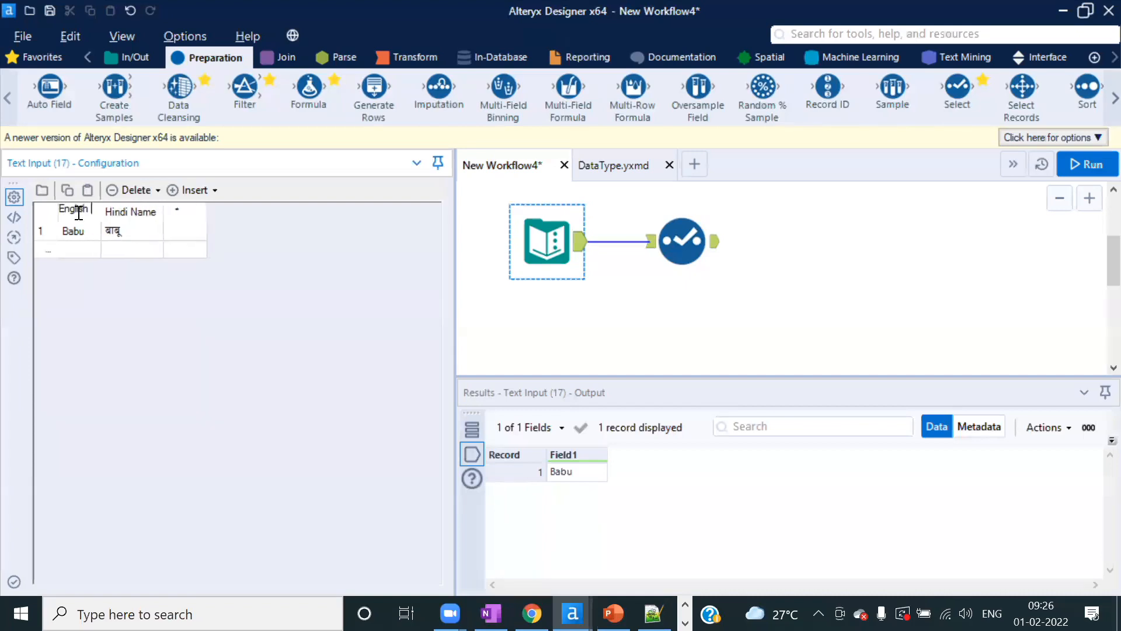
text( Name)
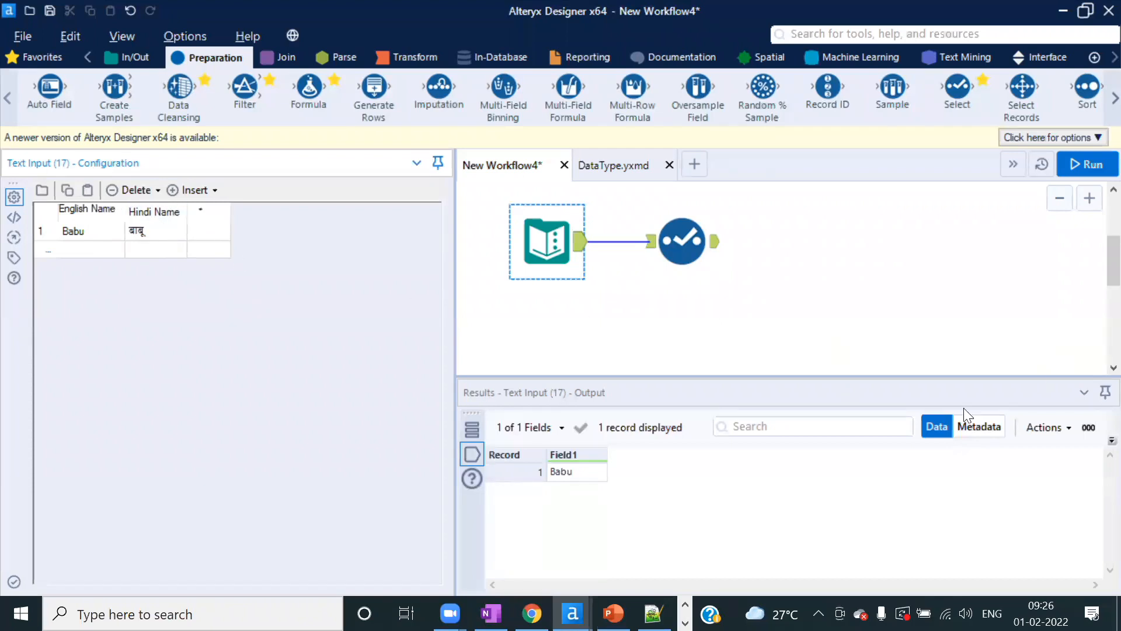
- Show the metadata in the results, run the workflow and display the Text Input tool's output metadata
click(967, 426)
click(626, 474)
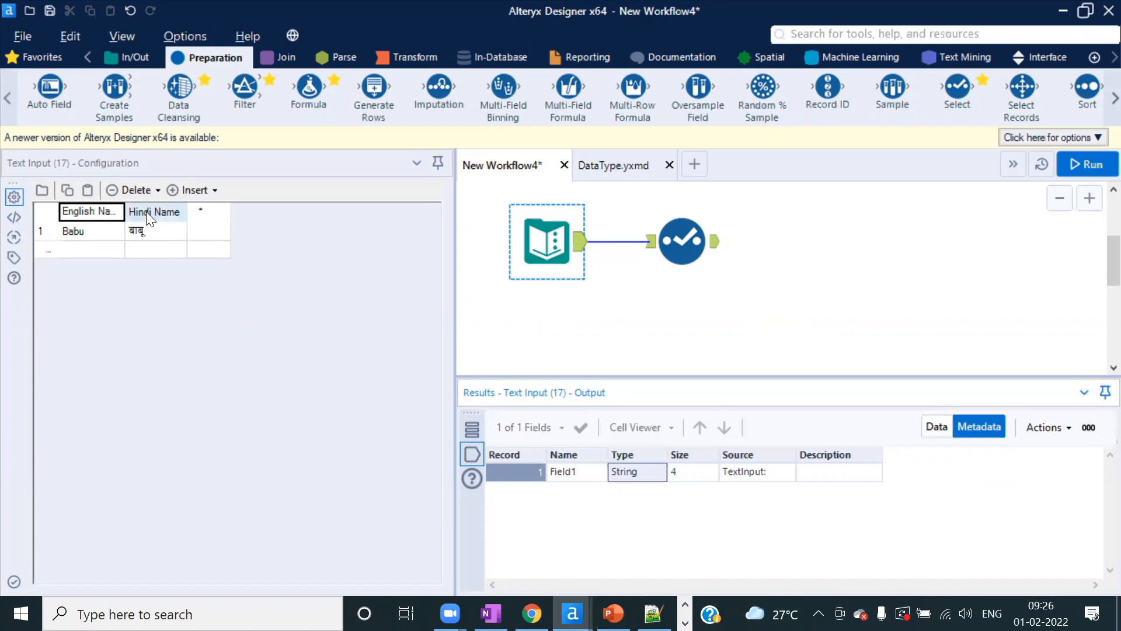
click(1083, 164)
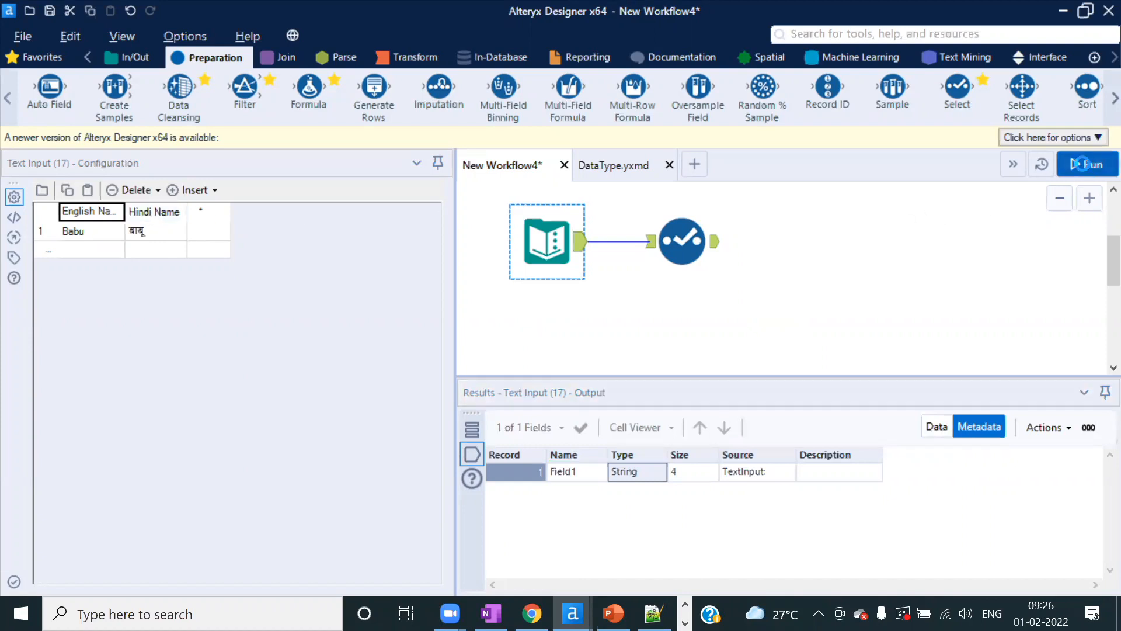
click(724, 374)
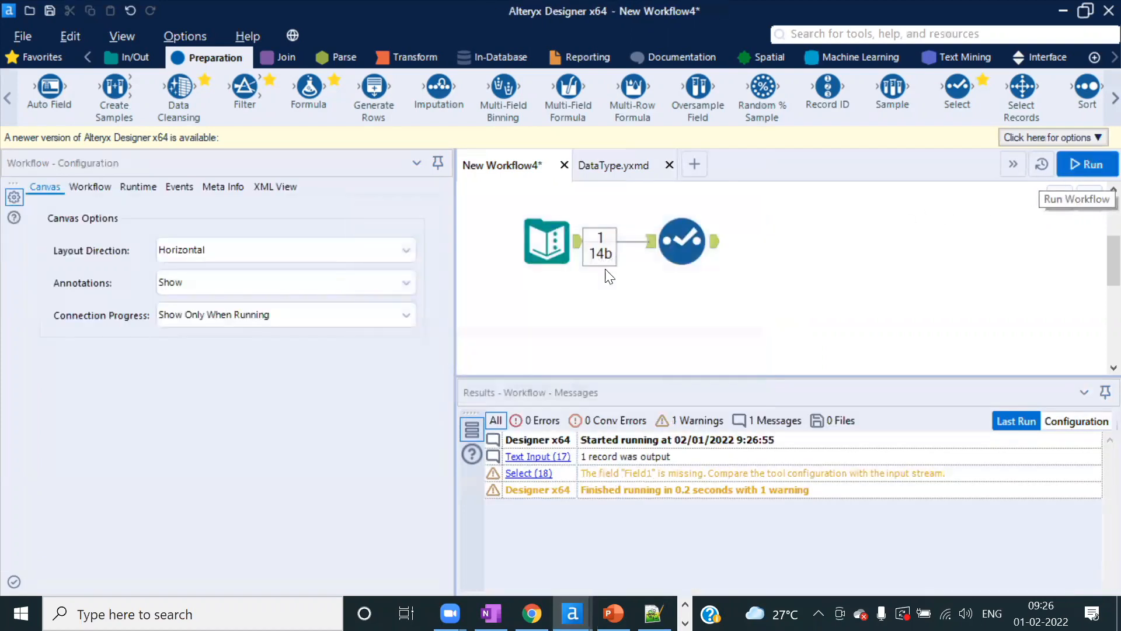
click(580, 253)
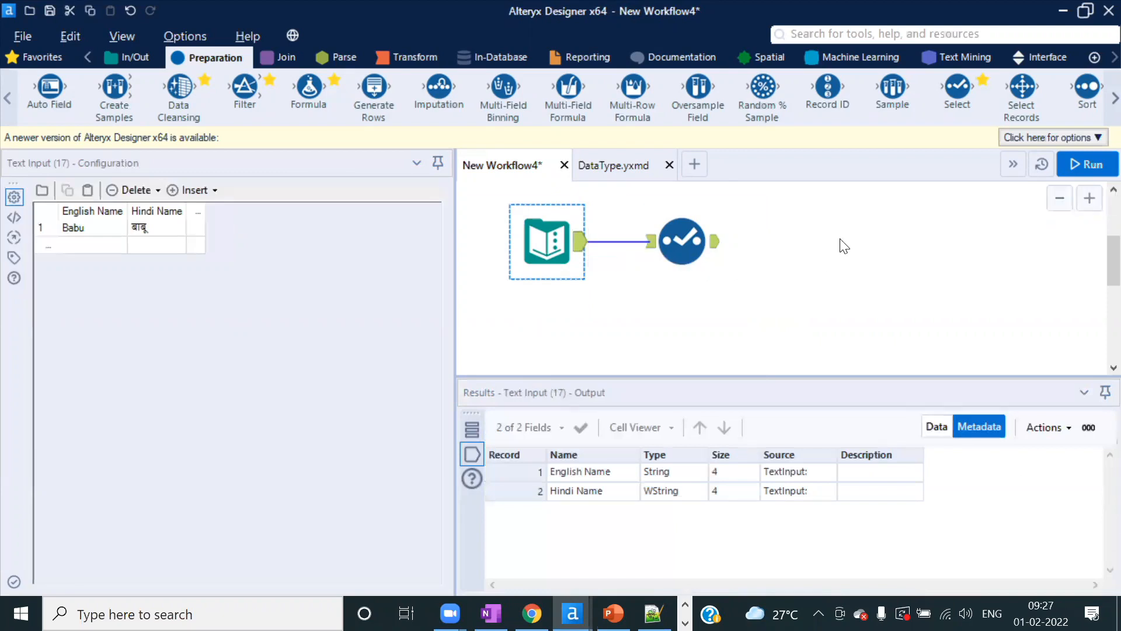
- Switch to the notes in Notepad++
key(alt+Tab)
key(alt+Tab)
key(Tab)
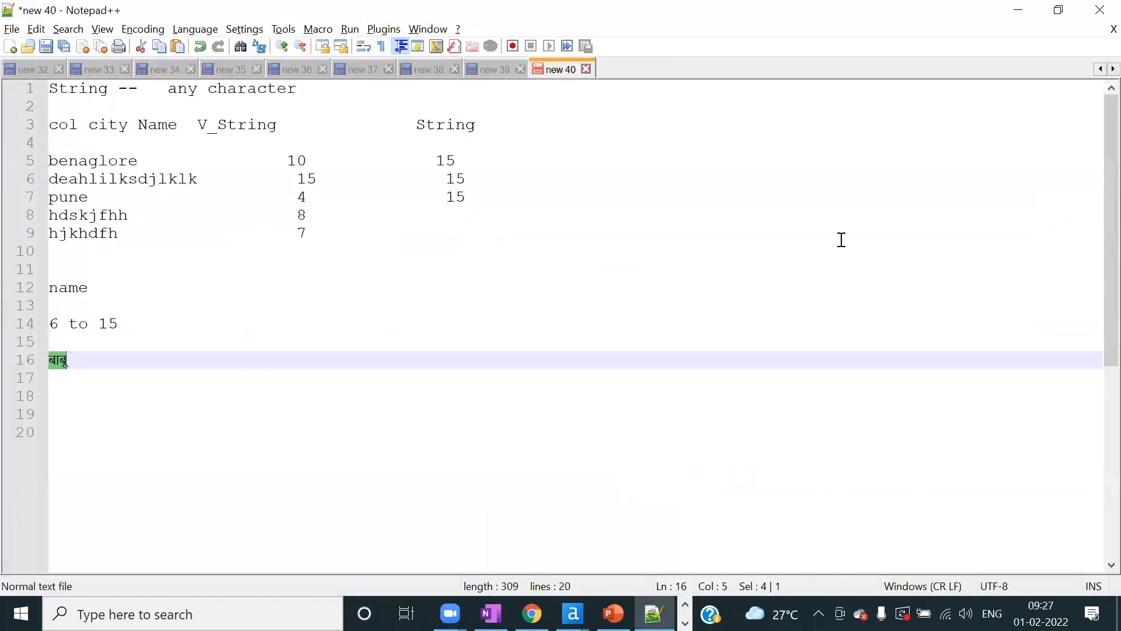
click(504, 124)
text(V_)
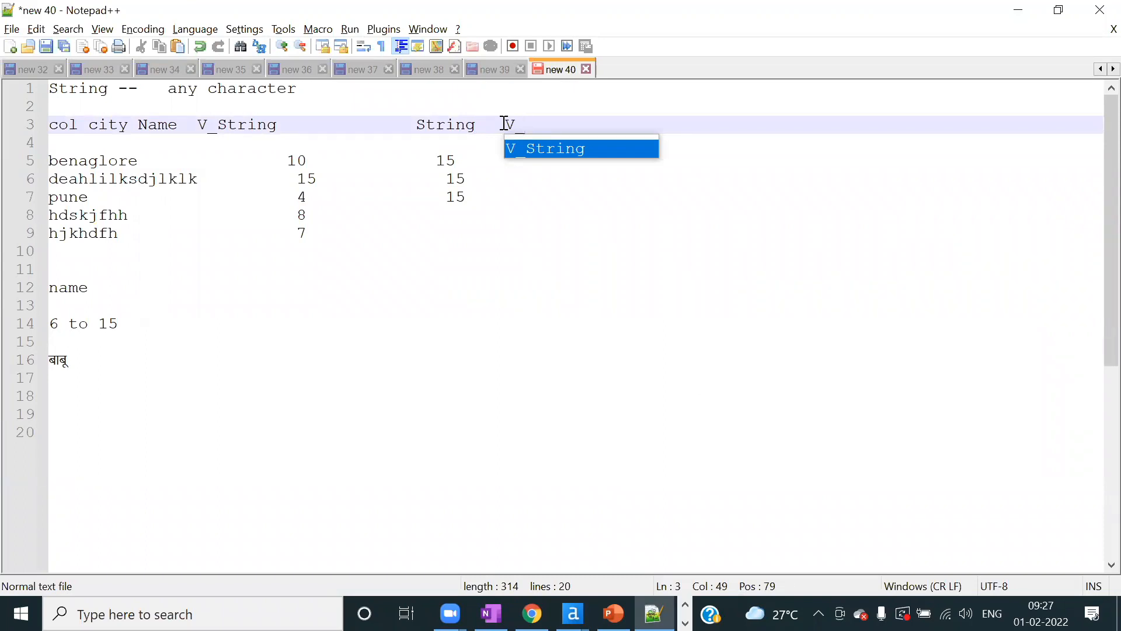
key(BackSpace)
key(BackSpace)
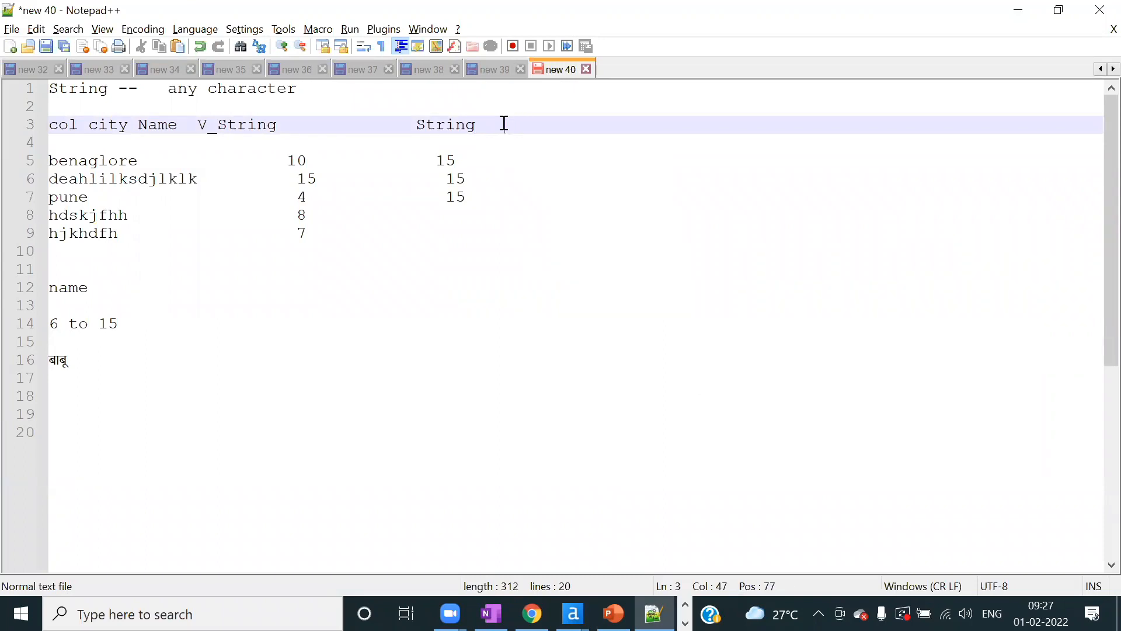
text(W)
key(BackSpace)
- Change the headings on line 3 from String to WString and from V_String to V_WString
click(416, 125)
text(W)
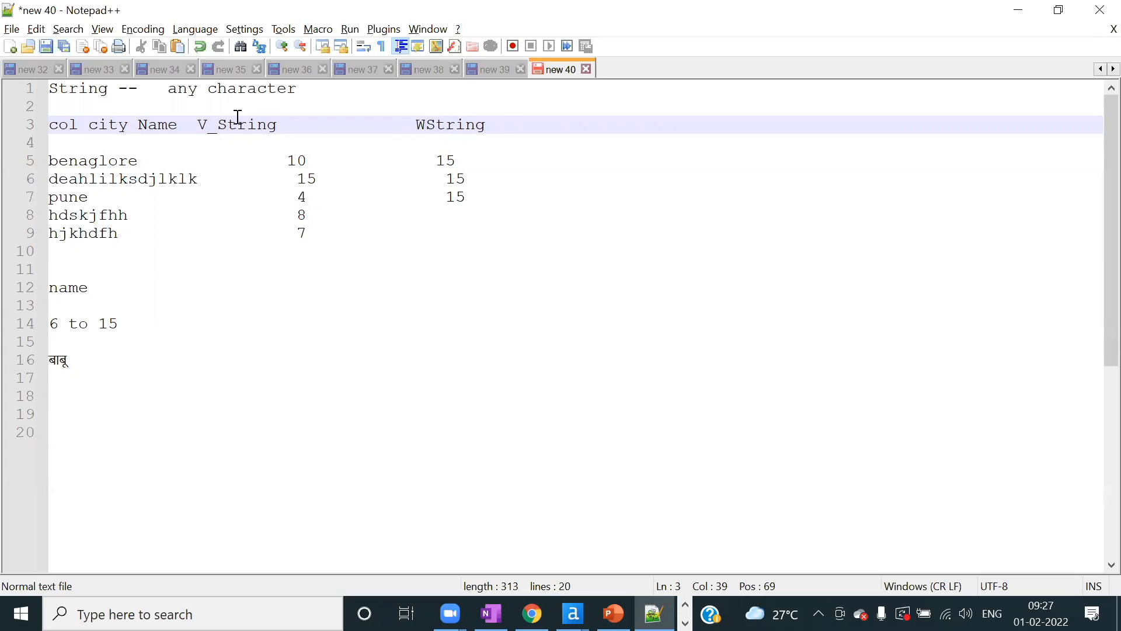
click(220, 127)
text(W)
drag(209, 126, 191, 128)
drag(435, 125, 428, 126)
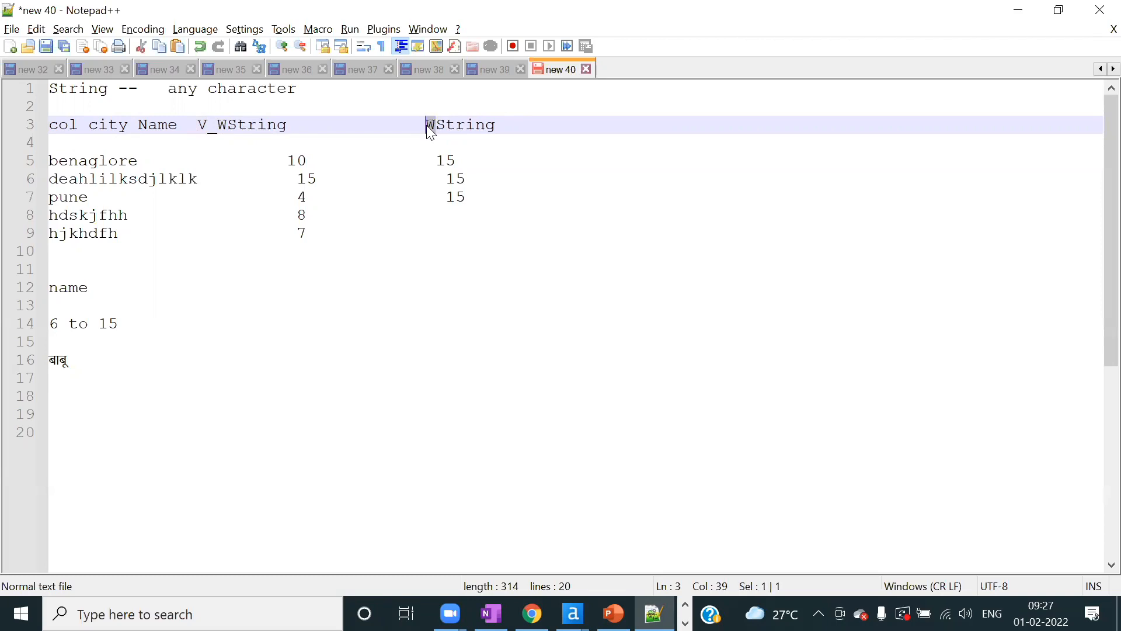
click(527, 136)
click(518, 125)
- Switch to Alteryx Designer and view the Text Input tool's output data, including the Hindi Name value
key(alt+Tab)
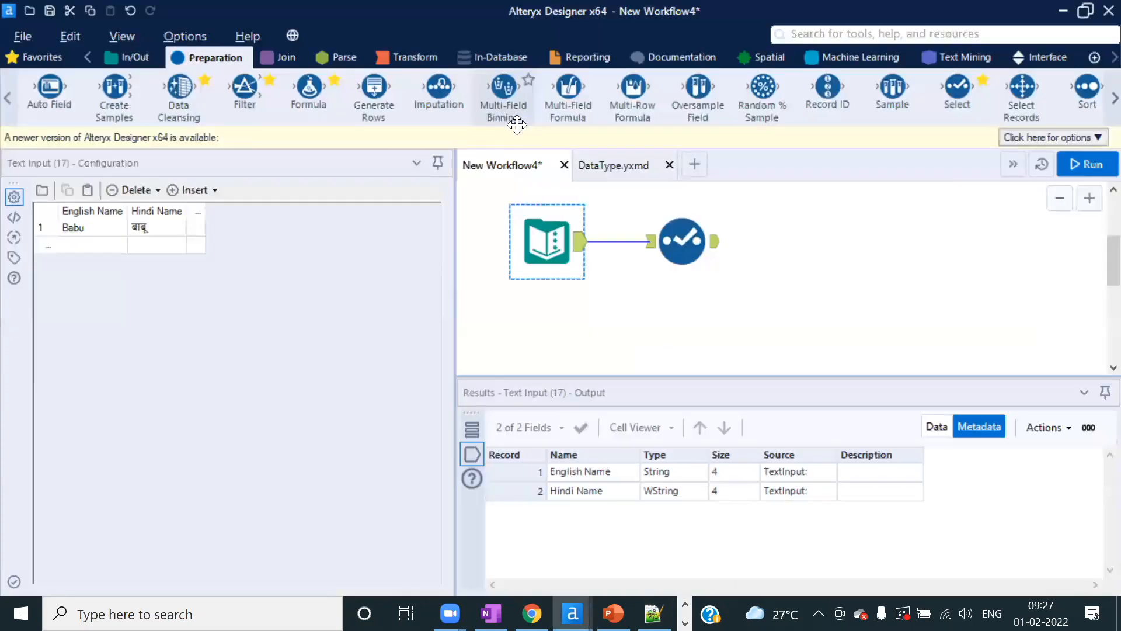
click(150, 231)
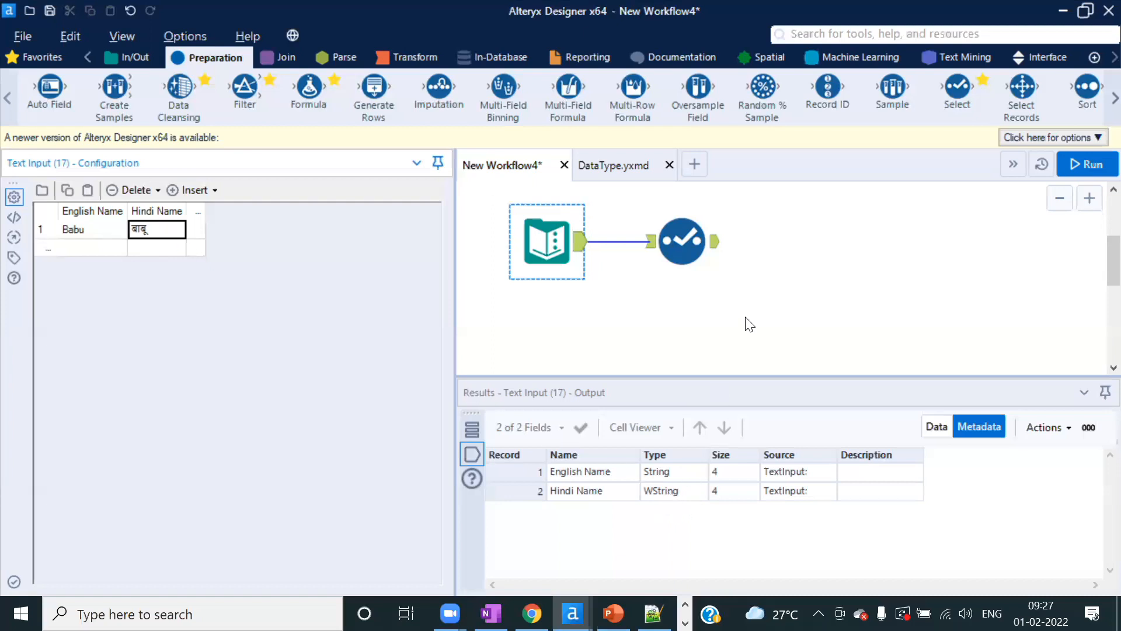
click(934, 426)
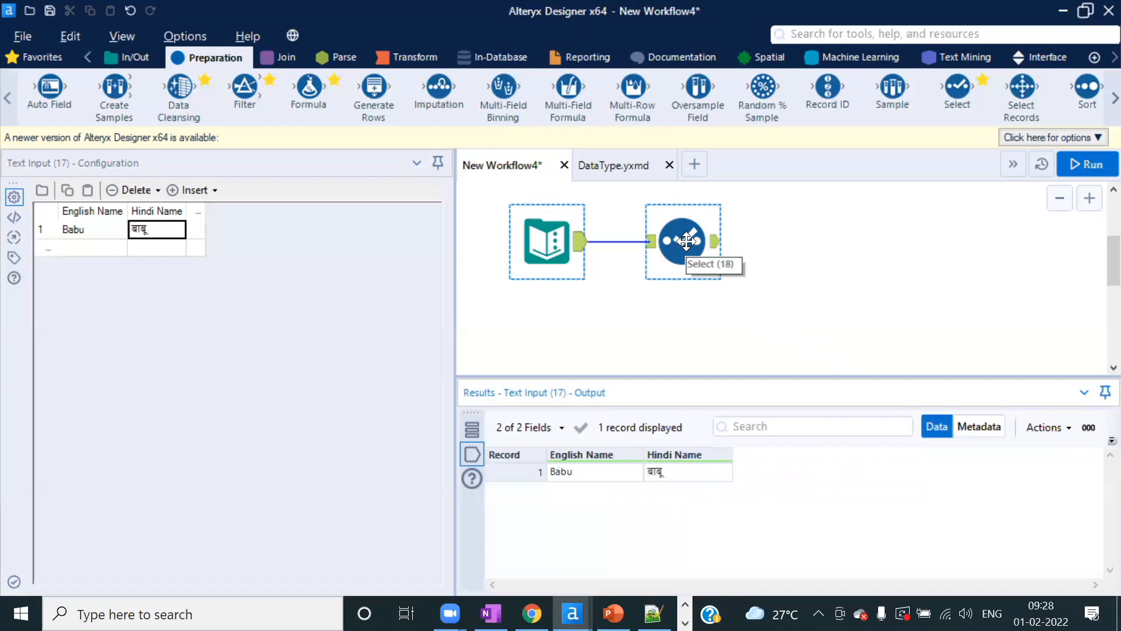
- Deselect the missing Field1 and *Unknown fields in the Select tool and run the workflow
click(687, 240)
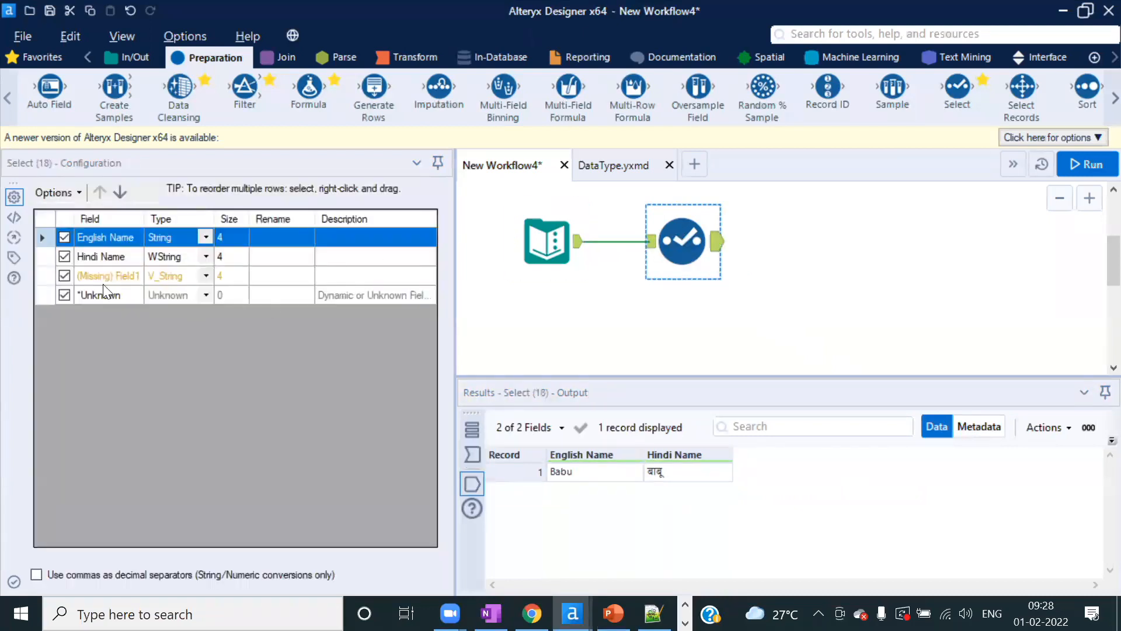
click(64, 276)
click(64, 294)
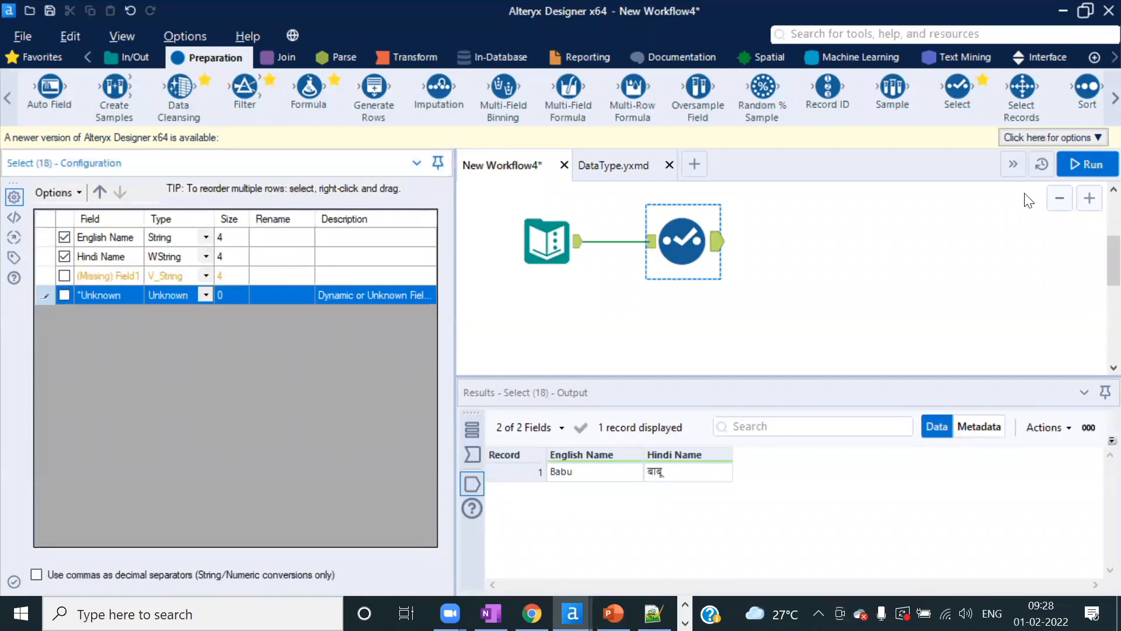
click(1075, 167)
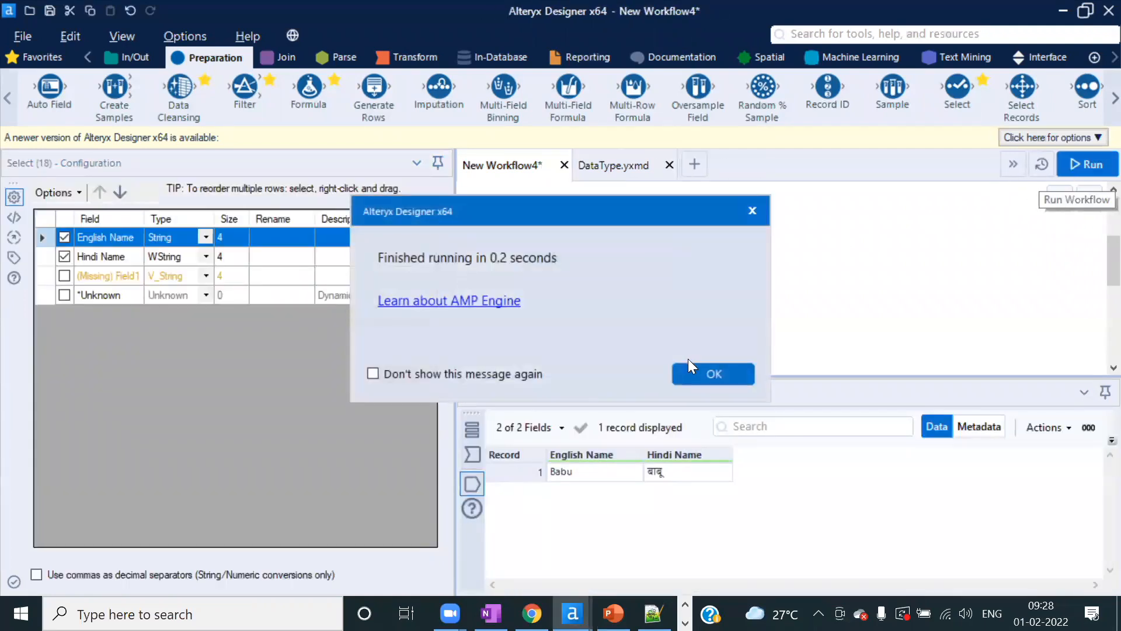
click(738, 378)
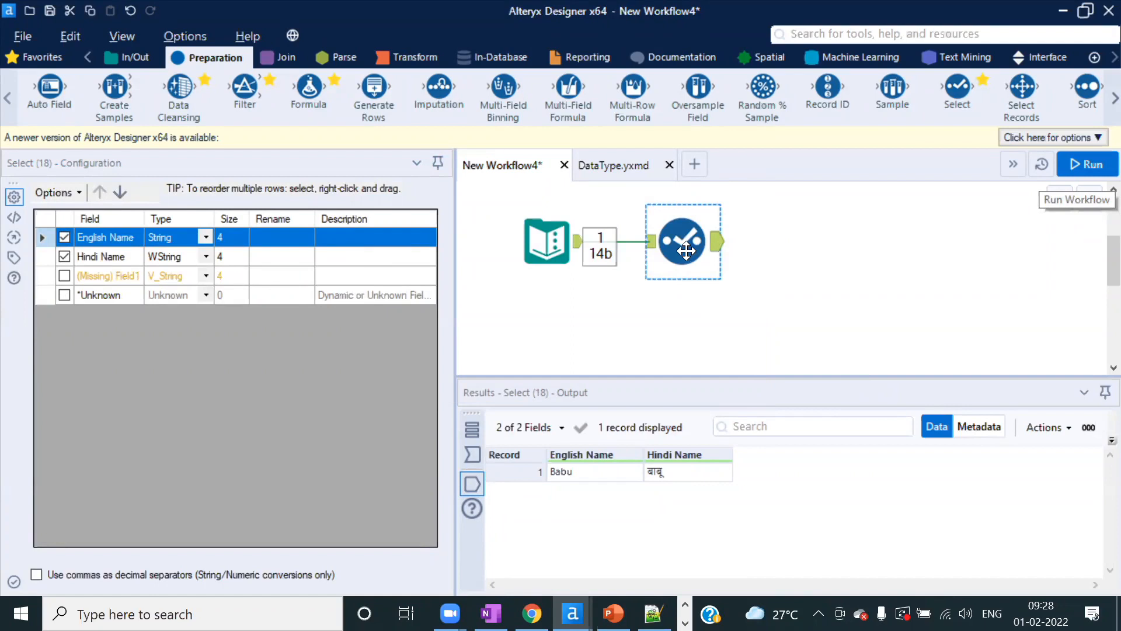
- Examine the English Name and Hindi Name types in the Select tool's input metadata and return to the data view
click(980, 426)
click(475, 450)
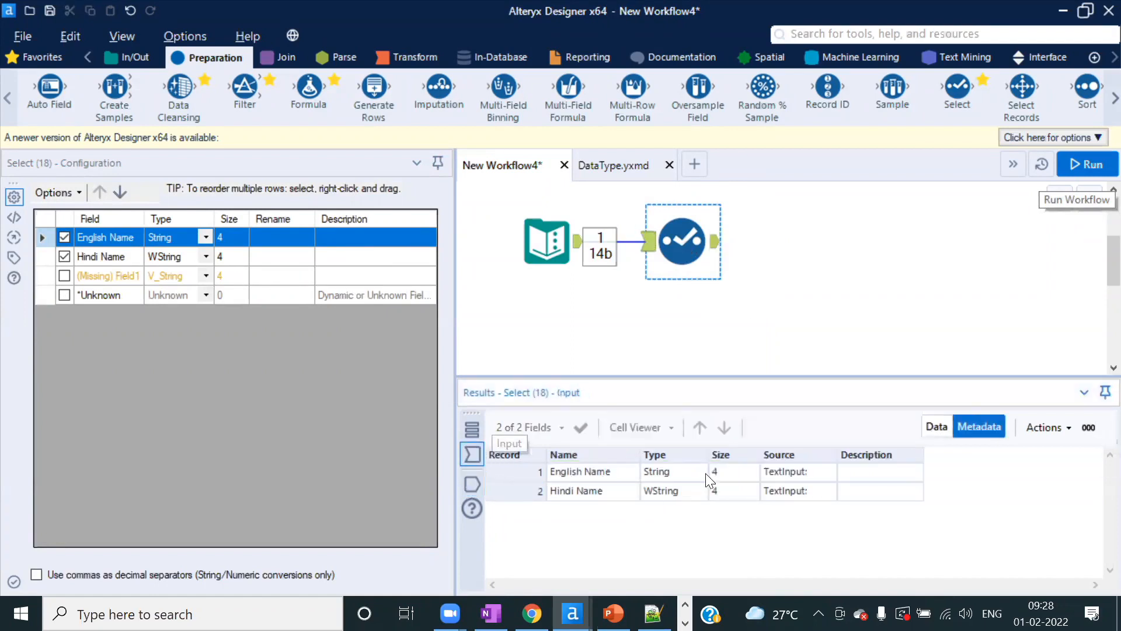
click(670, 470)
click(675, 495)
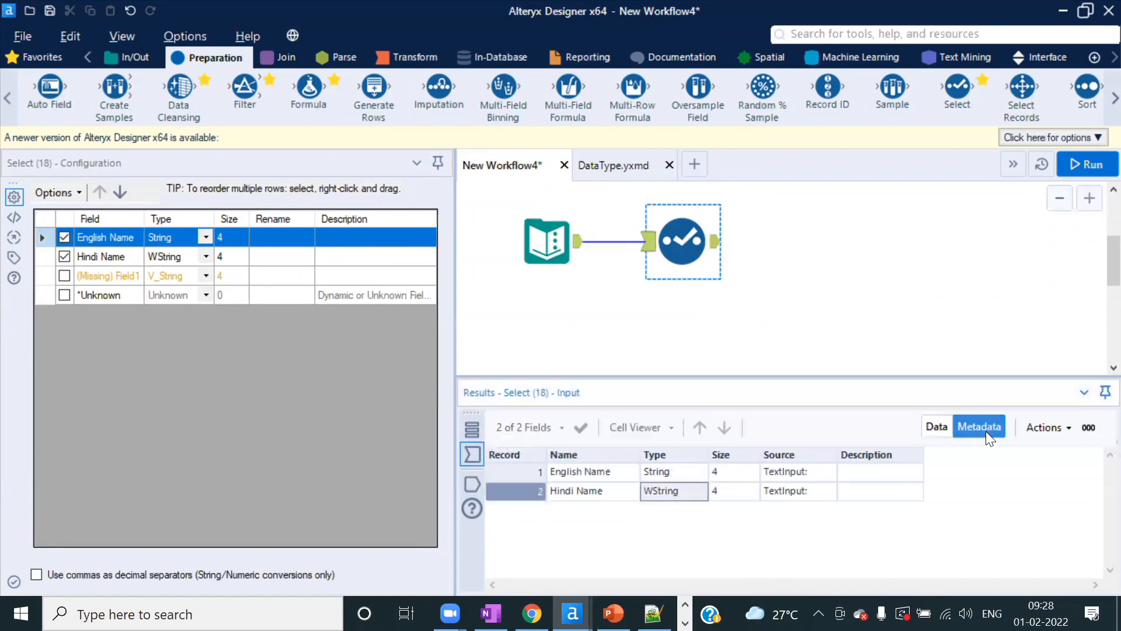
click(937, 427)
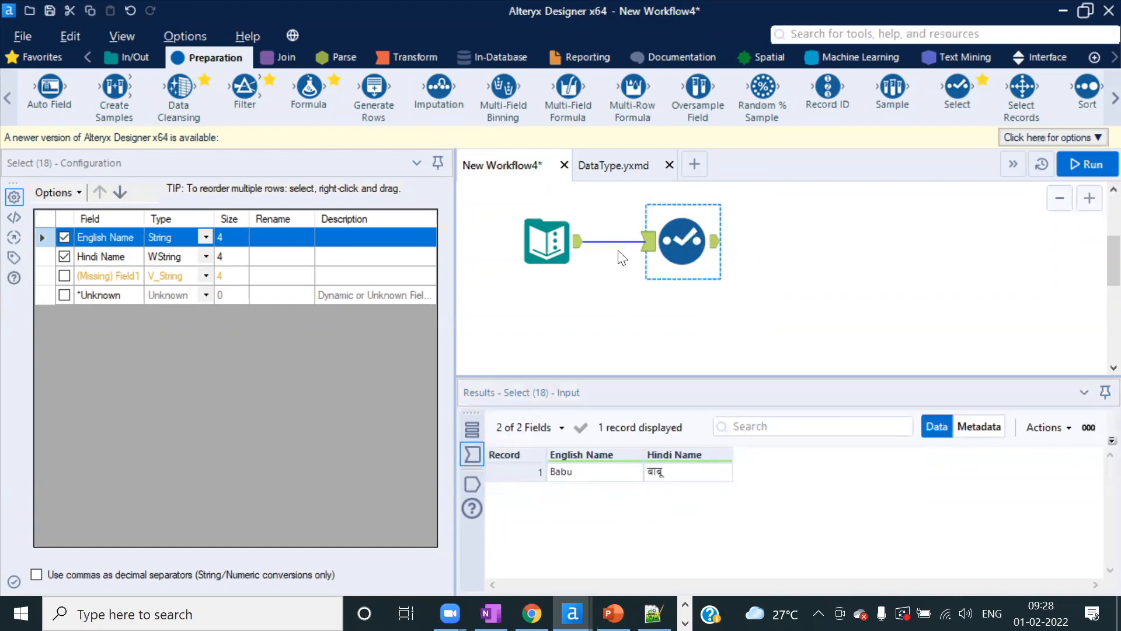
- Forget all missing fields in the Select tool and set the Hindi Name field's type to String
click(78, 192)
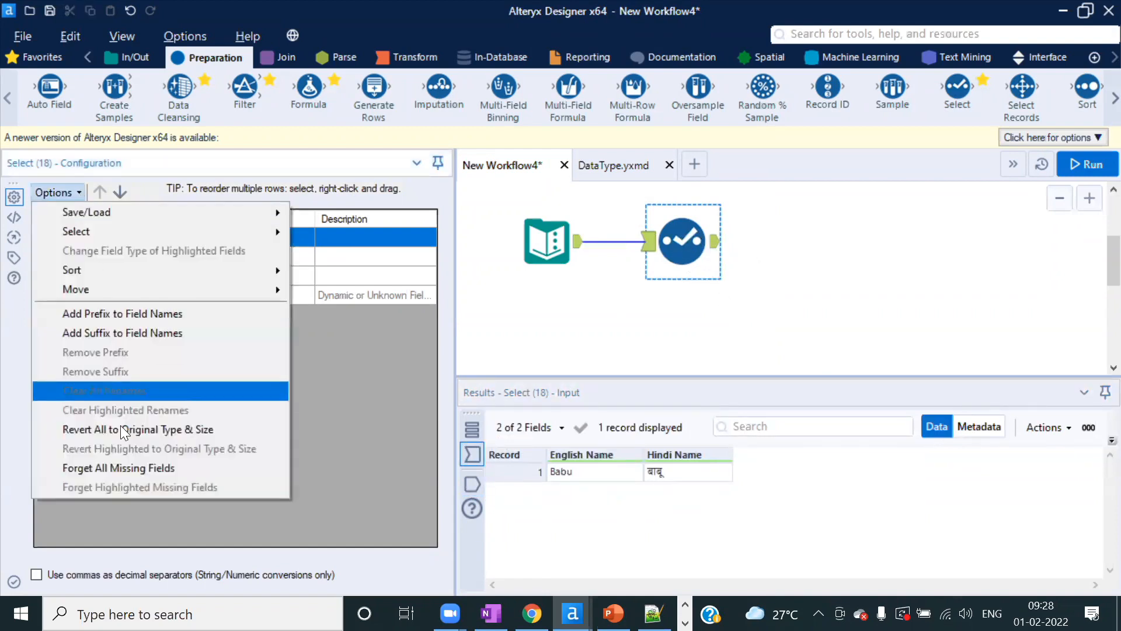
click(113, 469)
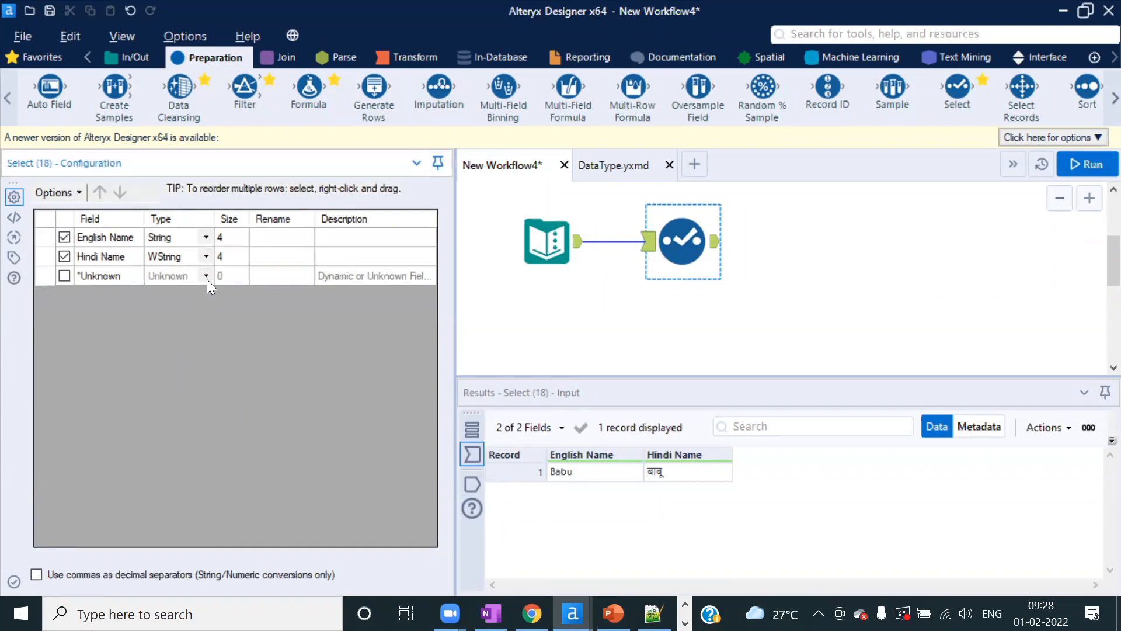
click(206, 256)
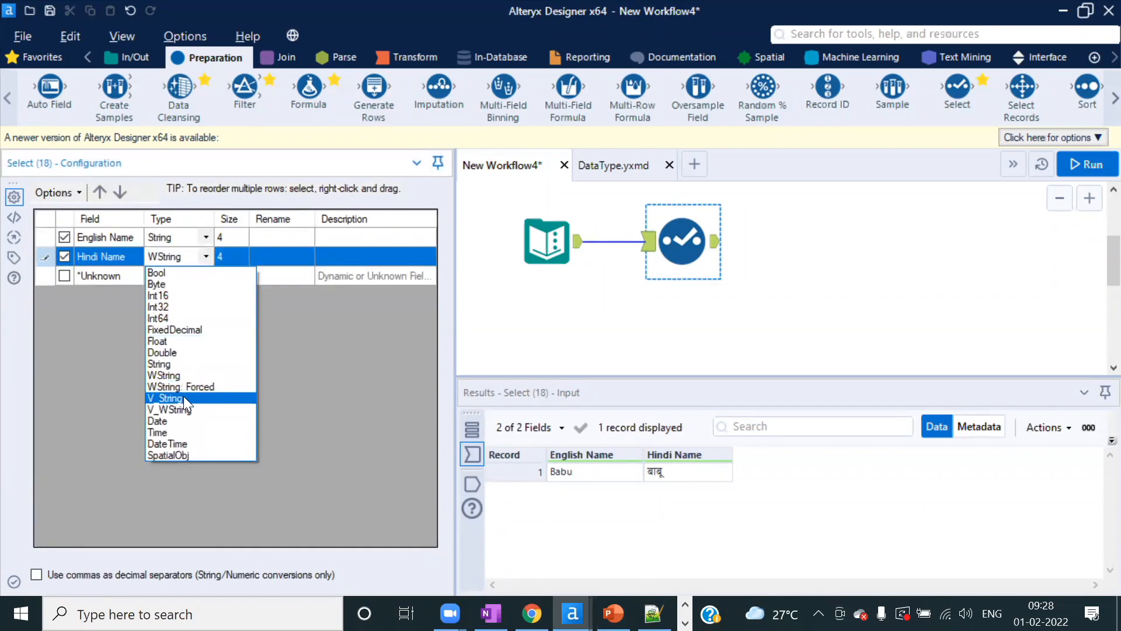
click(178, 363)
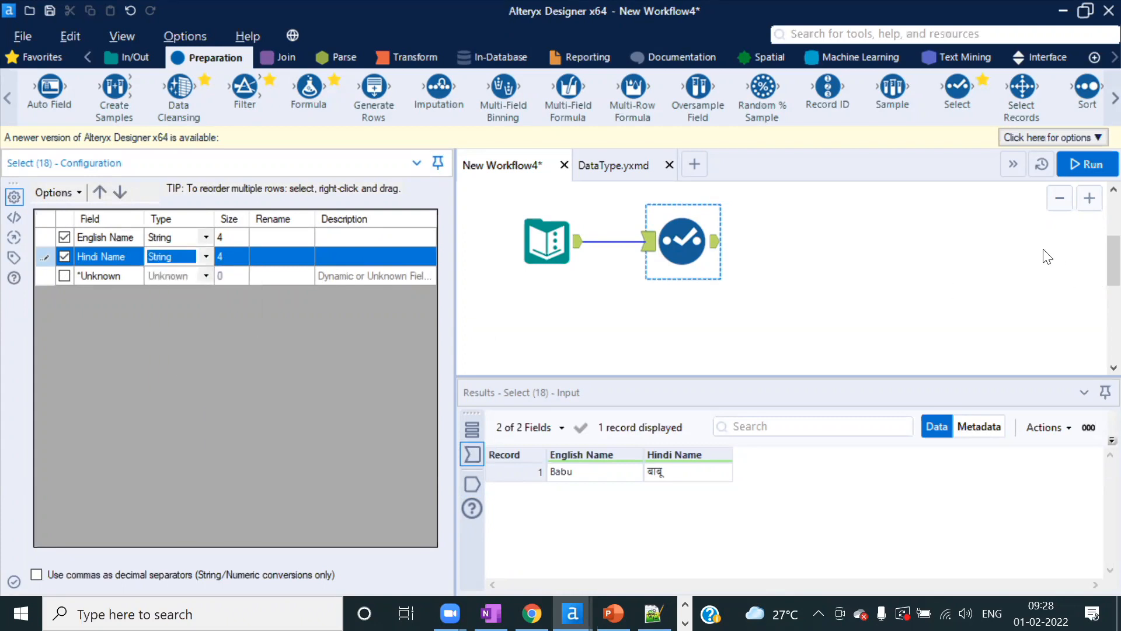
- Run the workflow and filter the result messages to conversion errors only
click(1097, 168)
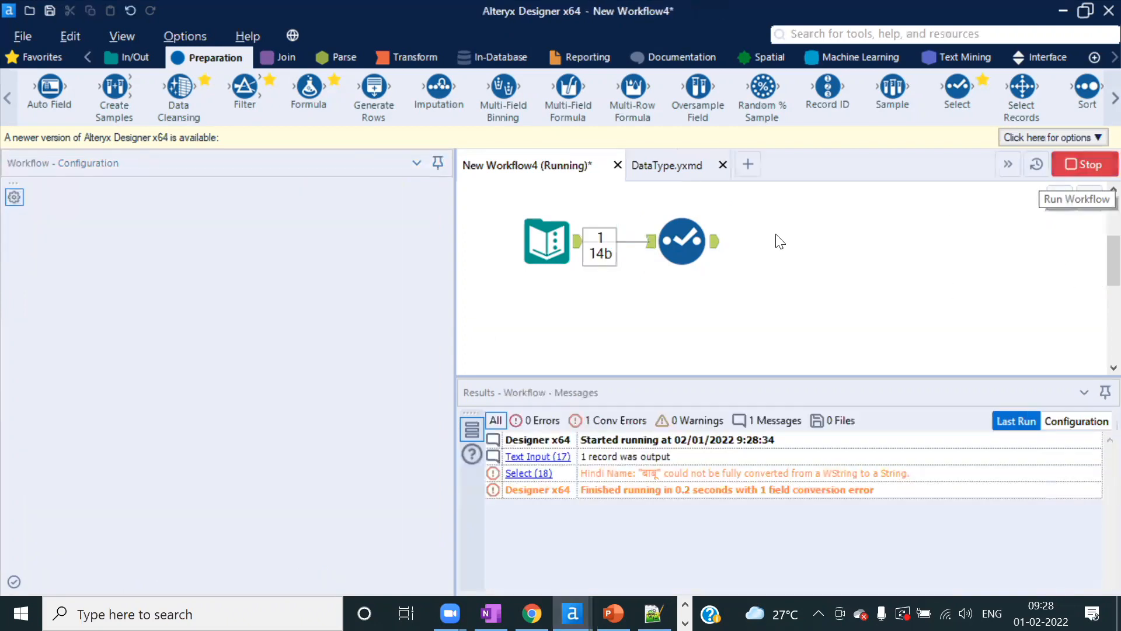
click(724, 372)
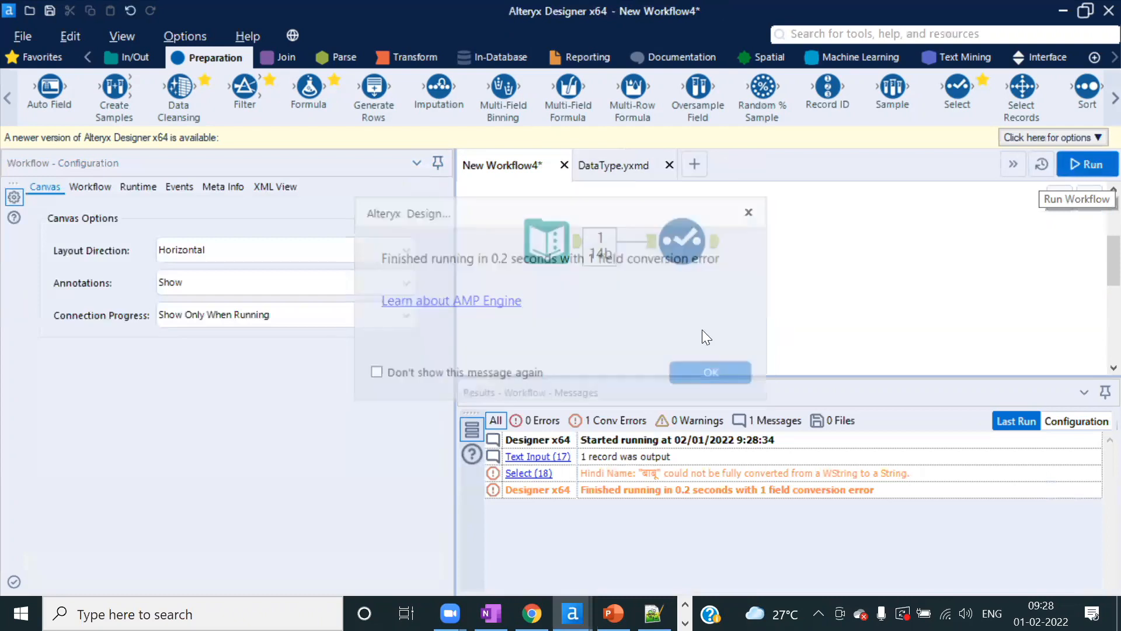
click(611, 420)
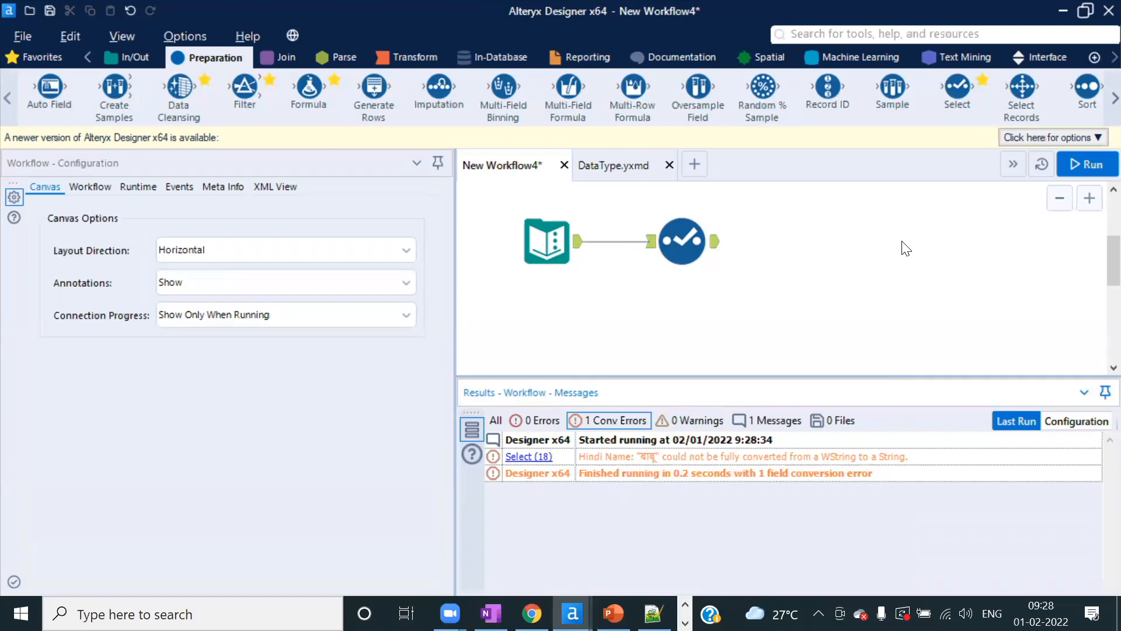
- Glance at the Notepad++ notes, return to Alteryx Designer and open the Text Input tool's configuration
key(alt+Tab)
key(alt+Tab)
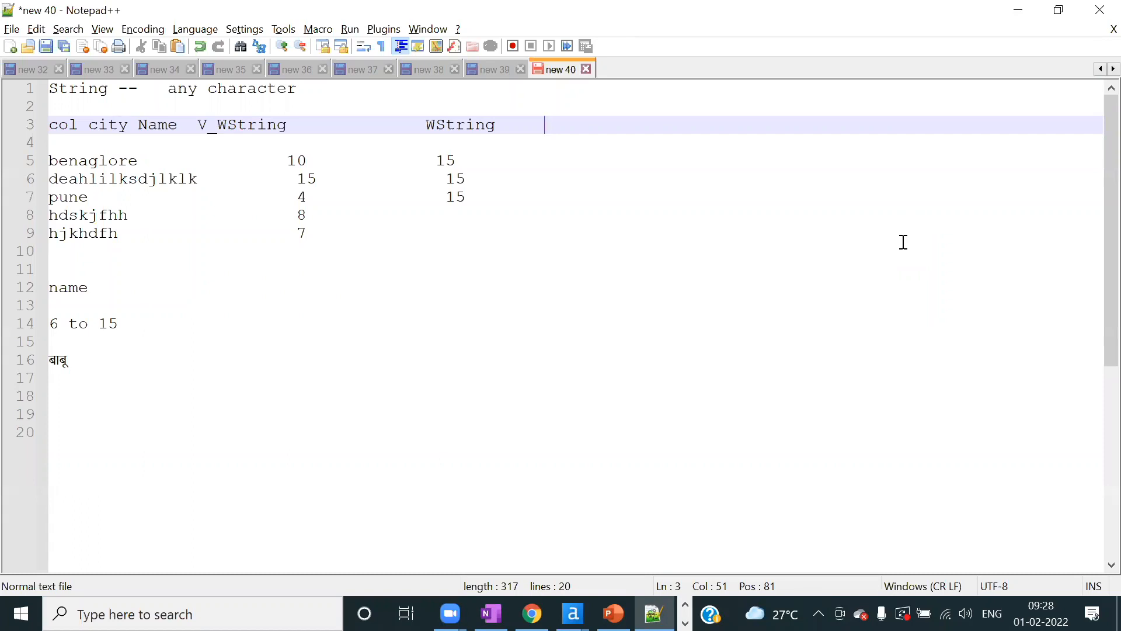
key(alt+Tab)
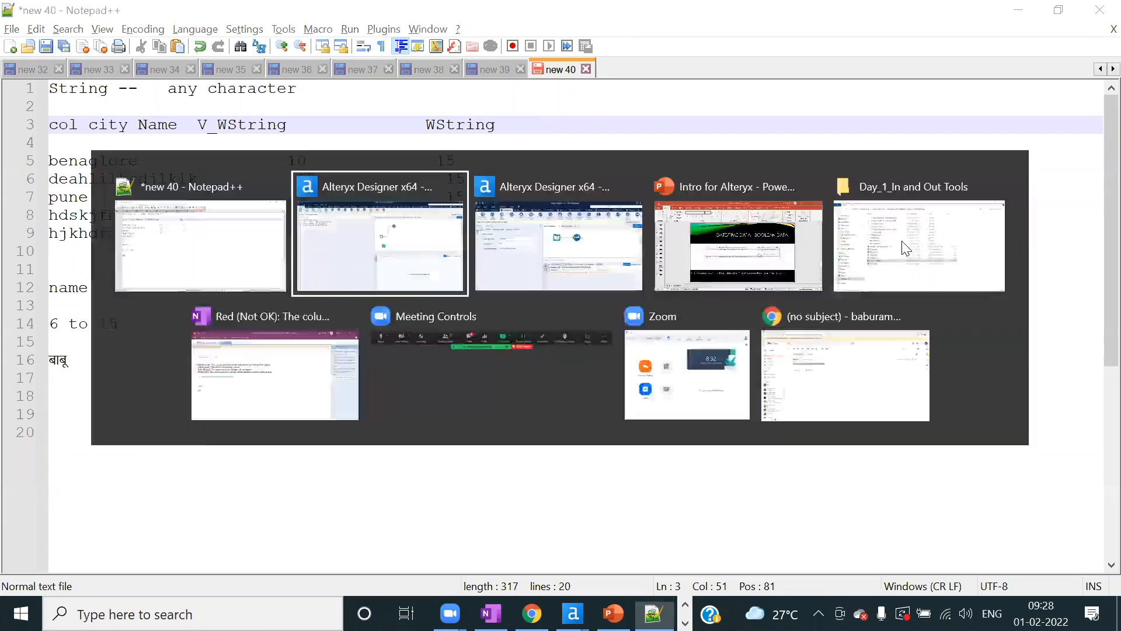
key(alt+Tab)
key(Tab)
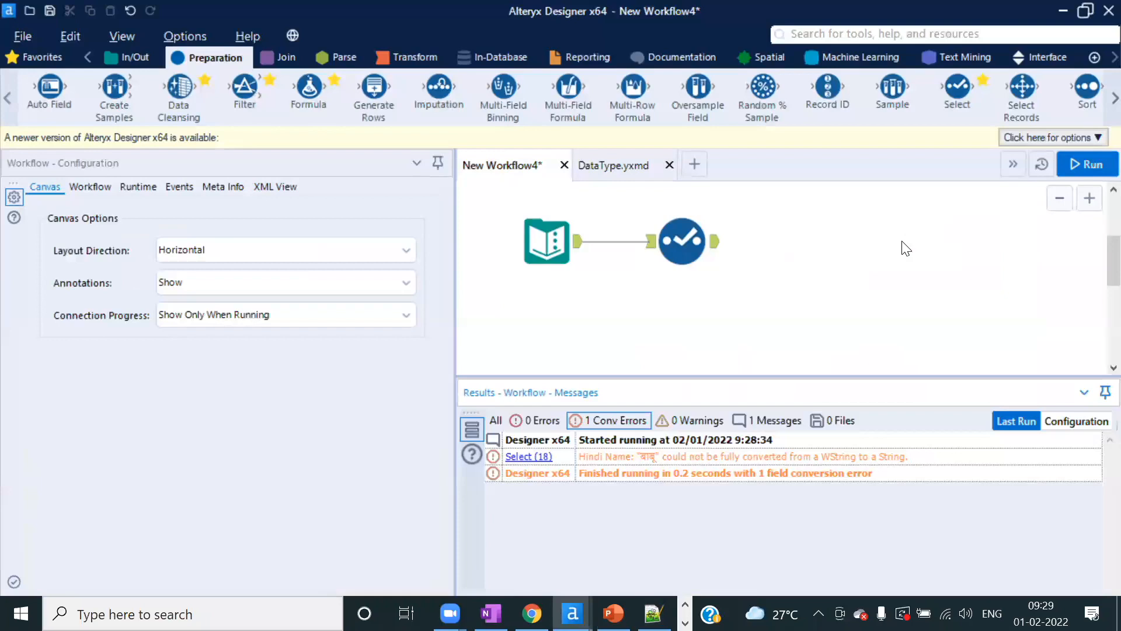
click(682, 241)
click(547, 241)
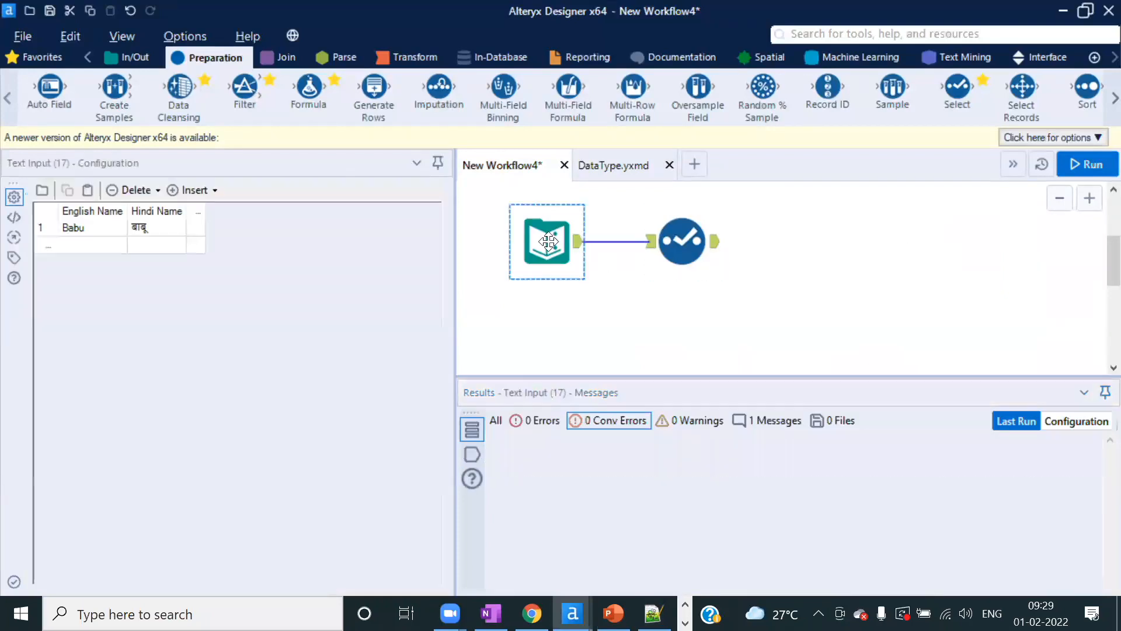
- Switch to the Notepad++ notes and add the line "V_String to String" below the Hindi text
key(alt+Tab)
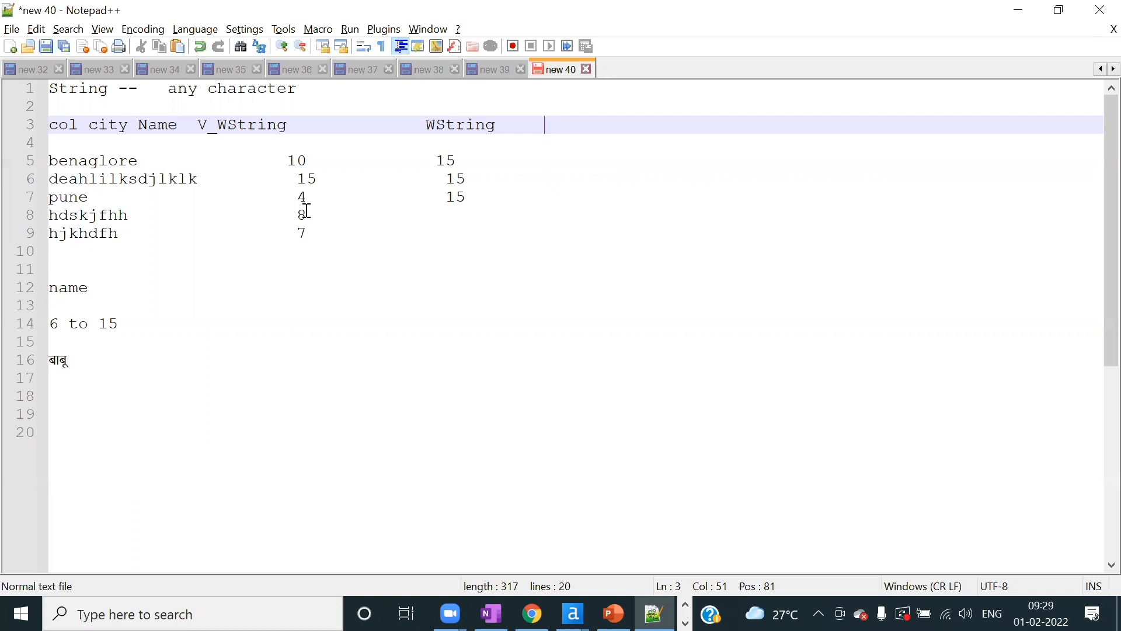
click(82, 361)
key(Return)
key(Return)
key(Return)
text(V_ s)
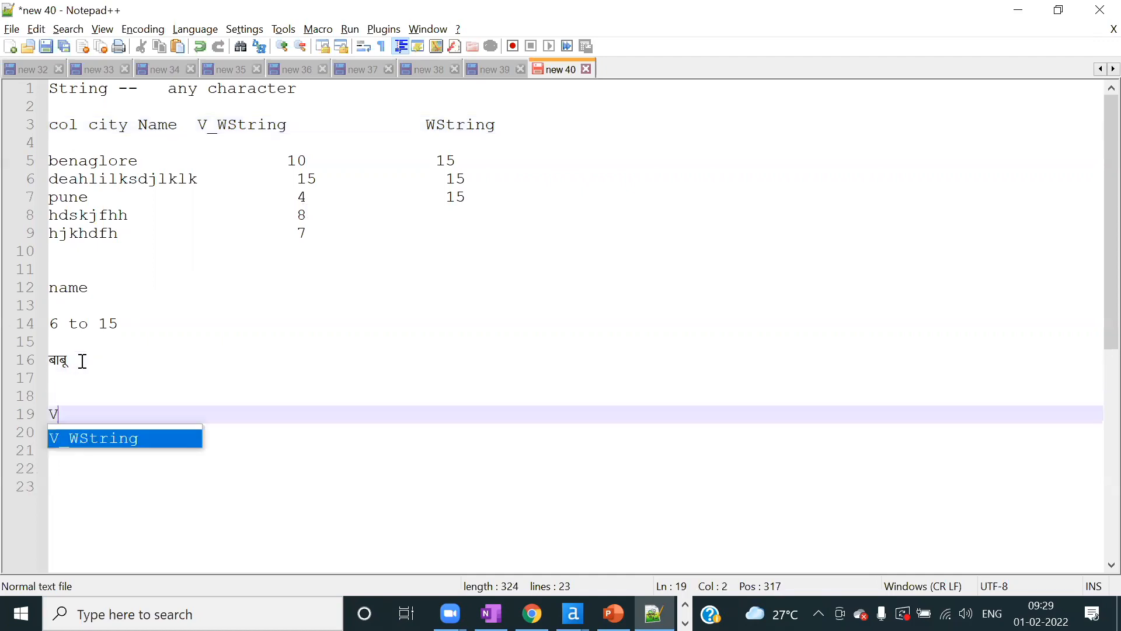
key(BackSpace)
key(BackSpace)
text(String    )
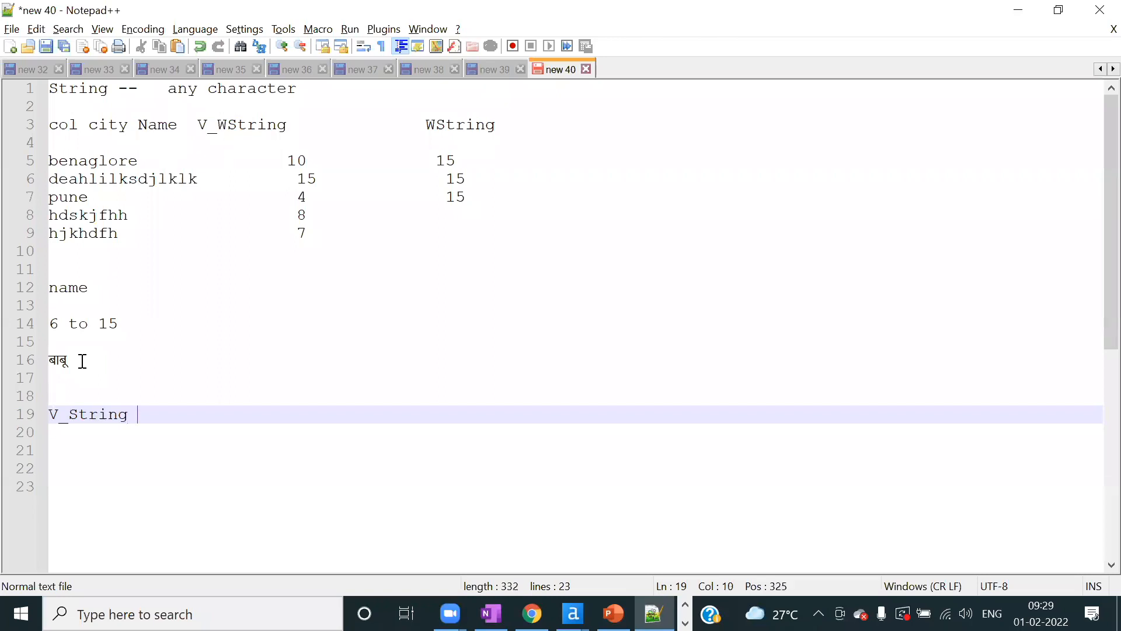
text(to String)
key(Return)
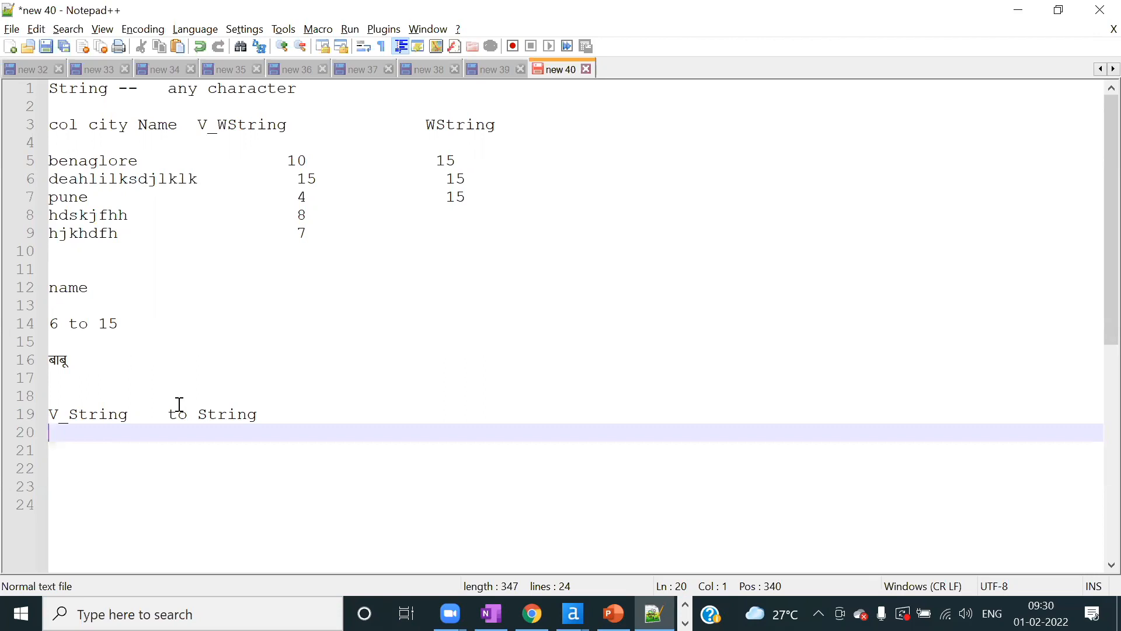
- Remove the word "to" from the new note and put V_String and String on separate lines
drag(197, 414, 132, 412)
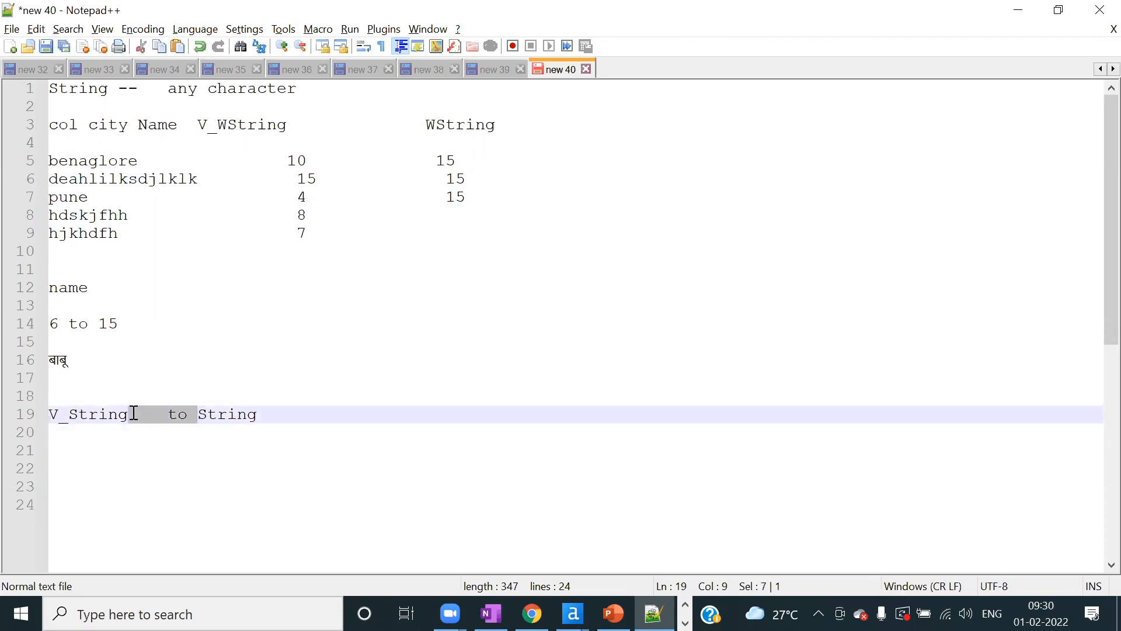
key(BackSpace)
key(Return)
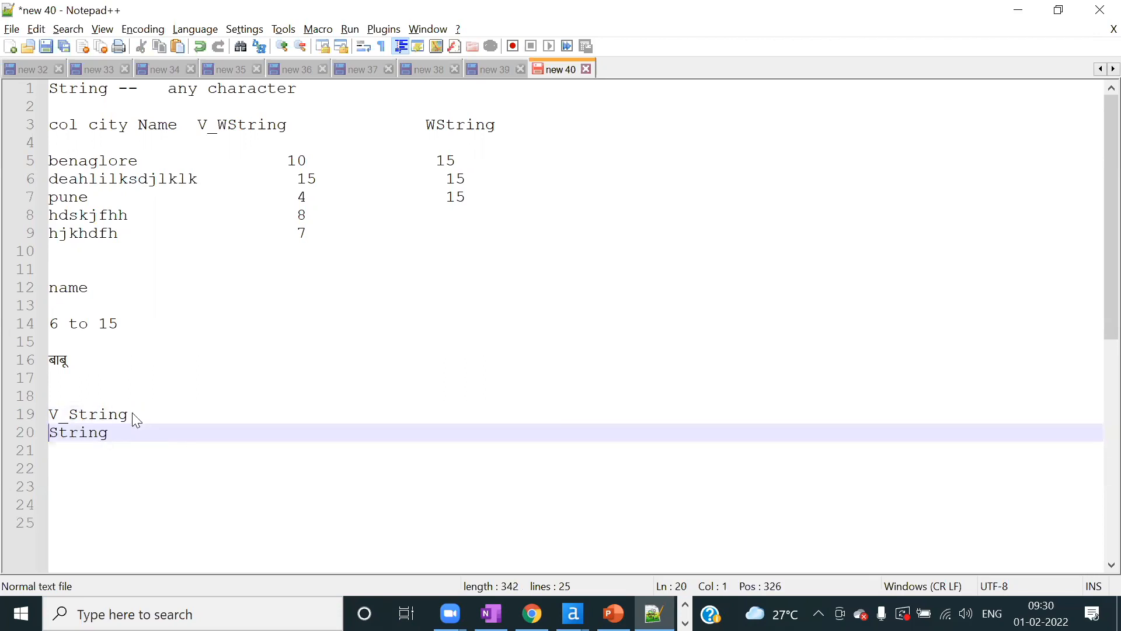
click(132, 413)
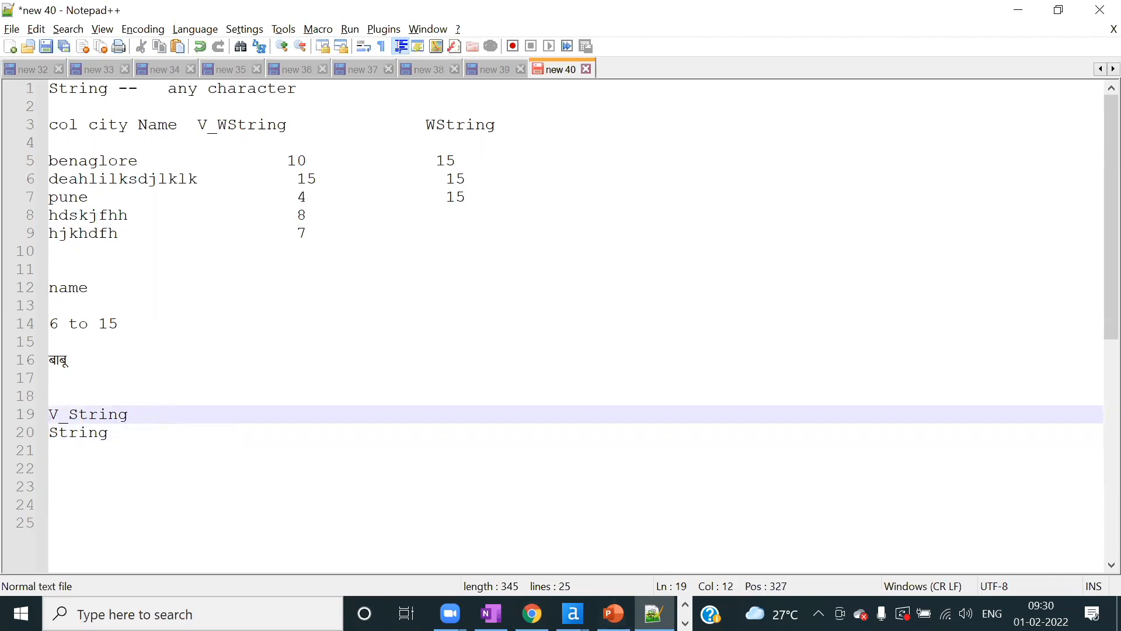
- Glance at the Numeric Data slide in PowerPoint and return to the Notepad++ notes
click(613, 613)
click(38, 406)
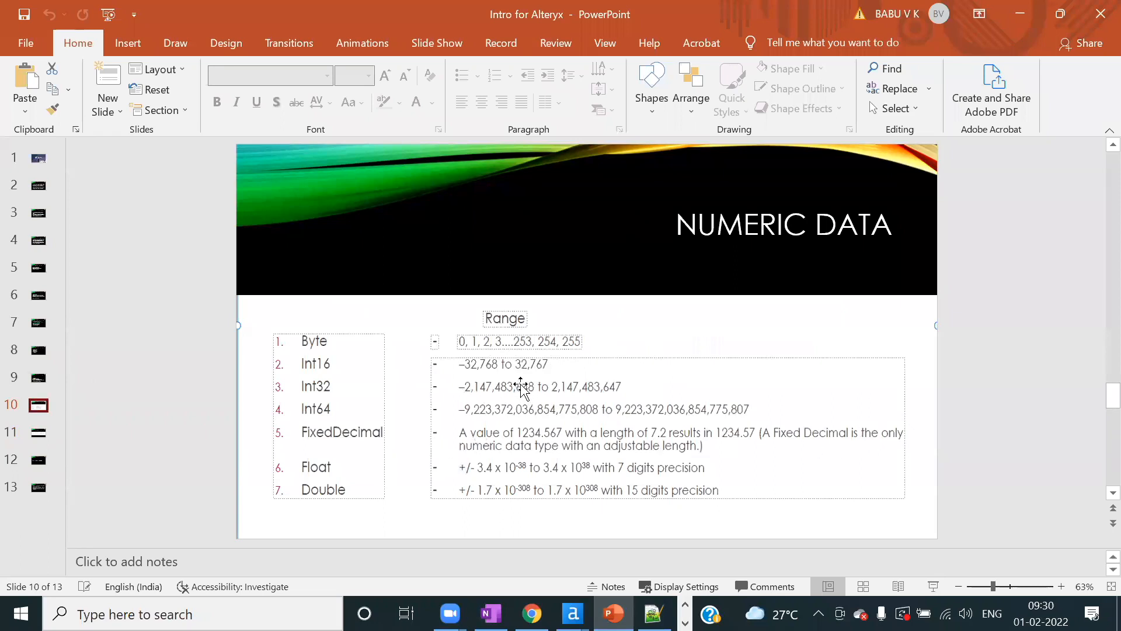
key(alt+Tab)
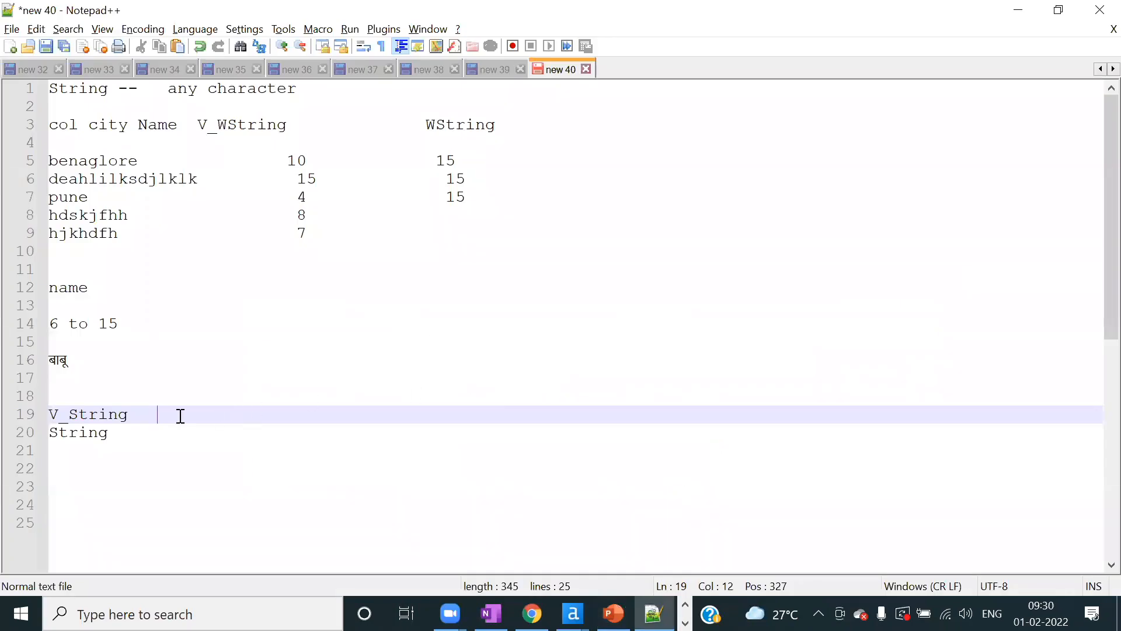
text(-- 256)
key(BackSpace)
key(BackSpace)
key(BackSpace)
key(BackSpace)
key(BackSpace)
key(BackSpace)
- Highlight the city rows in the notes and write the length 10000000 beside V_String
drag(52, 163, 470, 246)
click(160, 417)
text(10000000)
- Switch to Alteryx Designer and enter 456546 as the Hindi Name field's size in the Select tool
key(alt+Tab)
key(alt+Tab)
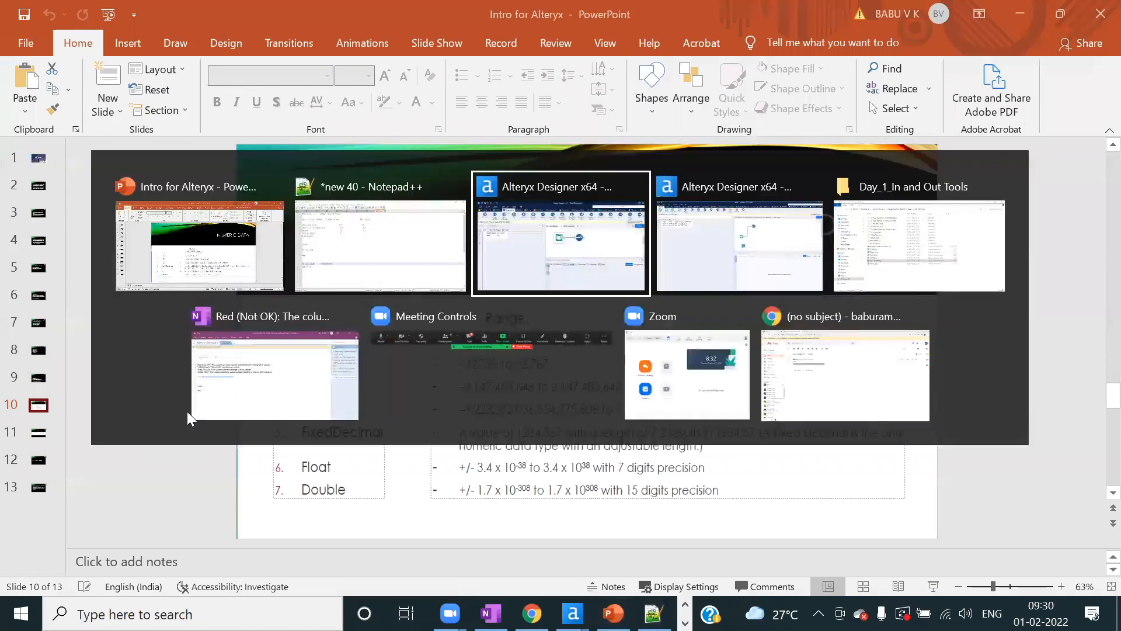
key(alt+Tab)
key(Tab)
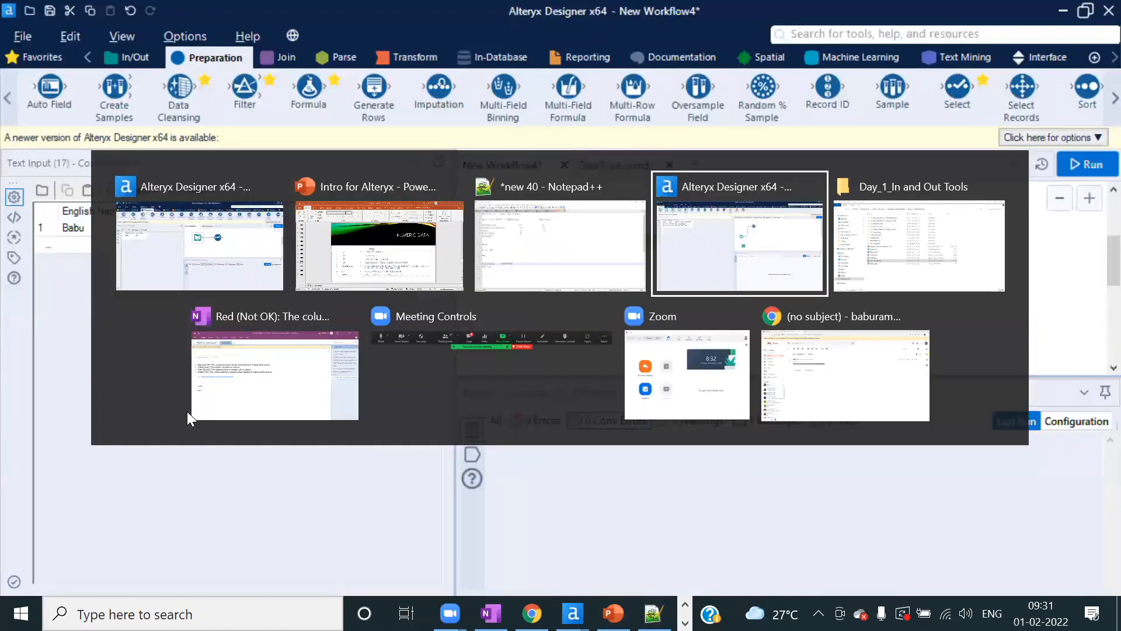
click(682, 241)
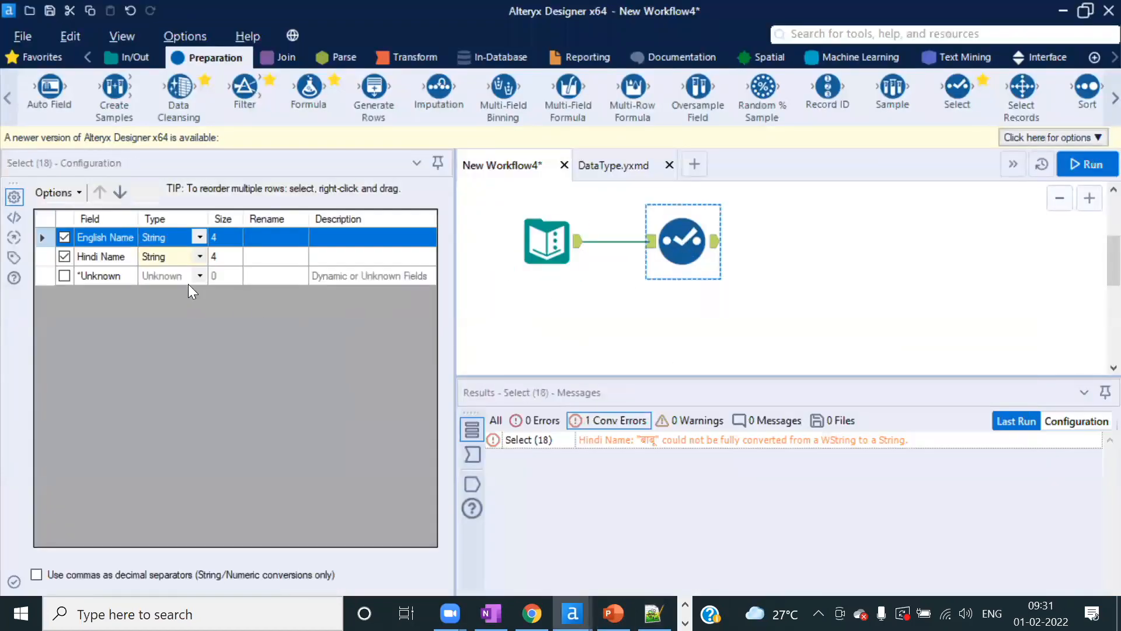
click(223, 260)
text(456546)
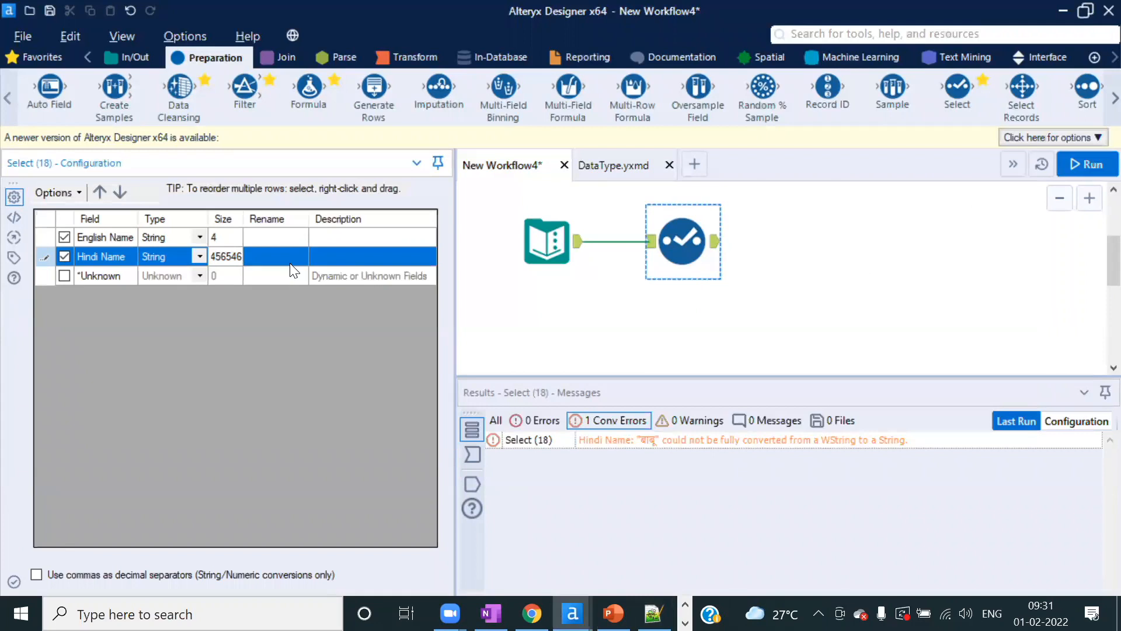
- Return to the Notepad++ notes, highlight the two string types and the city lengths, and delete the 10000000 beside V_String
key(alt+Tab)
key(alt+Tab)
key(alt+Tab)
key(alt+Tab)
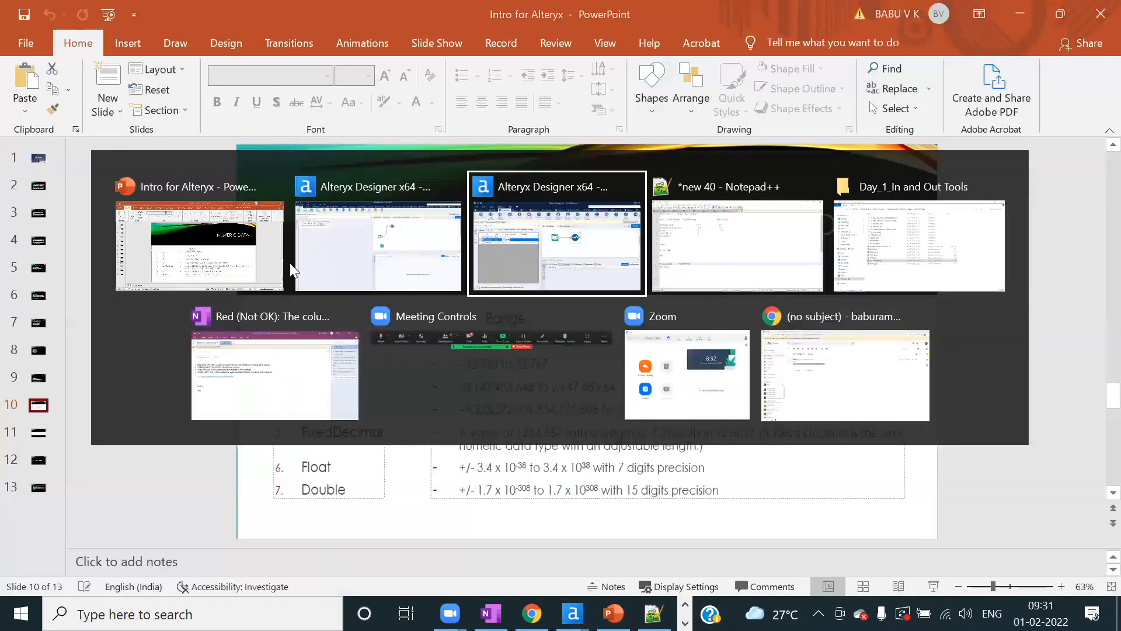
key(alt+Tab)
double_click(95, 415)
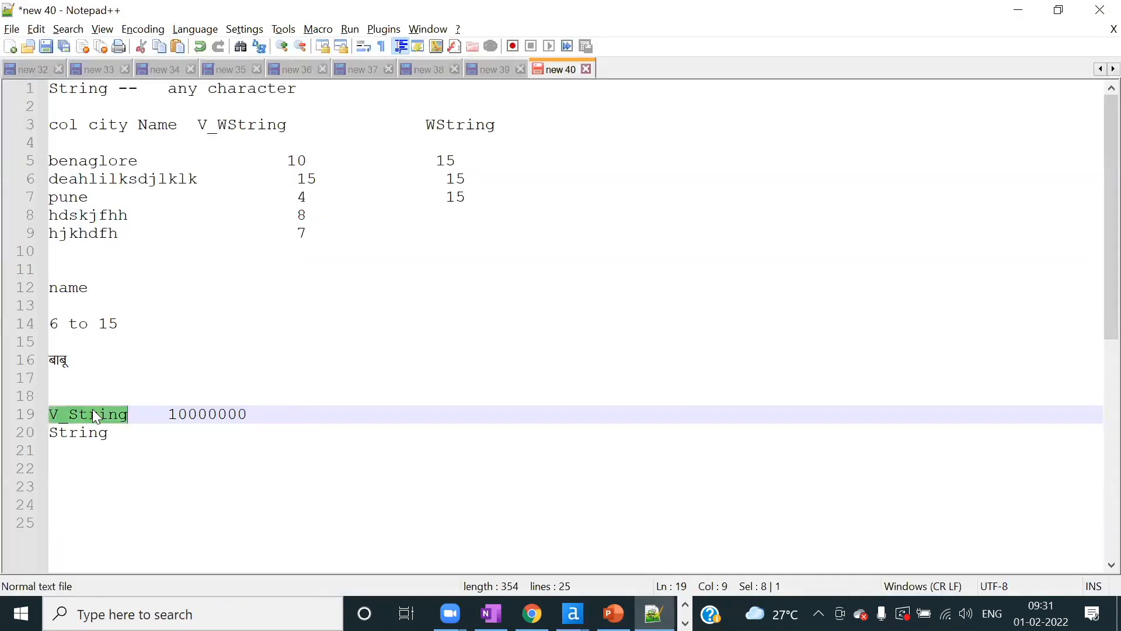
double_click(88, 432)
drag(286, 155, 315, 238)
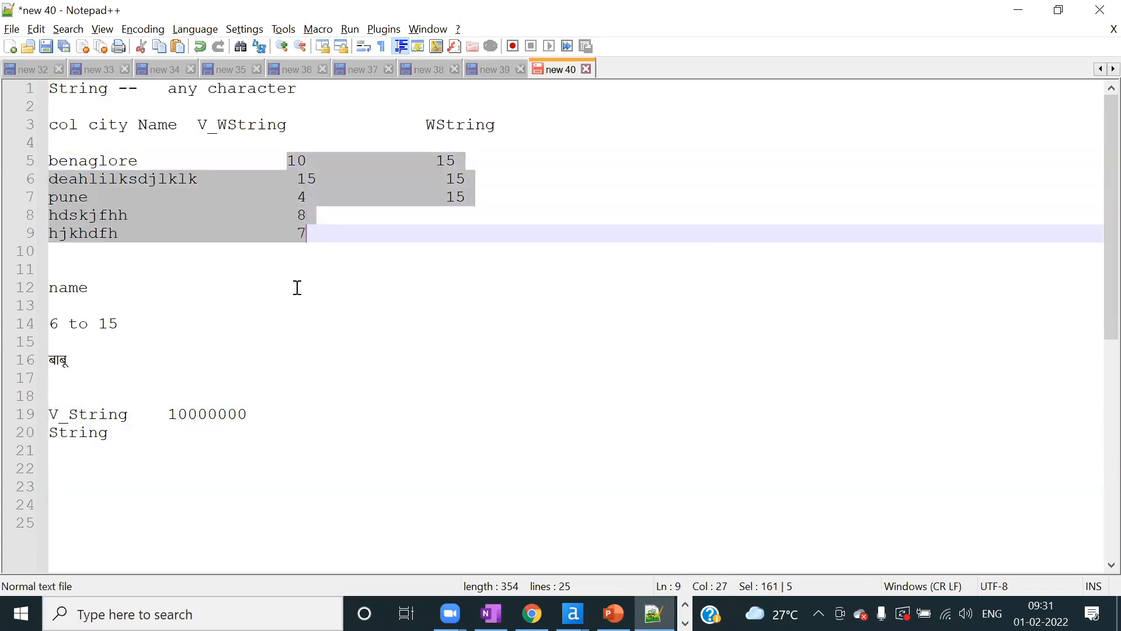
double_click(226, 414)
key(Delete)
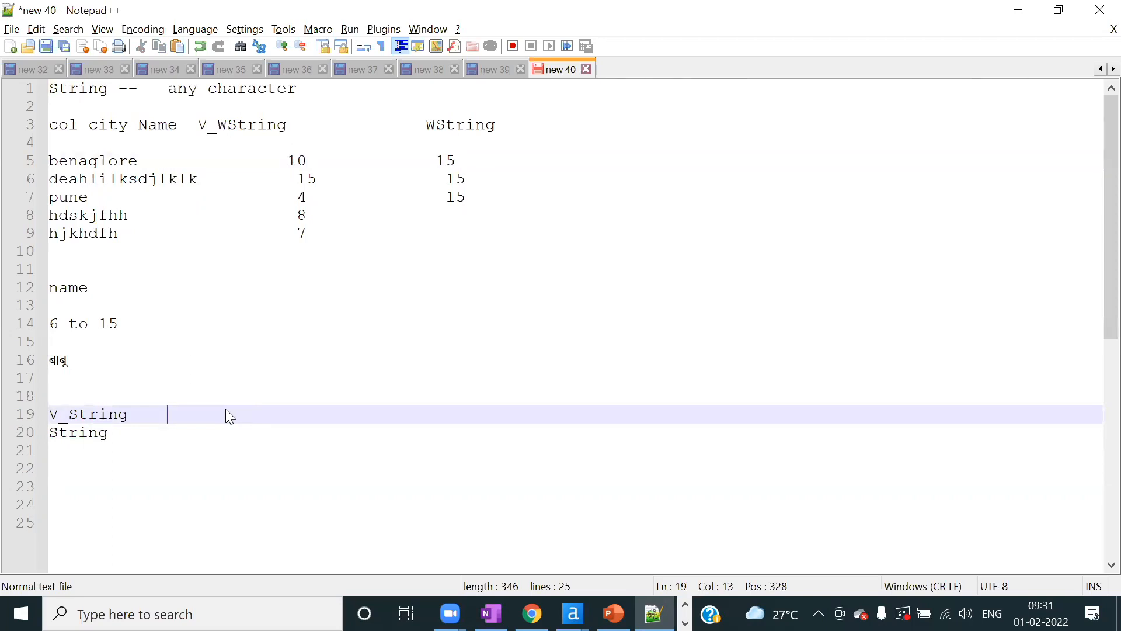
- Highlight the first WString length and the V_WString and WString headings in the city table
double_click(446, 160)
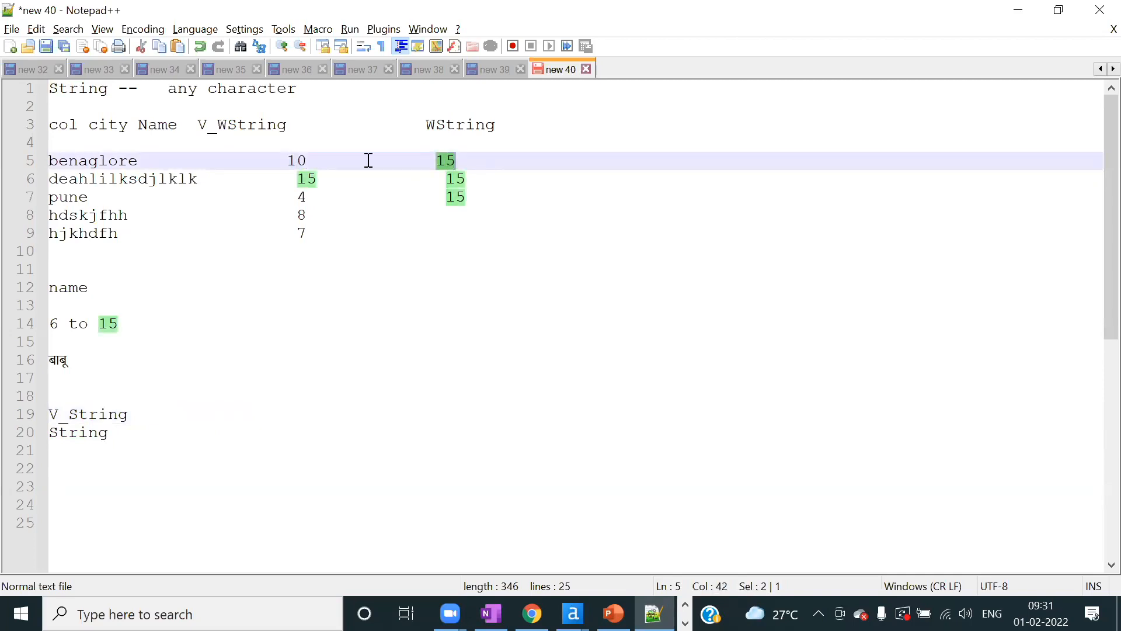
double_click(242, 127)
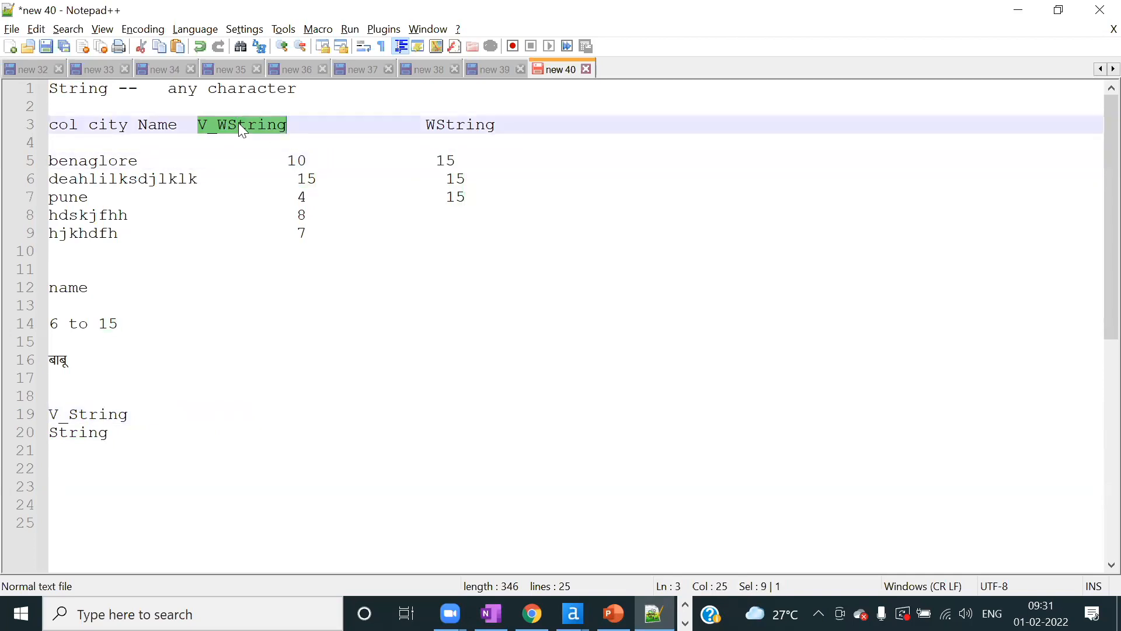
click(245, 124)
click(454, 125)
double_click(454, 126)
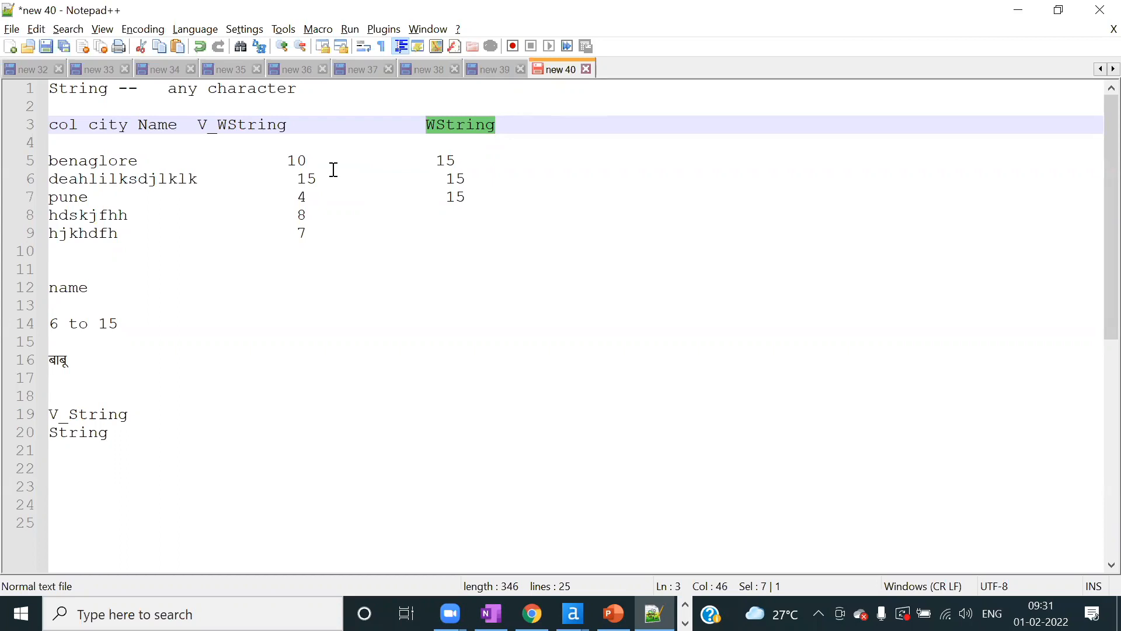
- Write the example length 100 beside V_String and 50 beside String in the notes
click(160, 413)
key(Tab)
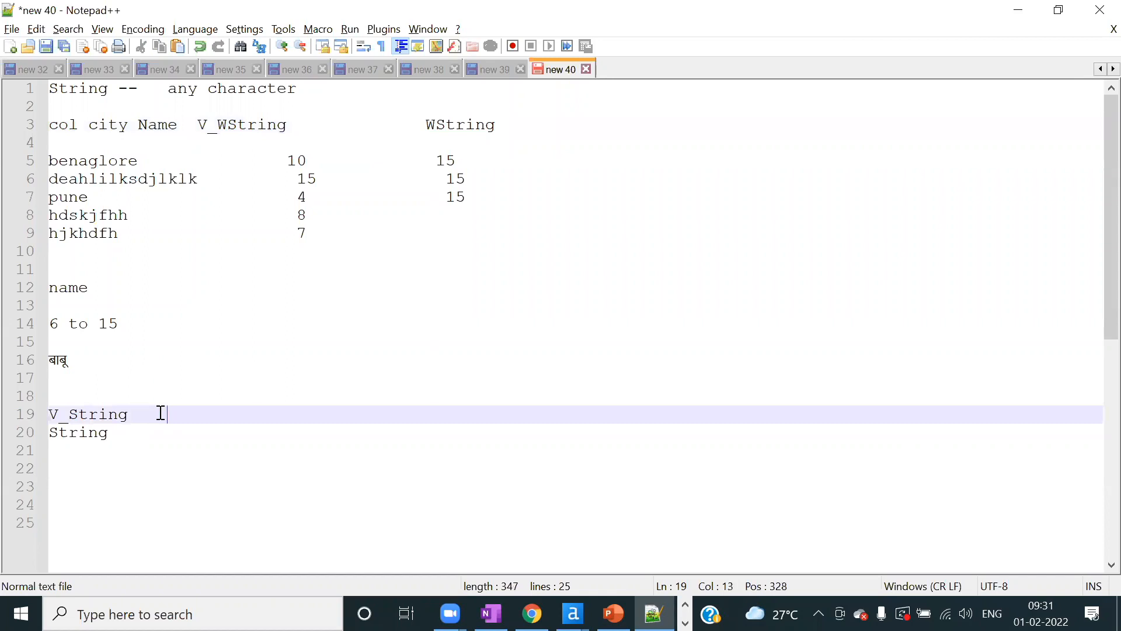
text(1000)
key(BackSpace)
click(160, 430)
key(Tab)
text(50)
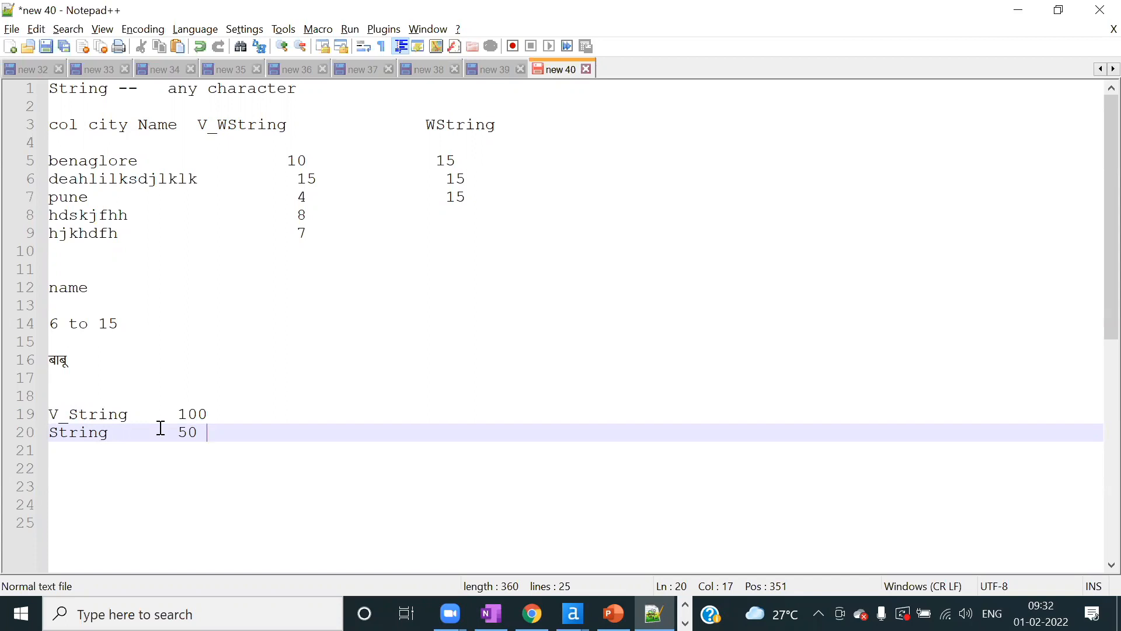
- Delete the example lengths 100 and 50 beside V_String and String
double_click(188, 414)
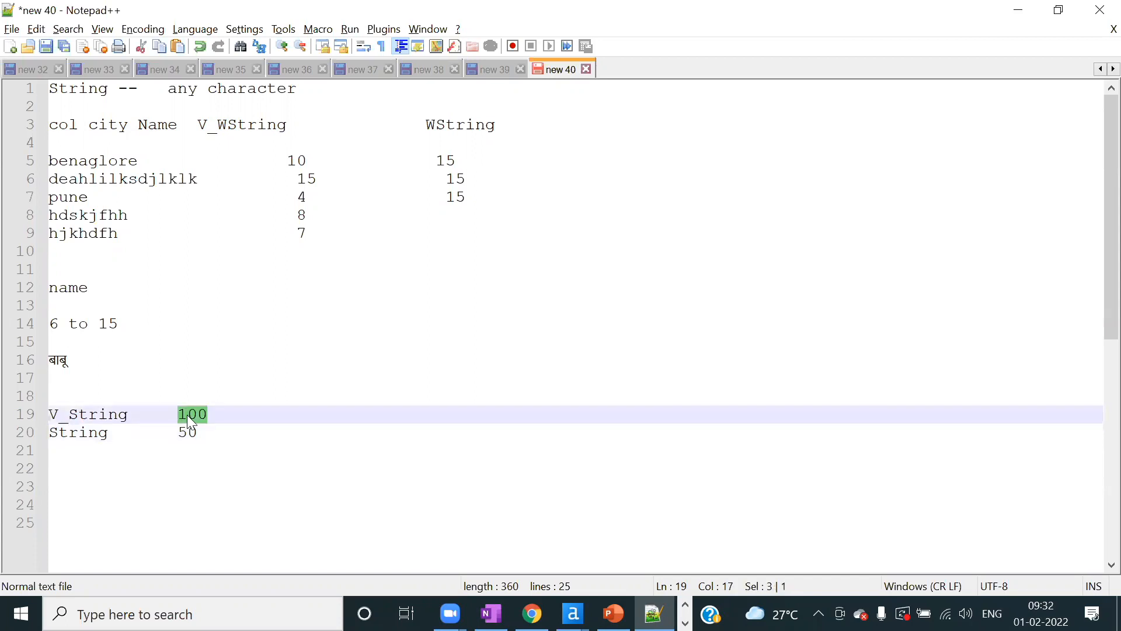
key(Delete)
double_click(187, 432)
key(Delete)
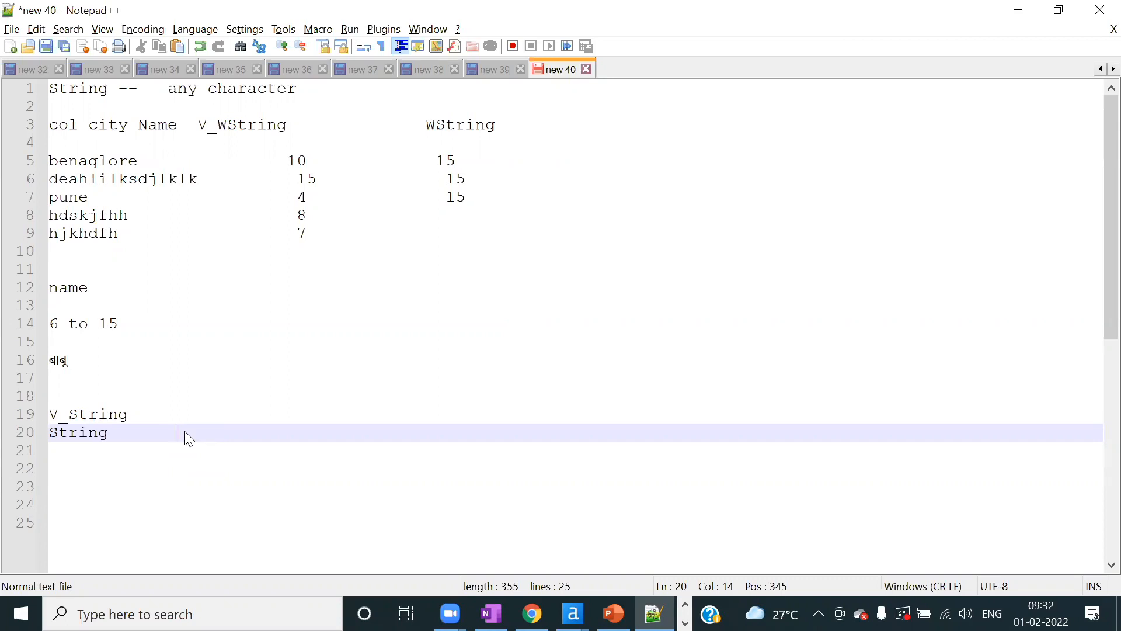
- Remove the blanks after String and add a line below it with the sample English name followed by padding spaces
key(BackSpace)
key(BackSpace)
key(BackSpace)
key(BackSpace)
key(BackSpace)
key(BackSpace)
key(BackSpace)
key(BackSpace)
key(BackSpace)
key(BackSpace)
key(BackSpace)
key(Return)
text(babu)
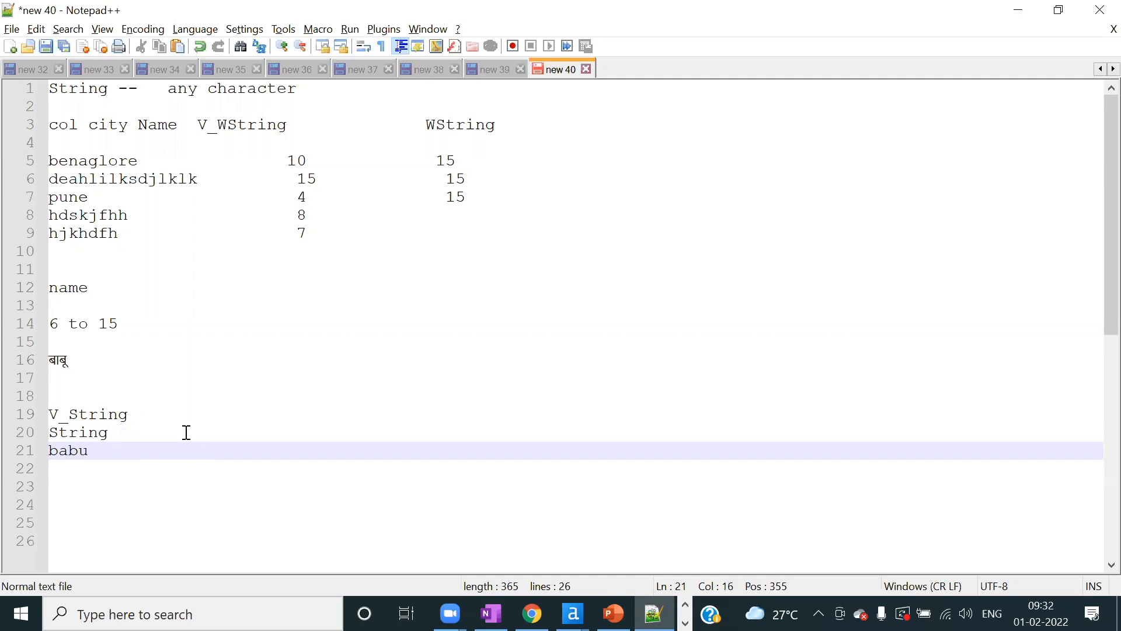
- Highlight the sample name and its padding spaces in the notes, and delete the trailing spaces
double_click(71, 452)
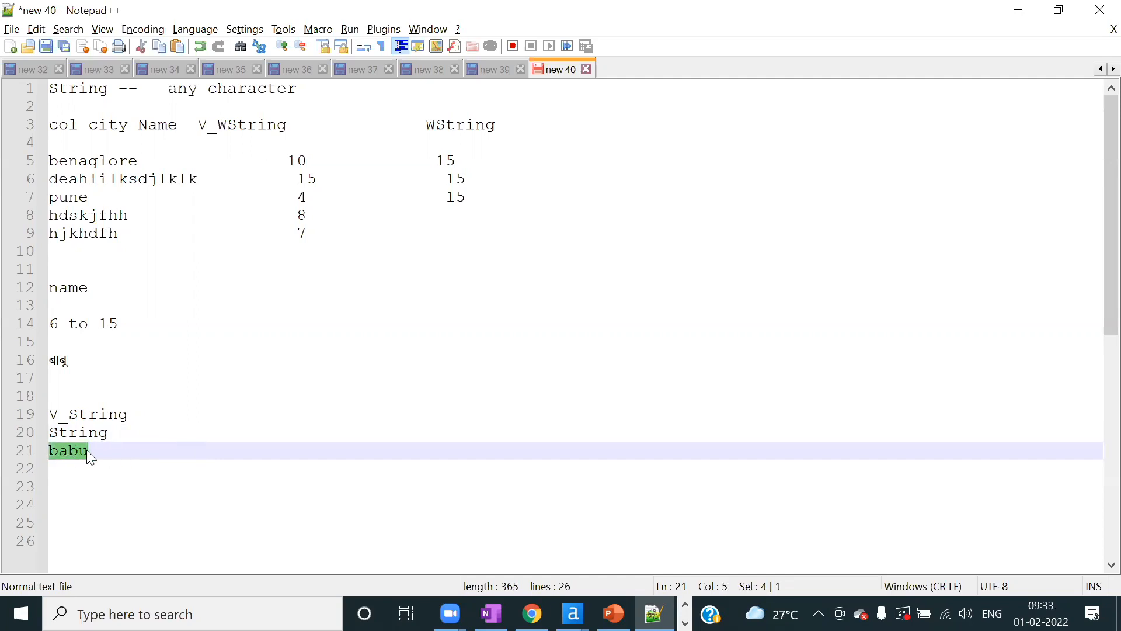
click(97, 452)
drag(89, 451, 191, 451)
click(231, 451)
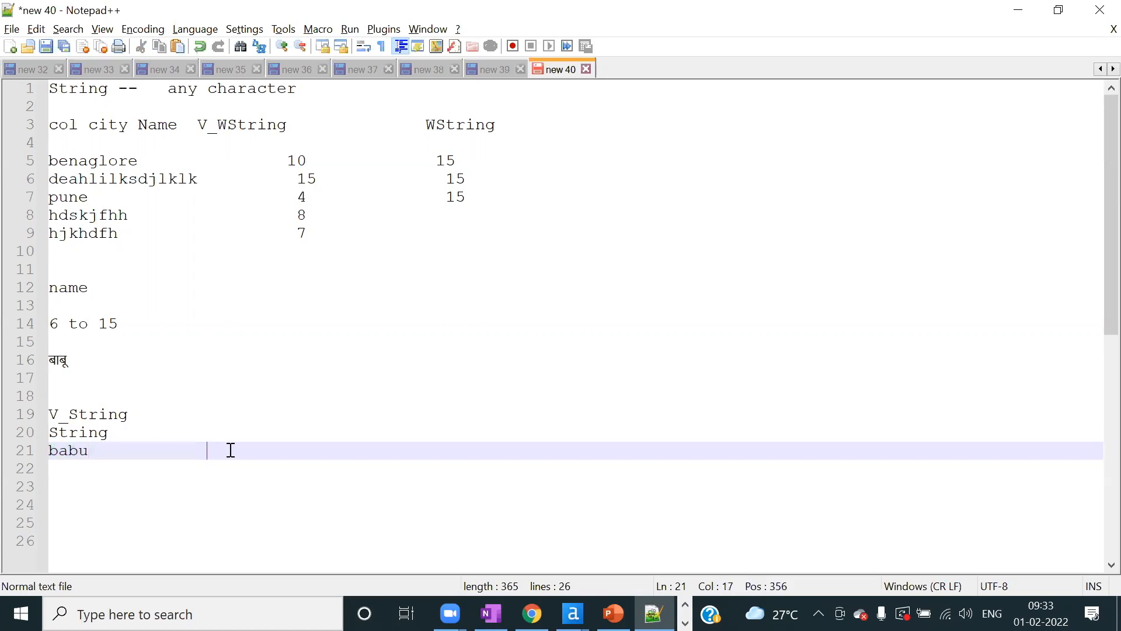
drag(211, 451, 88, 453)
key(BackSpace)
- Switch to PowerPoint and review the Numeric Data slide and the Date/Time and Boolean Data slide
key(alt+Tab)
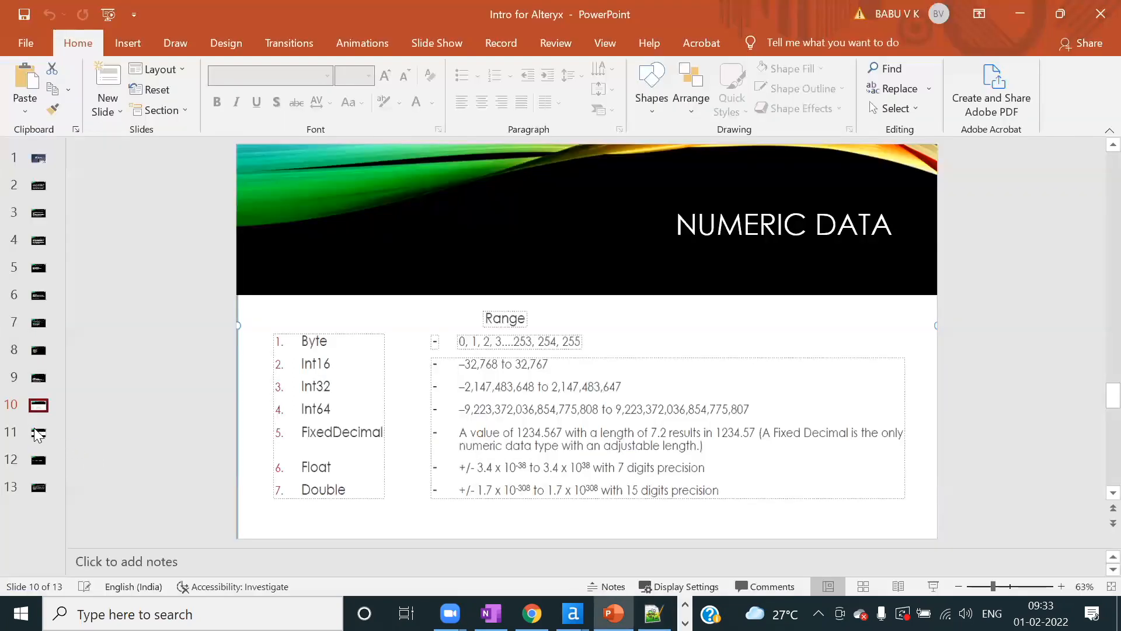
click(37, 432)
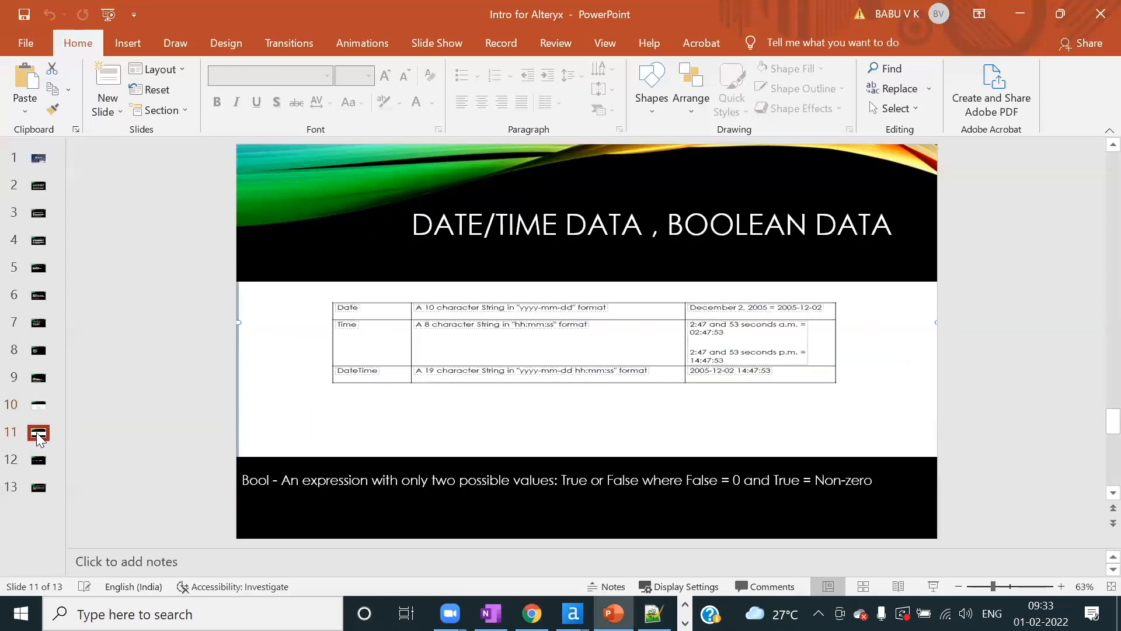
click(38, 405)
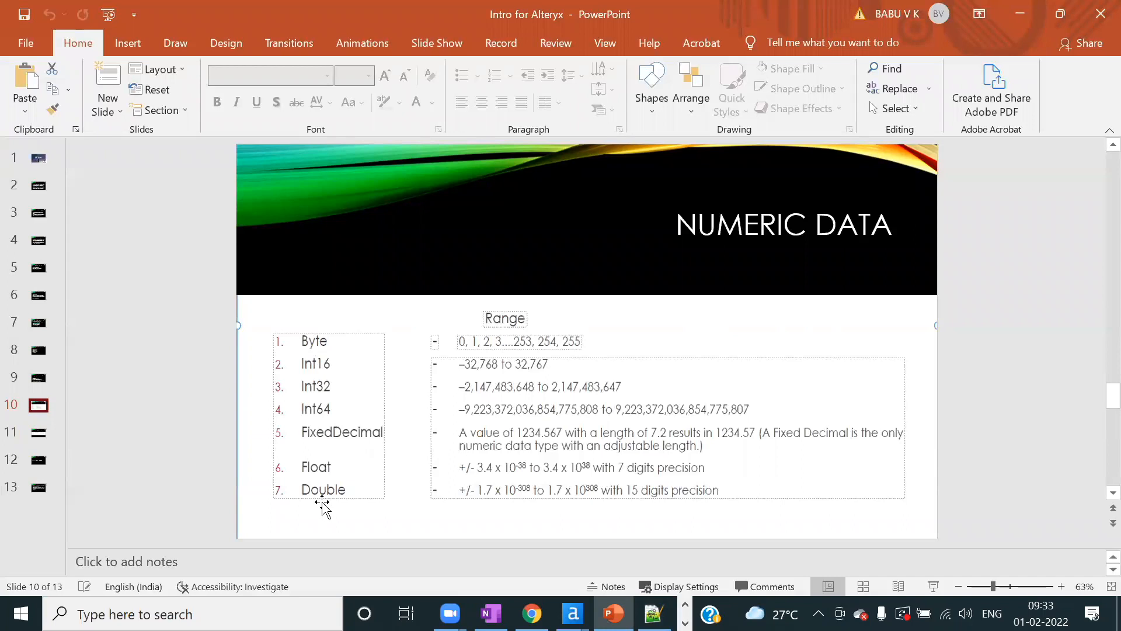
click(39, 434)
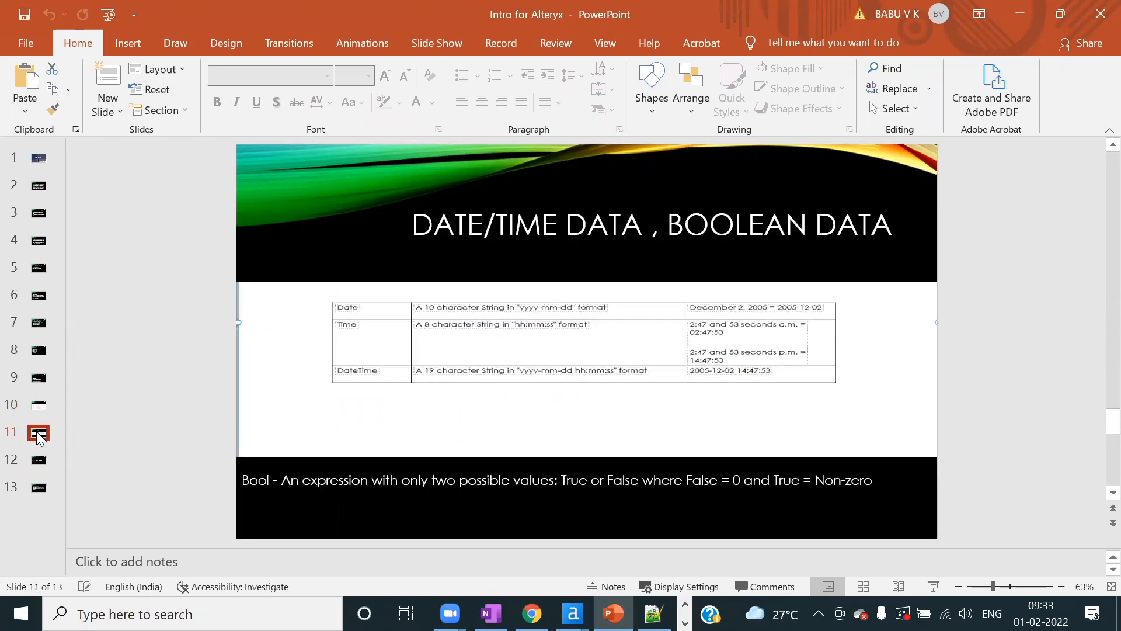
- Return to Alteryx Designer past the Notepad++ notes and commit the Hindi Name size entry in the Select tool
key(alt+Tab)
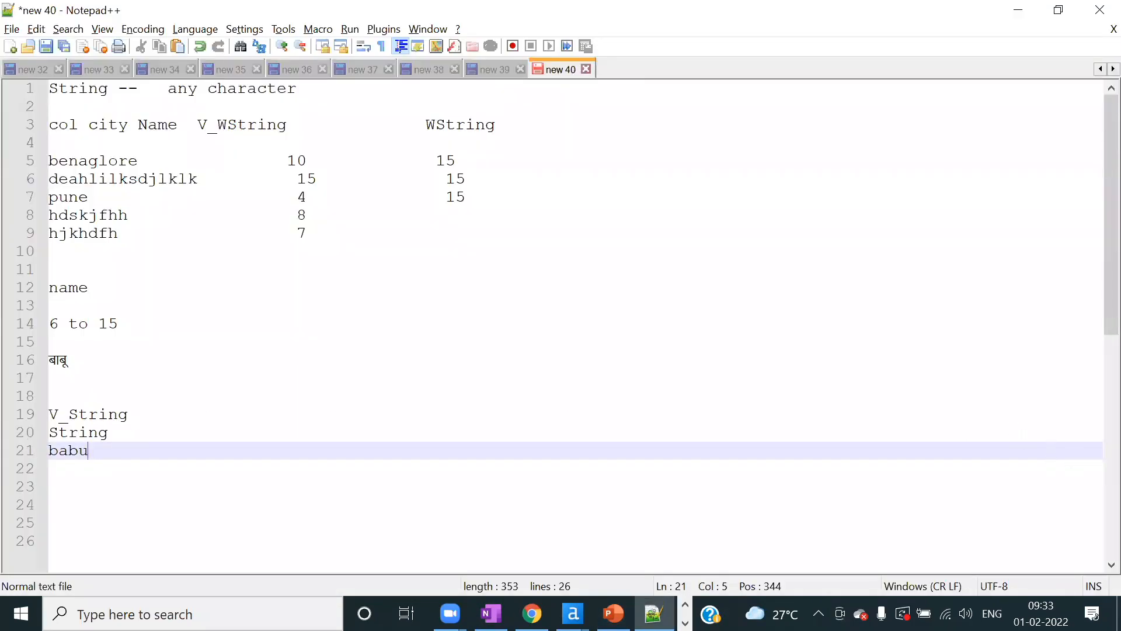
key(alt+Tab)
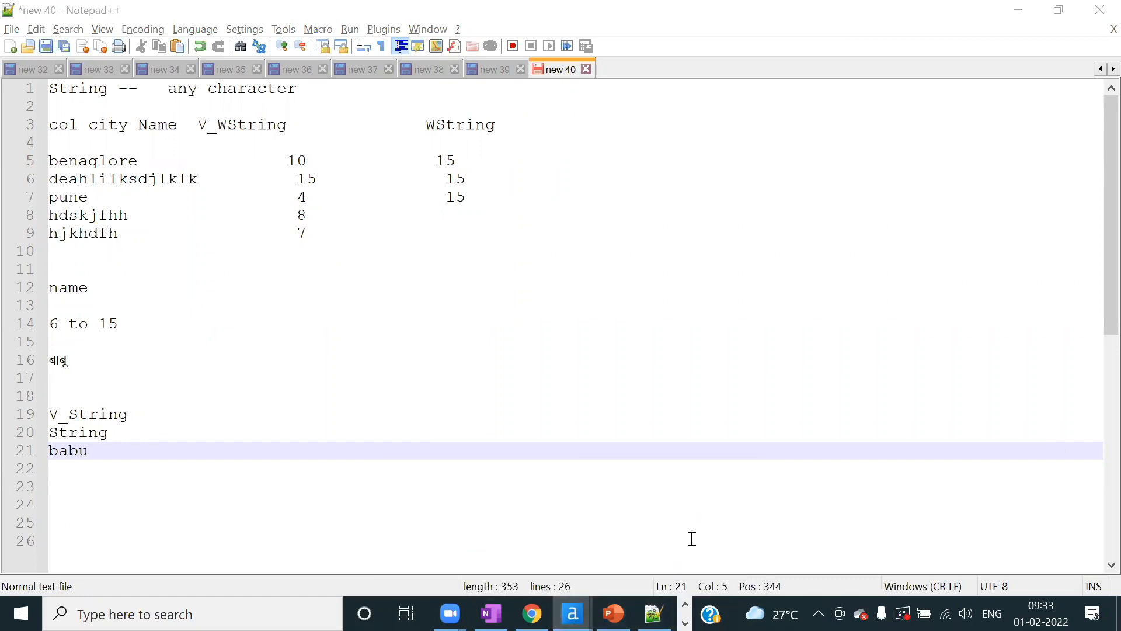
mouse_move(573, 613)
click(502, 548)
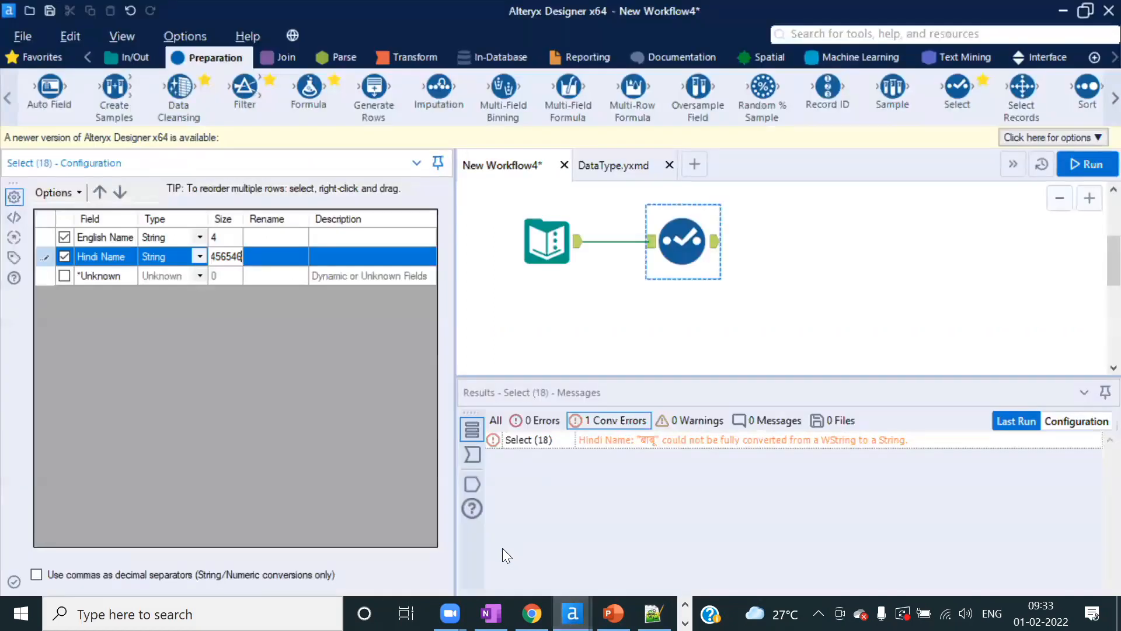
click(705, 298)
click(514, 455)
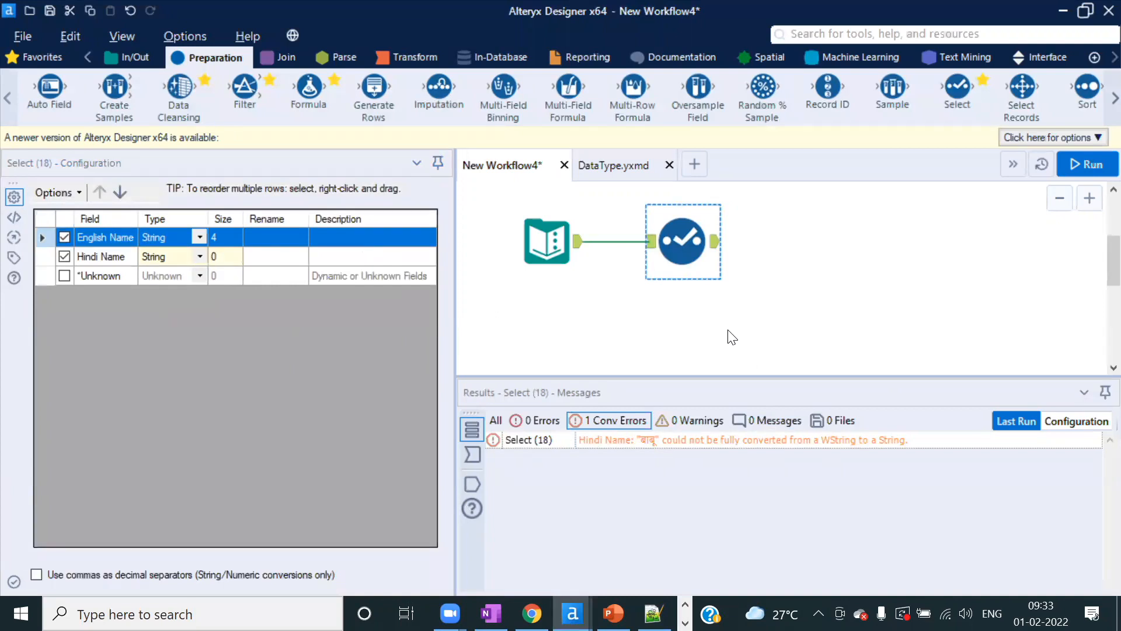
- Delete the Text Input and Select tools from the New Workflow4 canvas
drag(486, 203, 721, 269)
key(Delete)
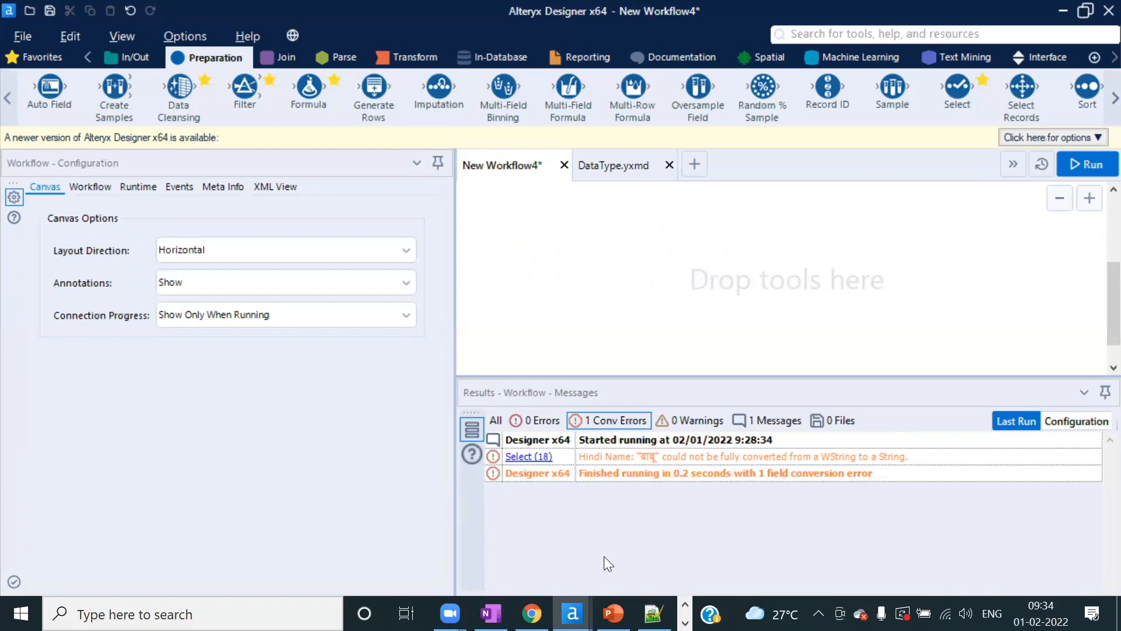
- Switch to Notepad++ and list the sample dates 12/12/2020, 2020-12-12 and jan 12 2020 in a new document, separated by blank lines
click(653, 613)
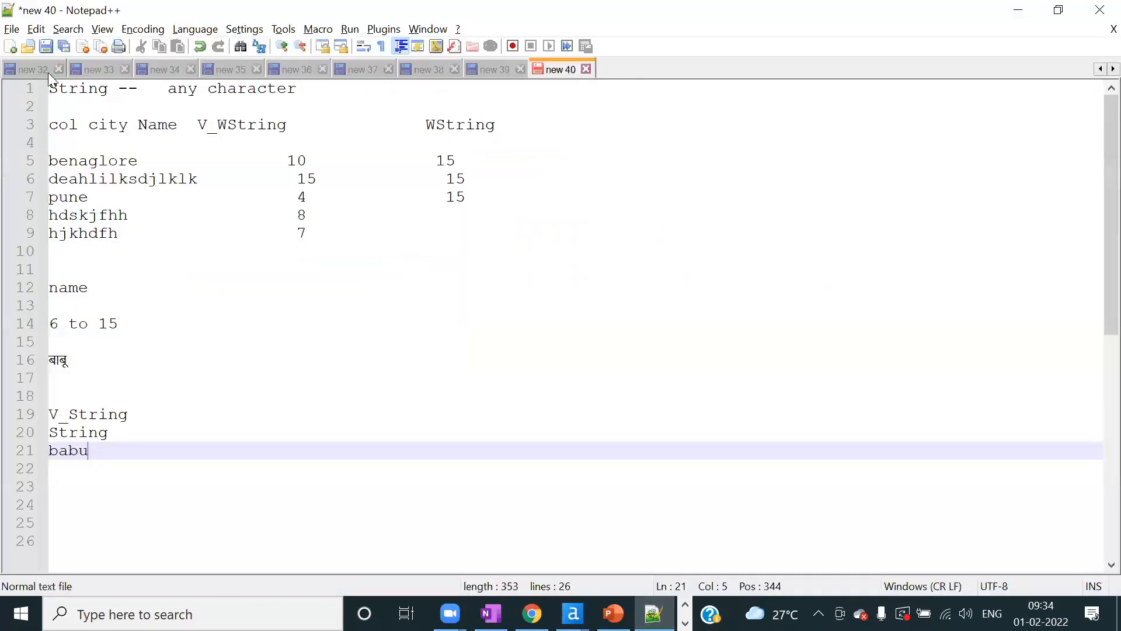
click(10, 47)
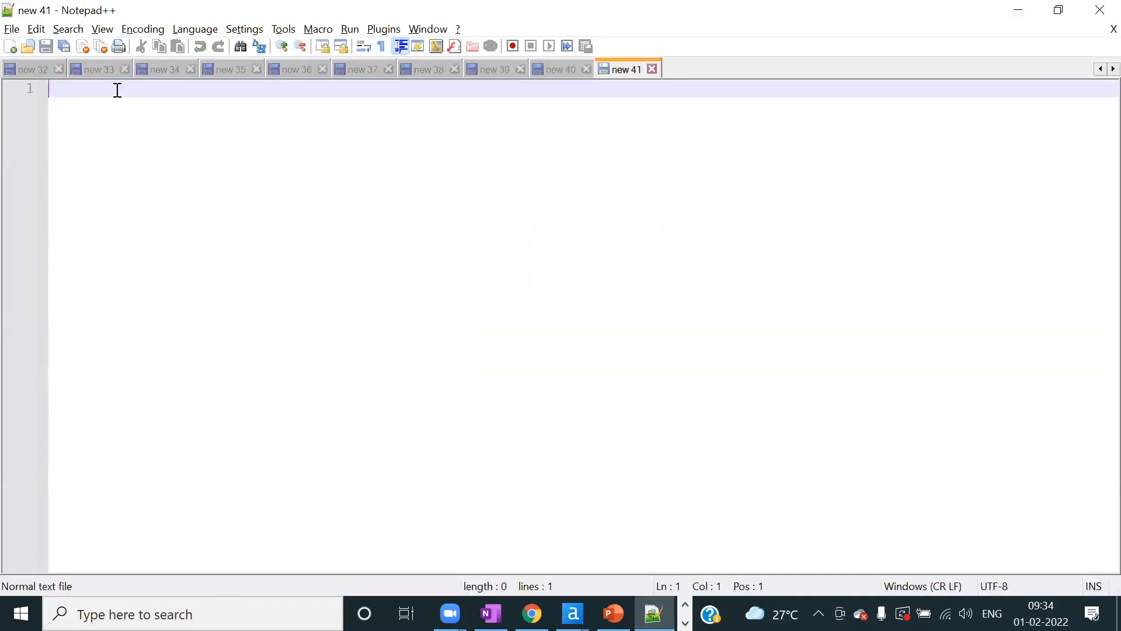
text(12)
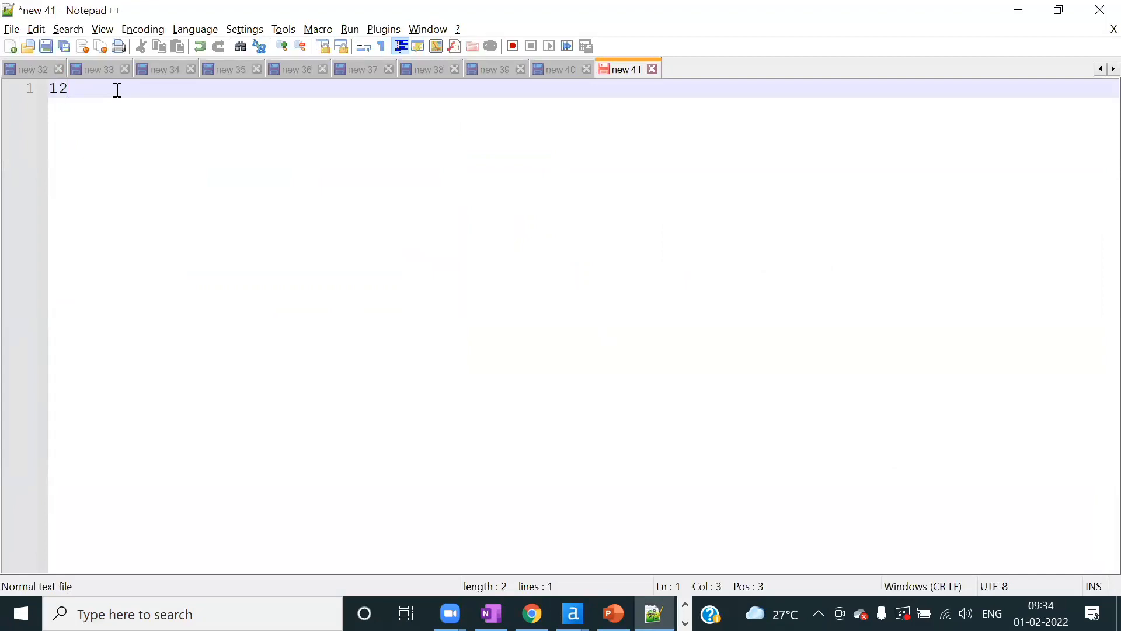
text(/12/2020)
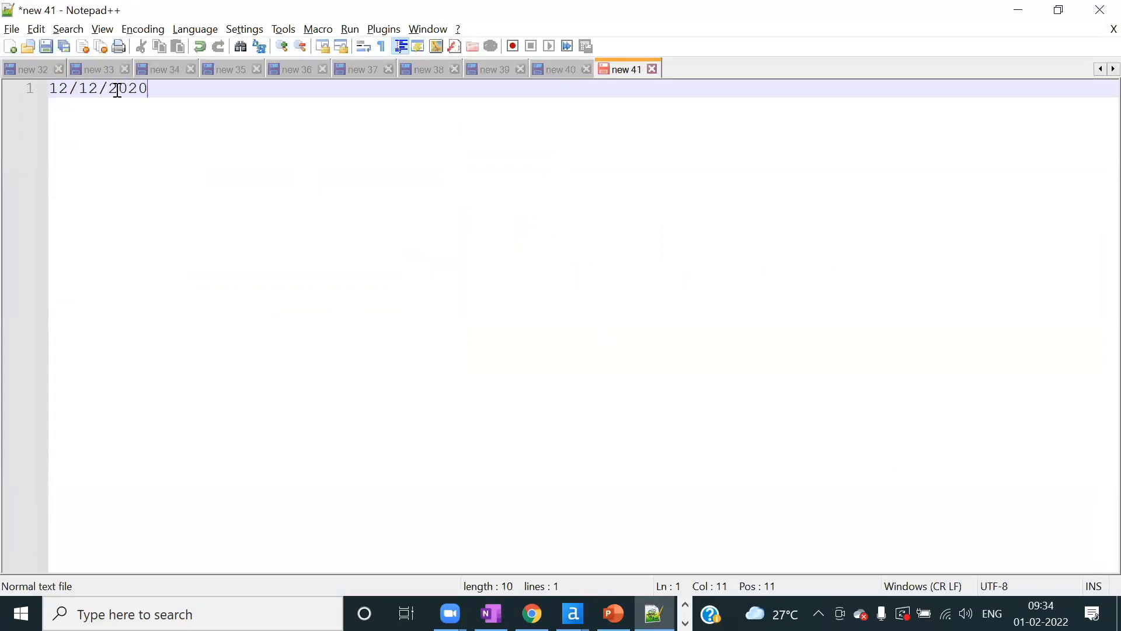
key(Return)
key(Return)
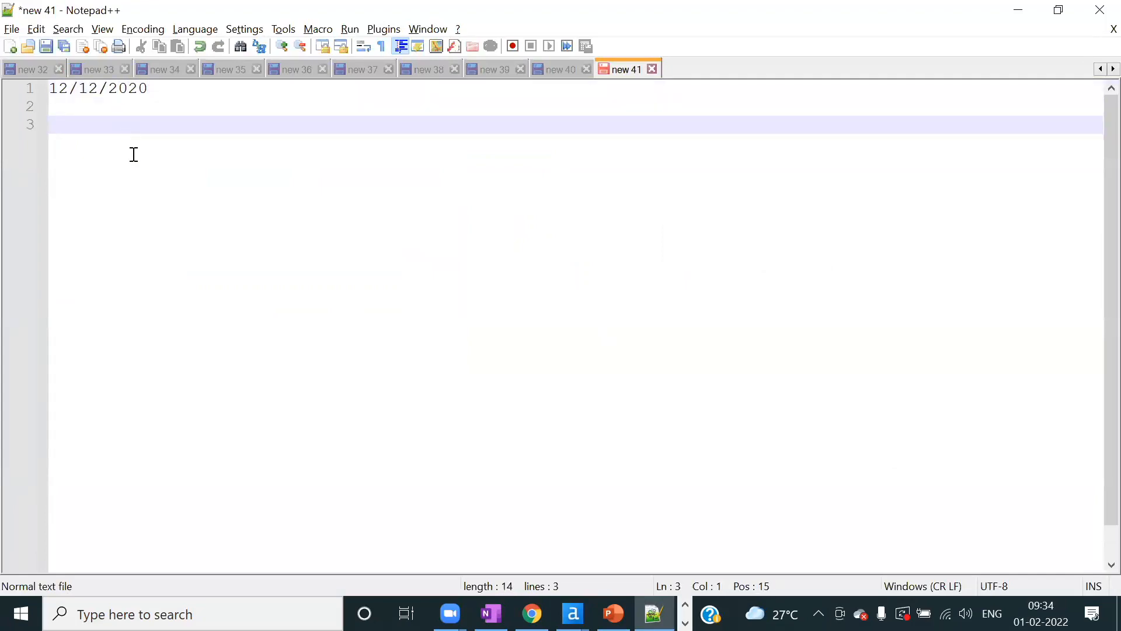
text(2020-12-12)
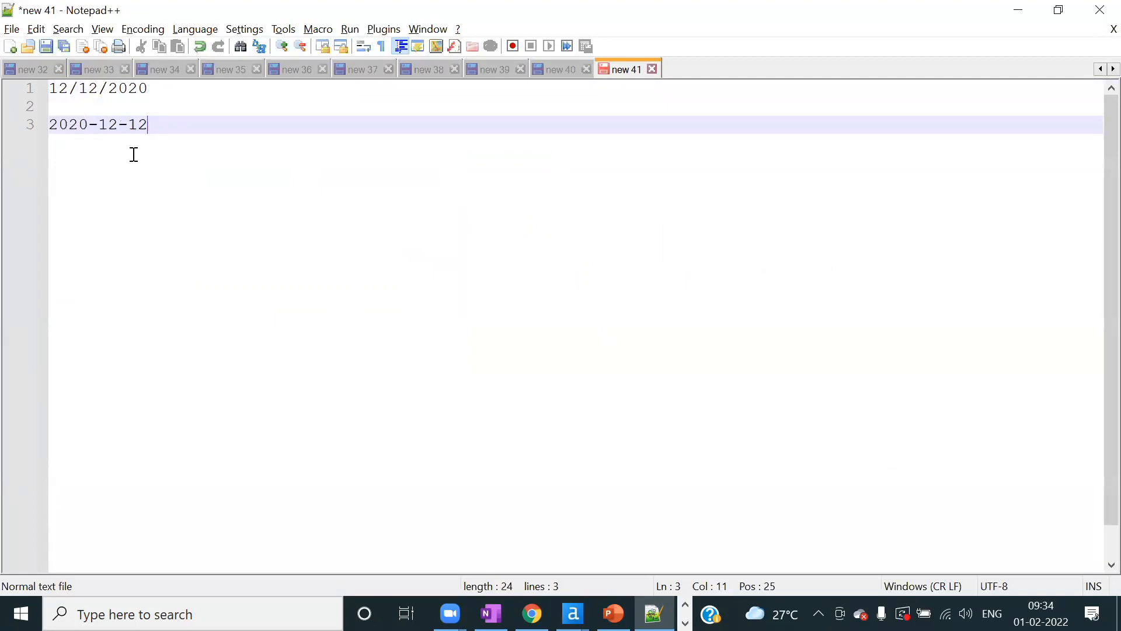
key(Return)
key(Return)
text(jan 12)
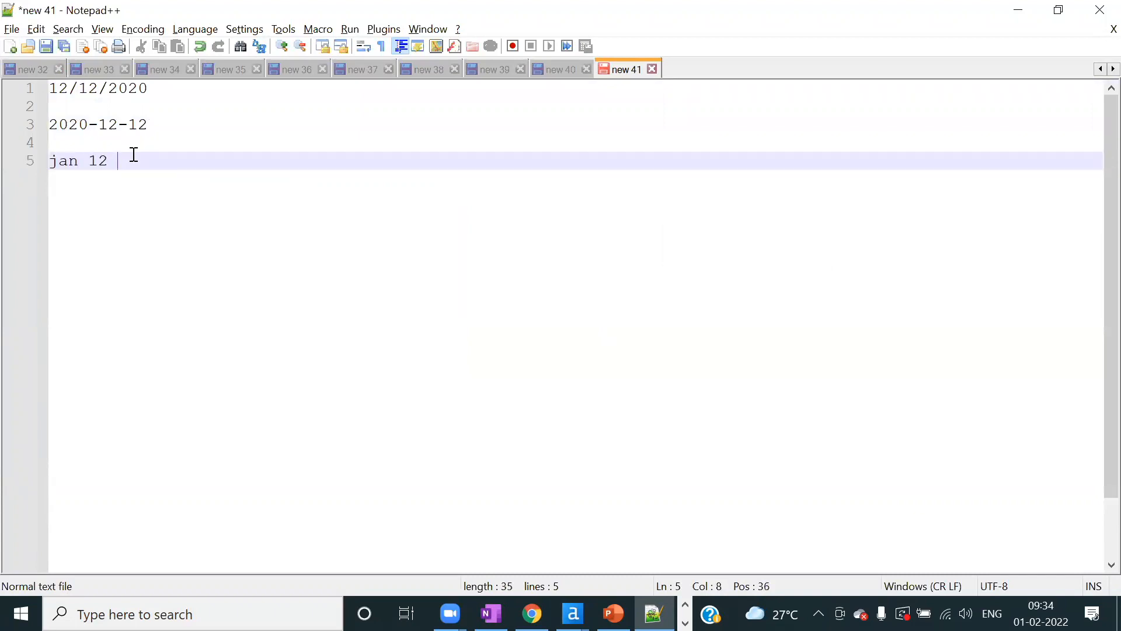
key(BackSpace)
text(2020)
- Highlight the three sample dates in the notes
drag(208, 160, 55, 87)
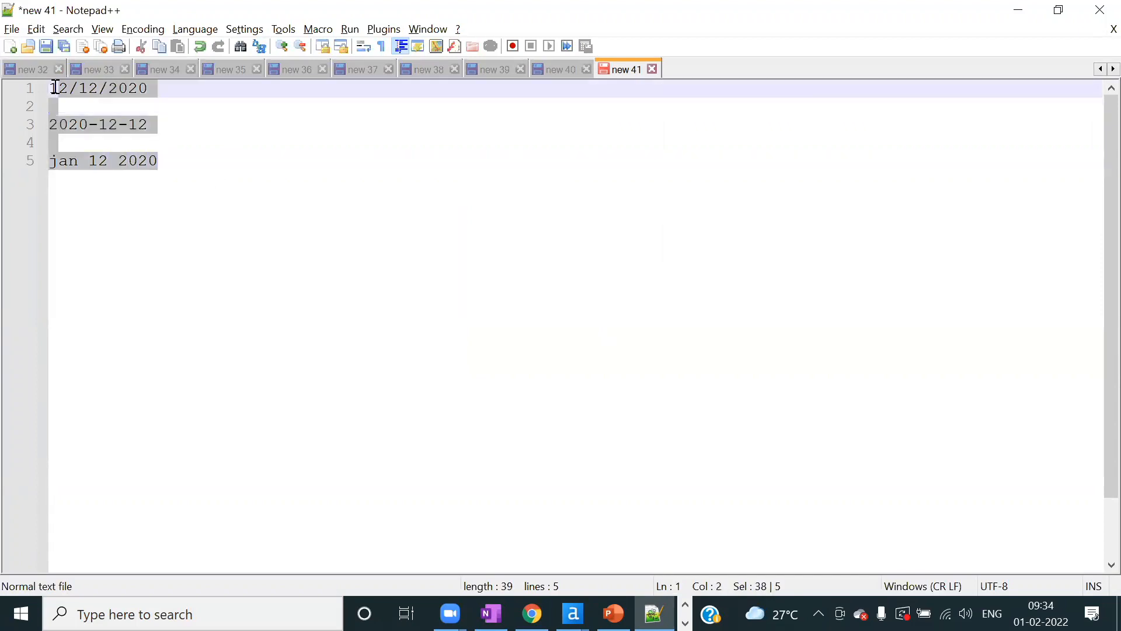
click(125, 181)
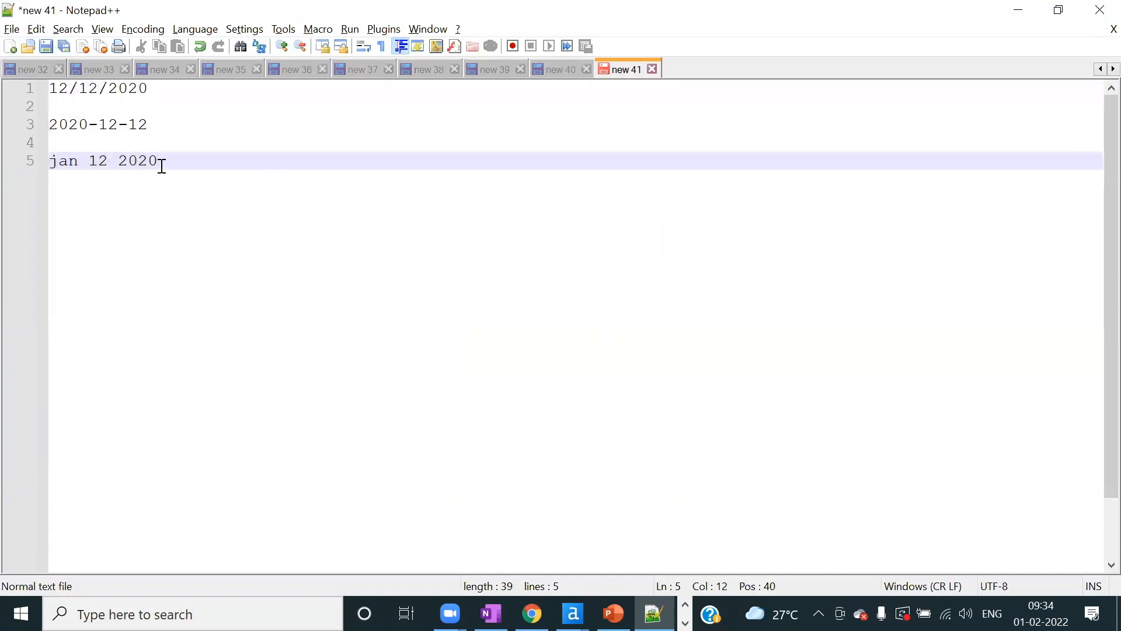
drag(168, 162, 35, 90)
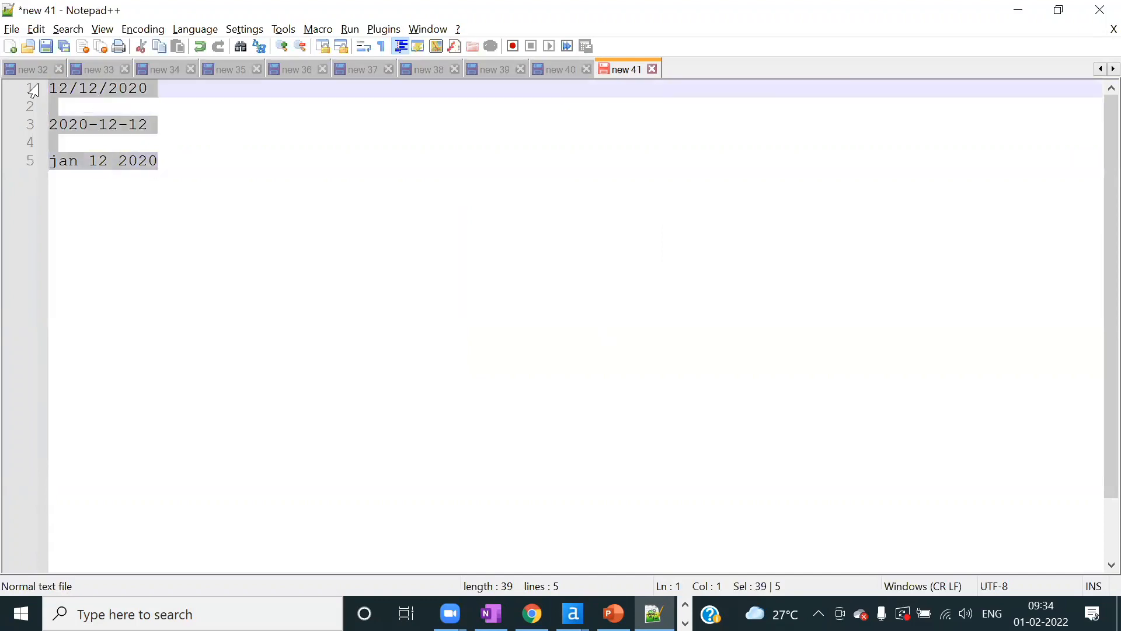
- Add the date format yyyy-mm-dd below the sample dates, leaving a blank line between
click(175, 162)
key(Return)
key(Return)
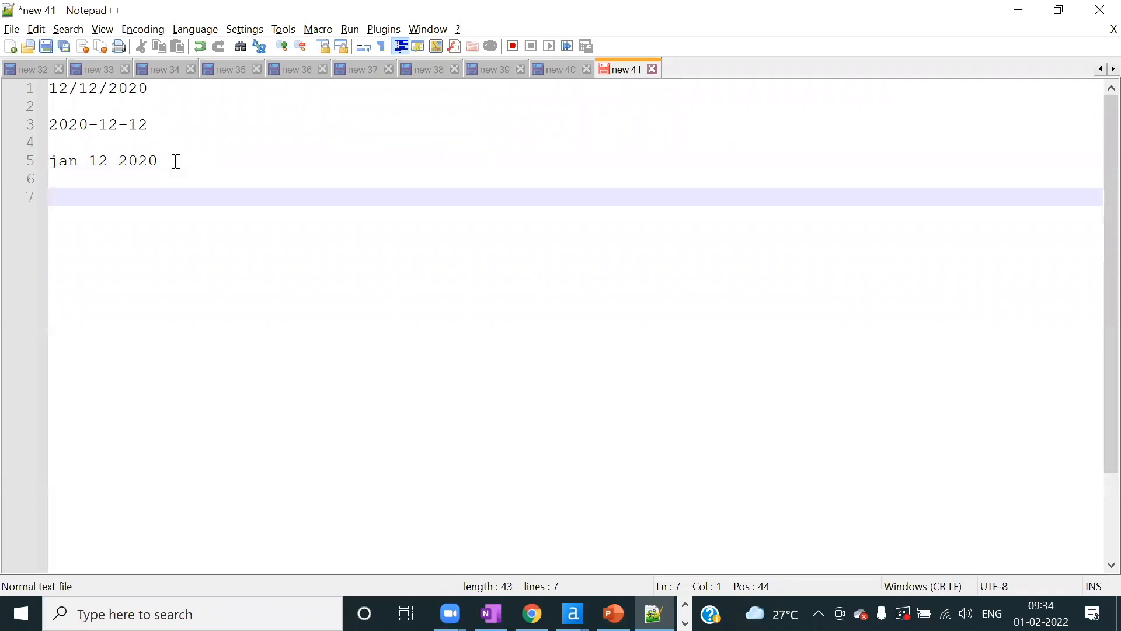
text(yyyy-mm-dd)
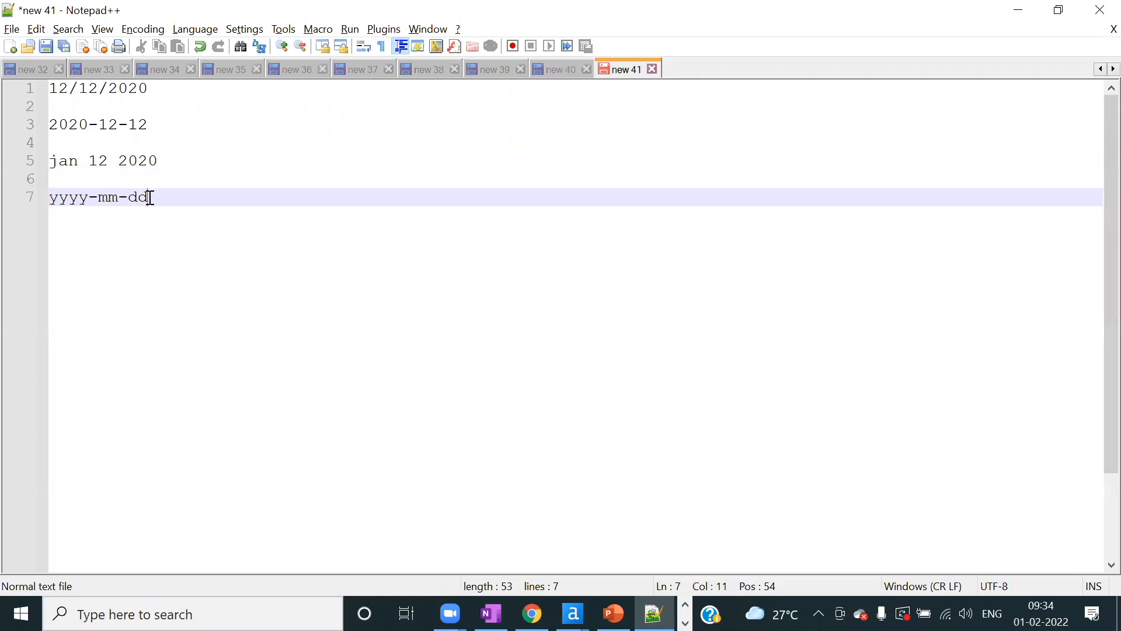
- Highlight the yyyy-mm-dd format and its first hyphen, and compare it with the jan 12 2020 line
drag(150, 197, 54, 198)
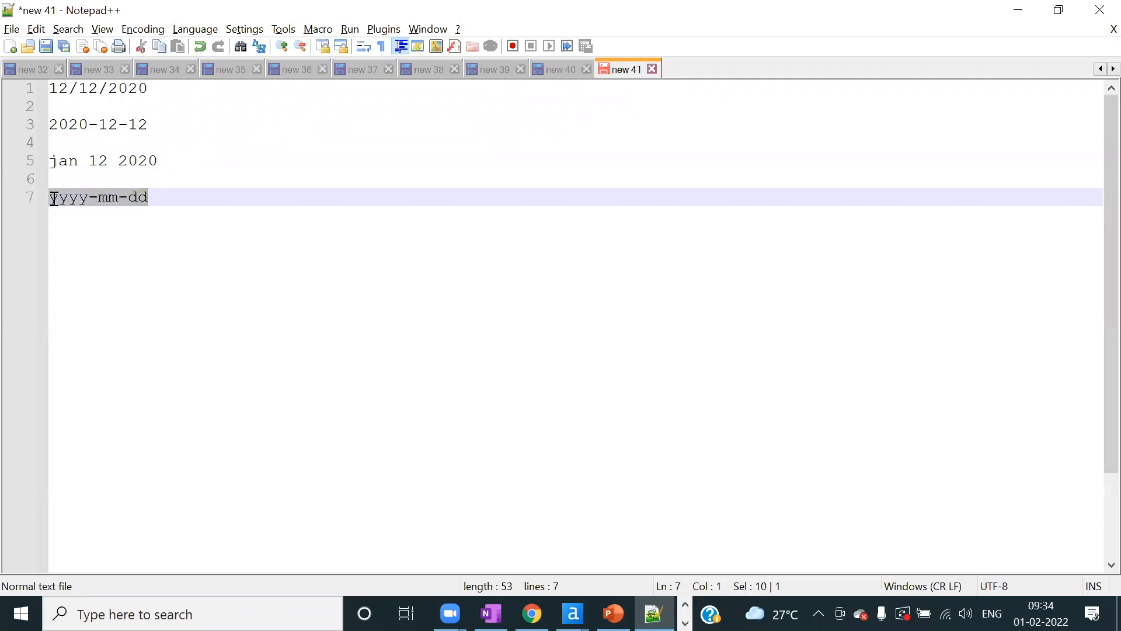
click(95, 197)
drag(97, 197, 89, 198)
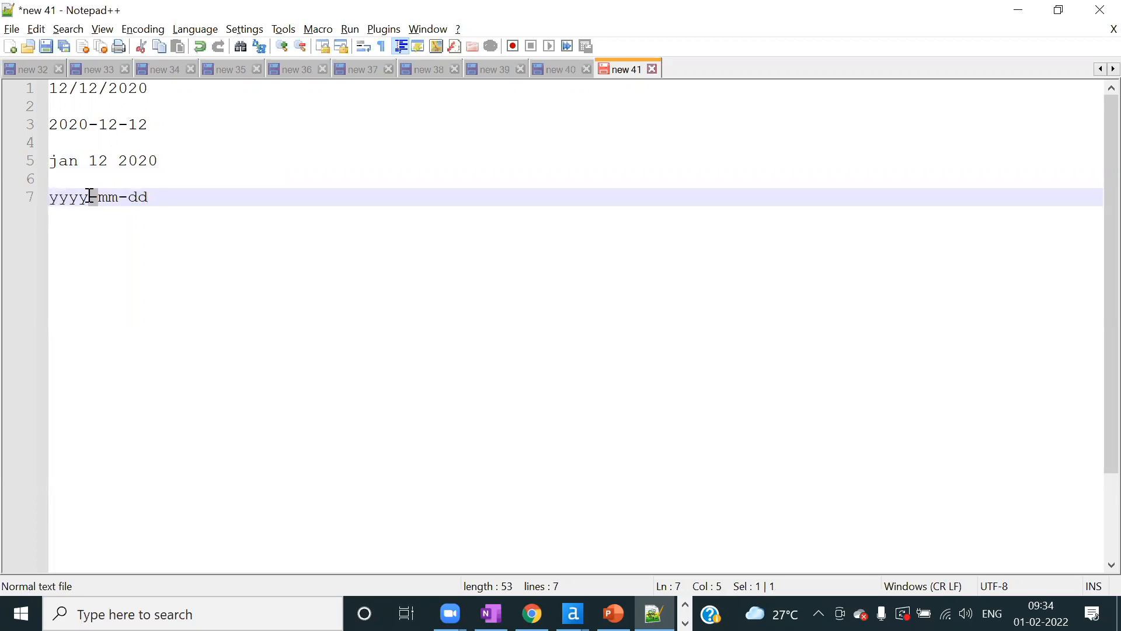
drag(158, 197, 43, 208)
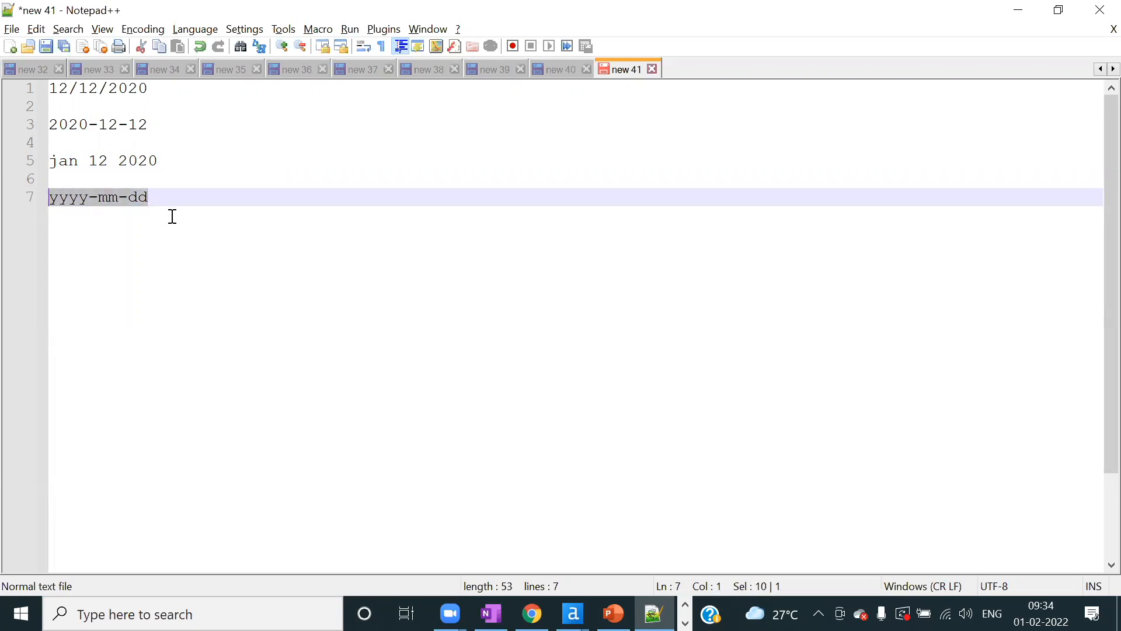
click(165, 198)
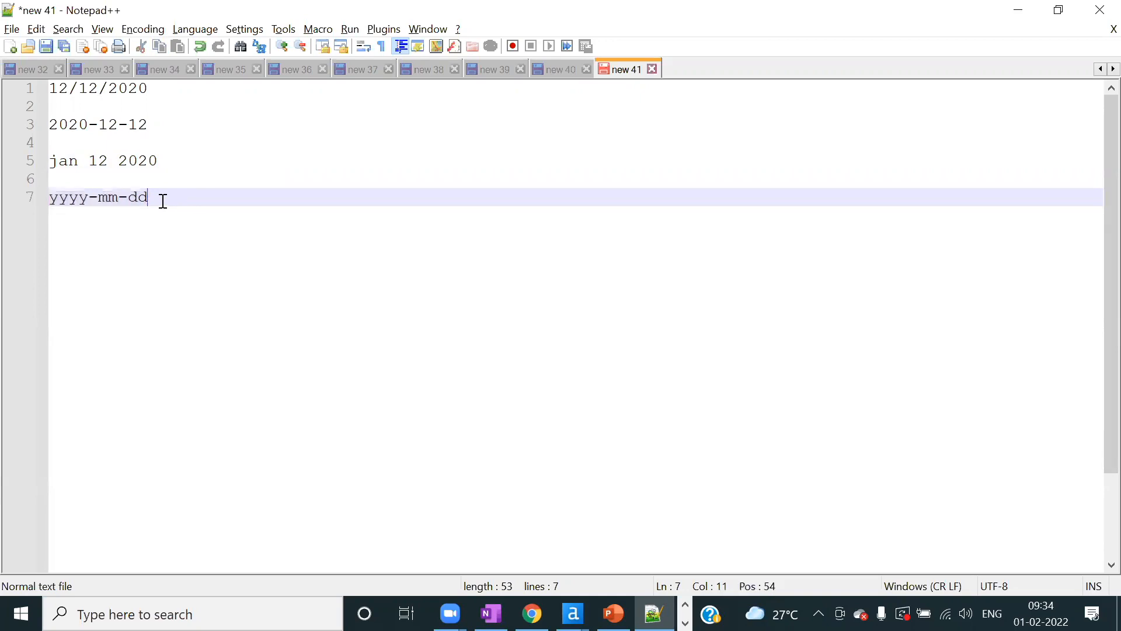
drag(150, 193, 39, 207)
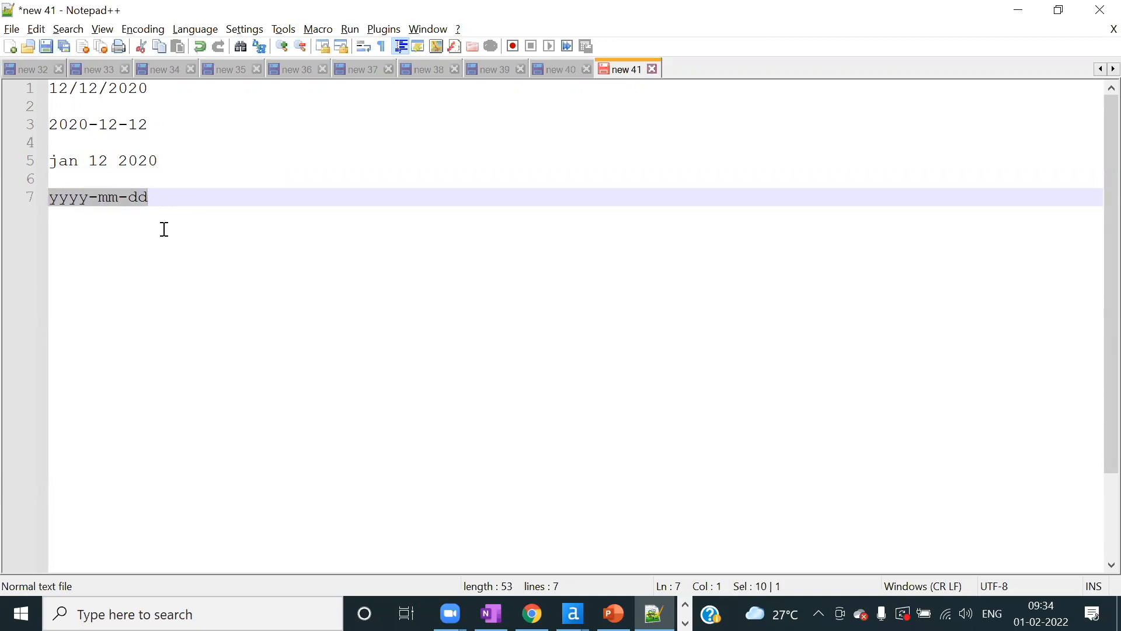
drag(162, 161, 36, 171)
- Add three empty lines below the yyyy-mm-dd format and highlight the format line
click(158, 192)
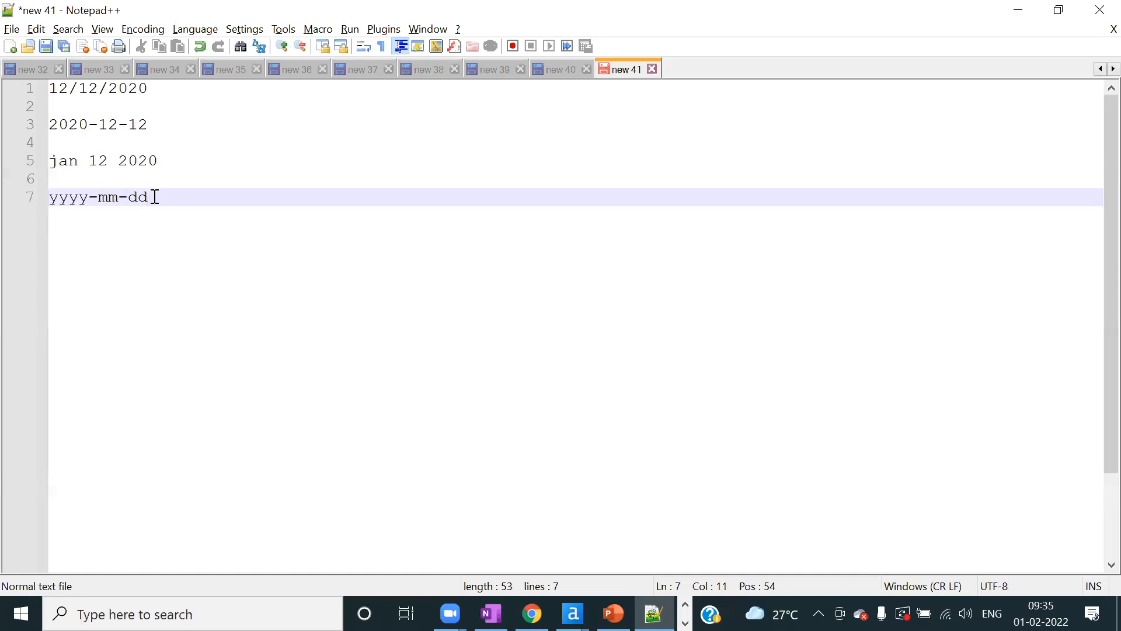
key(Return)
key(Return)
key(Return)
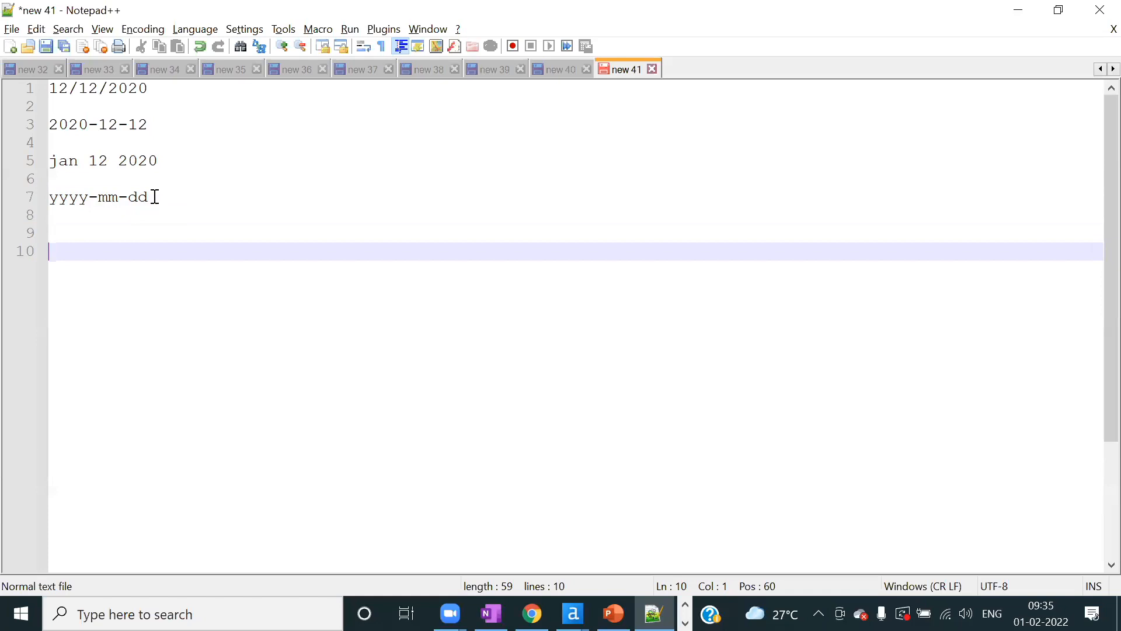
drag(156, 196, 50, 202)
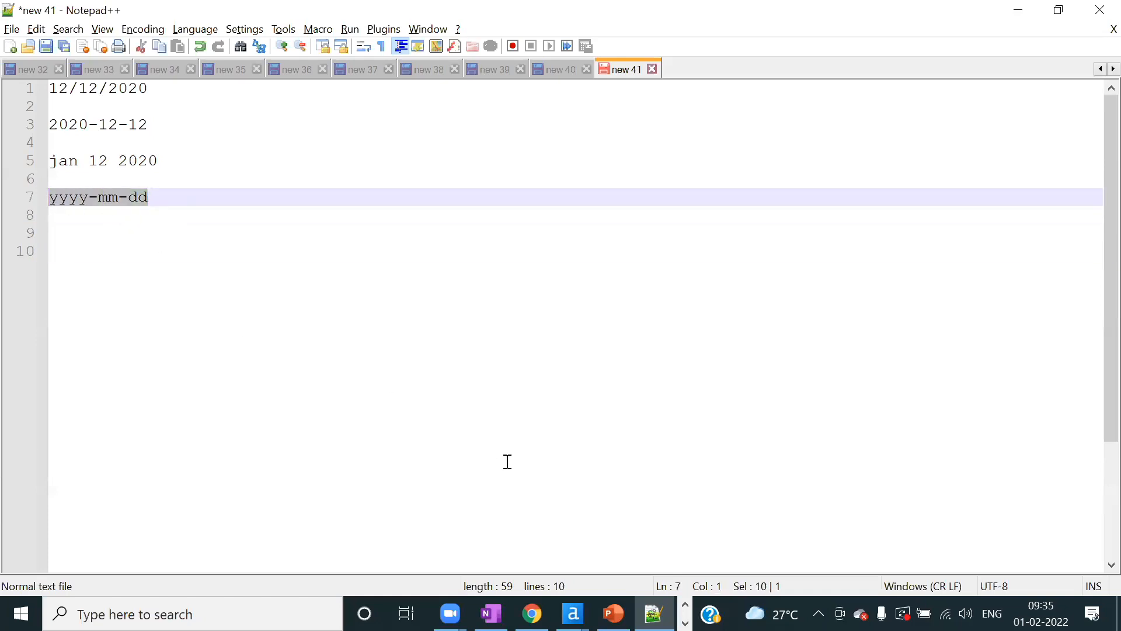
- Switch to New Workflow4 in Alteryx Designer and place a Text Input tool on the empty canvas
mouse_move(573, 613)
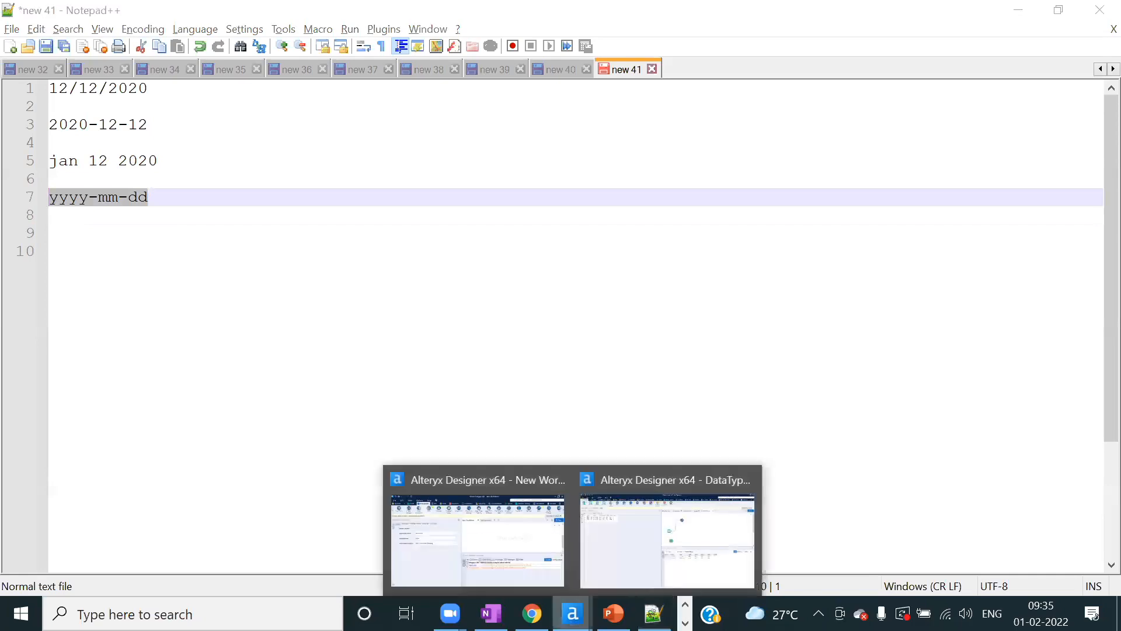
click(516, 543)
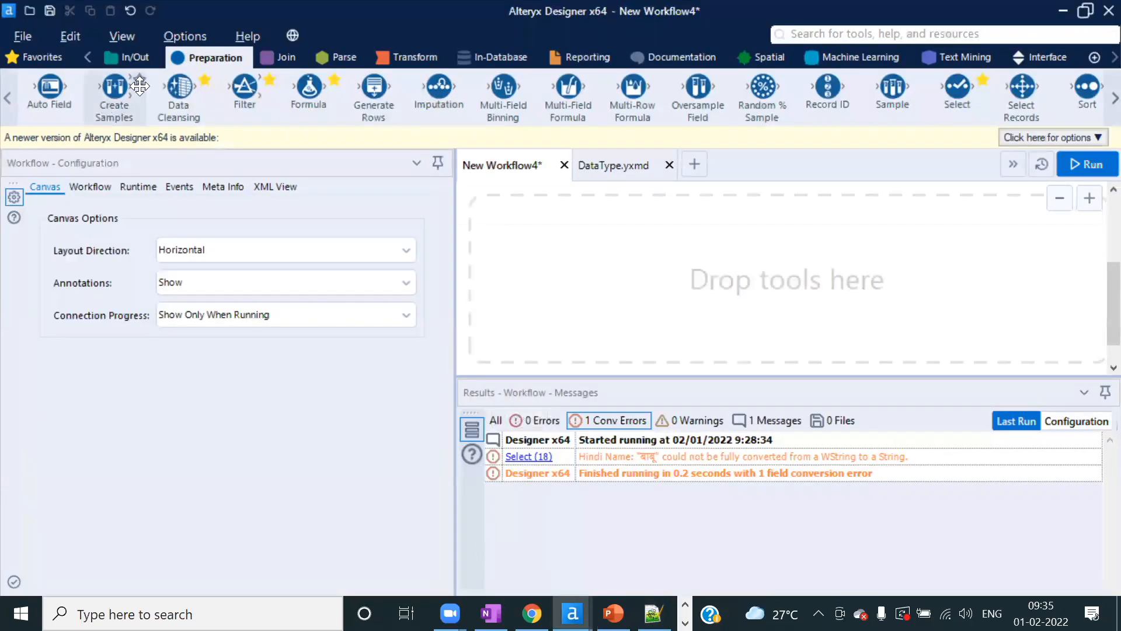
click(125, 57)
drag(422, 87, 532, 269)
- Check the yyyy-mm-dd format in the Notepad++ notes and enter 2021-02-01 in the Text Input's first column back in Alteryx Designer
key(alt+Tab)
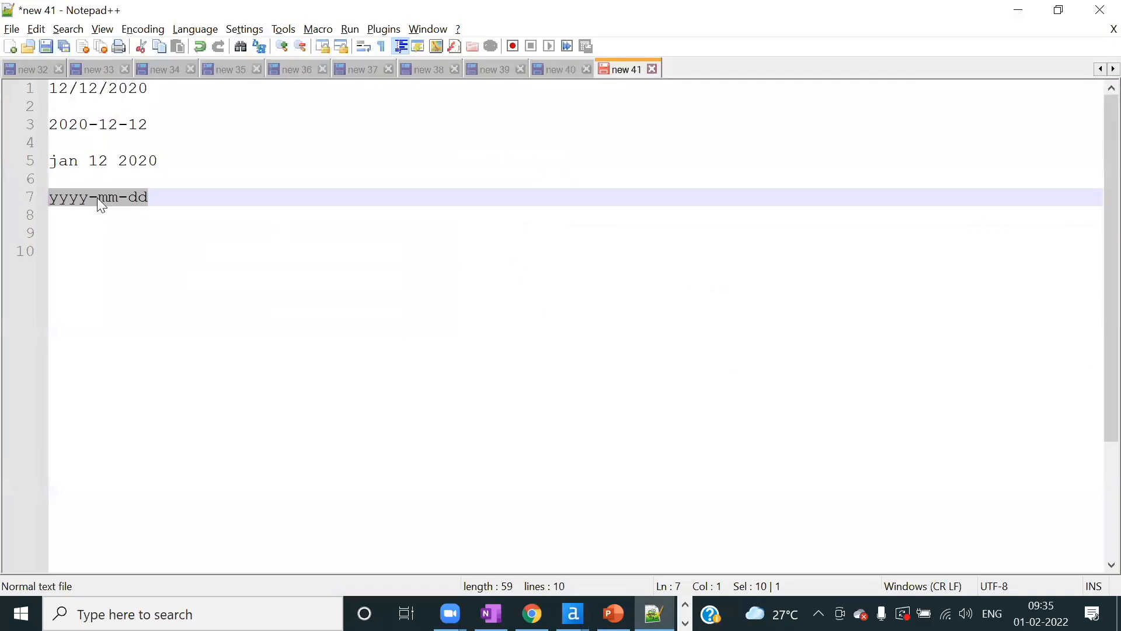
click(195, 197)
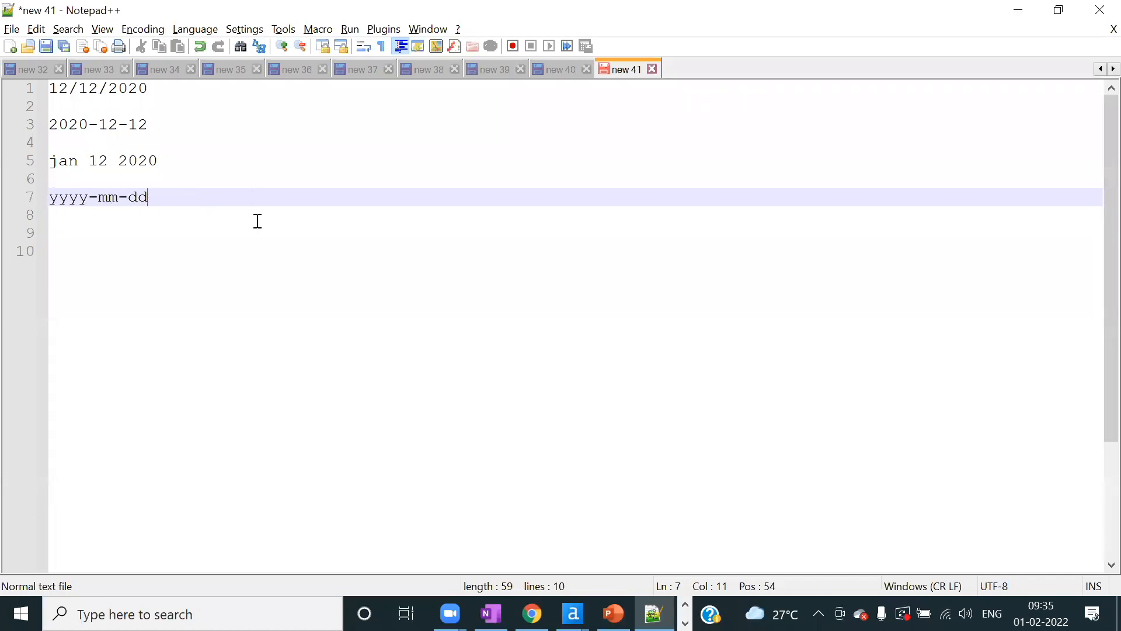
key(alt+Tab)
click(70, 226)
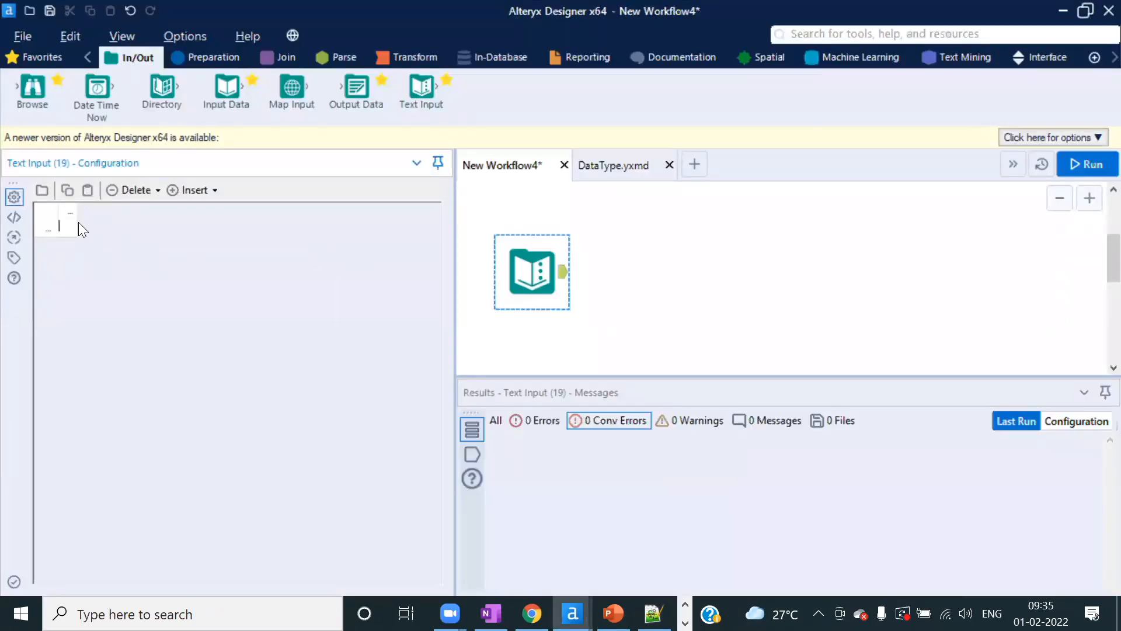
text(2021-)
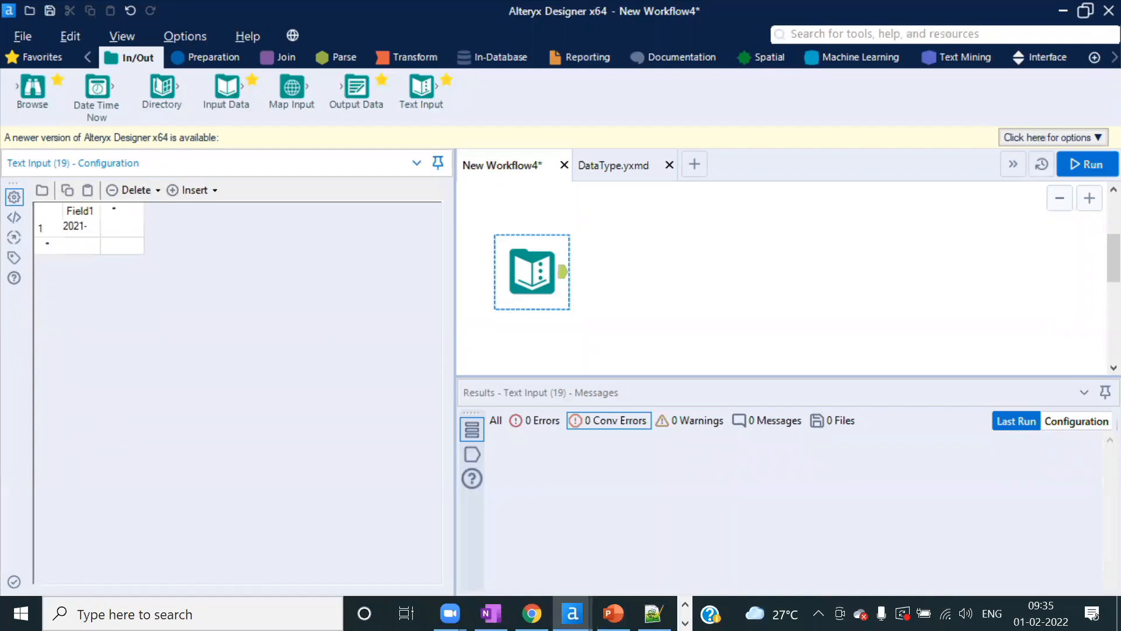
text(02-01)
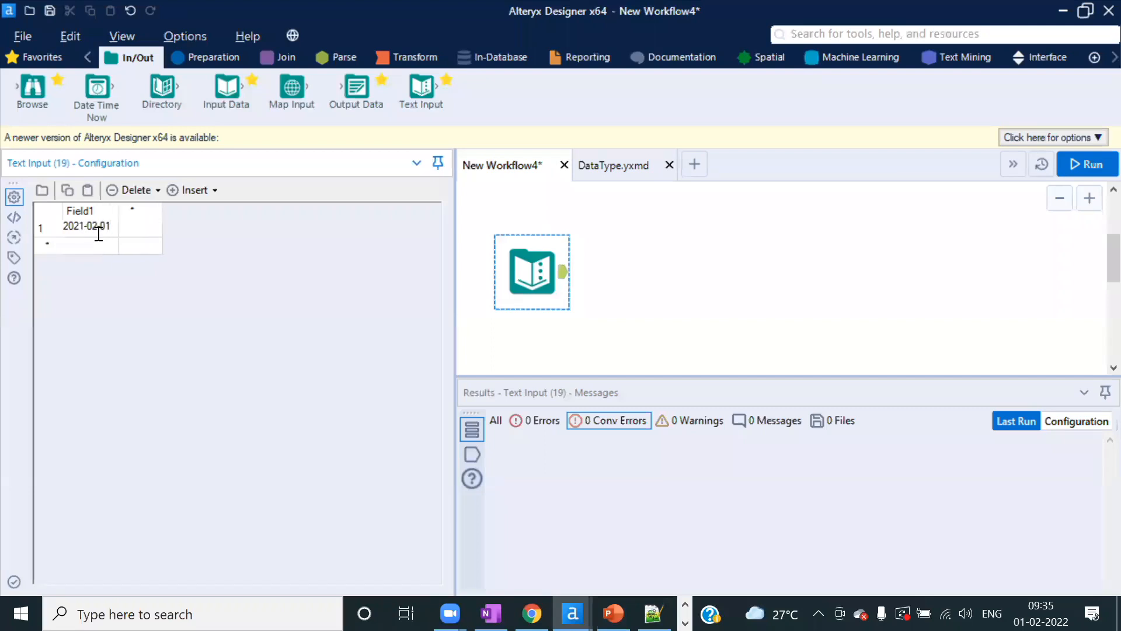
- Enter 2021/02/01 in the second column of the Text Input's first row
click(135, 211)
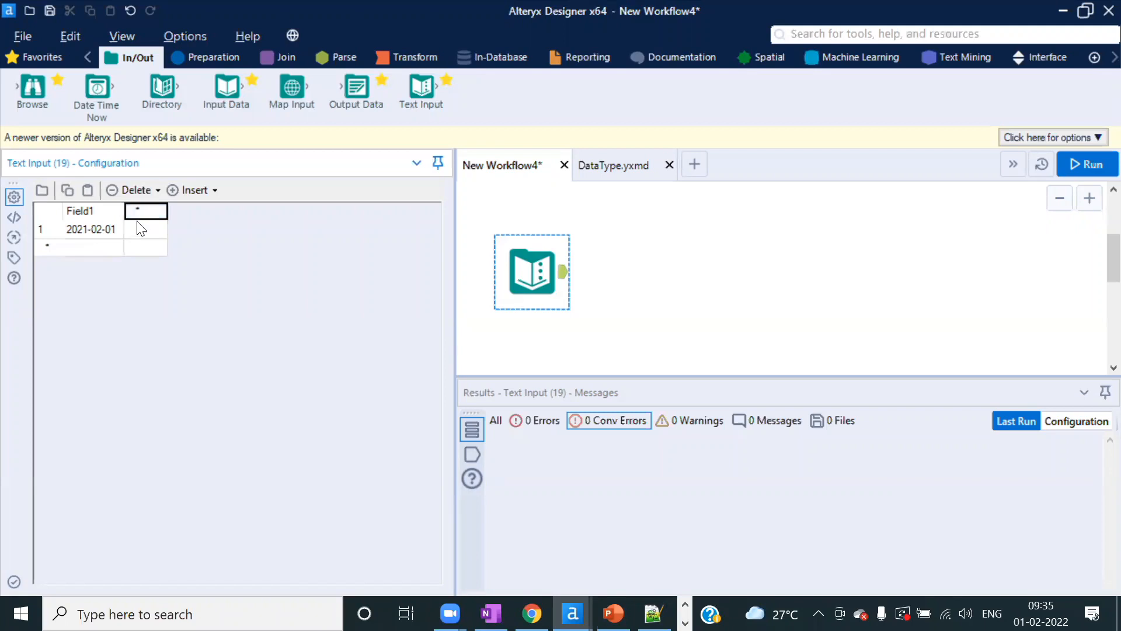
click(140, 234)
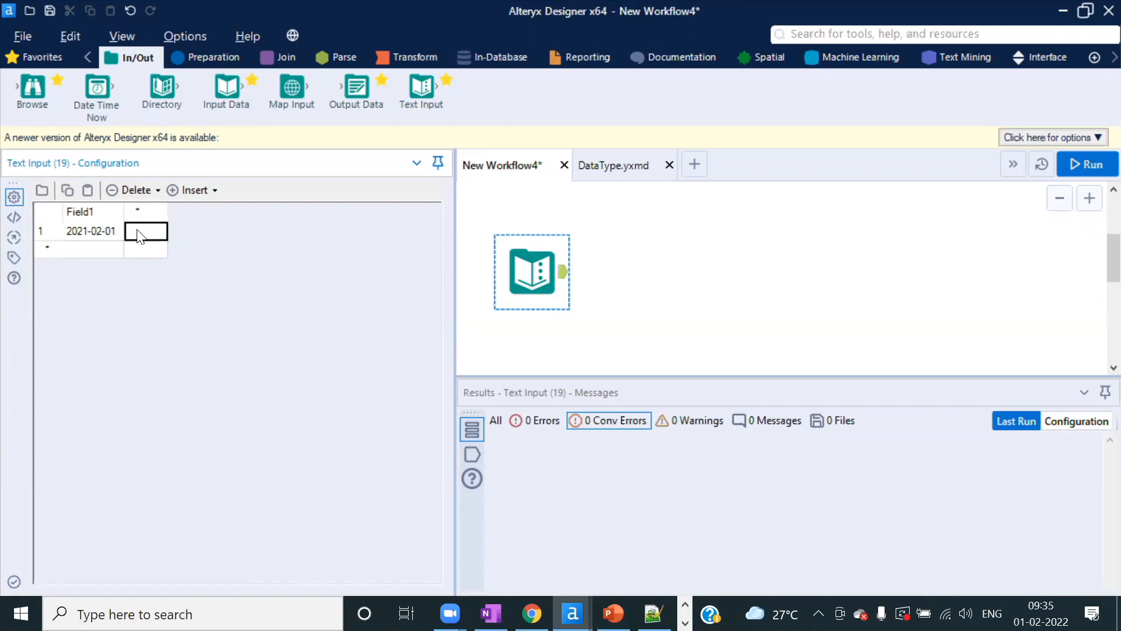
text(2021/0)
key(BackSpace)
text(02/01)
click(215, 227)
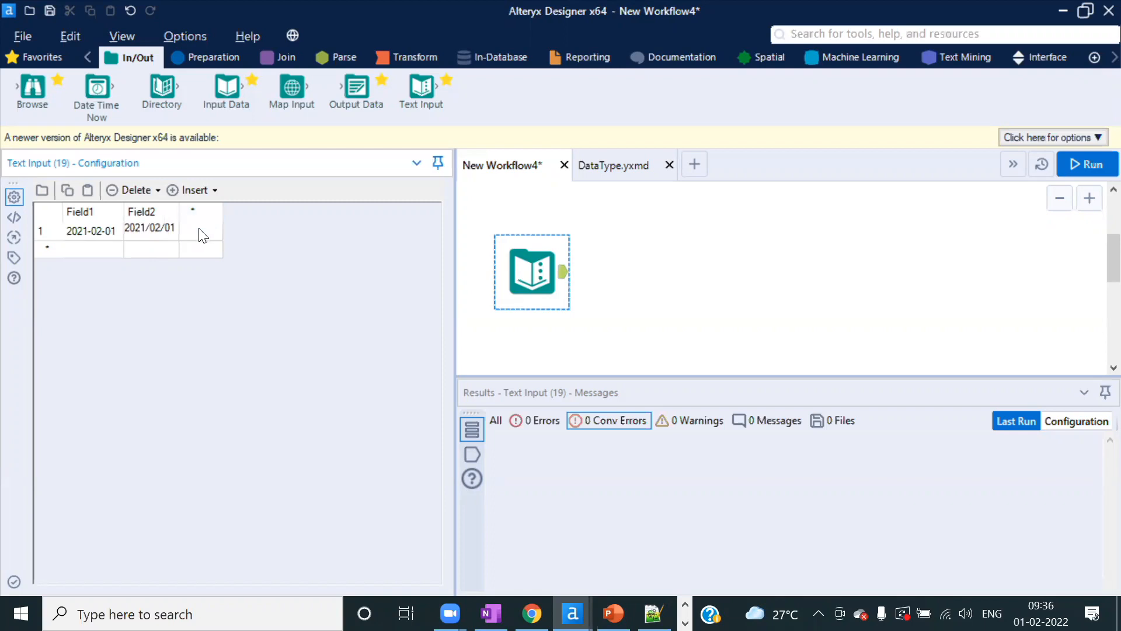
- Enter 2021 Feb 01 in the third column of the first row and run the workflow
click(200, 234)
text(2021)
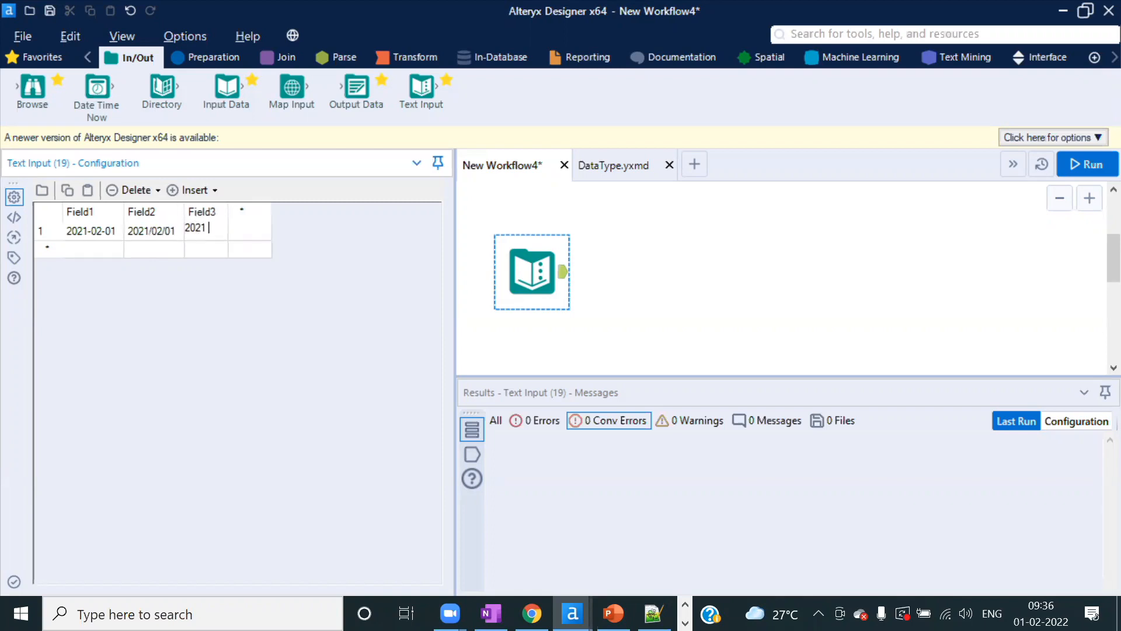
text( Feb 01)
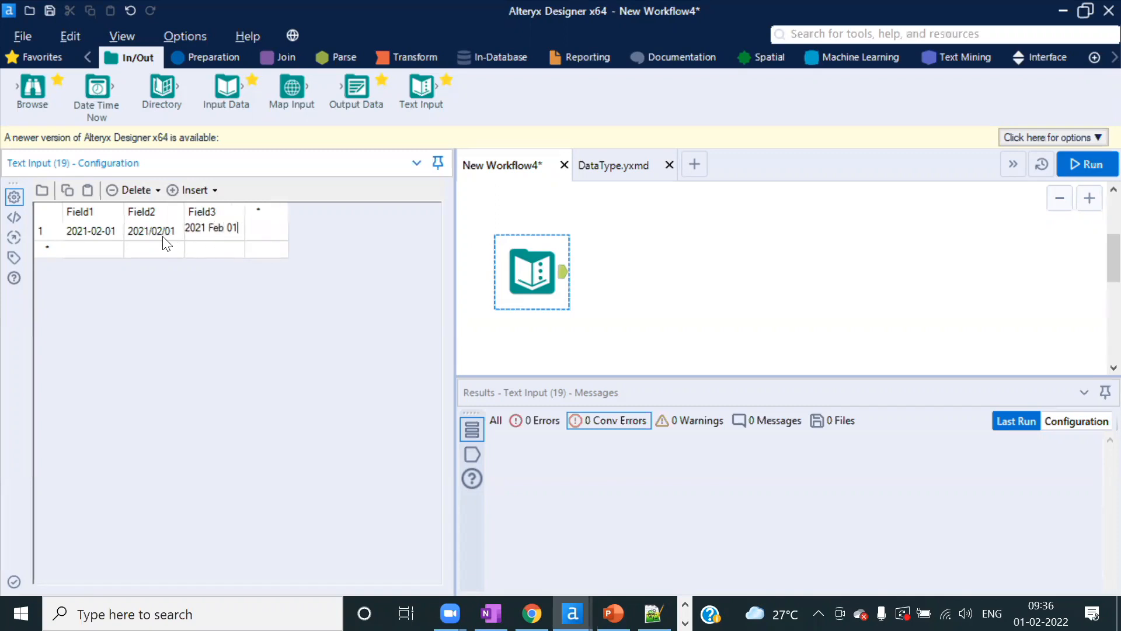
click(289, 308)
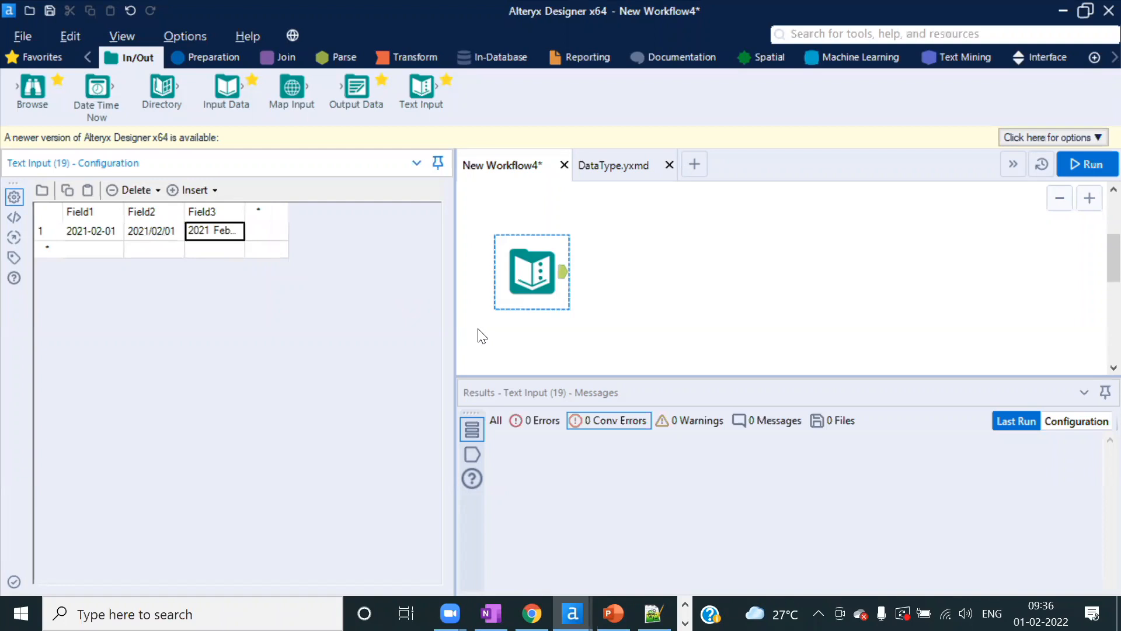
click(1093, 166)
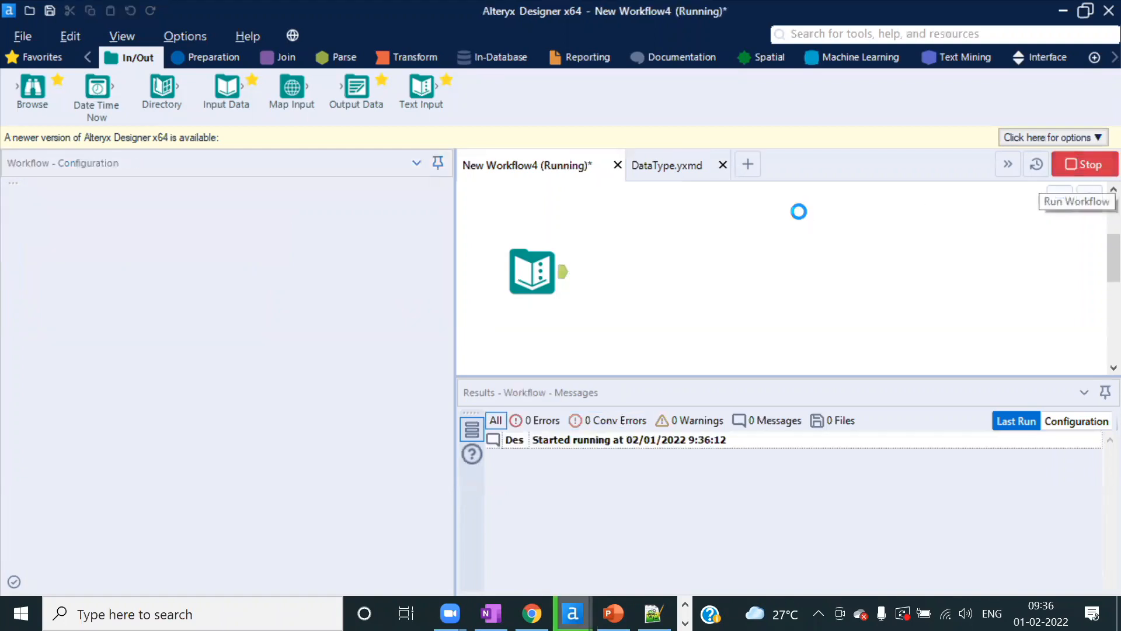
- Dismiss the run message and inspect the Text Input's output, checking each field's data type in the metadata and then its data
click(708, 386)
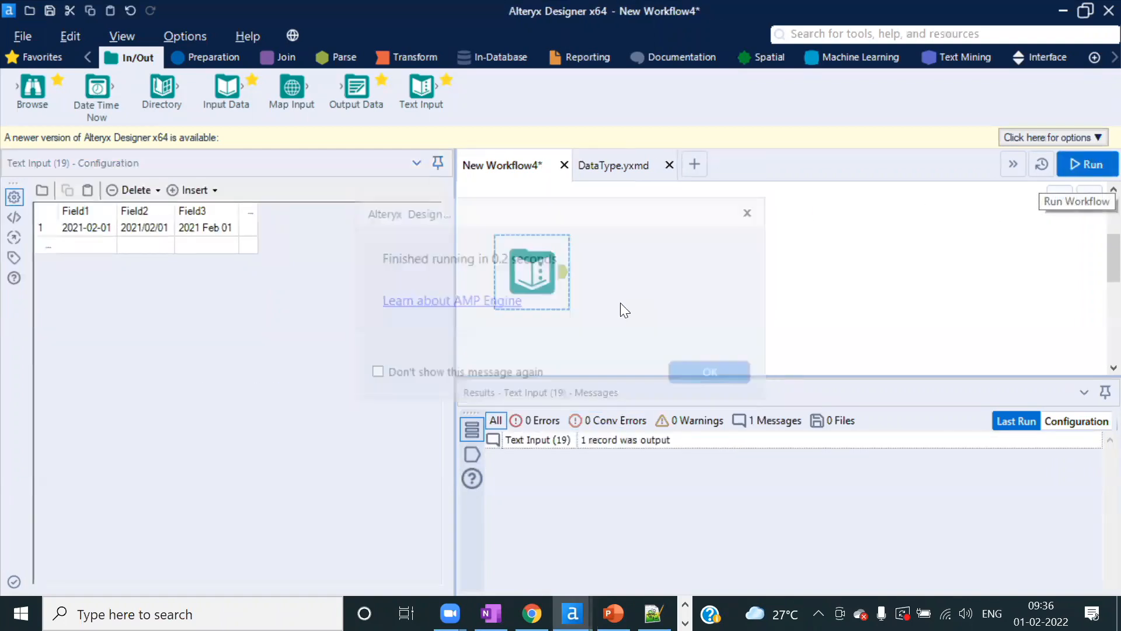
click(564, 273)
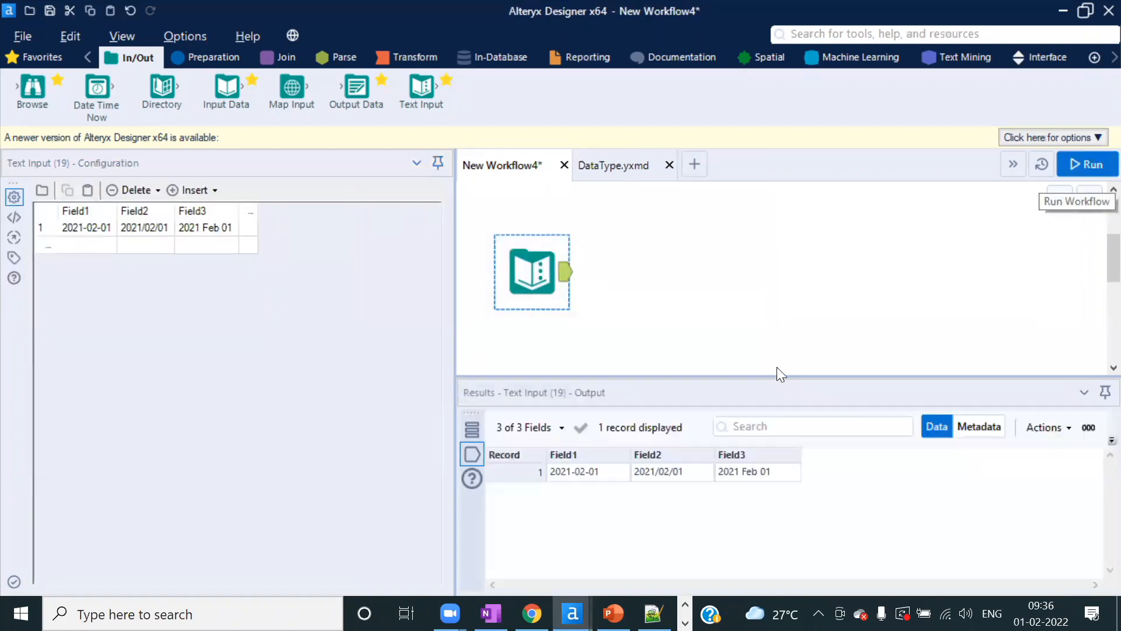
click(981, 426)
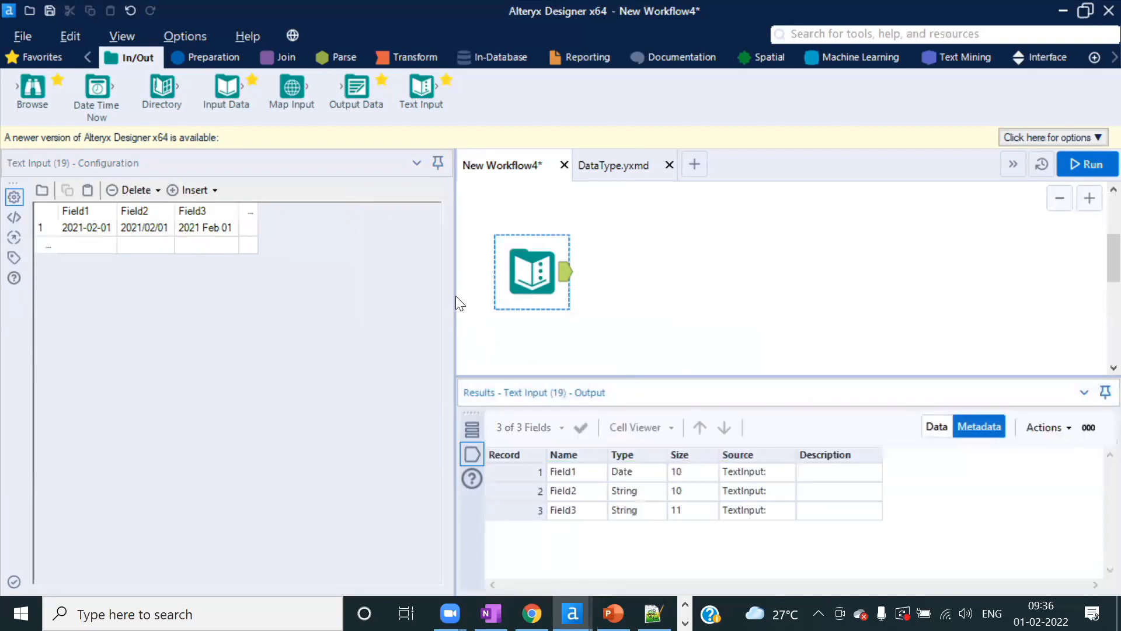
drag(456, 296, 413, 283)
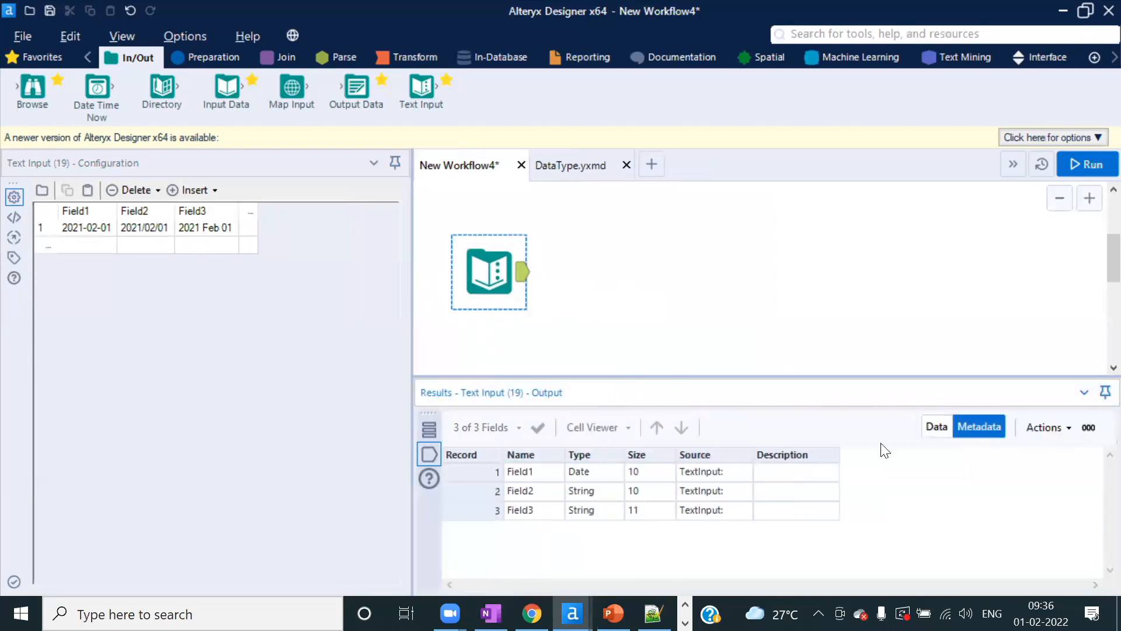
click(931, 425)
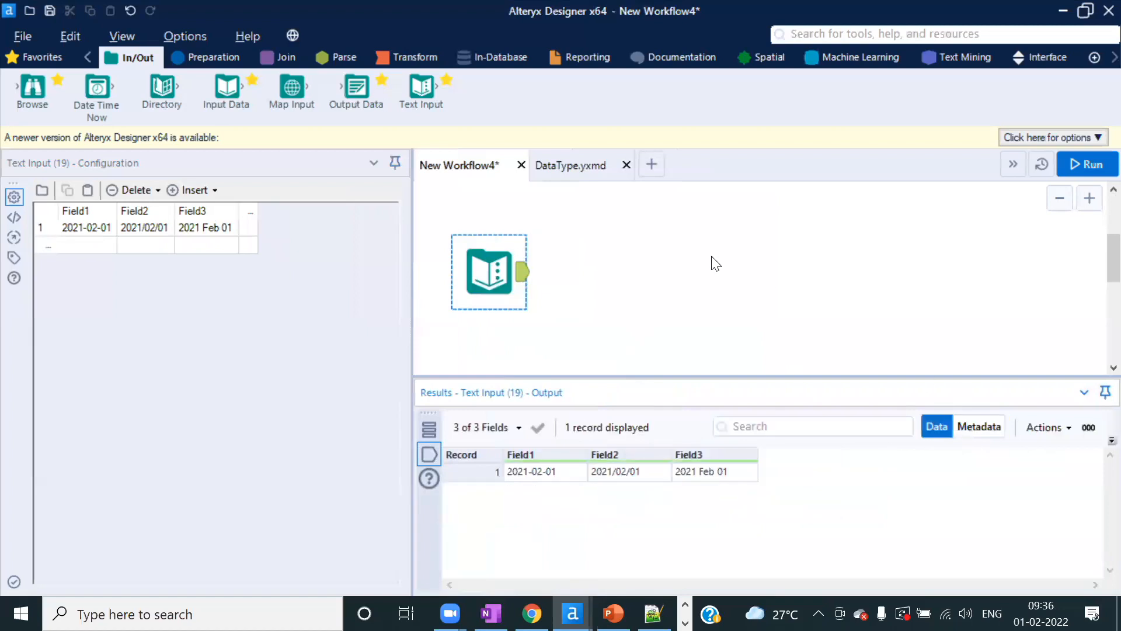
- Add a Select tool connected to the Text Input's output
click(205, 63)
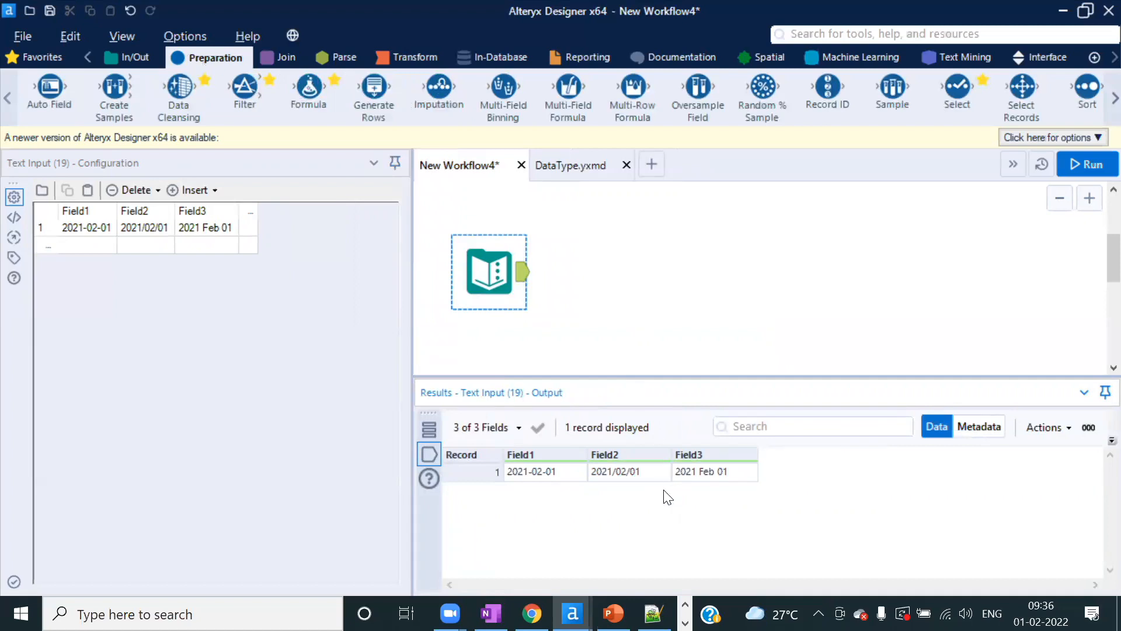
click(637, 479)
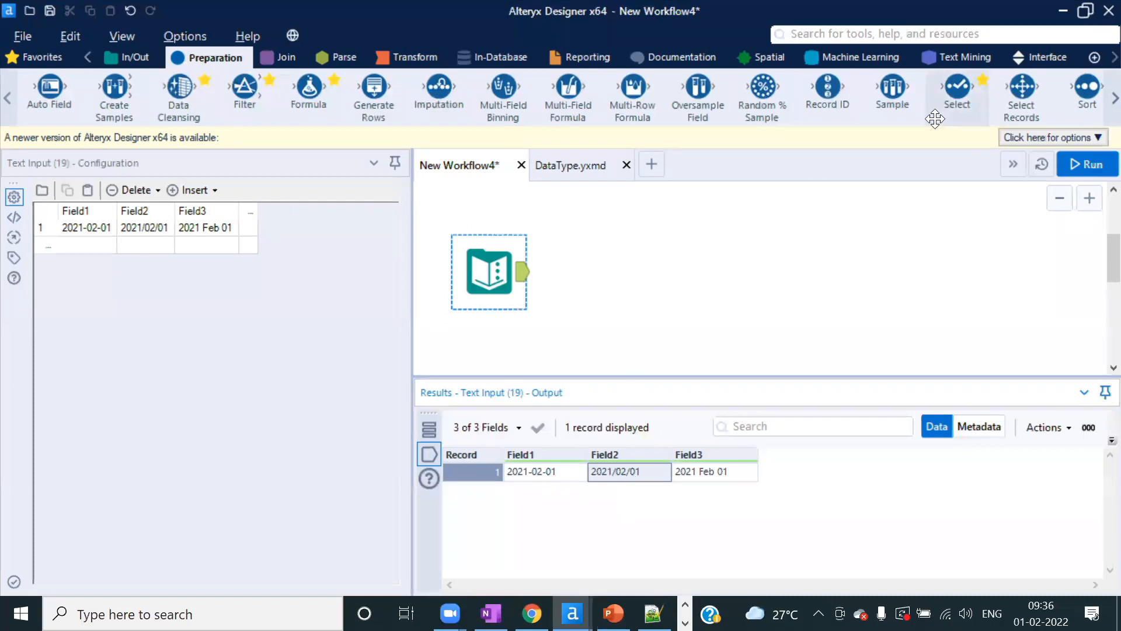
drag(958, 89, 624, 270)
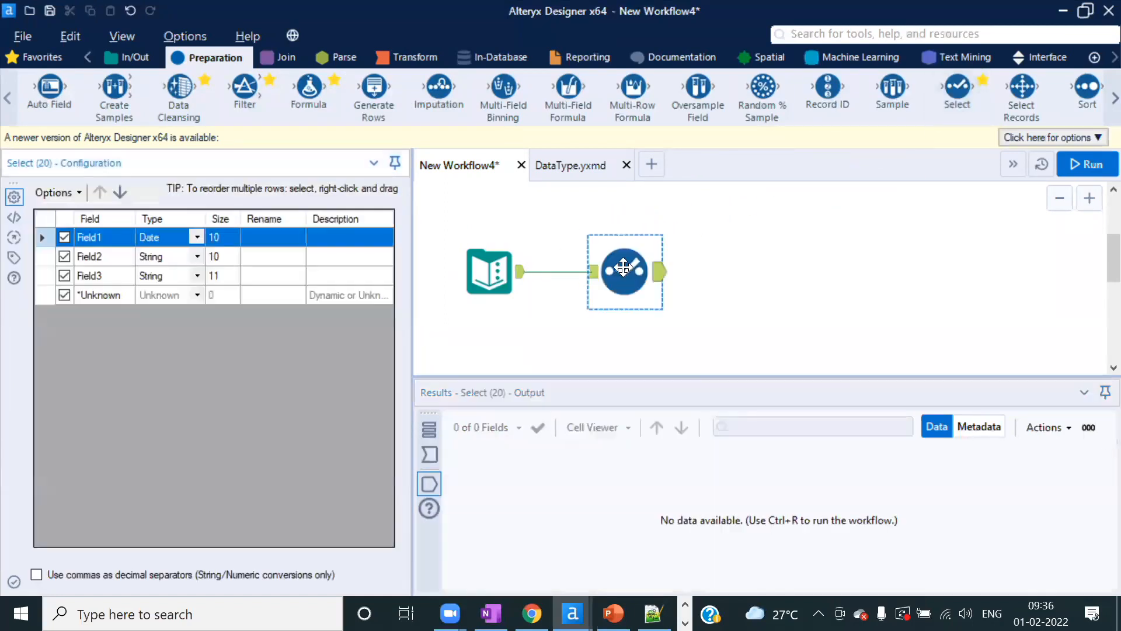
- Set Field2's type to Date in the Select tool, run the workflow and dismiss the run message
click(197, 256)
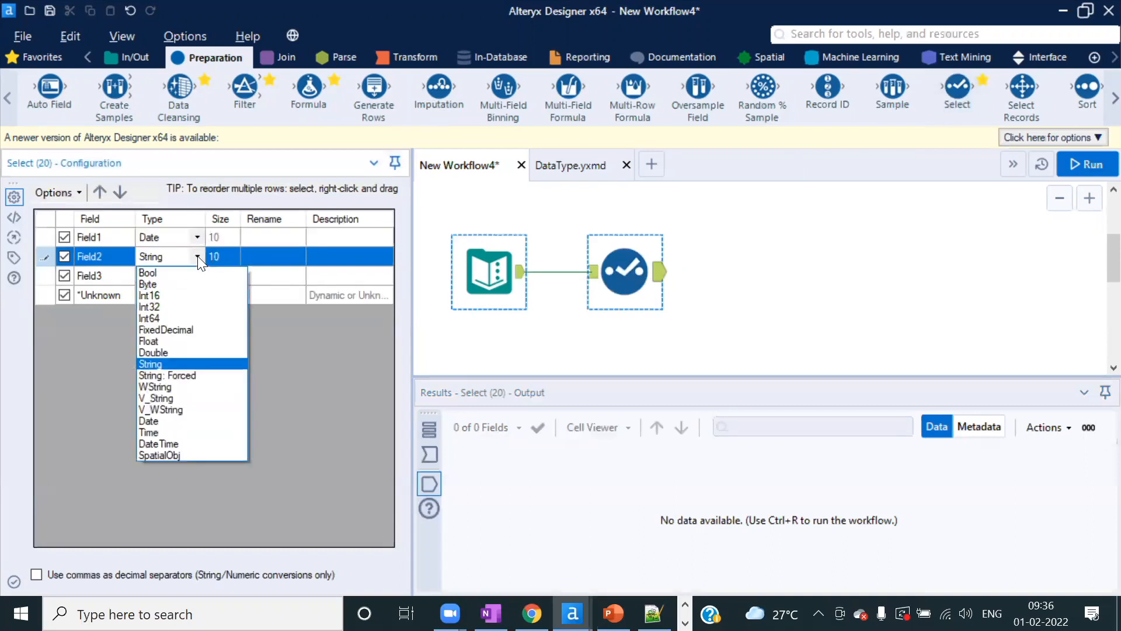
click(172, 419)
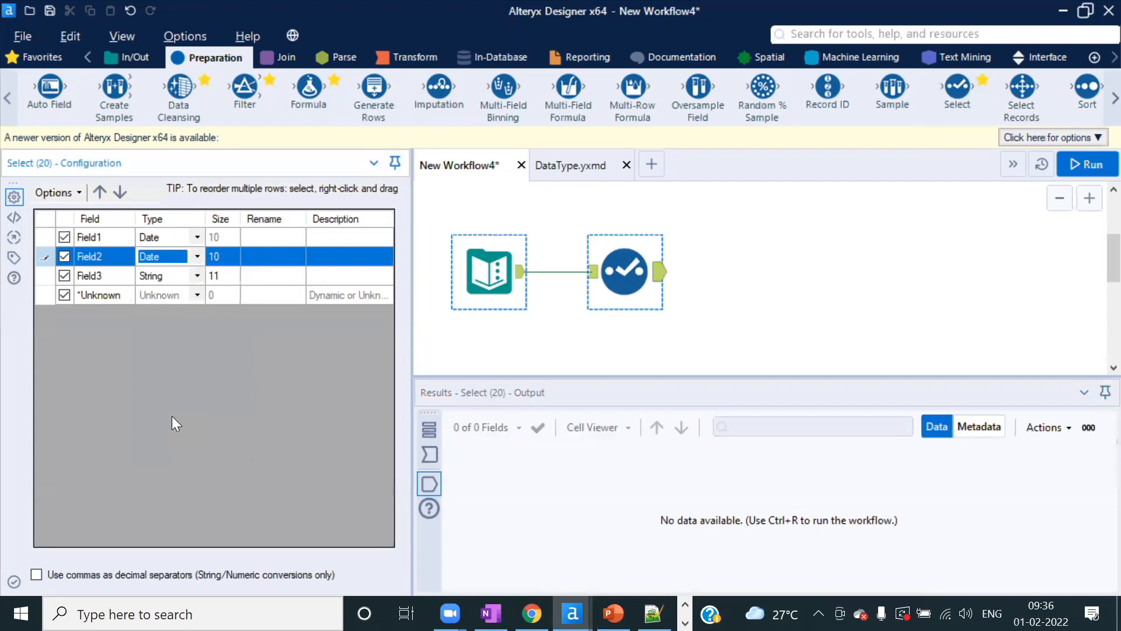
click(1087, 163)
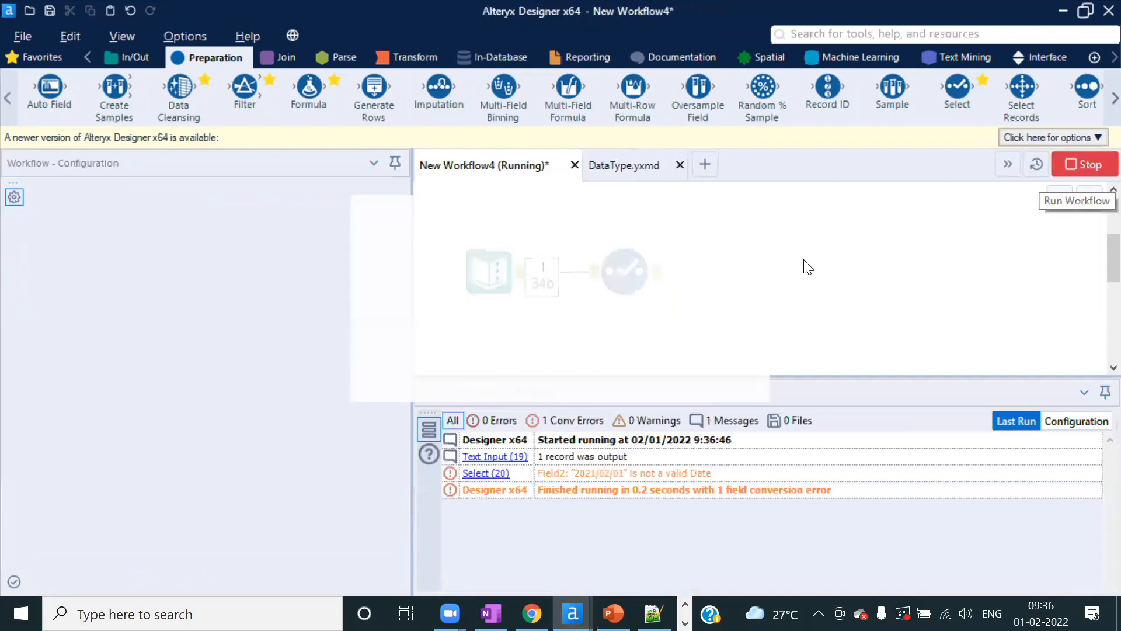
click(701, 373)
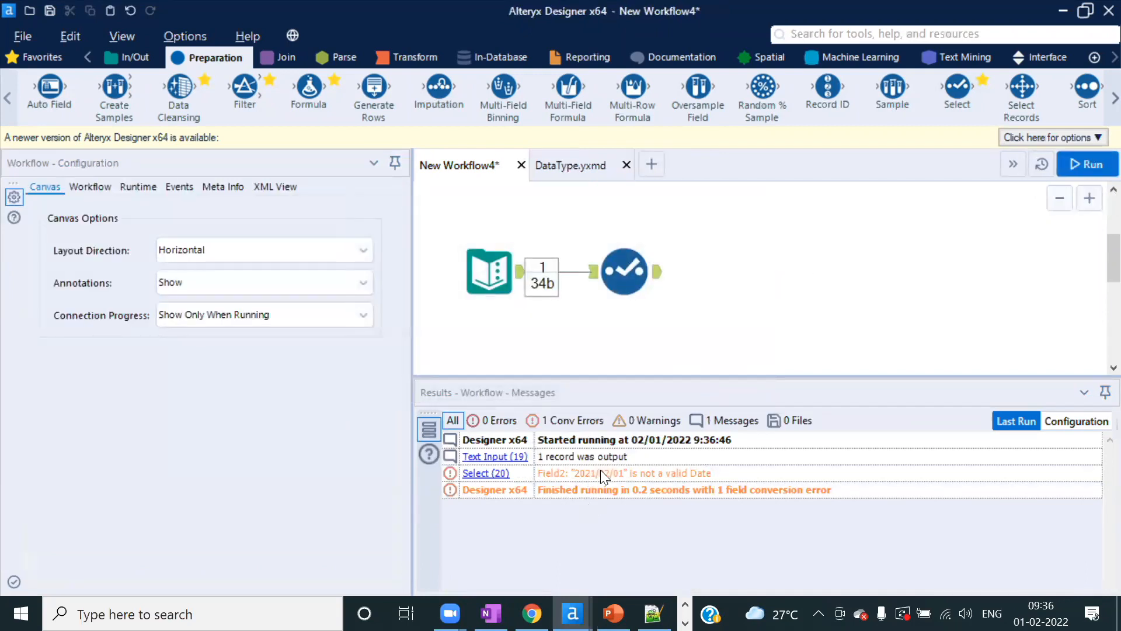
- Filter the run messages to conversion errors and compare Field2's value in the Select tool's input and output
click(567, 422)
click(619, 280)
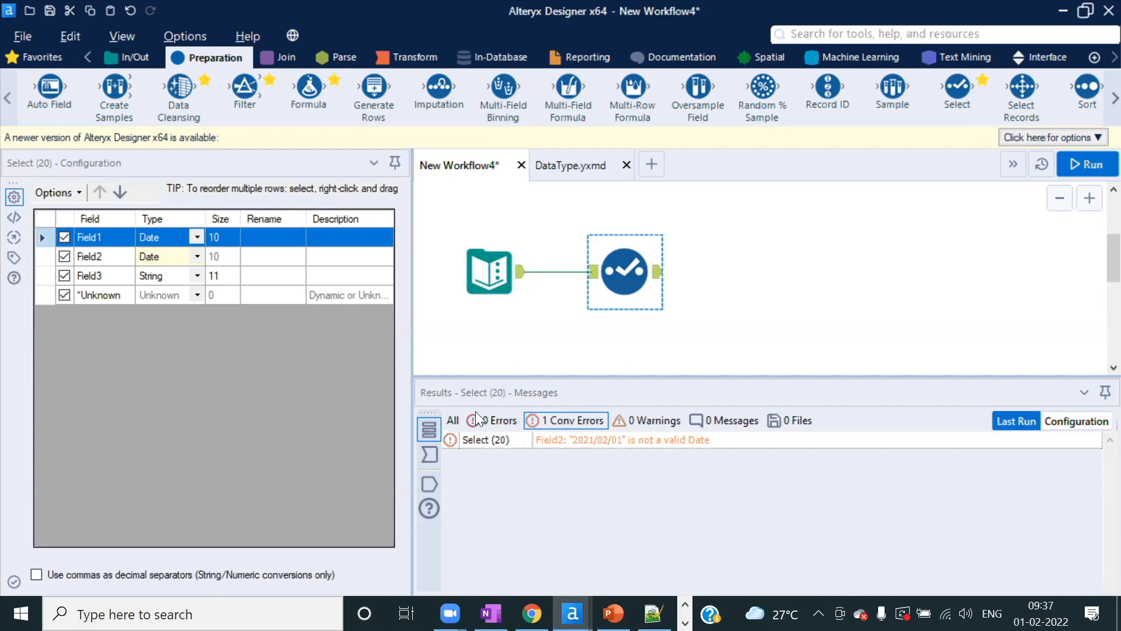
click(437, 452)
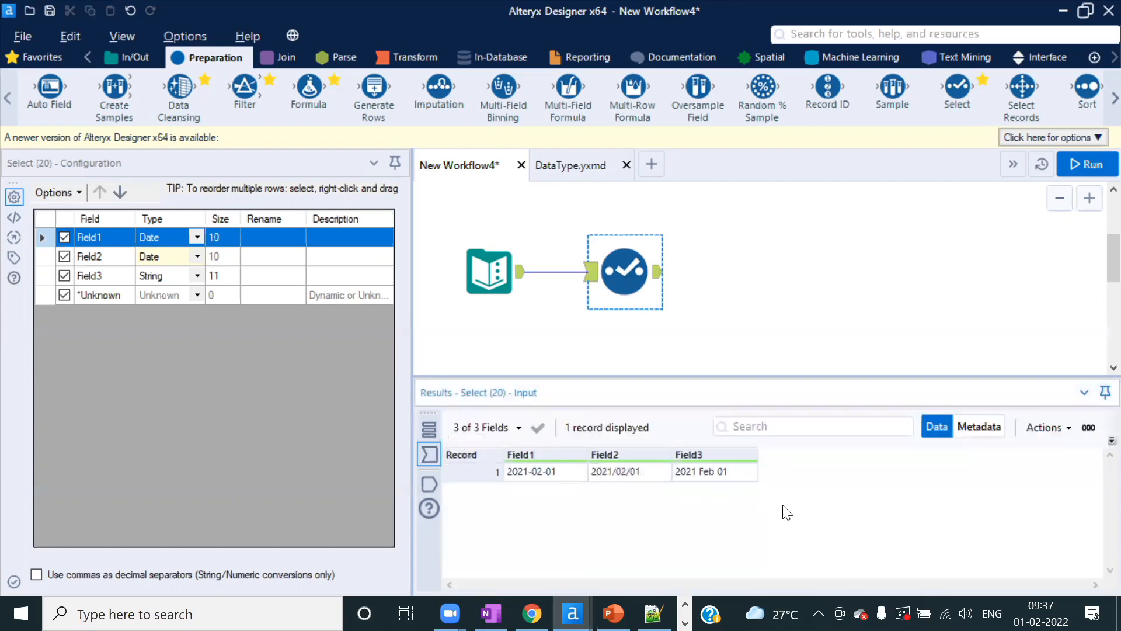
click(615, 473)
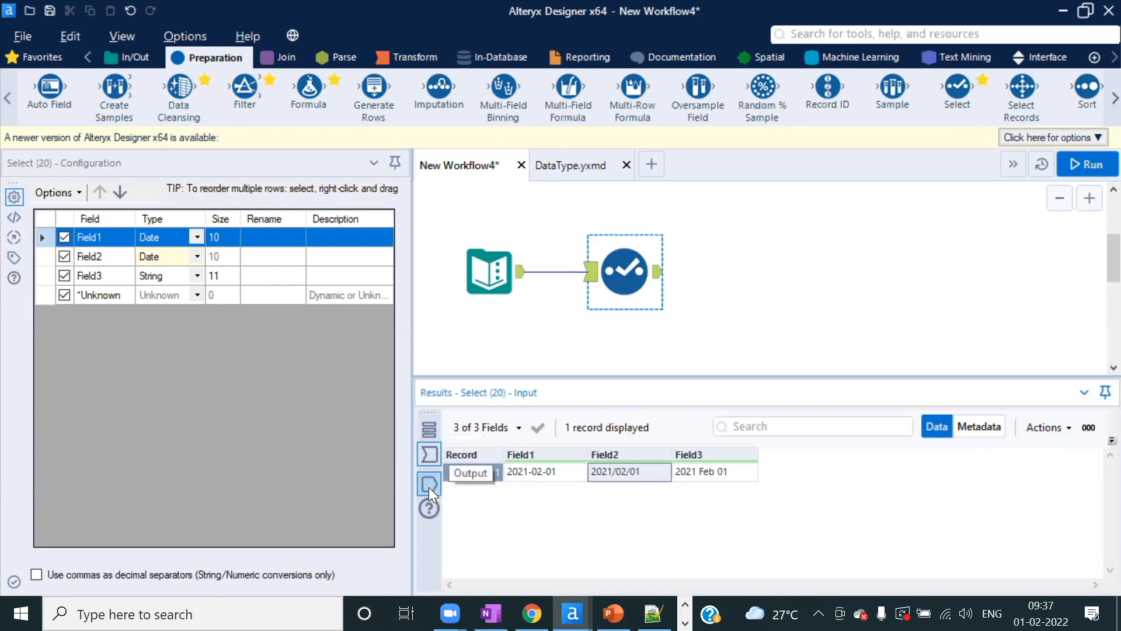
click(429, 487)
click(612, 471)
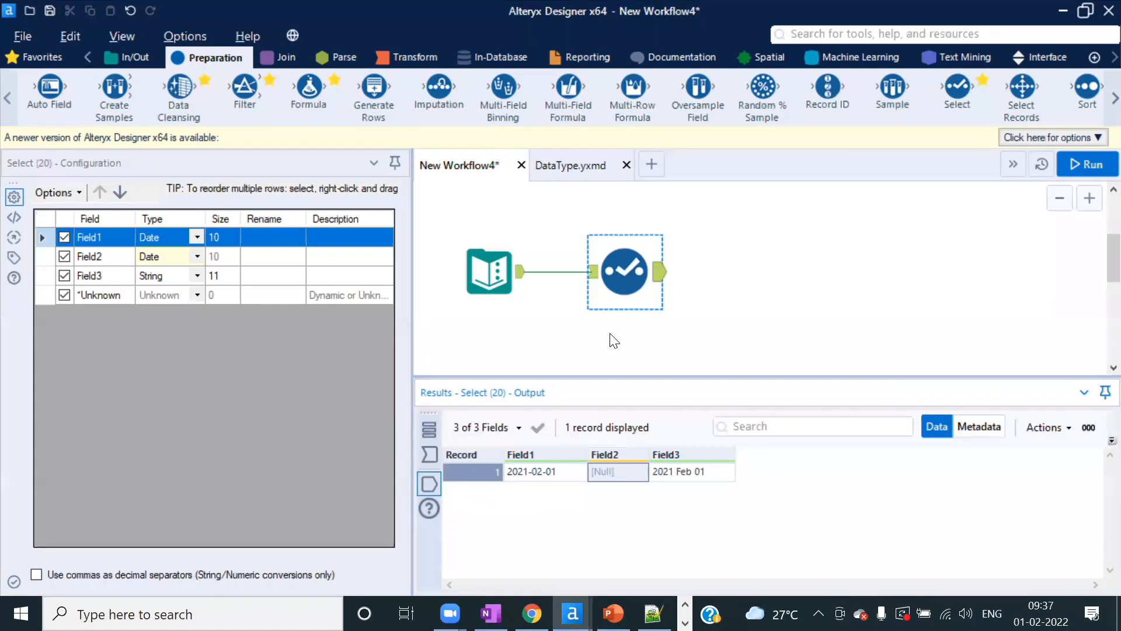
- Review the yyyy-mm-dd format in the Notepad++ notes and recheck Field2 in the Select tool's input and output in Alteryx Designer
key(alt+Tab)
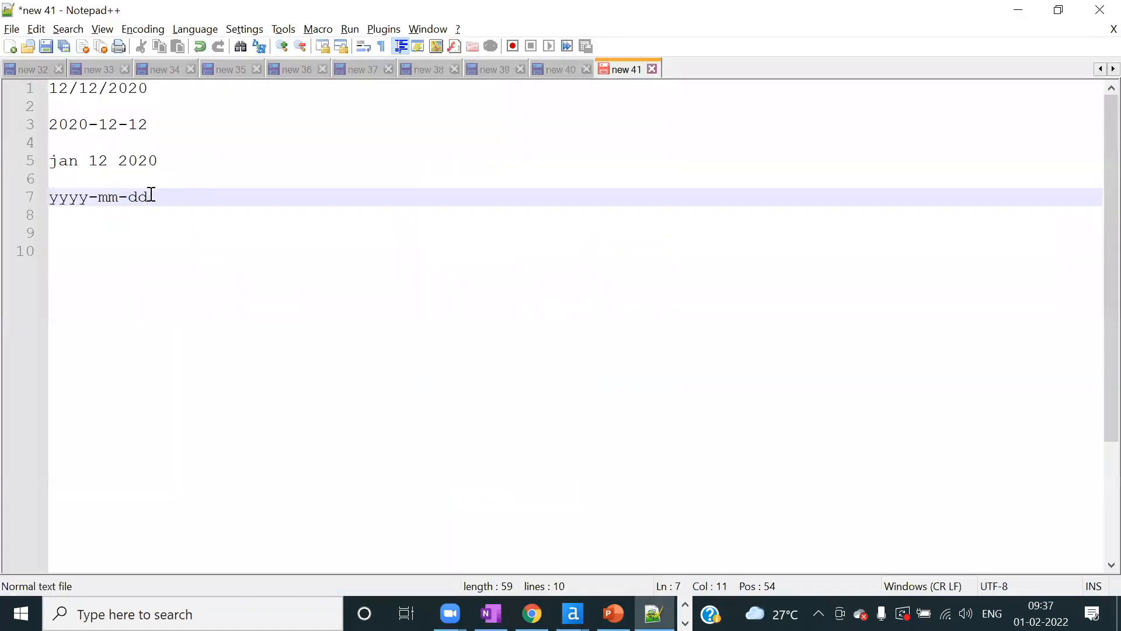
drag(131, 198, 50, 198)
key(alt+Tab)
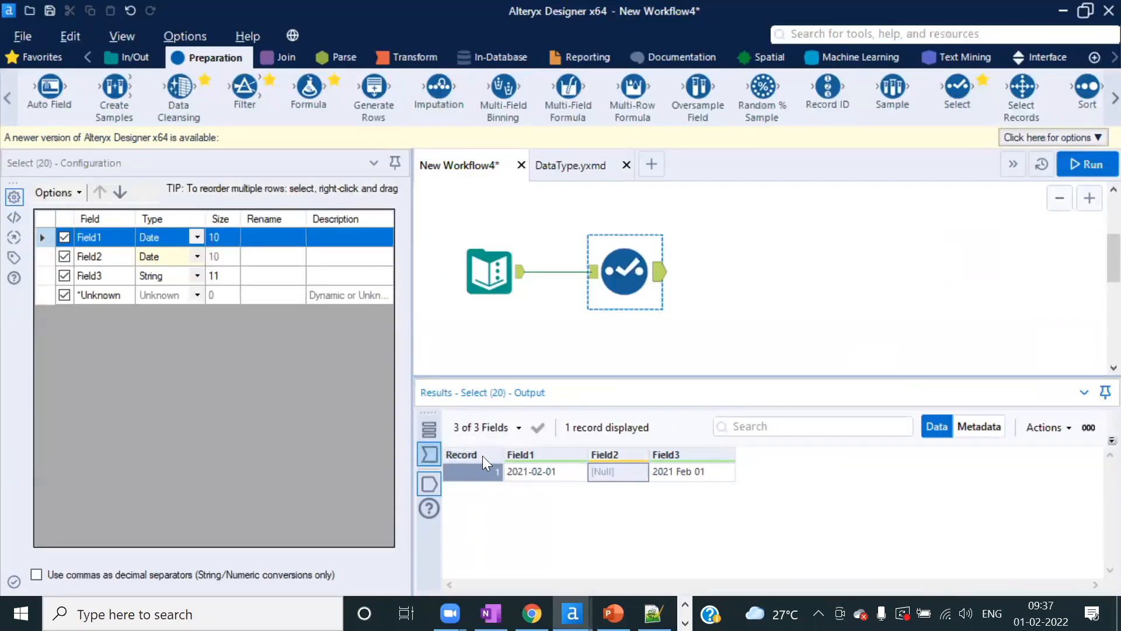
click(429, 455)
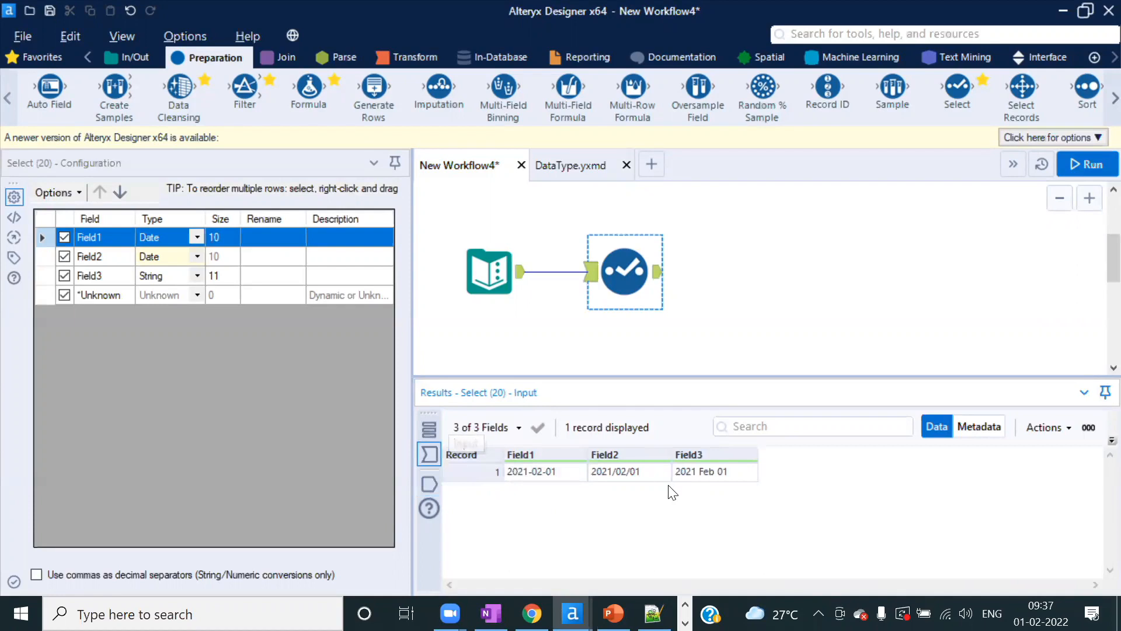
click(631, 473)
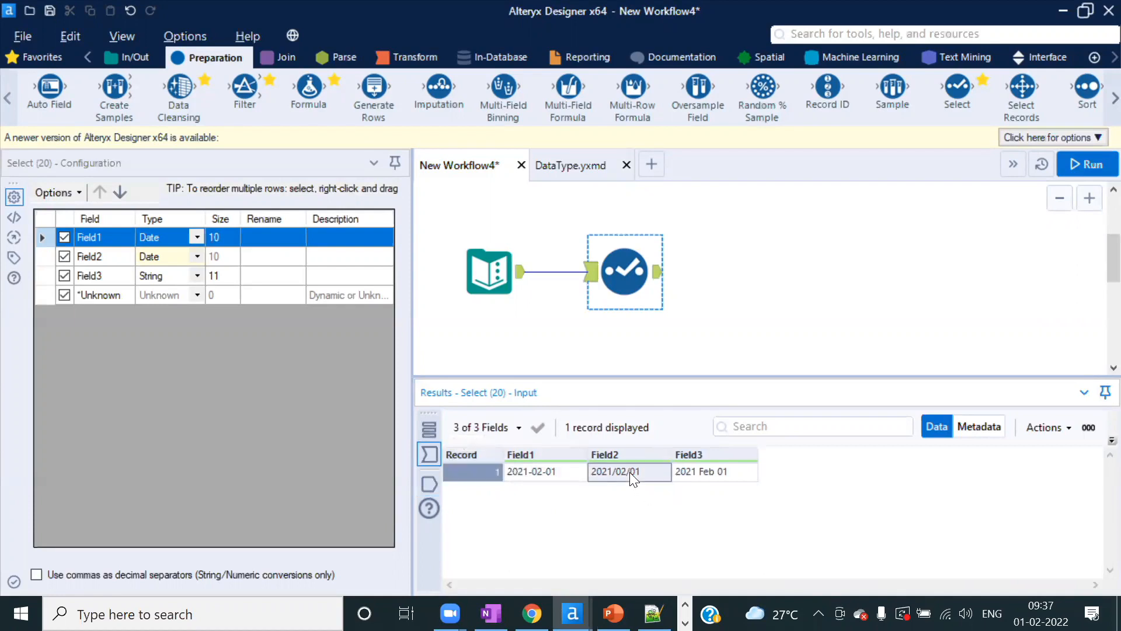
click(658, 274)
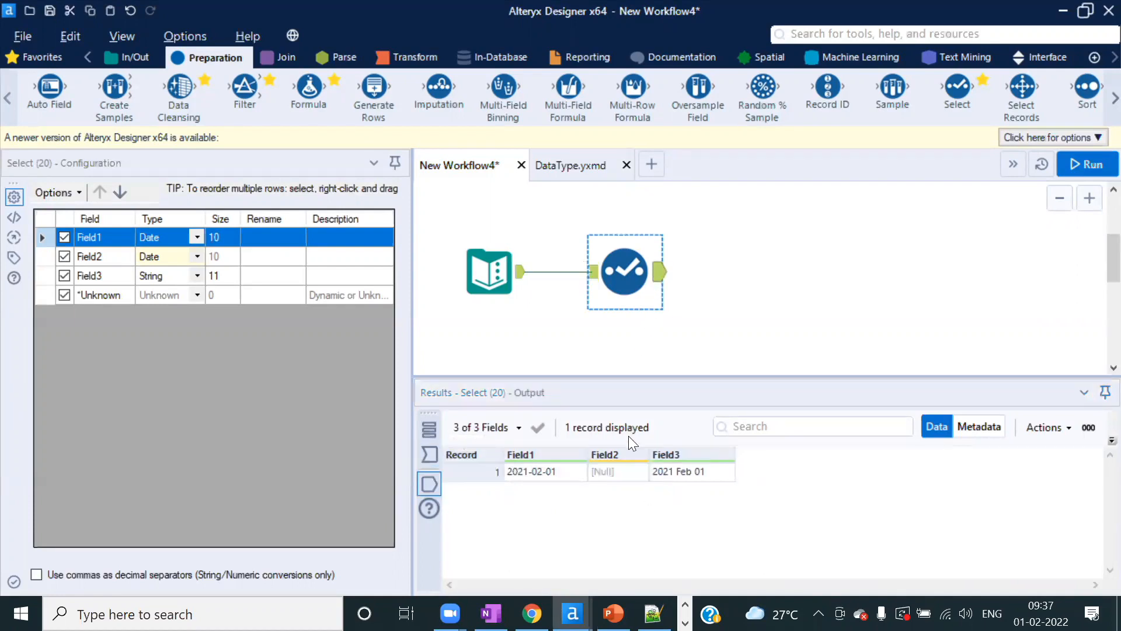
click(618, 467)
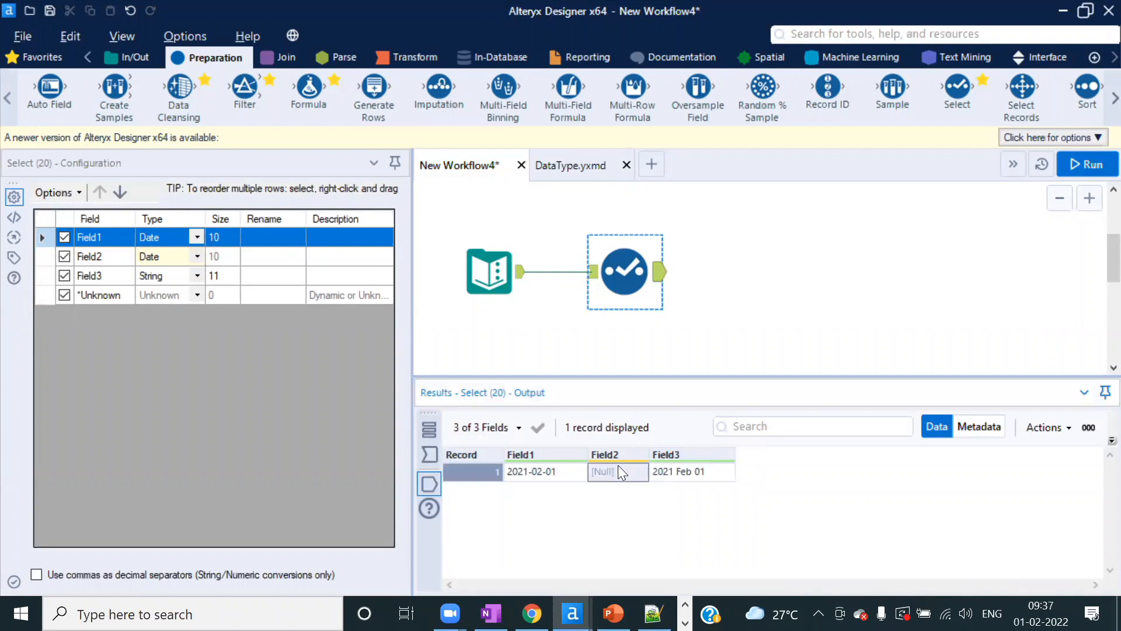
click(716, 322)
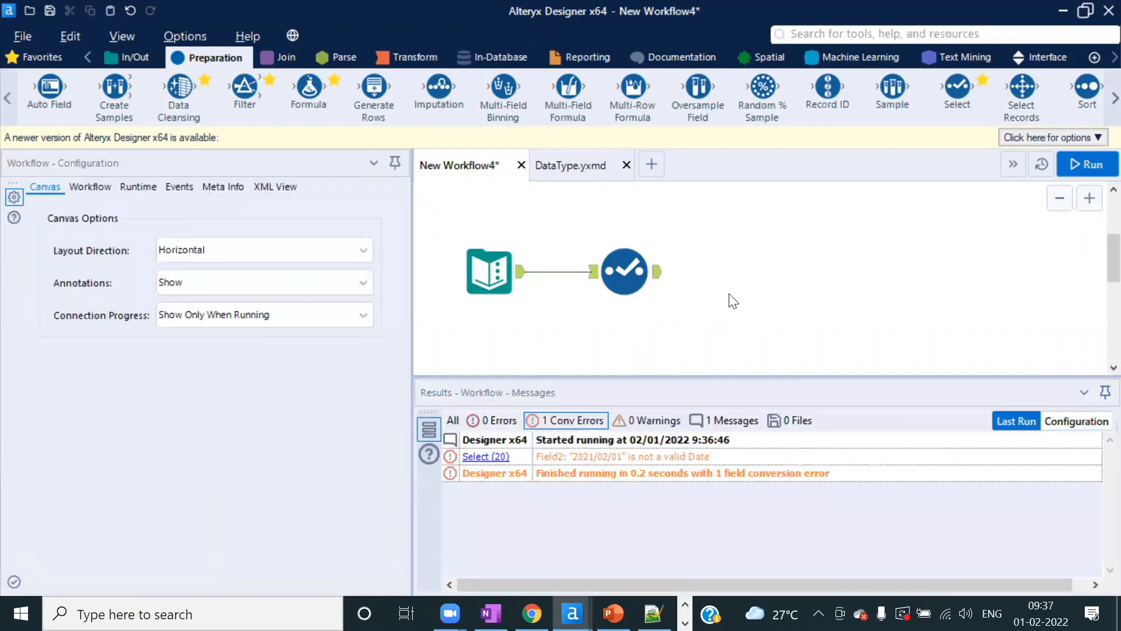
- Set Field1's type to String in the Select tool, run the workflow and dismiss the run message
click(635, 248)
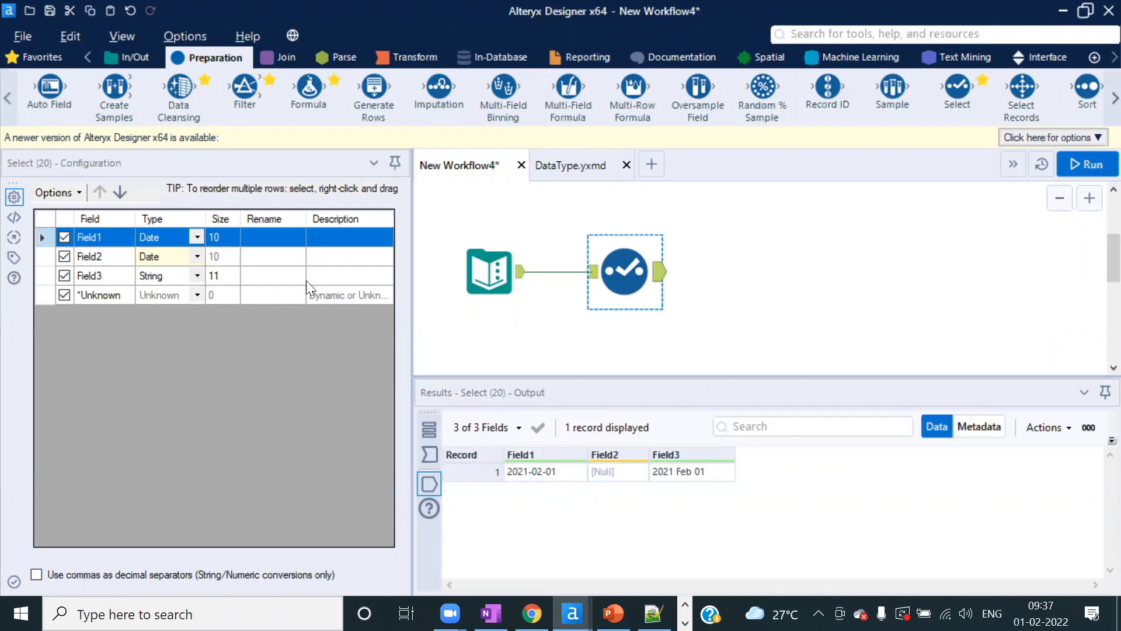
click(191, 233)
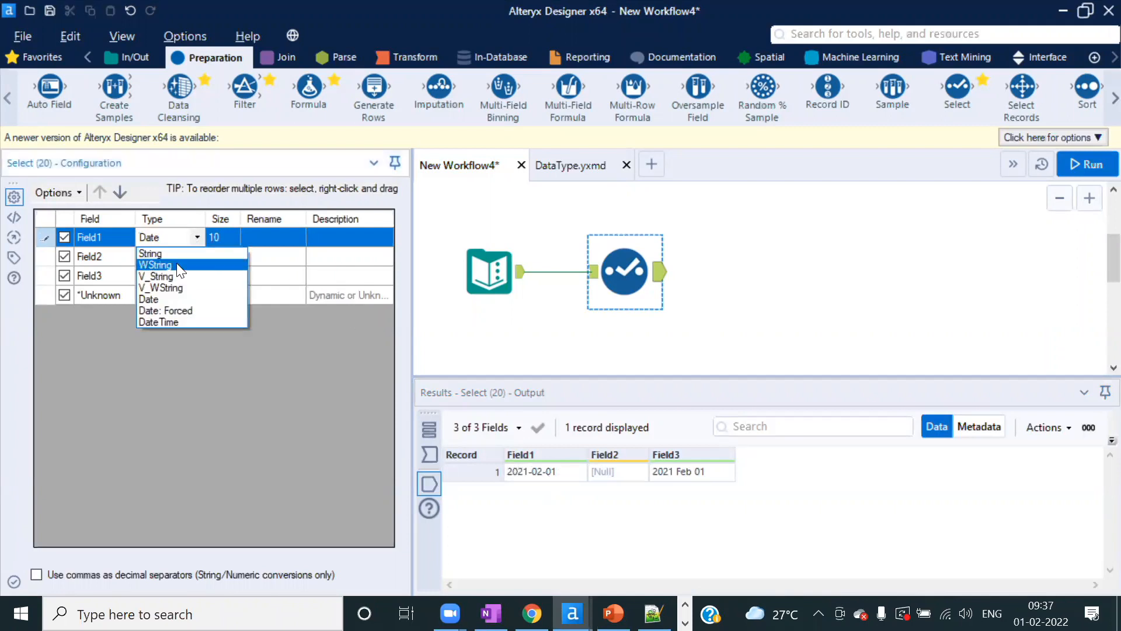
click(153, 253)
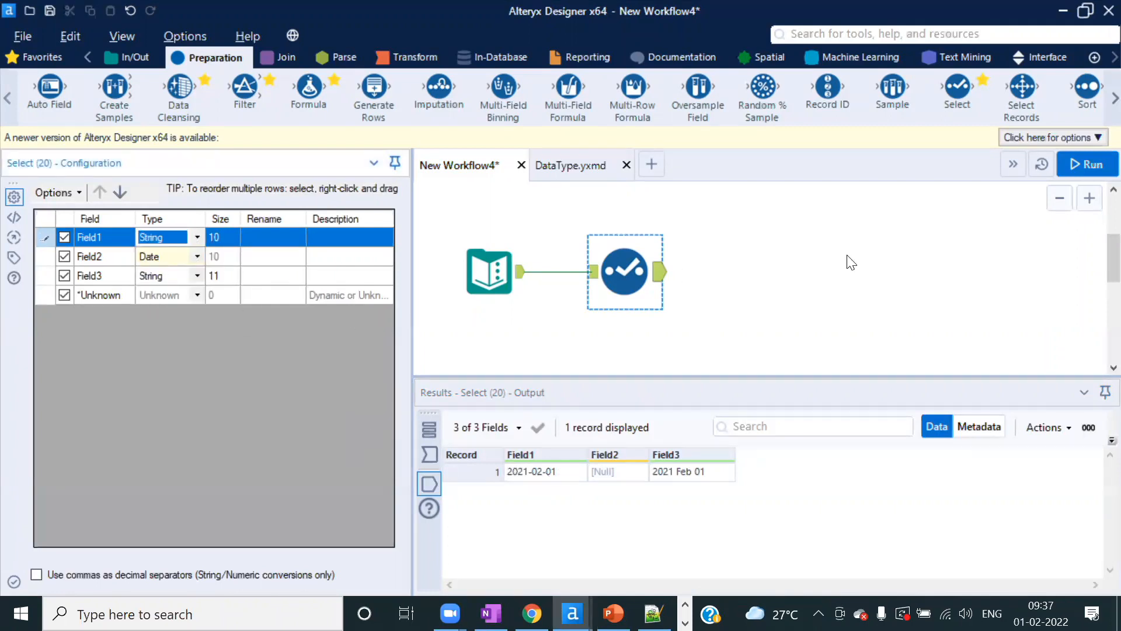
click(1088, 164)
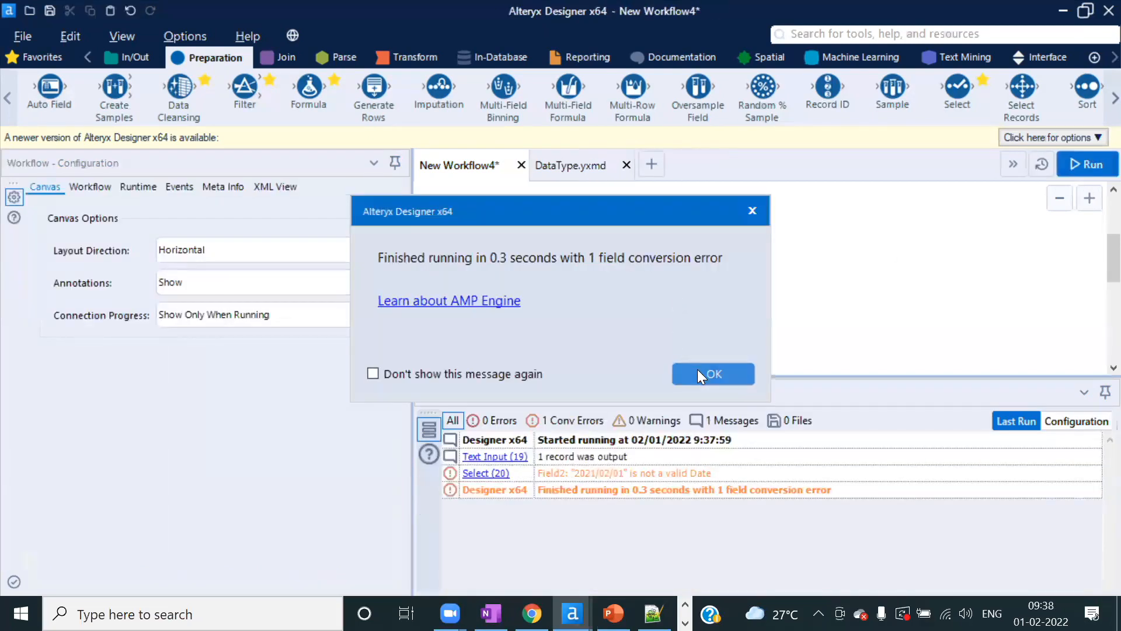
click(698, 369)
- Examine Field1 in the Select tool's output, checking its type in the metadata and its value in the data
click(660, 280)
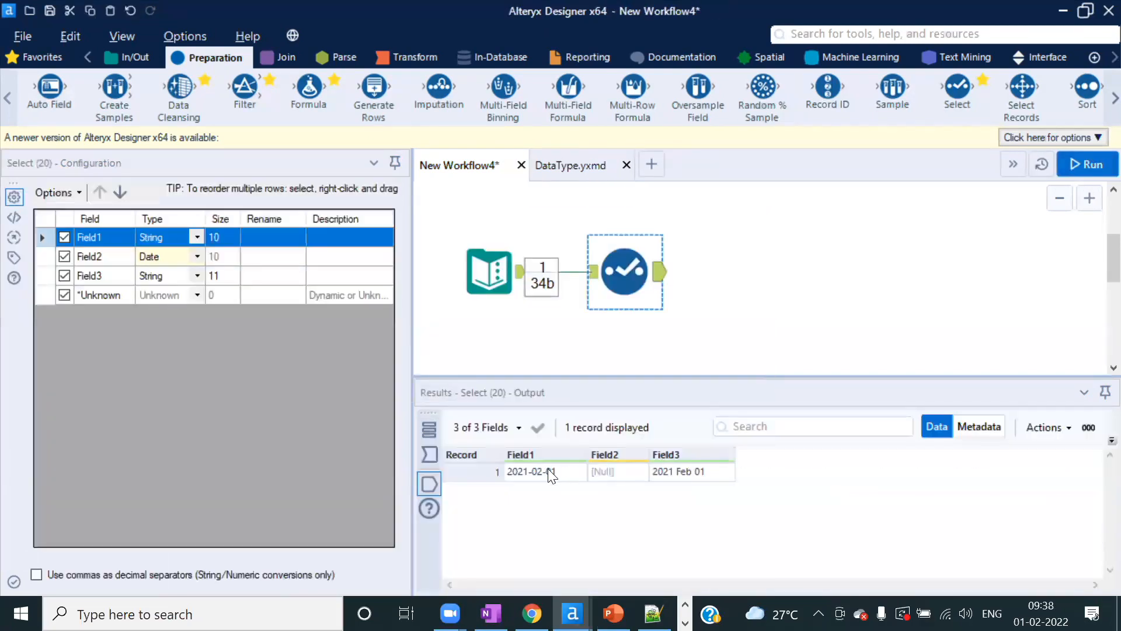
click(546, 468)
click(969, 427)
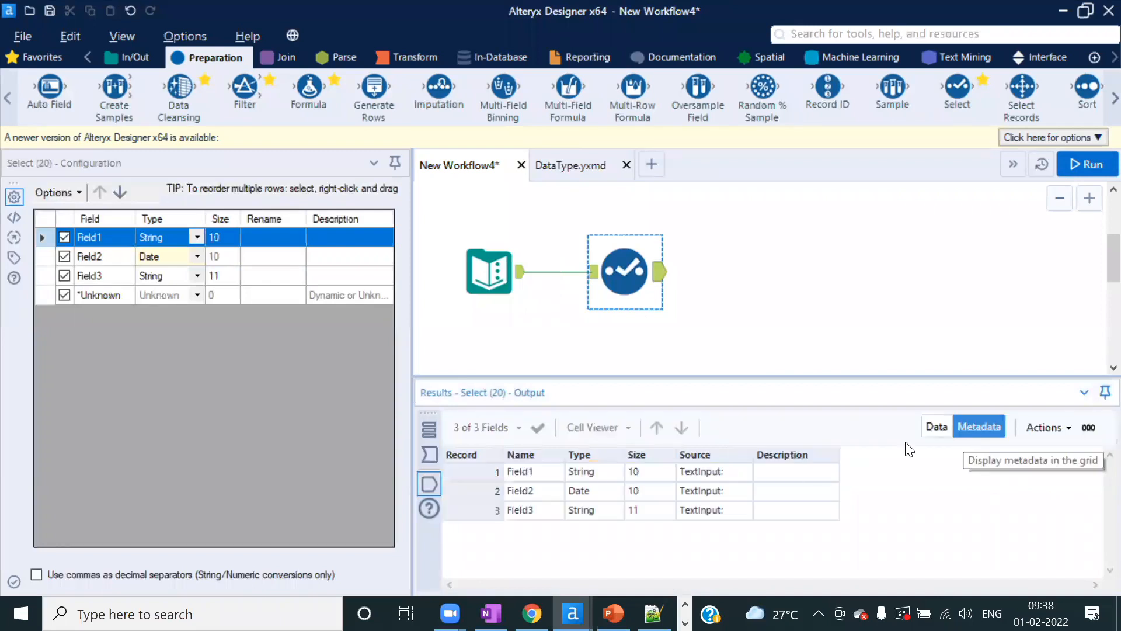
click(585, 473)
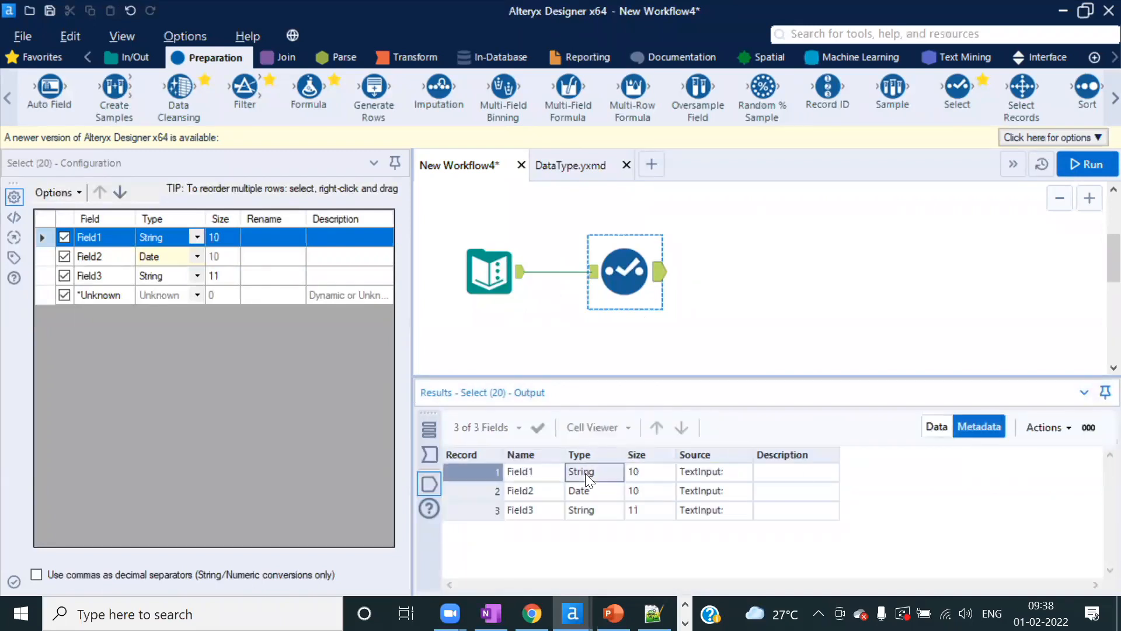
click(941, 428)
click(555, 476)
- Add a second Select tool connected to the first Select tool's output
drag(439, 87, 198, 95)
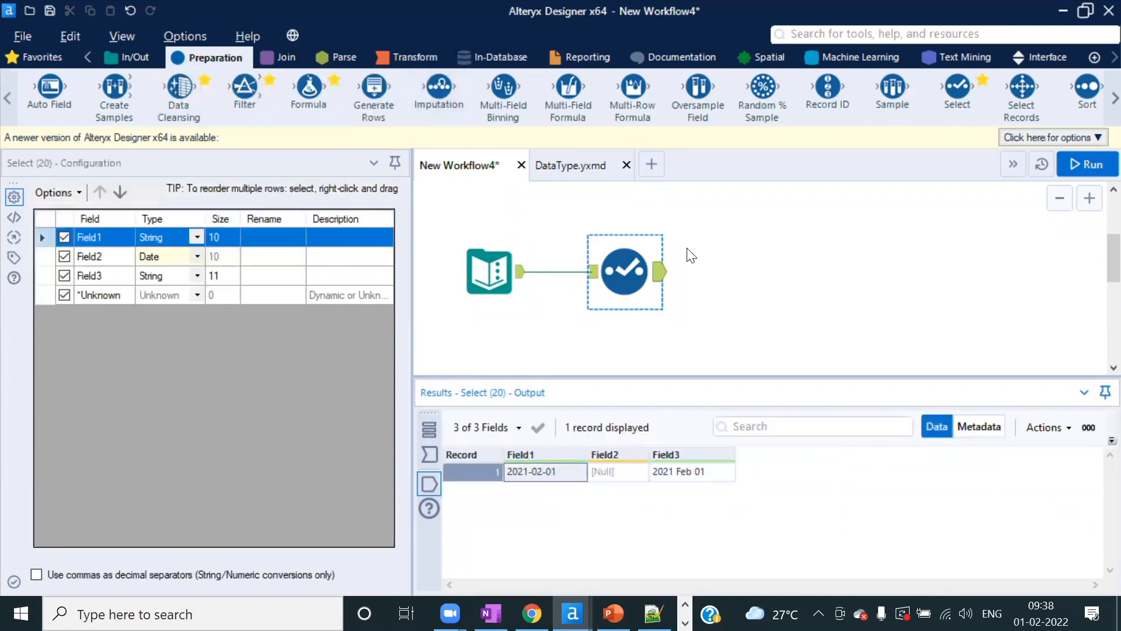
drag(957, 87, 747, 275)
- Return to the first Select tool's output and recheck Field1's type in the metadata and its value in the data
click(657, 280)
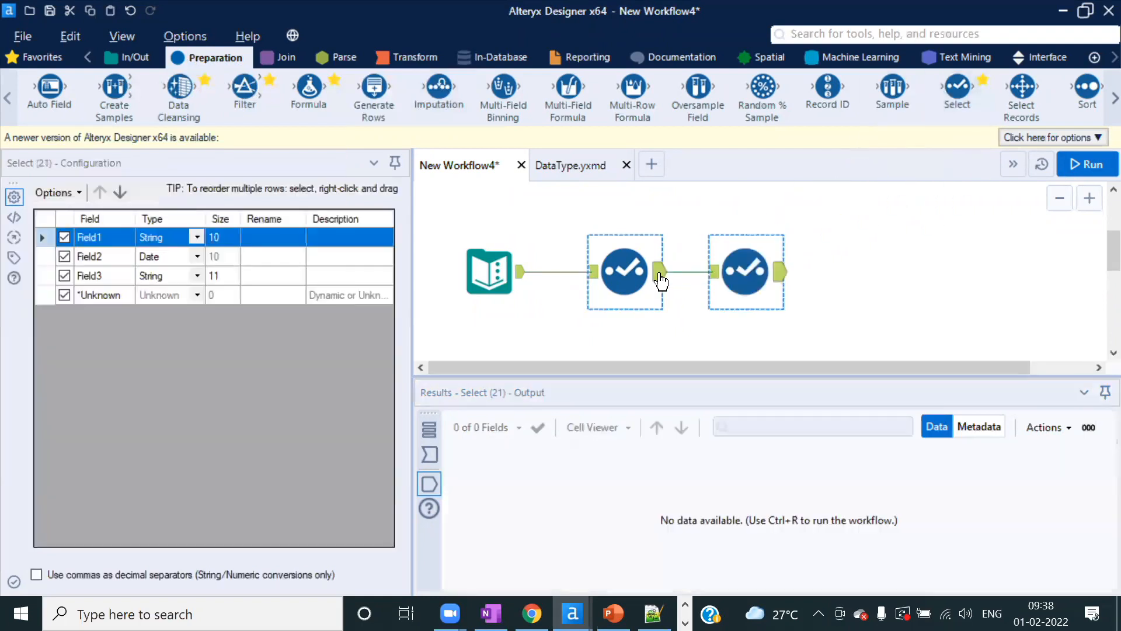
click(981, 426)
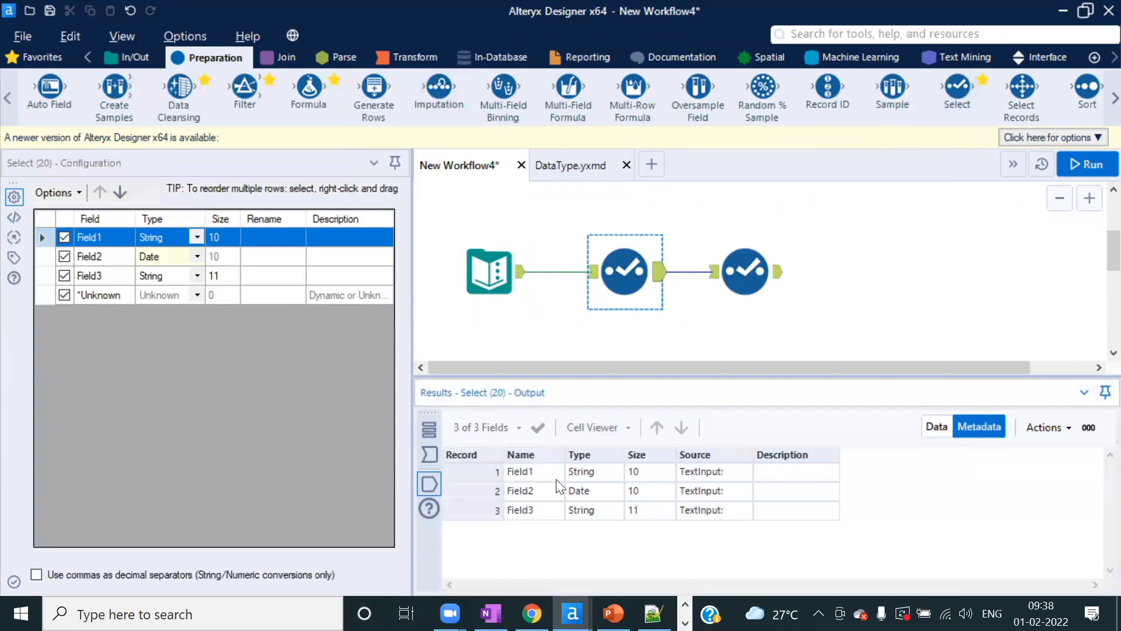
click(530, 472)
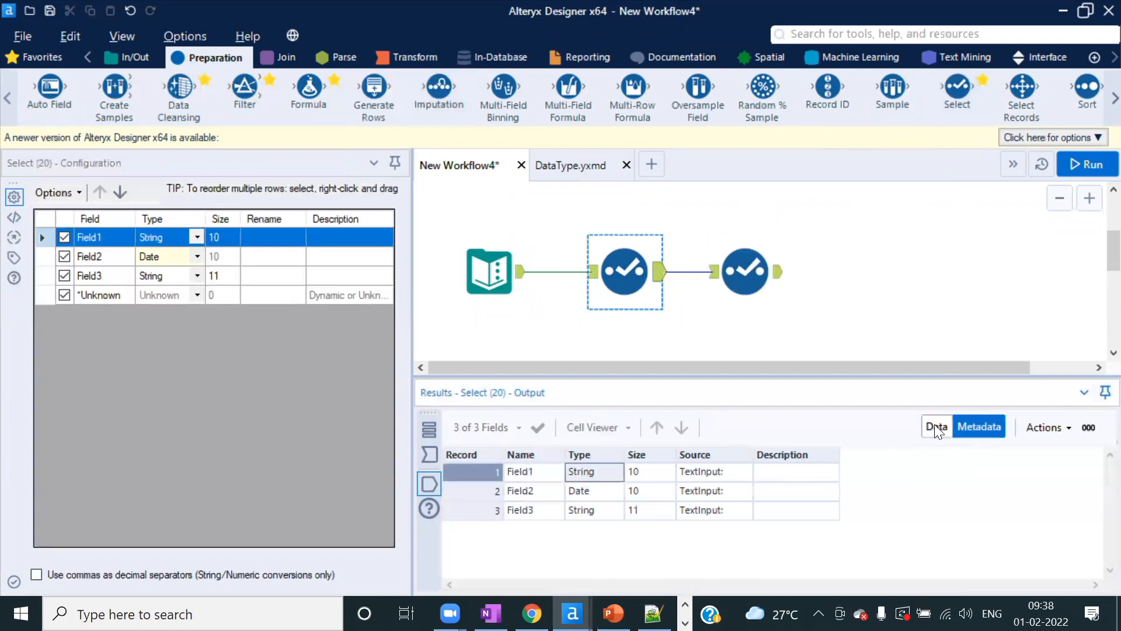
click(936, 426)
click(547, 473)
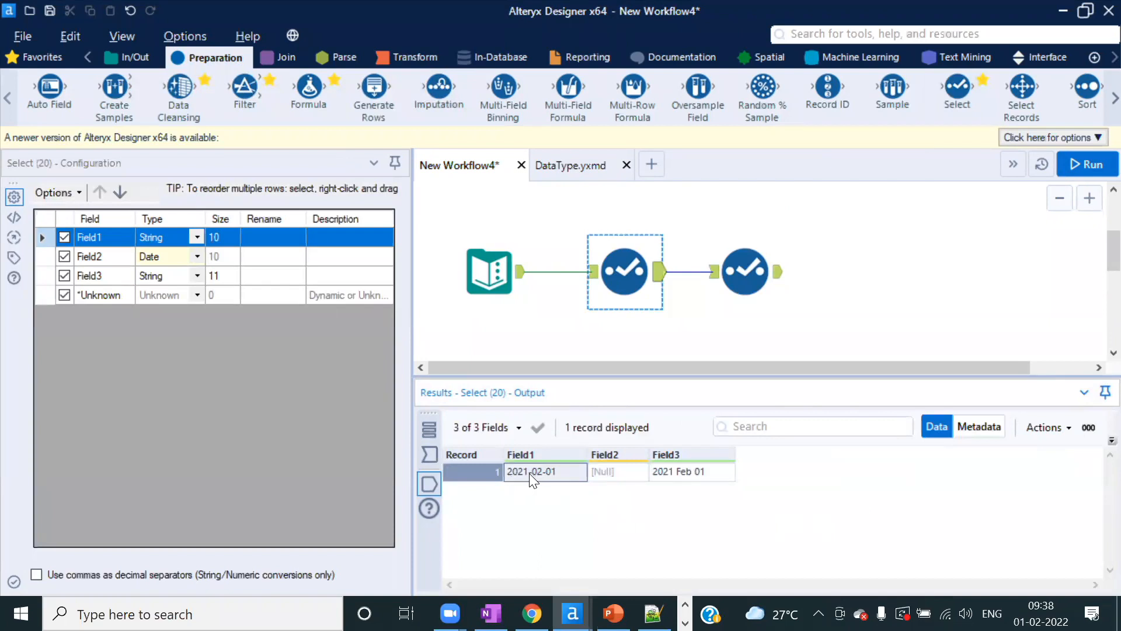
- Set Field1's type to Date in the second Select tool, run the workflow and dismiss the run message
click(746, 272)
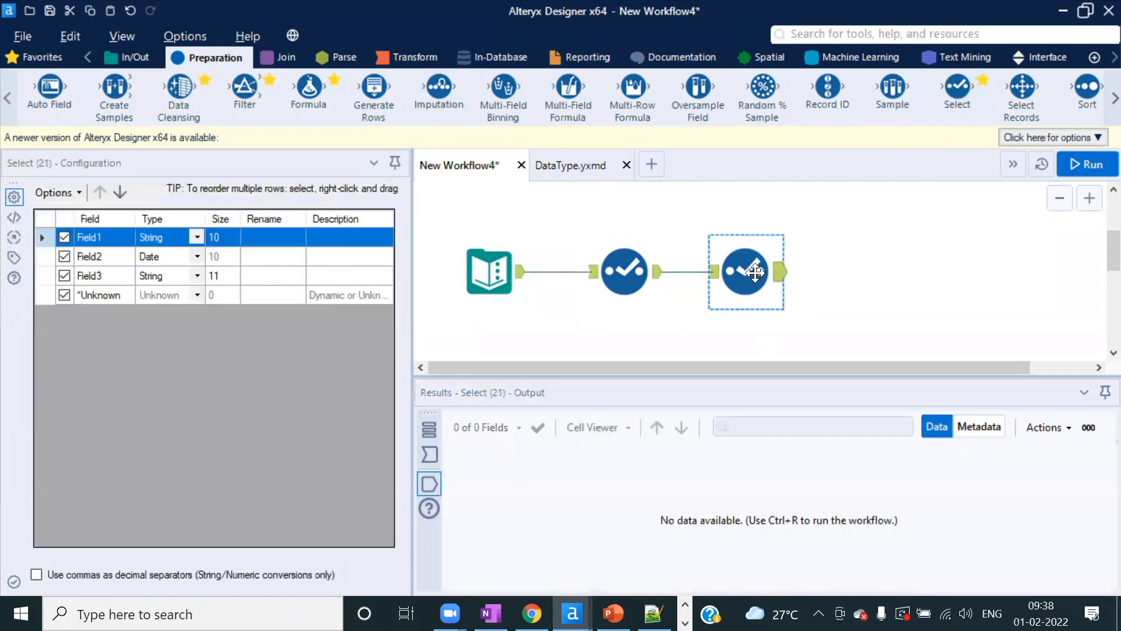
click(199, 237)
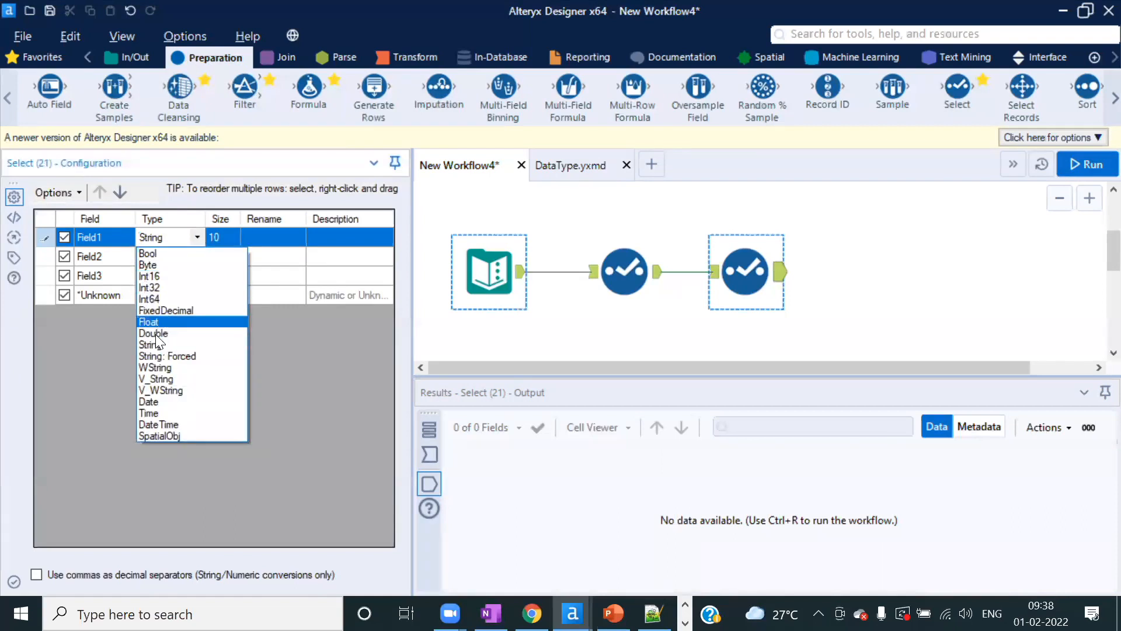
click(160, 401)
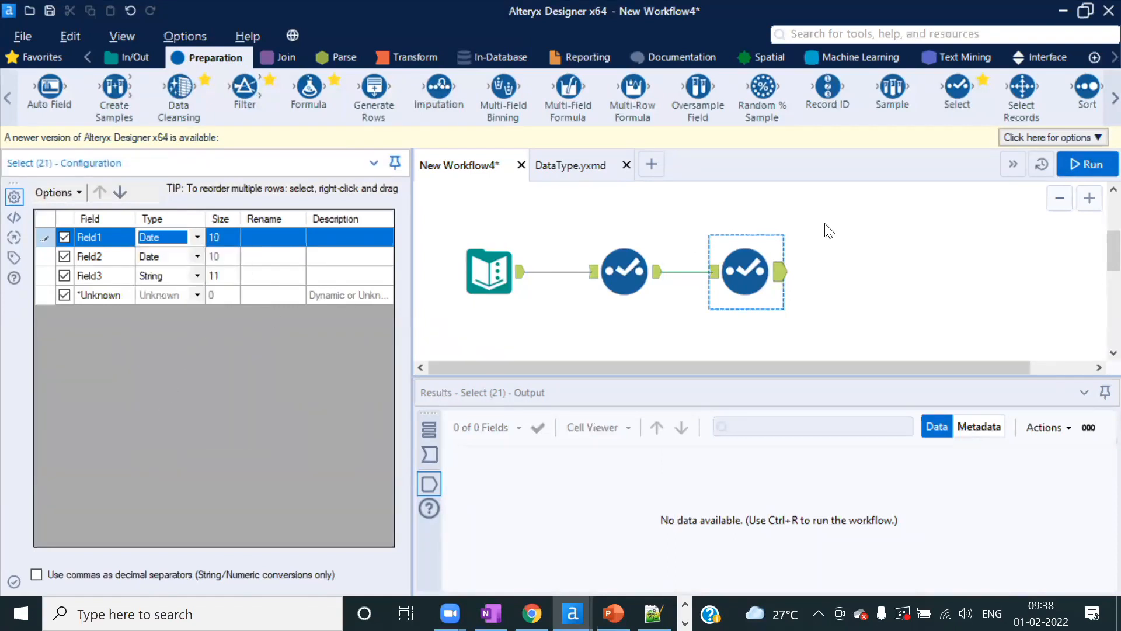
click(1081, 165)
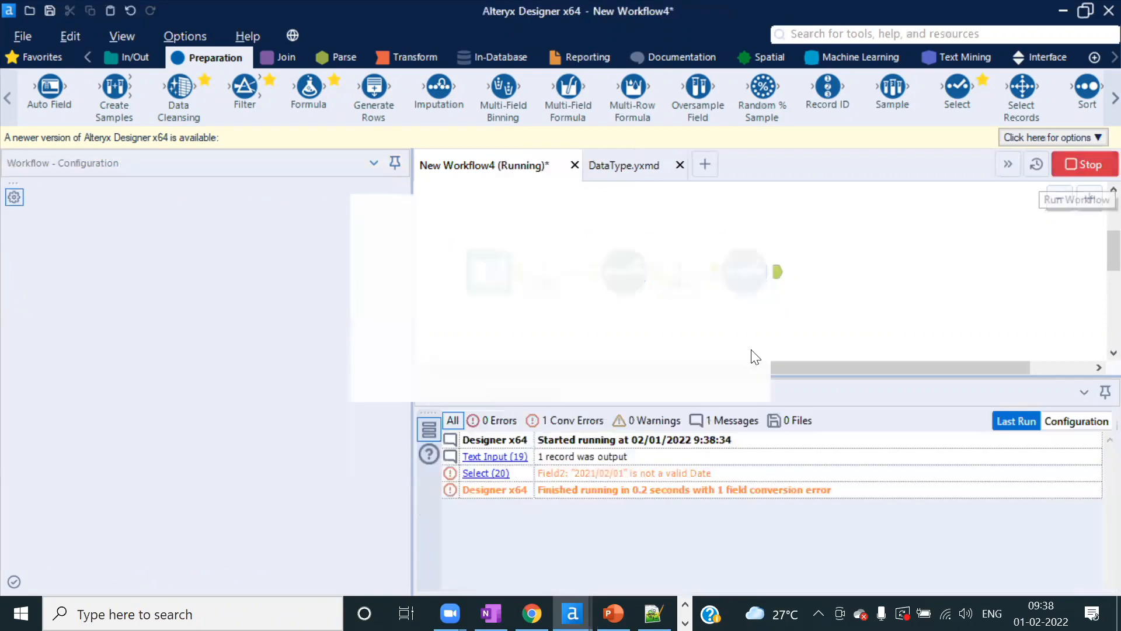
click(714, 373)
- Compare Field1's type in the second Select tool's output and input metadata, and check its value in the input data
click(774, 272)
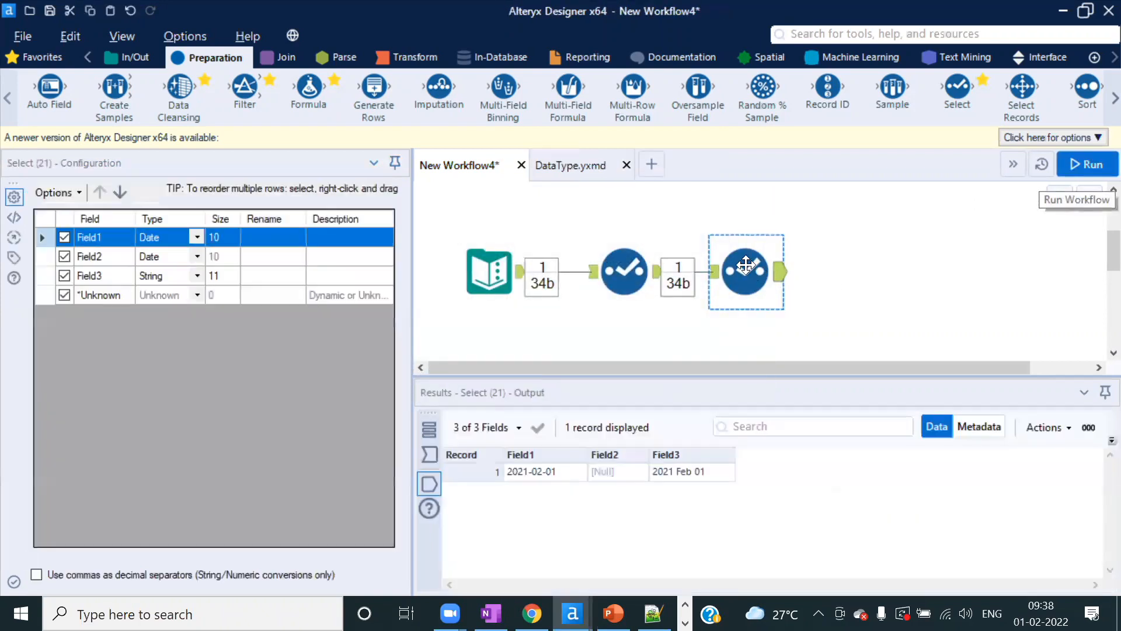
click(979, 427)
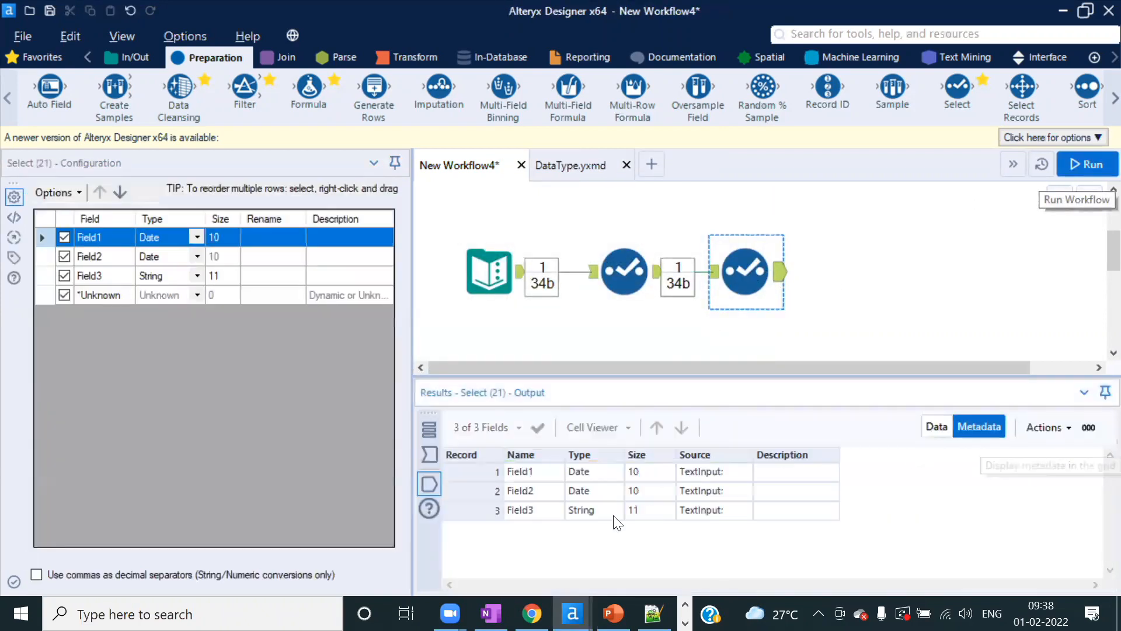
click(714, 274)
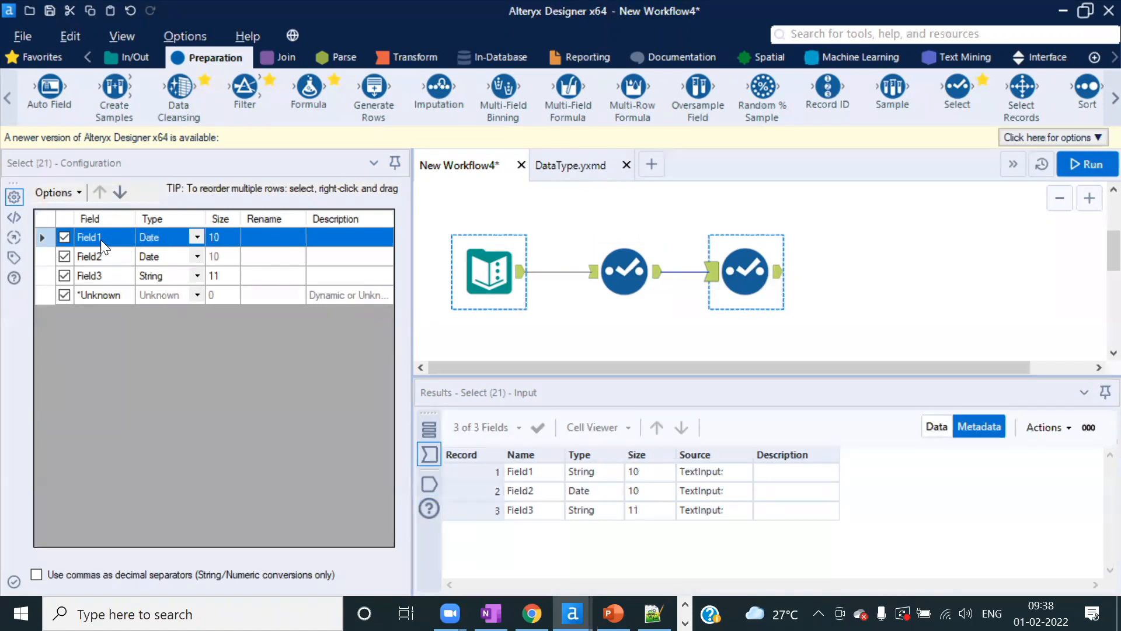
click(623, 342)
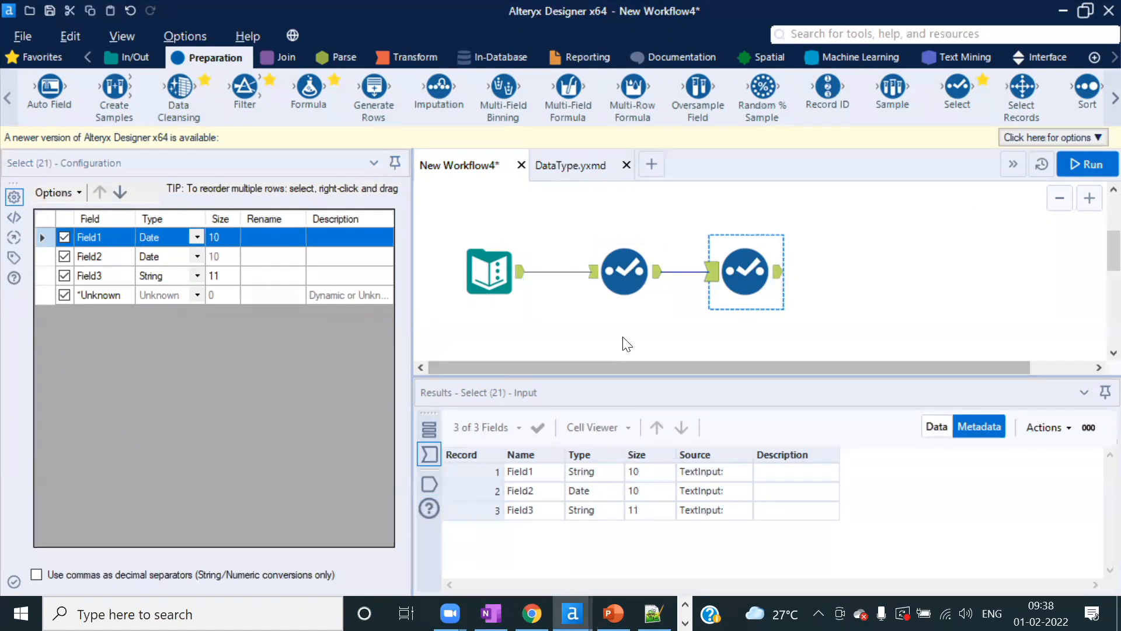
click(755, 261)
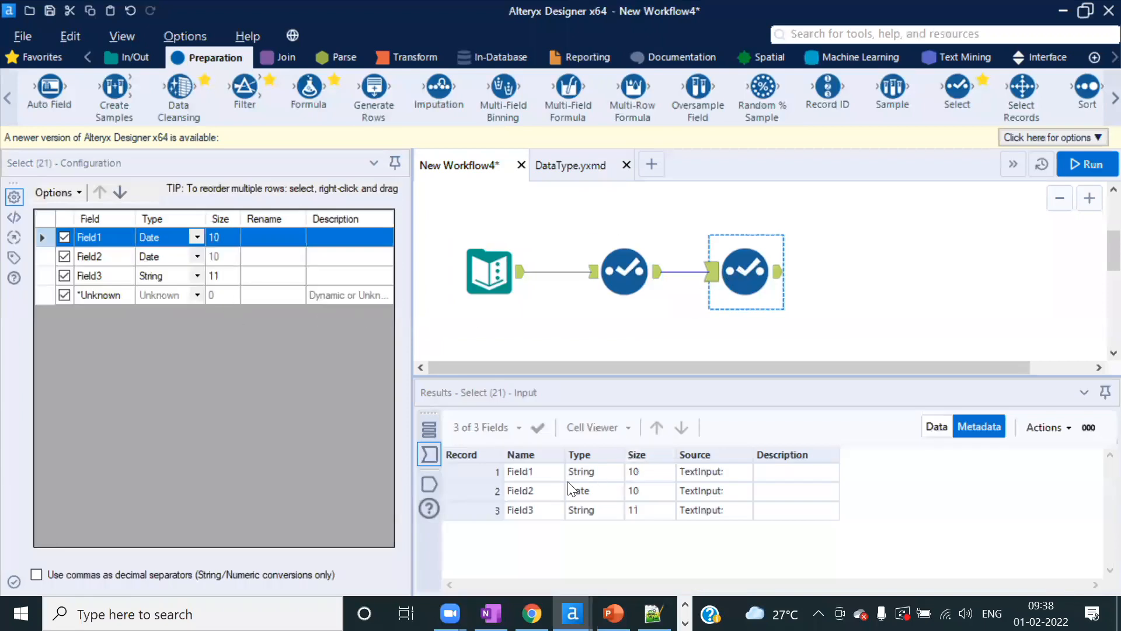
click(937, 426)
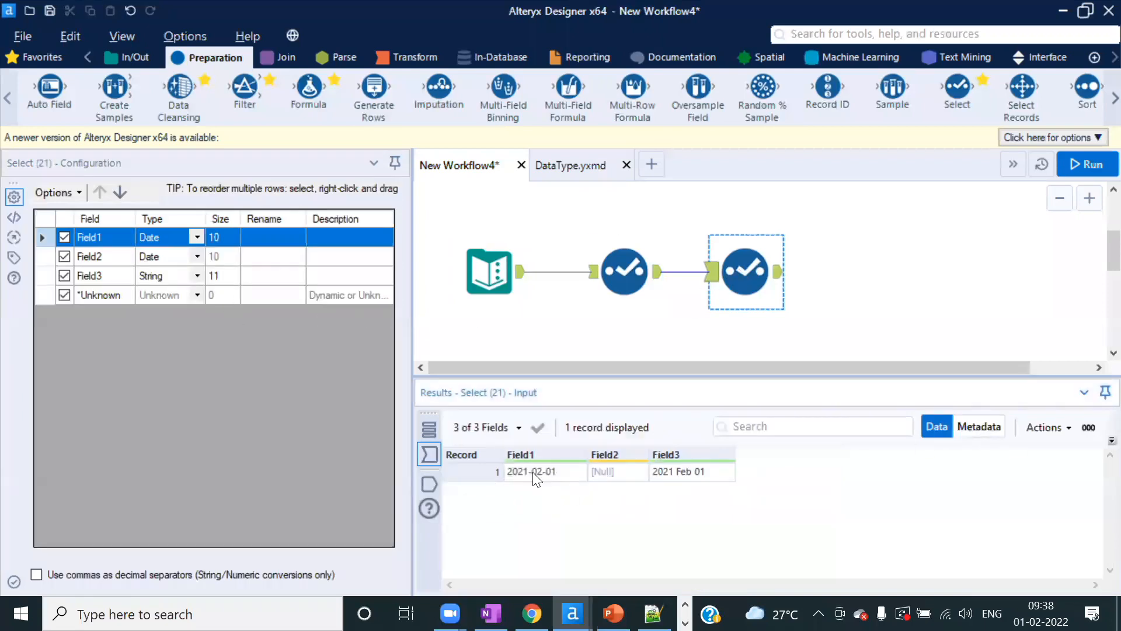
click(533, 472)
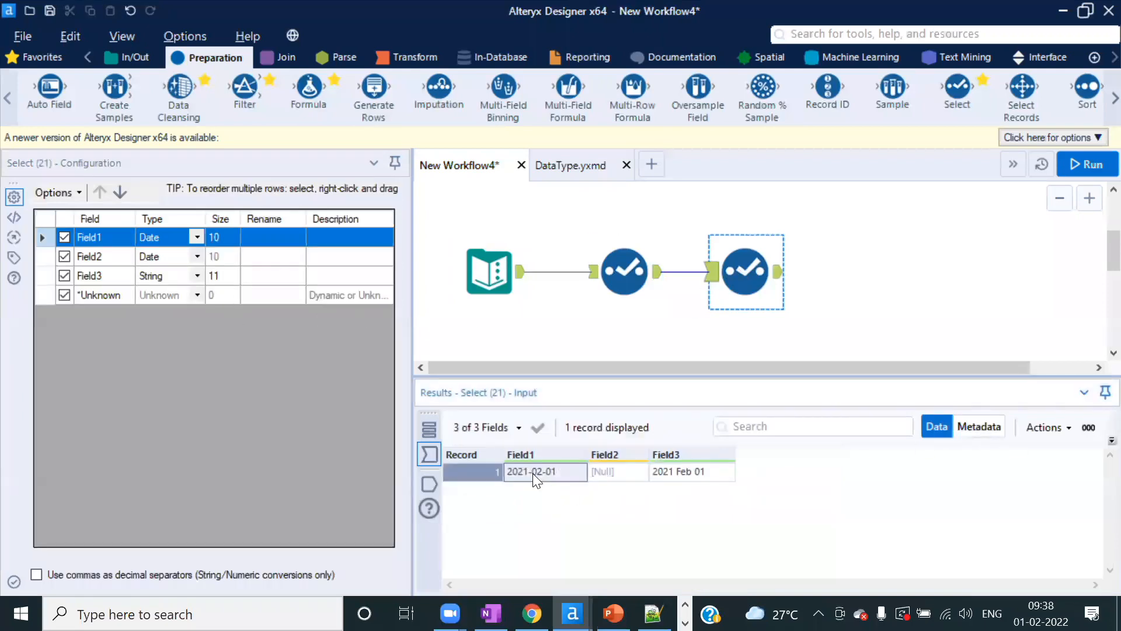
- Recheck Field1 in the second Select tool's output, examining its type in the metadata and its value in the data
click(780, 278)
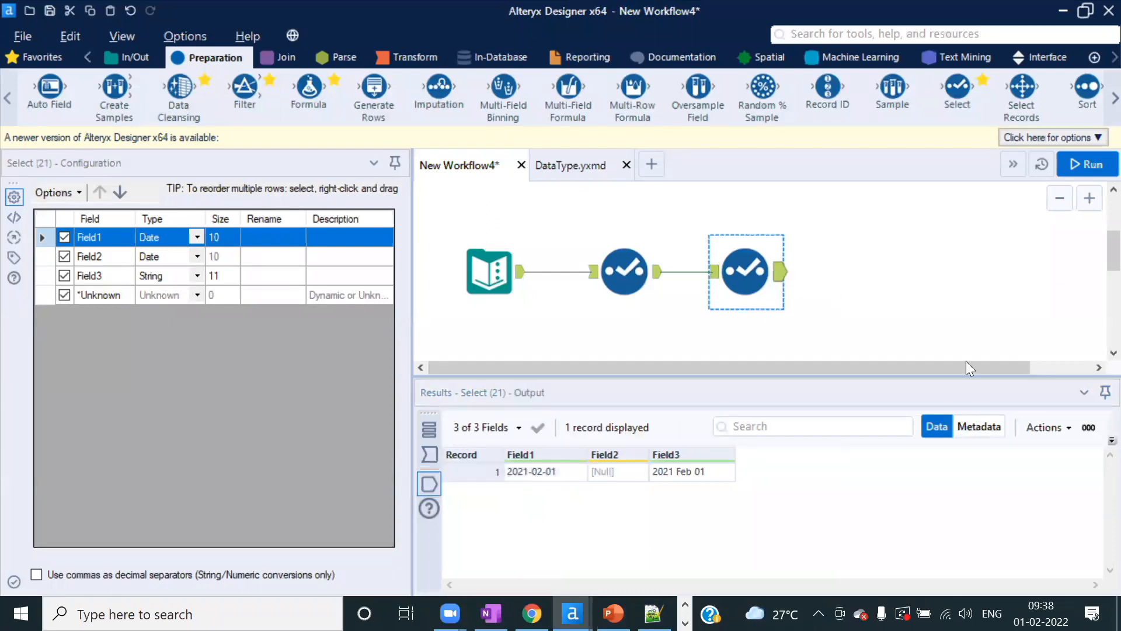
click(977, 425)
click(602, 473)
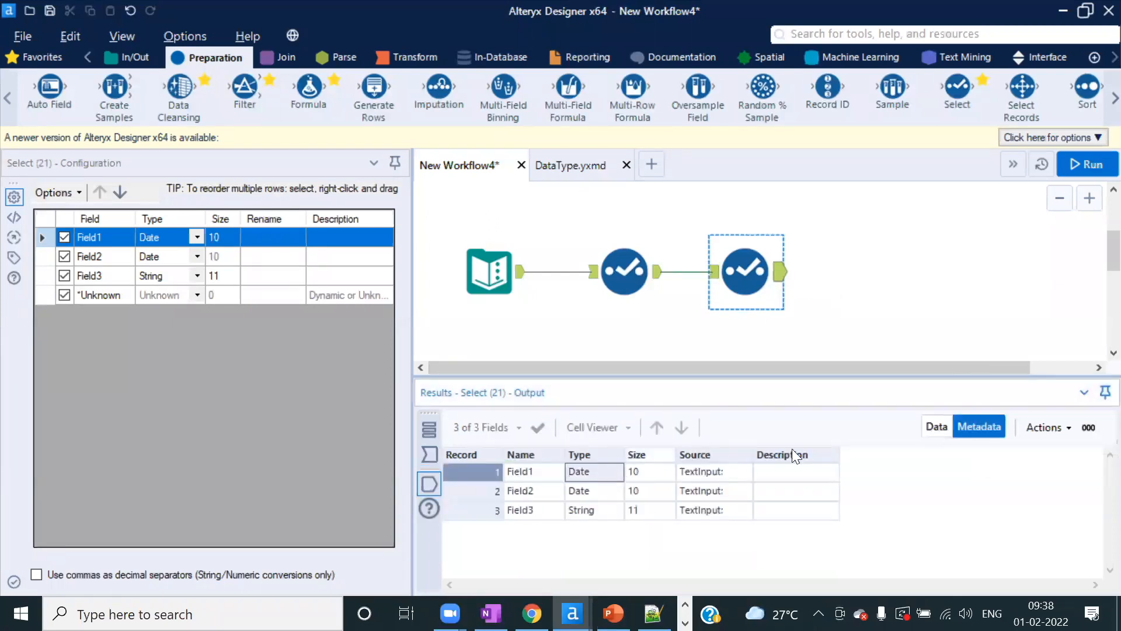
click(934, 431)
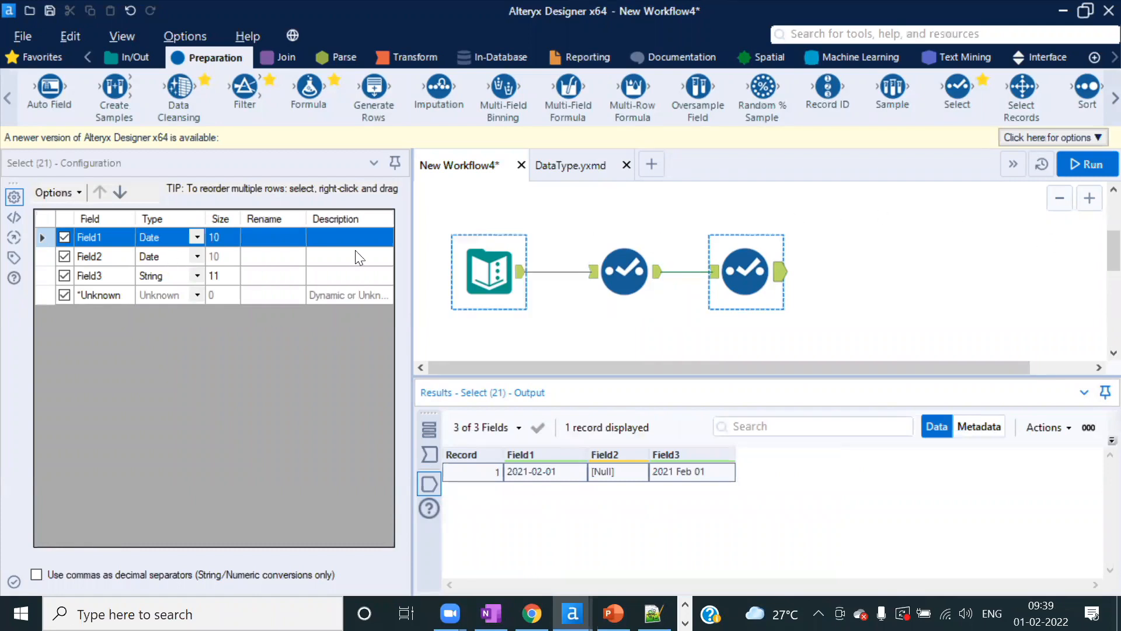
- Review the Text Input tool's date values, then switch to Notepad++ and highlight the yyyy-mm-dd format in the new 41 notes
click(496, 264)
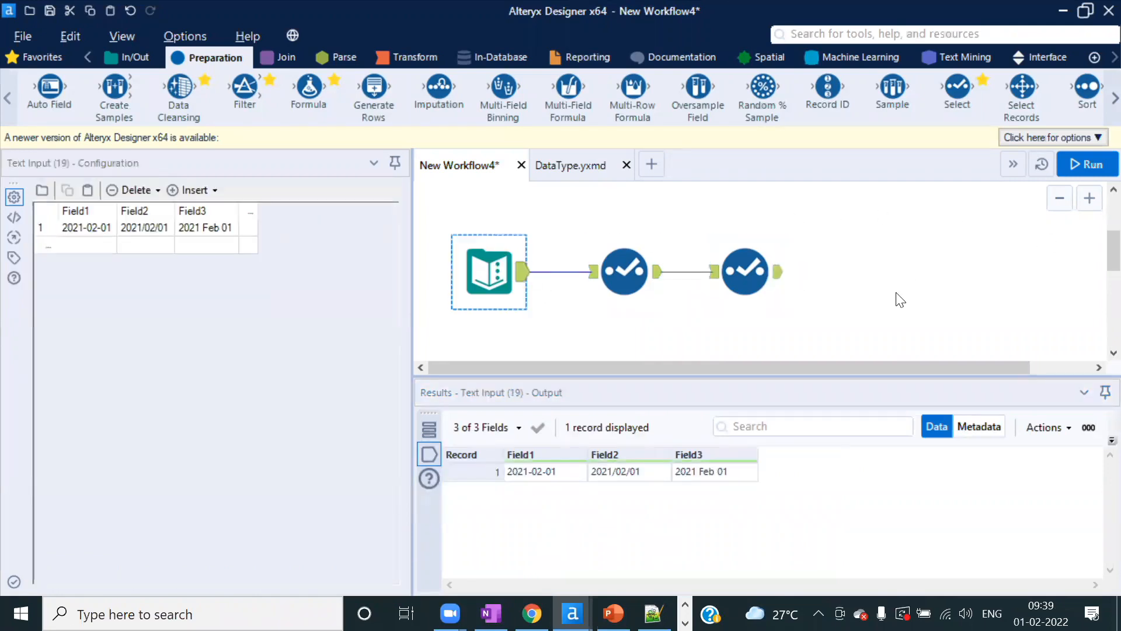
drag(863, 303, 421, 263)
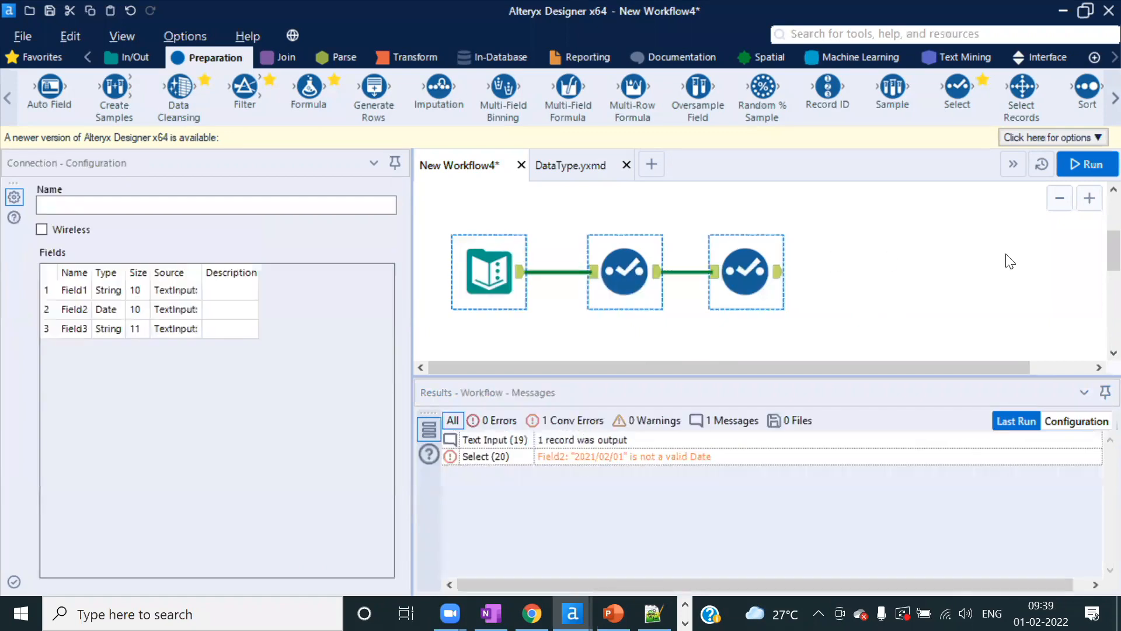
key(alt+Tab)
key(alt+Tab)
key(Tab)
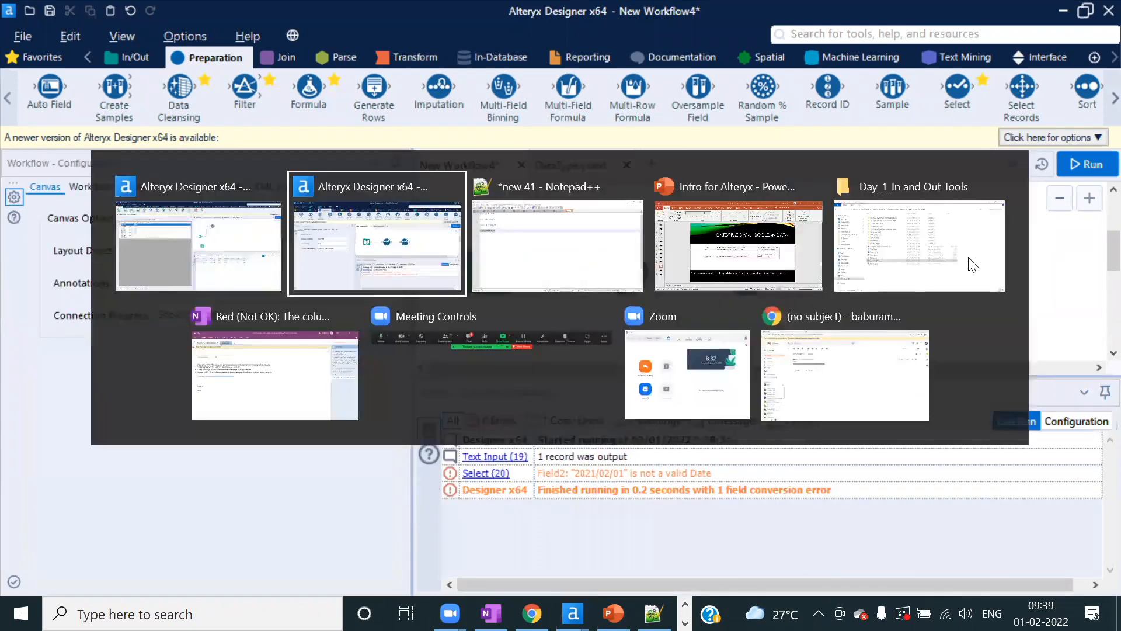
click(265, 223)
drag(150, 195, 37, 195)
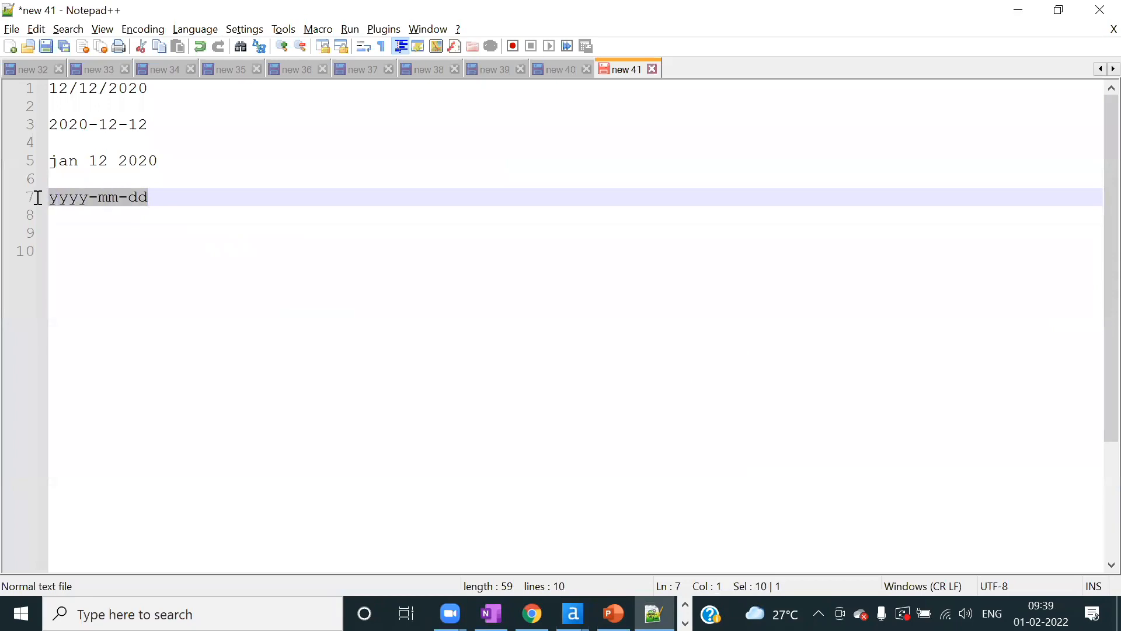
click(187, 219)
drag(150, 198, 37, 196)
- Switch to PowerPoint and review the date format on the Date/Time Data, Boolean Data slide
click(614, 614)
click(614, 613)
key(alt+Tab)
key(alt+Tab)
key(Tab)
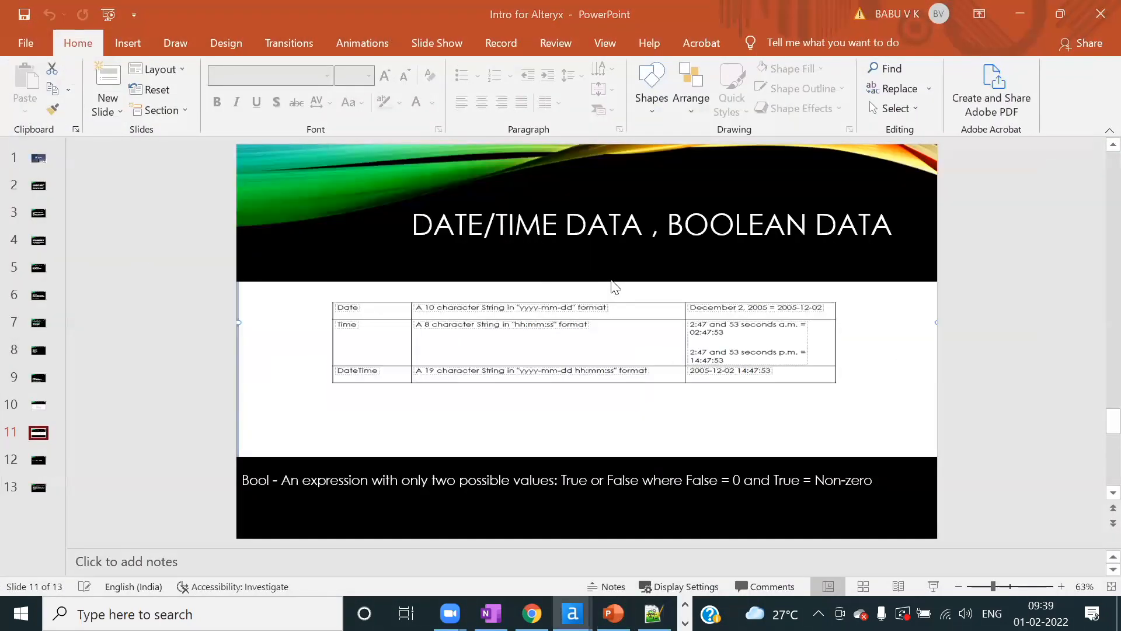
- Switch back to Alteryx Designer and display the Parse tools to point out the DateTime tool
key(alt+Tab)
key(Tab)
key(Tab)
key(Tab)
key(Tab)
key(Tab)
key(Tab)
key(Tab)
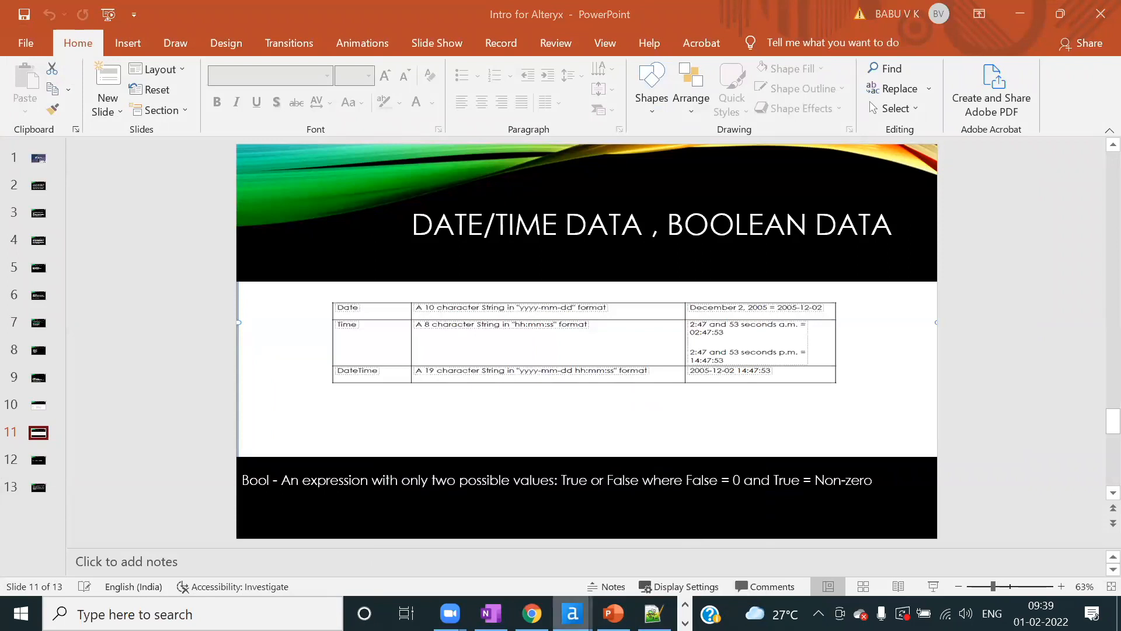
click(494, 531)
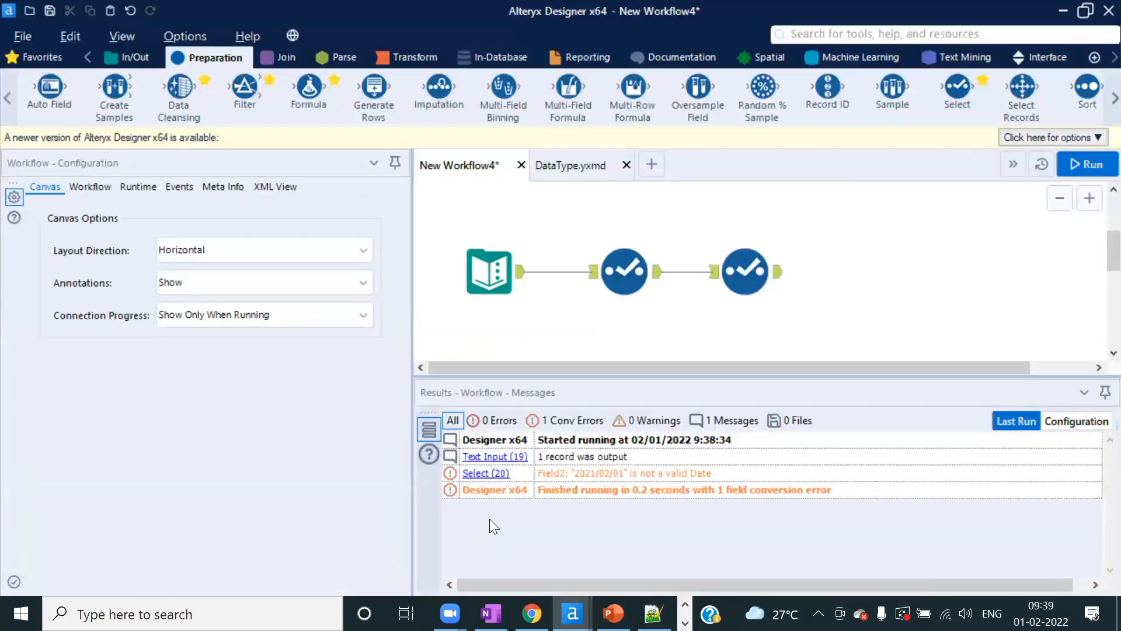
click(348, 63)
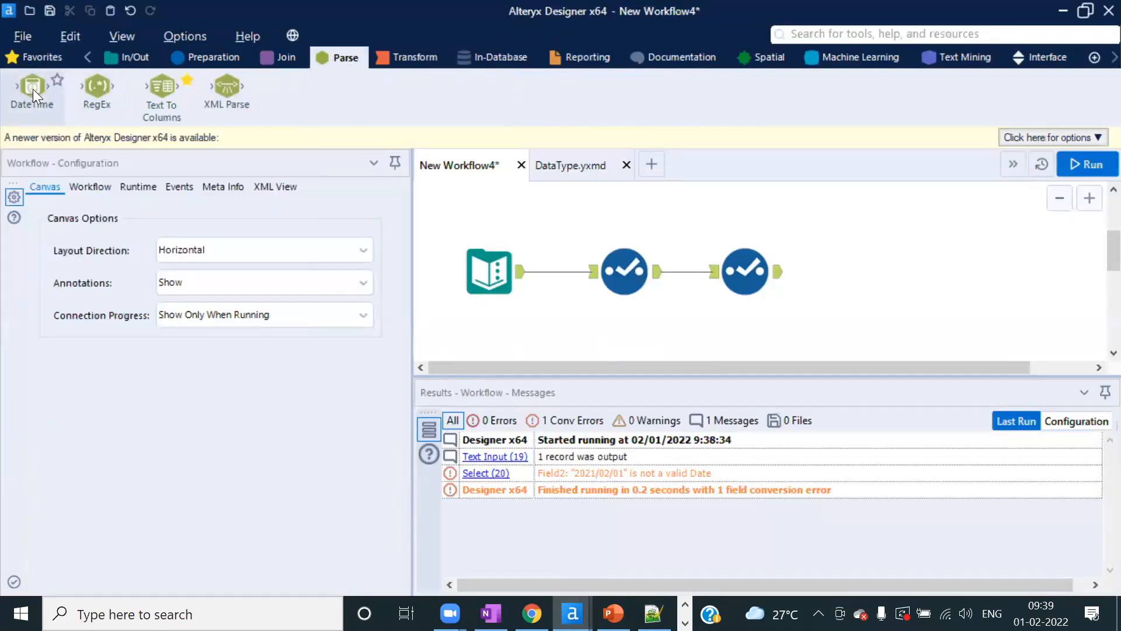
- Review the DateTime format and example on the PowerPoint slide, then return to Alteryx Designer
key(alt+Tab)
click(518, 247)
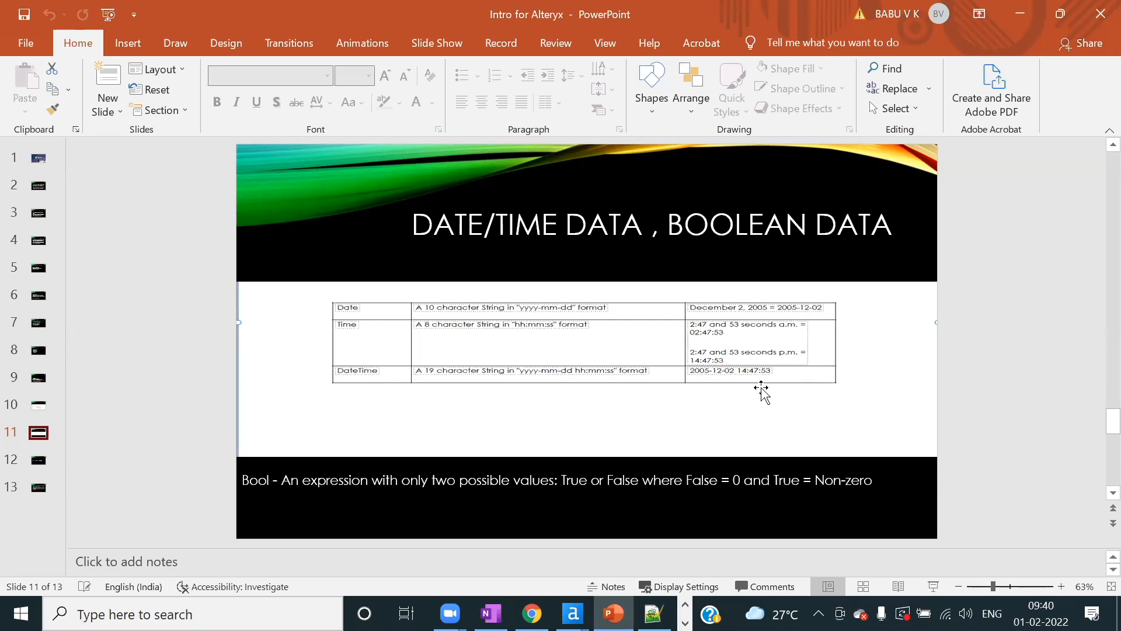
key(alt+Tab)
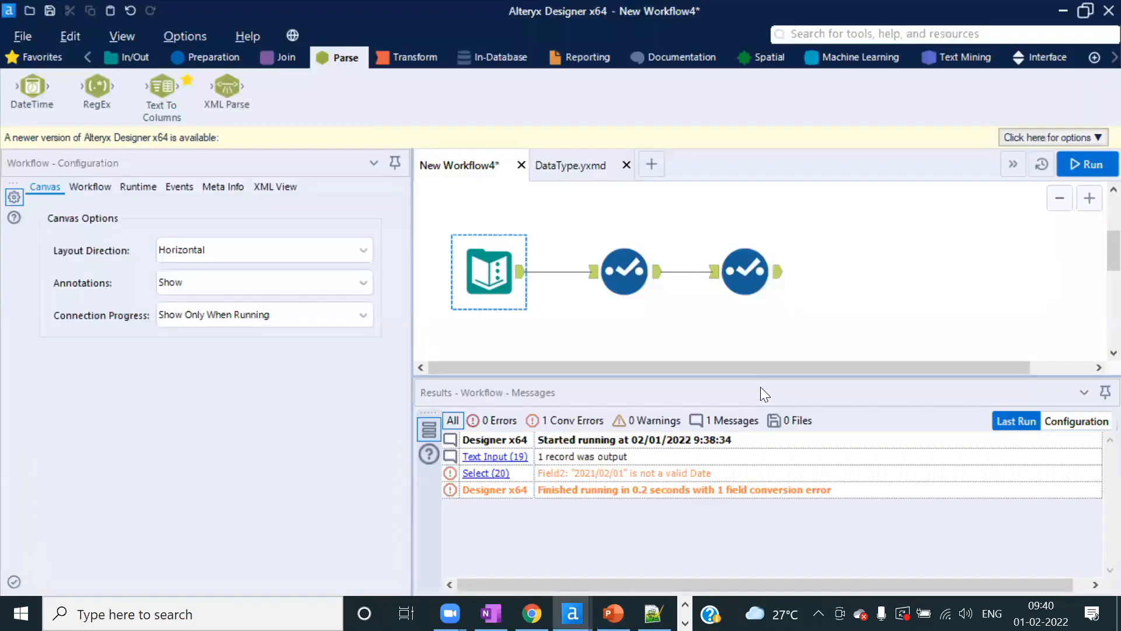
- Examine the three differently formatted date values in the Text Input tool
click(489, 271)
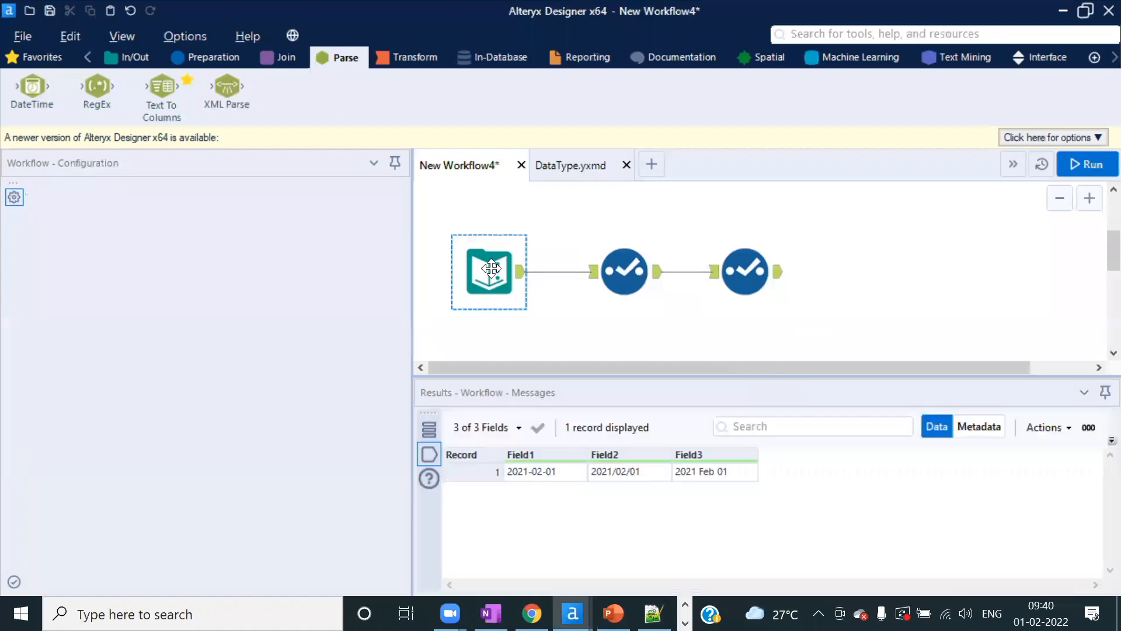
click(816, 297)
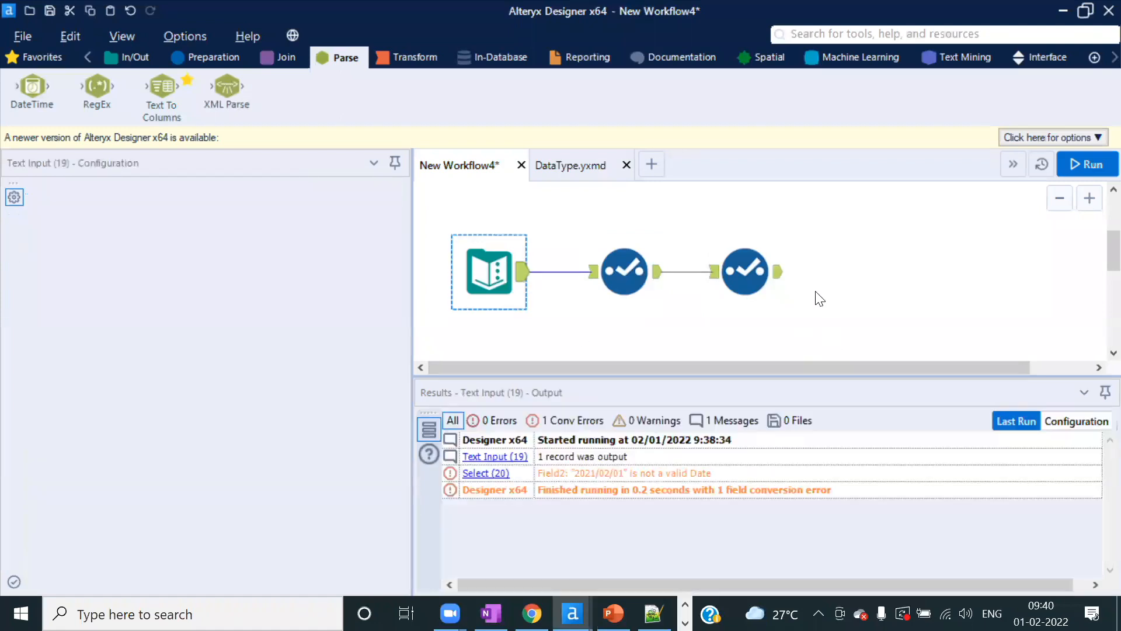
click(490, 250)
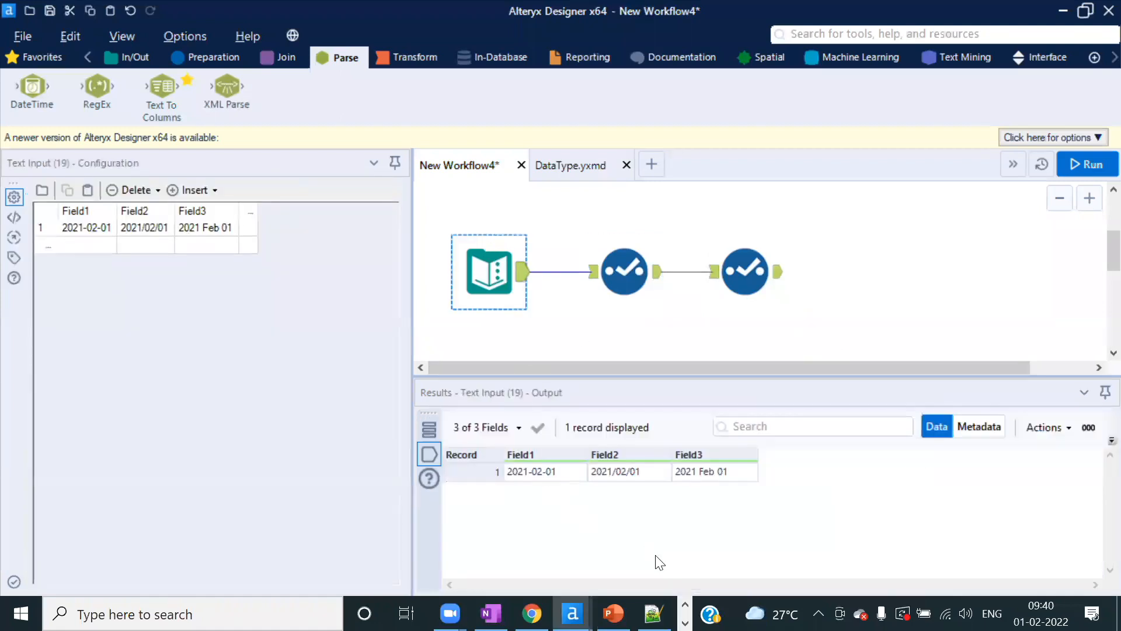
- Look through the new 40 and new 41 notes in Notepad++, then return to Alteryx Designer
click(654, 613)
click(365, 232)
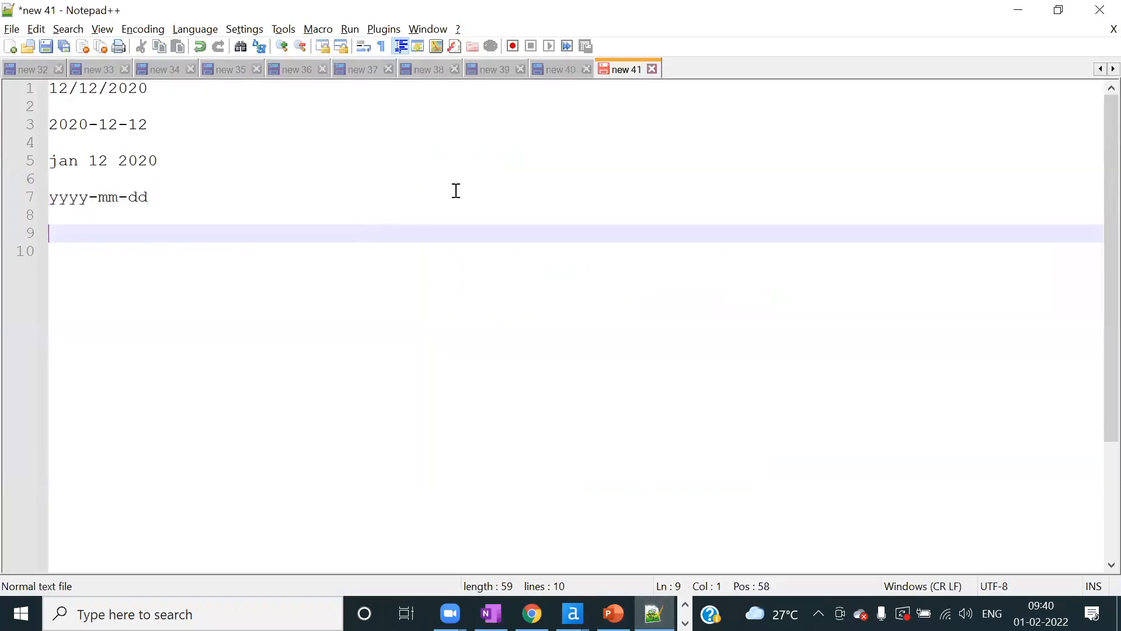
click(555, 69)
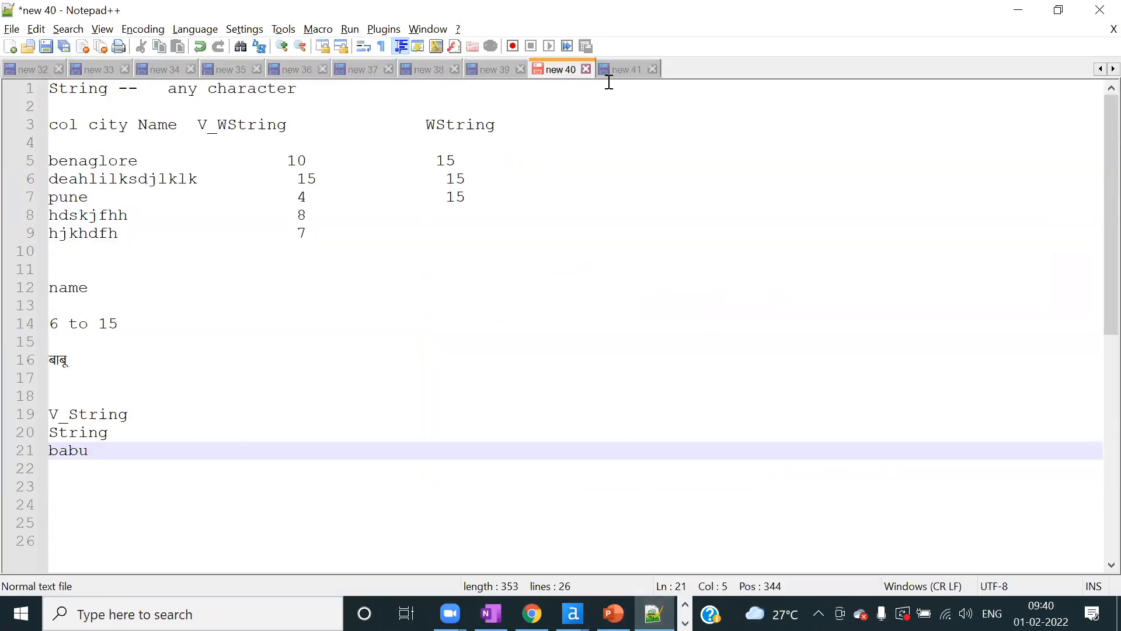
click(629, 72)
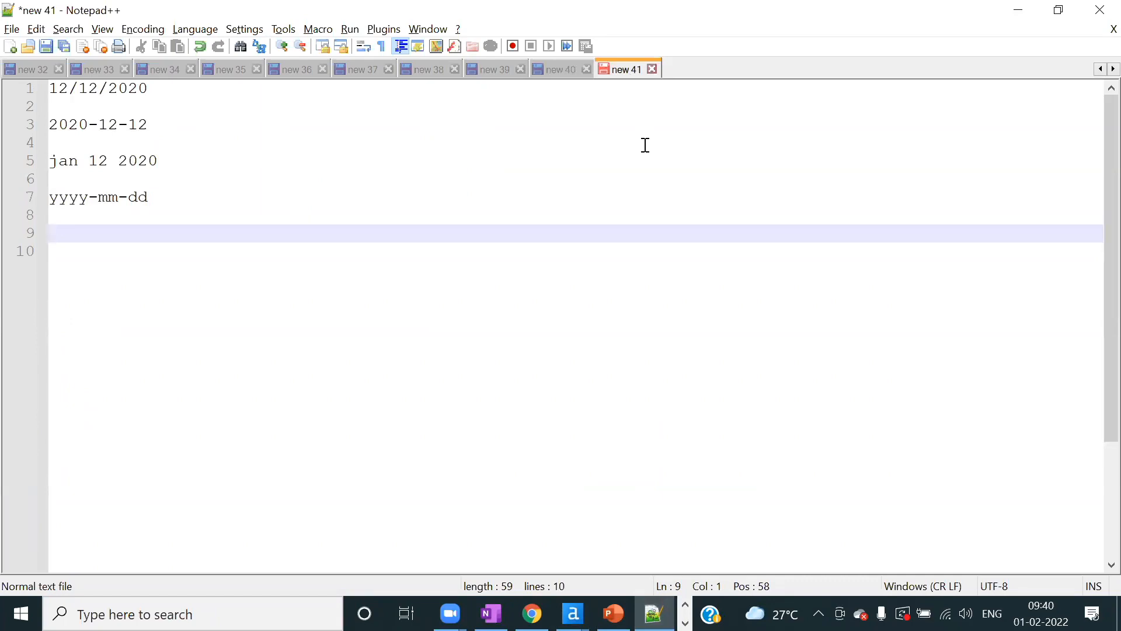
key(alt+Tab)
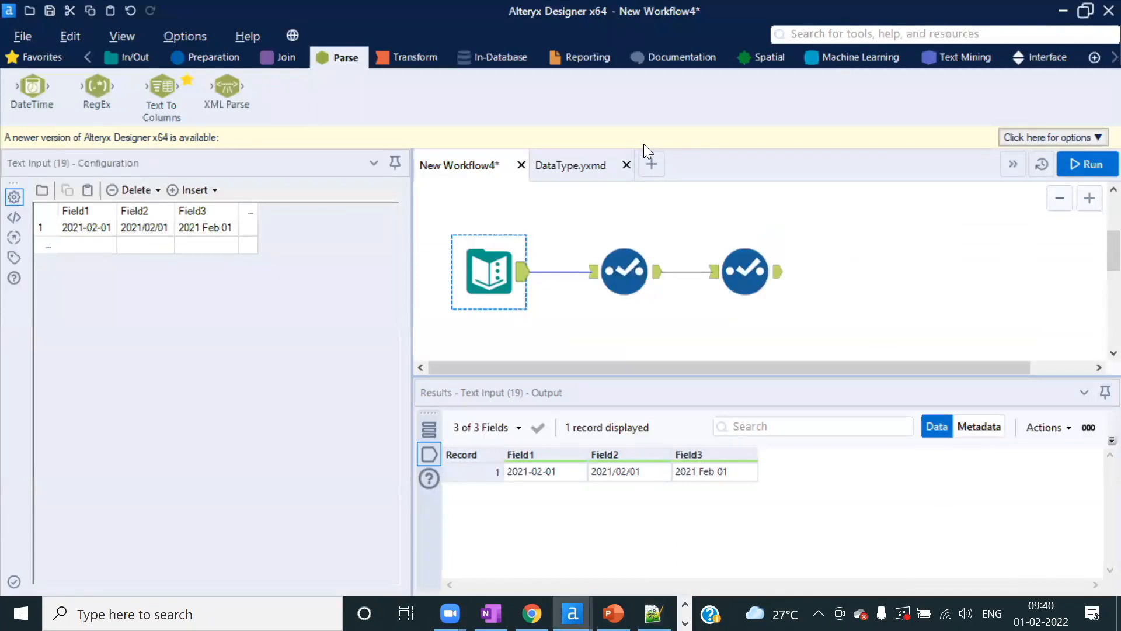
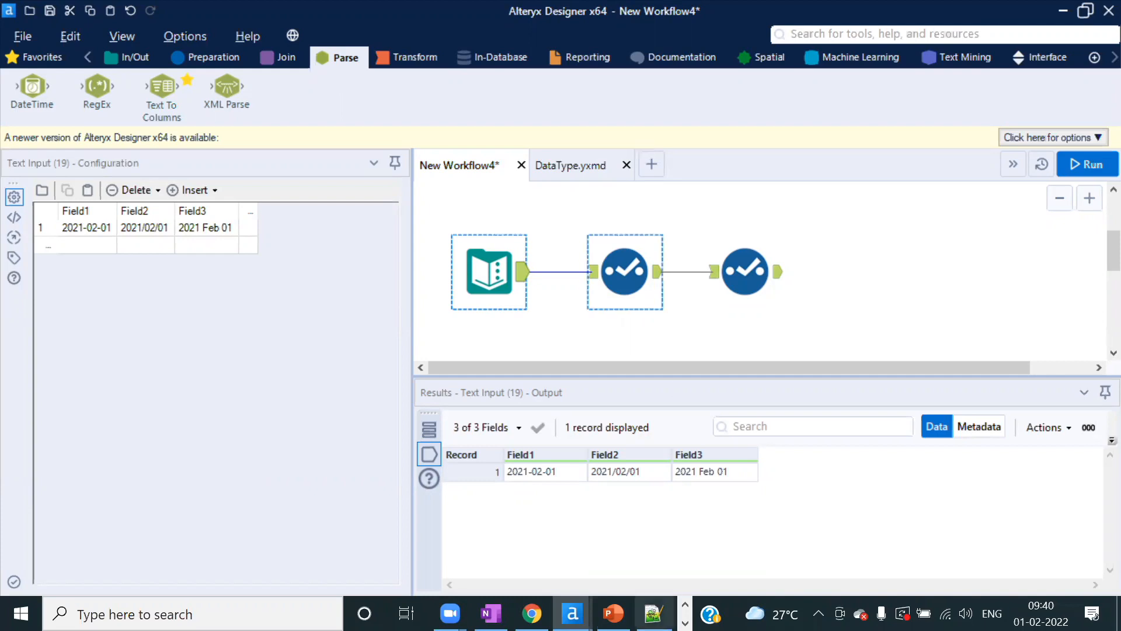
- Highlight the yyyy-mm-dd format in the Notepad++ notes again, then return to Alteryx Designer and open the Windows calendar
click(654, 614)
drag(176, 199, 68, 213)
key(alt+Tab)
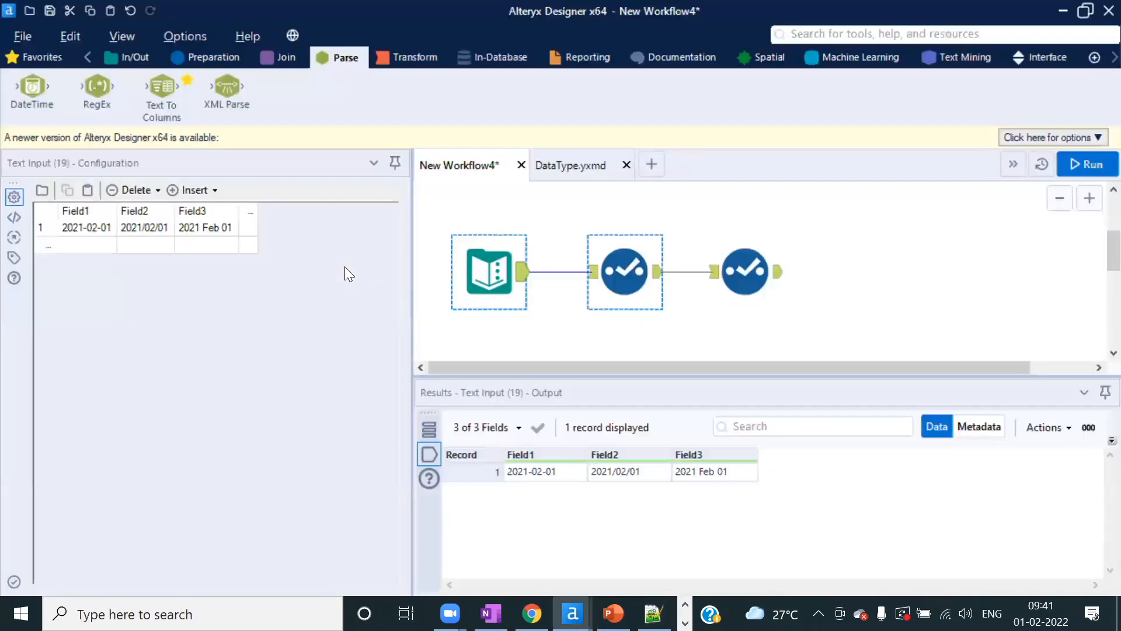
click(876, 279)
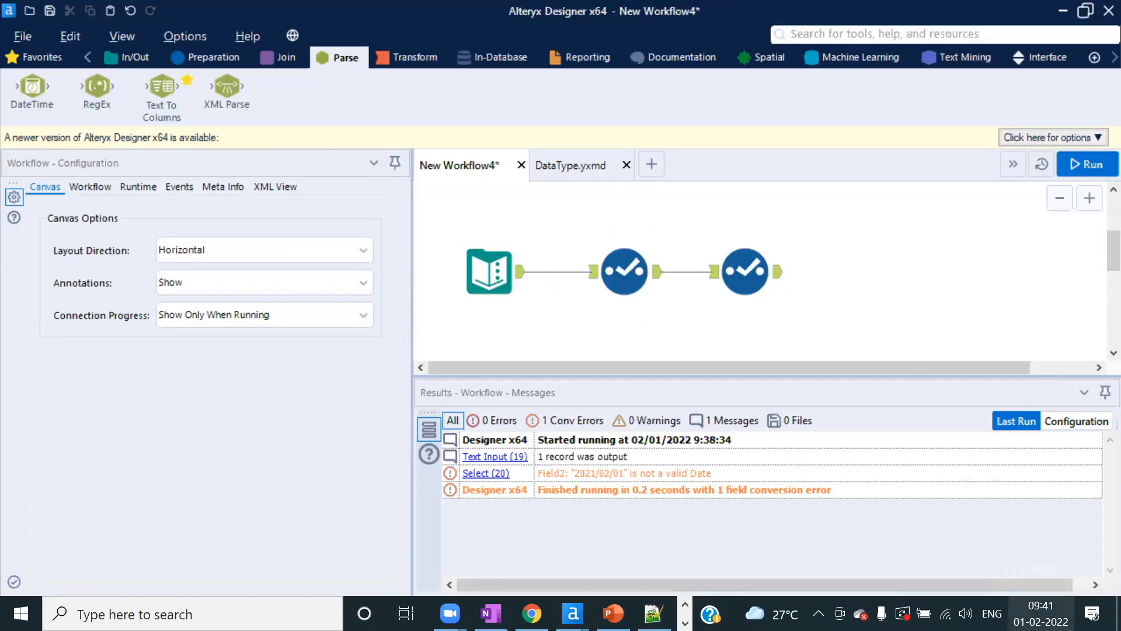
click(1041, 613)
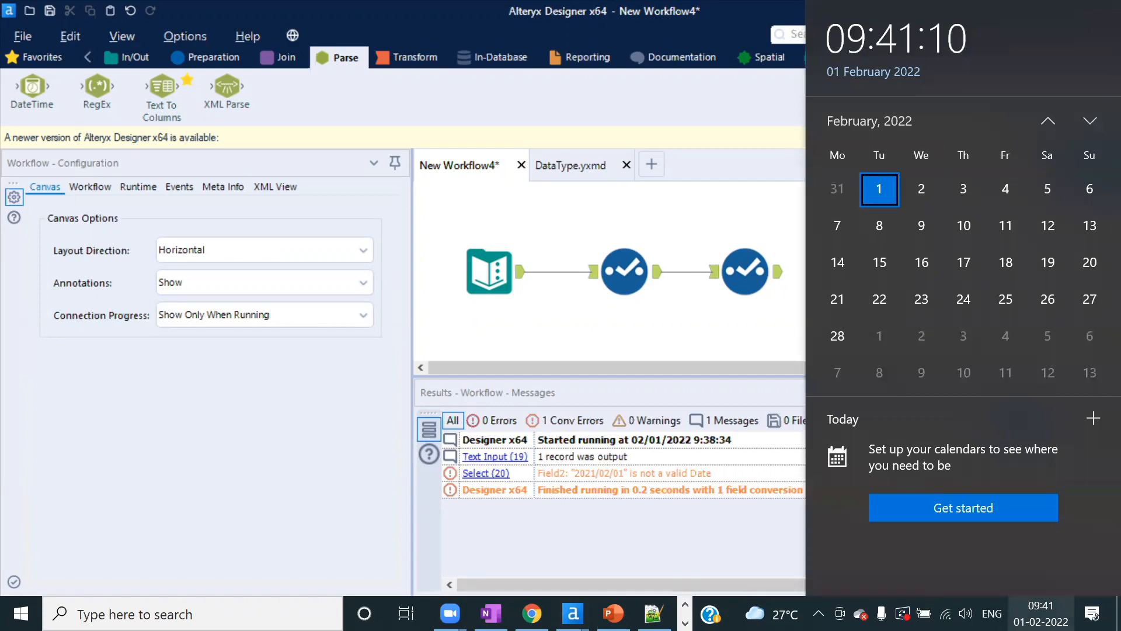
click(1041, 613)
click(1041, 614)
click(1042, 614)
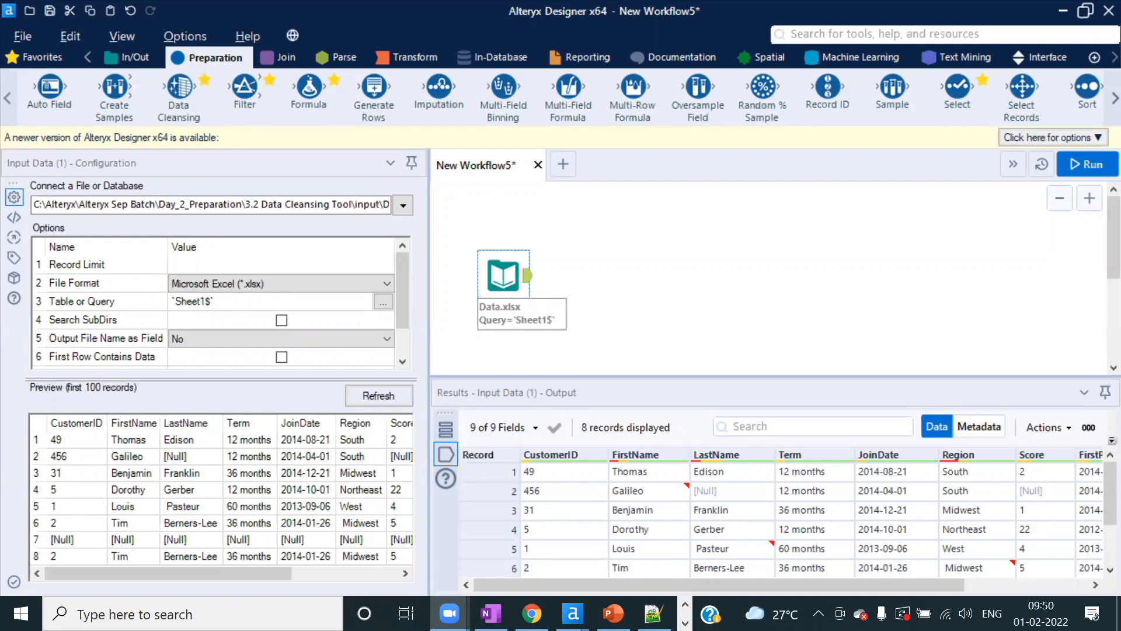
- Run the workflow containing the Data.xlsx input and dismiss the completion message
click(625, 260)
click(485, 298)
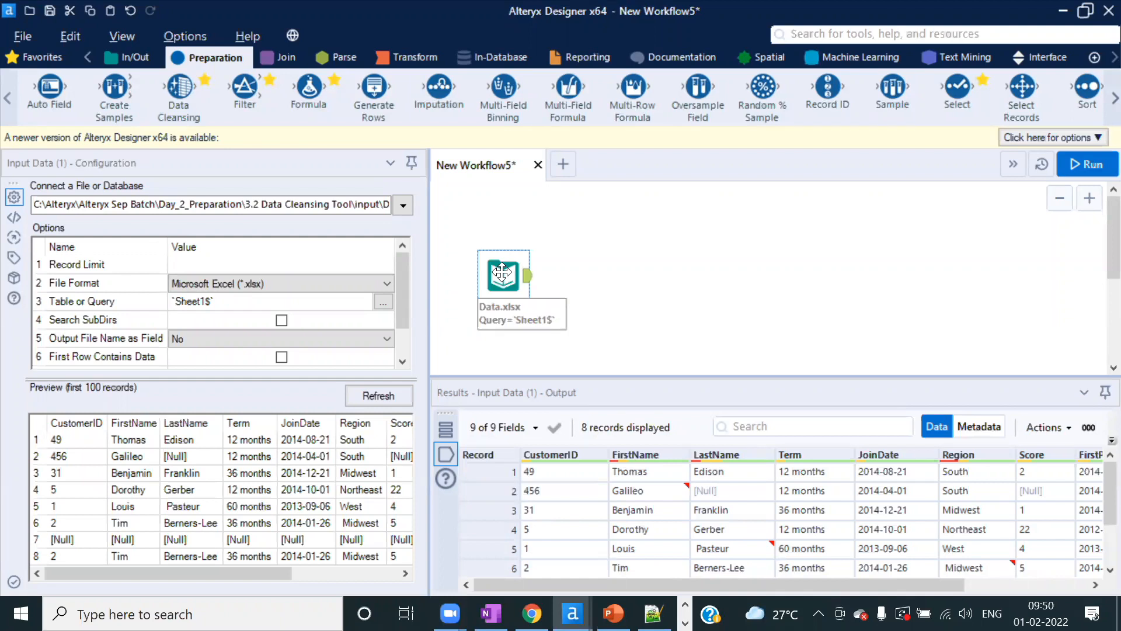
click(1091, 165)
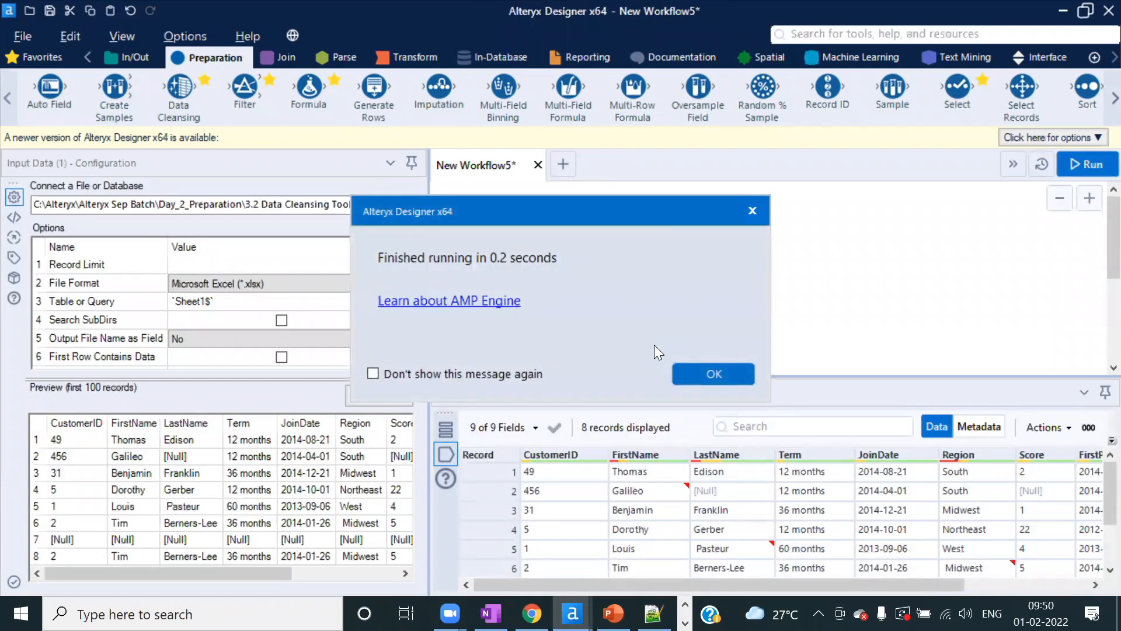
click(677, 374)
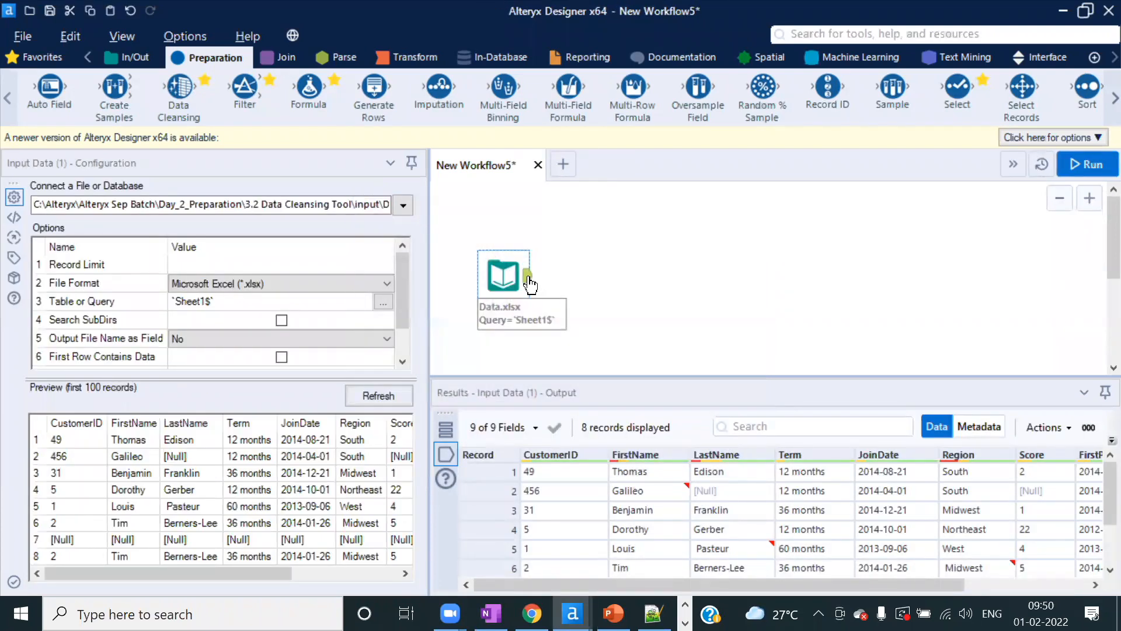
- Enlarge the results area and examine the CustomerID values in the first records of the Data.xlsx output
drag(531, 376, 518, 343)
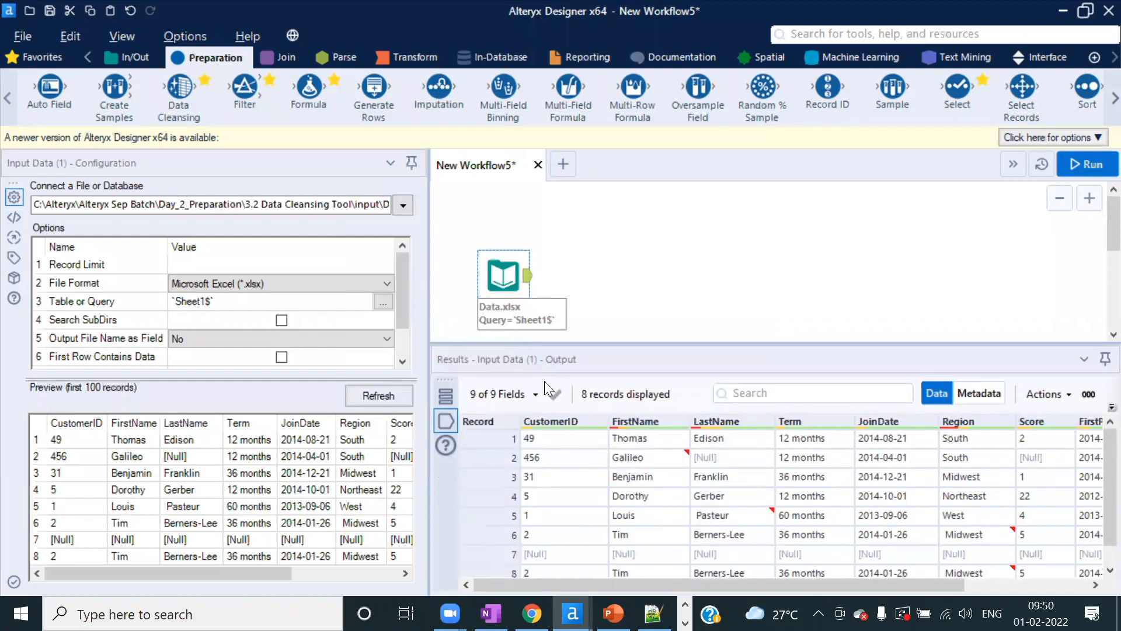
mouse_move(526, 429)
drag(560, 438, 557, 492)
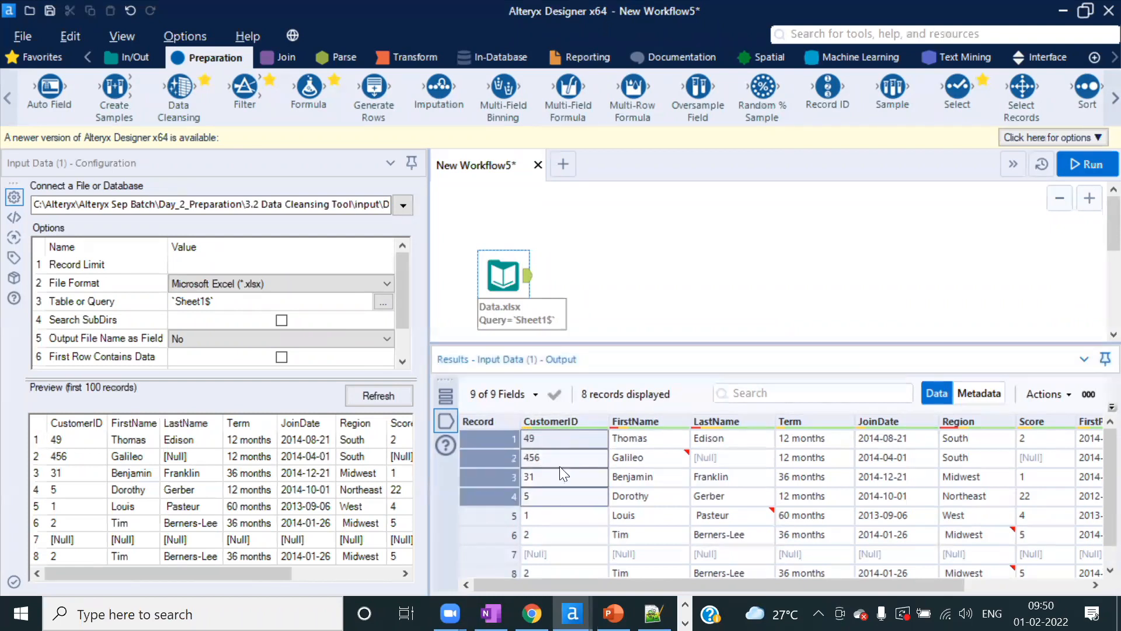
click(554, 433)
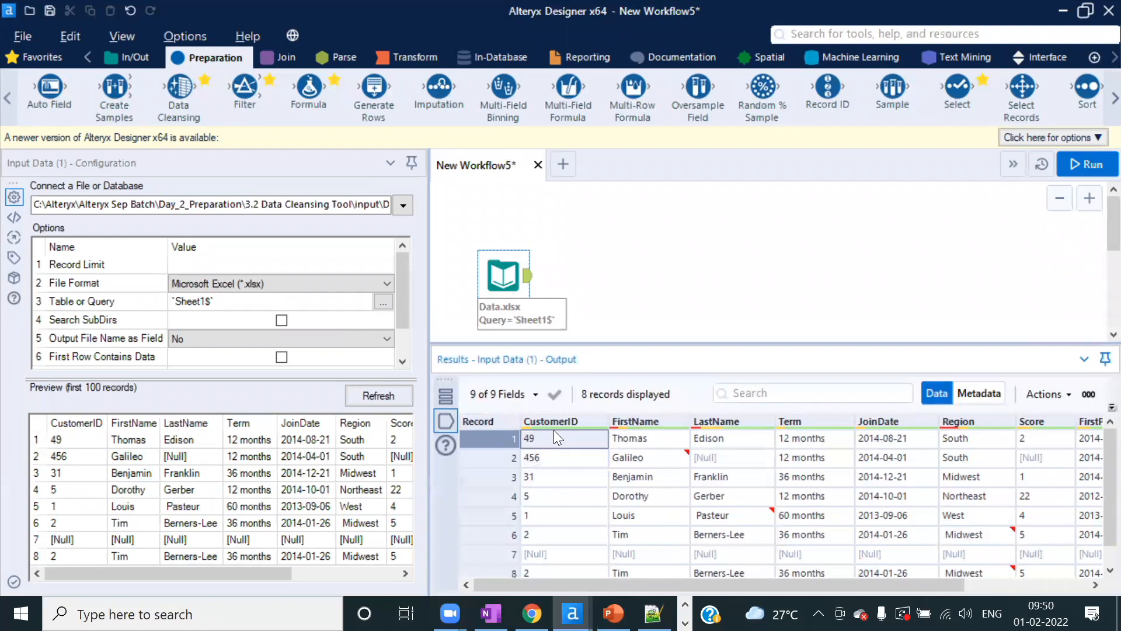
- Examine the Data.xlsx records across all fields for null values, an empty dept column and cells with stray spaces
click(640, 434)
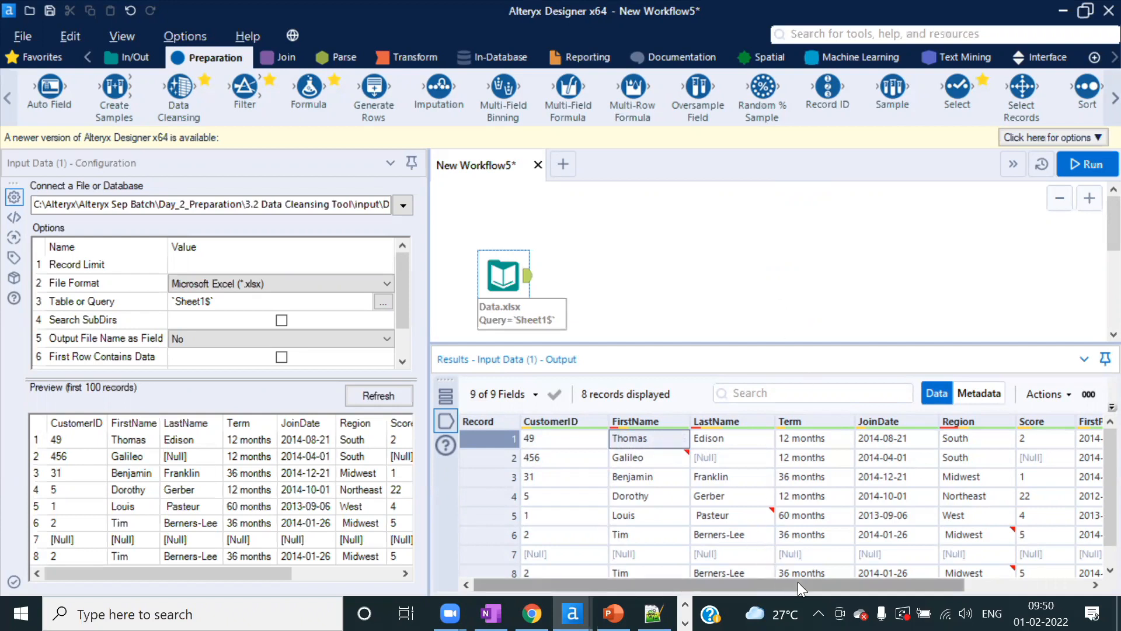
drag(798, 582, 1037, 564)
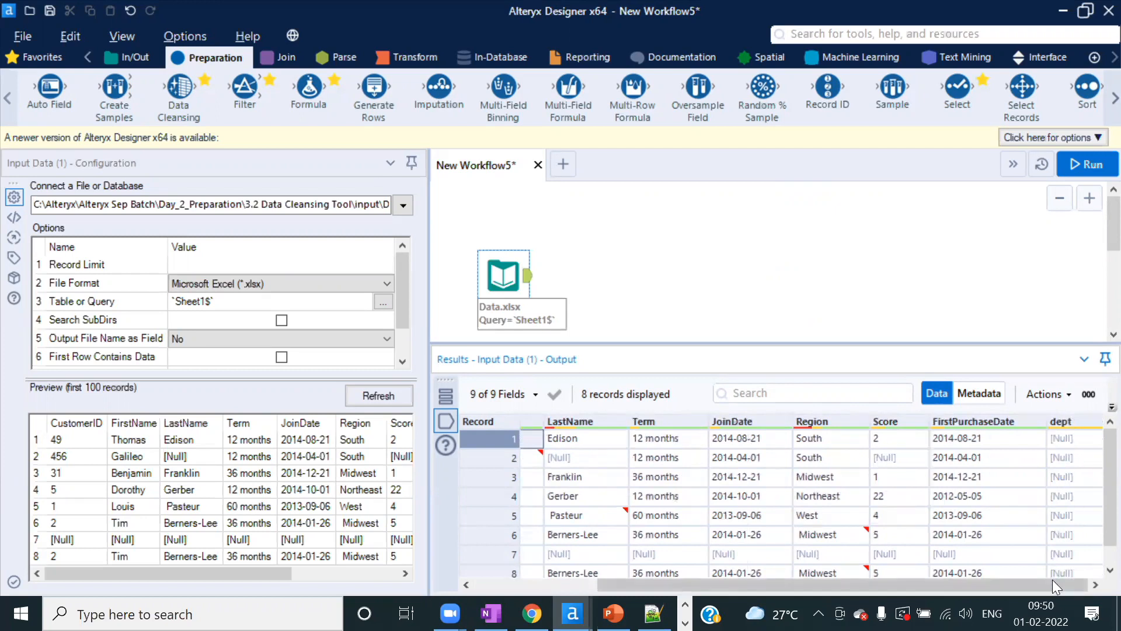
drag(1046, 584, 839, 566)
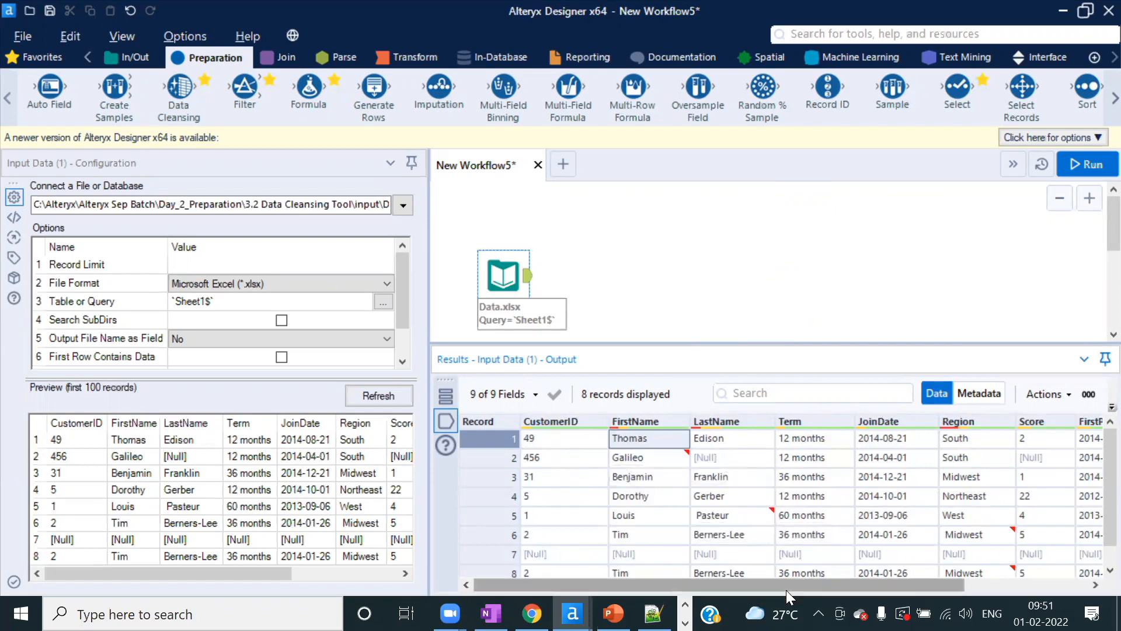
drag(786, 588, 1019, 571)
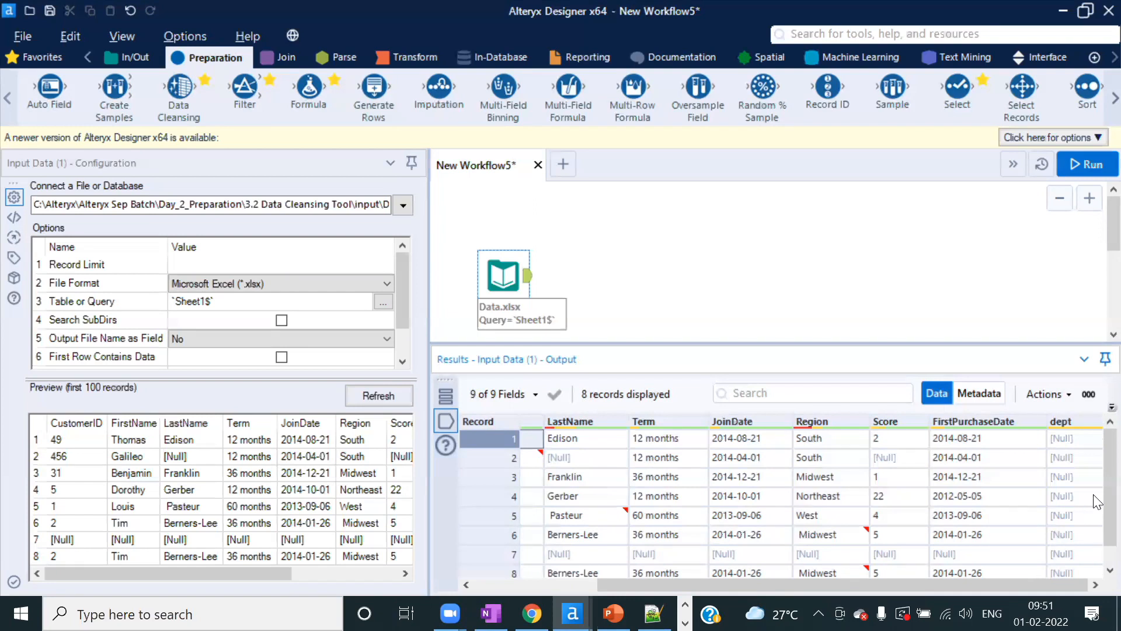
scroll(1094, 507, down, 1)
scroll(1095, 514, up, 1)
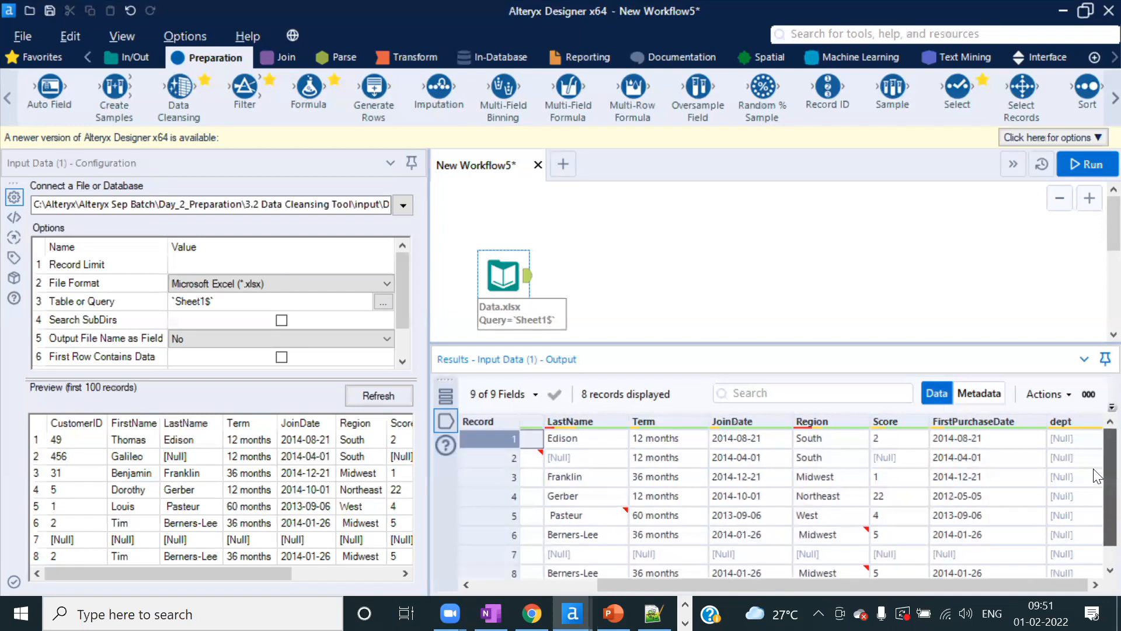
scroll(1097, 517, down, 1)
scroll(1097, 517, up, 1)
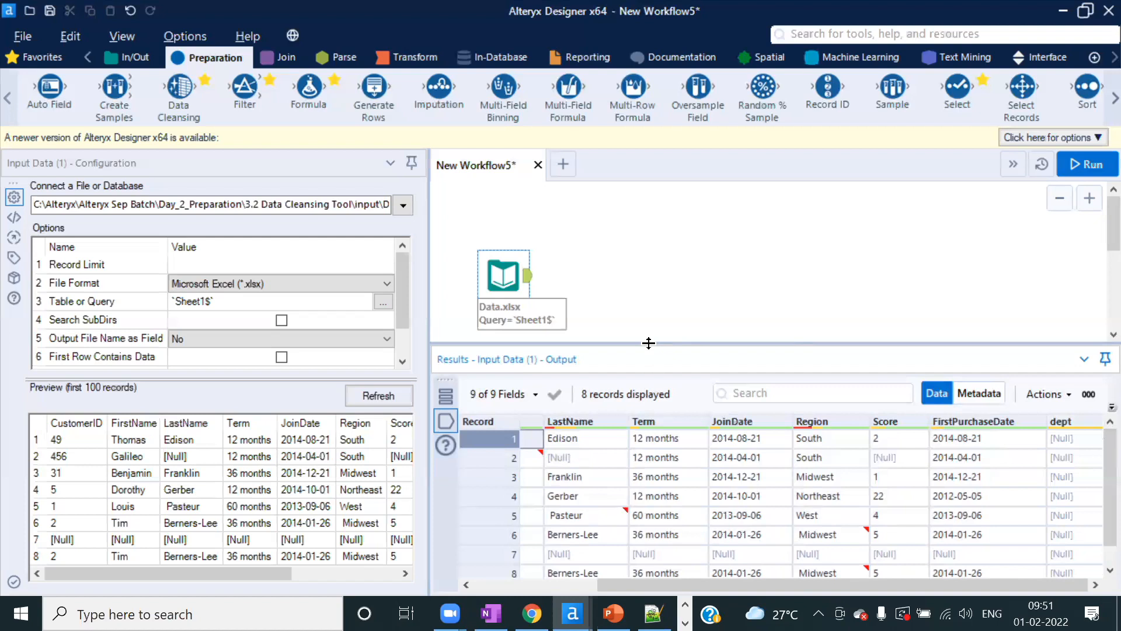
drag(648, 343, 648, 355)
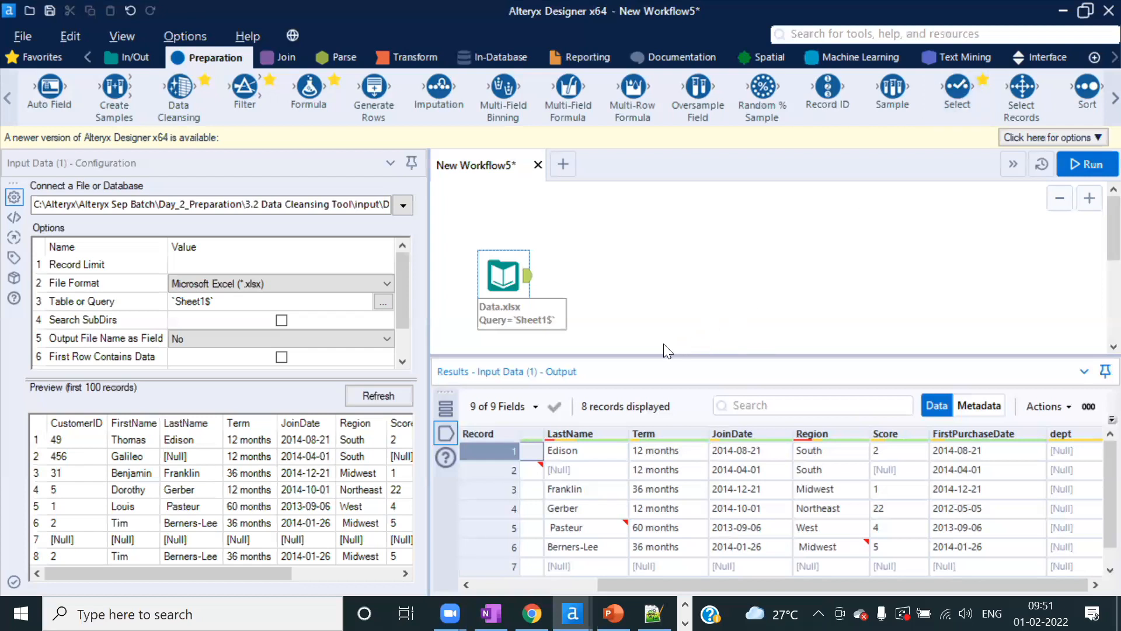
drag(650, 354, 641, 345)
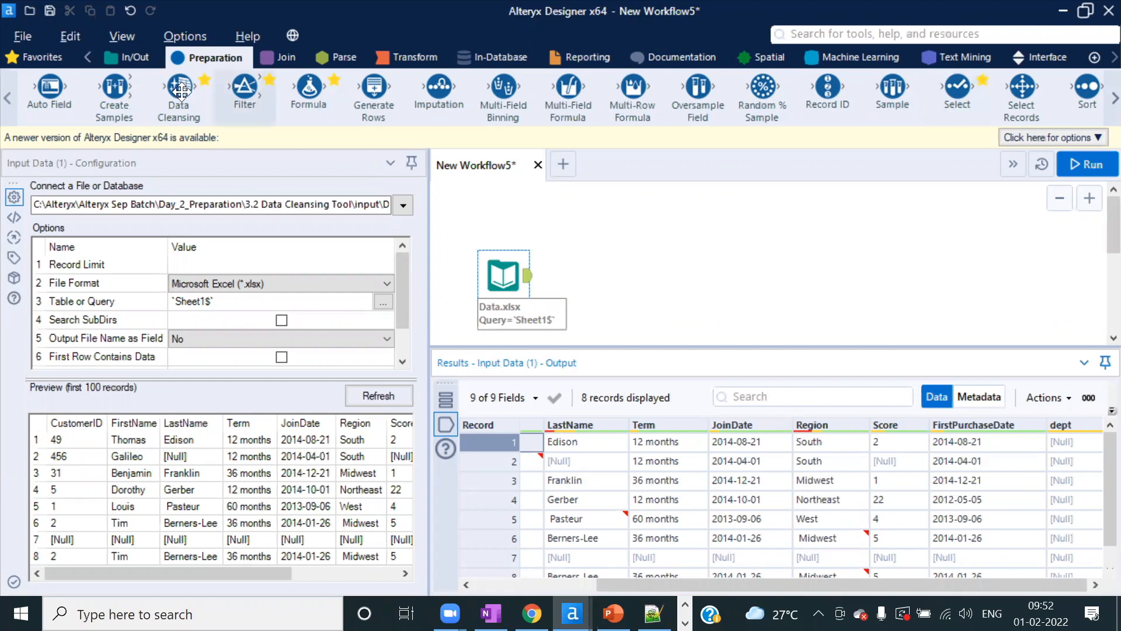
- Connect a Data Cleansing tool after the Data.xlsx input and enable removal of null rows and null columns
drag(180, 87, 620, 274)
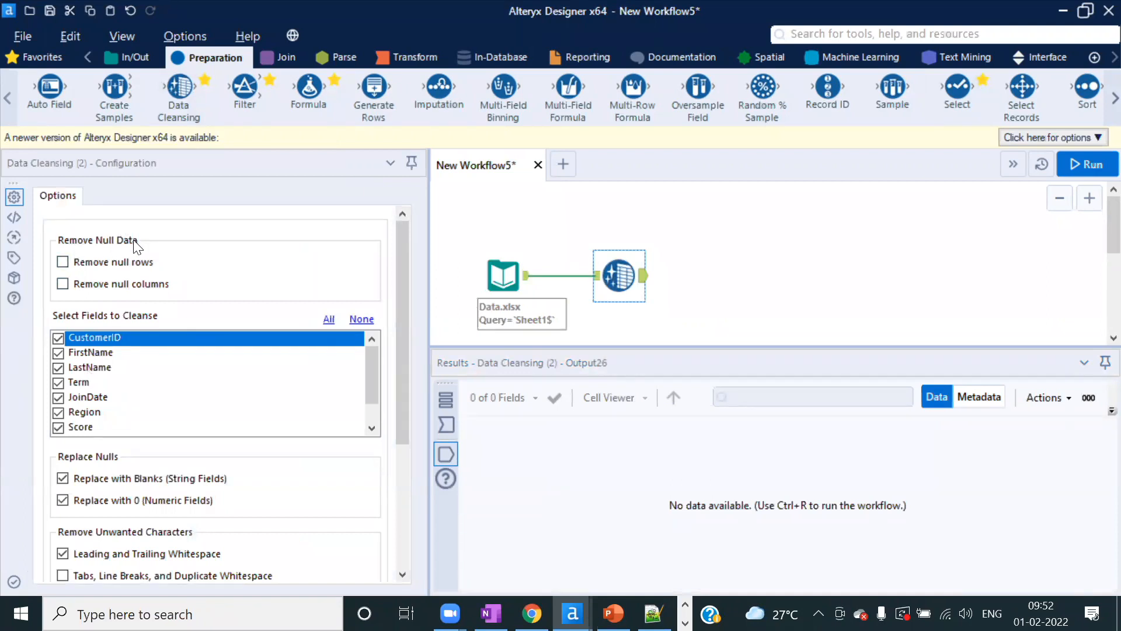
click(62, 261)
click(62, 283)
- Run the workflow, dismiss the completion message, and widen the canvas and results area
click(1085, 164)
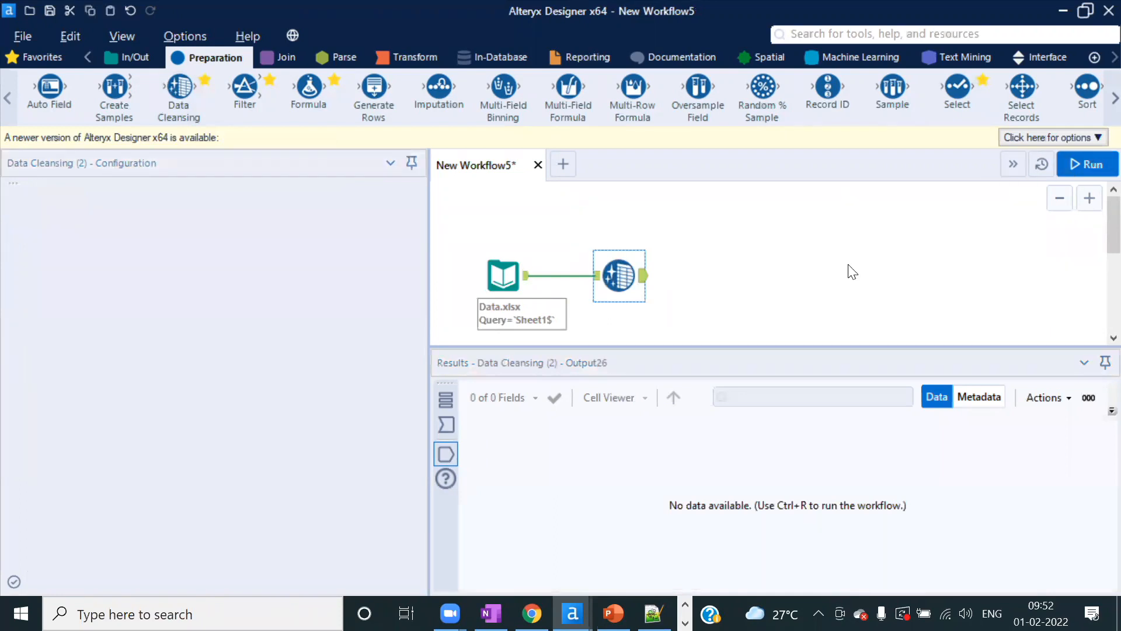
click(703, 372)
drag(430, 260, 313, 225)
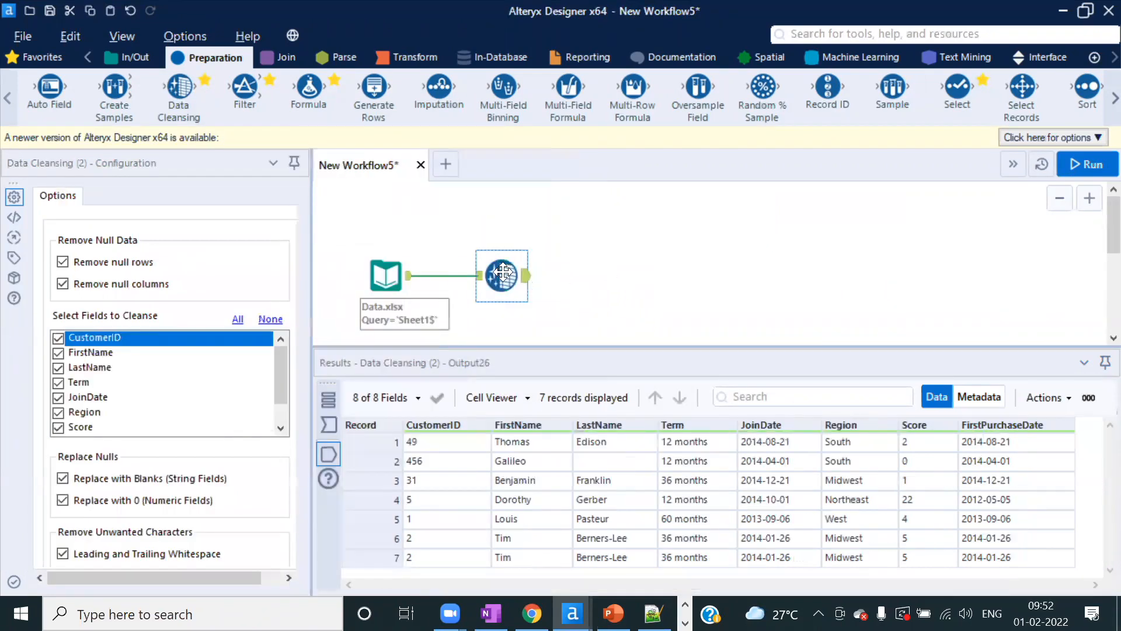
- Compare the Data Cleansing tool's input and output data, checking the dept column and the number of fields and records
click(328, 418)
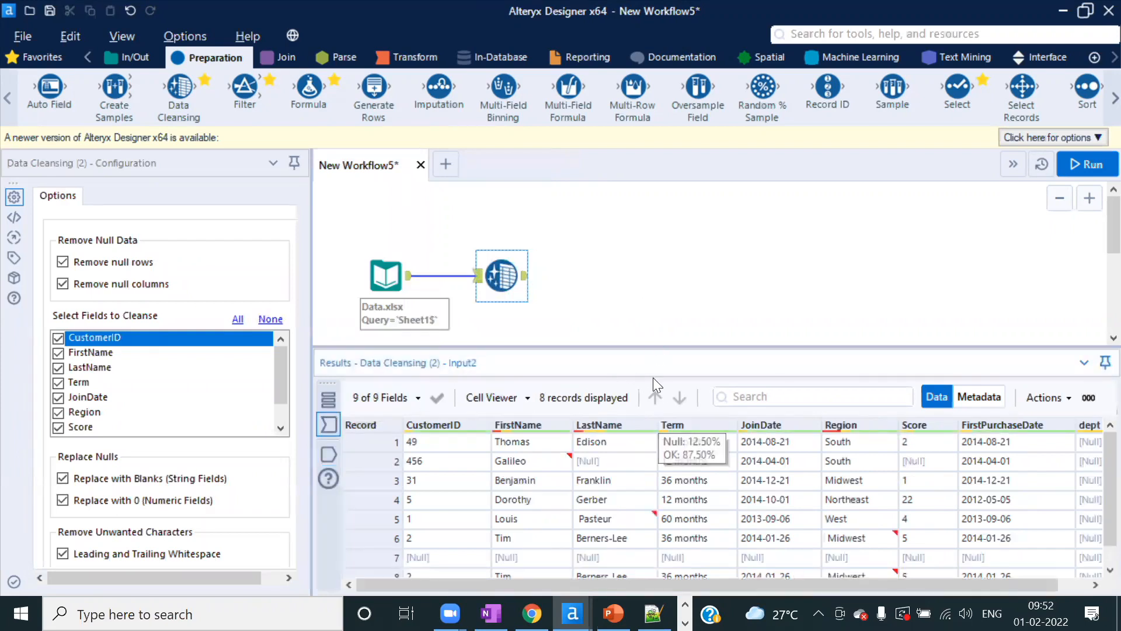
drag(1022, 583, 1067, 579)
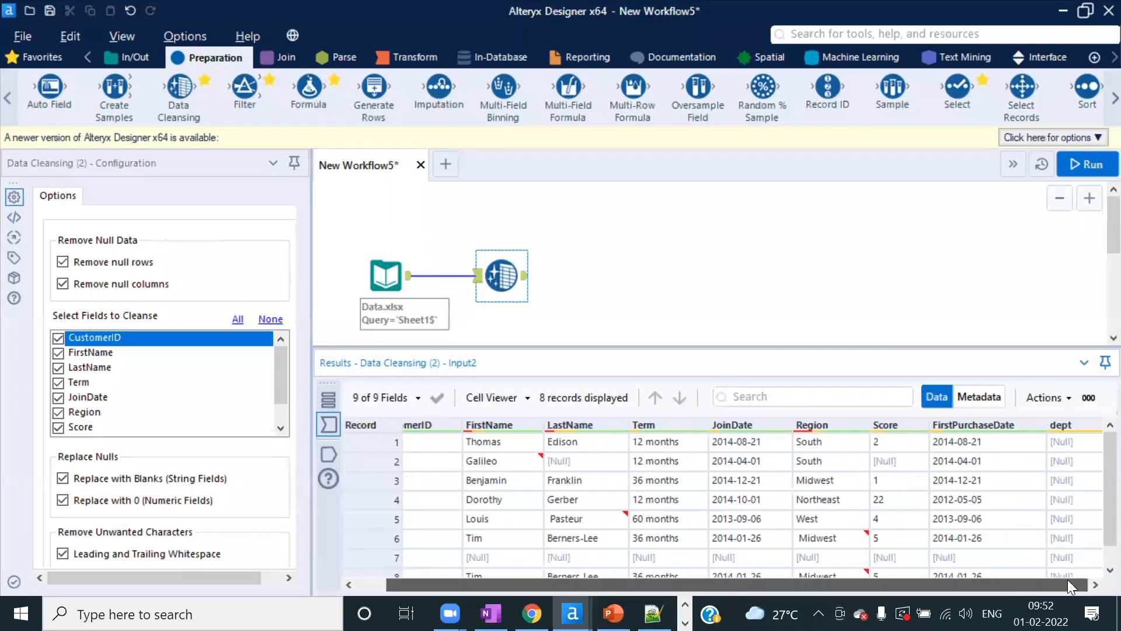
drag(1071, 446, 1062, 583)
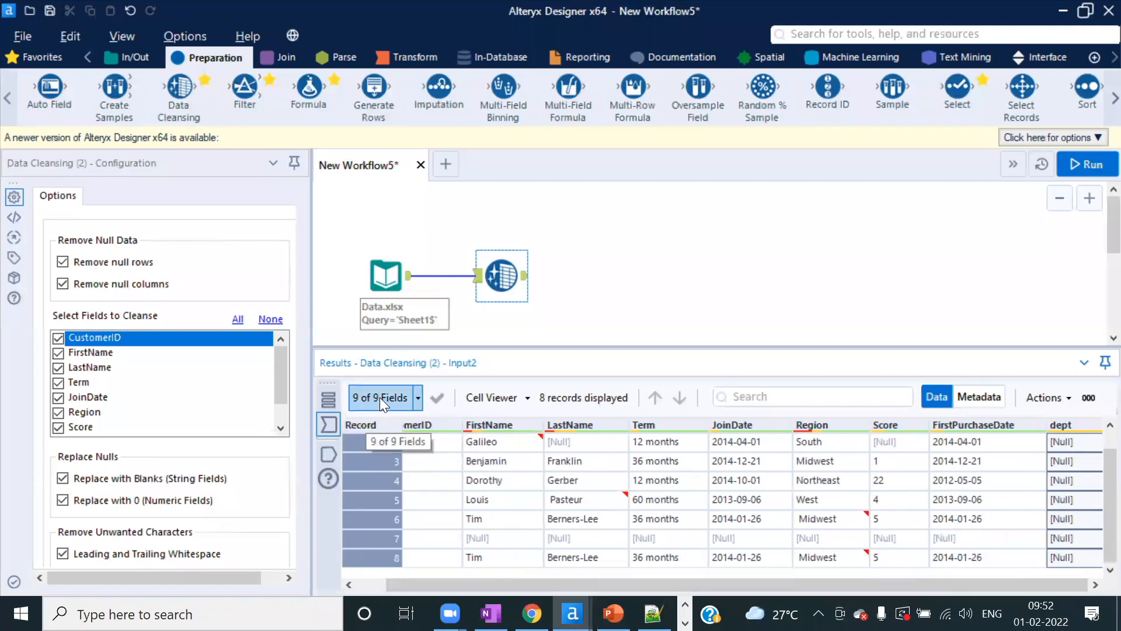
click(331, 452)
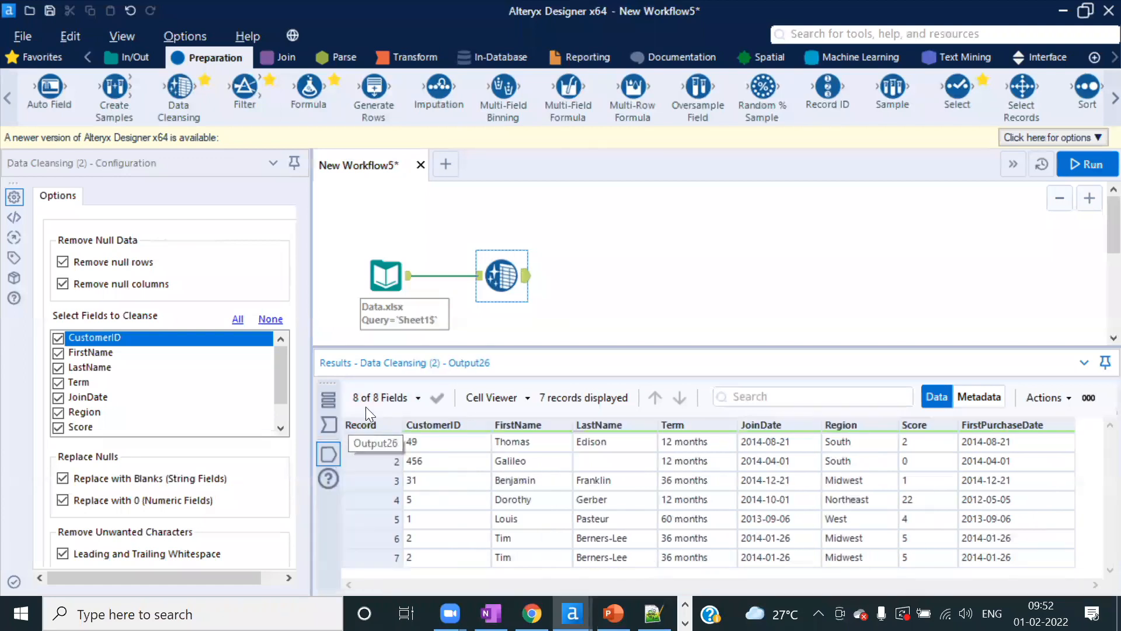
click(330, 423)
click(330, 451)
click(331, 426)
click(329, 446)
click(329, 427)
click(330, 445)
click(329, 425)
click(328, 450)
click(328, 426)
click(327, 450)
click(328, 429)
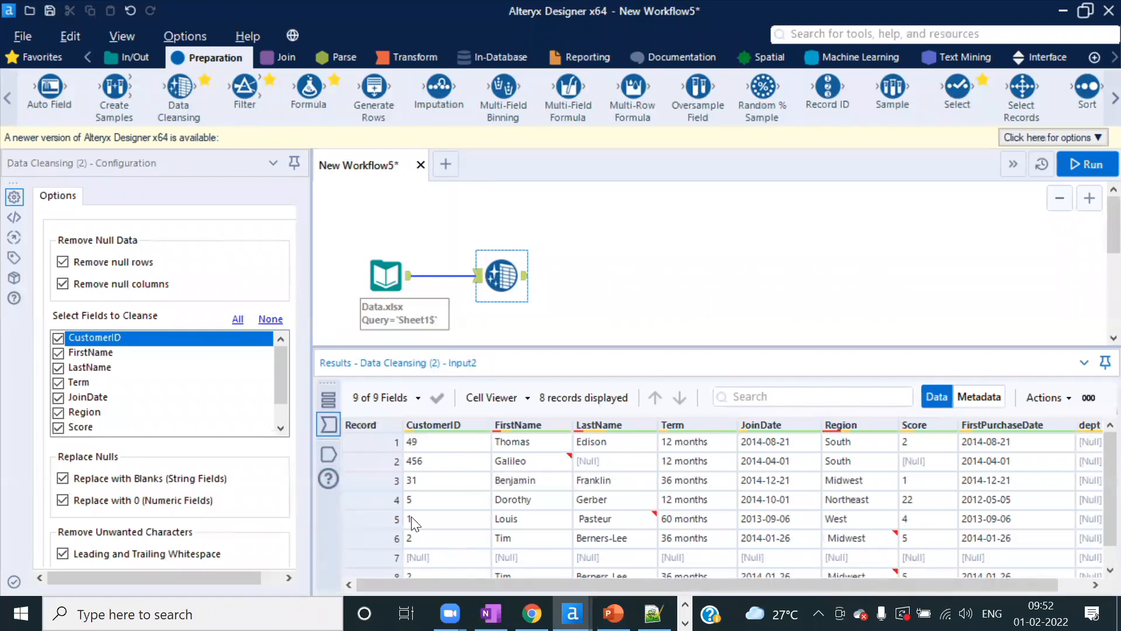
click(328, 453)
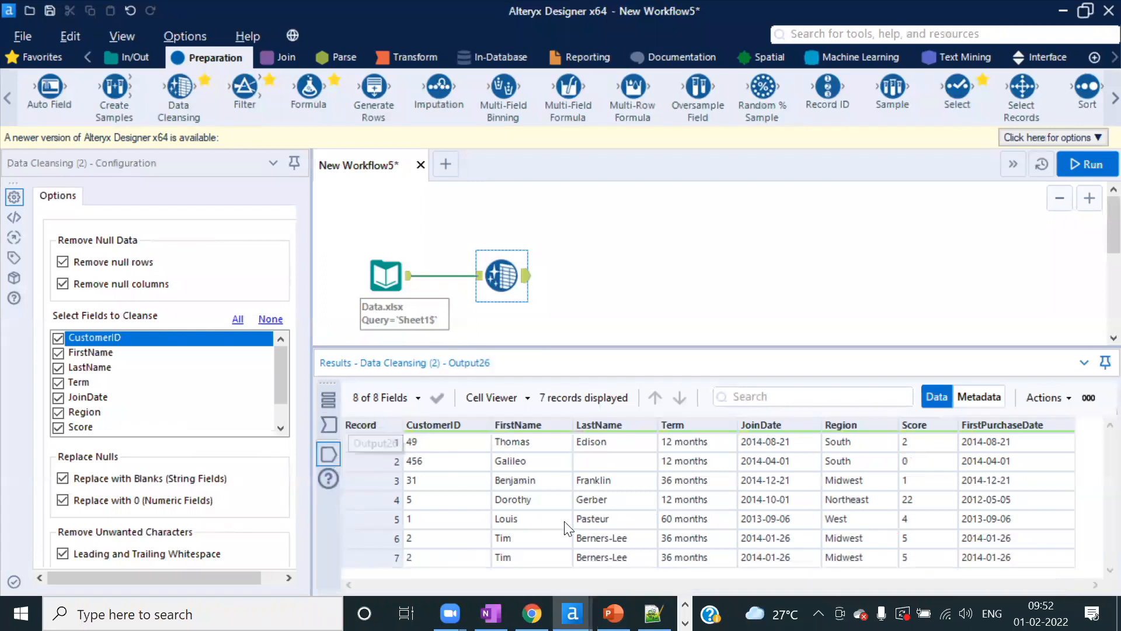
- Inspect the cleansing tool's input data for cells with leading spaces, the fully null row 7 and the null dept column
click(327, 429)
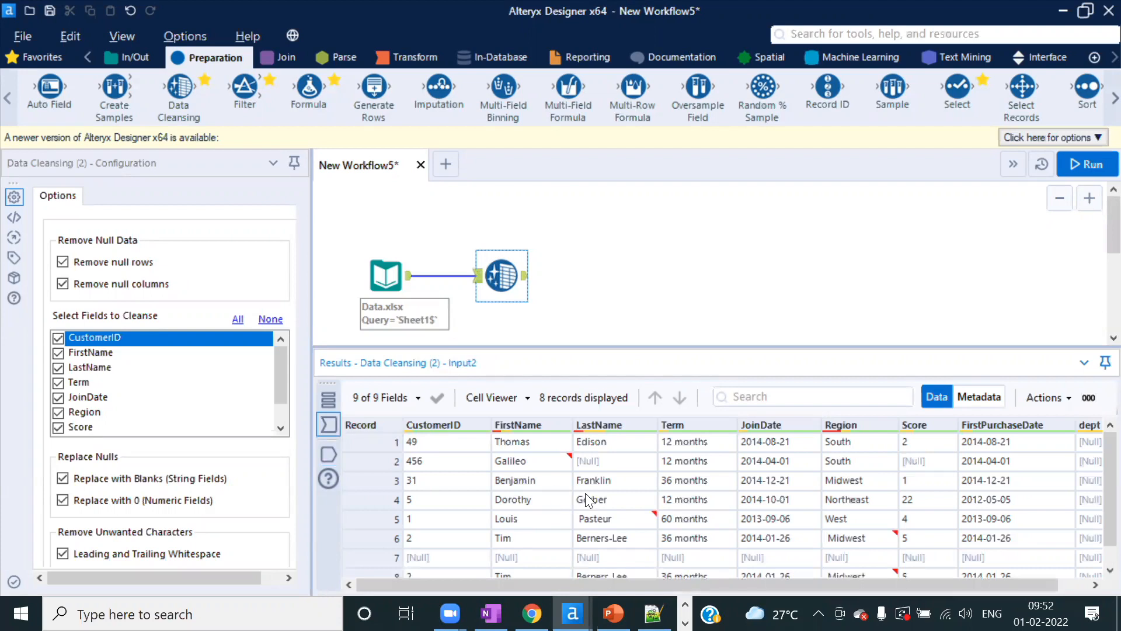
scroll(585, 493, down, 1)
mouse_move(579, 519)
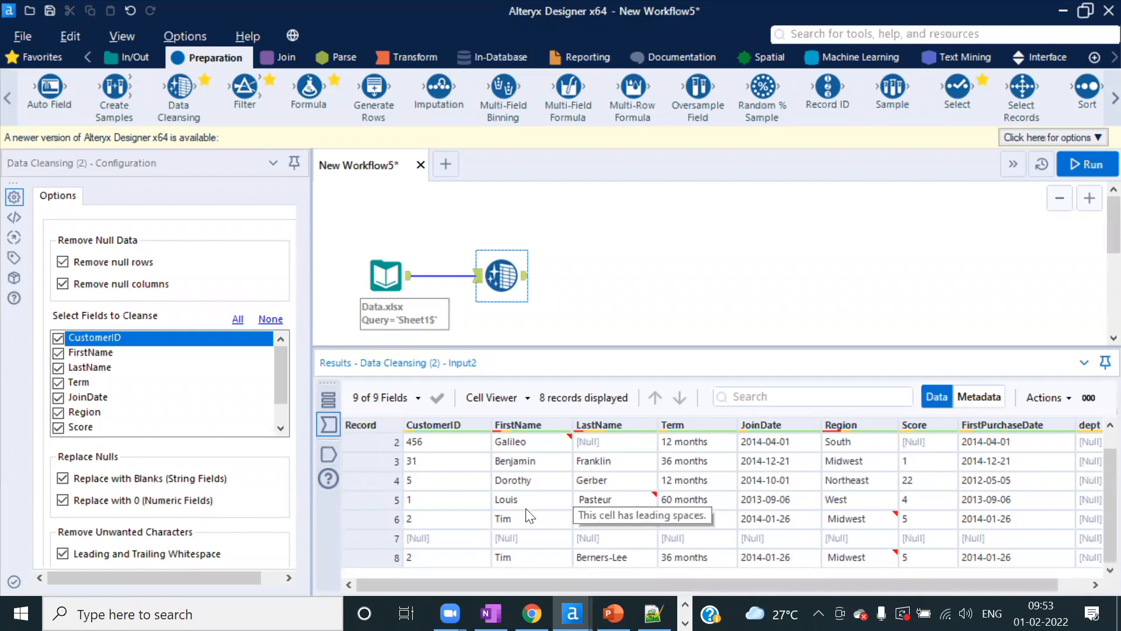
click(429, 535)
drag(428, 533, 1093, 537)
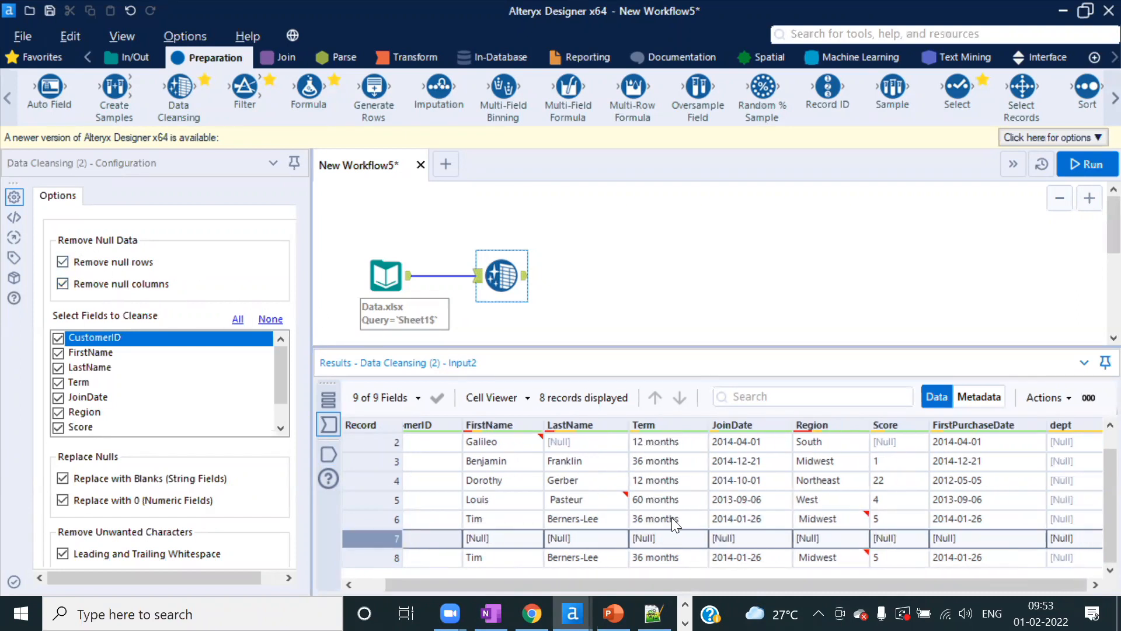
click(670, 537)
drag(422, 542, 1092, 549)
click(1069, 482)
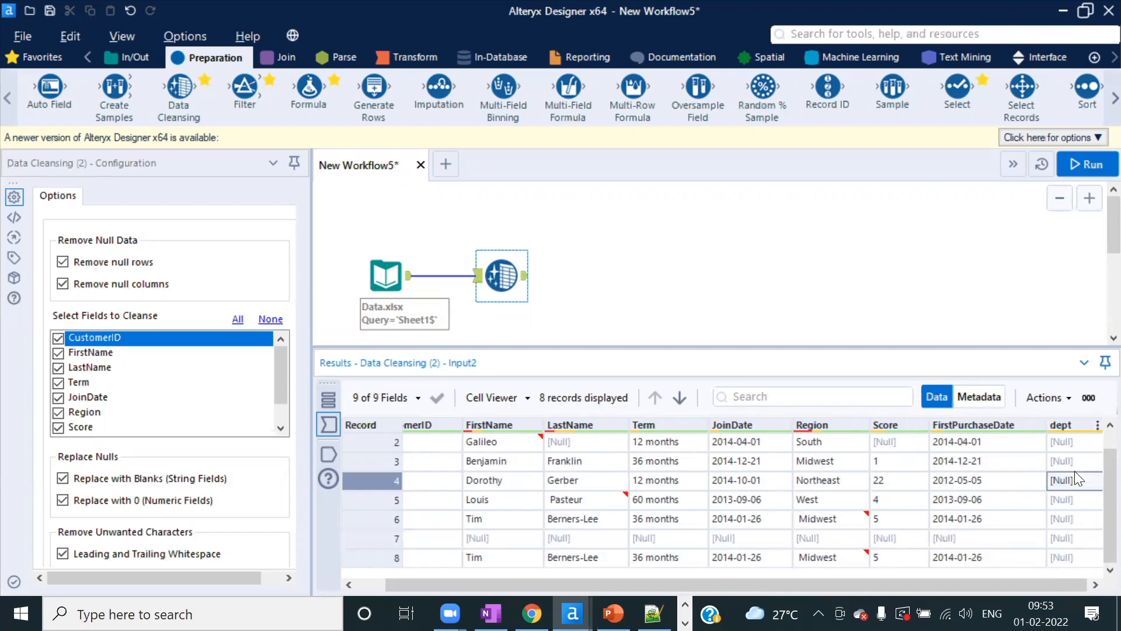
- Check the cleansed output against the input for the null row and the FirstName, LastName and Region values
click(526, 275)
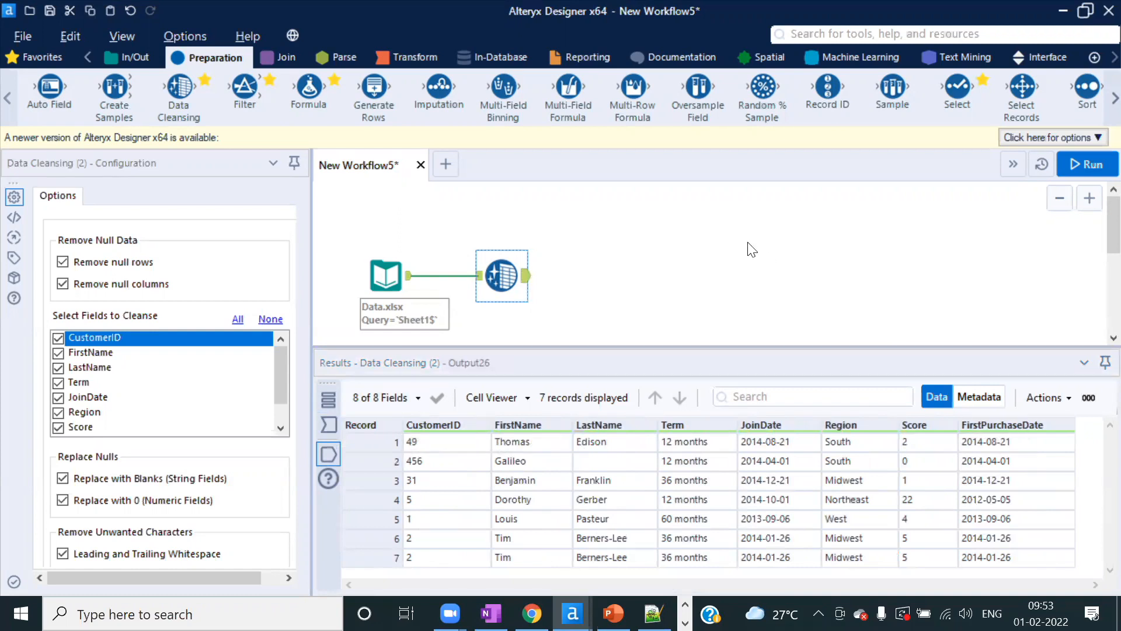
click(327, 429)
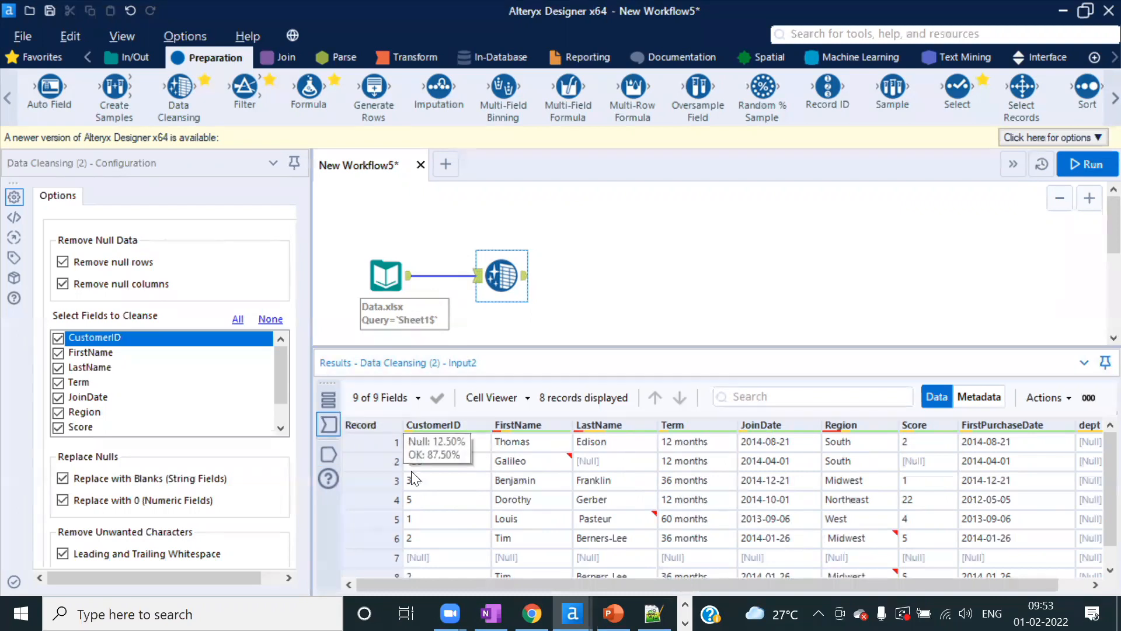
drag(438, 560, 625, 558)
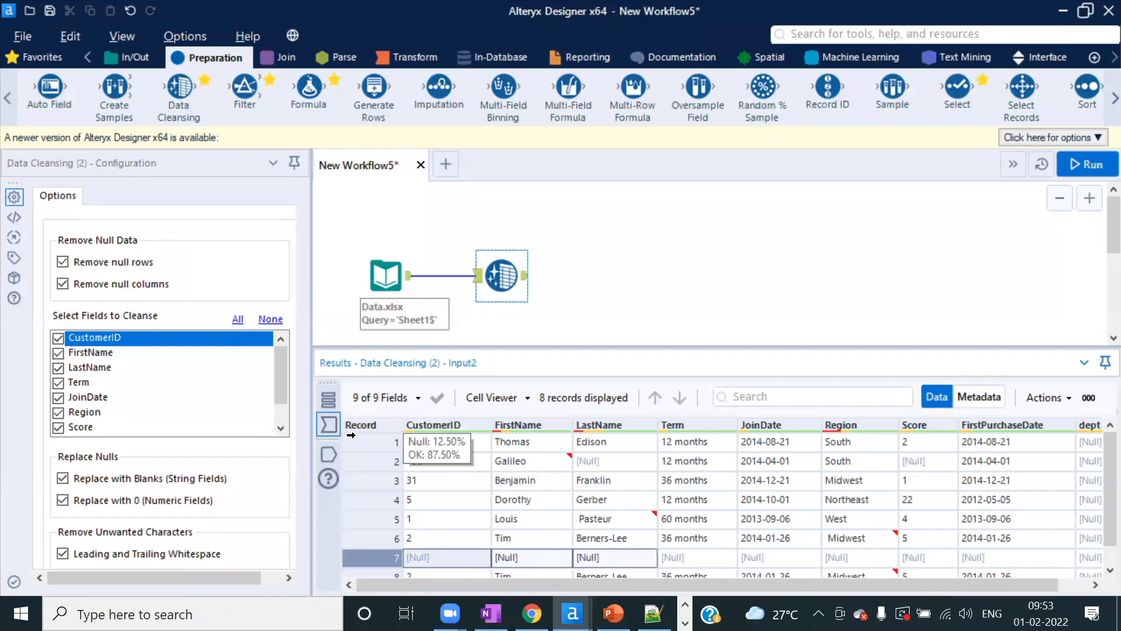
click(328, 453)
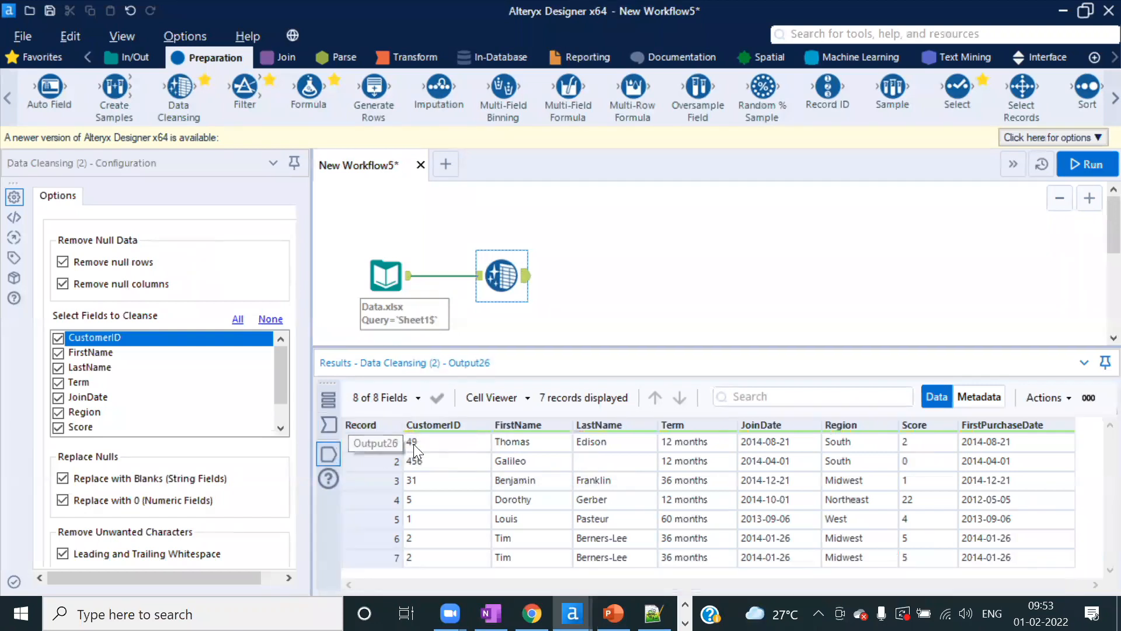
click(332, 429)
click(436, 555)
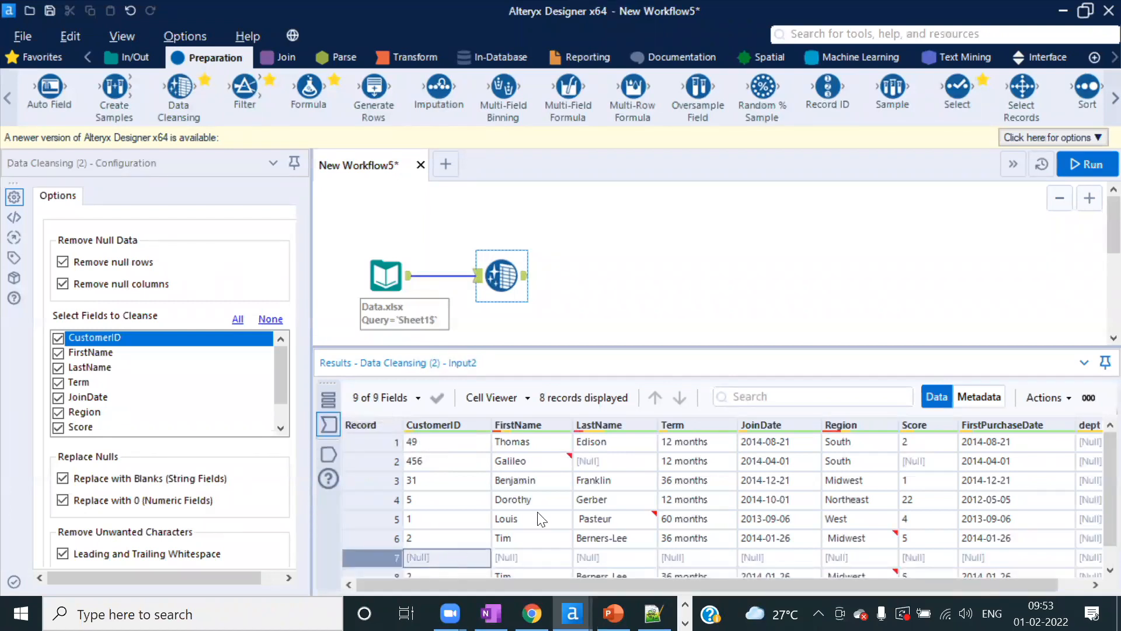
click(558, 502)
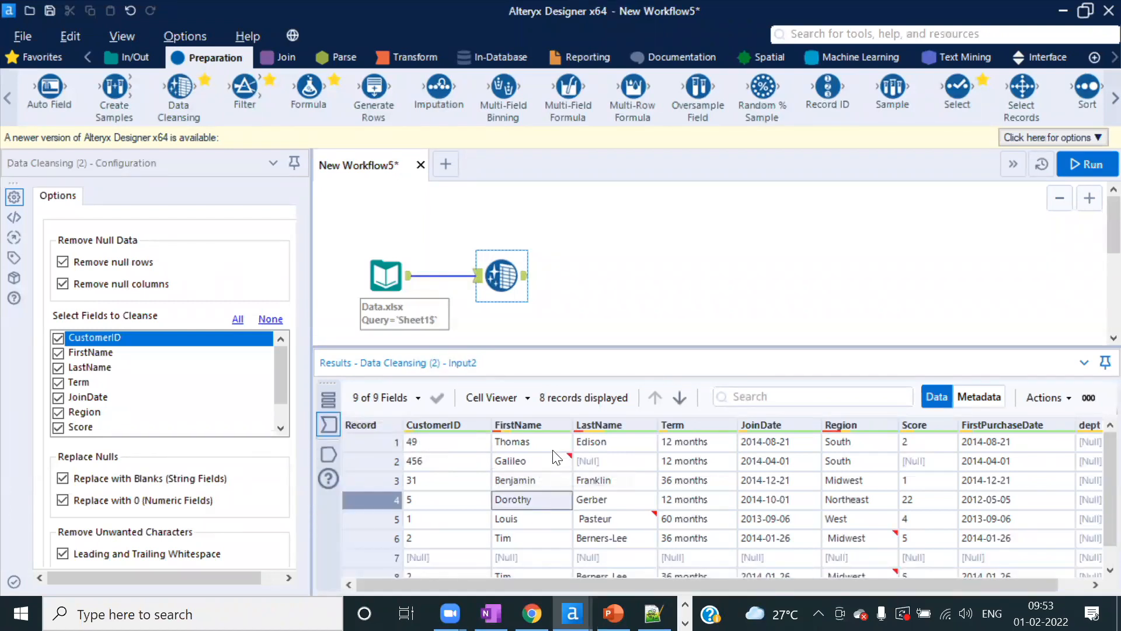
click(856, 441)
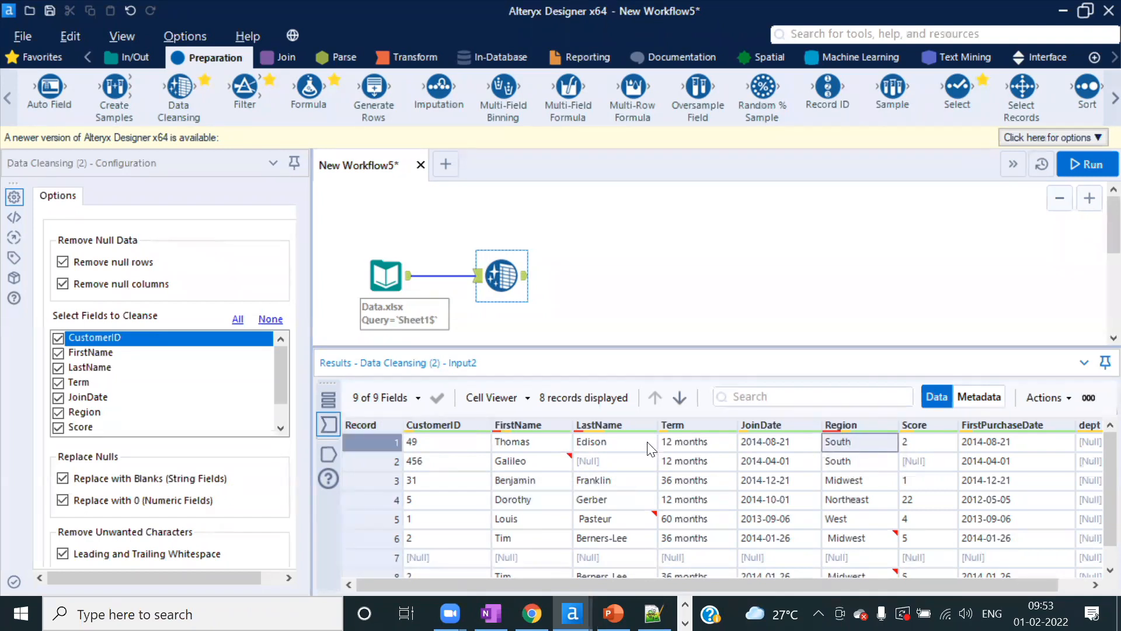
click(598, 439)
click(523, 440)
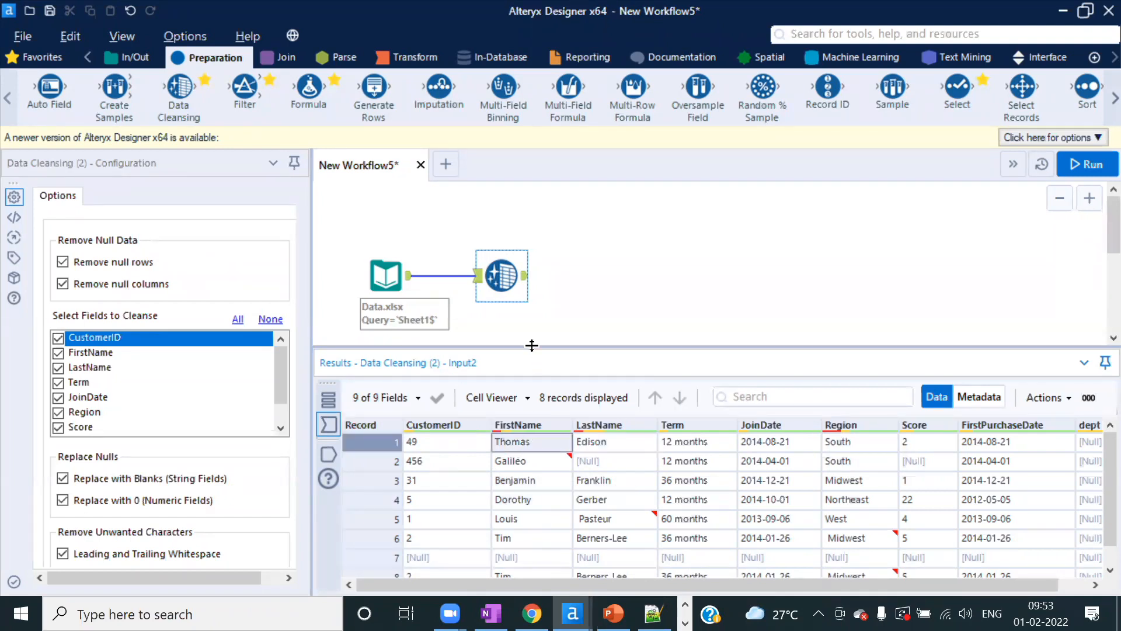
click(525, 275)
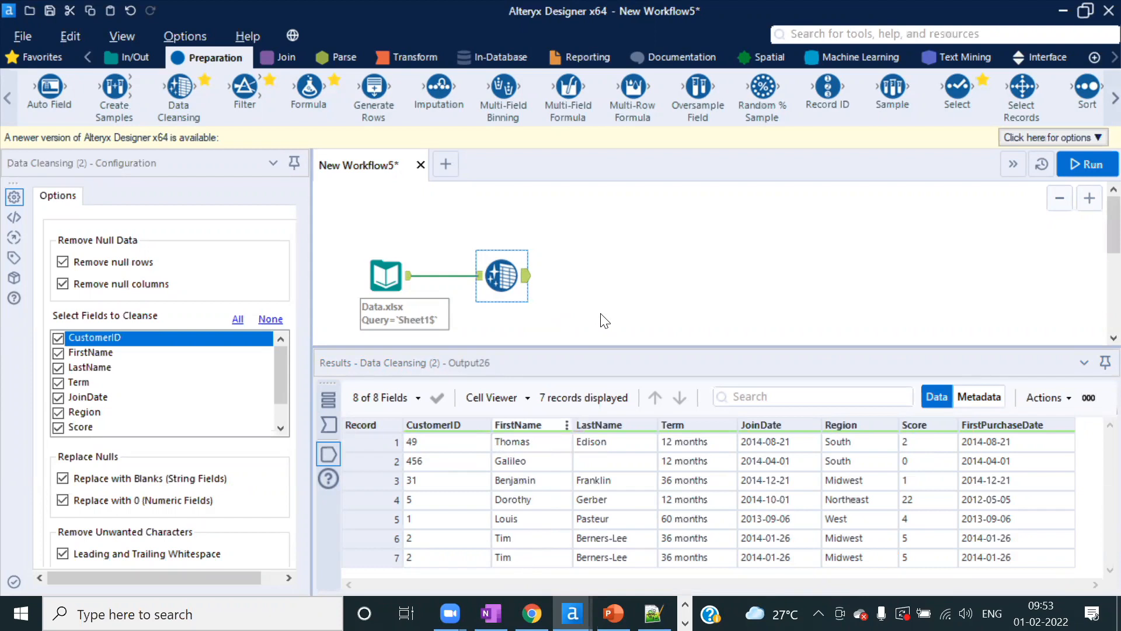
click(478, 276)
mouse_move(540, 460)
click(526, 275)
- Turn off Leading and Trailing Whitespace removal in the Data Cleansing tool, rerun the workflow and review its output
drag(313, 262, 499, 264)
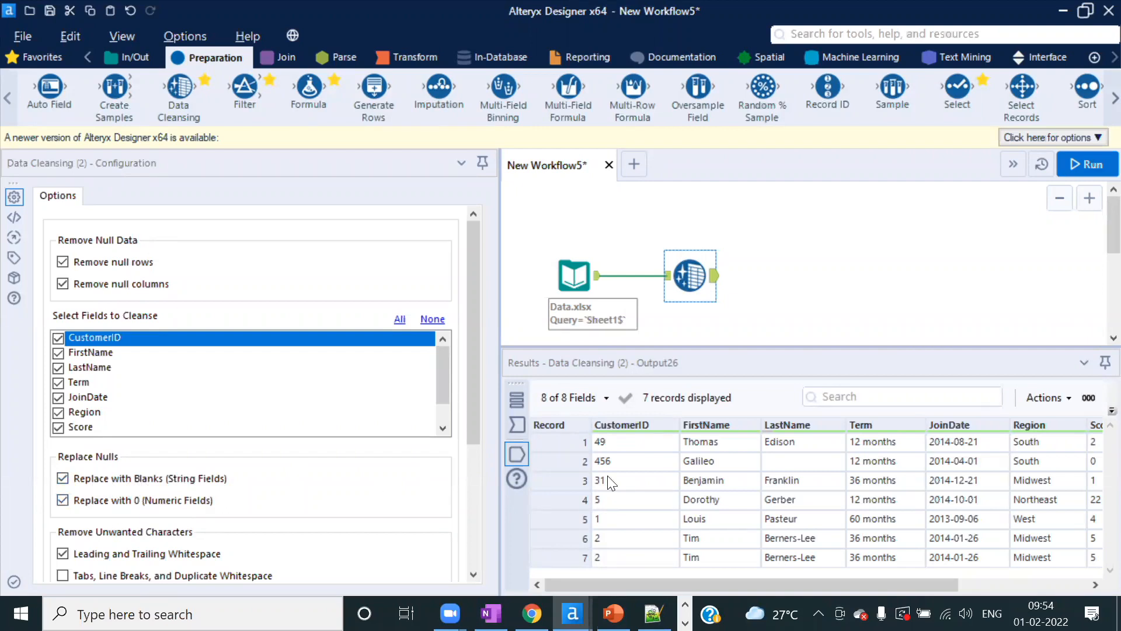
drag(477, 413, 468, 451)
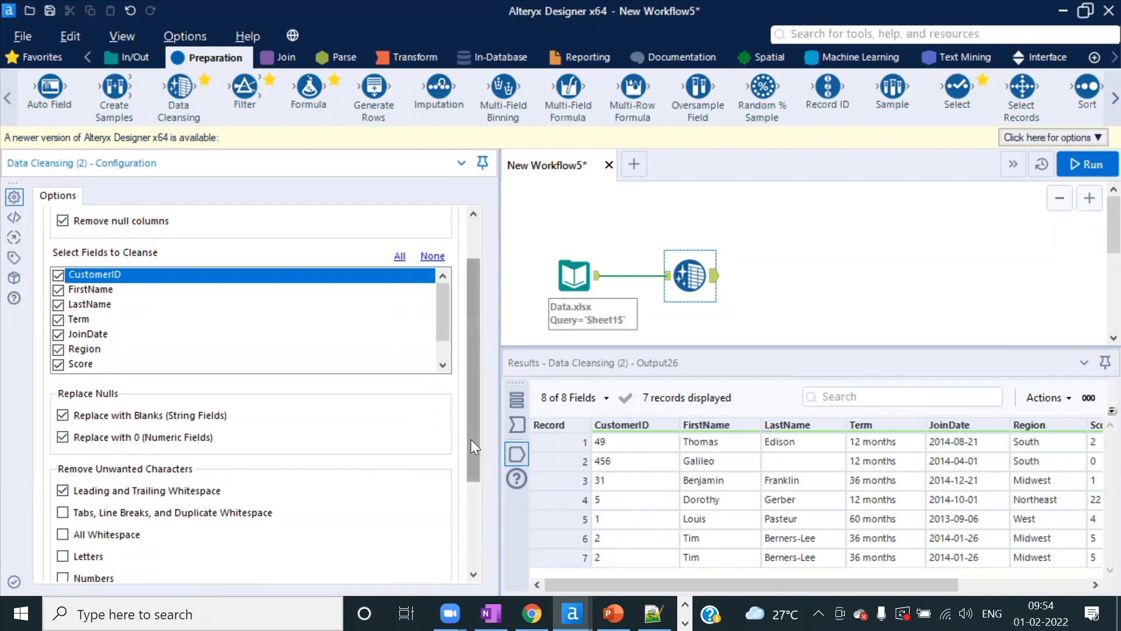
drag(470, 440, 463, 499)
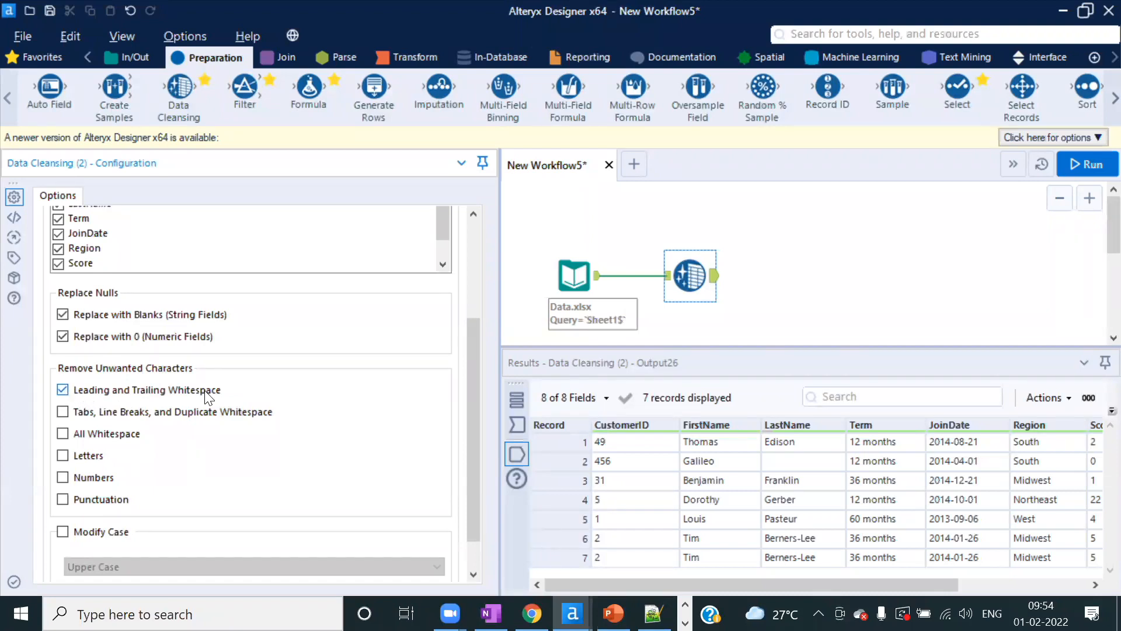
click(62, 389)
click(1093, 167)
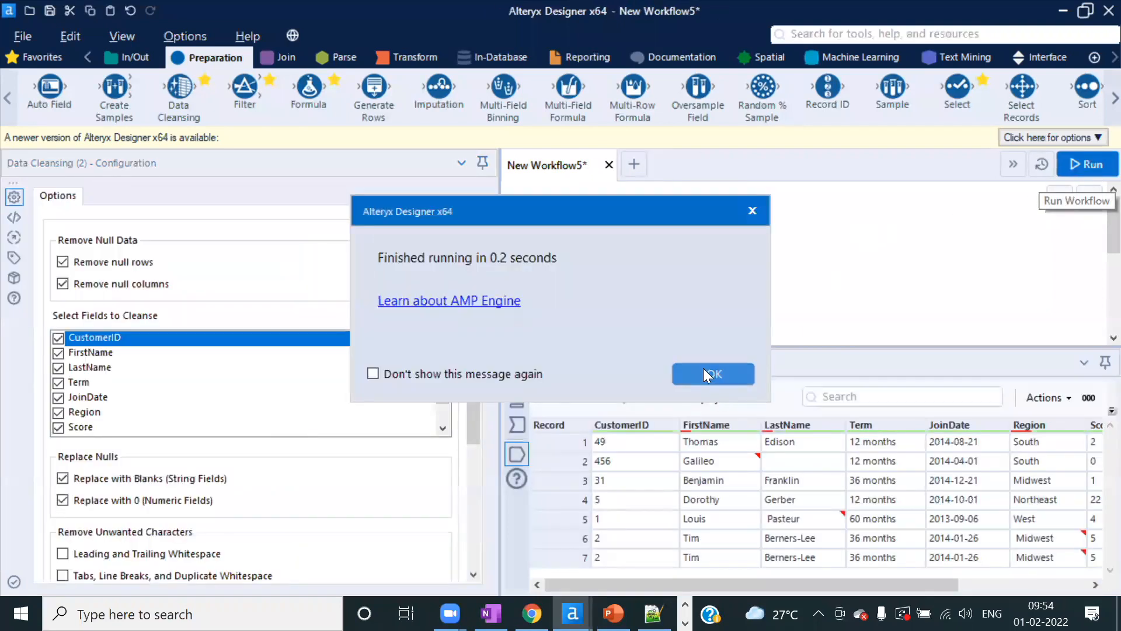
click(706, 372)
click(516, 427)
click(510, 452)
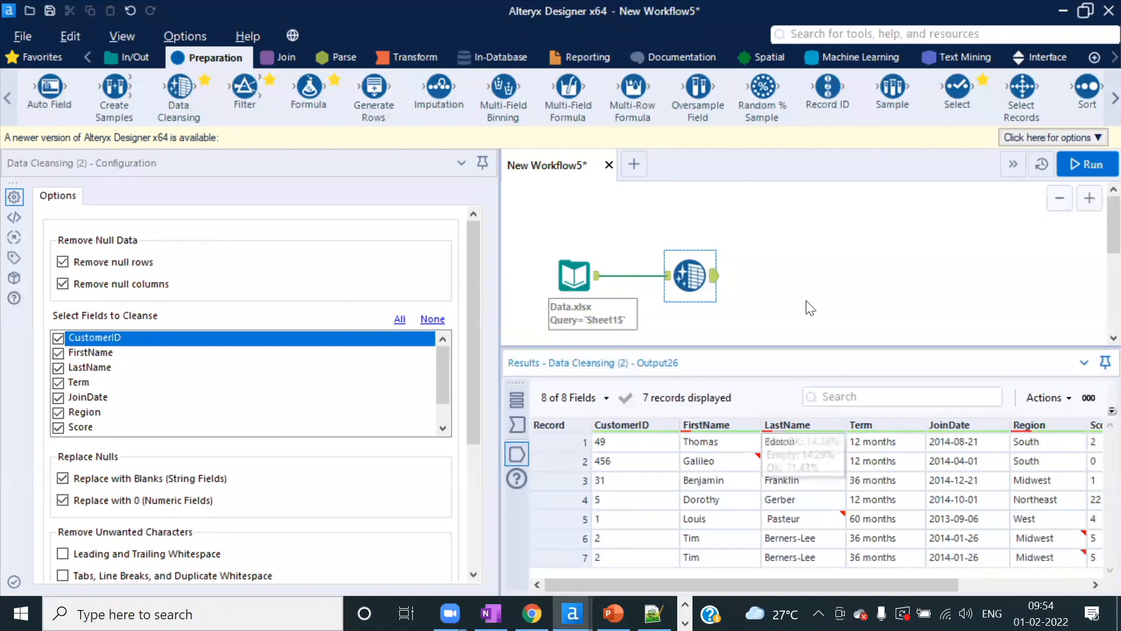
- Turn Leading and Trailing Whitespace removal back on in the Data Cleansing tool and rerun the workflow
drag(479, 415, 472, 480)
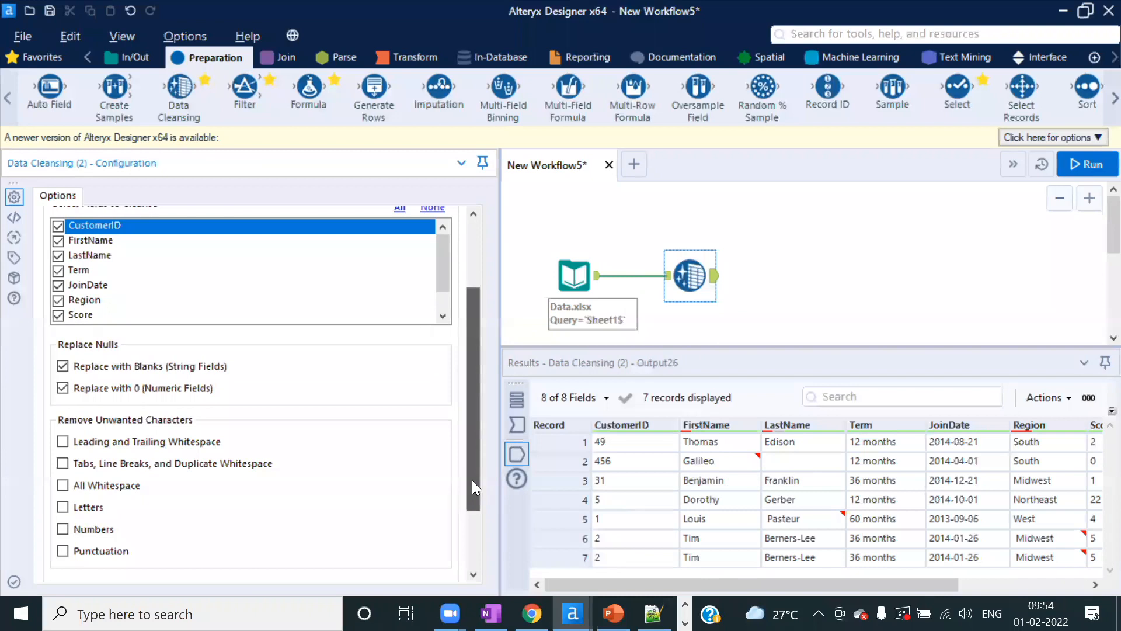
click(62, 442)
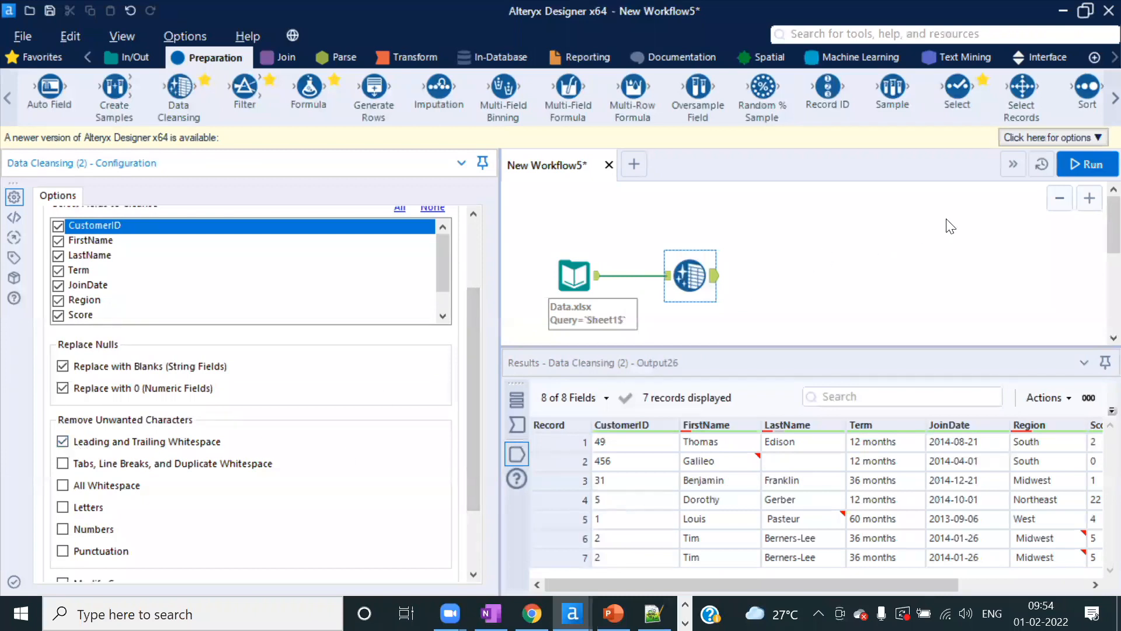
click(1093, 163)
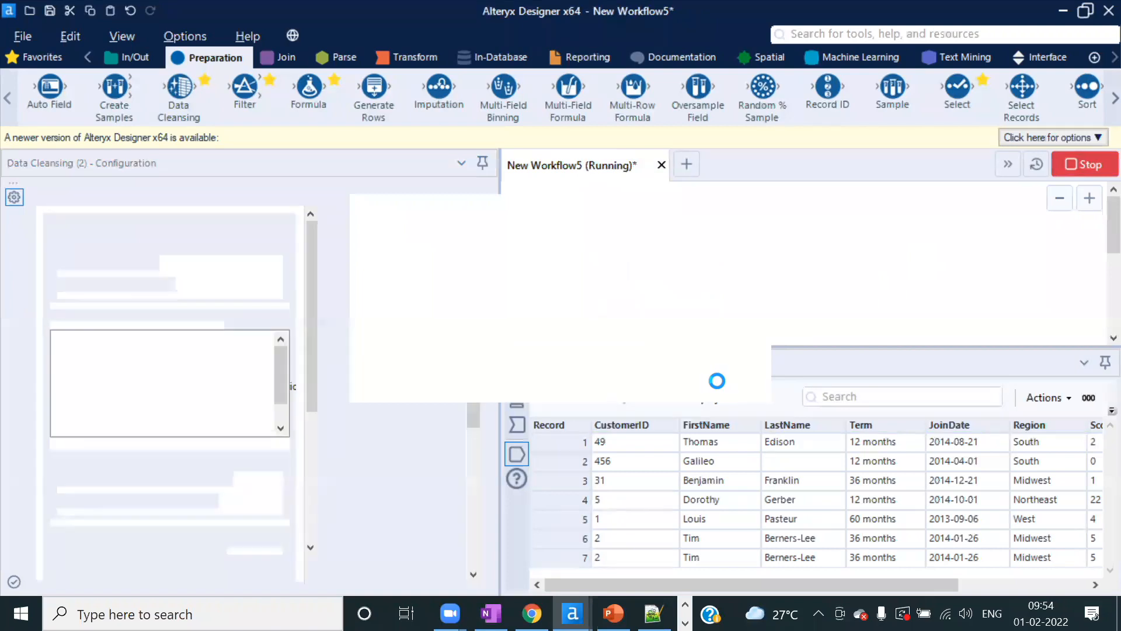
click(719, 381)
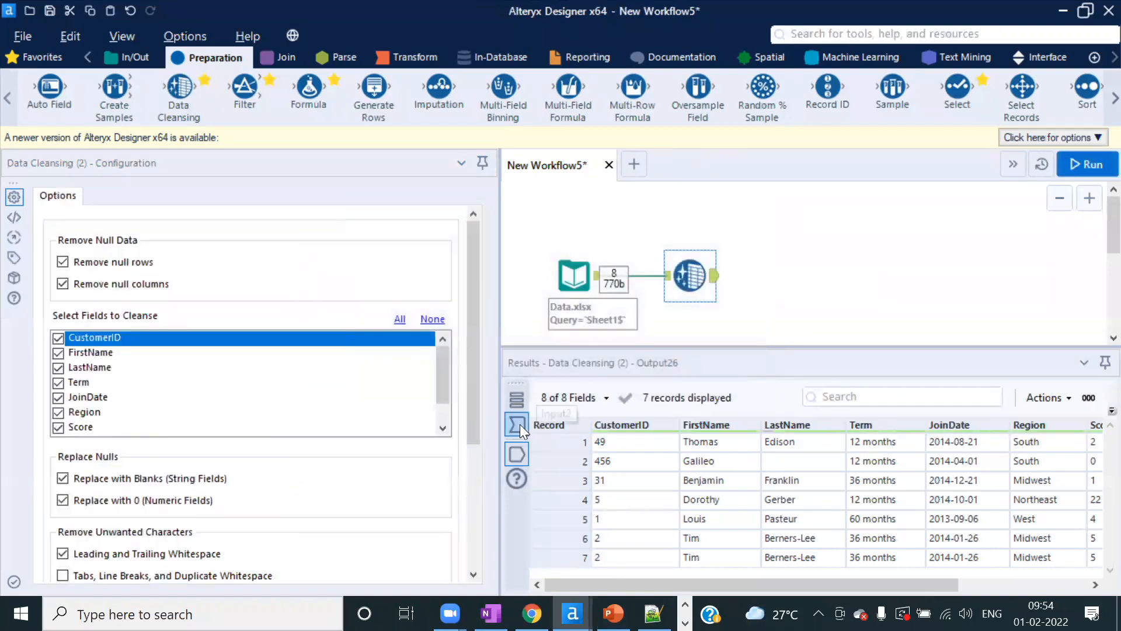
- Inspect the null LastName in record 2 and the null row 7 in the cleansing input, and check them in the output
click(517, 426)
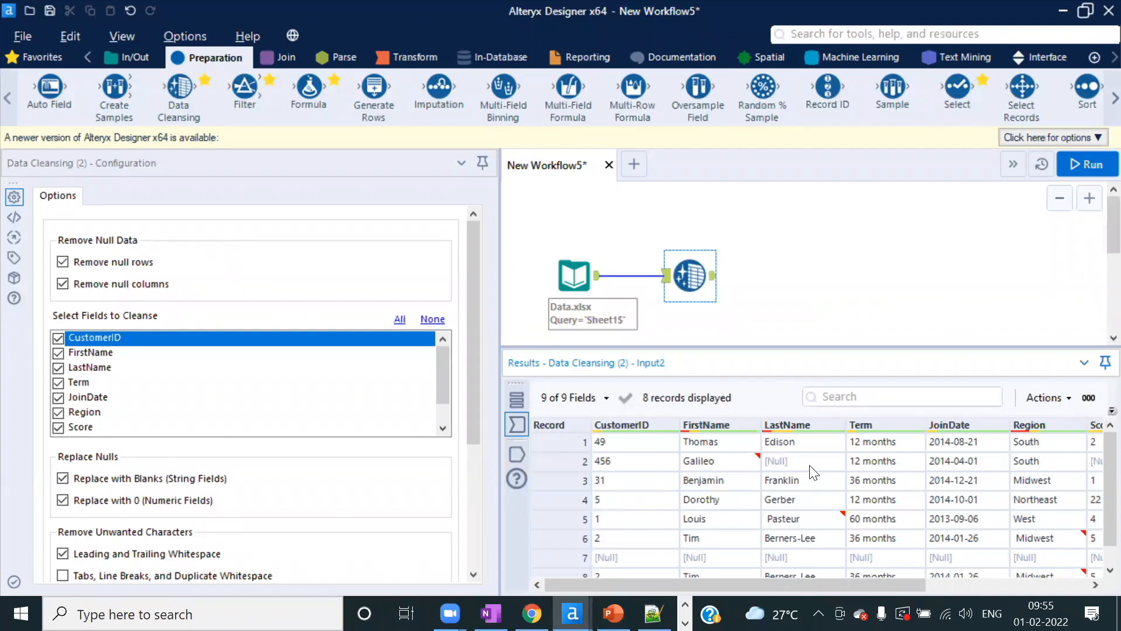
click(794, 464)
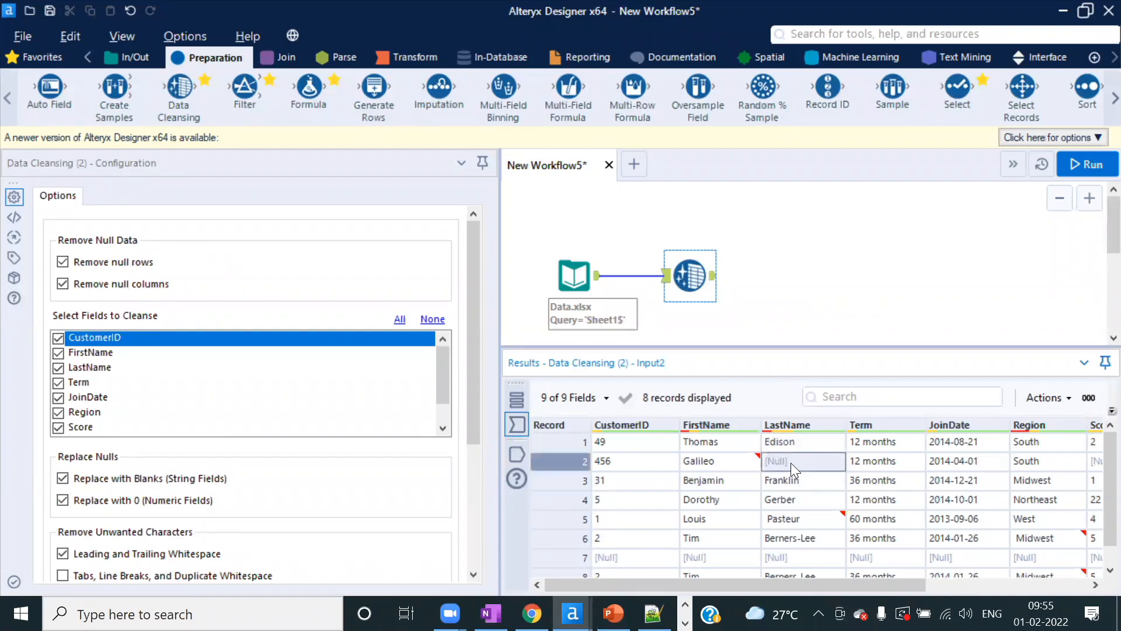
click(696, 556)
drag(633, 559, 1092, 556)
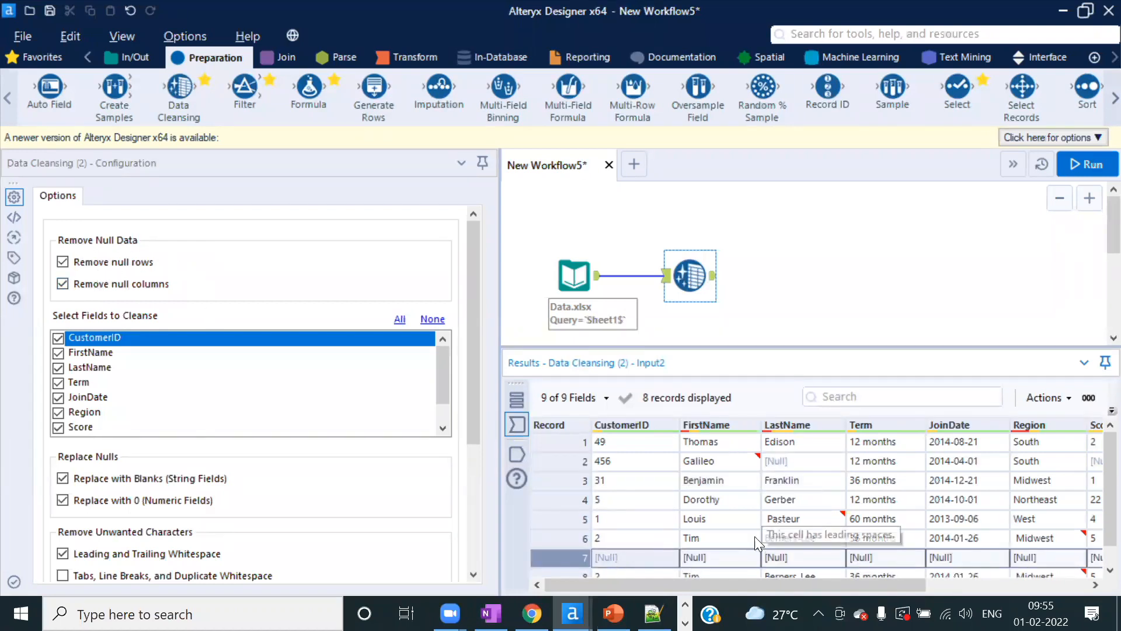
click(698, 560)
click(813, 555)
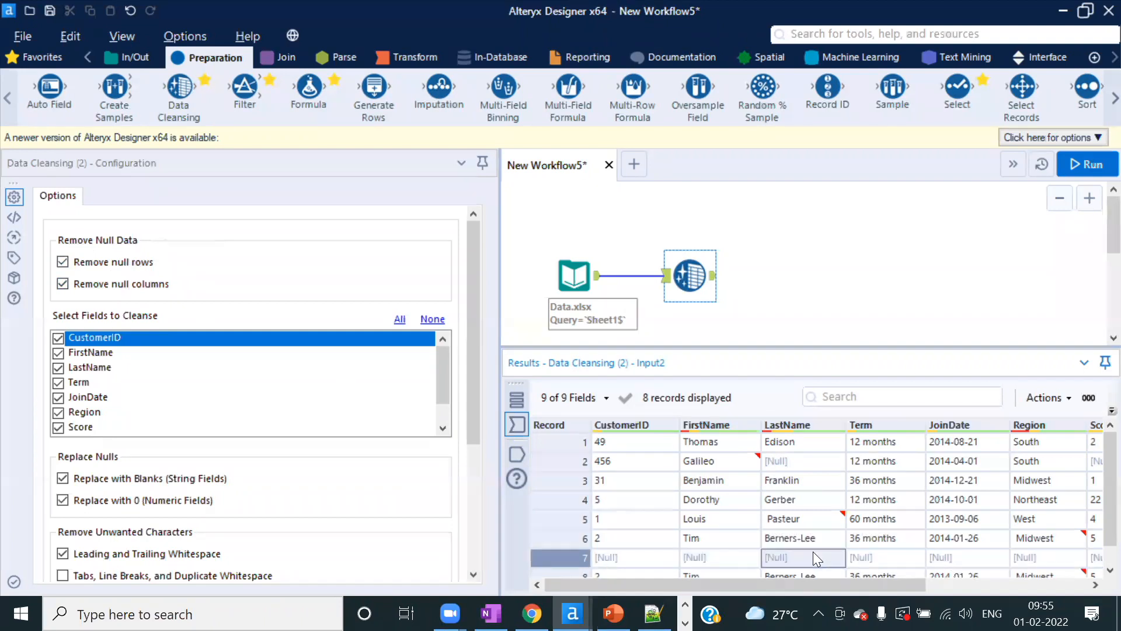
click(786, 462)
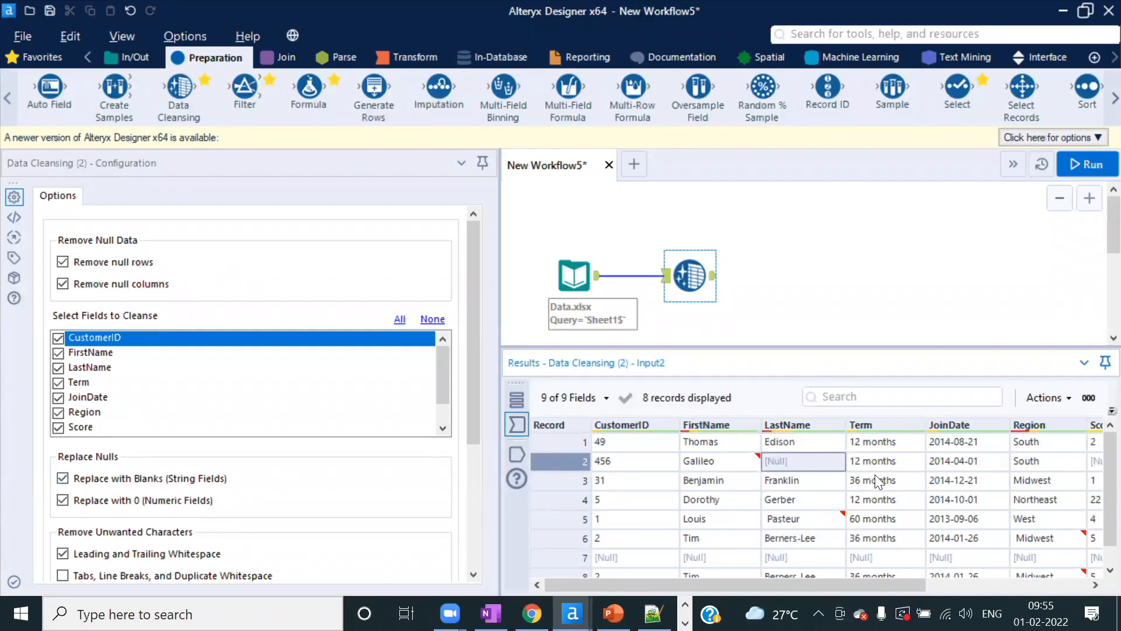
click(517, 453)
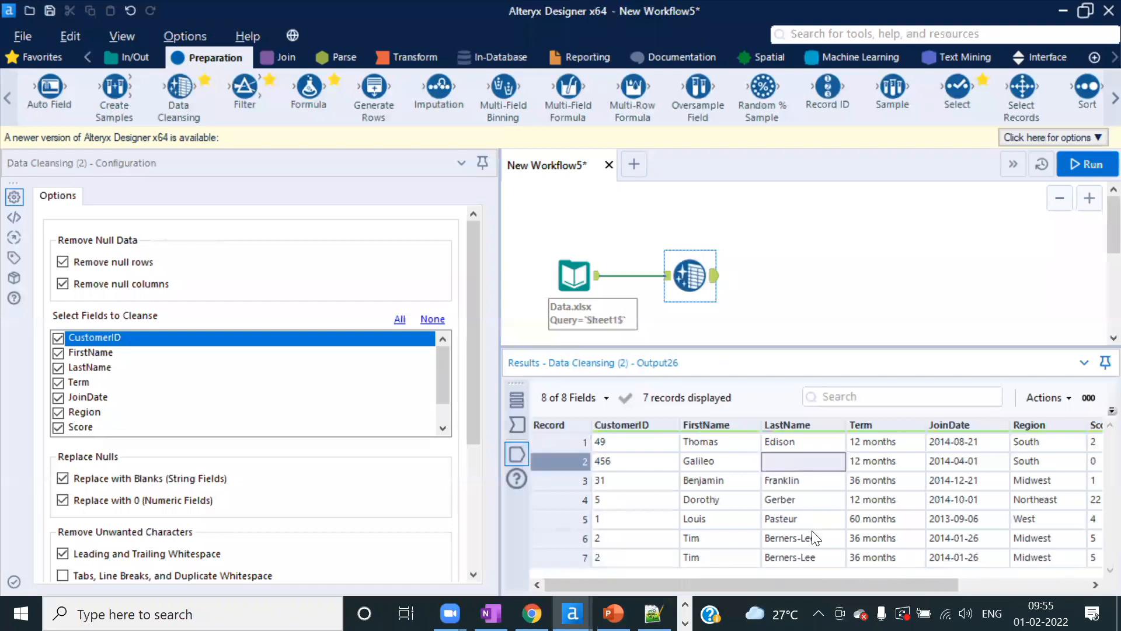
- Compare the Score value of record 2 between the Data Cleansing tool's input and output
click(517, 428)
drag(720, 581, 918, 580)
click(896, 442)
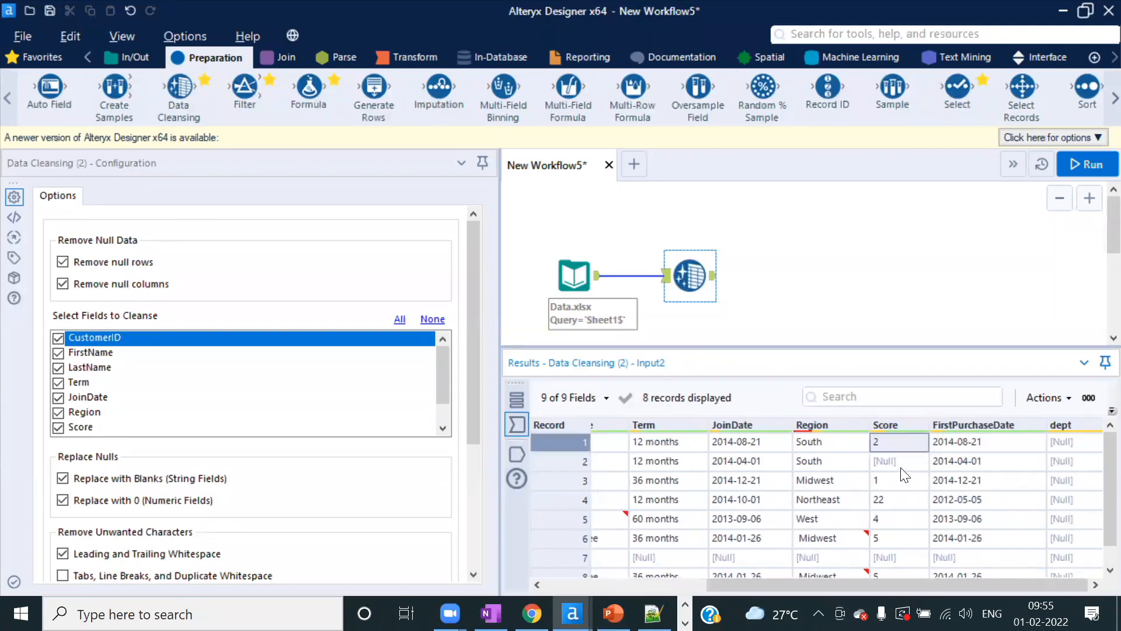
click(900, 463)
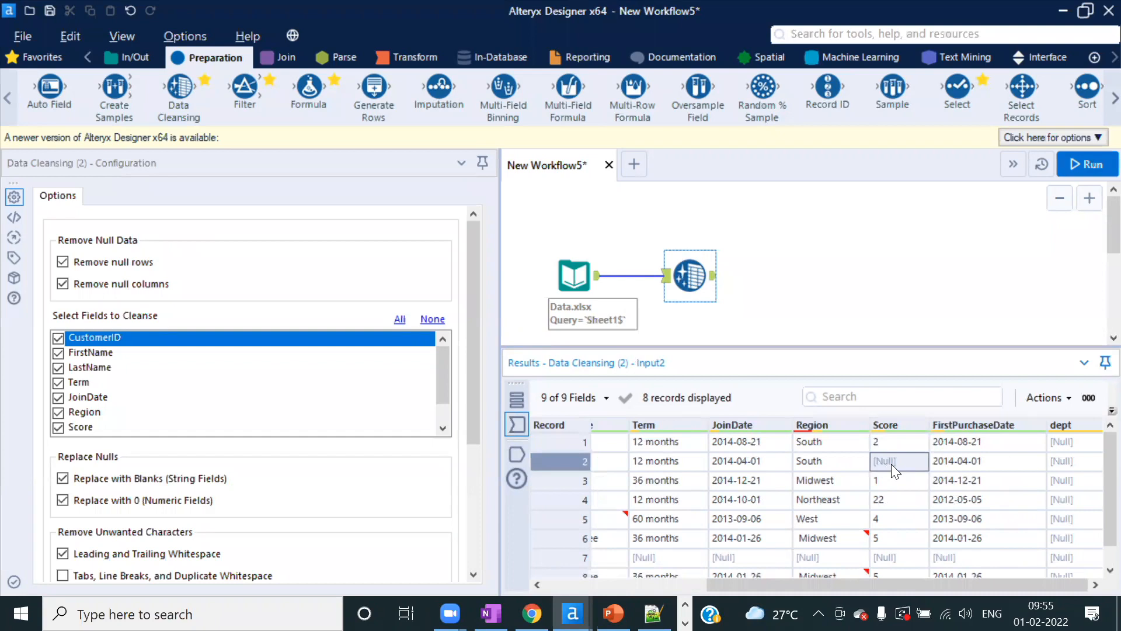
click(516, 455)
click(953, 461)
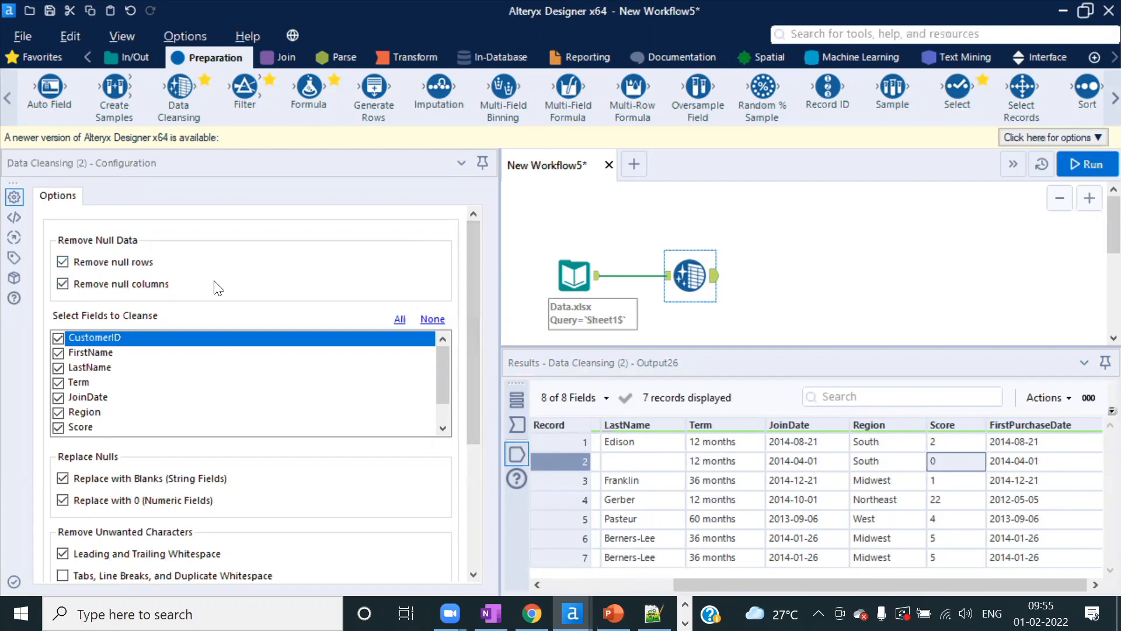
- Turn on Modify Case with Upper Case in the existing Data Cleansing tool
drag(477, 304, 473, 400)
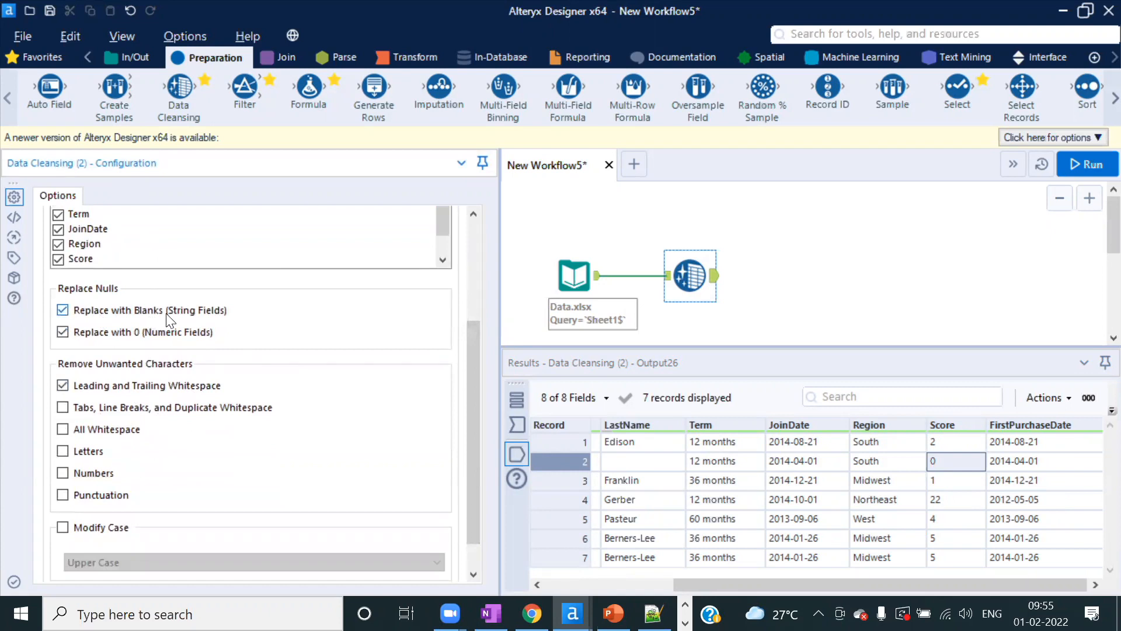
drag(470, 362, 473, 391)
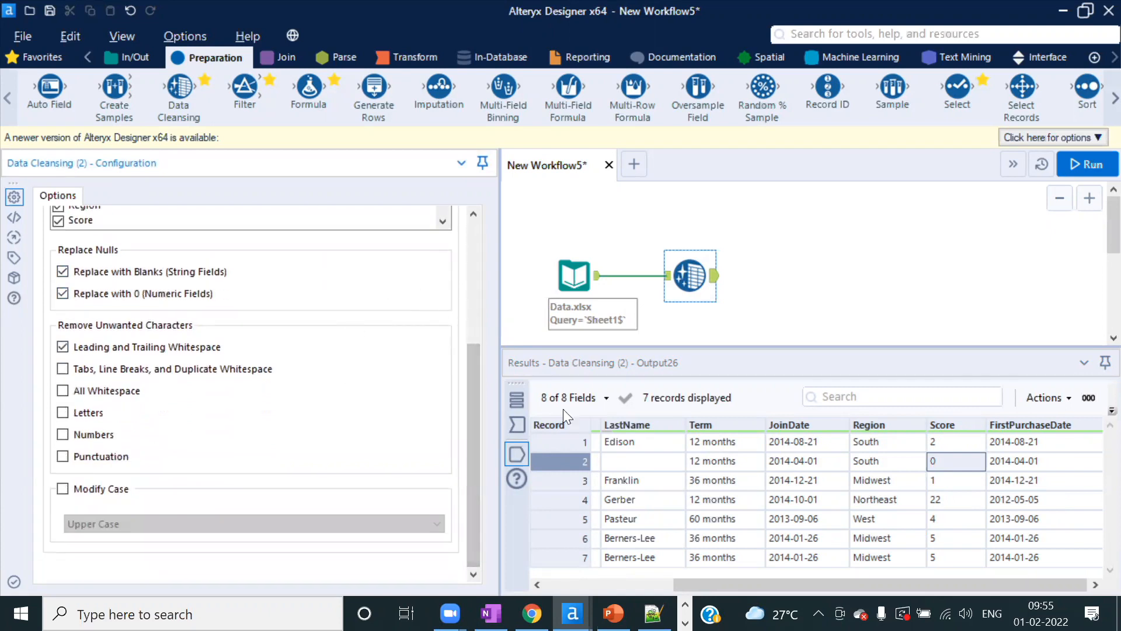
click(797, 585)
drag(797, 585, 725, 585)
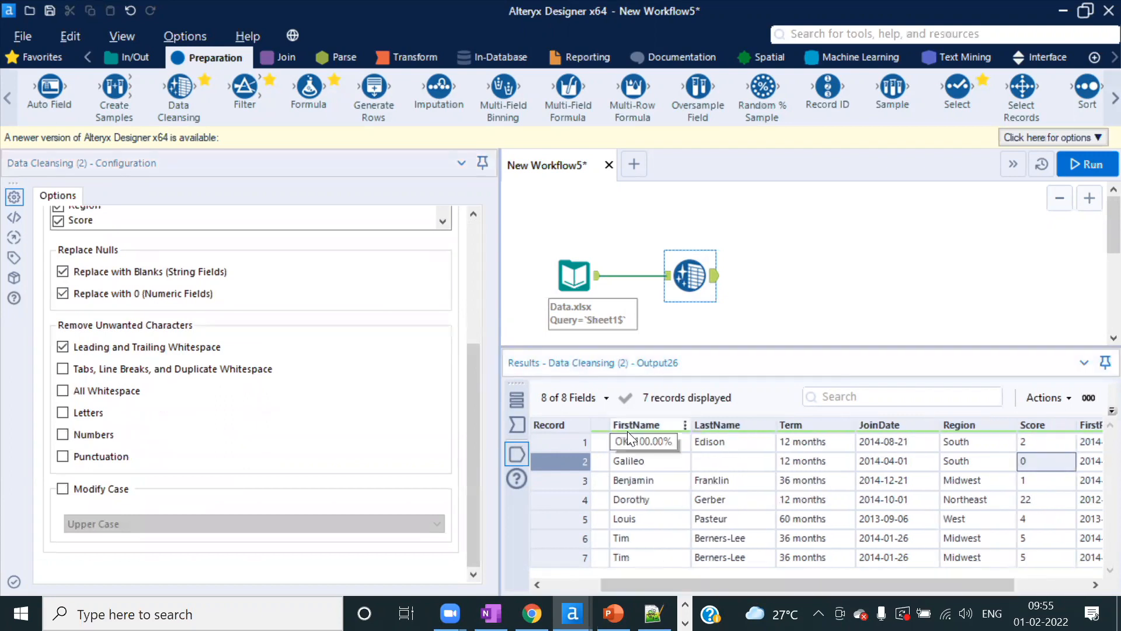
click(68, 493)
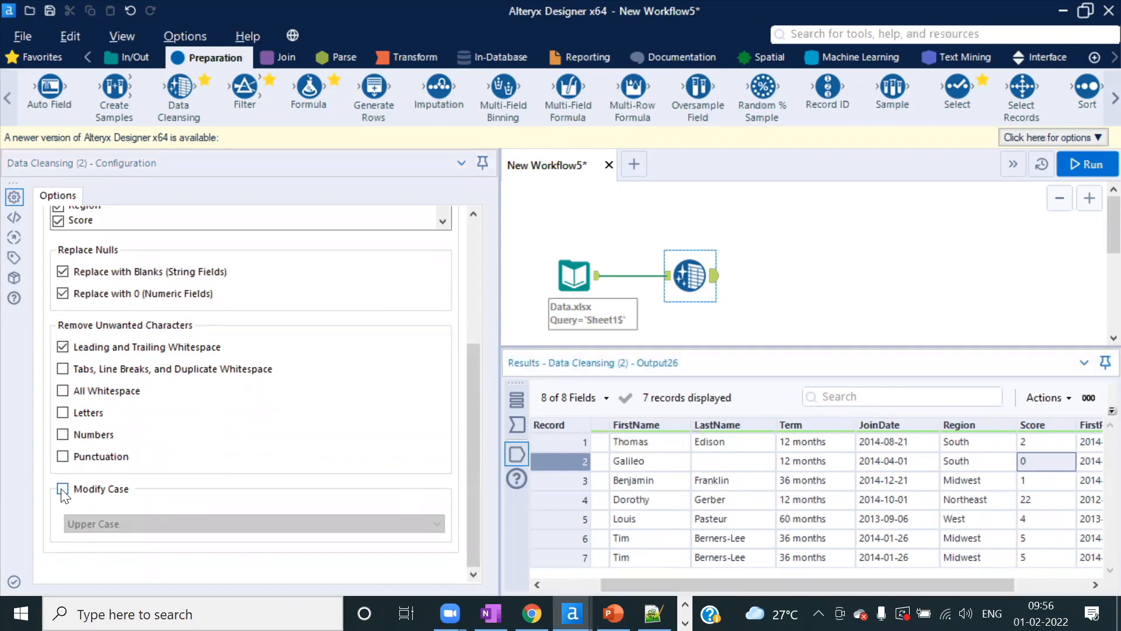
click(265, 523)
click(264, 523)
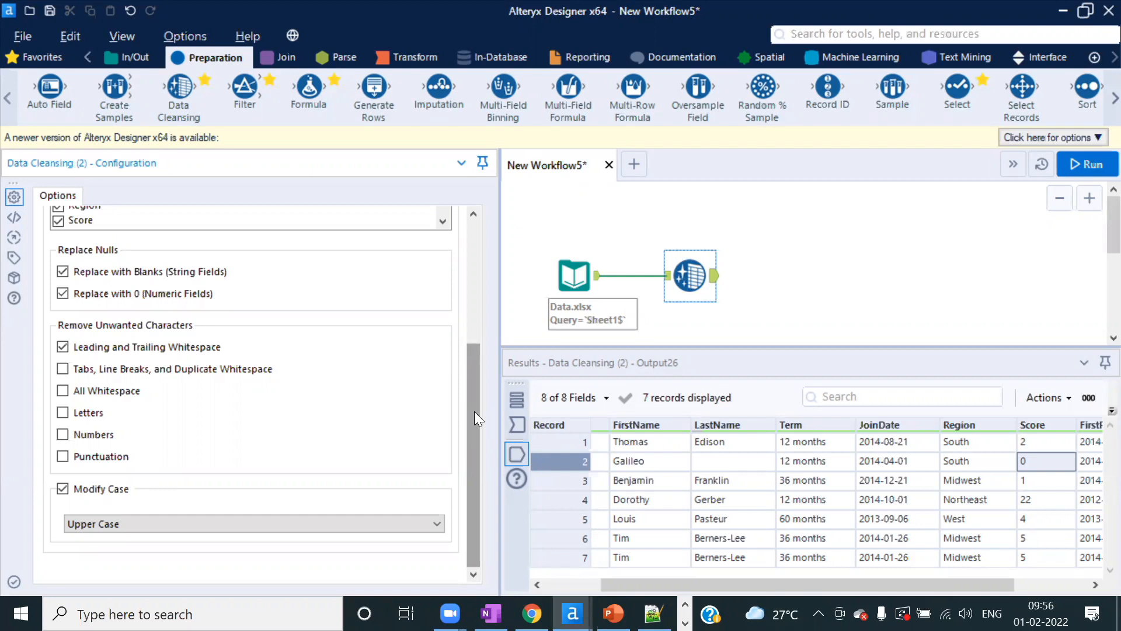
- Restrict the existing Data Cleansing tool's fields to cleanse to FirstName only
drag(470, 437, 481, 305)
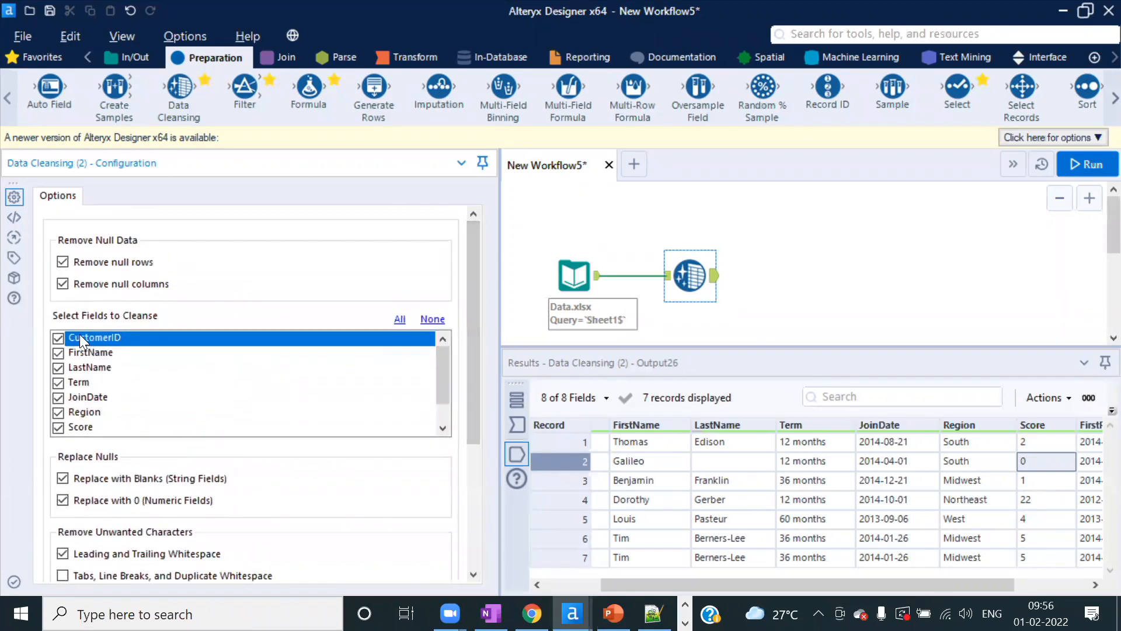
drag(441, 375, 445, 585)
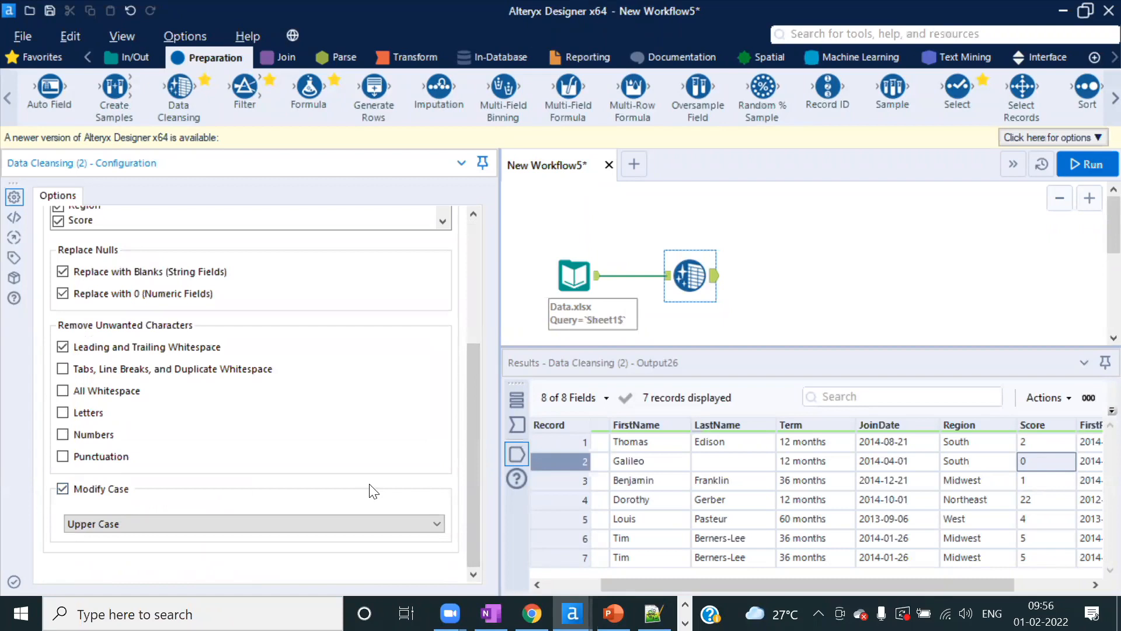
drag(471, 493, 497, 366)
click(431, 319)
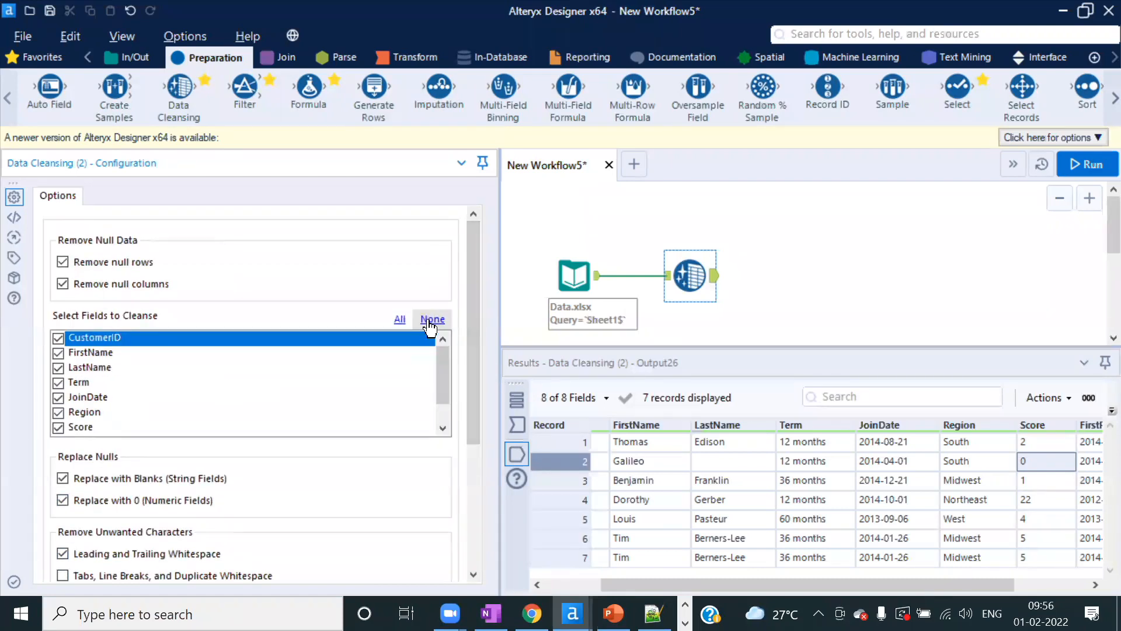
click(57, 354)
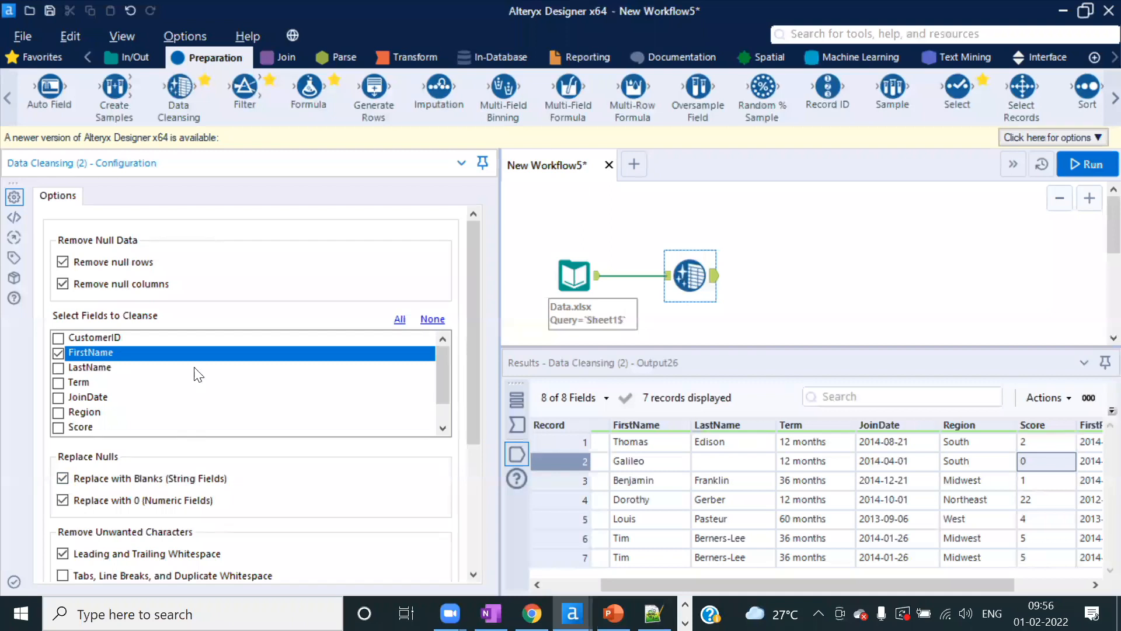
- Reselect all fields to cleanse and turn Modify Case off in the existing Data Cleansing tool
click(400, 328)
drag(476, 421, 466, 553)
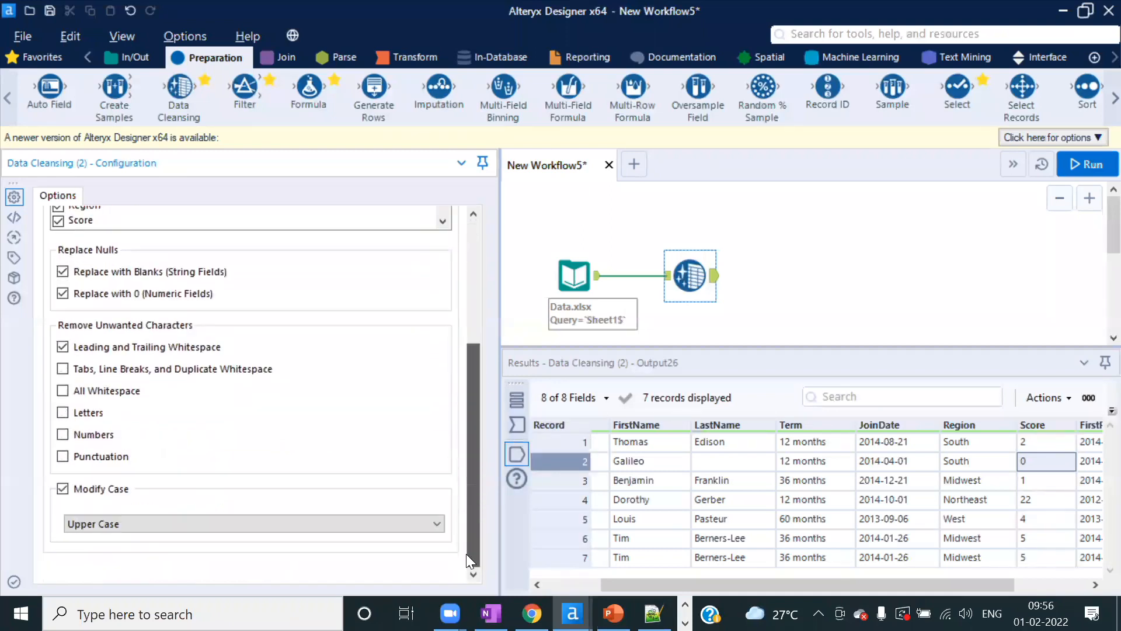
click(62, 488)
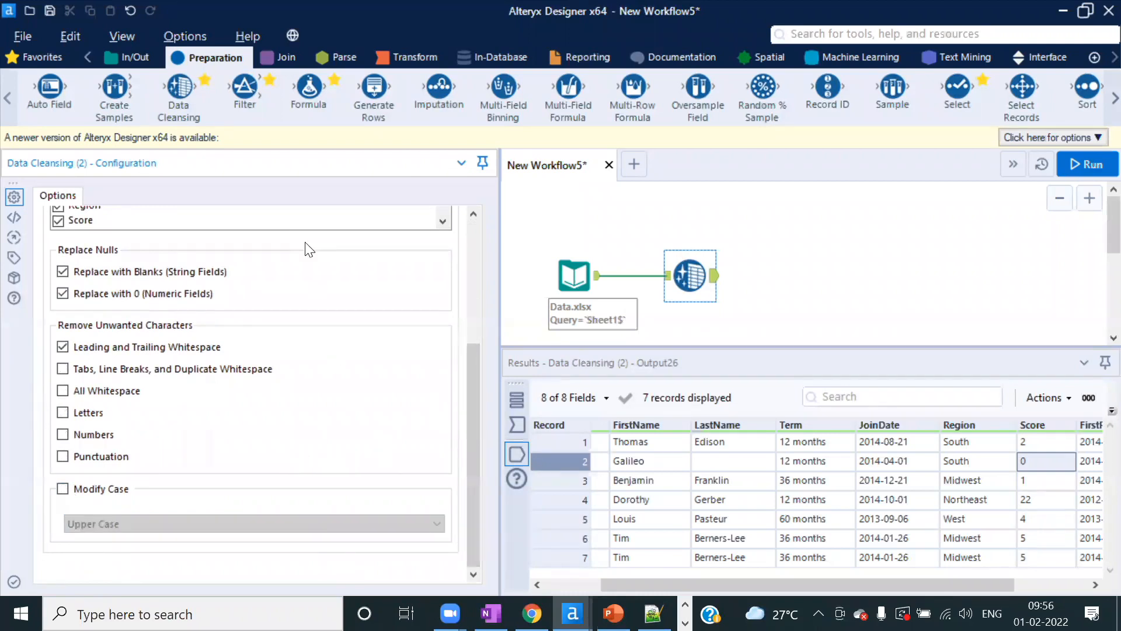
- Add a second Data Cleansing tool after the first and select only FirstName as the field to cleanse
drag(180, 89, 785, 282)
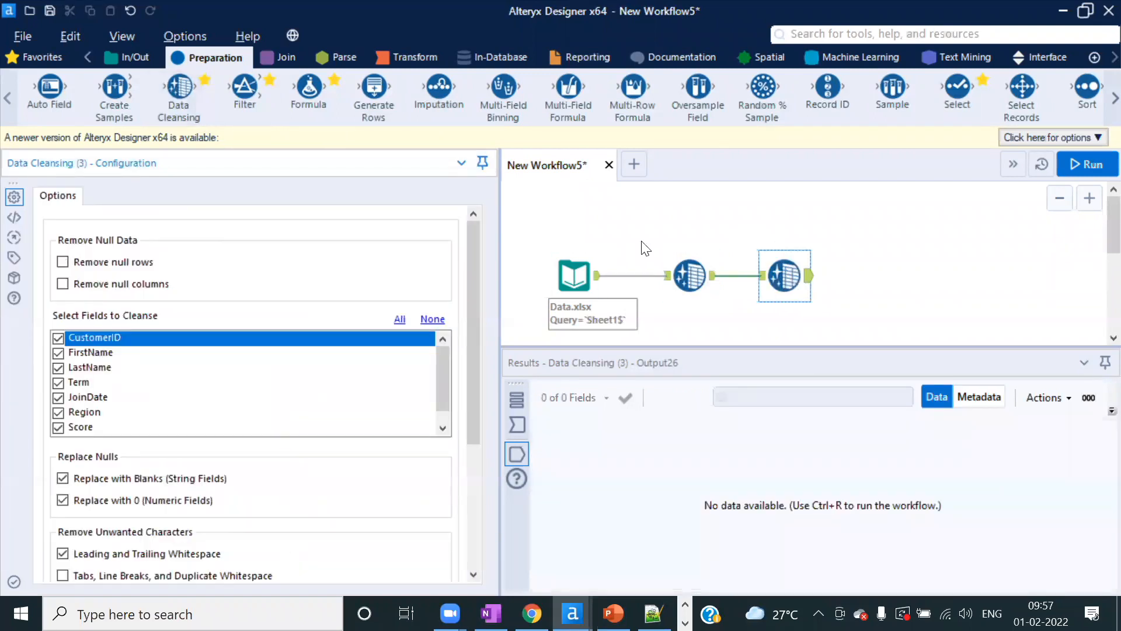
drag(644, 243, 736, 339)
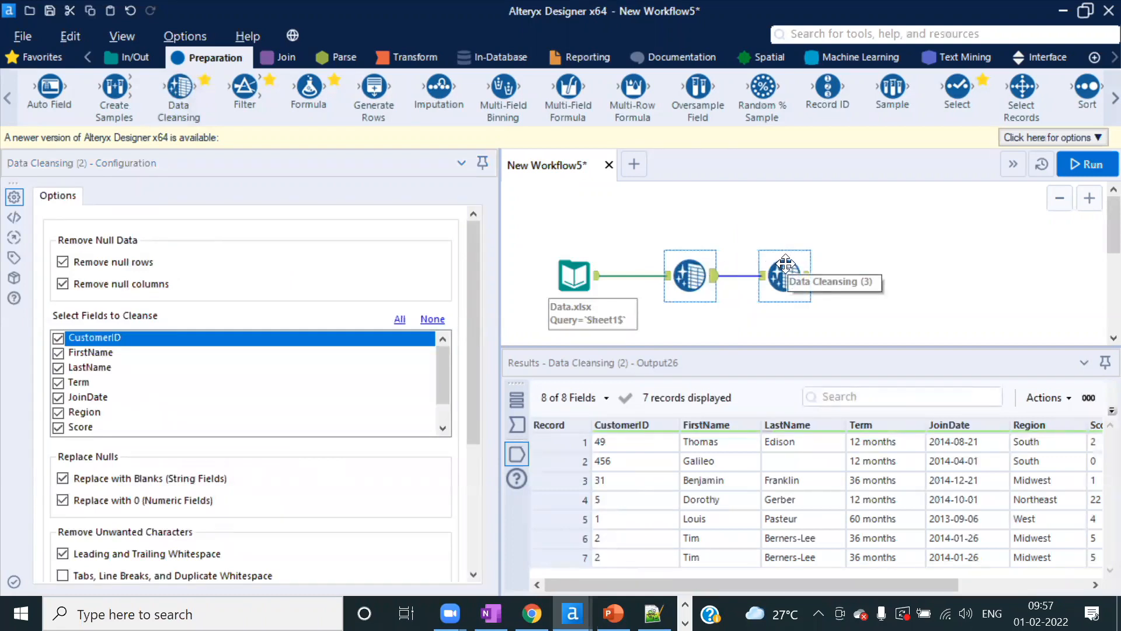
click(785, 266)
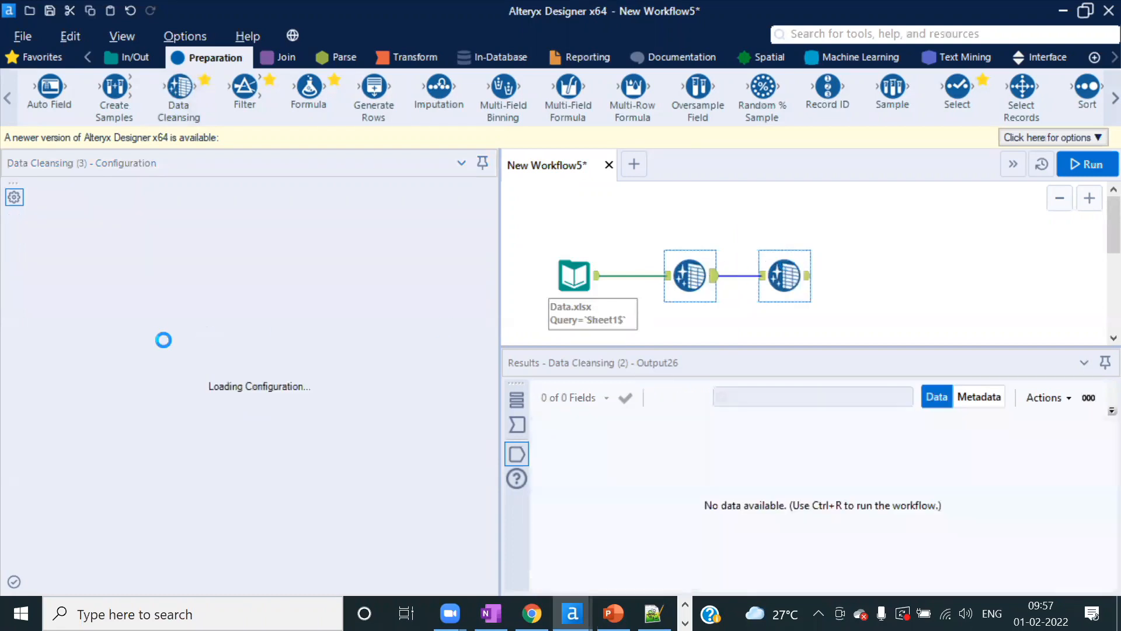
click(432, 318)
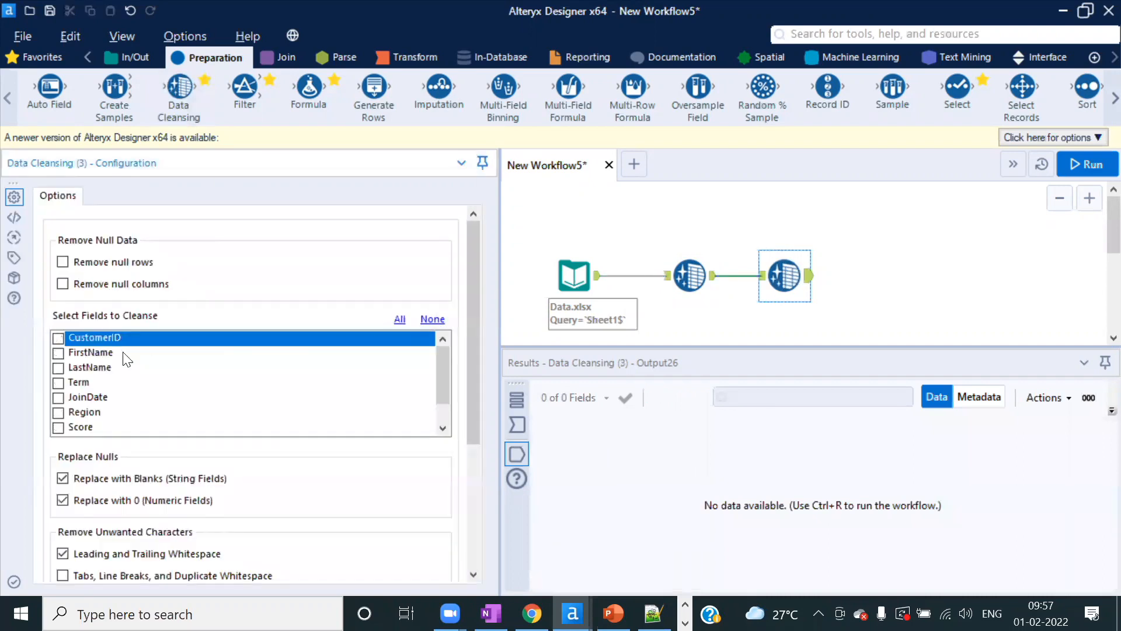
click(59, 353)
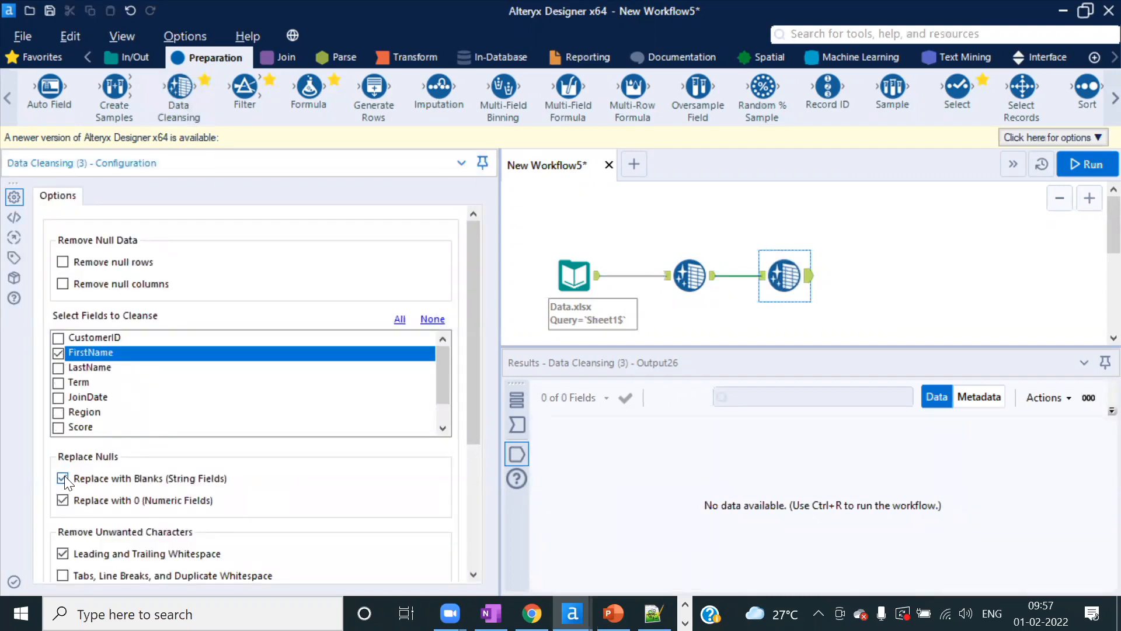
- Turn off null replacement and whitespace removal in the second Data Cleansing tool, and enable Modify Case with Upper Case
click(473, 475)
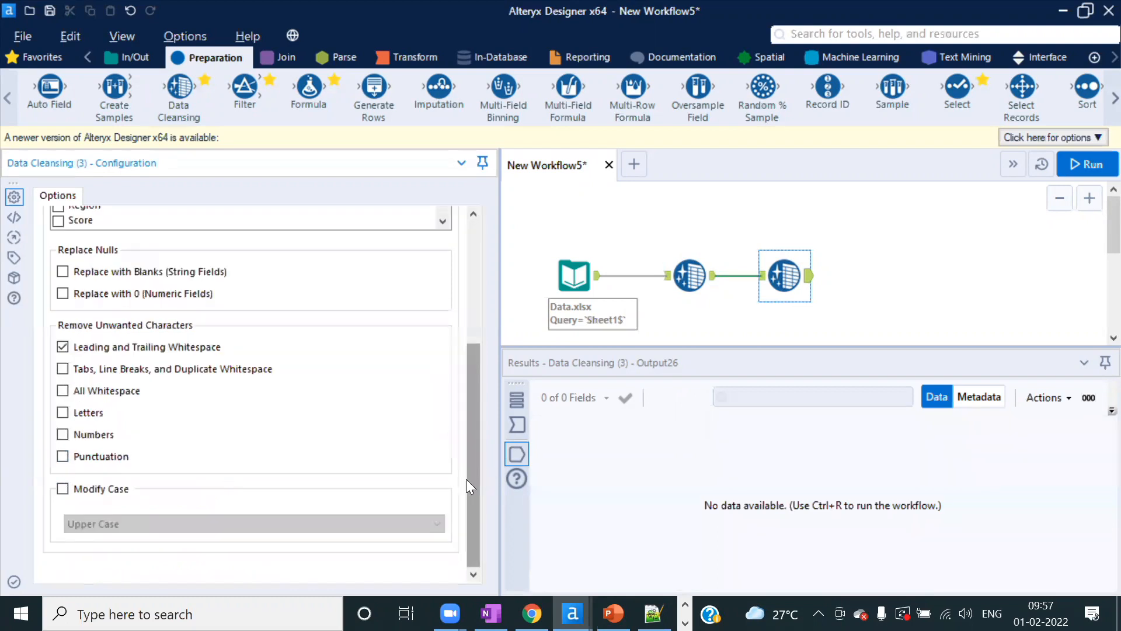
click(63, 346)
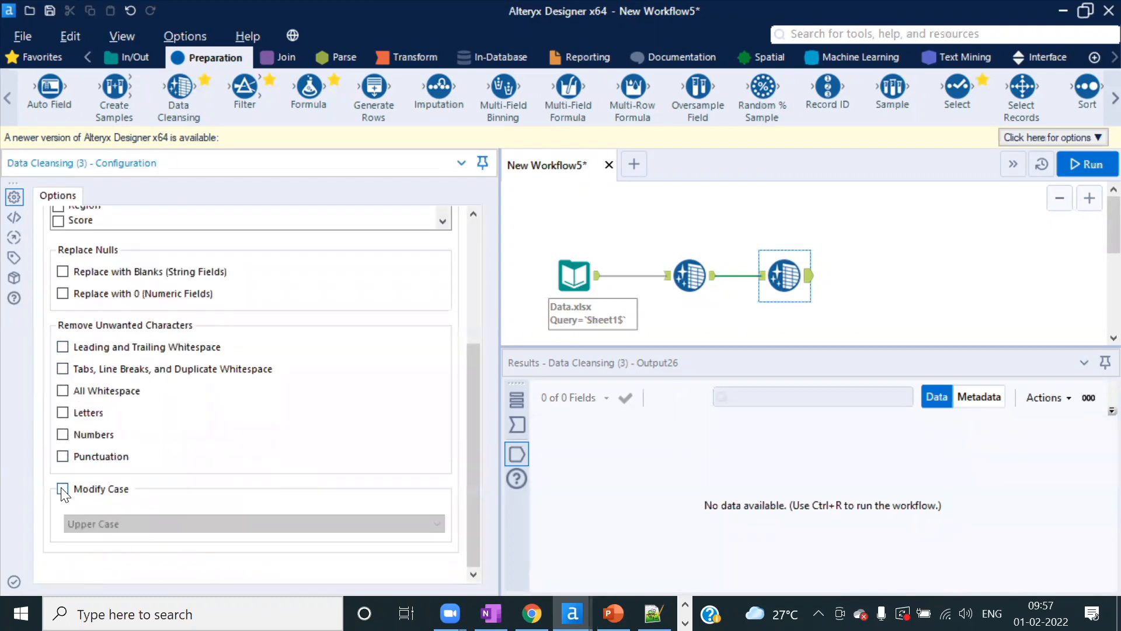
click(62, 489)
drag(474, 393, 474, 295)
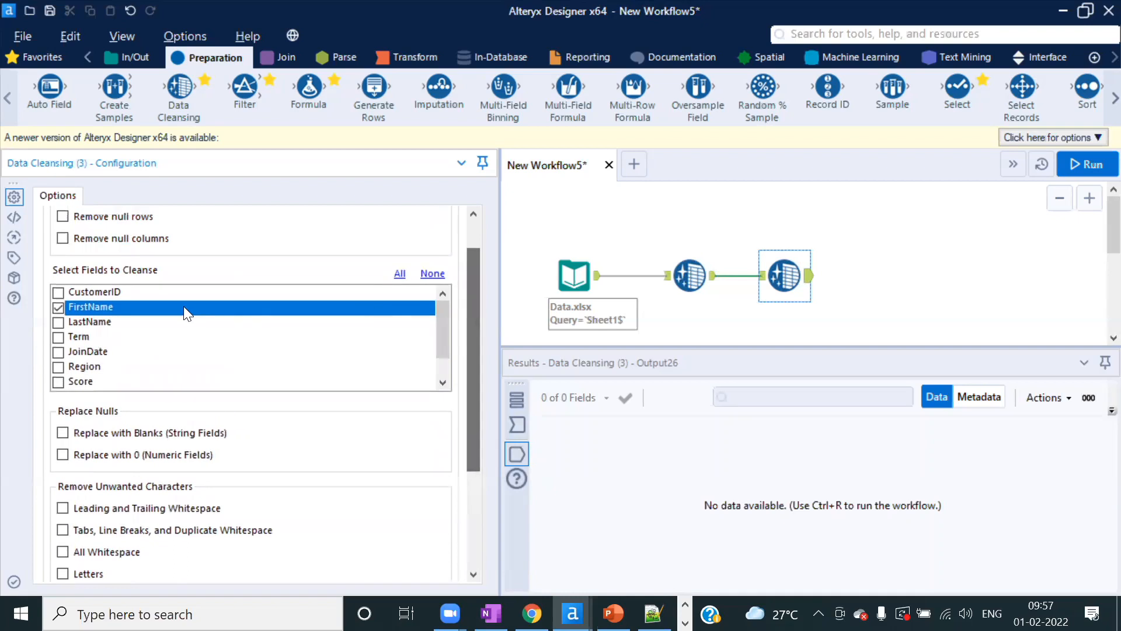
- Run the workflow and compare the FirstName column in the second Data Cleansing tool's output and input
click(1087, 164)
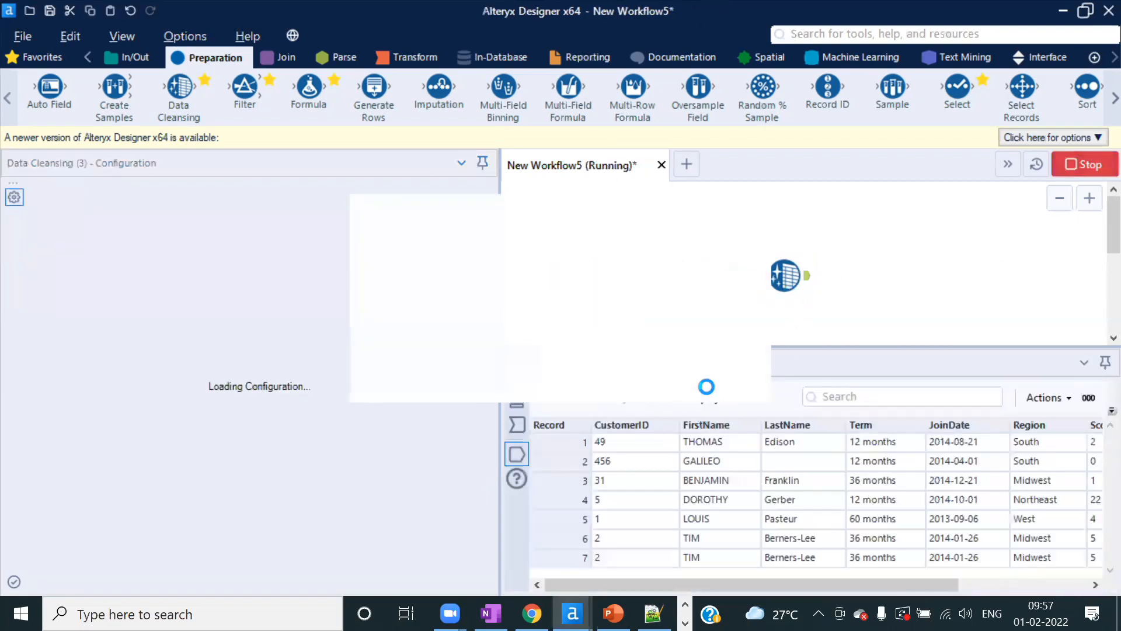
click(715, 372)
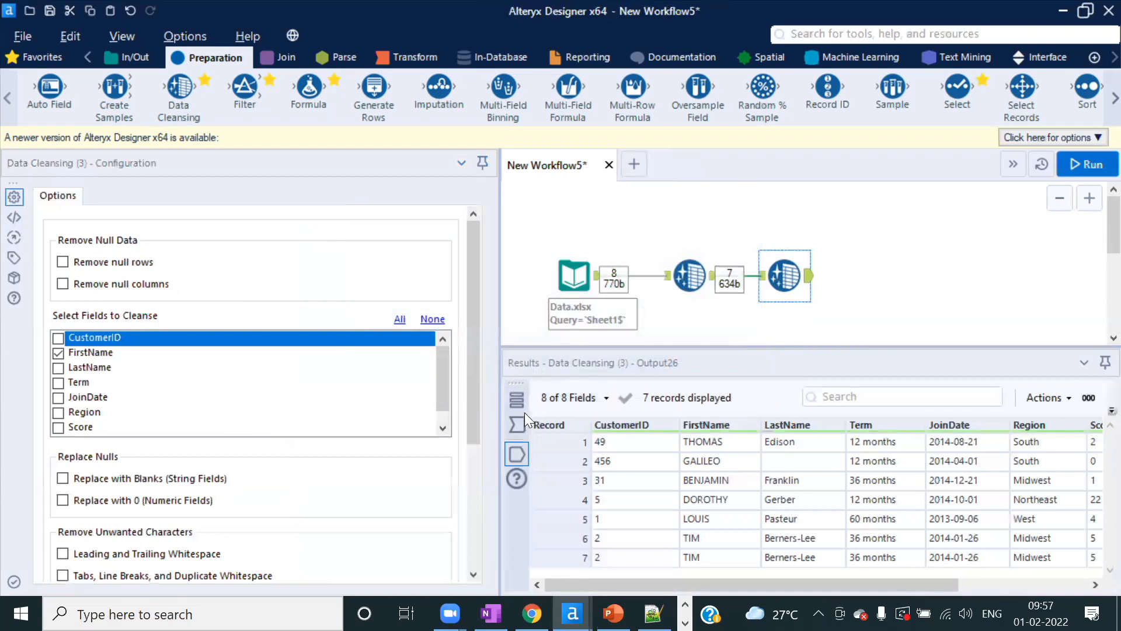
click(514, 425)
drag(718, 452, 719, 558)
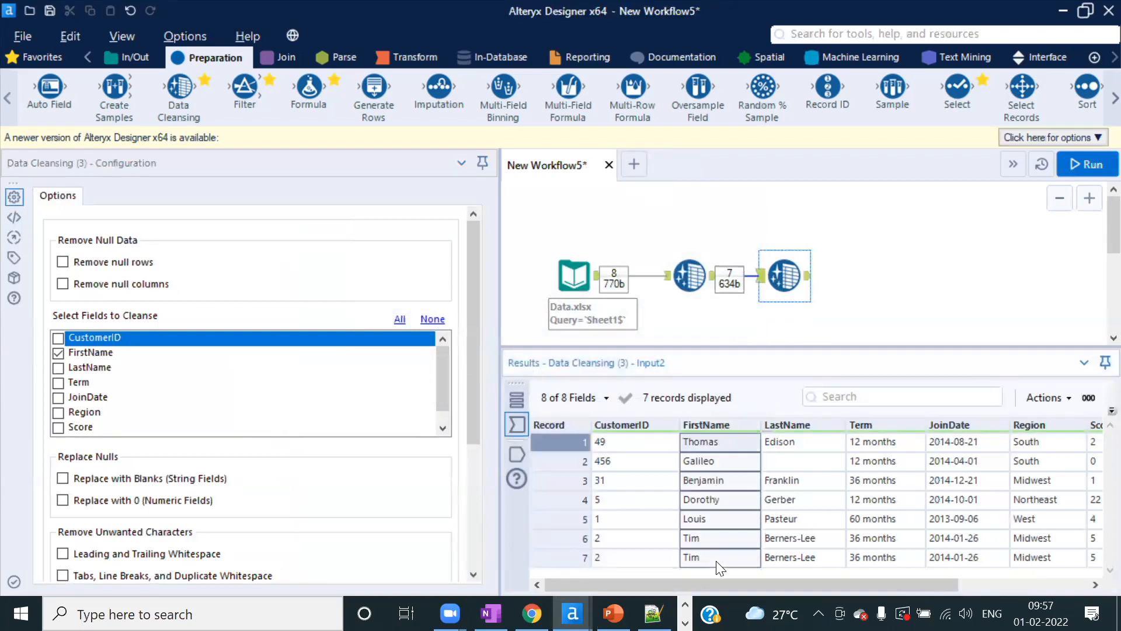
- Examine the FirstName values and case options of the second Data Cleansing tool against the output of the first one
click(514, 453)
drag(742, 443, 738, 556)
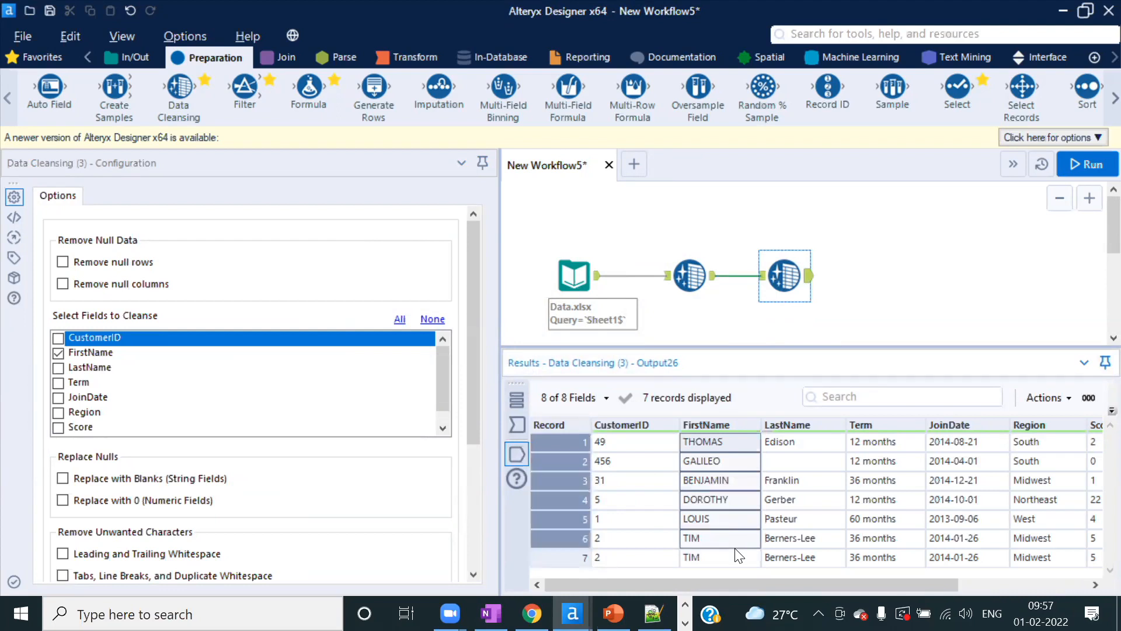
click(476, 538)
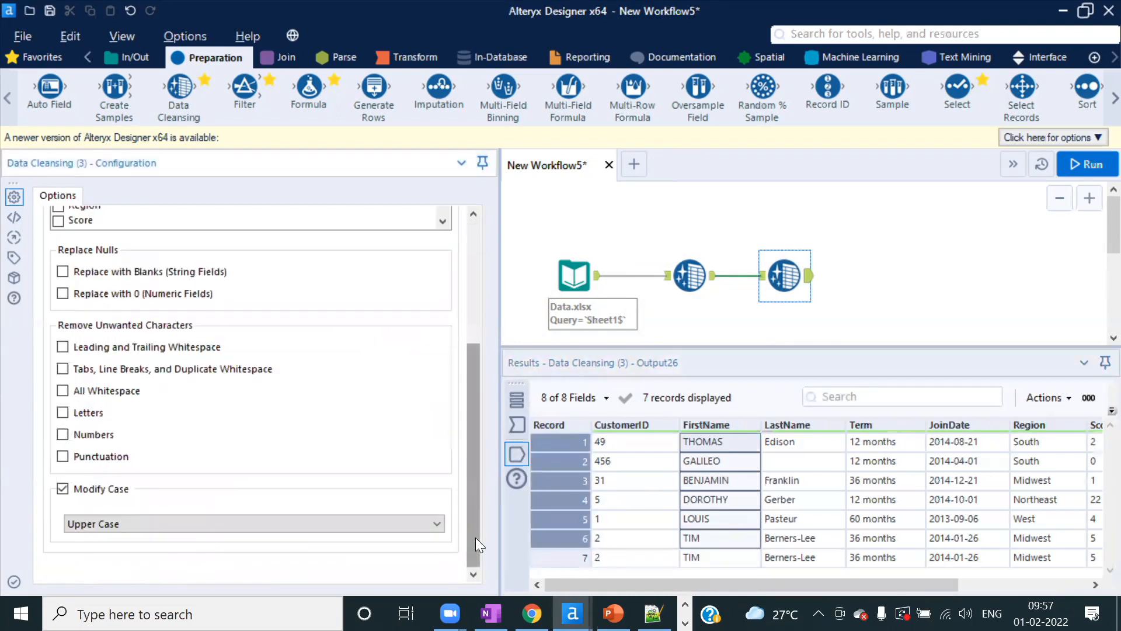
click(156, 526)
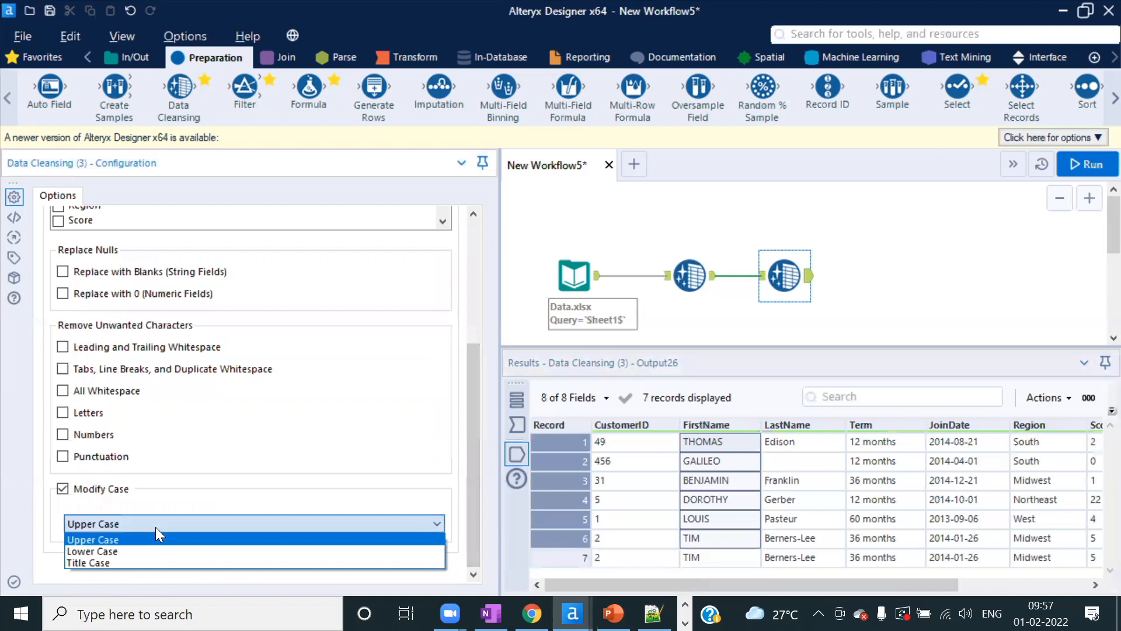
click(163, 525)
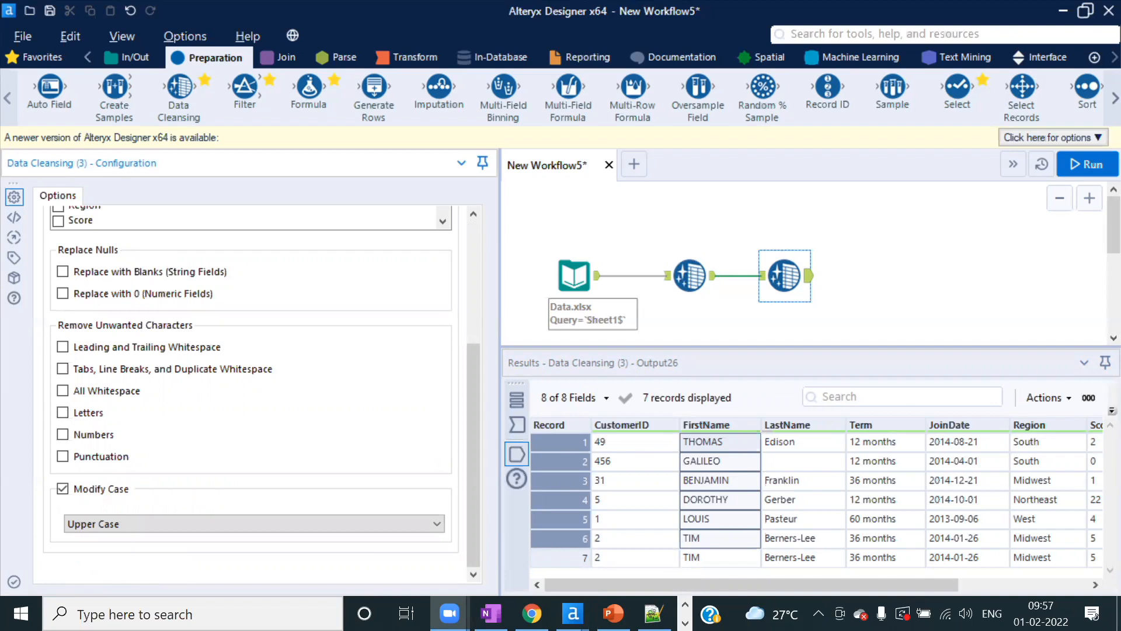
click(884, 292)
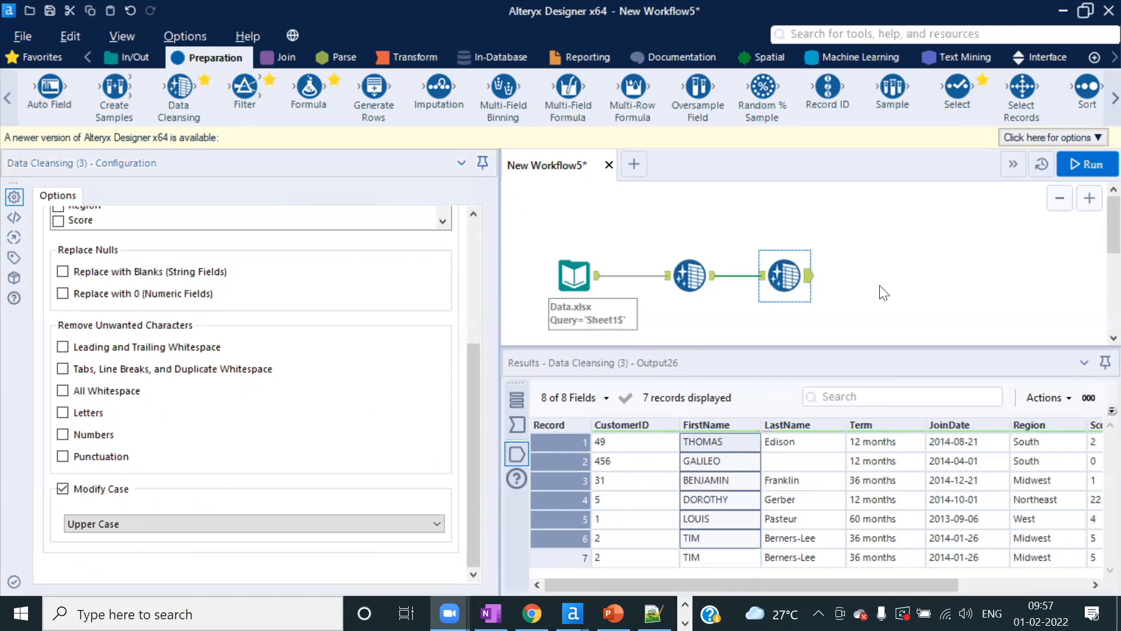
click(689, 277)
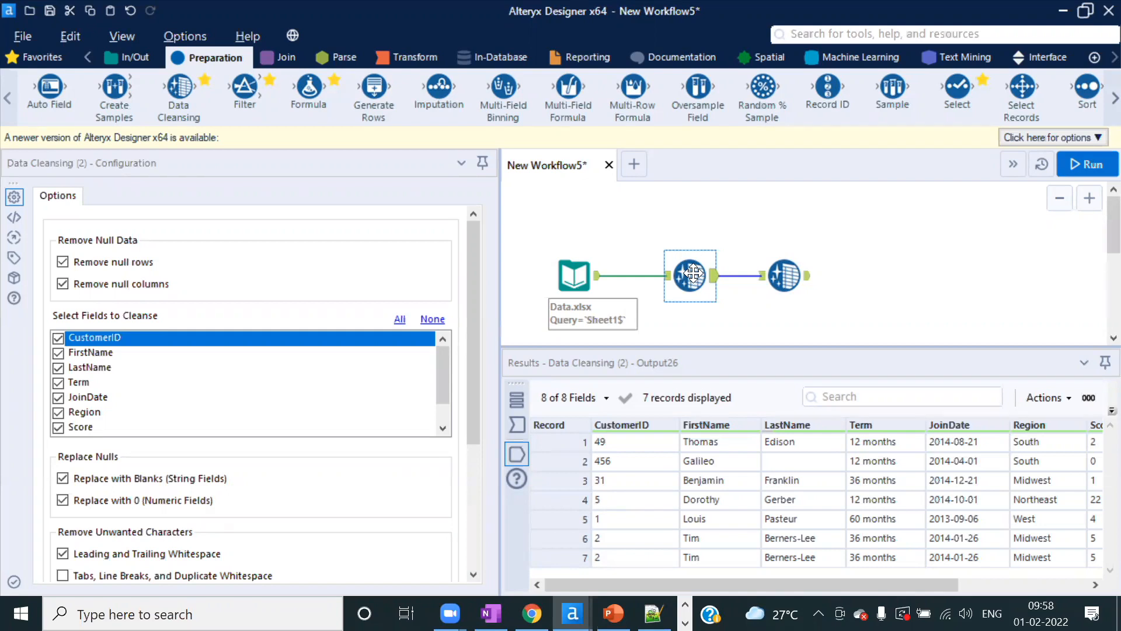
click(784, 275)
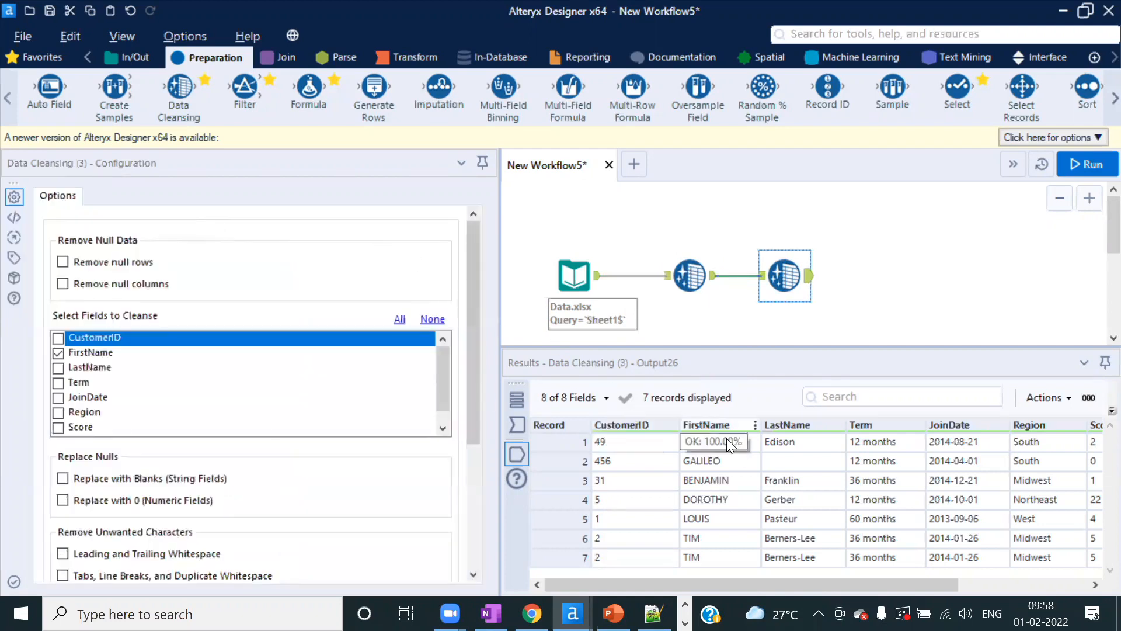
drag(726, 445, 728, 536)
click(735, 461)
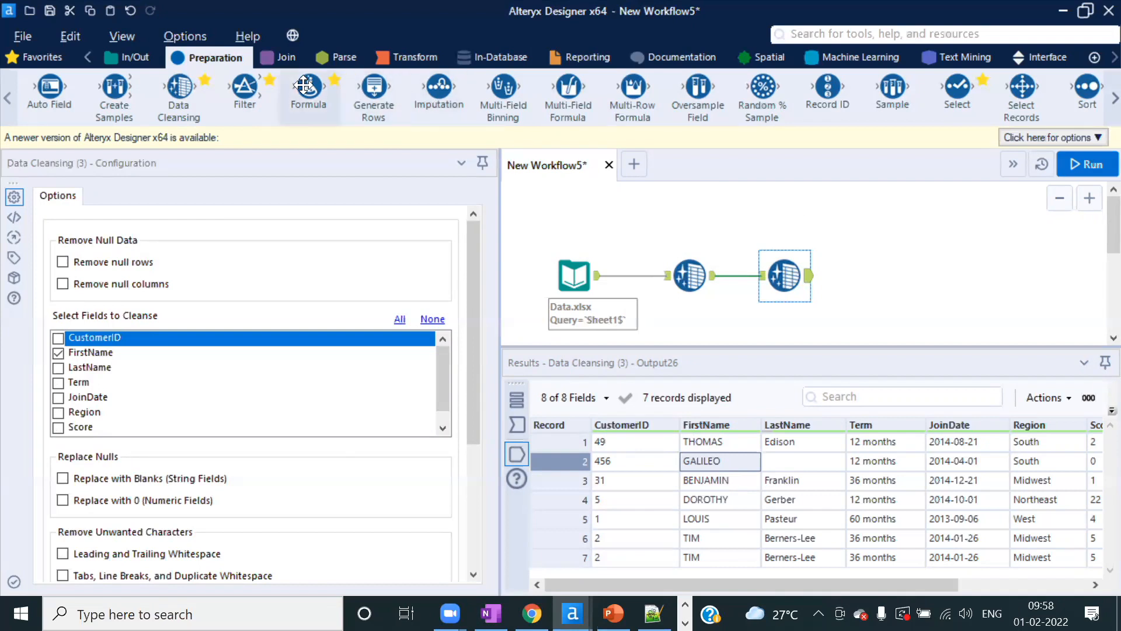
- Add a Formula tool connected to the Data.xlsx input and choose FirstName as its output column
drag(309, 88, 679, 222)
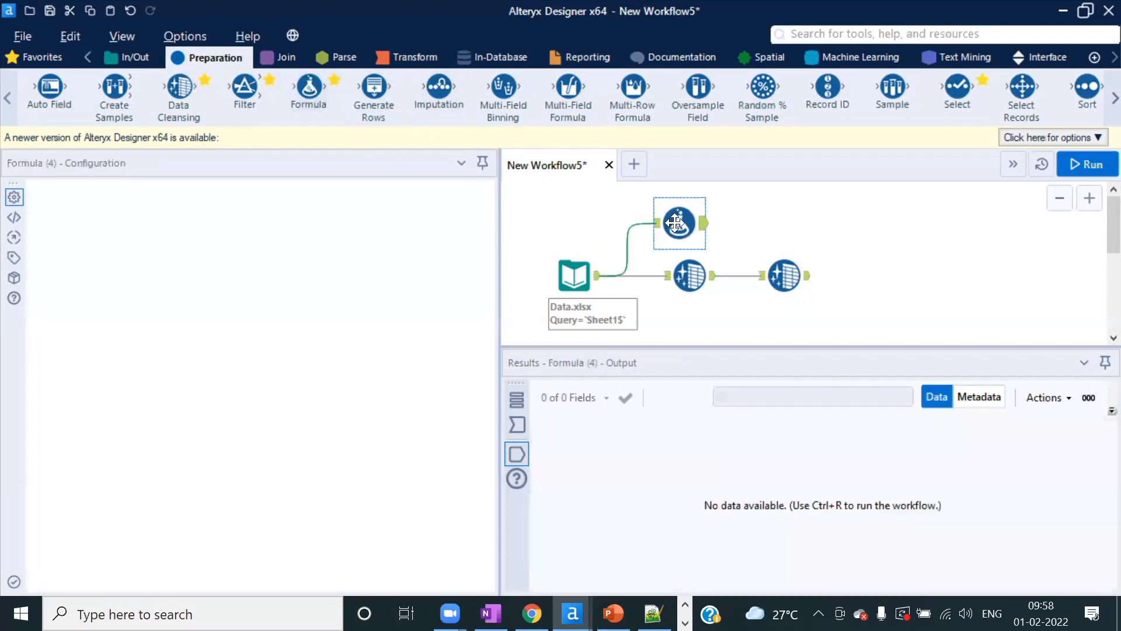
click(189, 210)
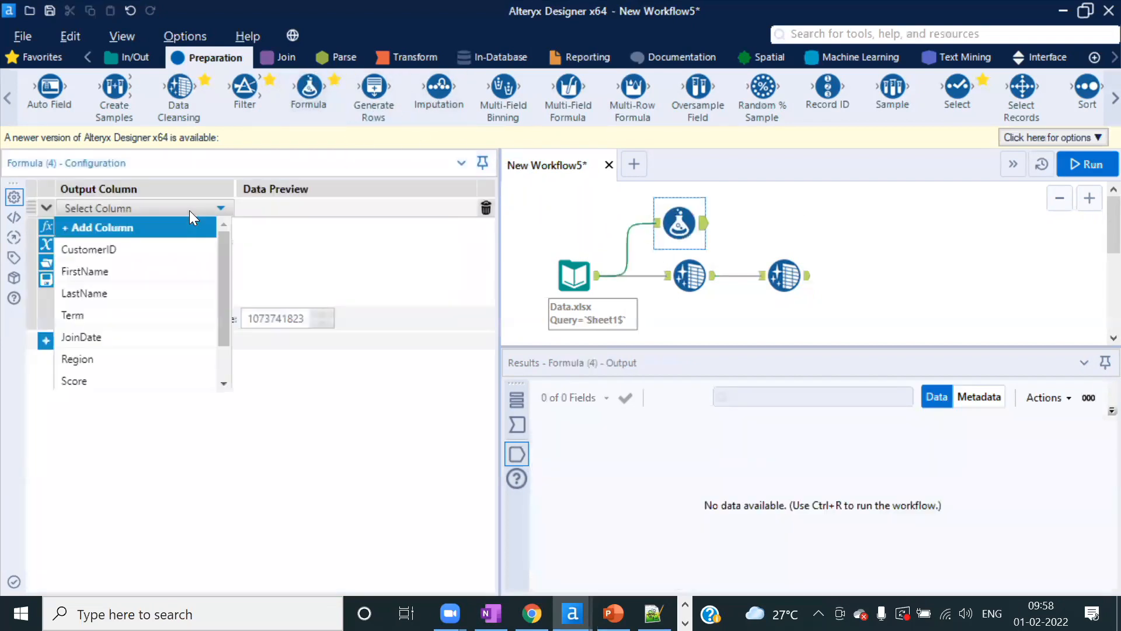
click(105, 273)
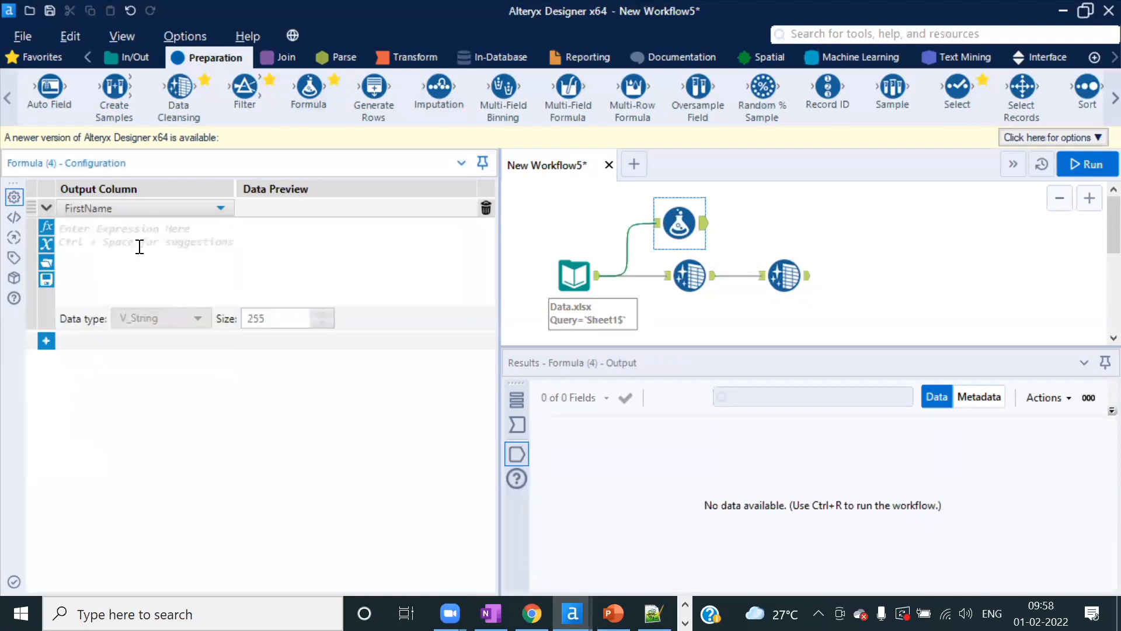
- Enter the expression Trim([FirstName]) for the FirstName column in the Formula tool
text(trim)
key(Return)
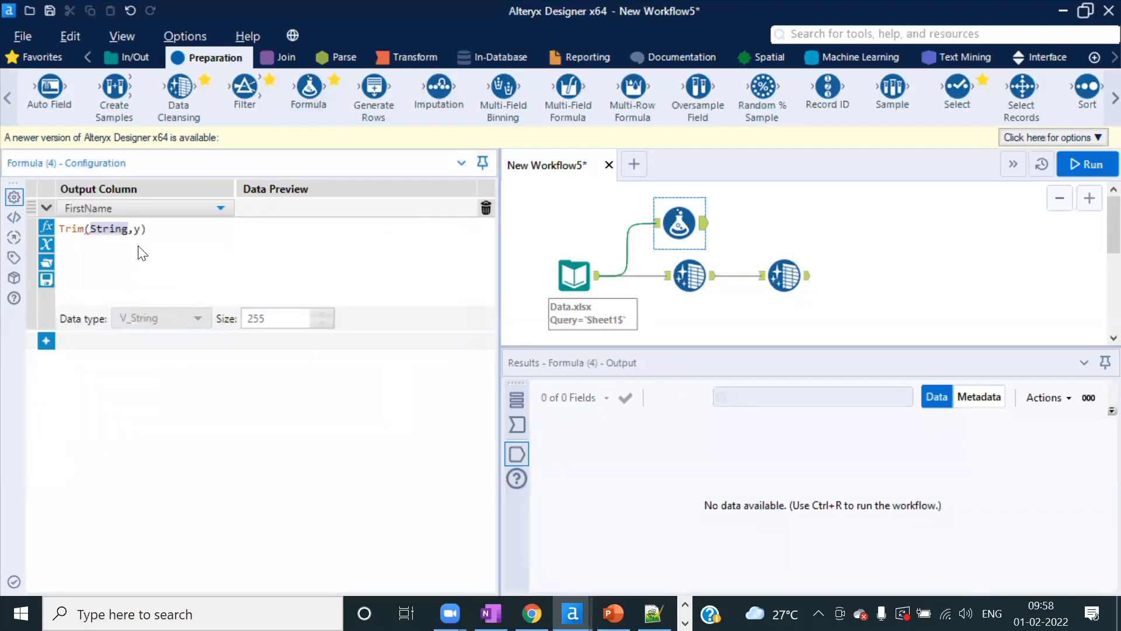
key(BackSpace)
key(Delete)
key(BackSpace)
text([)
key(Down)
key(Return)
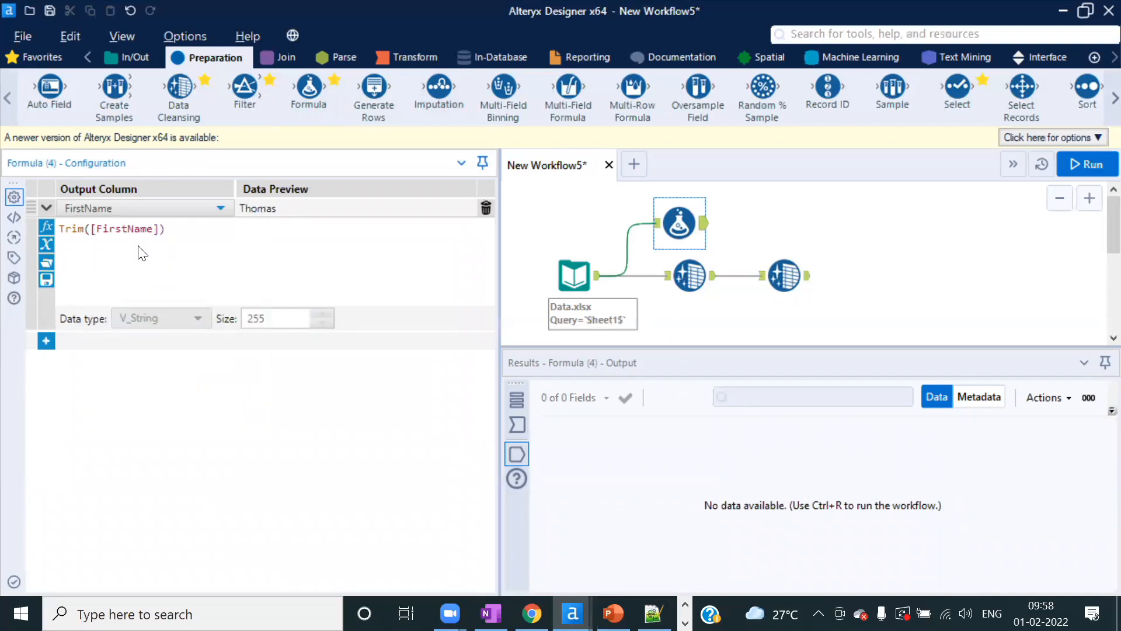
- Compare the source data and the Formula tool's single-column expression with the first Data Cleansing tool's field selection
click(574, 274)
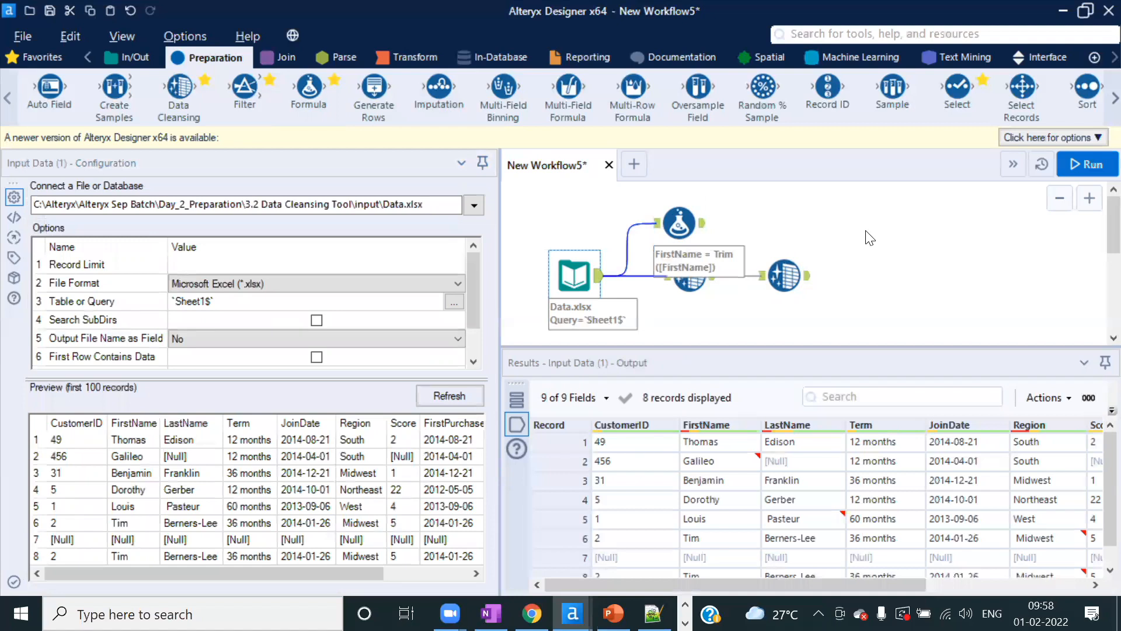
click(689, 284)
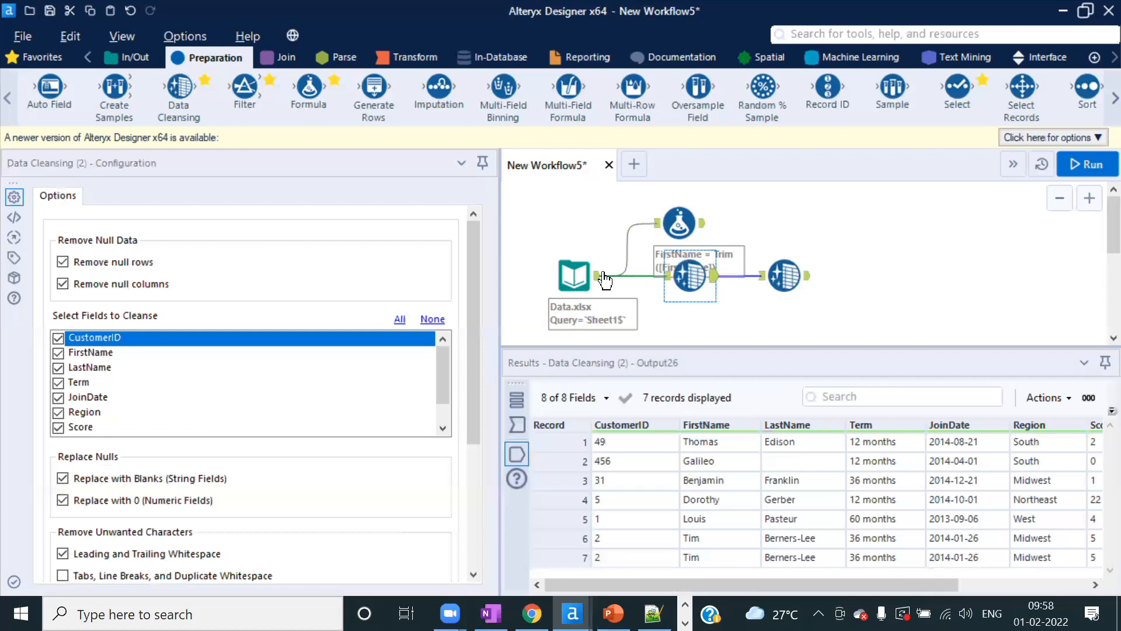
drag(471, 271, 483, 230)
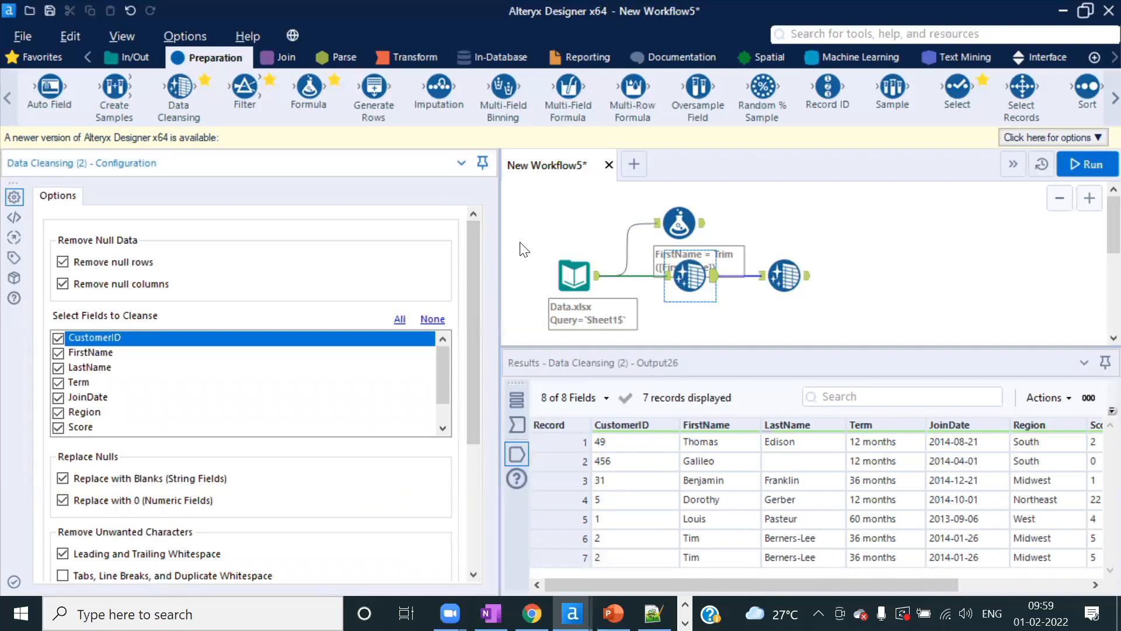
click(683, 218)
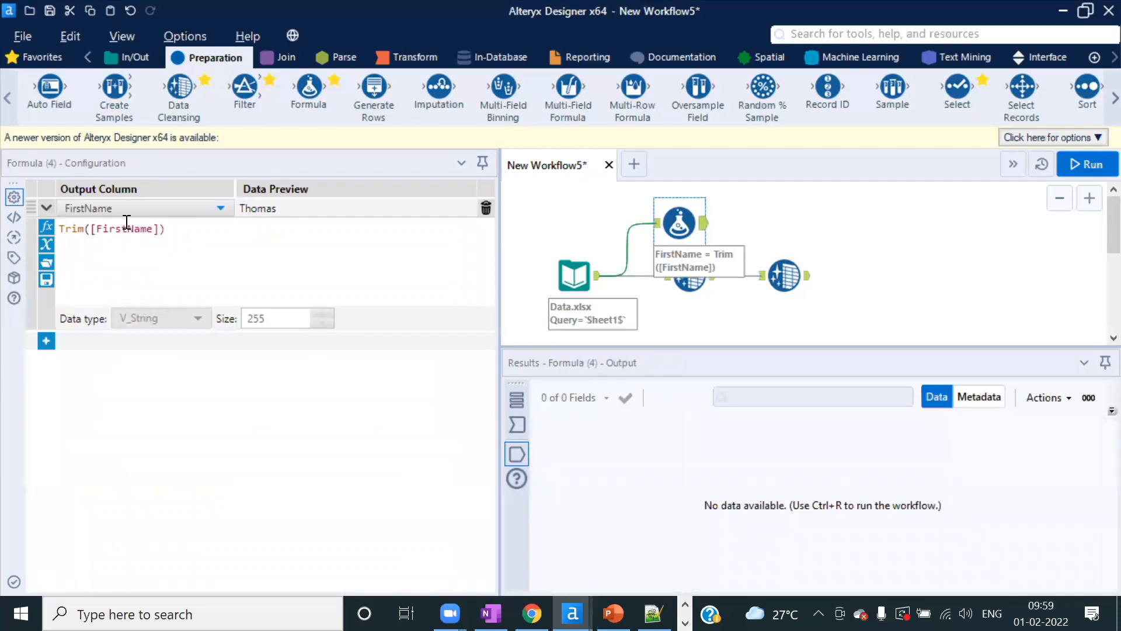
click(688, 295)
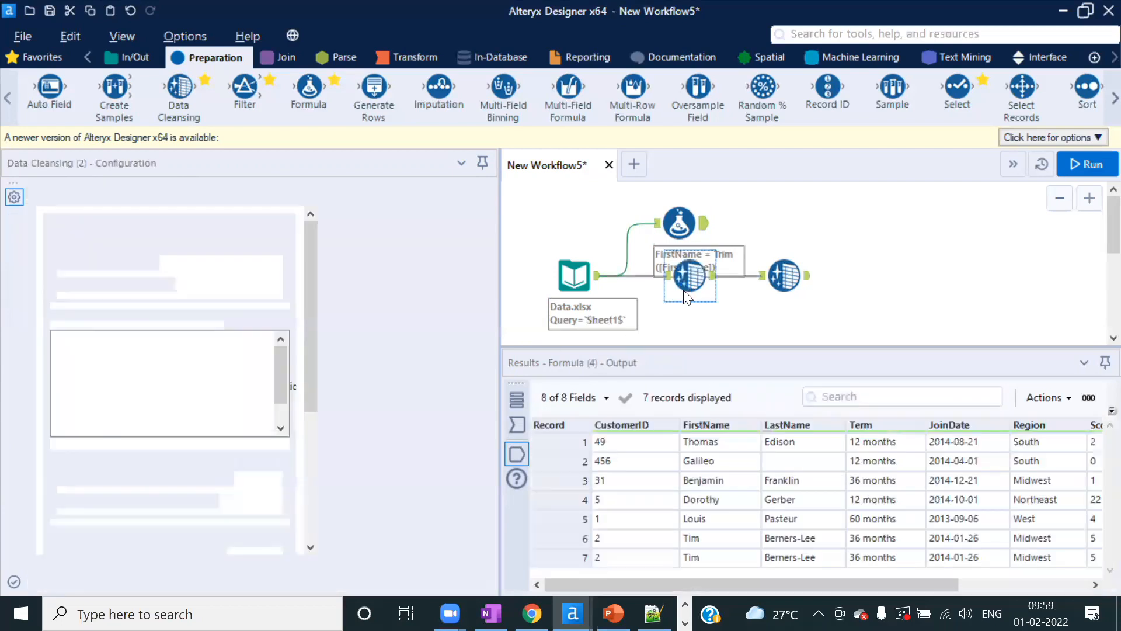
click(681, 223)
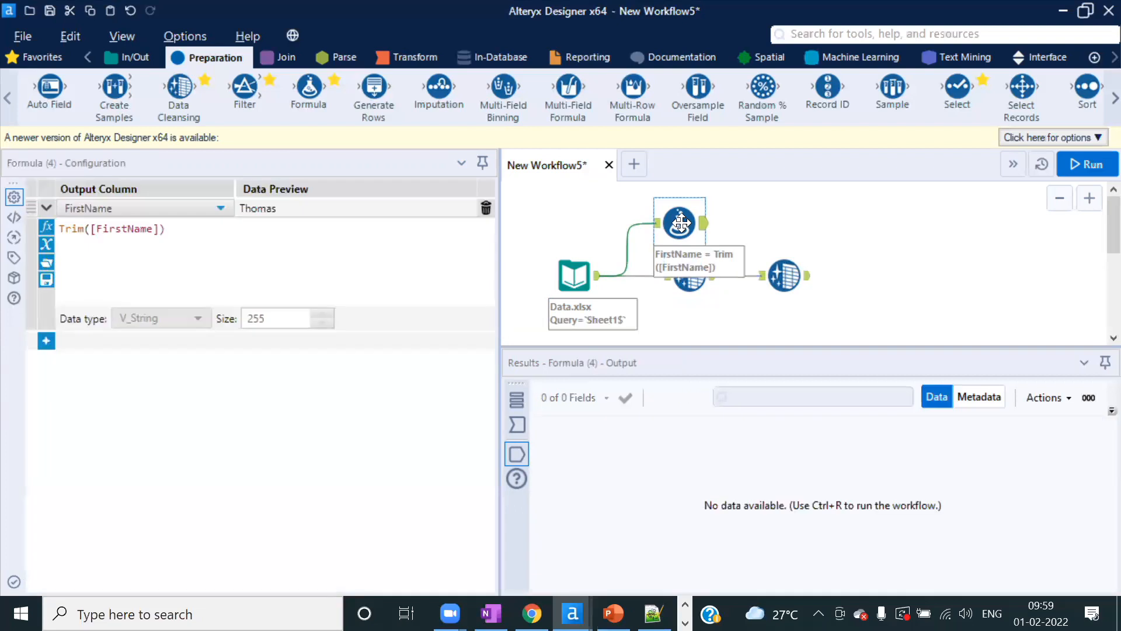
click(897, 281)
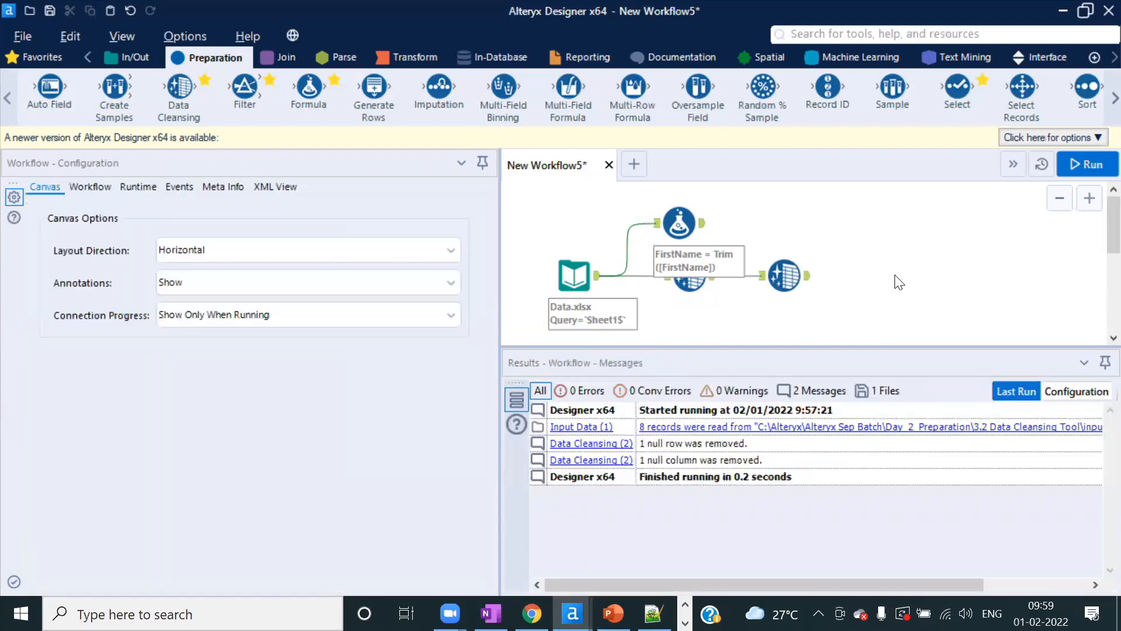
- Review the first Data Cleansing tool's cleansing options and examine the Term values in its output
click(689, 292)
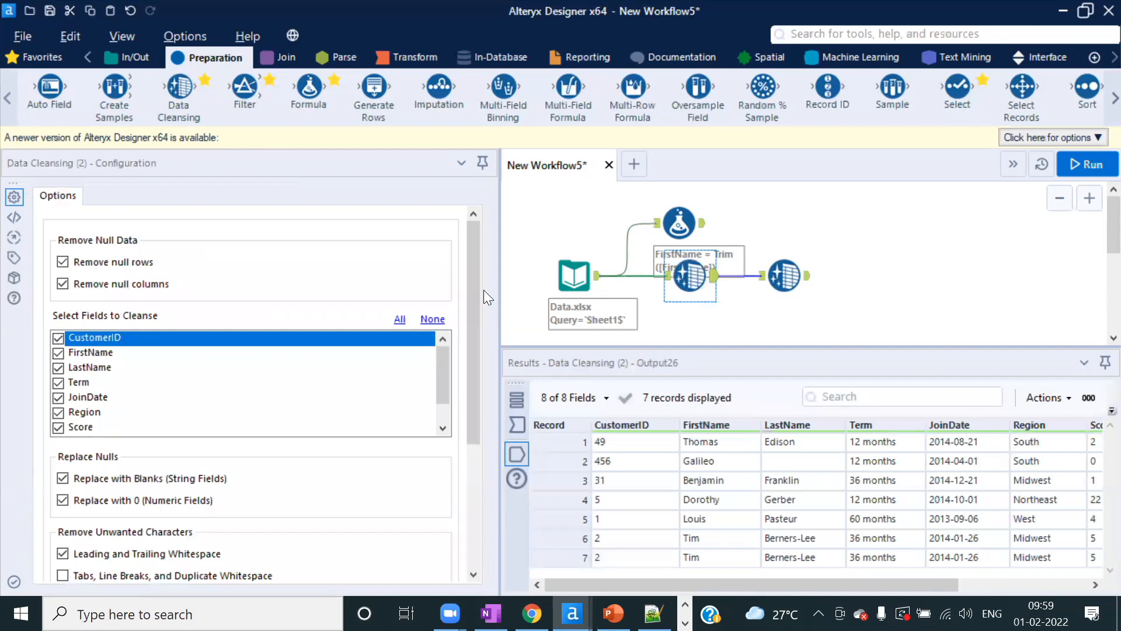
drag(473, 289, 483, 268)
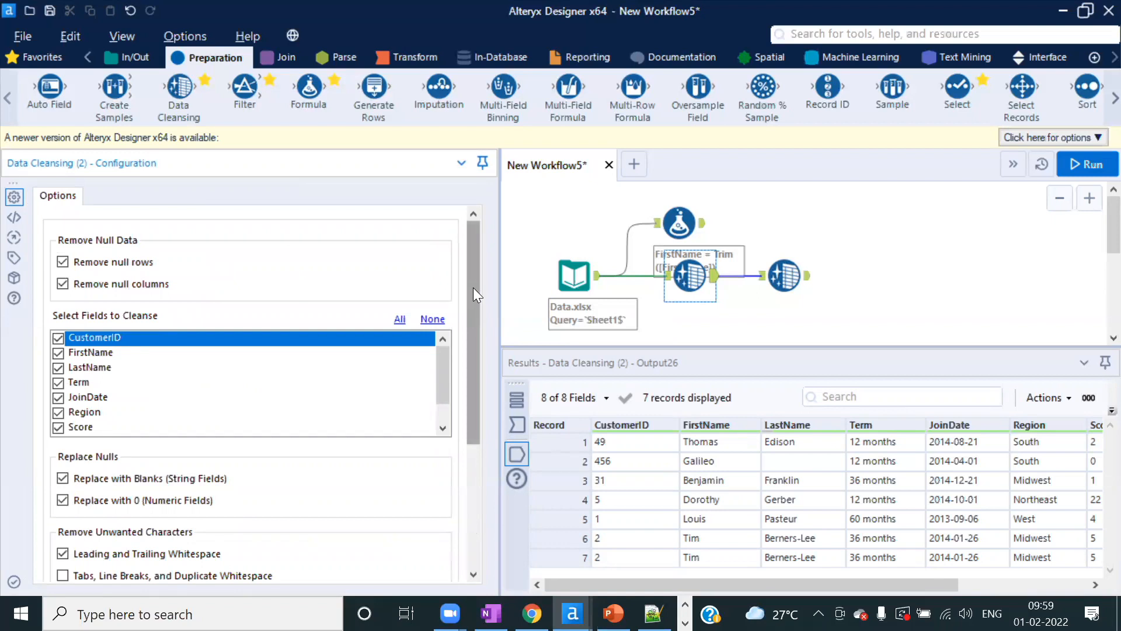
drag(474, 289, 475, 414)
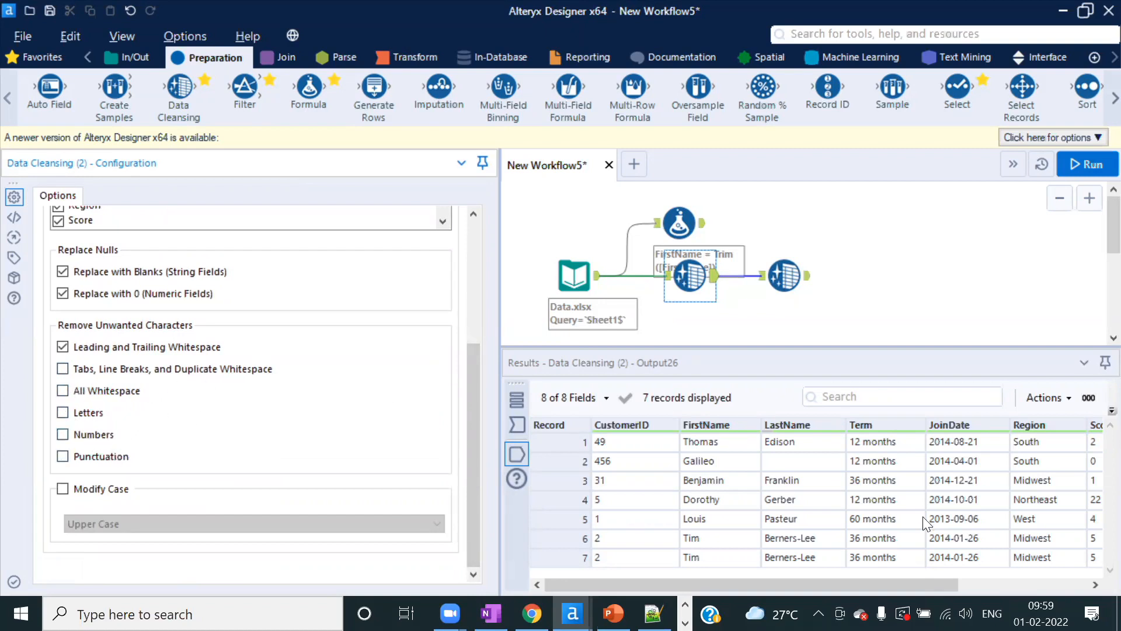
drag(882, 588, 969, 580)
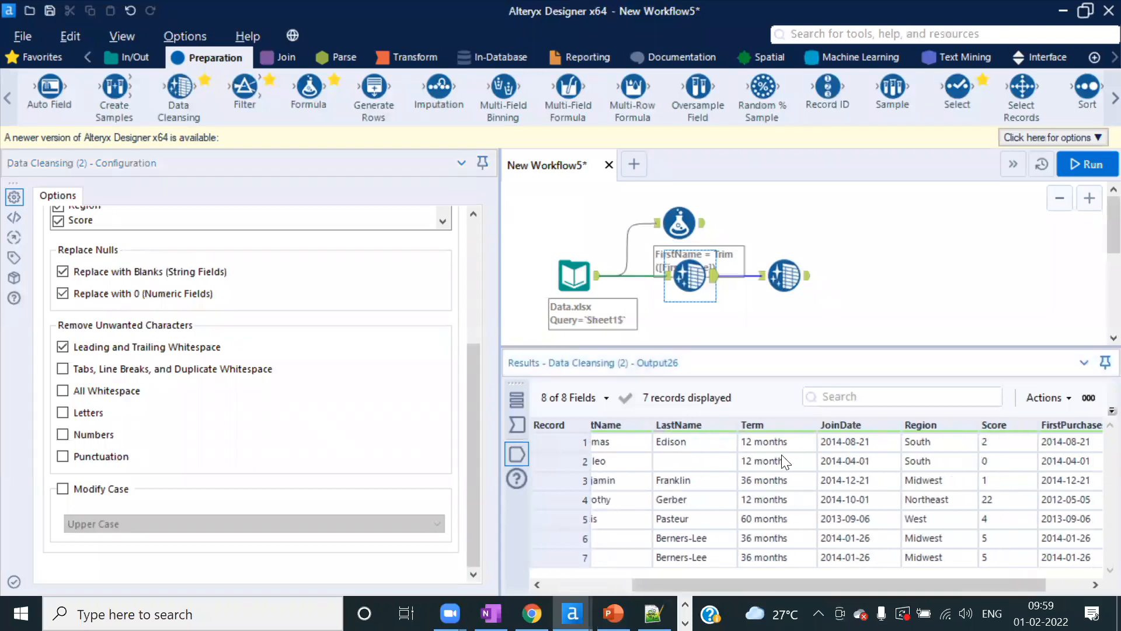
drag(766, 434, 777, 550)
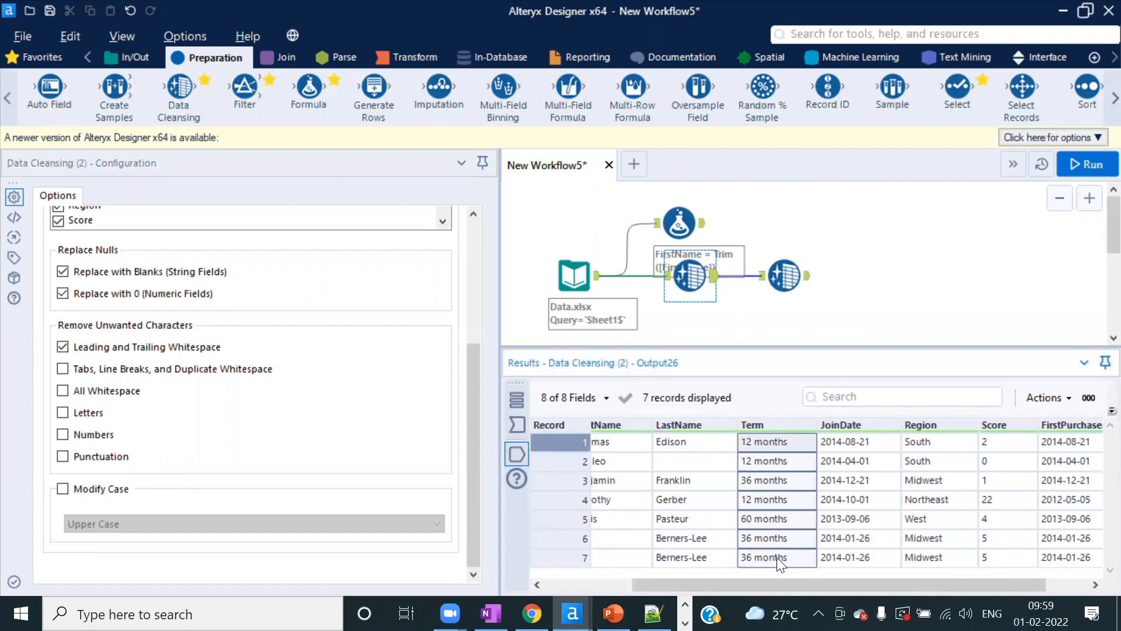
click(796, 481)
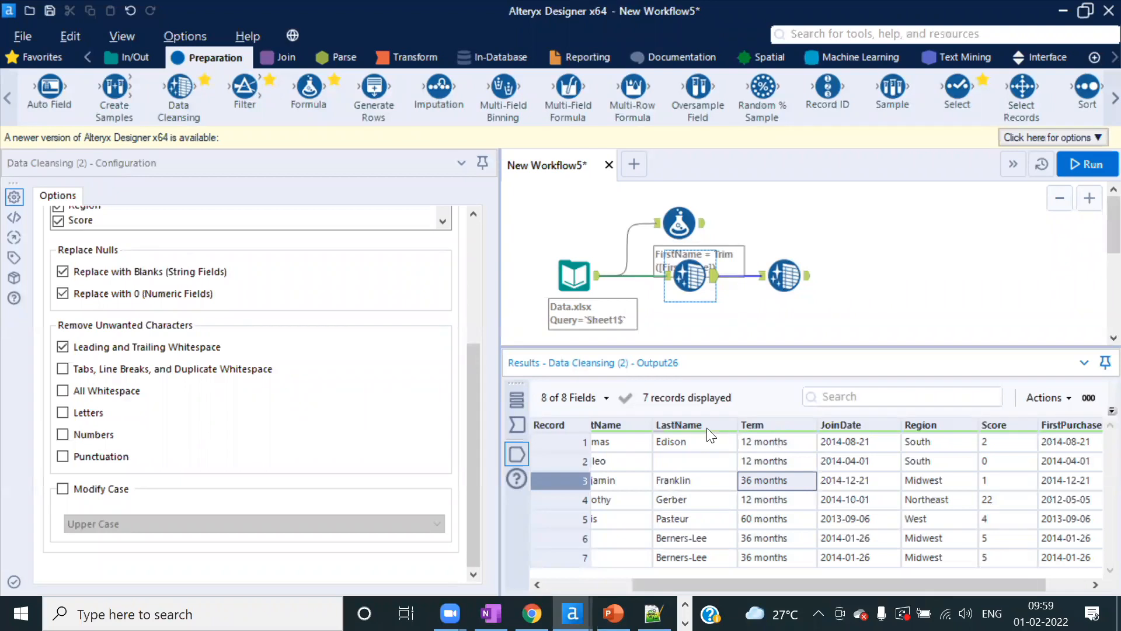
- Add a third Data Cleansing tool after the second and select only Term as the field to cleanse
drag(178, 87, 879, 275)
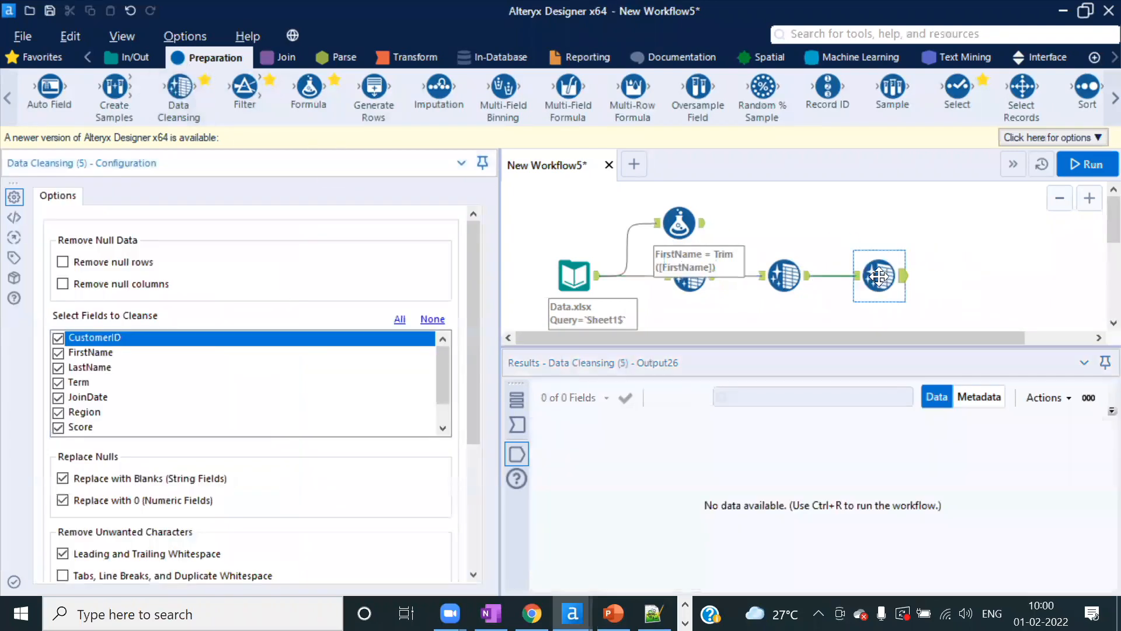
click(79, 382)
click(57, 382)
- Turn off null replacement and whitespace removal in the third Data Cleansing tool, and enable removal of Letters
drag(464, 410, 468, 505)
click(62, 319)
click(63, 341)
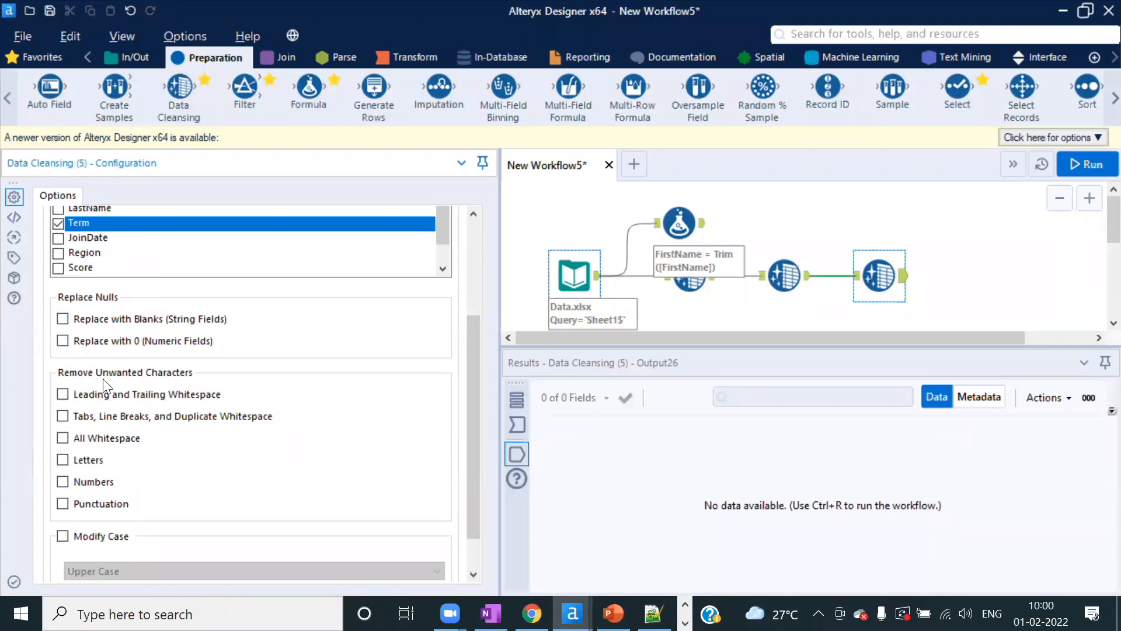
click(63, 461)
- Run the workflow and compare the Term column in the third Data Cleansing tool's output and input, along with its removal options
click(1088, 164)
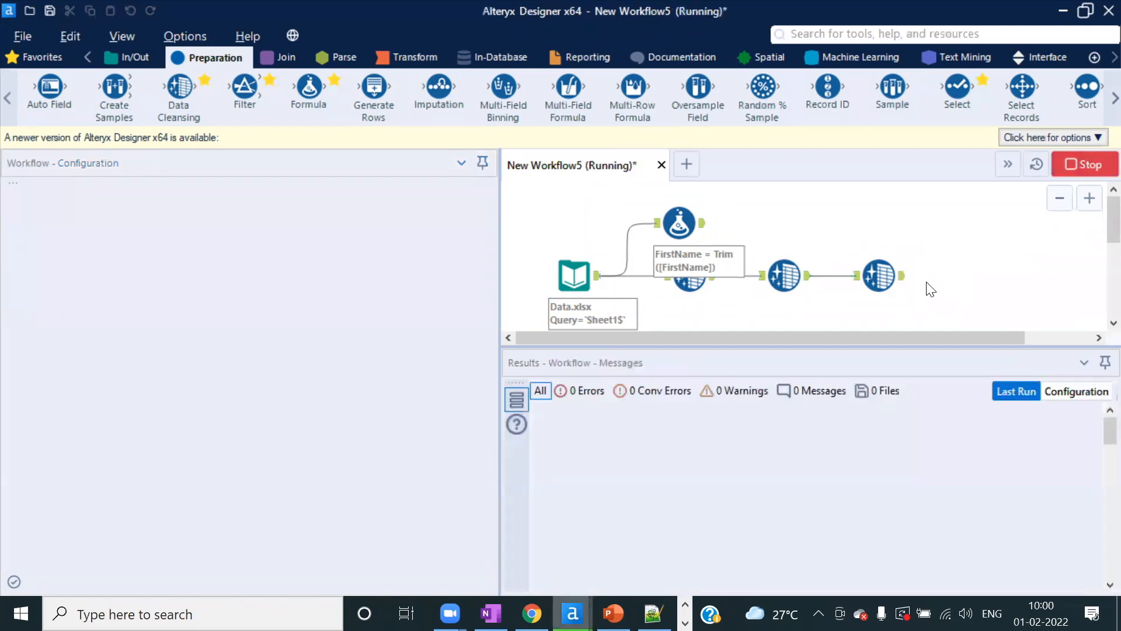
click(707, 378)
drag(860, 440, 877, 570)
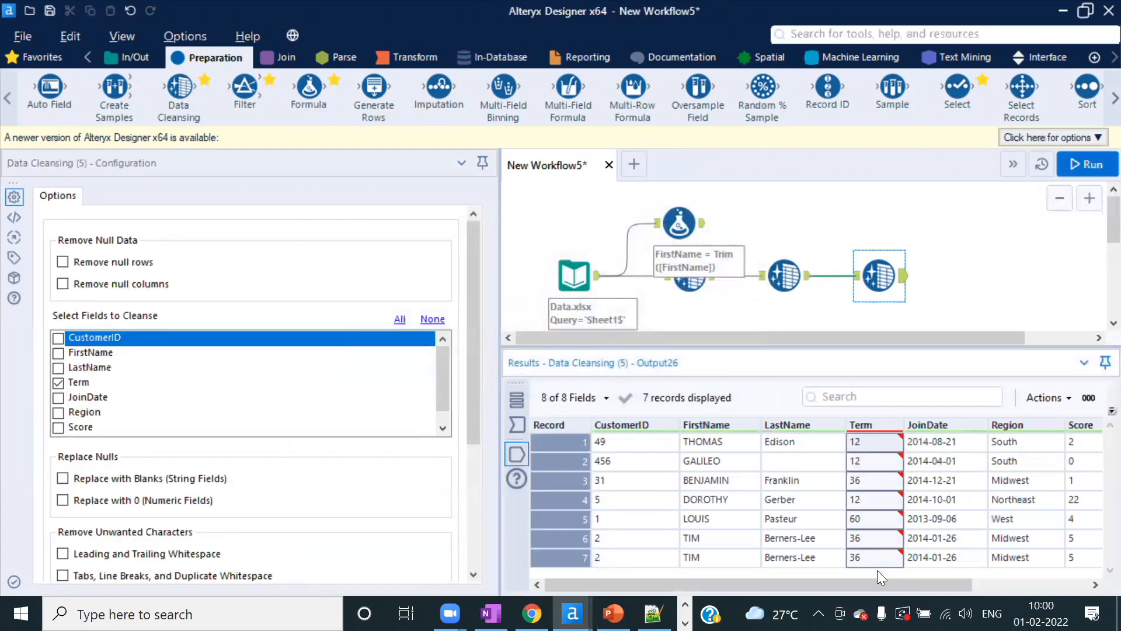
click(517, 424)
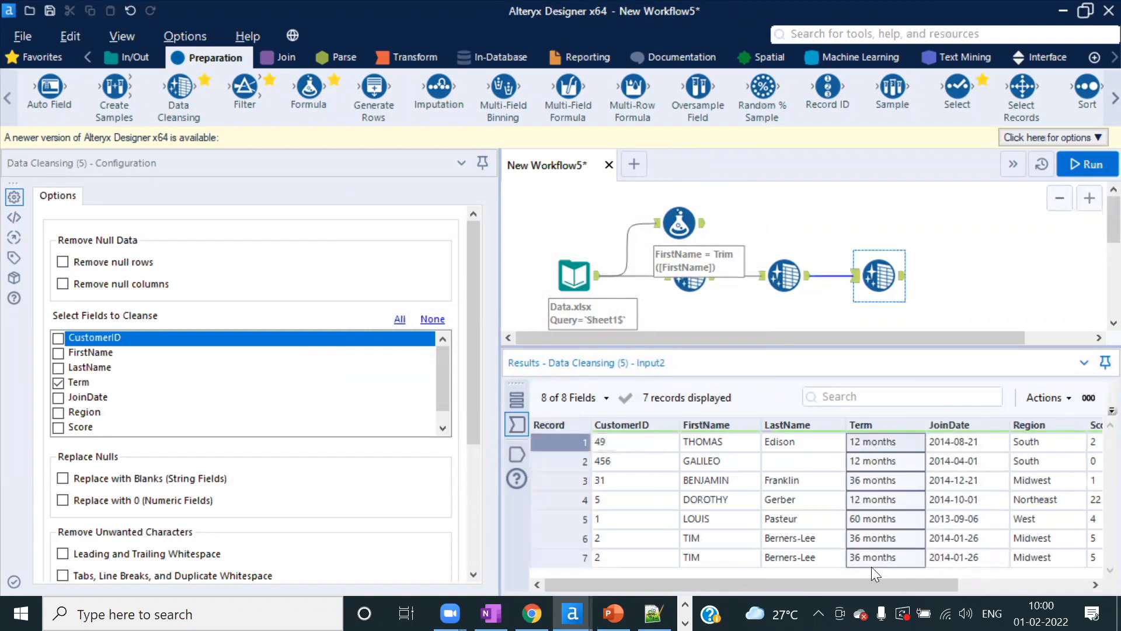
click(513, 450)
drag(866, 445, 877, 556)
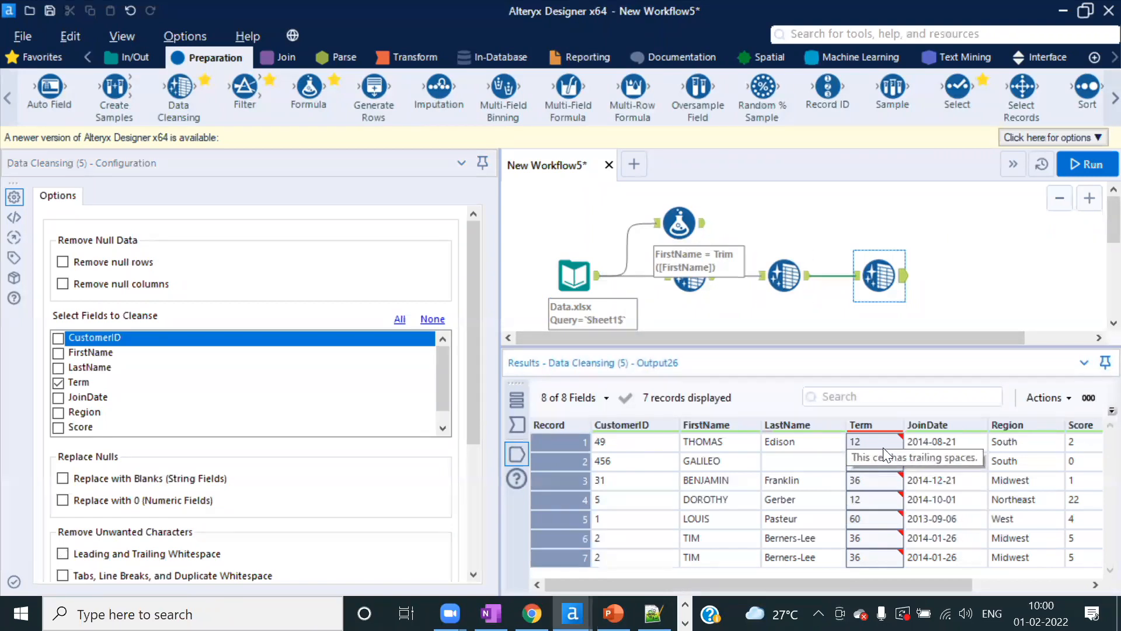
click(515, 424)
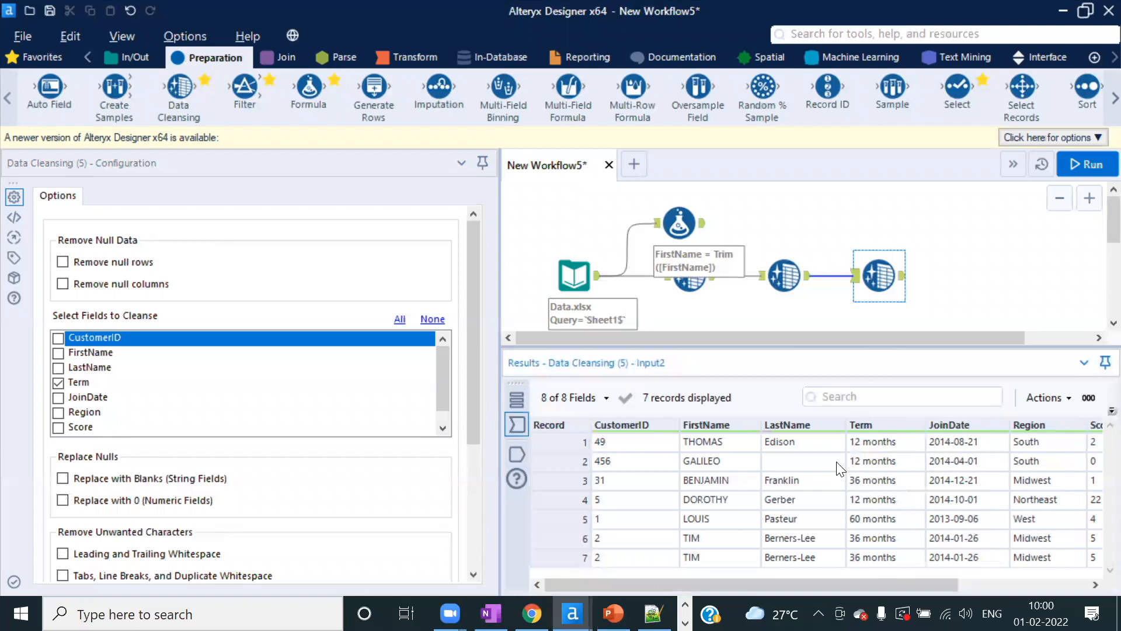
click(882, 445)
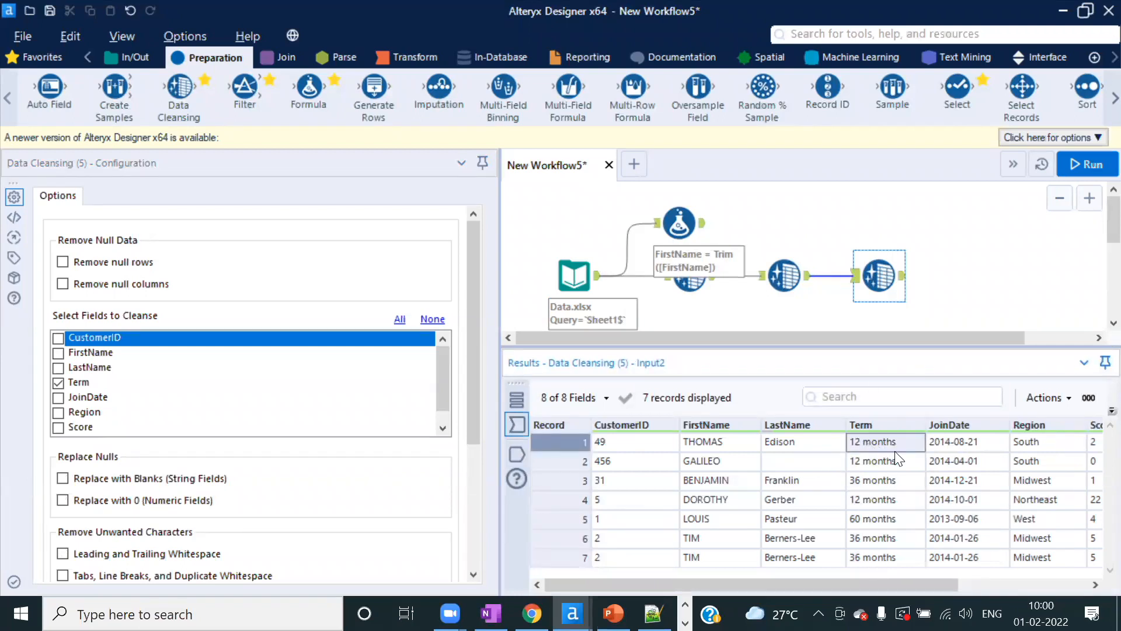
drag(476, 436, 476, 555)
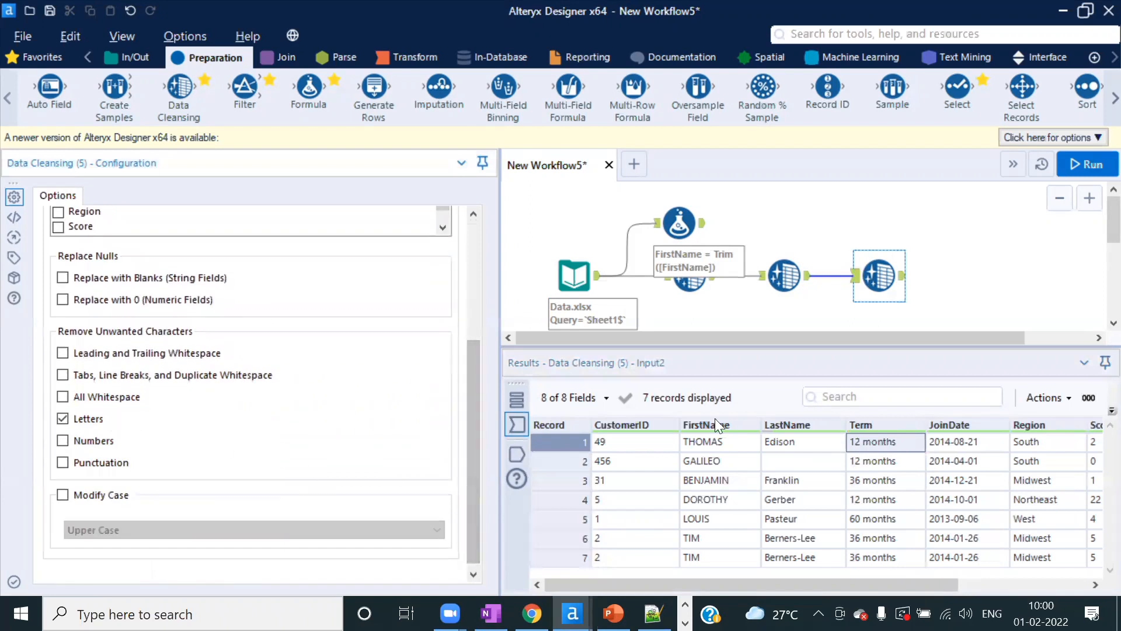
- Enable removal of leading and trailing whitespace in the third Data Cleansing tool, then run the workflow and inspect Term in its output
click(903, 275)
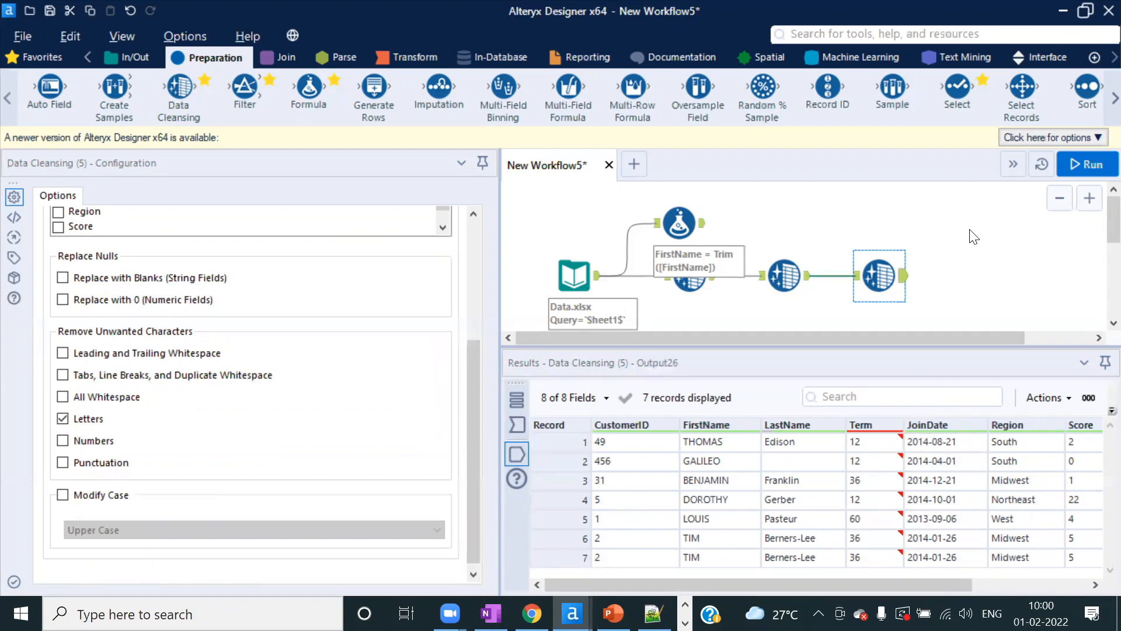
click(63, 353)
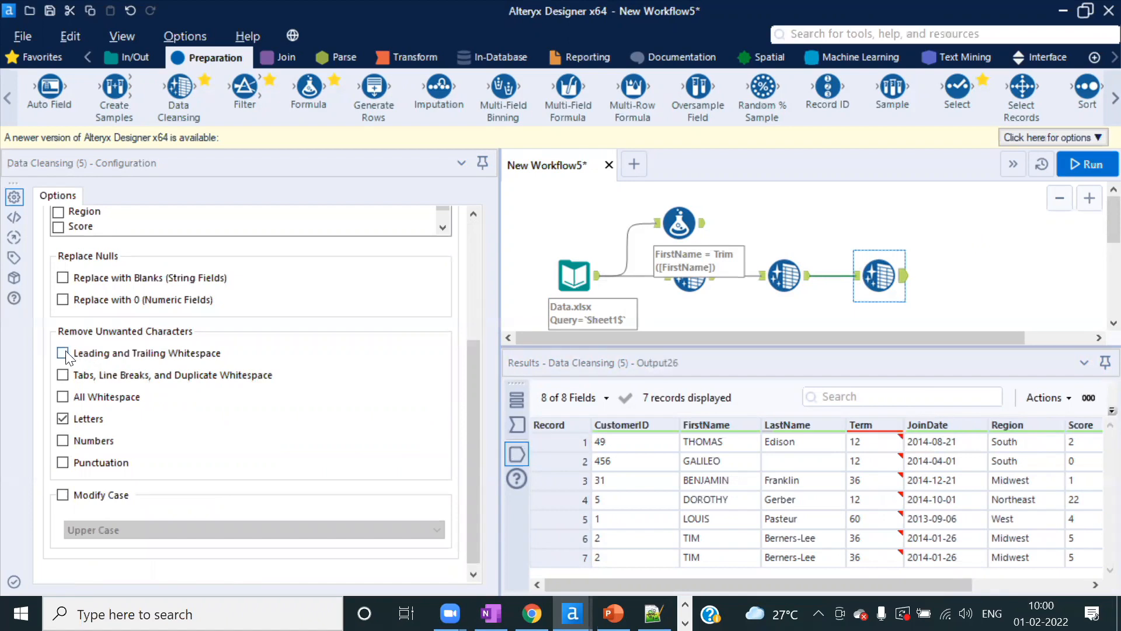
click(1089, 163)
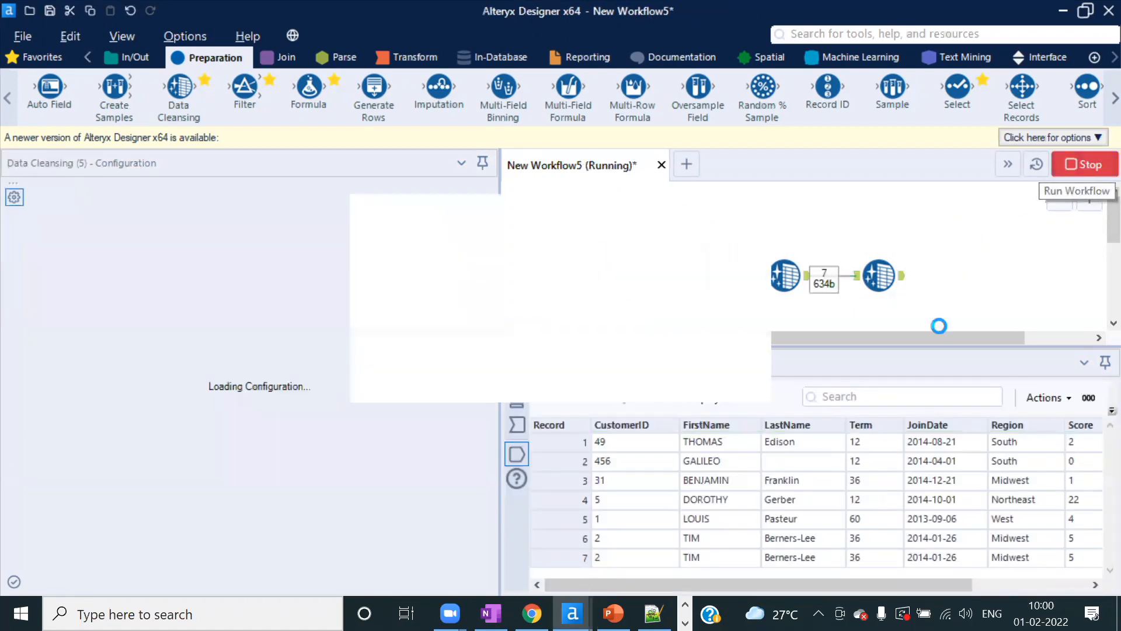
click(733, 371)
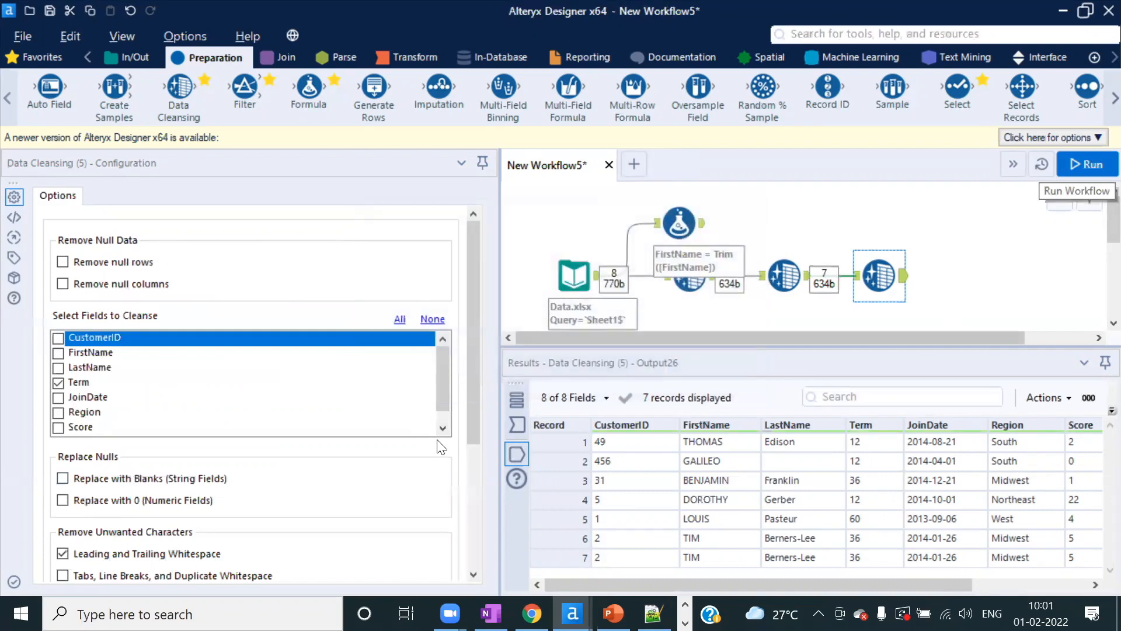
click(472, 468)
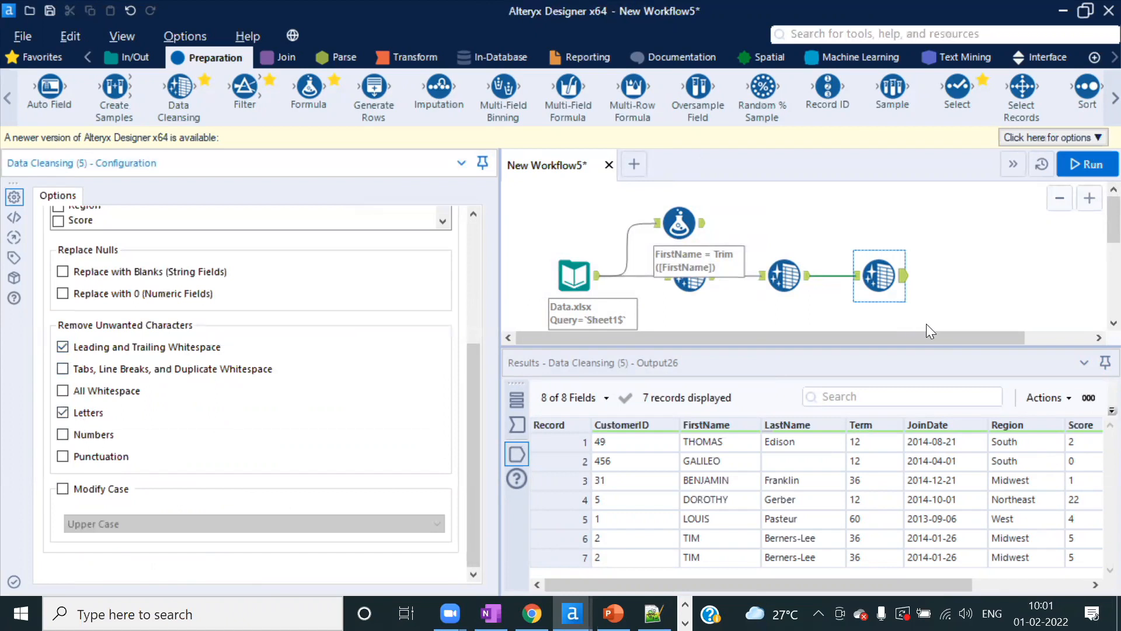
drag(874, 448, 872, 549)
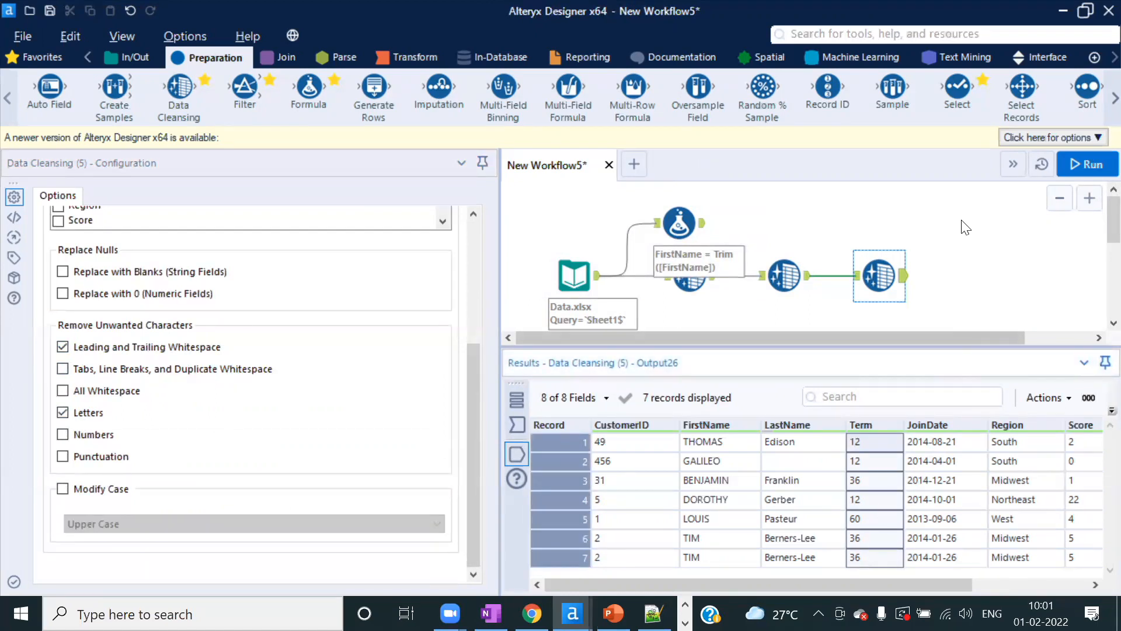
- Compare the selected fields, cleansing options and output data of the three chained Data Cleansing tools
click(964, 256)
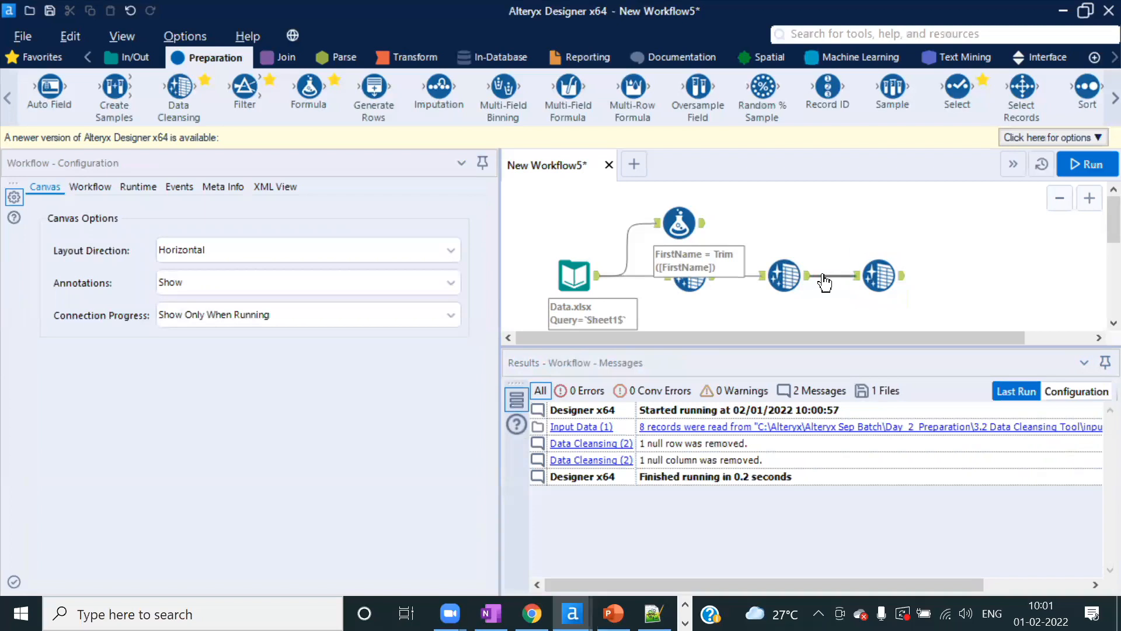
click(881, 273)
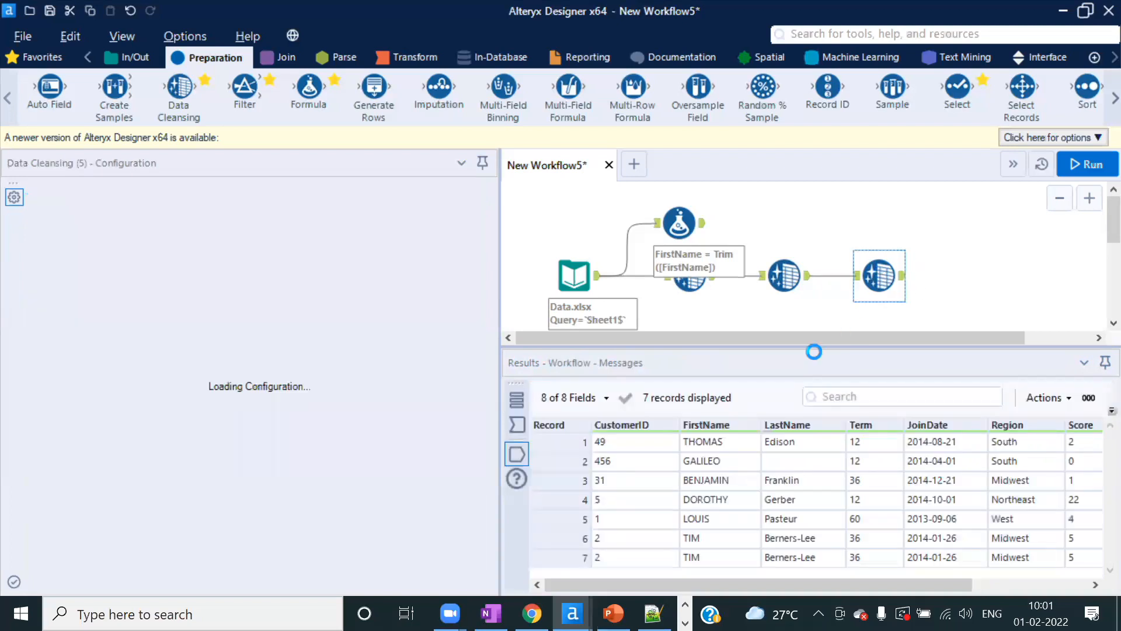
drag(806, 346, 801, 374)
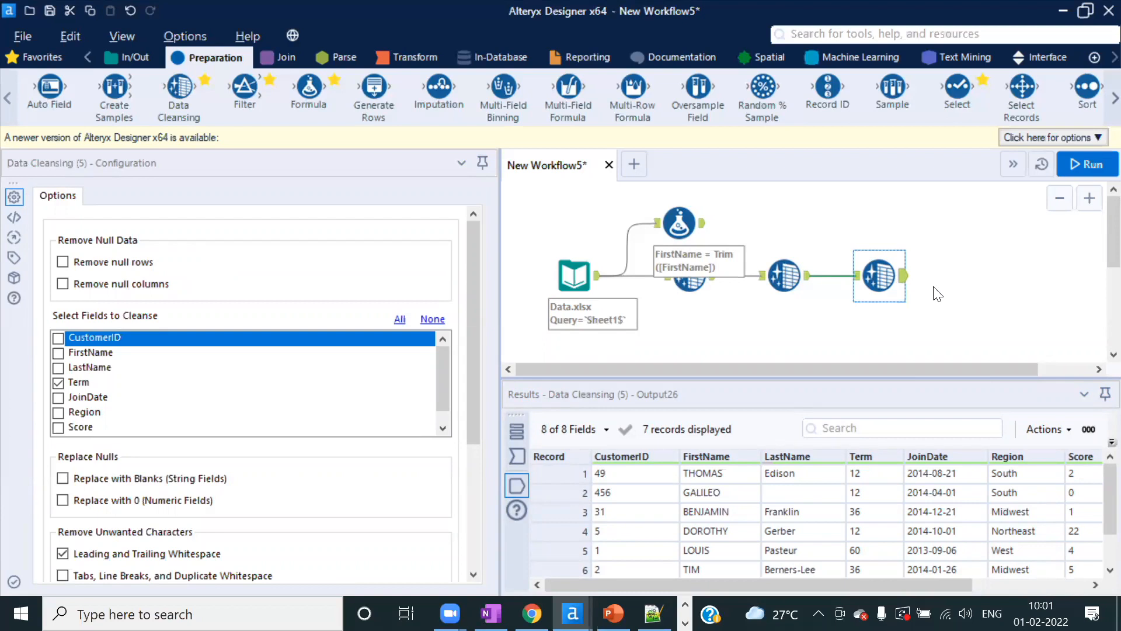
click(687, 286)
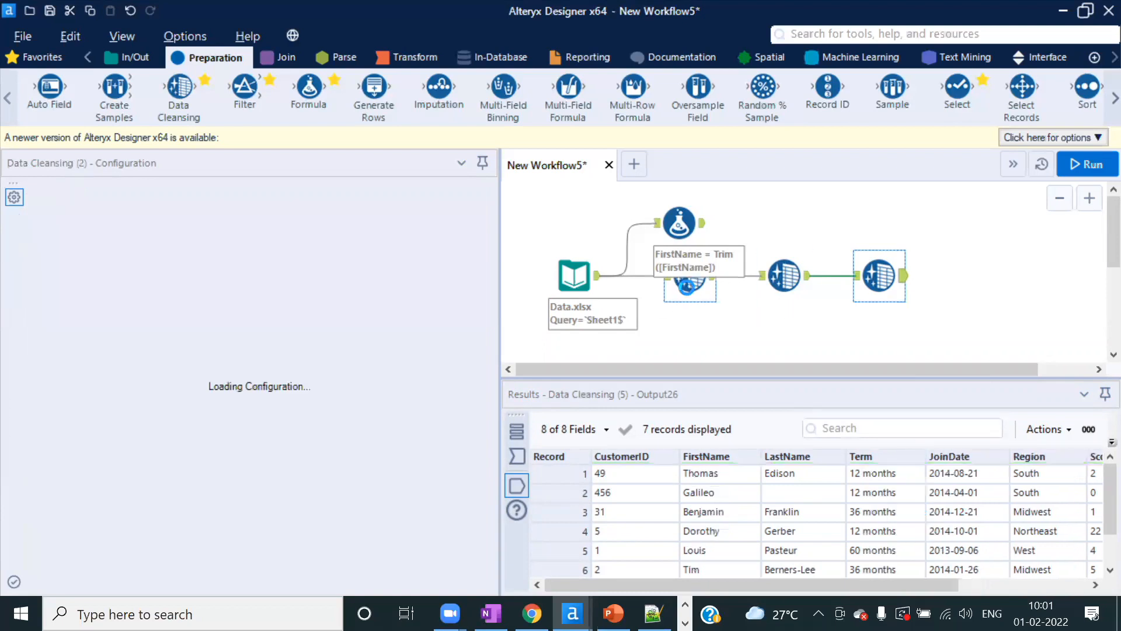
click(784, 275)
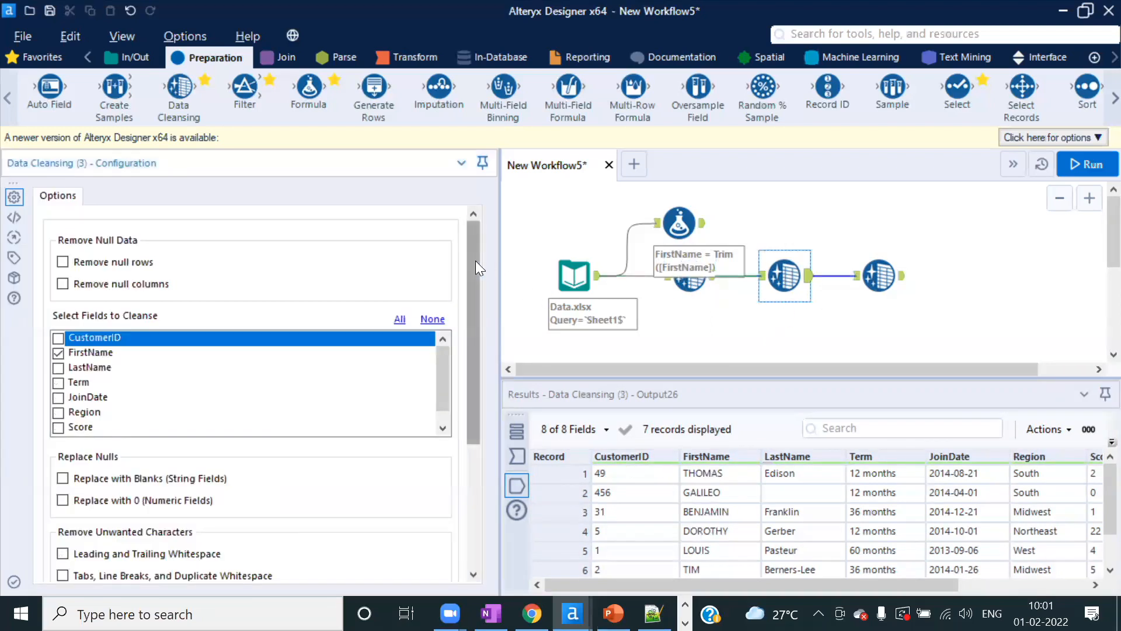
click(716, 294)
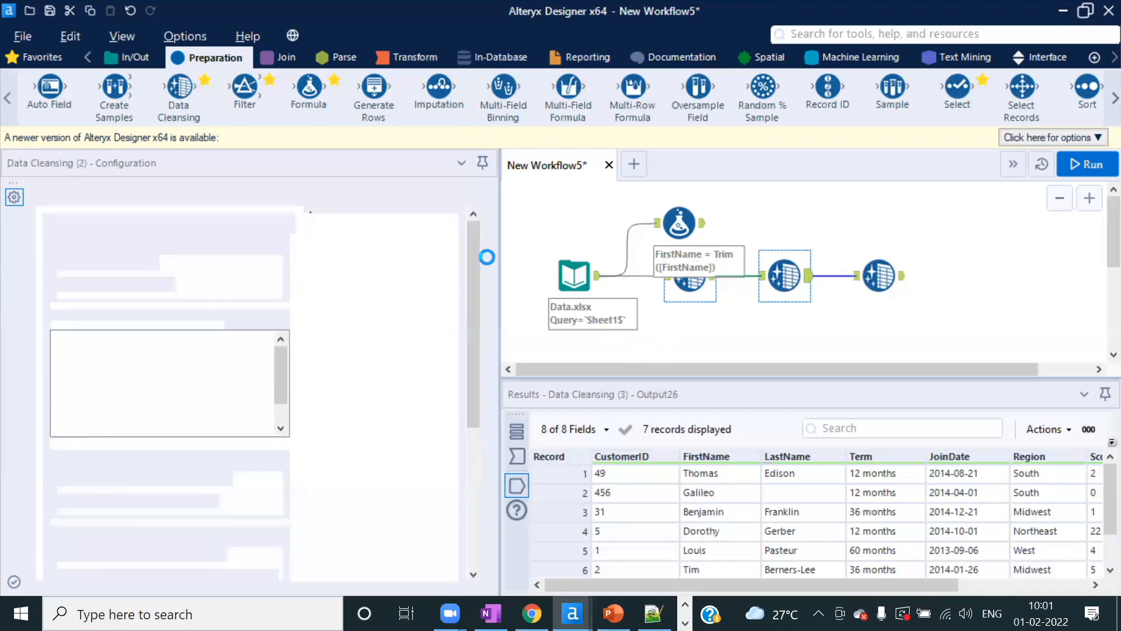
click(474, 257)
drag(474, 257, 477, 278)
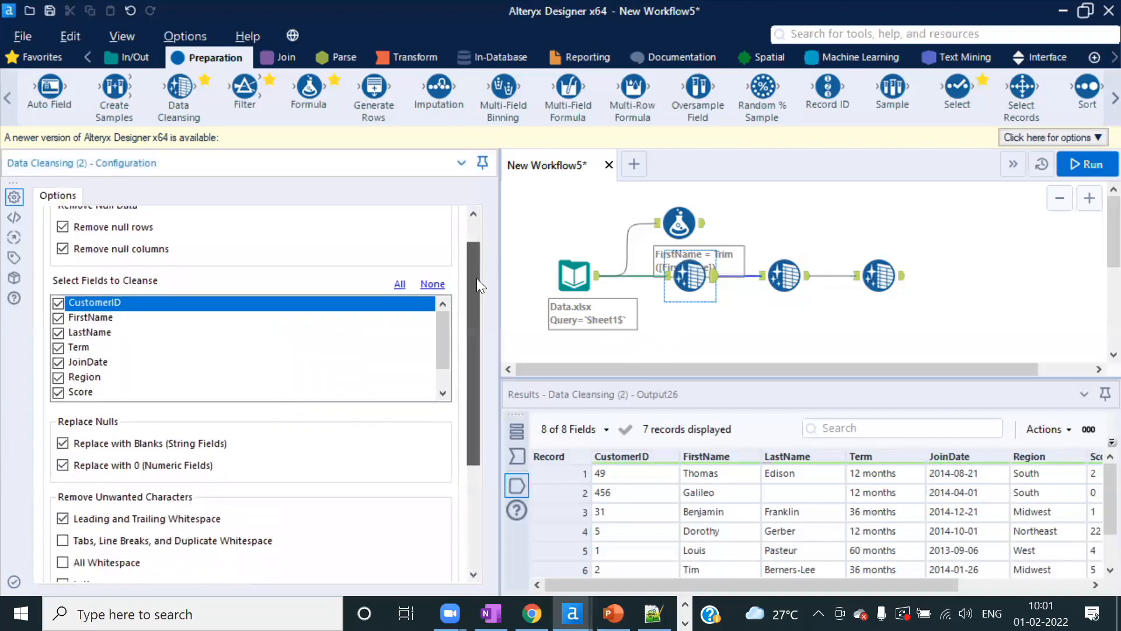
drag(479, 278, 481, 264)
click(785, 276)
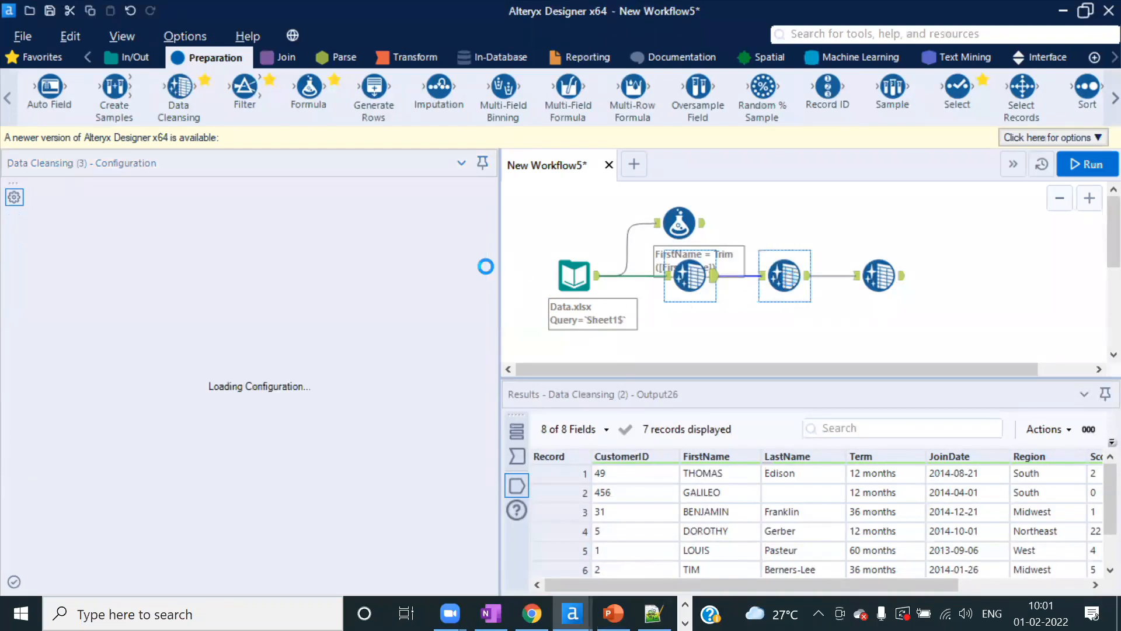
click(476, 269)
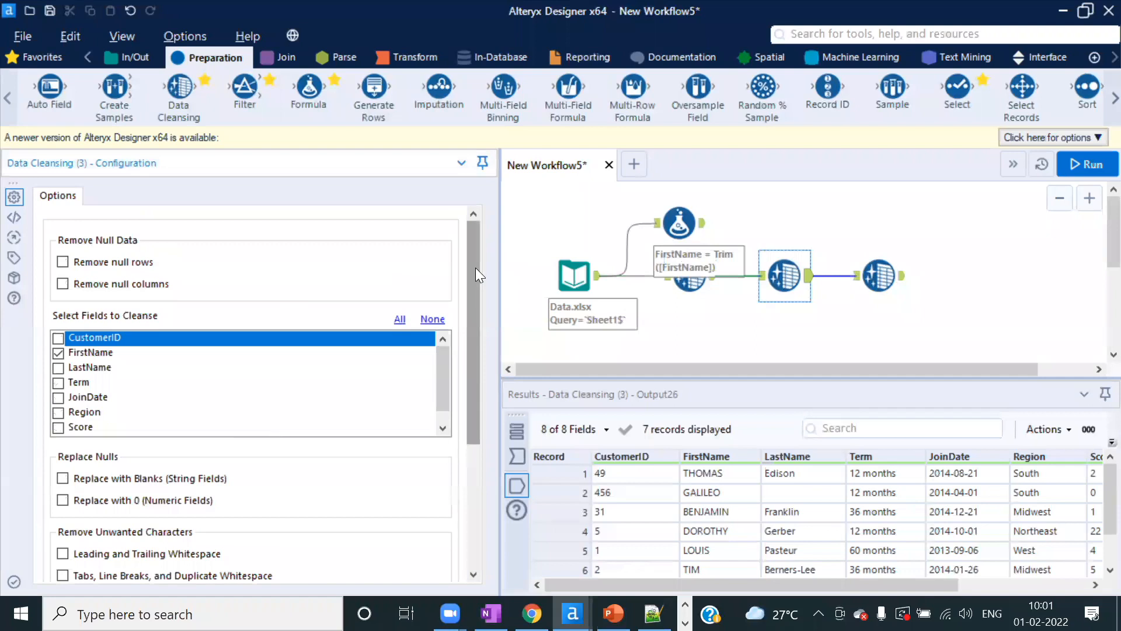
click(690, 285)
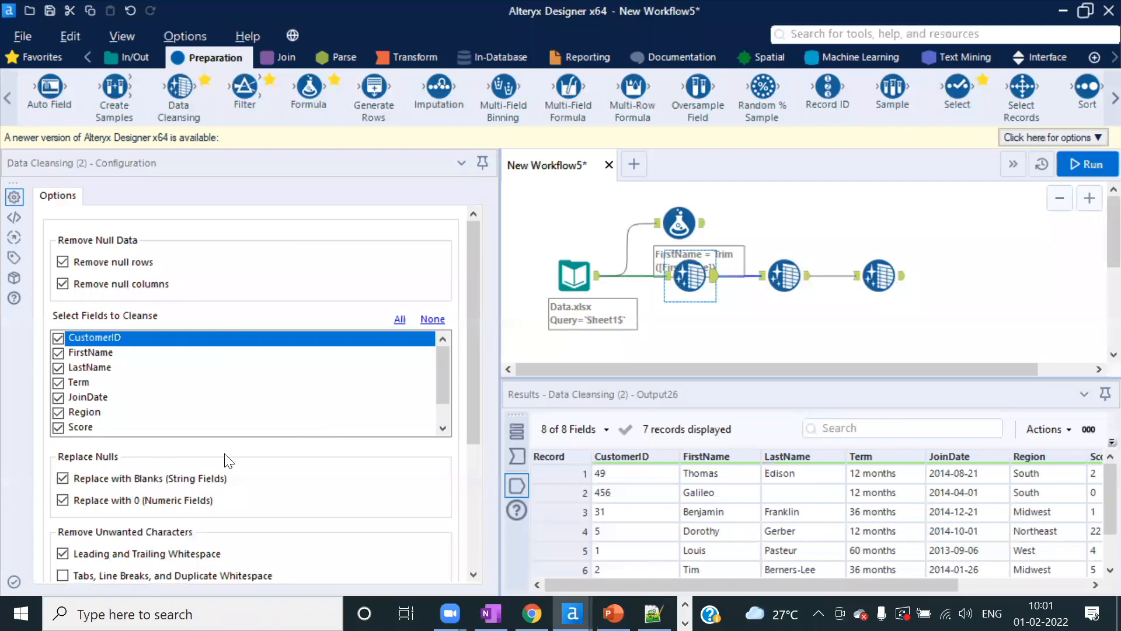
drag(475, 380, 475, 497)
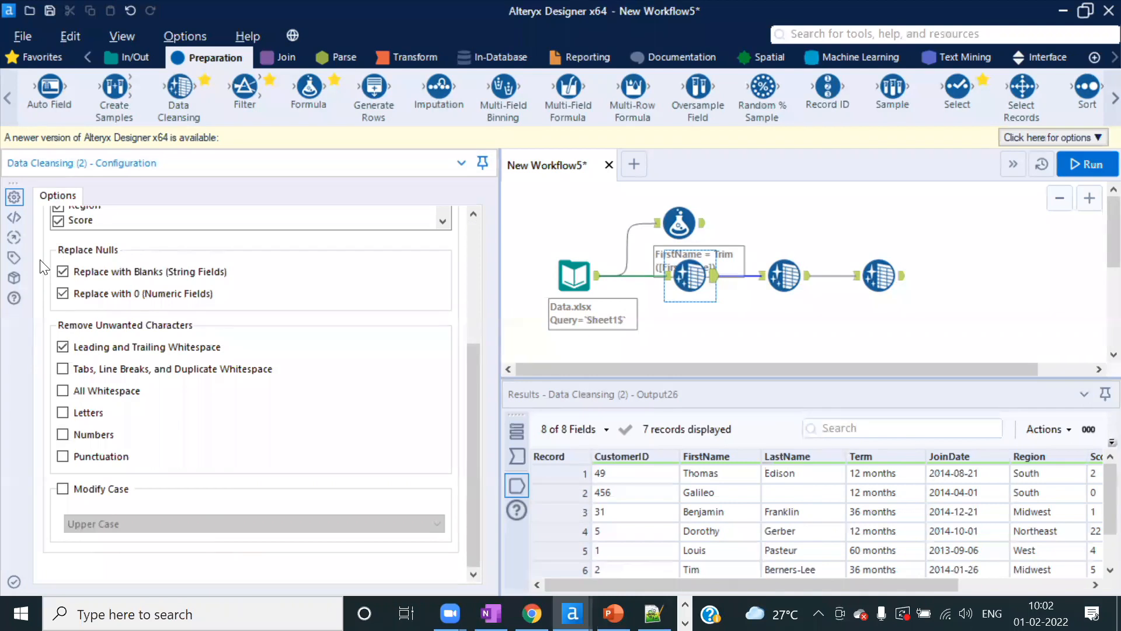
click(477, 274)
click(791, 272)
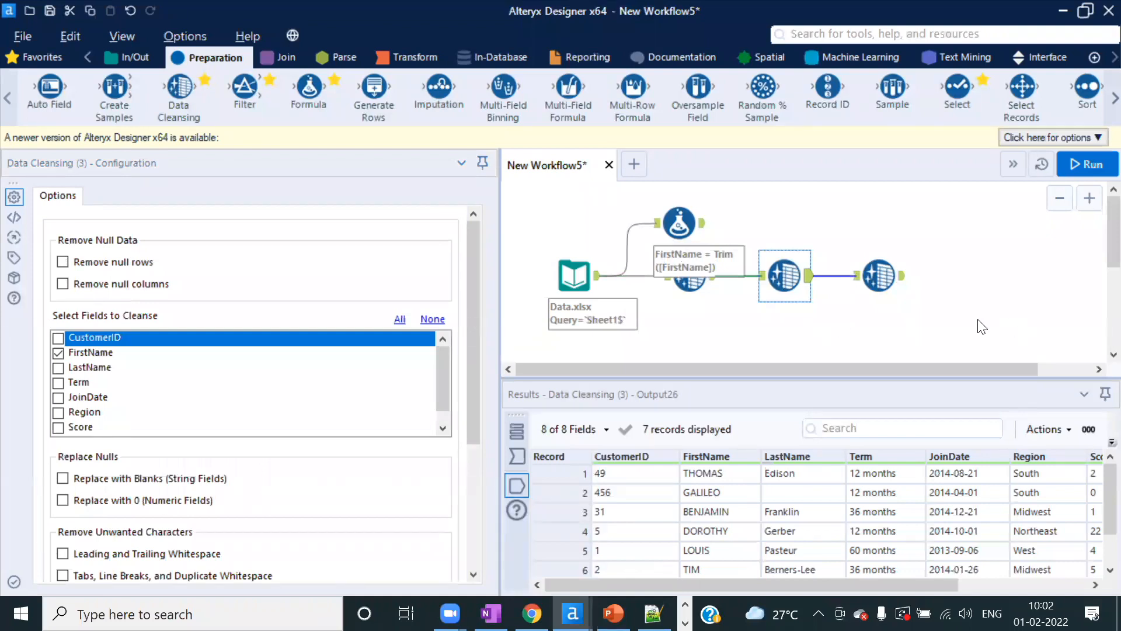
drag(995, 331, 601, 241)
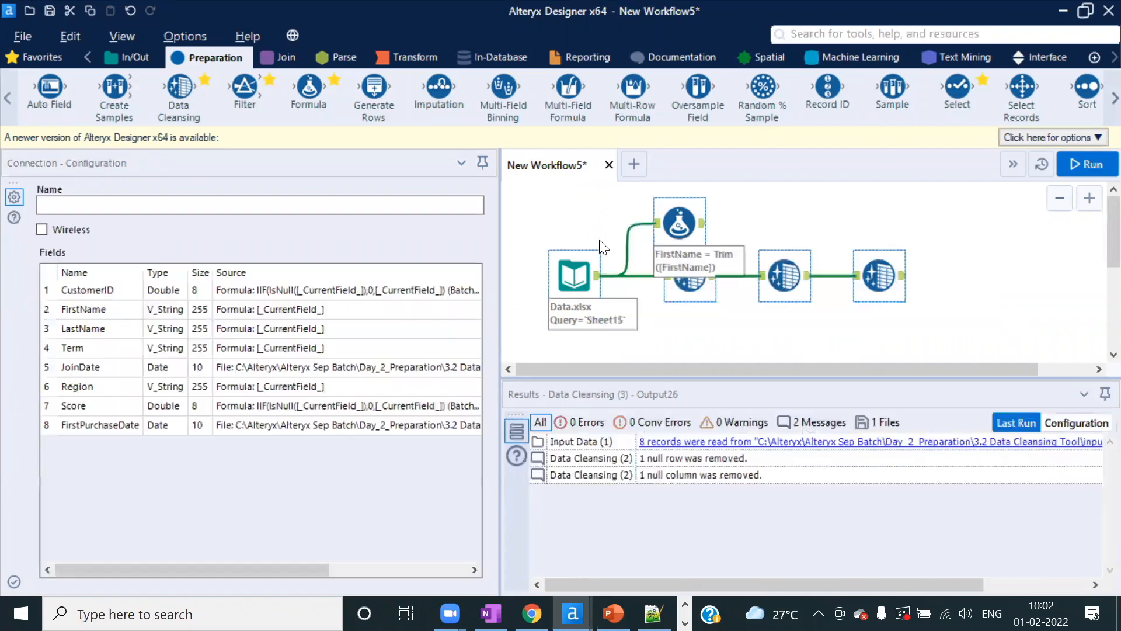
- Create a new workflow, paste in the 3.3 Store Transactions.xlsx file as input data and run it to load the records
click(636, 166)
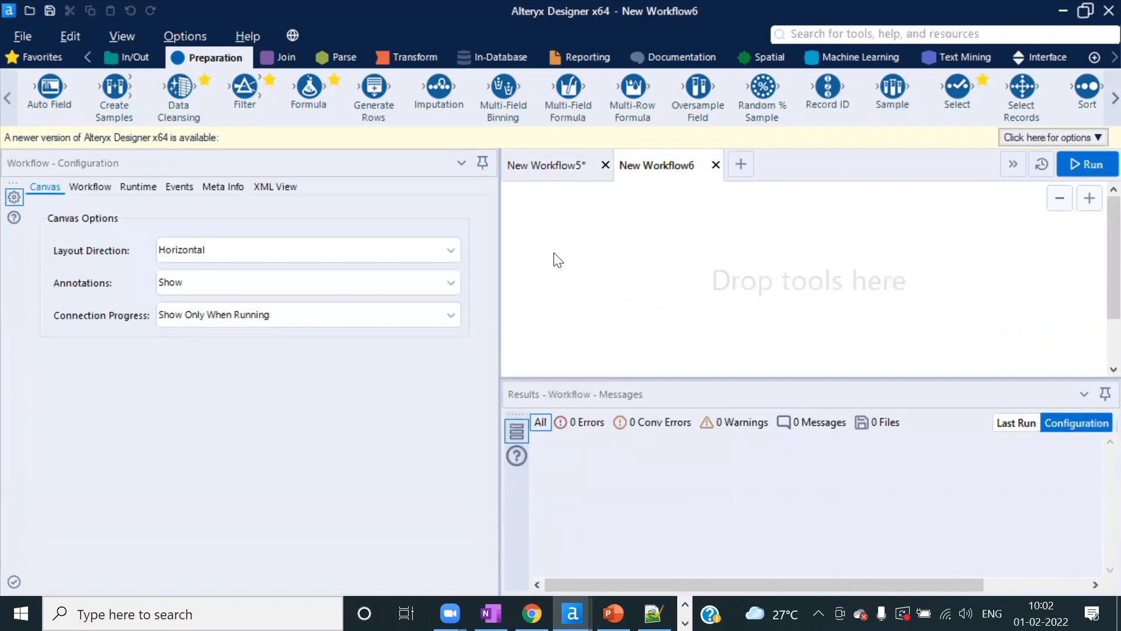
key(ctrl+v)
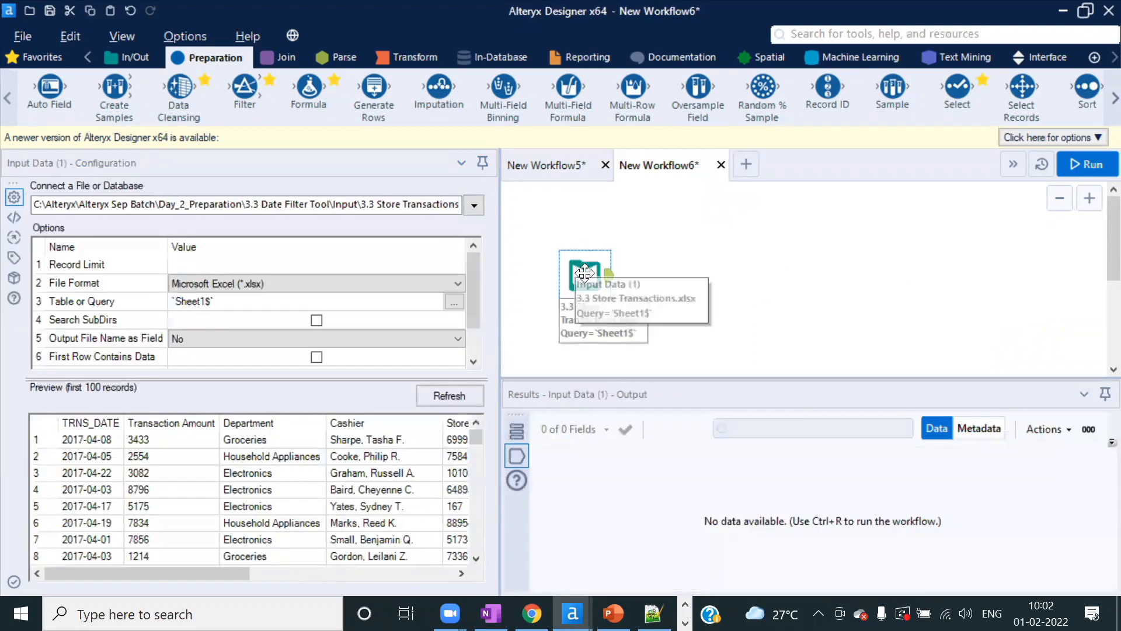
drag(585, 272, 574, 264)
click(1078, 164)
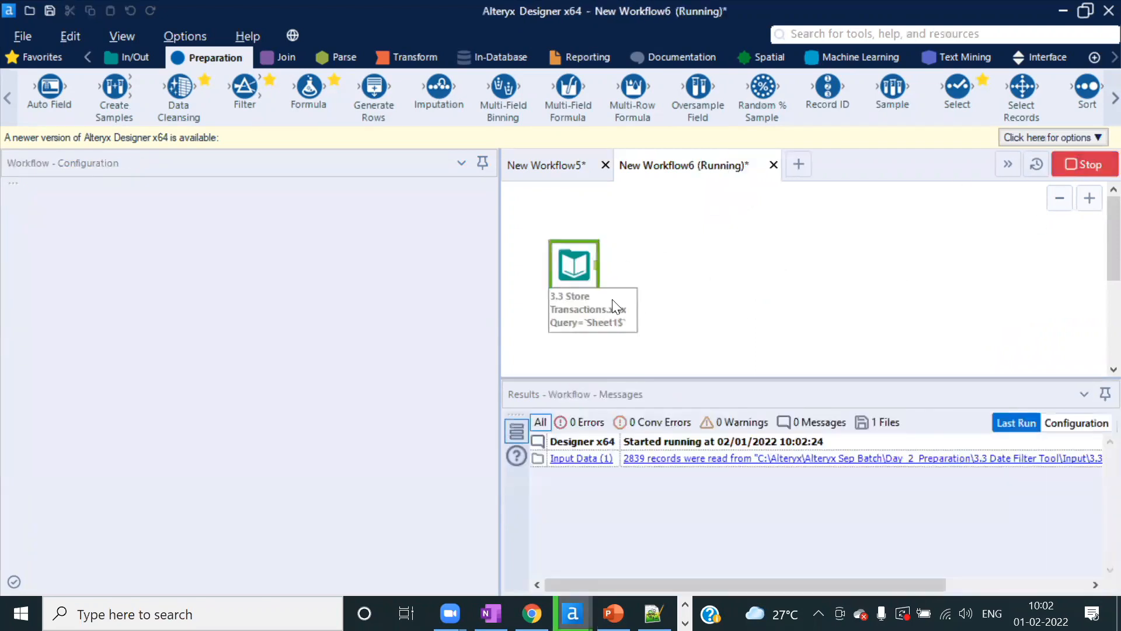
click(730, 377)
drag(500, 250, 450, 249)
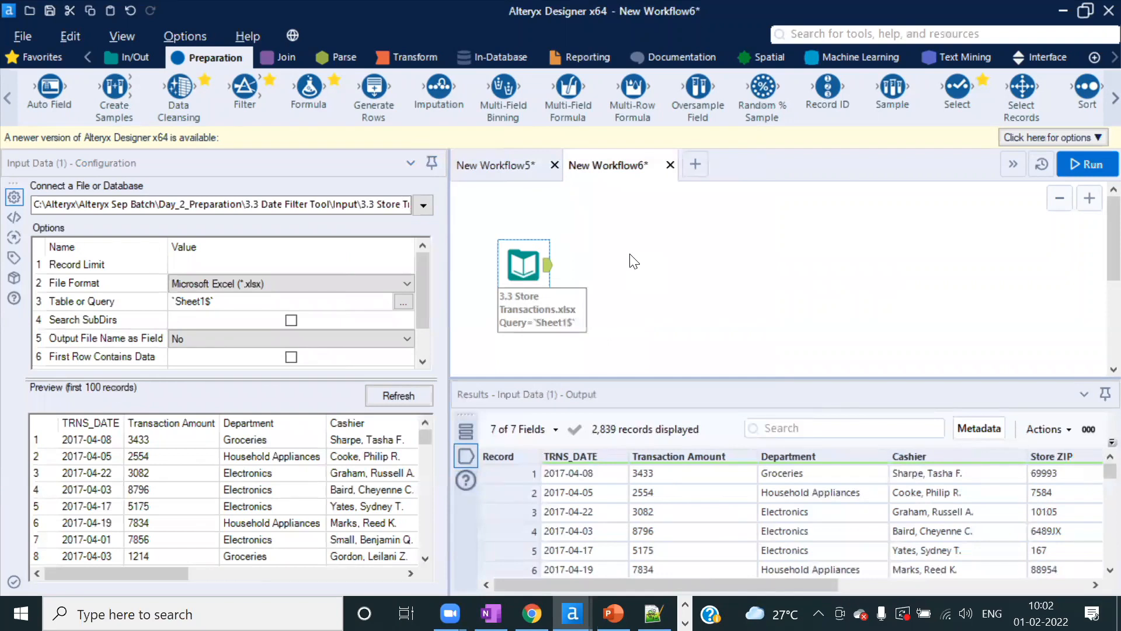
drag(608, 378, 594, 350)
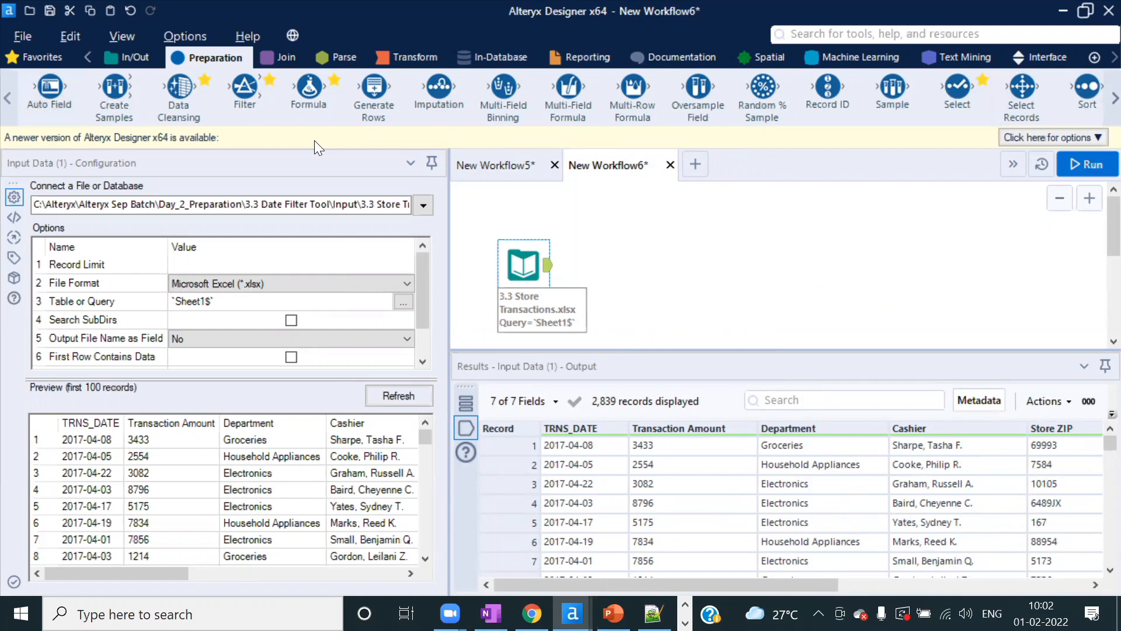
- Add a Filter tool after the store transactions input and set its basic filter to Transaction Amount >= 3000
drag(243, 81, 620, 268)
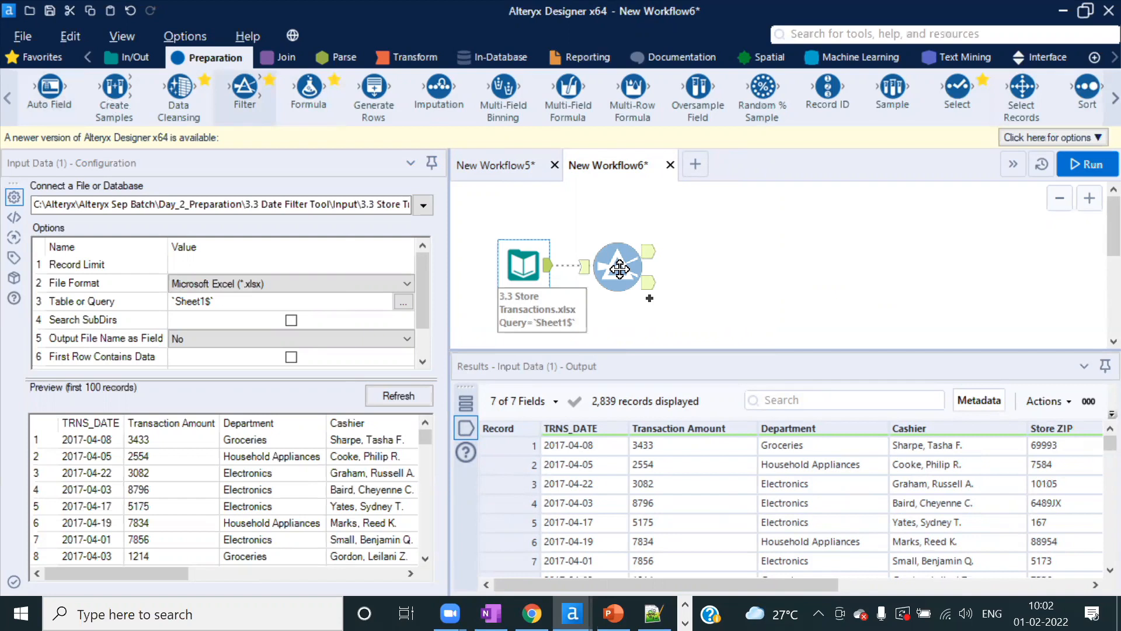
drag(619, 268, 630, 262)
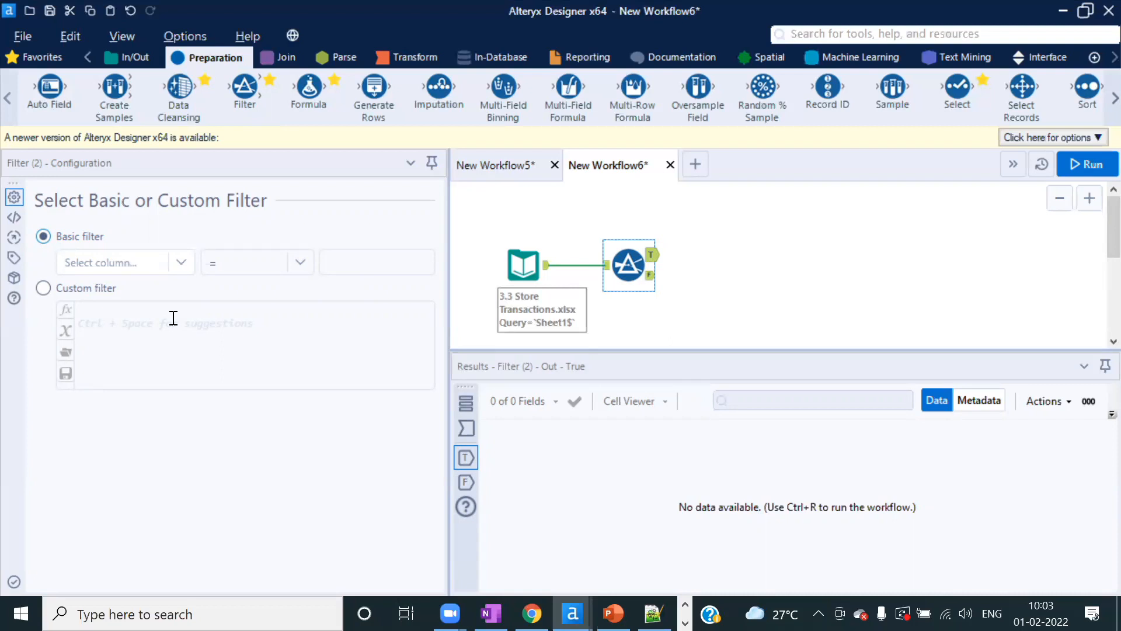
click(185, 262)
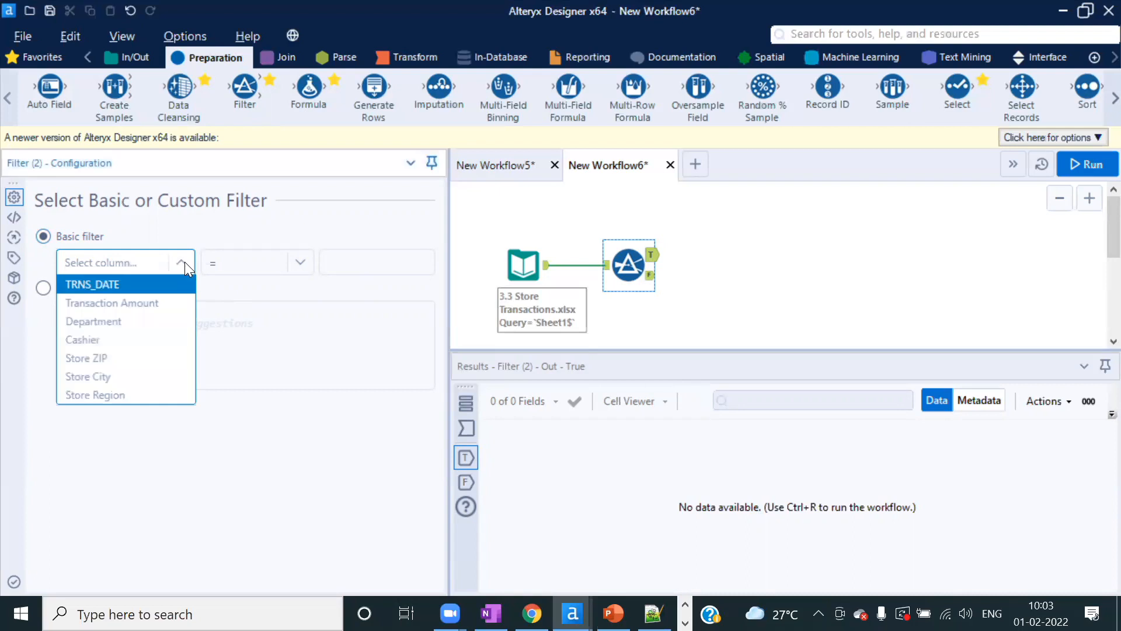
click(126, 303)
click(298, 263)
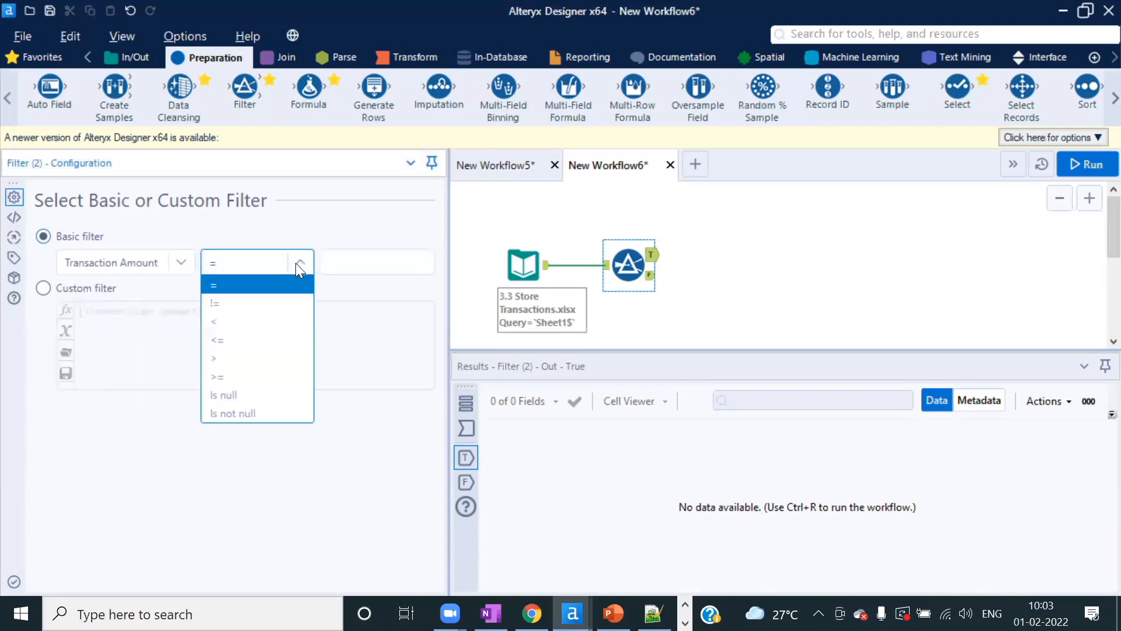
click(232, 377)
click(343, 262)
text(3000)
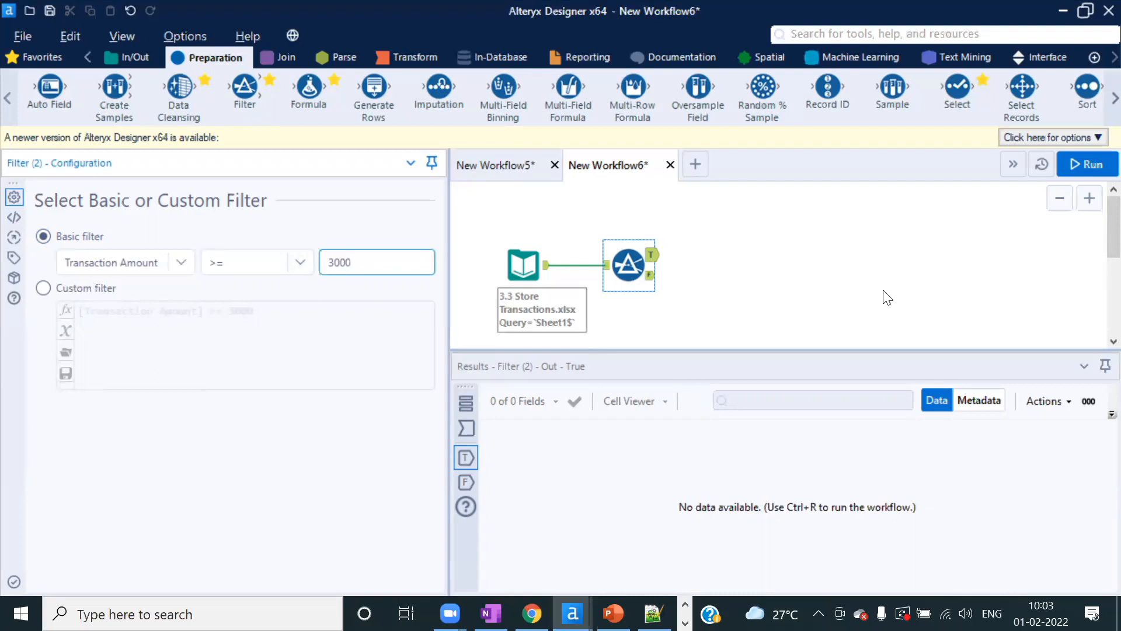
click(181, 263)
click(144, 311)
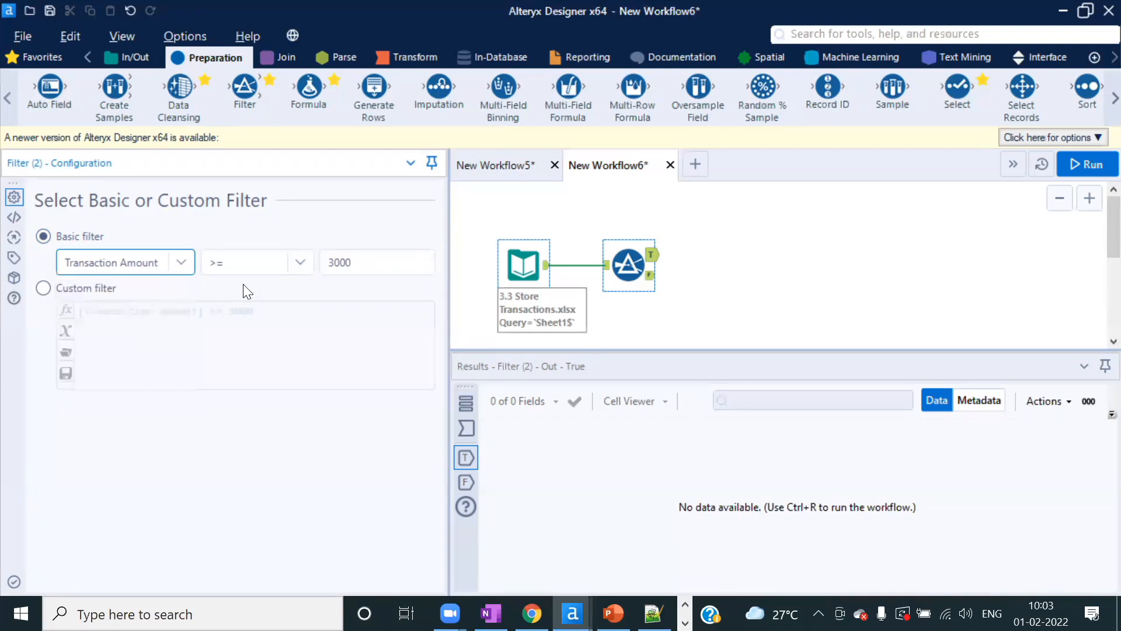
click(303, 263)
click(234, 377)
double_click(375, 262)
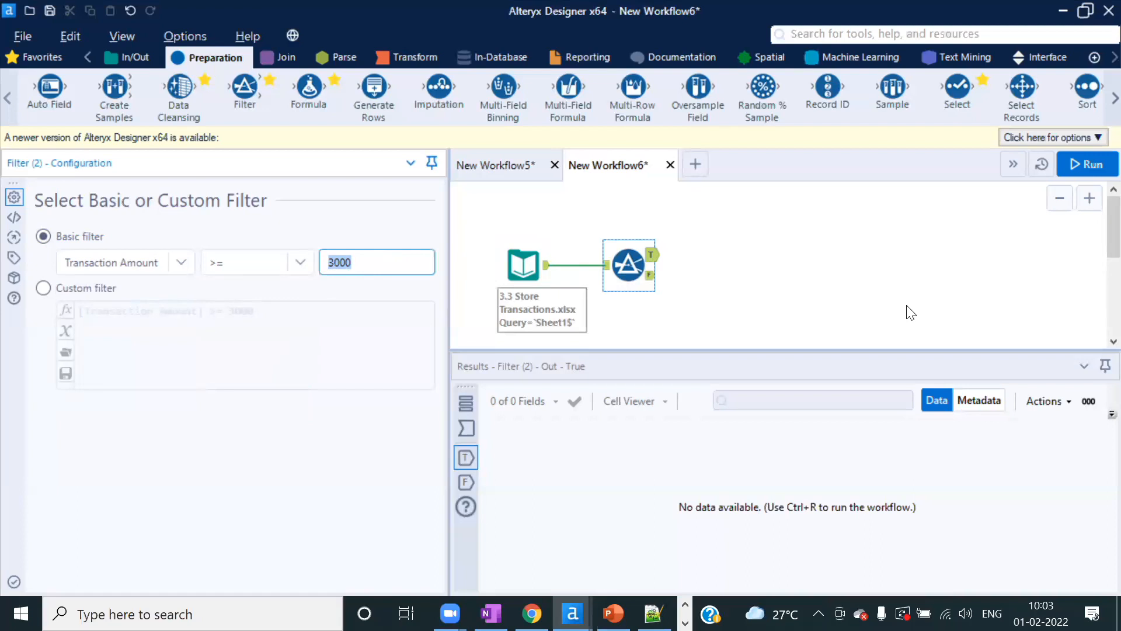
- Run the workflow and compare the Filter tool's True output with its input records
click(1086, 164)
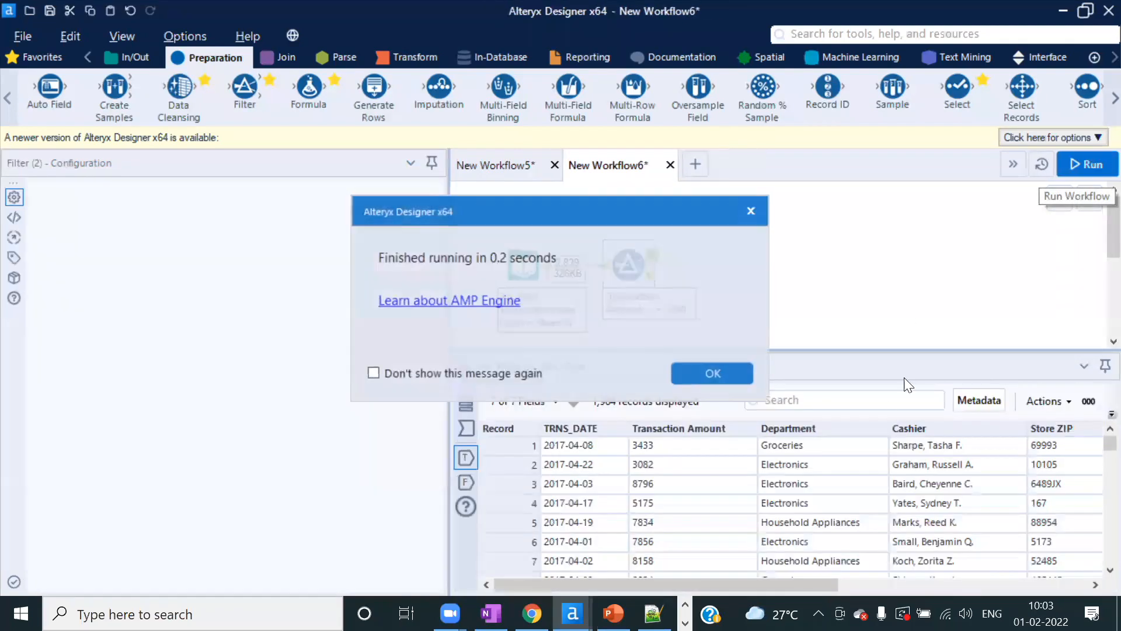
click(719, 374)
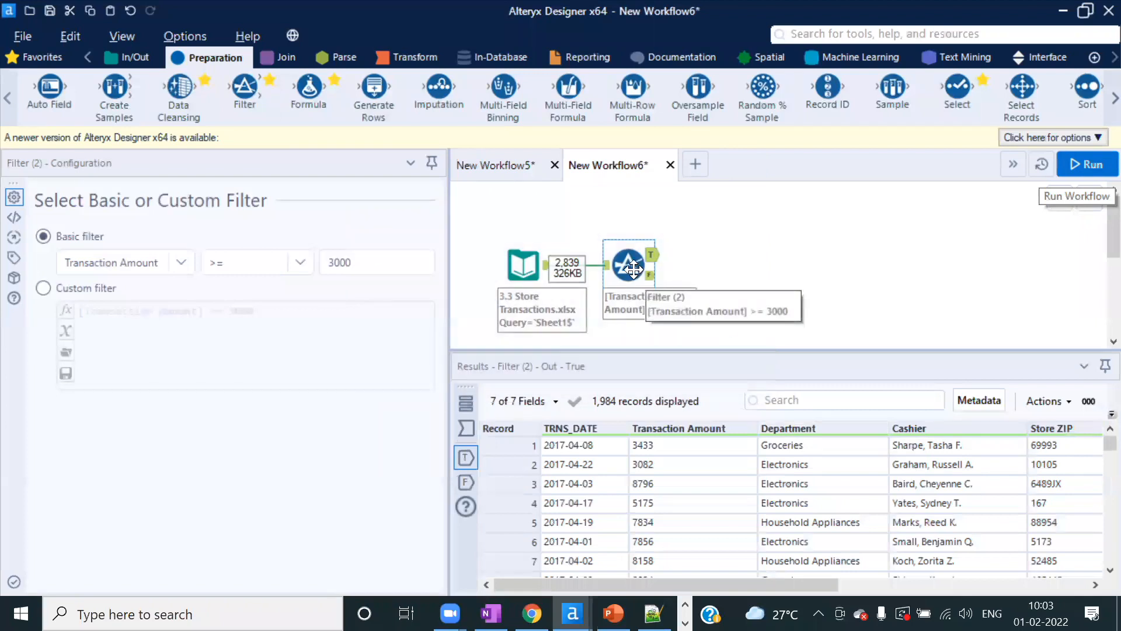
scroll(637, 269, up, 1)
scroll(742, 267, up, 1)
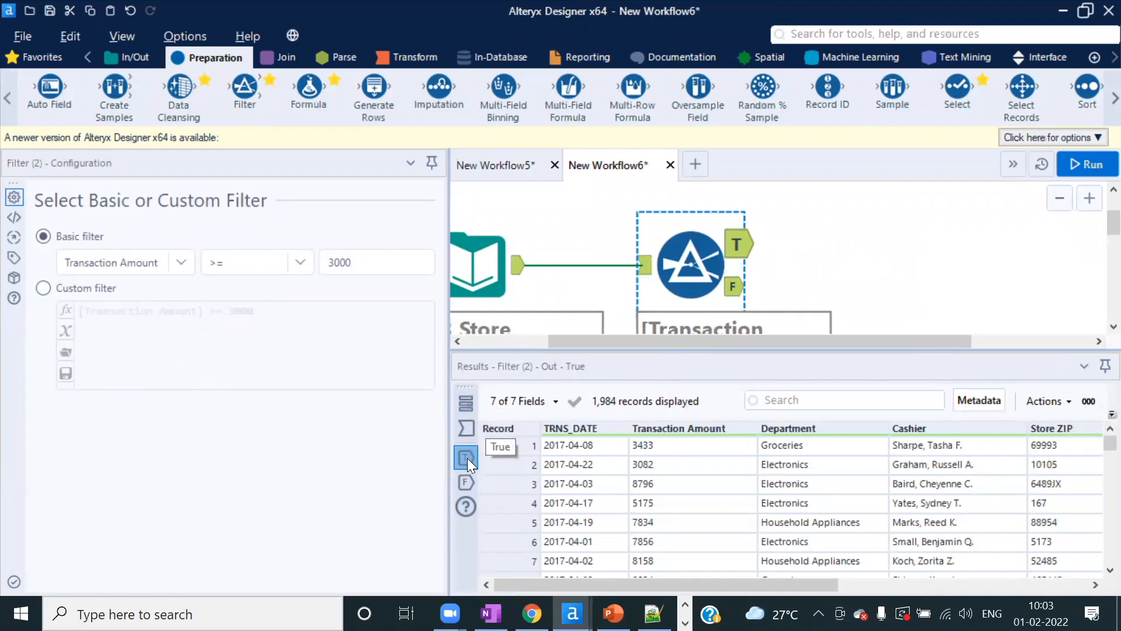
click(466, 428)
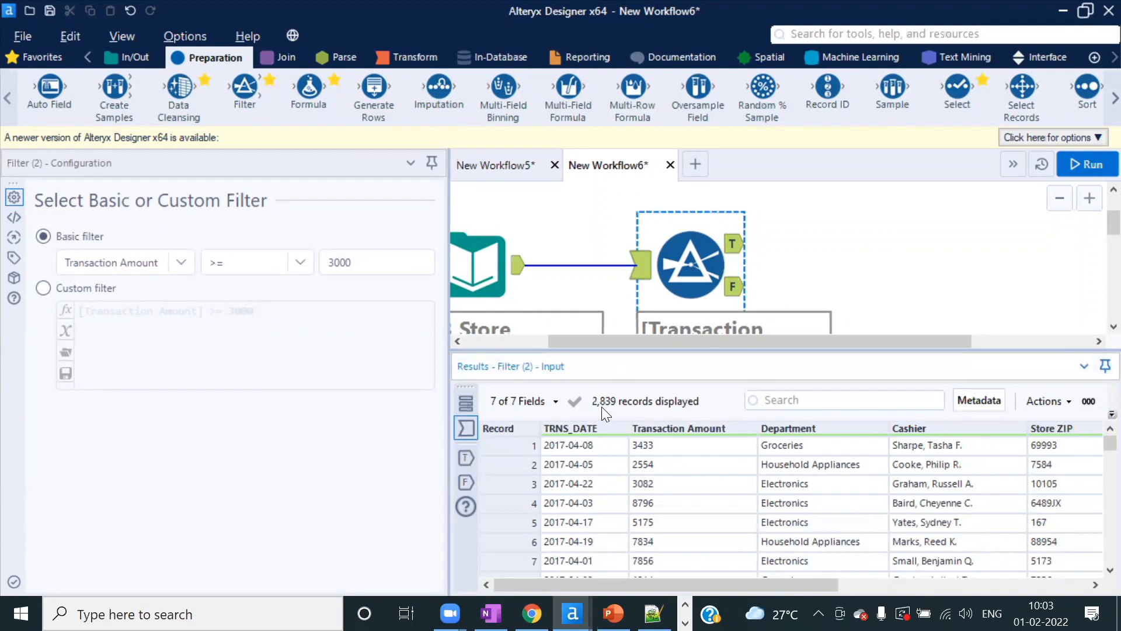
- Examine the Filter tool's True and False outputs, checking the Transaction Amount values of the False records against the 3000 threshold
click(466, 456)
click(344, 263)
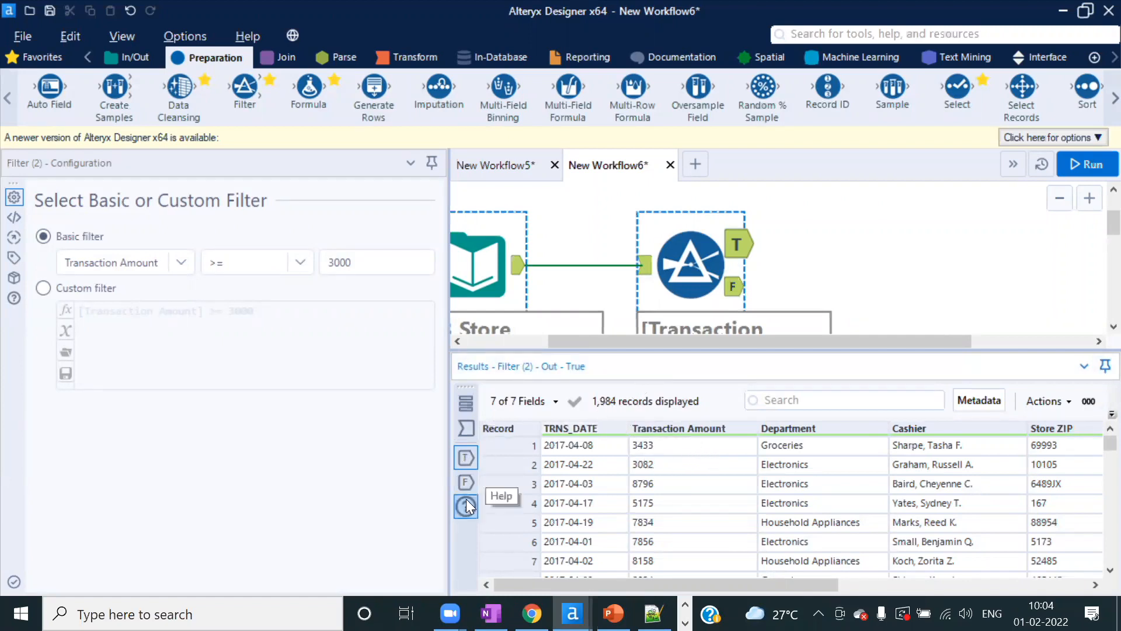
click(465, 481)
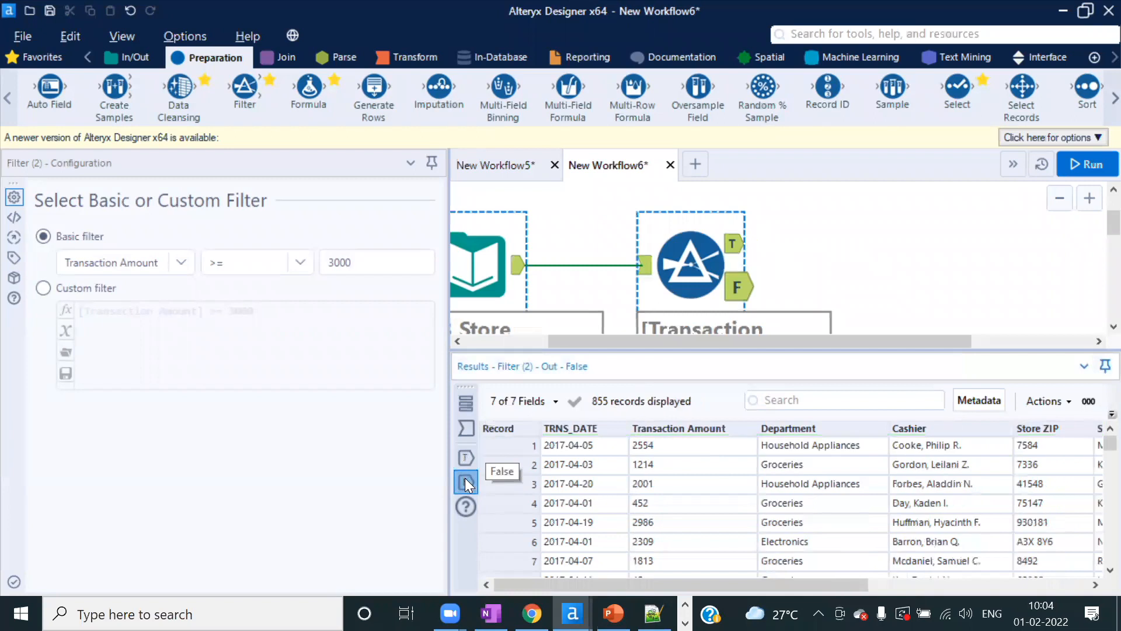
drag(667, 446, 668, 523)
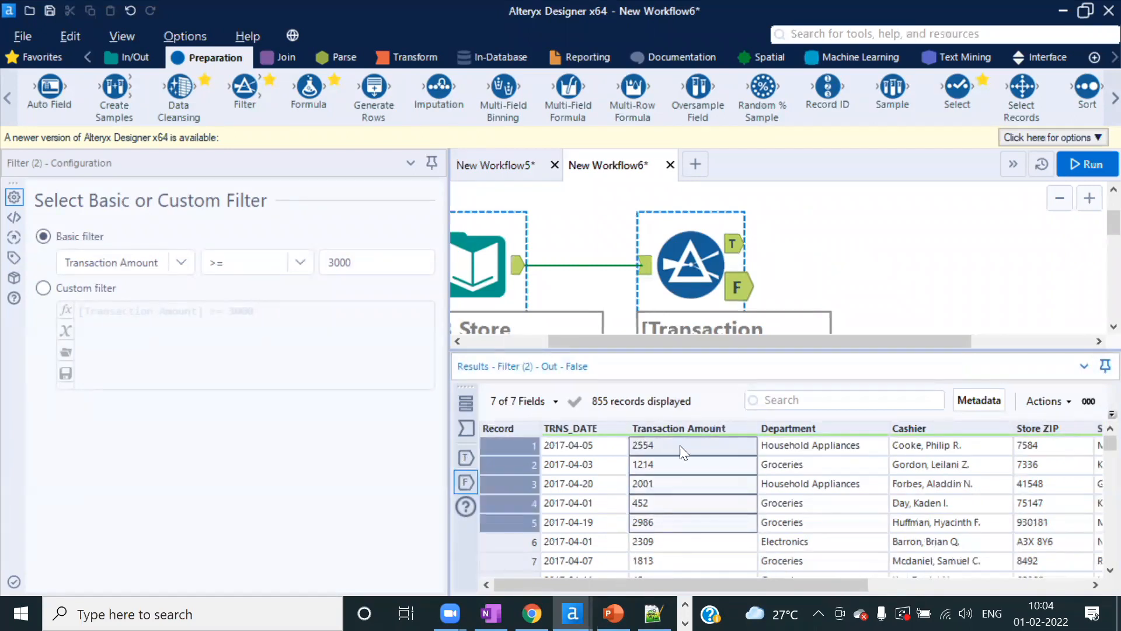
click(663, 487)
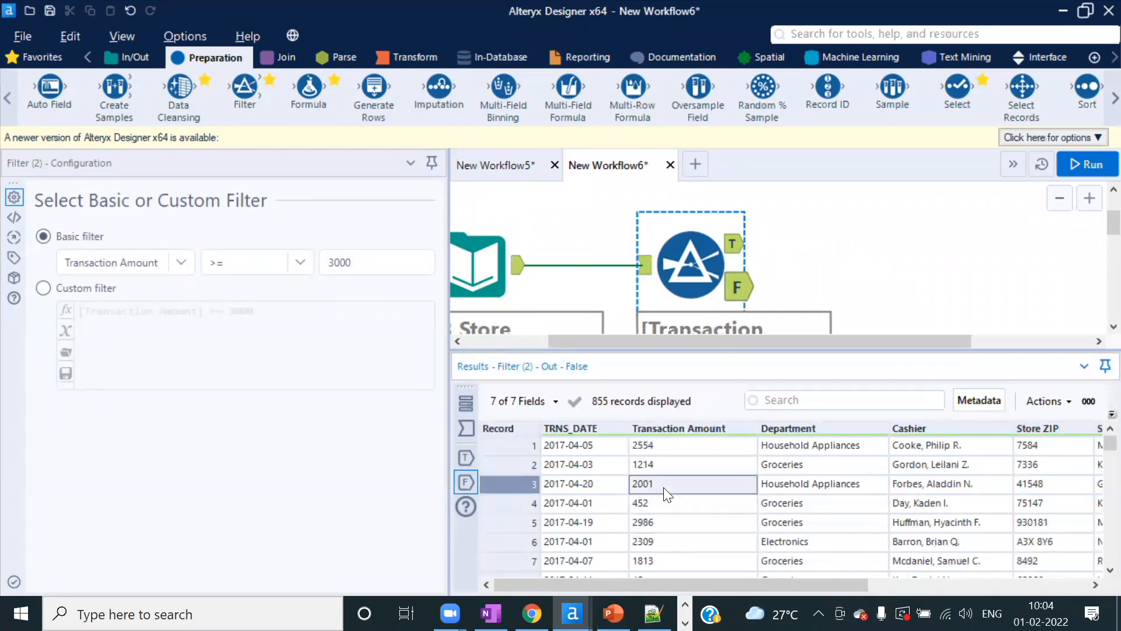
click(369, 262)
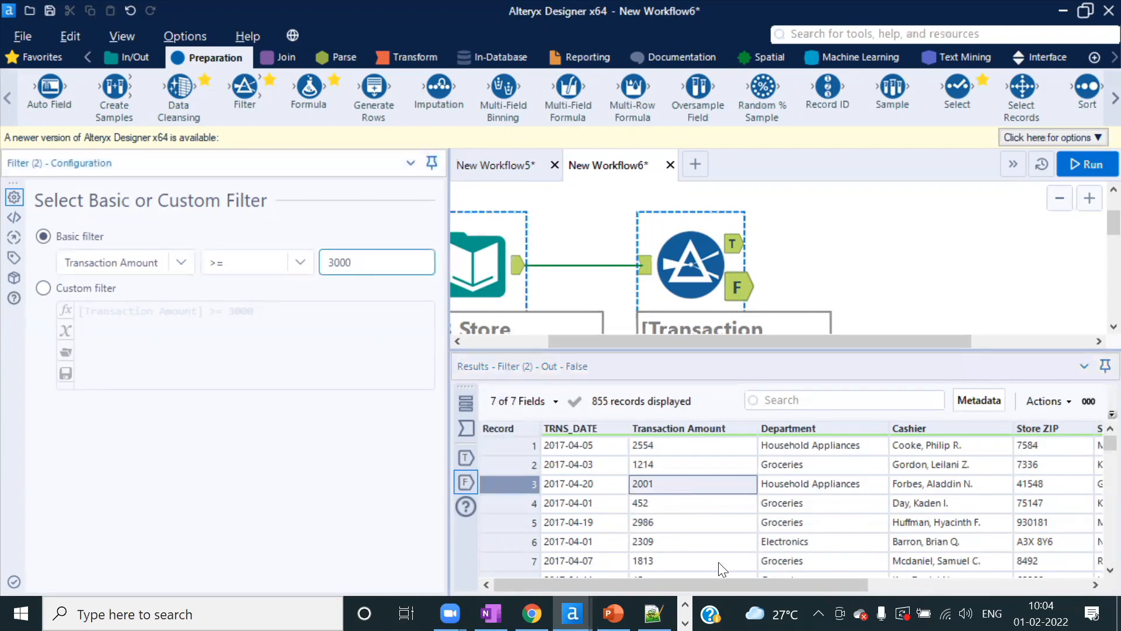
scroll(707, 552, down, 5)
scroll(683, 496, down, 13)
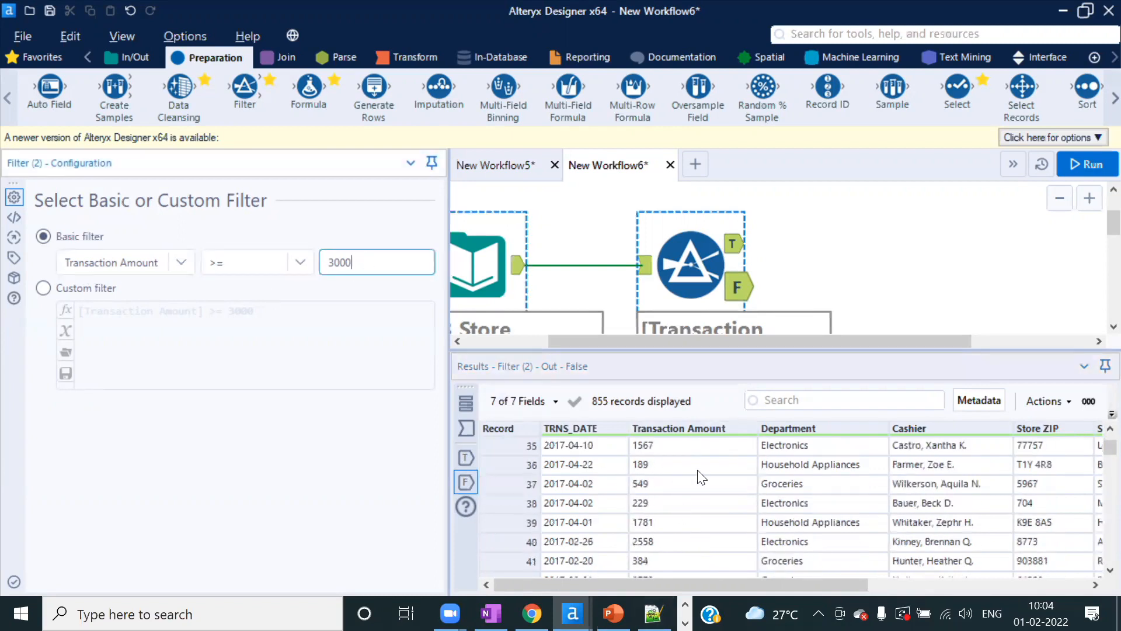
scroll(694, 508, up, 6)
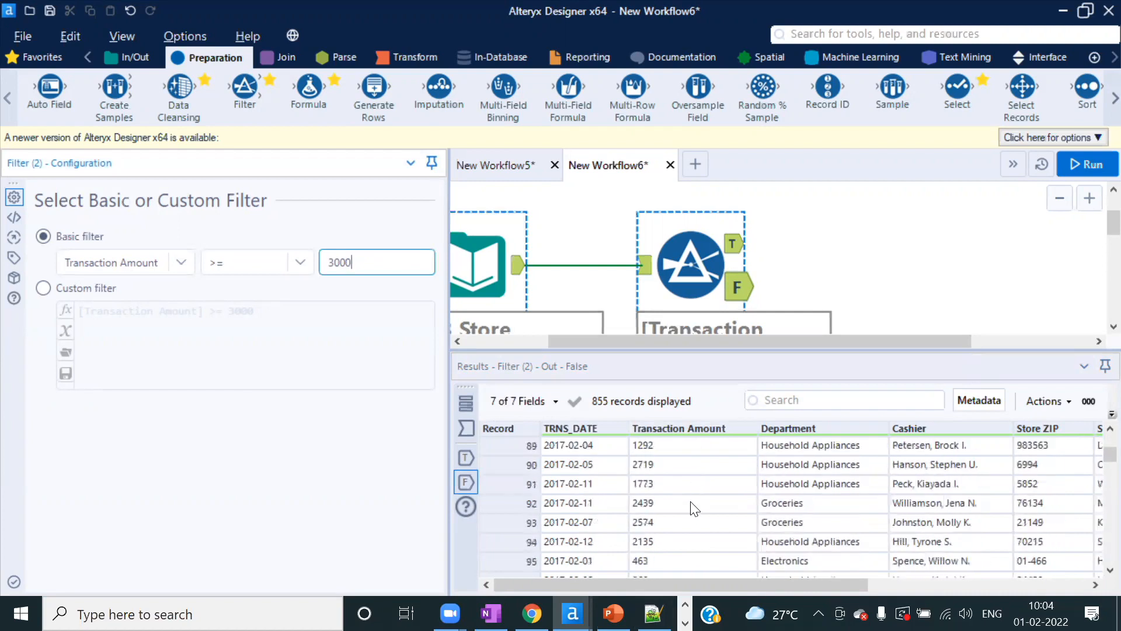
scroll(707, 478, down, 20)
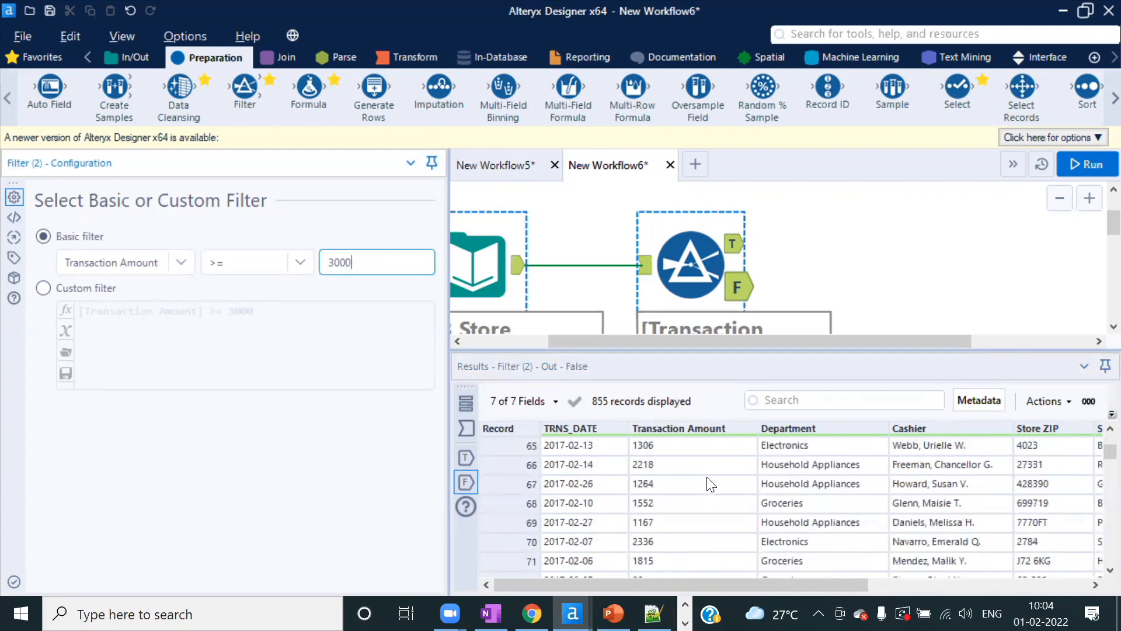
scroll(710, 483, down, 18)
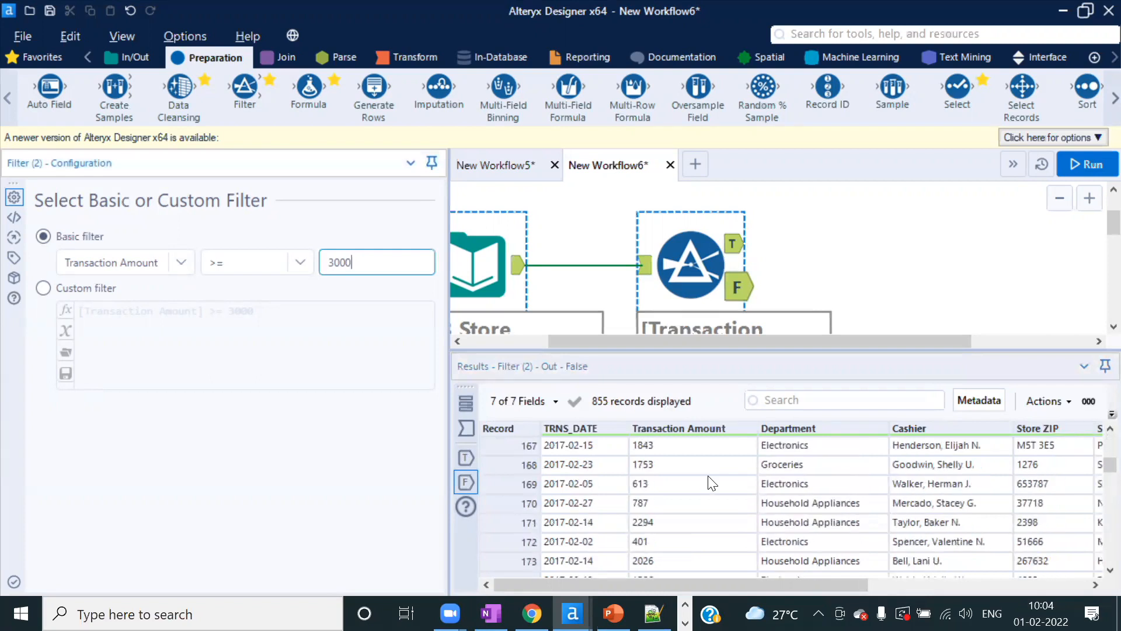
scroll(712, 484, up, 20)
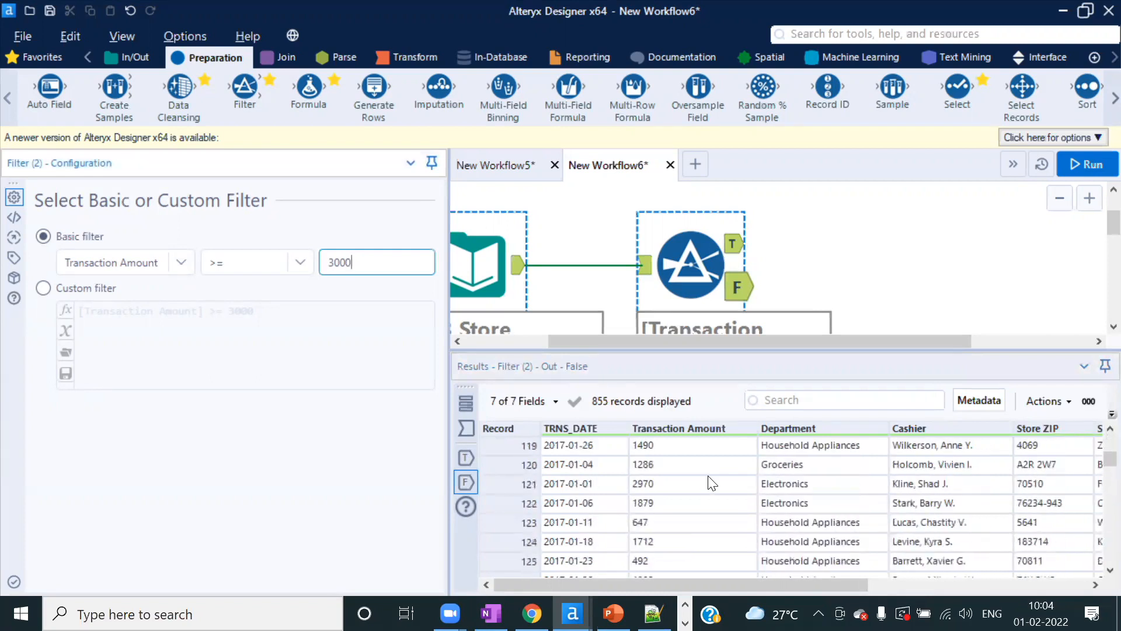
- Compare the Filter tool's True, False and input records, and check the Department values in the input
click(733, 244)
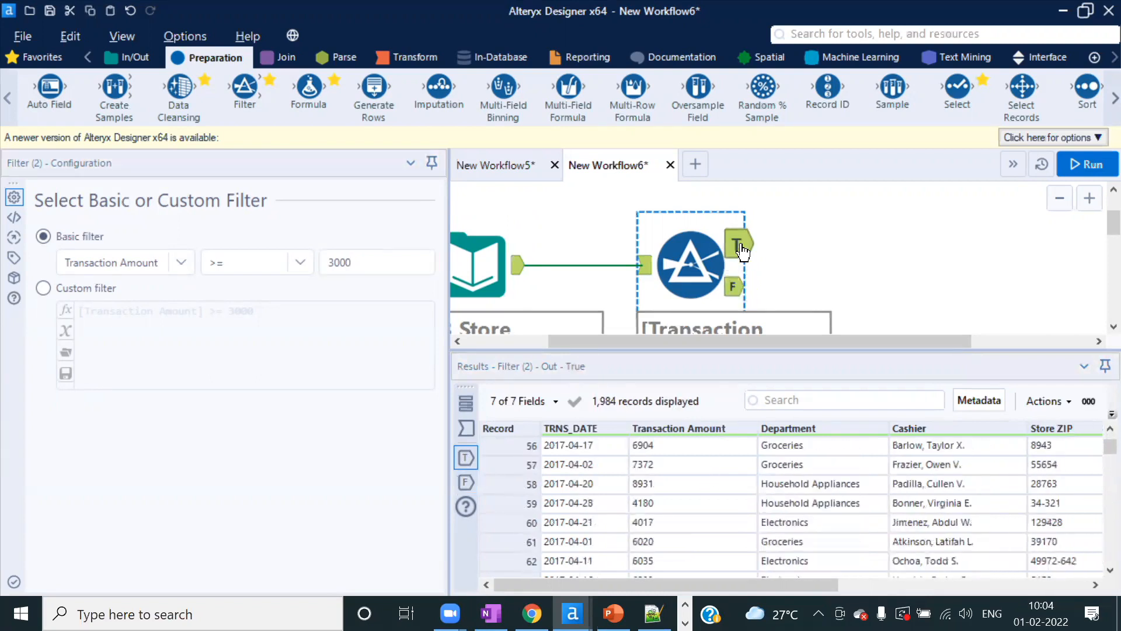
click(737, 286)
scroll(671, 538, up, 18)
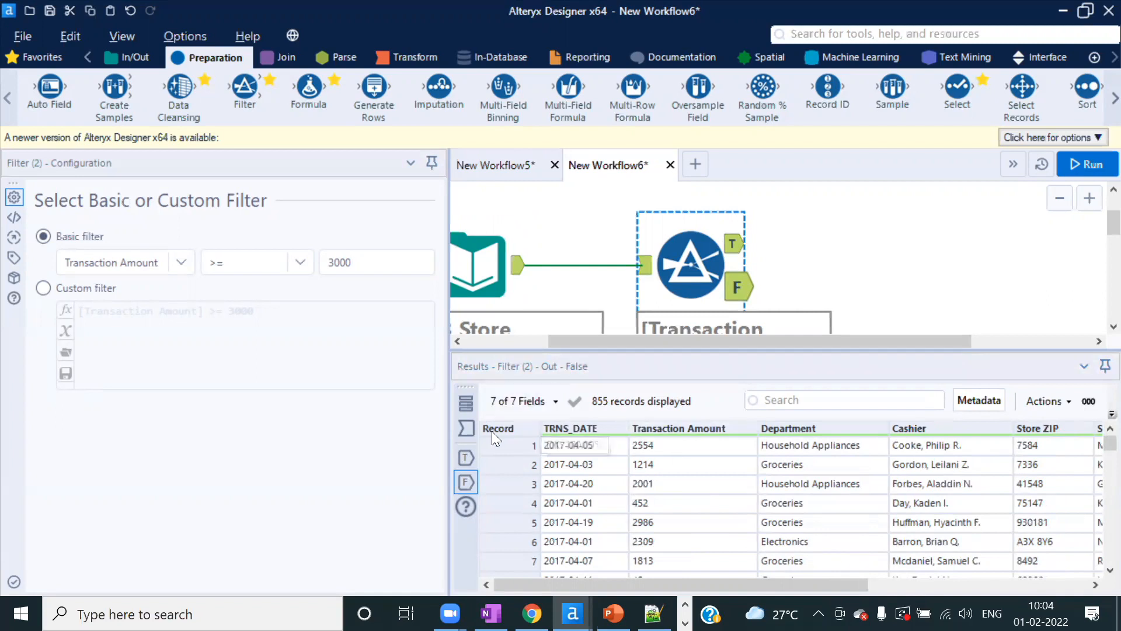
click(465, 429)
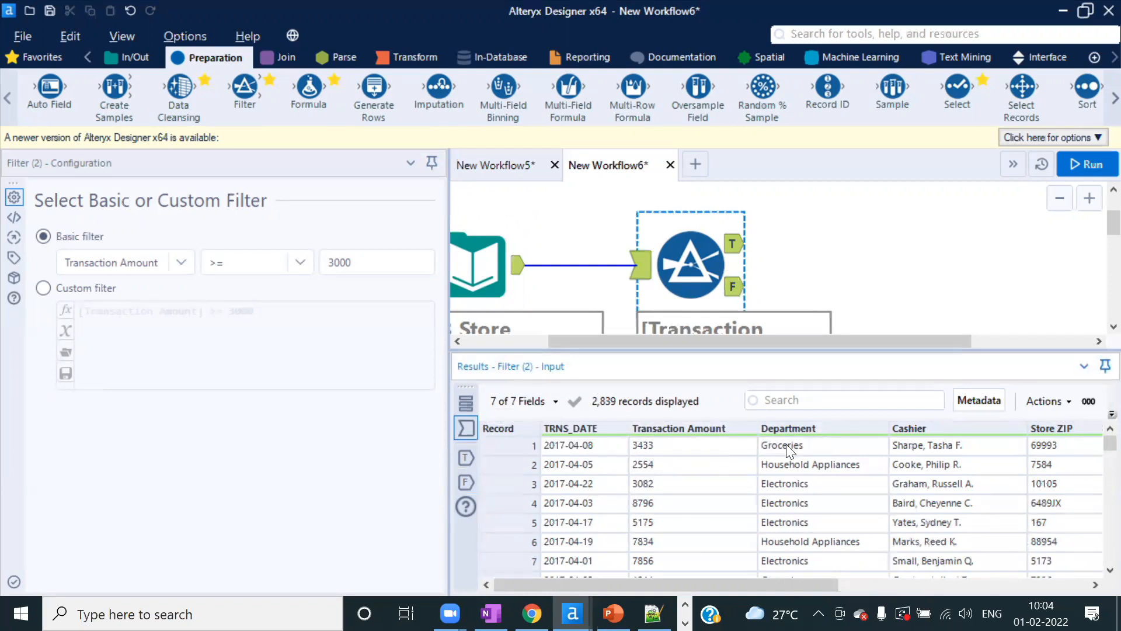
click(787, 491)
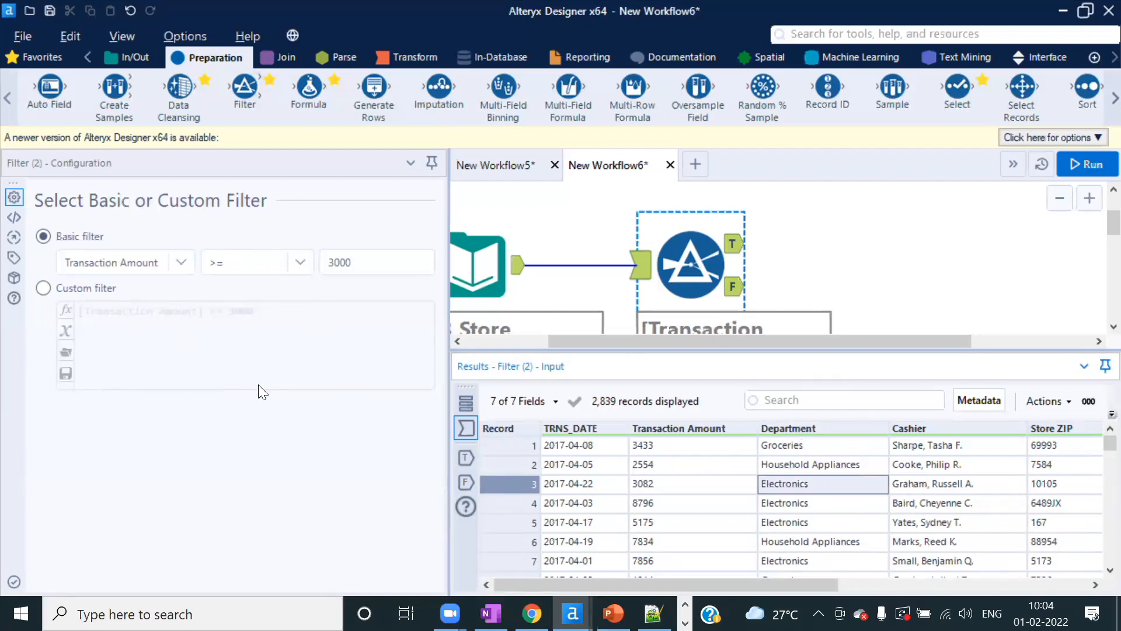
- Switch the Filter tool to a custom filter with the expression [Transaction Amount] >= 3000 and [Department]="Electronics"
click(43, 288)
click(269, 311)
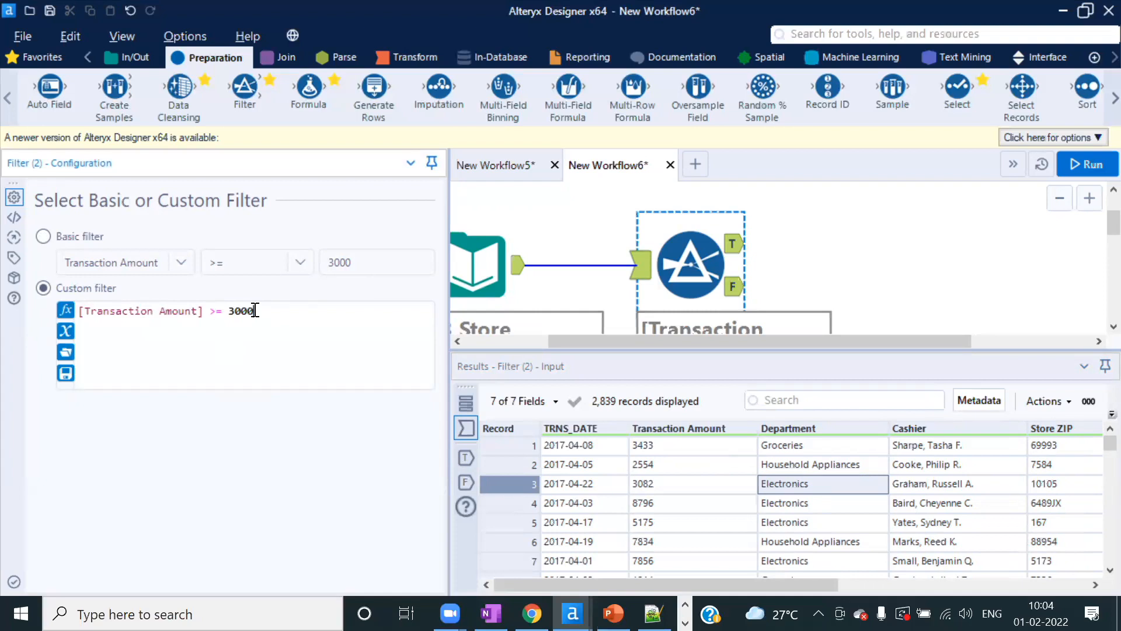
text(and [)
key(Down)
key(Down)
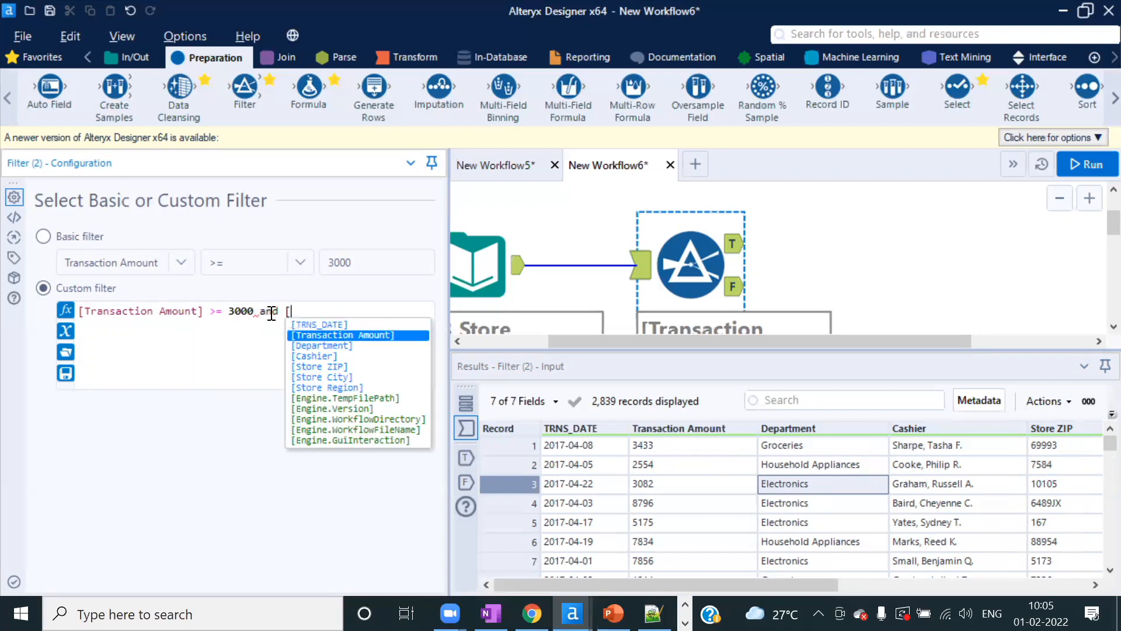
key(Return)
text(="")
text(Electronics)
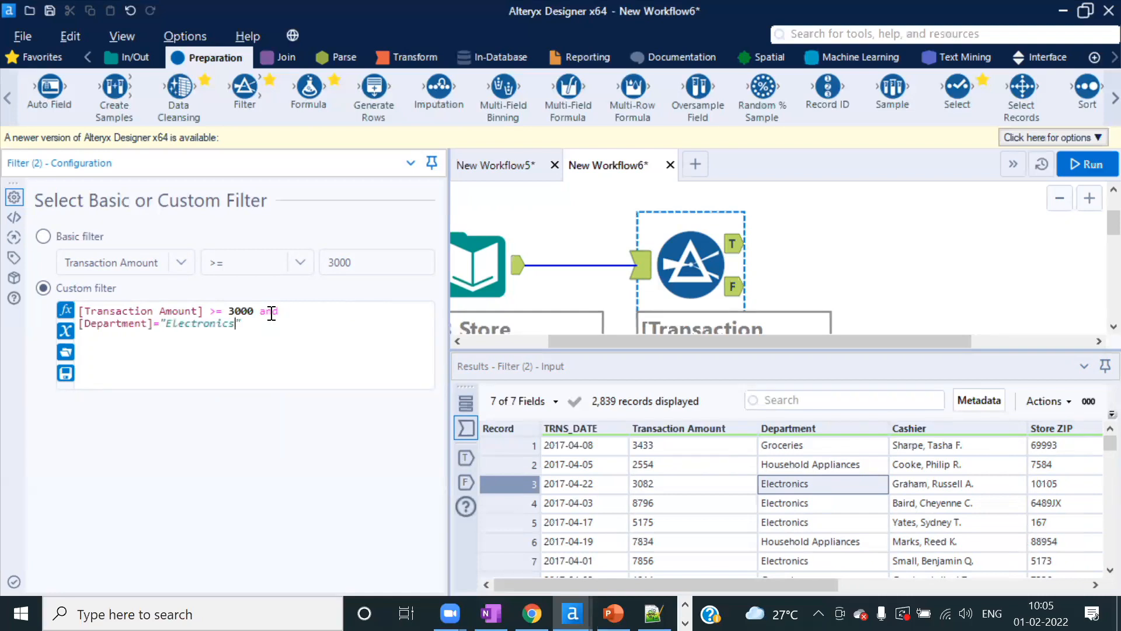
- Run the workflow and compare the Department values in the Filter tool's False and True outputs
click(1082, 164)
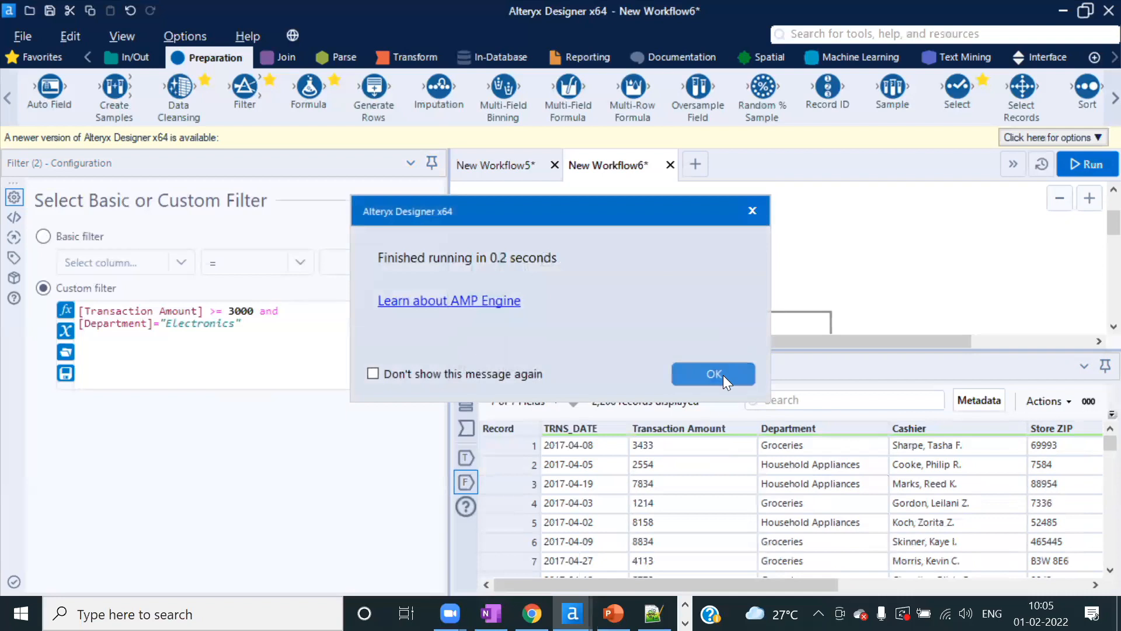
click(723, 375)
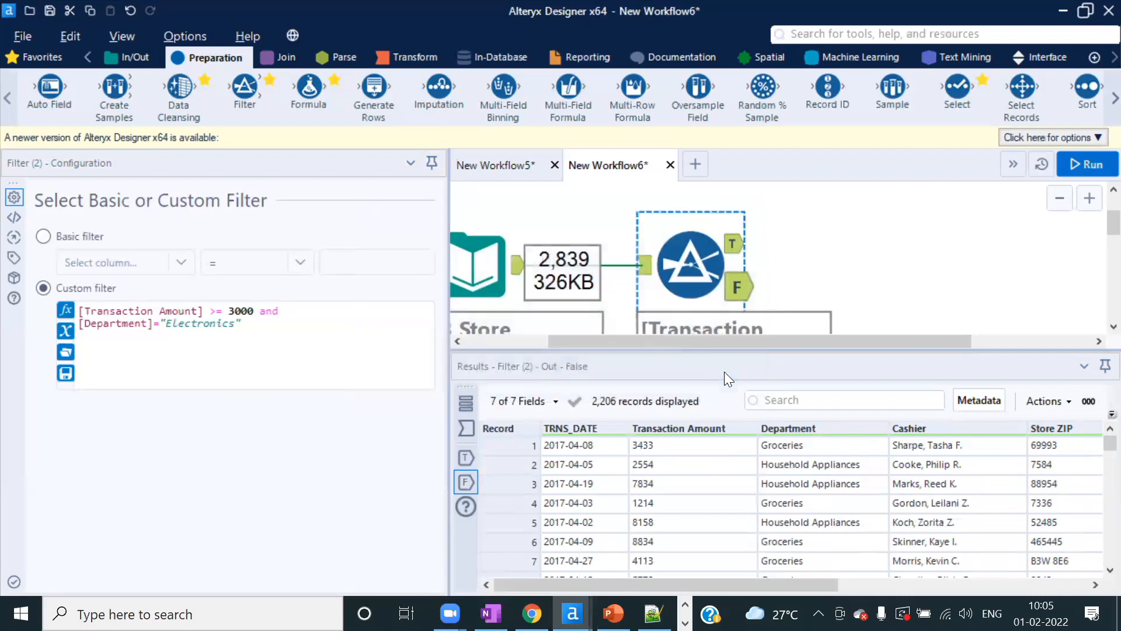
double_click(213, 324)
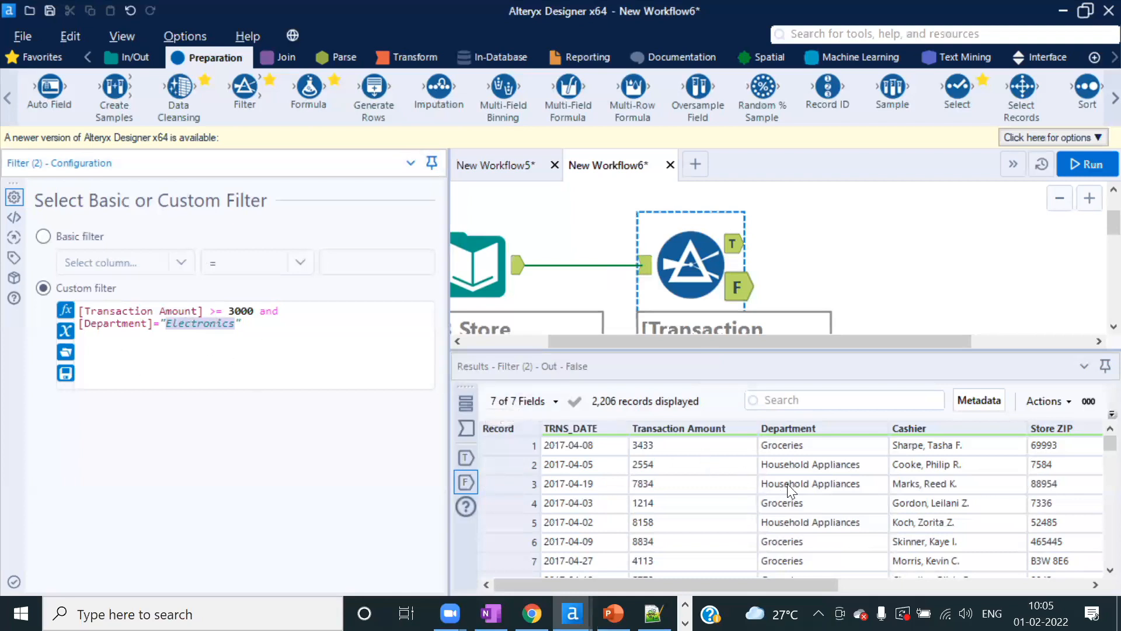
click(823, 504)
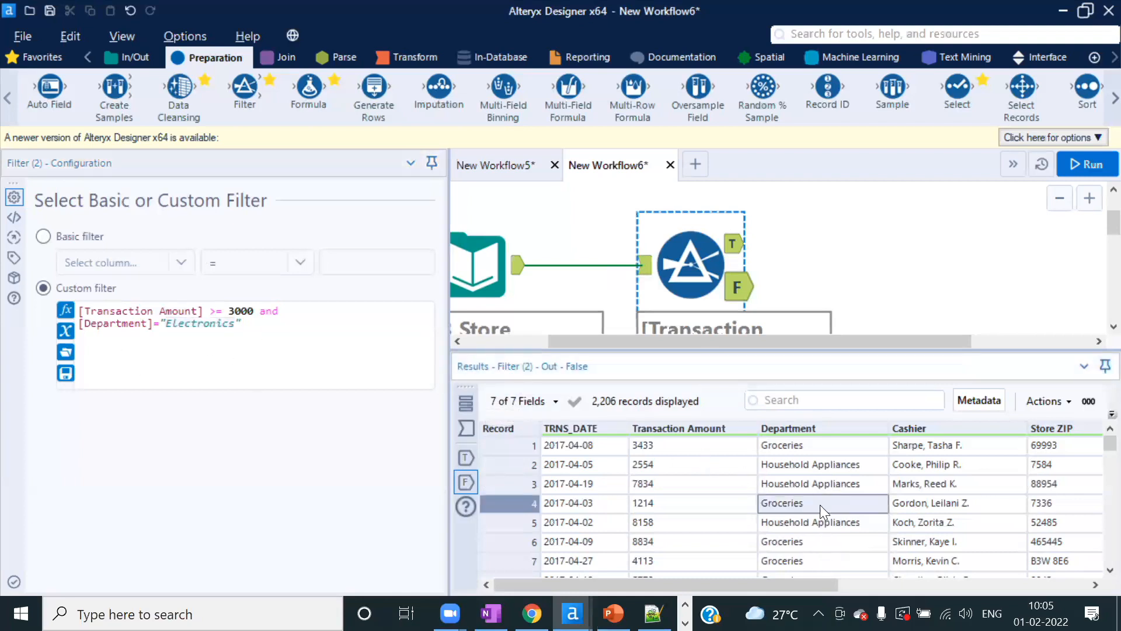
click(737, 256)
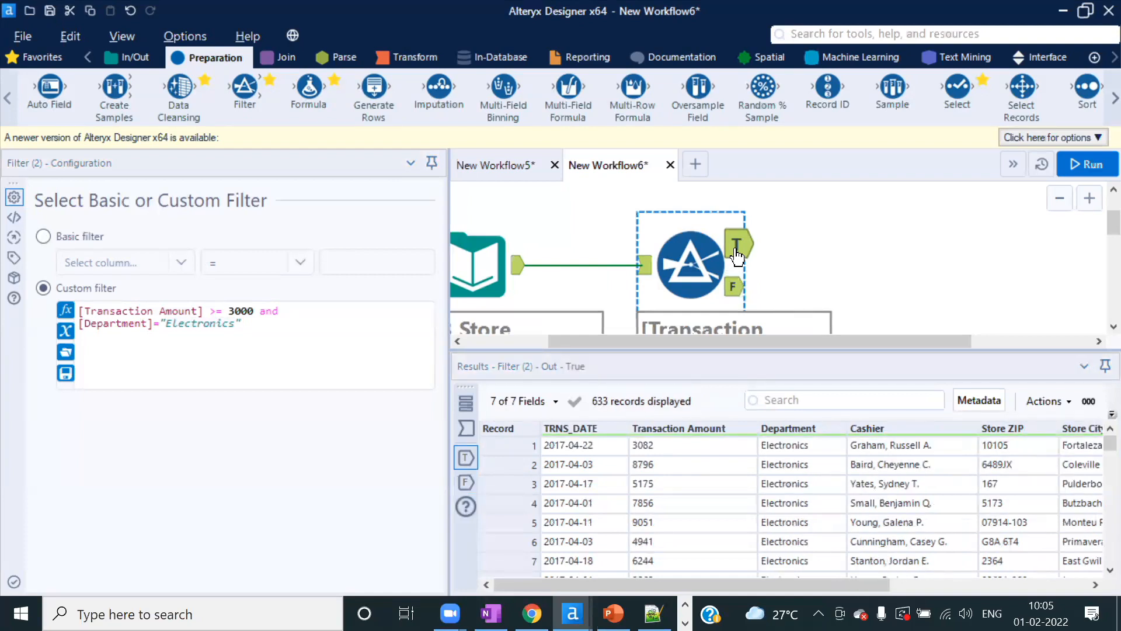
- Change the operator joining the two custom filter conditions to uppercase AND and rerun the workflow
drag(260, 310, 277, 315)
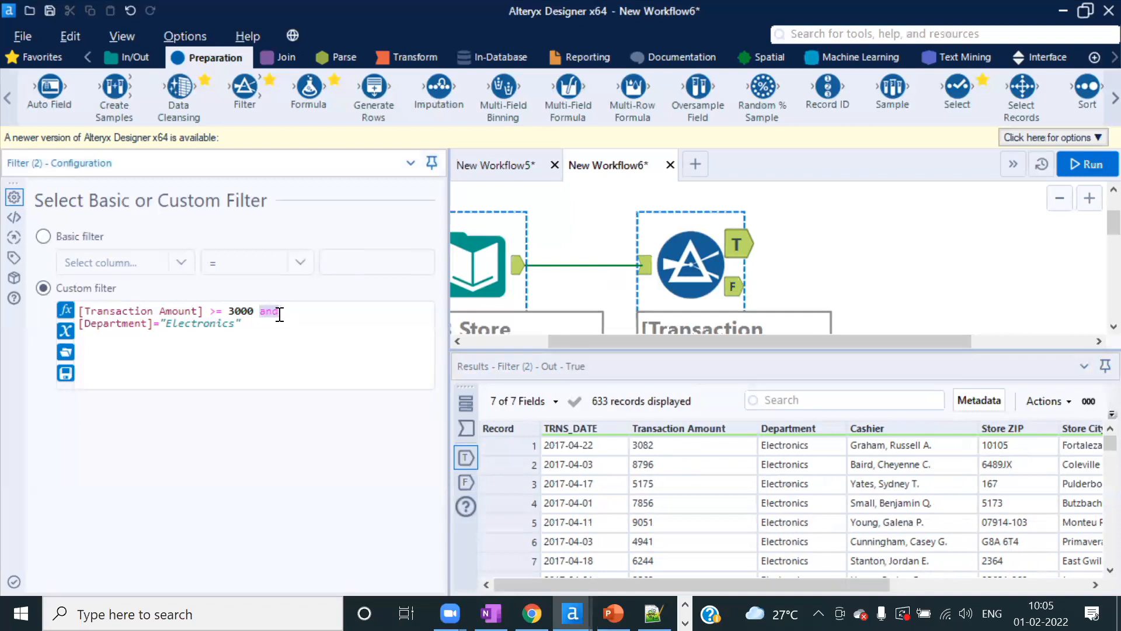
click(273, 312)
double_click(271, 310)
text(AND)
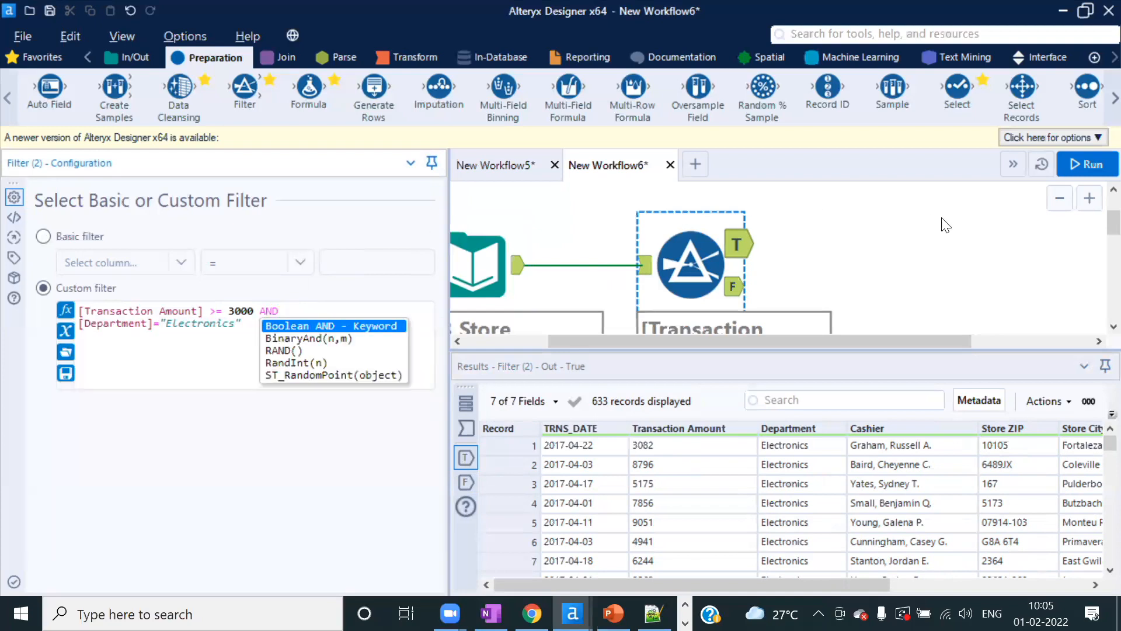
click(1092, 165)
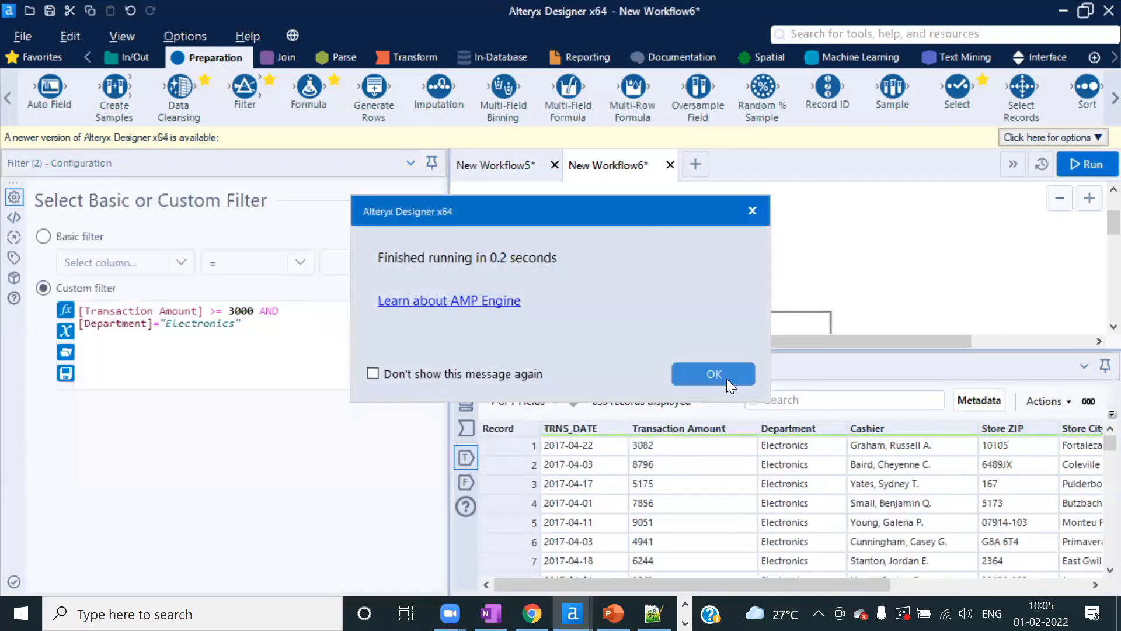
click(726, 379)
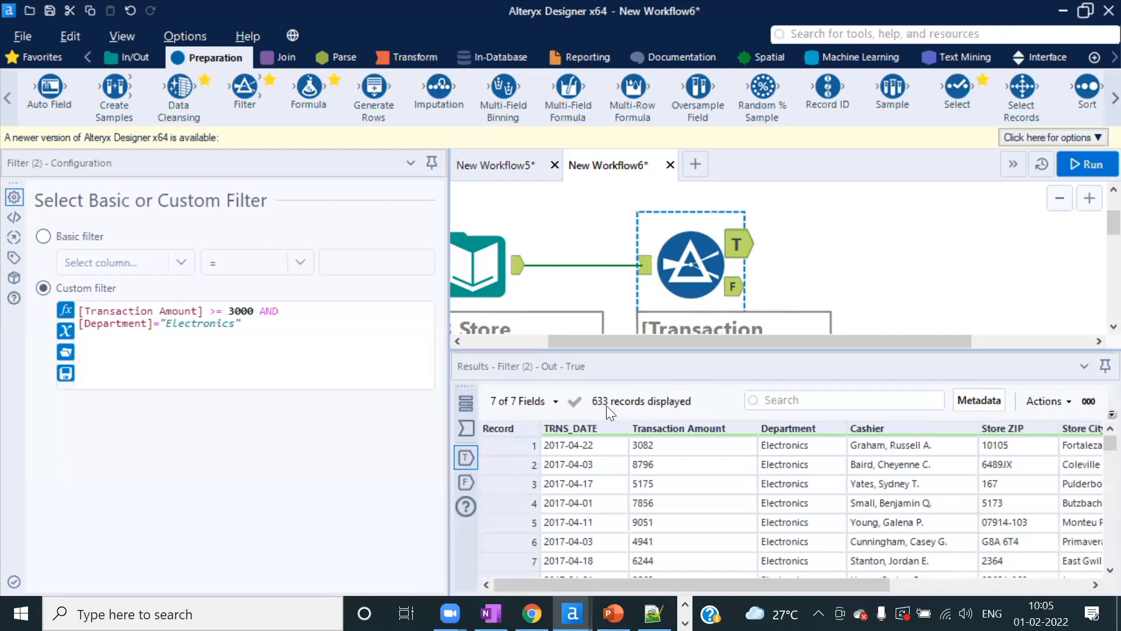
- Examine the Department and Transaction Amount values throughout the Filter tool's True and False outputs
click(789, 471)
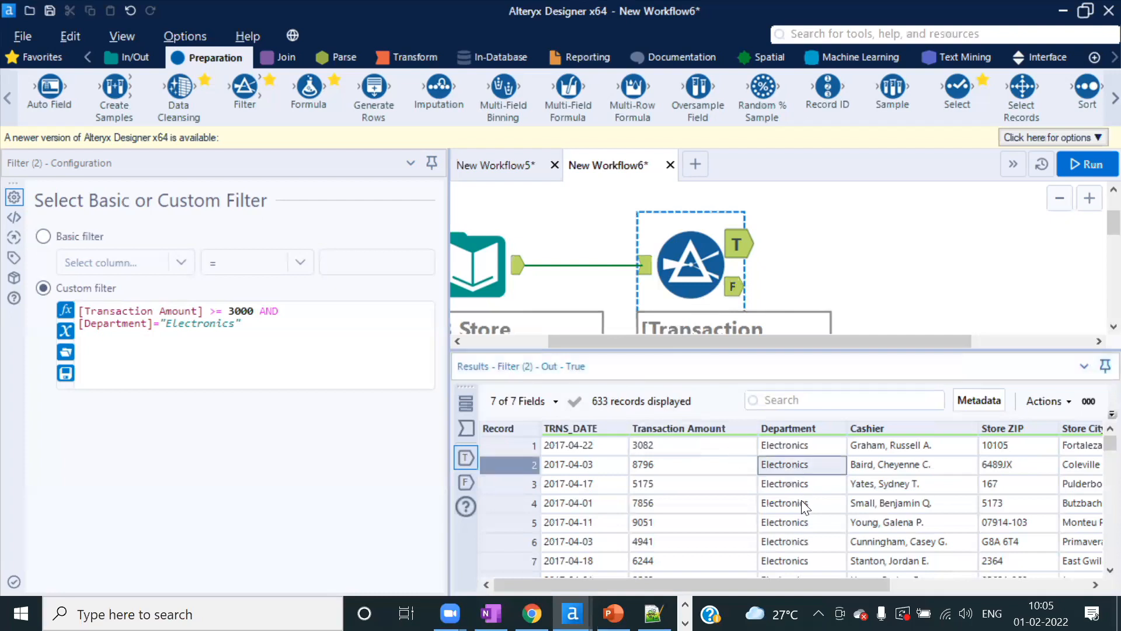
scroll(801, 500, down, 20)
scroll(802, 501, down, 14)
drag(1093, 464, 969, 385)
click(737, 288)
scroll(816, 496, up, 9)
drag(1094, 453, 1093, 430)
scroll(826, 549, down, 7)
scroll(826, 549, down, 20)
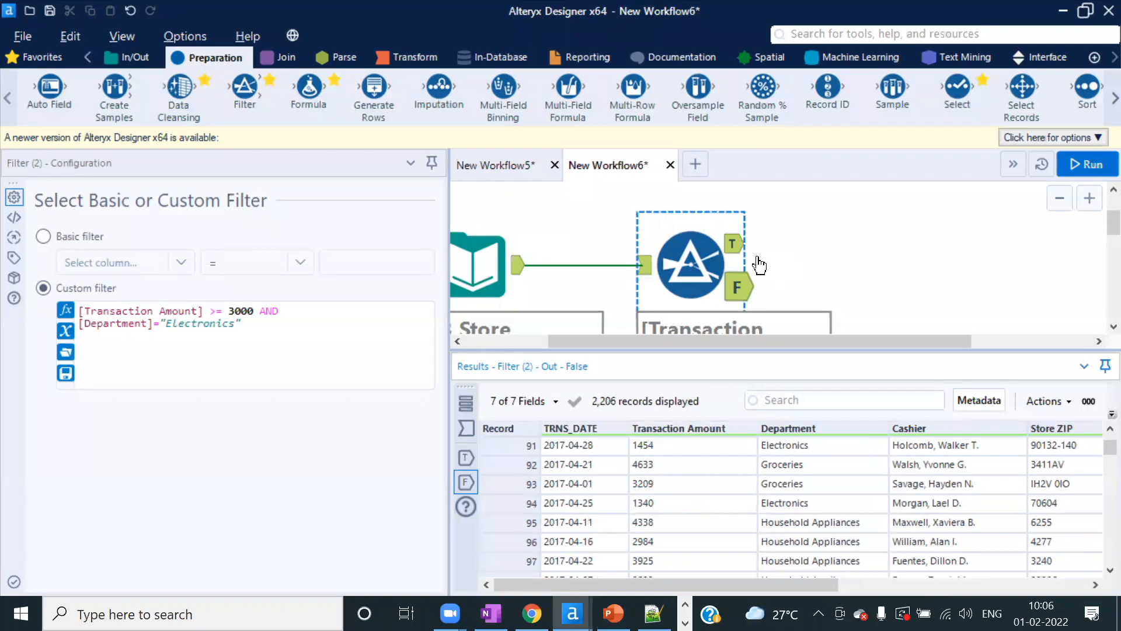
click(735, 246)
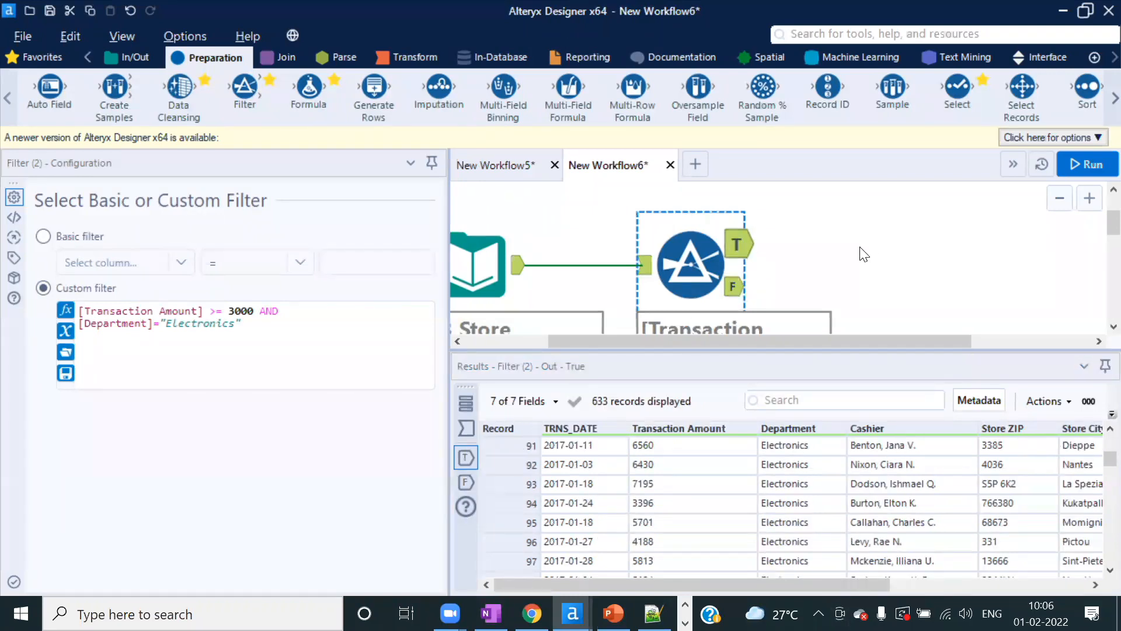
- Choose Transaction Amount as the basic filter column to reset the Filter expression, and switch it back to a custom filter
click(261, 310)
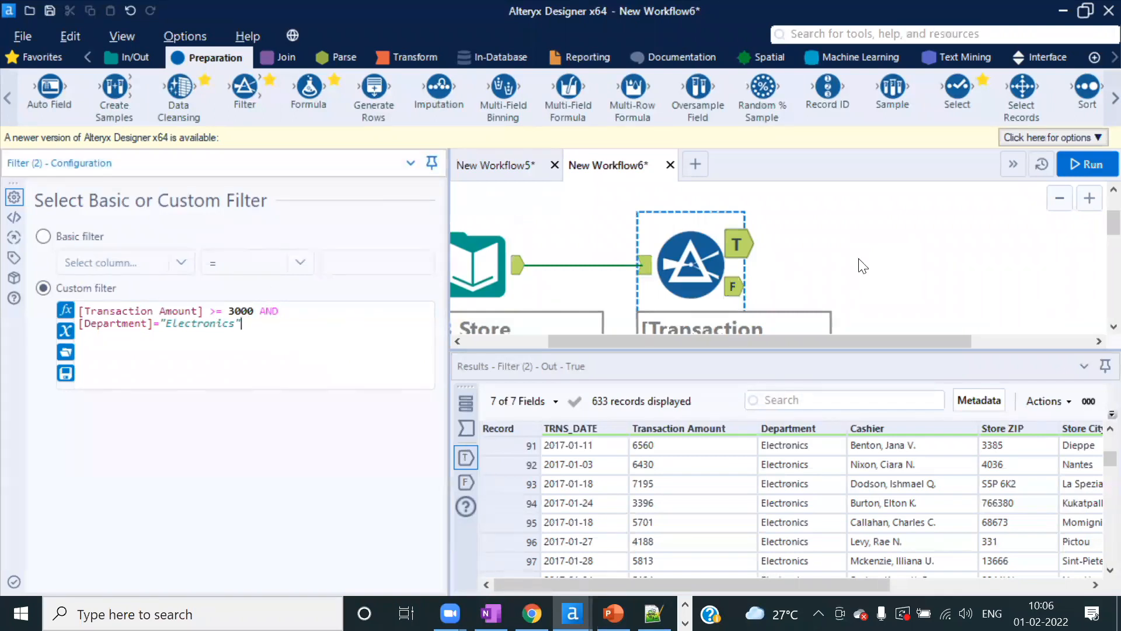
click(692, 258)
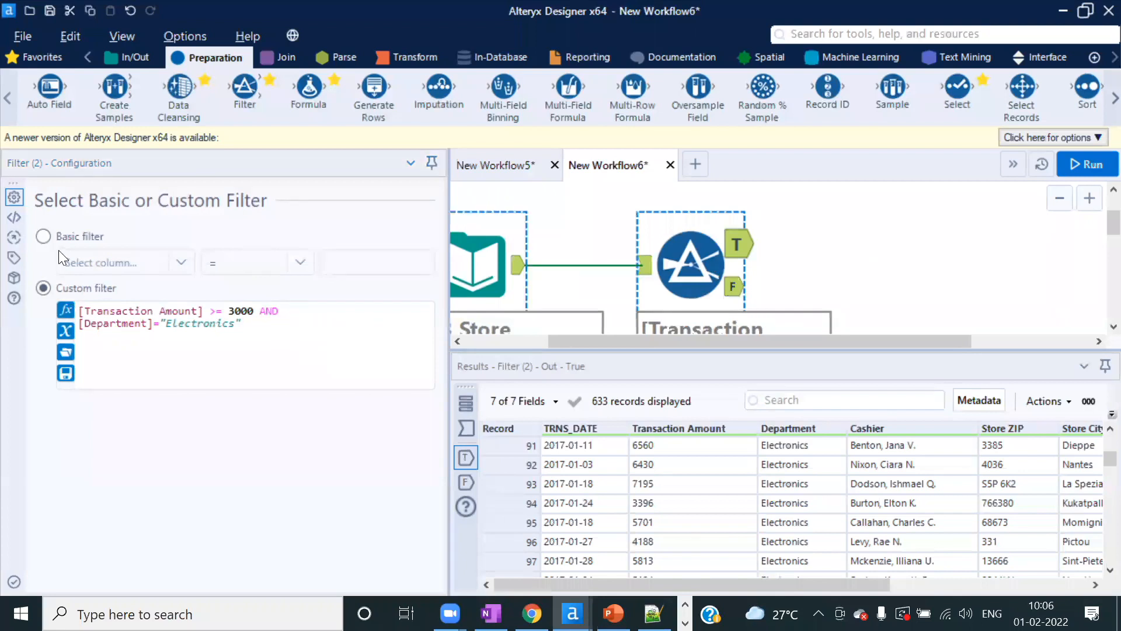
click(44, 238)
click(181, 264)
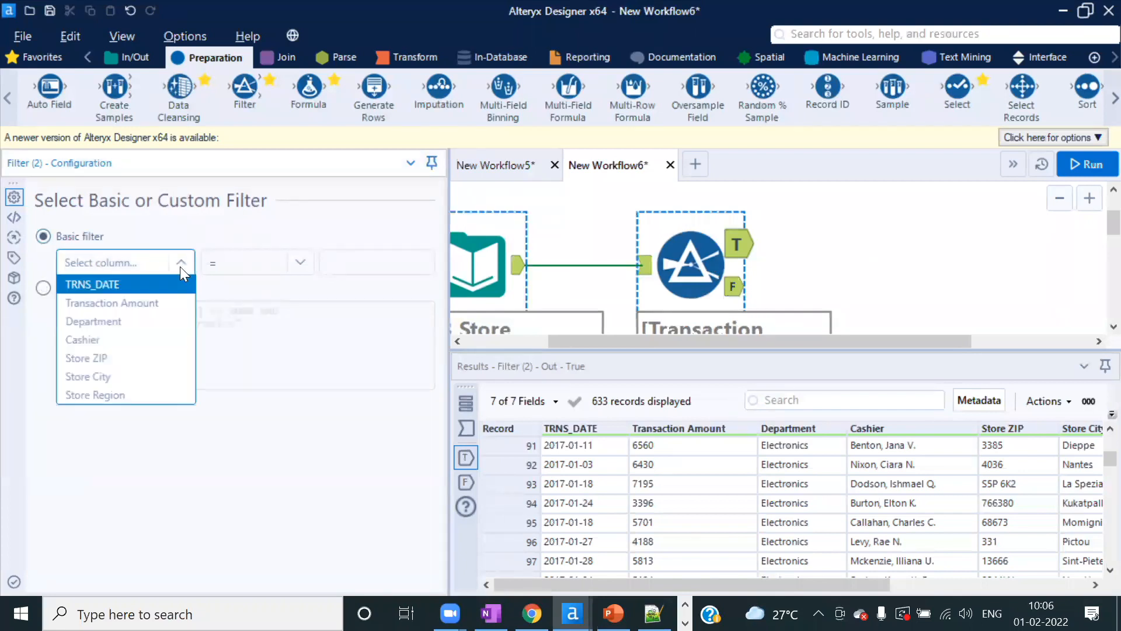
click(114, 303)
click(297, 264)
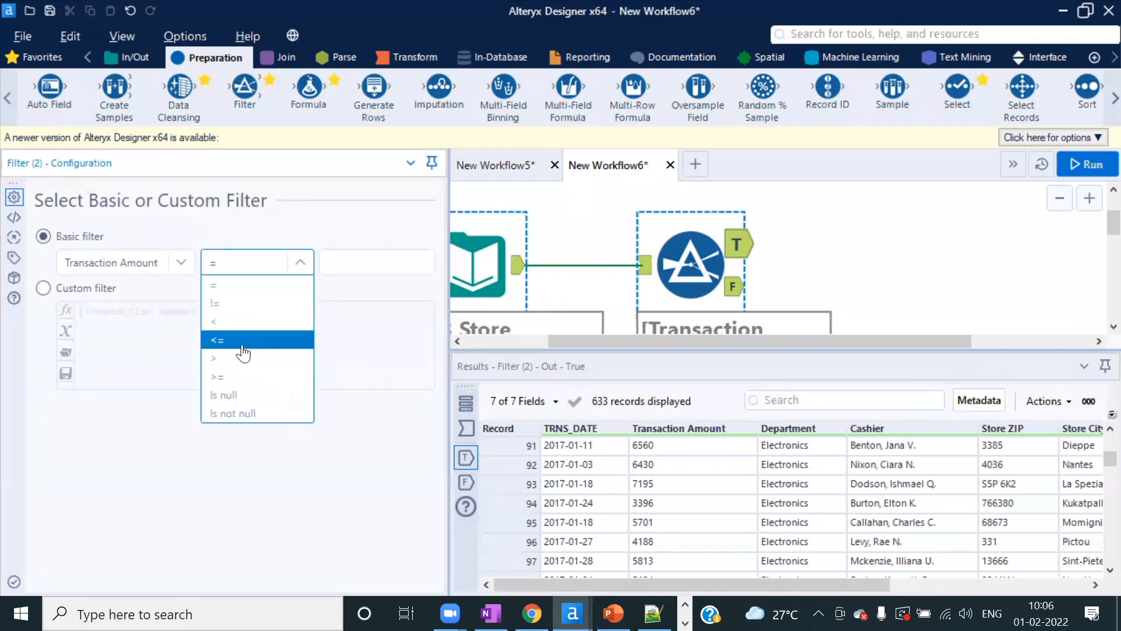
click(371, 305)
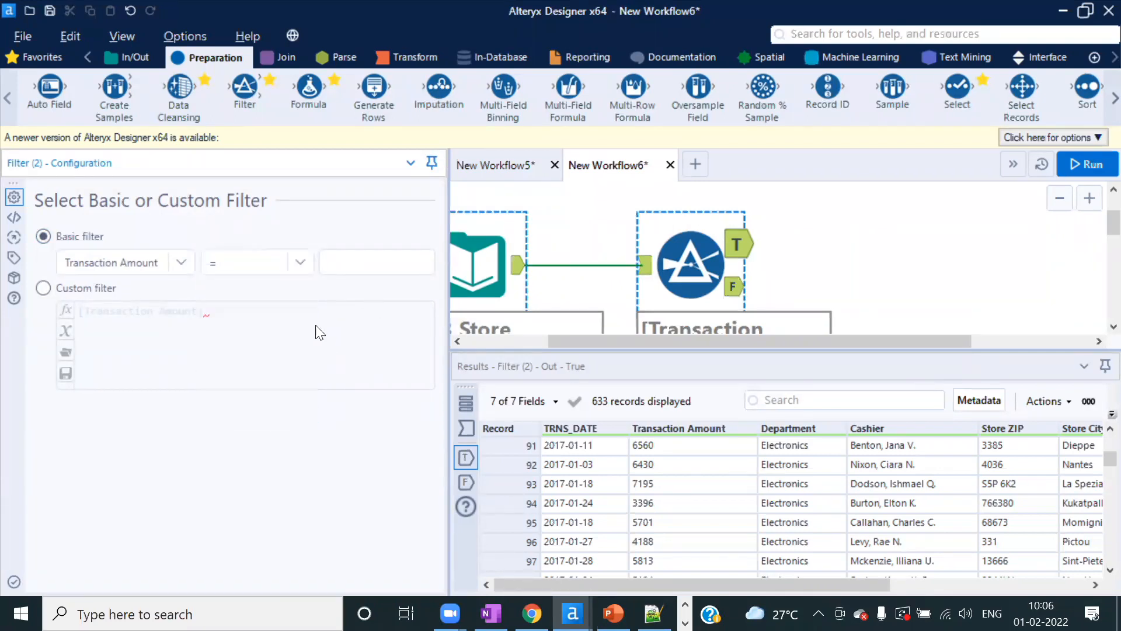
click(50, 293)
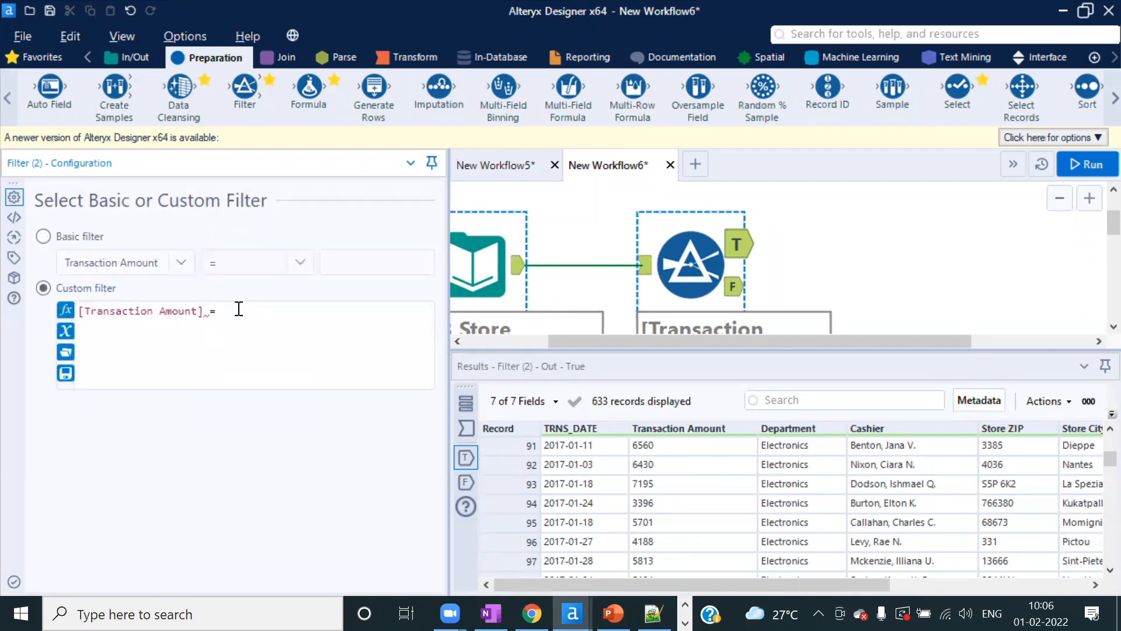
- Complete the custom filter expression as [Transaction Amount] >= 3000 and [Transaction Amount] <=5000
text(= 3000 and)
drag(227, 312, 49, 305)
key(ctrl+c)
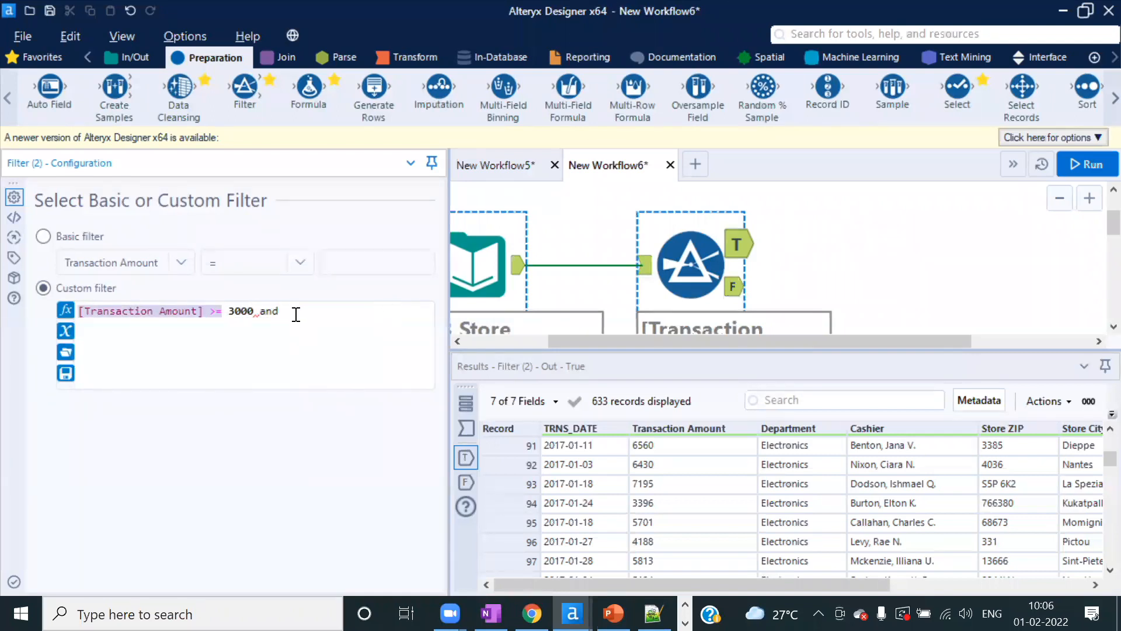
click(295, 312)
key(ctrl+v)
key(BackSpace)
key(BackSpace)
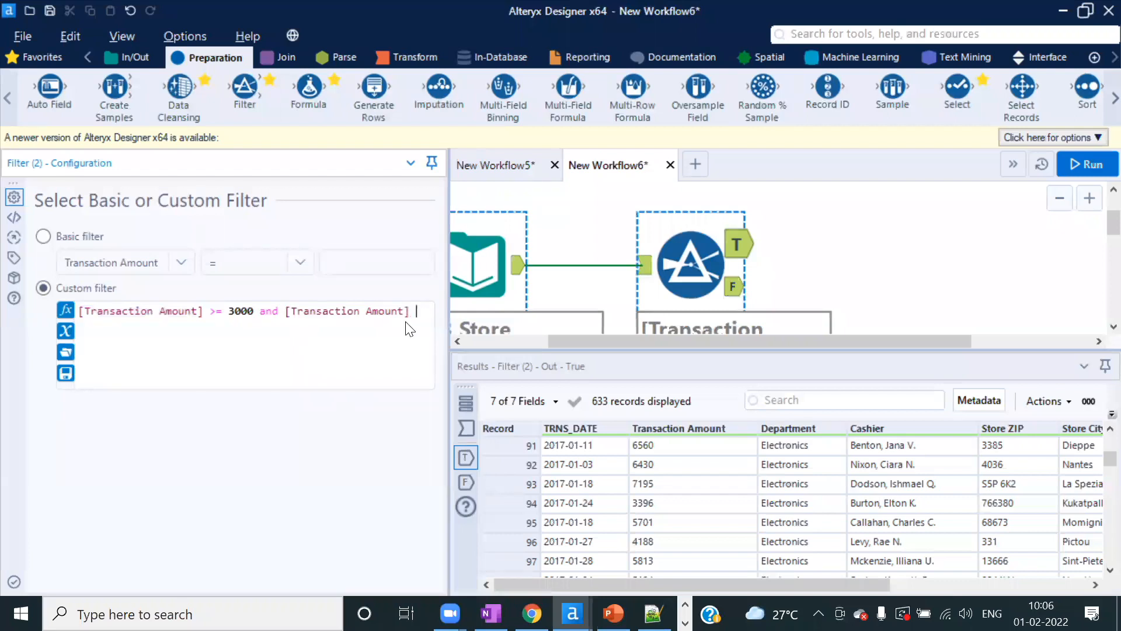
text(=5000)
- Run the workflow and examine the Transaction Amount values in the Filter tool's True output
click(1088, 164)
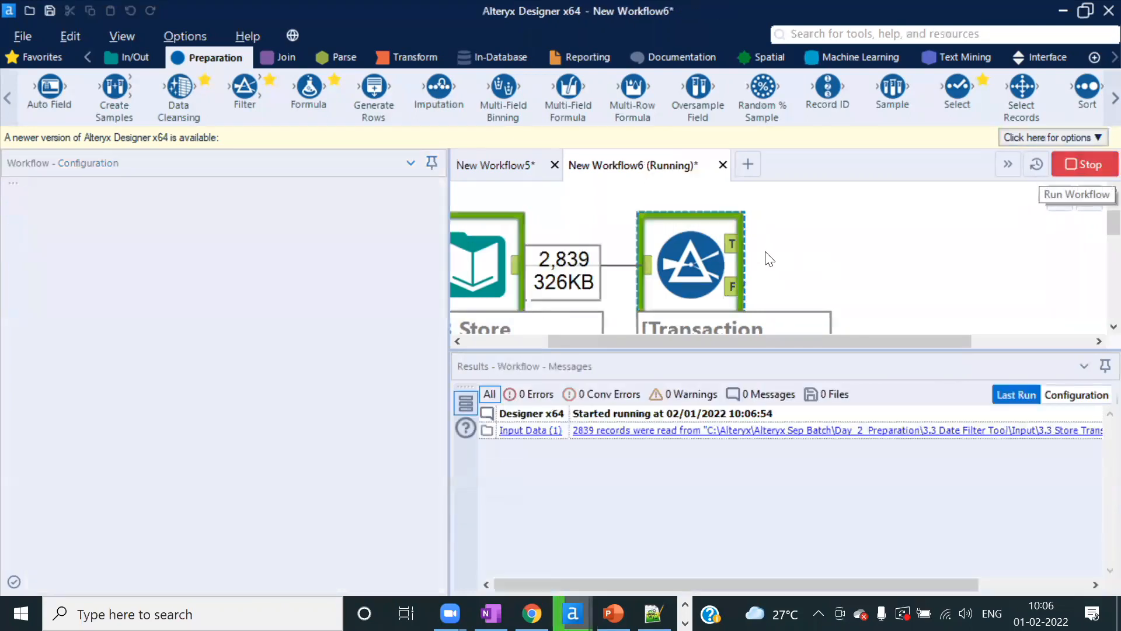
click(726, 368)
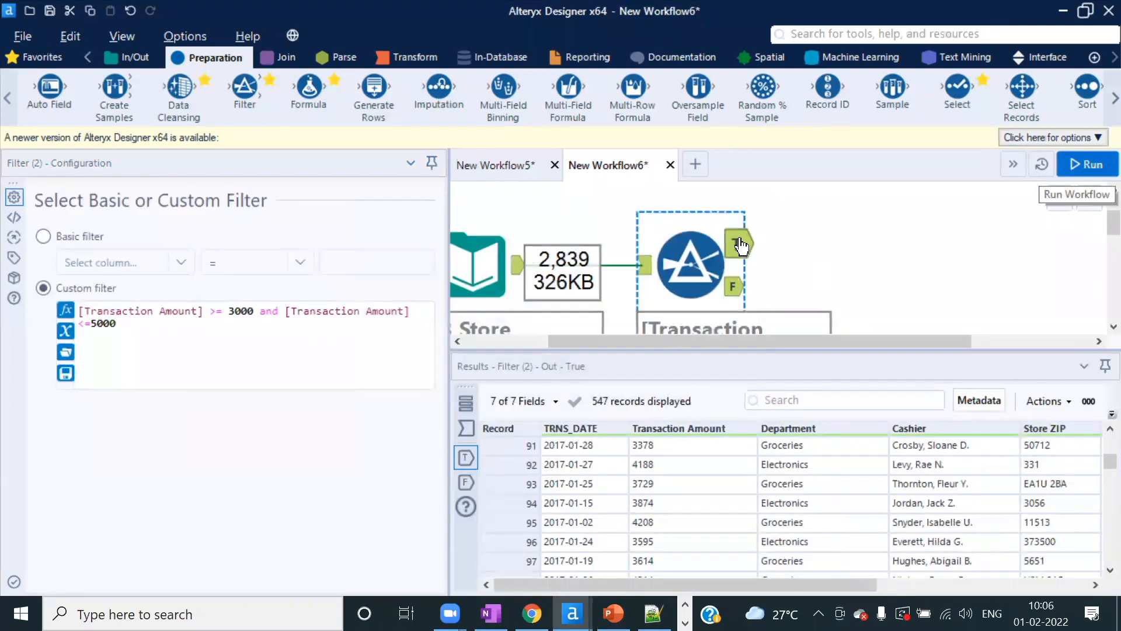
scroll(712, 522, down, 20)
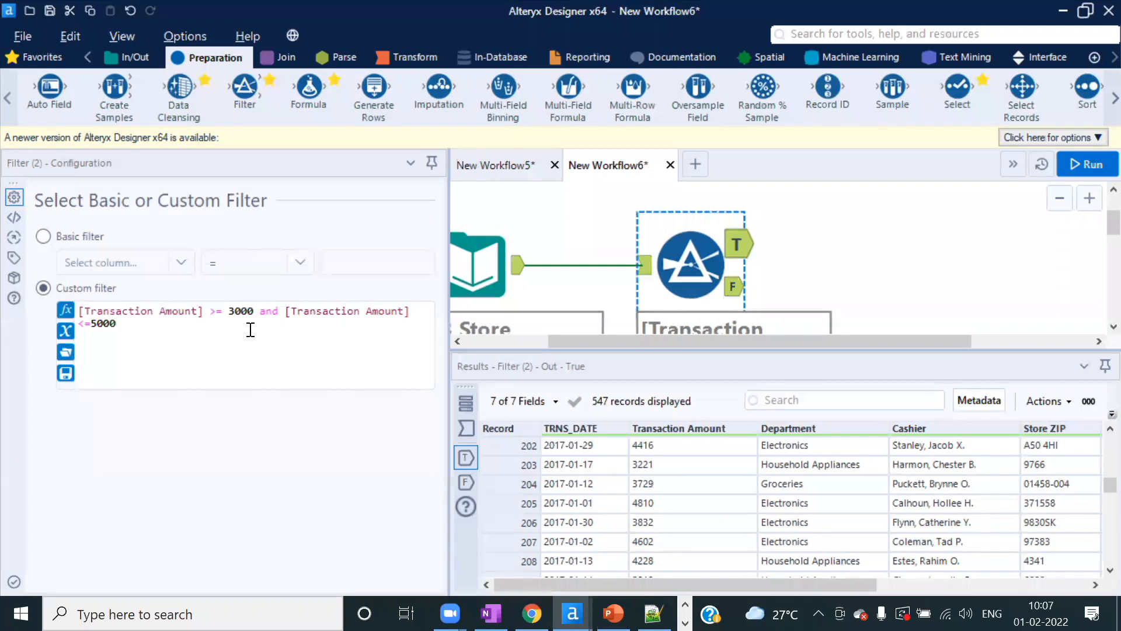
- Replace the "and" operator between the two Transaction Amount conditions with "or"
double_click(269, 311)
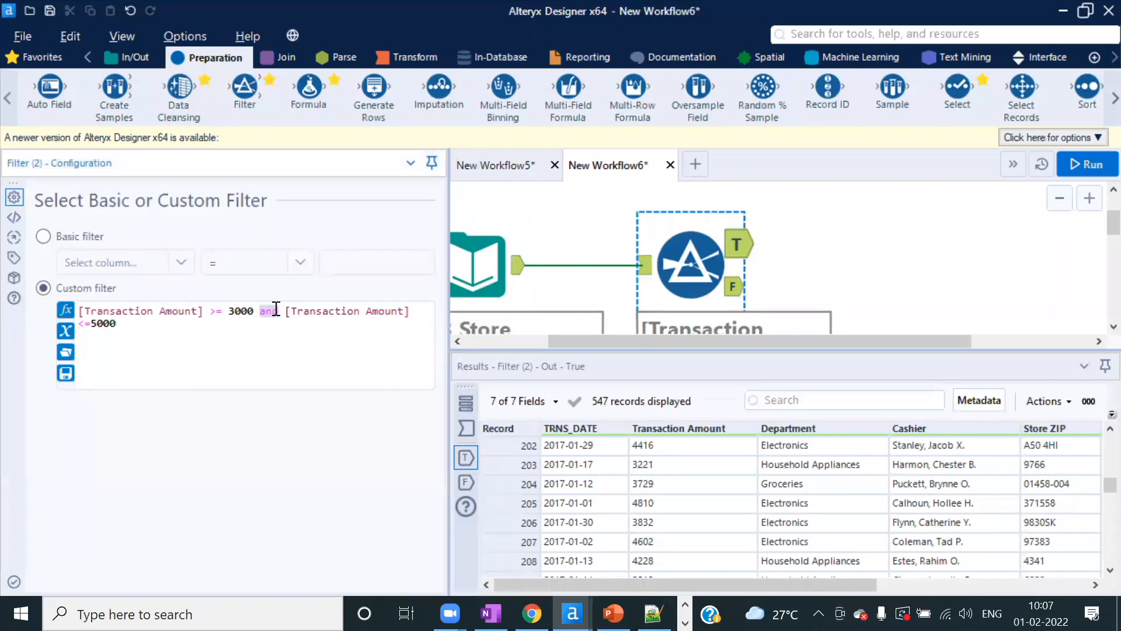
text(or)
key(BackSpace)
key(BackSpace)
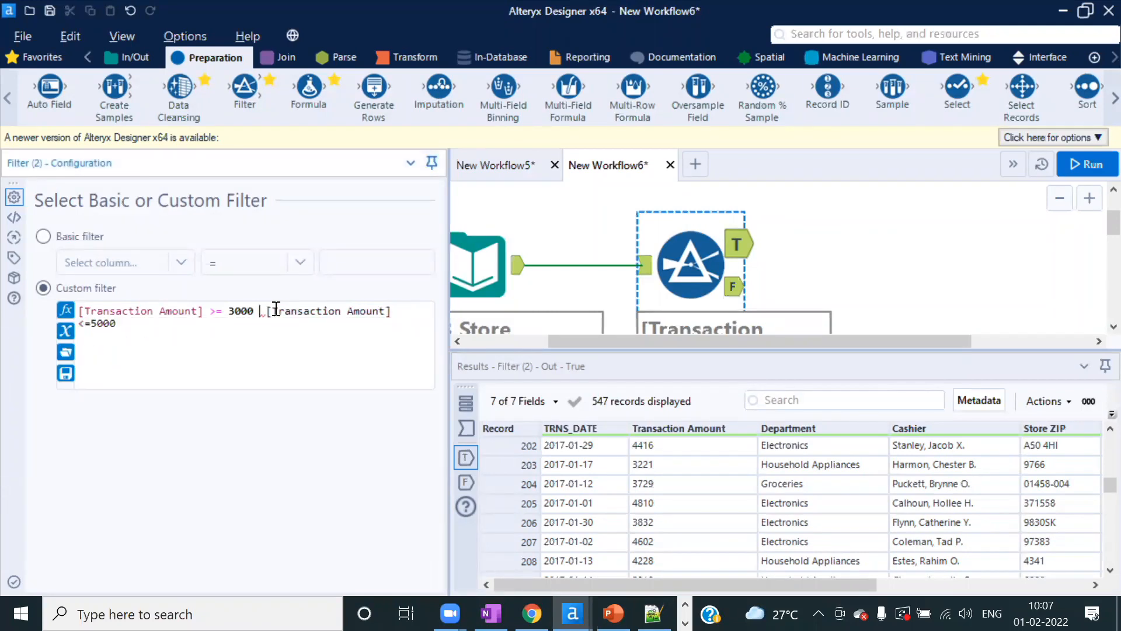
key(ctrl+z)
key(ctrl+z)
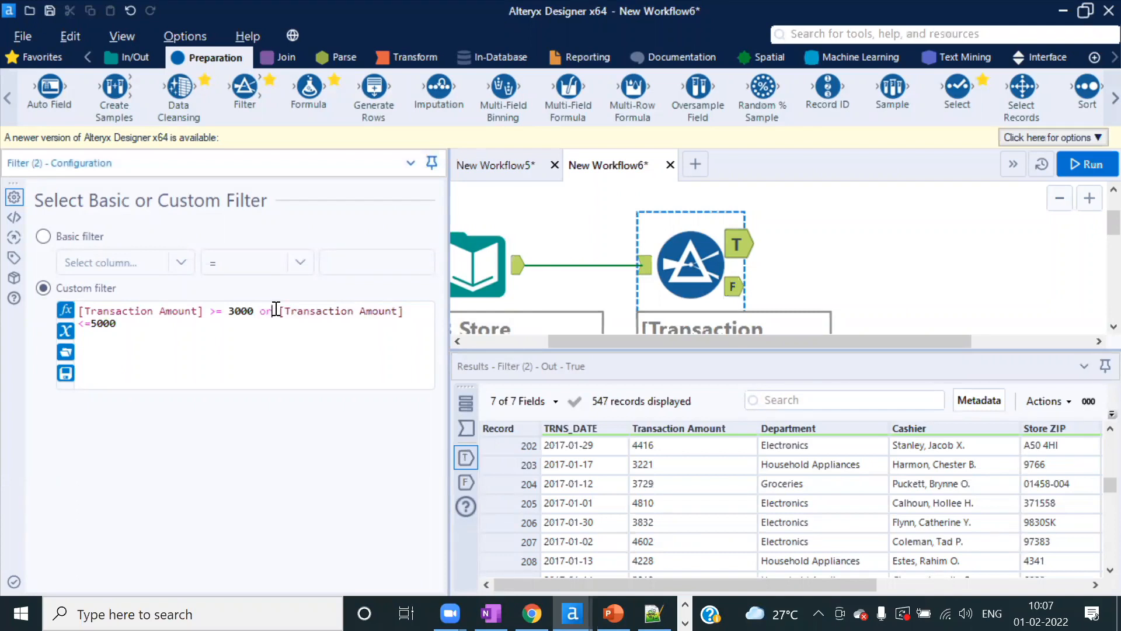
click(297, 323)
- Delete the configured Filter tool and connect a new Filter tool to the Input Data tool
click(697, 255)
key(Delete)
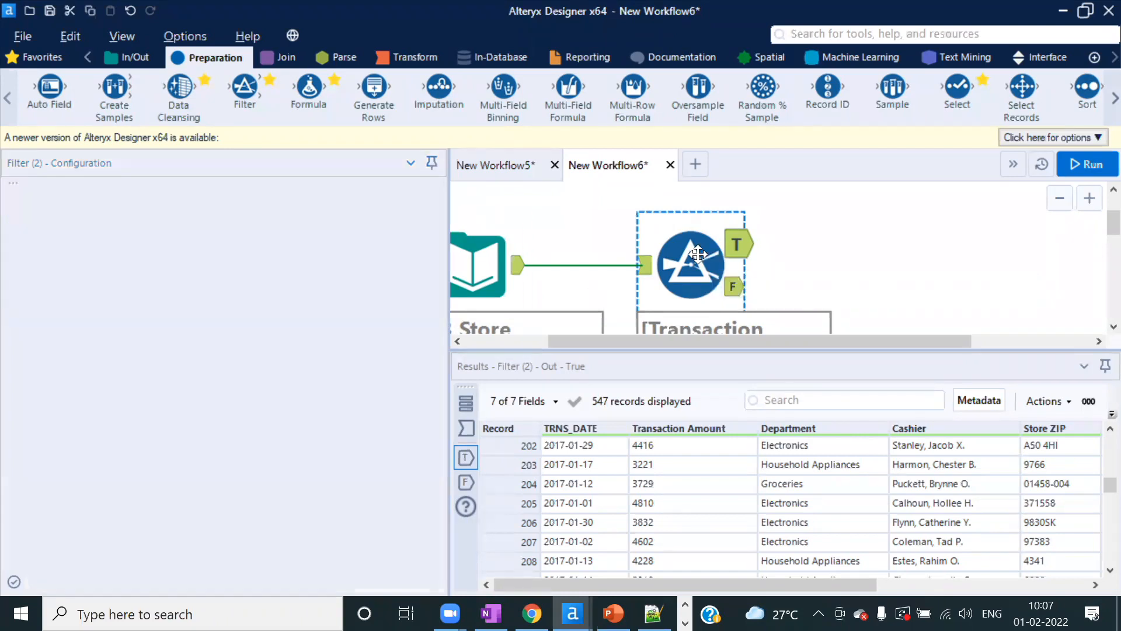
drag(497, 233, 650, 263)
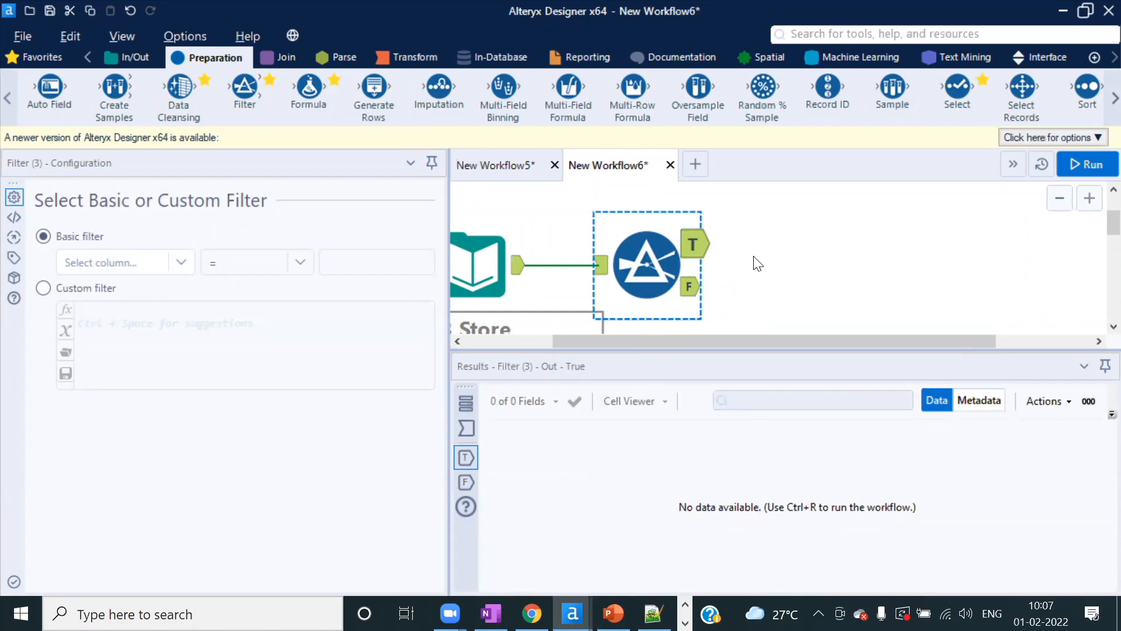
- Show the Input Data output's metadata and check the data type of the Transaction Amount field
click(522, 262)
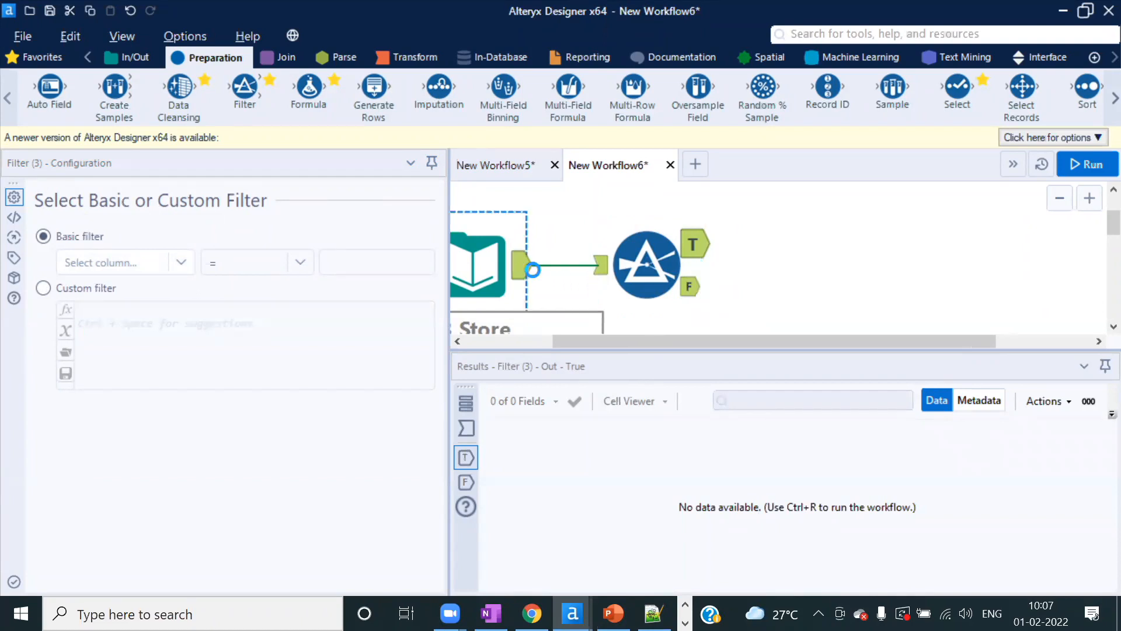
click(986, 400)
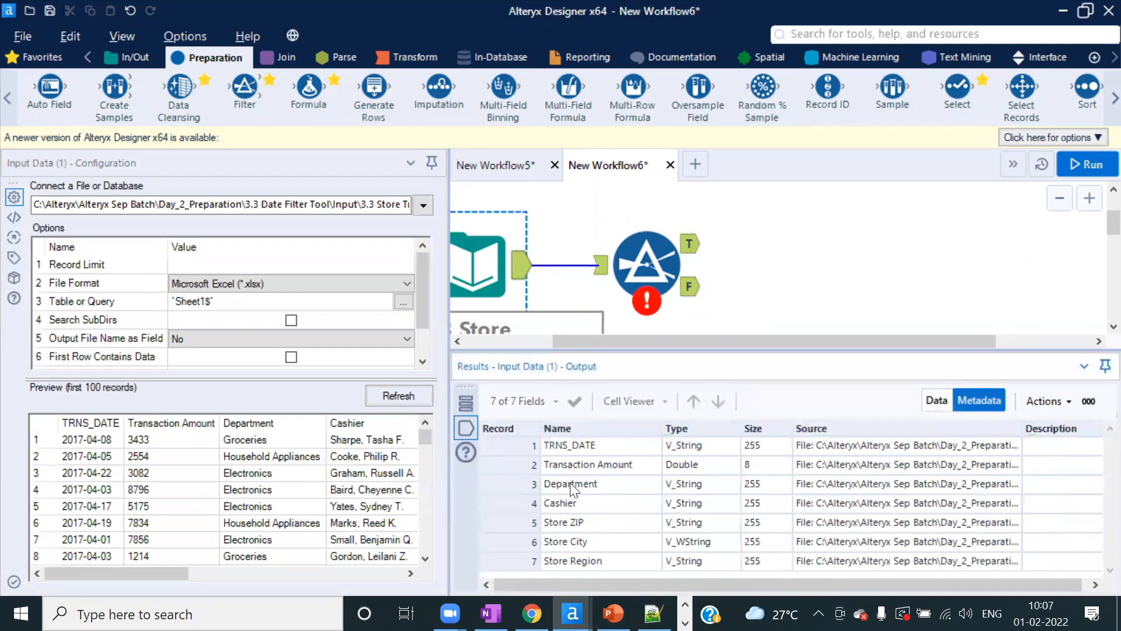
click(607, 464)
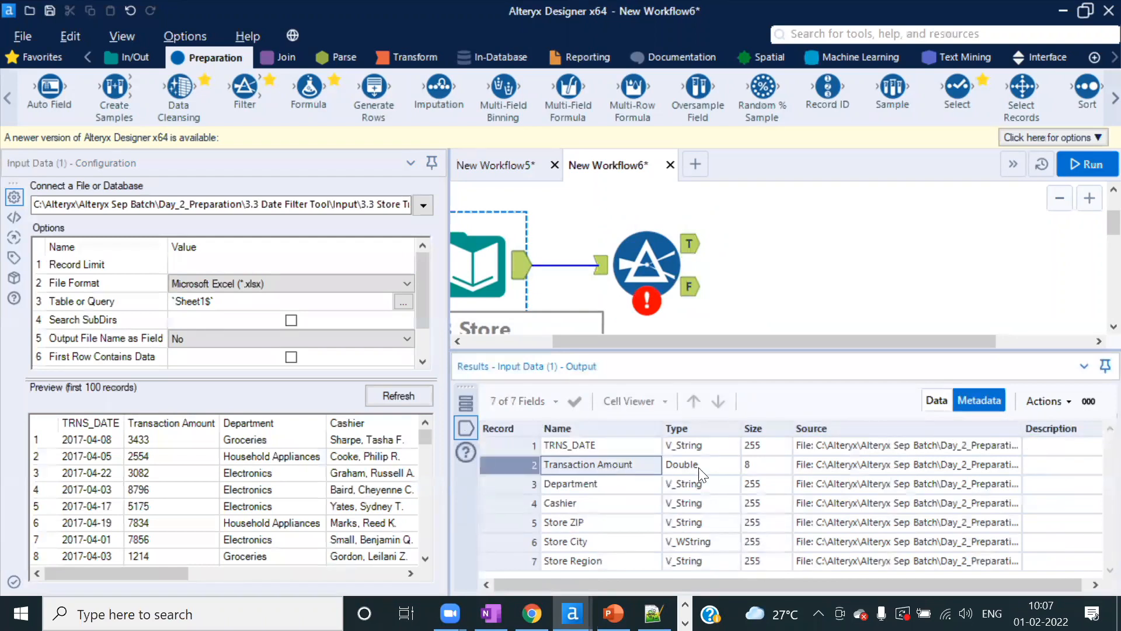
click(699, 467)
- Select Transaction Amount as the new Filter tool's basic filter column and review its available comparison operators
click(646, 266)
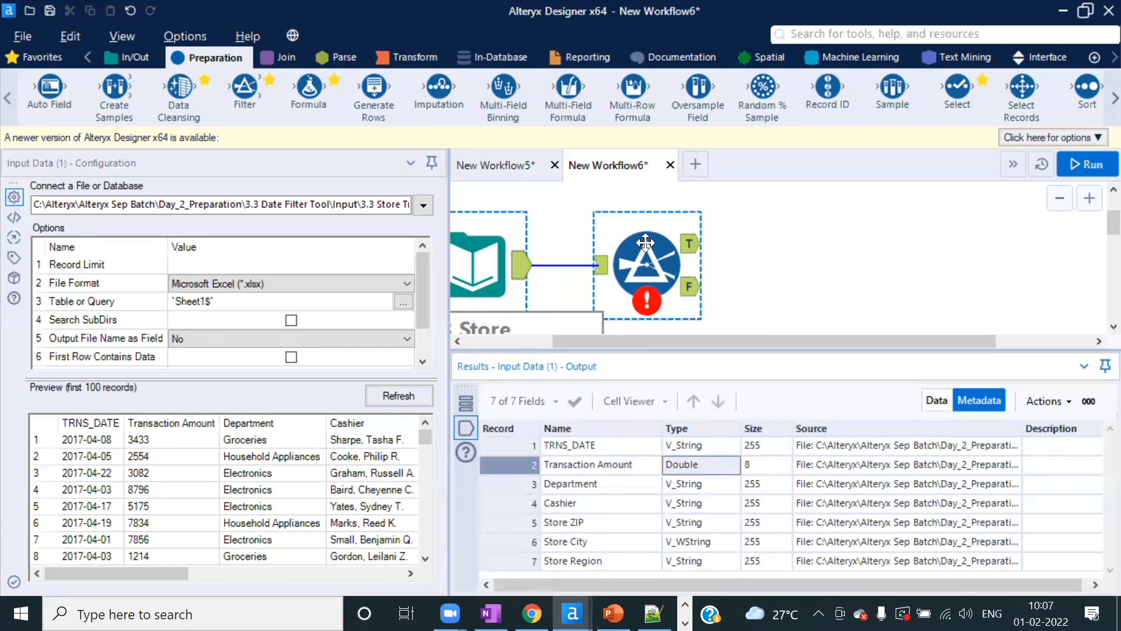
click(183, 262)
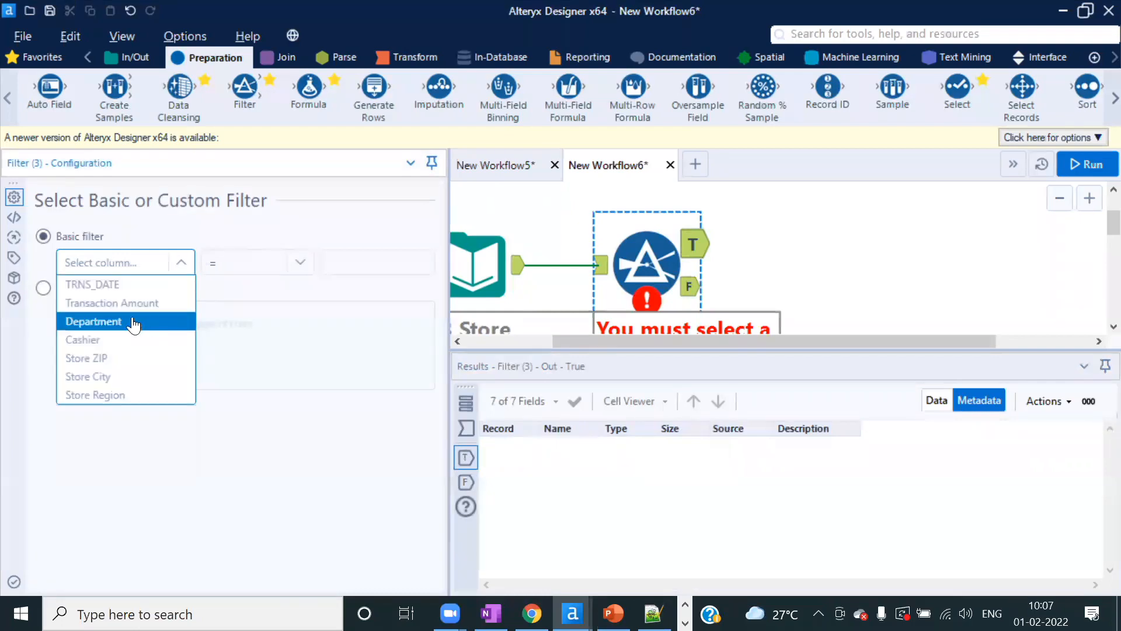
click(123, 301)
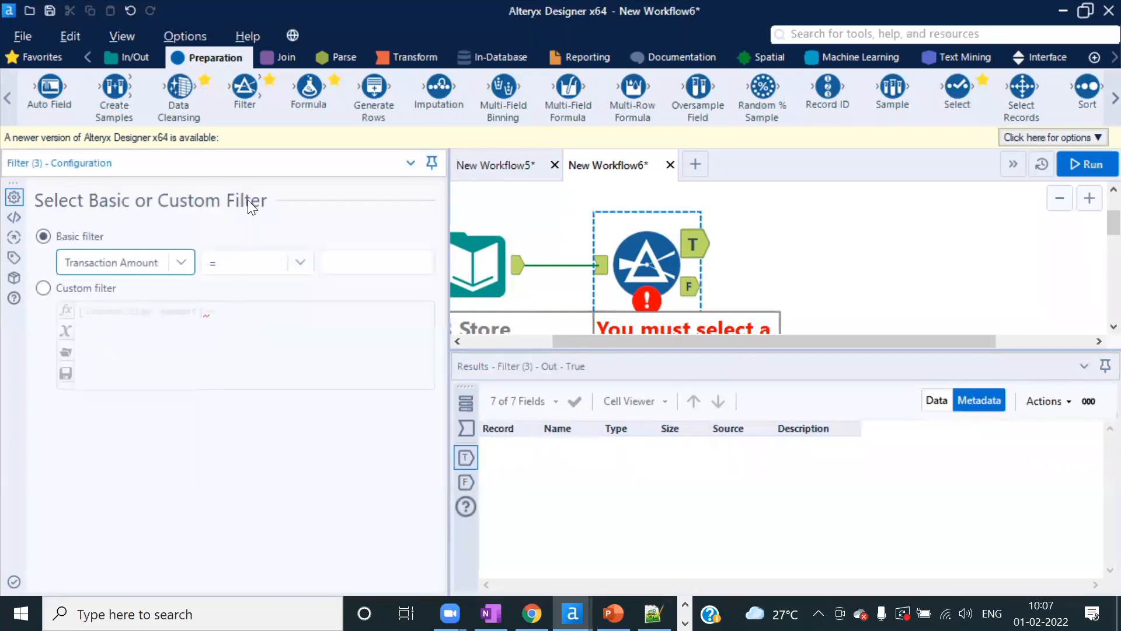
click(300, 271)
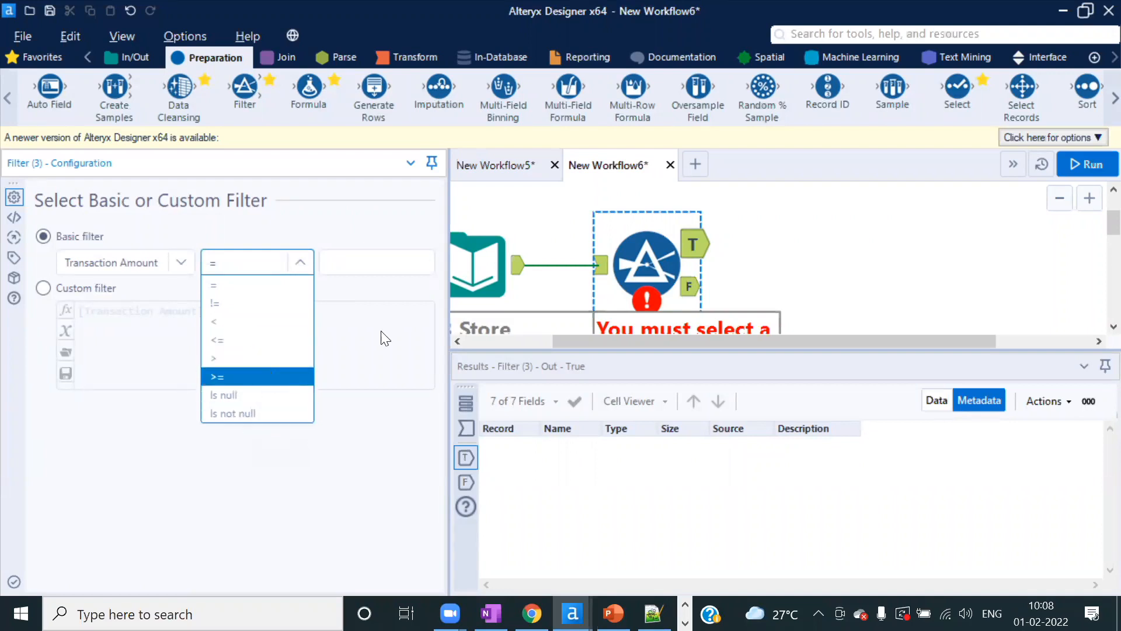
- Check the Department field's data type in the metadata of the Filter tool's input
click(607, 275)
click(467, 424)
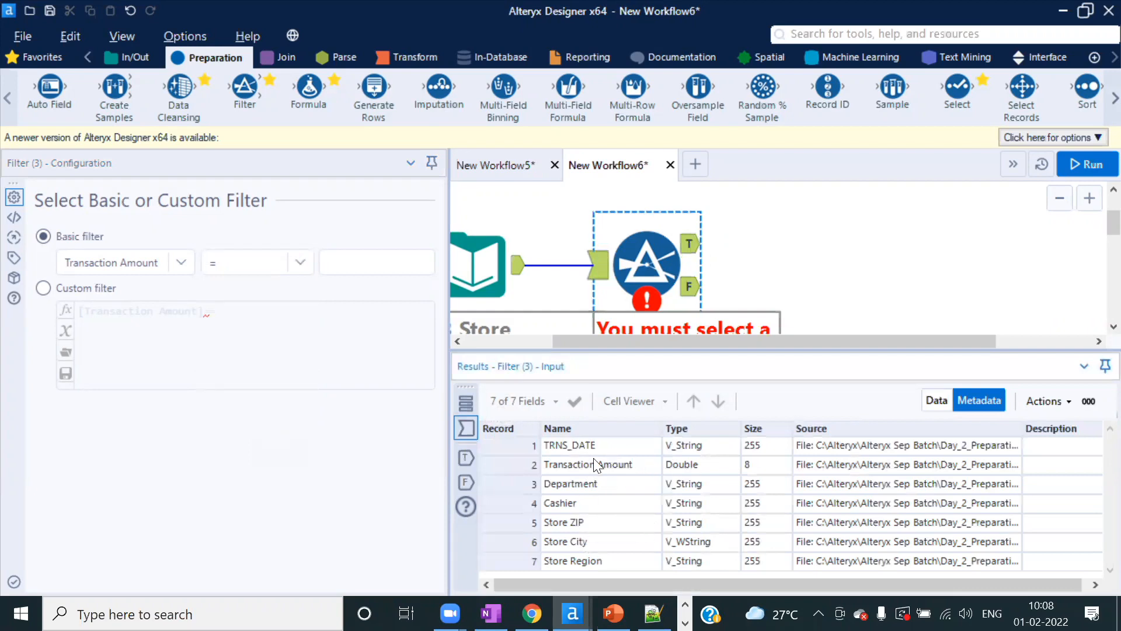
click(683, 484)
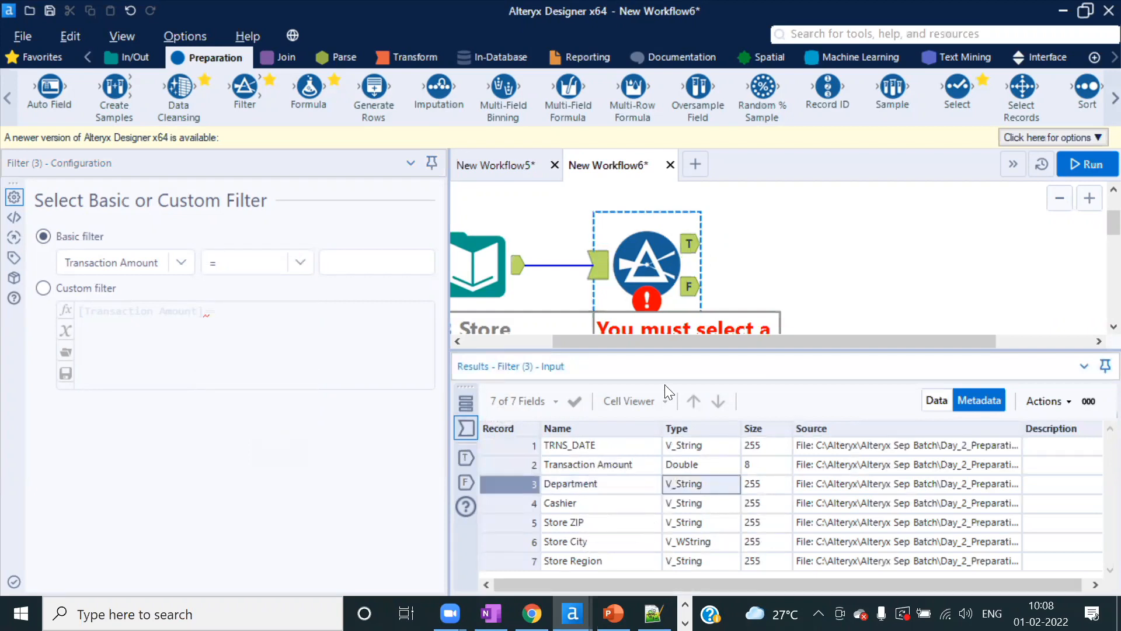
- Set the basic filter column to Department and review the comparison operators offered for it
click(186, 263)
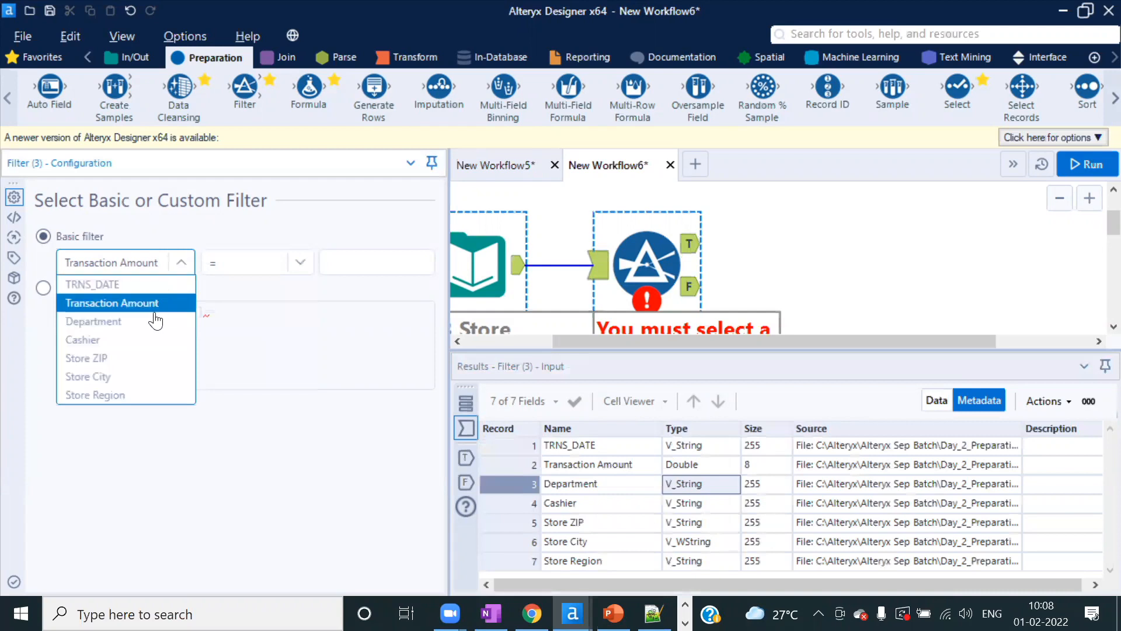
click(106, 322)
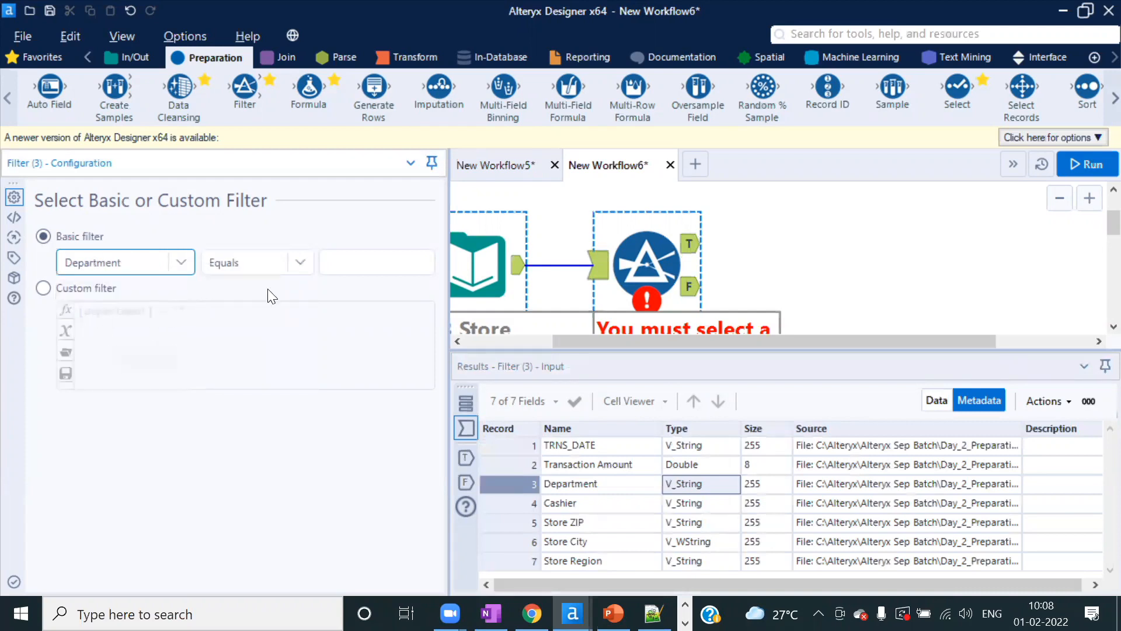
click(303, 268)
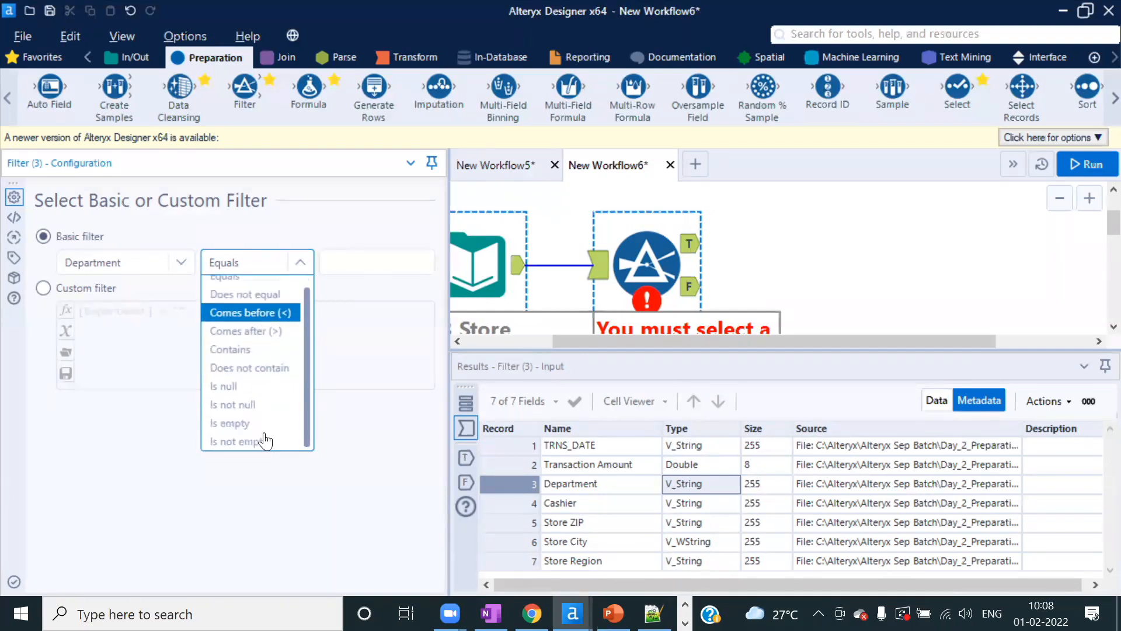
click(297, 527)
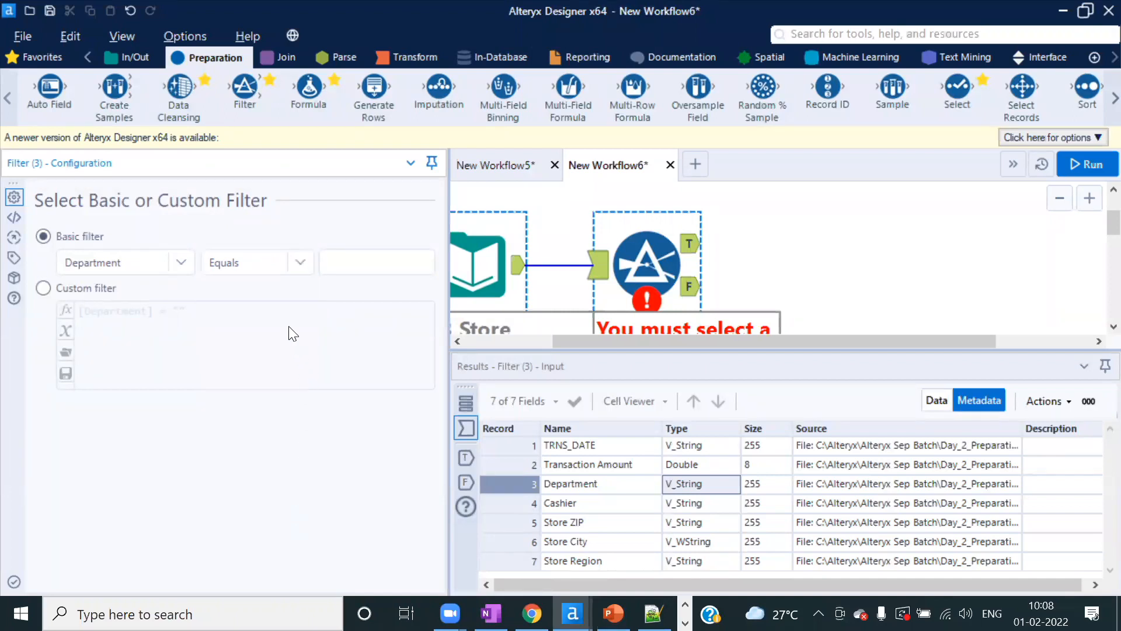
- Display the Filter tool's input records and inspect the Department and TRNS_DATE values
click(936, 401)
click(823, 503)
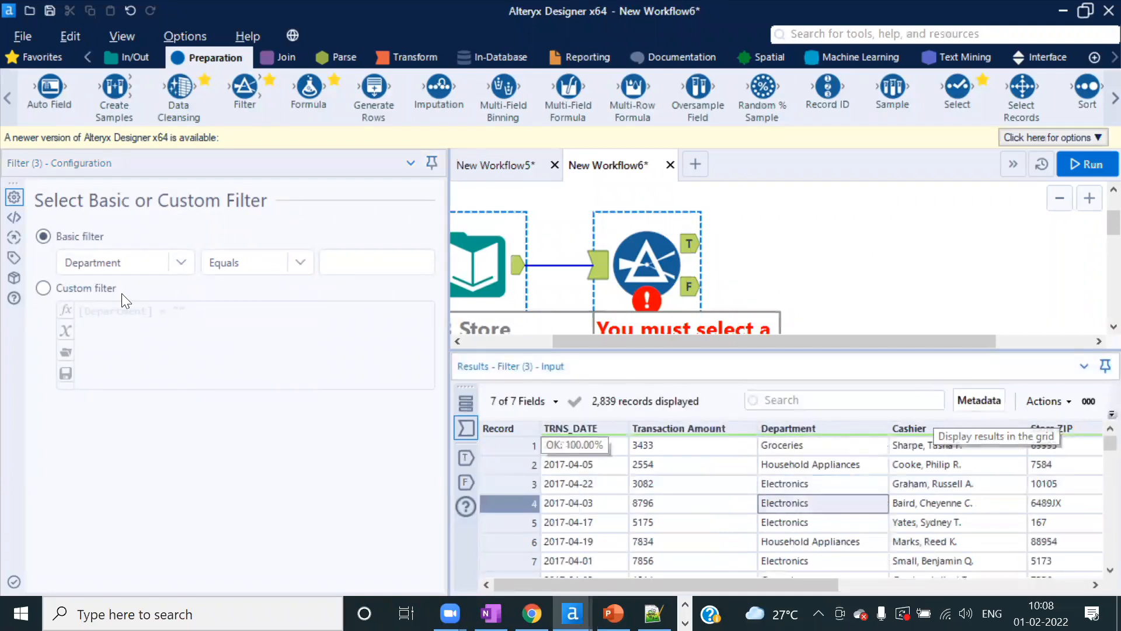
click(172, 313)
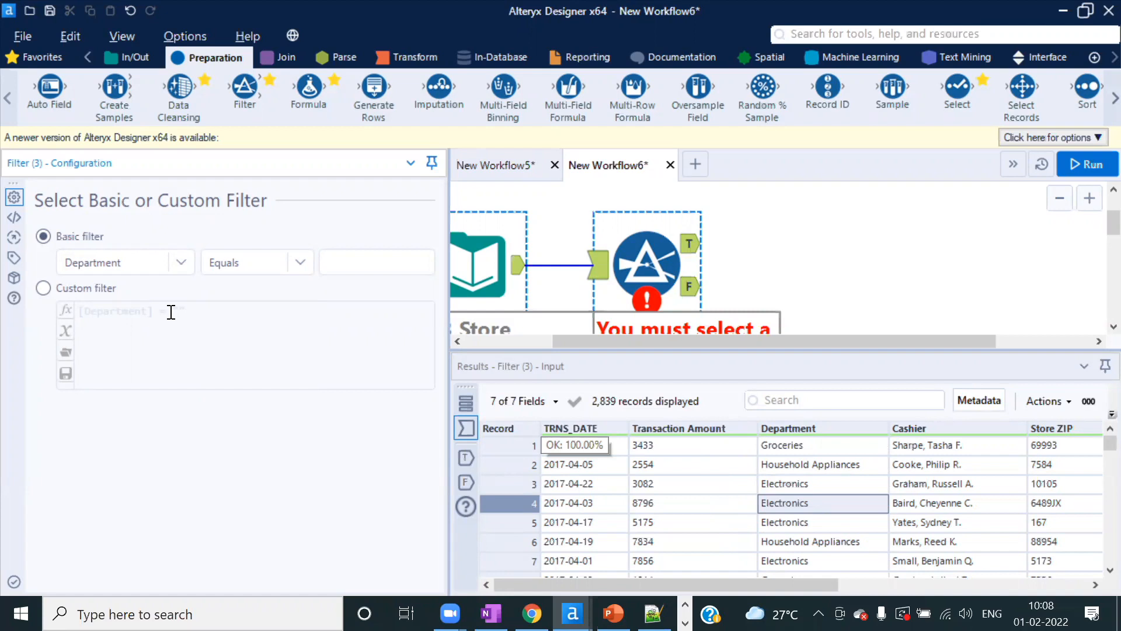
click(655, 248)
click(606, 450)
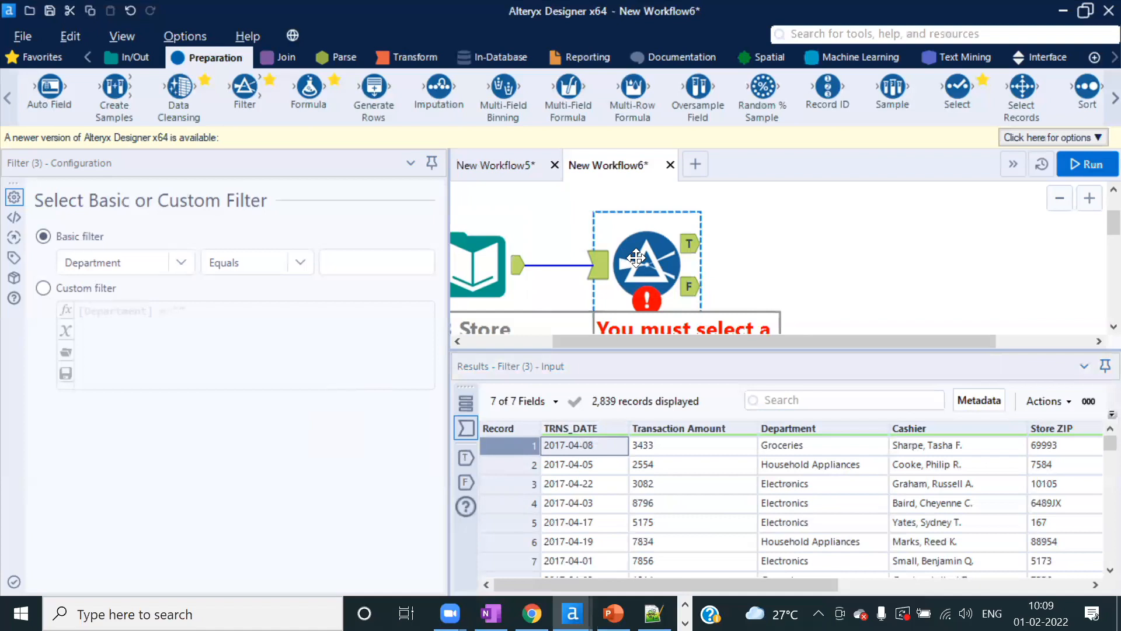
- Remove the Filter tool from the canvas and run the workflow with only the Input Data tool
click(885, 258)
click(1084, 165)
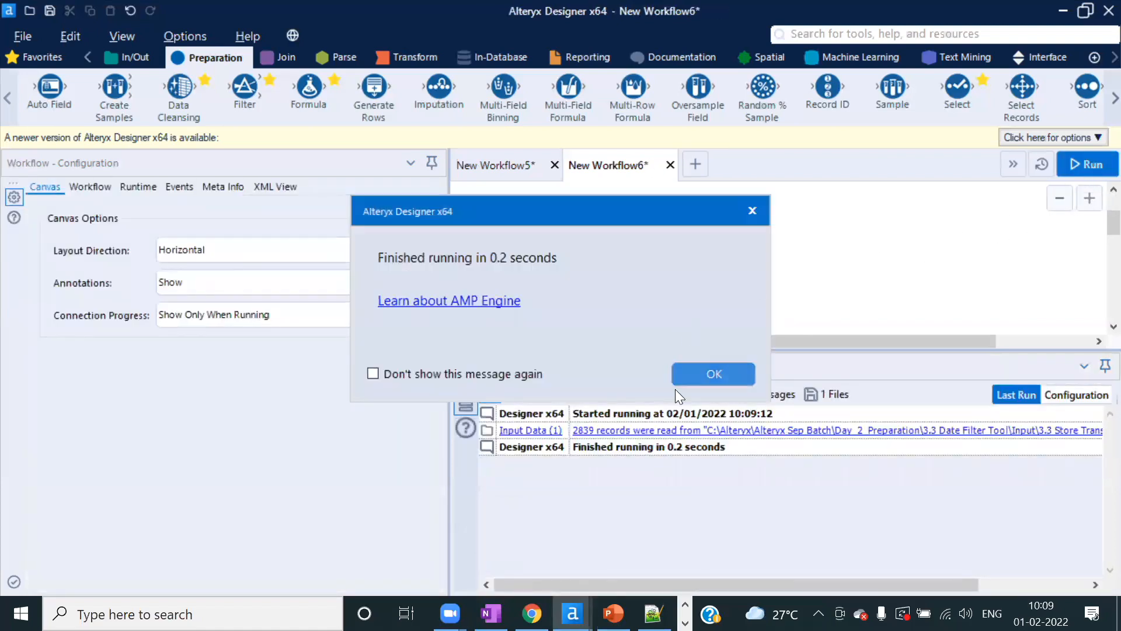
click(713, 373)
- Examine the TRNS_DATE values in the Input Data tool's output
click(521, 269)
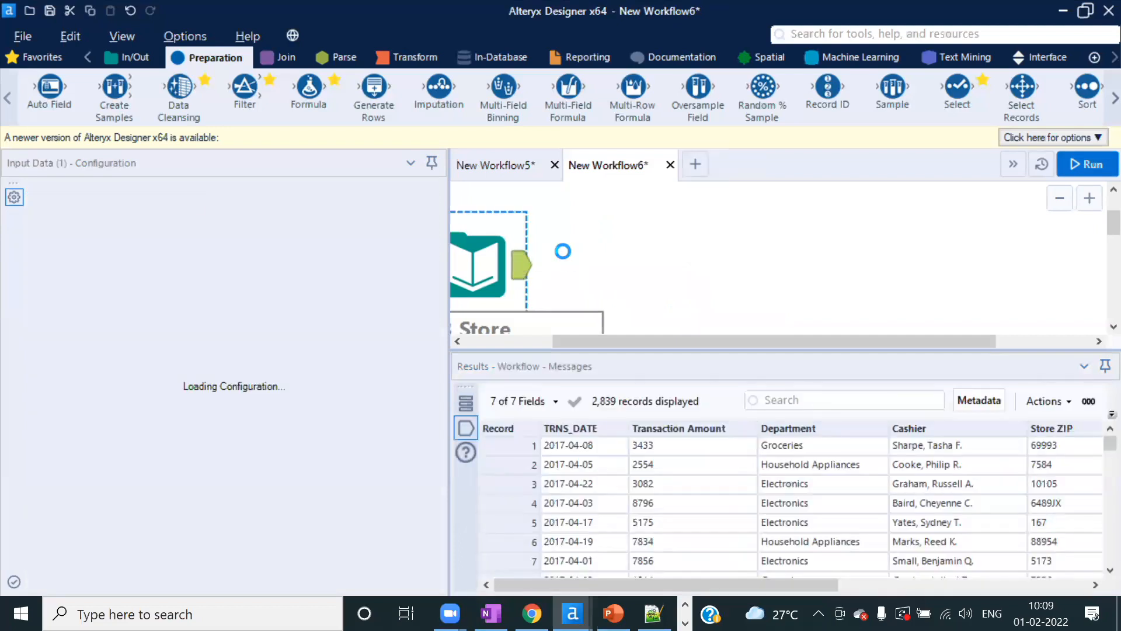
drag(564, 441, 563, 551)
click(581, 519)
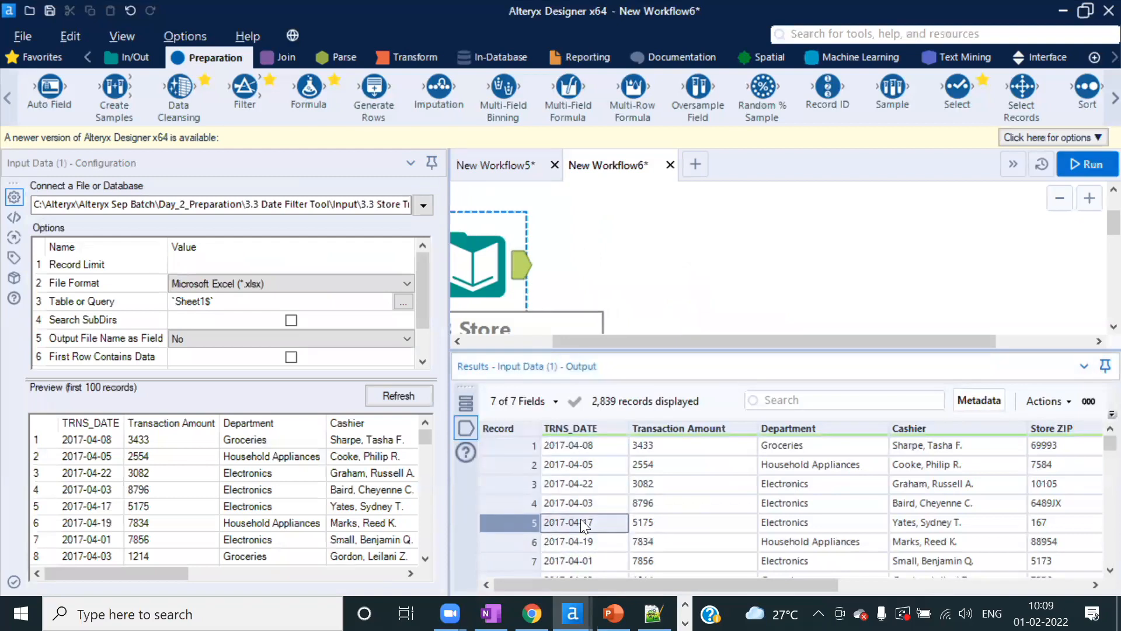
- Check the field types in the Input Data metadata and connect a Select tool to the Input Data output
click(986, 402)
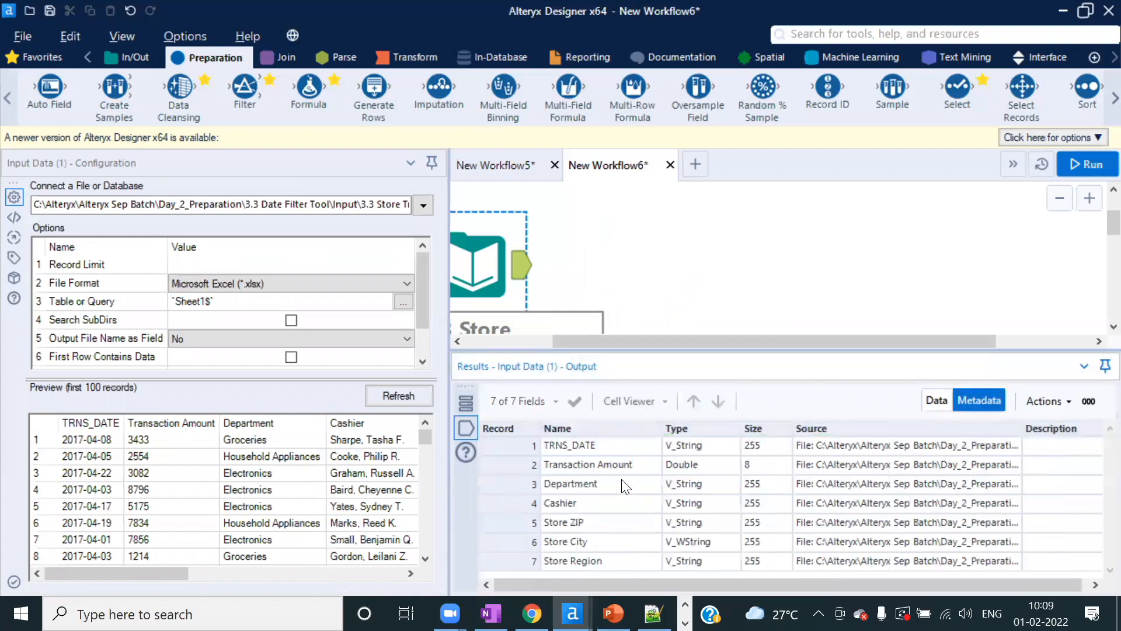
drag(607, 451, 672, 445)
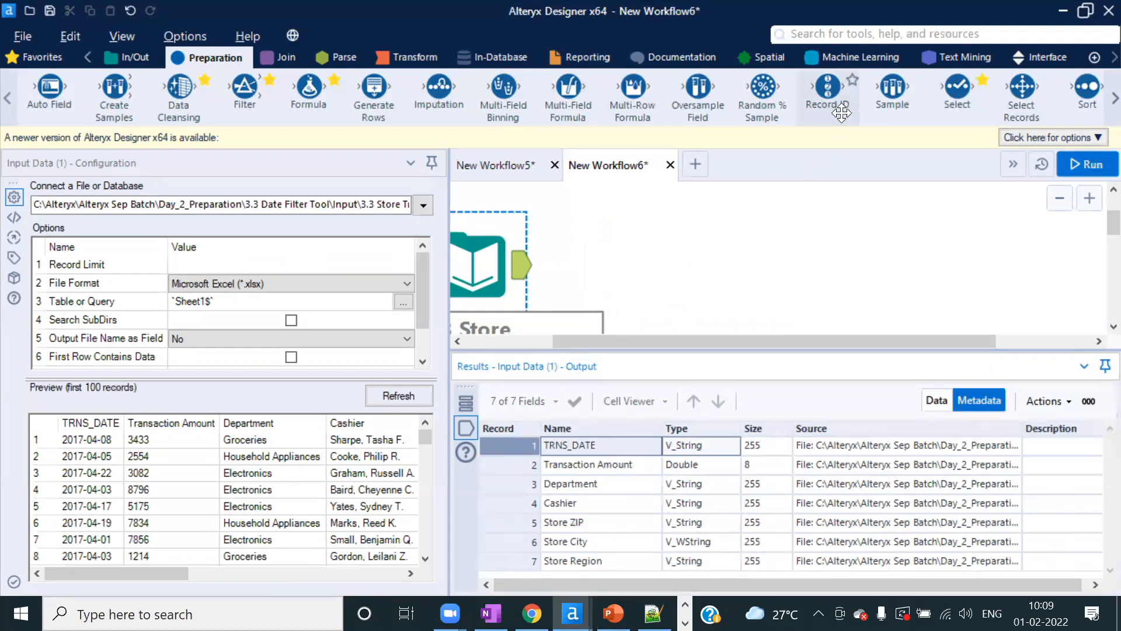
drag(958, 87, 647, 264)
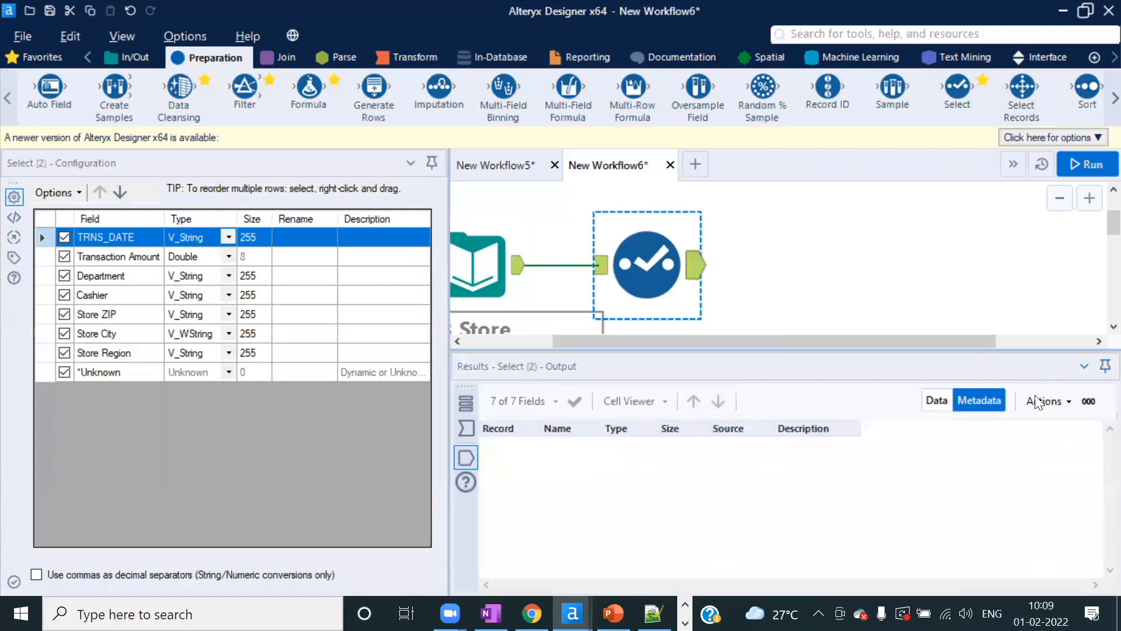
click(943, 402)
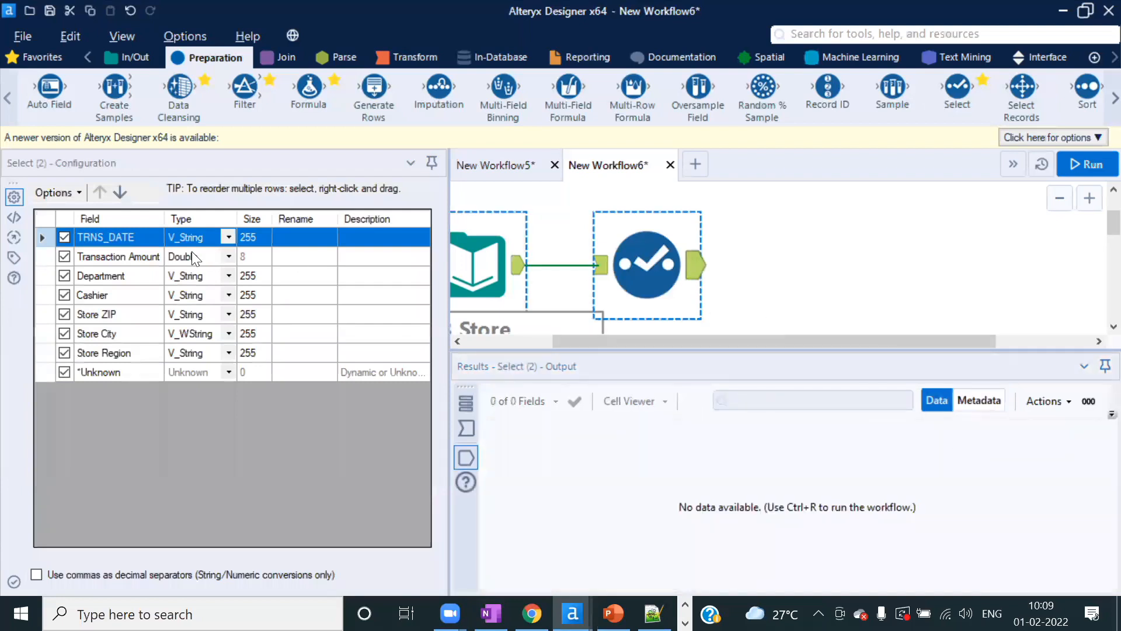
- Change the TRNS_DATE field's type to Date in the Select tool and run the workflow
click(228, 237)
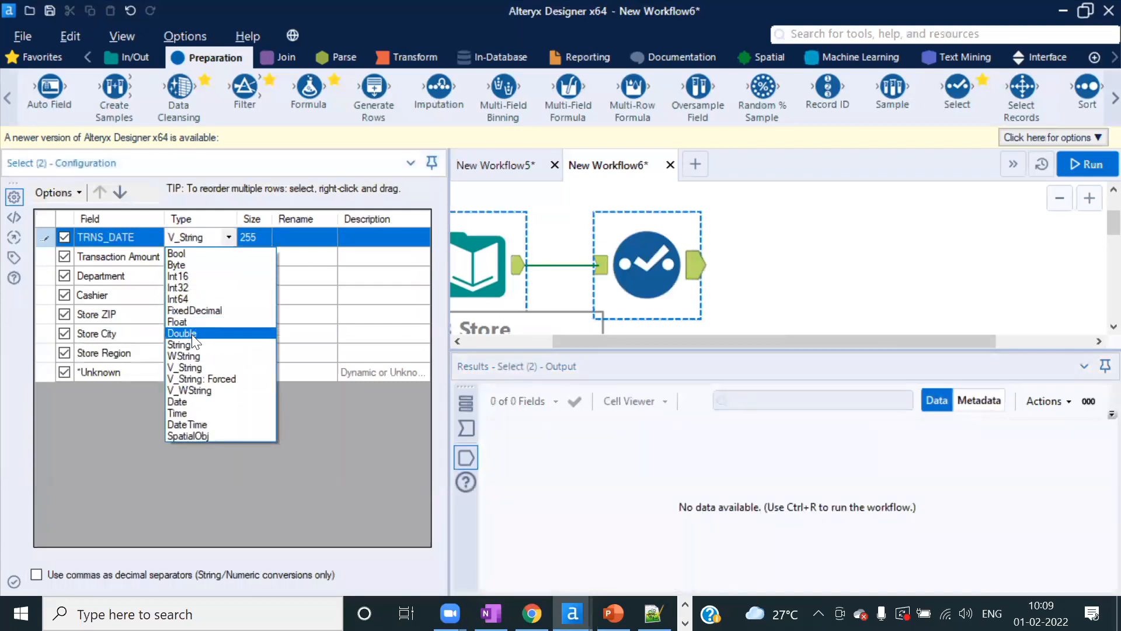
click(196, 400)
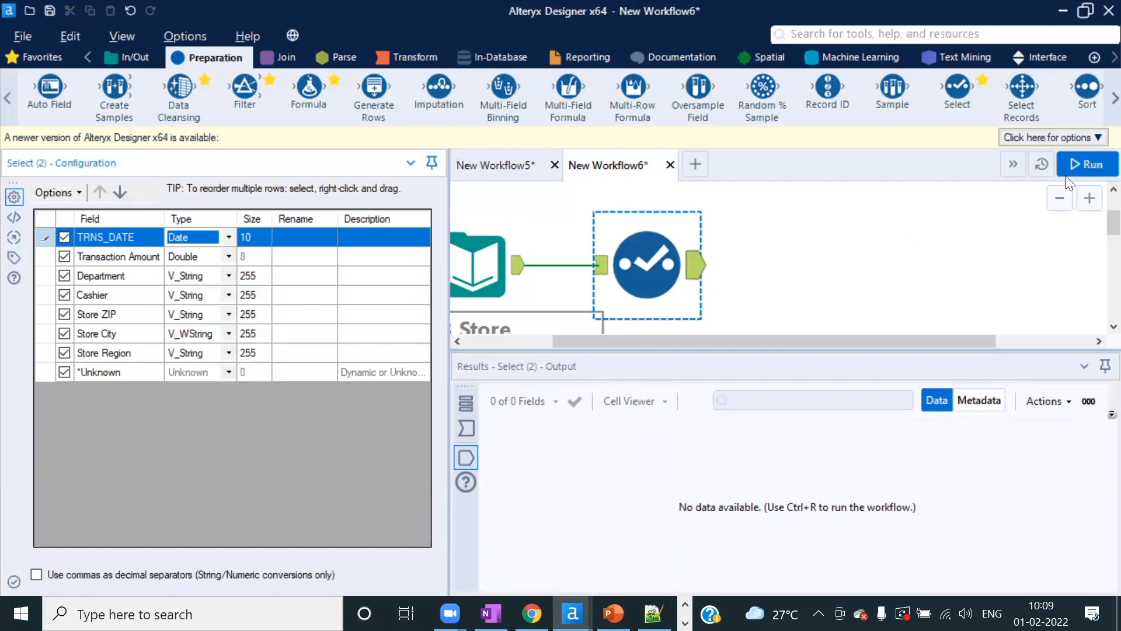
click(1088, 164)
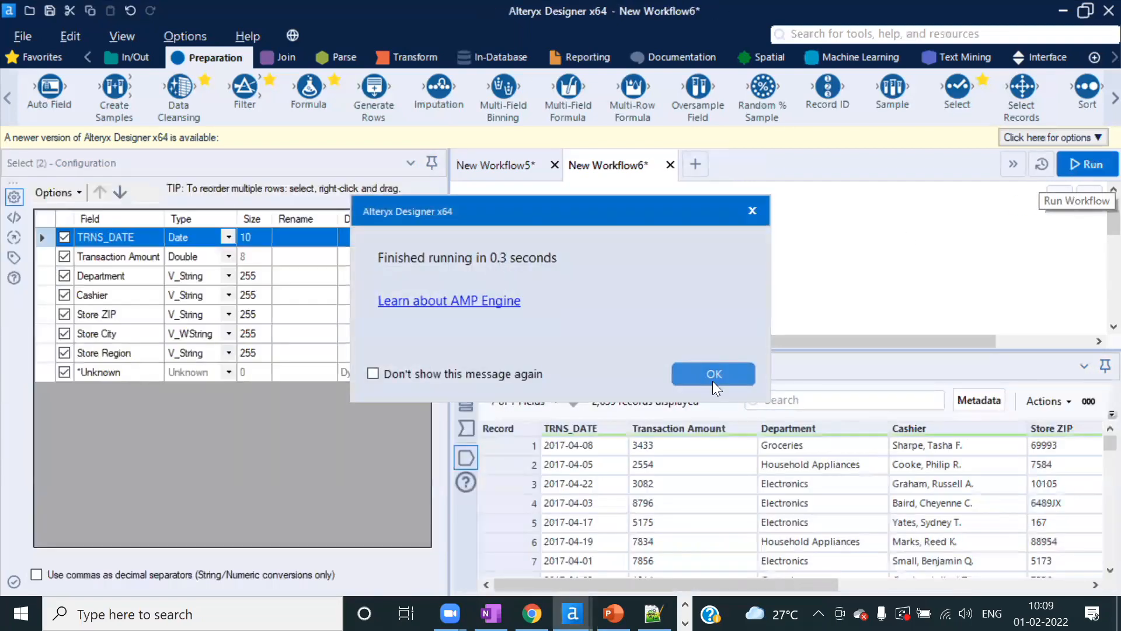
click(712, 374)
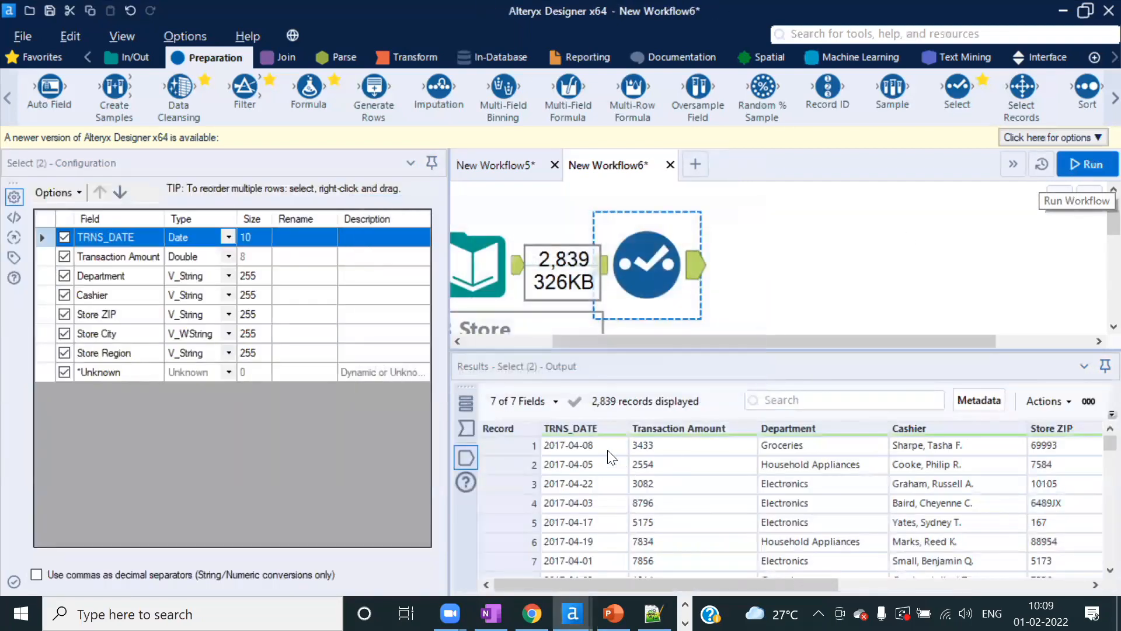
- Examine the field types in the Select tool's output metadata, especially TRNS_DATE, and return to its data records
click(979, 401)
click(719, 446)
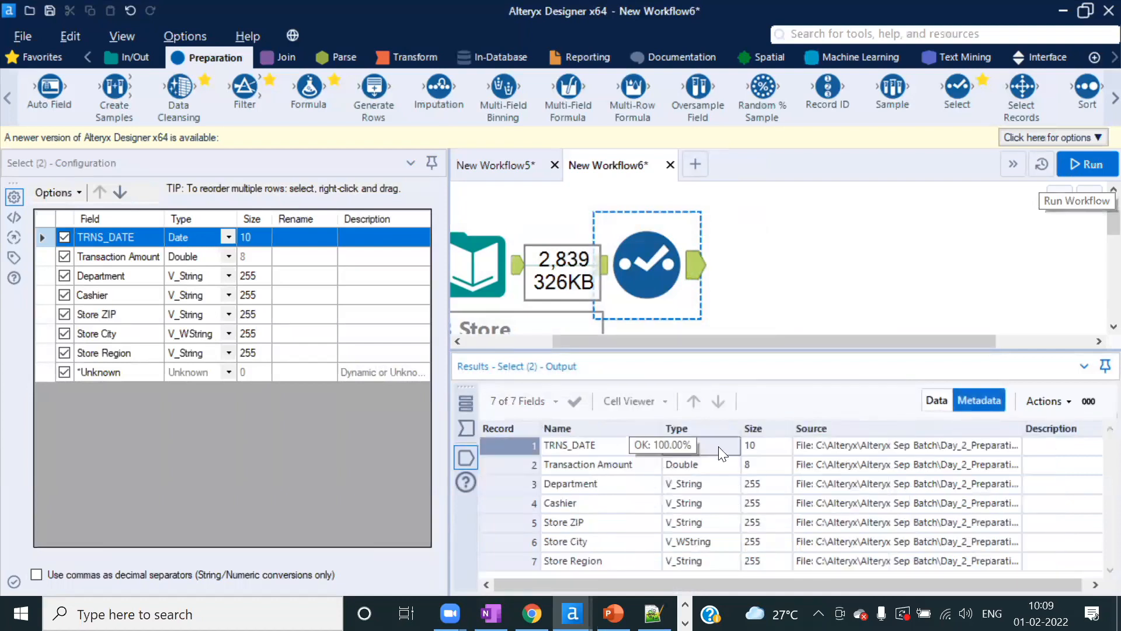
click(716, 501)
click(615, 464)
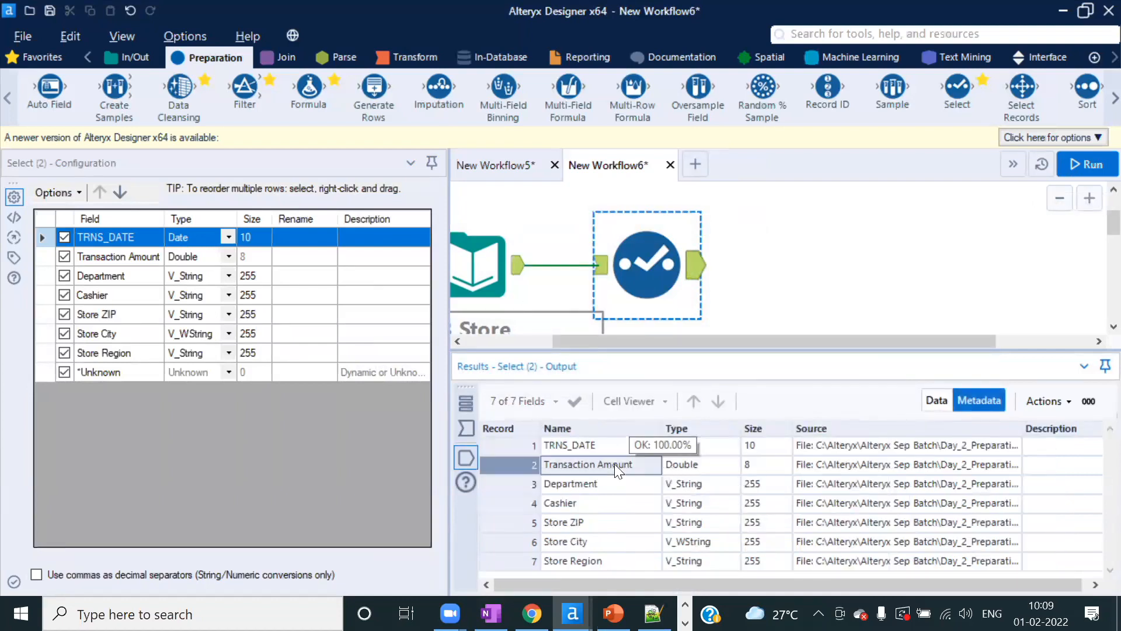
click(851, 202)
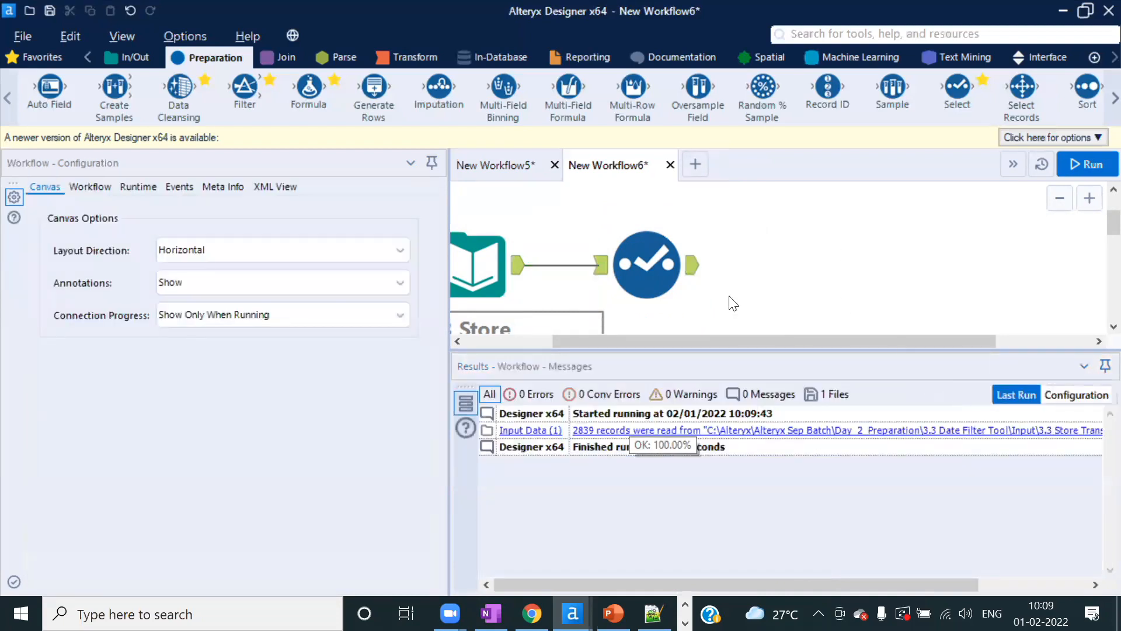
click(697, 273)
drag(666, 483, 692, 468)
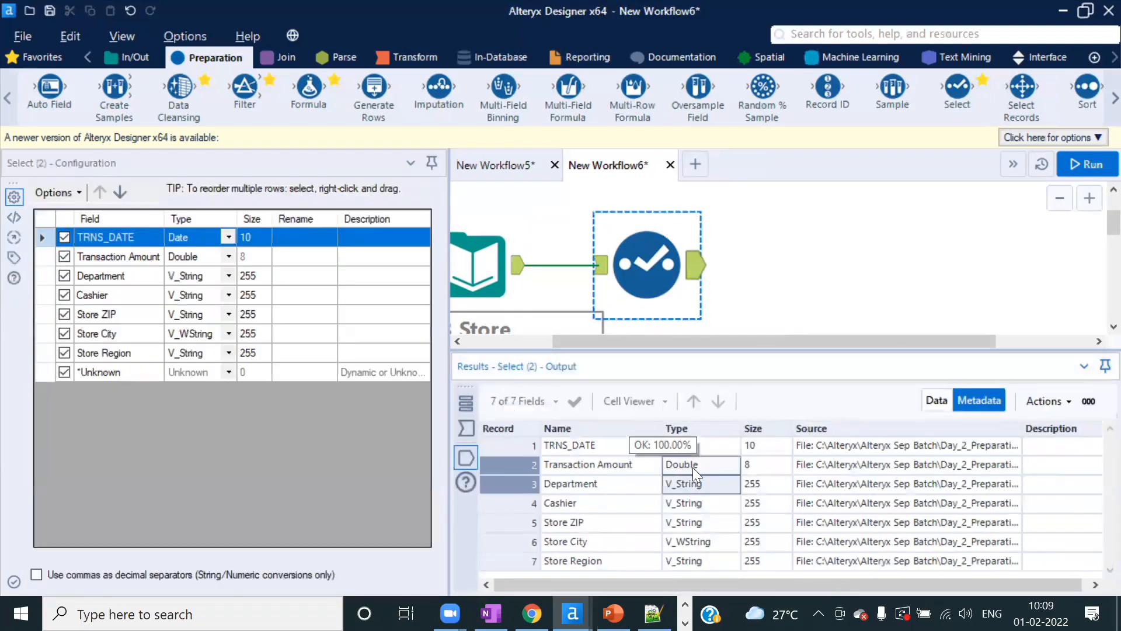
click(583, 447)
click(713, 446)
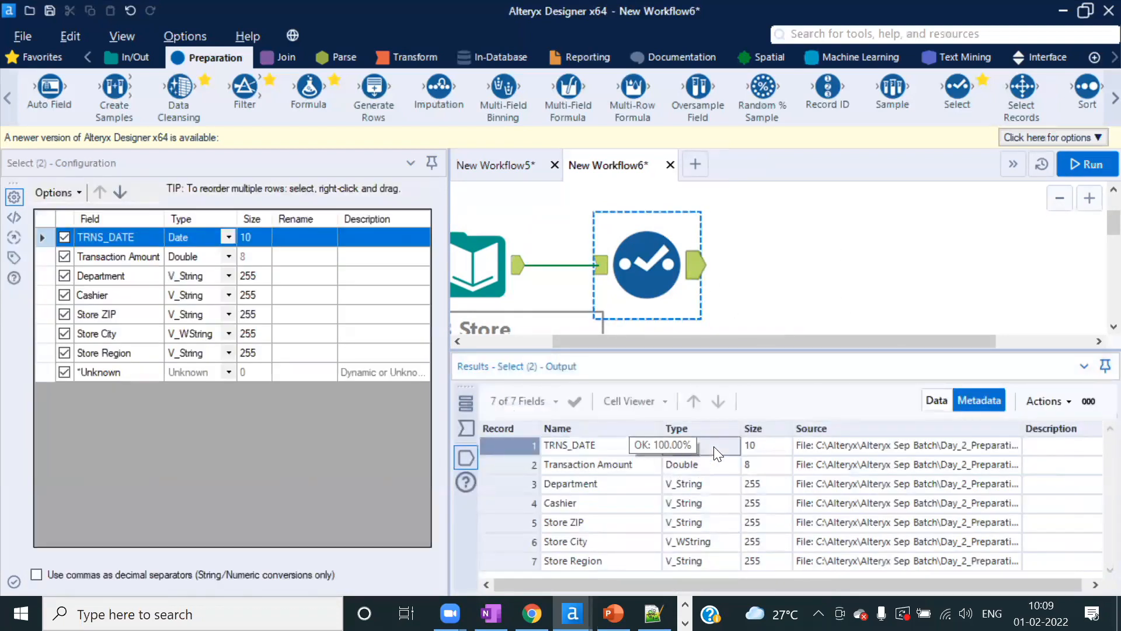
drag(724, 349, 713, 300)
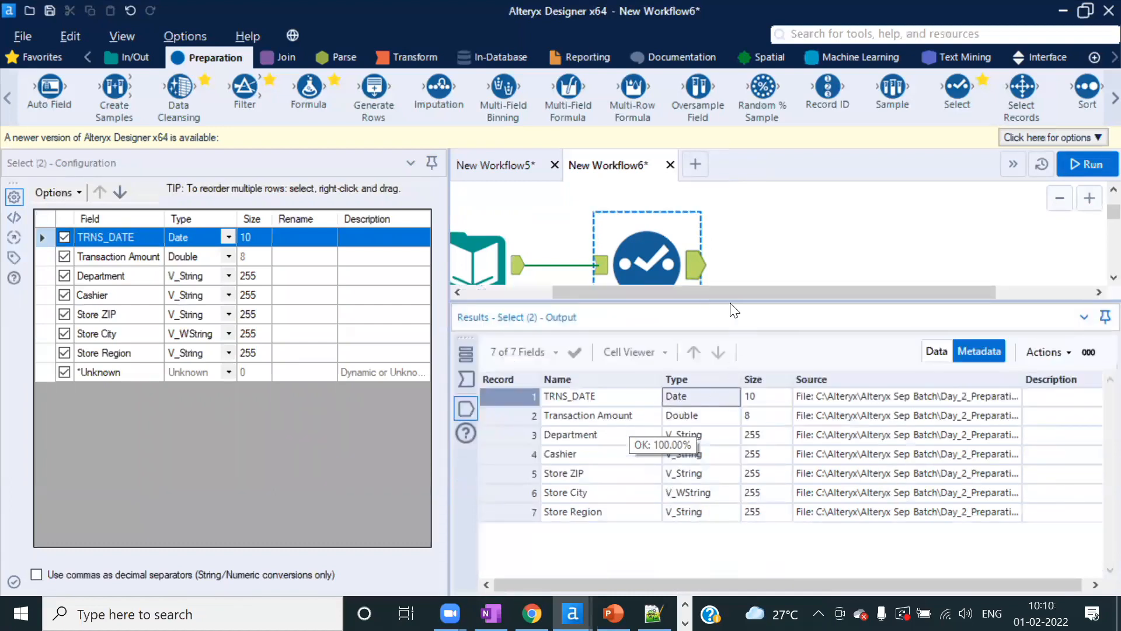
drag(725, 304, 719, 403)
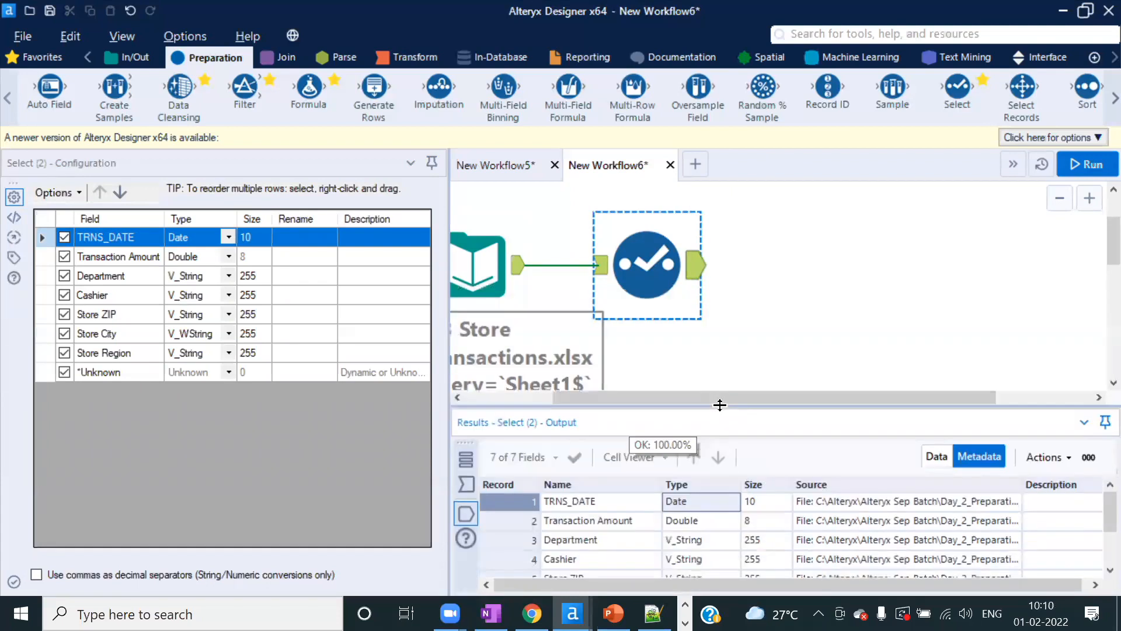
click(936, 456)
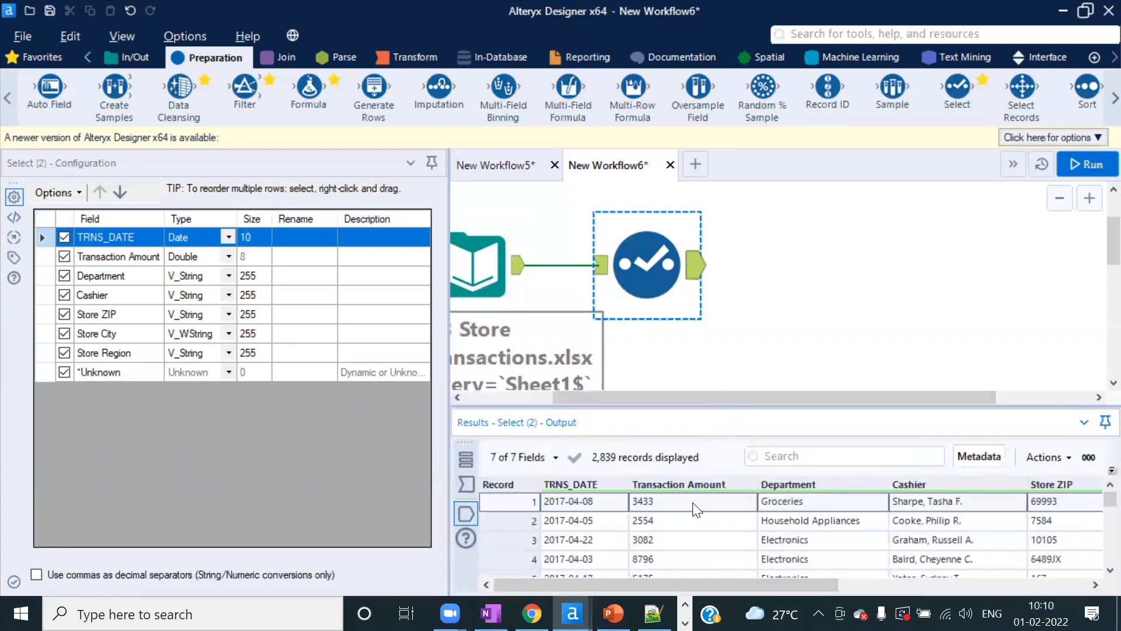
click(577, 504)
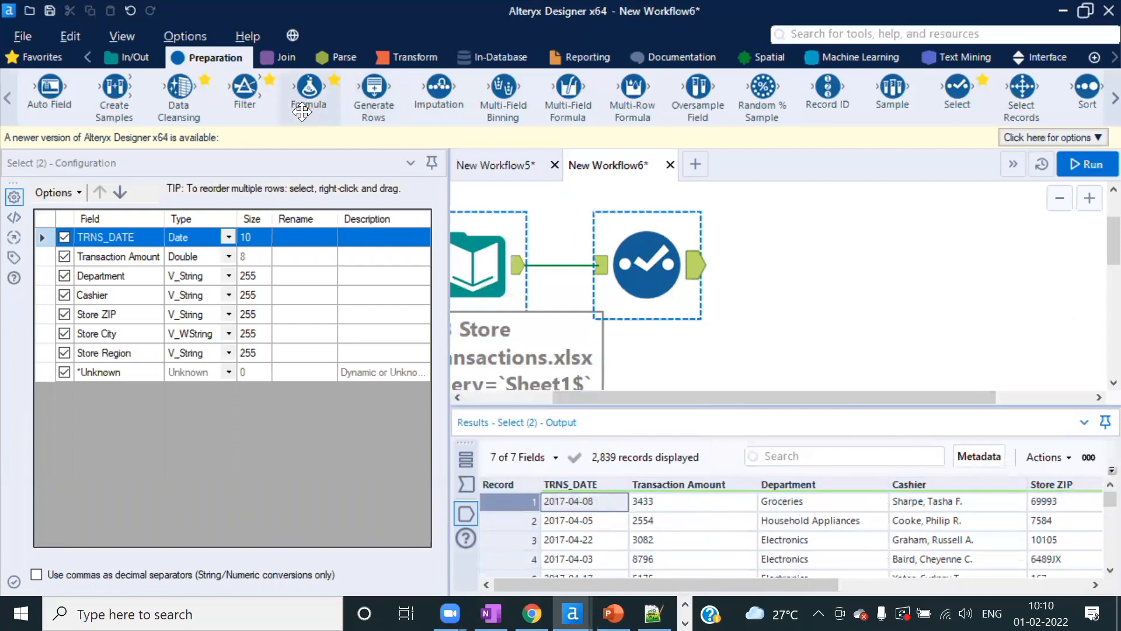
- Connect a Filter tool after the Select tool and set its basic filter to TRNS_DATE with the Range operator
drag(245, 85, 818, 267)
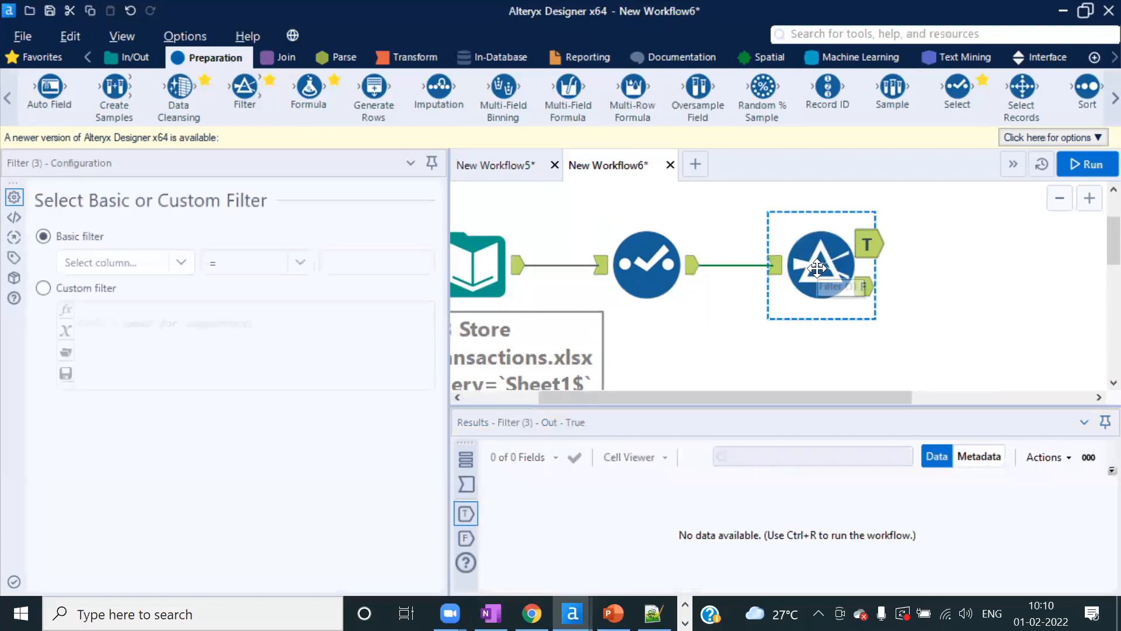
click(189, 261)
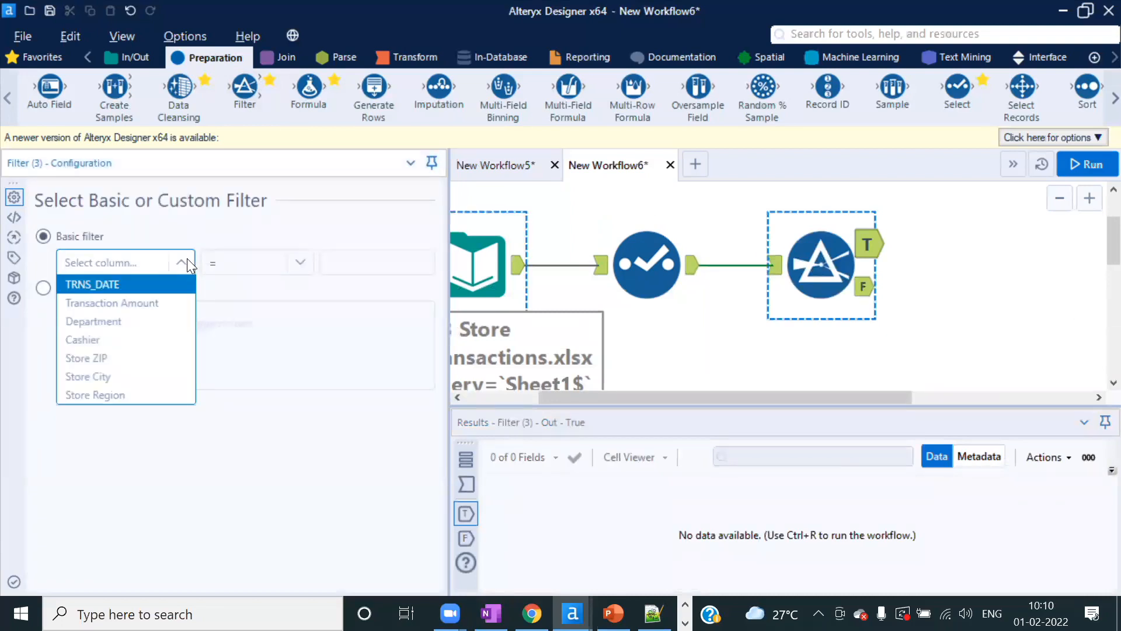
click(121, 286)
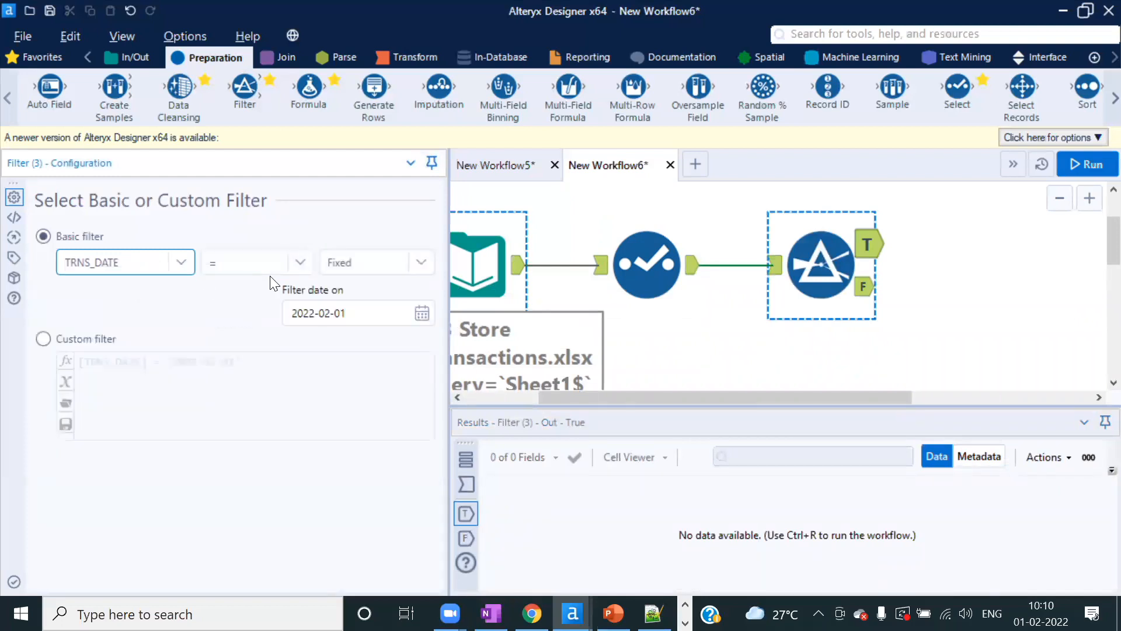
click(303, 269)
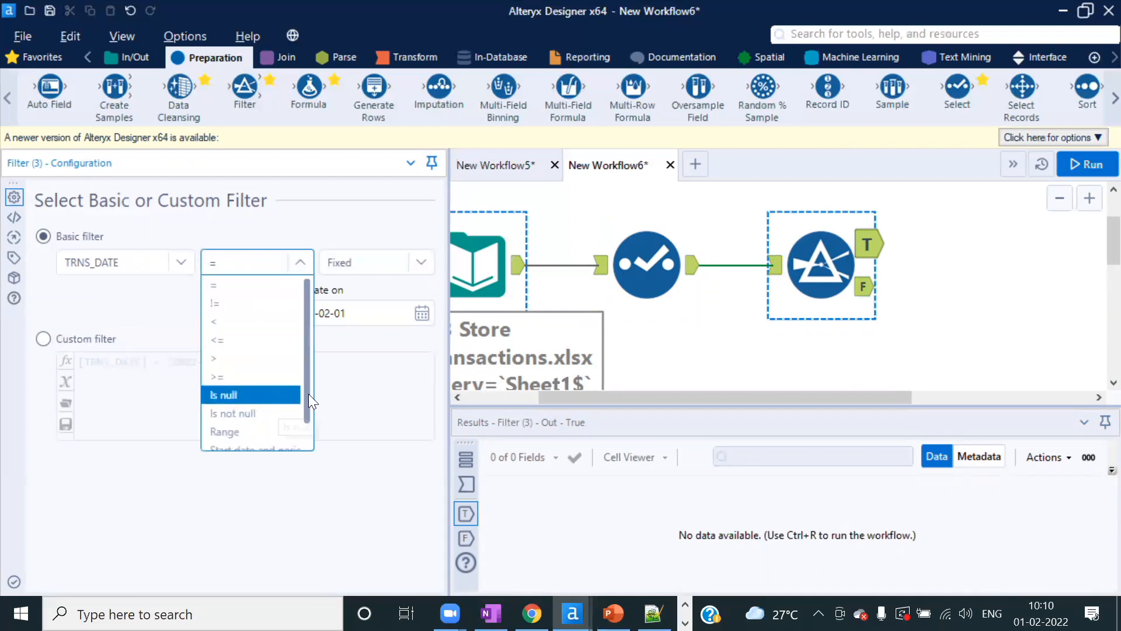
drag(307, 393, 307, 417)
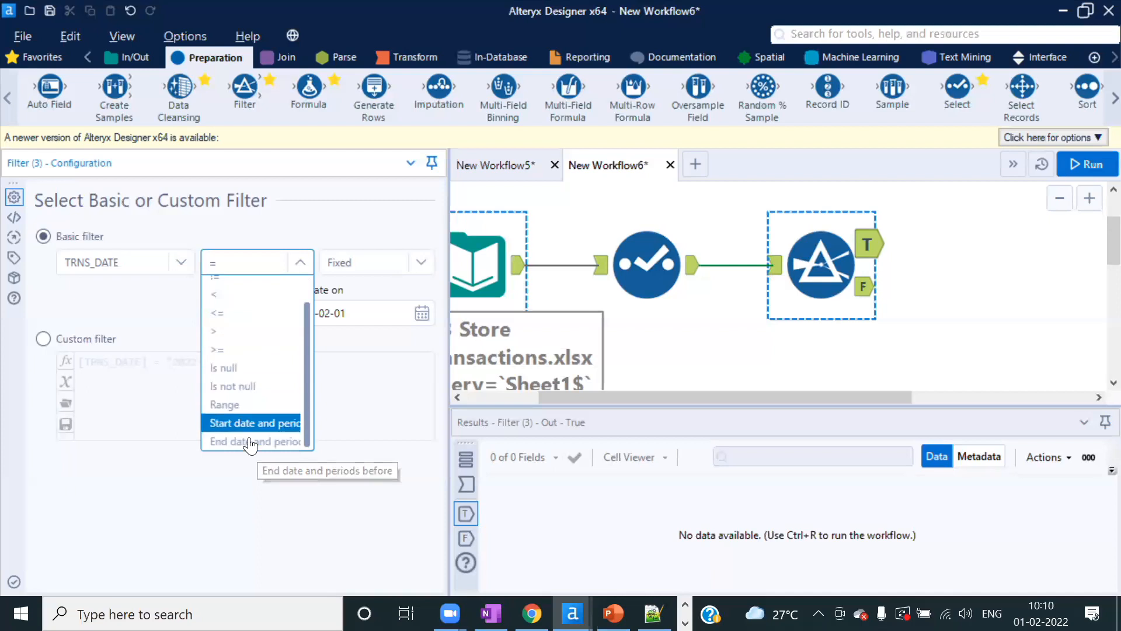
click(239, 404)
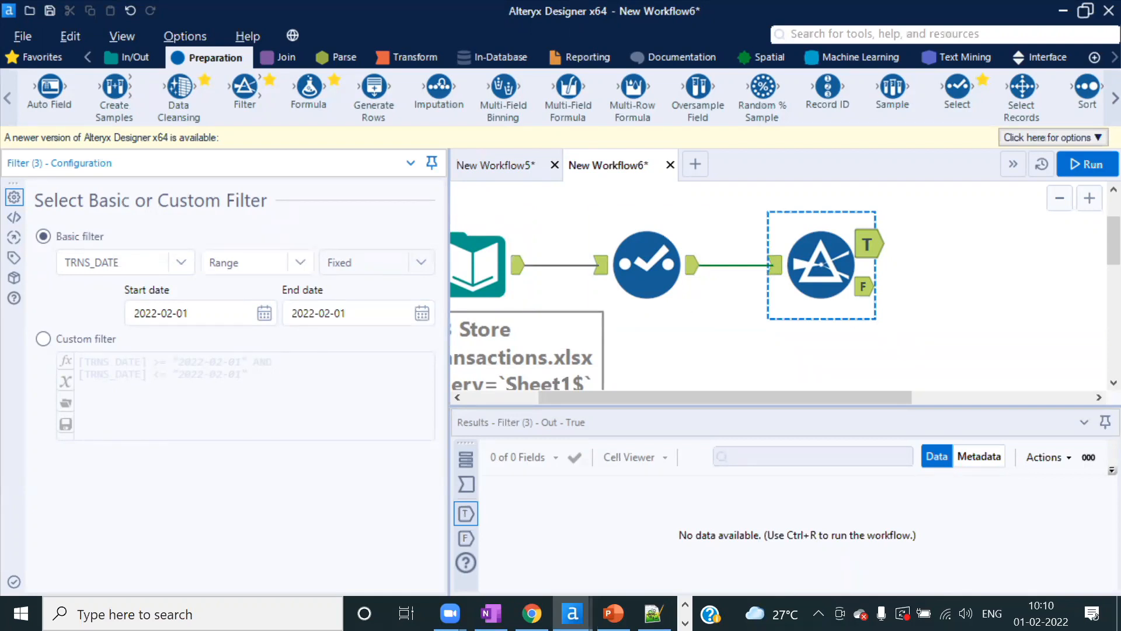
- Set the start date of the TRNS_DATE range to 2017-04-08
click(264, 313)
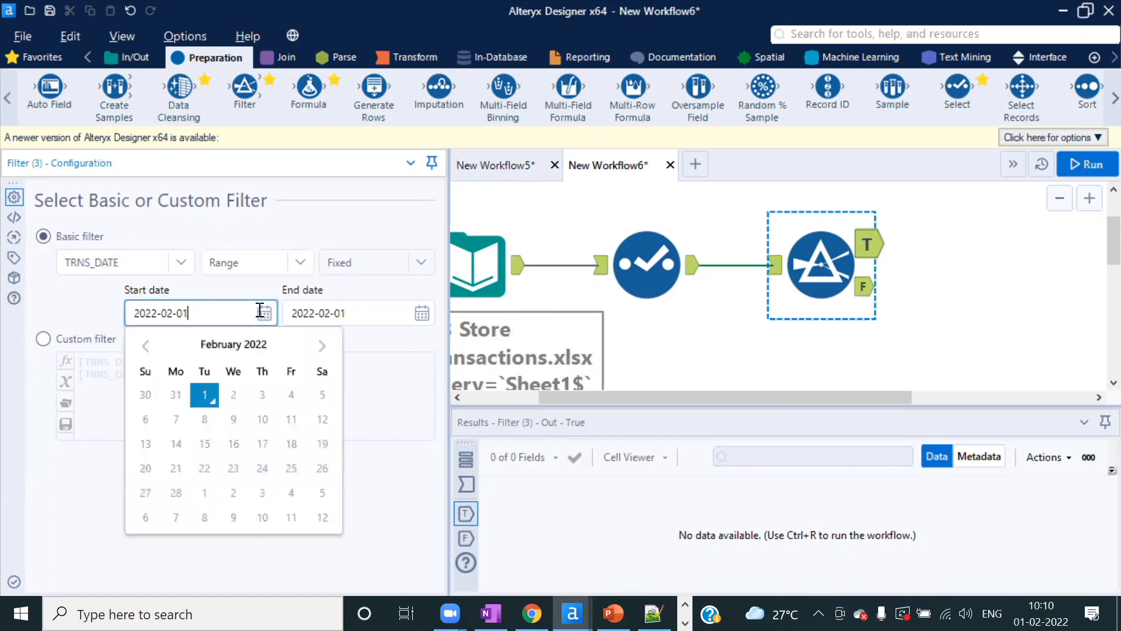
drag(189, 316, 129, 316)
text(Neerheylissem South Africa)
key(ctrl+z)
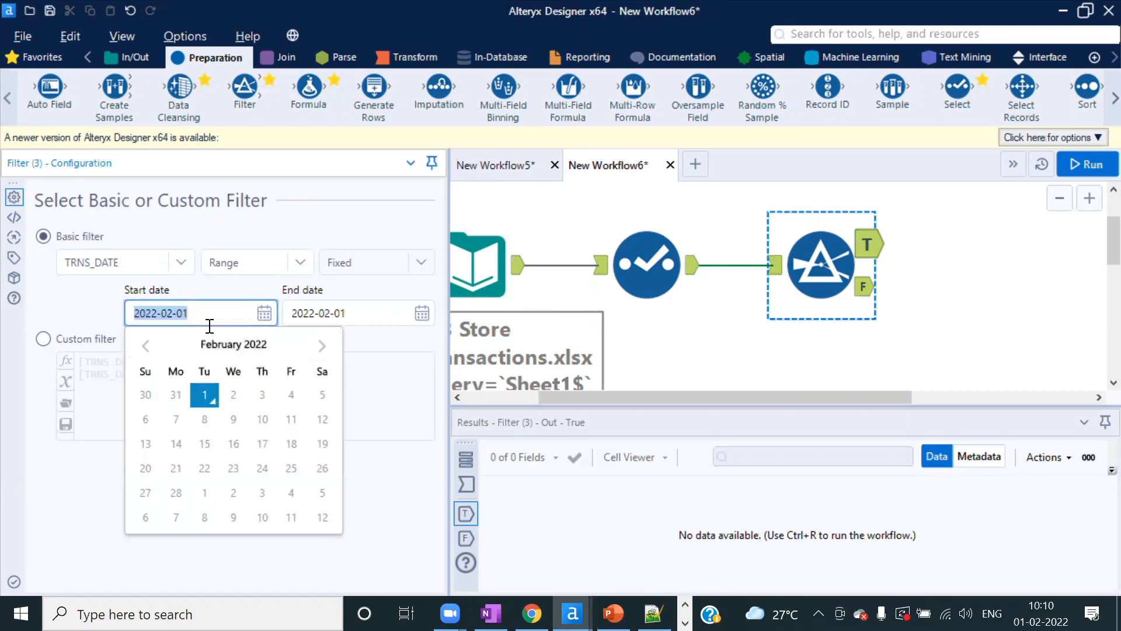
text(2017)
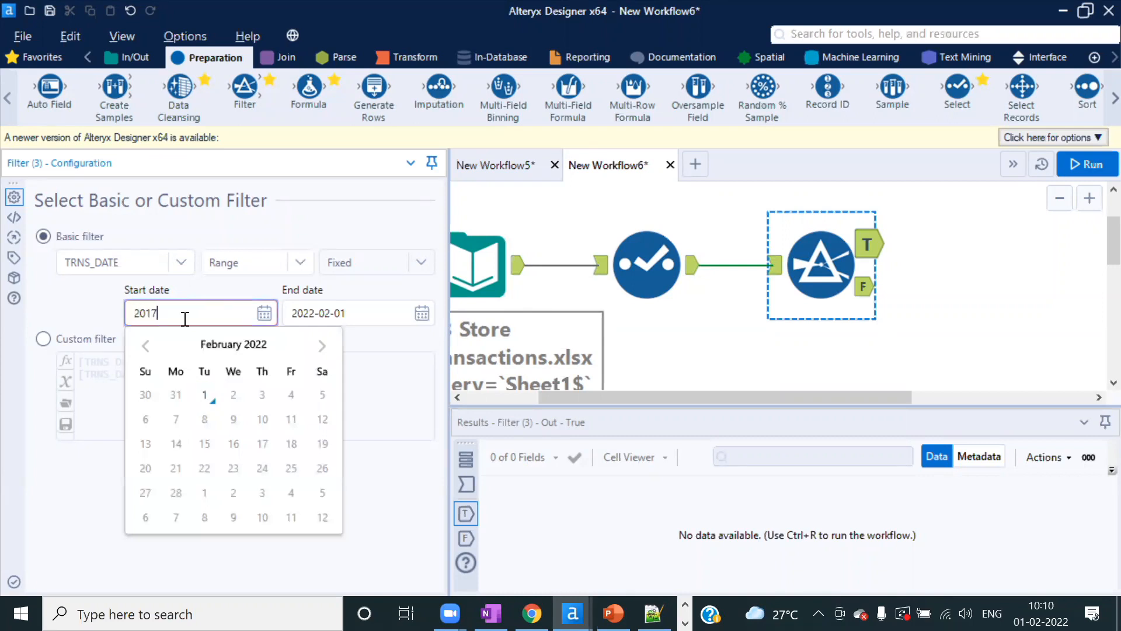
text(-04-08)
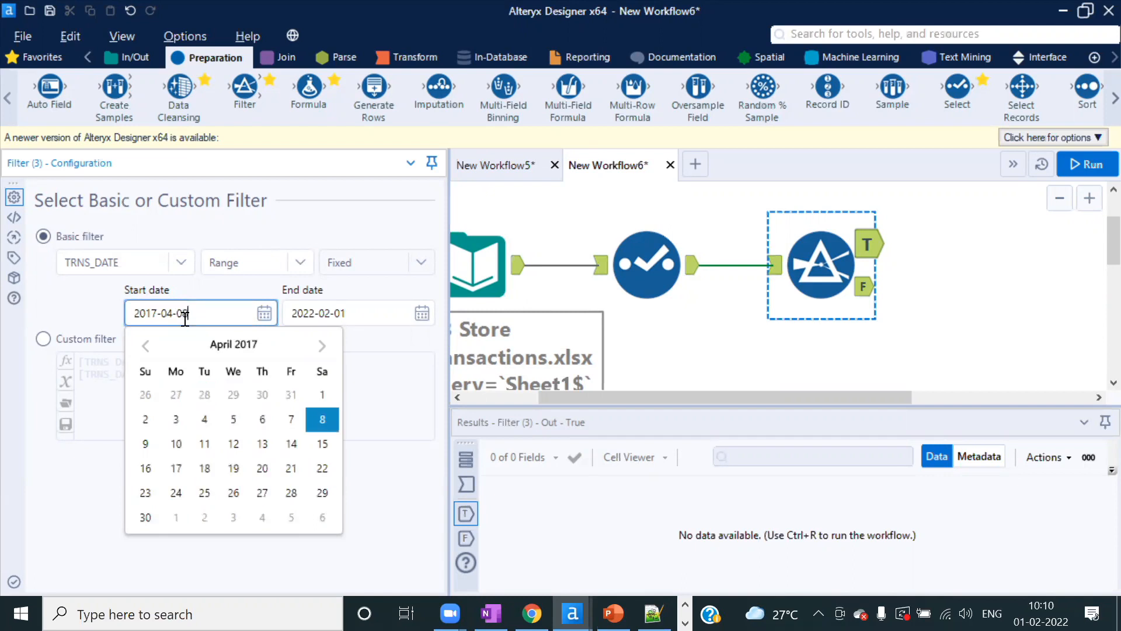
- Set the end date of the TRNS_DATE range to 2017-04-10
click(358, 308)
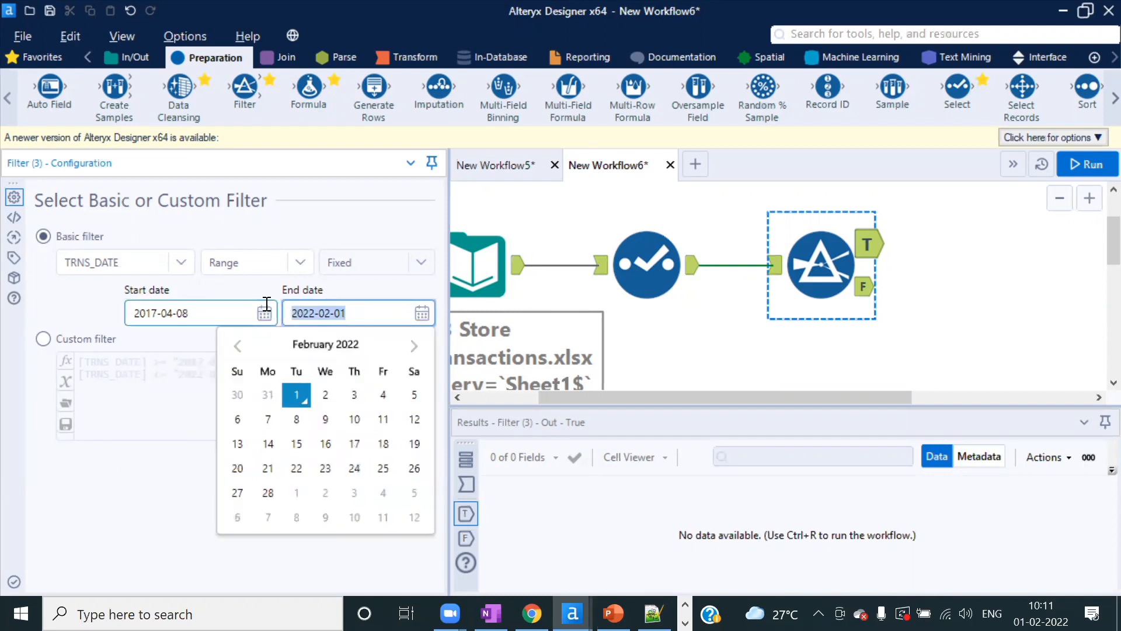
text(2017-0)
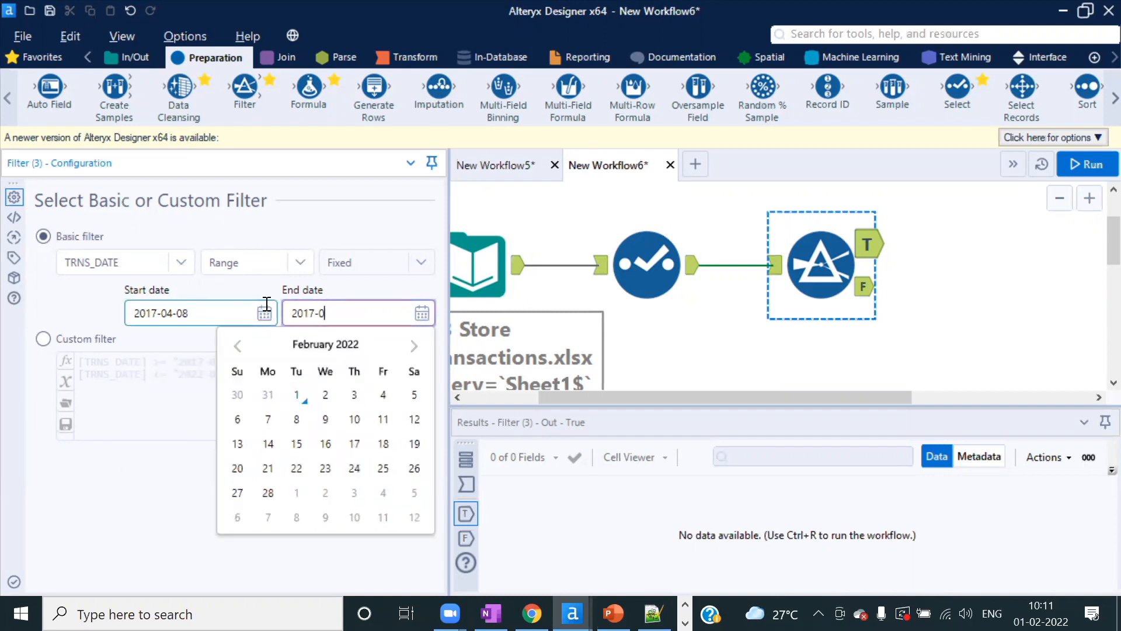
text(4-10)
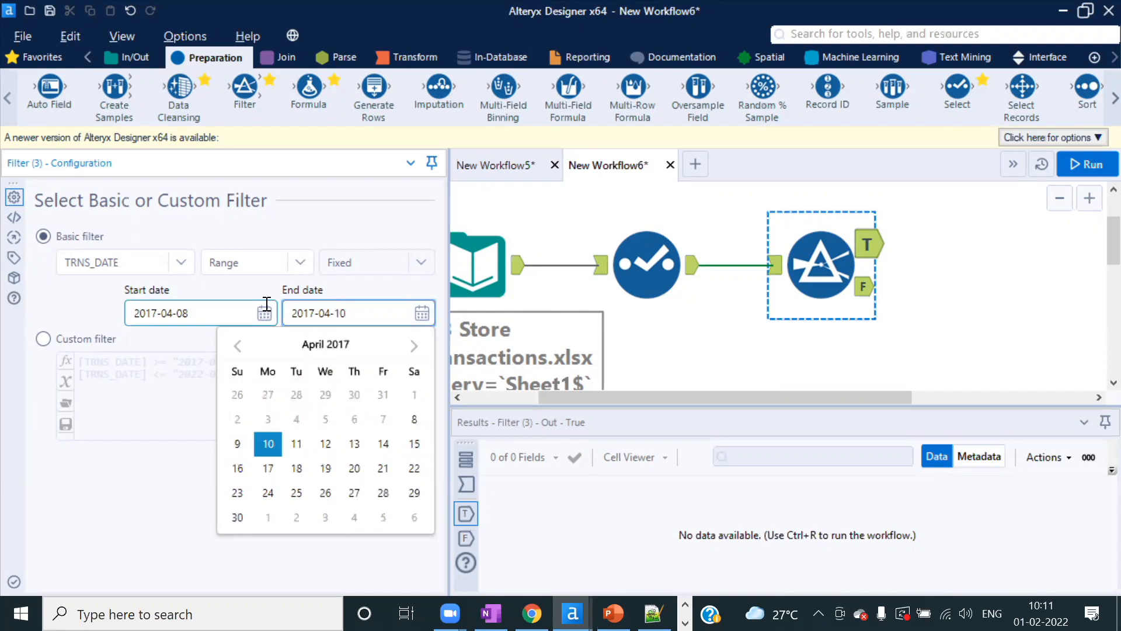
click(974, 229)
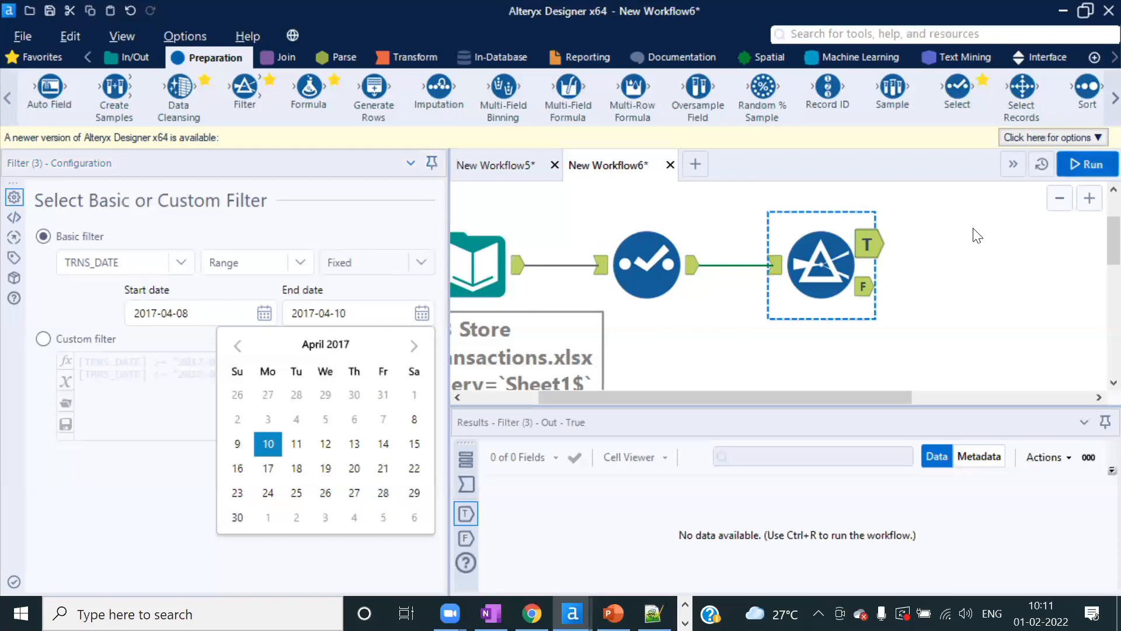
- Run the workflow and review the TRNS_DATE values in the Filter tool's True output
click(1087, 164)
click(713, 371)
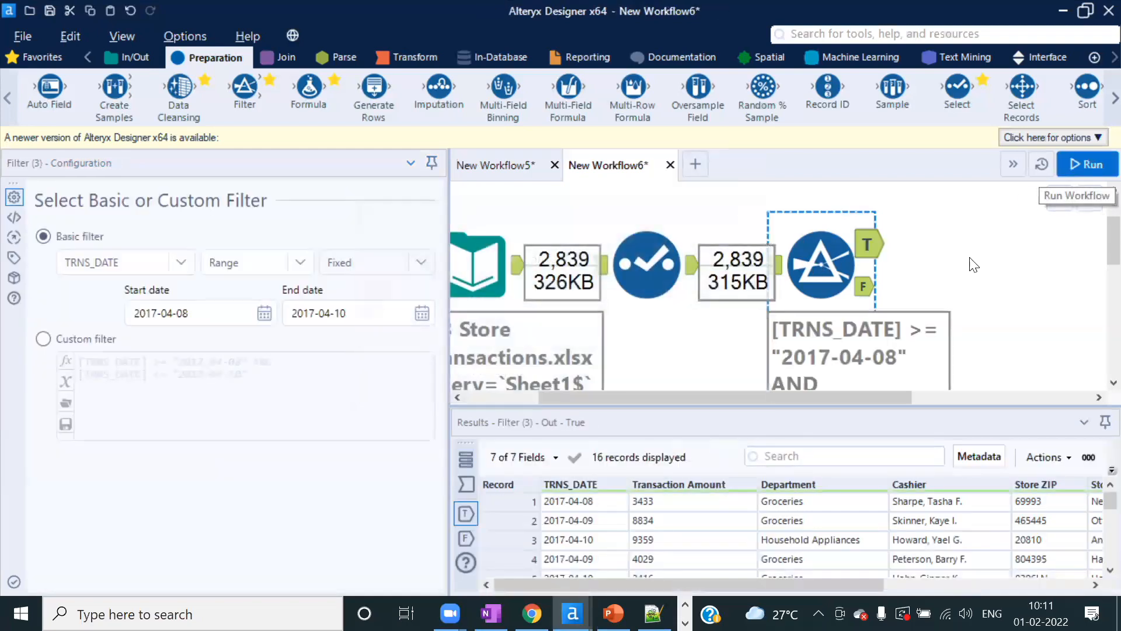
drag(675, 405, 675, 359)
scroll(578, 495, down, 3)
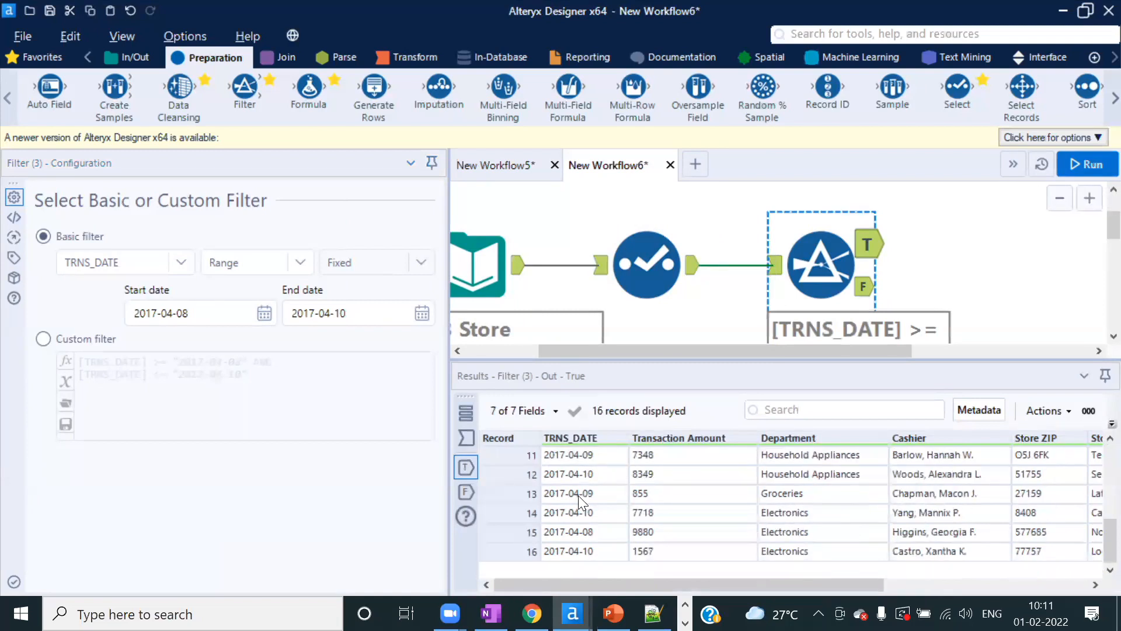
scroll(599, 514, up, 3)
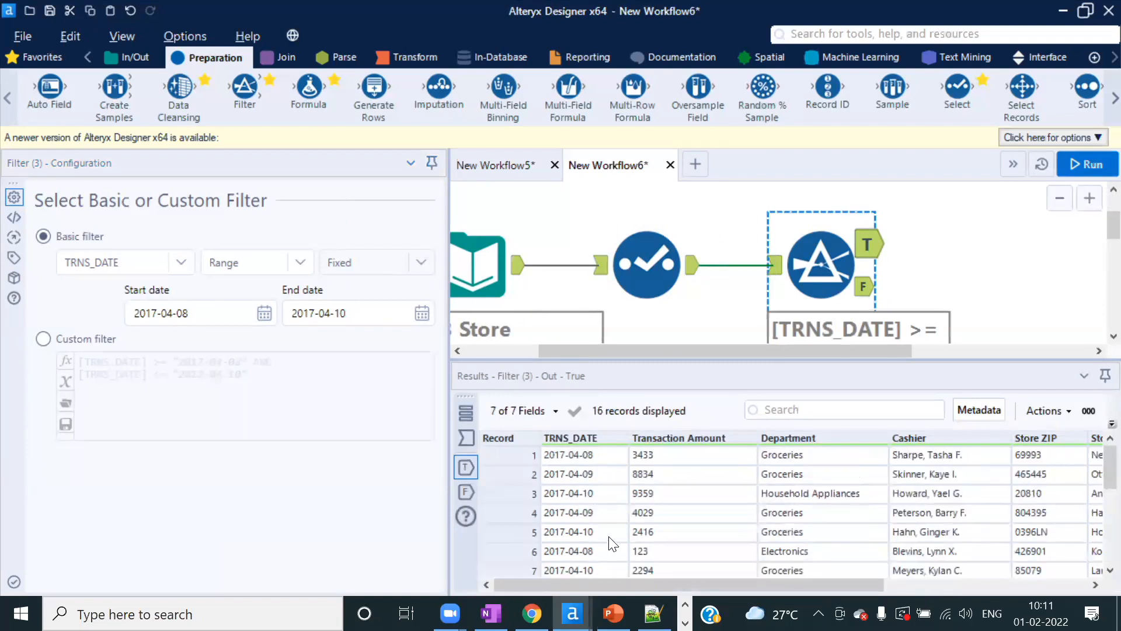
click(599, 457)
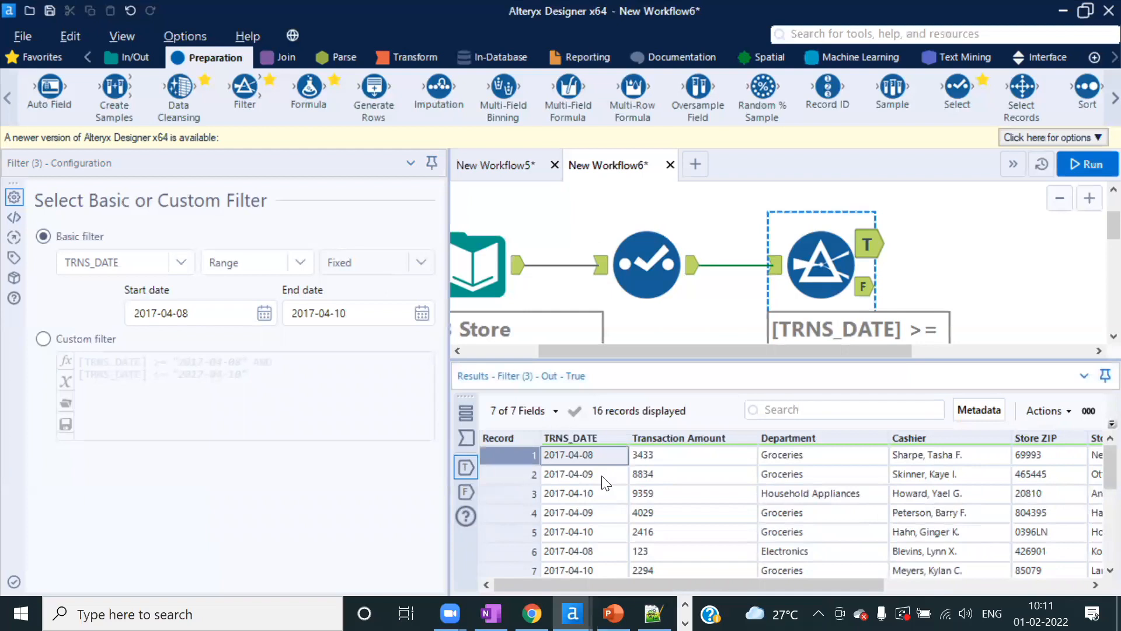
- Check the filtered TRNS_DATE records throughout the Filter tool's True output
click(601, 477)
click(605, 496)
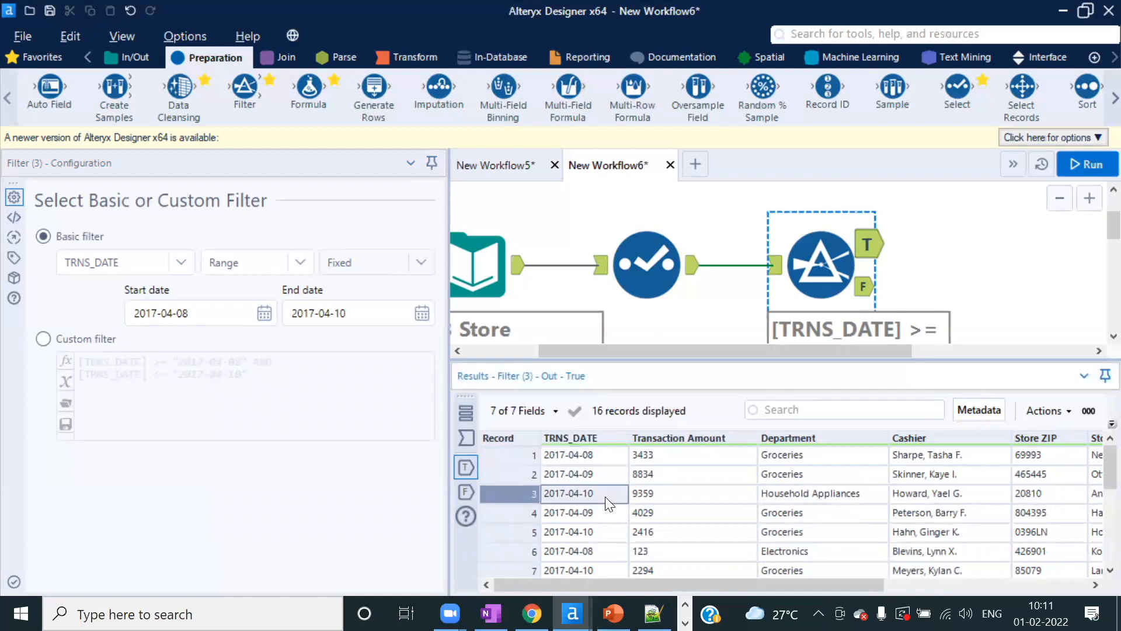
scroll(608, 515, down, 4)
scroll(610, 516, up, 4)
- Change the TRNS_DATE filter operator from Range to a start date plus periods, starting on 2017-04-08
click(300, 263)
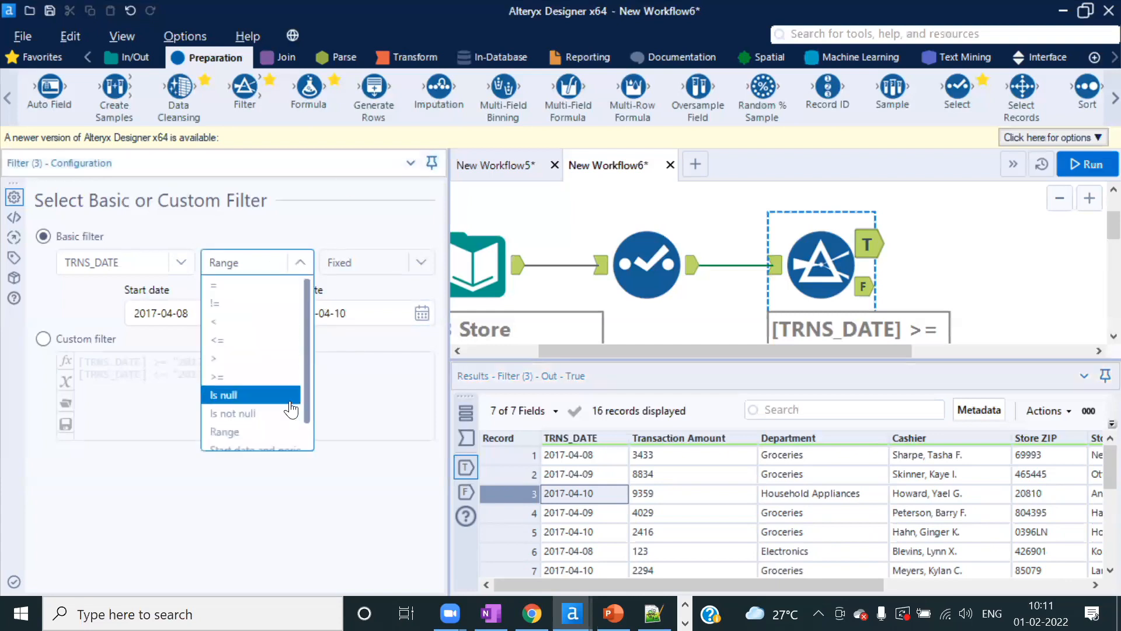
scroll(280, 386, down, 1)
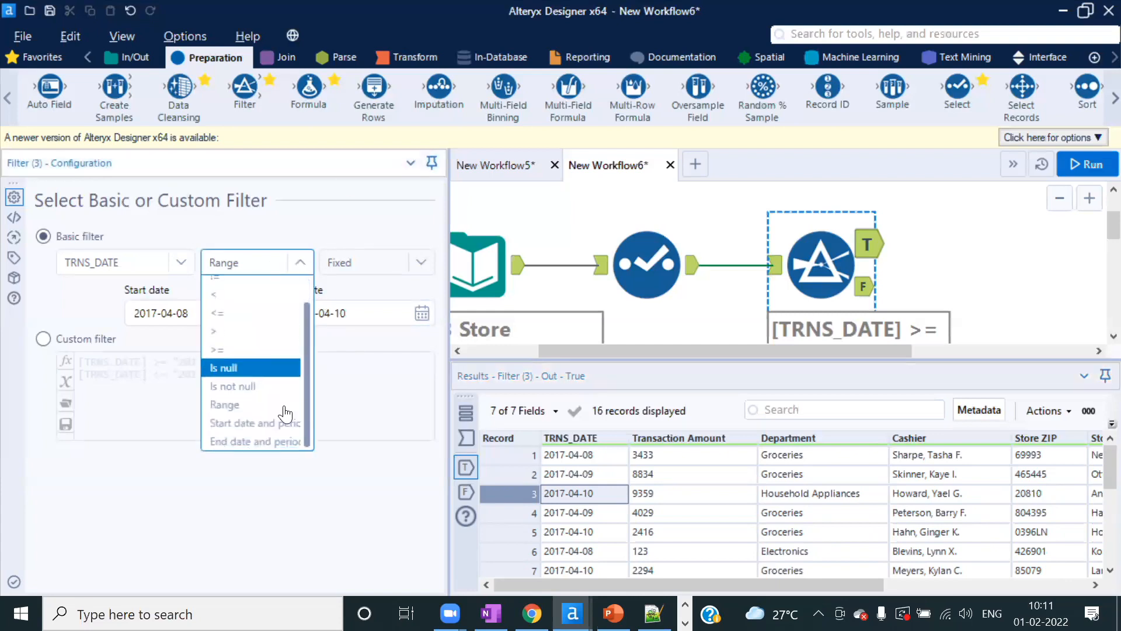
click(250, 432)
click(167, 311)
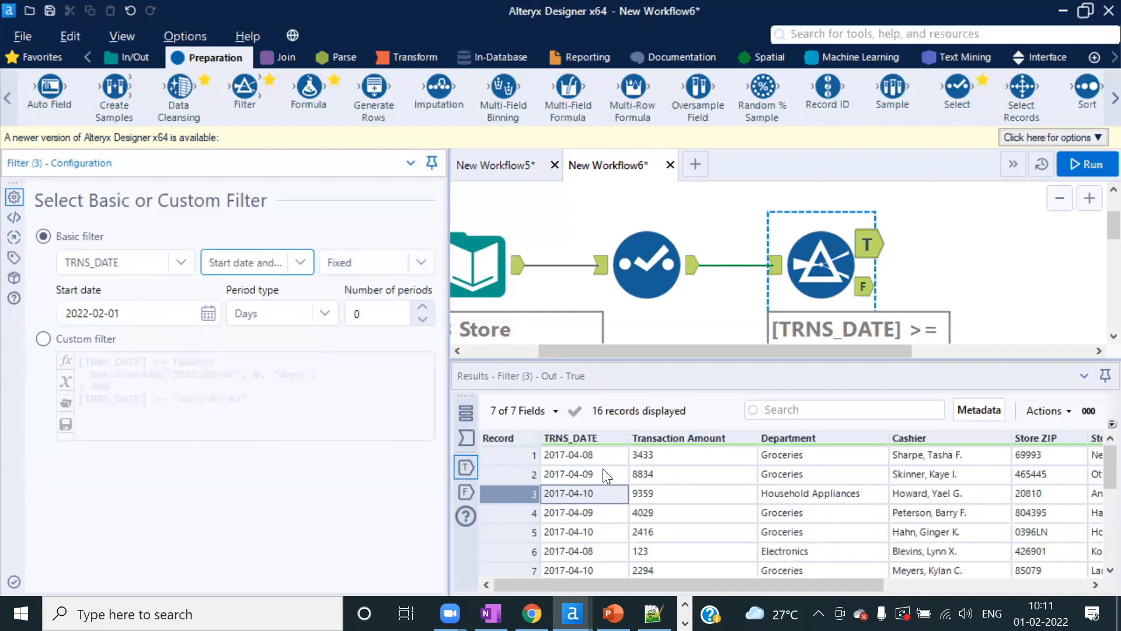
click(588, 455)
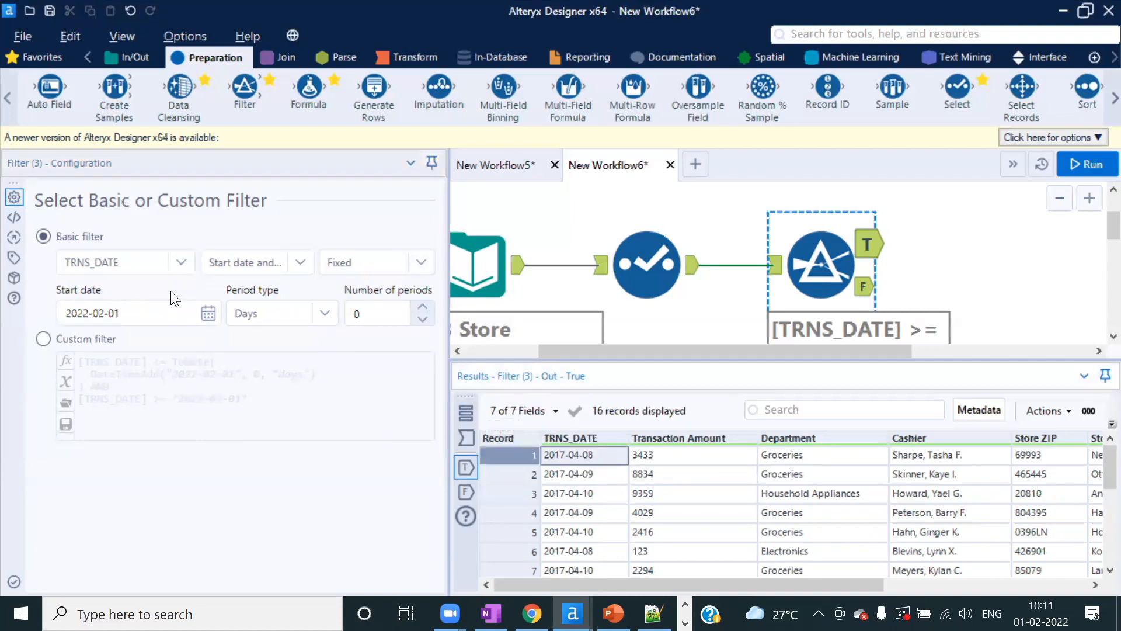
click(134, 312)
text(2017)
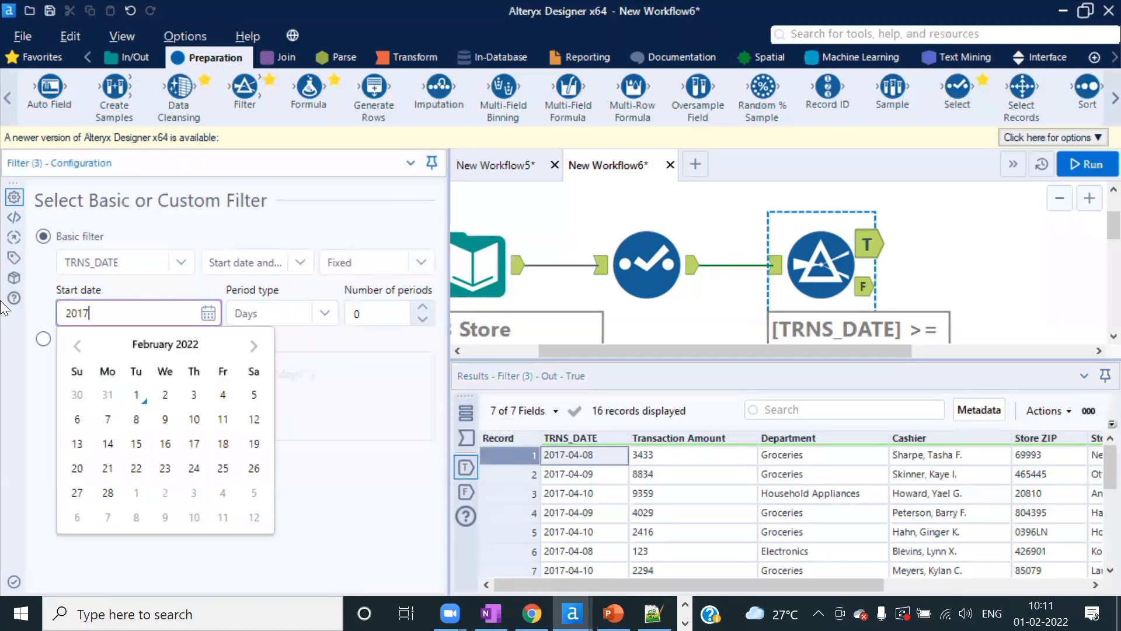
text(-04-08)
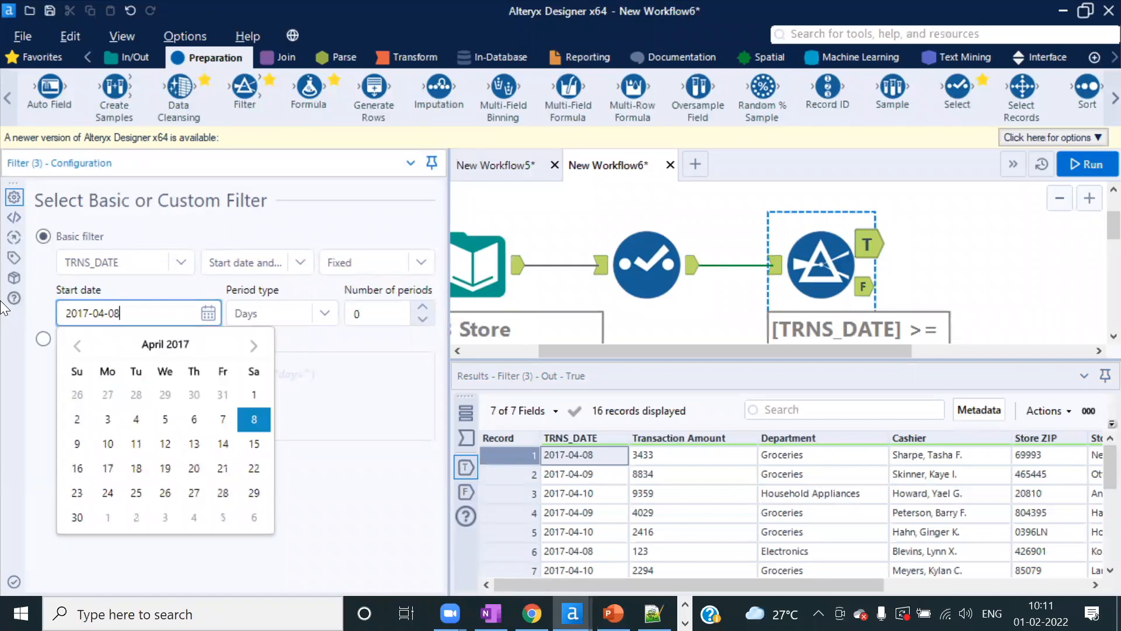
- Set the number of periods to 10, keeping Days as the period type
click(367, 318)
double_click(351, 321)
text(10)
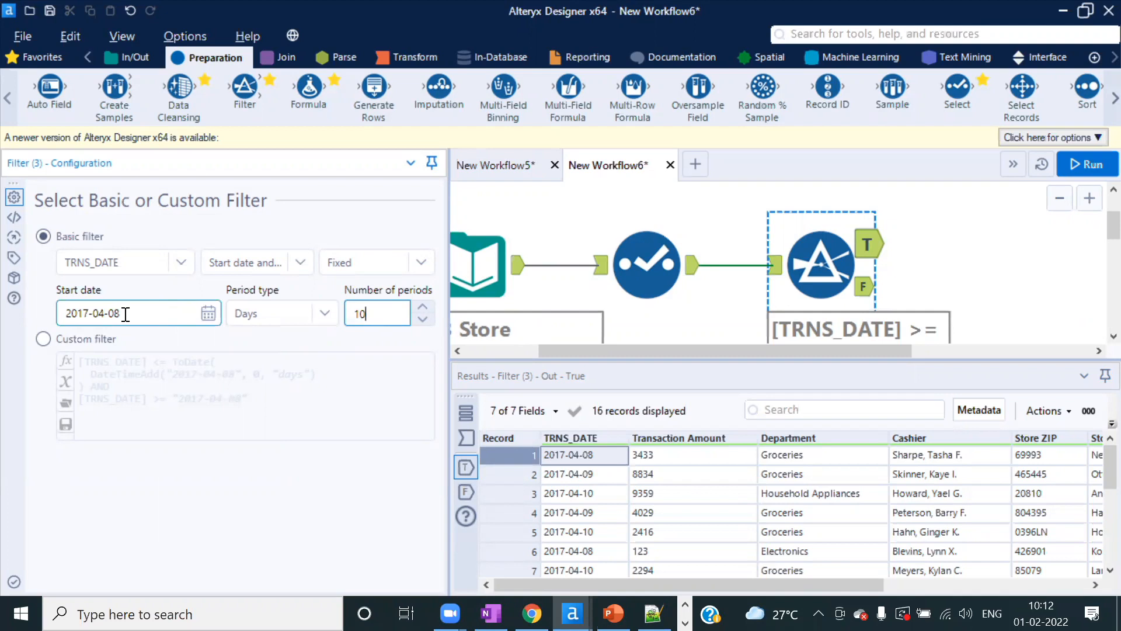
click(324, 313)
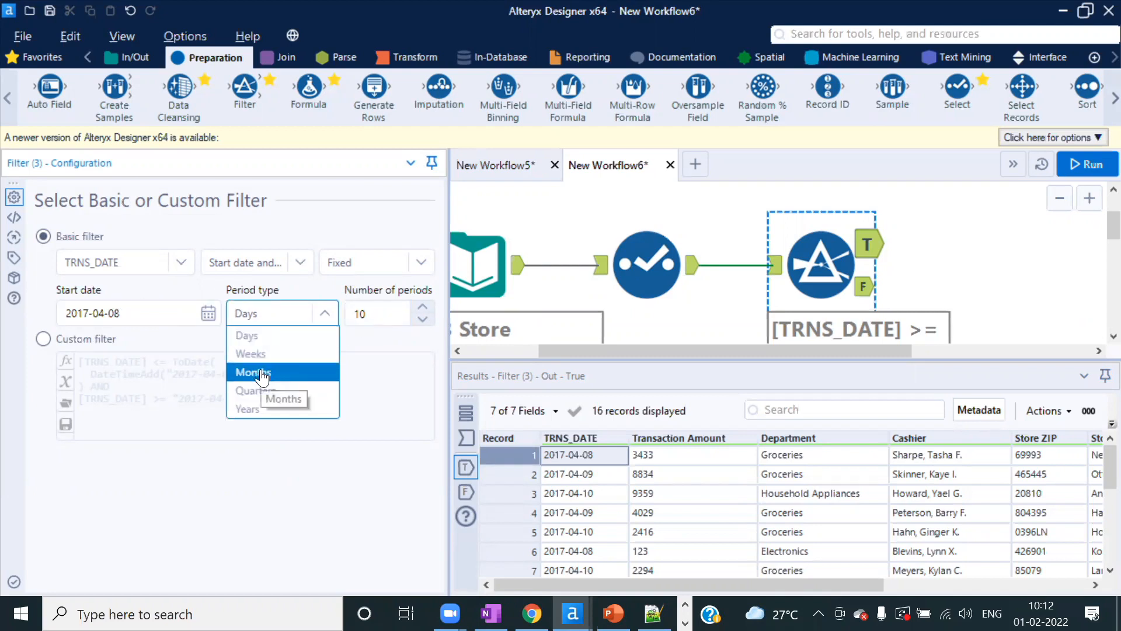
click(328, 312)
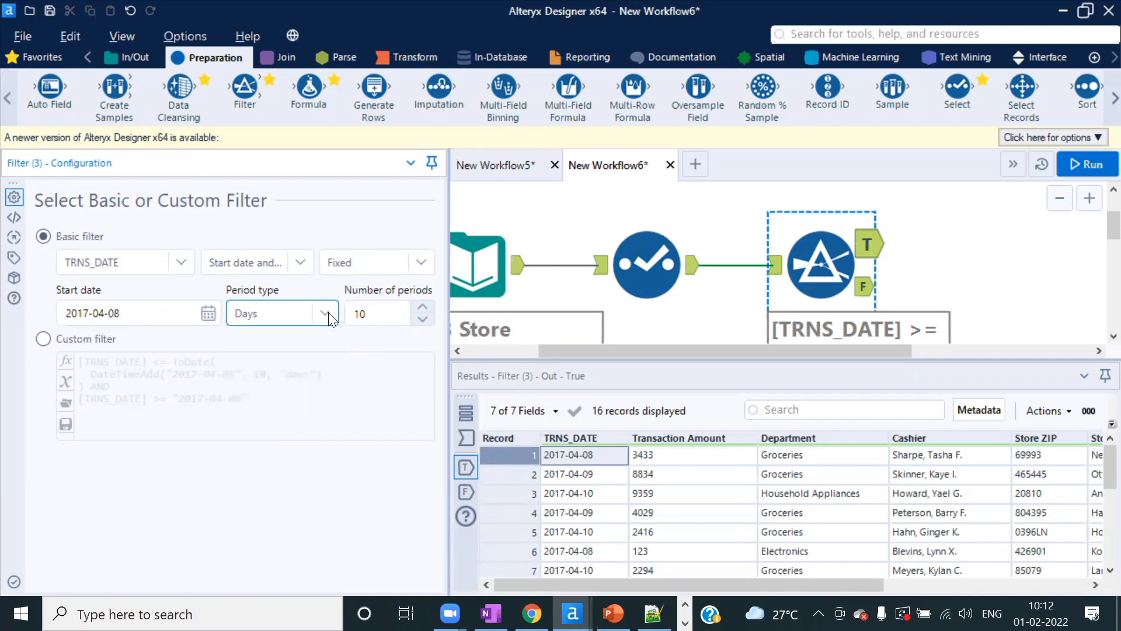
- Run the workflow, dismiss the completion message and inspect the Department values in the True output
click(1090, 165)
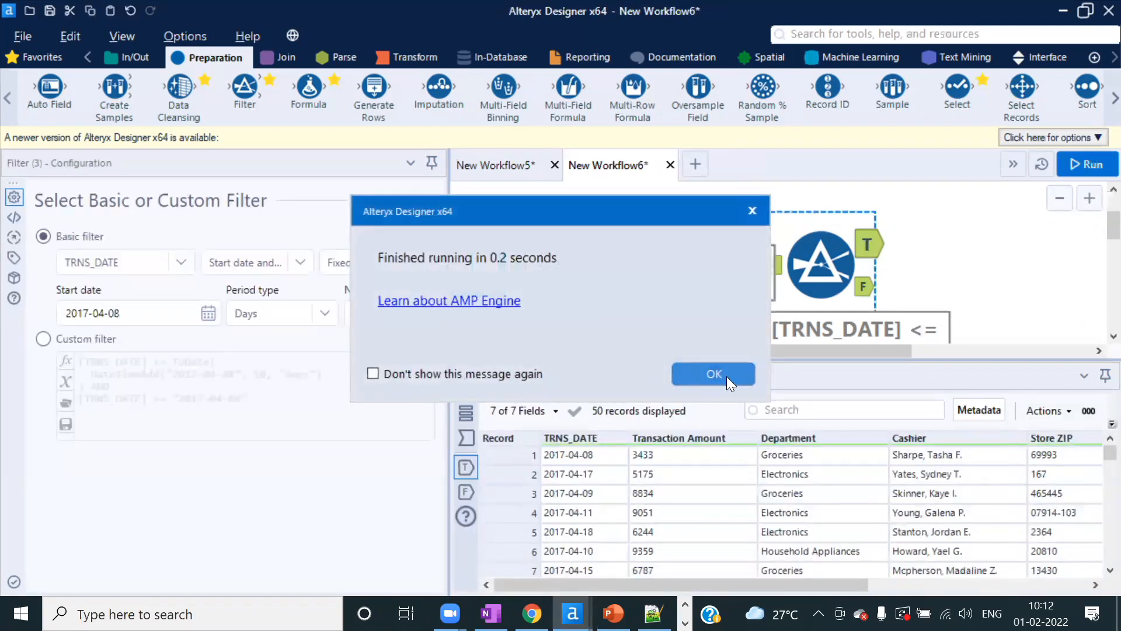
click(726, 376)
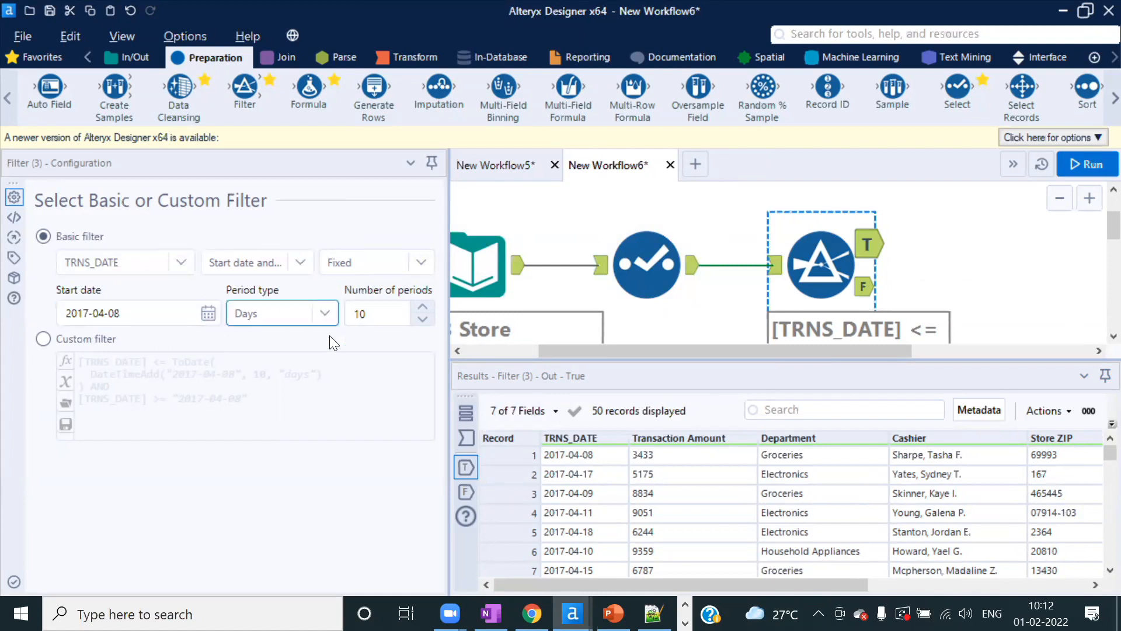
click(817, 480)
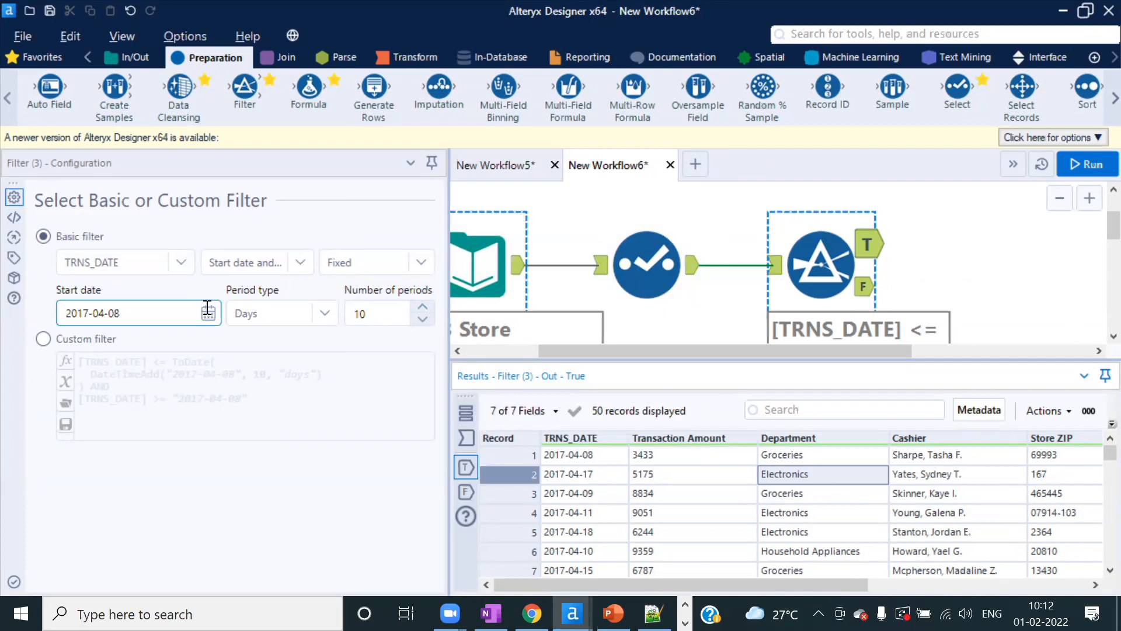
- Switch to the custom filter and append AND [Department]="Electronics" to the date expression
click(44, 339)
click(275, 399)
text(AND )
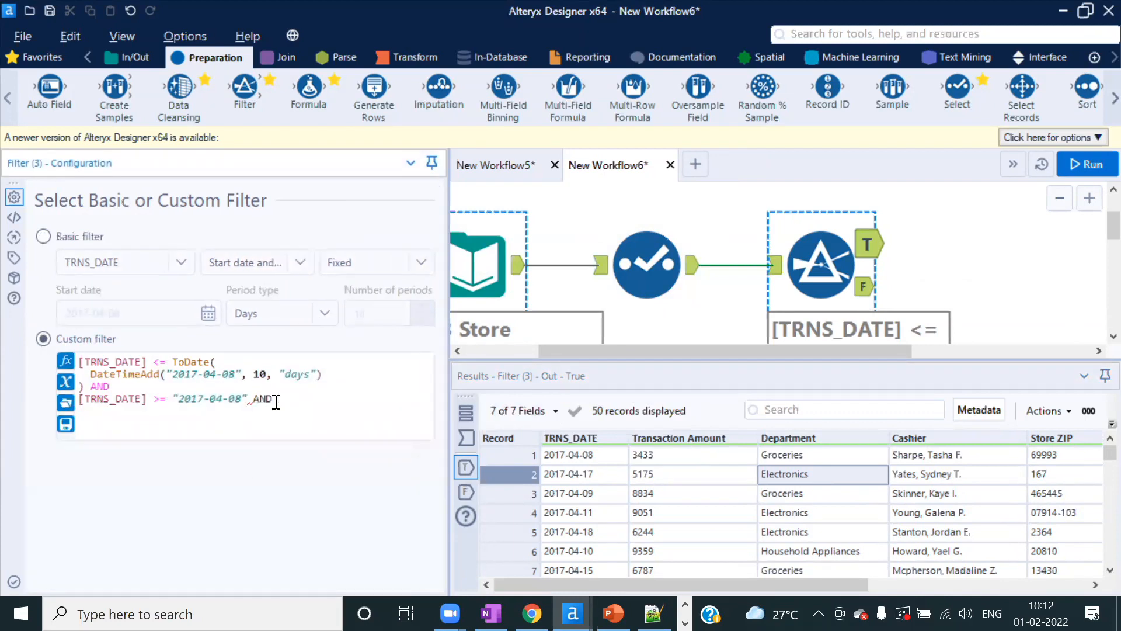
text([)
key(Down)
key(Down)
key(Return)
text(="Electronics")
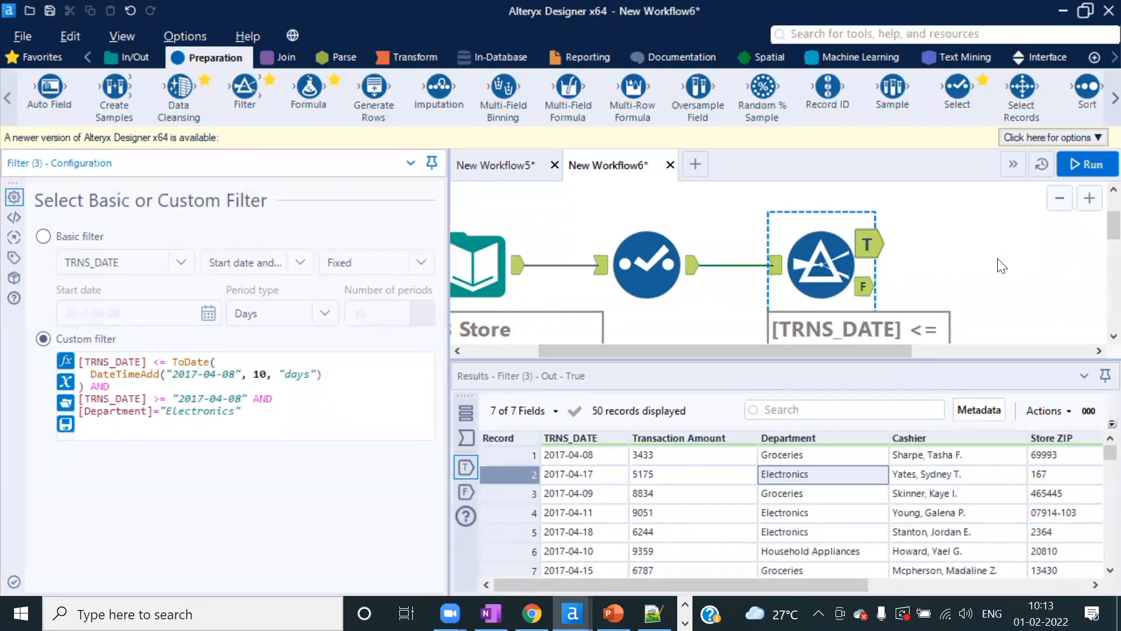
- Shrink the results area and examine the date conditions and the added Department condition in the custom filter expression
drag(735, 359, 722, 433)
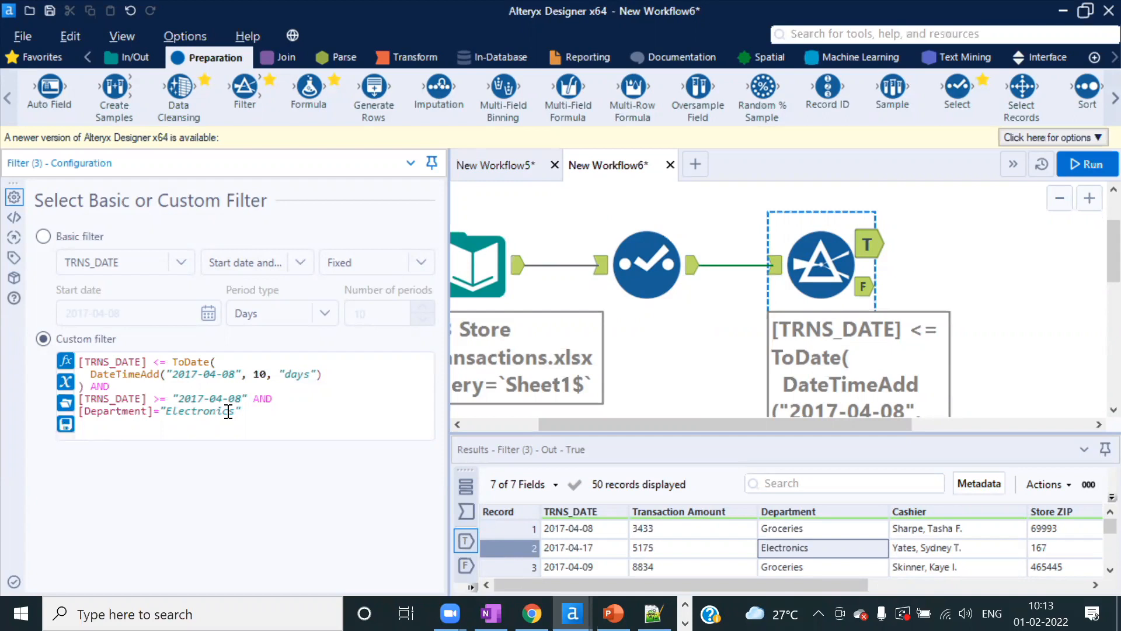
drag(246, 398, 65, 362)
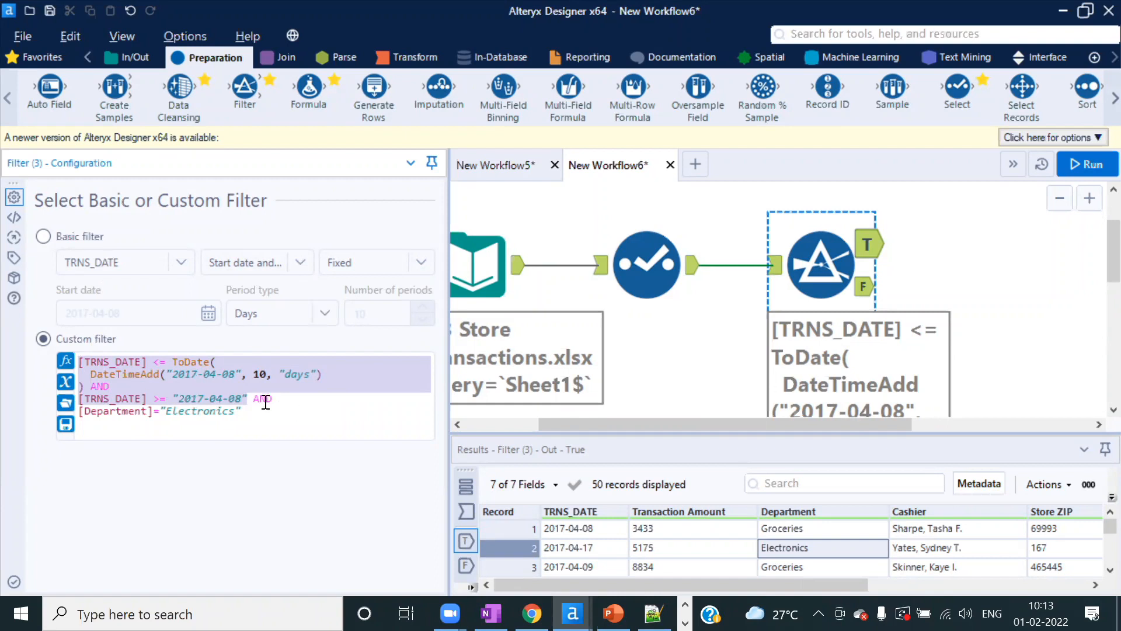
drag(253, 399, 268, 410)
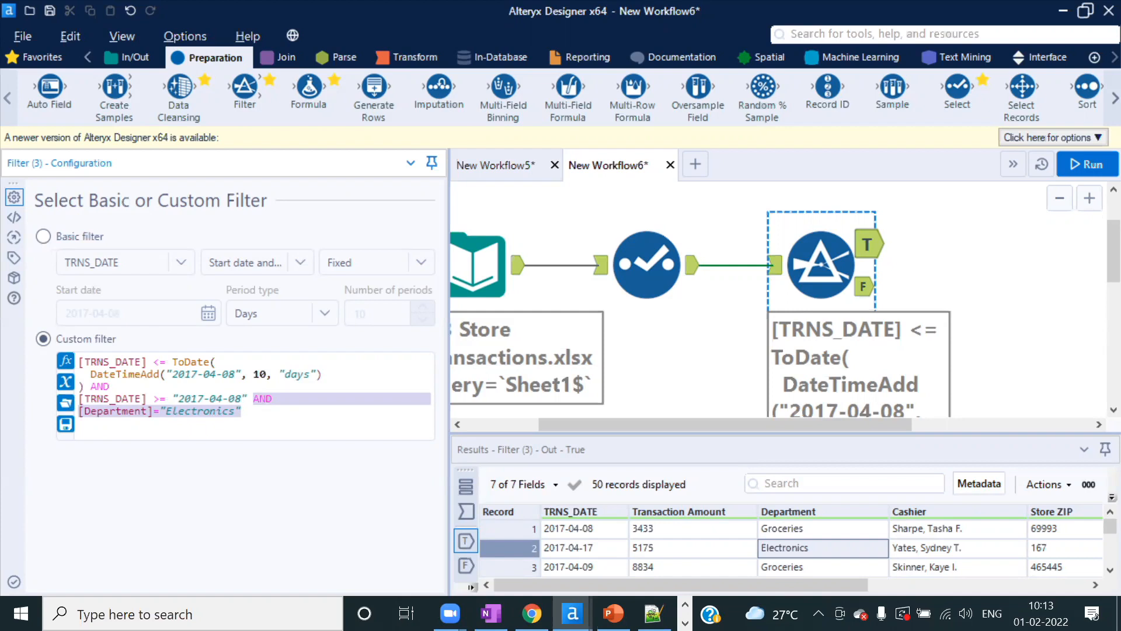
click(257, 413)
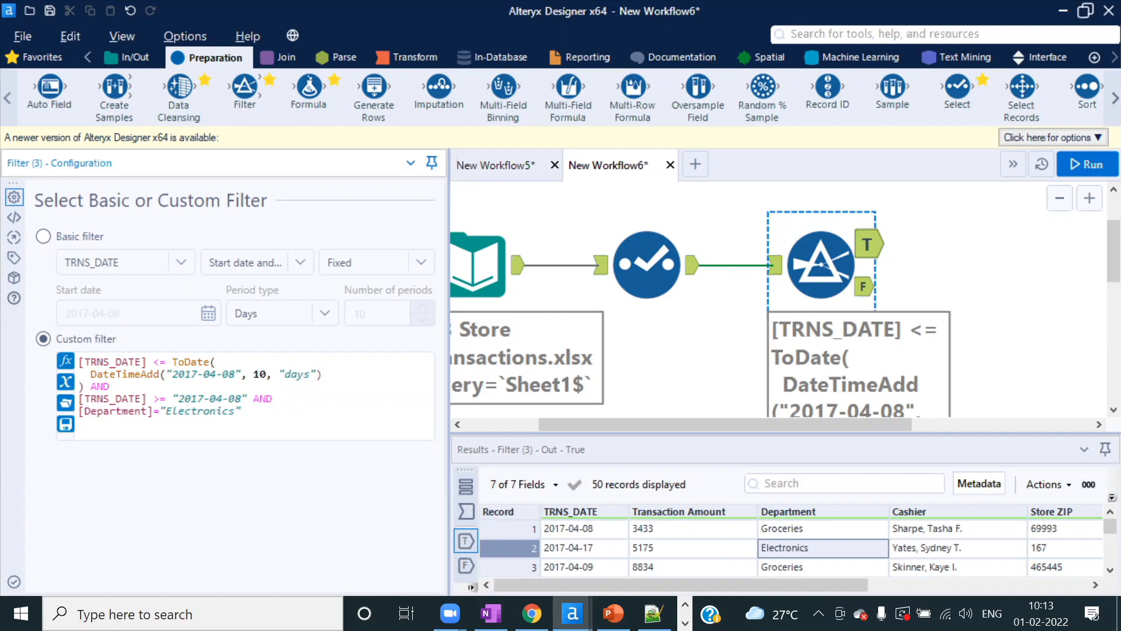
- Create a new blank workflow and return to New Workflow6
click(695, 166)
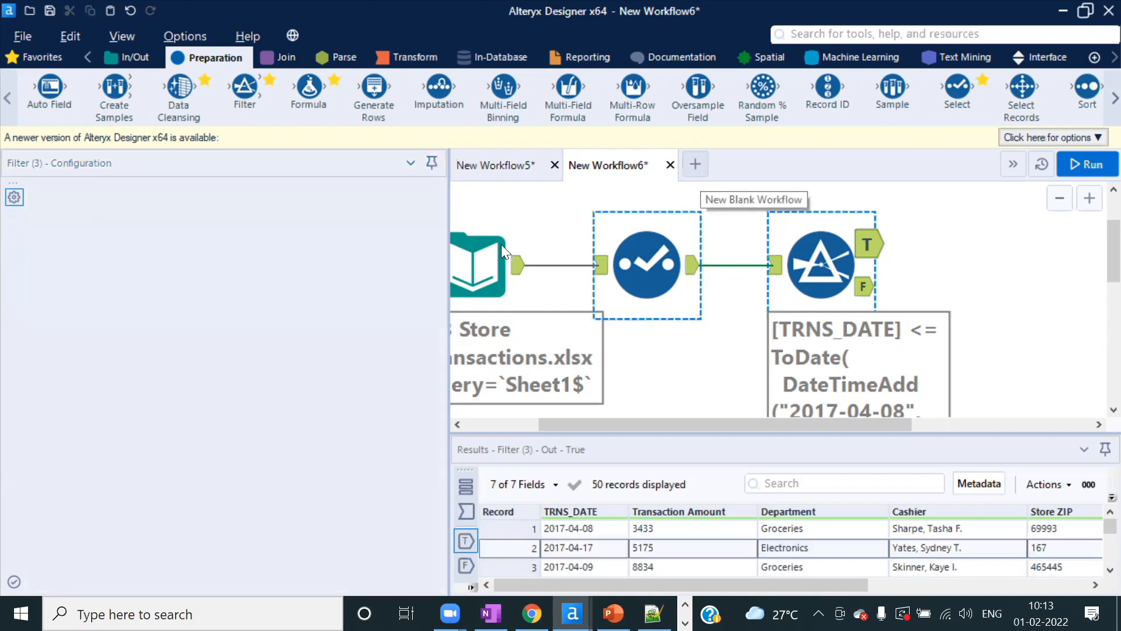
click(604, 166)
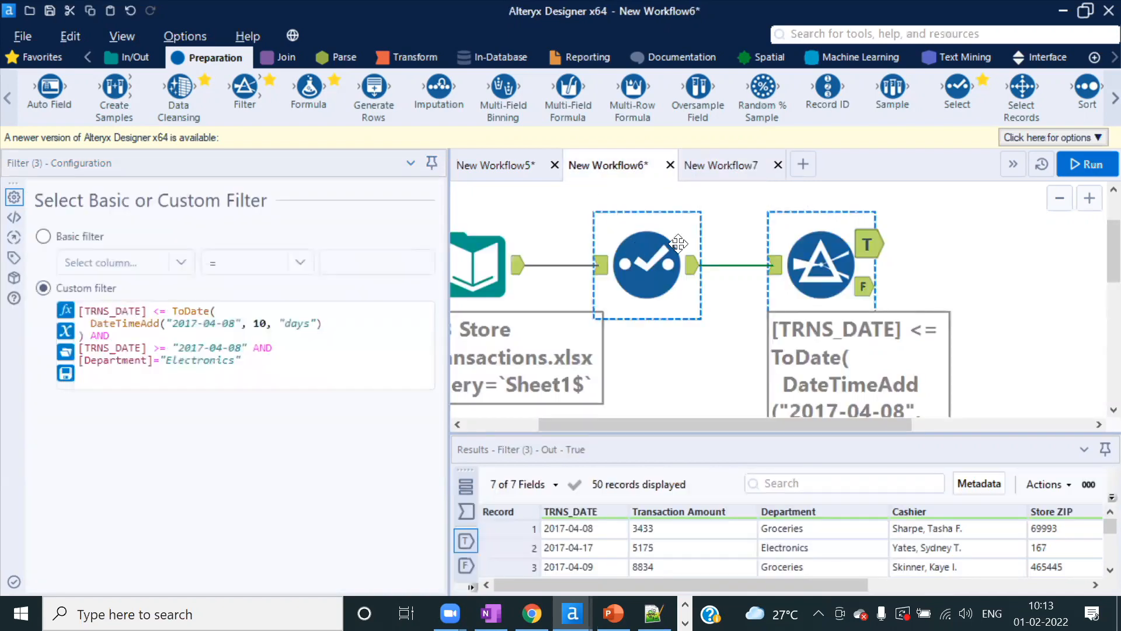
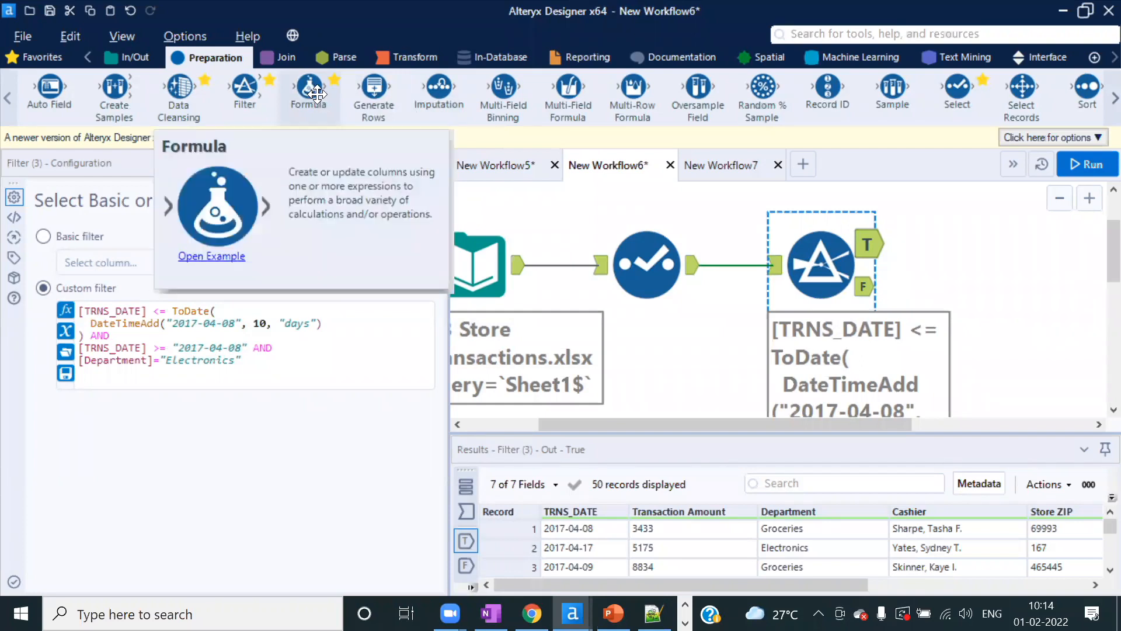
- Switch to Notepad++ and enter the date 1970-01-01 in a new document
key(alt+Tab)
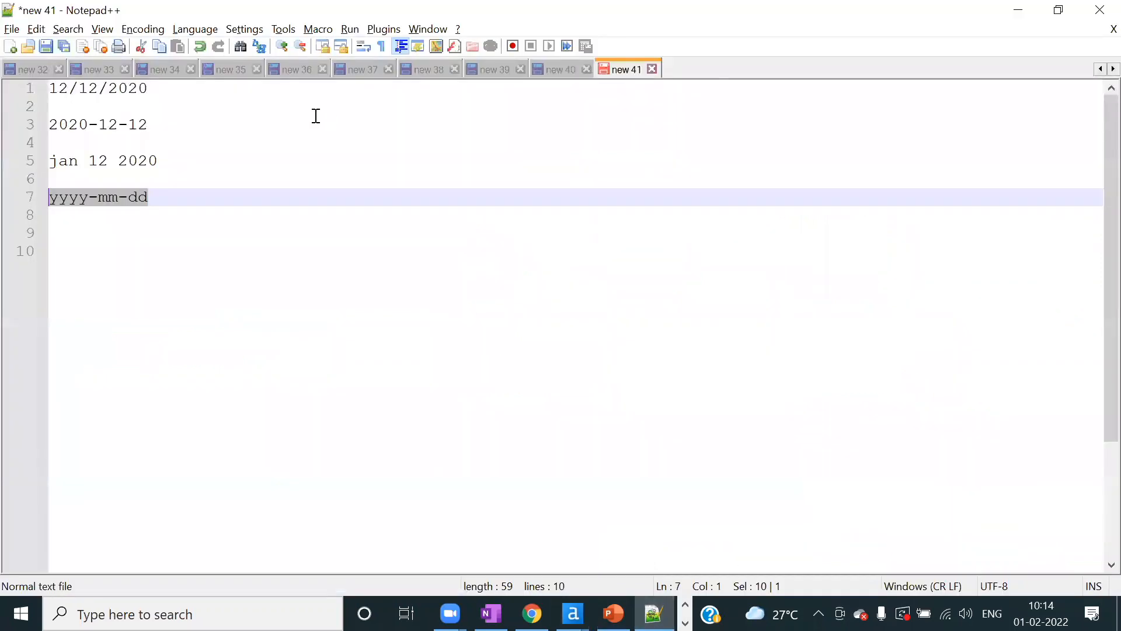
click(14, 50)
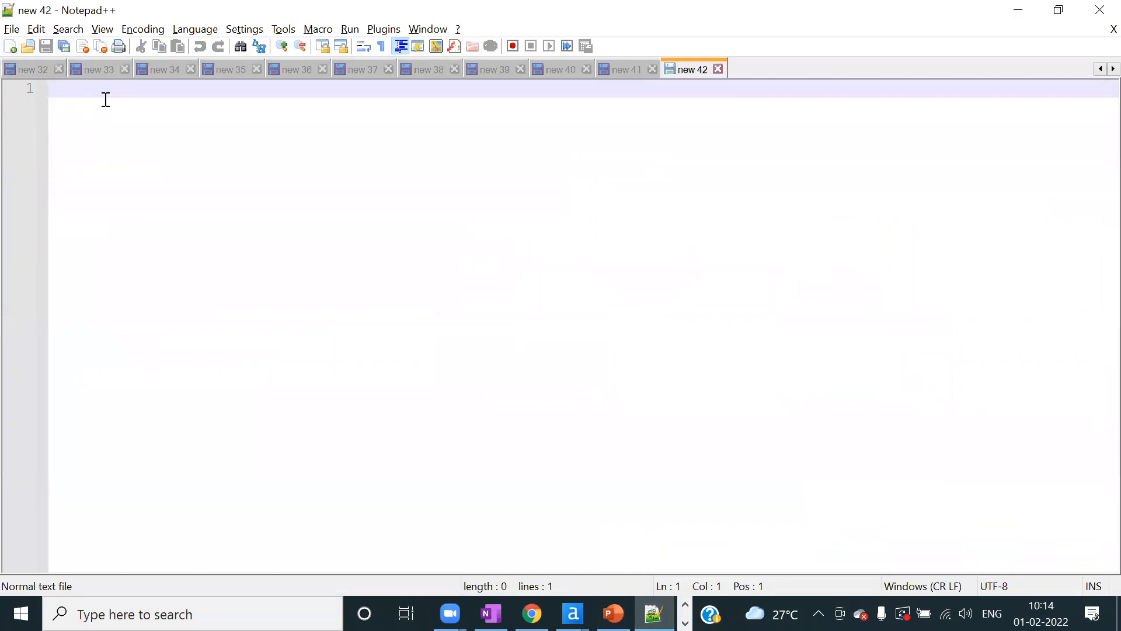
text(1)
key(BackSpace)
text(1970-01-01)
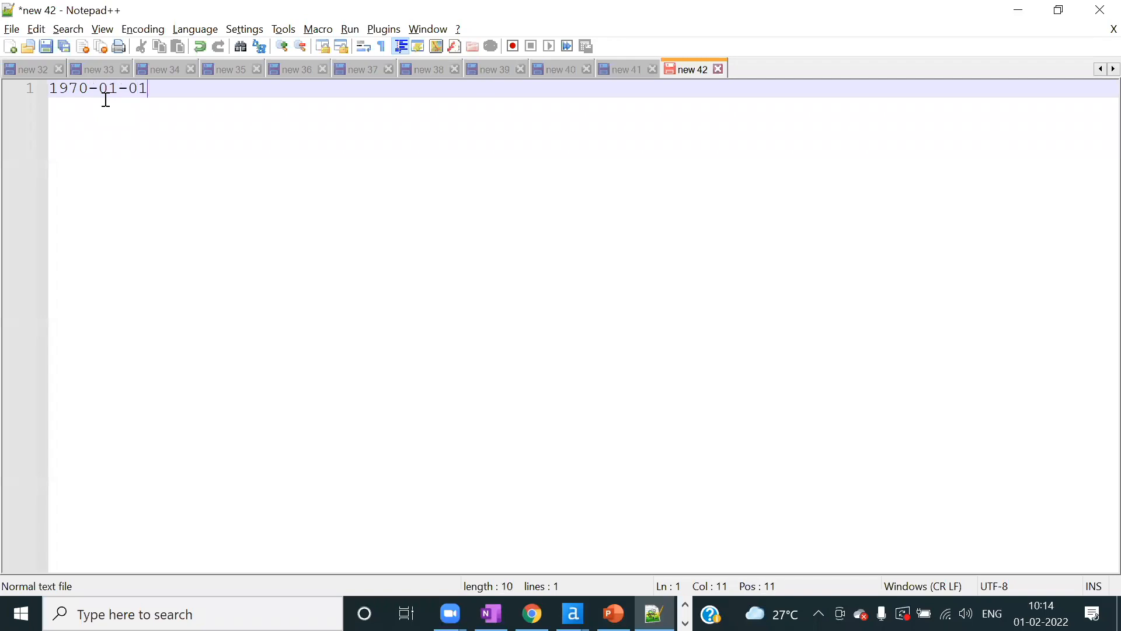
- Change the year of the date on the first line to 1900 and highlight the date
click(90, 88)
key(BackSpace)
key(BackSpace)
key(BackSpace)
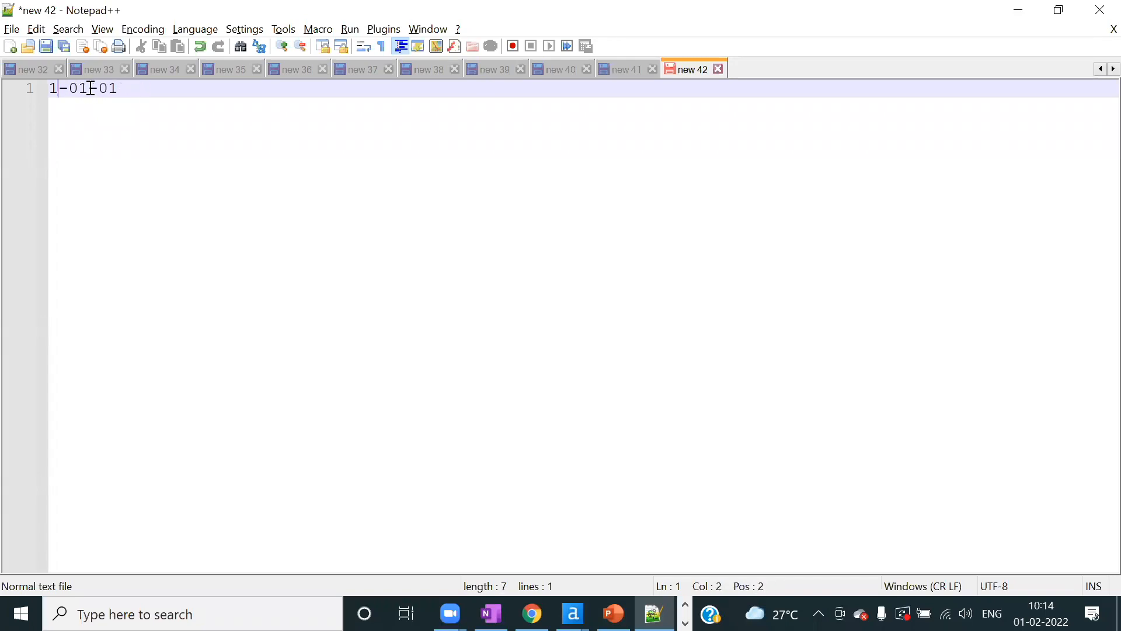
text(900)
drag(158, 90, 7, 86)
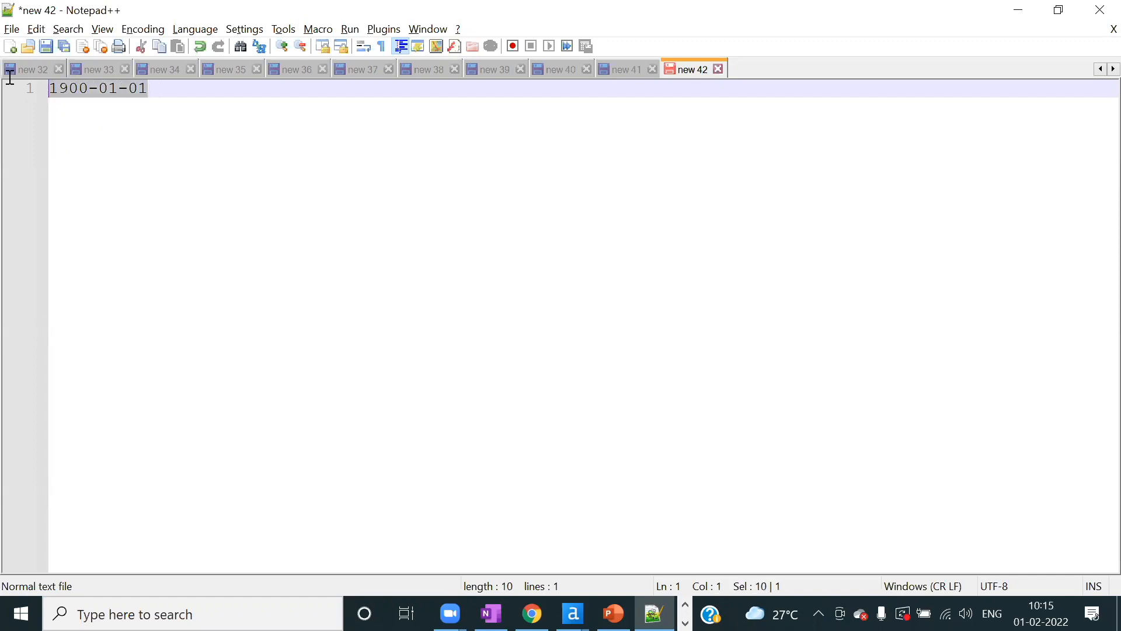
- List the numbers 1, 2 and 3 on separate lines below the date, leaving two blank lines between
click(201, 92)
key(Return)
key(Return)
key(Return)
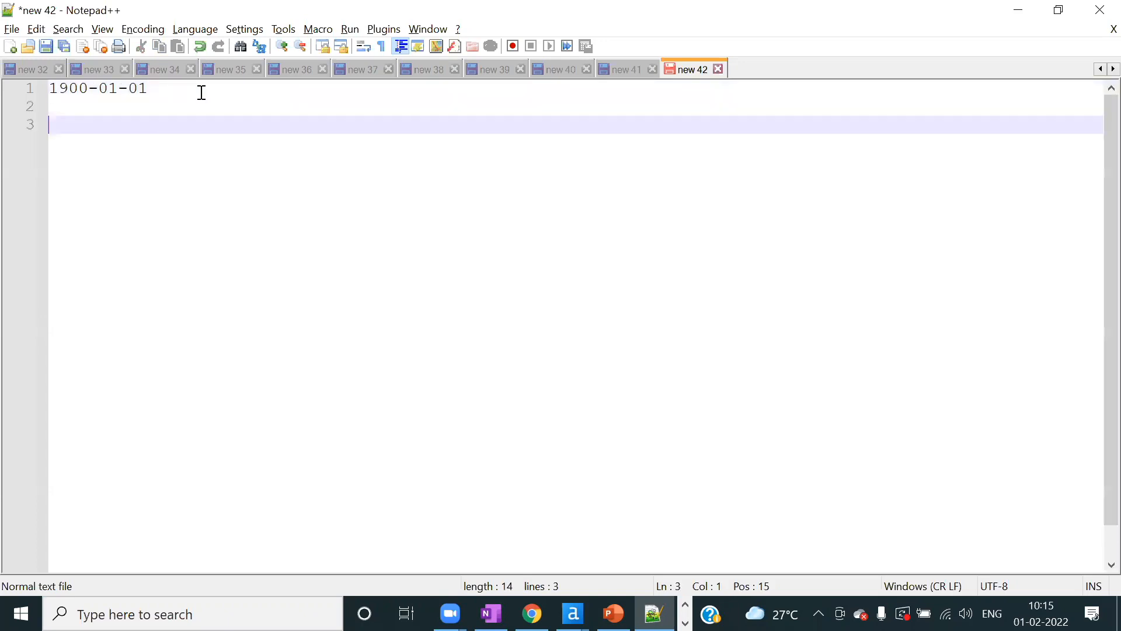
text(1)
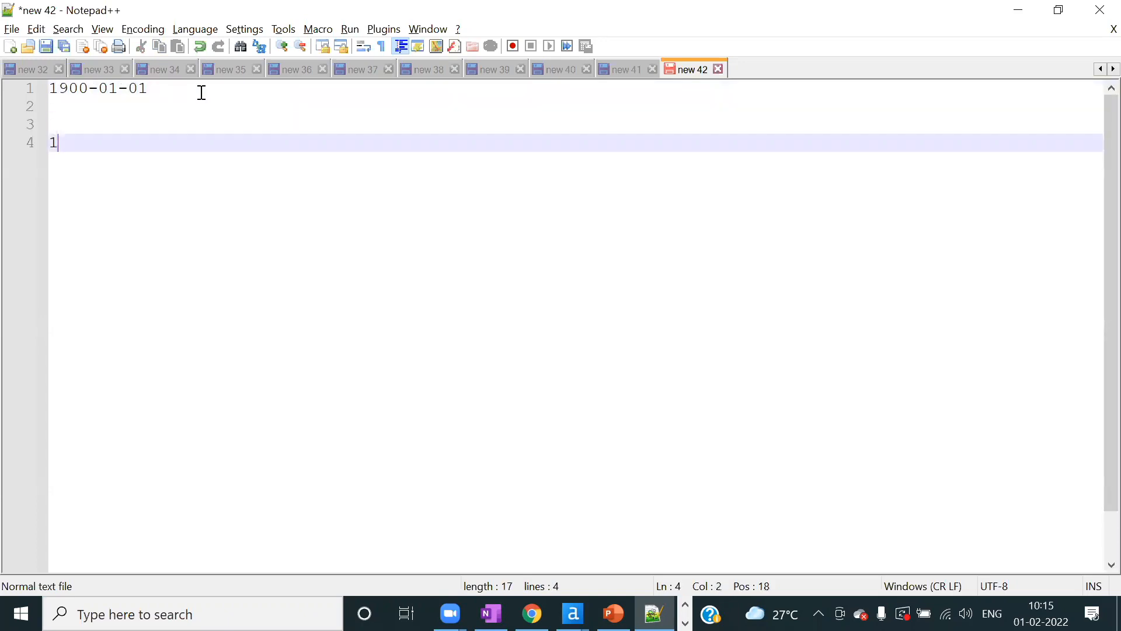
key(Return)
text(2)
key(Return)
text(3)
key(Return)
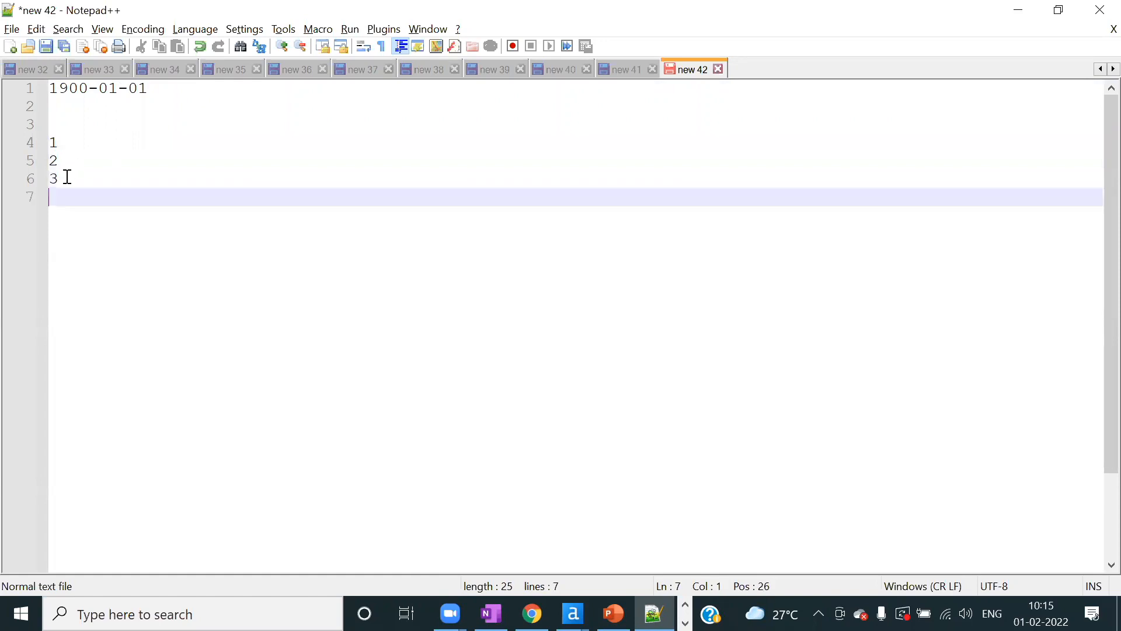
- Highlight the numbers 1 to 3 listed below the date
drag(61, 178, 32, 140)
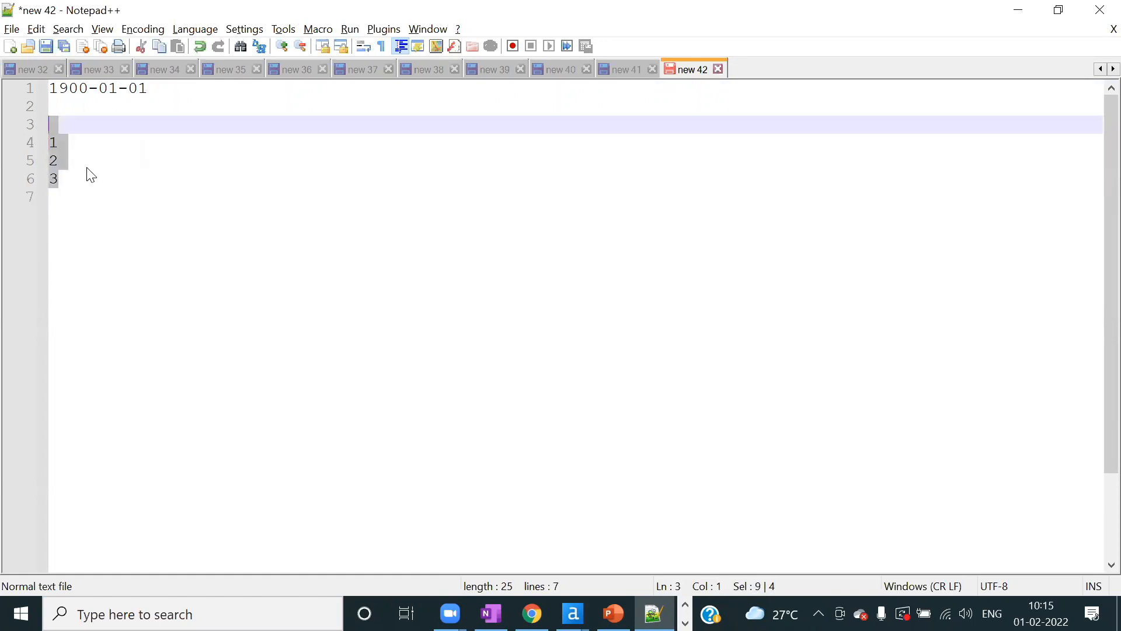
click(90, 168)
drag(62, 179, 42, 151)
click(63, 167)
- Write the start of a date function, dateadd(, on the same line as the number 1
click(55, 145)
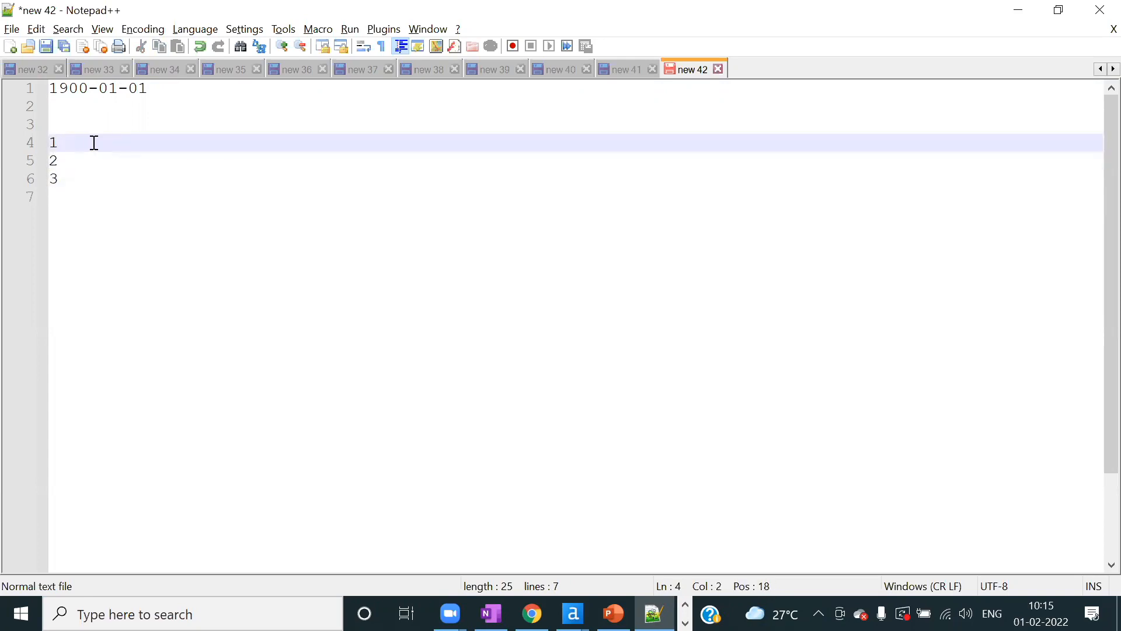
text(dateda)
key(BackSpace)
key(BackSpace)
text(add()
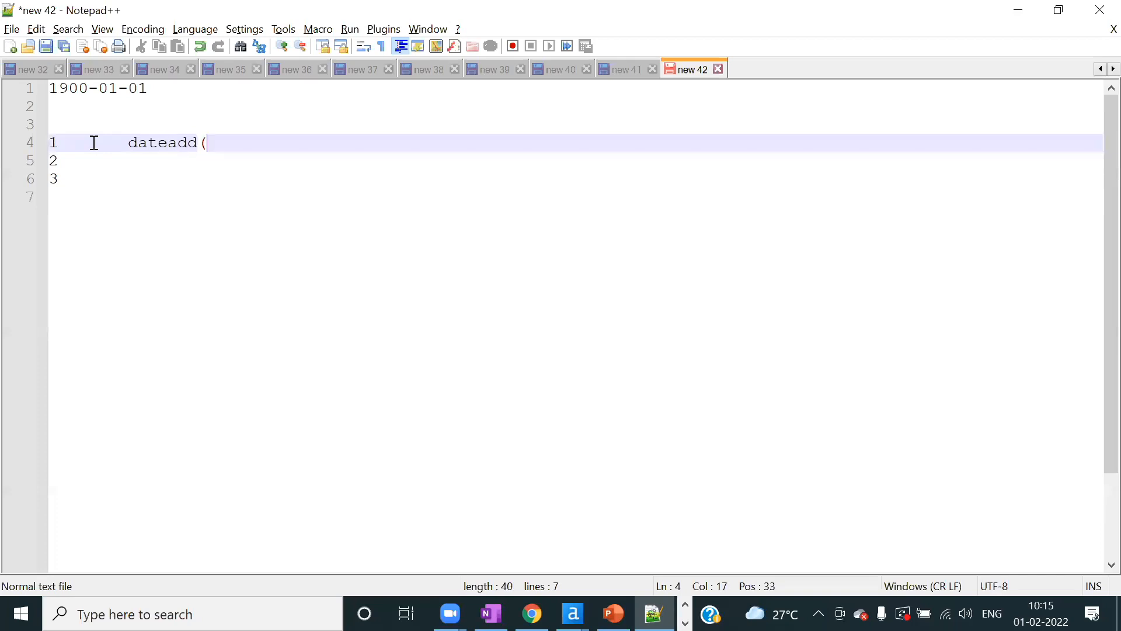
- Copy the date 1900-01-01 from the first line into the dateadd function as its first argument
drag(156, 89, 41, 99)
key(ctrl+c)
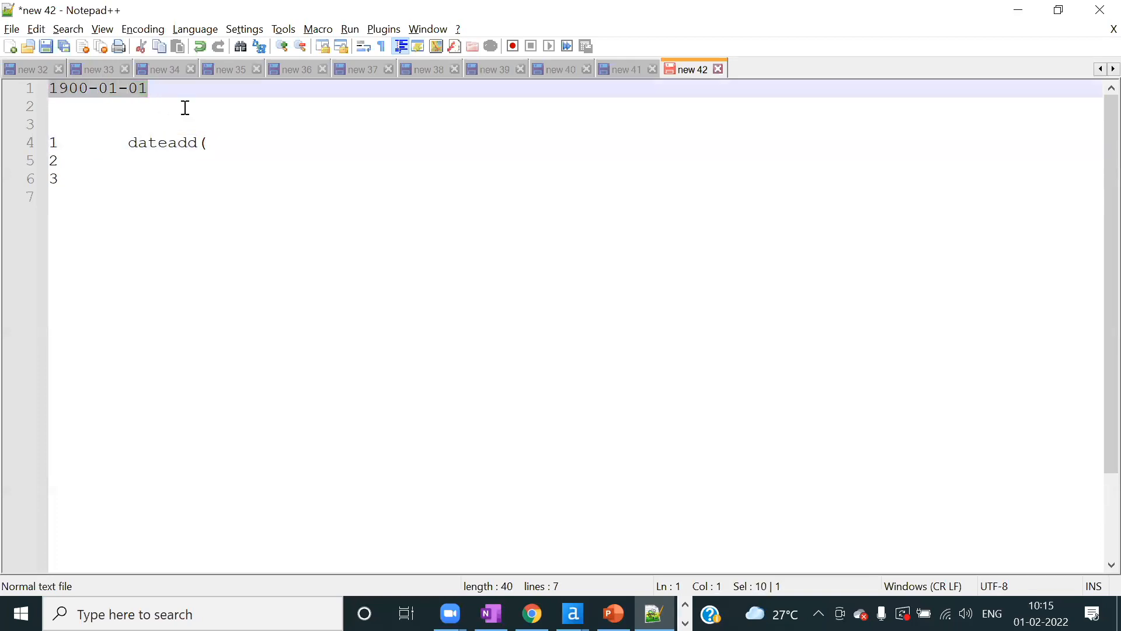
click(216, 142)
key(ctrl+v)
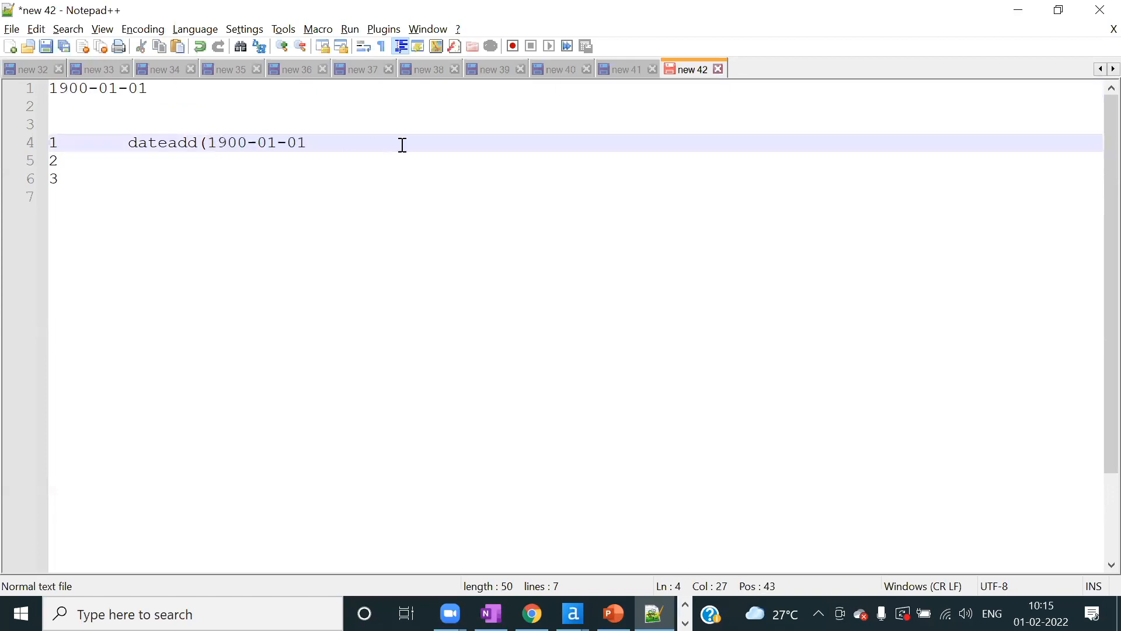
- Complete the dateadd function with day as the second argument and 1 as the third, and close the parenthesis
text(, d)
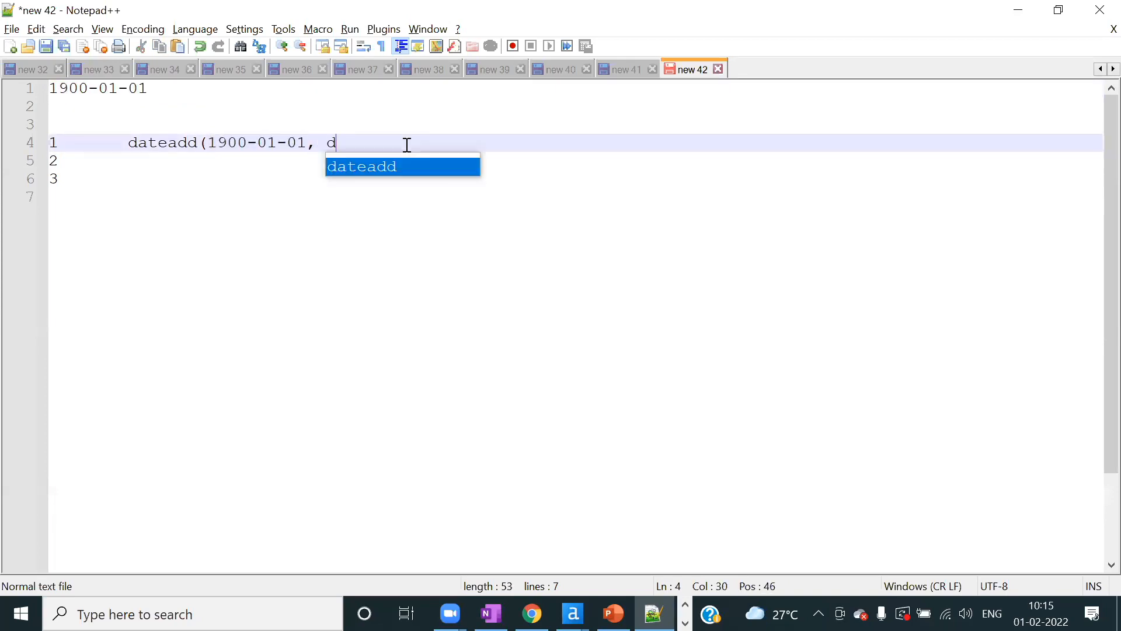
text(ay,)
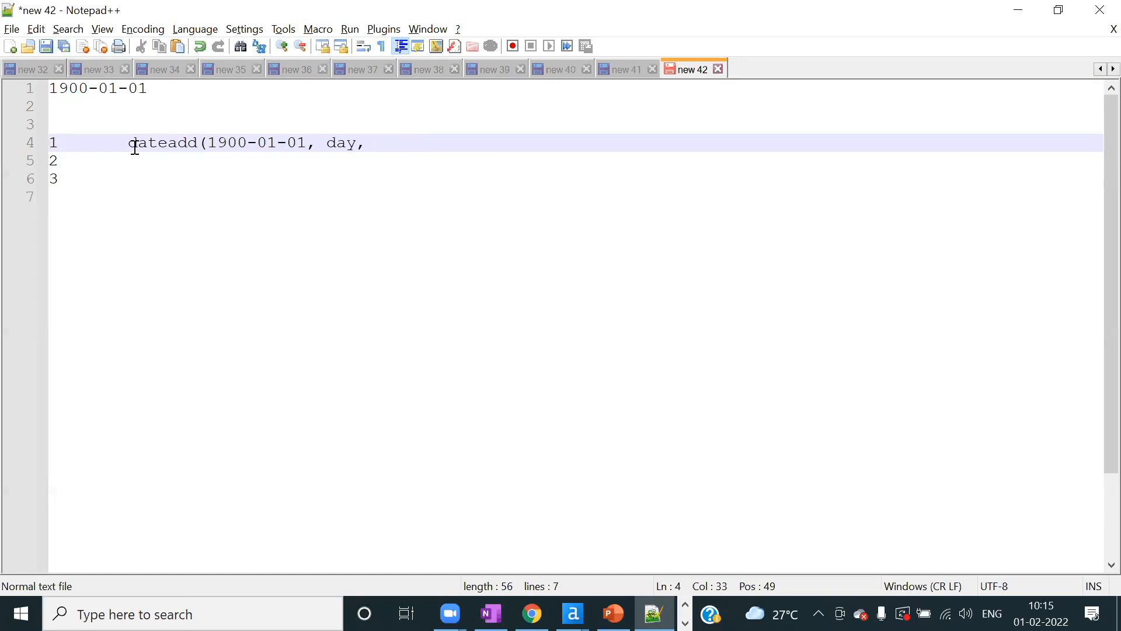
text(1))
click(281, 166)
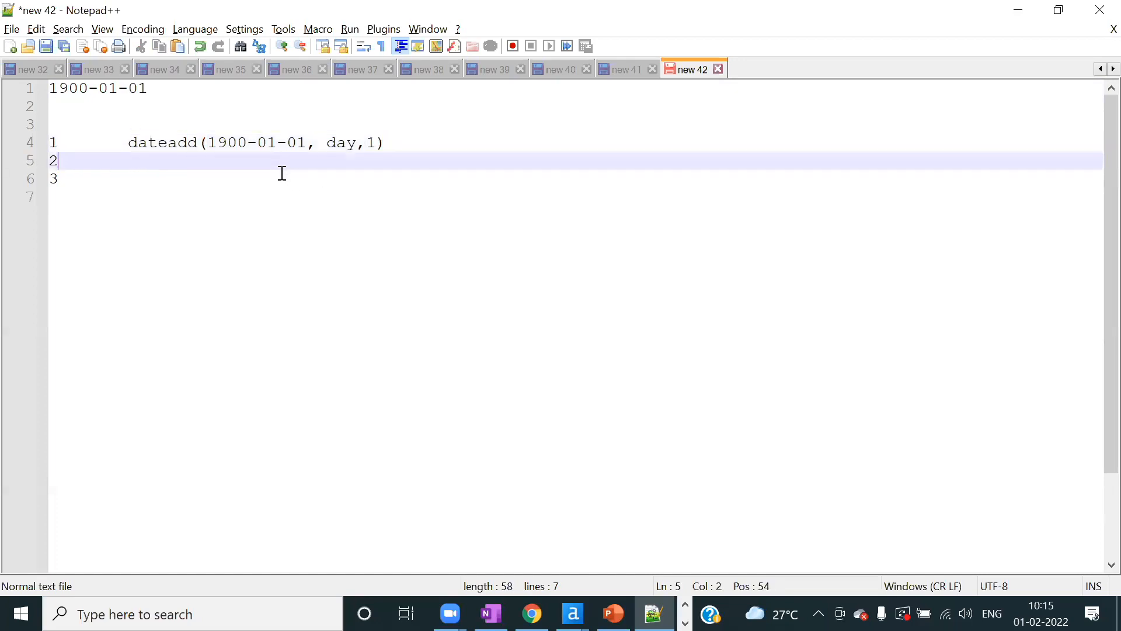
click(285, 178)
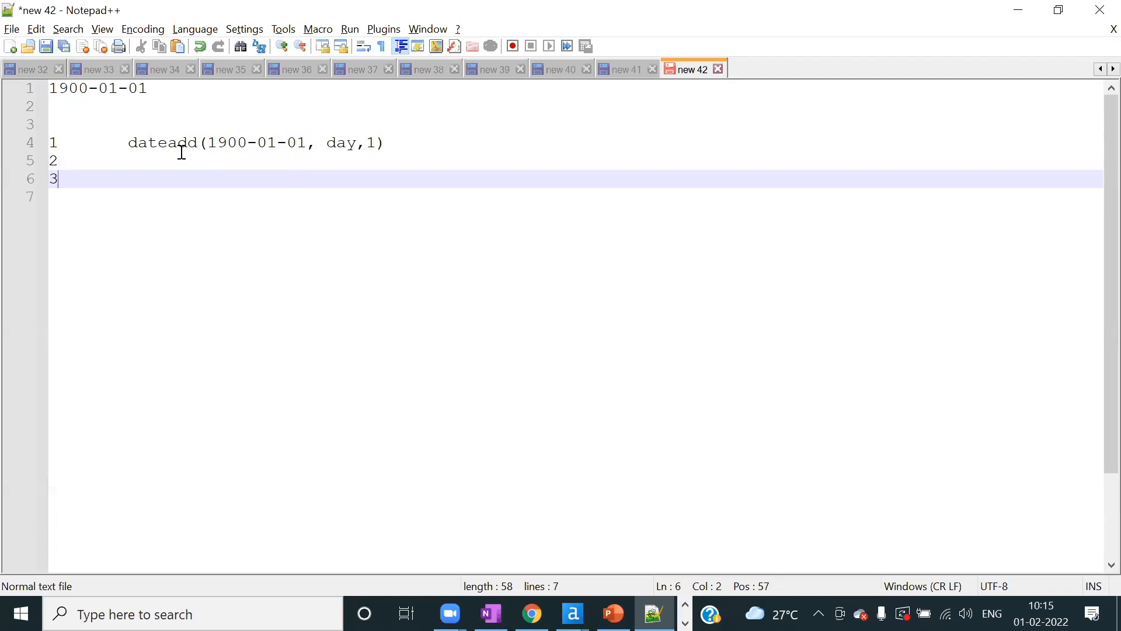
- Highlight the dateadd function name and its 1900-01-01 argument
double_click(163, 145)
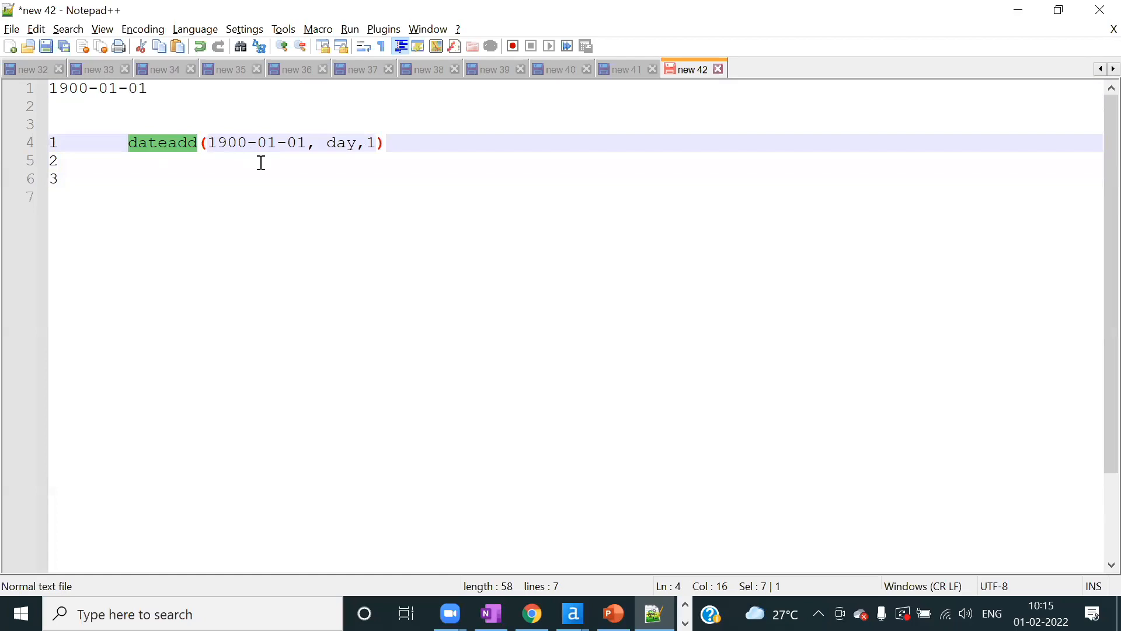
click(175, 193)
double_click(211, 145)
drag(264, 146, 308, 146)
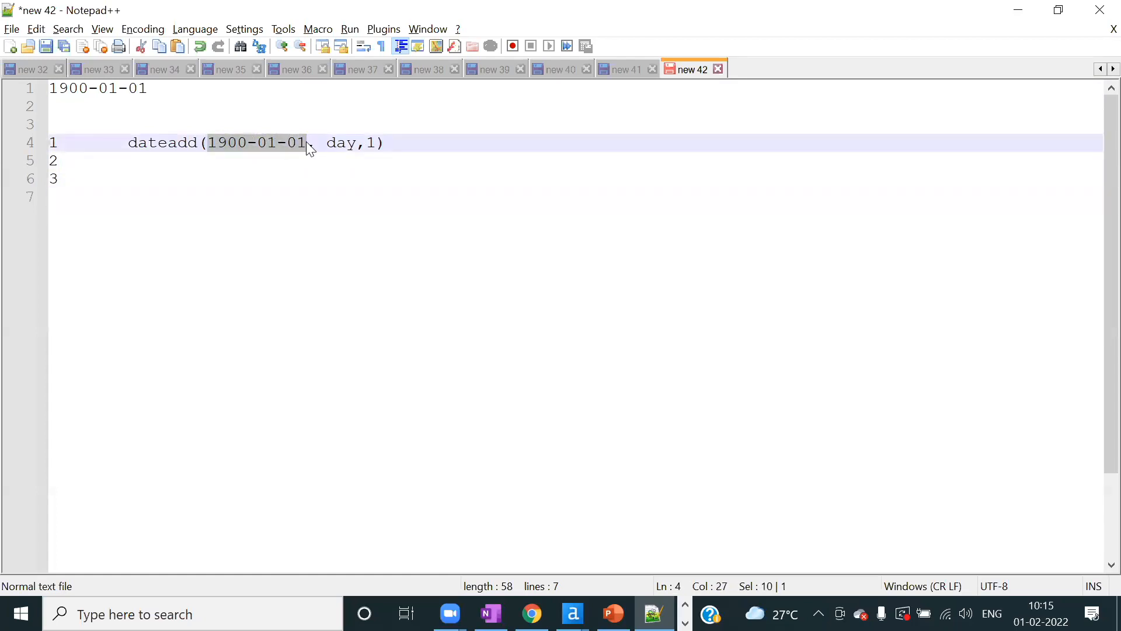
click(278, 180)
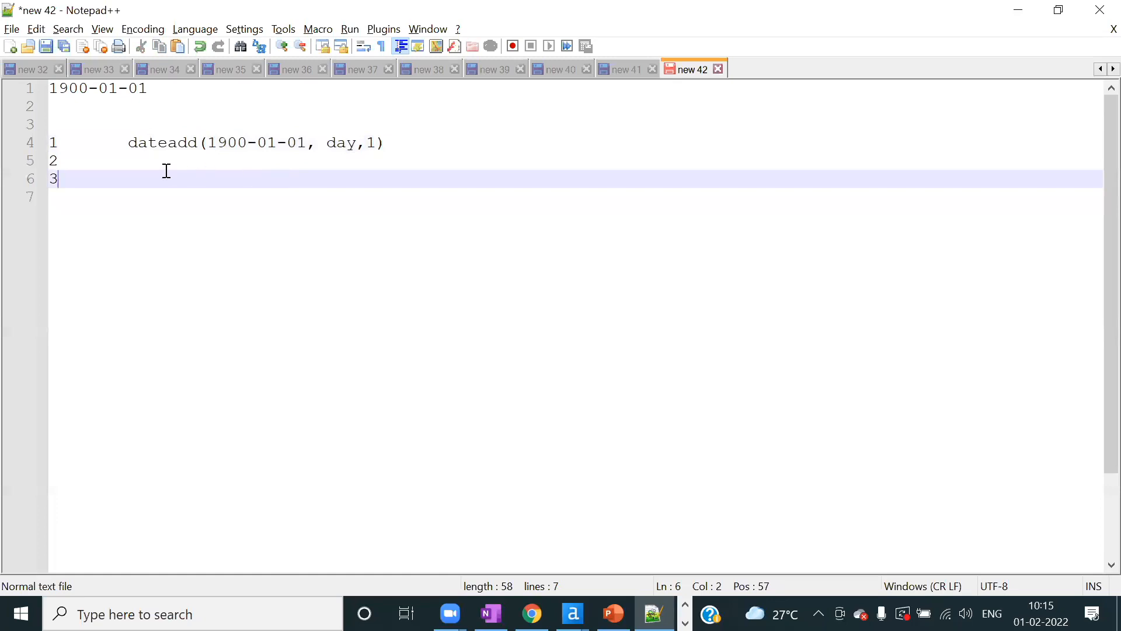
- Highlight the whole dateadd expression, including its date and day arguments one by one
click(134, 162)
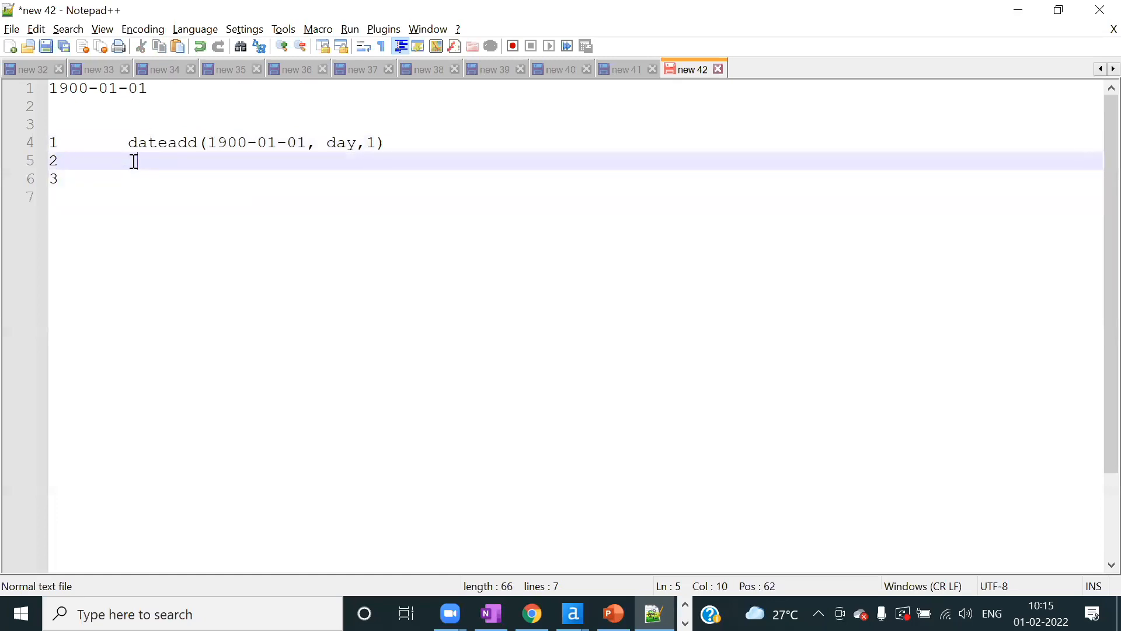
key(BackSpace)
drag(130, 144, 394, 137)
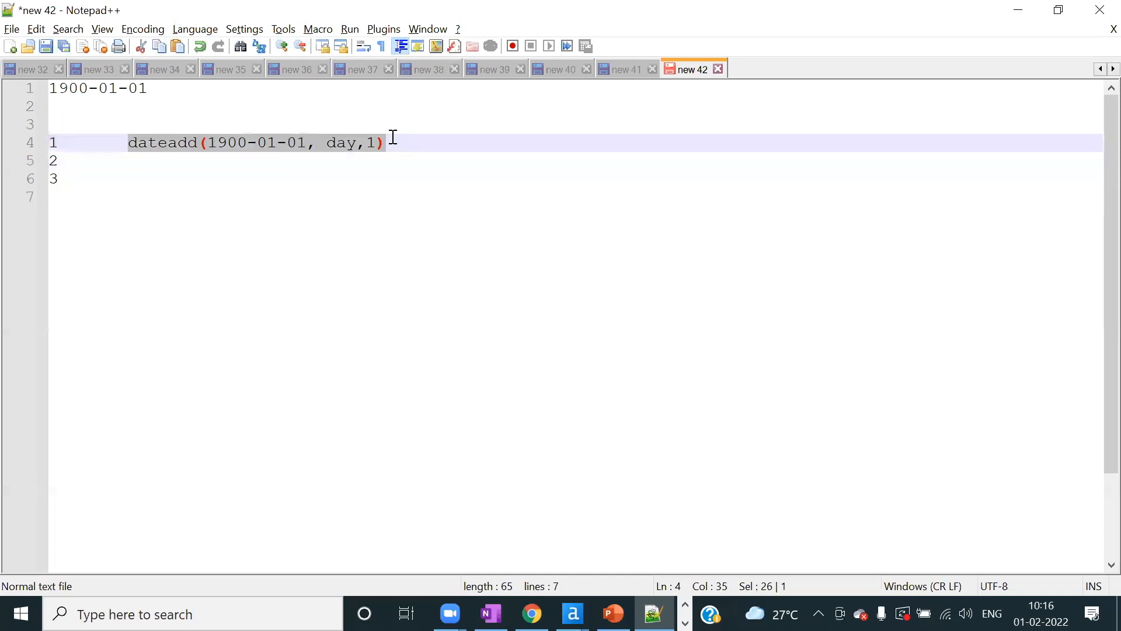
click(394, 138)
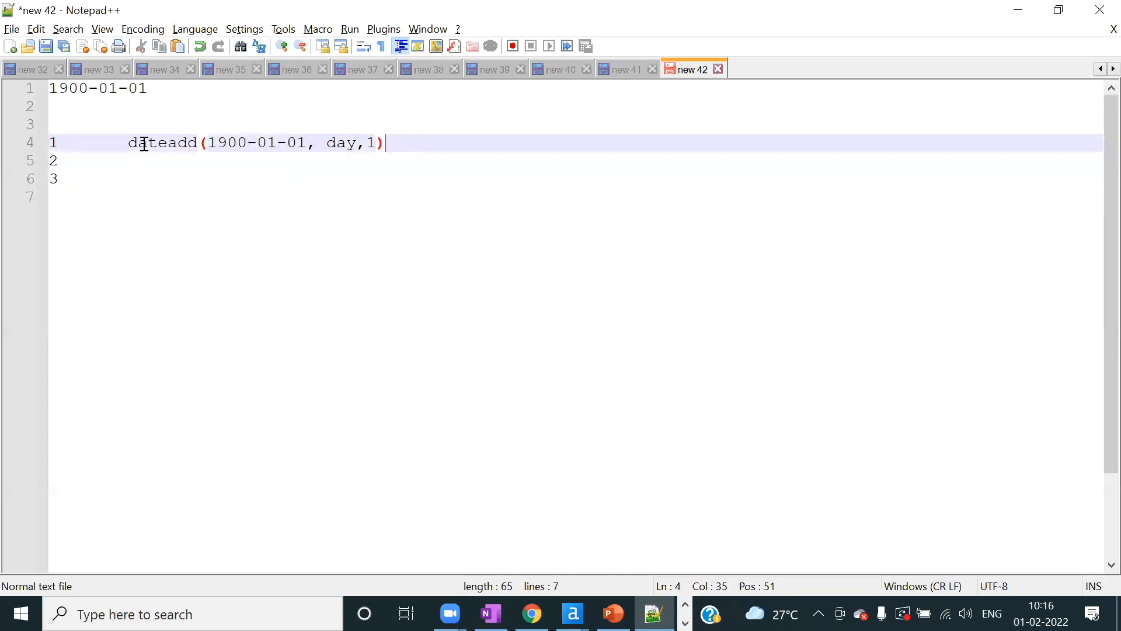
drag(129, 143, 397, 140)
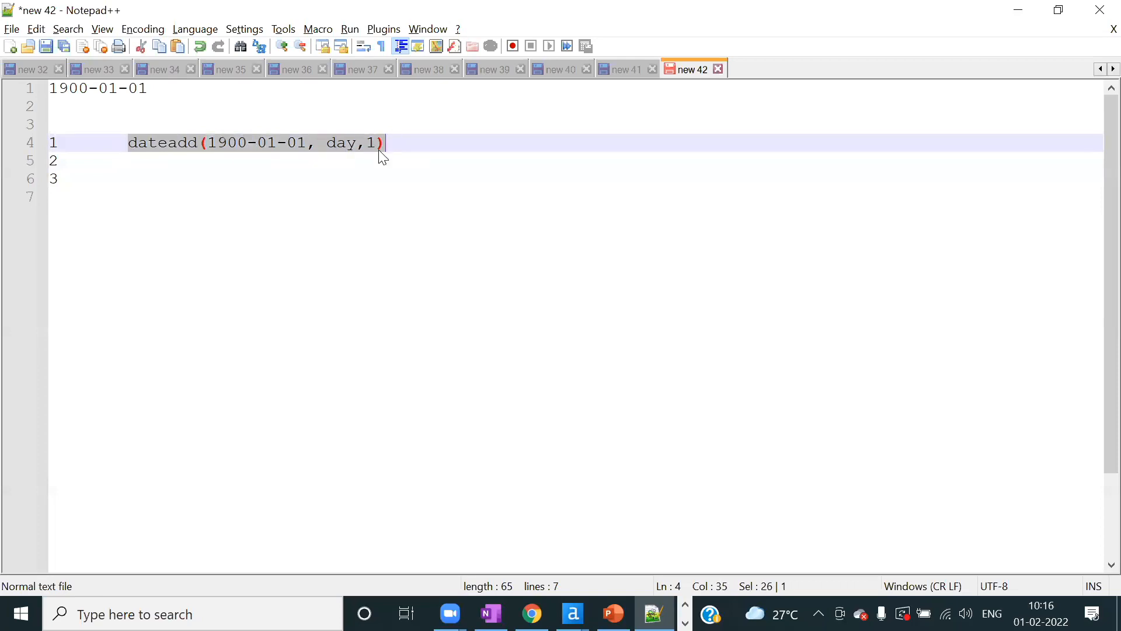
click(323, 160)
drag(212, 143, 308, 143)
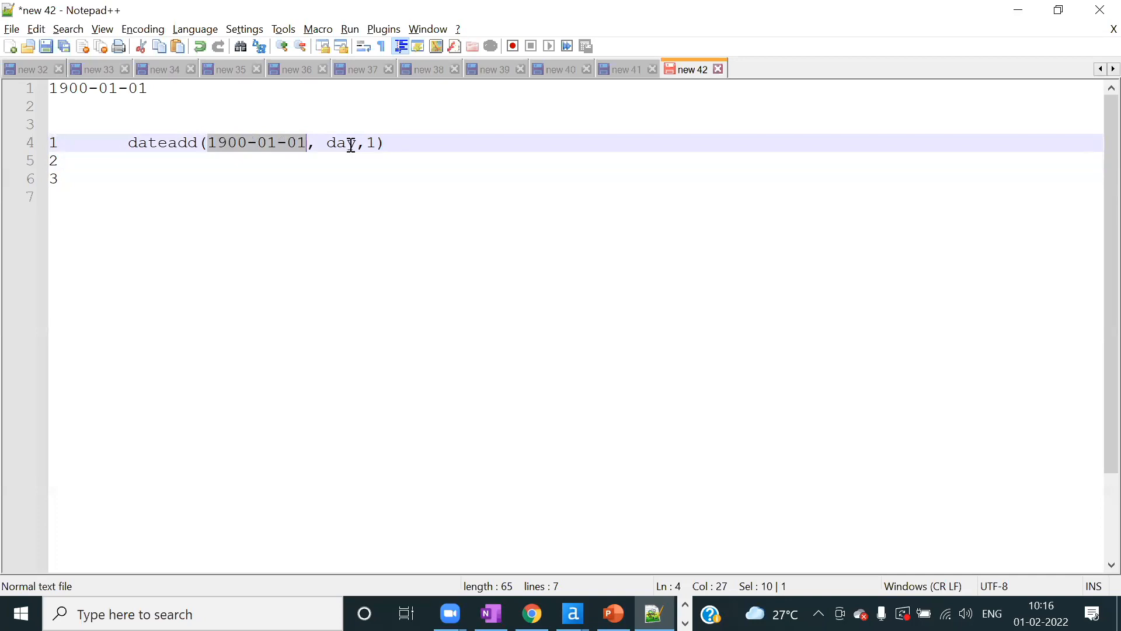
double_click(345, 143)
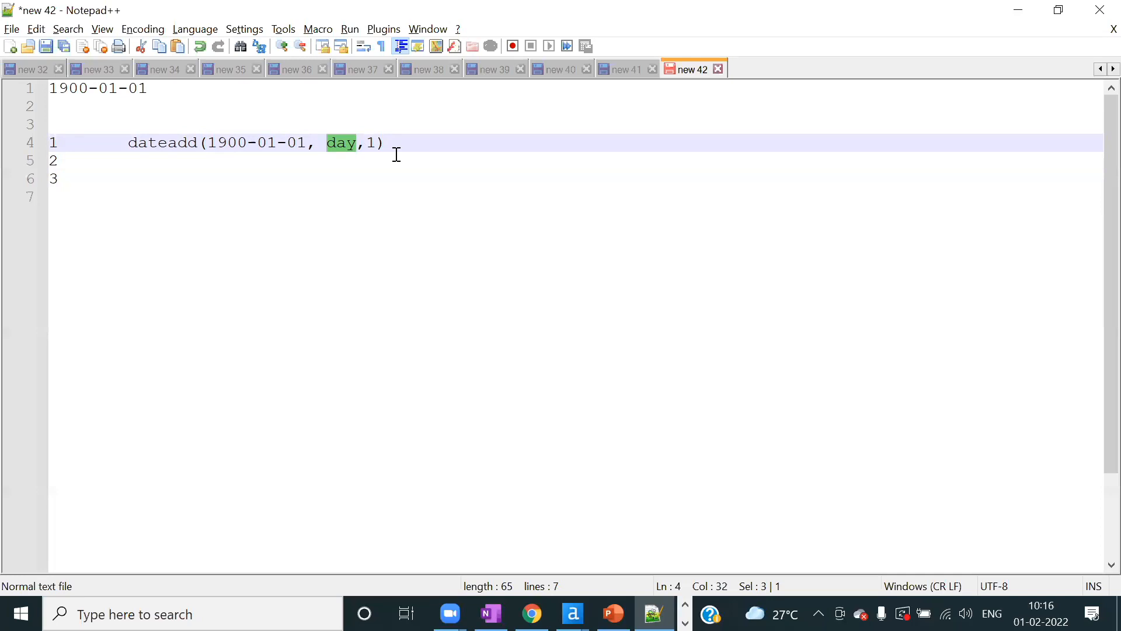
- Replace the third dateadd argument with [date] and highlight the whole expression
click(377, 143)
key(BackSpace)
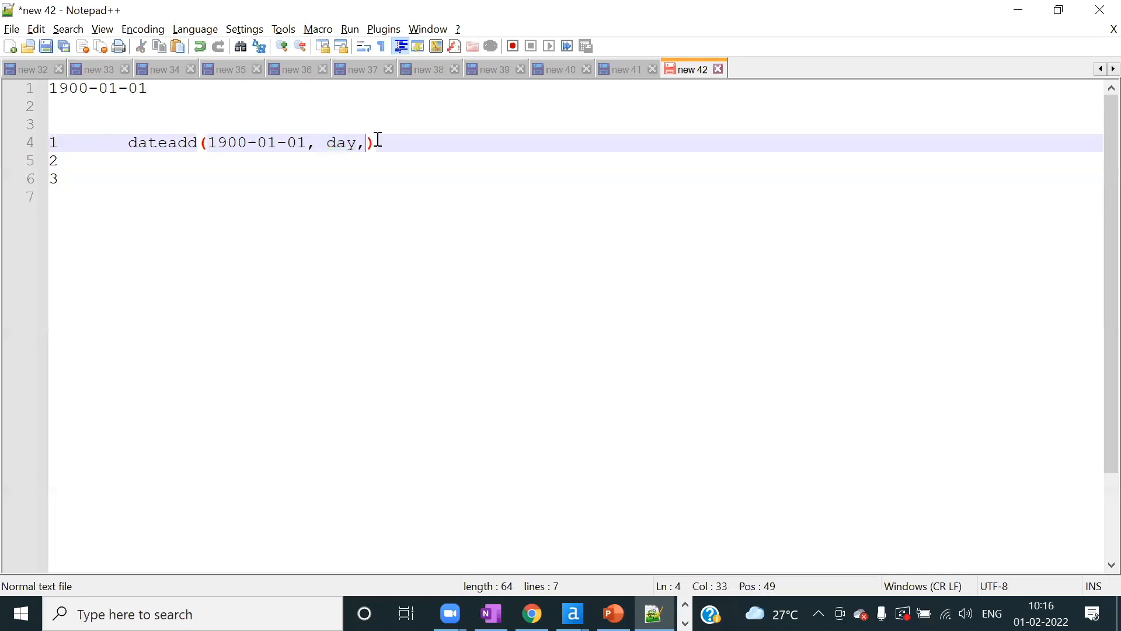
text([date])
drag(455, 135, 127, 138)
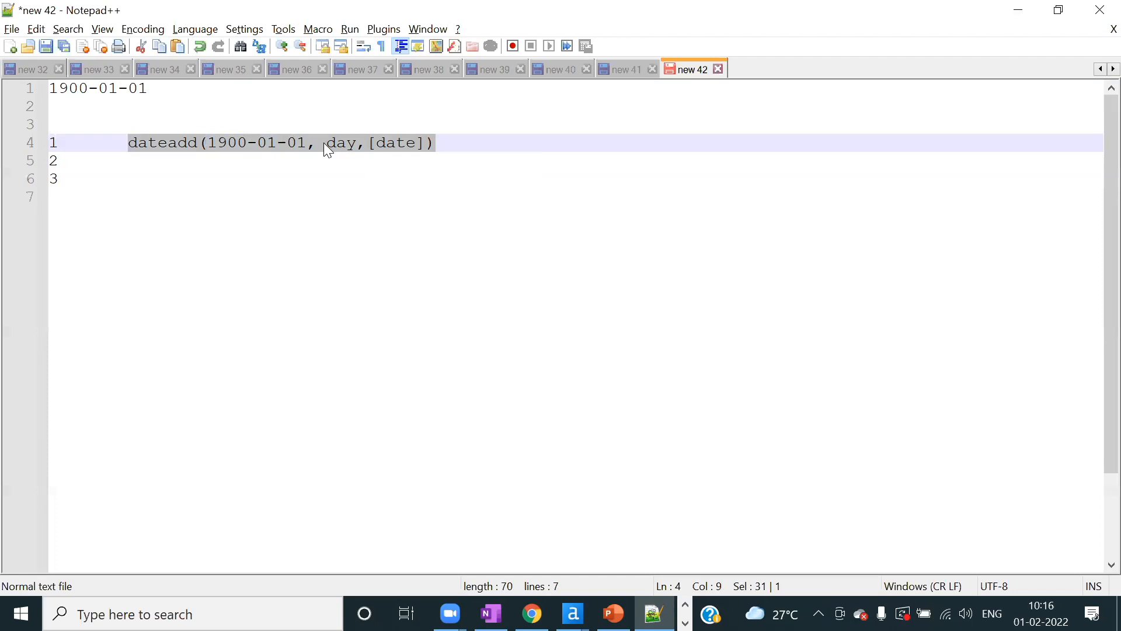
key(alt+Tab)
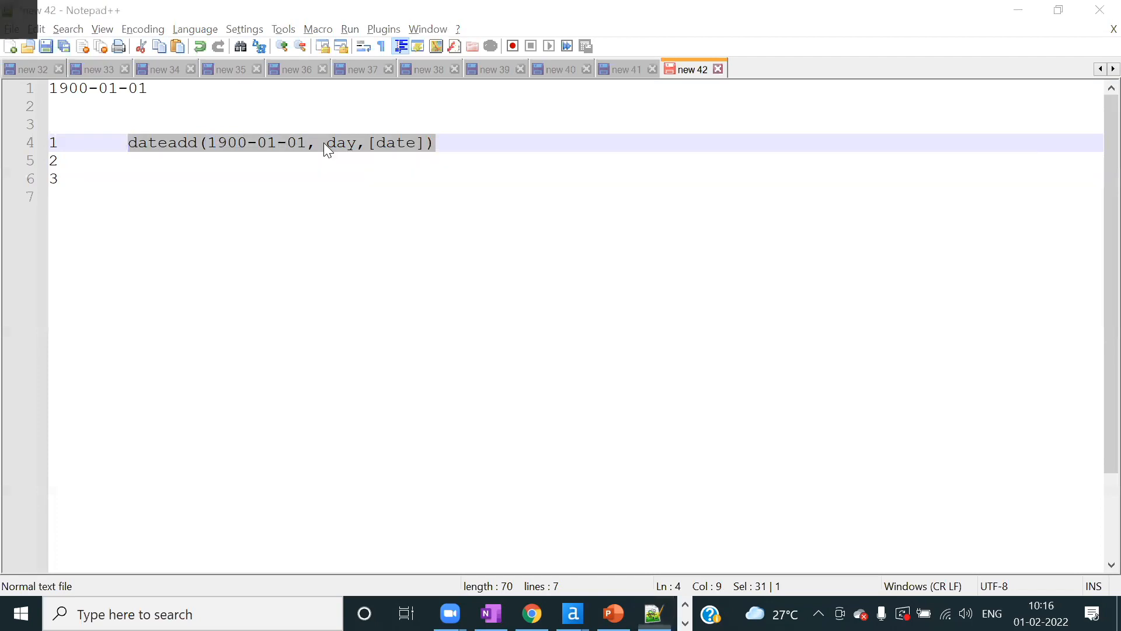
key(alt+Tab)
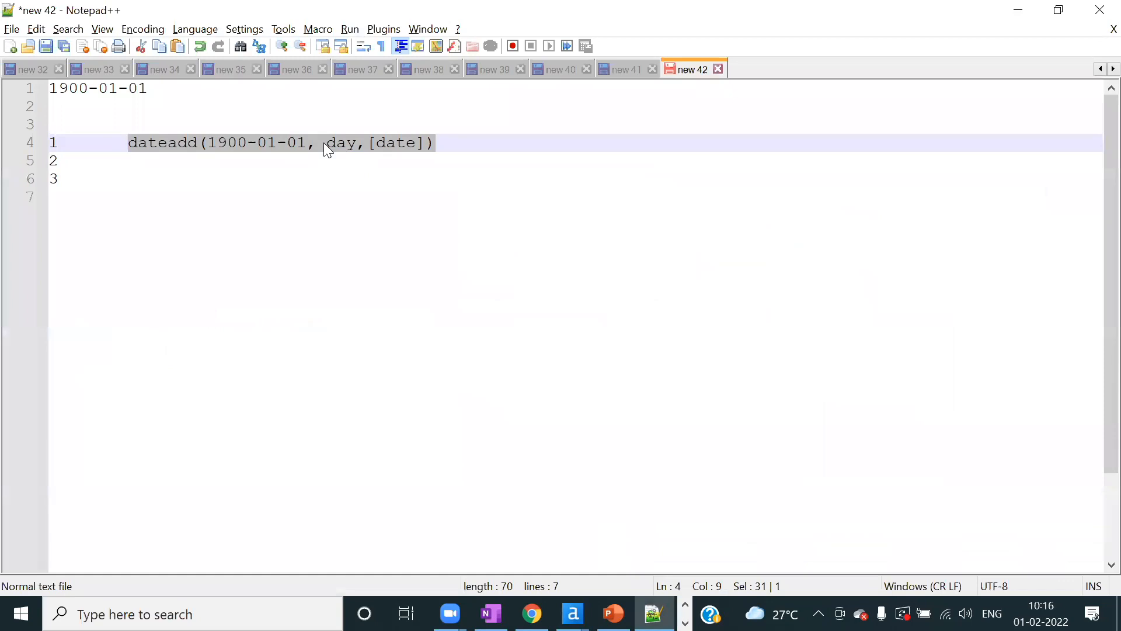
- Rewrite the expression beside the number 1 as datediff(1900-01-01,[date], days) and highlight the function name
click(281, 145)
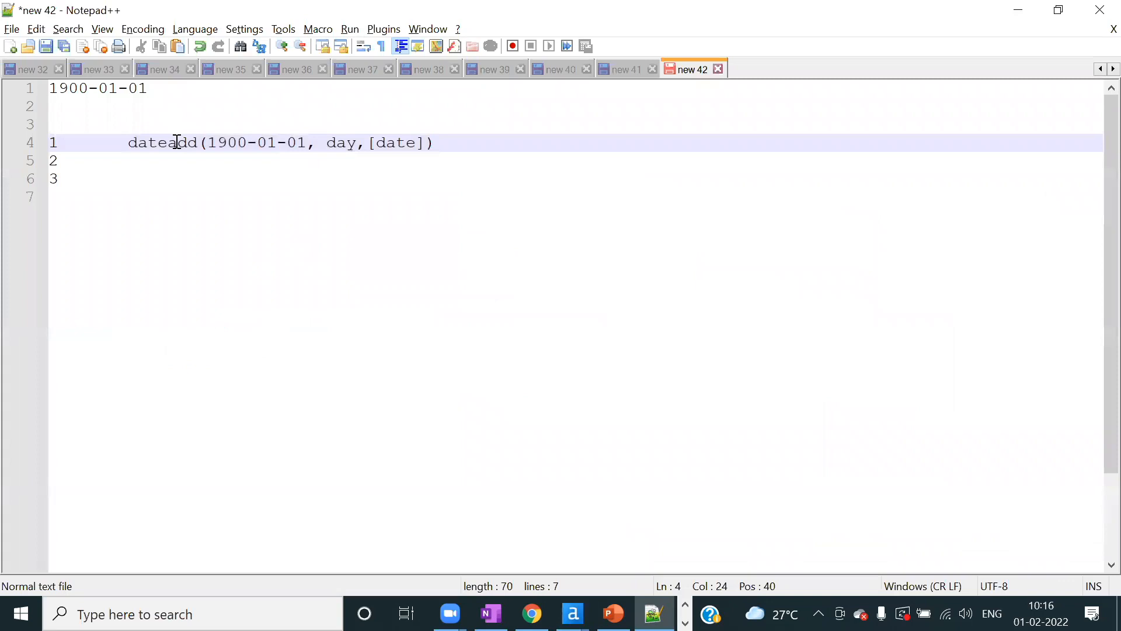
drag(172, 143, 197, 141)
text(diff)
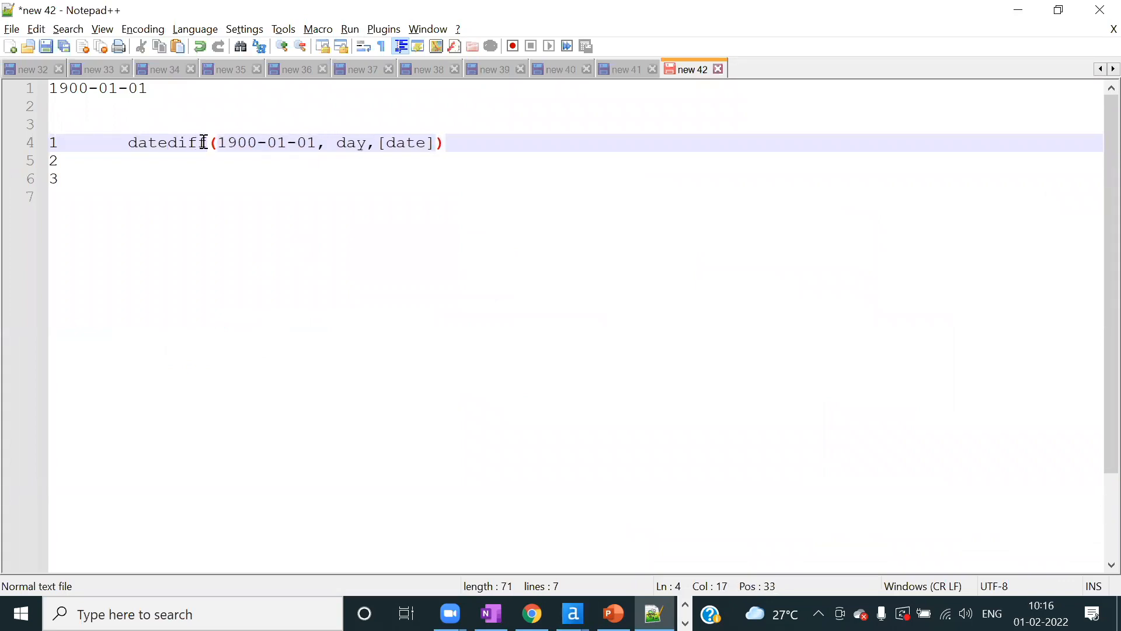
drag(218, 142, 325, 143)
click(378, 143)
key(BackSpace)
click(389, 143)
text(, days)
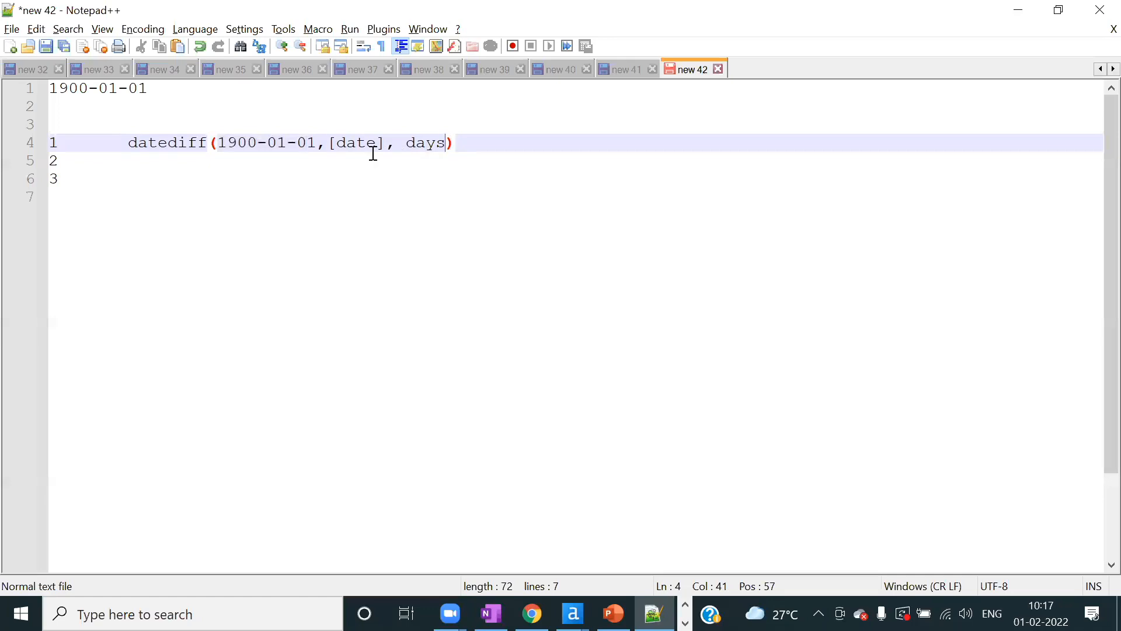
double_click(183, 143)
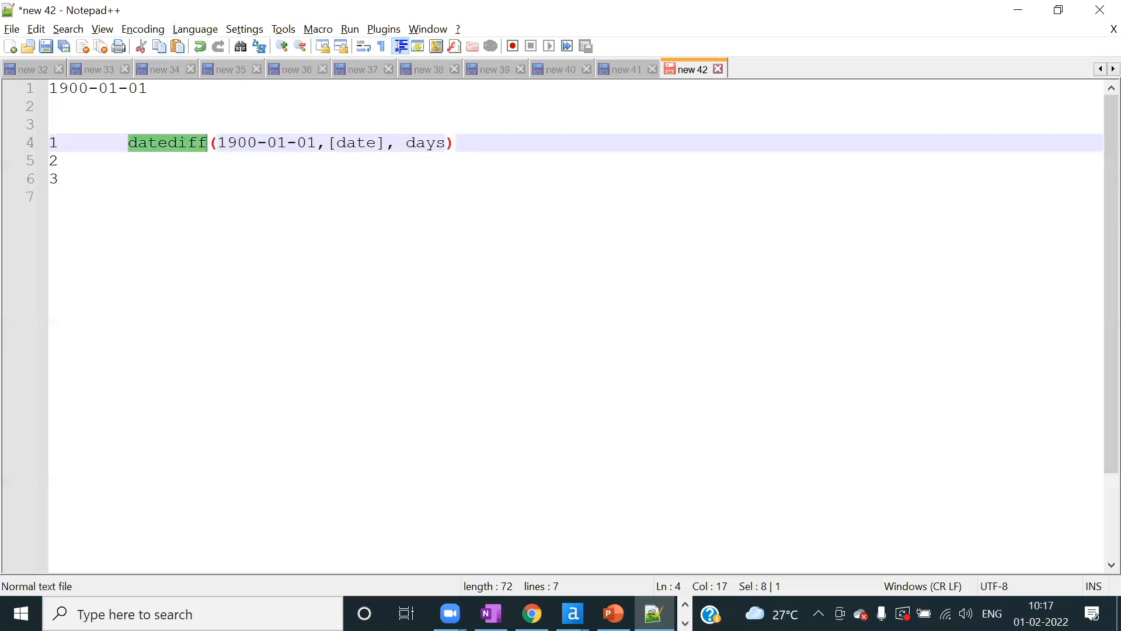
- Switch to Alteryx Designer and review the custom expression of the Filter tool in New Workflow6
key(alt+Tab)
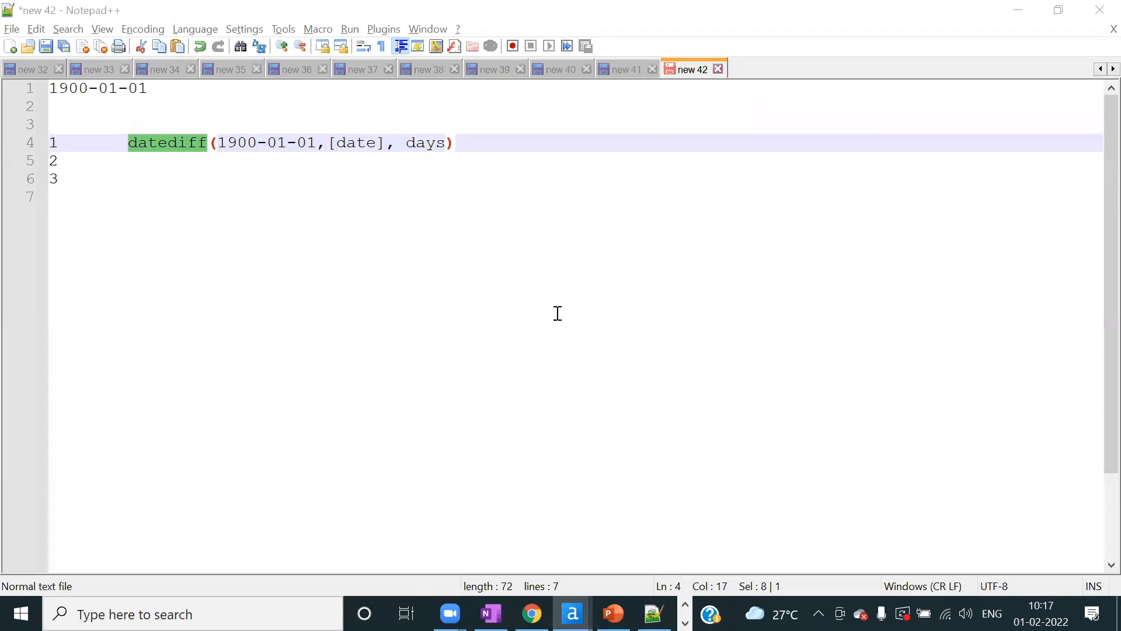
key(alt+Tab)
click(748, 383)
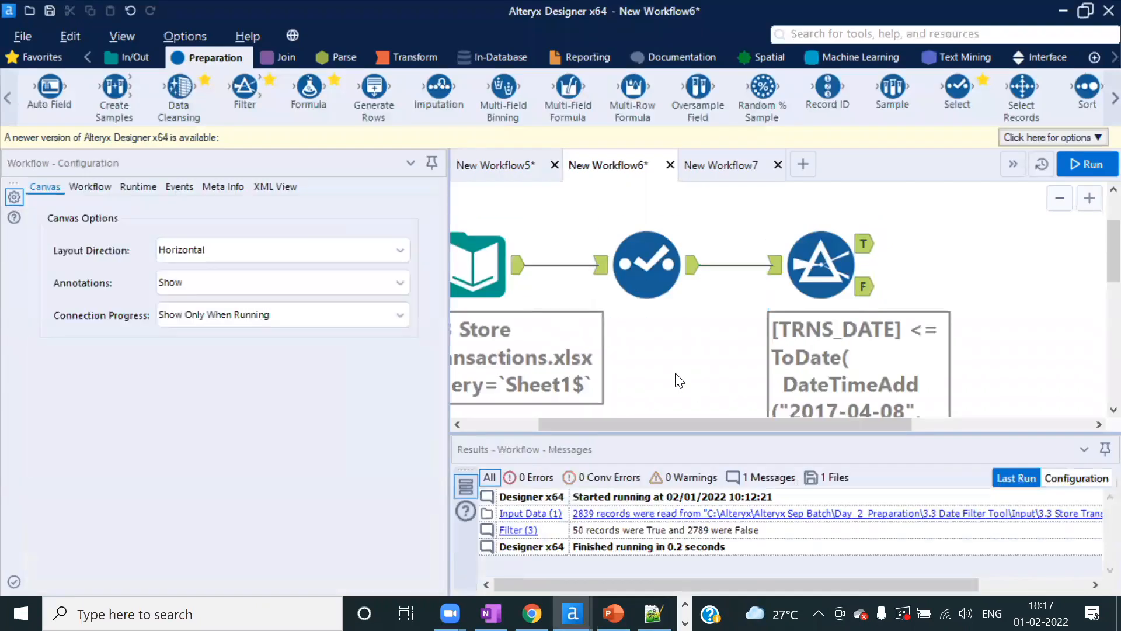
click(823, 262)
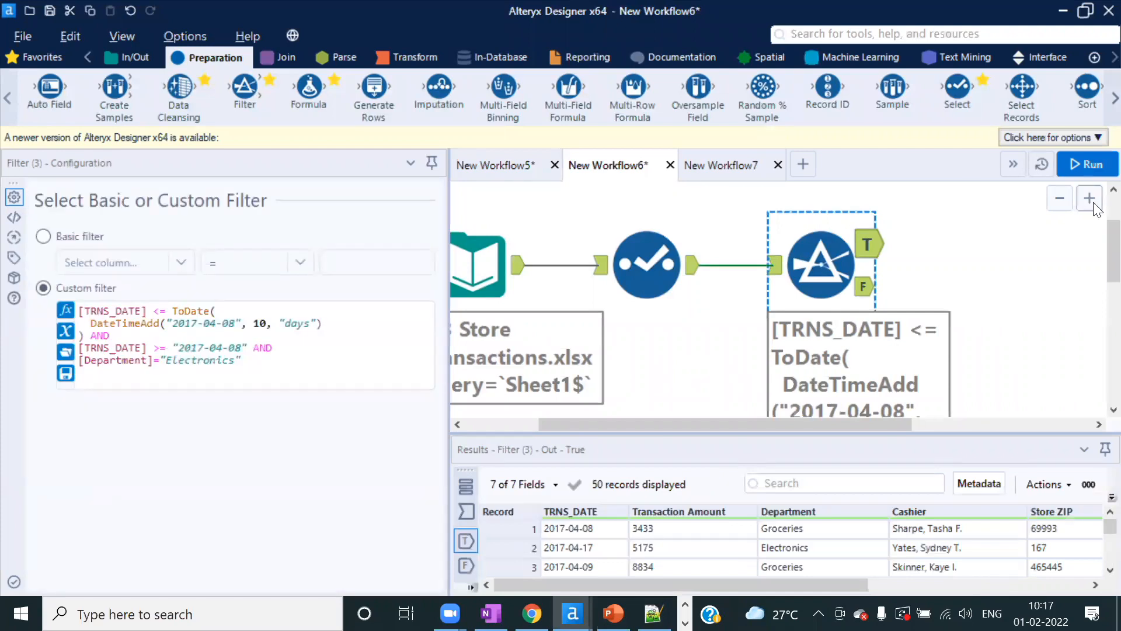
click(1057, 198)
click(1052, 195)
click(1052, 195)
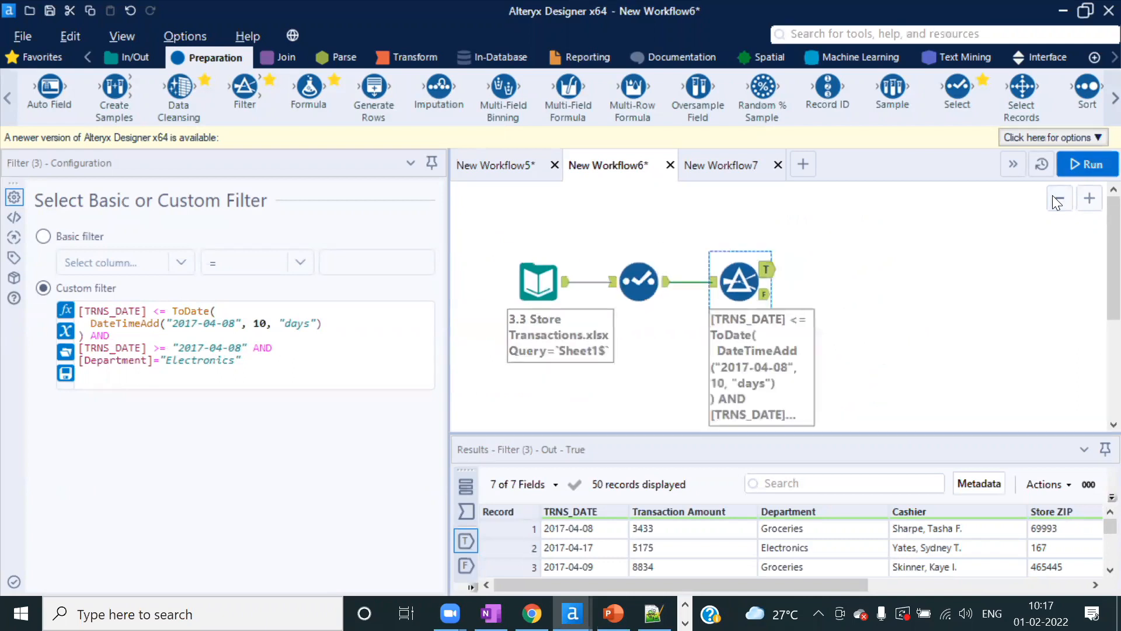
drag(881, 325, 494, 271)
click(921, 313)
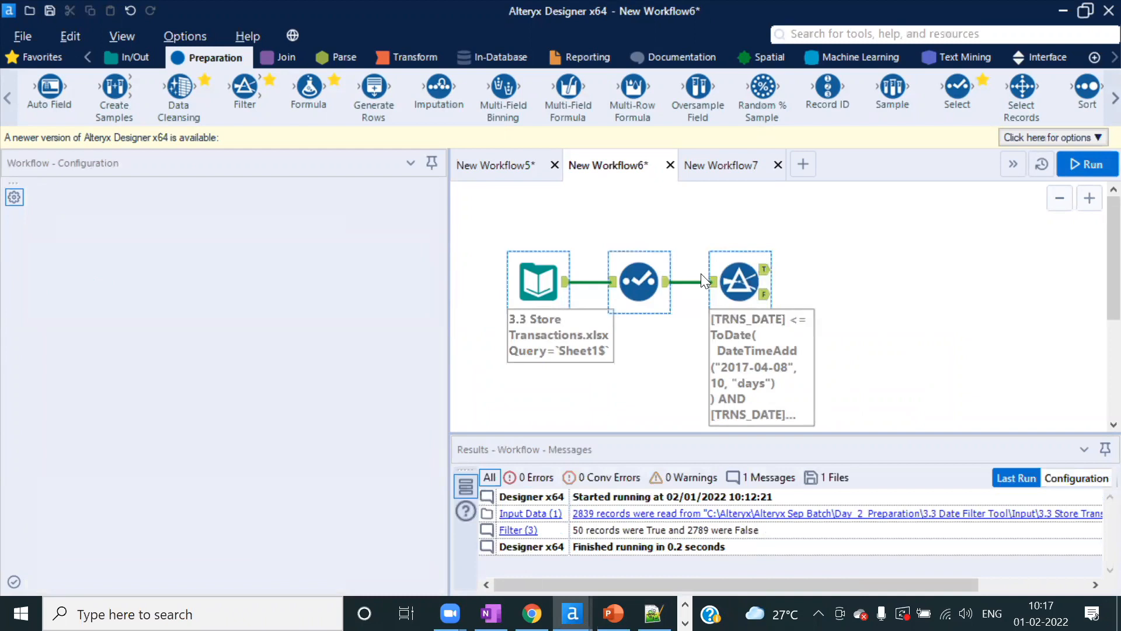
click(727, 276)
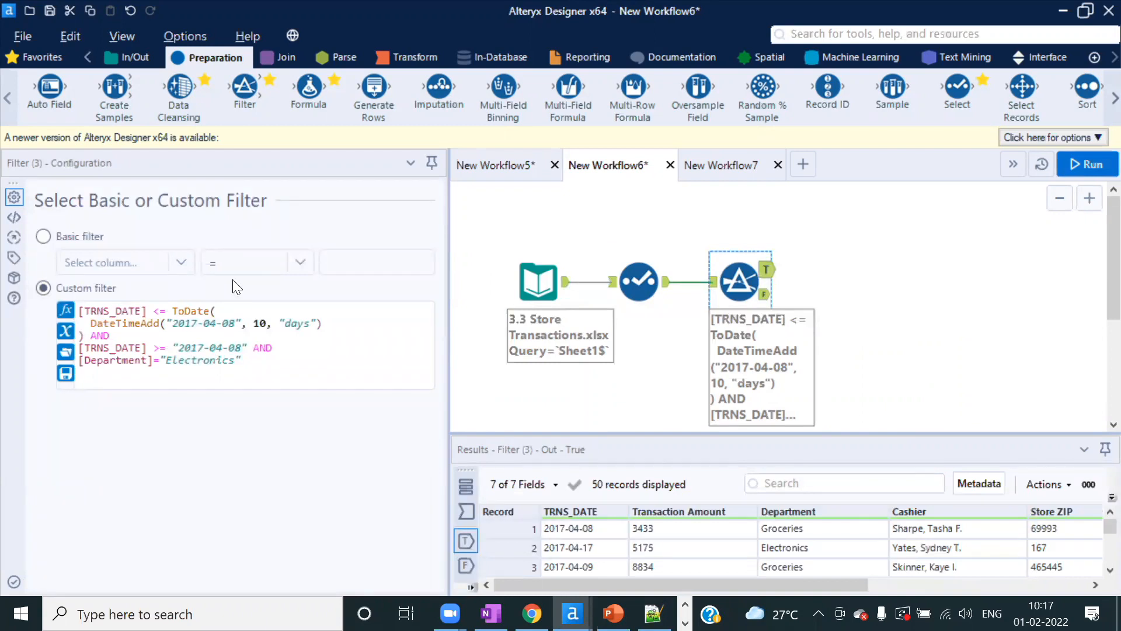
- Add a second Filter tool connected to the Select tool's output and set its basic filter to Department Equals Electronics
click(665, 290)
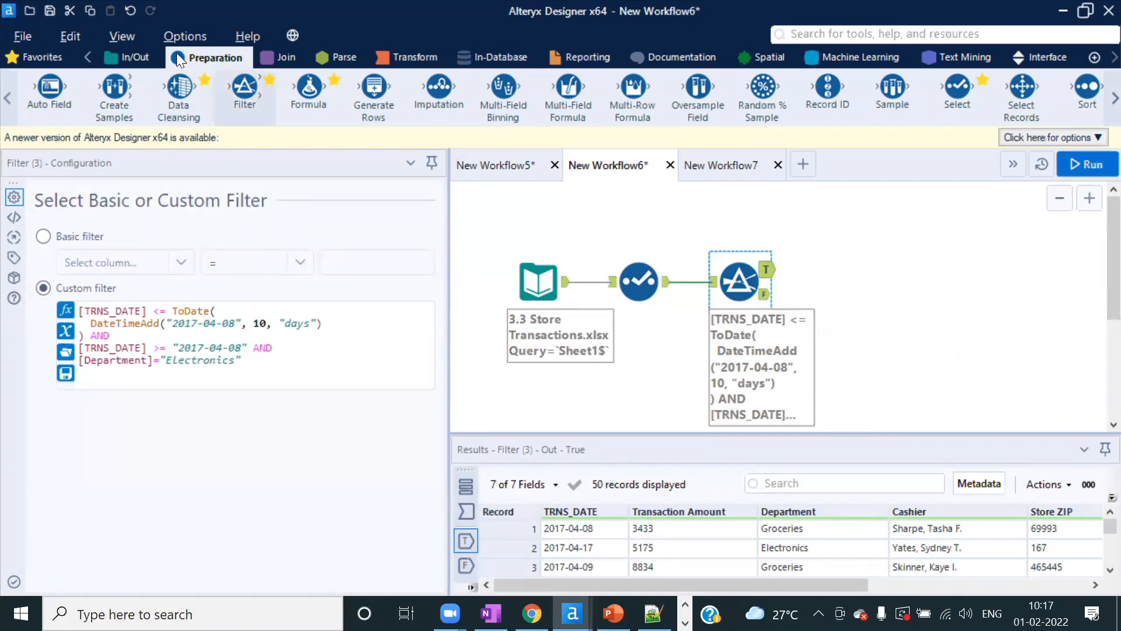
drag(255, 84, 701, 382)
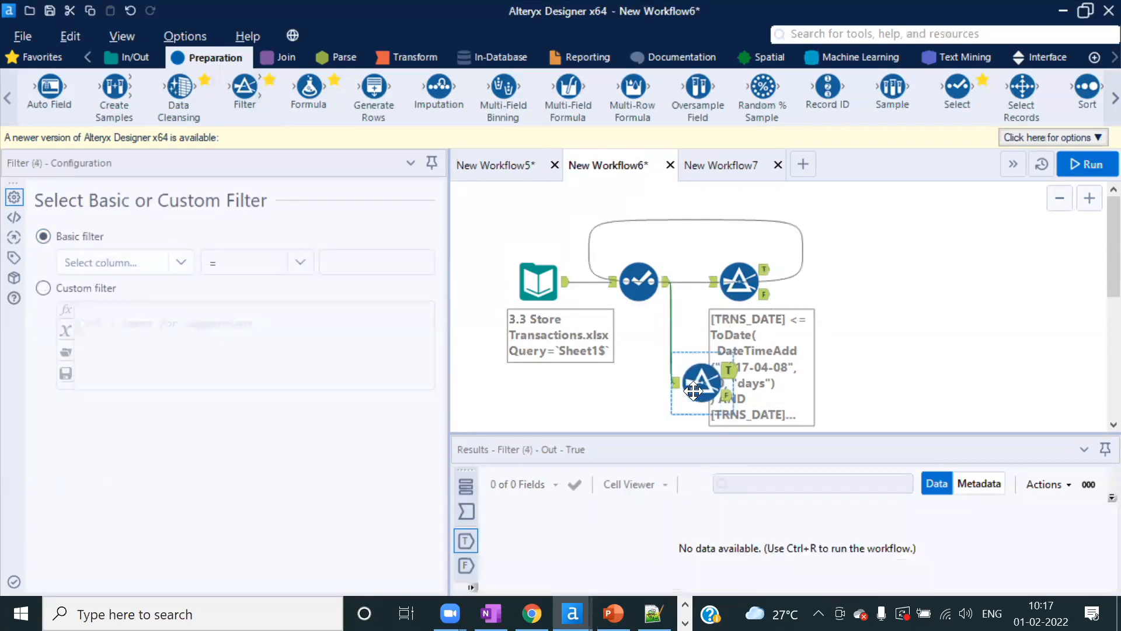
click(182, 264)
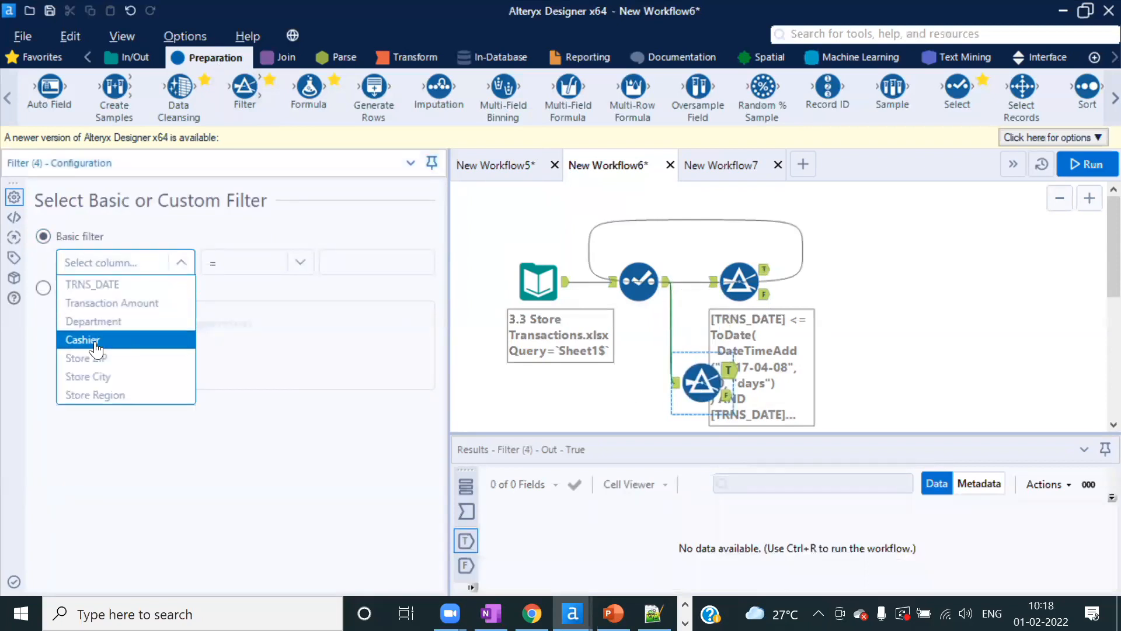
click(94, 323)
click(351, 263)
text(1900-01-01)
drag(390, 264, 276, 241)
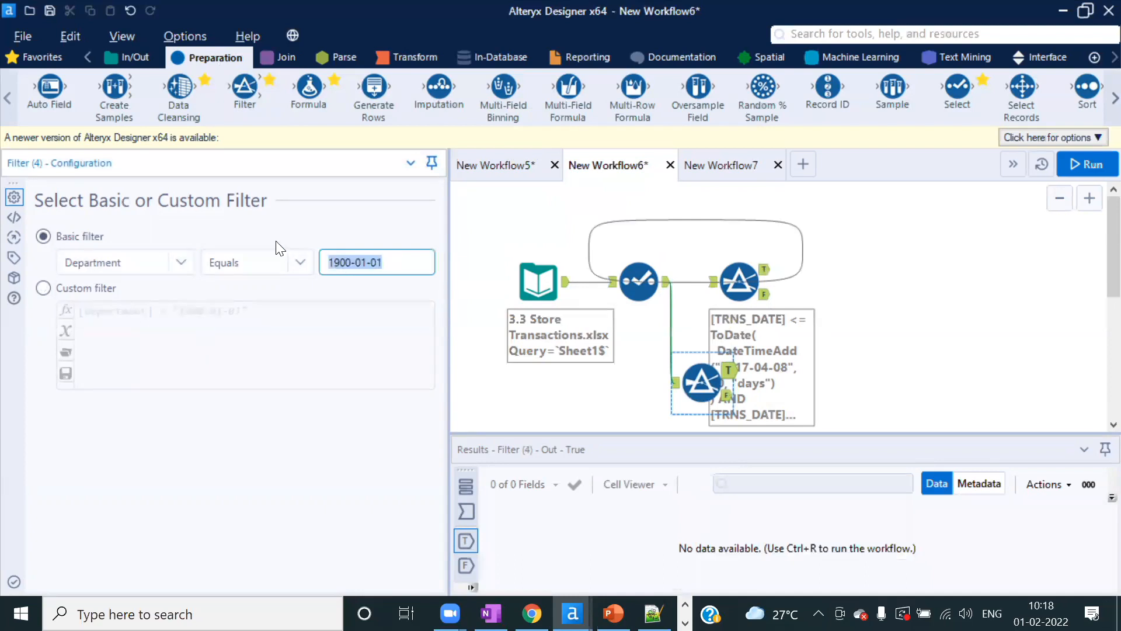
text(Elect)
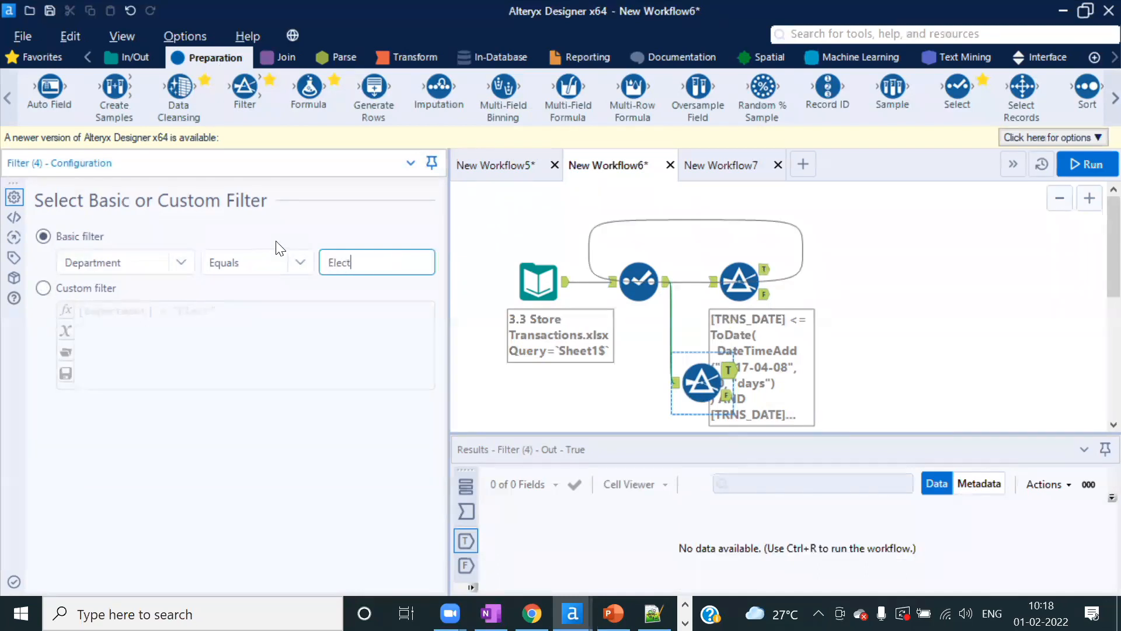
text(ronics)
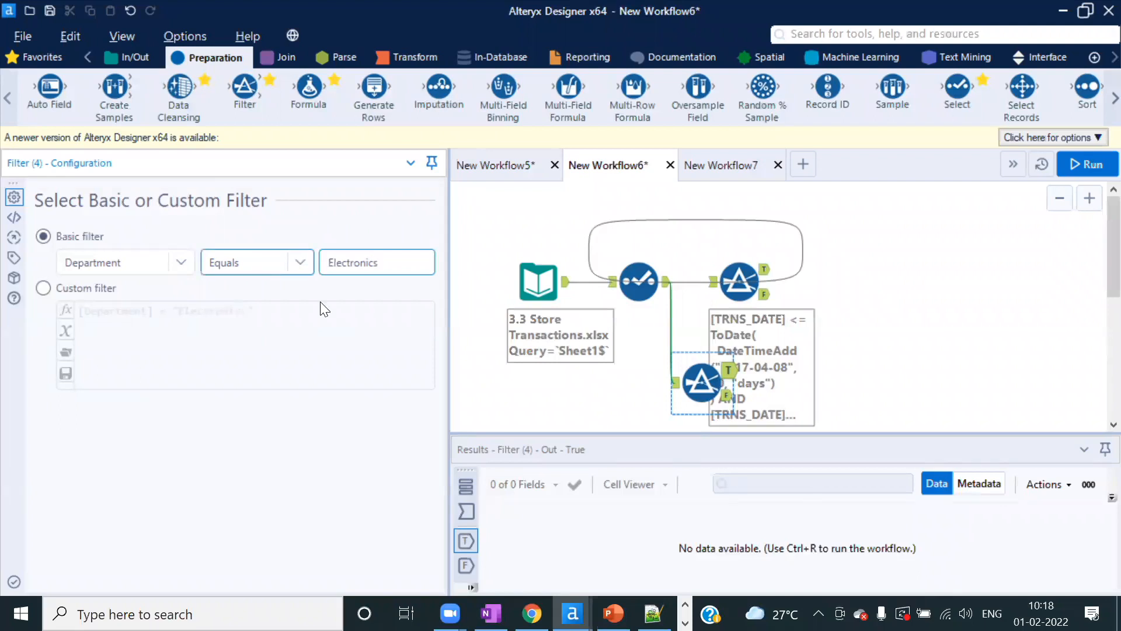
- Convert the second Filter tool to a custom filter and append "and" after [Department] = "Electronics"
click(44, 288)
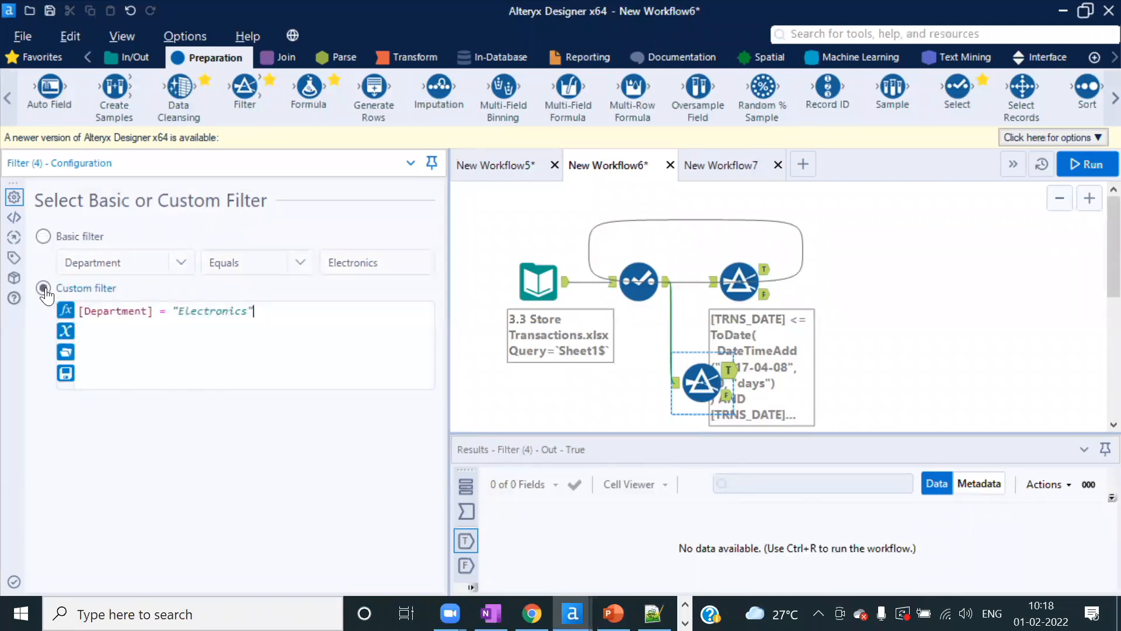
click(268, 360)
text(and)
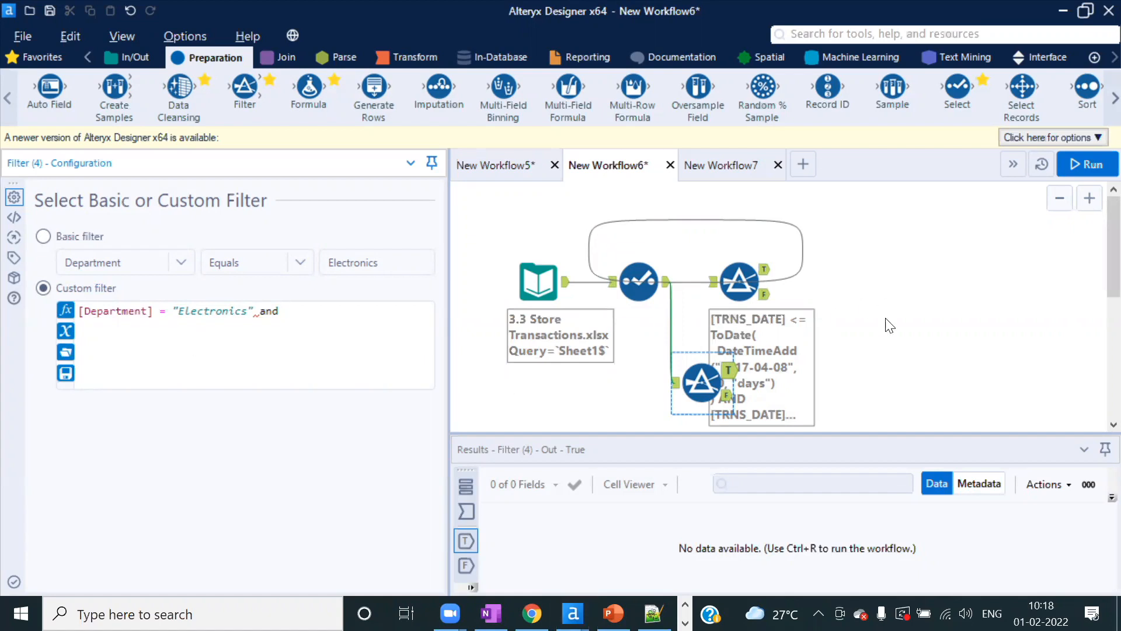
click(878, 348)
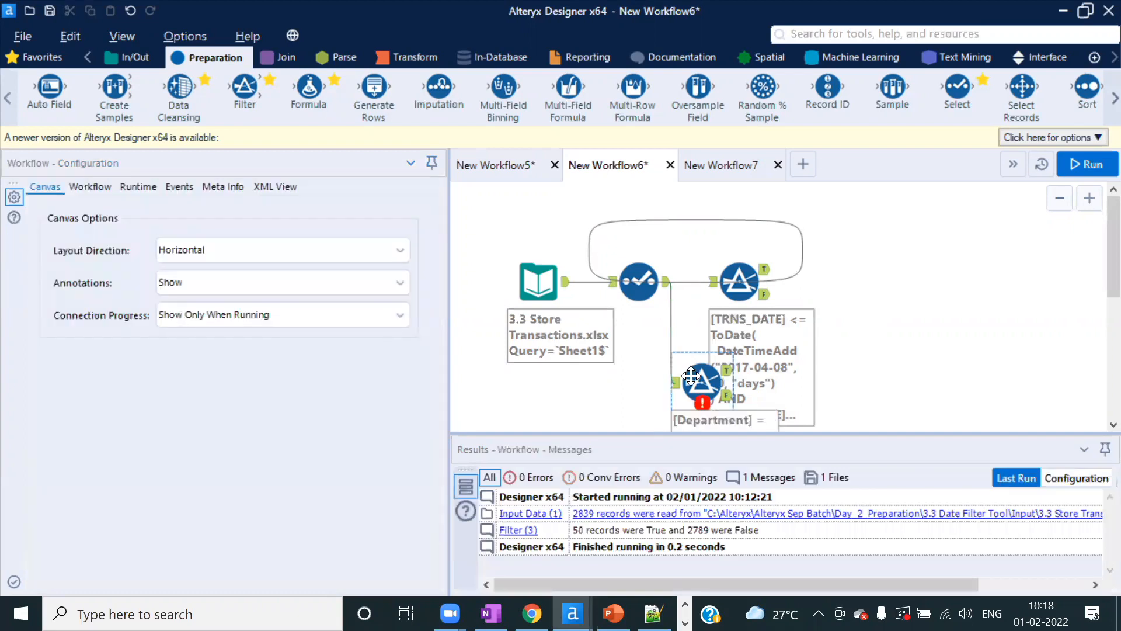
click(692, 375)
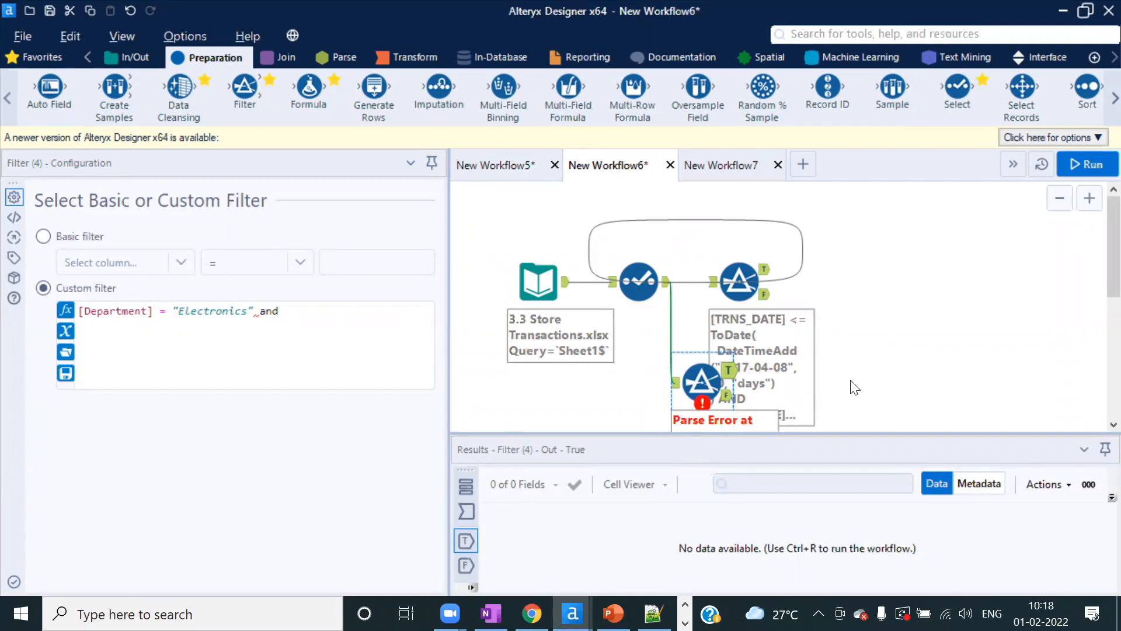
drag(881, 398, 431, 251)
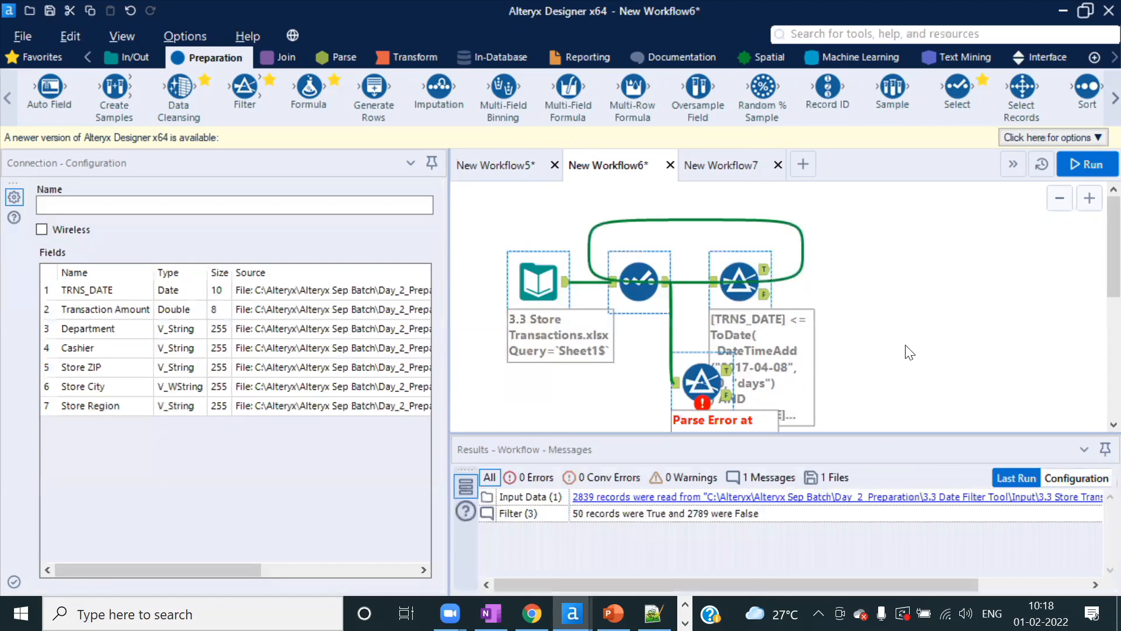
- Switch to New Workflow7, paste the Product List input tool onto the empty canvas and run the workflow
click(732, 166)
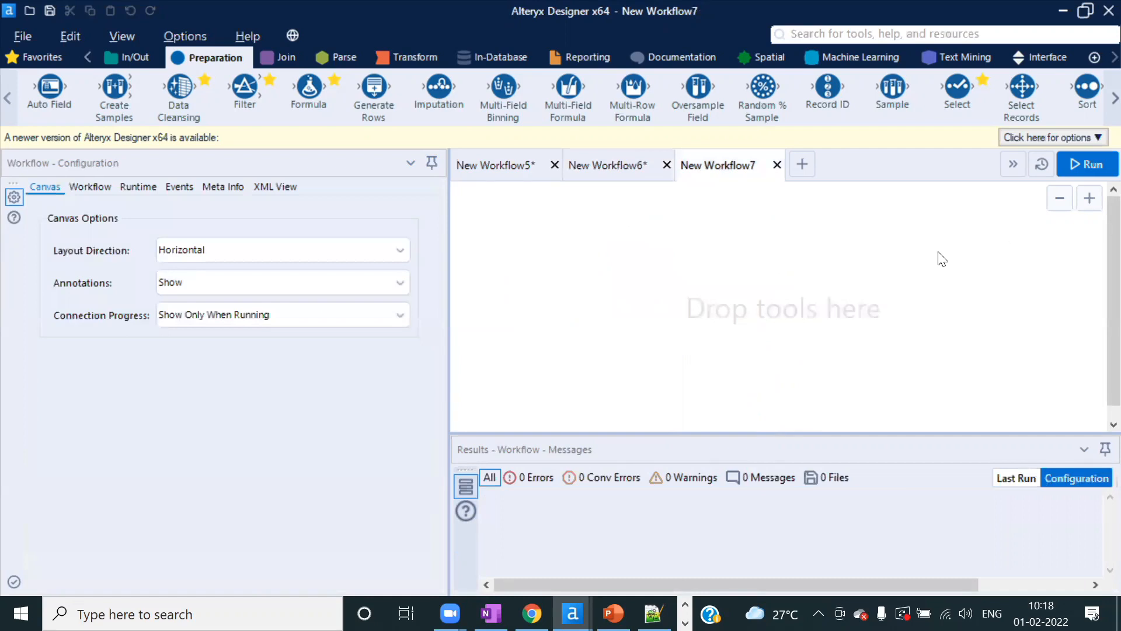
key(ctrl+v)
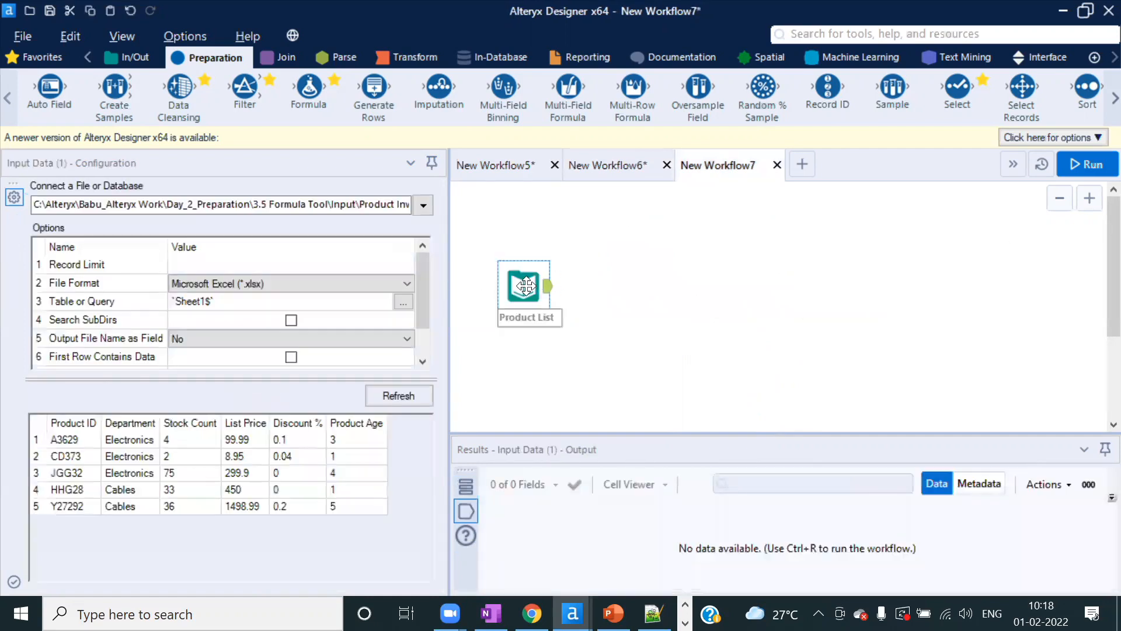
click(1083, 165)
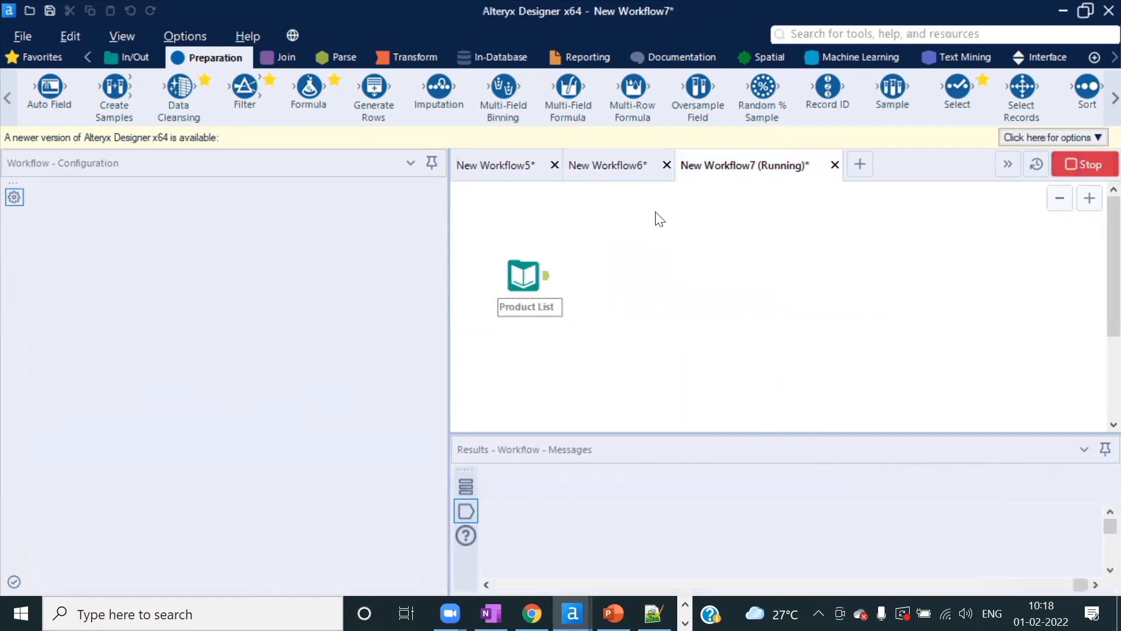
- Enlarge the results area and examine the Product List output's records and field metadata
click(722, 374)
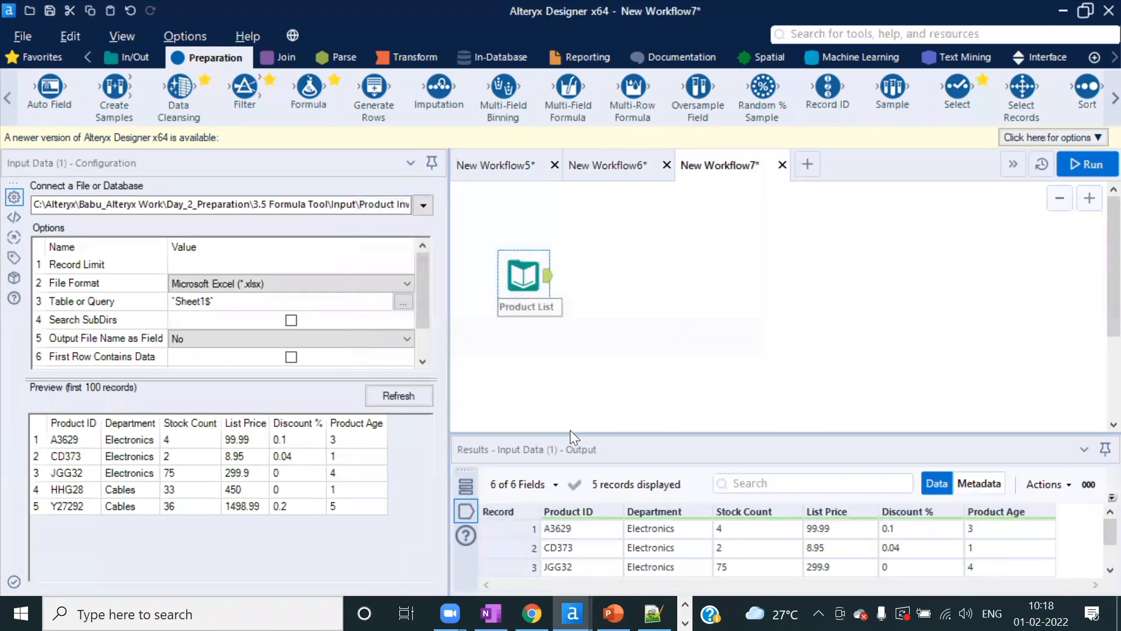
drag(570, 434, 544, 383)
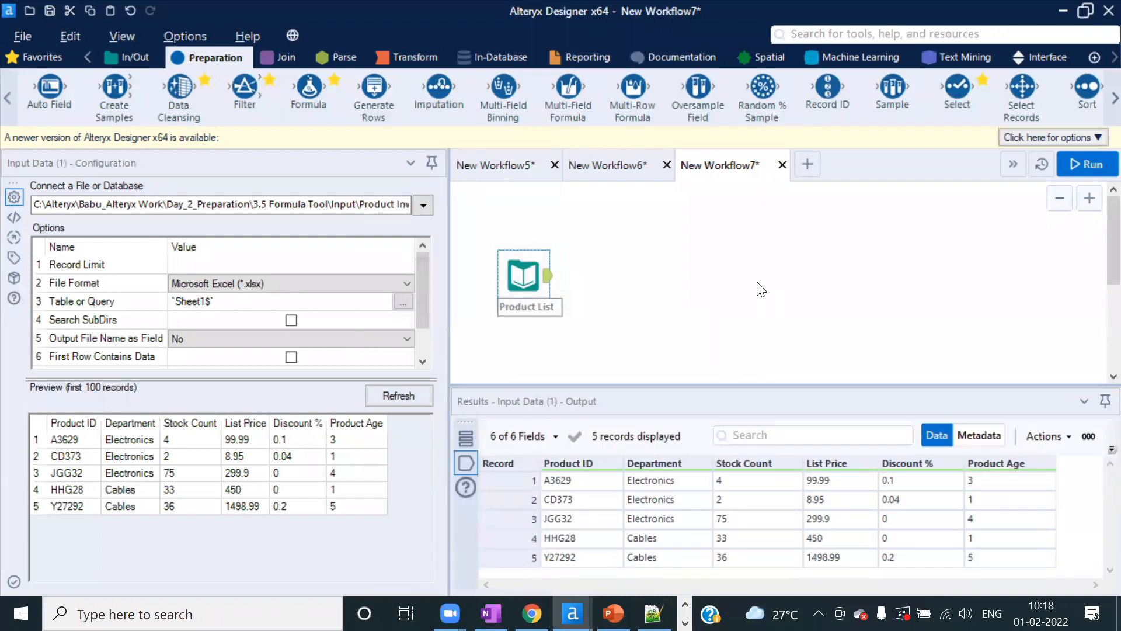
click(985, 434)
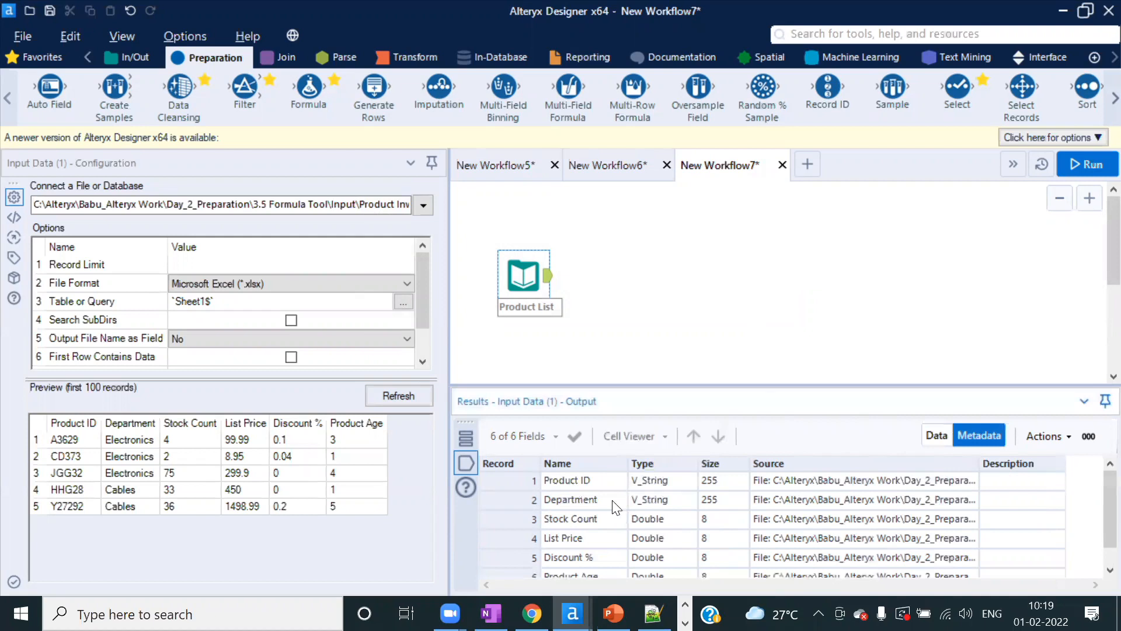
click(938, 435)
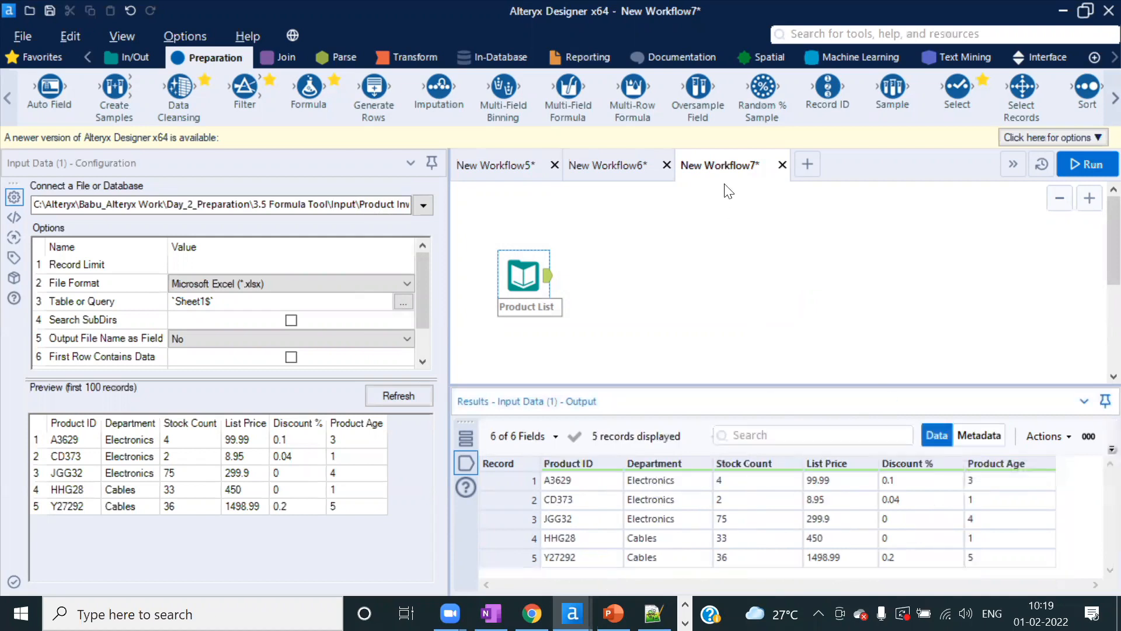
drag(958, 88, 614, 279)
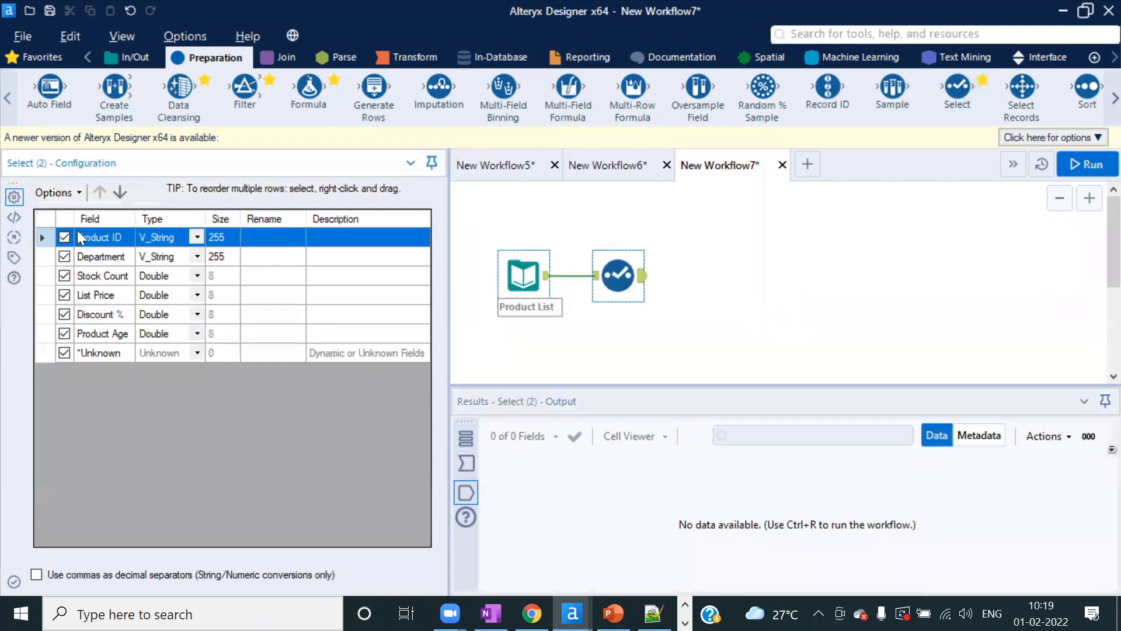
click(195, 256)
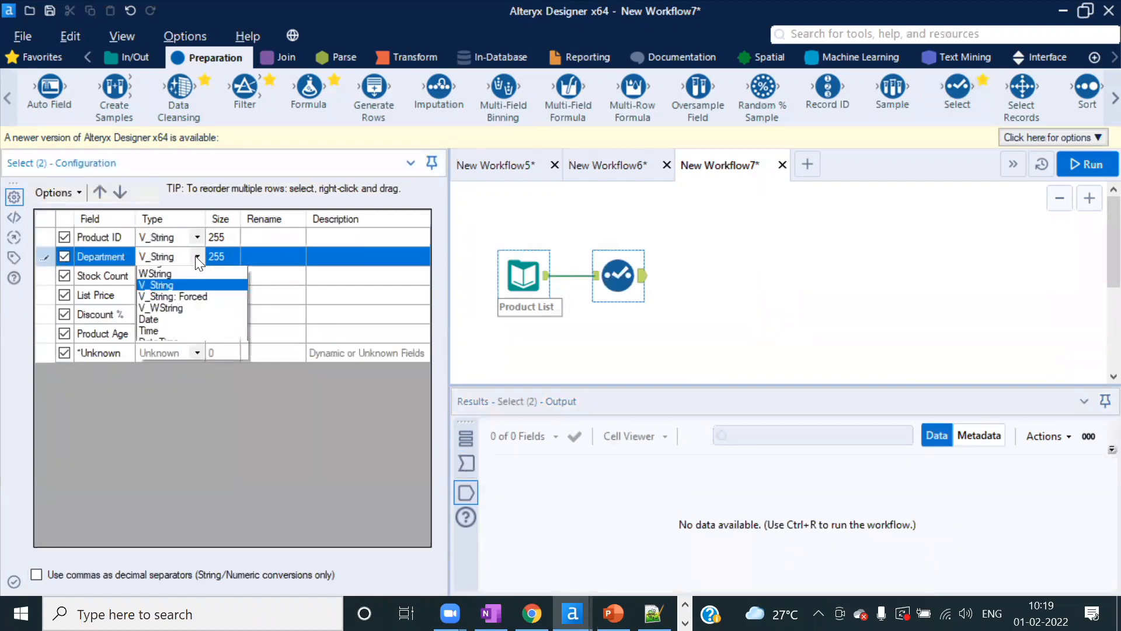
click(195, 255)
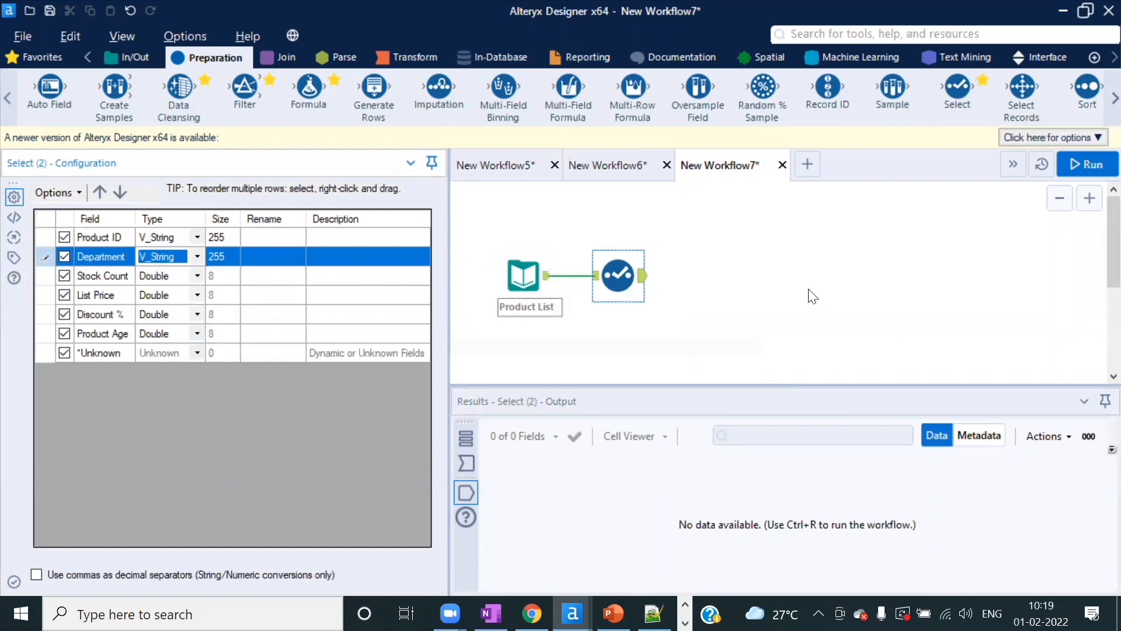
click(616, 280)
key(Delete)
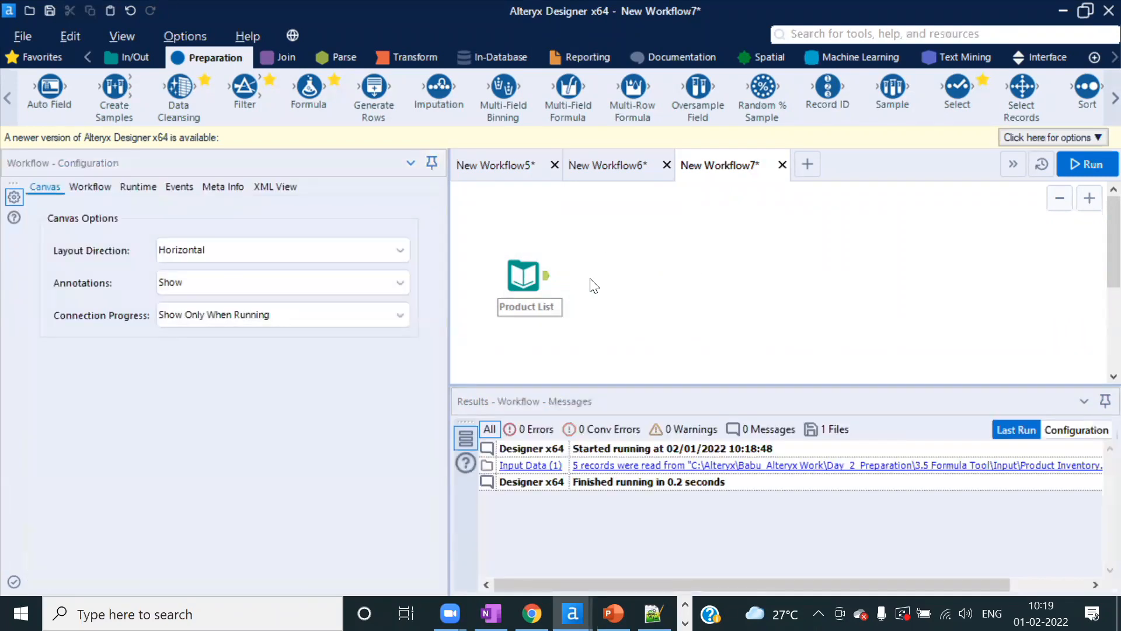
- Add a Formula tool connected to the Product List input and place it slightly above the input's level
mouse_move(315, 96)
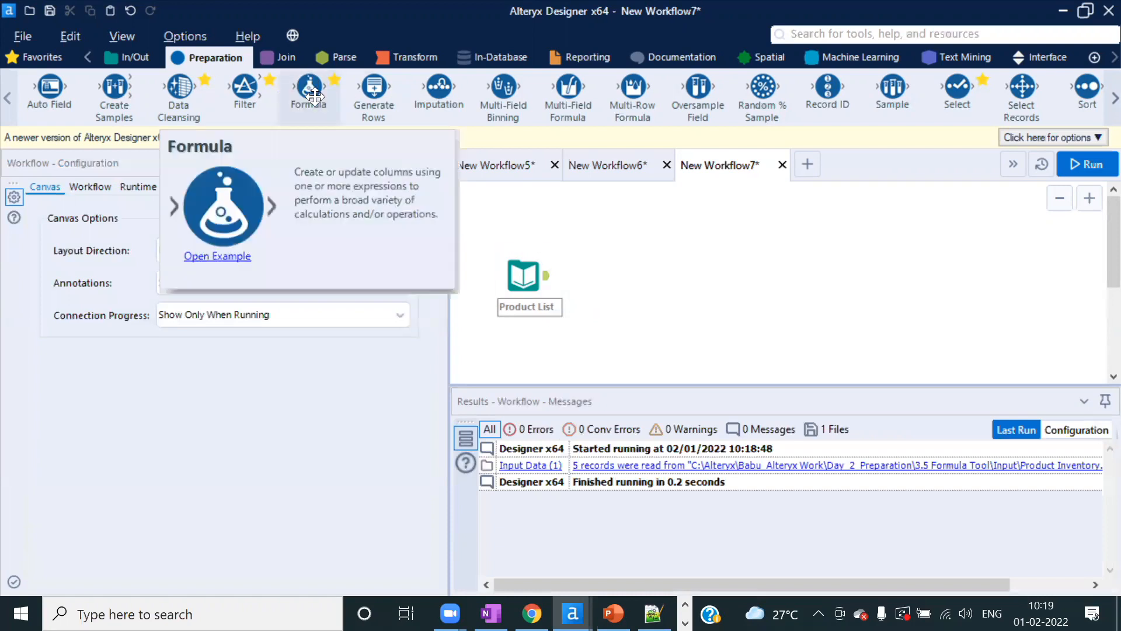
drag(314, 96, 629, 274)
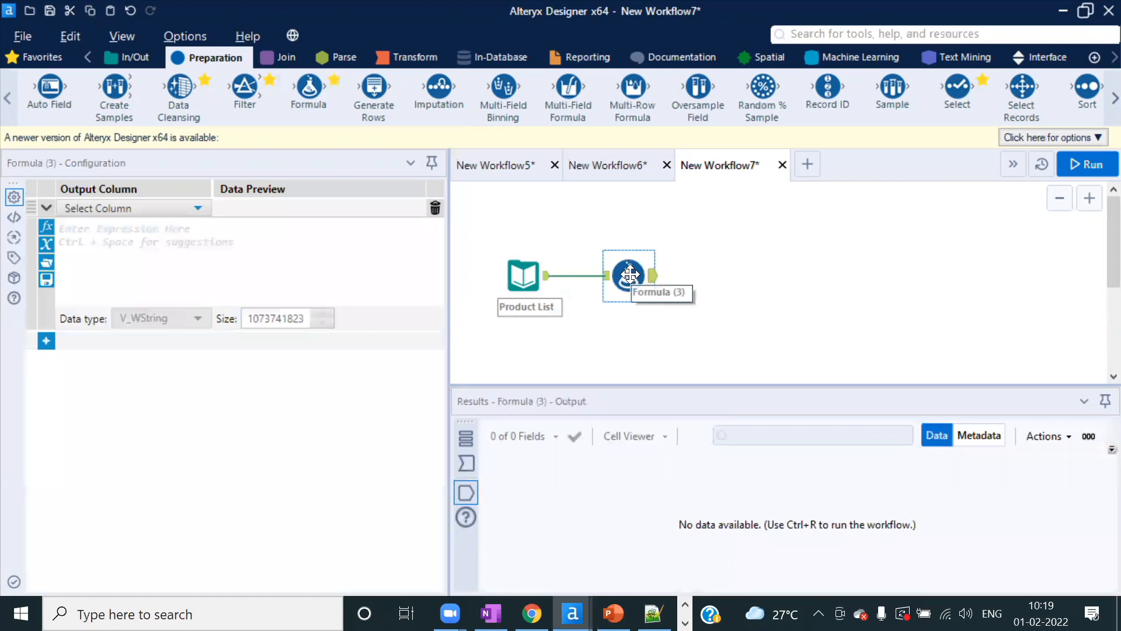
drag(629, 274, 620, 244)
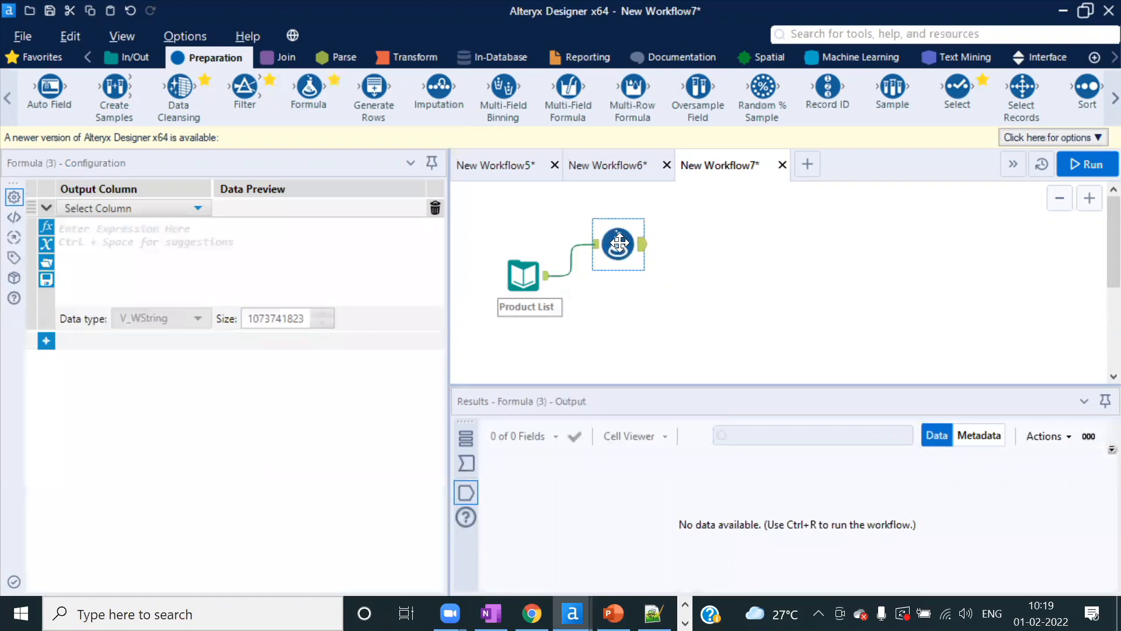
- Compare the Product List input's columns with the Formula tool's empty output column configuration
click(527, 279)
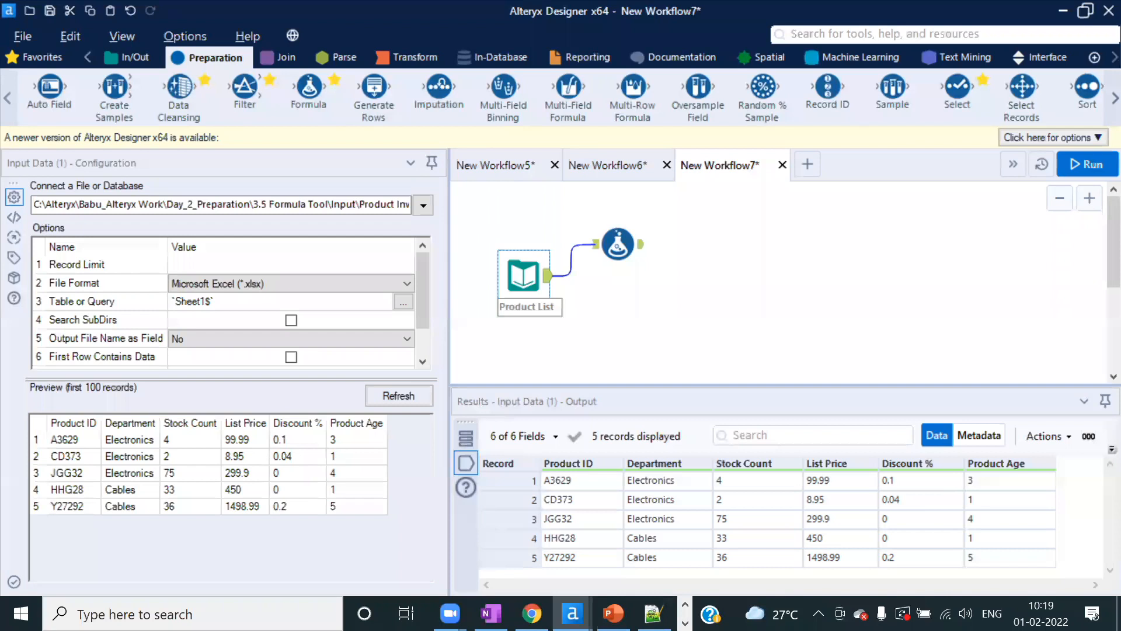
click(618, 248)
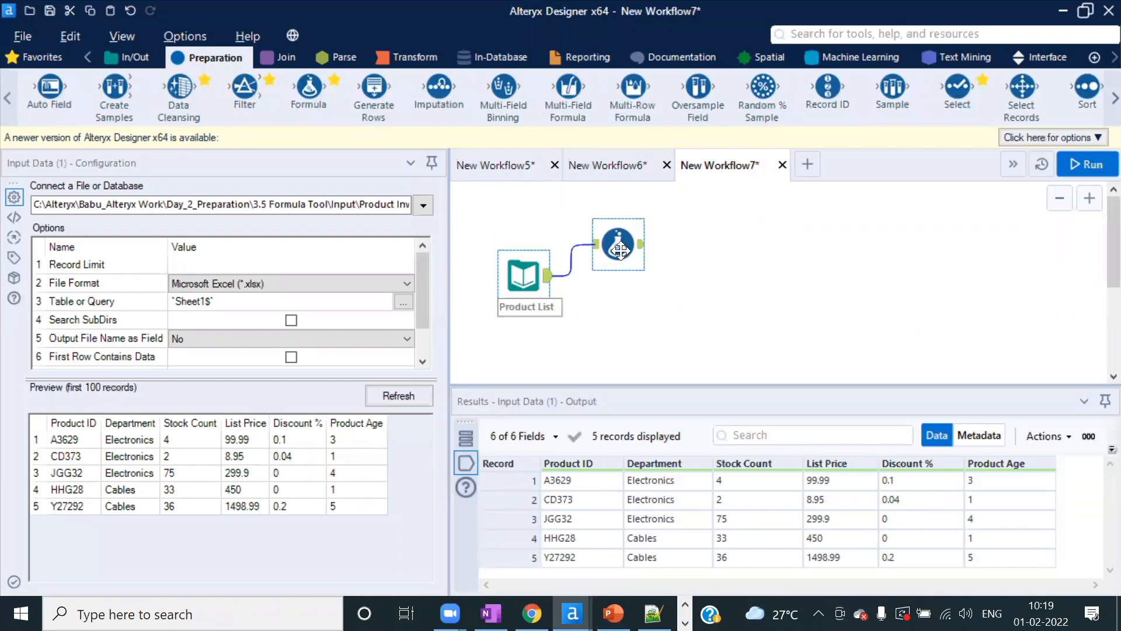
click(621, 249)
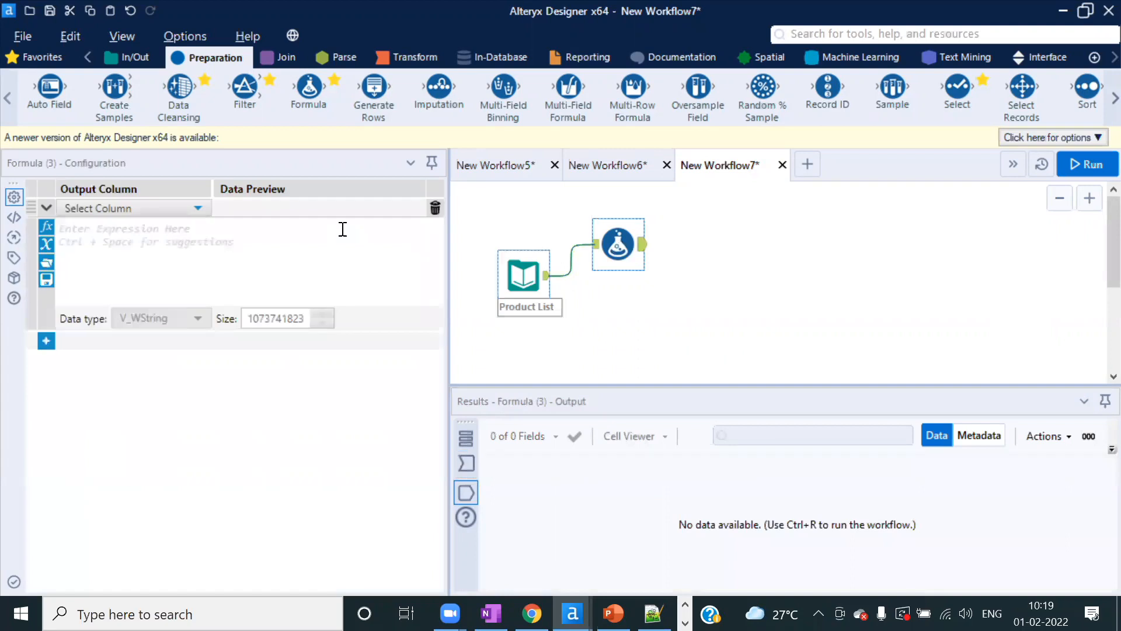
click(141, 208)
click(520, 308)
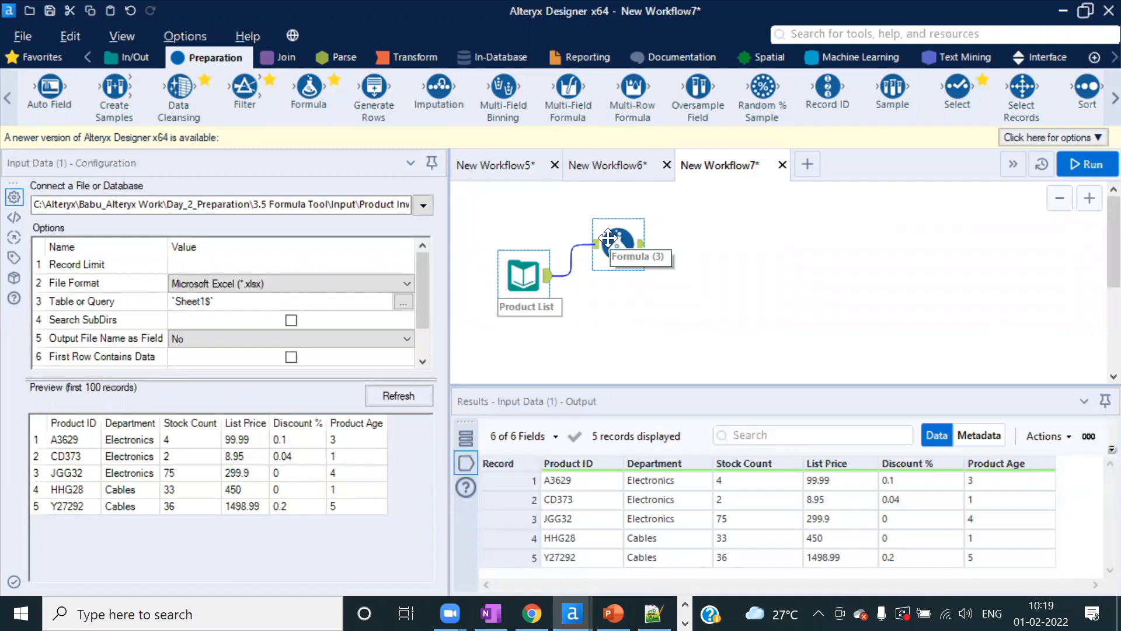
click(608, 238)
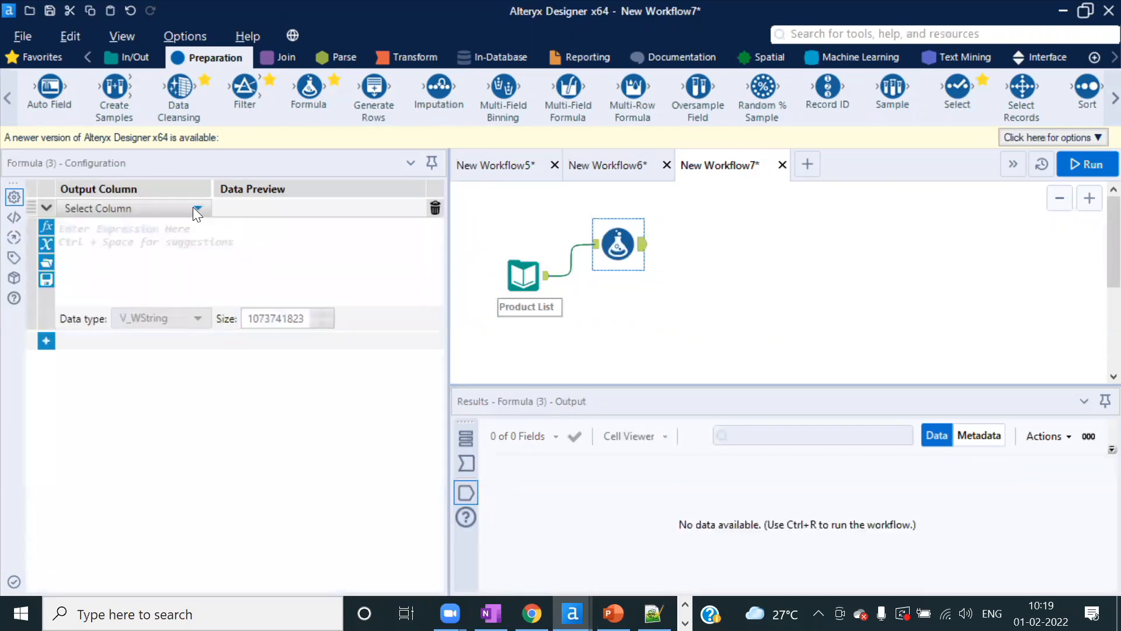
click(197, 210)
click(117, 226)
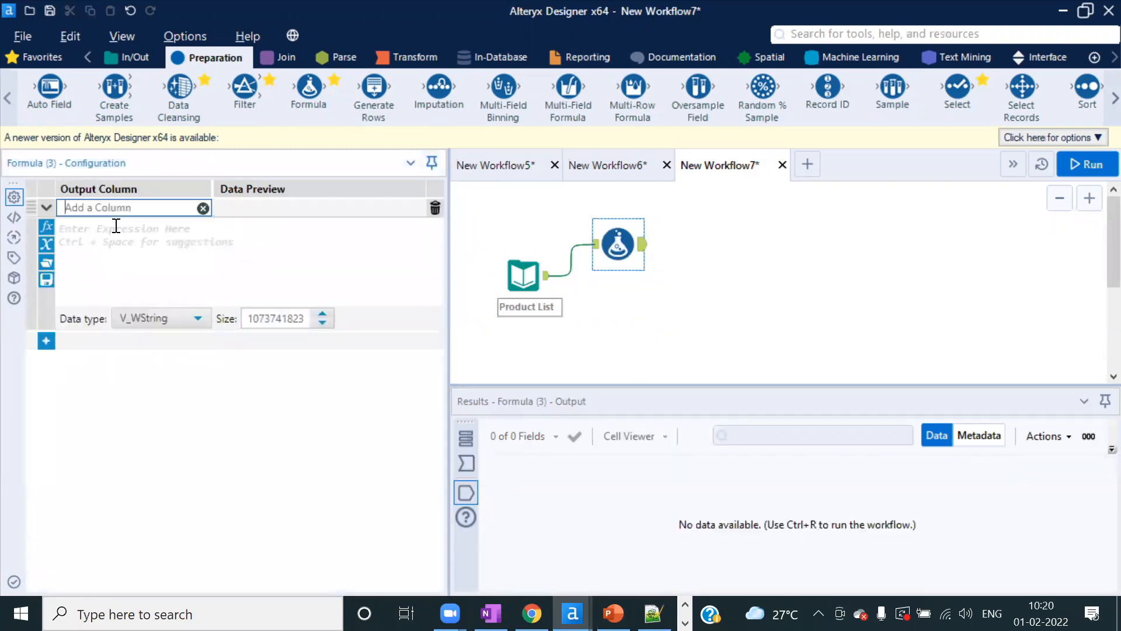
text(Ne)
key(BackSpace)
key(BackSpace)
key(BackSpace)
click(616, 242)
key(Delete)
- Connect a fresh Formula tool to the Product List input and add an output column named "New column"
drag(309, 87, 620, 245)
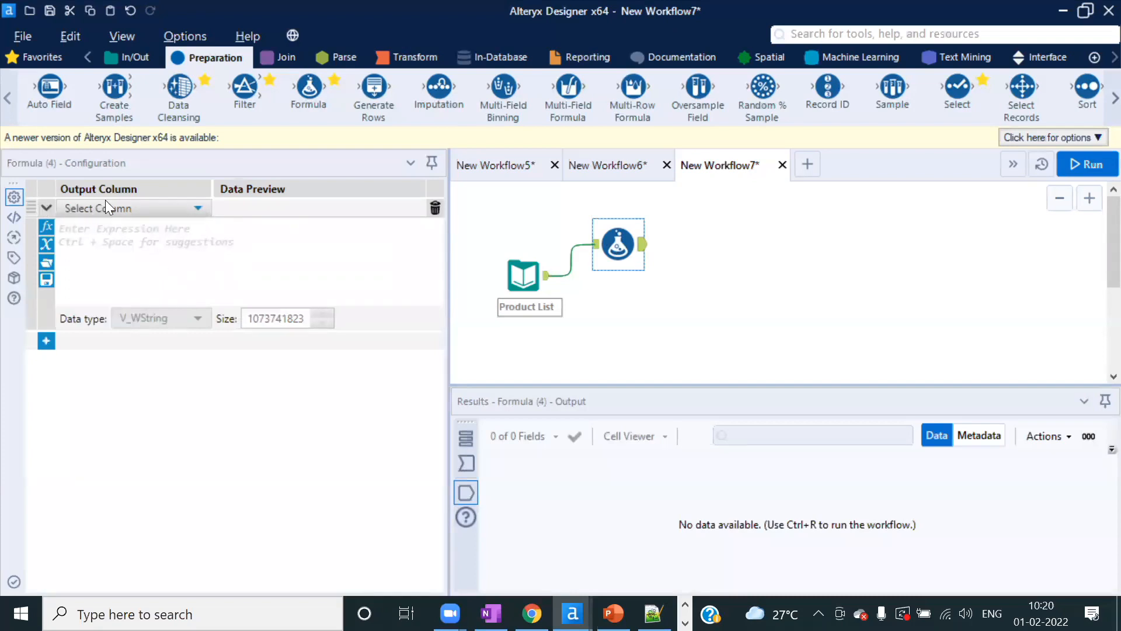
click(197, 208)
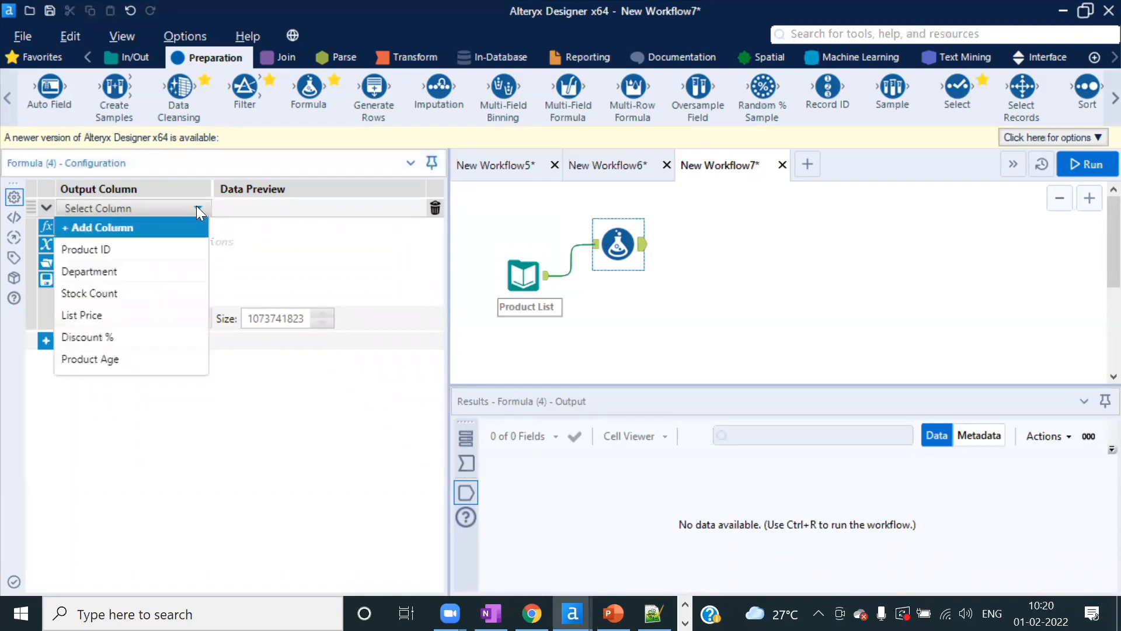
click(128, 227)
text(New column)
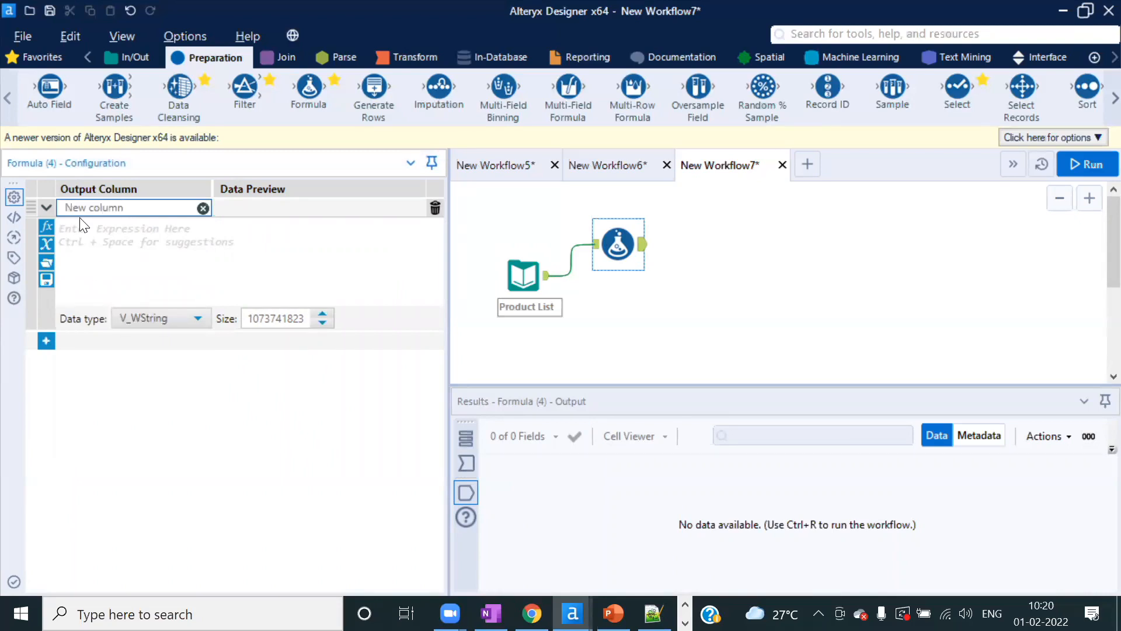
- Enter "ABC" in double quotes as the expression for New column
drag(137, 209, 57, 219)
click(99, 241)
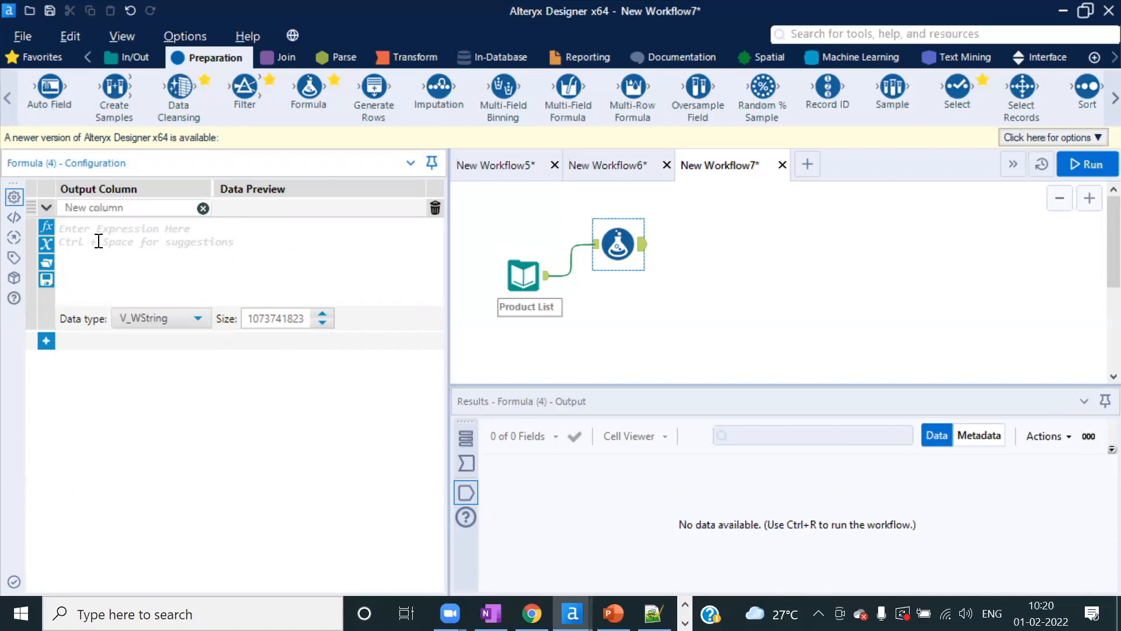
text("")
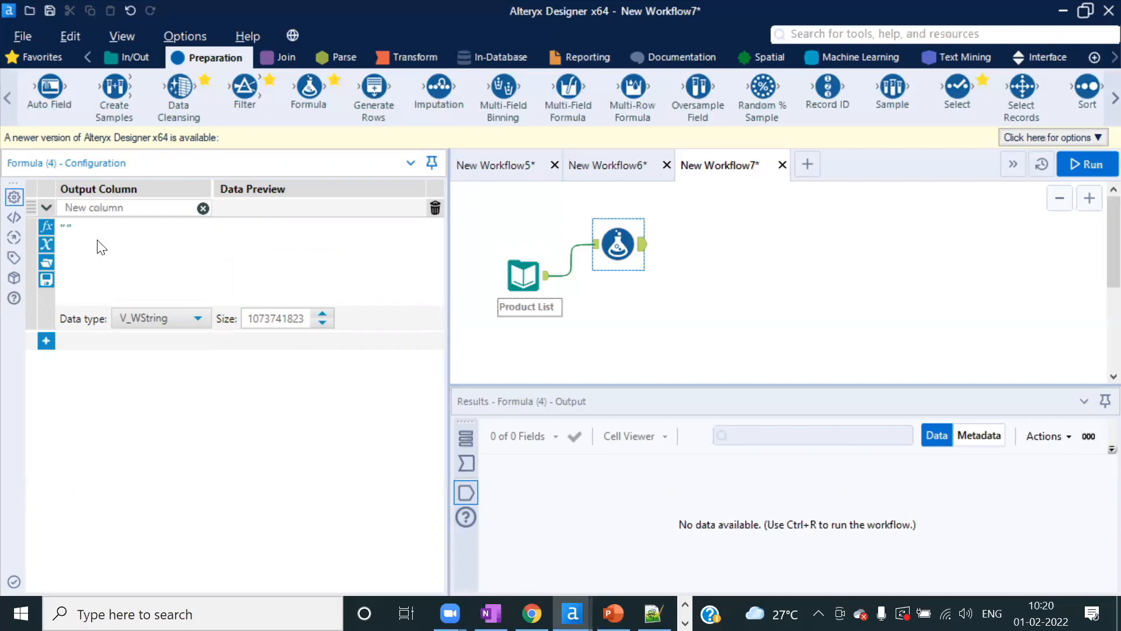
text(ABC)
- Set the data type of New column to String
click(197, 322)
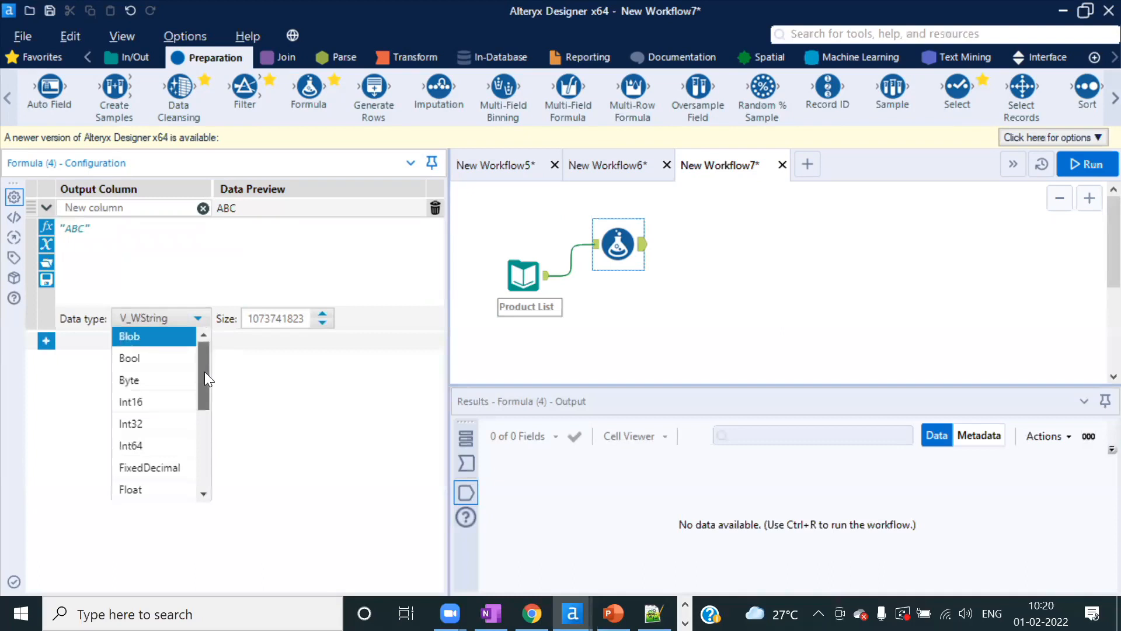
click(100, 232)
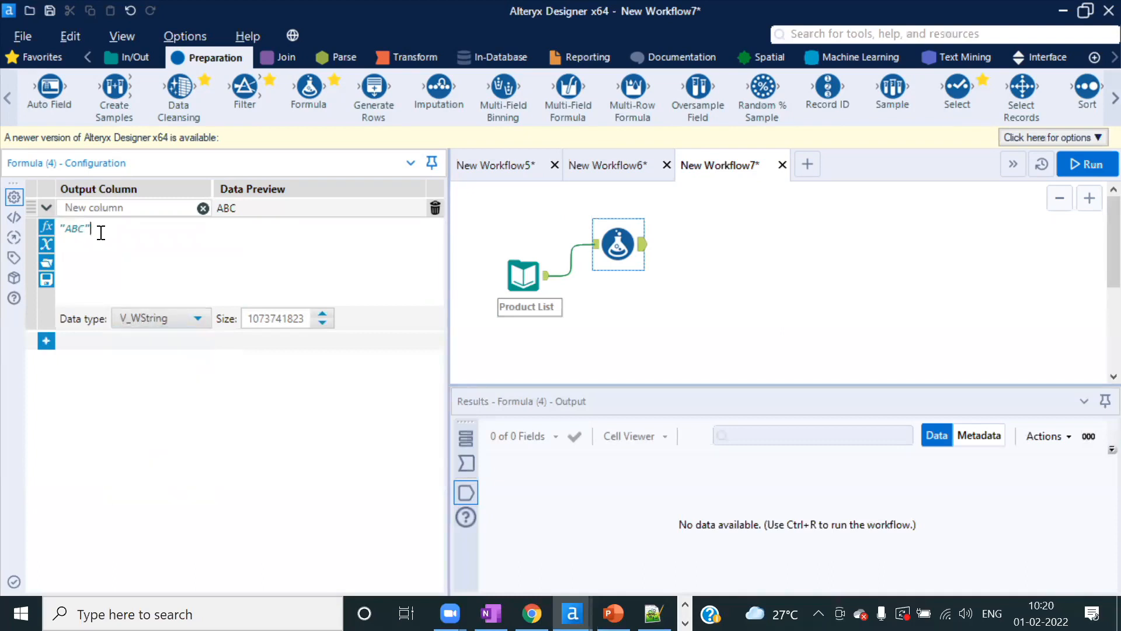
drag(101, 233, 46, 225)
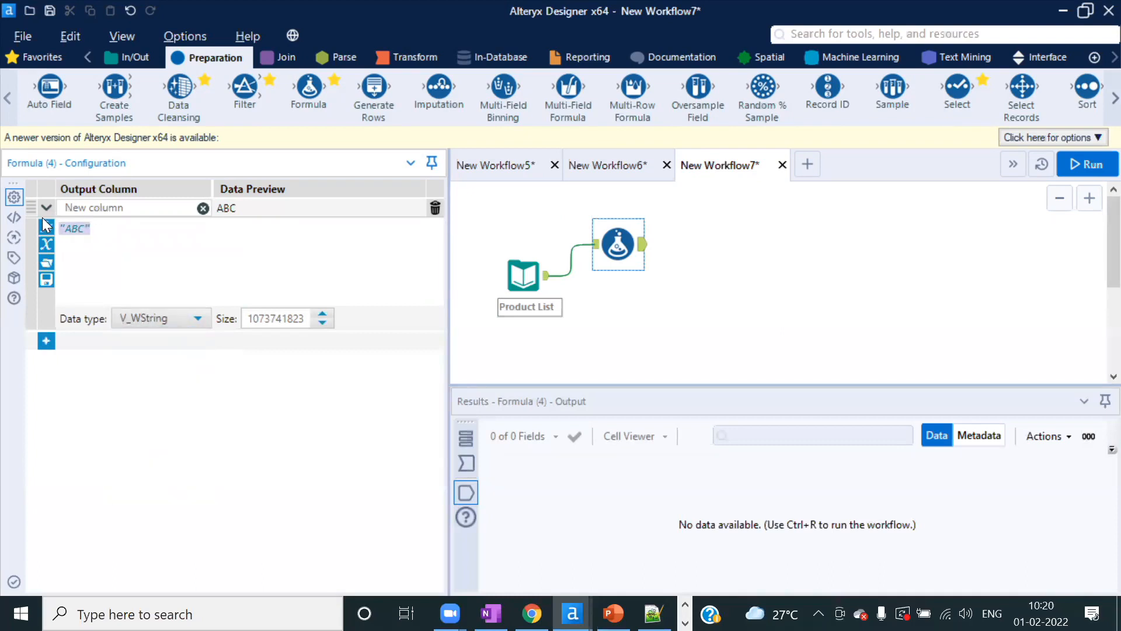
click(202, 318)
scroll(189, 448, down, 3)
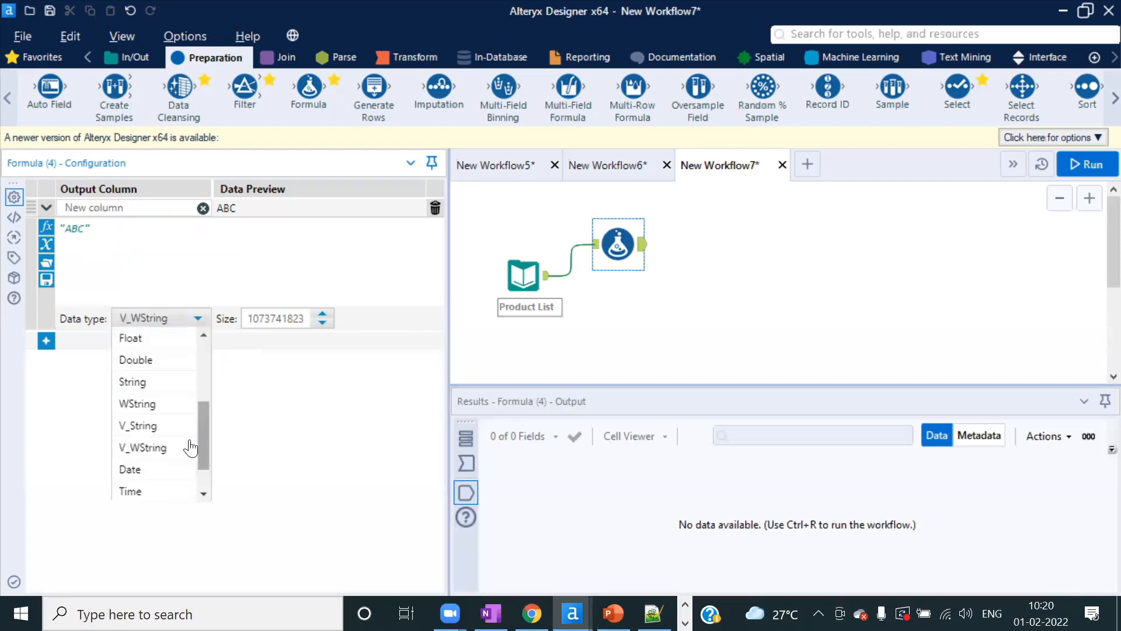
click(138, 380)
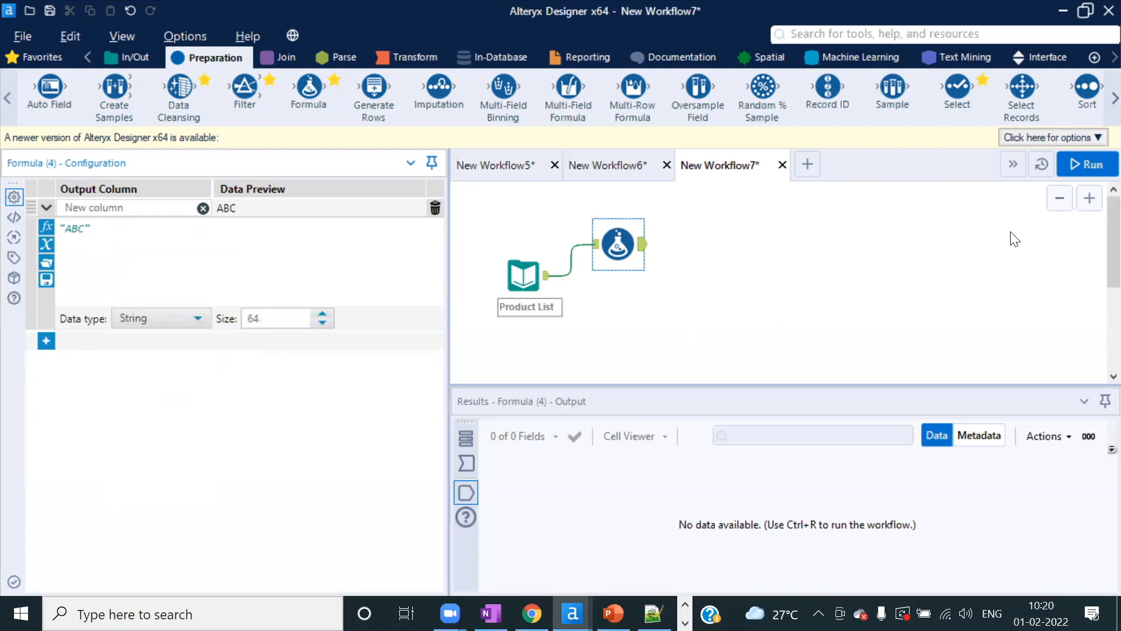
- Run the workflow and compare the Formula tool's input data with its output data
double_click(263, 315)
click(1085, 165)
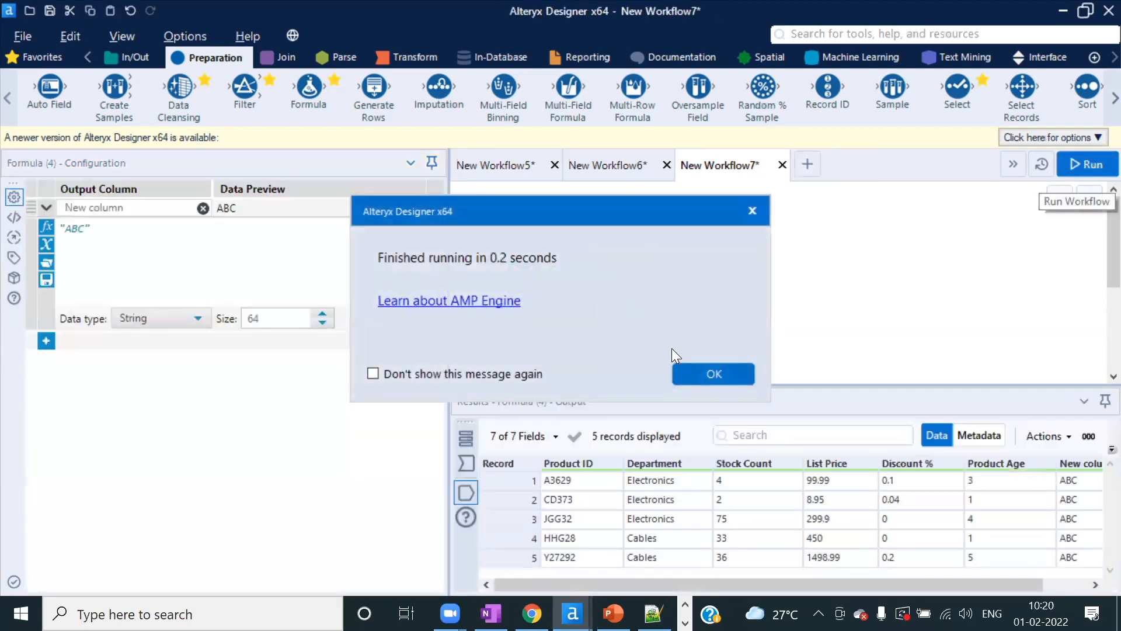
click(713, 372)
drag(449, 245, 413, 244)
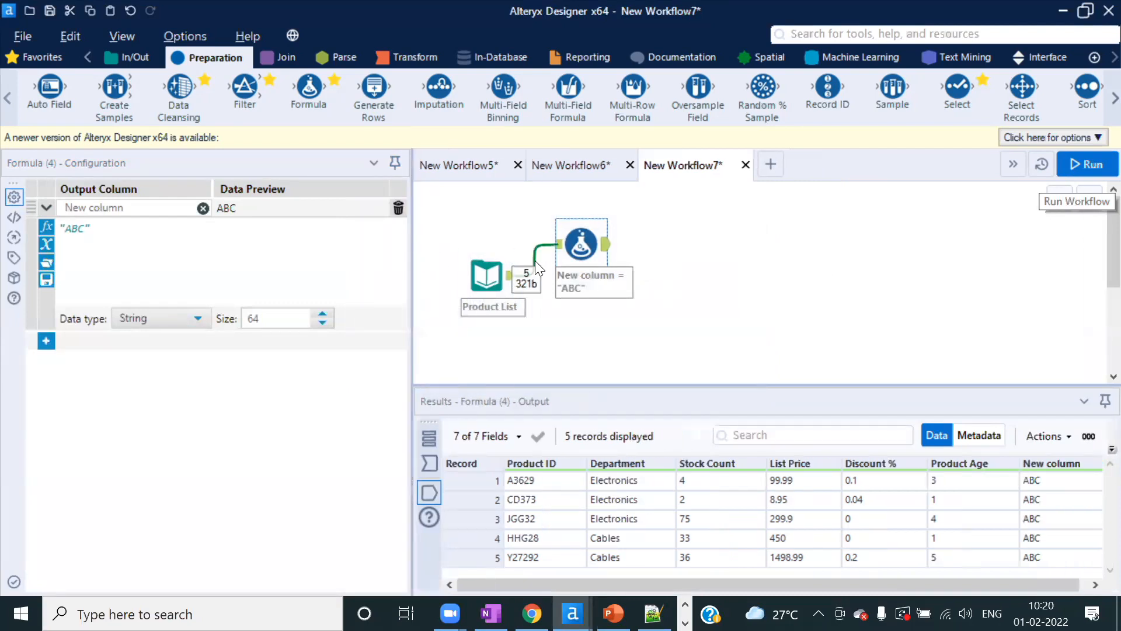
click(428, 462)
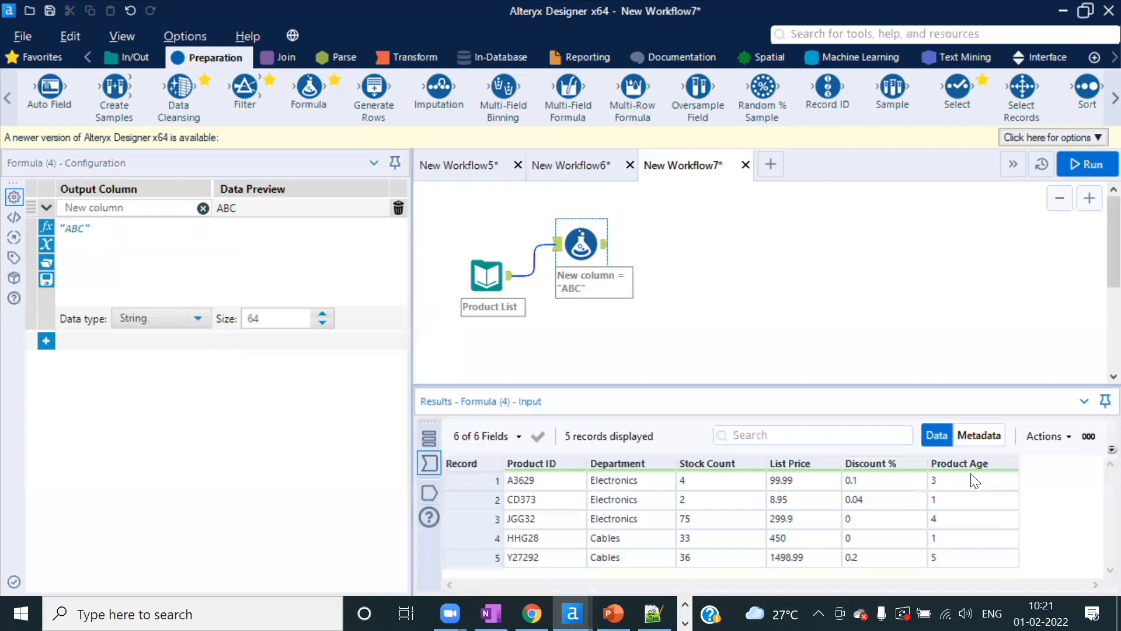
click(429, 491)
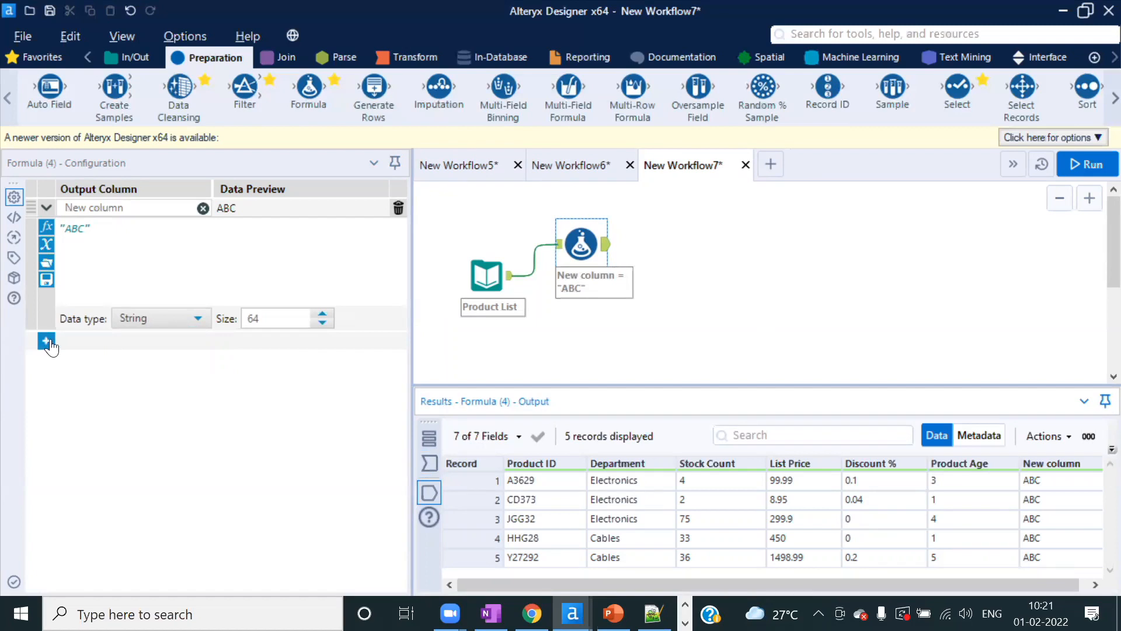
- Examine the Stock Count values in the Formula output and check the column's data type in the metadata
click(724, 500)
drag(721, 479, 726, 573)
click(718, 498)
drag(718, 480, 719, 556)
click(726, 504)
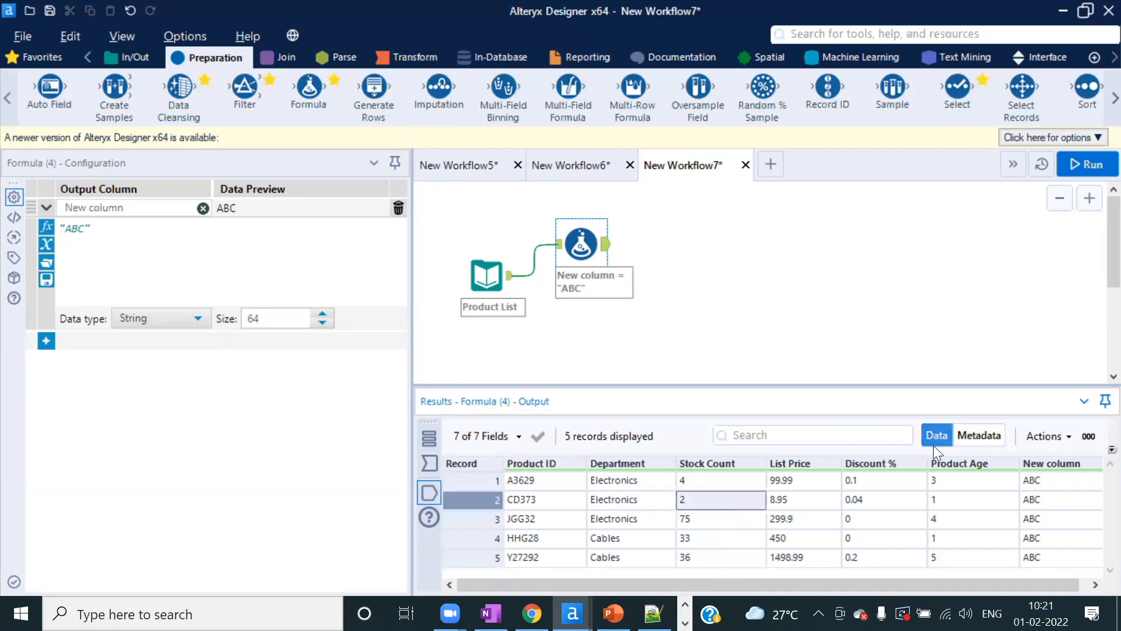
click(963, 439)
click(618, 519)
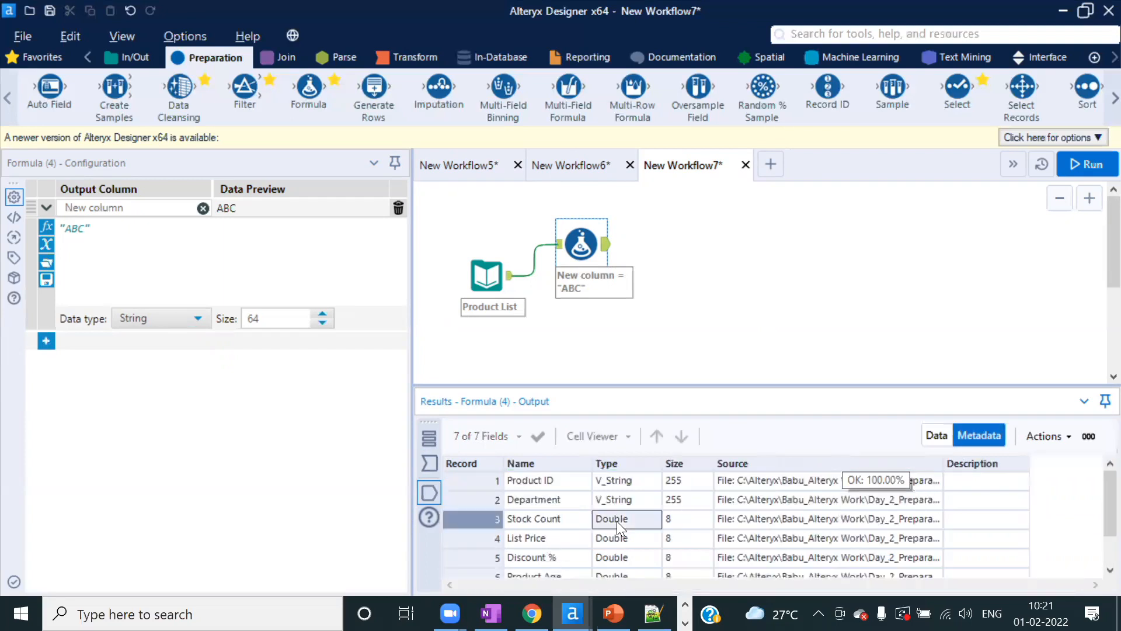
click(934, 436)
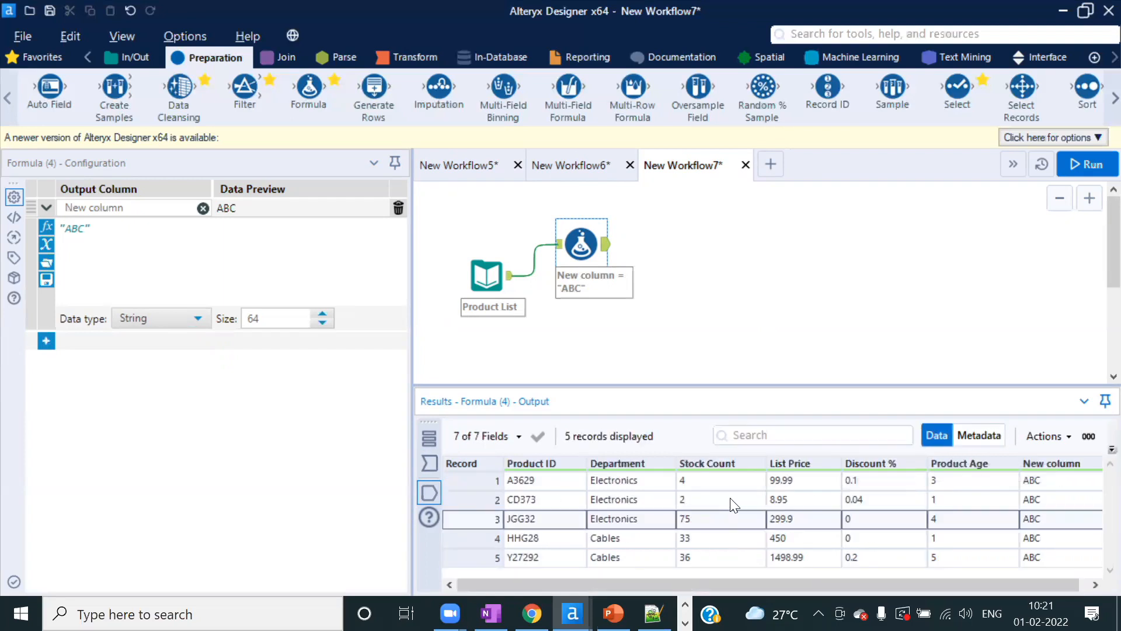
click(706, 482)
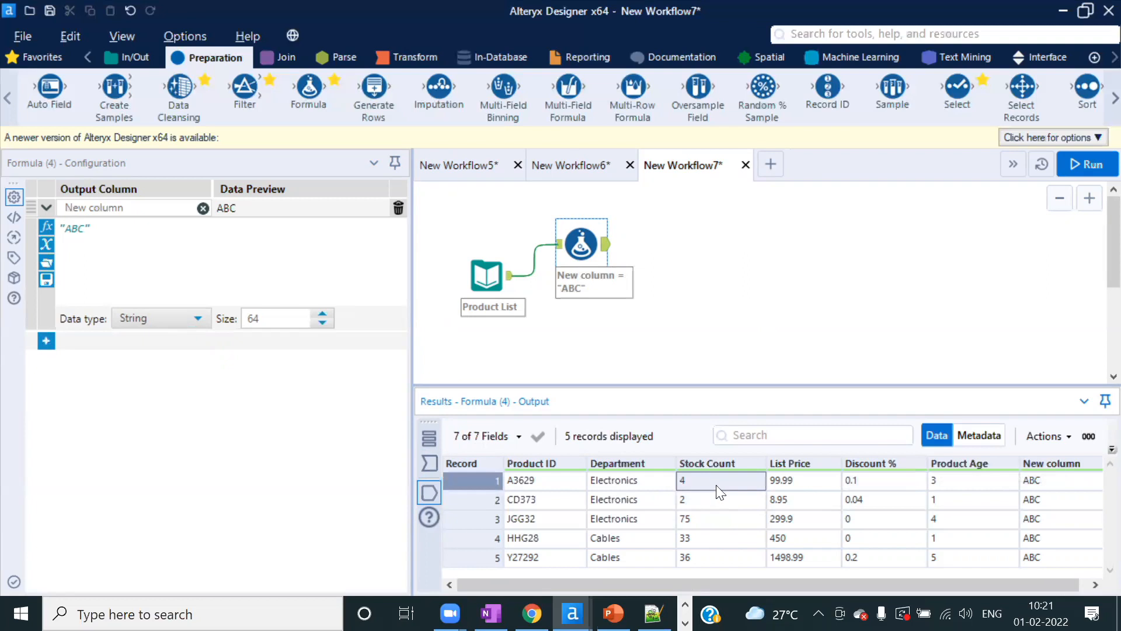
click(700, 502)
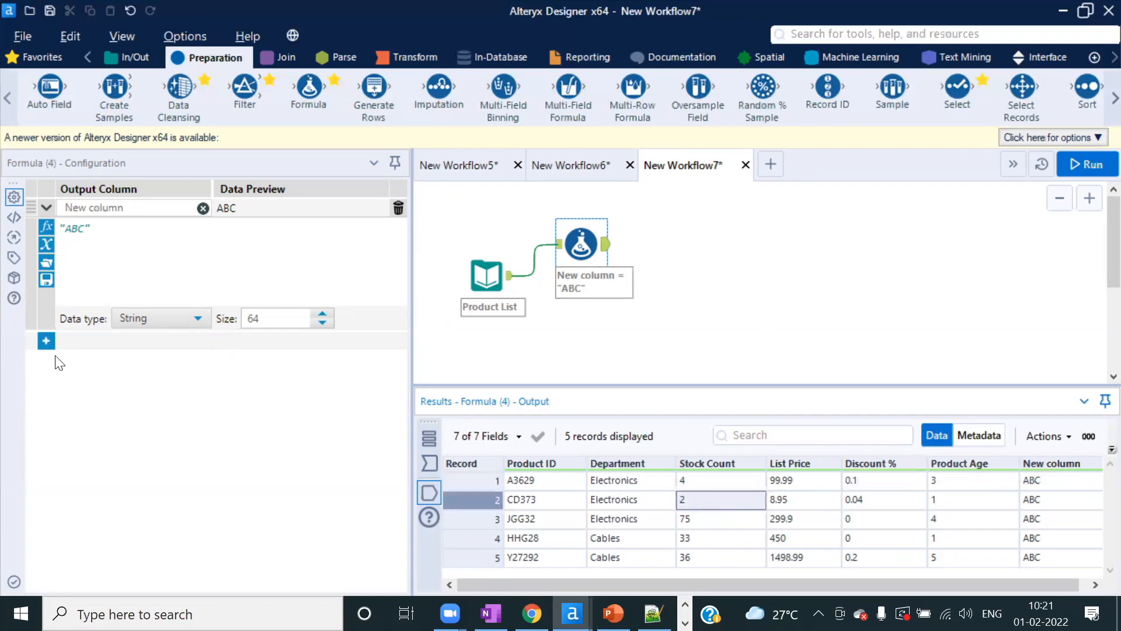
click(47, 341)
click(193, 348)
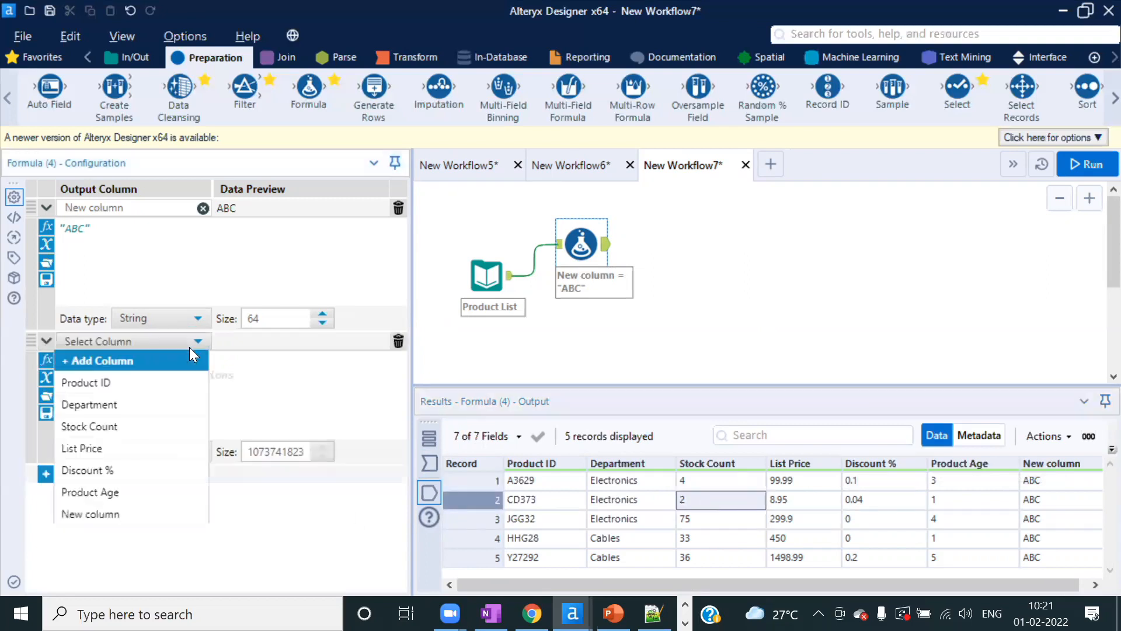
click(399, 342)
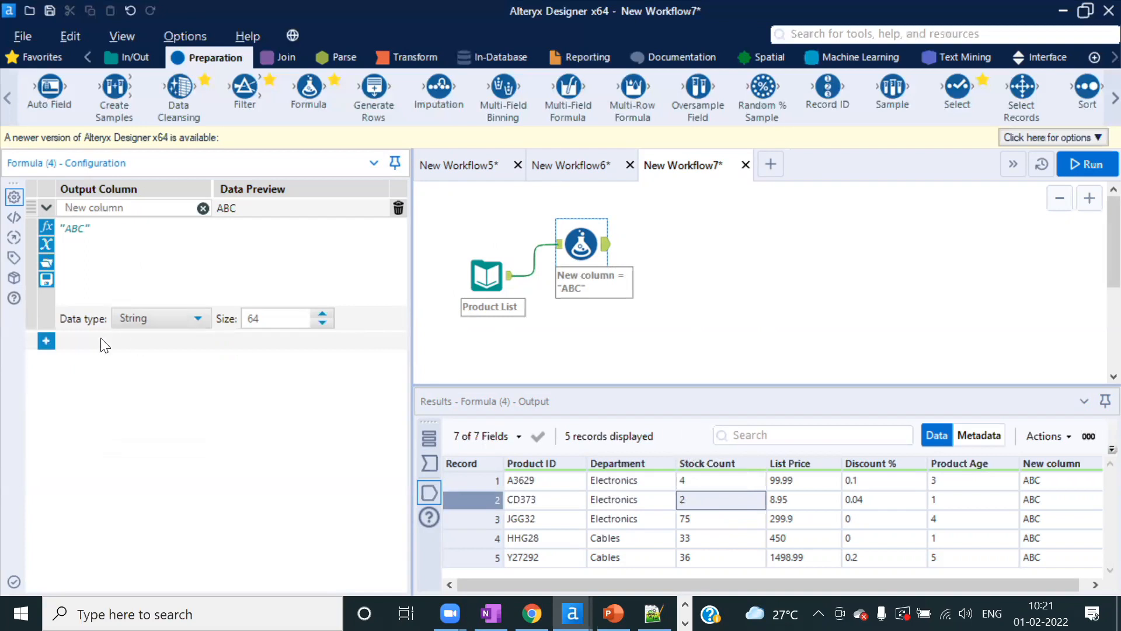
- Add a second expression to the Formula tool with the existing Stock Count column as its output
click(46, 341)
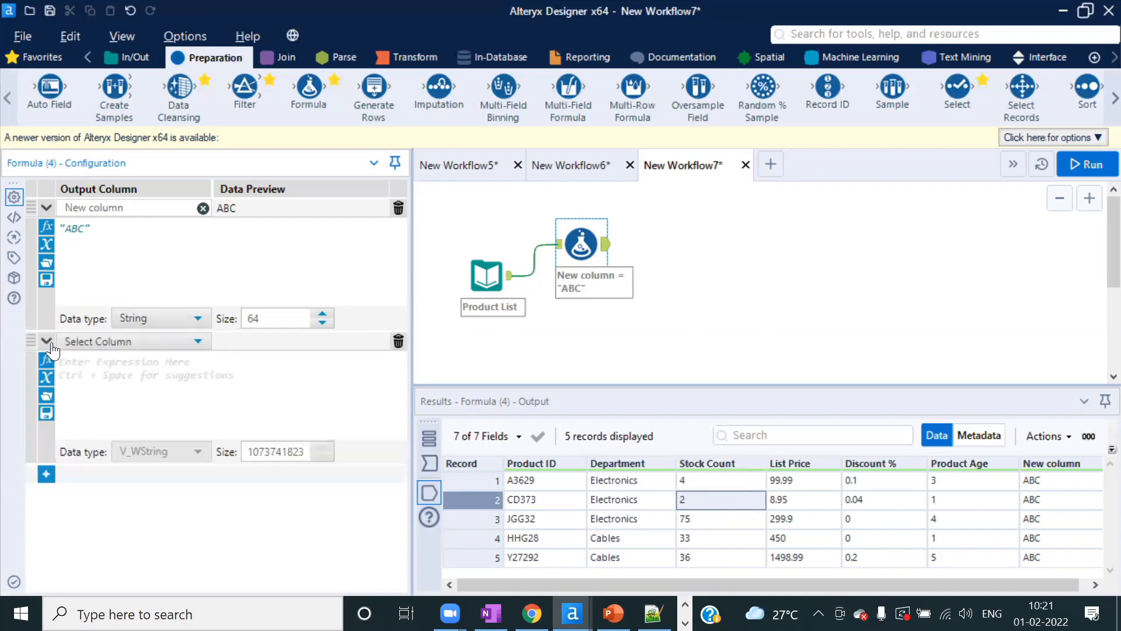
click(197, 342)
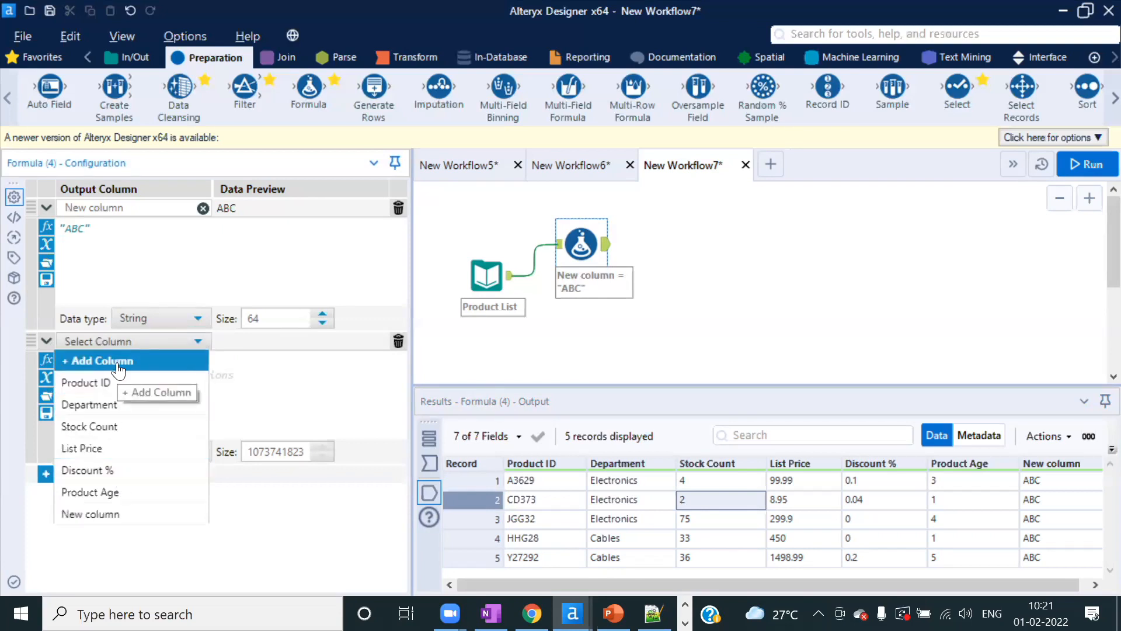
click(110, 428)
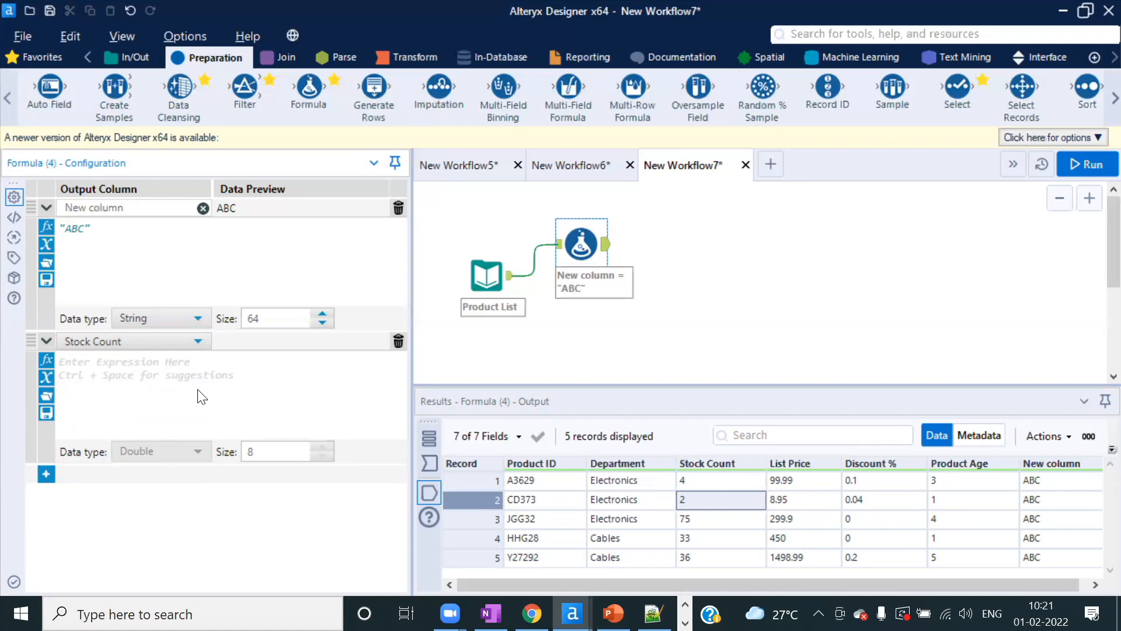
drag(129, 208, 7, 219)
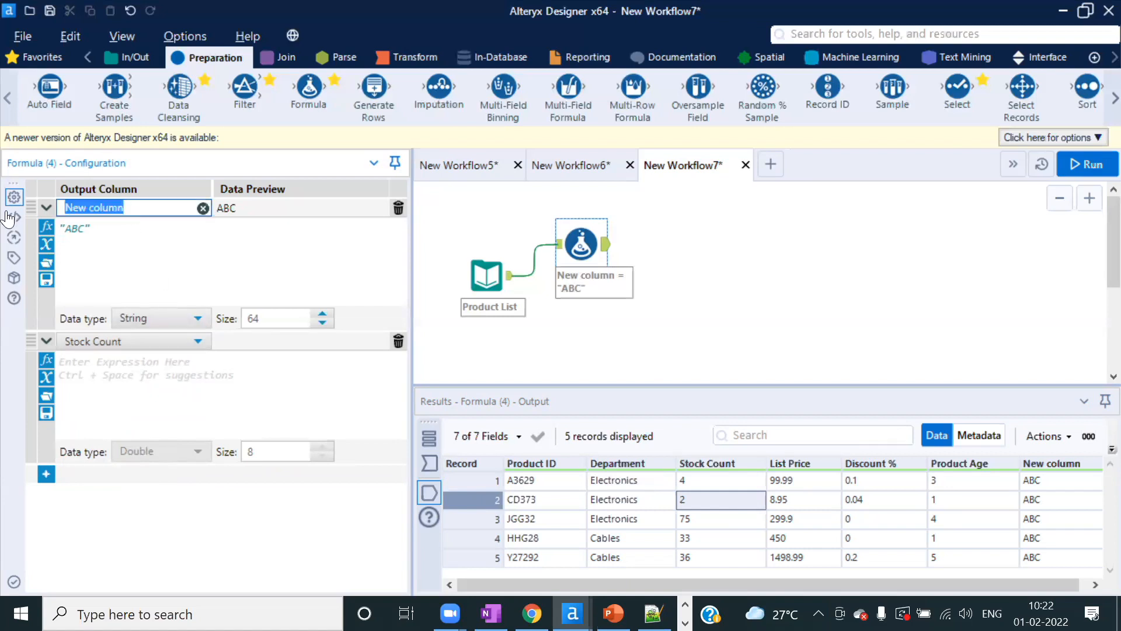
click(196, 317)
click(199, 321)
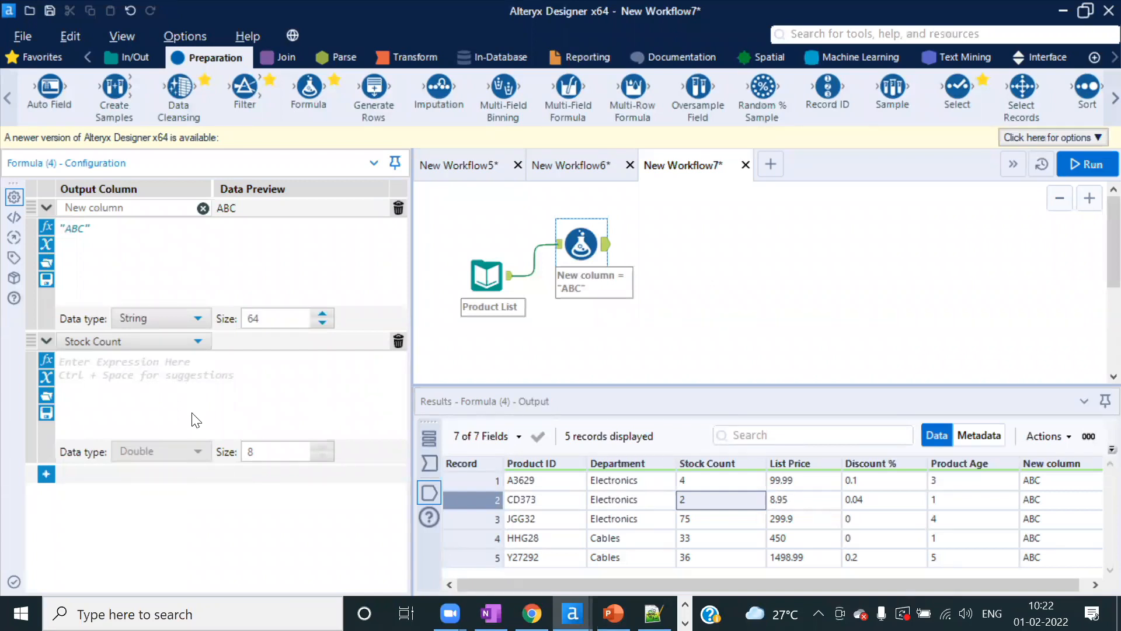
- Enter [Stock Count]+1 as the expression for the Stock Count column
click(181, 372)
text([)
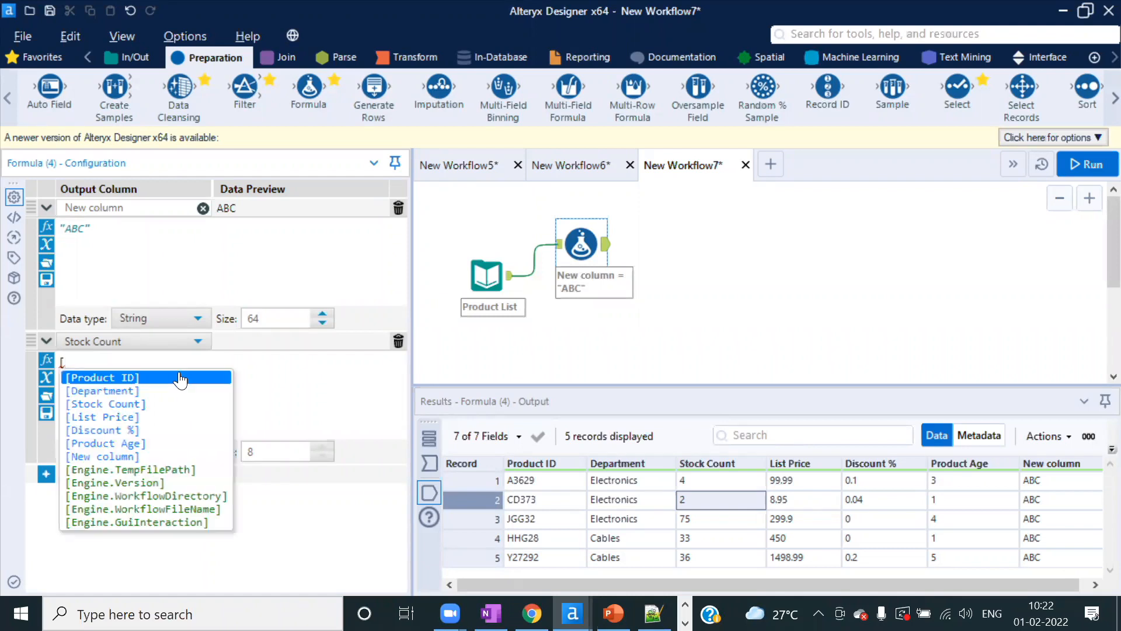
key(Down)
key(Down)
key(Return)
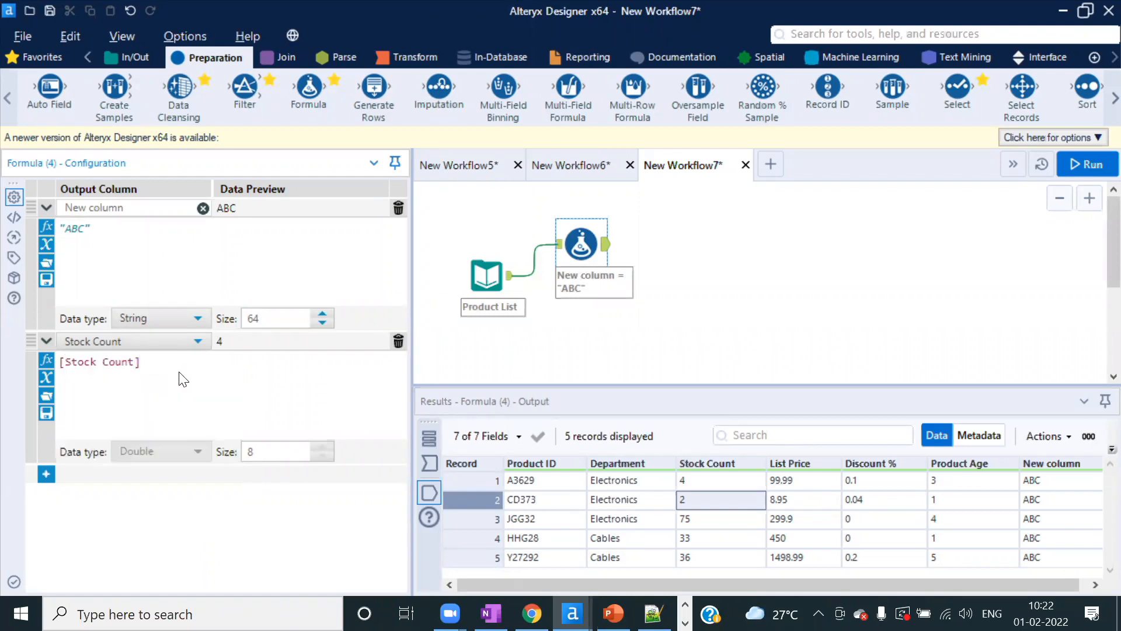
text(+1)
- Run the workflow and compare Stock Count between the Formula tool's input and output
click(1085, 164)
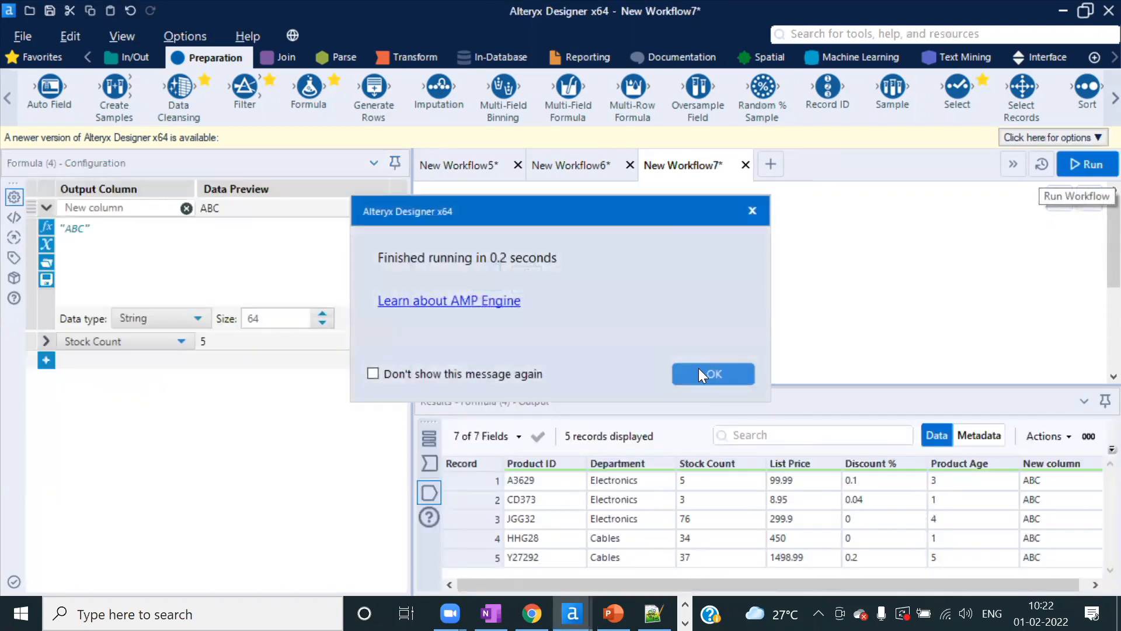
click(698, 370)
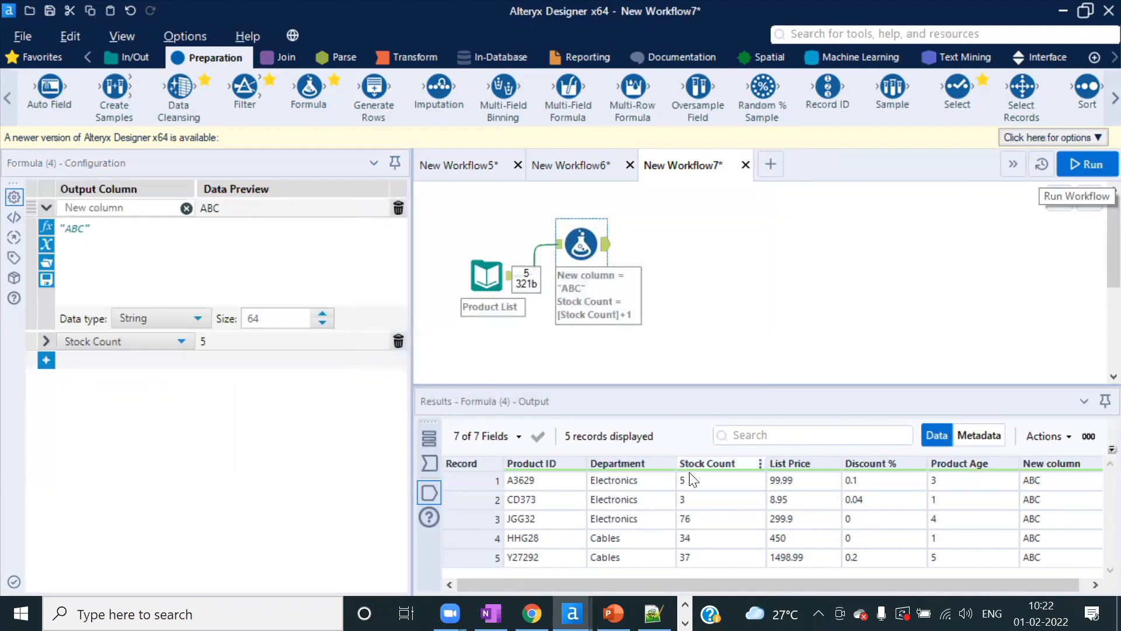
click(429, 463)
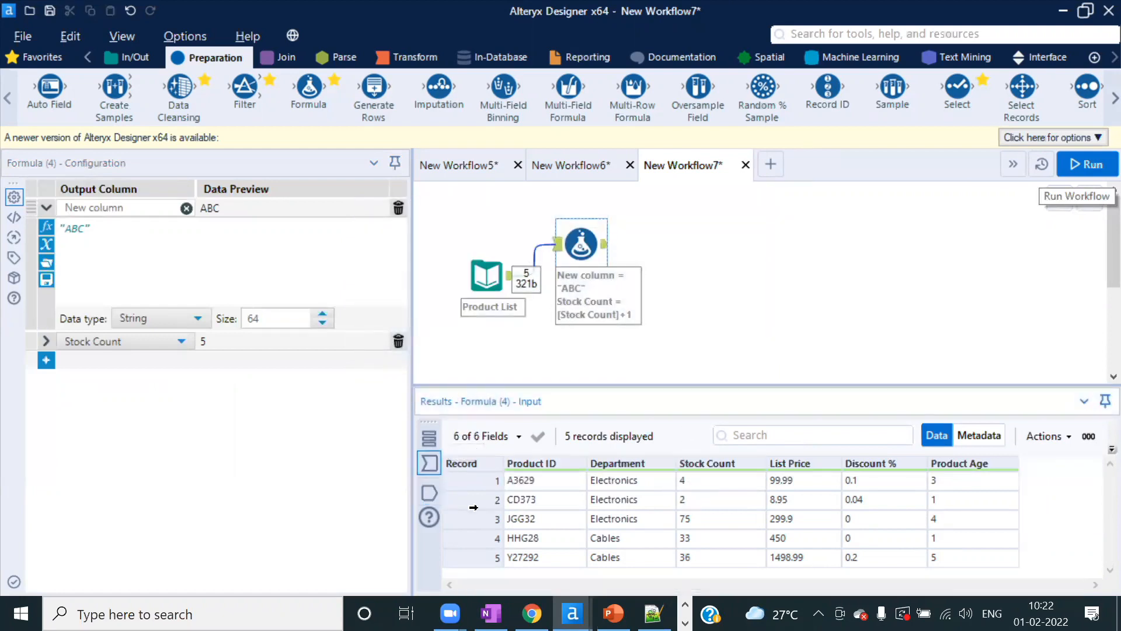
click(430, 492)
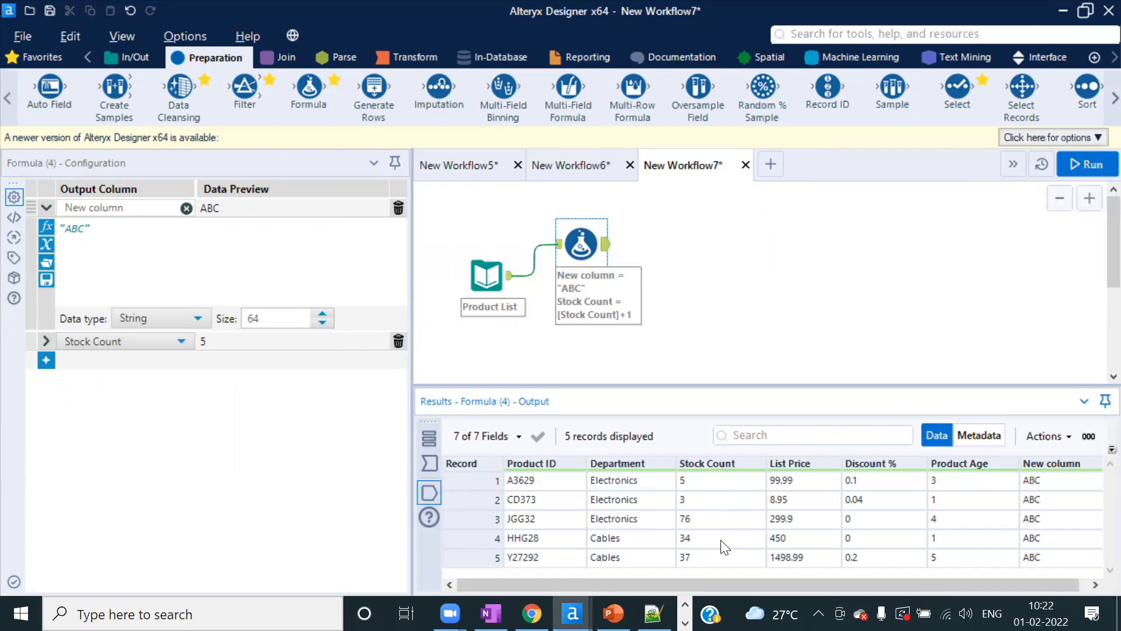
- Expand the Stock Count expression and review it alongside the name and expression of New column
click(46, 341)
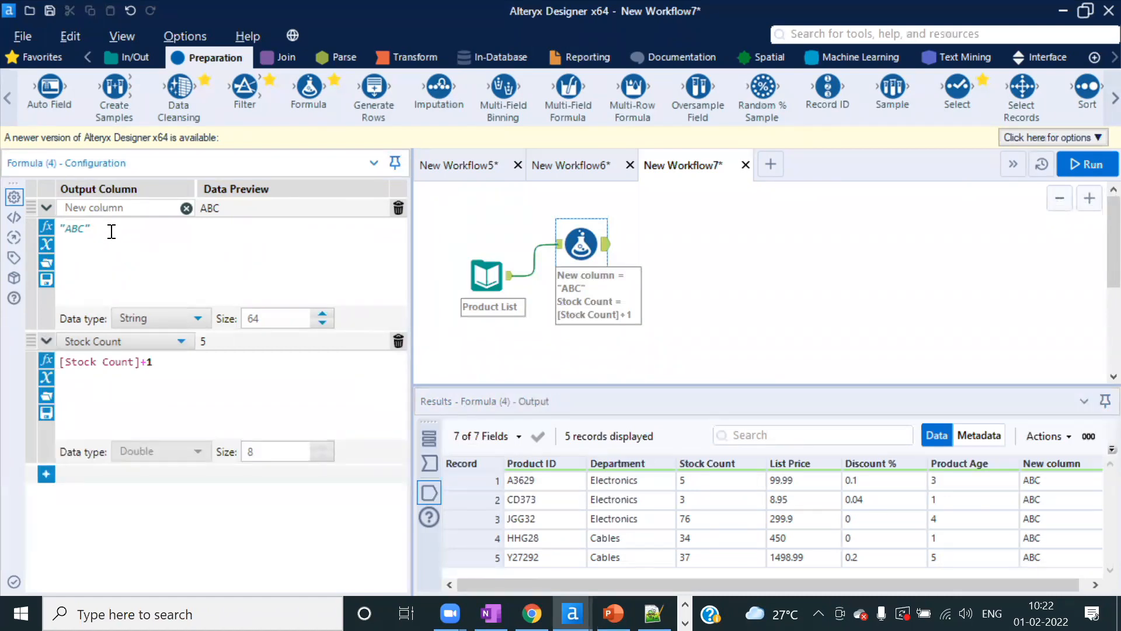
click(135, 208)
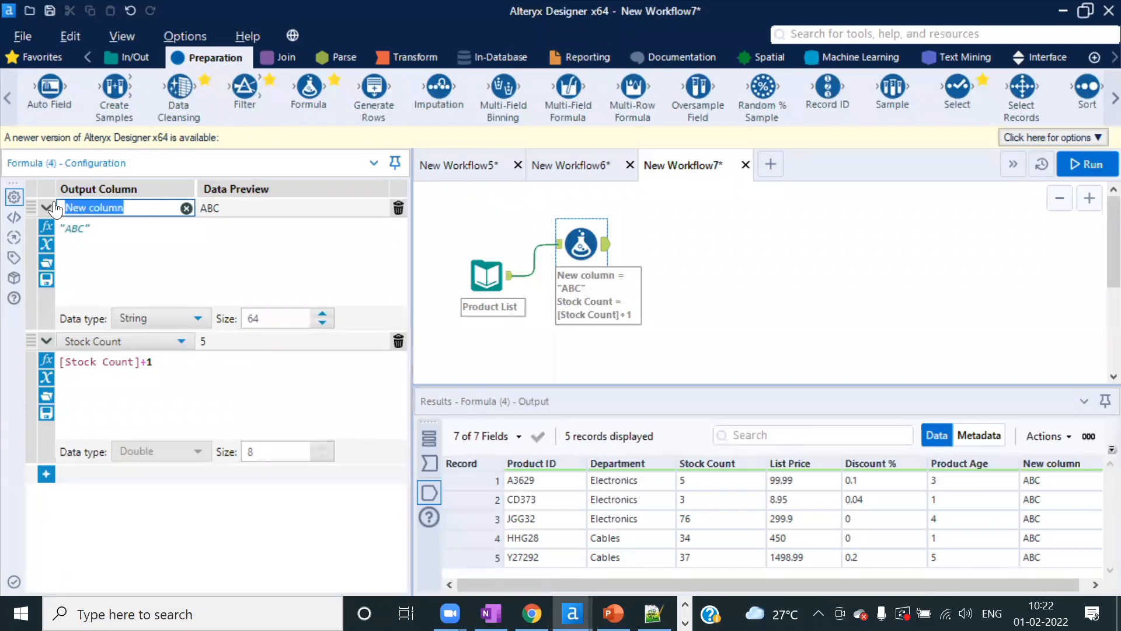
click(114, 244)
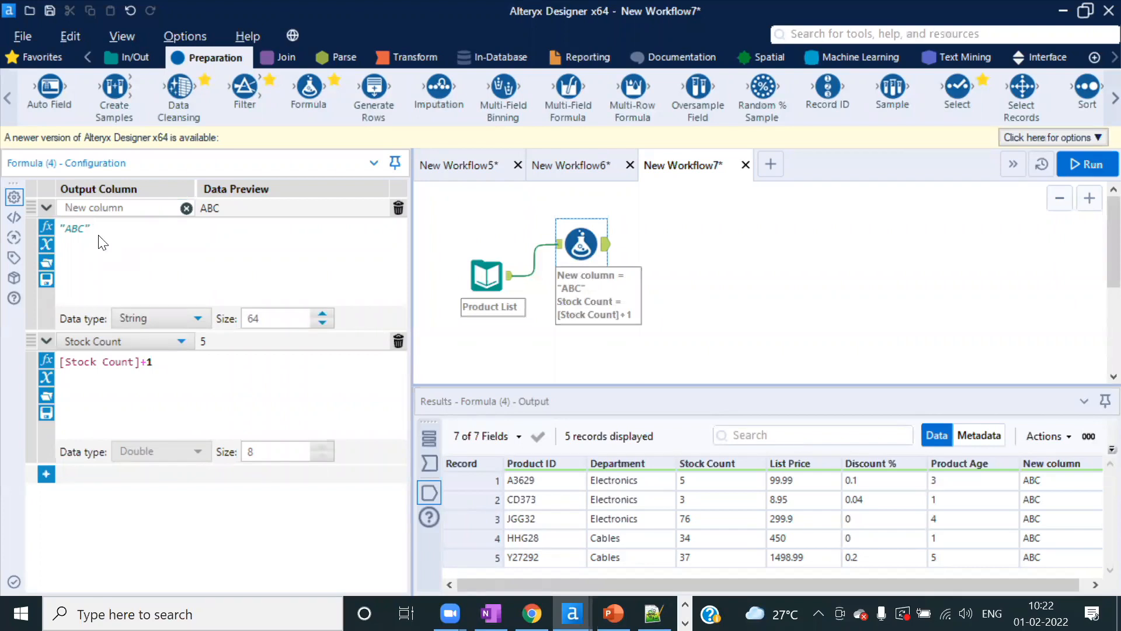
click(130, 207)
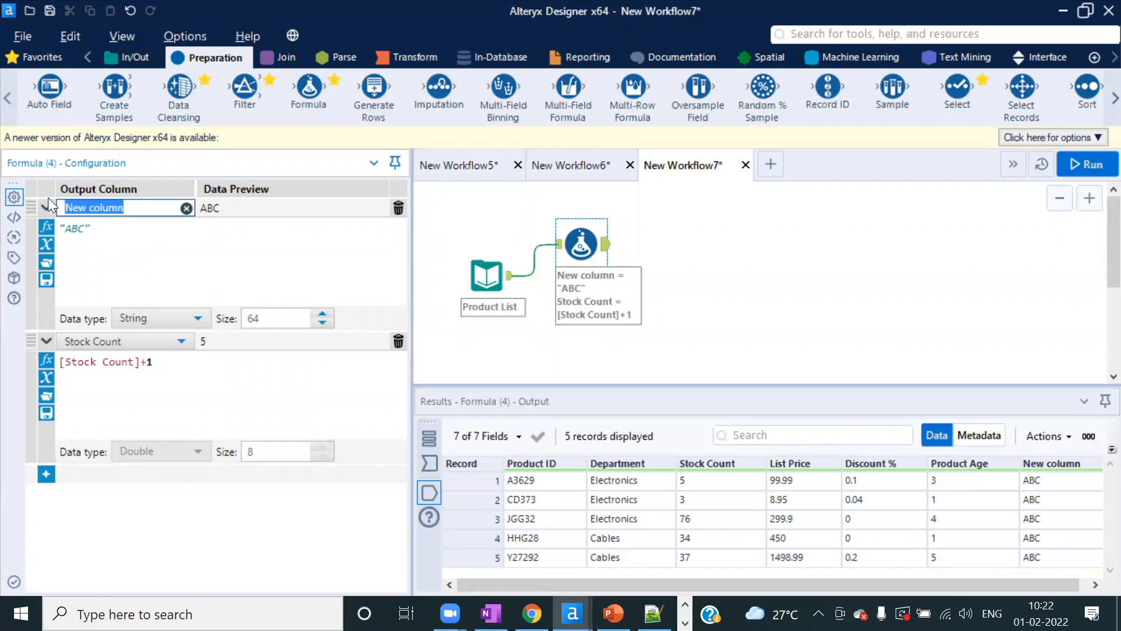
click(123, 233)
drag(99, 224, 57, 229)
click(121, 235)
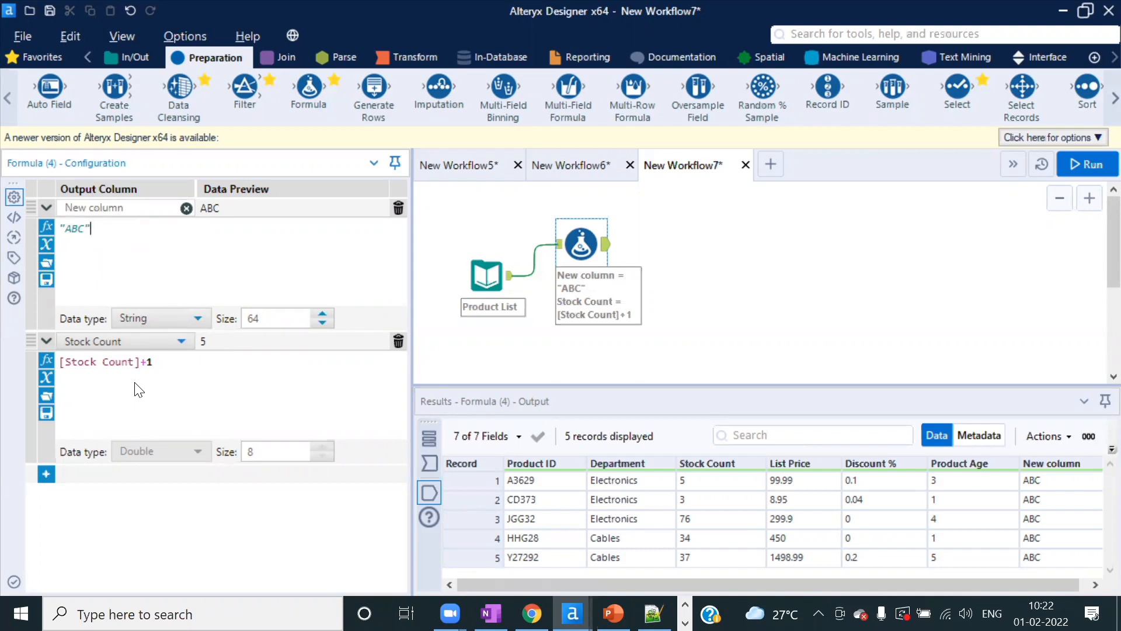
click(46, 474)
click(130, 503)
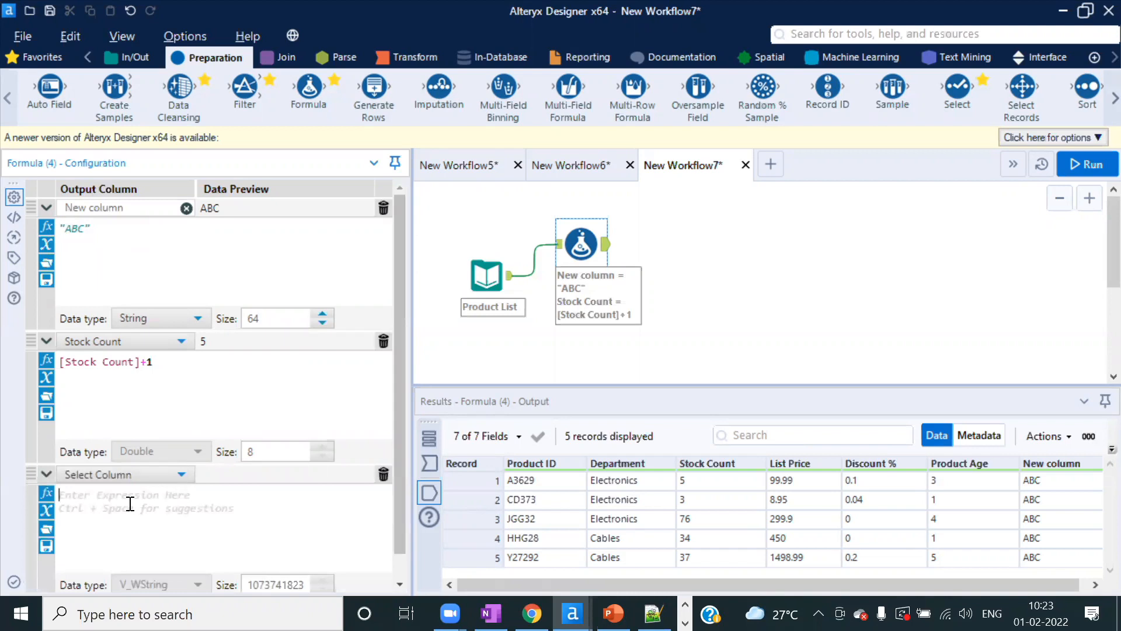
click(383, 474)
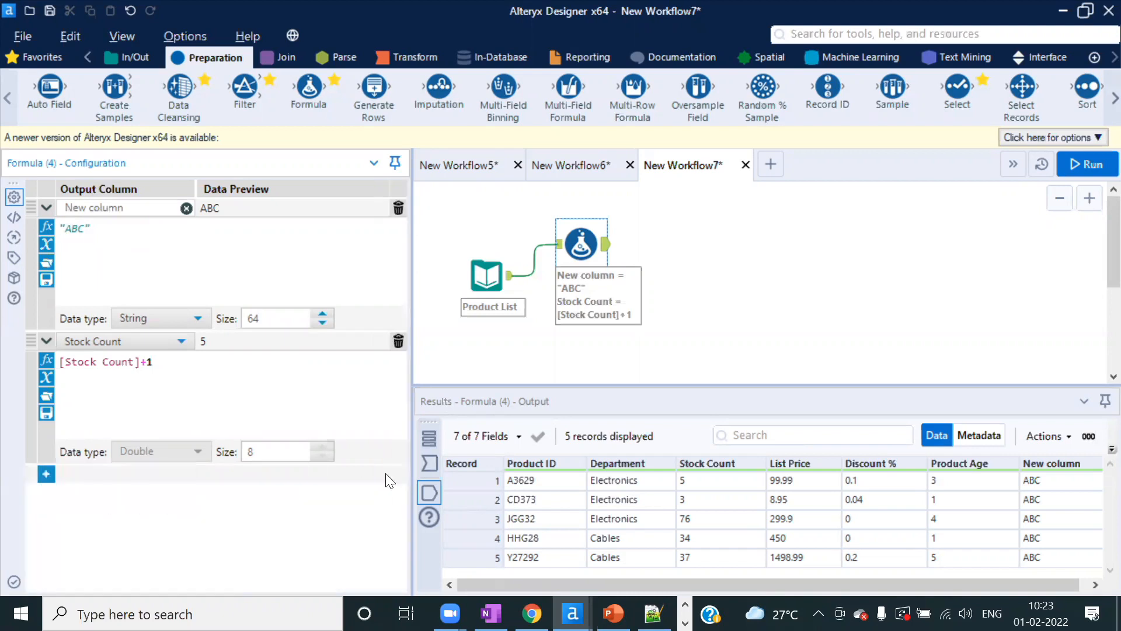
- Browse the Conditional and DateTime functions and the existing columns available for the Stock Count expression
click(46, 363)
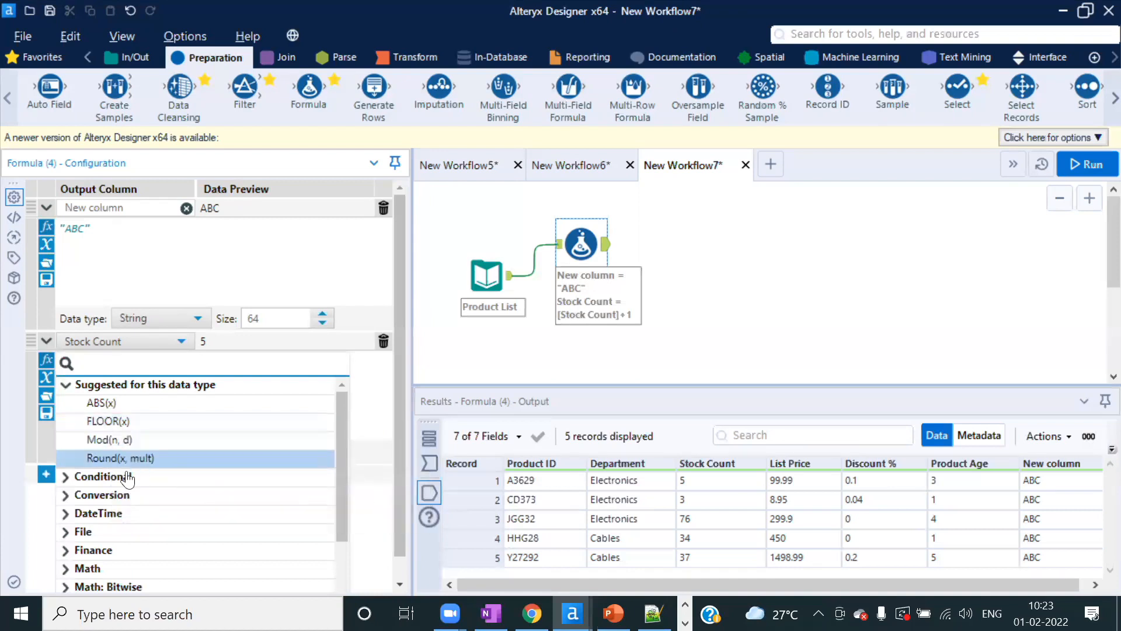
click(102, 477)
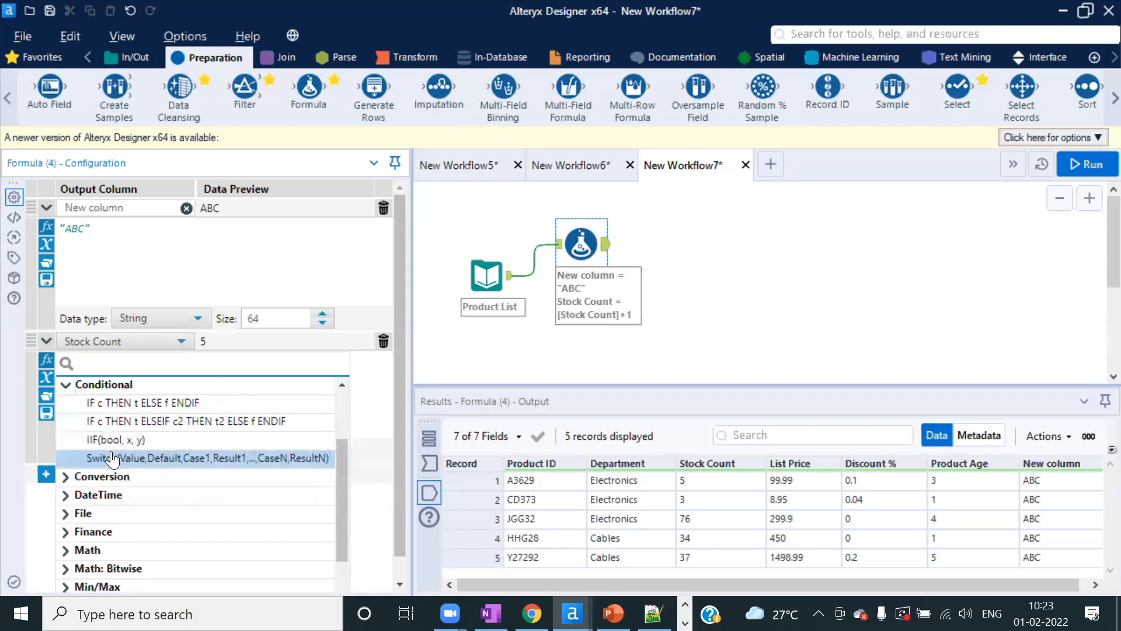
click(65, 495)
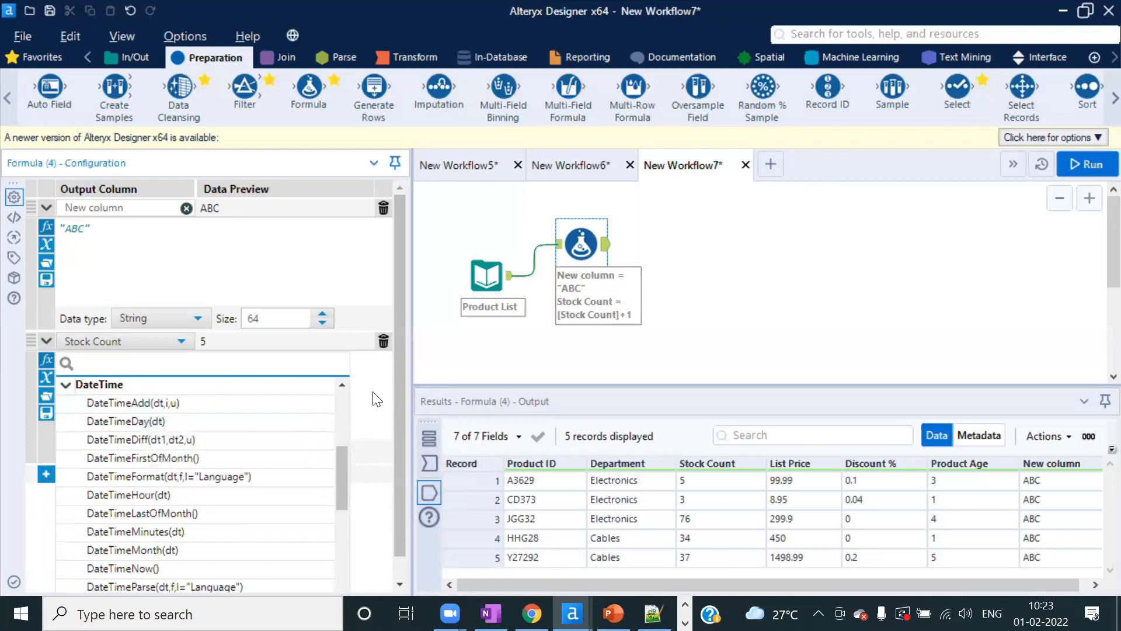
click(374, 432)
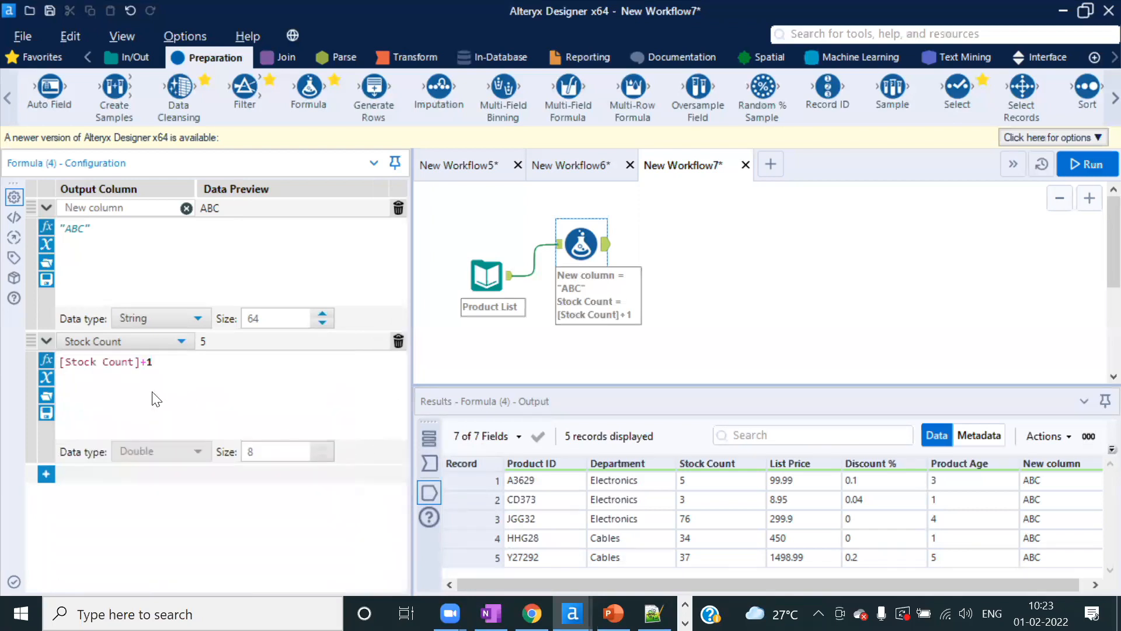
click(47, 378)
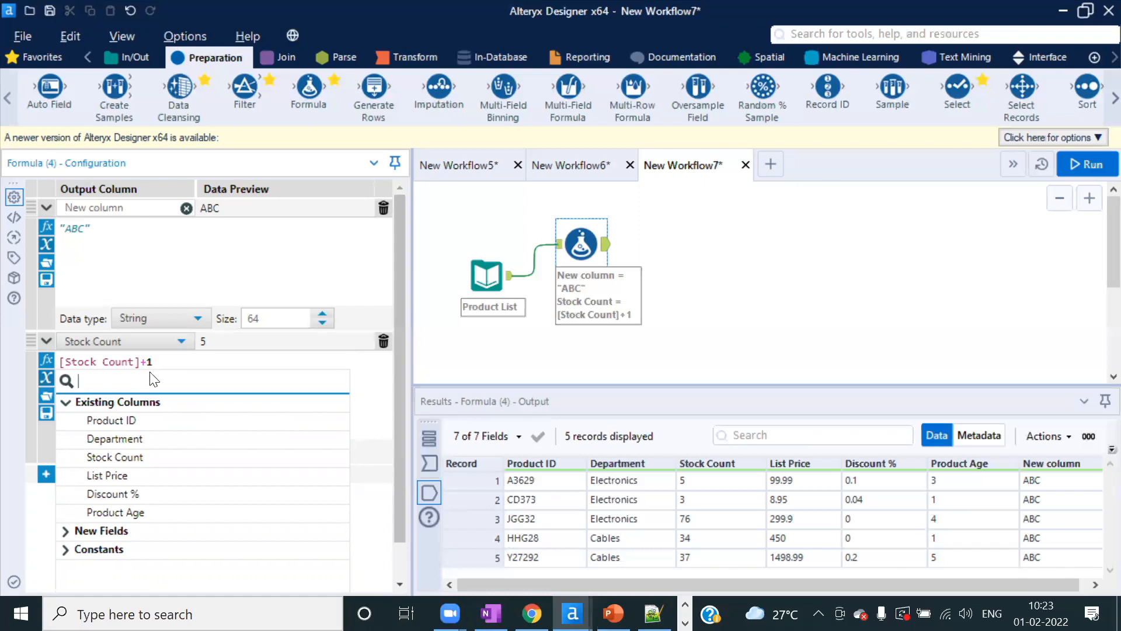
click(245, 357)
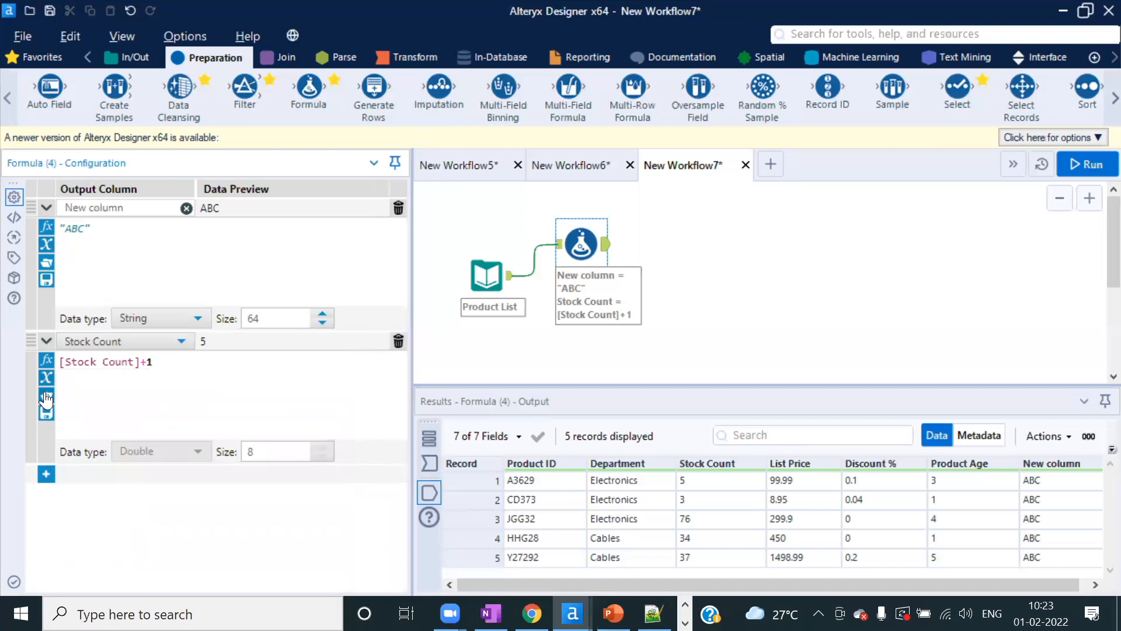
- Review the recent expressions available for the Stock Count formula
click(46, 397)
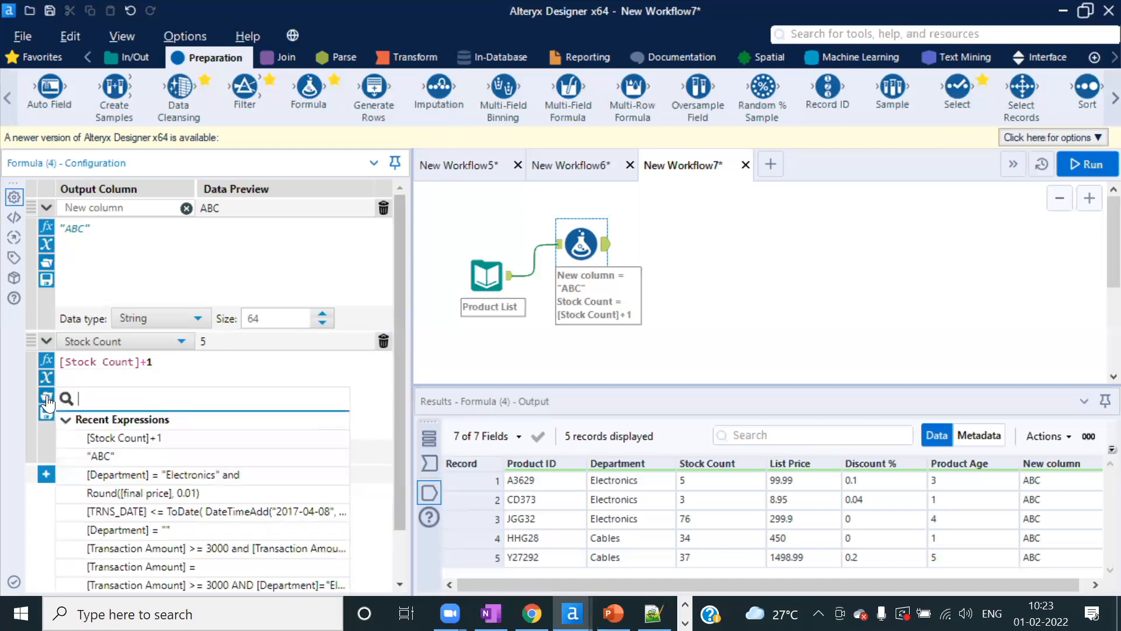
click(401, 455)
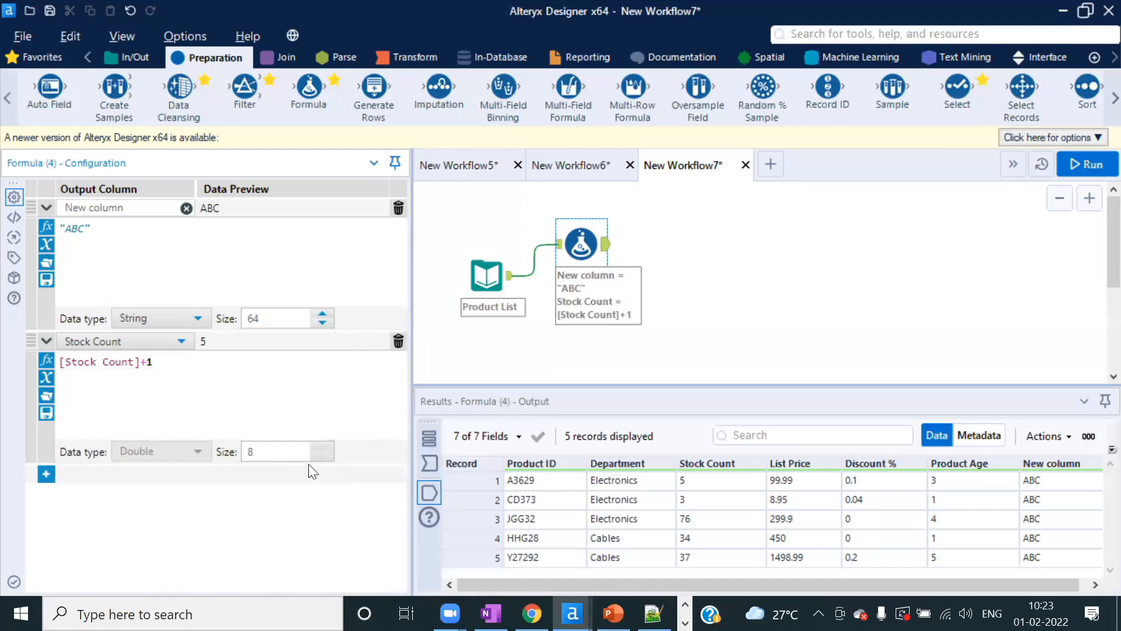
click(47, 398)
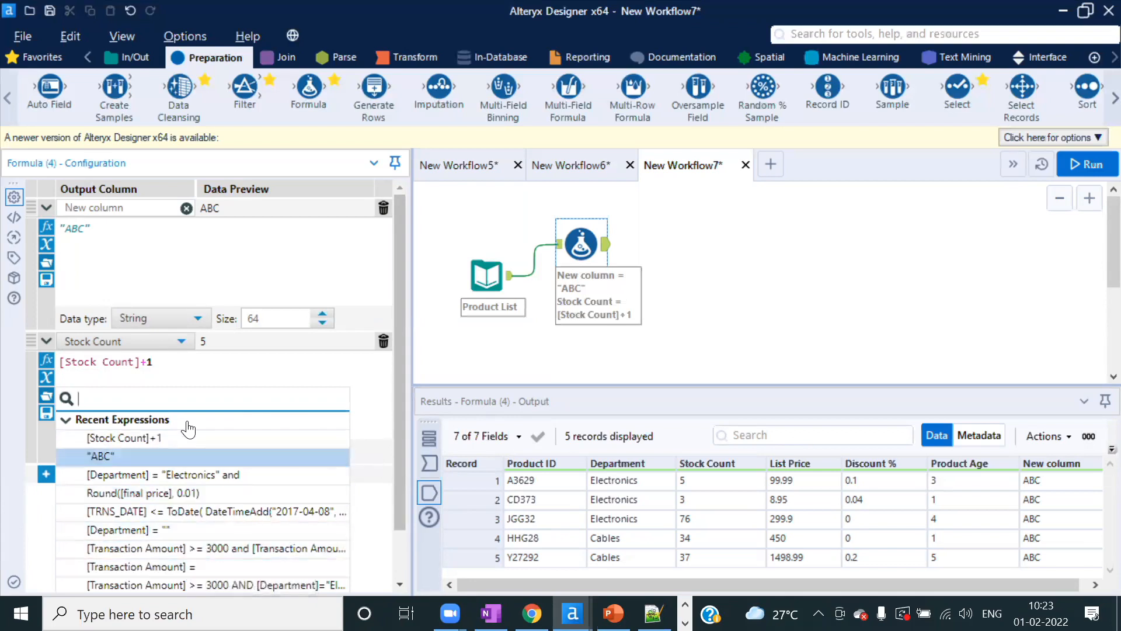
click(189, 367)
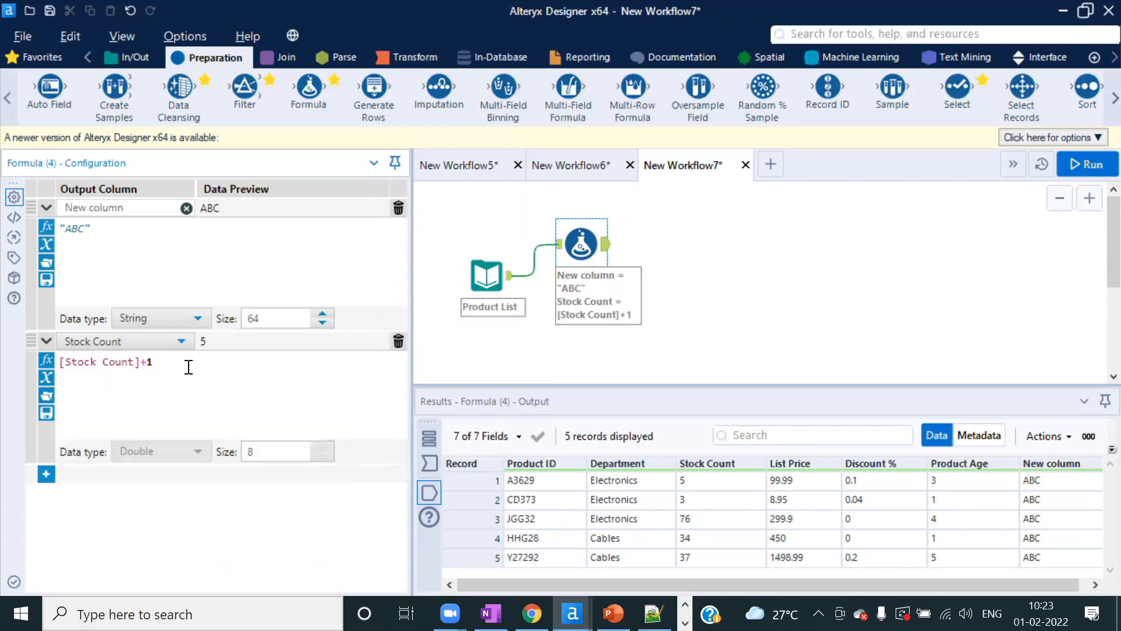
- Save the Stock Count expression [Stock Count]+1 for reuse under the name "increse ng stock"
drag(160, 365, 55, 363)
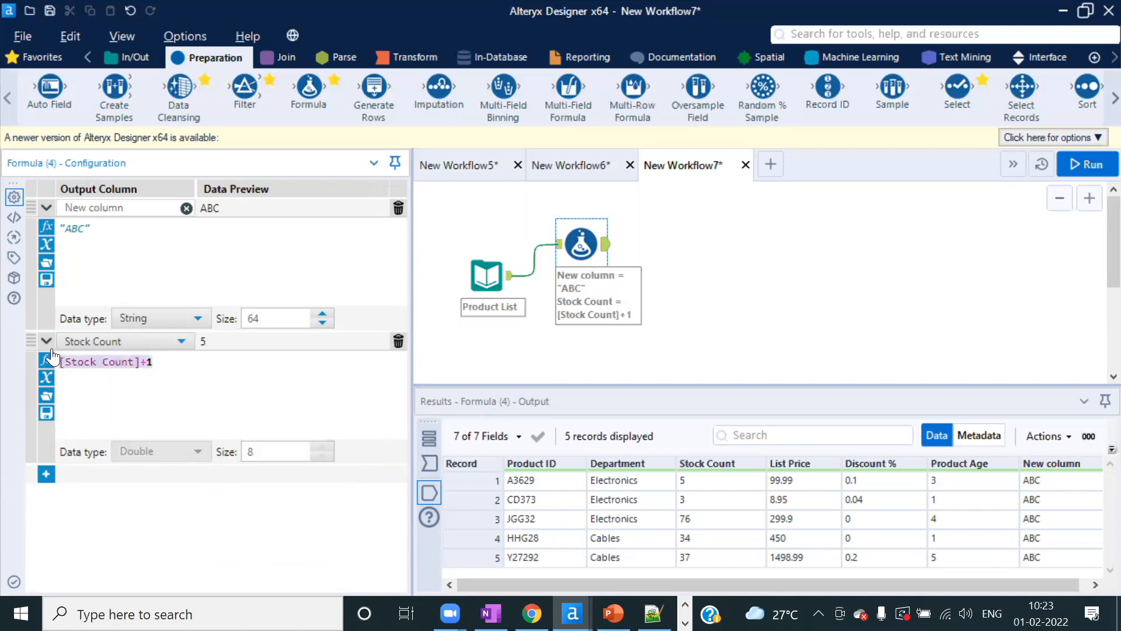
click(123, 395)
click(46, 413)
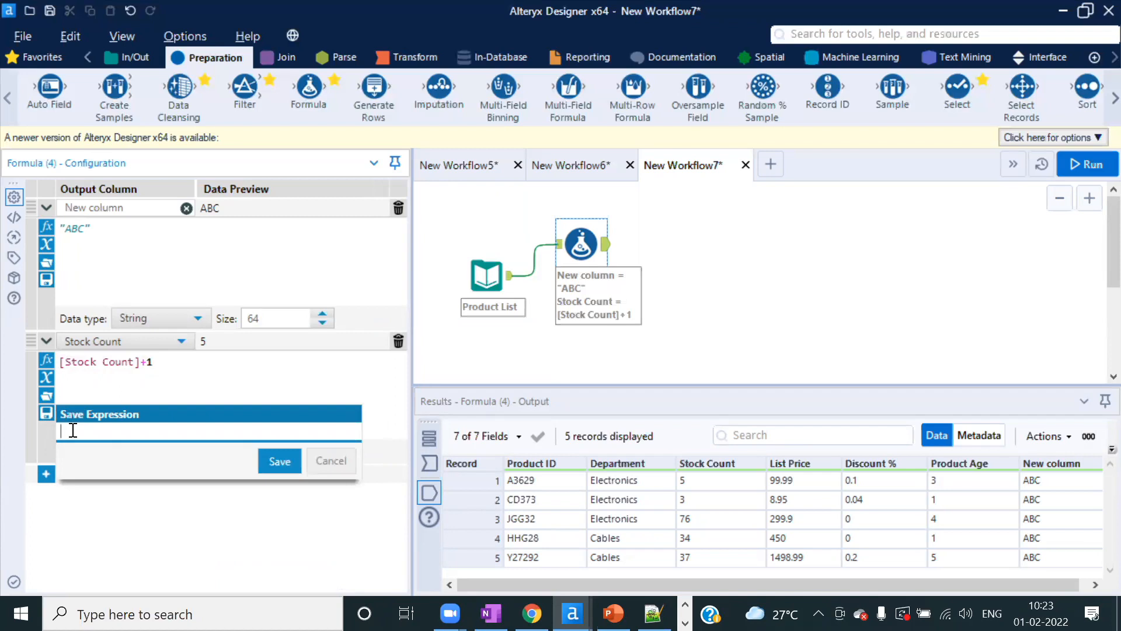
text(increse ng stogs)
key(BackSpace)
key(BackSpace)
key(BackSpace)
text(ock)
click(280, 461)
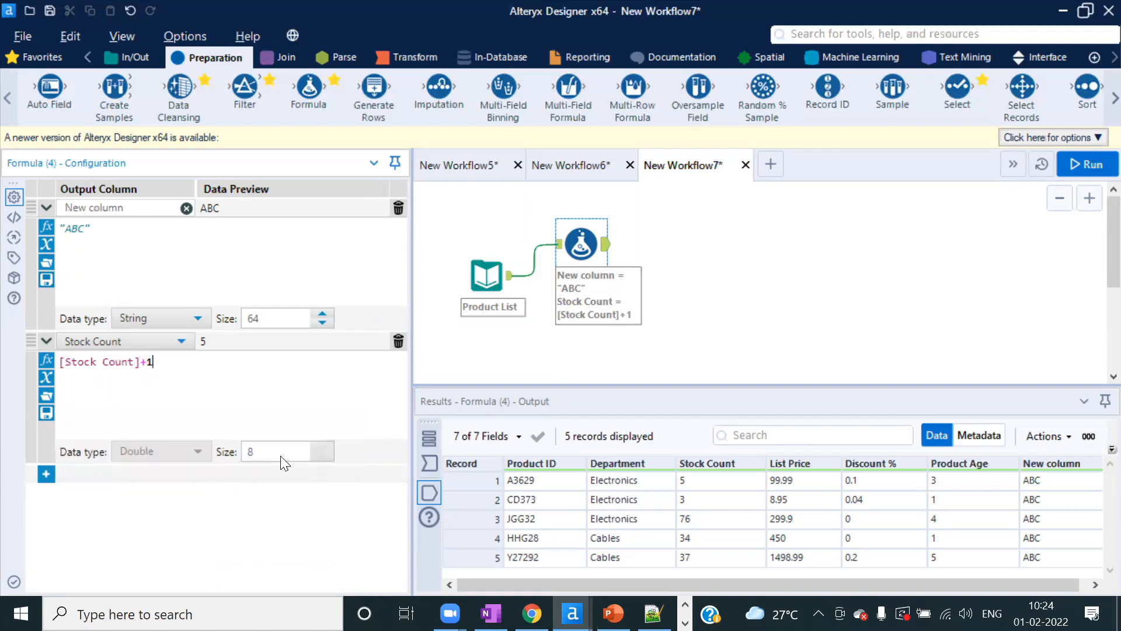
- Check the functions suggested for the Stock Count expression and view the Formula tool's input data
click(47, 364)
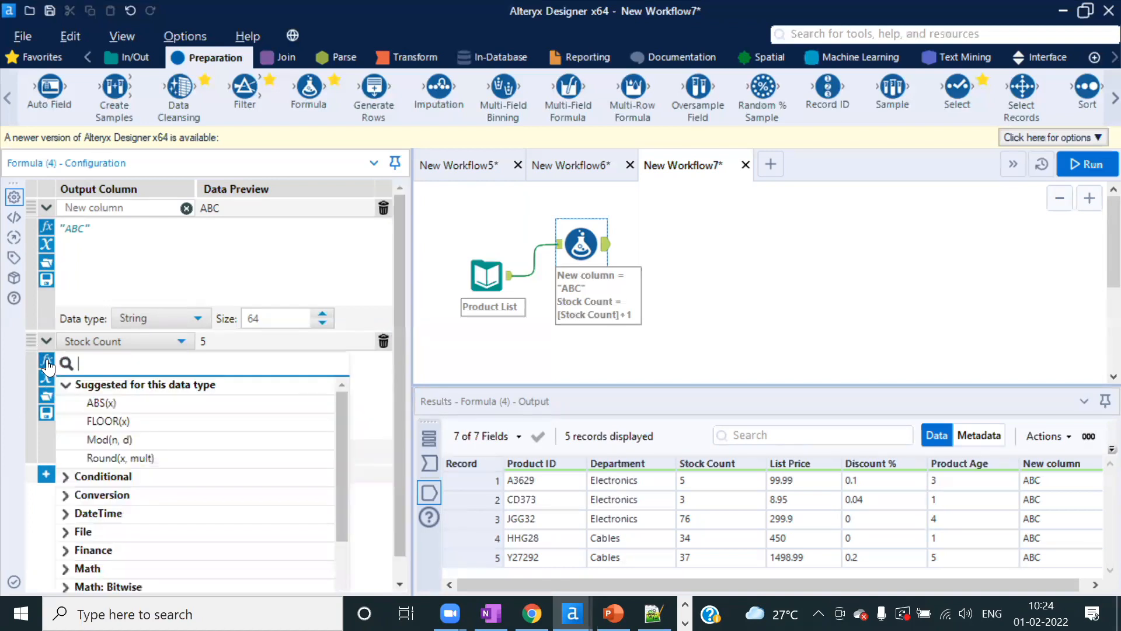
click(372, 397)
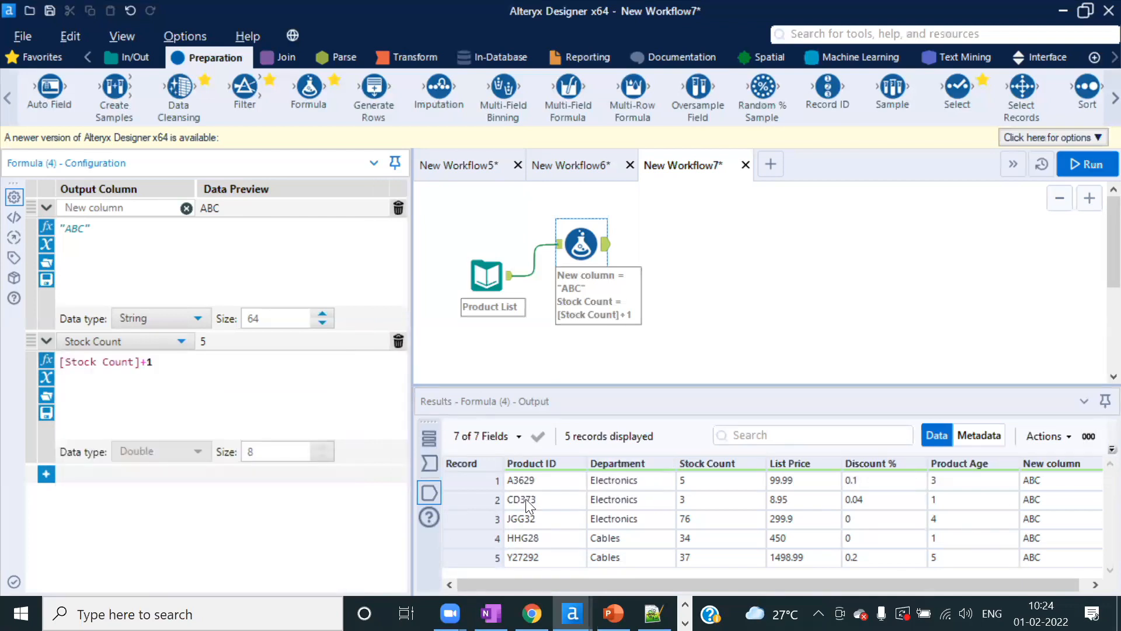
click(434, 459)
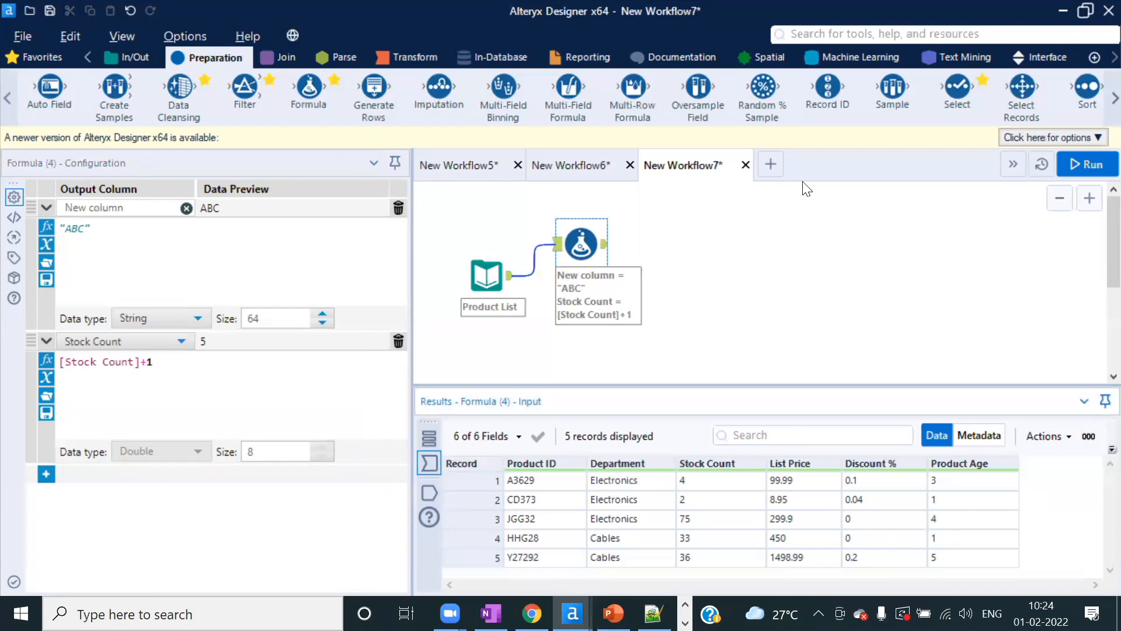
- Create a new blank workflow
click(771, 166)
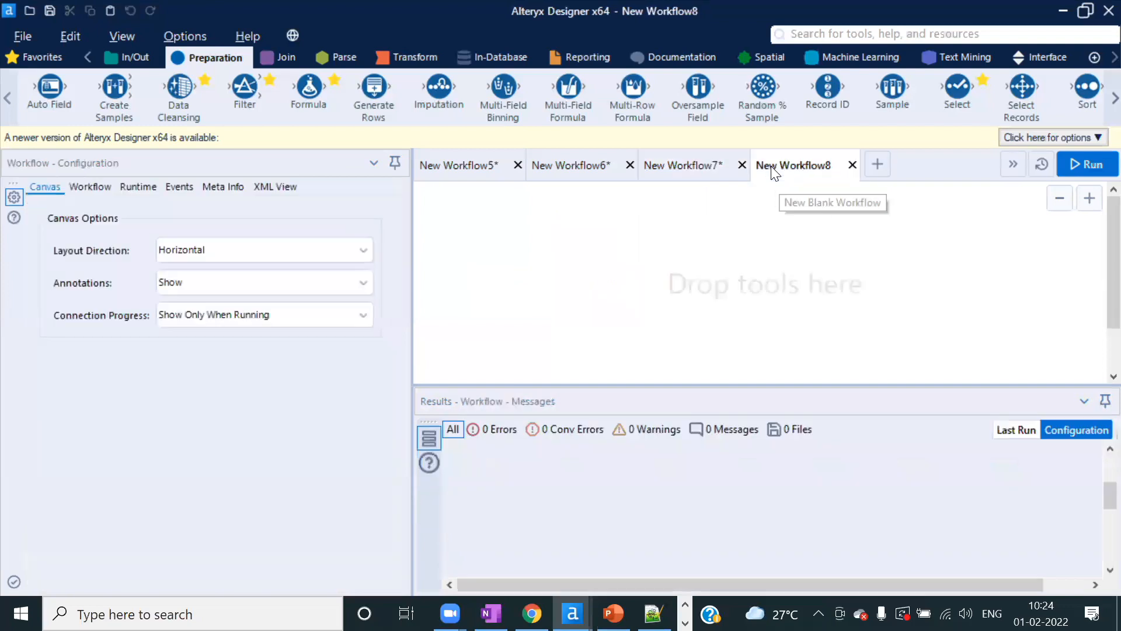
- Add a Text Input tool to the blank workflow and enter 1 and 2 as the two rows of Field1
click(120, 50)
drag(414, 87, 498, 233)
text(1)
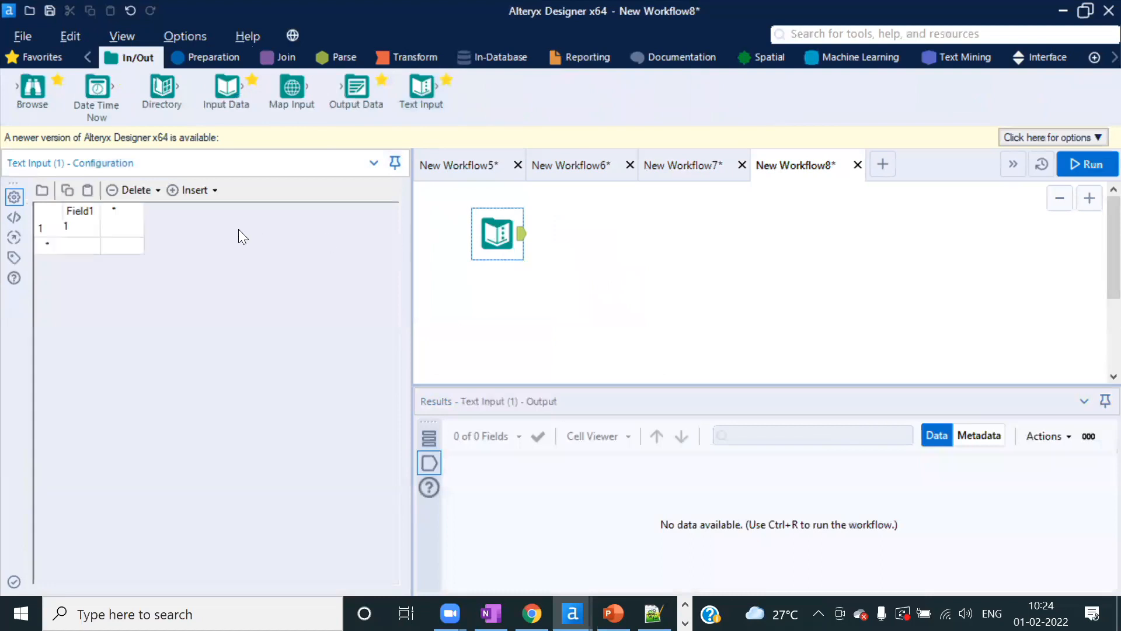
click(92, 247)
text(2)
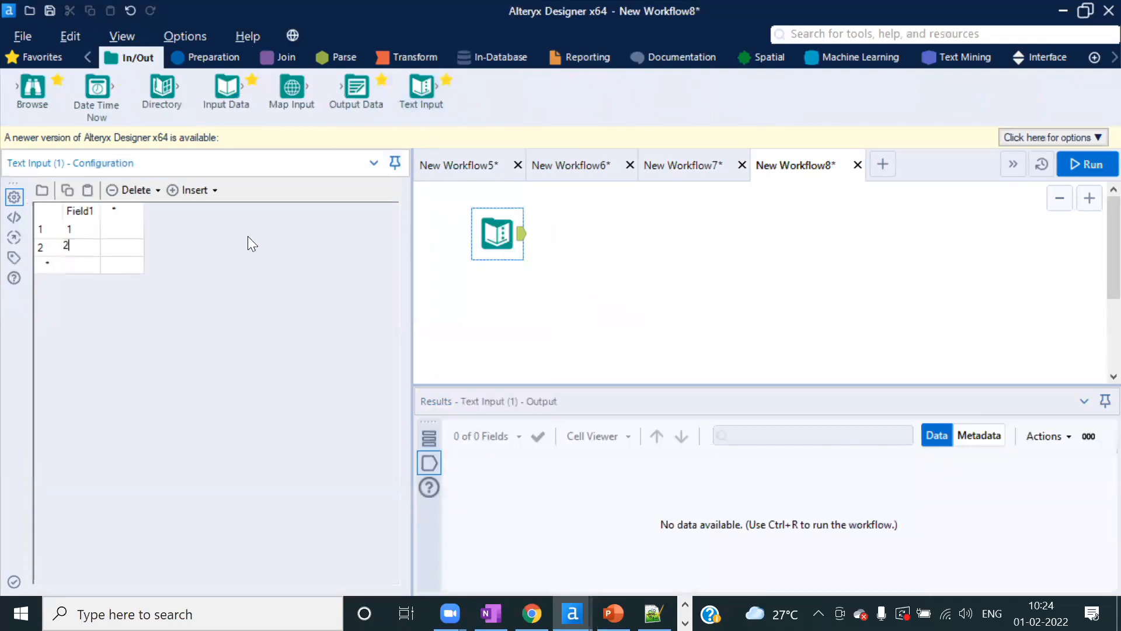
click(499, 295)
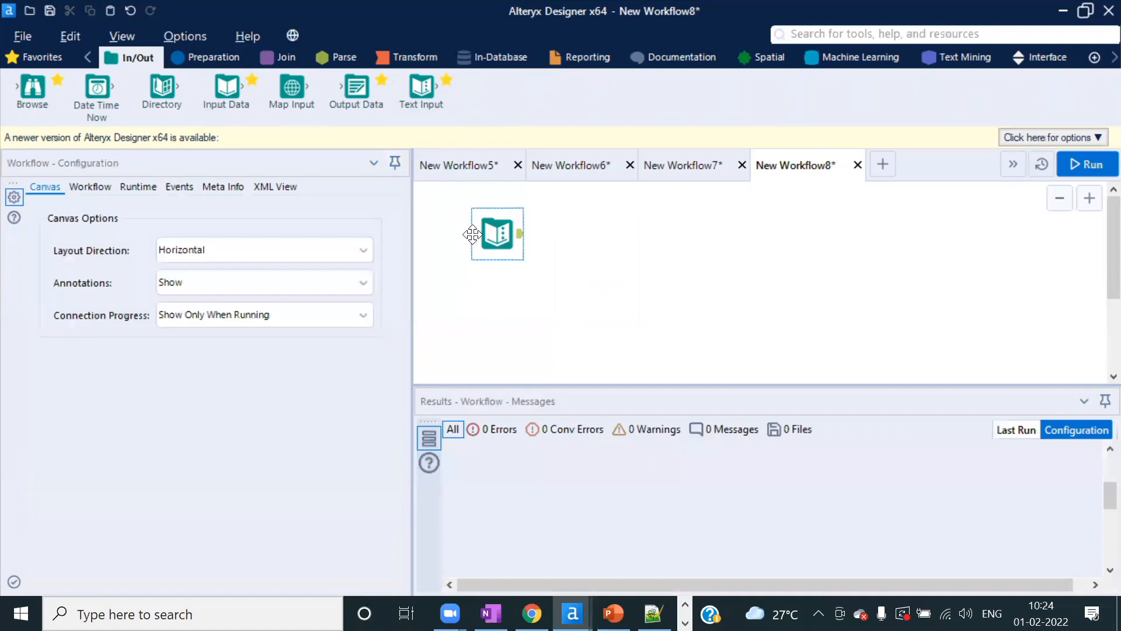
- Add a Formula tool connected to the output of the Text Input tool
click(493, 234)
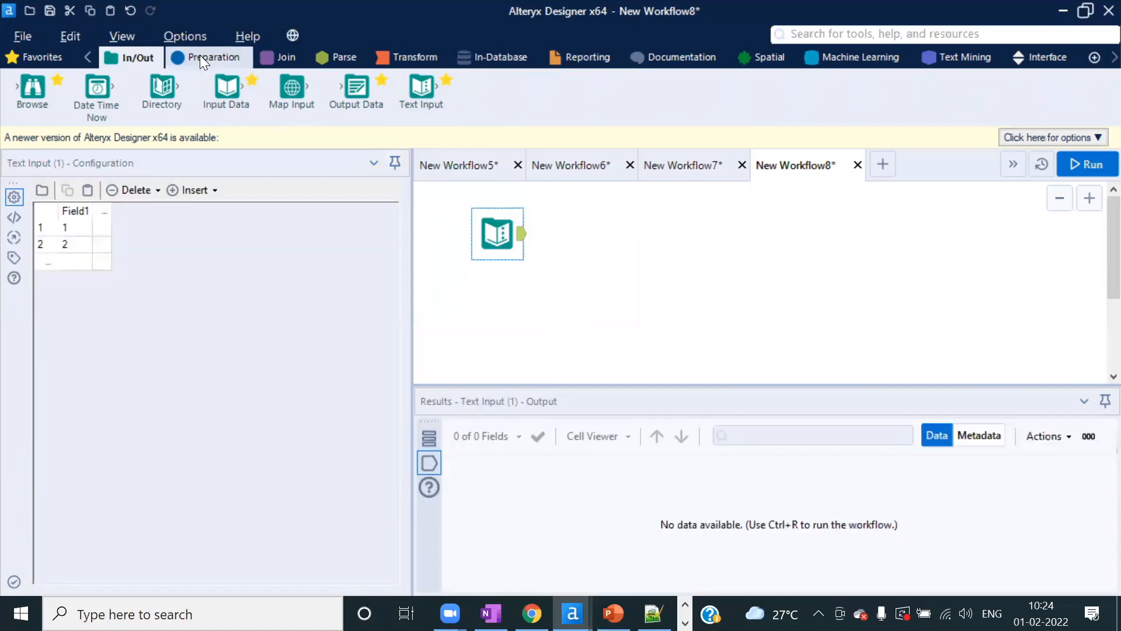
click(199, 57)
drag(308, 88, 597, 221)
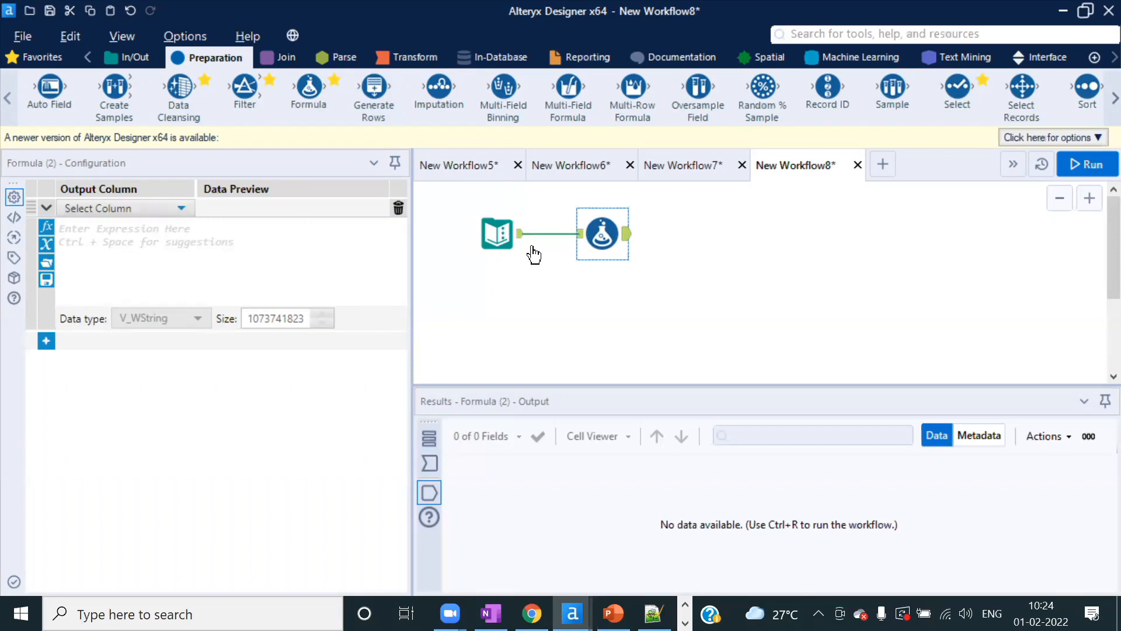
- Run the workflow with the Text Input tool selected and show its output metadata
click(504, 232)
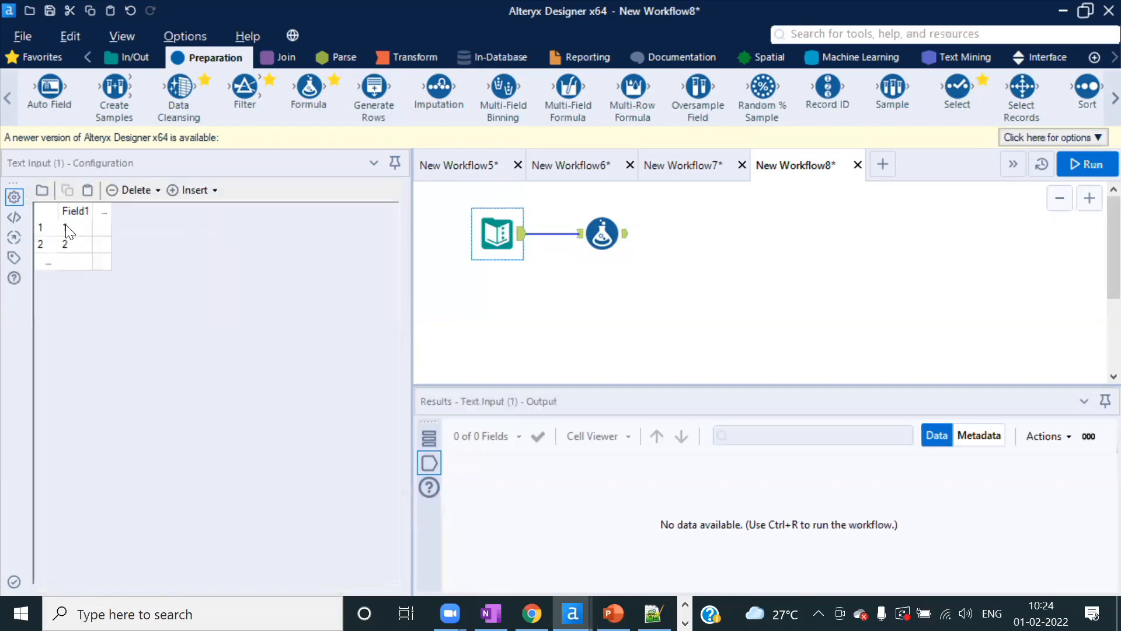
click(1090, 164)
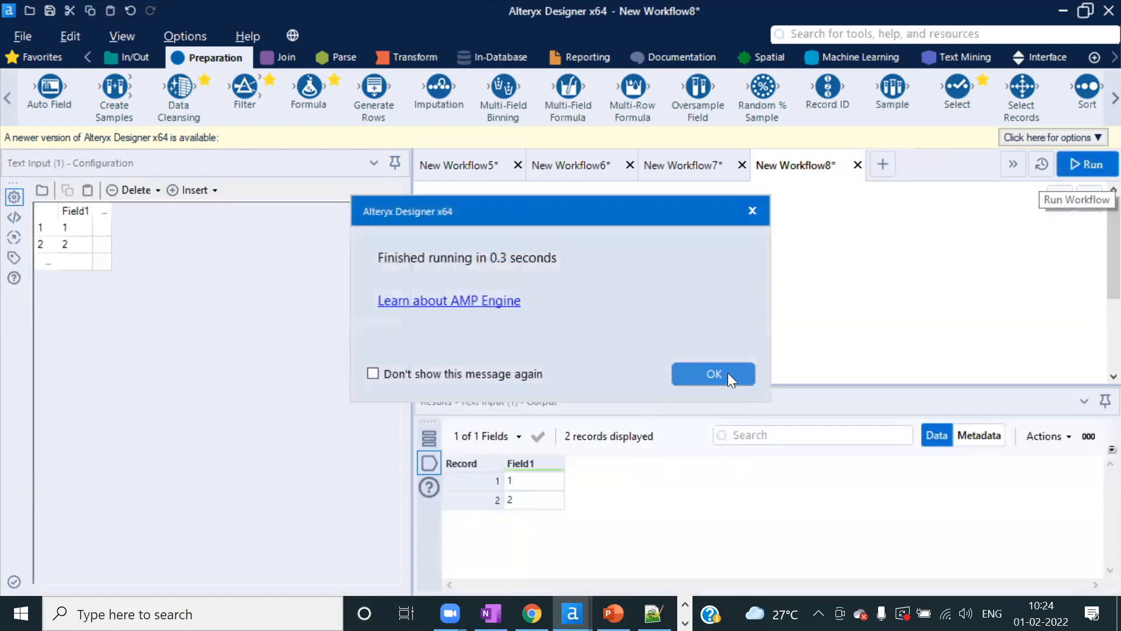
click(728, 372)
click(982, 434)
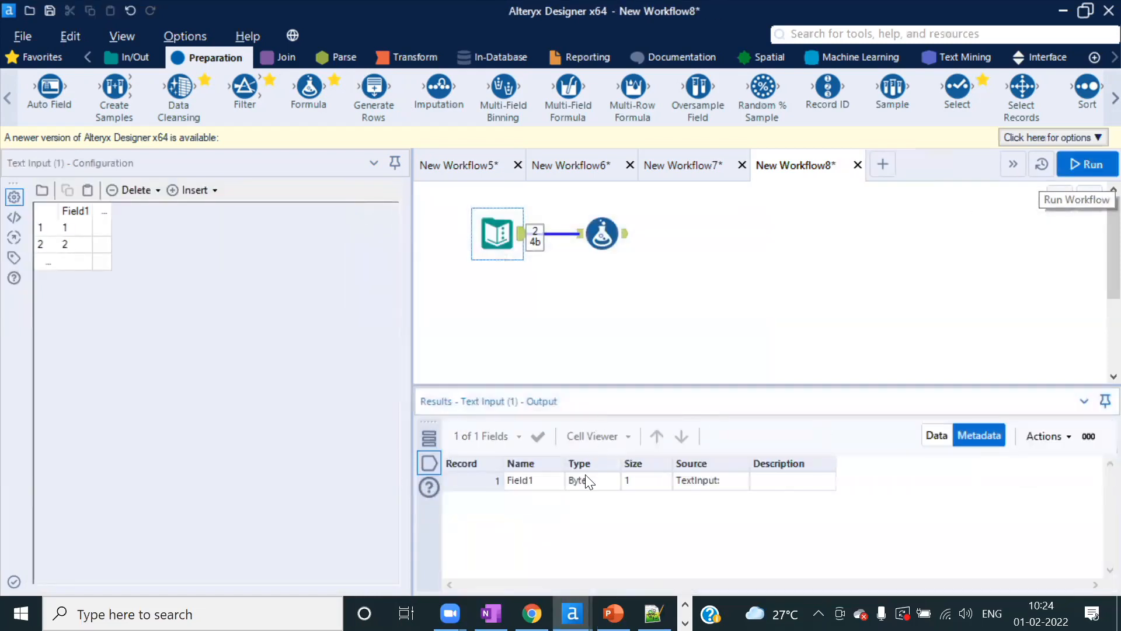
- Add a new output column named Dateconv in the Formula tool
click(598, 239)
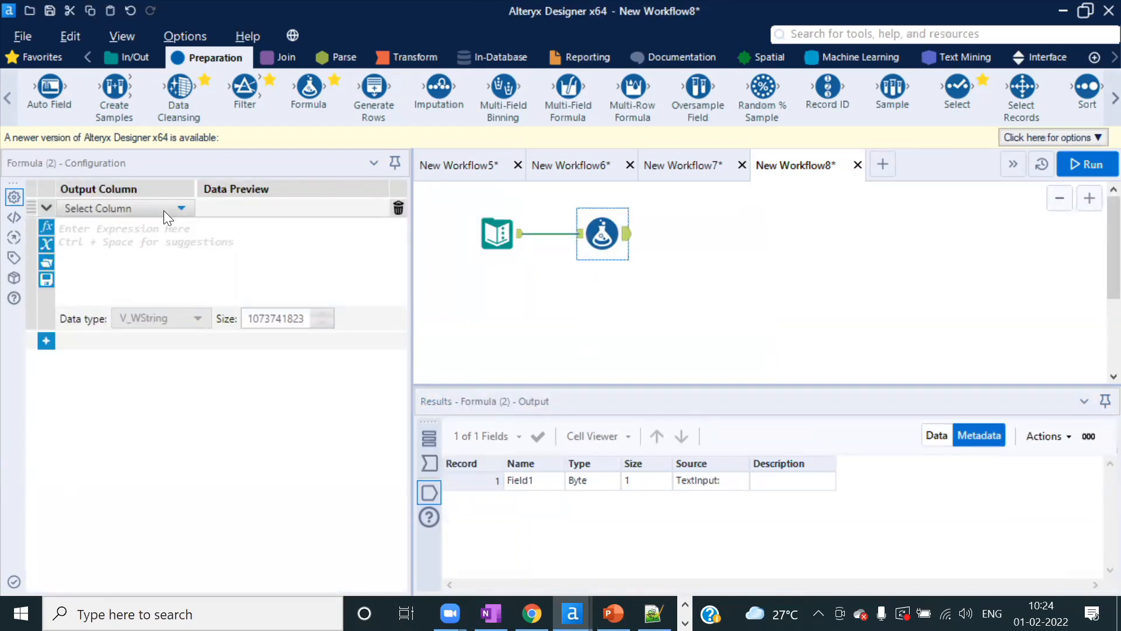
click(166, 209)
click(115, 233)
text(Da)
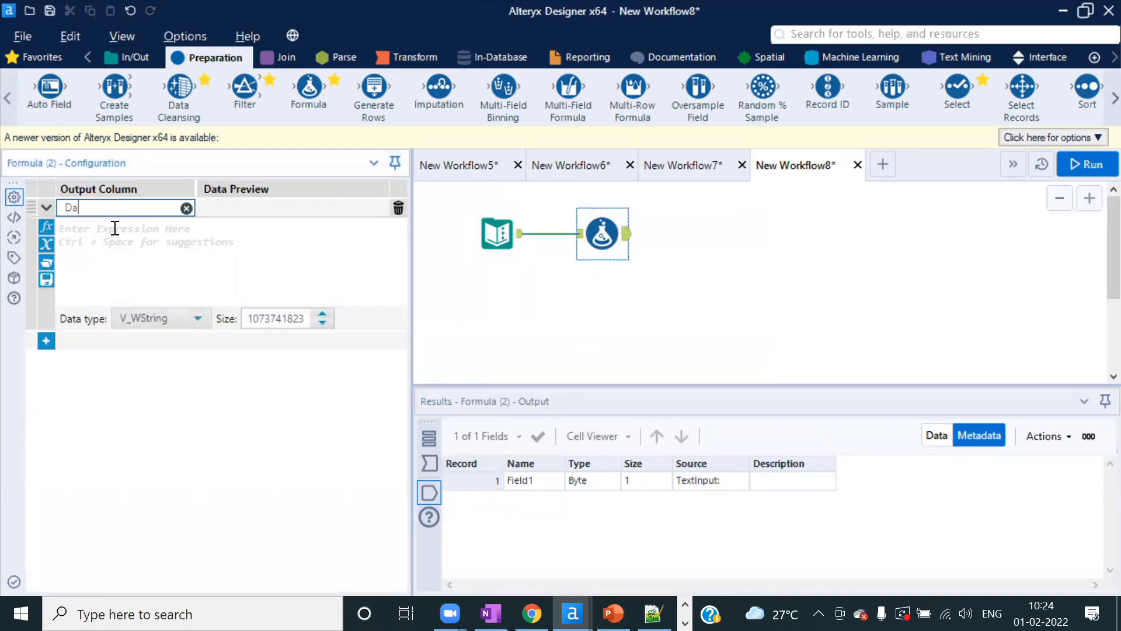
text(teconv)
- Insert the DateTimeAdd function as Dateconv's expression, with "1900-01-01" as its start date
click(95, 241)
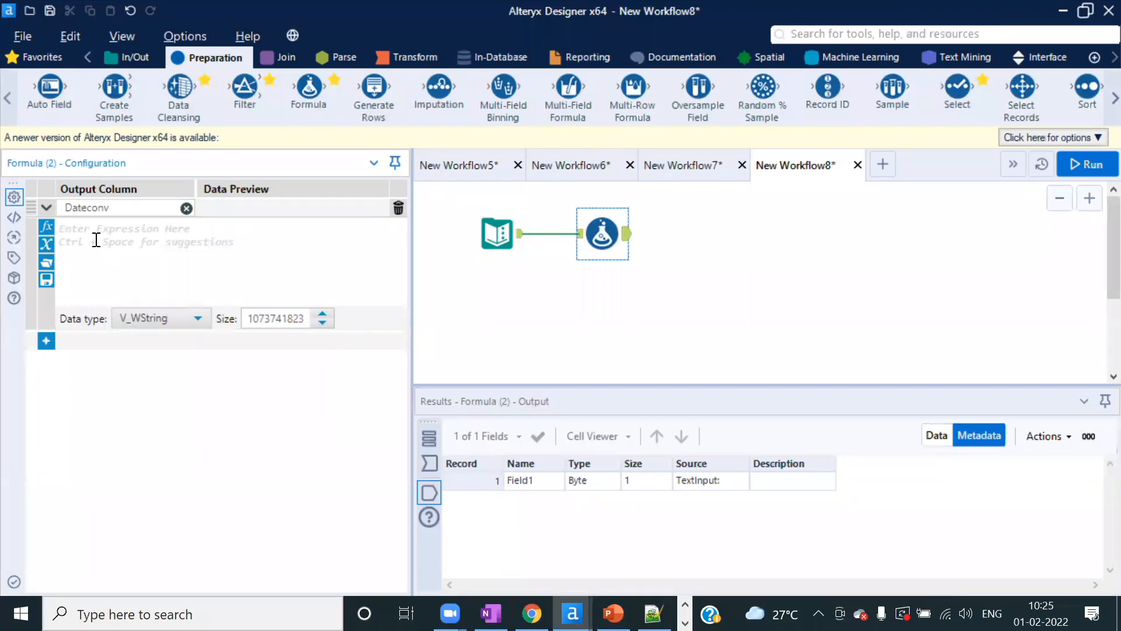
text(date)
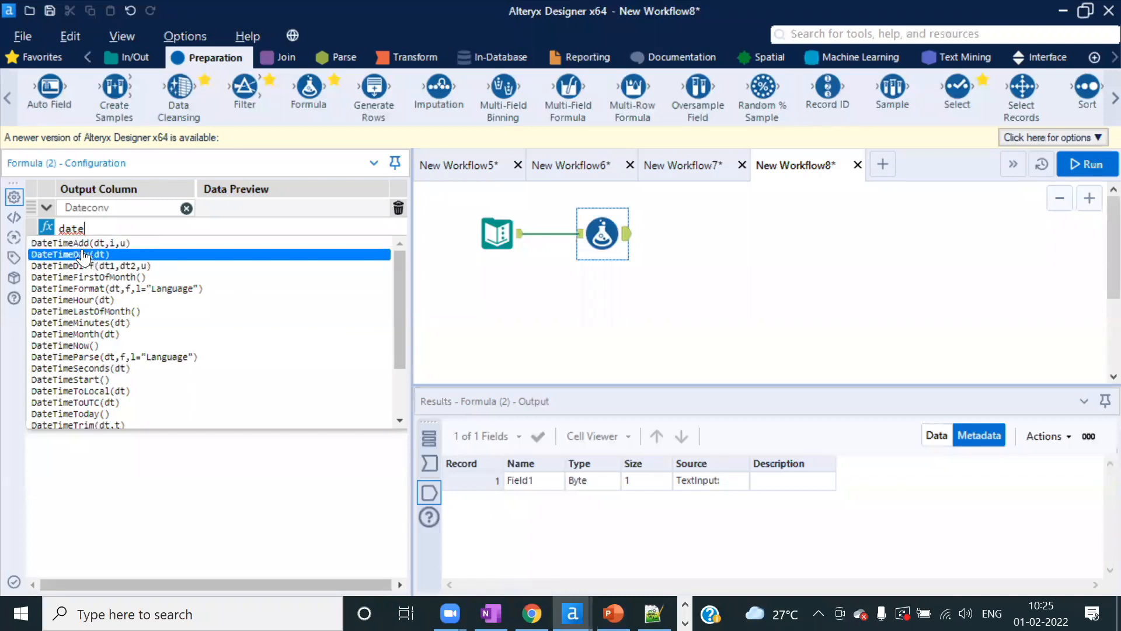
double_click(76, 243)
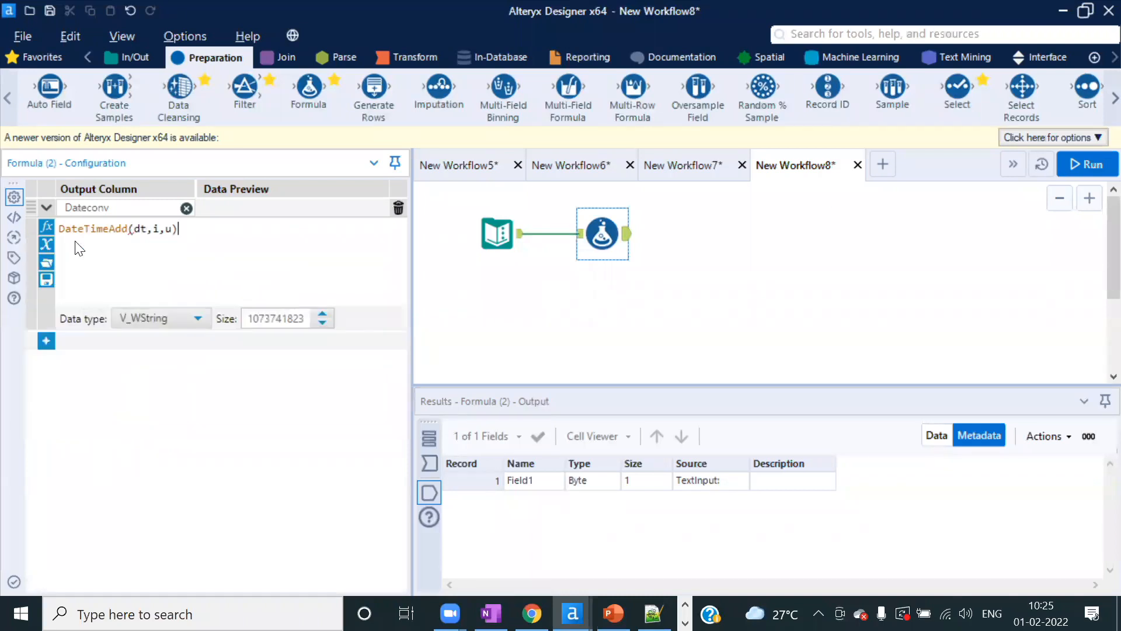
double_click(141, 229)
key(BackSpace)
text("")
text(199)
text(0)
text(-01-)
text(01)
- Complete the DateTimeAdd expression with [Field1] as the interval and "days" as the unit
click(221, 229)
key(BackSpace)
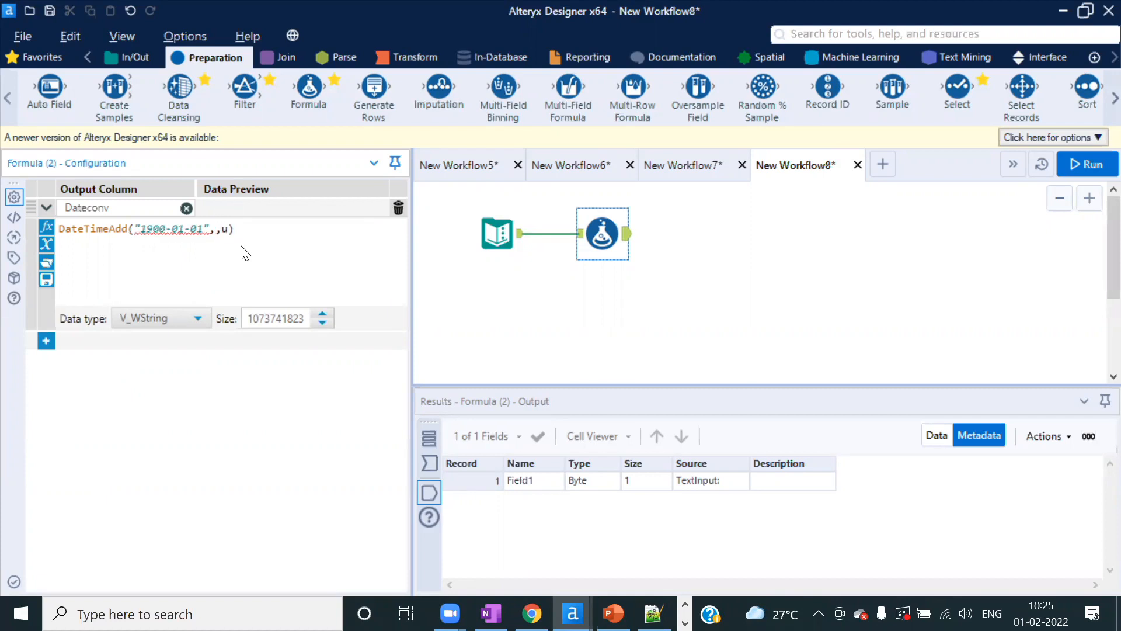
text([)
click(242, 248)
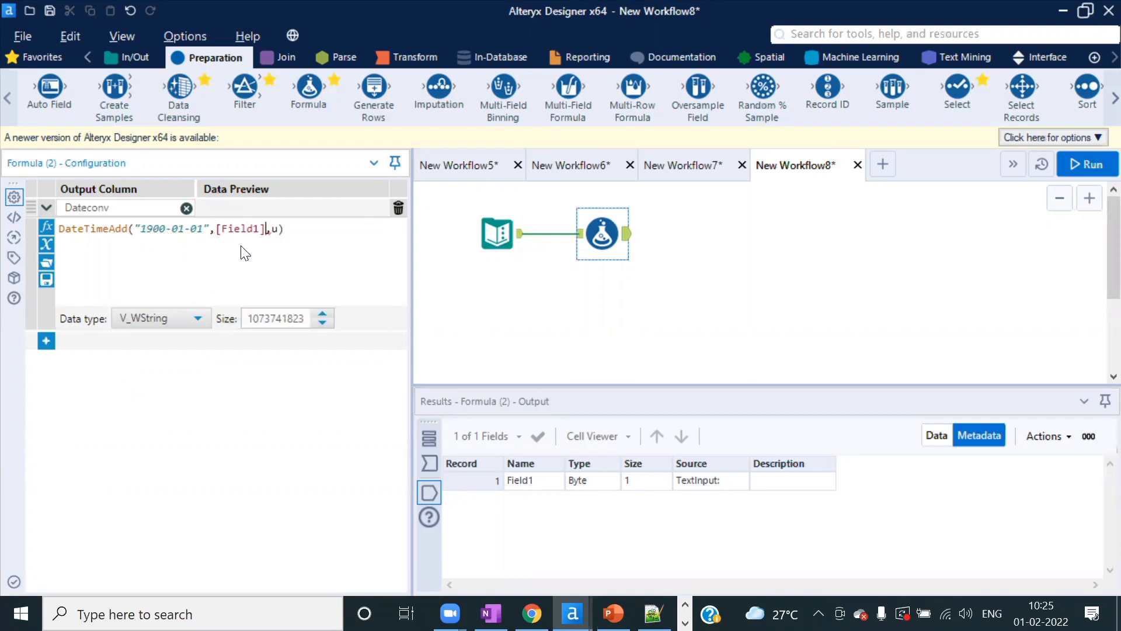
click(279, 230)
key(BackSpace)
text("")
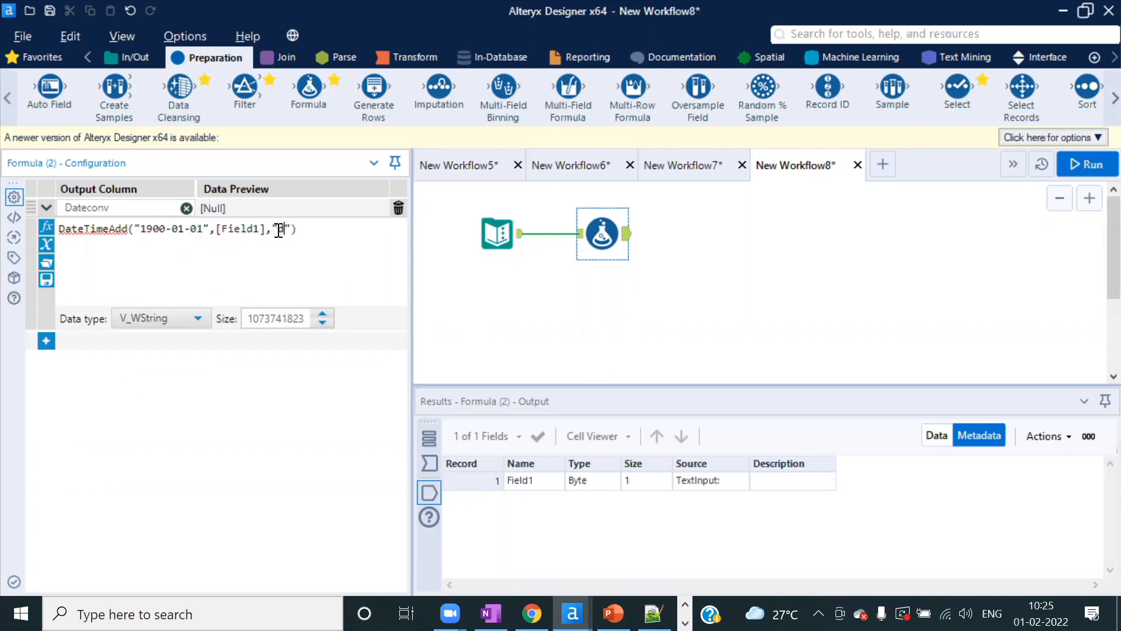
text(days)
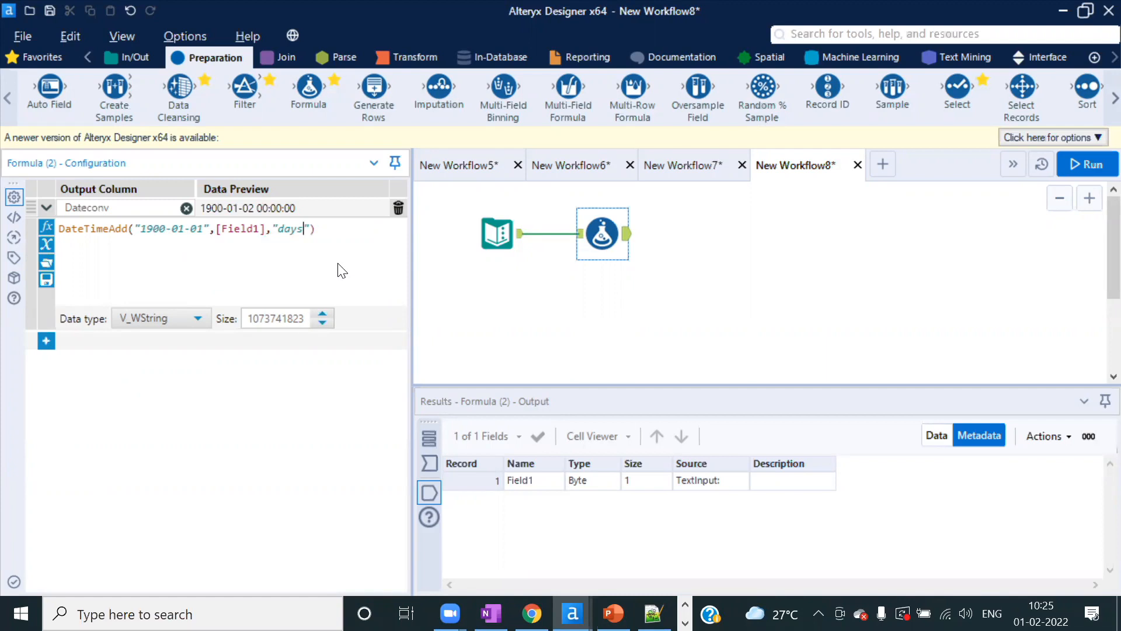
- Run the workflow and check the Dateconv column in the Formula tool's output data and metadata
click(1081, 165)
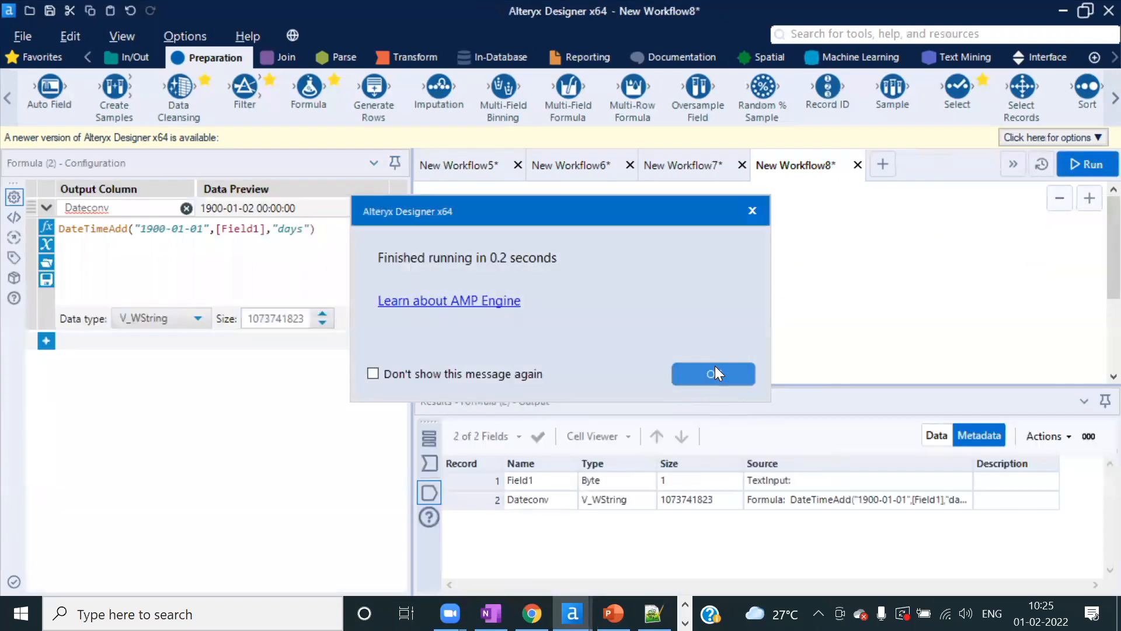
click(715, 368)
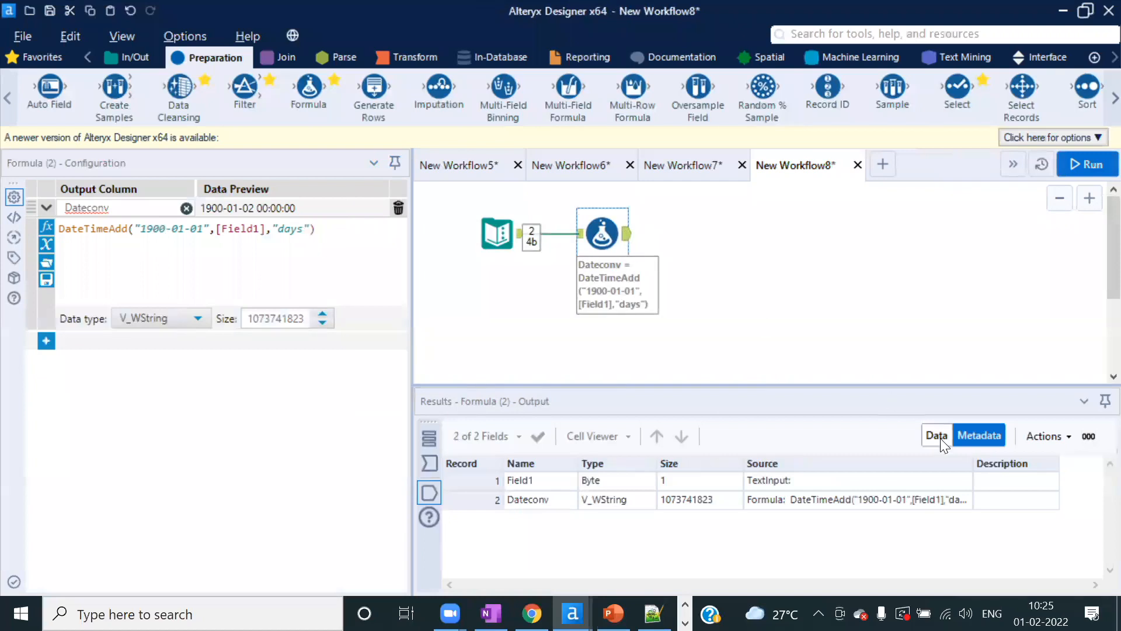
click(940, 437)
drag(605, 482, 608, 498)
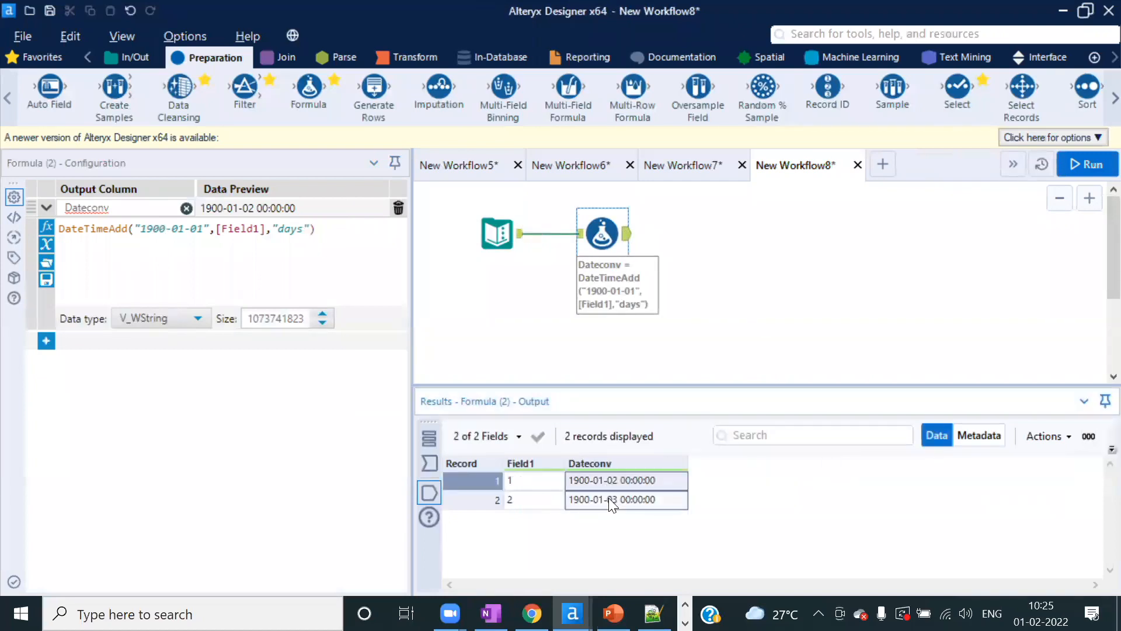
click(981, 436)
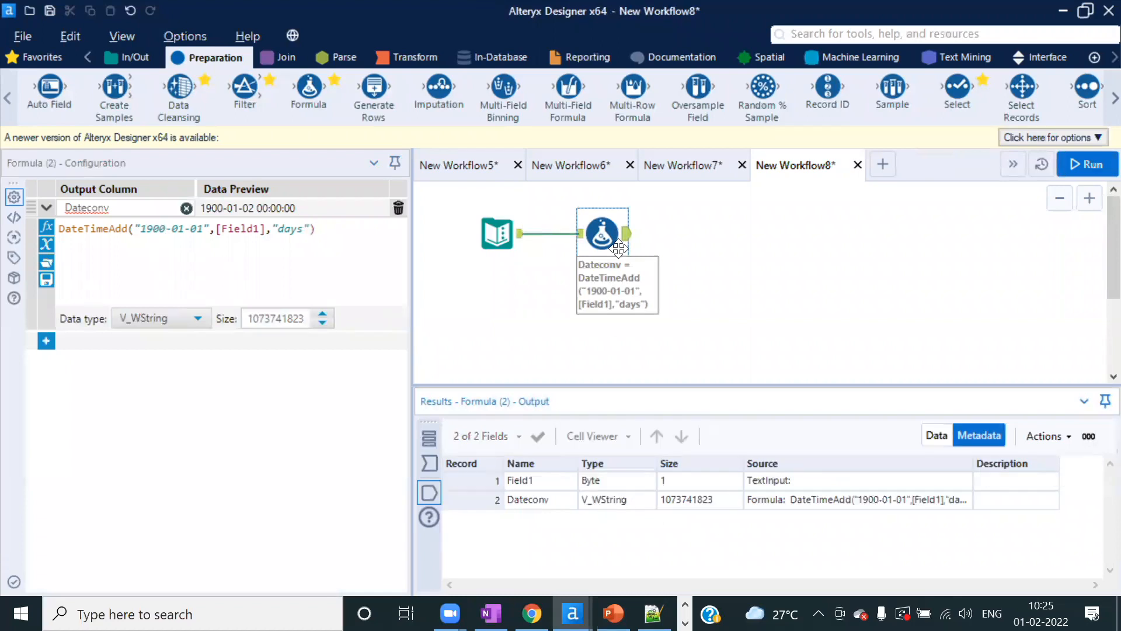
- Set the data type of the Dateconv column to Date
click(200, 320)
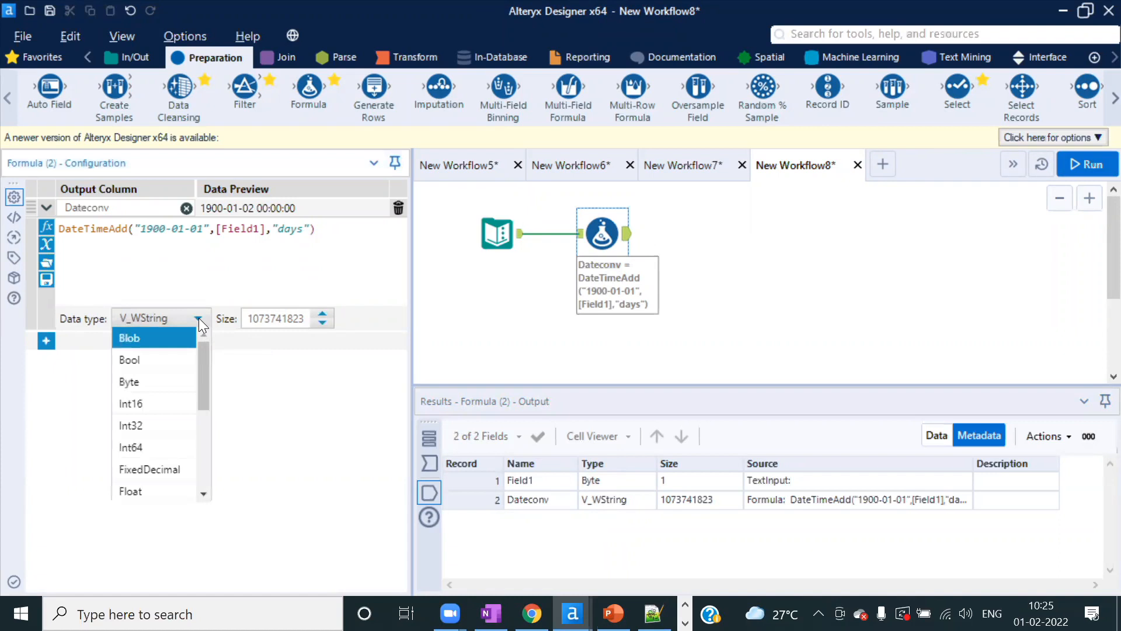
drag(200, 390, 202, 444)
click(149, 422)
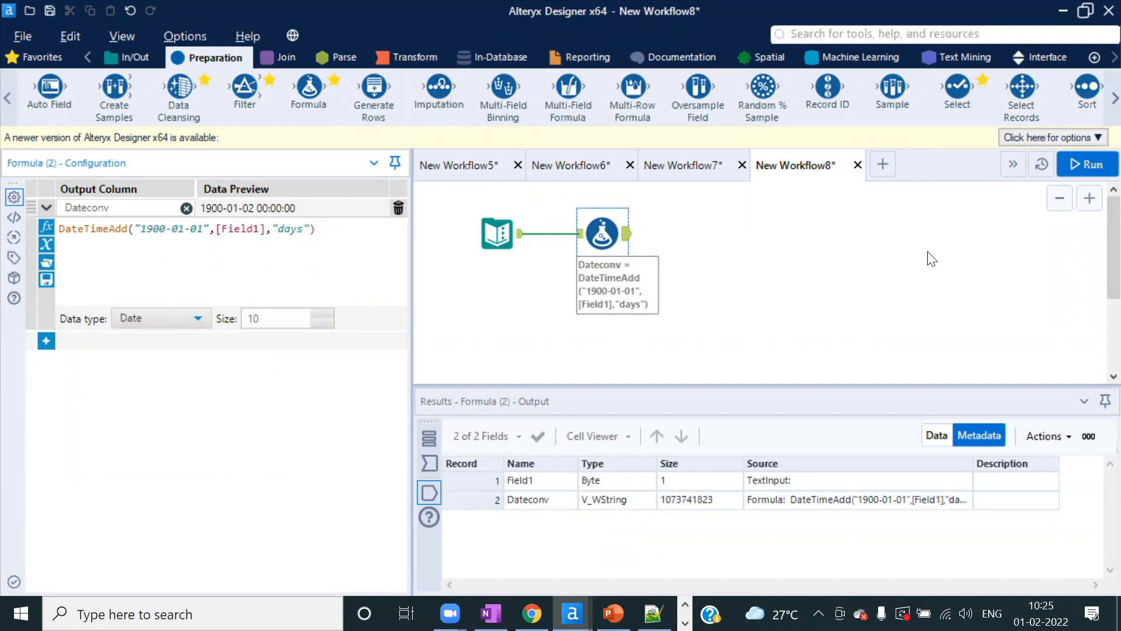
- Rerun the workflow and examine the Dateconv values in the Formula tool's output data
click(1085, 156)
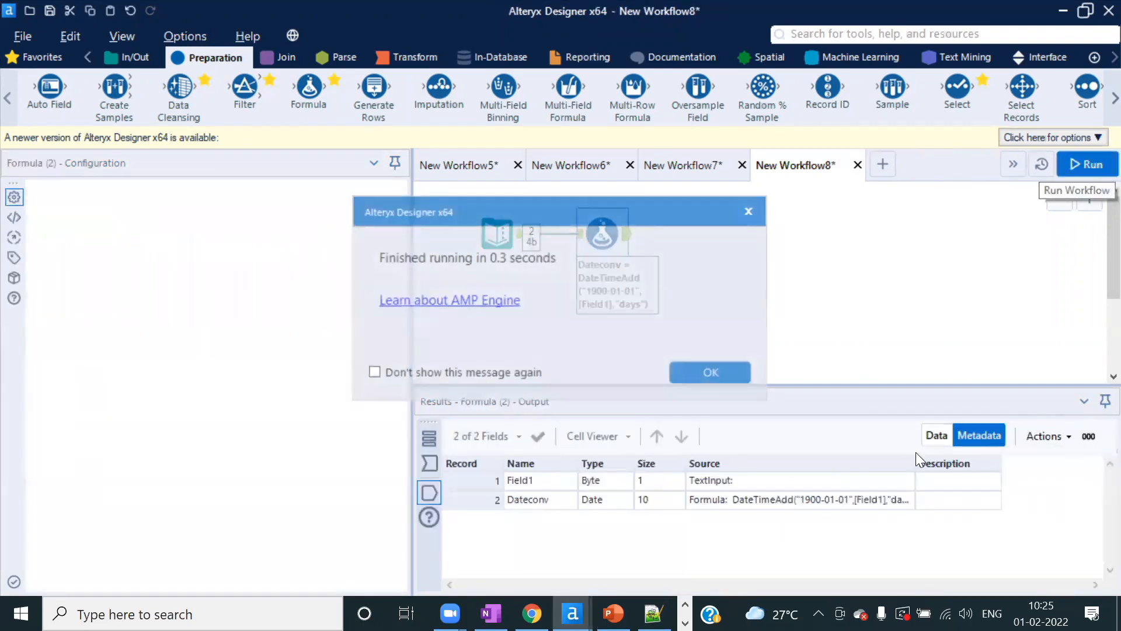
click(732, 370)
drag(732, 370, 935, 312)
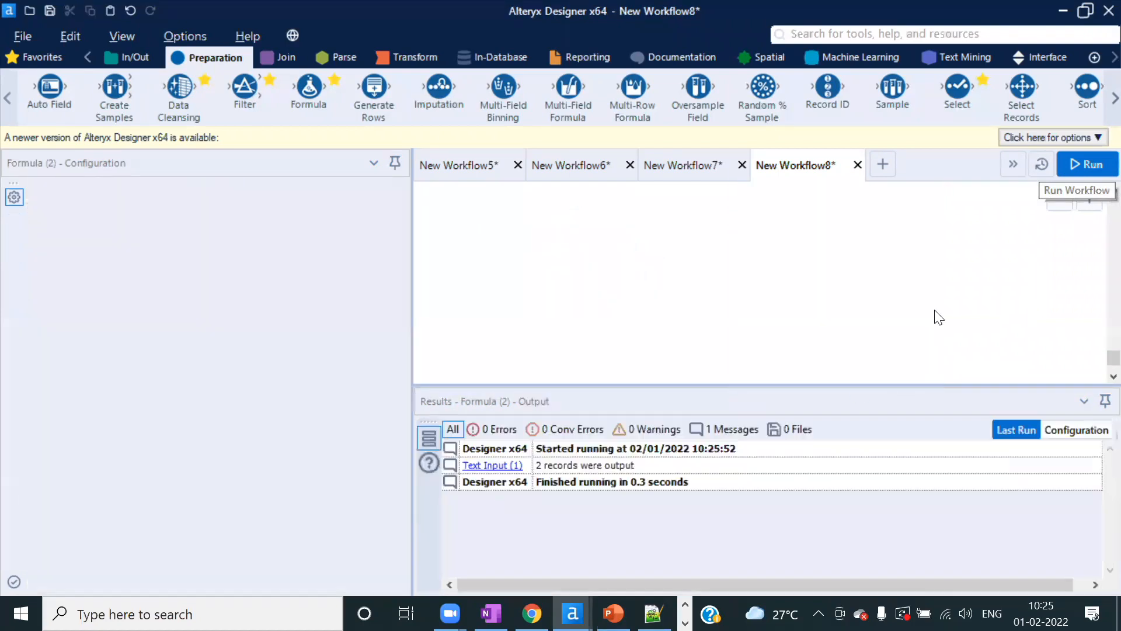
scroll(759, 310, up, 10)
scroll(759, 309, up, 10)
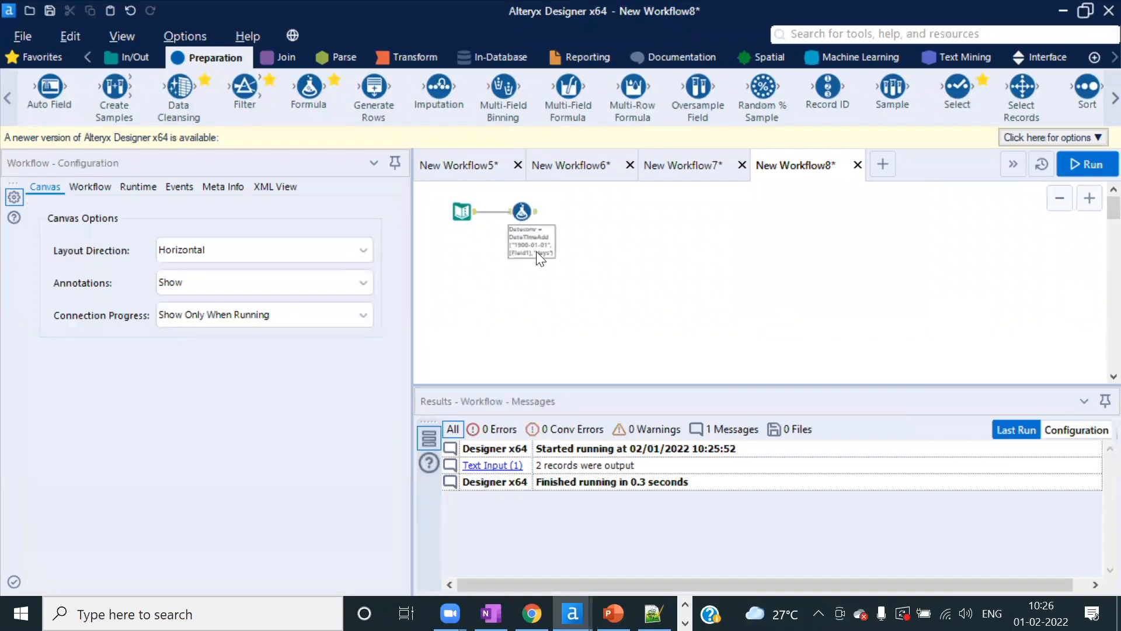
click(522, 218)
scroll(506, 220, up, 3)
scroll(633, 251, up, 1)
click(619, 237)
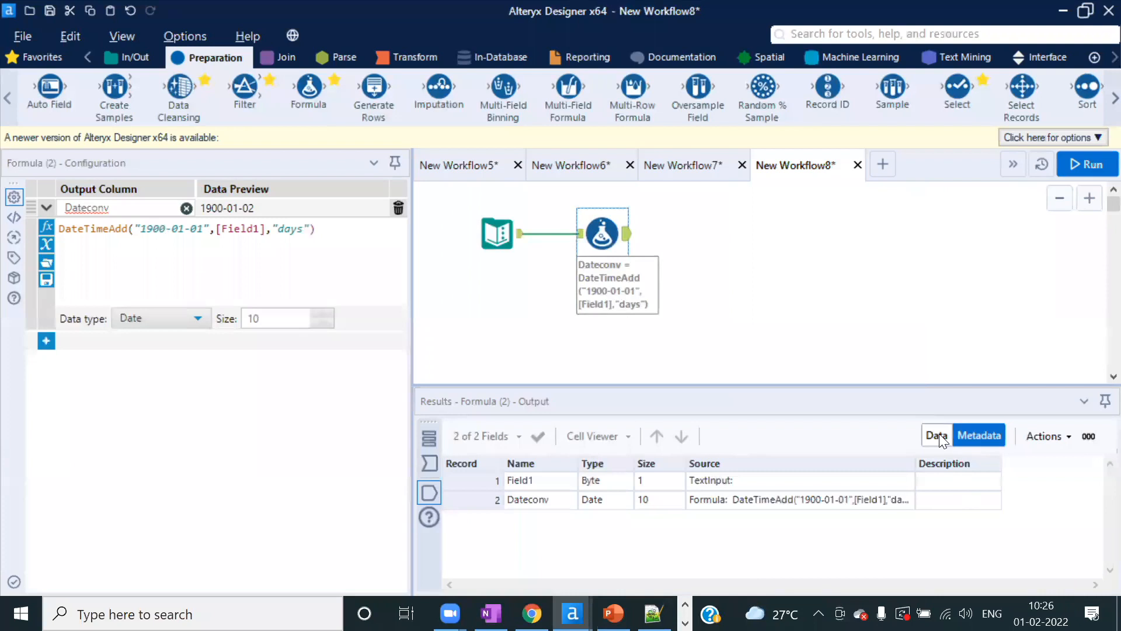
click(939, 435)
drag(620, 481, 620, 501)
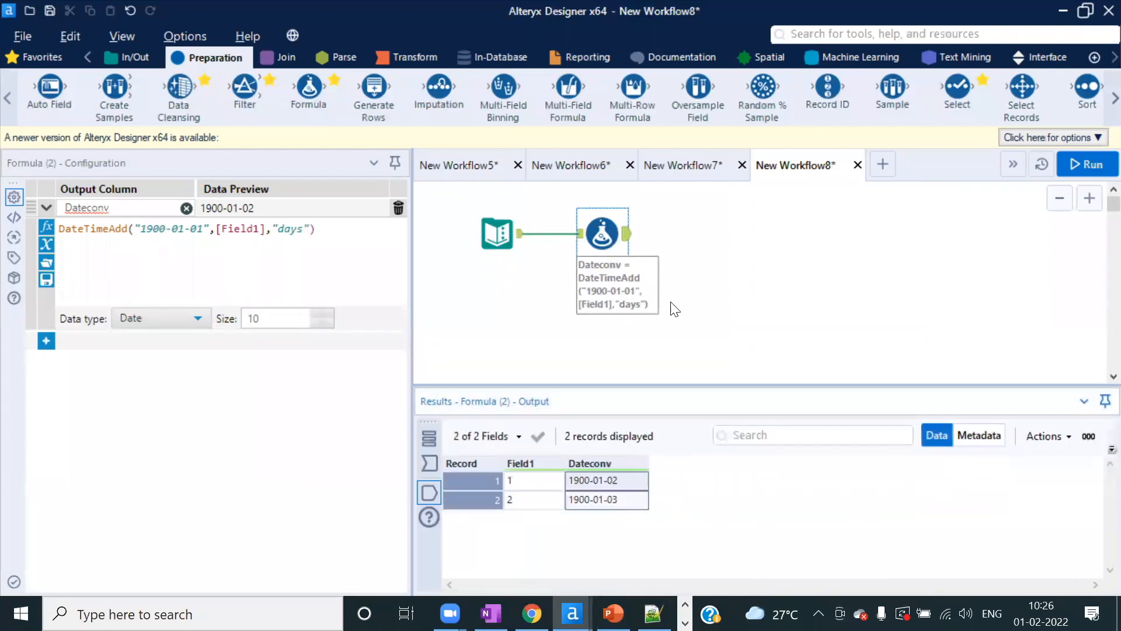
click(623, 485)
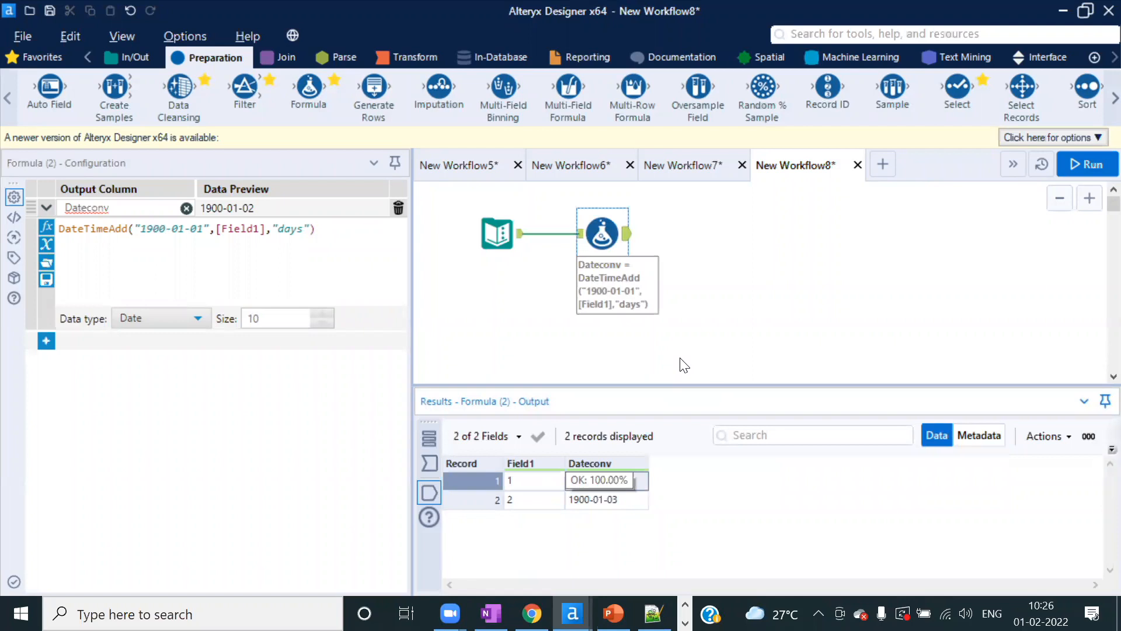
- Change the DateTimeAdd unit to "months" and browse the DateTime category of the function library
double_click(295, 228)
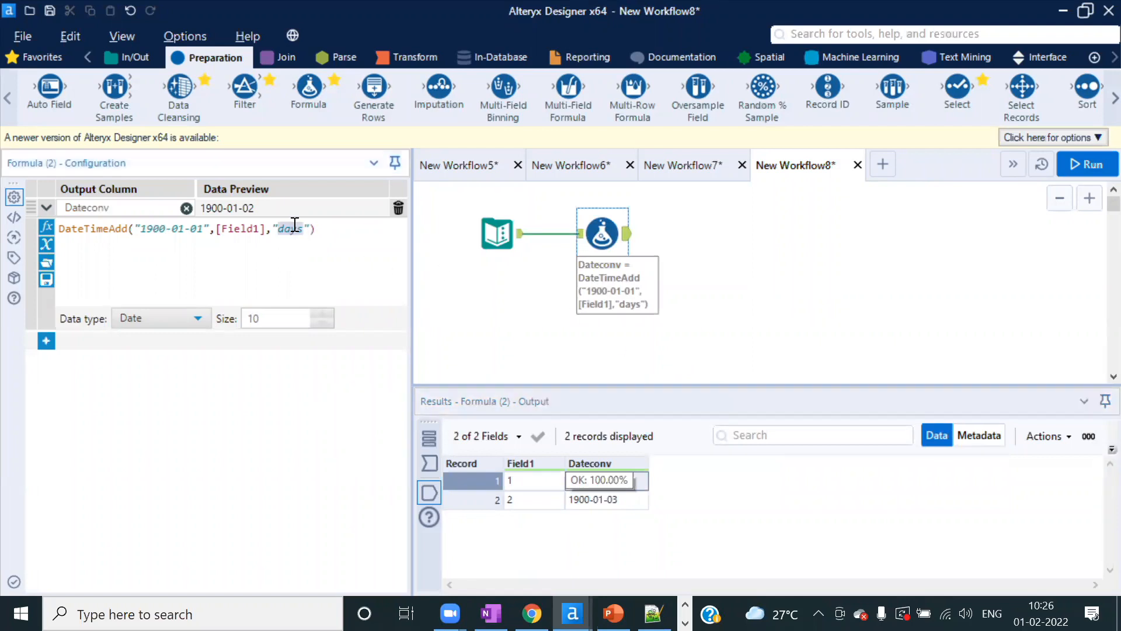
text(months)
click(48, 229)
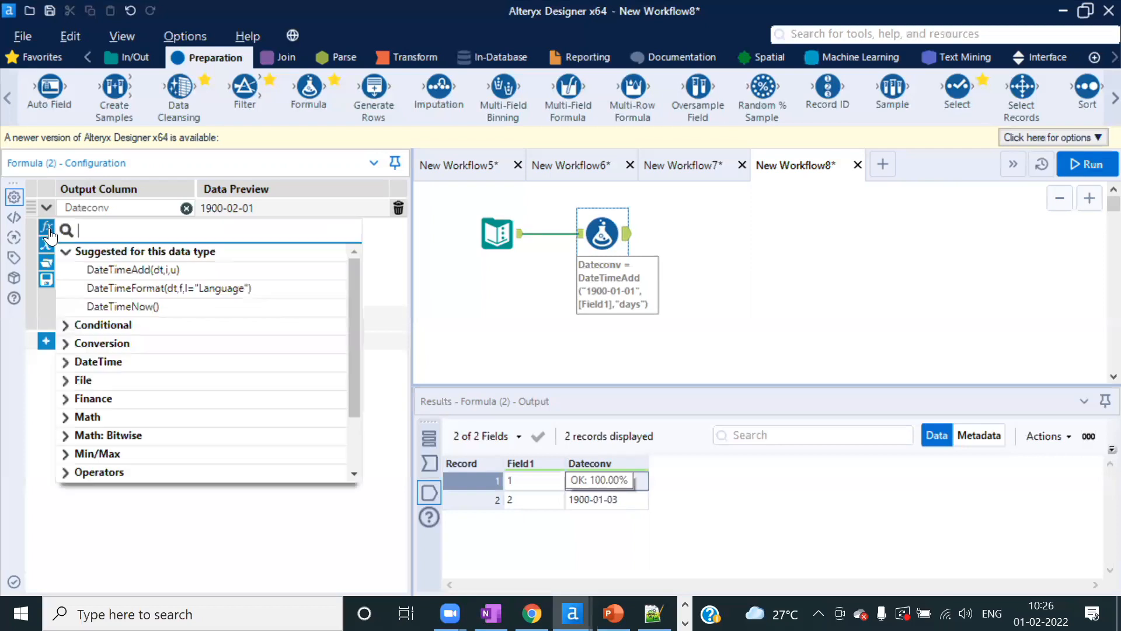
click(66, 367)
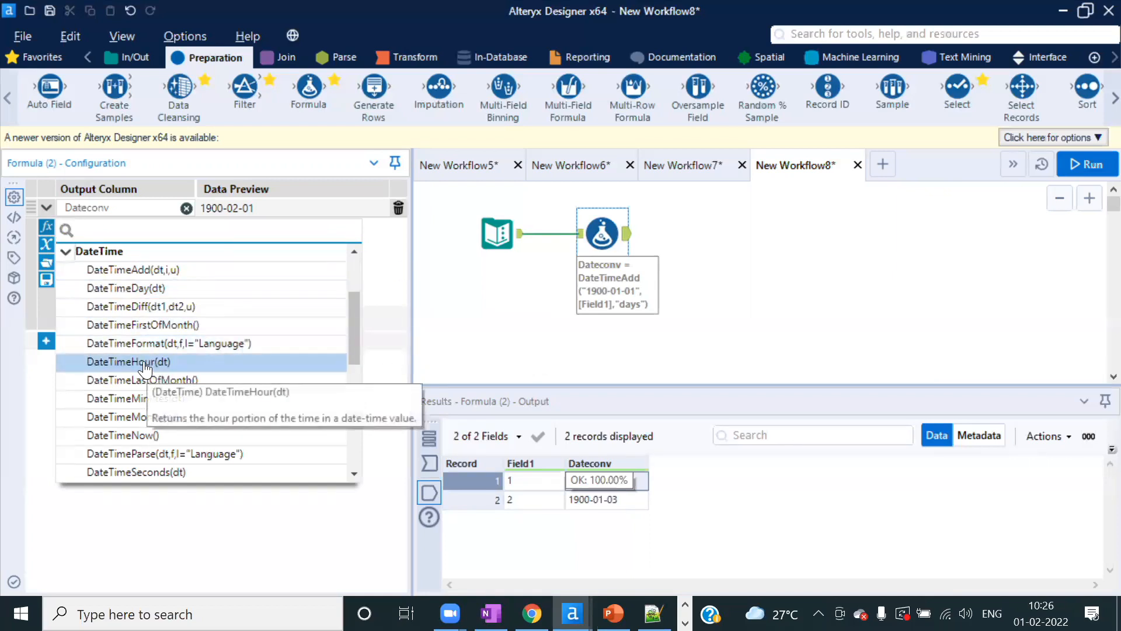
click(385, 280)
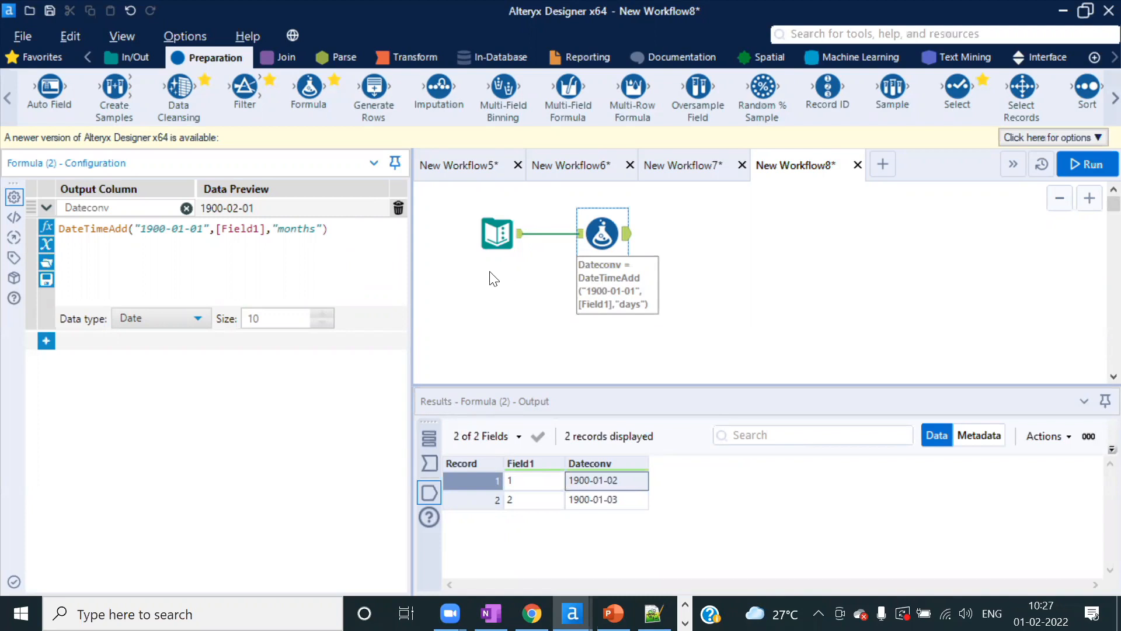
- Review the Formula tool's expression and examine the Field1 values in the Text Input tool's output
click(604, 234)
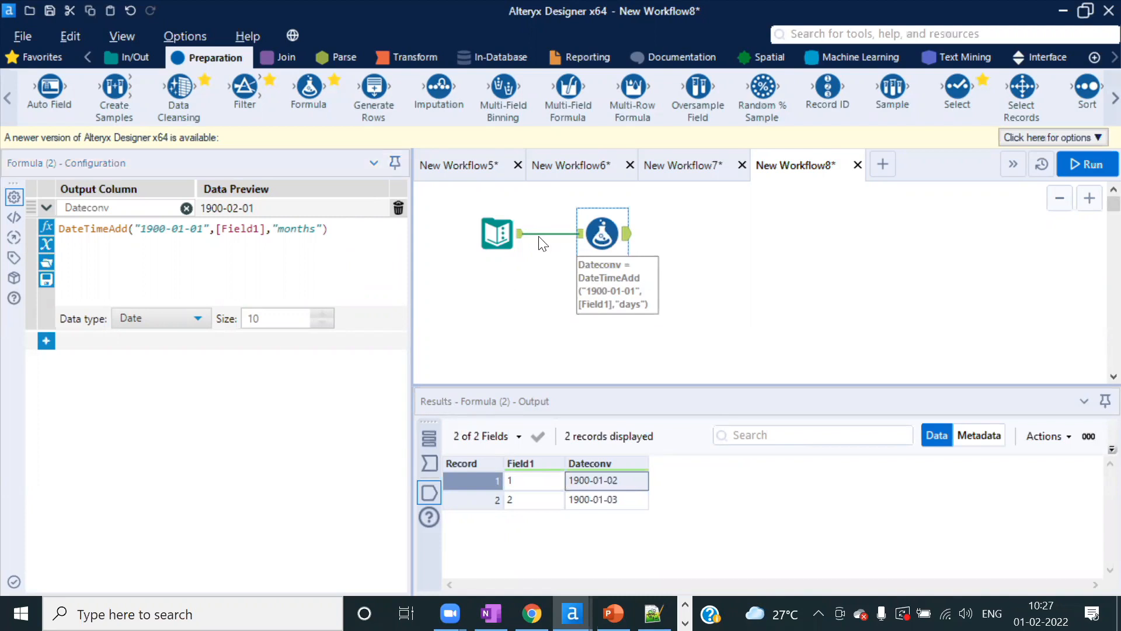
click(497, 234)
click(524, 488)
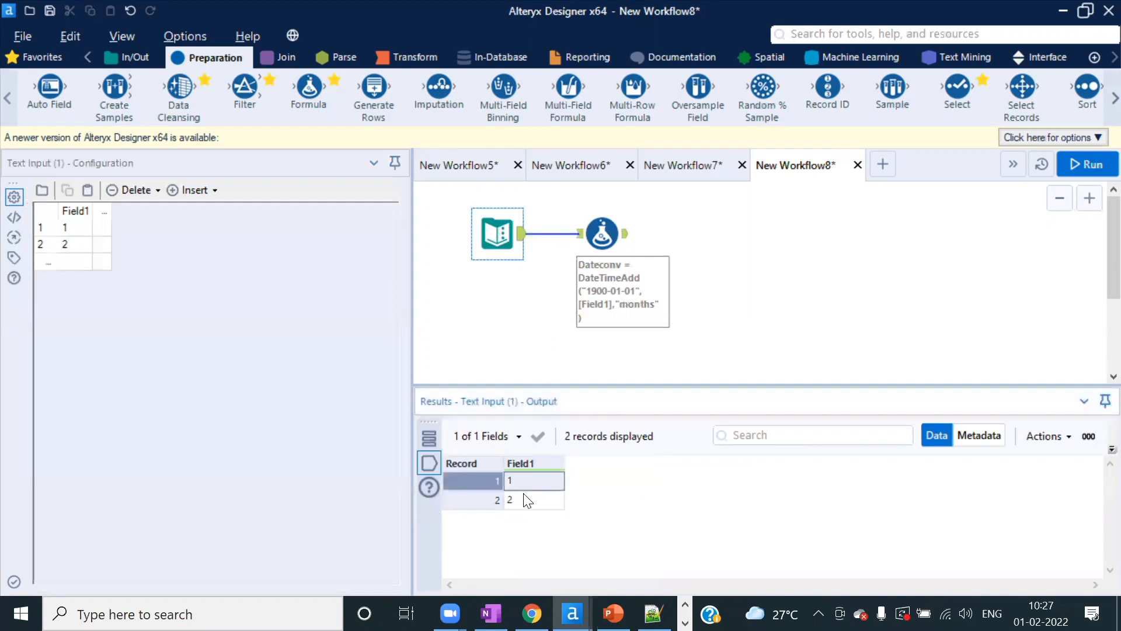
- Add a third row with the value 5445345 to Field1 in the Text Input tool and rerun the workflow
click(525, 500)
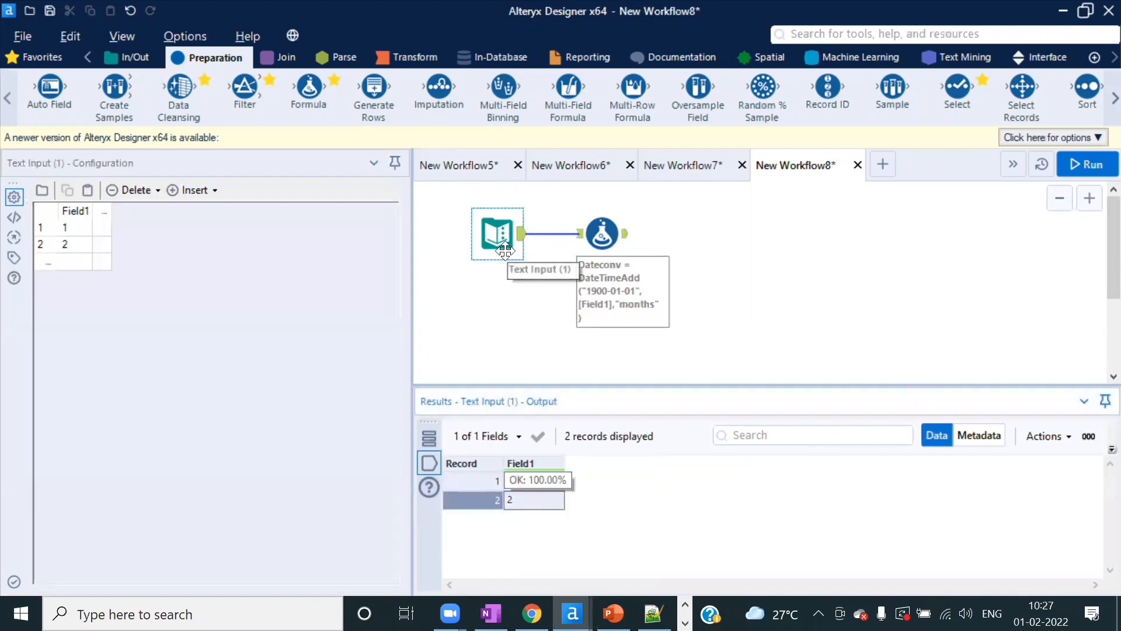
click(76, 266)
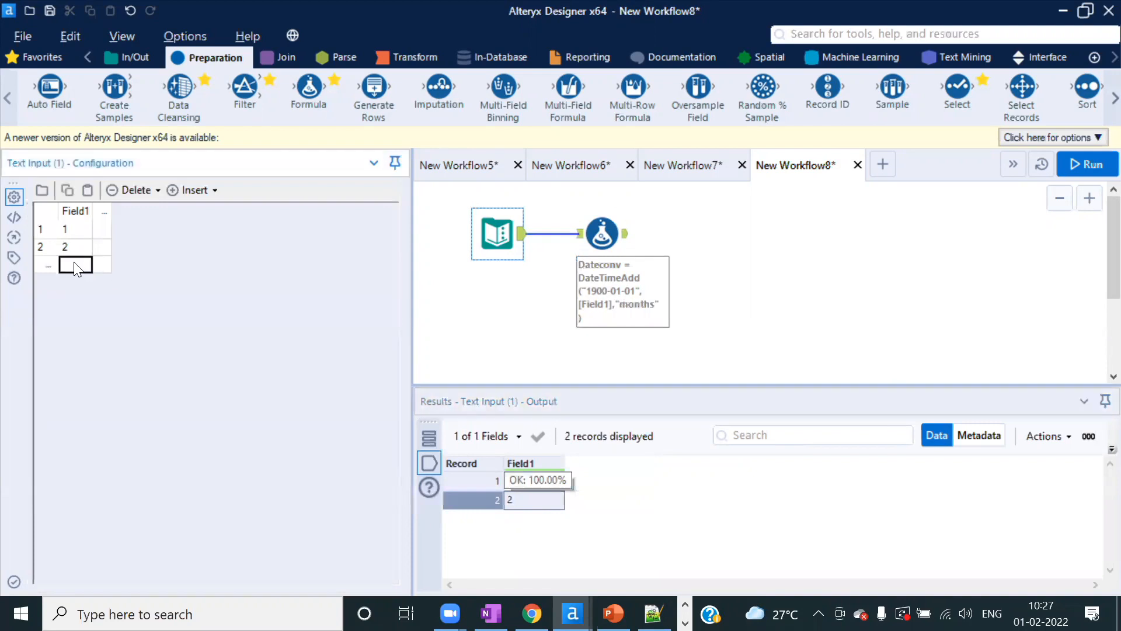
text(5445345)
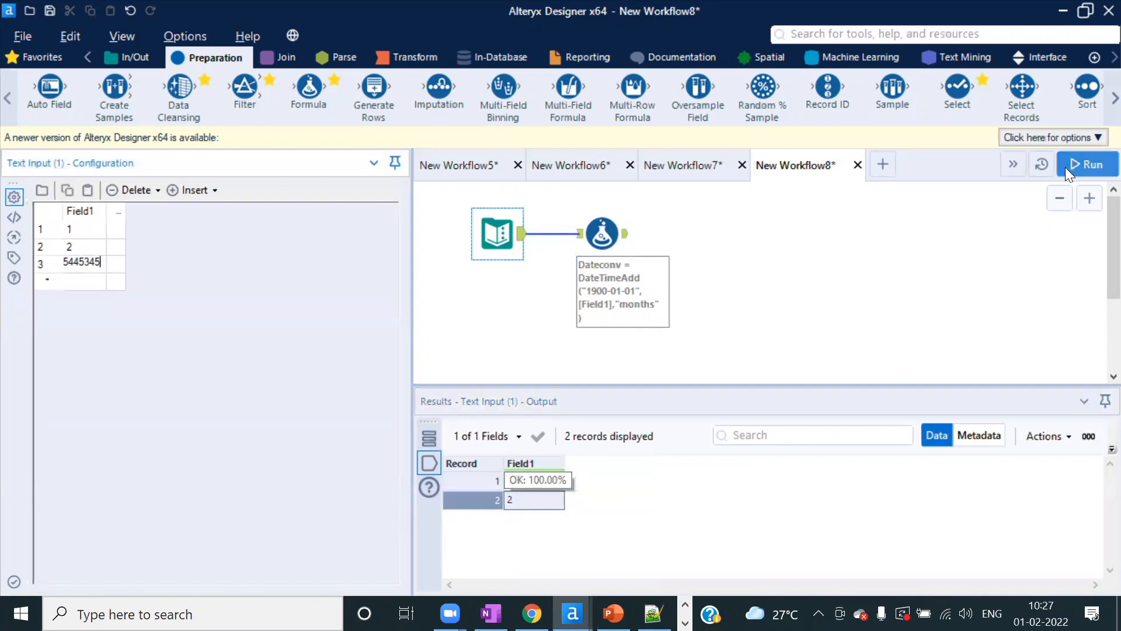
click(1065, 167)
- Examine the data type of Field1 in the metadata of the Text Input tool's output
click(707, 370)
click(498, 234)
click(961, 443)
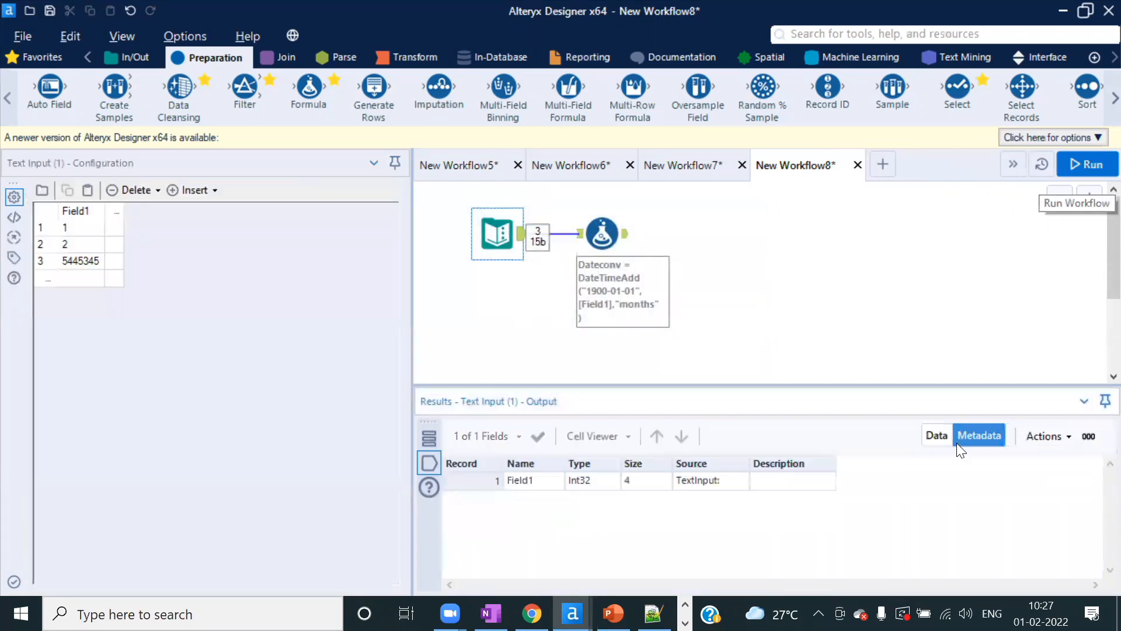
click(604, 483)
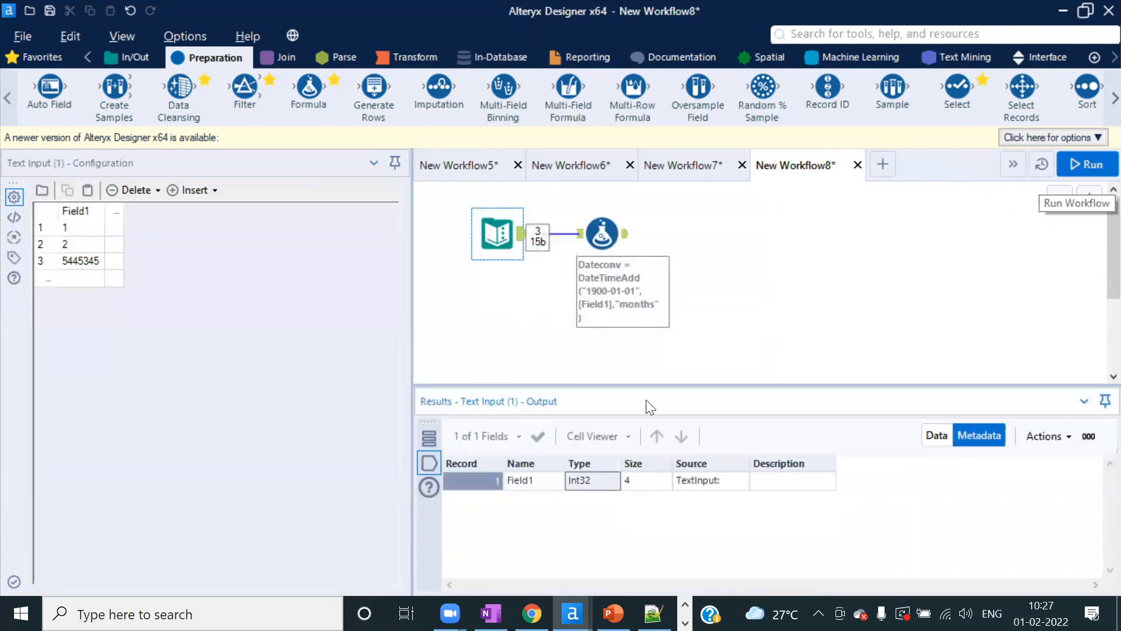
- Try inserting a Select tool between the Text Input and Formula tools, and undo its placement
click(503, 245)
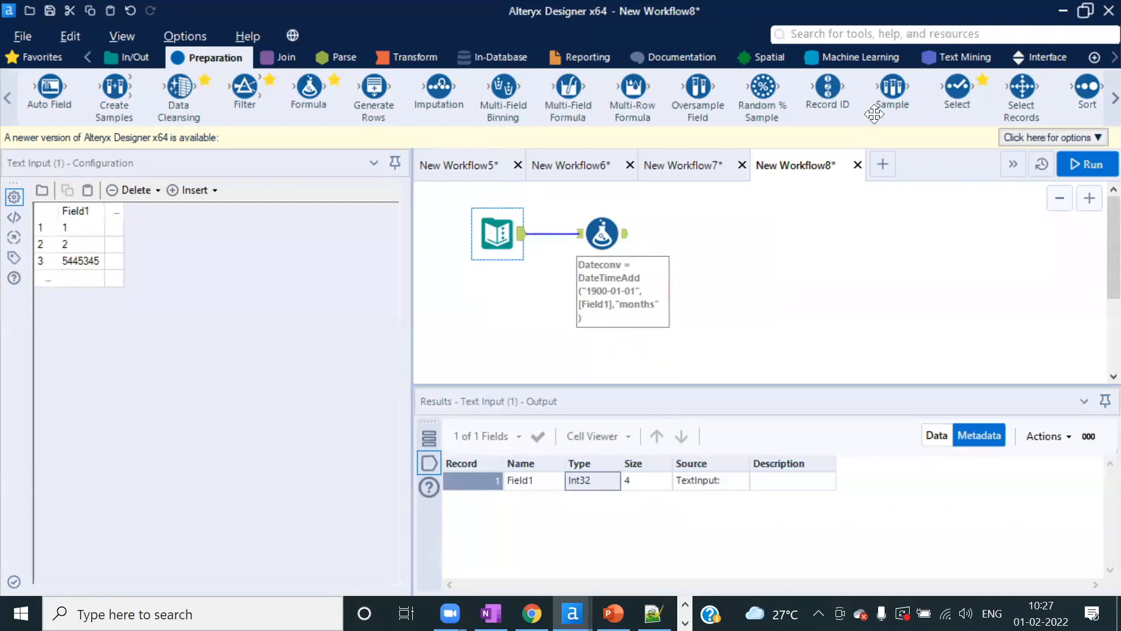
drag(946, 86, 576, 283)
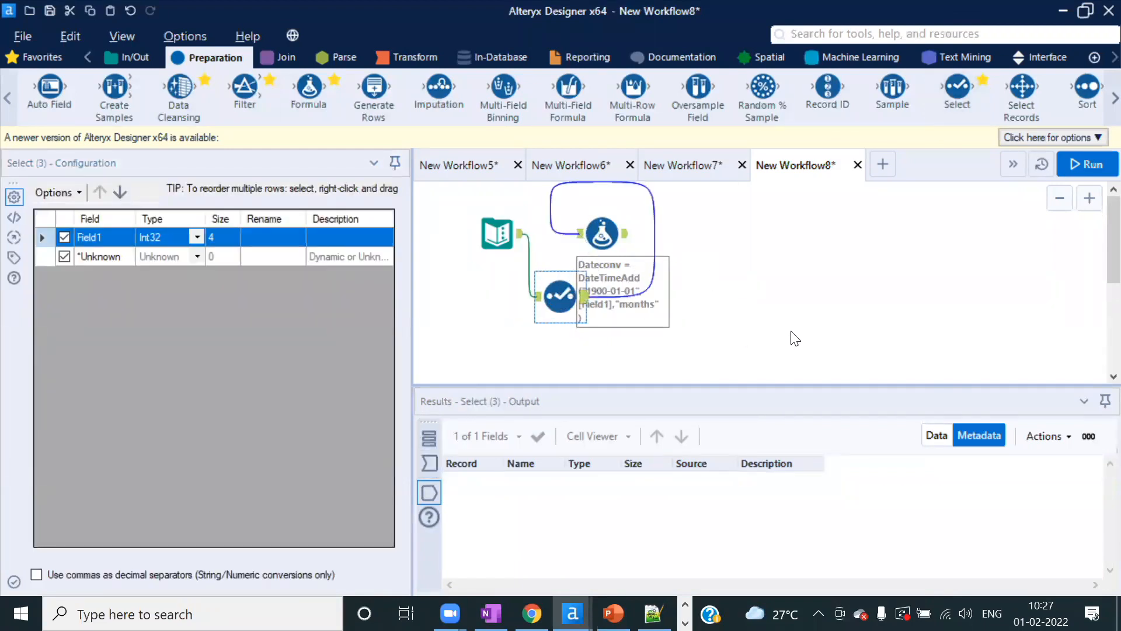
click(785, 313)
key(ctrl+z)
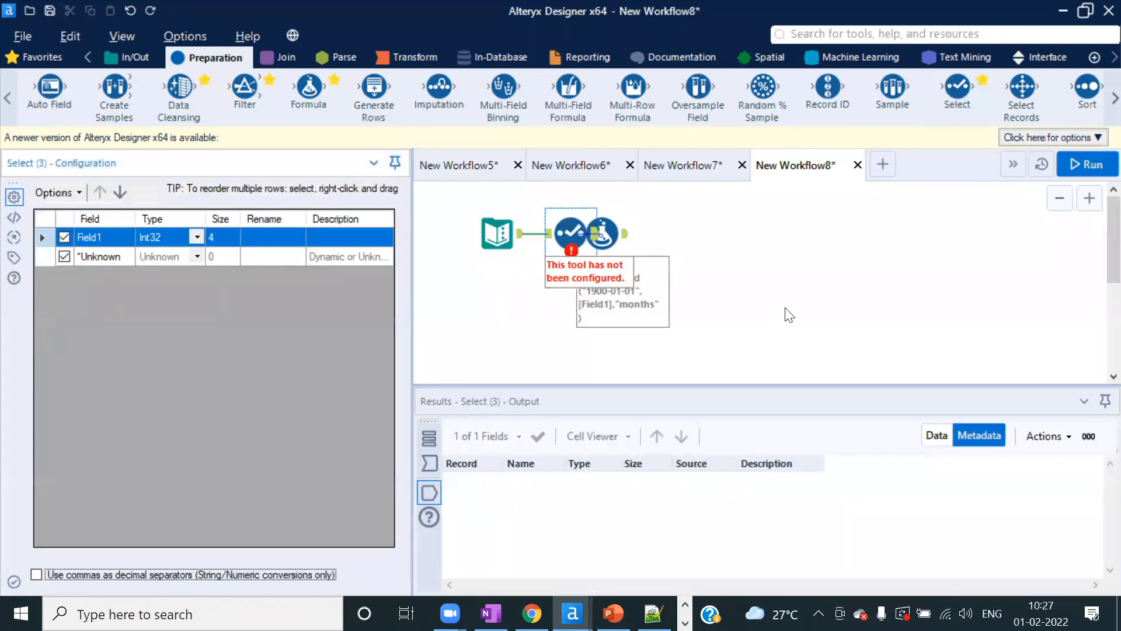
click(734, 260)
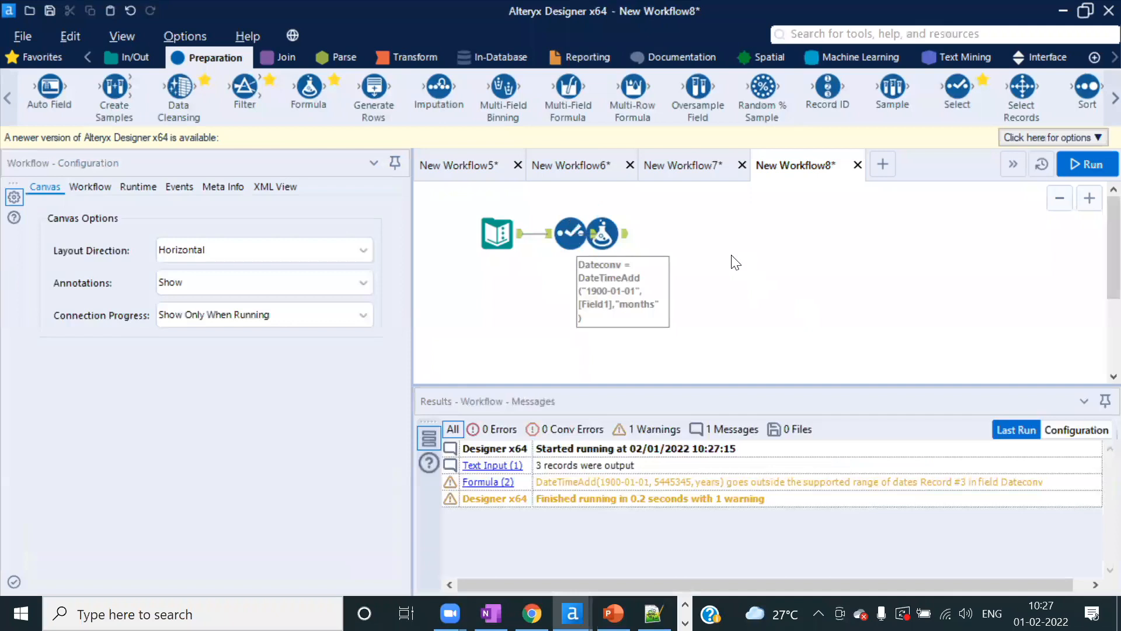
key(ctrl+z)
- Review the "months" unit and the [Field1] argument in the Formula tool's DateTimeAdd expression
click(602, 234)
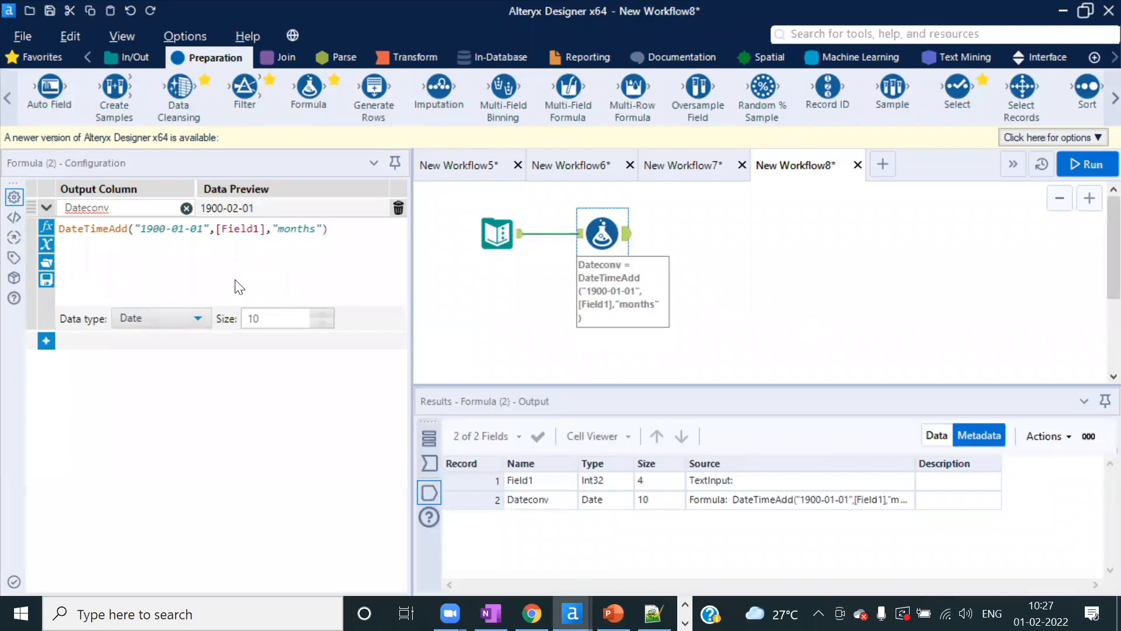
click(322, 228)
double_click(296, 228)
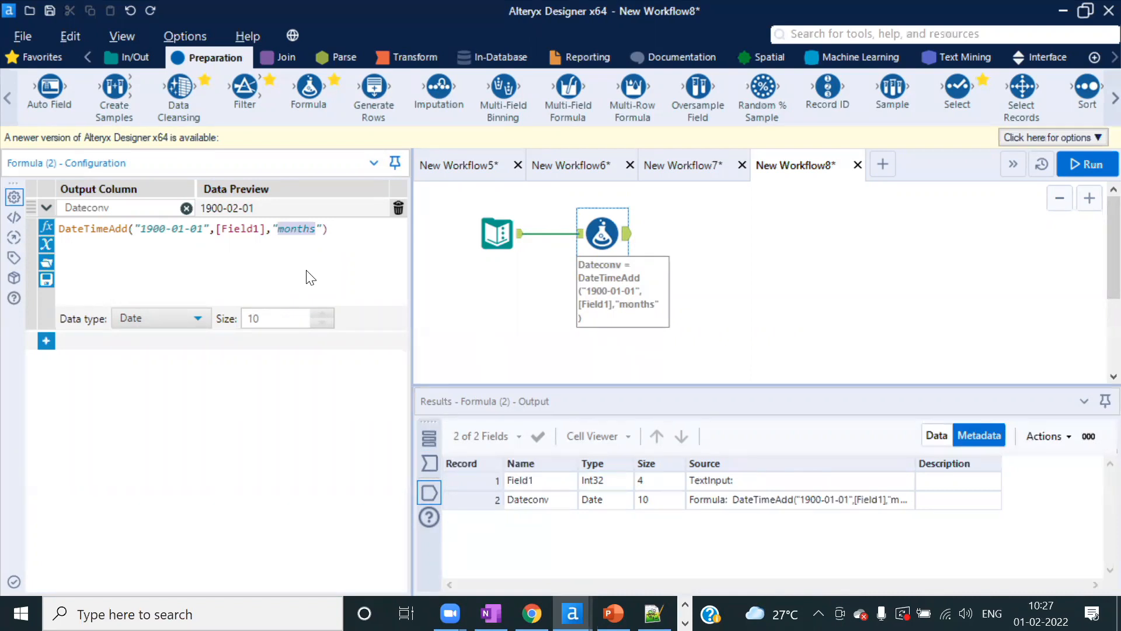
double_click(253, 228)
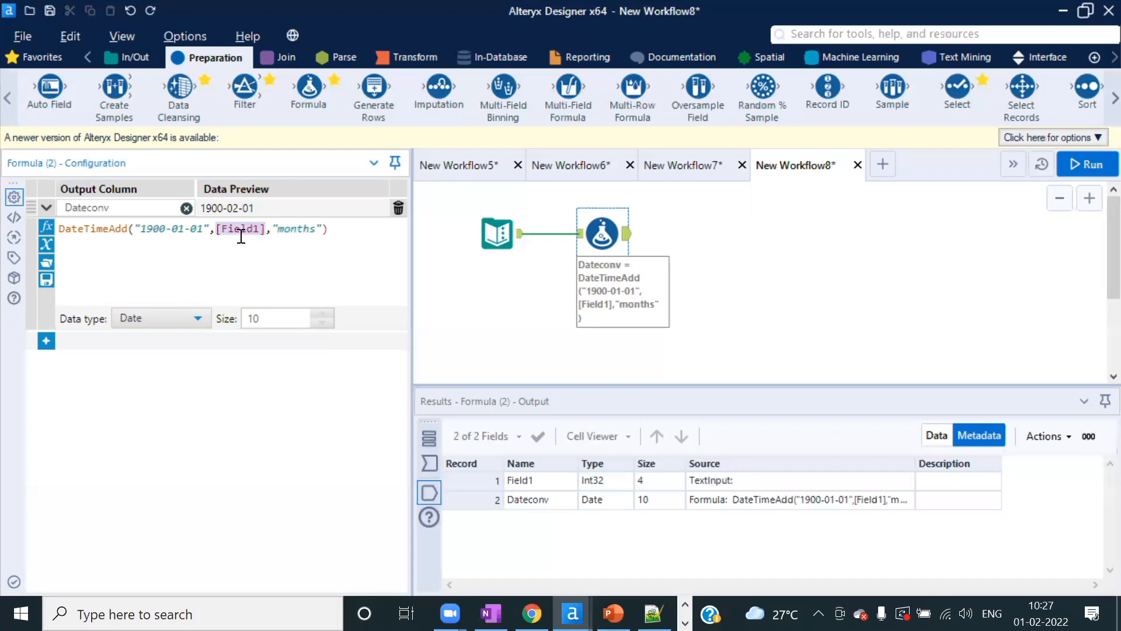
click(234, 228)
double_click(235, 228)
click(237, 229)
- Compare the Field1 data in the Text Input tool's output with the Dateconv values in the Formula tool's output
click(509, 240)
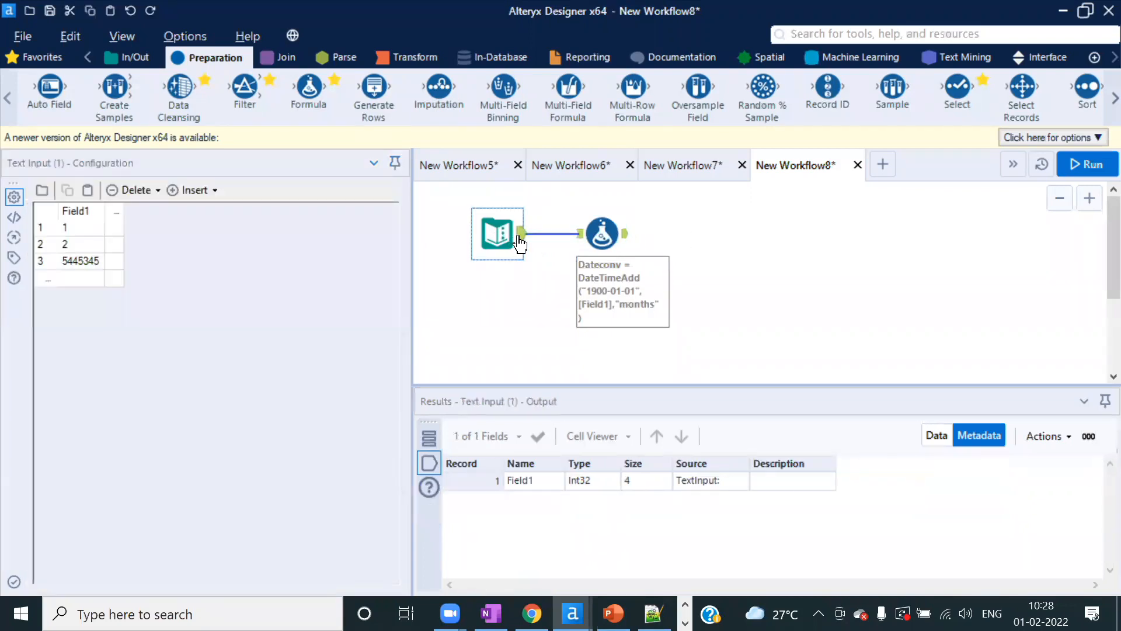
click(941, 437)
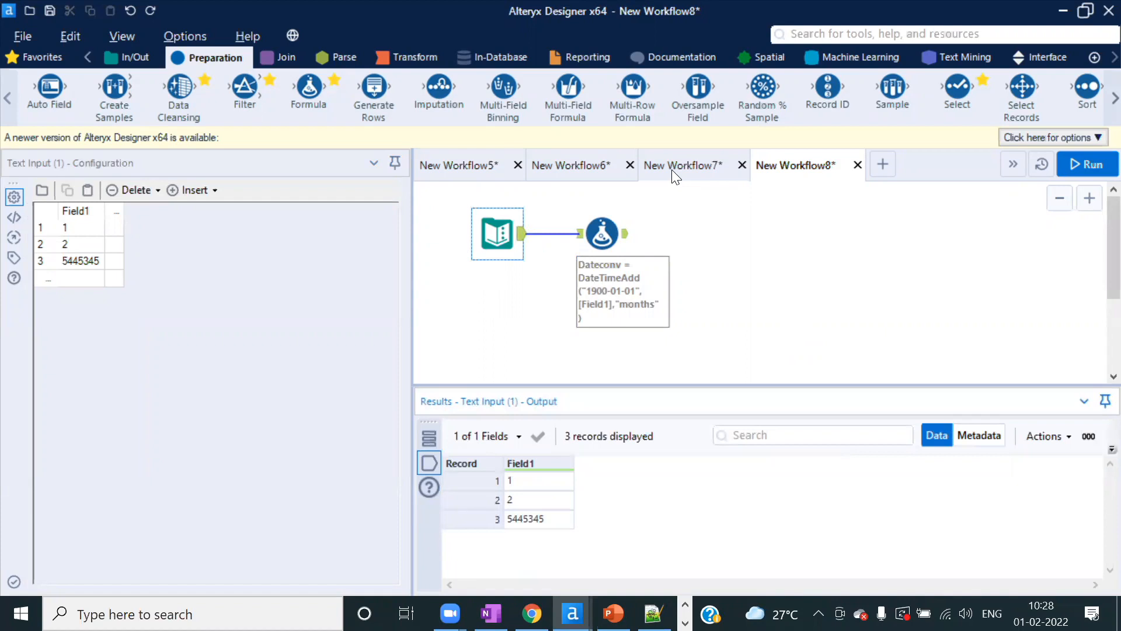
click(342, 59)
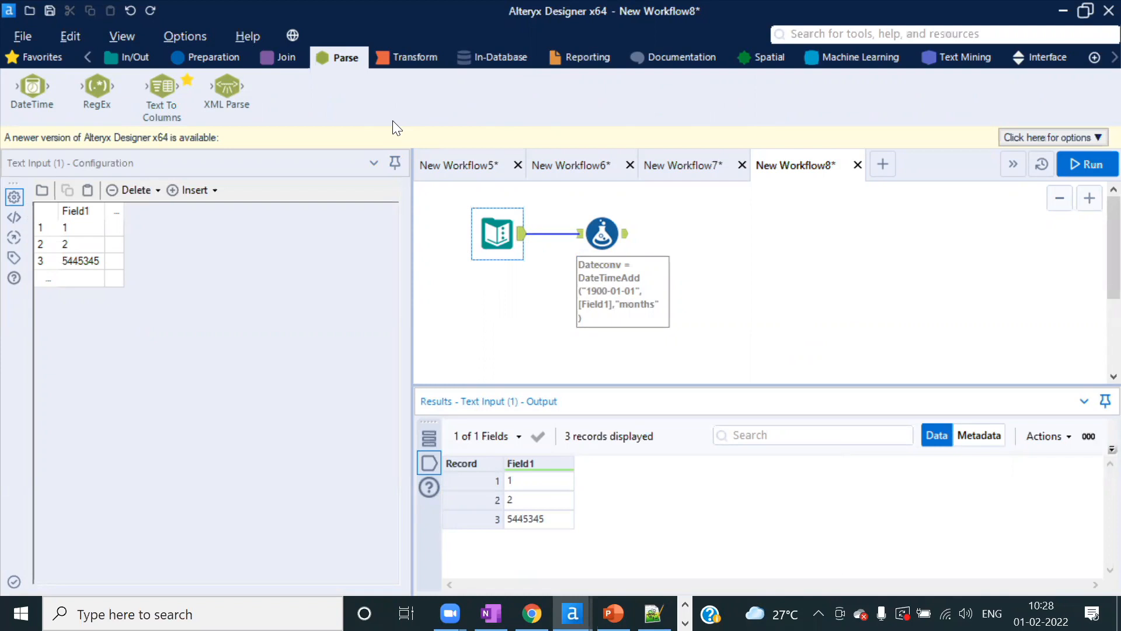
click(600, 227)
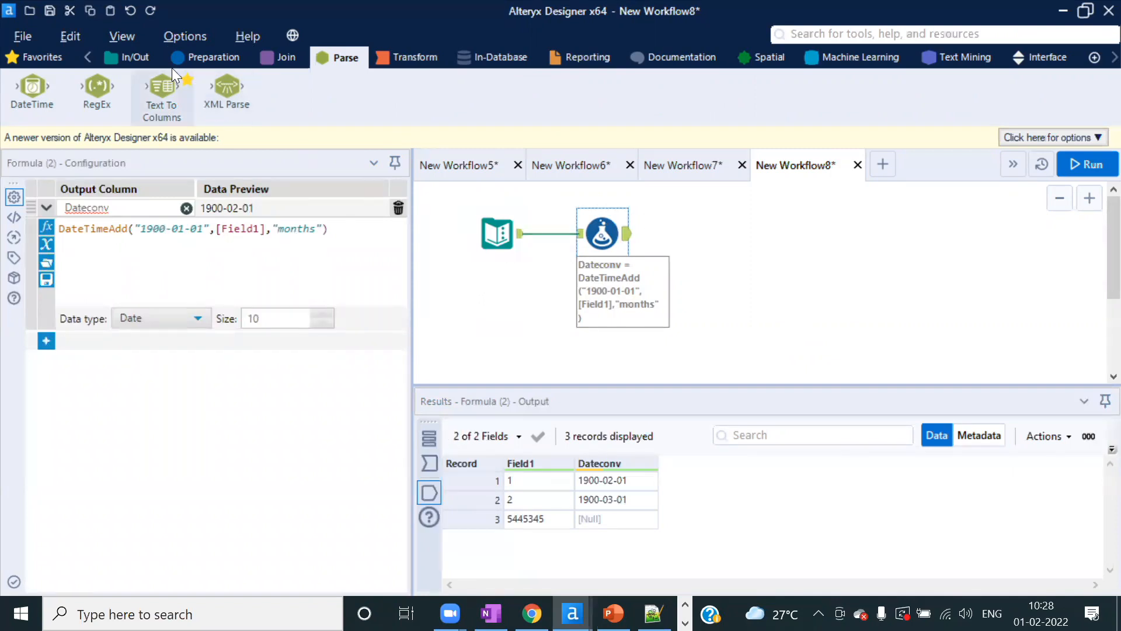
- Place a second Text Input tool below the first one, with 1900-01-01 in Field1 and 1990-01-01 in Field2
click(140, 57)
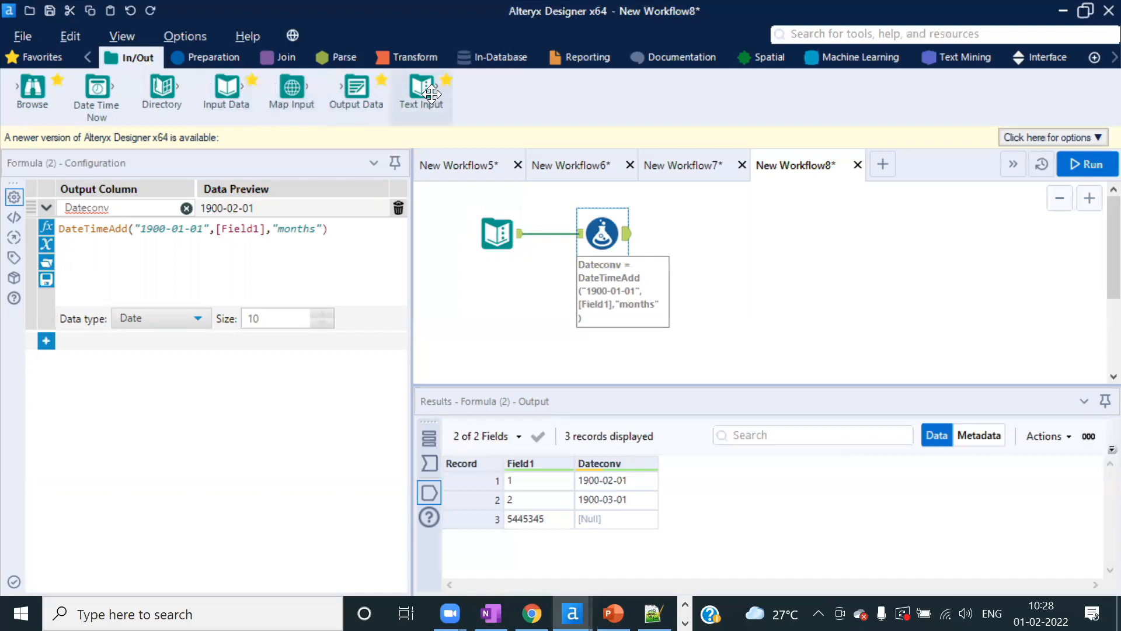
drag(432, 93, 508, 340)
text(199)
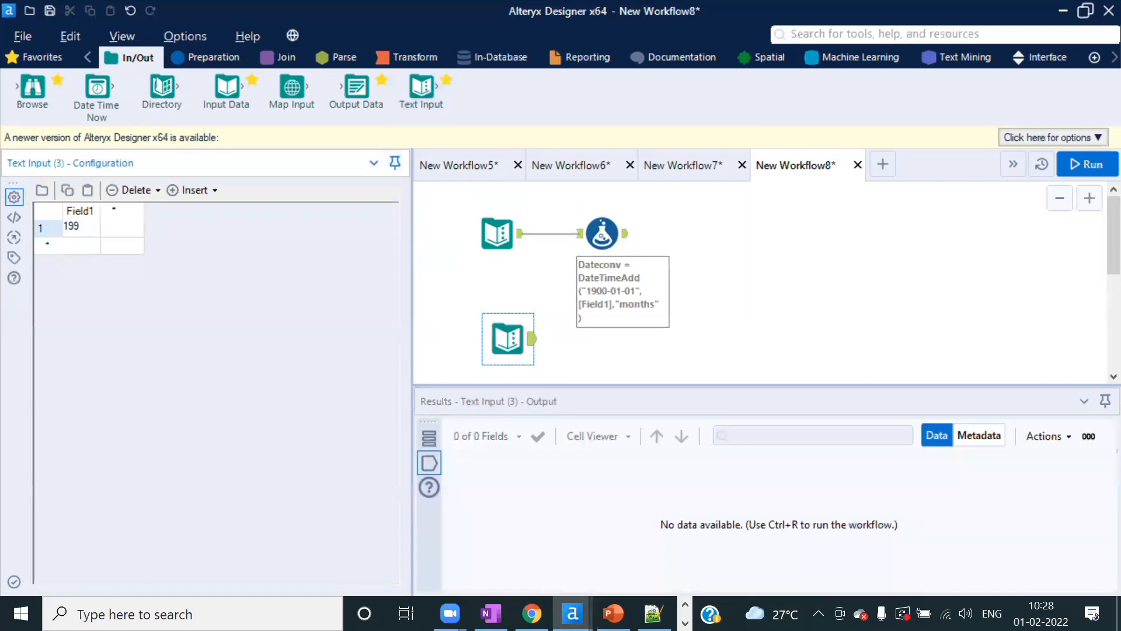
key(BackSpace)
text(00-01-01)
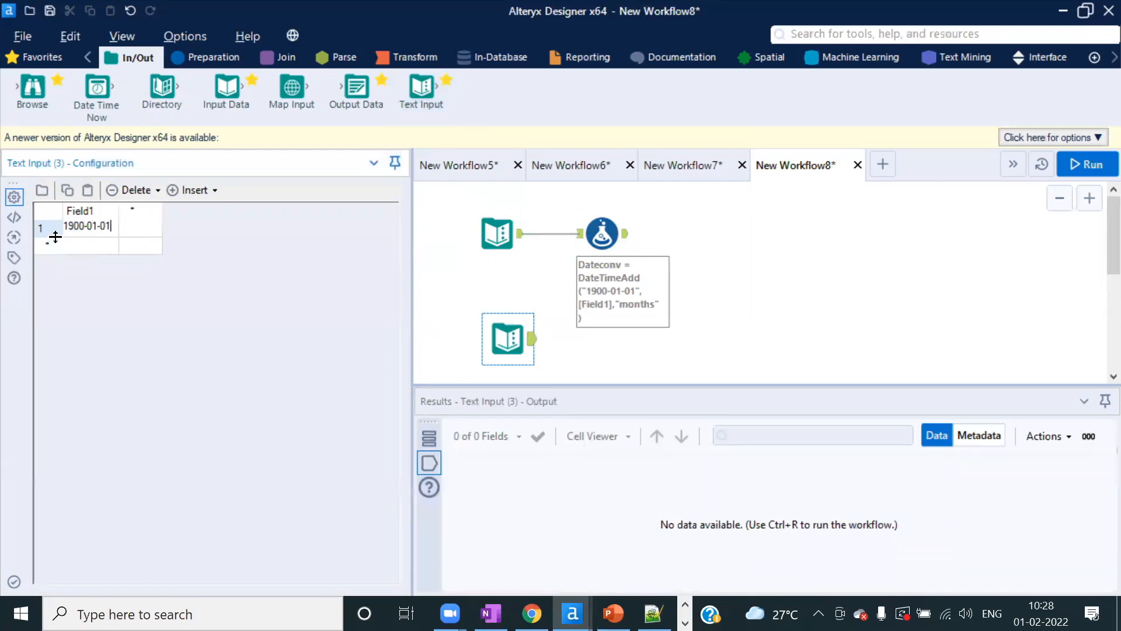
click(148, 230)
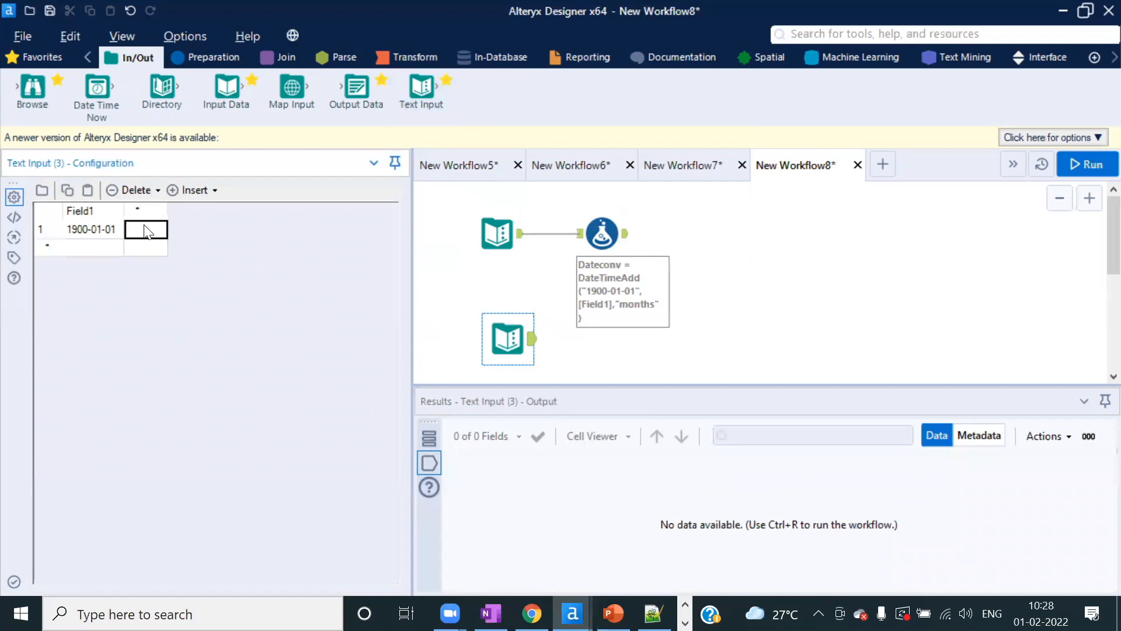
text(1990)
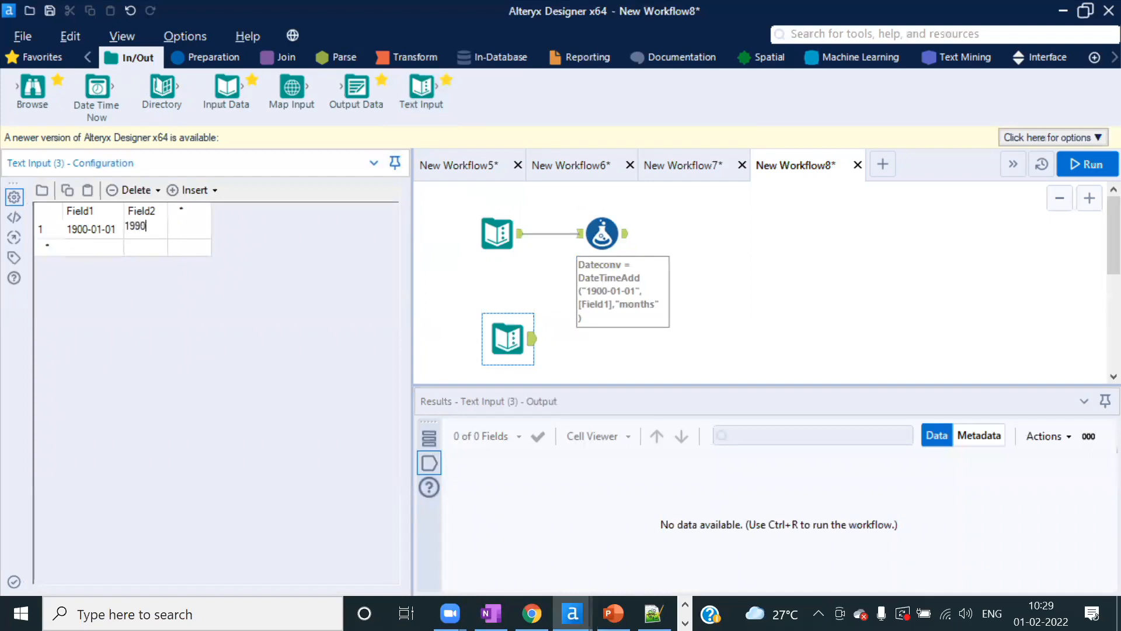
text(-01-01)
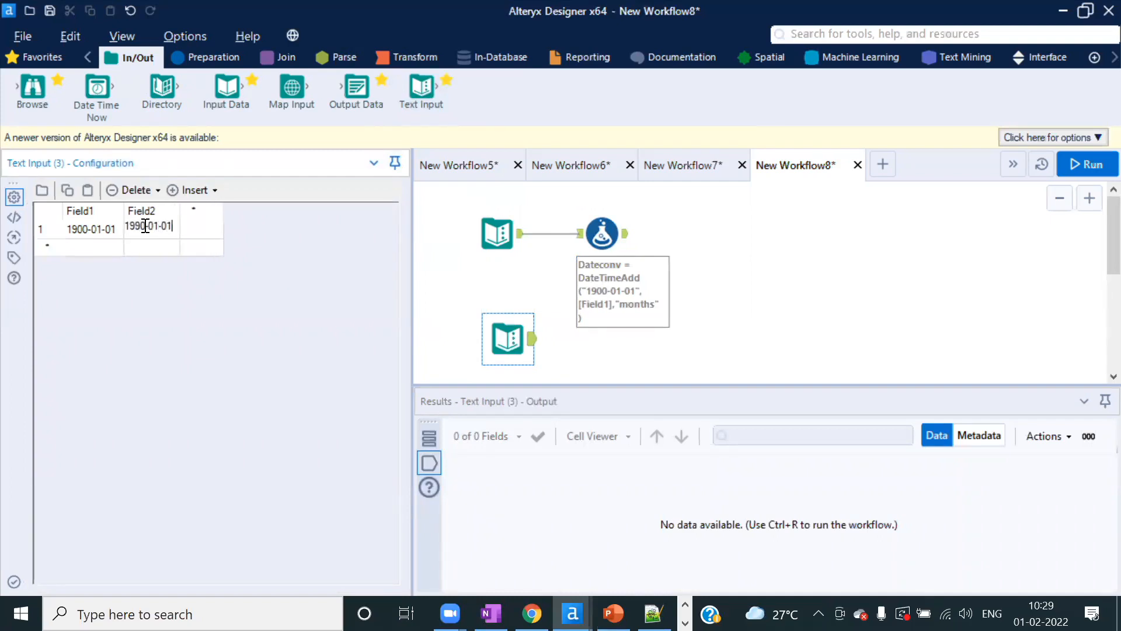
click(185, 37)
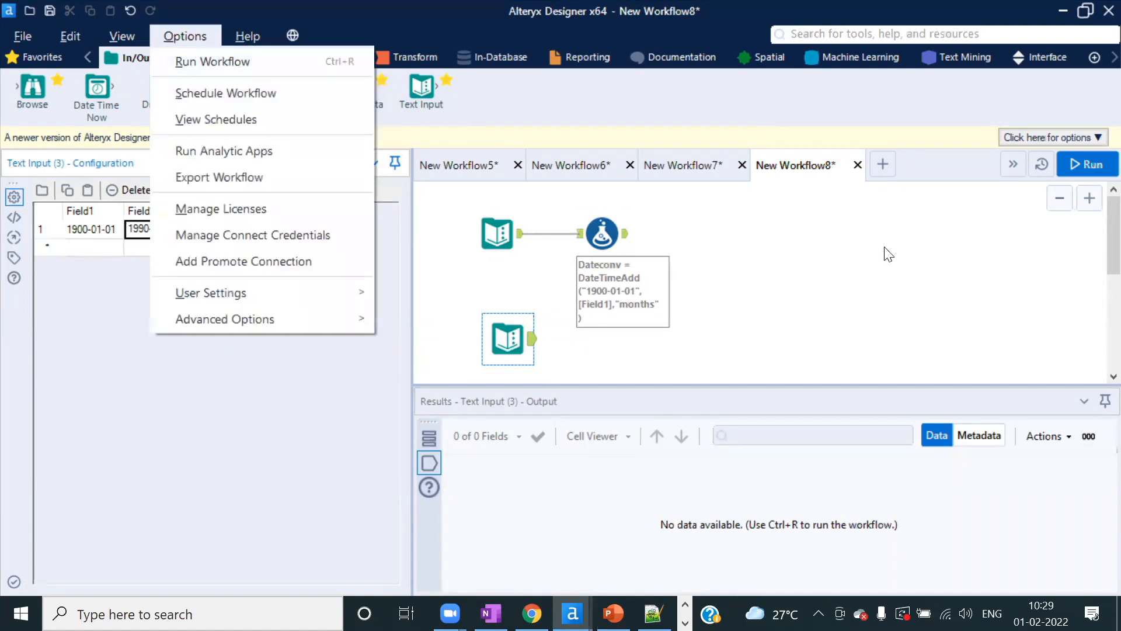
click(892, 275)
- Connect a new Formula tool to the second Text Input tool and add an output column named datediff
click(206, 56)
drag(309, 87, 592, 339)
click(163, 203)
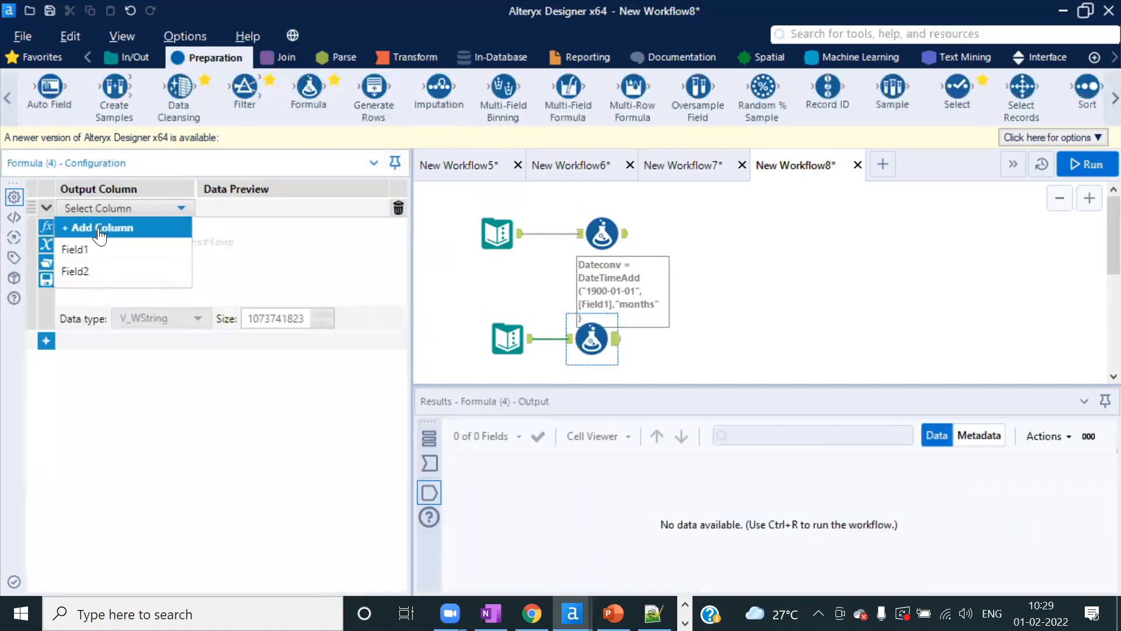
click(120, 225)
text(d)
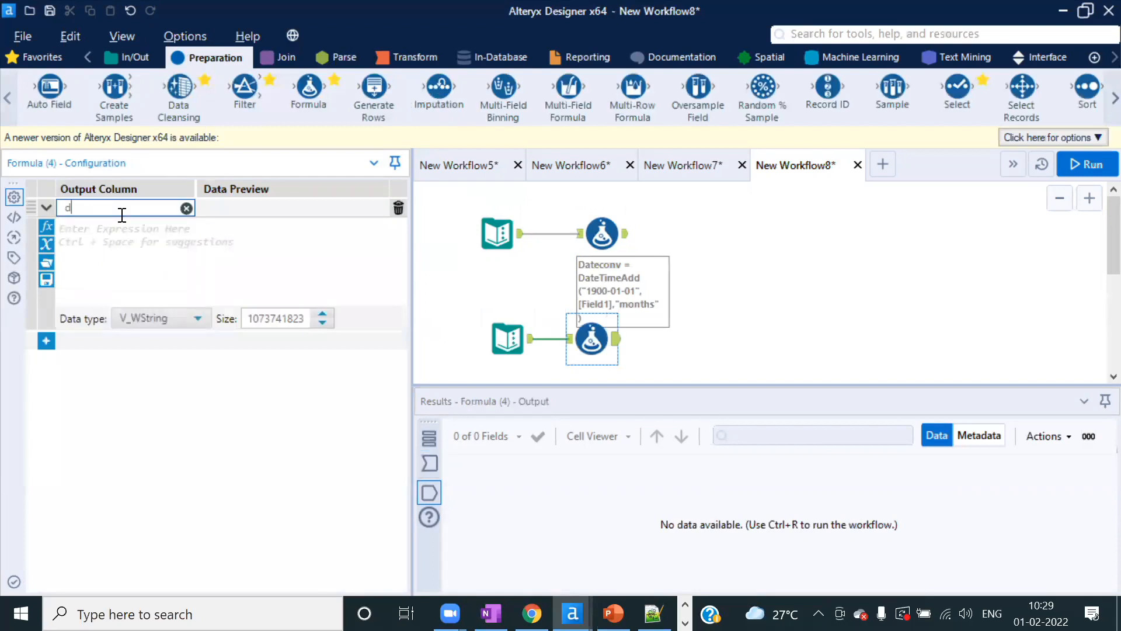
text(atediff)
click(106, 244)
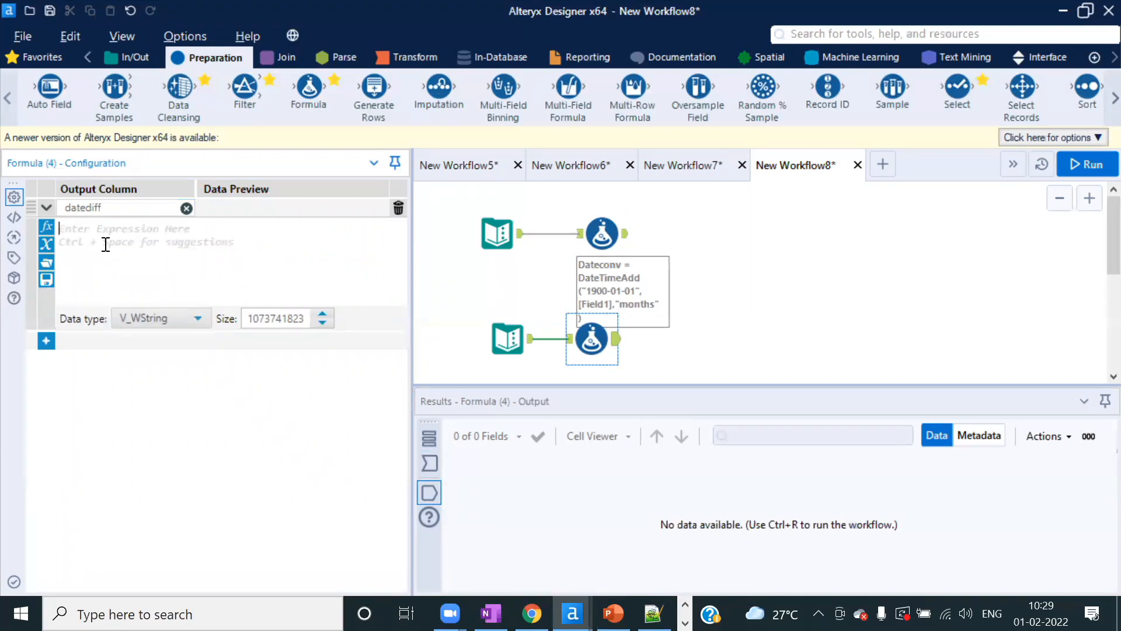
text(date)
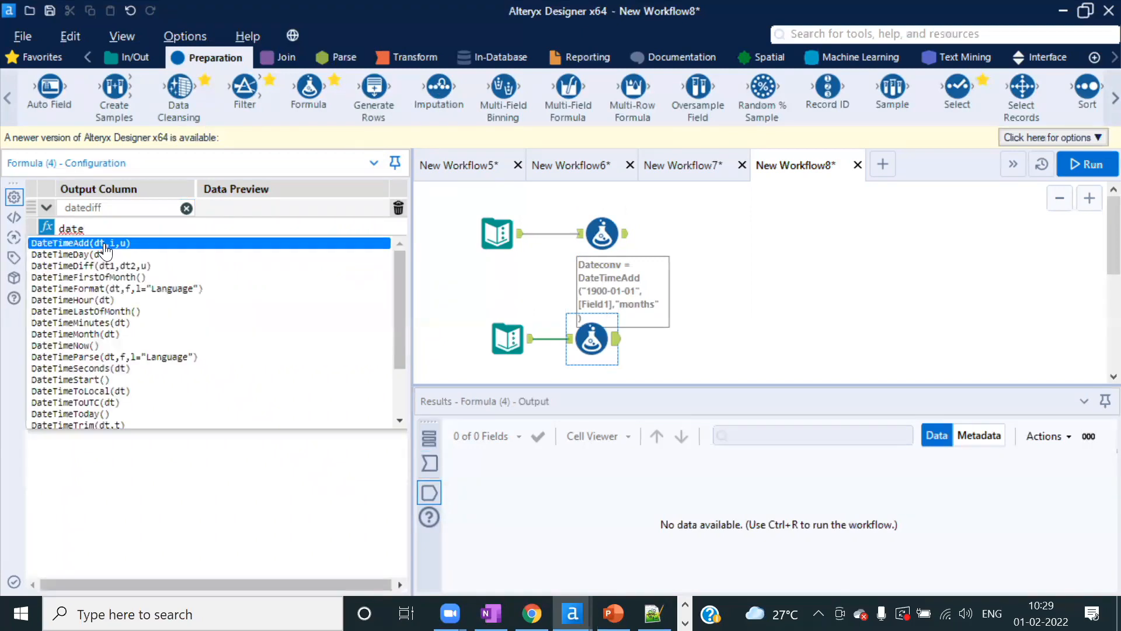
text(d)
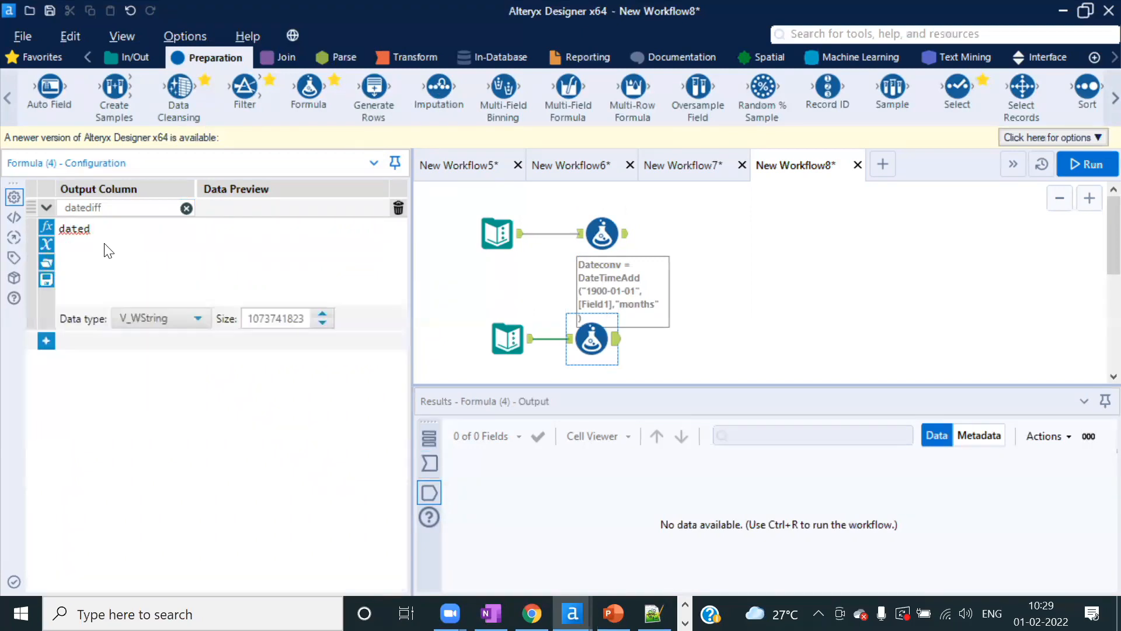
key(BackSpace)
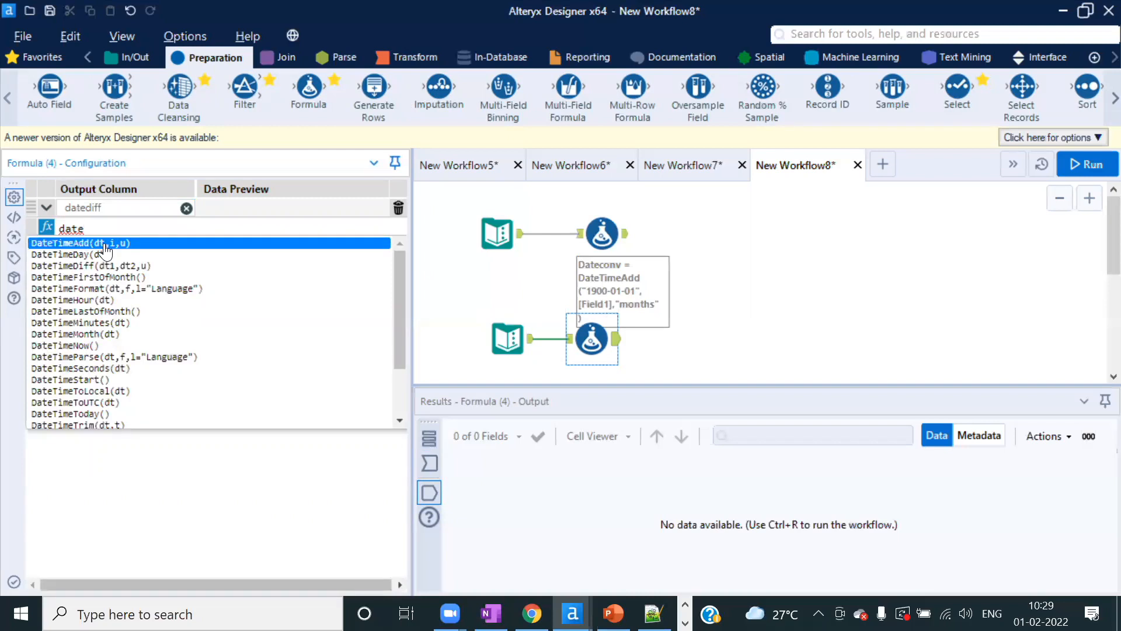
scroll(151, 314, down, 2)
scroll(132, 350, up, 2)
key(BackSpace)
key(BackSpace)
key(BackSpace)
key(BackSpace)
text(di)
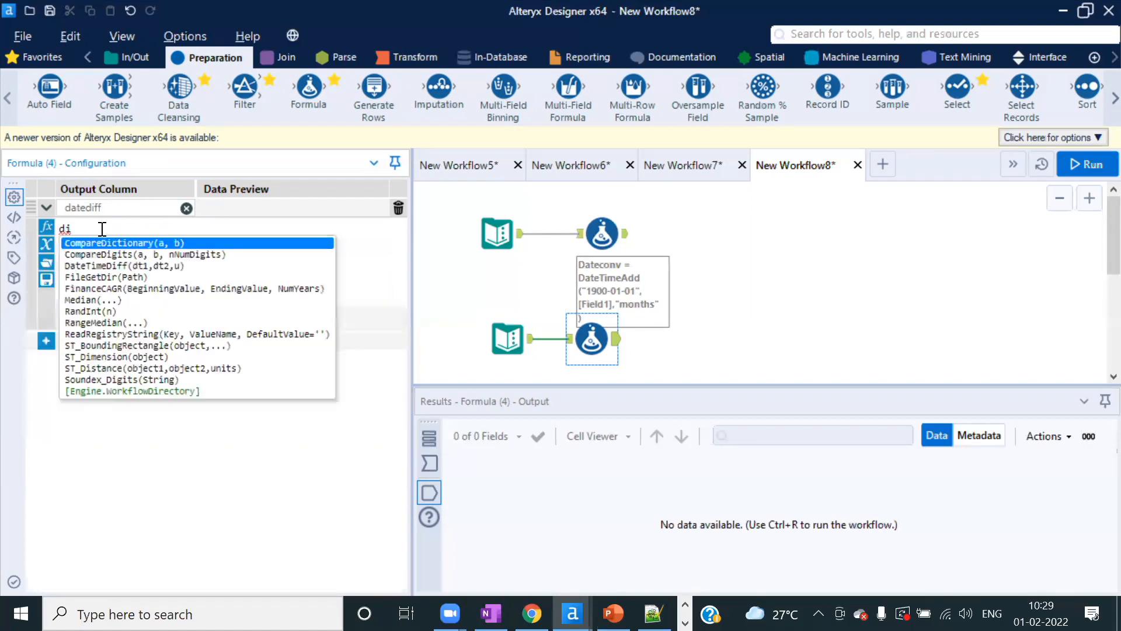
key(BackSpace)
key(BackSpace)
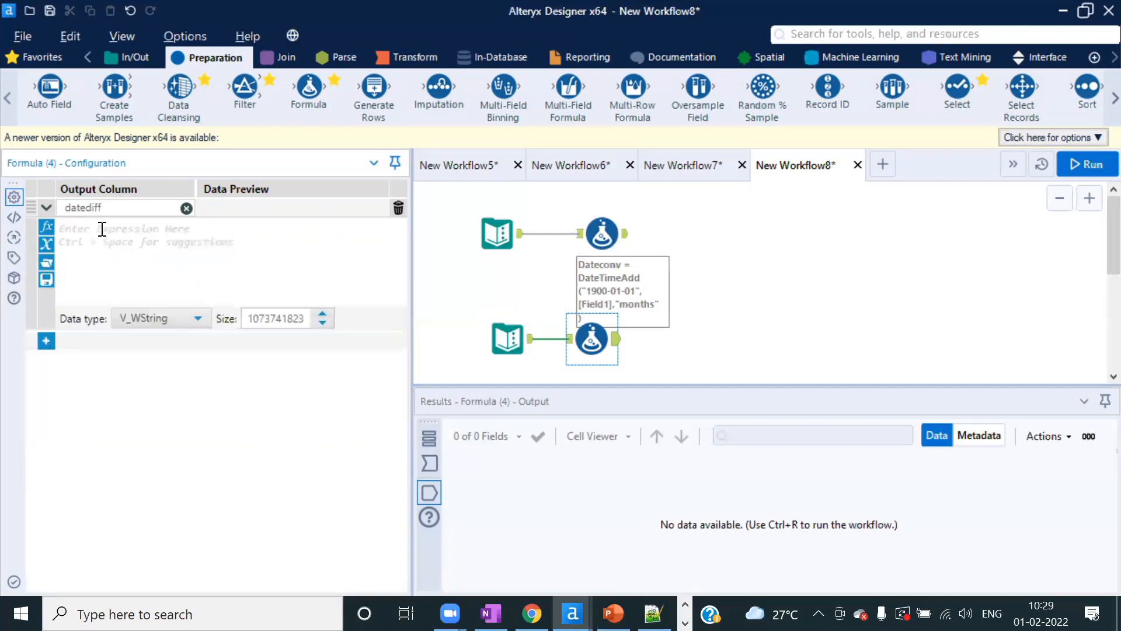
- Insert the DateTimeDiff(dt1,dt2,u) function from the DateTime category into the datediff expression and select its dt1 argument
click(46, 226)
scroll(165, 393, down, 3)
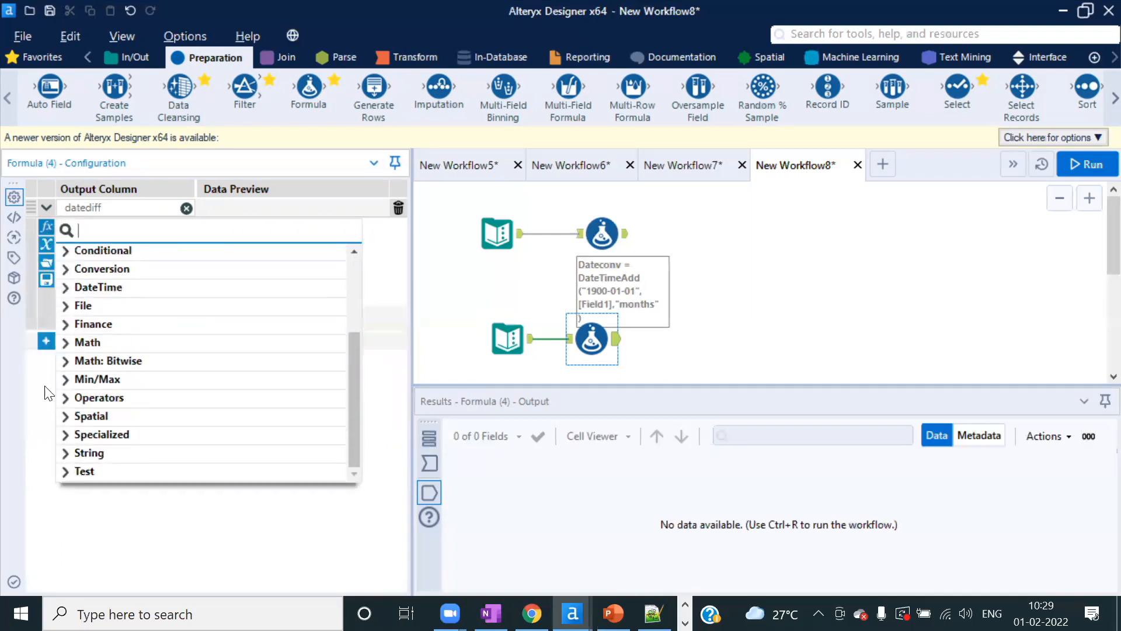
click(96, 287)
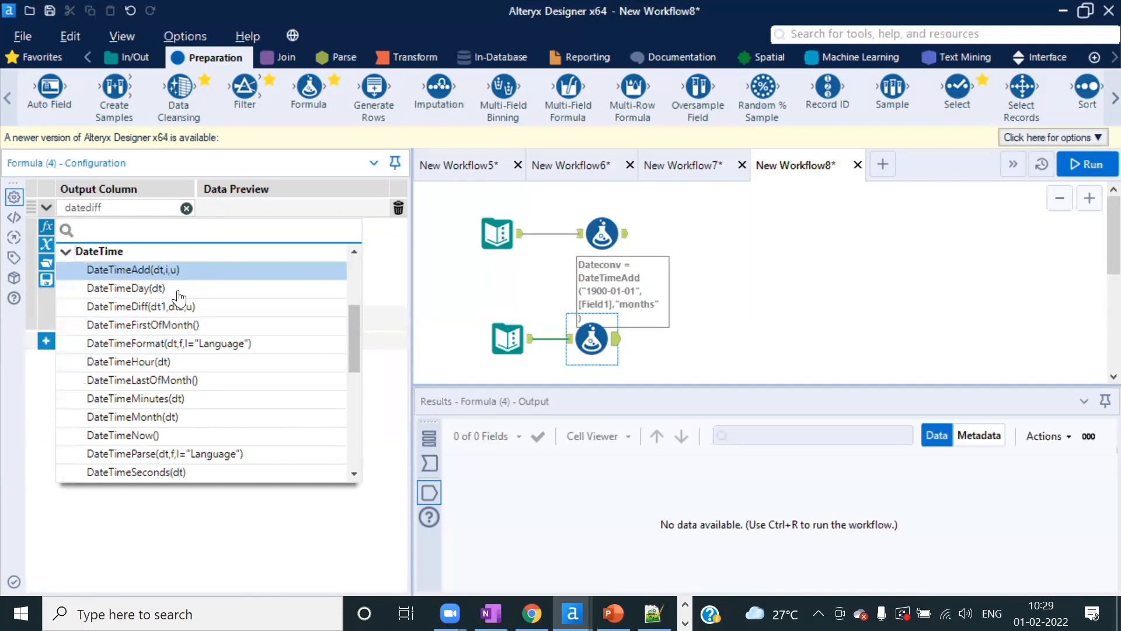
click(146, 309)
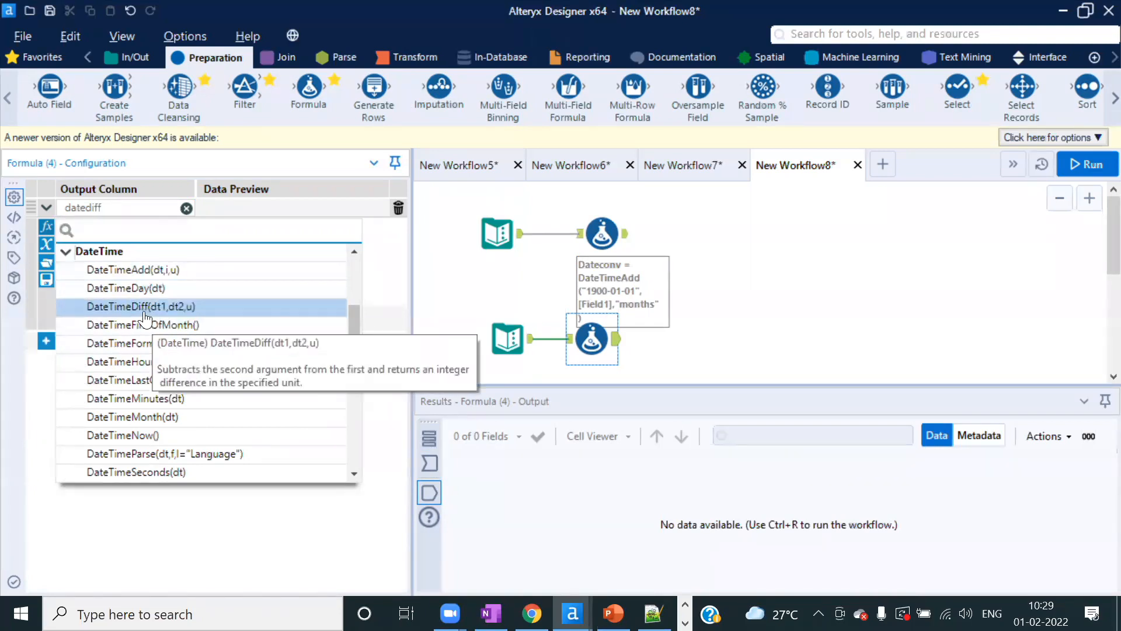
double_click(144, 313)
click(153, 233)
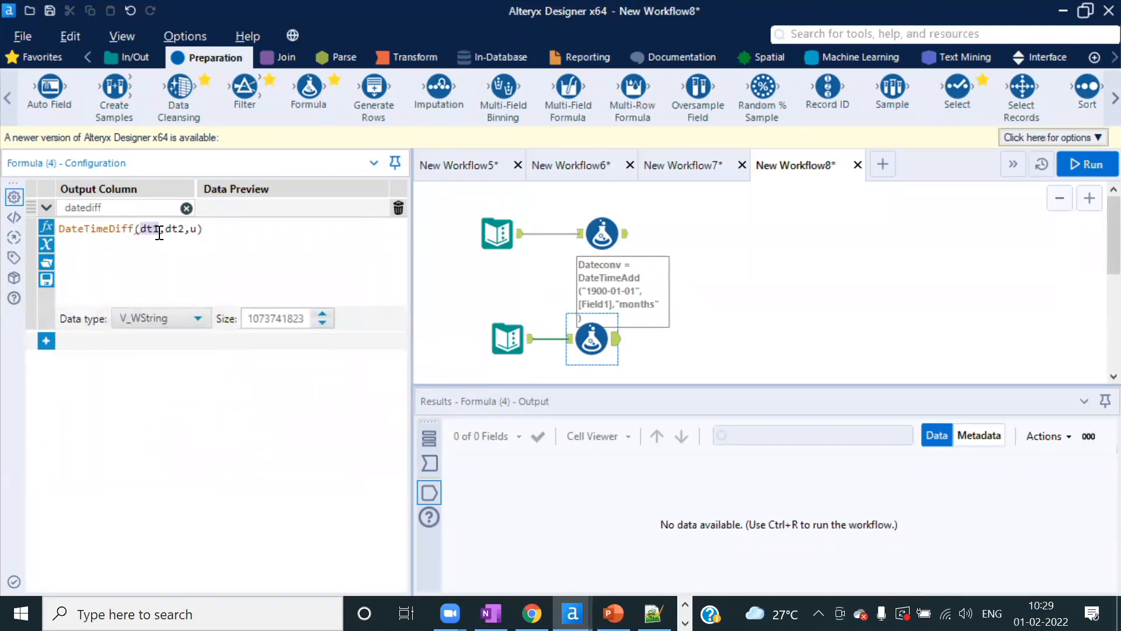
- Complete the datediff expression as DateTimeDiff([Field1],[Field2],"days")
text([)
key(Return)
double_click(205, 230)
text([)
key(Down)
key(Return)
double_click(257, 228)
key(BackSpace)
text("days)
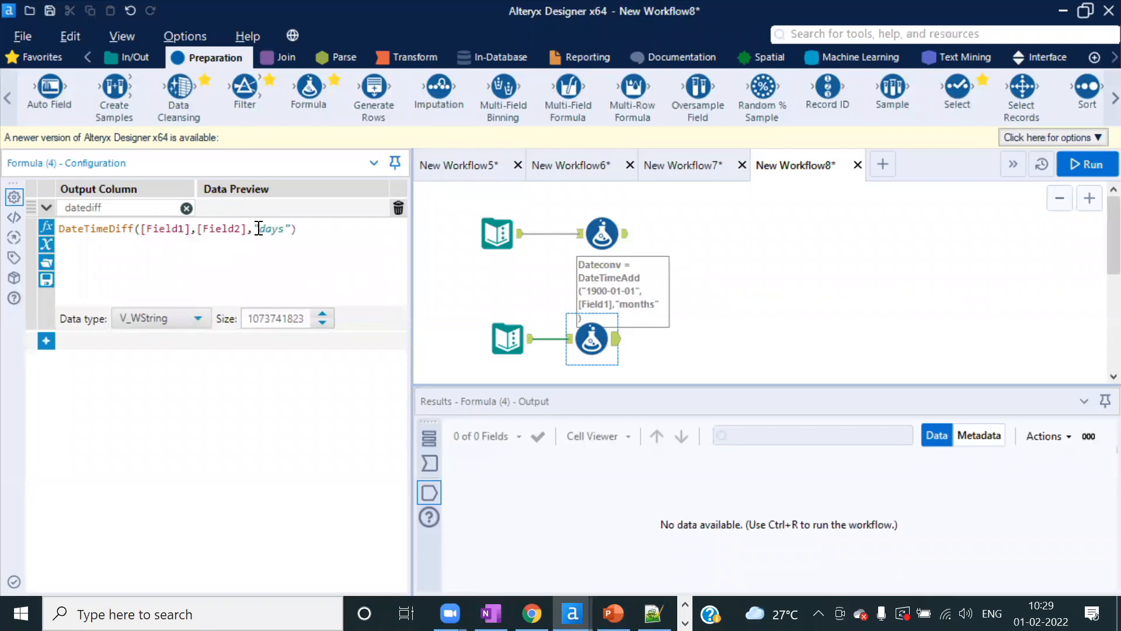
- Run the workflow and examine the datediff value in the second Formula tool's output
click(1080, 165)
click(693, 368)
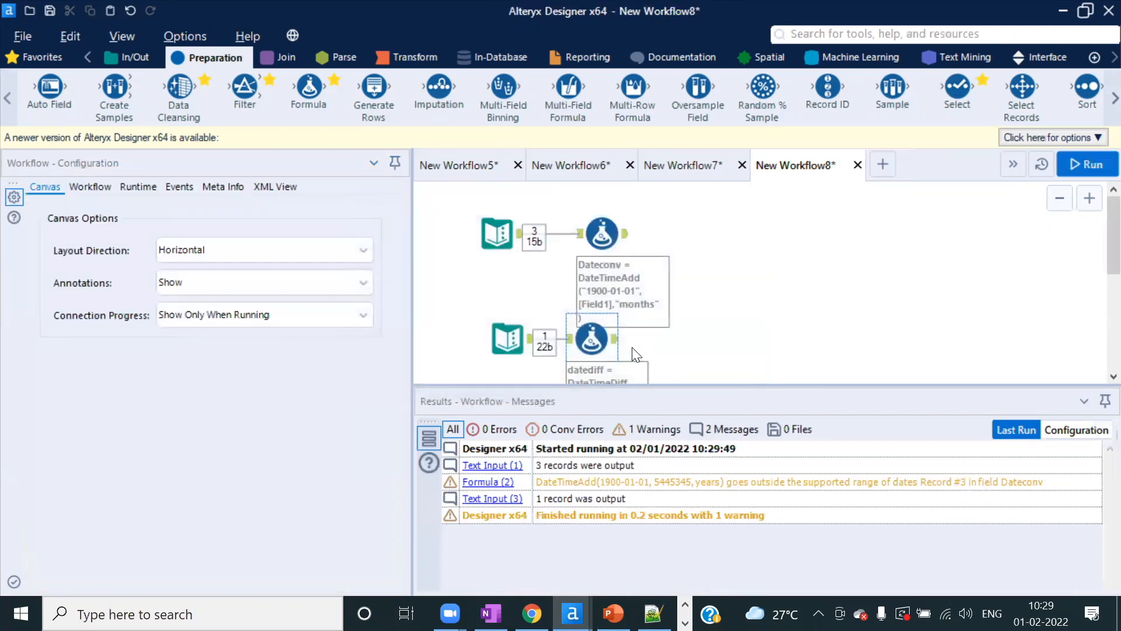
click(616, 341)
click(726, 475)
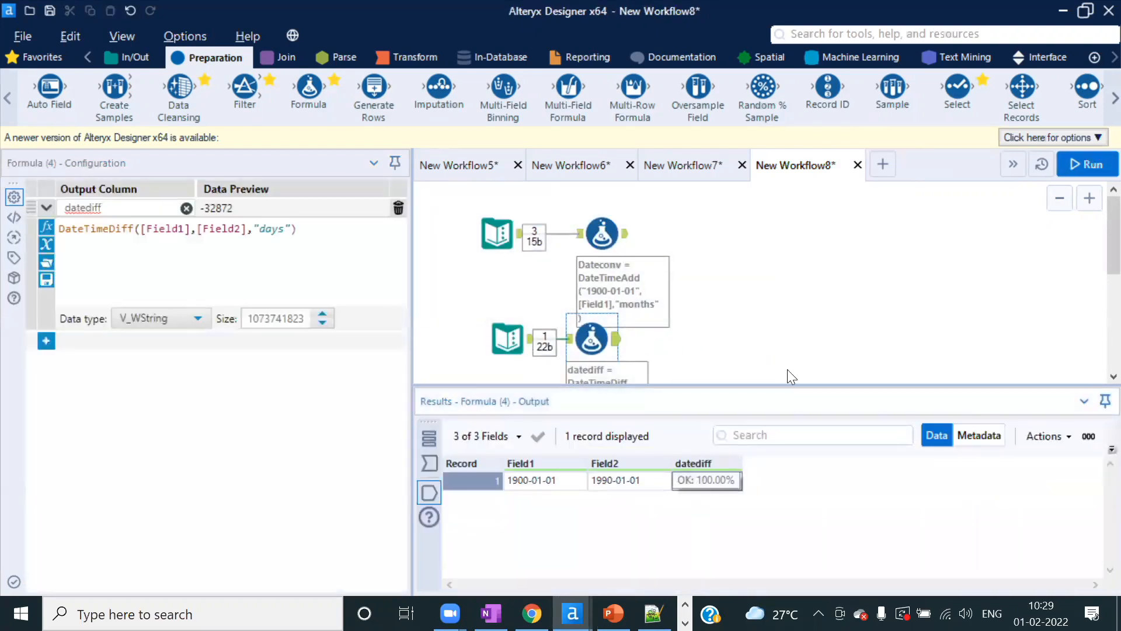
click(853, 290)
- Change the DateTimeDiff unit in the datediff expression to "years", rerun the workflow and view the Formula tool's output
click(605, 342)
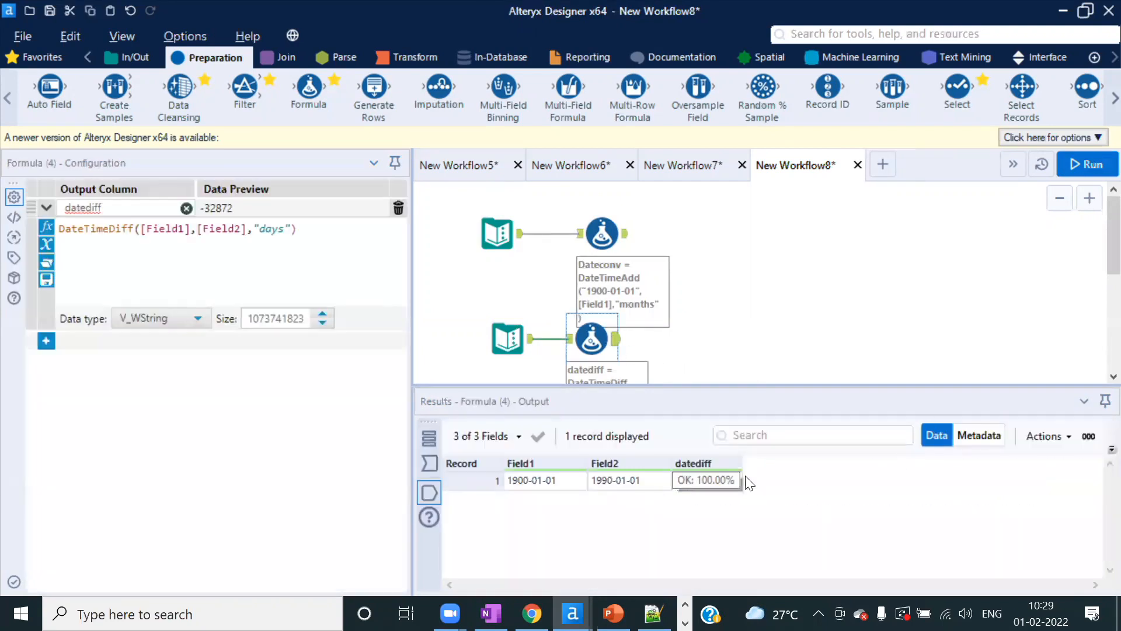
click(279, 230)
double_click(279, 229)
text(years)
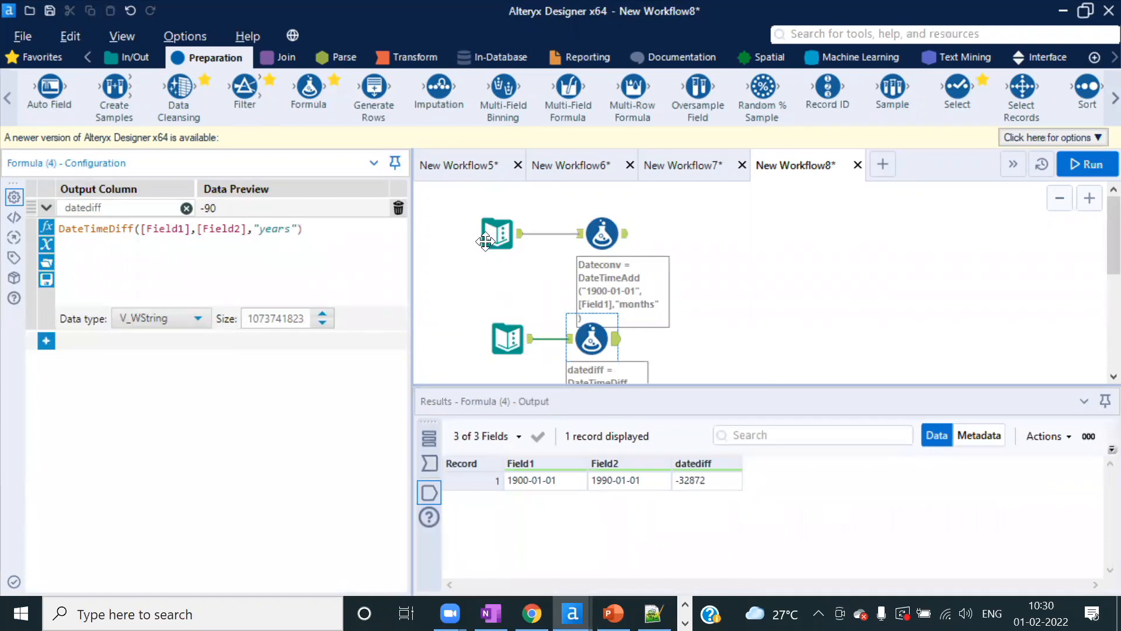
click(1075, 169)
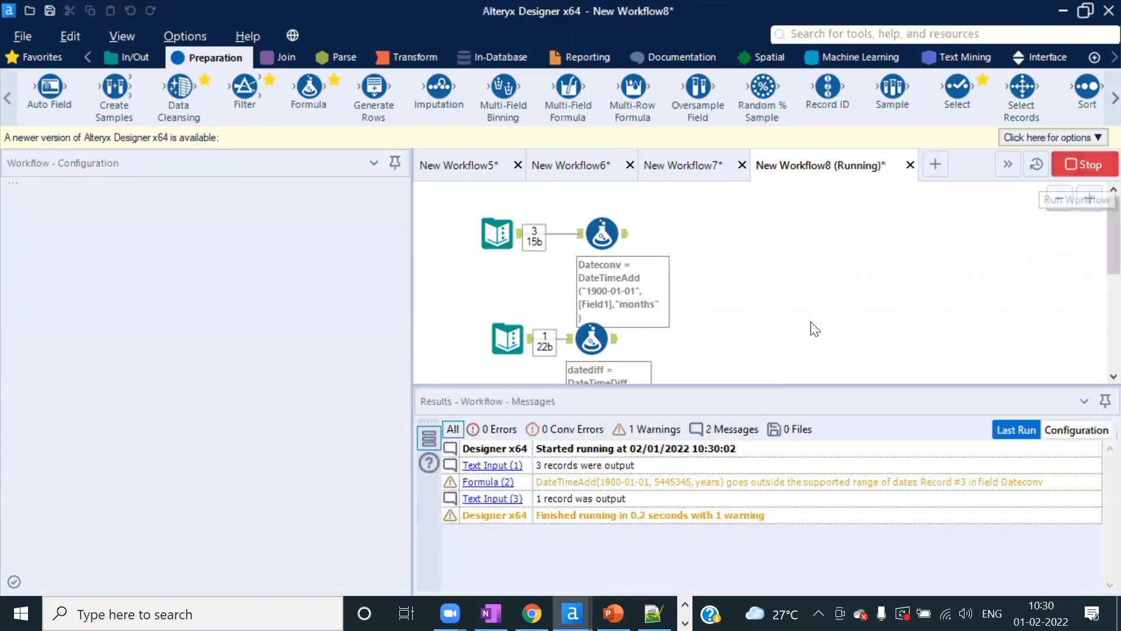
click(702, 364)
click(602, 336)
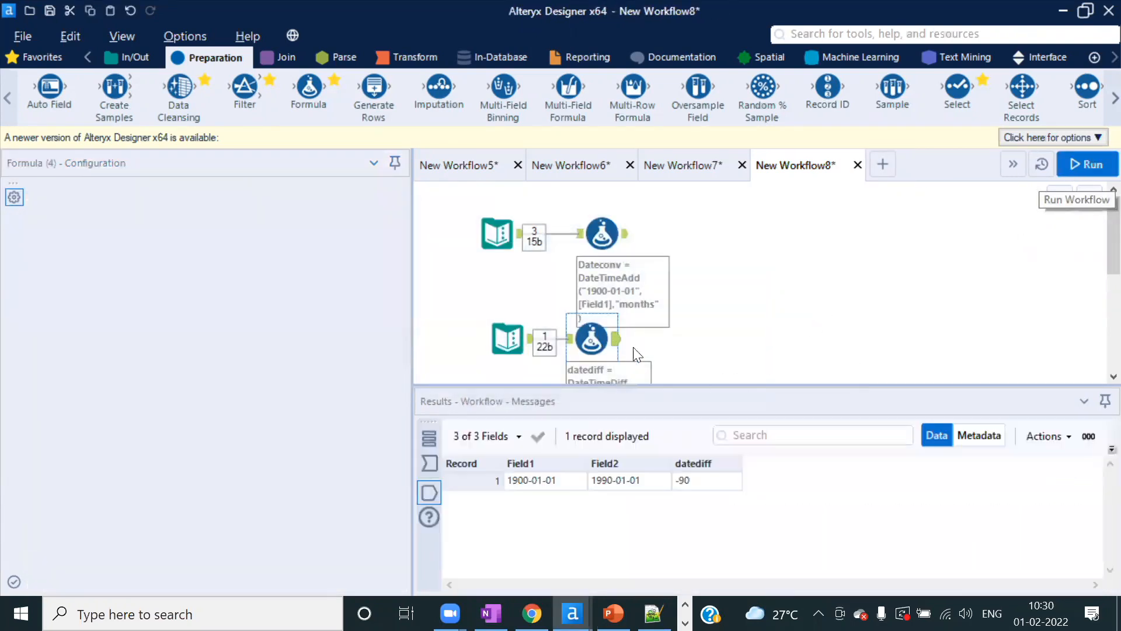
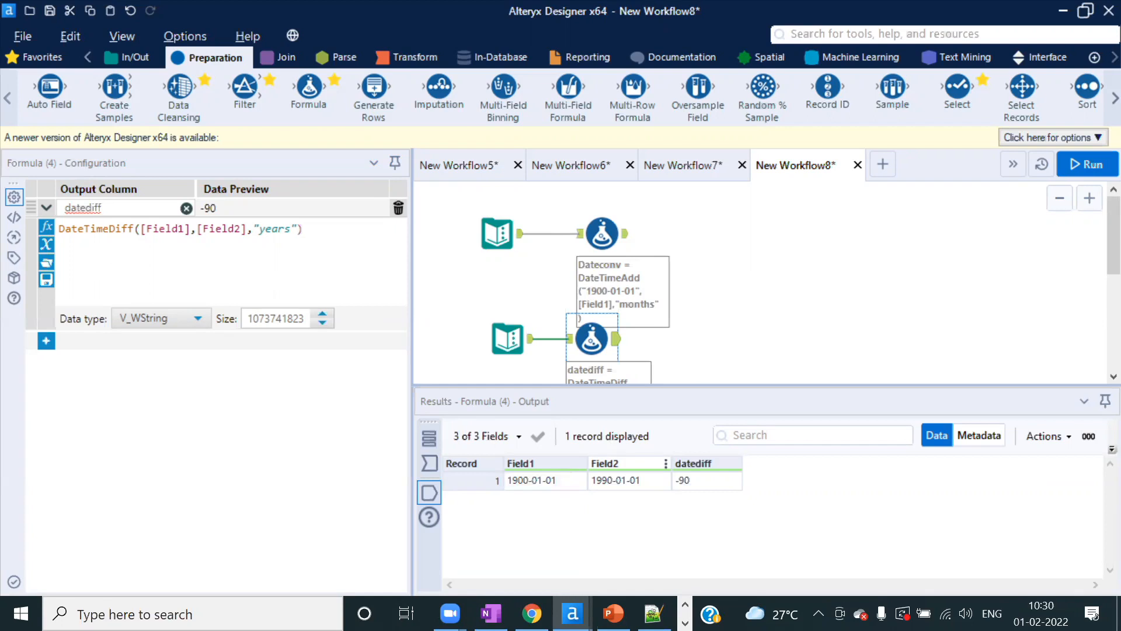
click(717, 349)
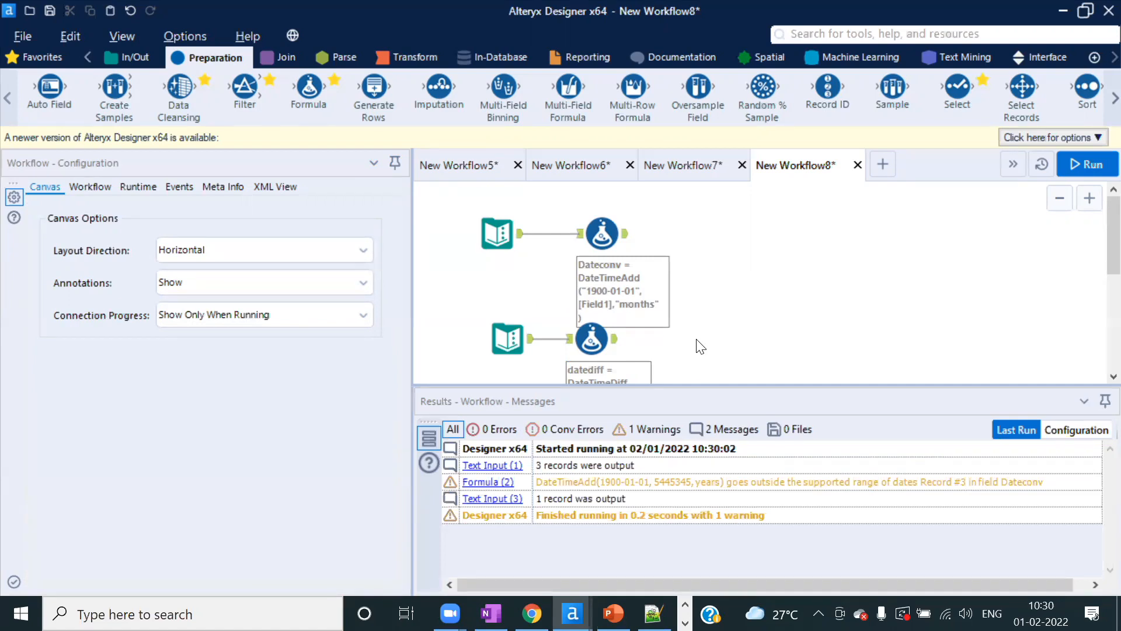
- Close New Workflow5, New Workflow6, New Workflow7 and New Workflow8 without saving their changes
click(516, 164)
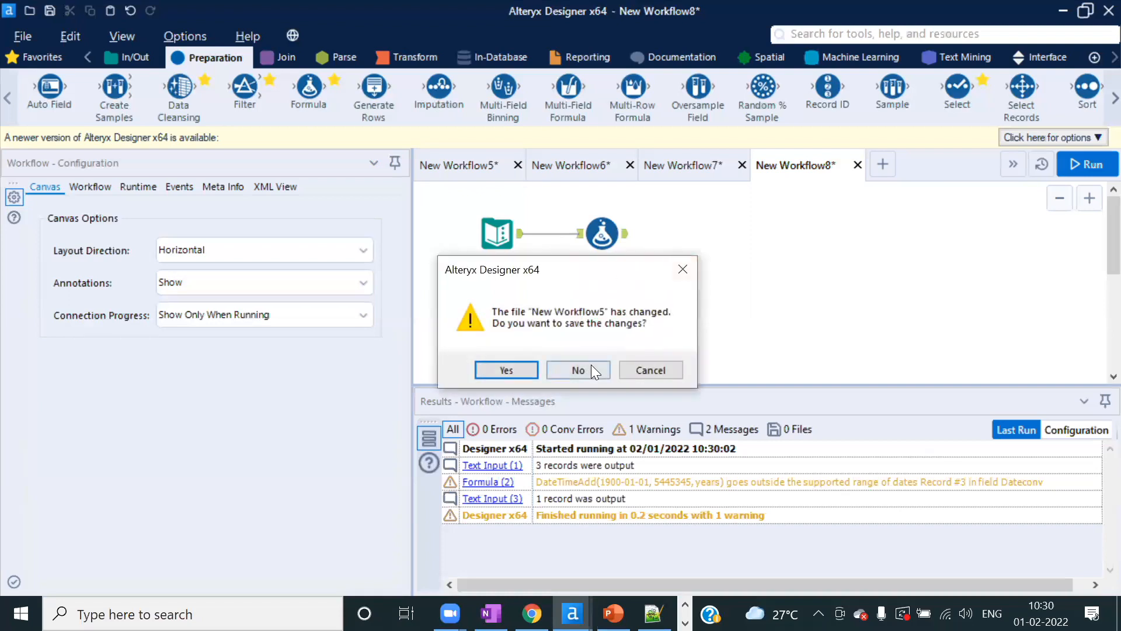
click(587, 366)
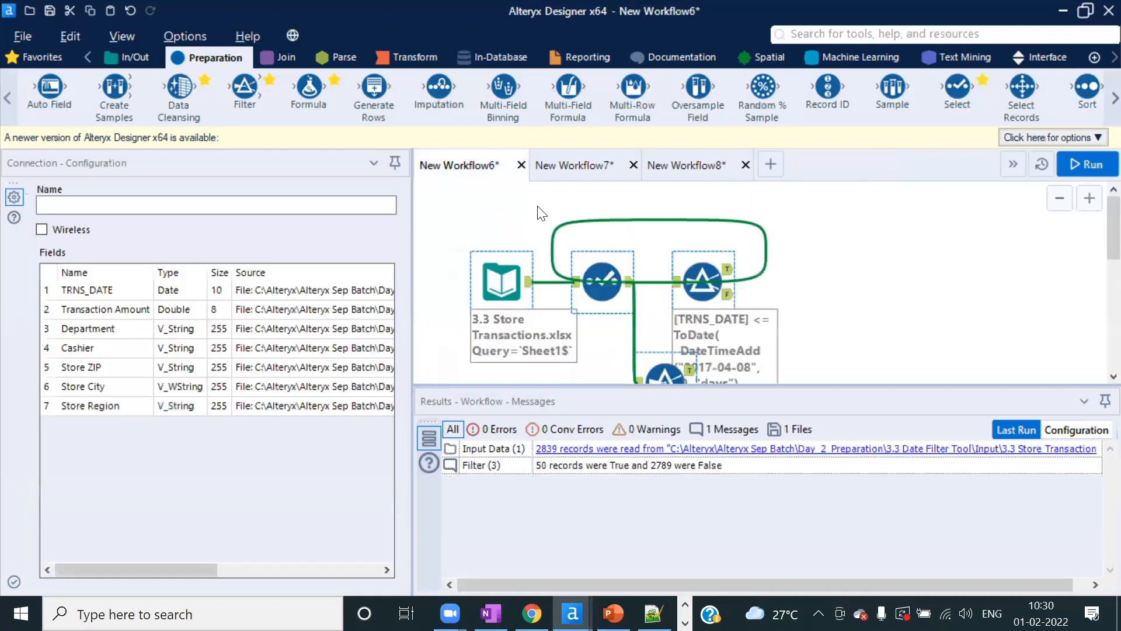
click(520, 166)
click(585, 368)
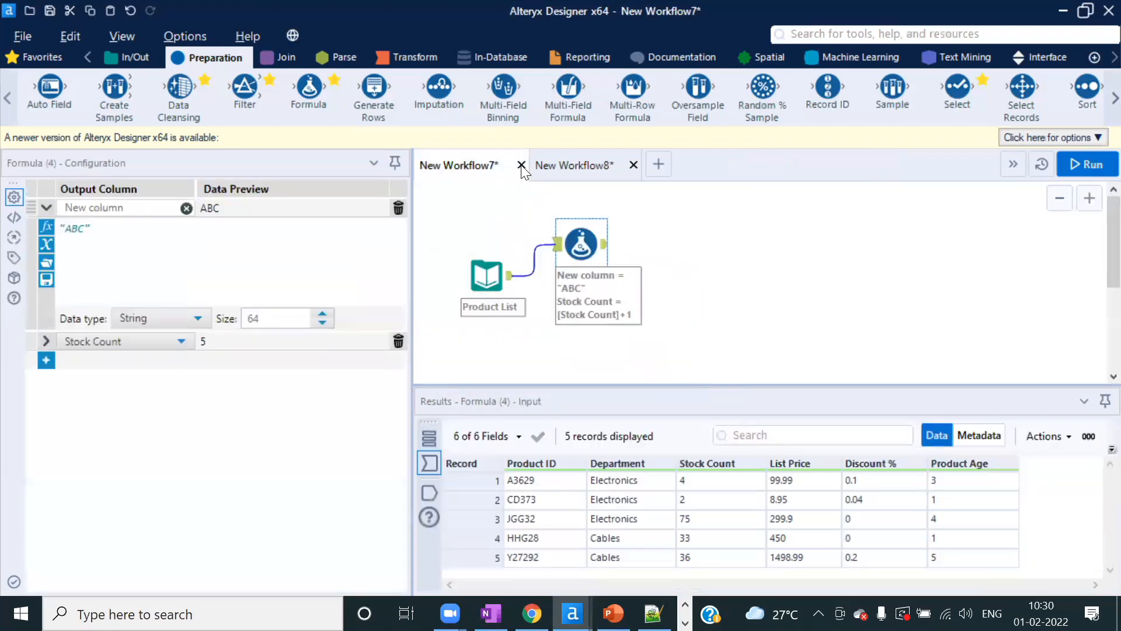
click(520, 165)
click(585, 368)
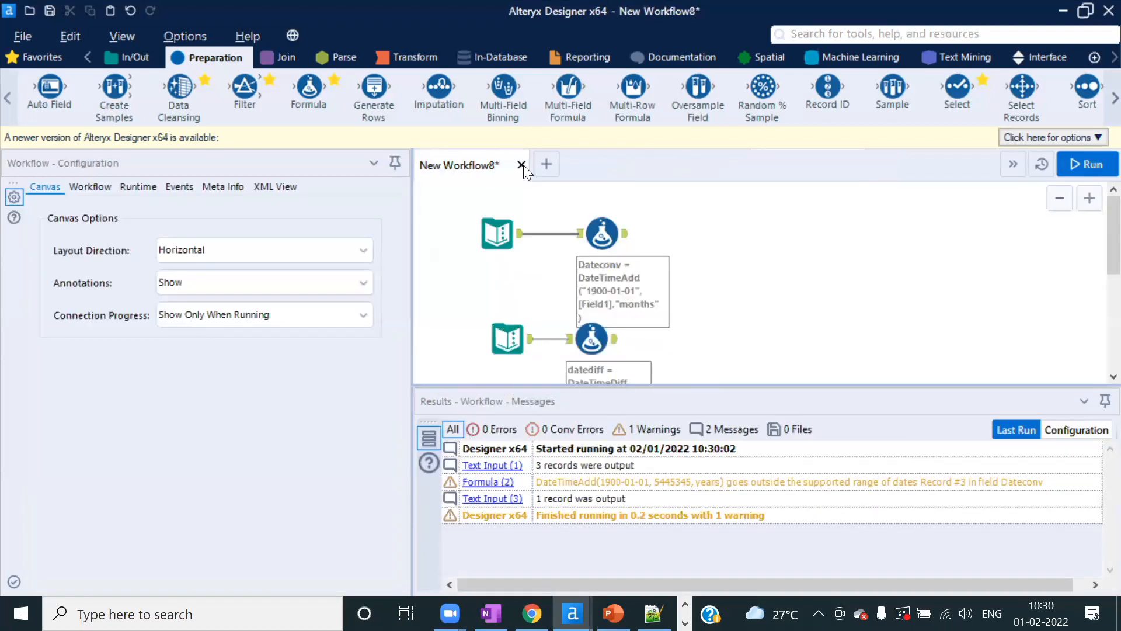
click(521, 166)
click(585, 368)
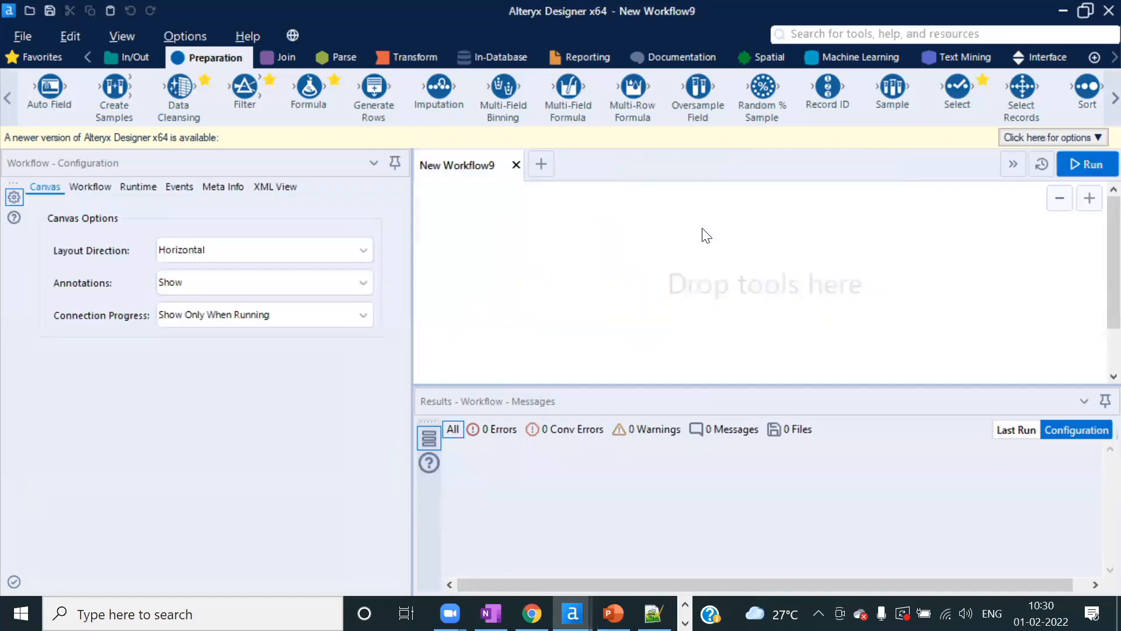
- Switch to File Explorer and open the Day_1_In and Out Tools folder within Alteryx Jan 2022 Practice
click(685, 605)
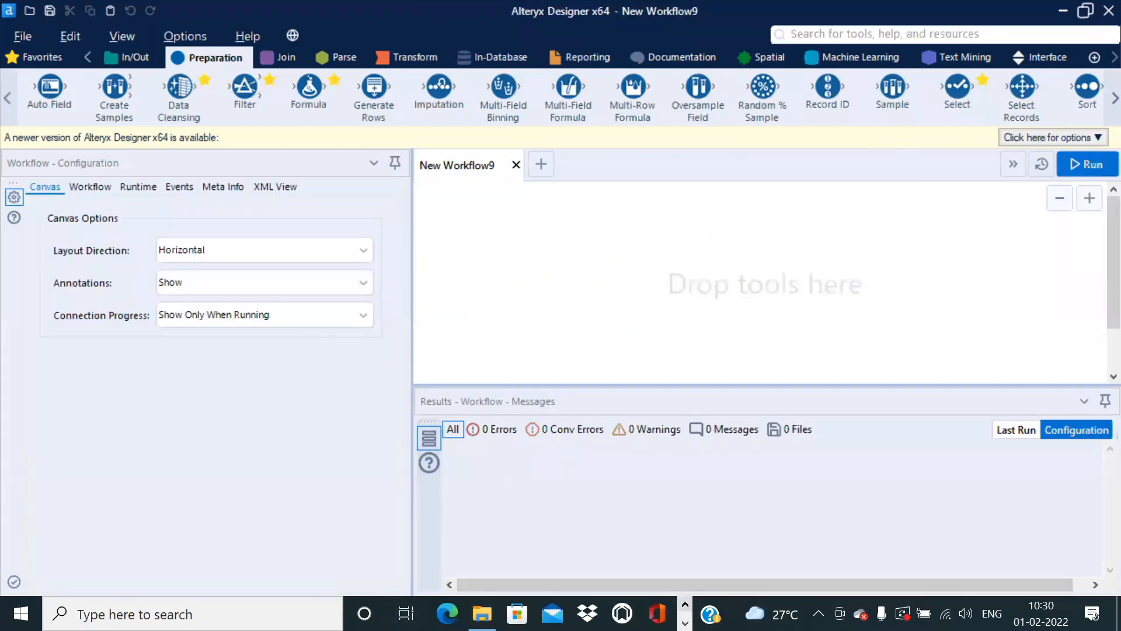
click(482, 613)
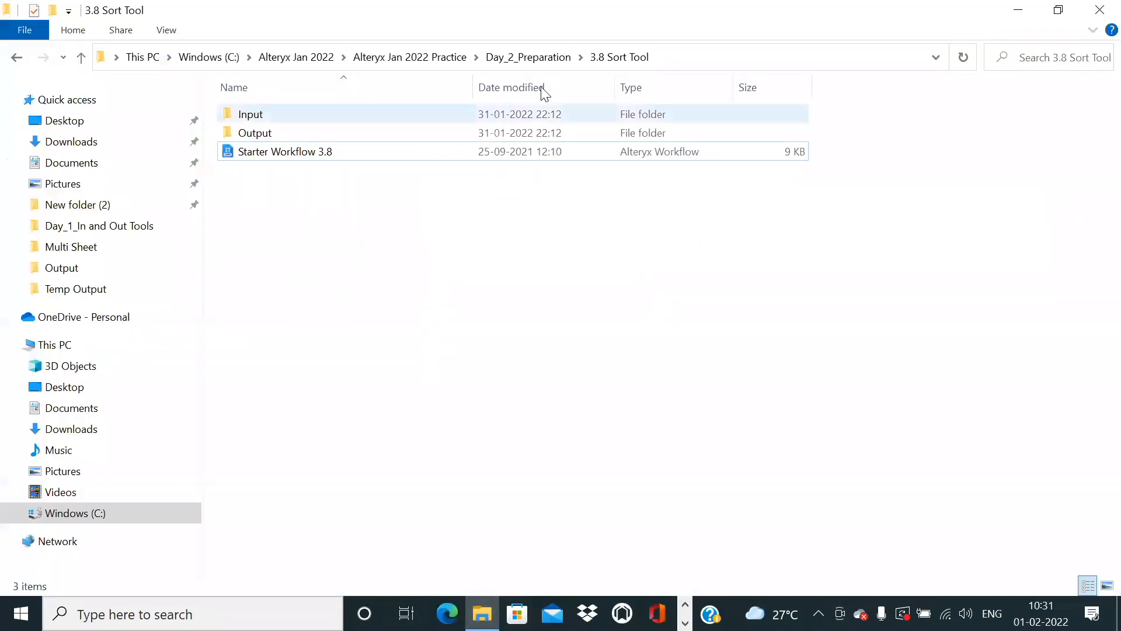
click(533, 57)
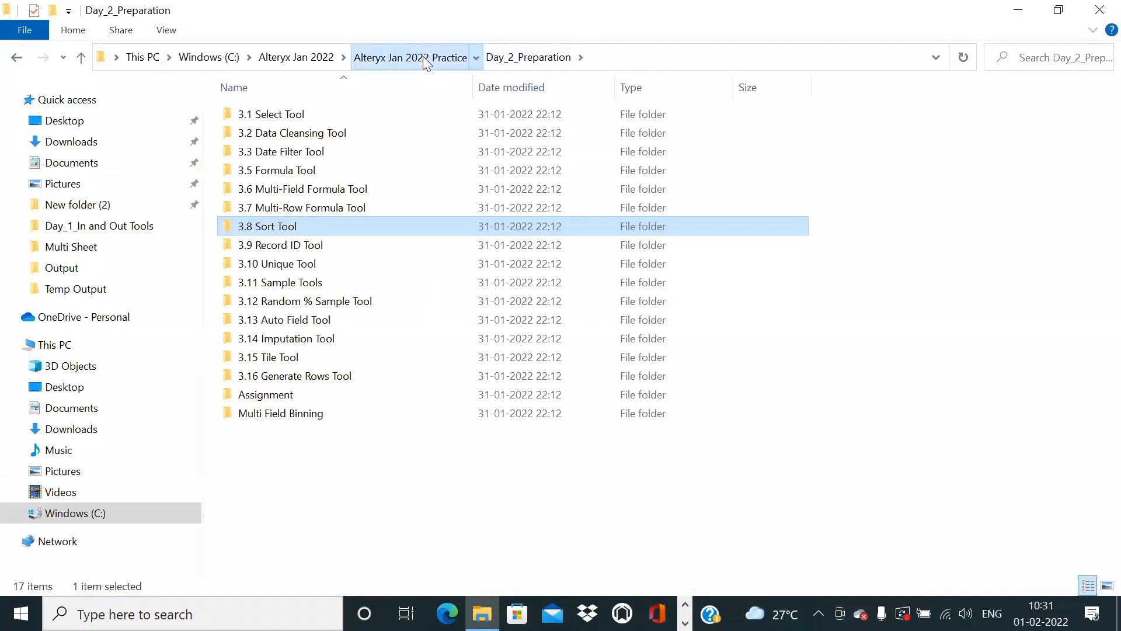
click(423, 56)
double_click(297, 112)
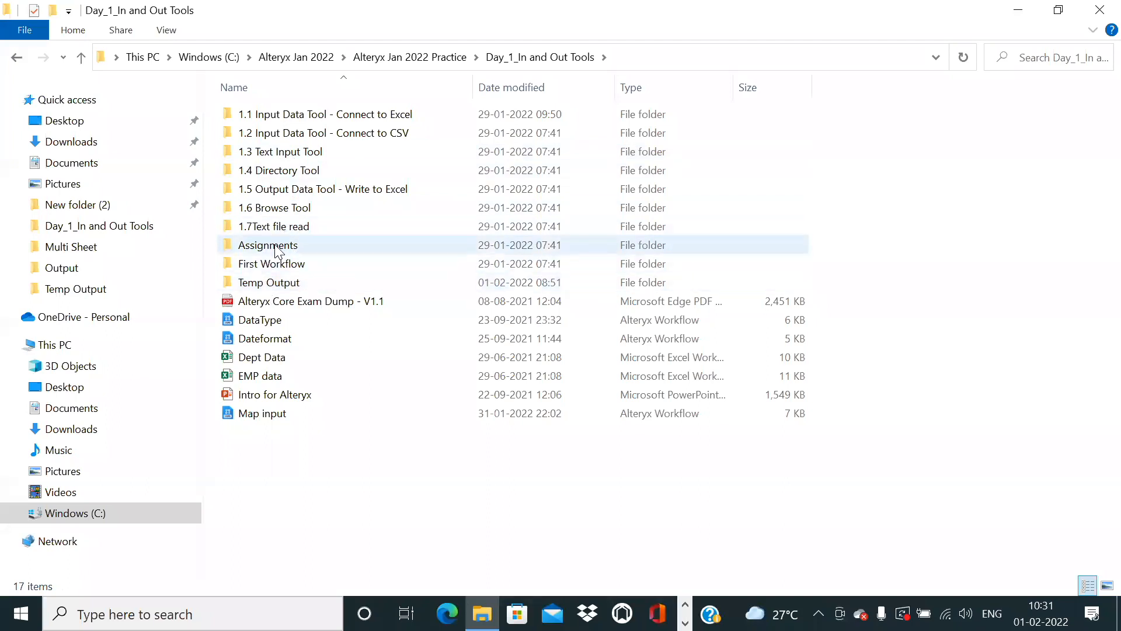
- Look through the First Workflow folder and the Input folder of First Workflow_DB, and return to Day_1_In and Out Tools
double_click(264, 261)
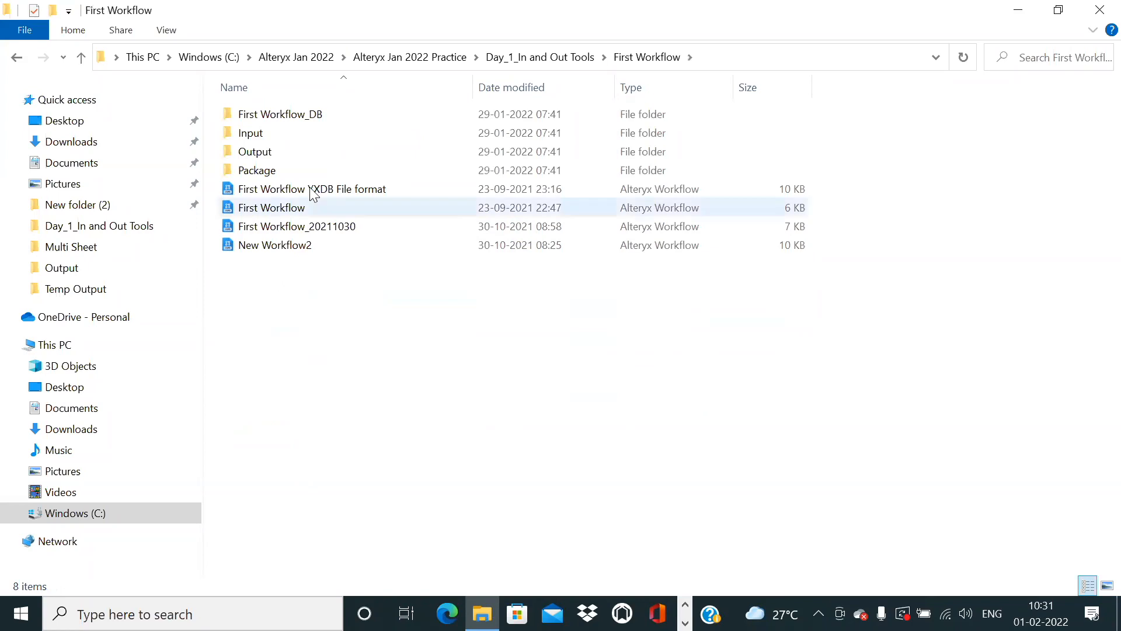
double_click(280, 115)
double_click(270, 120)
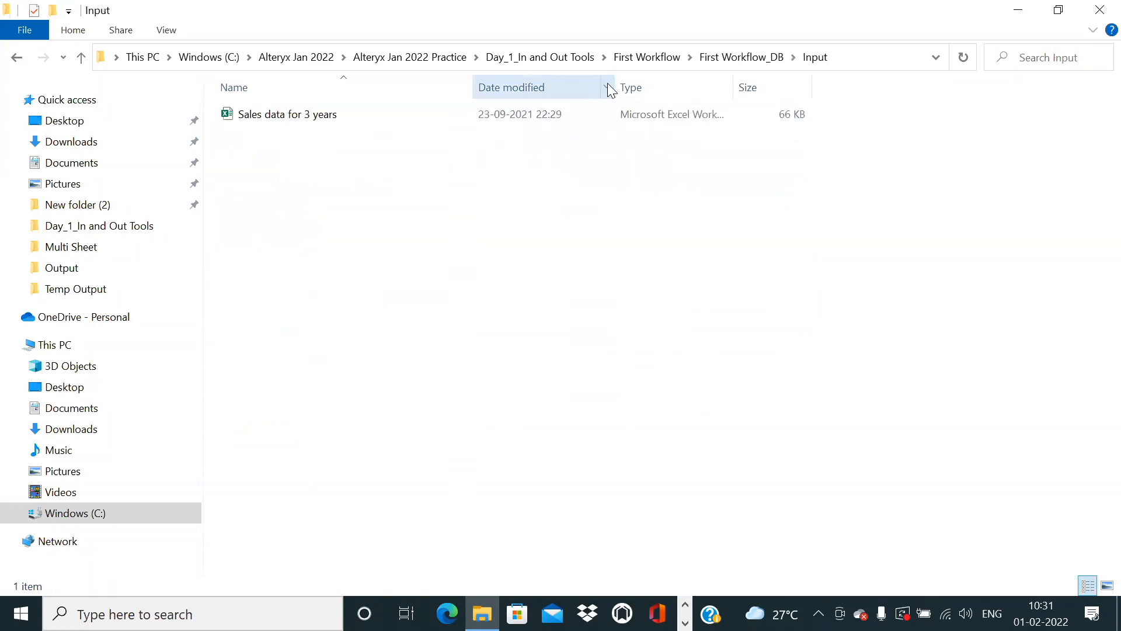
click(659, 56)
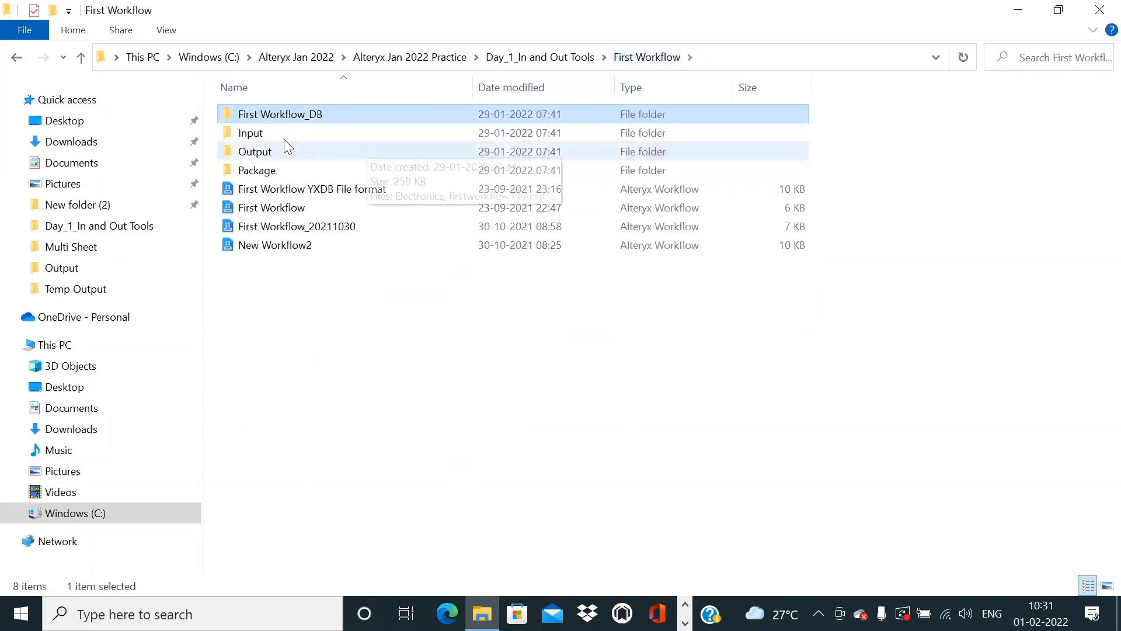
click(573, 58)
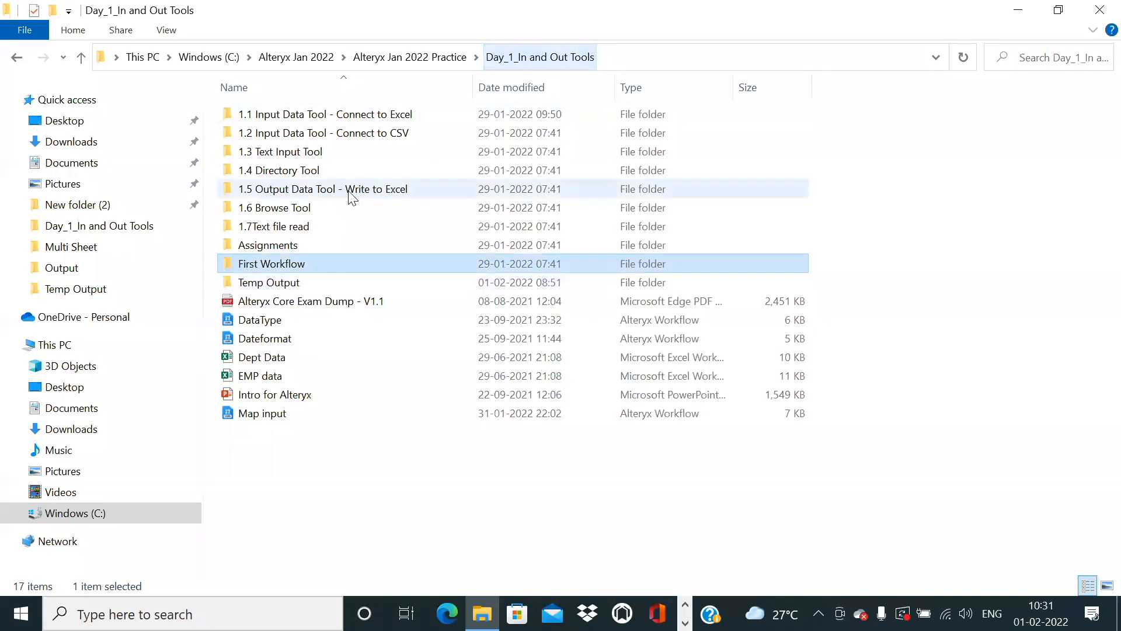
- Read the assignment questions in the readme file of Assignments > One, close it and return to Day_1_In and Out Tools
double_click(274, 248)
double_click(259, 120)
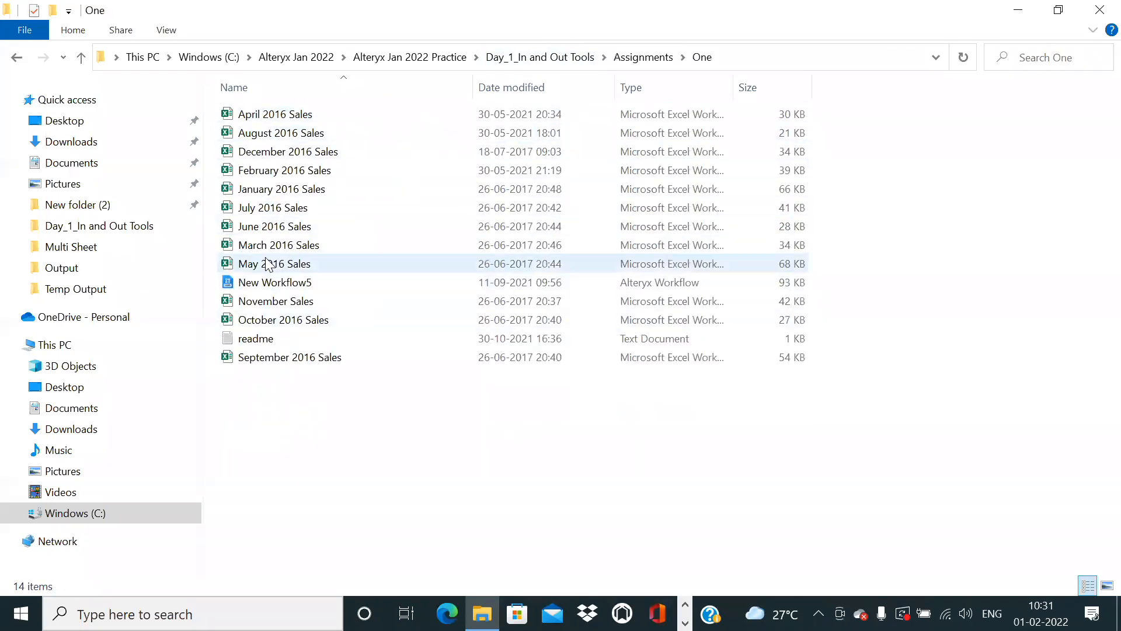
double_click(245, 341)
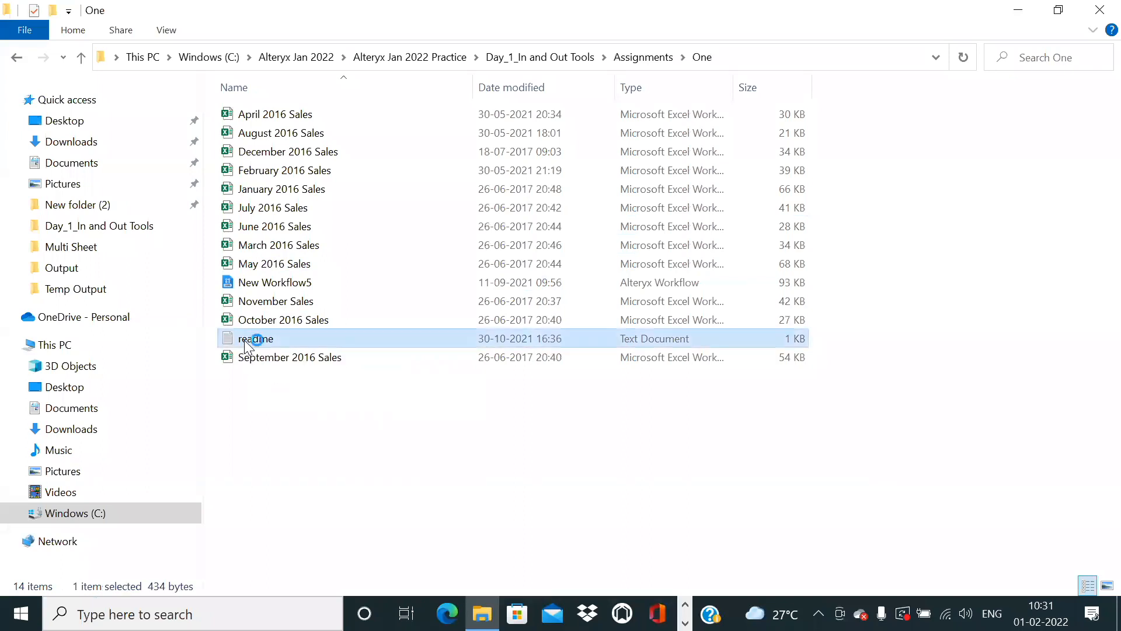
scroll(274, 193, down, 4)
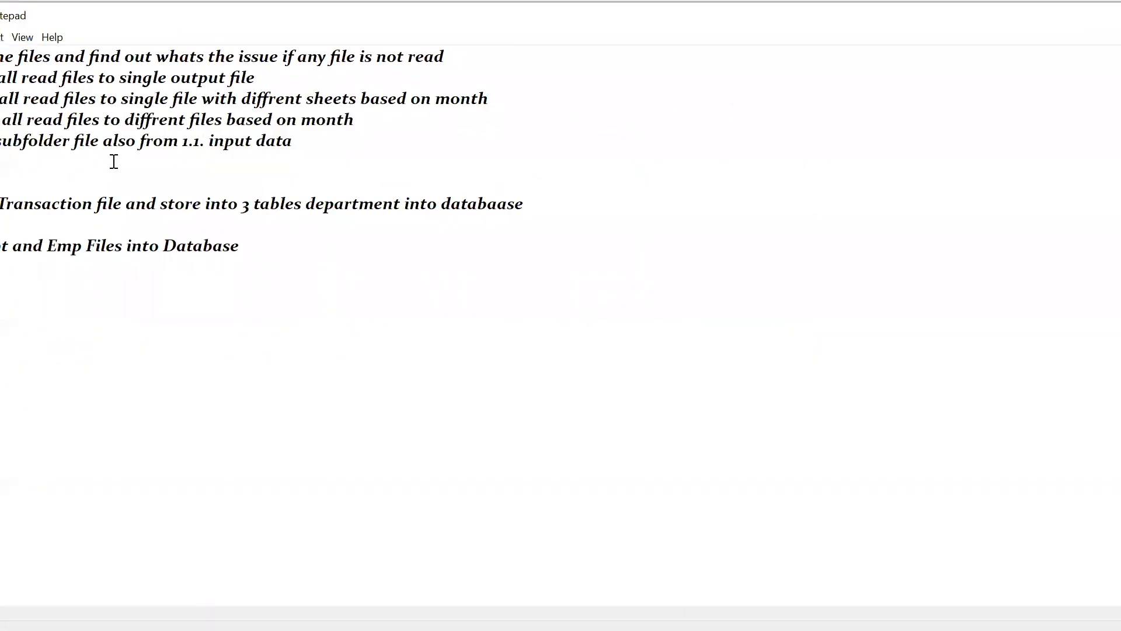
double_click(526, 18)
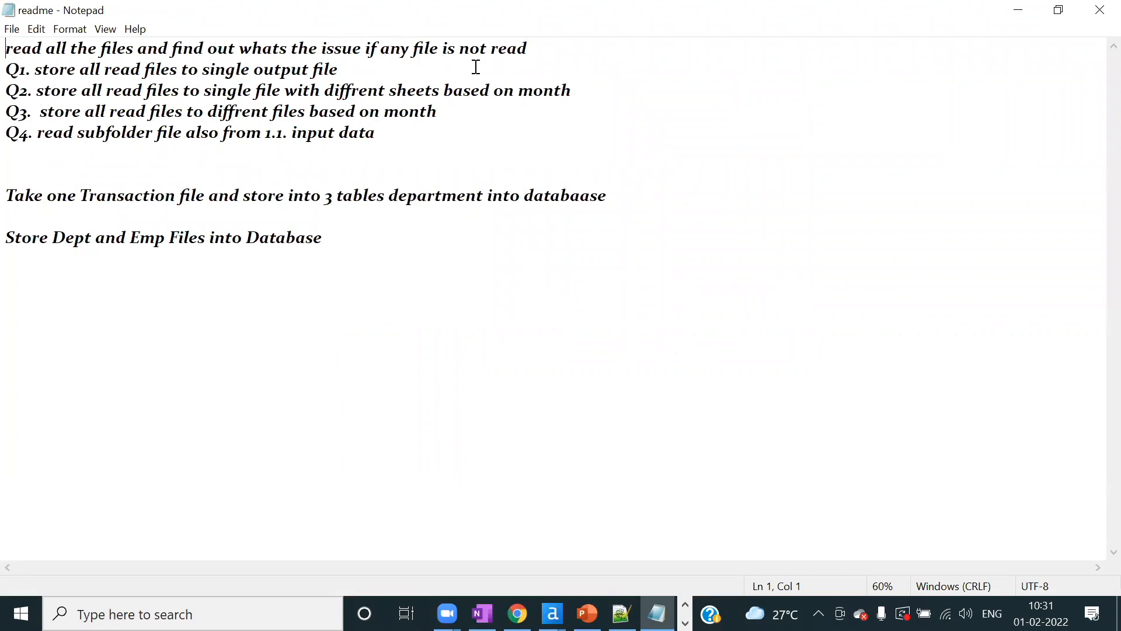
drag(386, 77, 84, 71)
click(1100, 10)
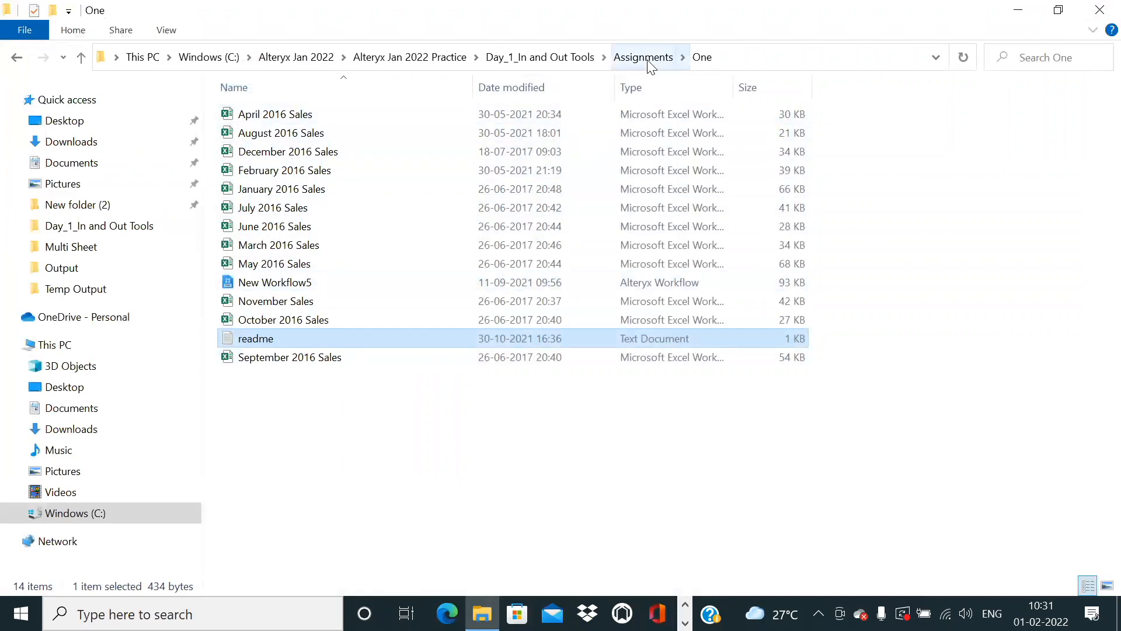
click(251, 285)
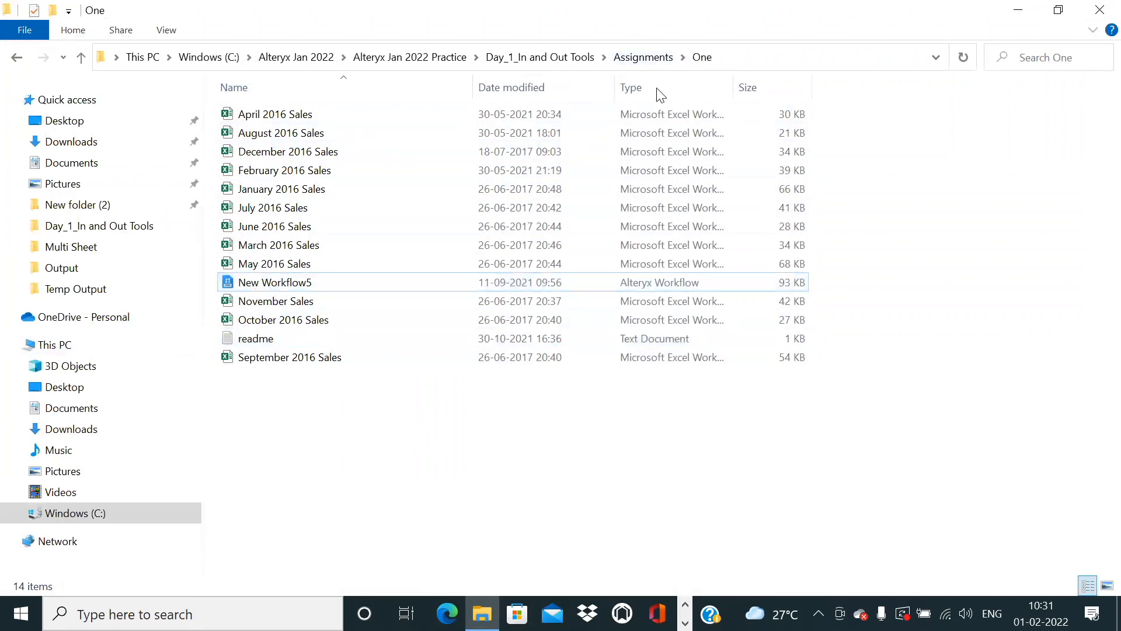
click(643, 57)
click(549, 57)
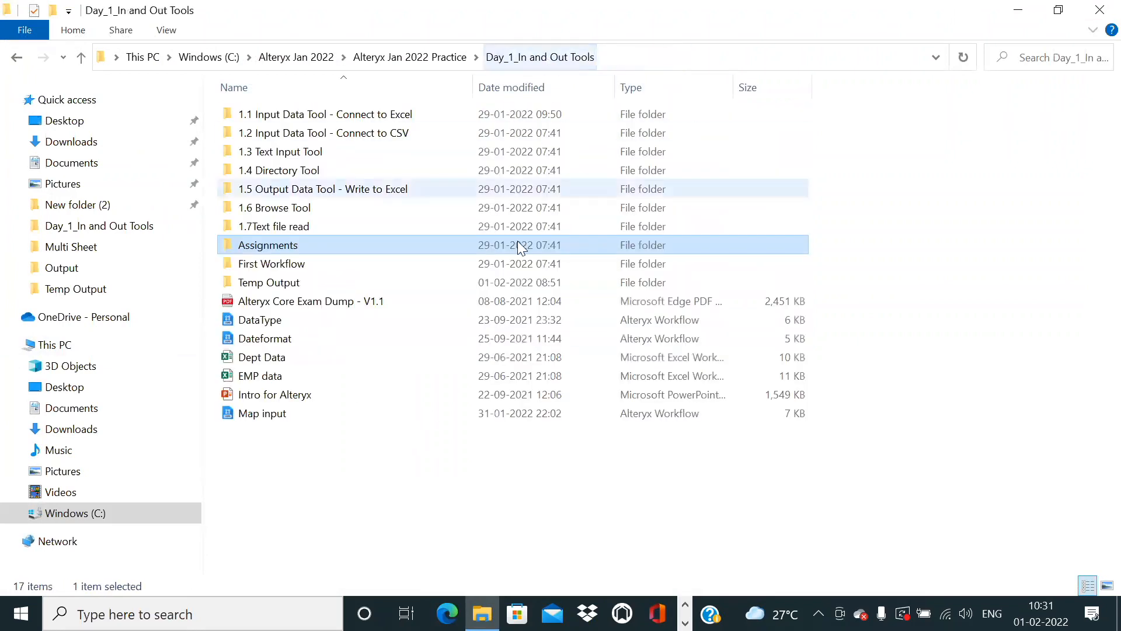
click(306, 494)
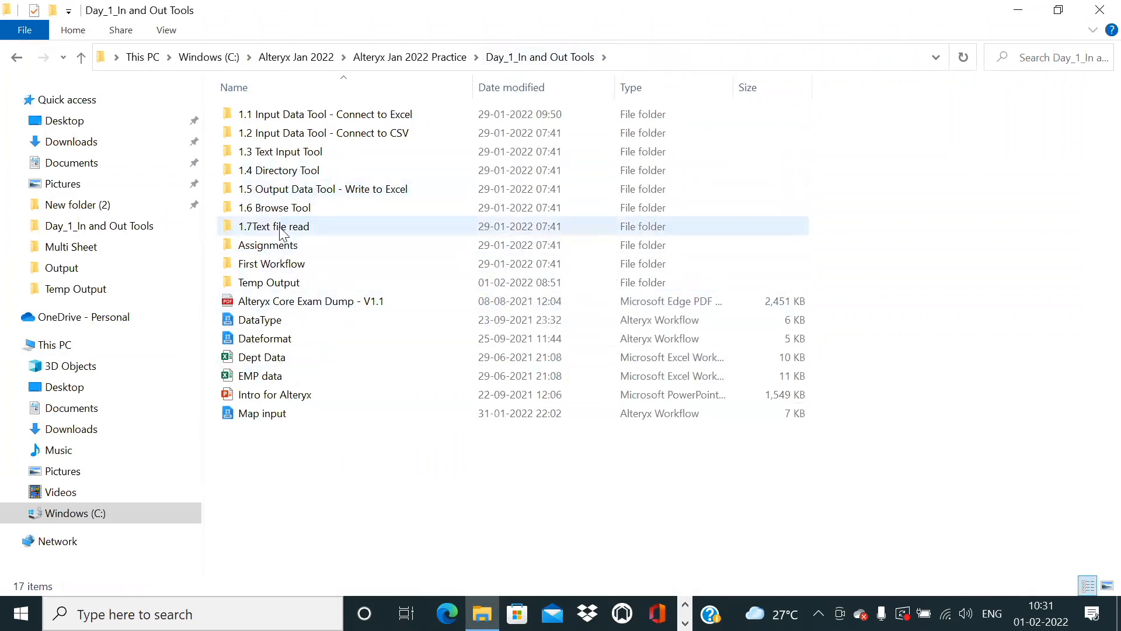
- Delete the files sales - Copy - Copy and sales - Copy from the Incrementatl Load folder of 1.5 Output Data Tool - Write to Excel
double_click(292, 192)
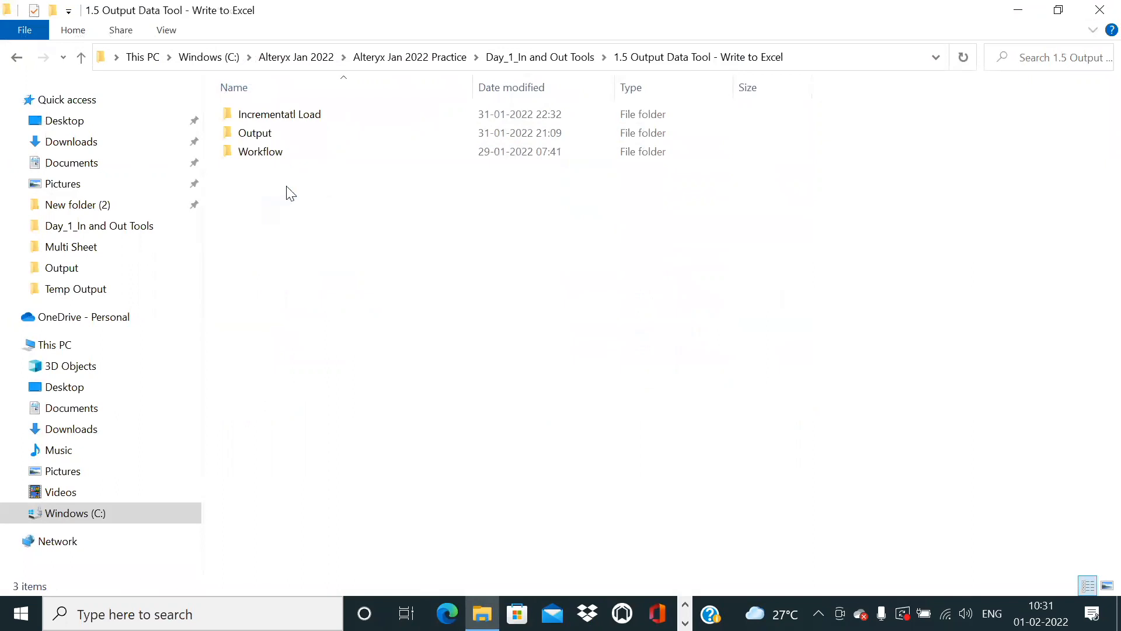
double_click(251, 116)
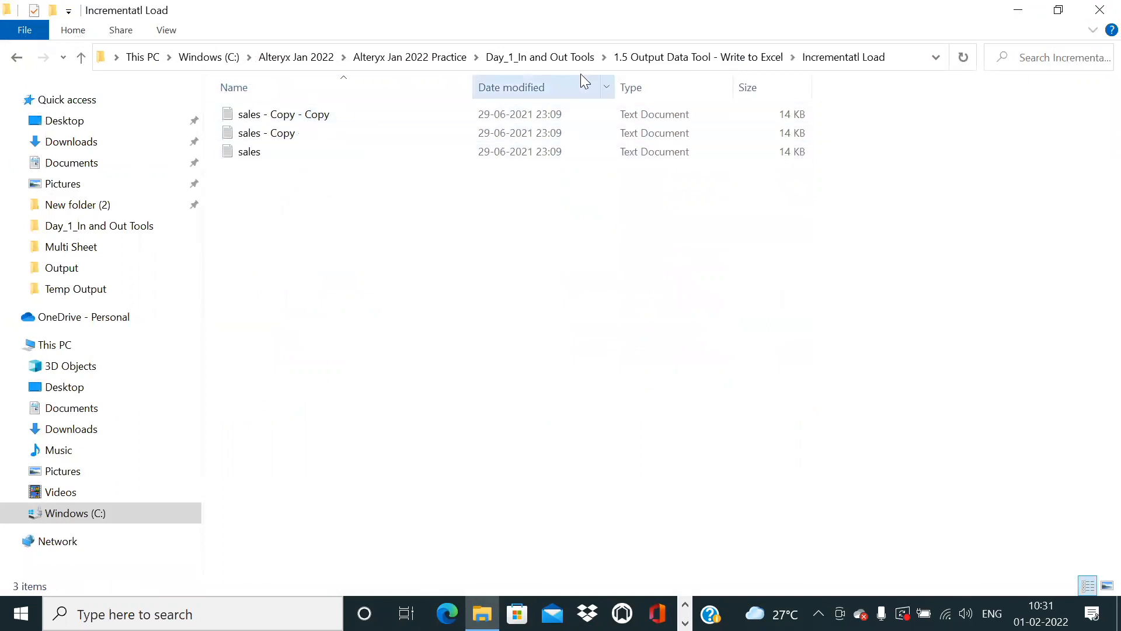
click(754, 58)
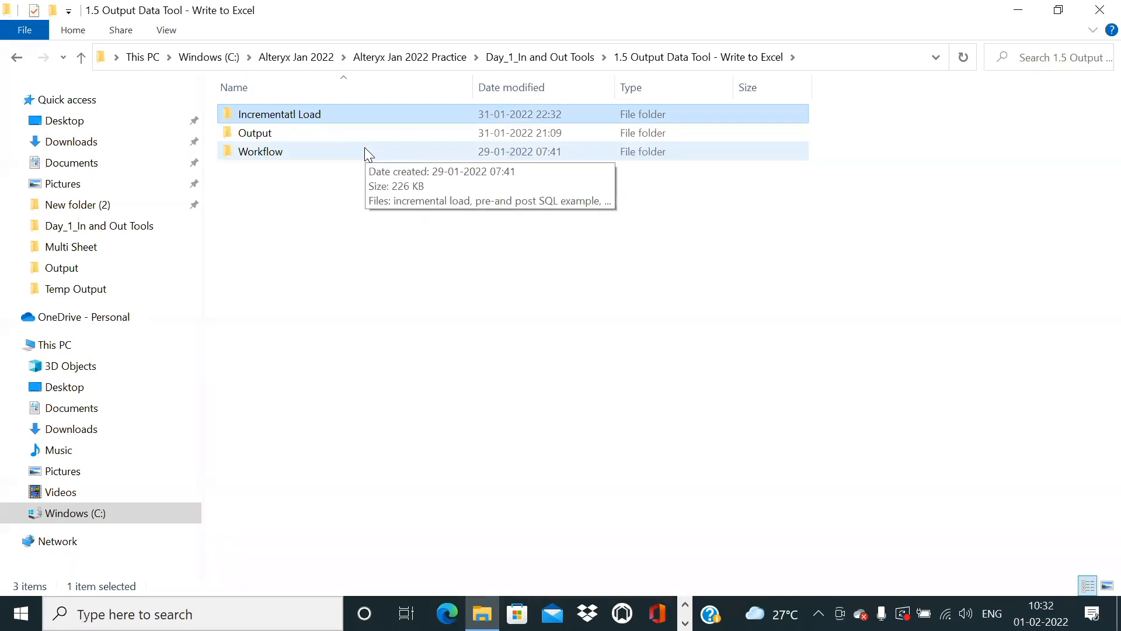
double_click(292, 120)
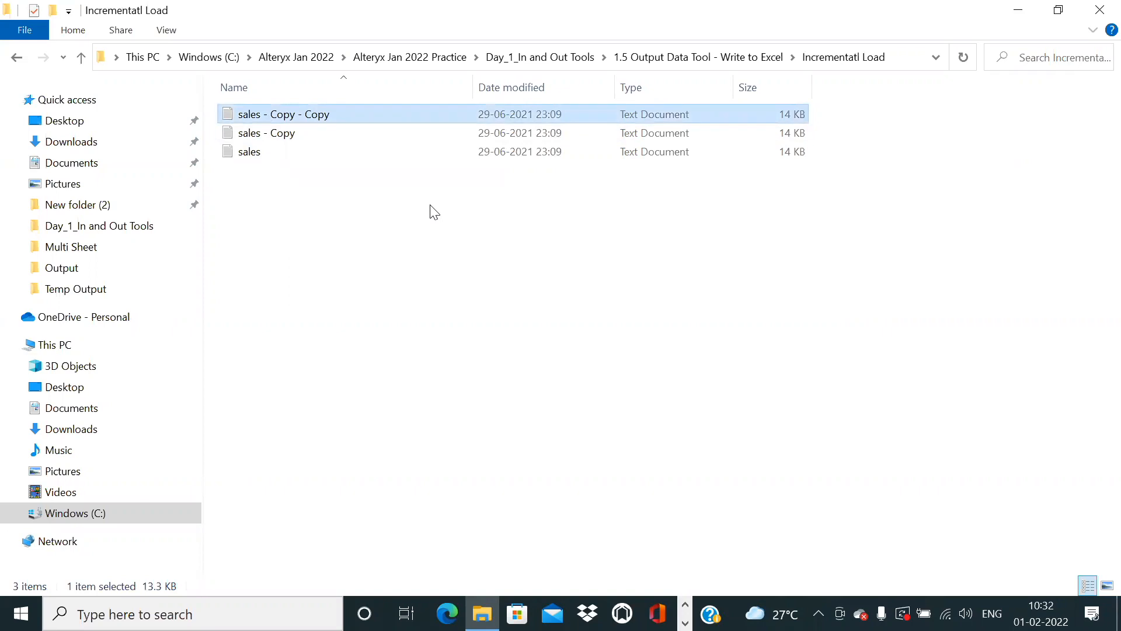
key(shift+Down)
key(Delete)
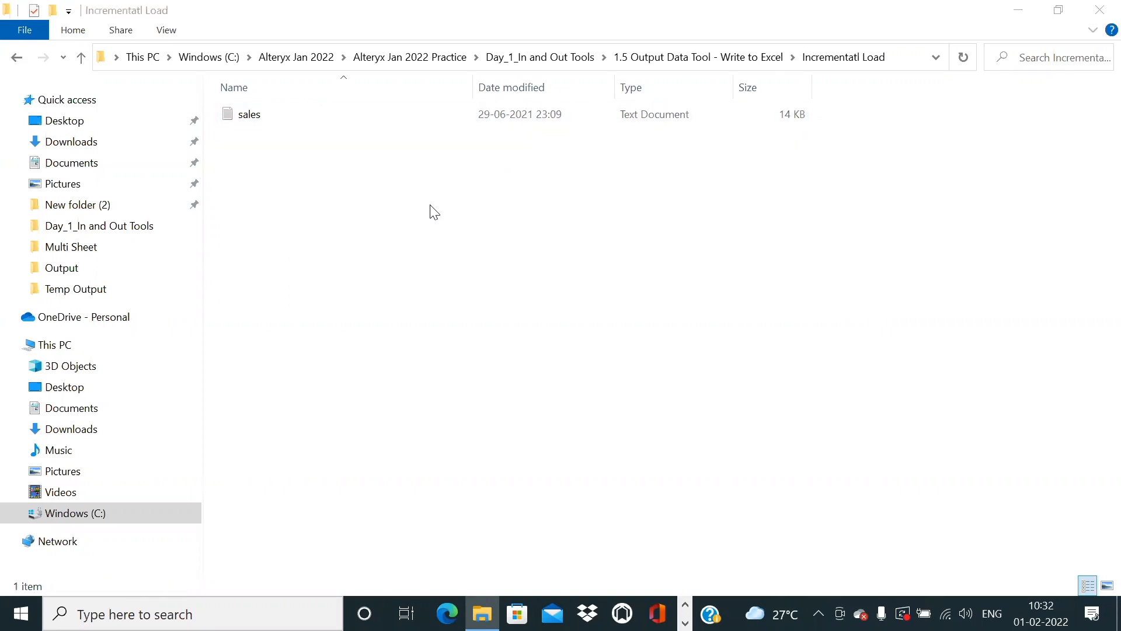
- Switch to the New Workflow9 window of Alteryx Designer and place the sales file from Incrementatl Load on its canvas as an input
click(249, 120)
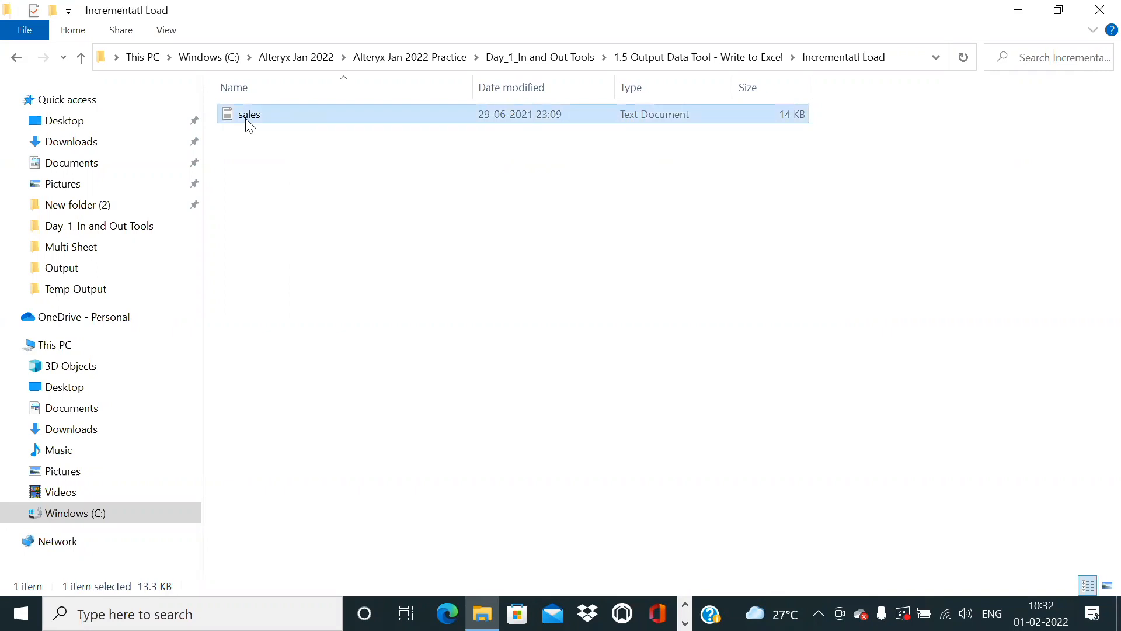
click(685, 623)
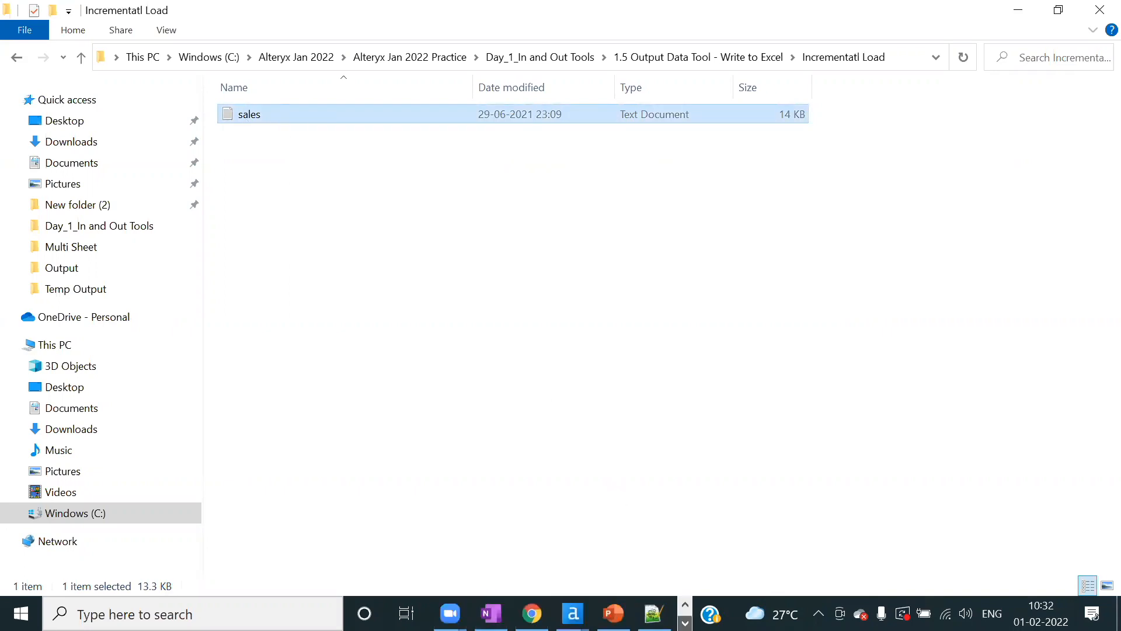
mouse_move(572, 613)
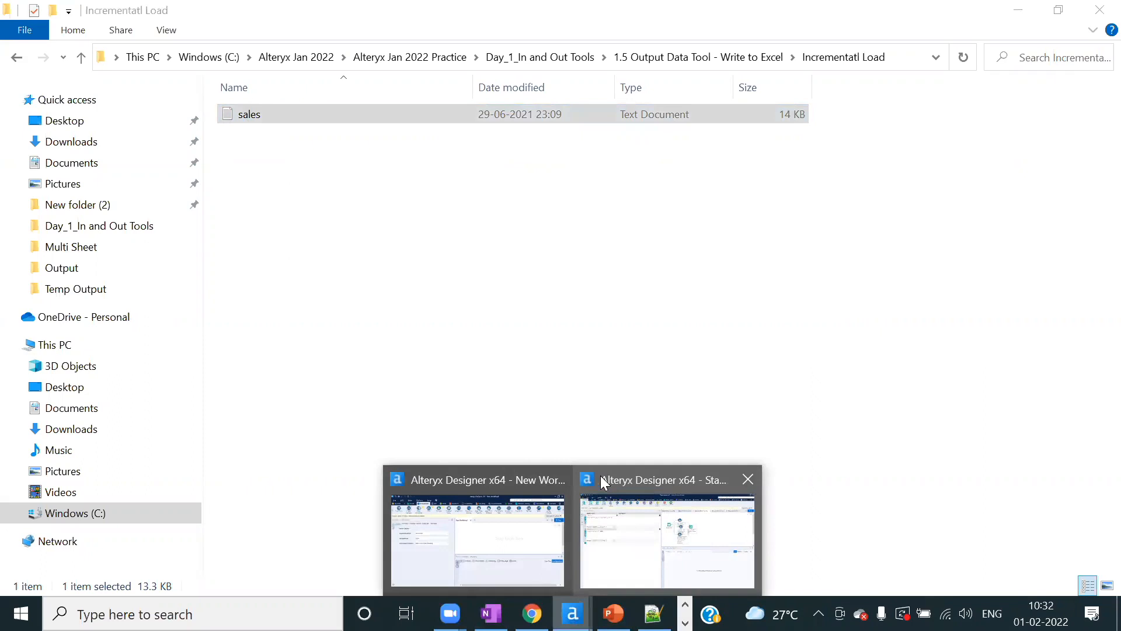
click(519, 547)
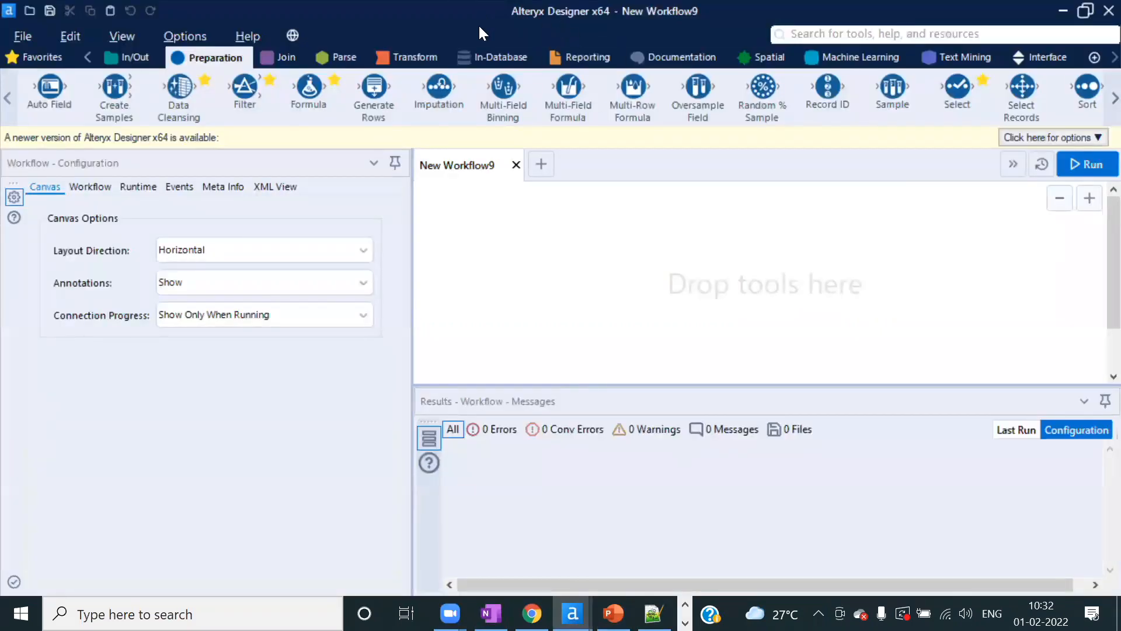
key(super+Down)
drag(244, 117, 600, 414)
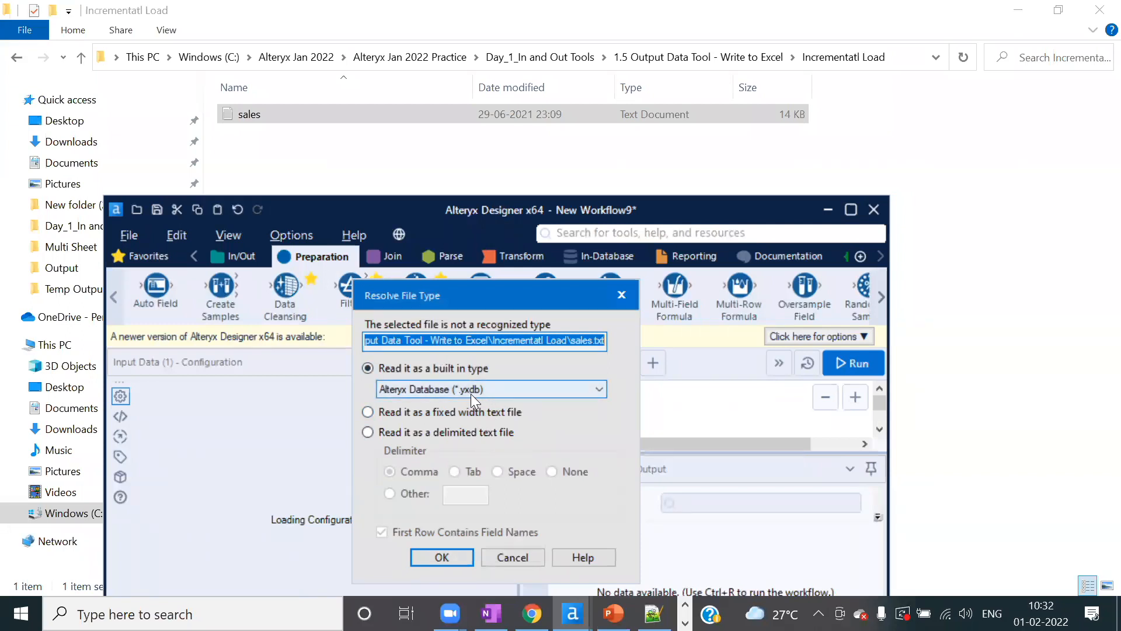
- Resolve sales.txt as a tab-delimited text file whose first row contains field names
click(598, 390)
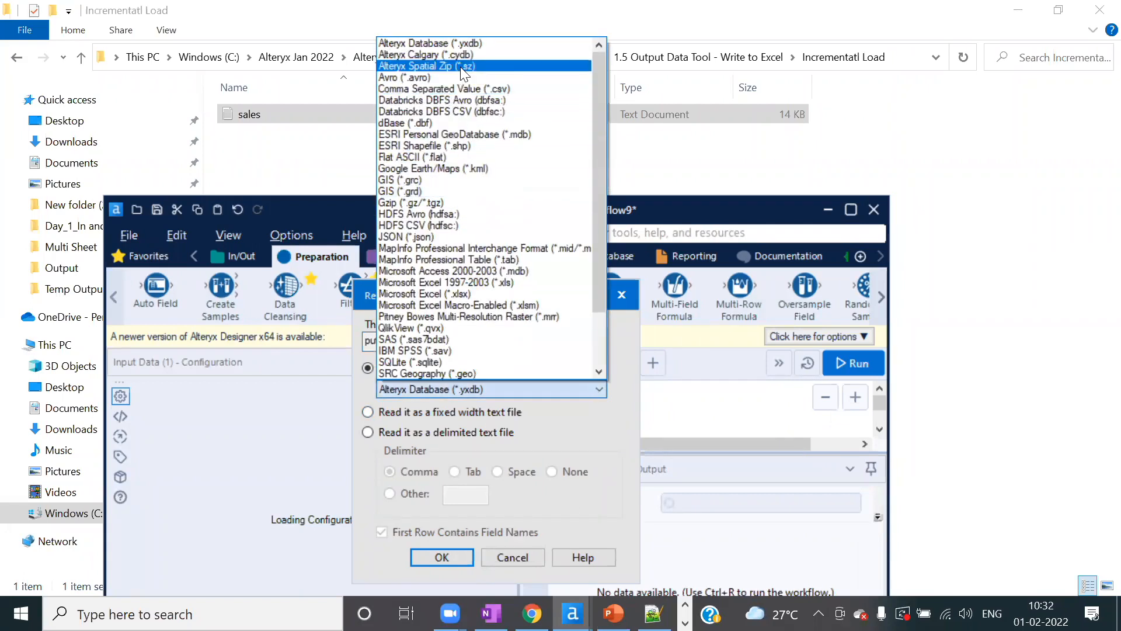
click(429, 157)
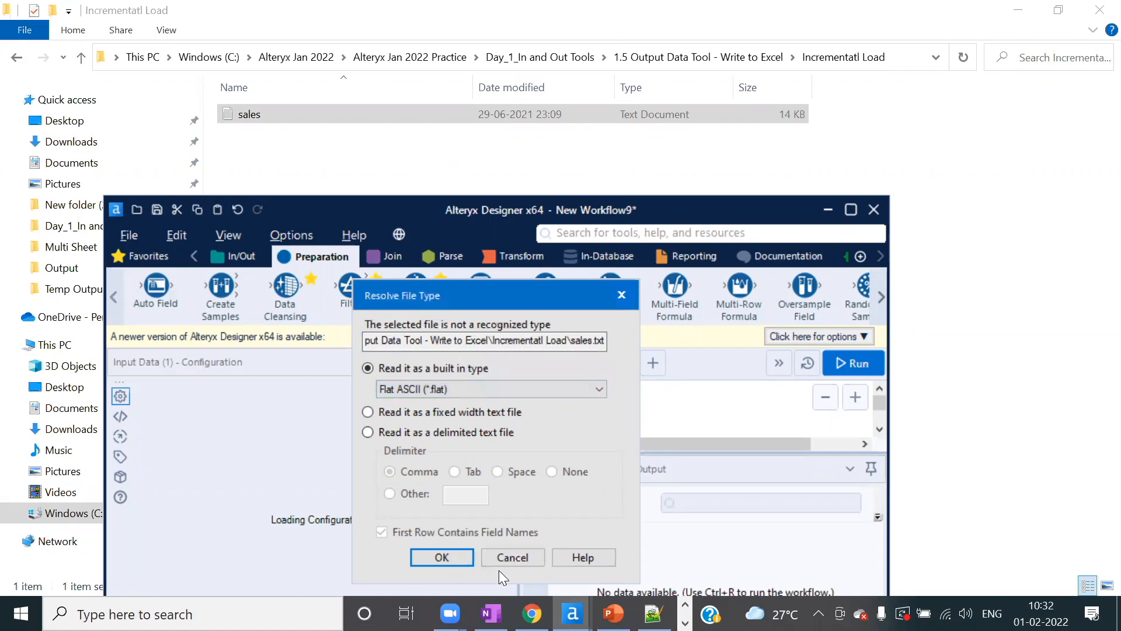
click(368, 431)
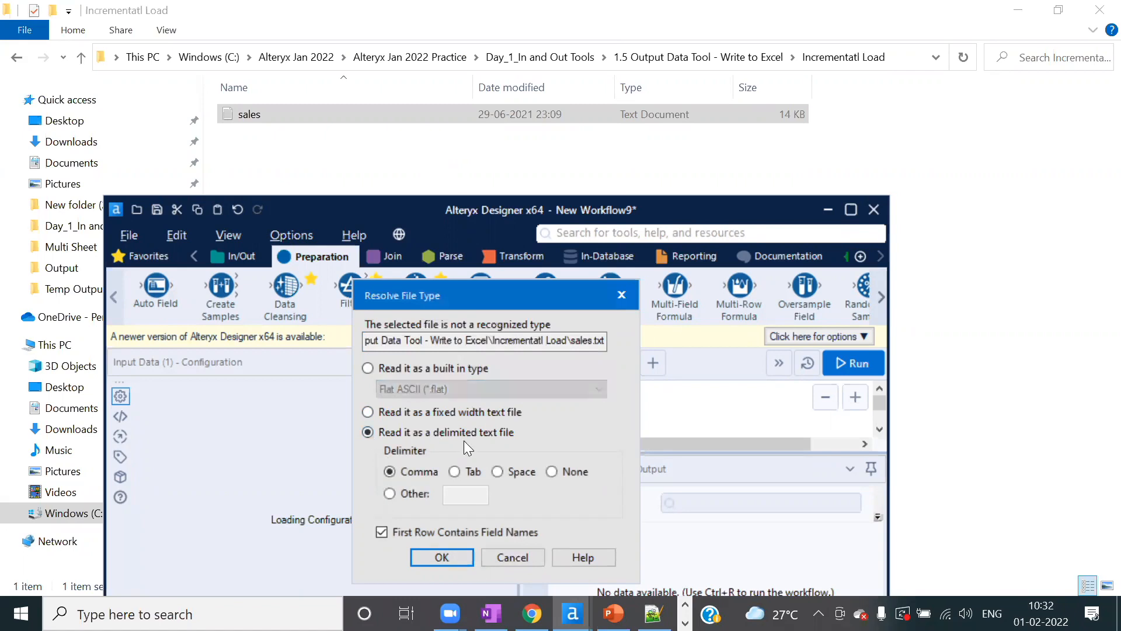
click(455, 471)
click(440, 553)
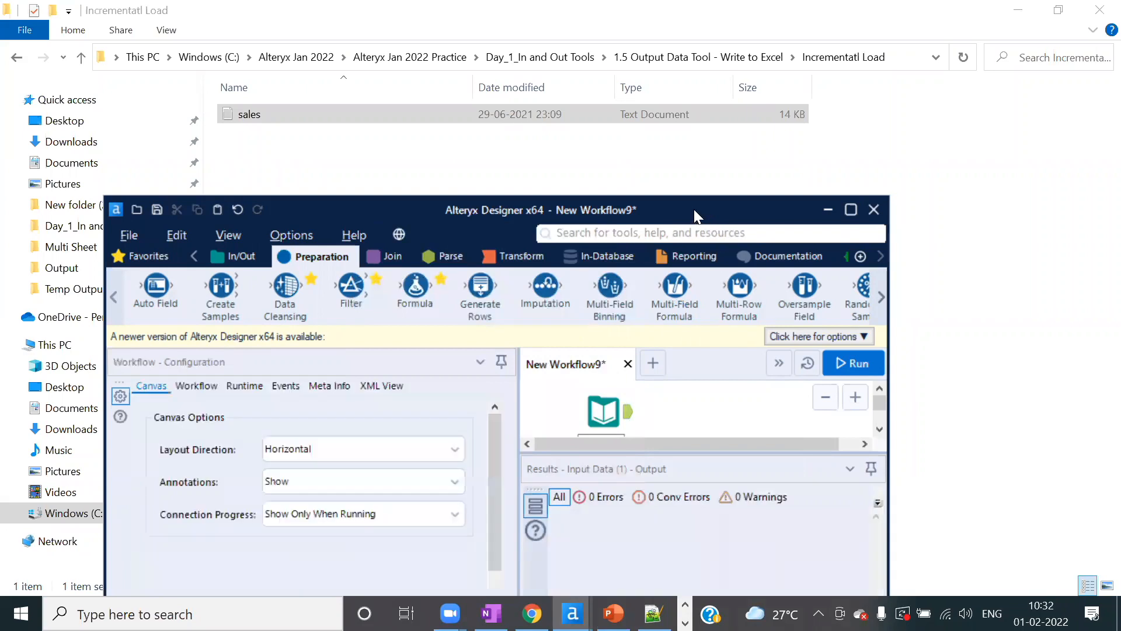
- Run the workflow in the maximized window and display the sales.txt input's output records in an enlarged results area
double_click(694, 209)
click(1077, 165)
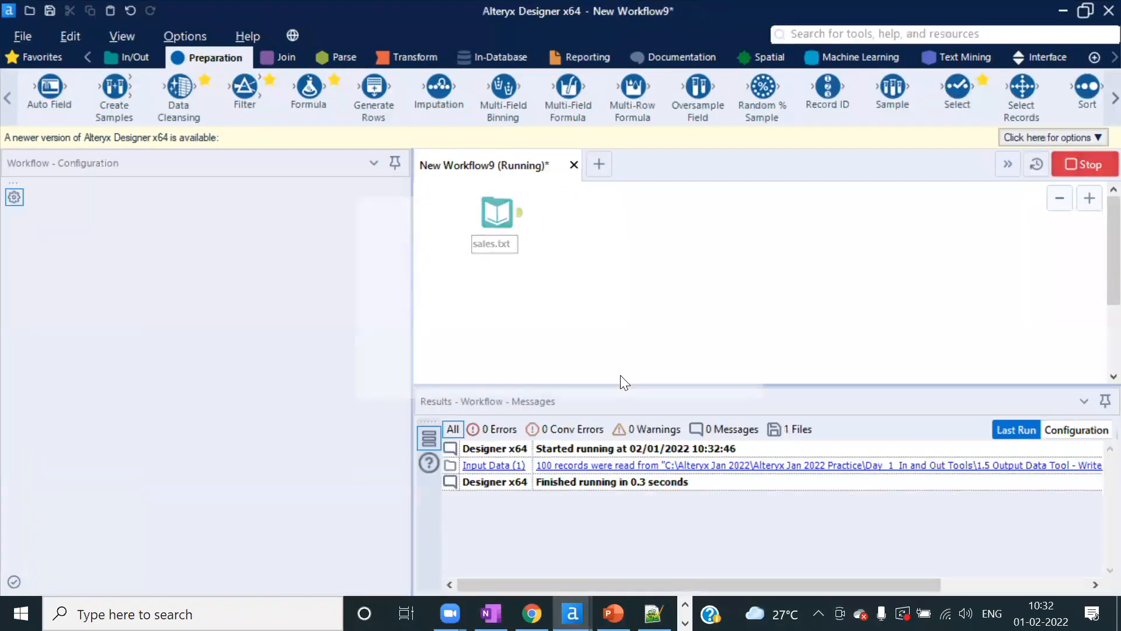
click(715, 375)
click(519, 215)
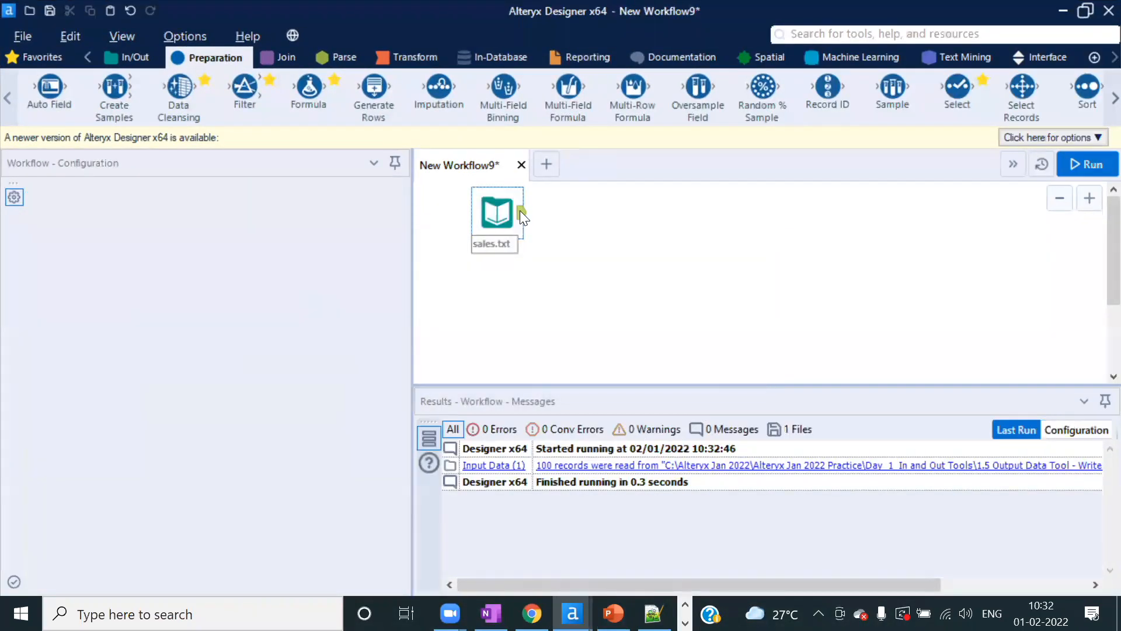
drag(501, 216, 503, 234)
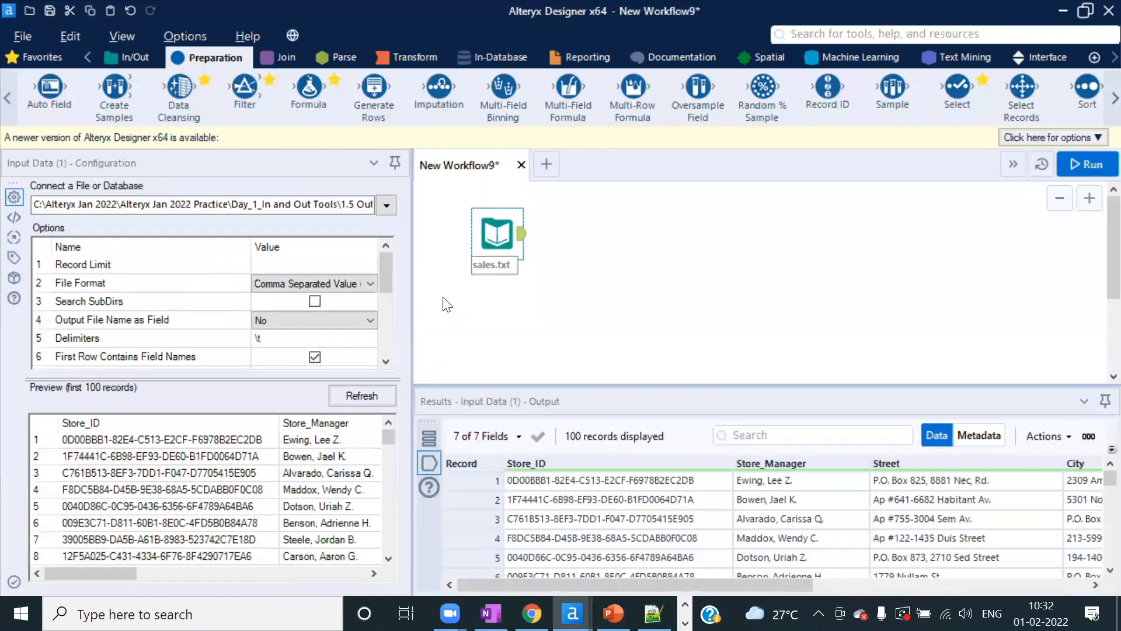
drag(582, 385, 578, 331)
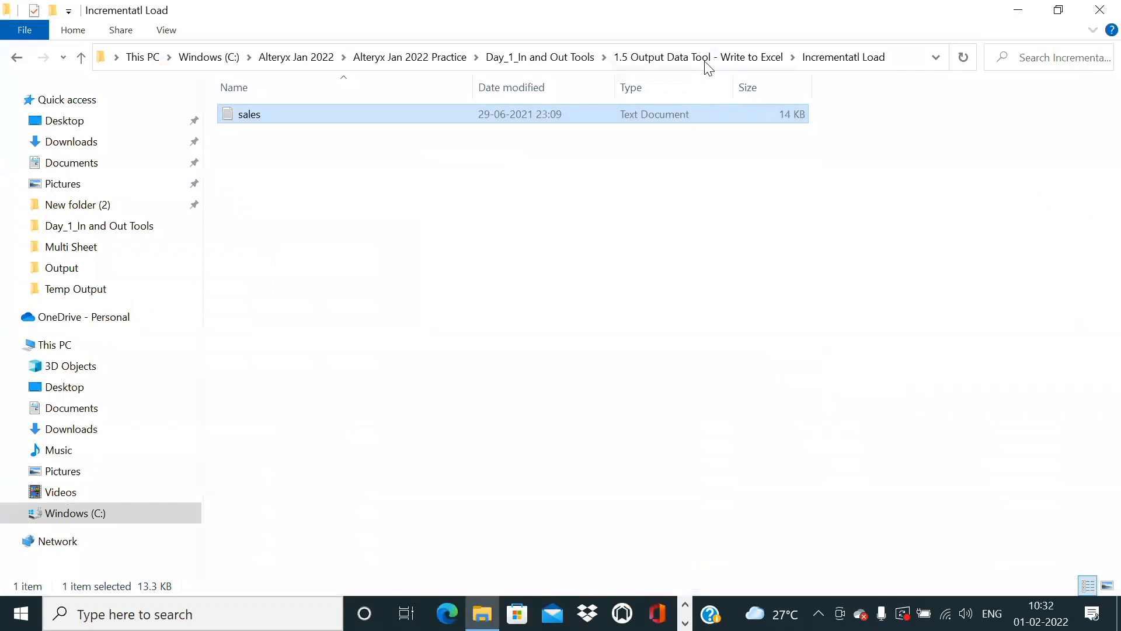
- Switch to File Explorer and check the Workflow folder inside 1.5 Output Data Tool - Write to Excel
click(706, 63)
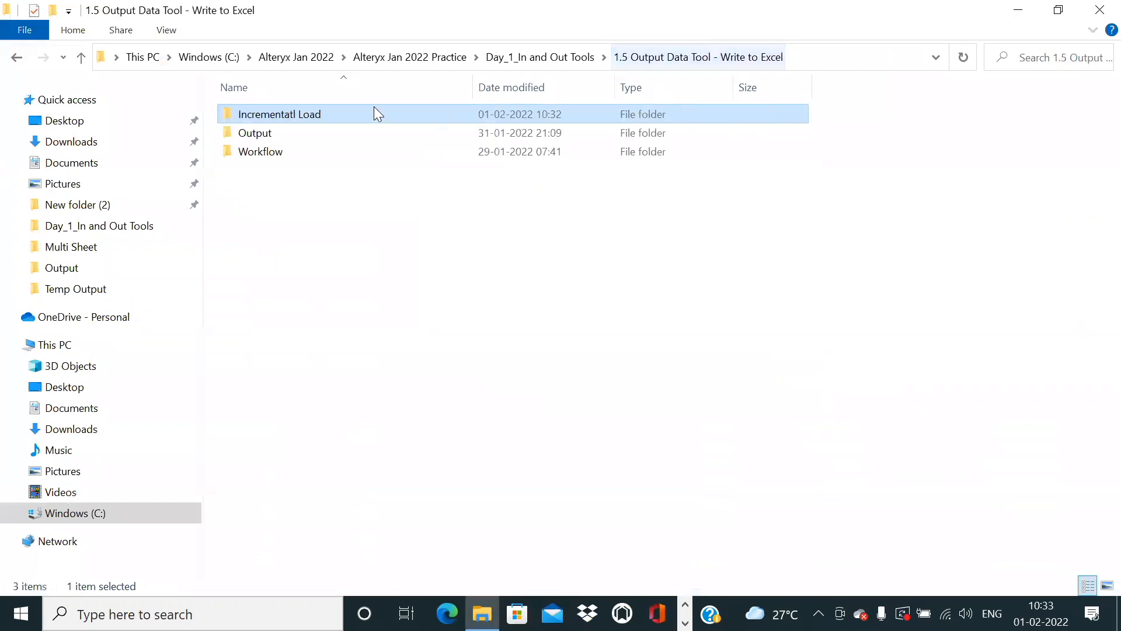
double_click(316, 151)
click(260, 115)
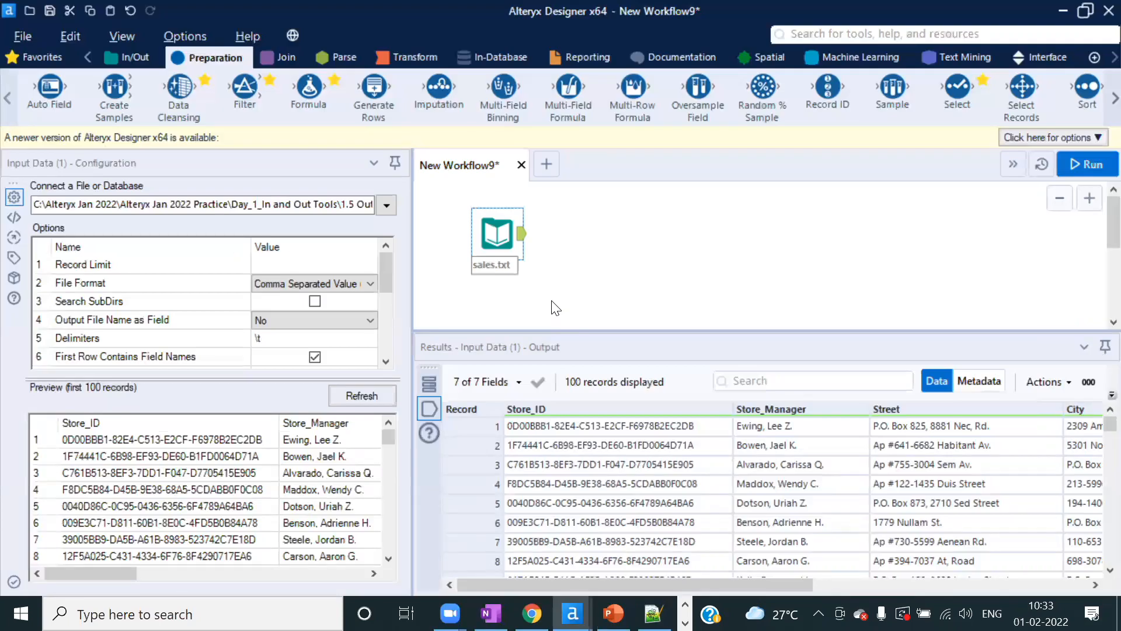
- Back in Alteryx Designer, connect an Output Data tool to the sales.txt input and start a Microsoft SQL Server quick connection for it
click(129, 57)
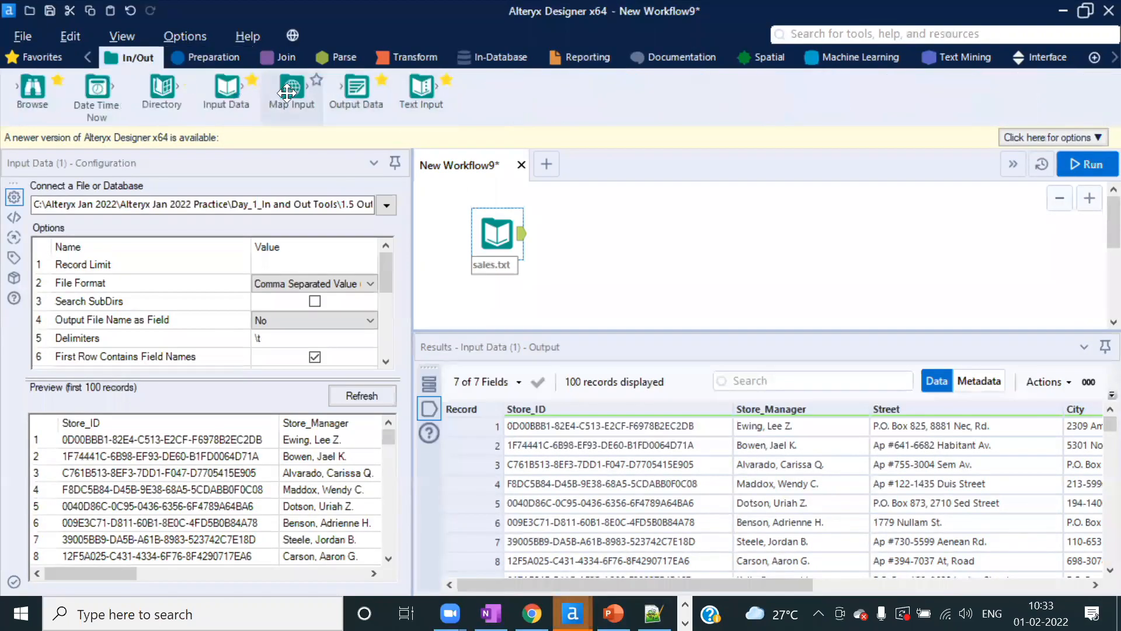
drag(345, 92, 612, 234)
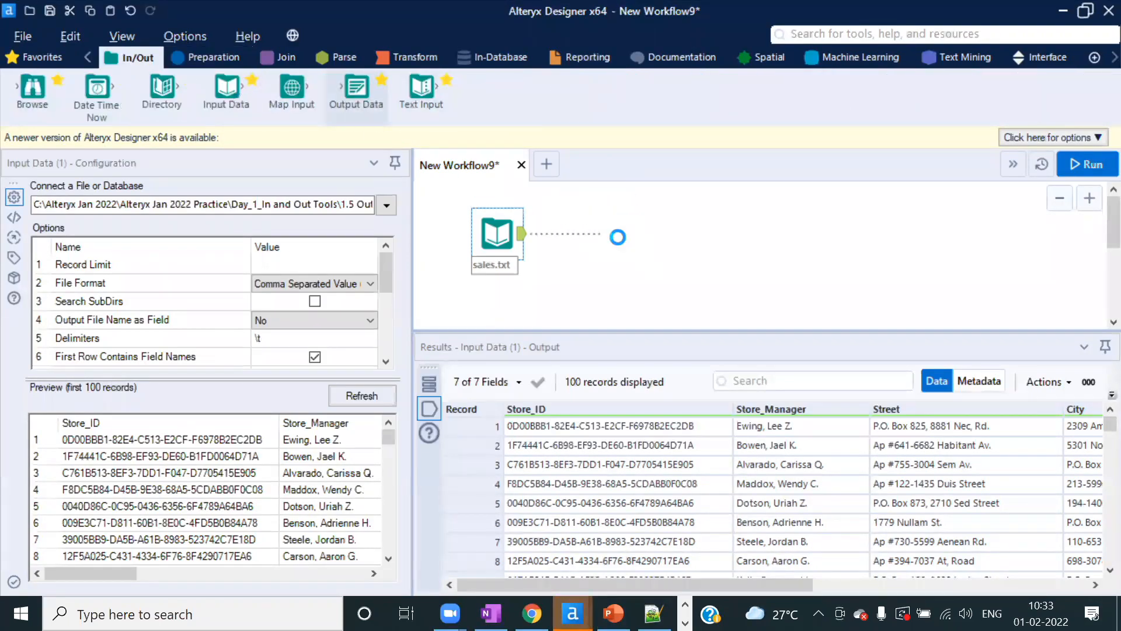
click(389, 204)
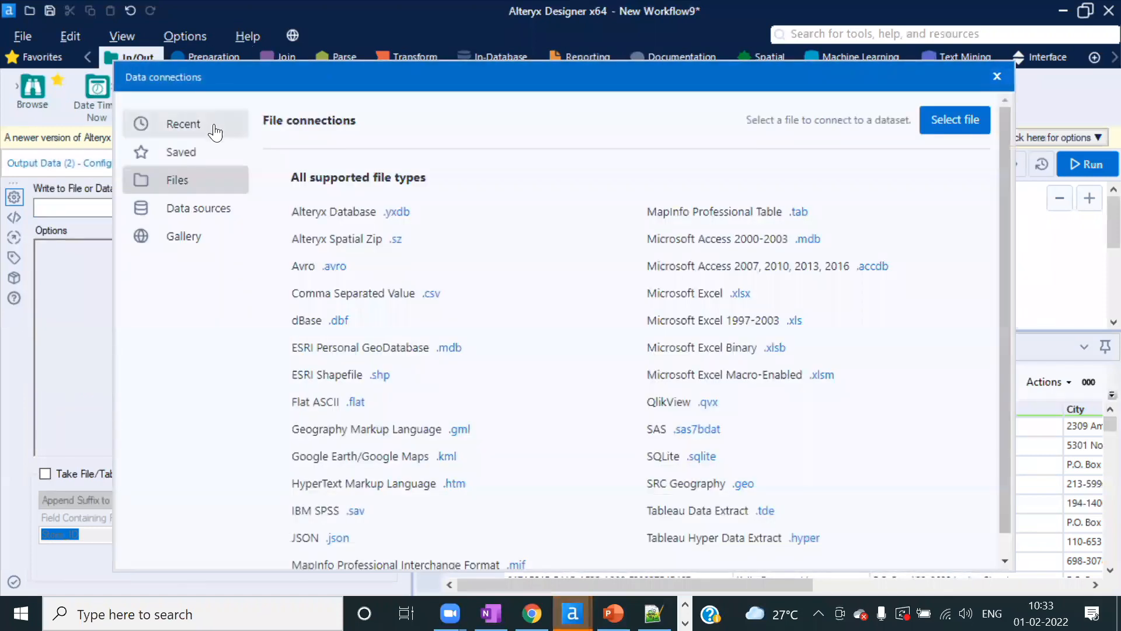
click(190, 210)
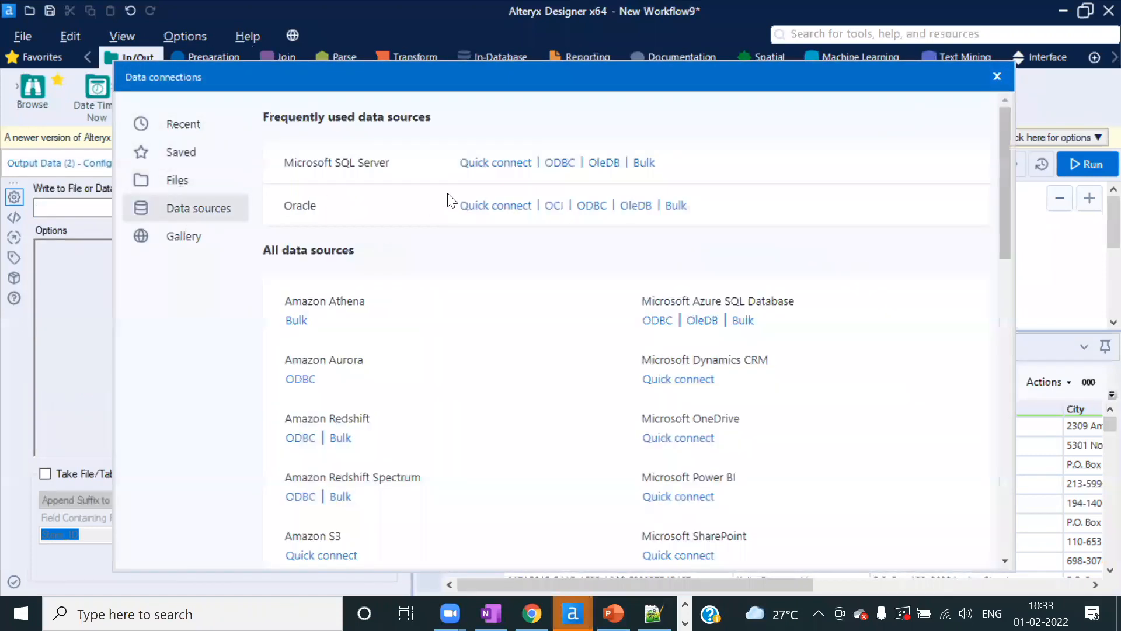
click(505, 168)
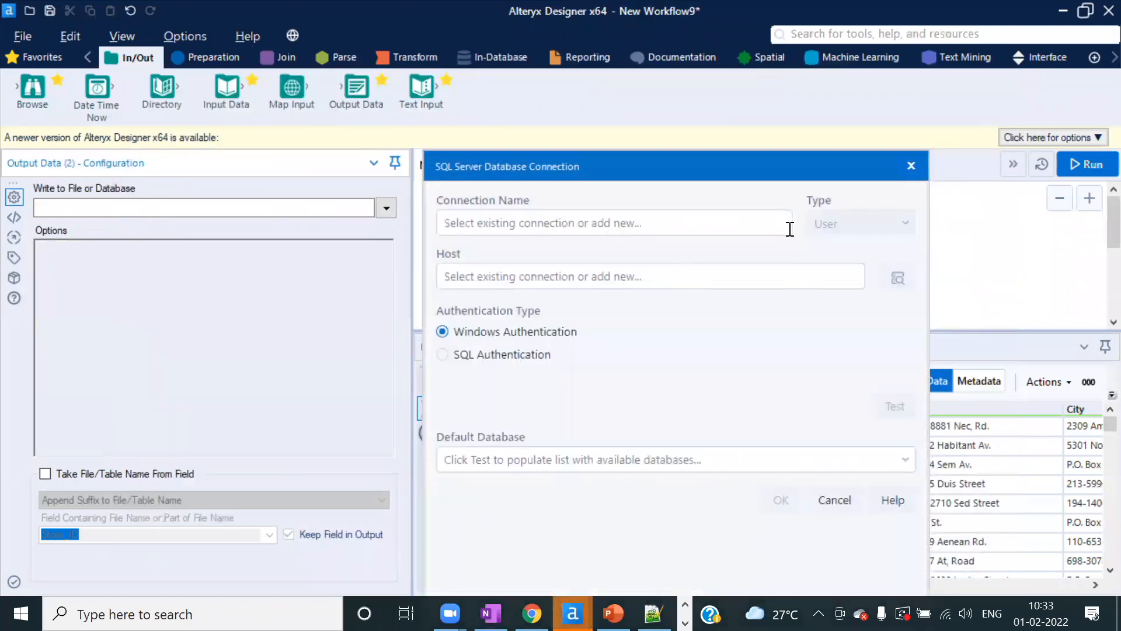
- Choose the existing jan2022 connection with Windows Authentication and test it
click(736, 226)
drag(779, 309, 788, 393)
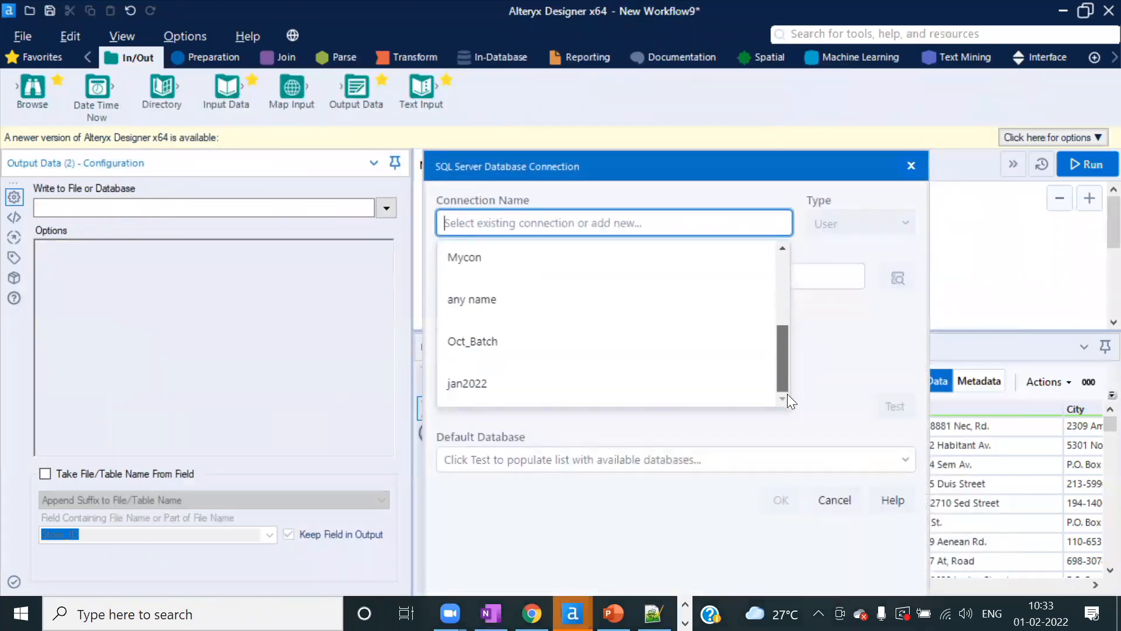
click(488, 386)
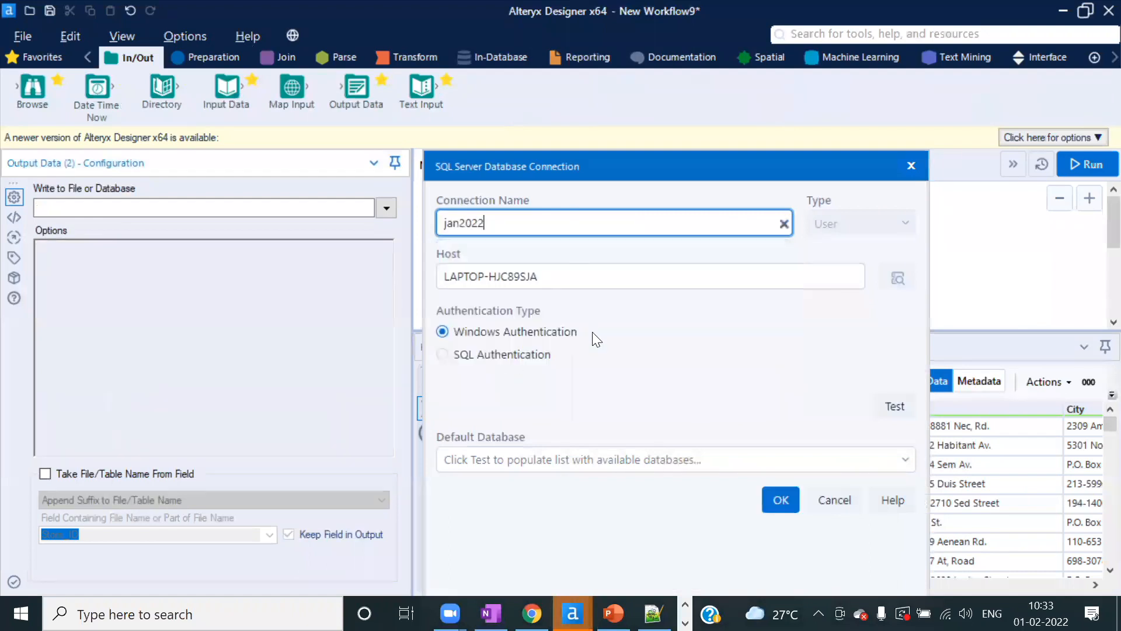
click(909, 461)
click(892, 405)
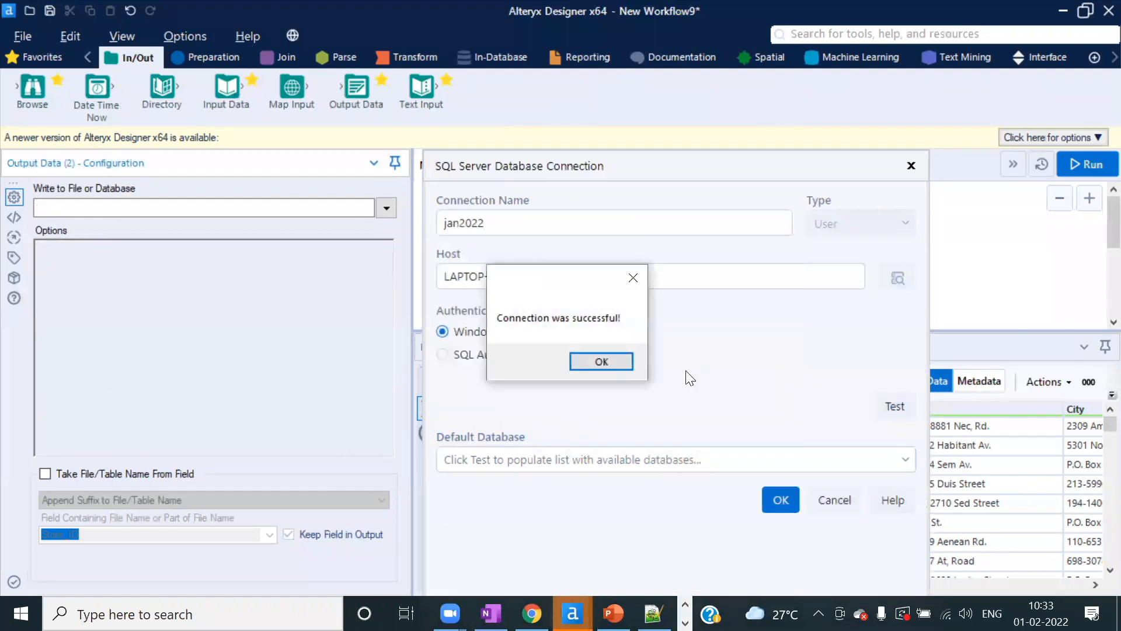
click(600, 361)
- Set the default database to Jan2022, name the output table Inc_Load, and widen the output configuration area
click(905, 460)
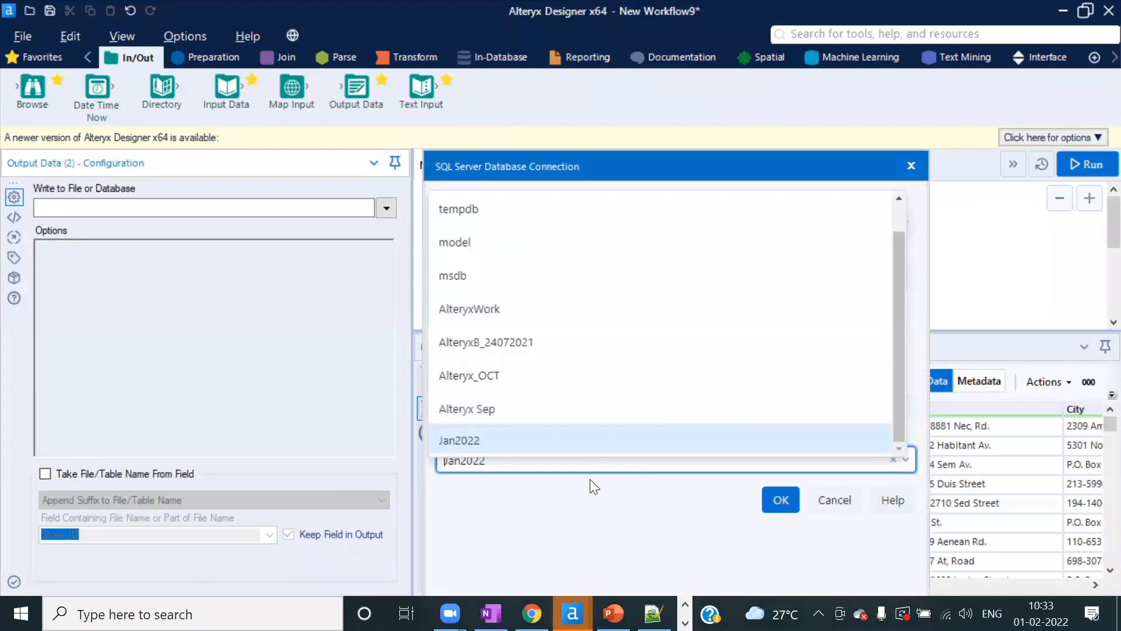
click(459, 440)
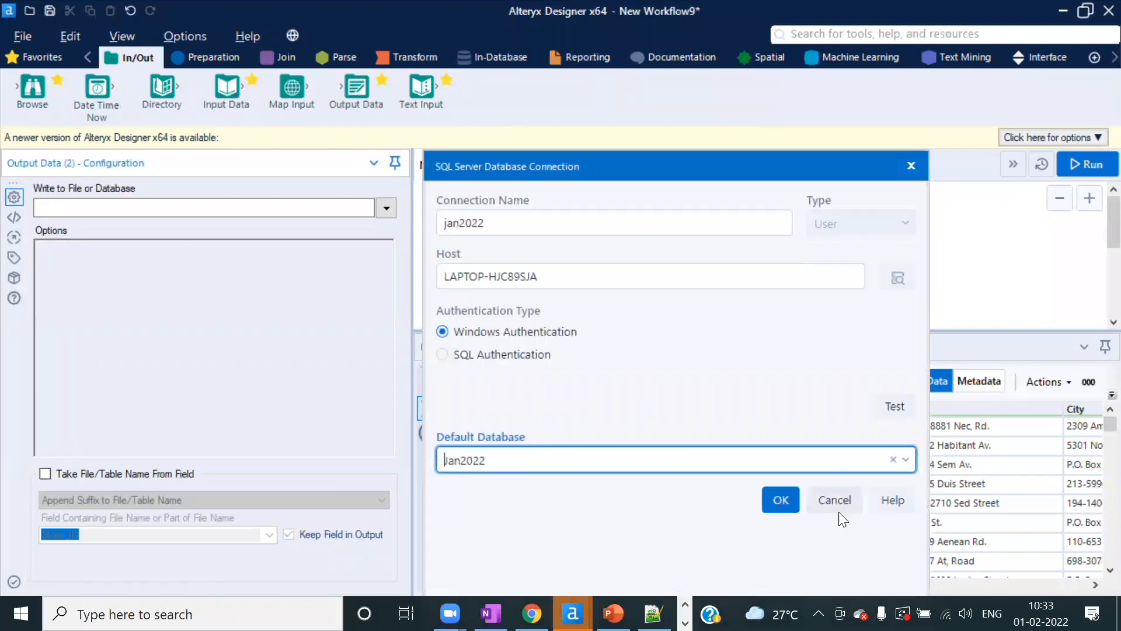
click(780, 500)
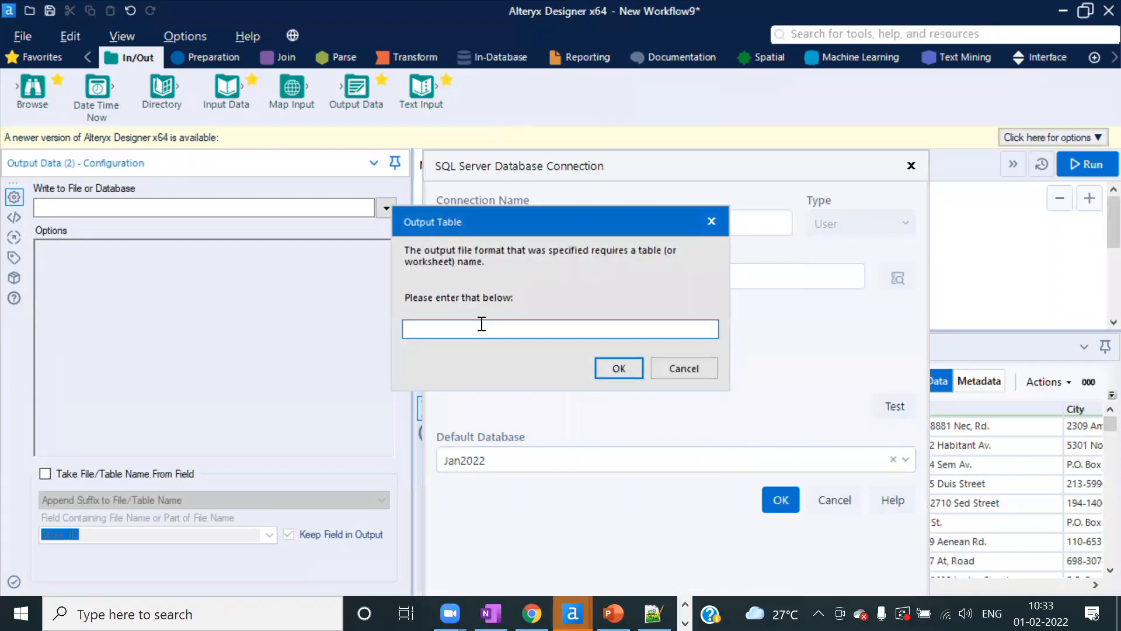
text(Inc_Load)
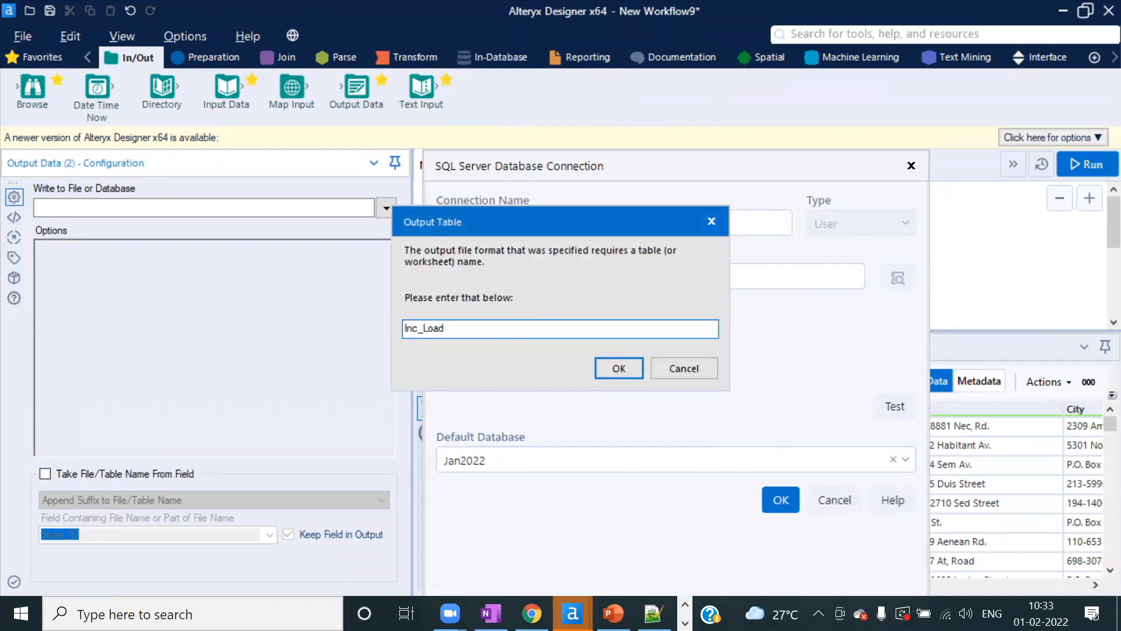
click(618, 358)
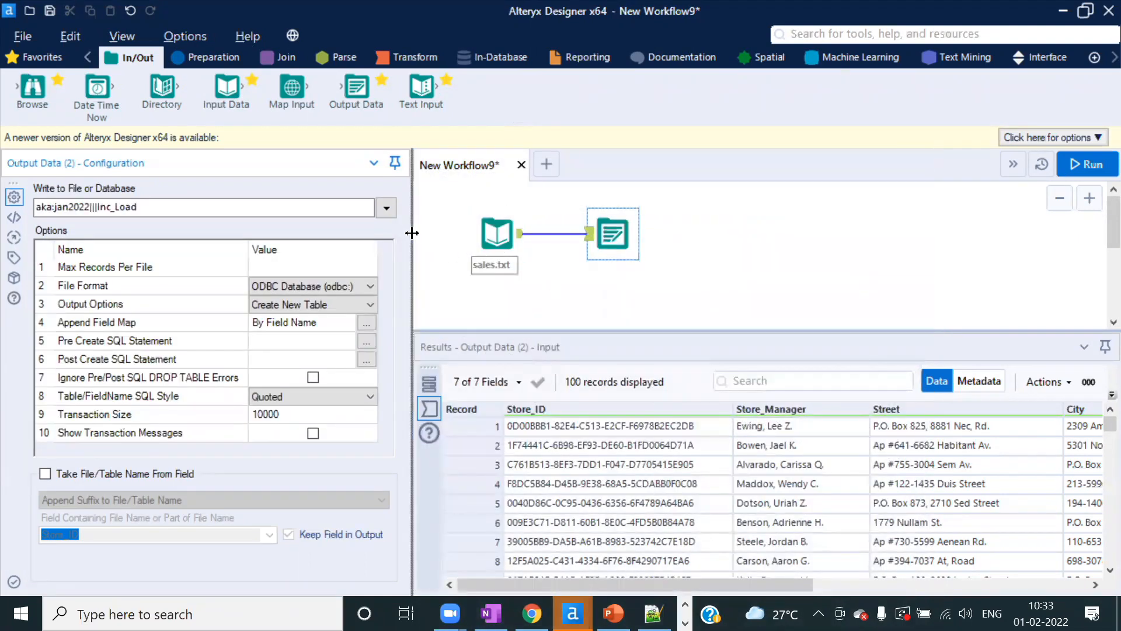
drag(411, 234, 469, 234)
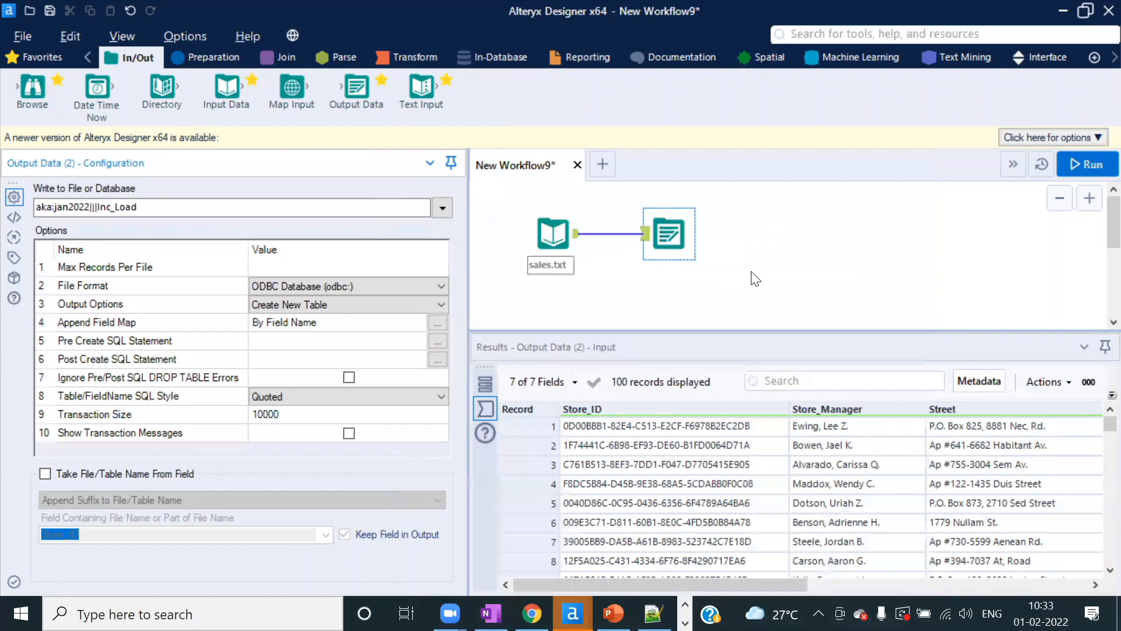
- Open Microsoft SQL Server Management Studio 18, dismiss the file recovery dialog and connect to the local Database Engine with Windows Authentication
click(277, 602)
text(ssms)
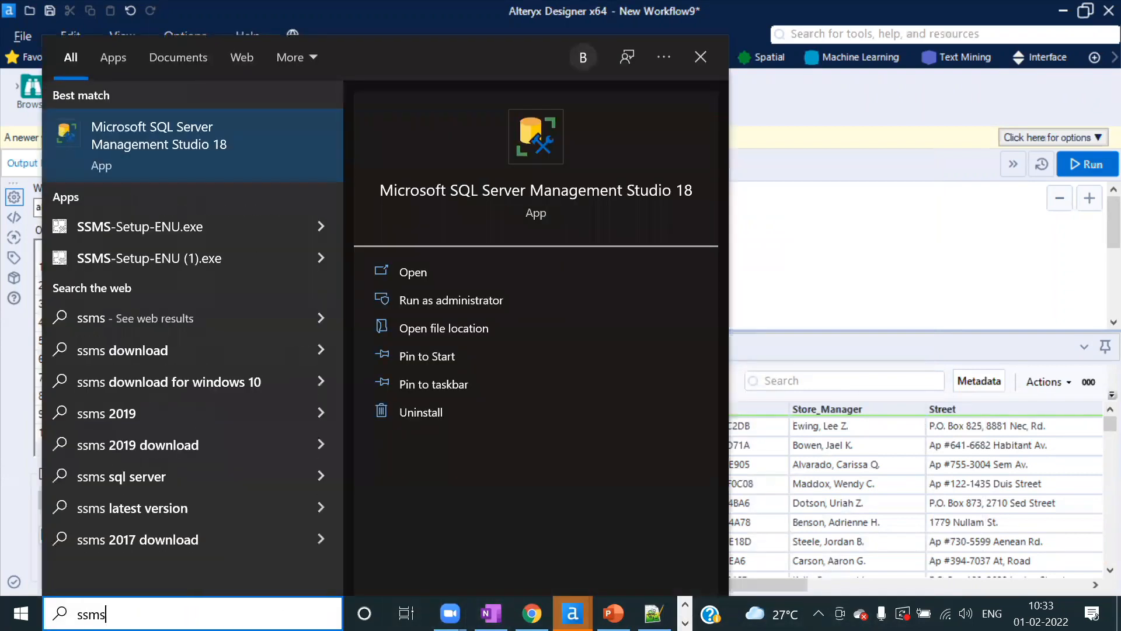
key(Return)
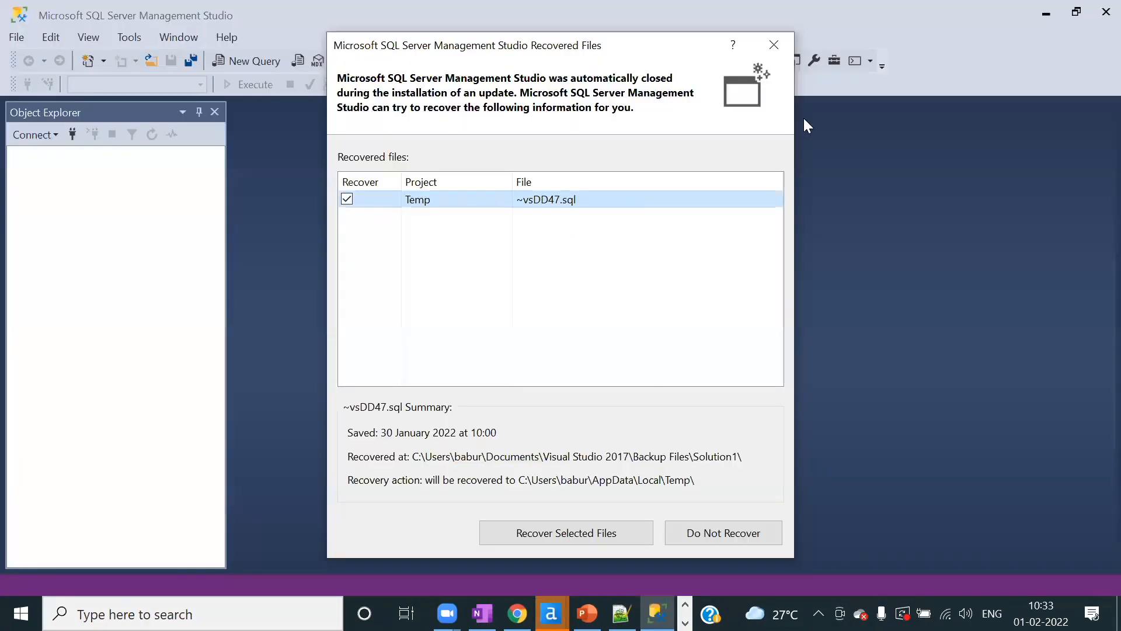
click(780, 44)
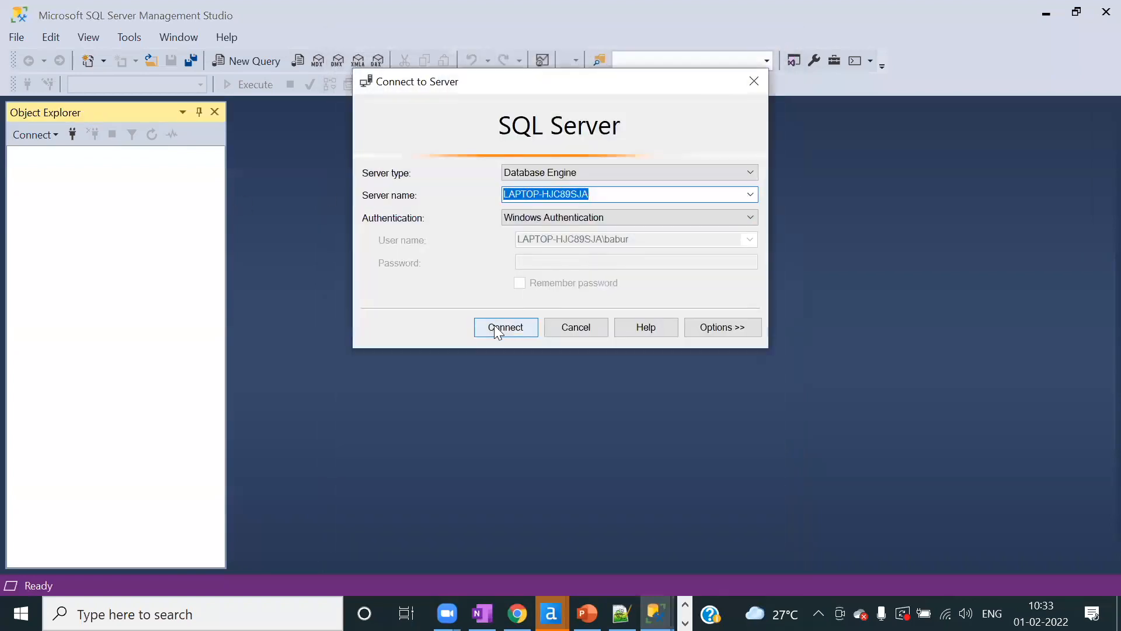
click(494, 325)
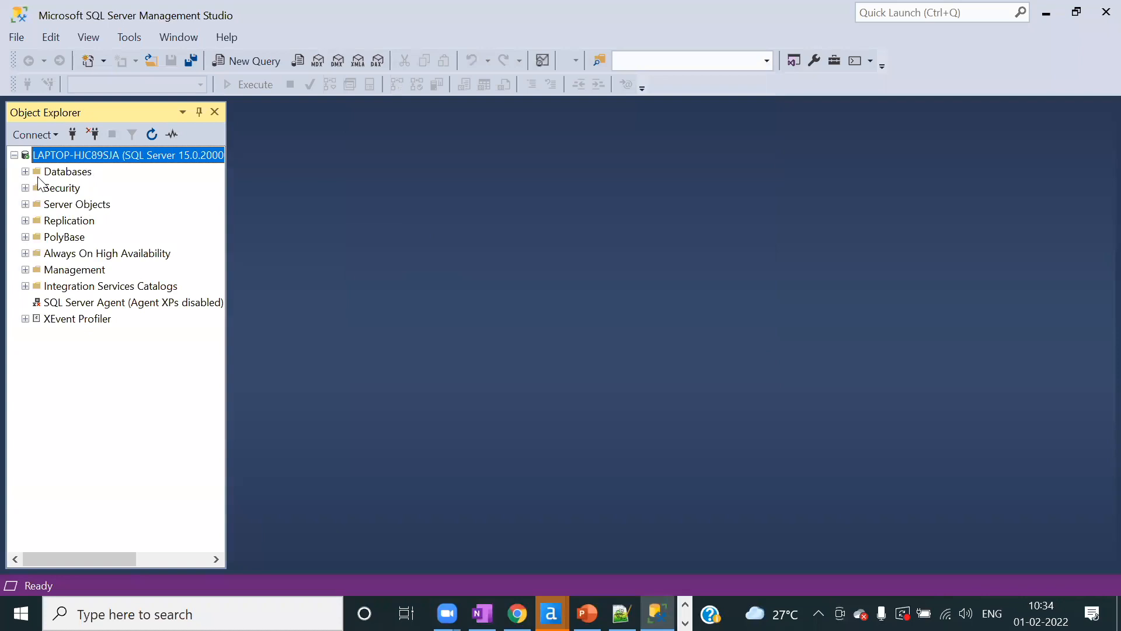
- Expand the Jan2022 database down to its tables and refresh the table list
click(25, 171)
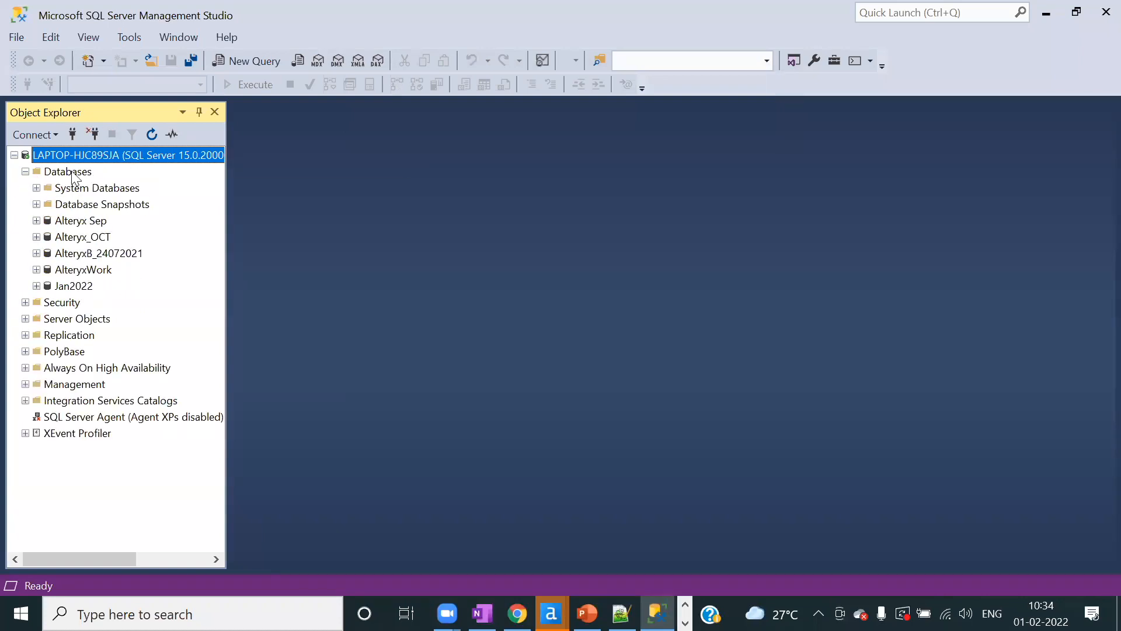
click(37, 285)
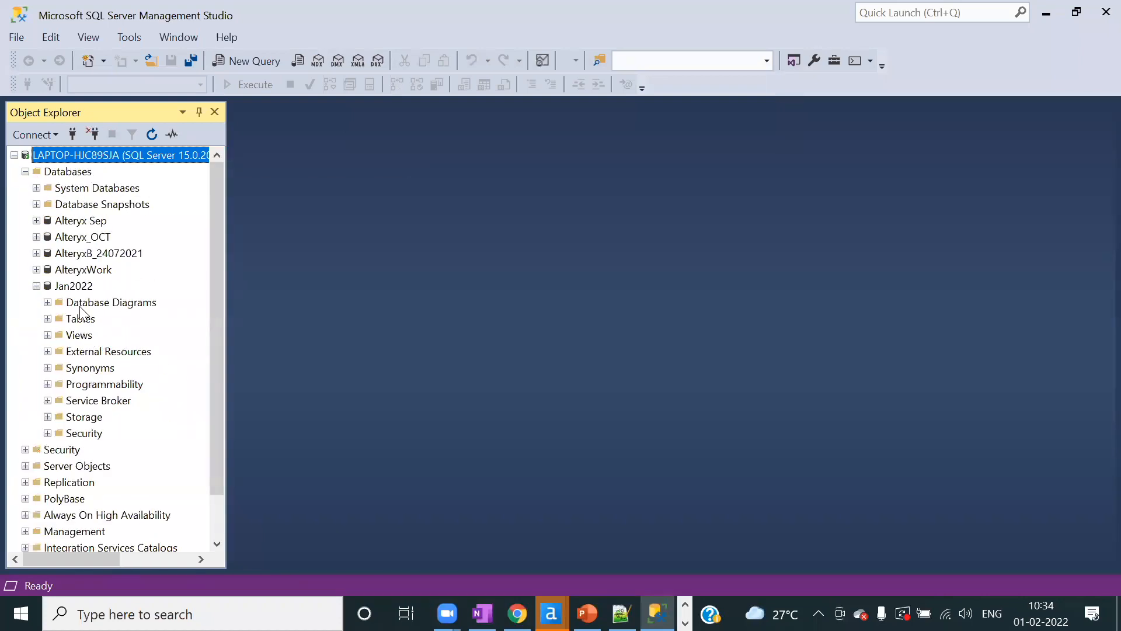
click(48, 319)
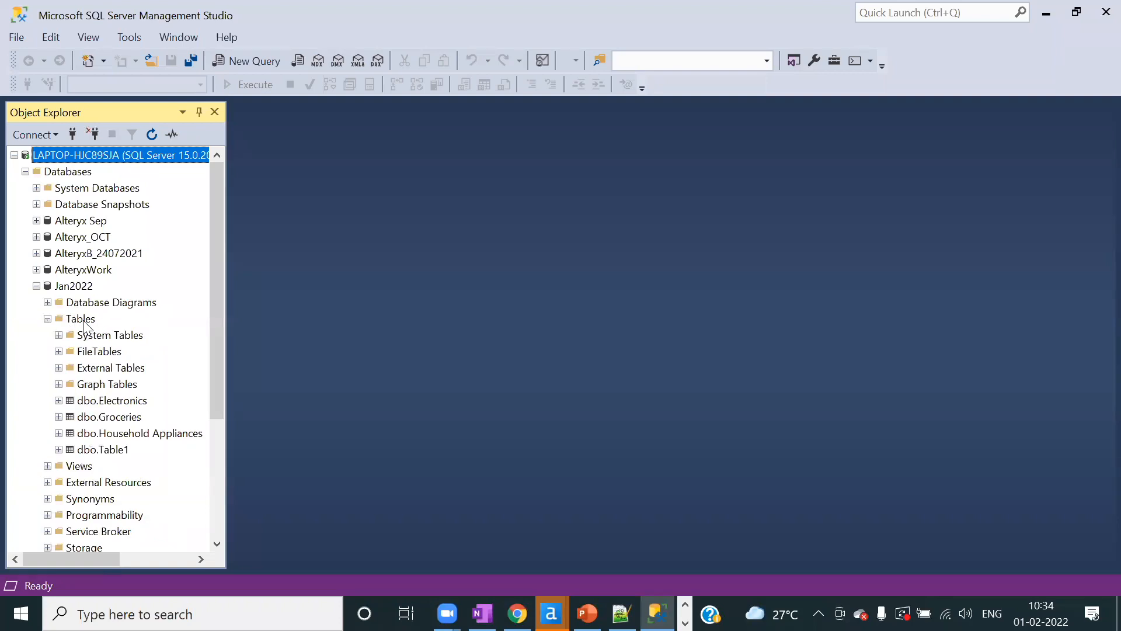
right_click(85, 324)
click(136, 414)
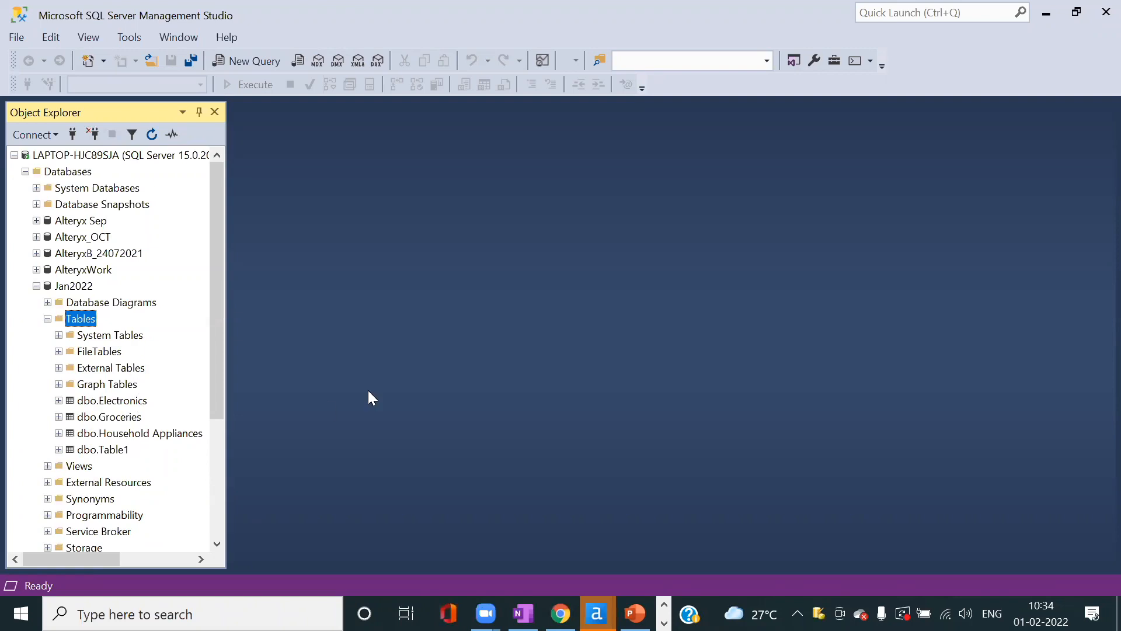
- Switch to Alteryx Designer and run the workflow to write sales.txt into the new Inc_Load table
key(alt+Tab)
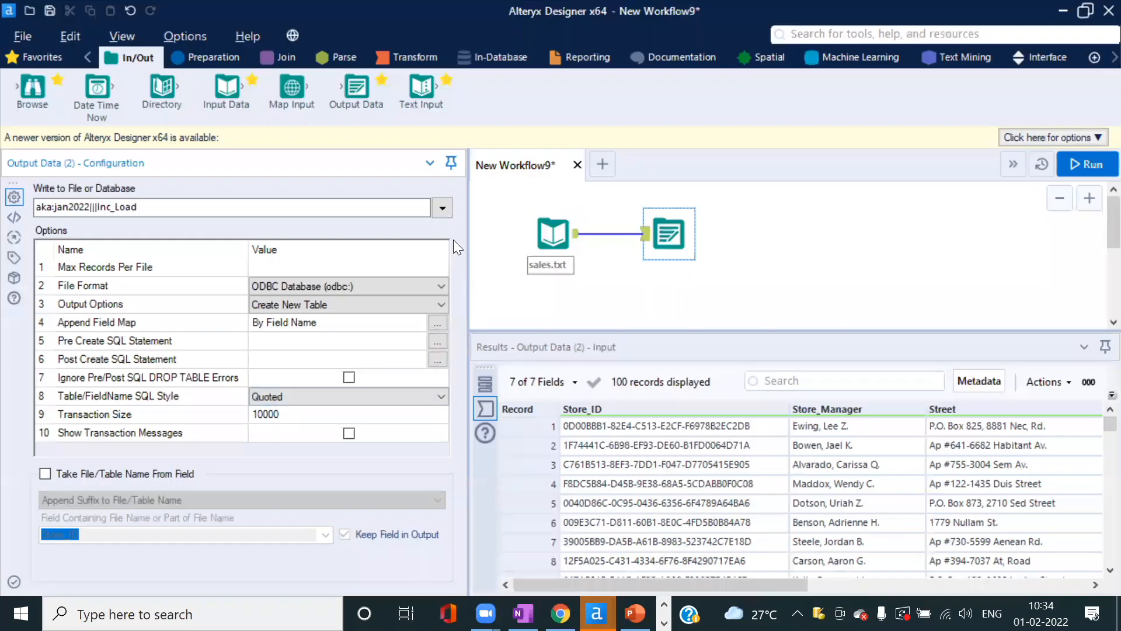
drag(466, 253, 488, 253)
click(1091, 164)
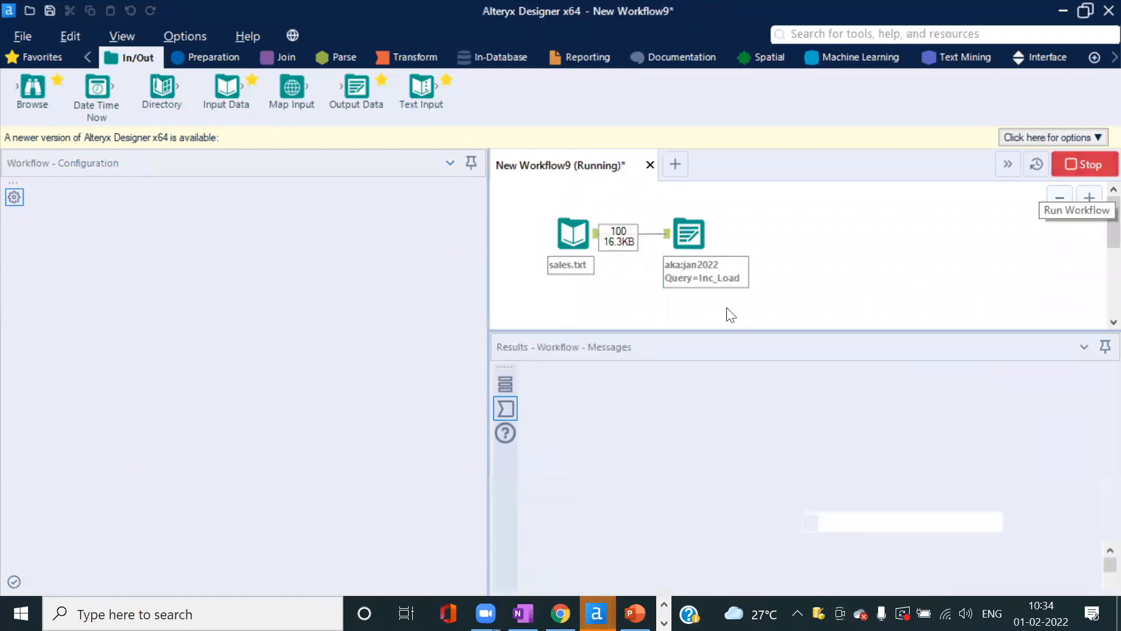
click(713, 370)
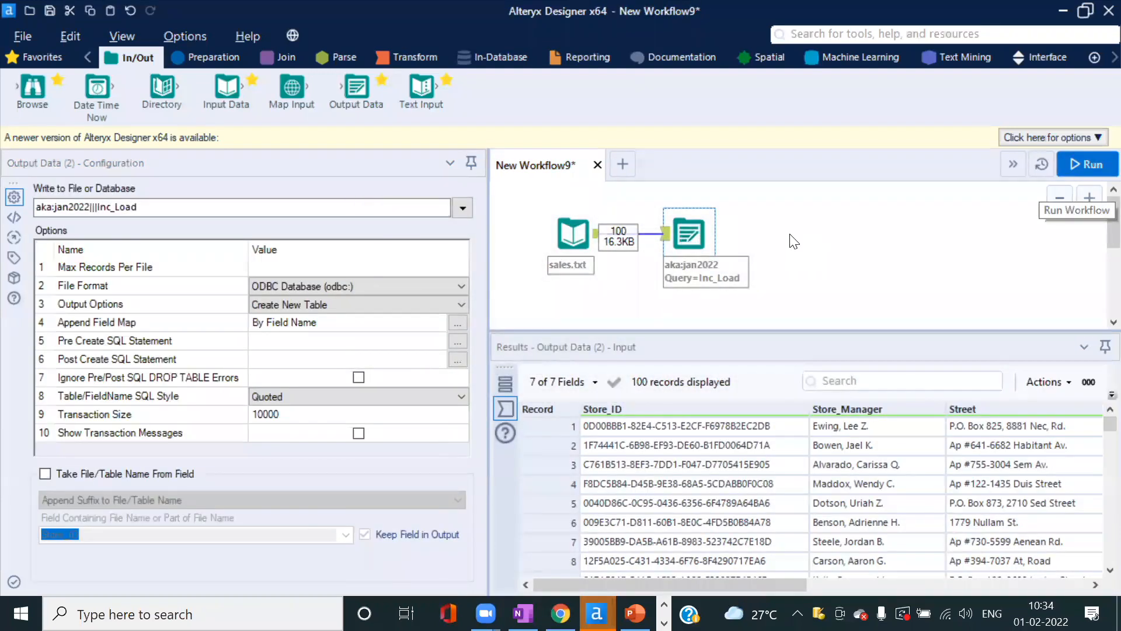
- Back in SQL Server Management Studio, refresh the Jan2022 tables, locate dbo.Inc_Load and open a new query for the database
key(alt+Tab)
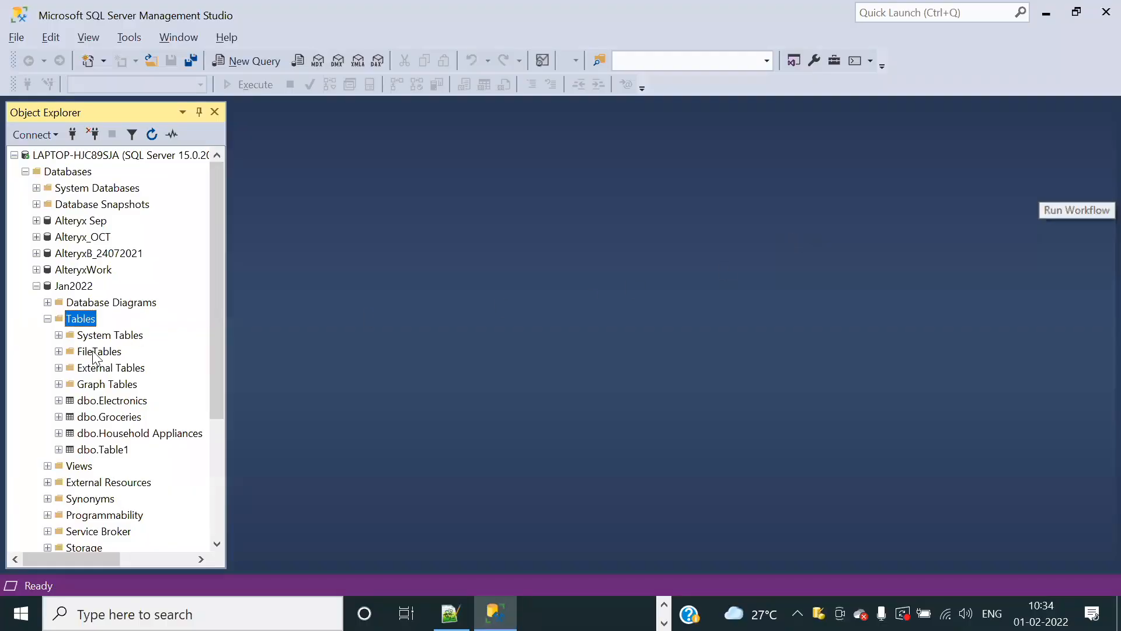
right_click(80, 318)
click(144, 410)
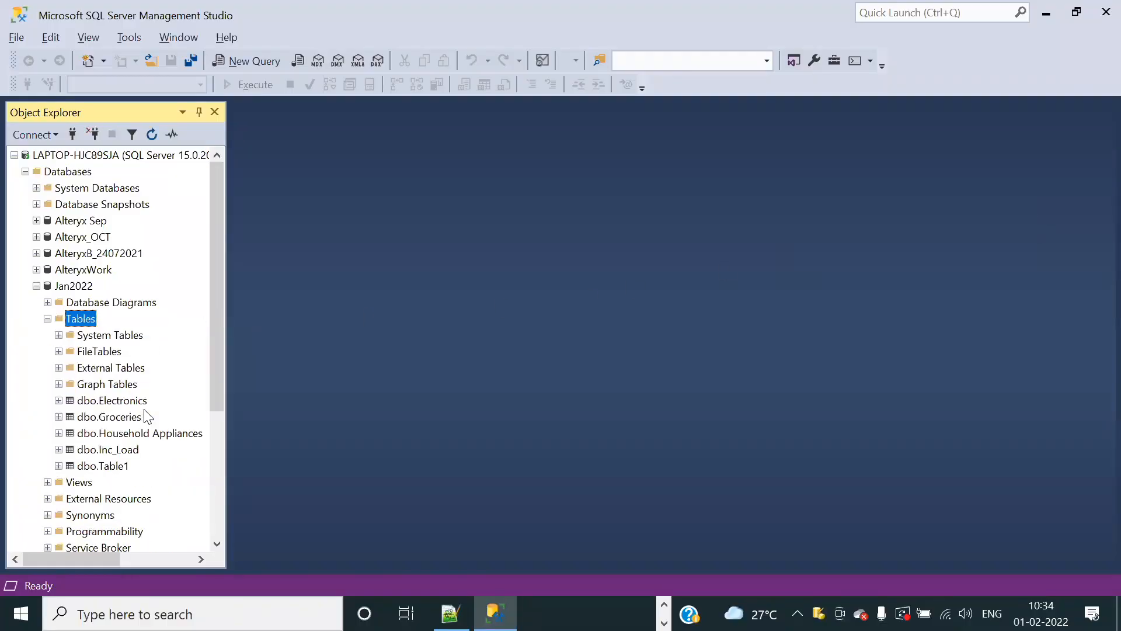
click(119, 451)
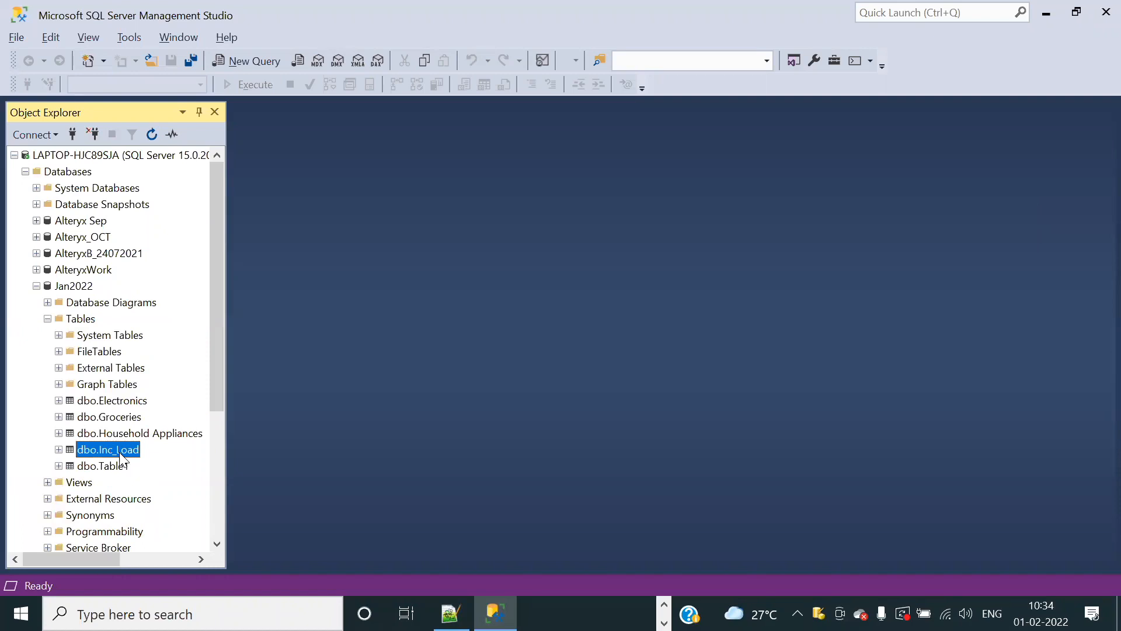
click(83, 287)
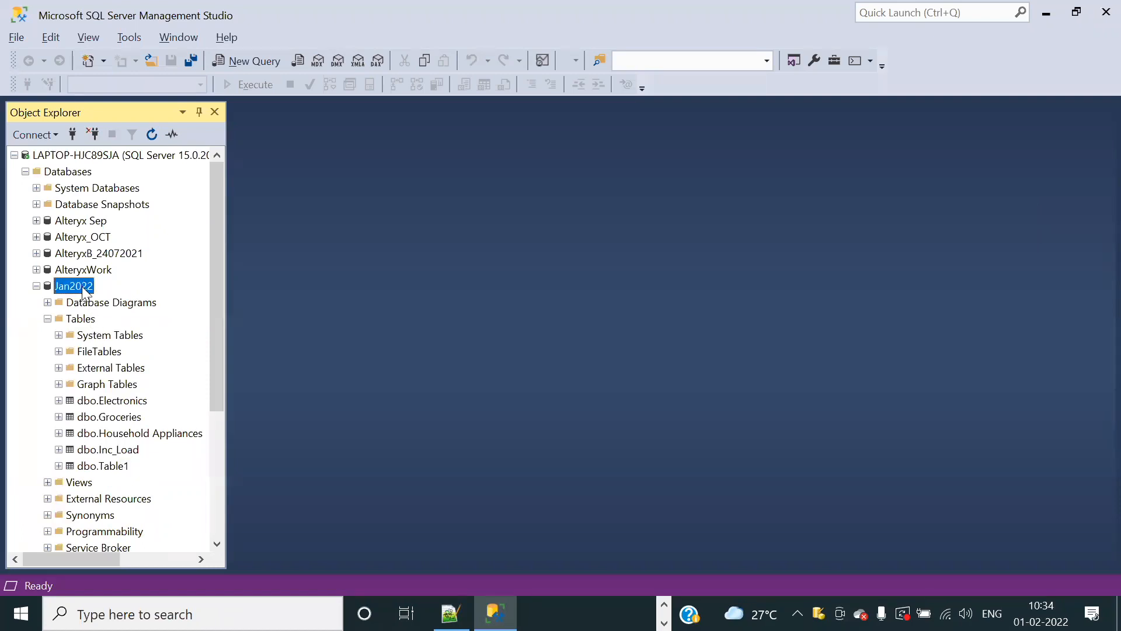
key(ctrl+n)
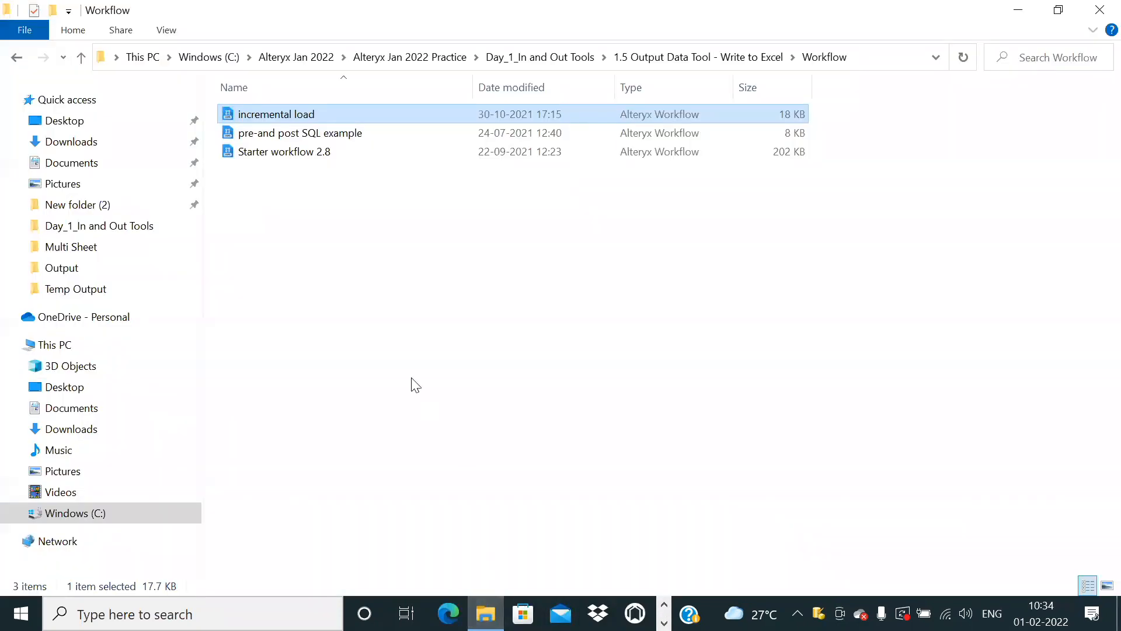
- In File Explorer, go to the Incrementatl Load folder under 1.5 Output Data Tool - Write to Excel and duplicate the sales file there
click(683, 57)
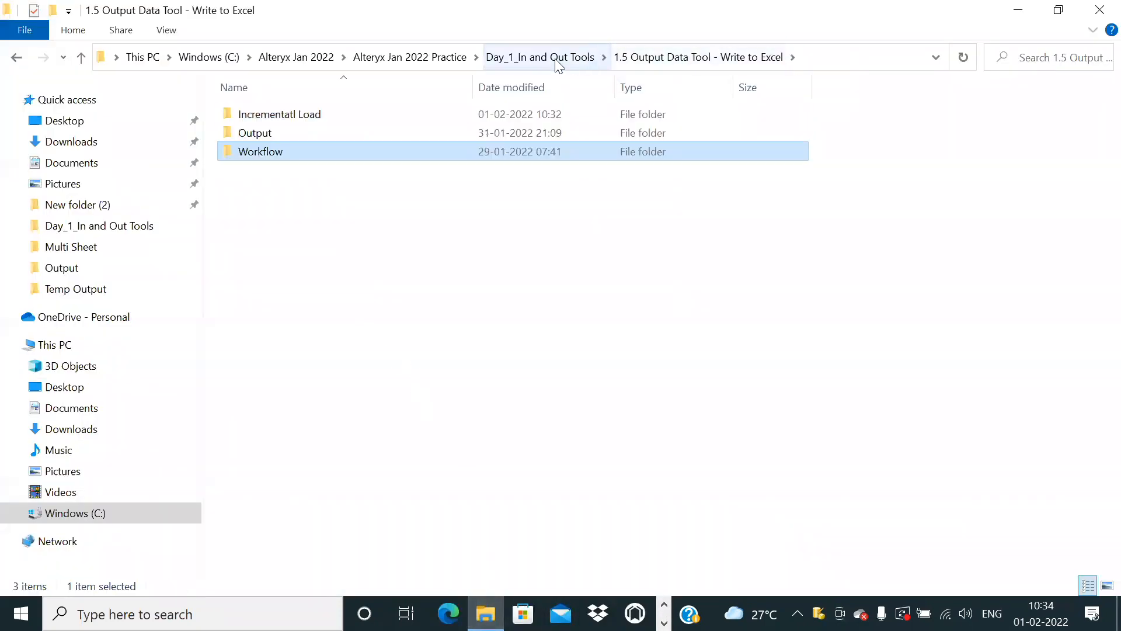
click(558, 58)
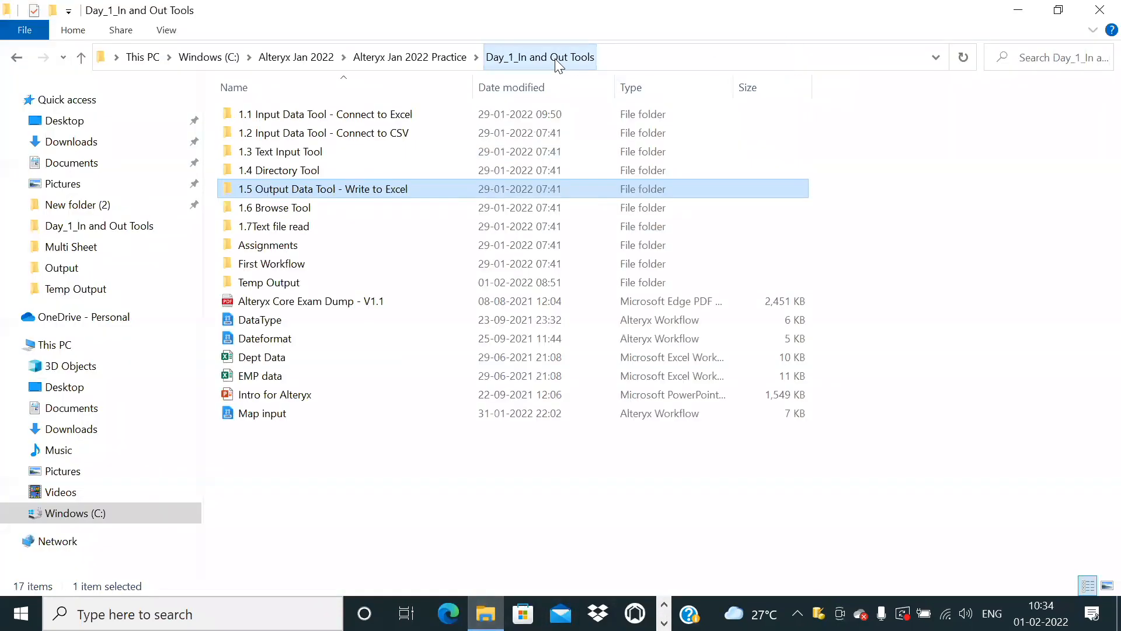
double_click(346, 192)
double_click(279, 115)
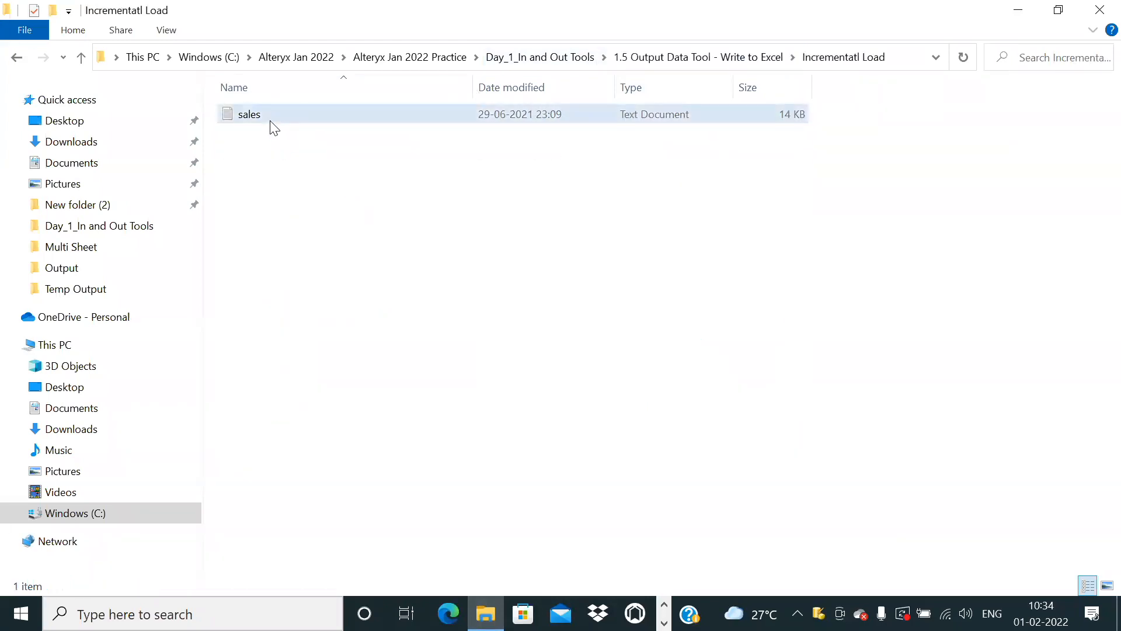
click(270, 120)
key(ctrl+v)
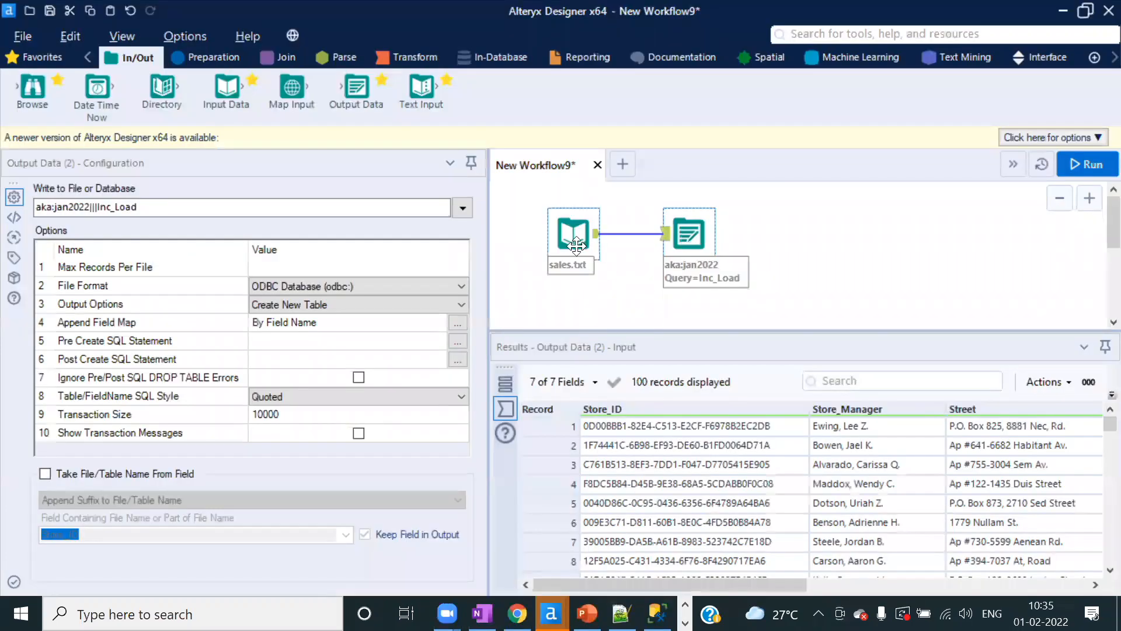
- Back in Alteryx Designer, check which file path the sales.txt input reads, widening the configuration area to show more of it
click(576, 246)
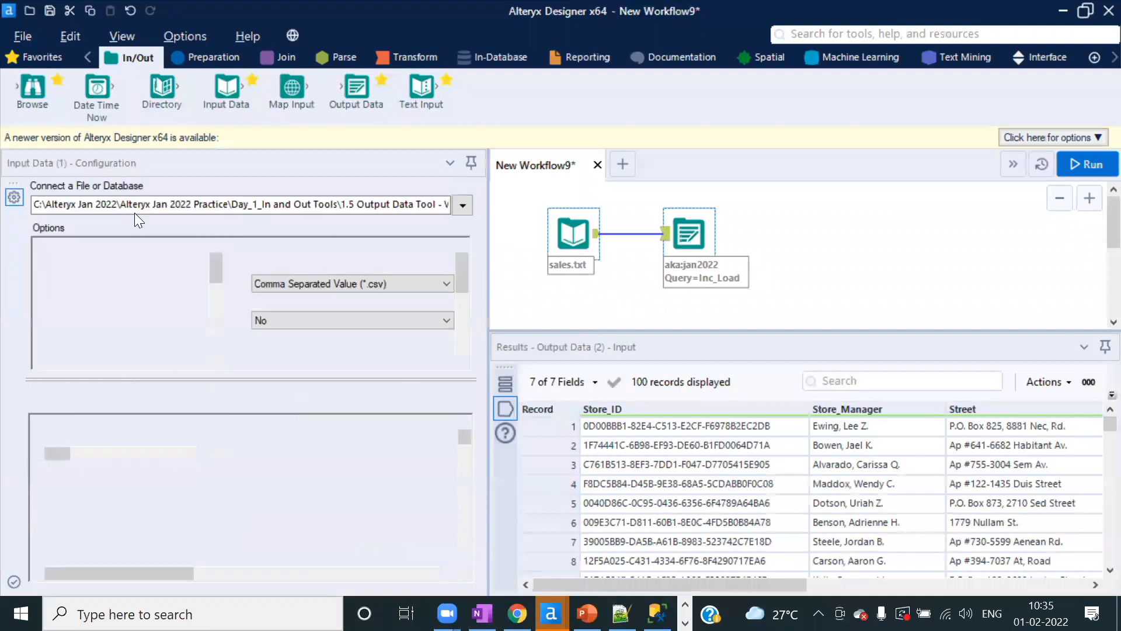
mouse_move(489, 256)
mouse_down()
mouse_move(707, 260)
mouse_move(603, 245)
mouse_move(493, 249)
mouse_up()
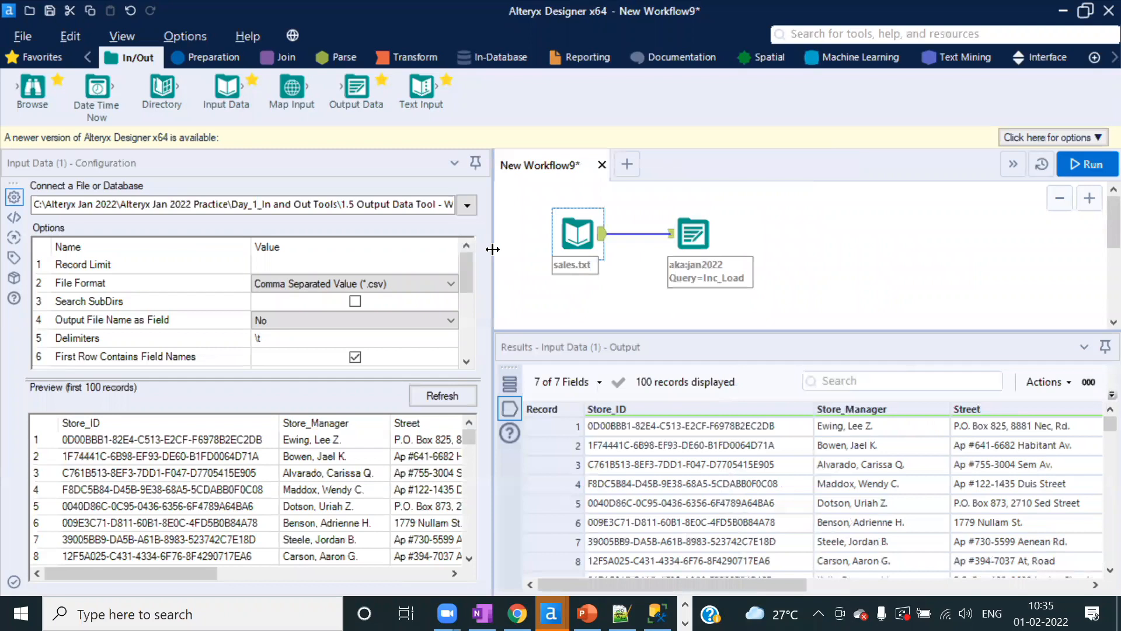
drag(492, 250, 522, 250)
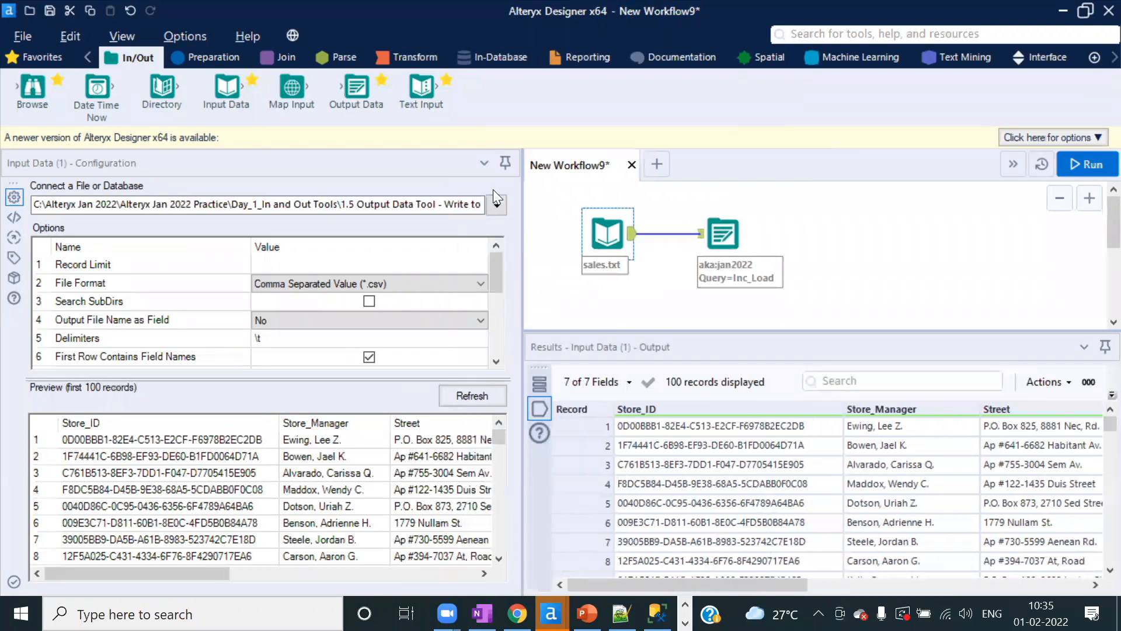
drag(465, 200, 522, 201)
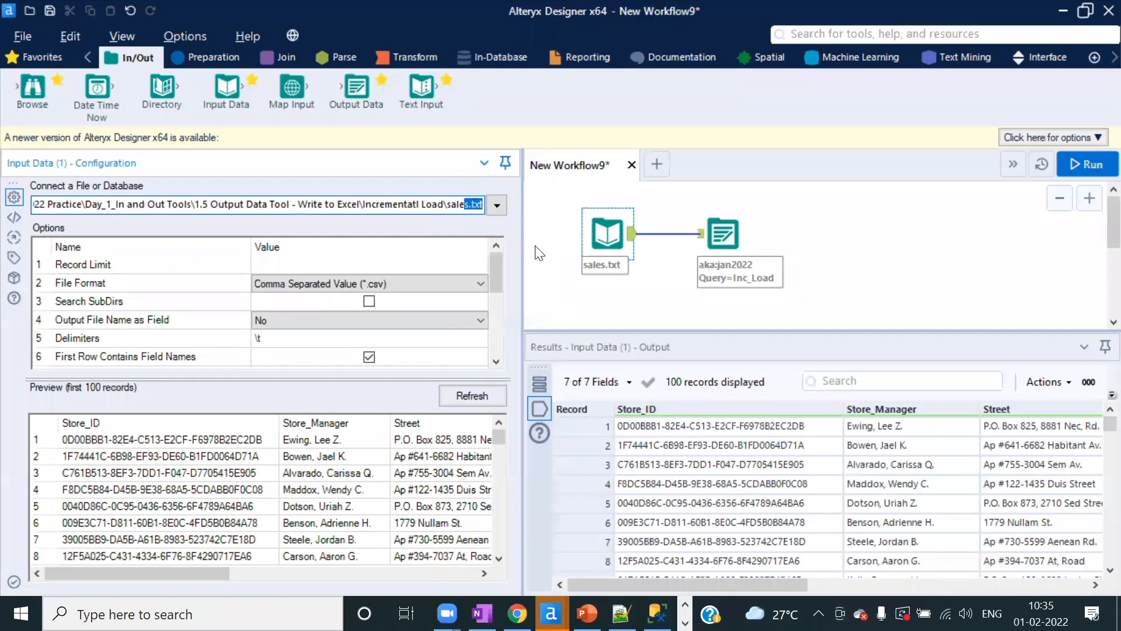
click(555, 251)
click(555, 251)
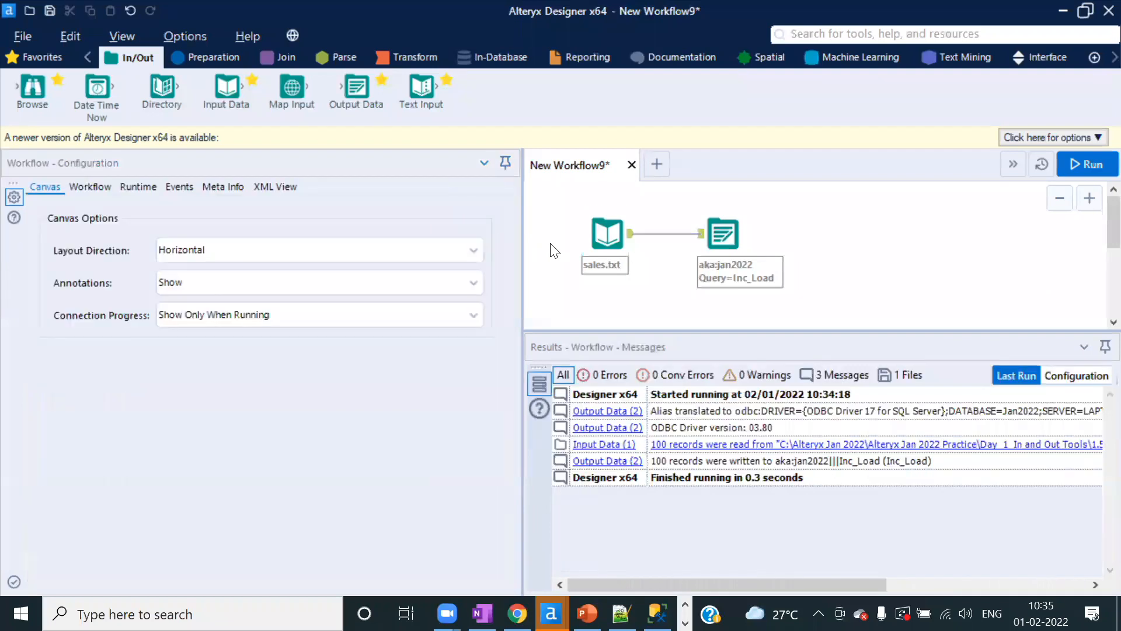
- Review the files in the Incrementatl Load folder against the workflow, giving the Alteryx canvas more height
key(alt+Tab)
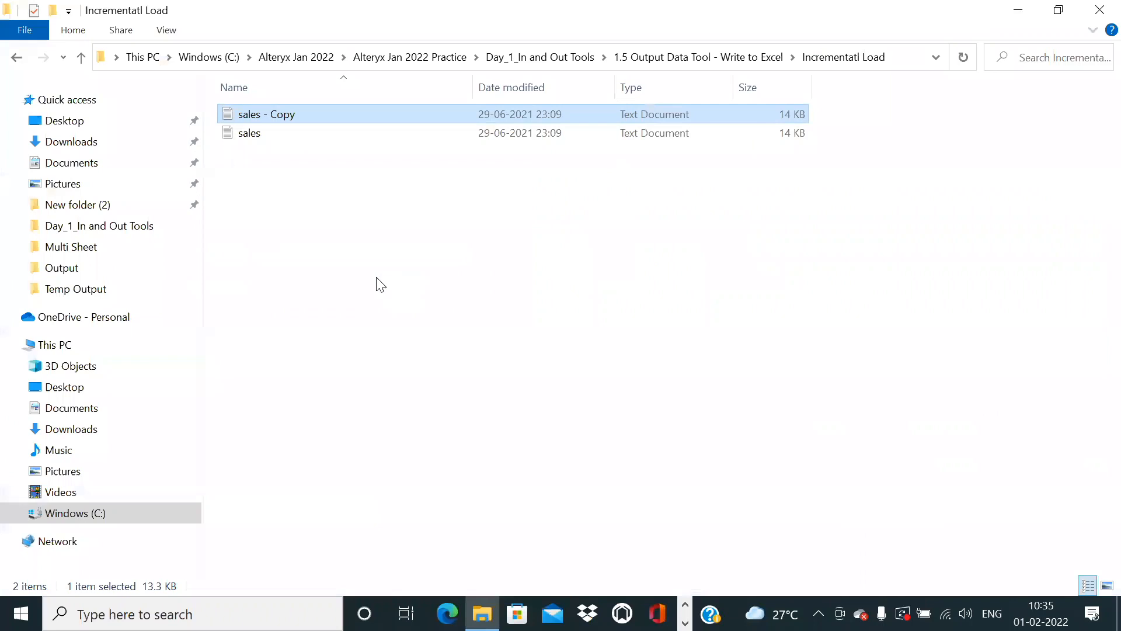
click(375, 283)
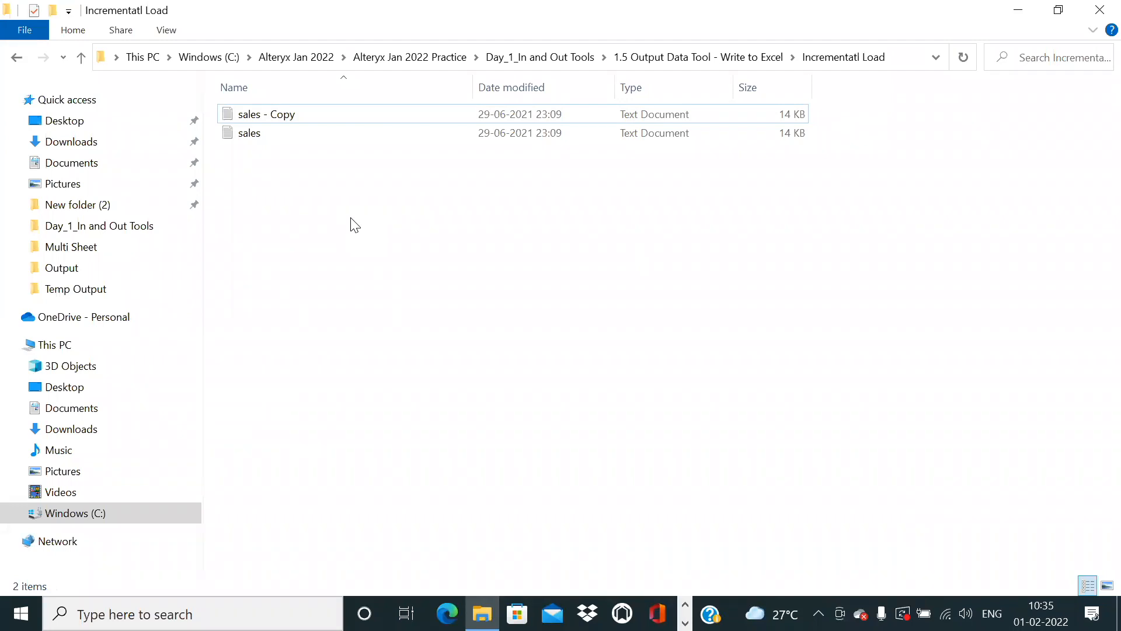
key(alt+Tab)
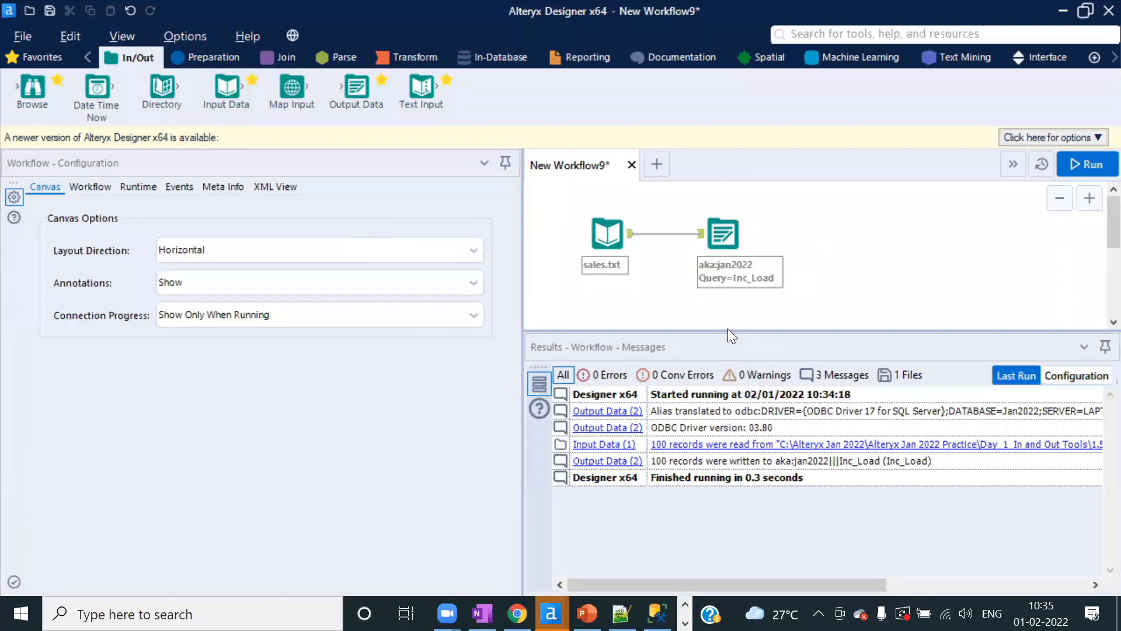
drag(724, 328, 724, 385)
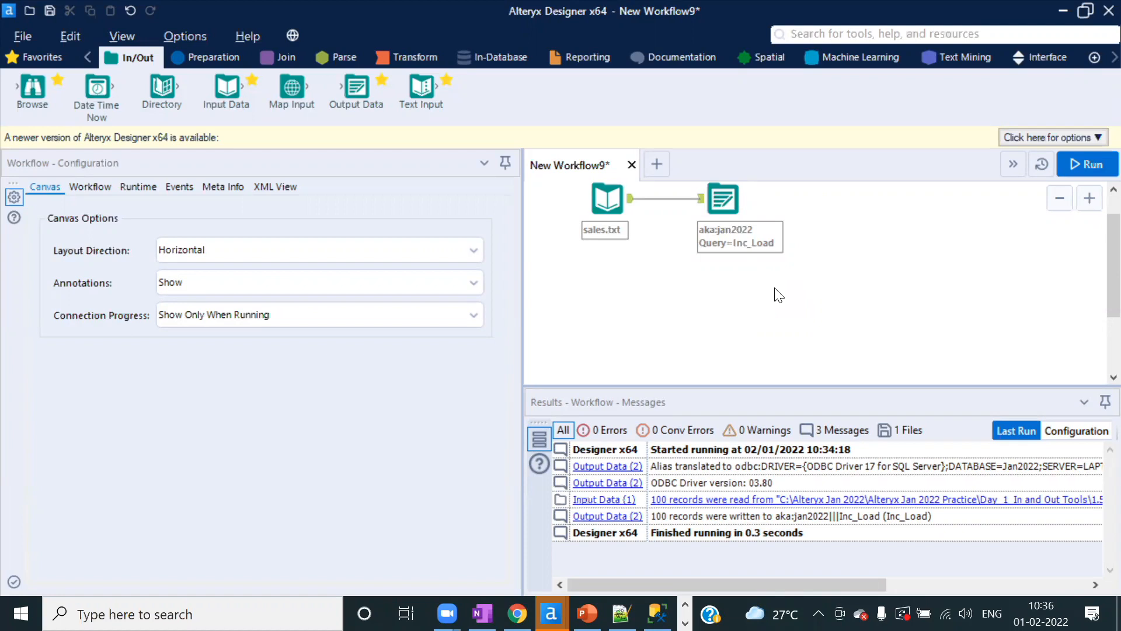
key(alt+Tab)
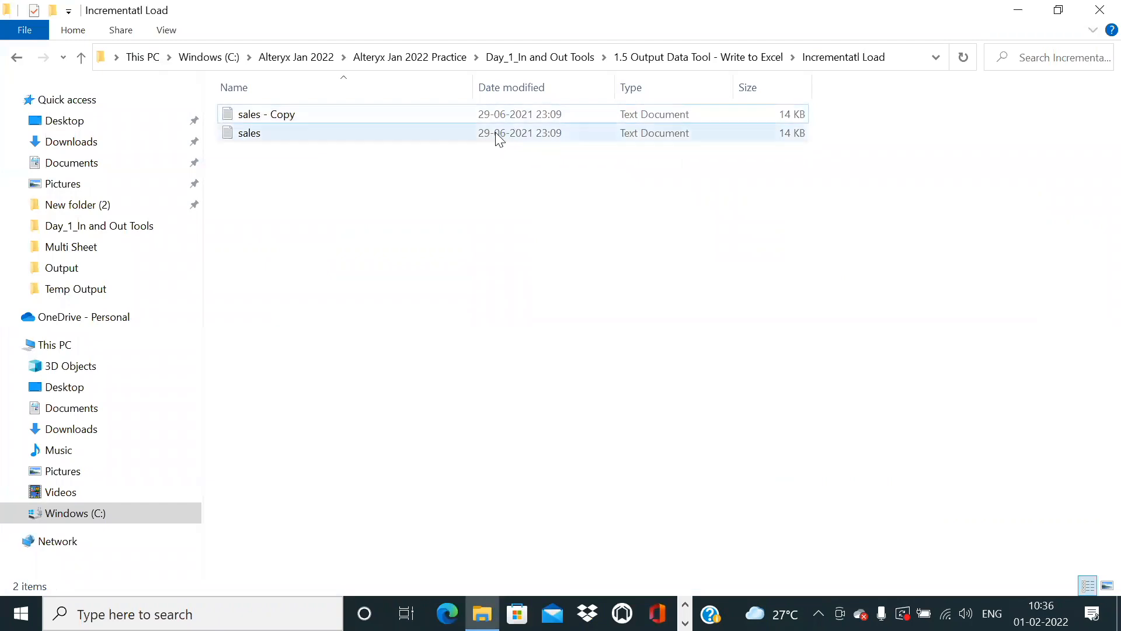
key(alt+Tab)
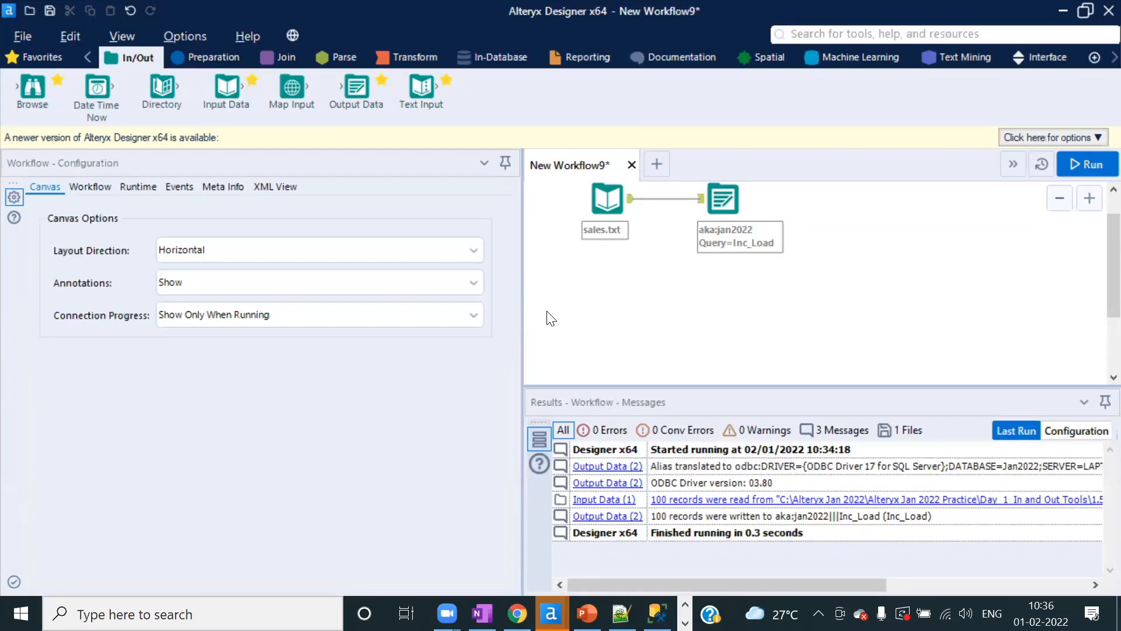
- Add a Directory tool below the sales.txt input and set its directory to the Incrementatl Load folder path copied from File Explorer
drag(163, 87, 626, 322)
key(alt+Tab)
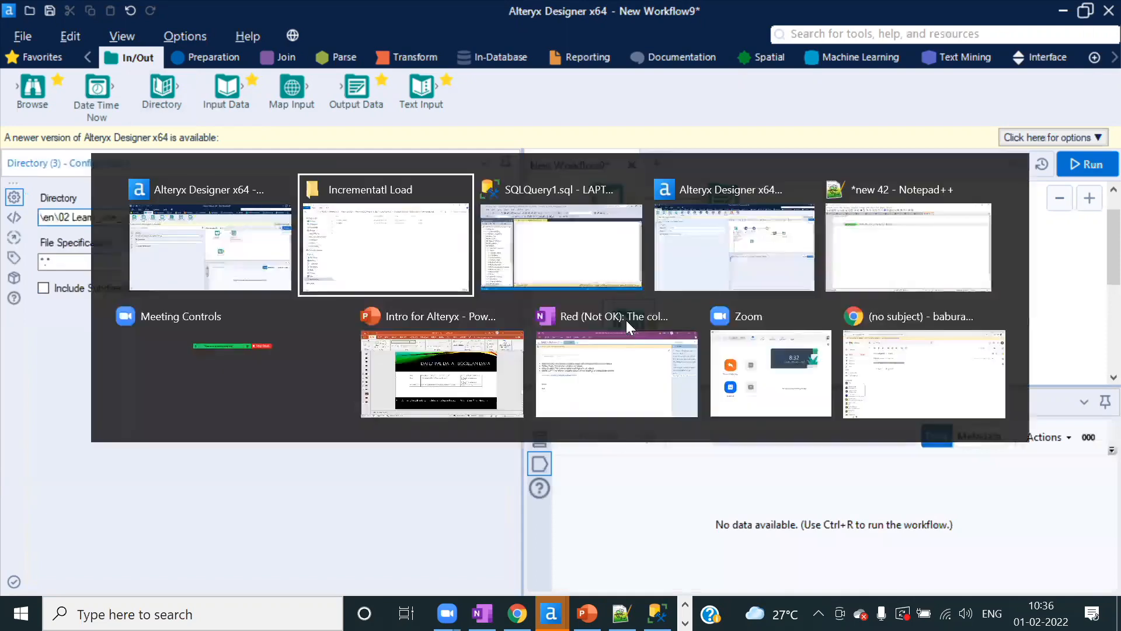
click(908, 62)
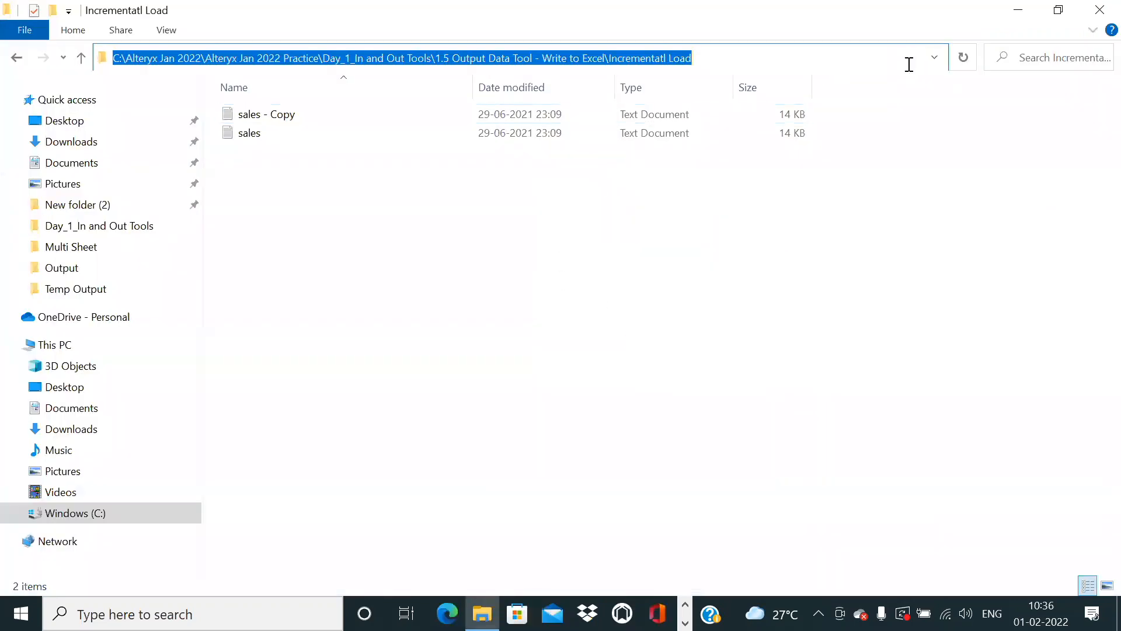
key(ctrl+c)
key(alt+Tab)
key(ctrl+v)
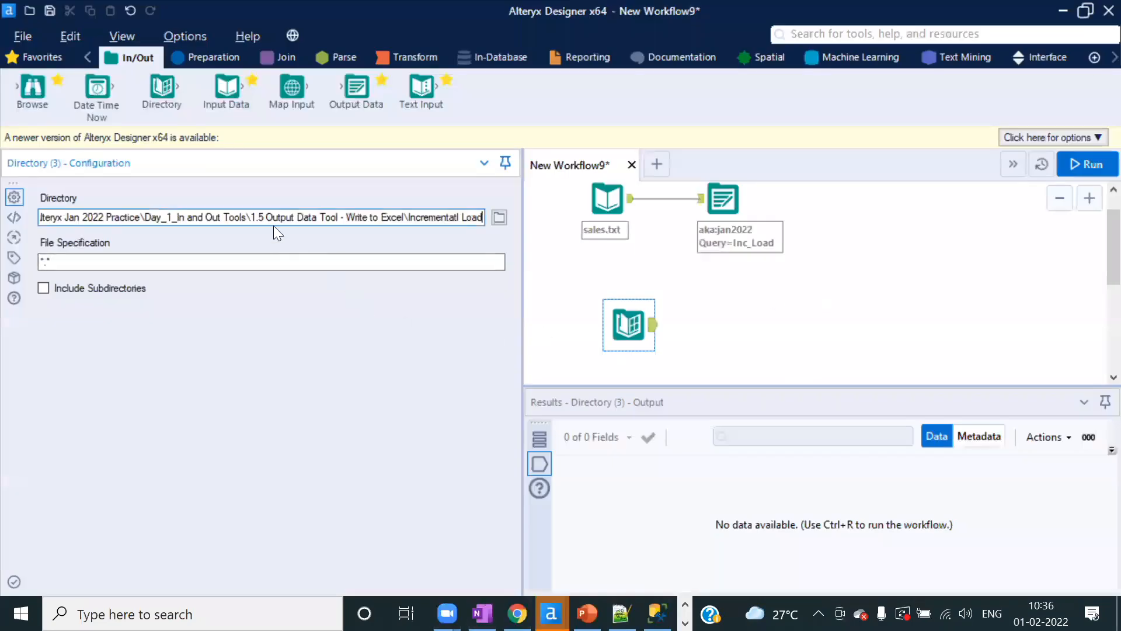
- Run the workflow, dismiss the completion message, and inspect the Inc_Load output tool's messages and Output Options setting
click(1085, 163)
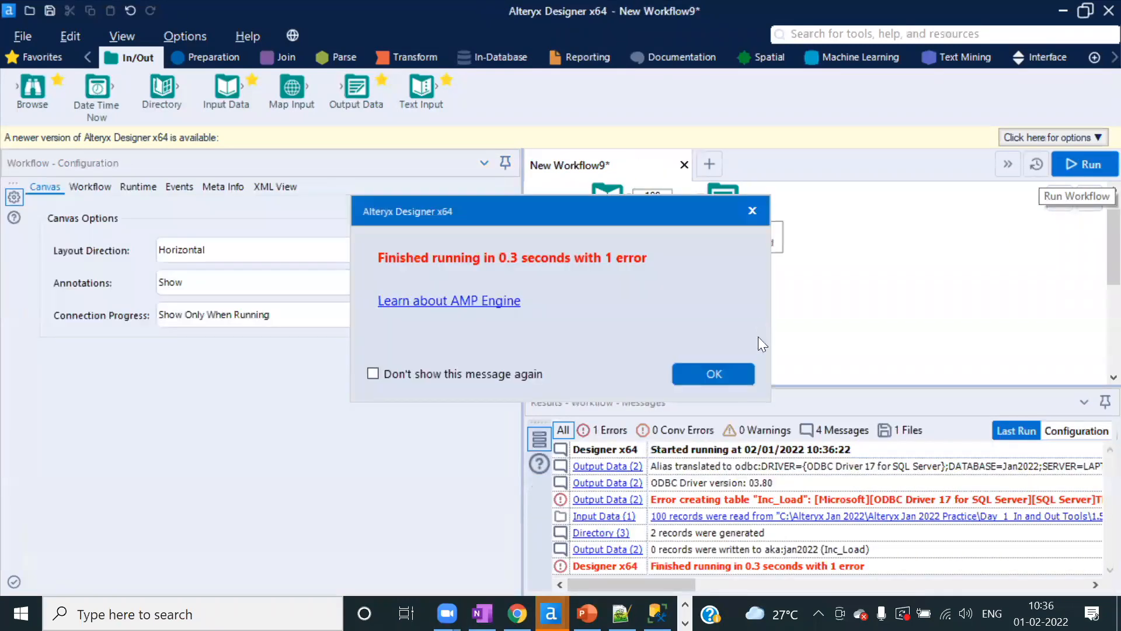
click(724, 372)
mouse_move(729, 186)
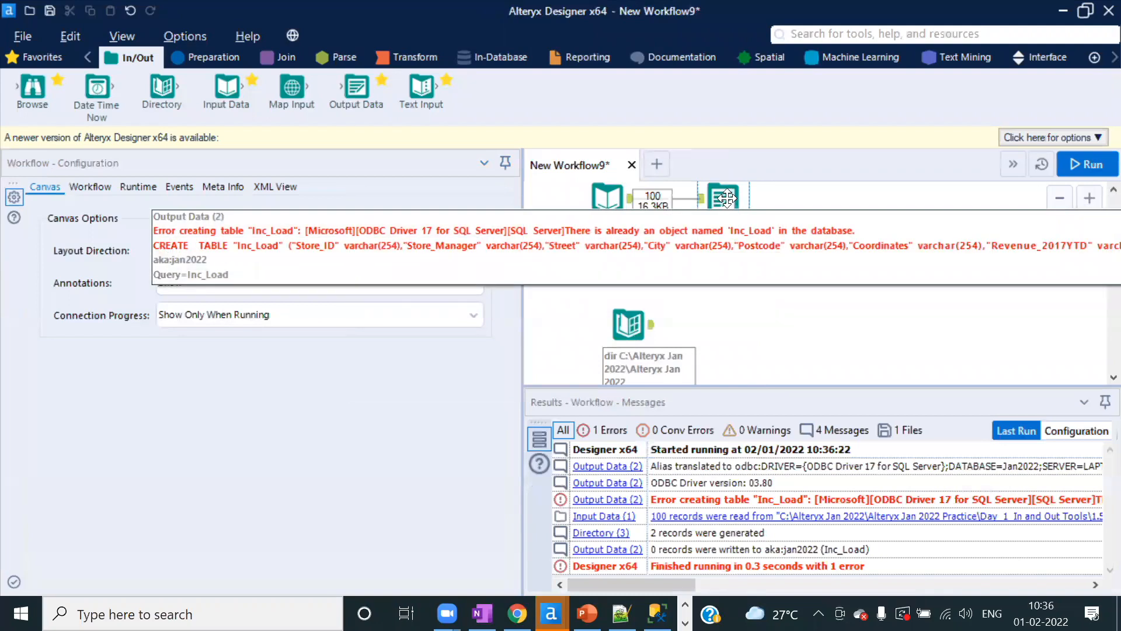
click(727, 199)
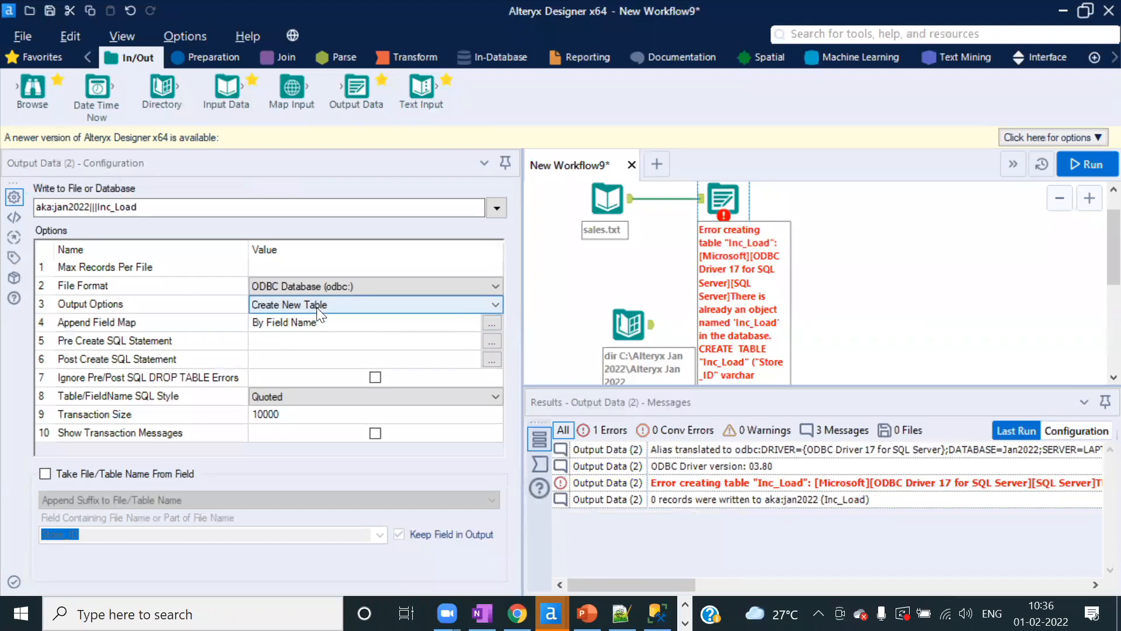
- Align the Directory tool beneath the sales.txt input and recheck the Inc_Load output tool's configuration
drag(638, 308, 617, 298)
click(724, 201)
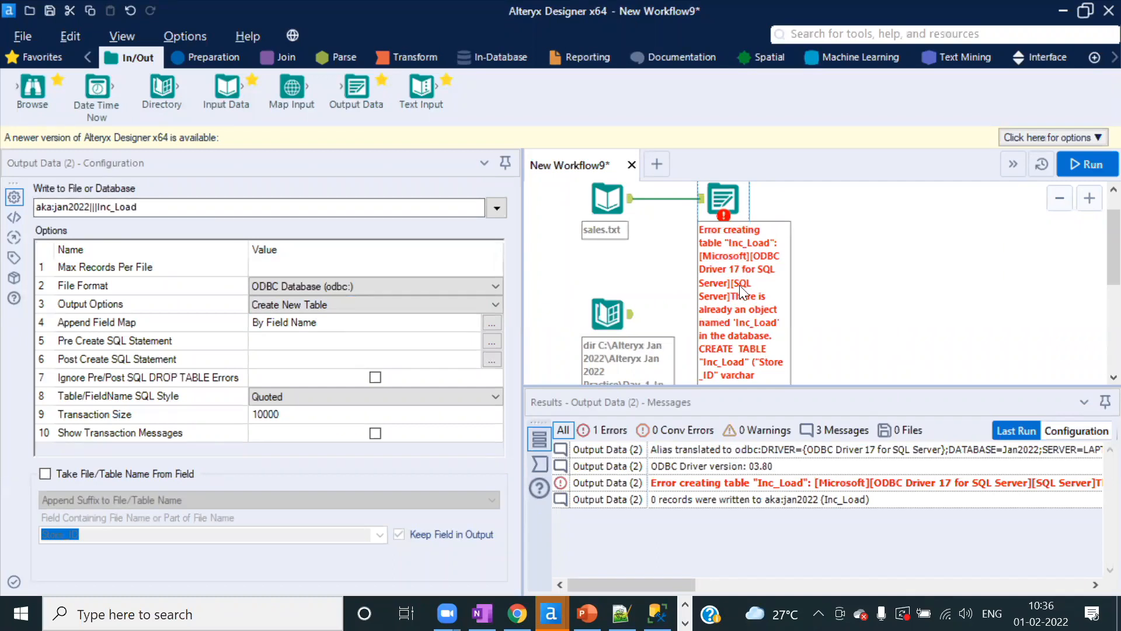
click(885, 295)
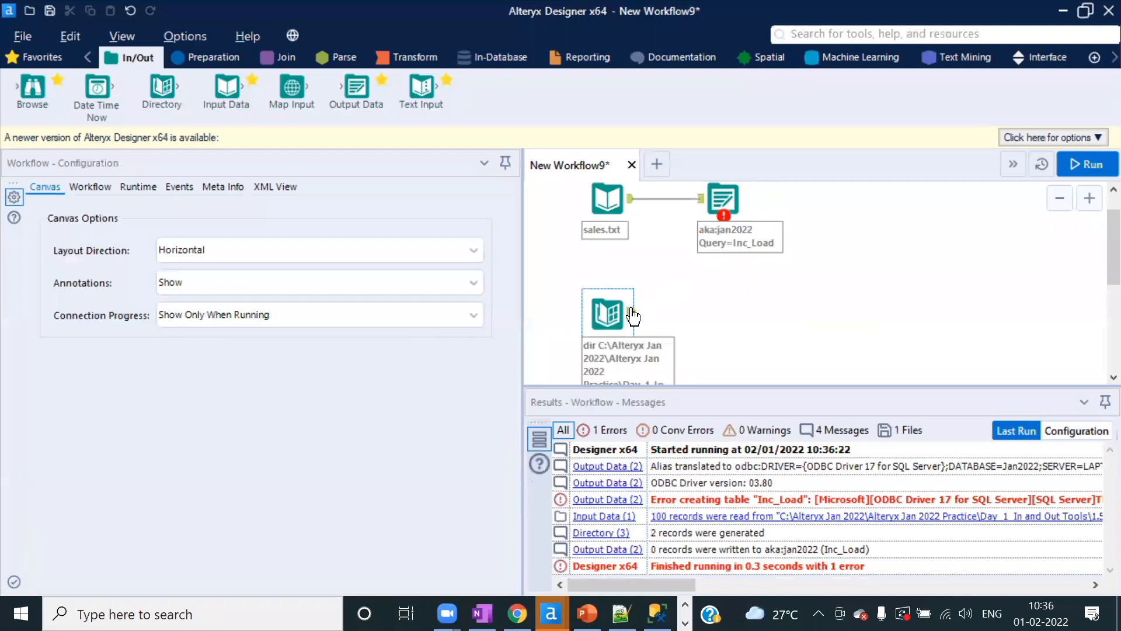
- Inspect the Directory tool's output records, enlarging the results area to view the FileName and CreationTime columns
drag(819, 214, 631, 198)
scroll(661, 330, down, 1)
click(633, 280)
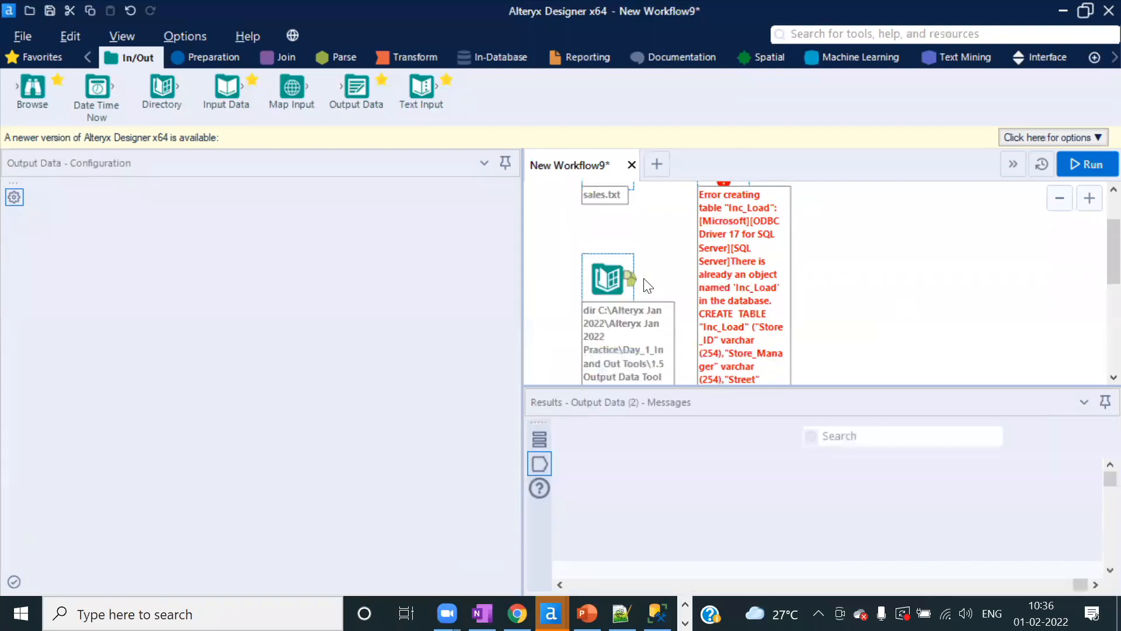
click(933, 239)
click(632, 282)
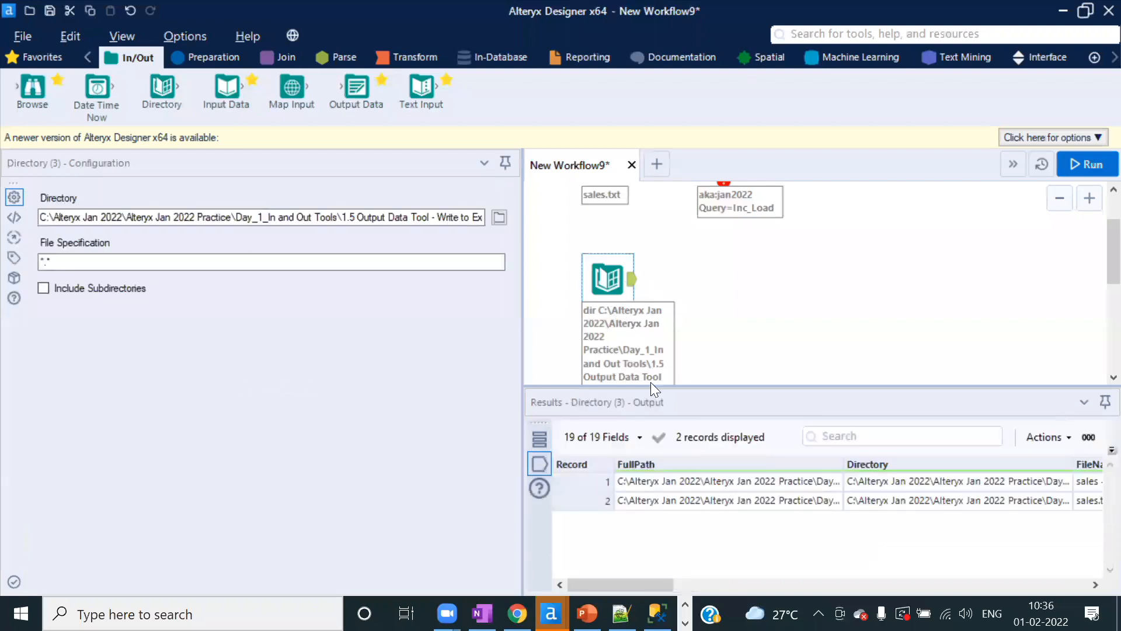
drag(635, 385, 635, 353)
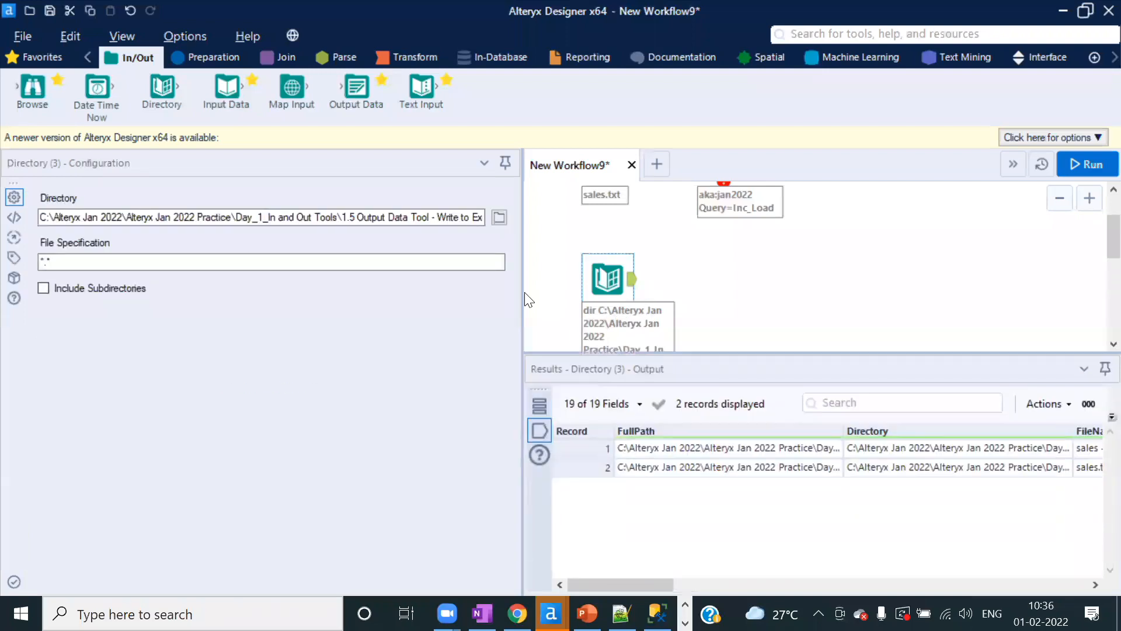
drag(521, 290, 367, 290)
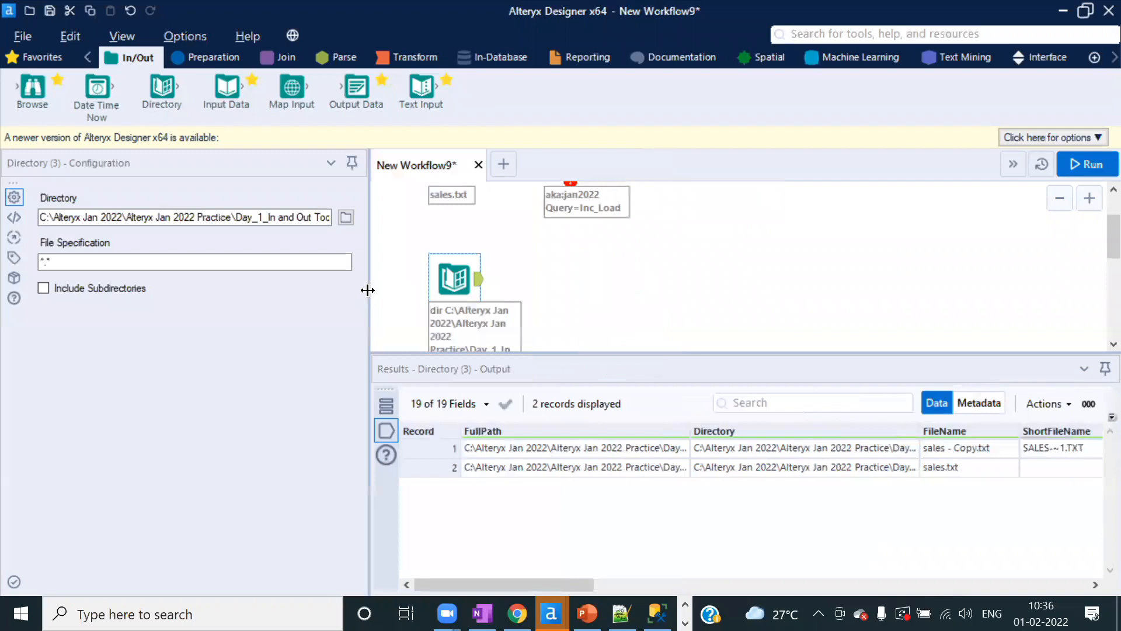
drag(583, 578, 672, 575)
click(871, 447)
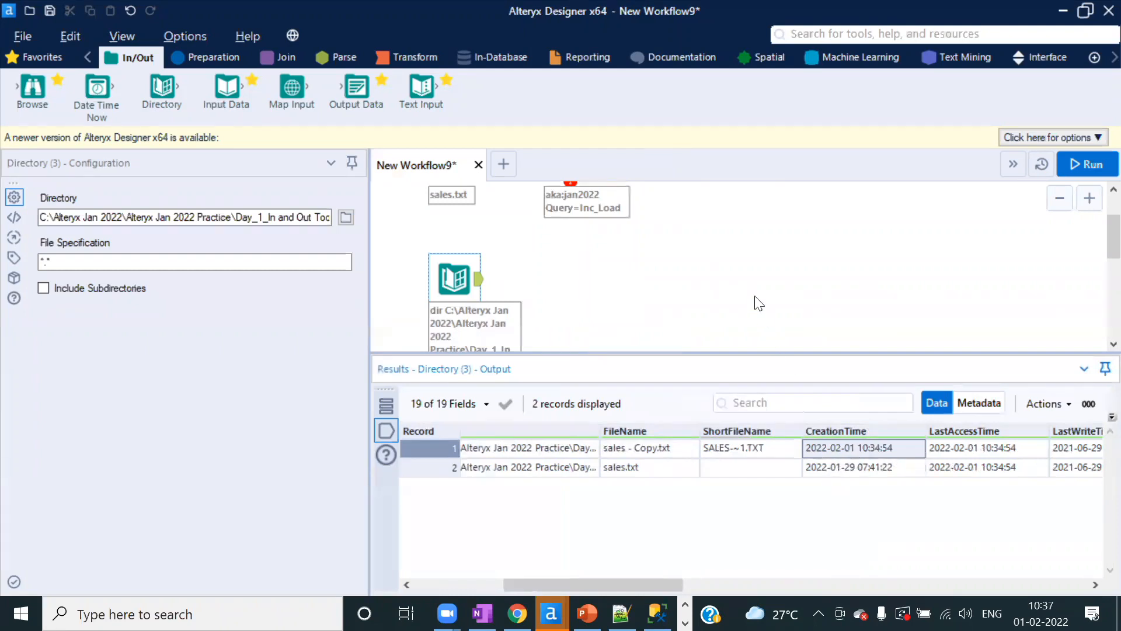
- Add a Sort tool after the Directory tool and sort by CreationTime in Descending order
click(214, 54)
mouse_move(1086, 91)
mouse_down()
mouse_move(954, 158)
mouse_move(544, 281)
mouse_up()
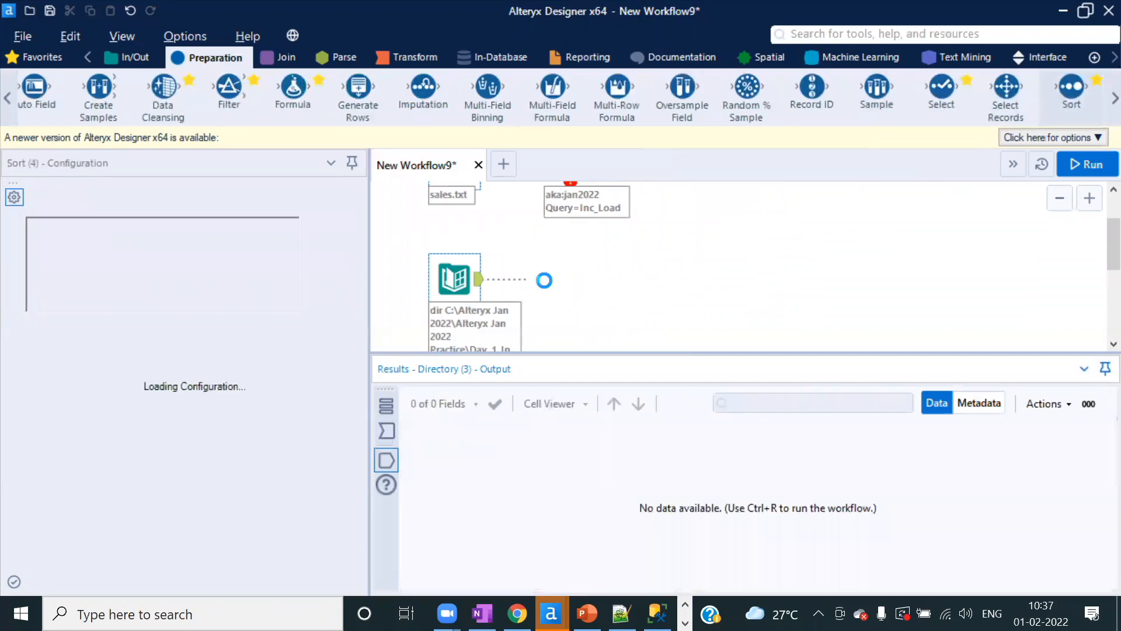
click(145, 245)
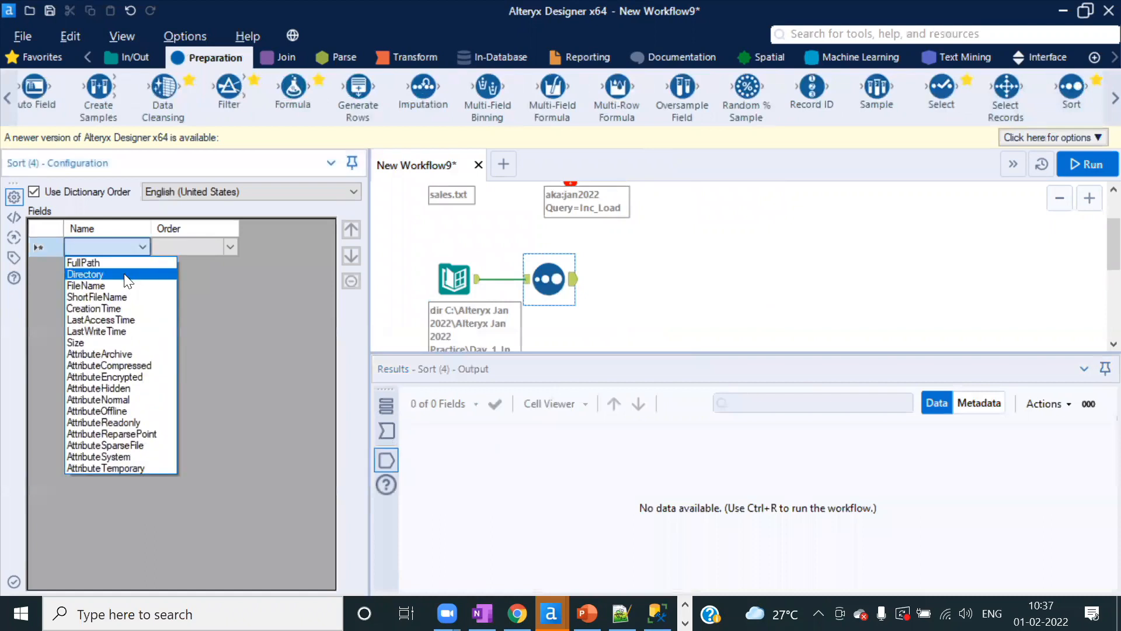
click(117, 309)
click(233, 248)
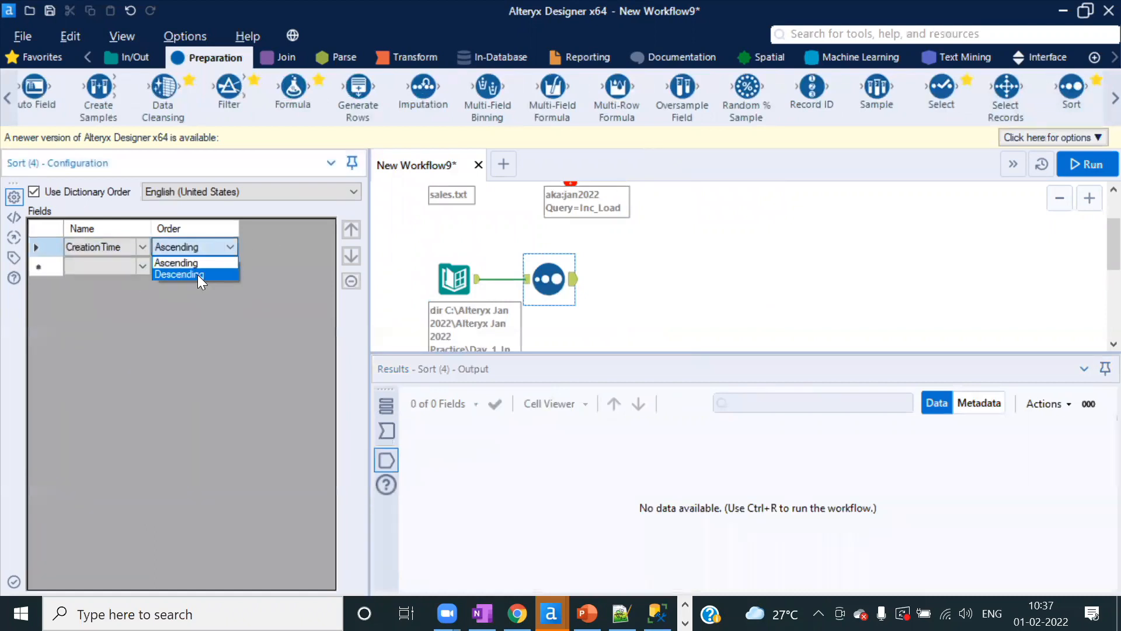
click(199, 275)
- Run the workflow, dismiss the completion message, and compare the FileName and CreationTime values in the Sort tool's output
click(1087, 164)
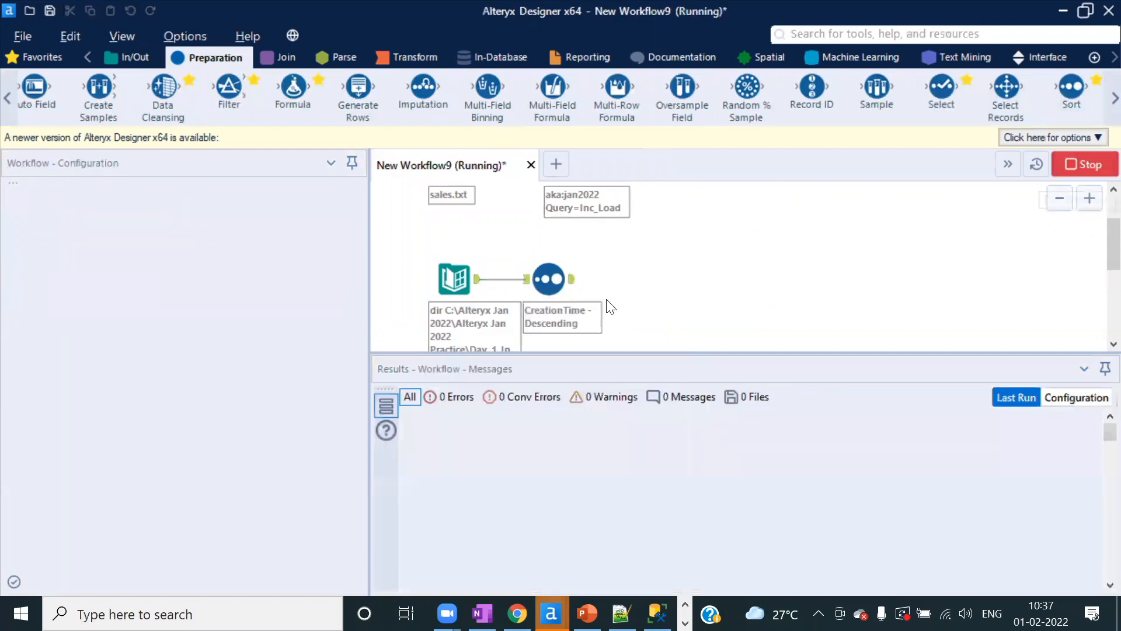
click(698, 378)
click(561, 285)
click(964, 446)
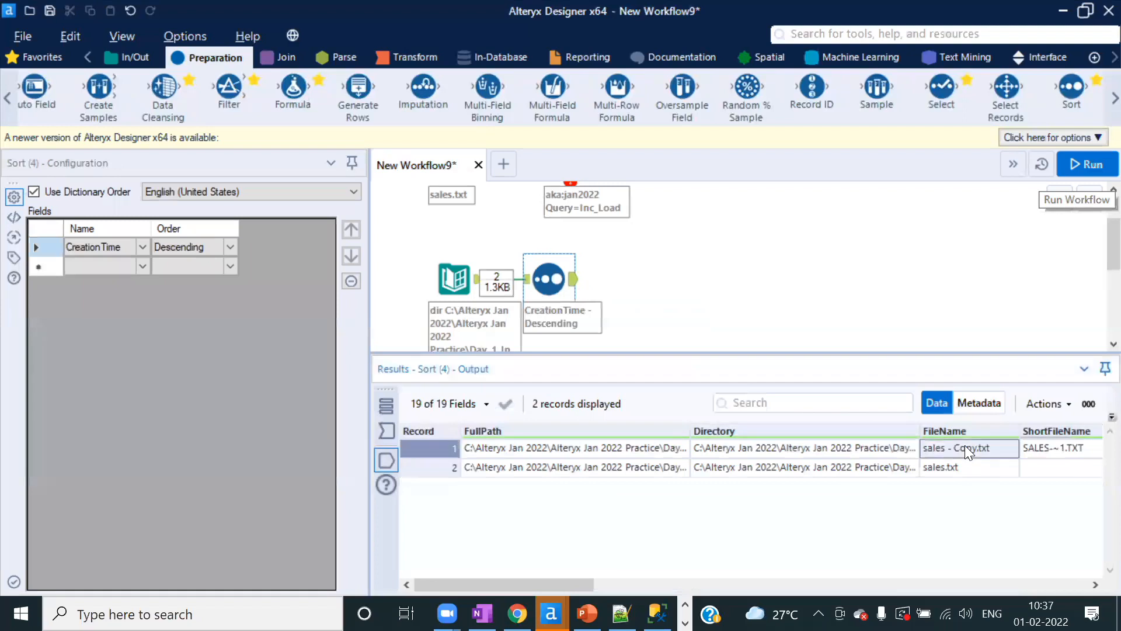
drag(576, 586, 660, 574)
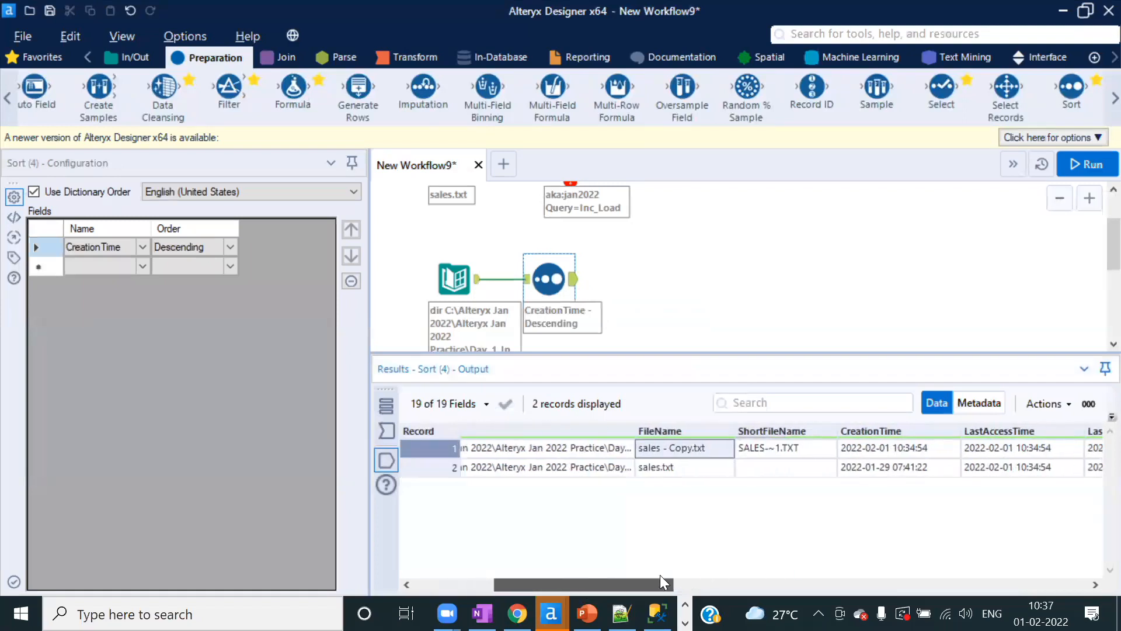
click(901, 450)
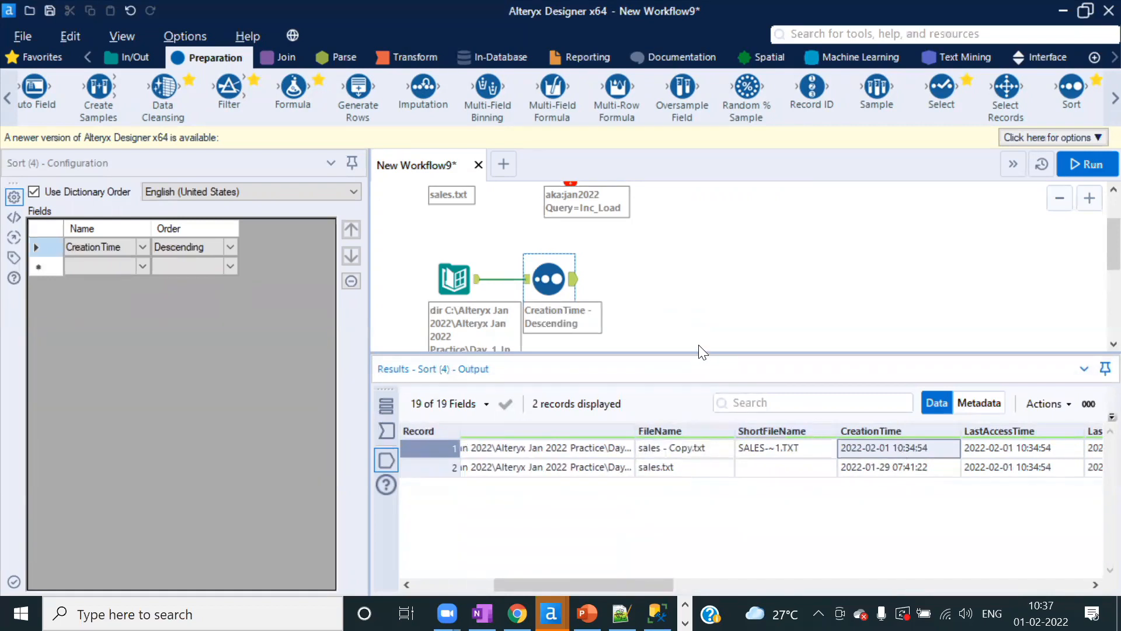
click(695, 471)
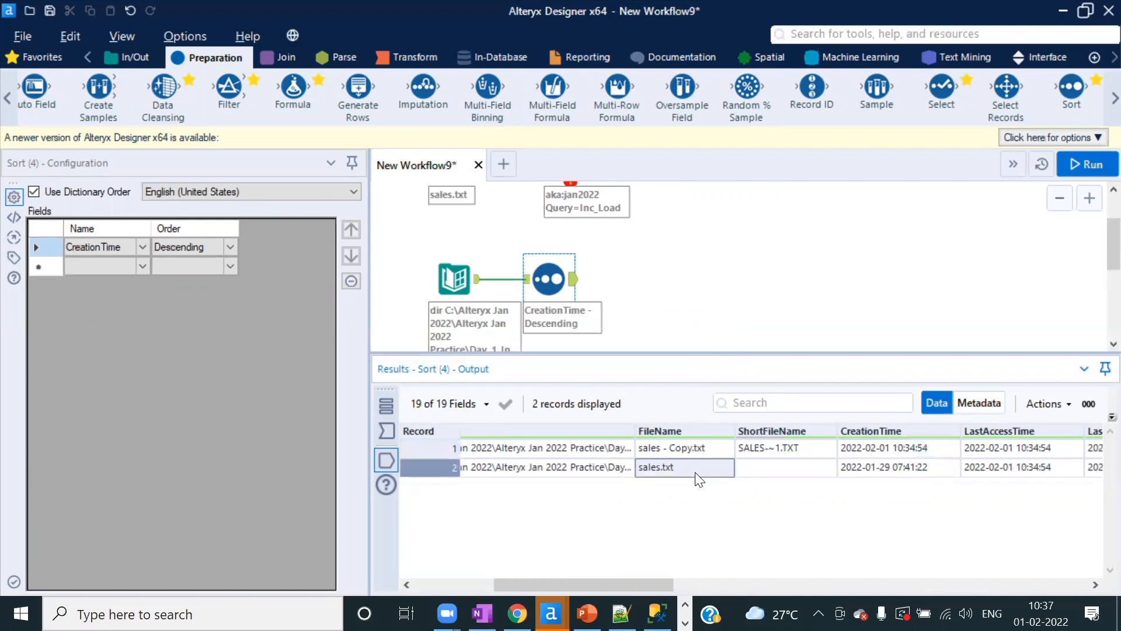
click(683, 448)
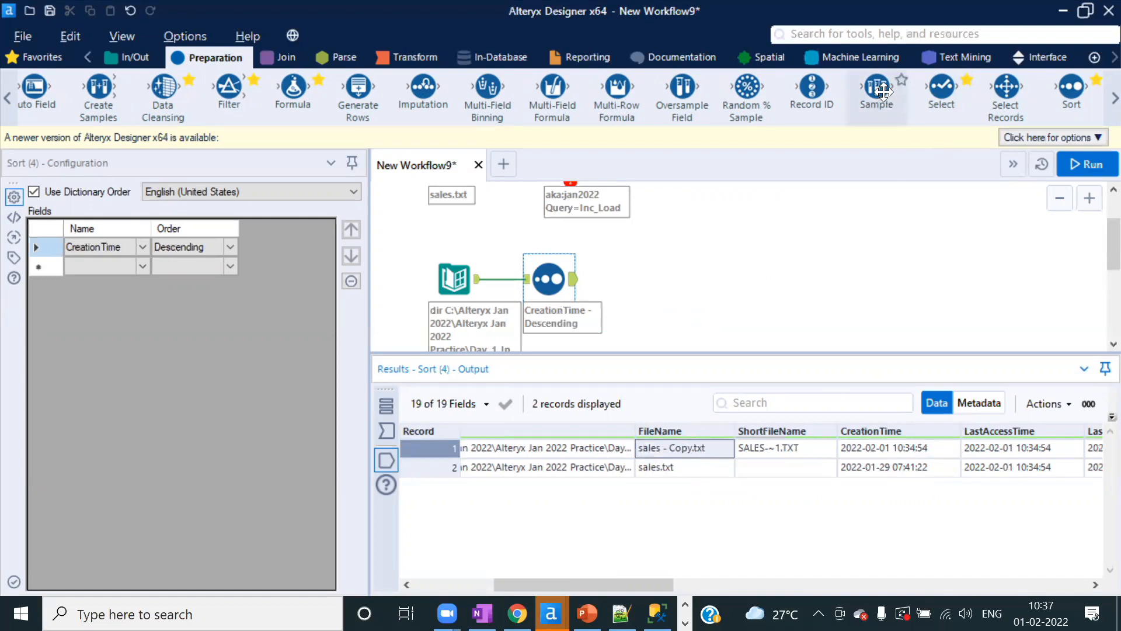
- Add a Sample tool after the Sort tool and set it to keep the first 1 row
drag(883, 89, 645, 281)
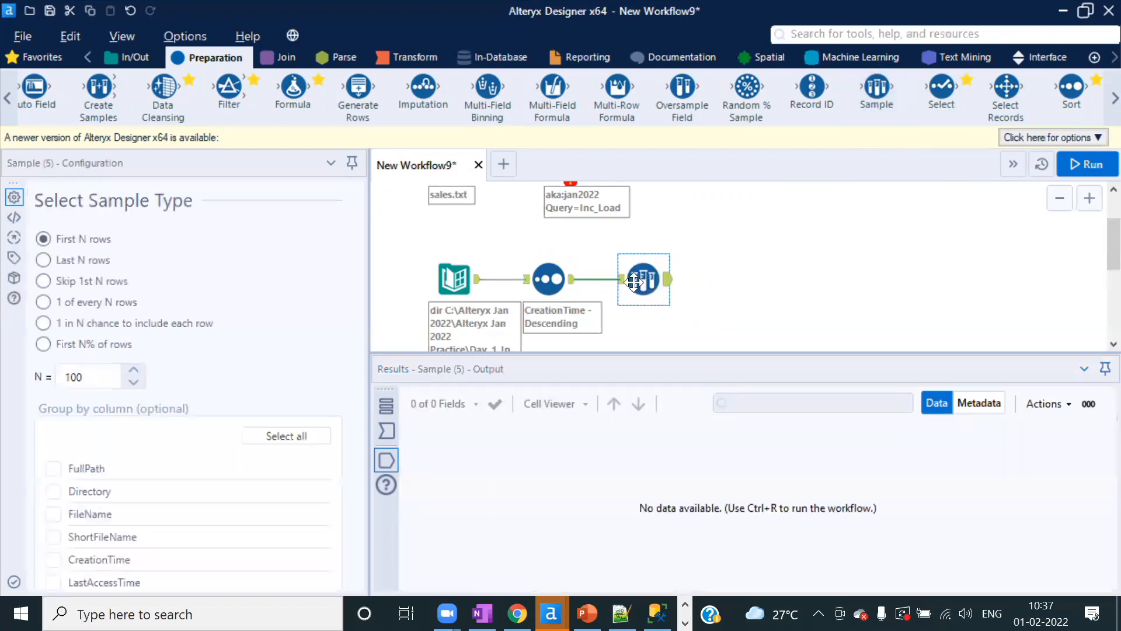
double_click(71, 377)
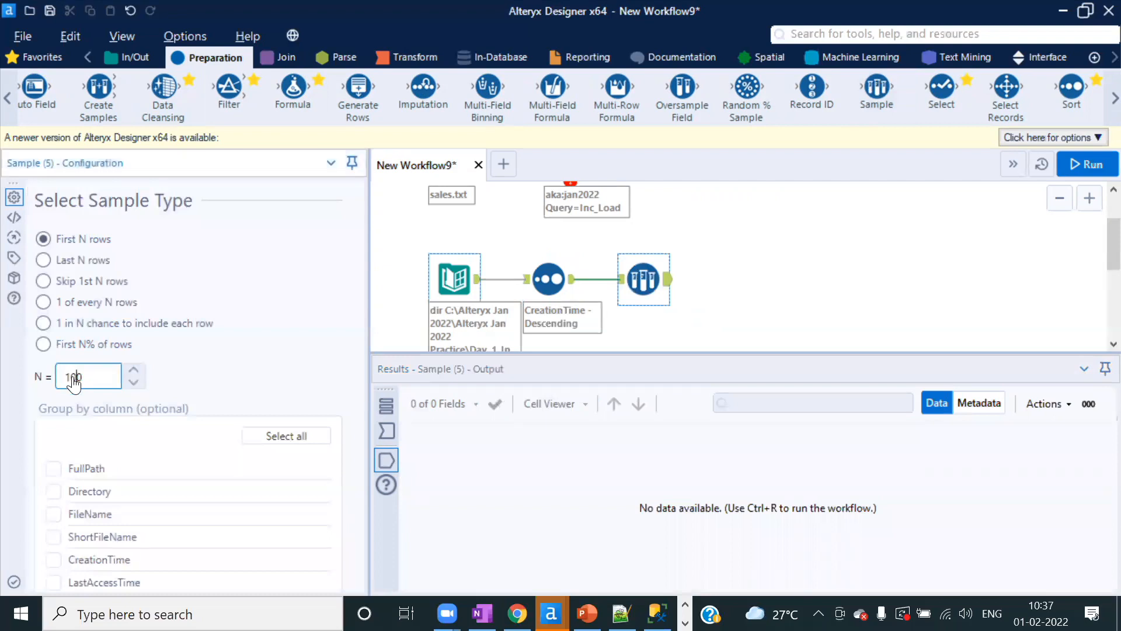
text(1)
- Run the workflow, dismiss the completion message, and check the file name and creation time in the Sample tool's output
click(1087, 164)
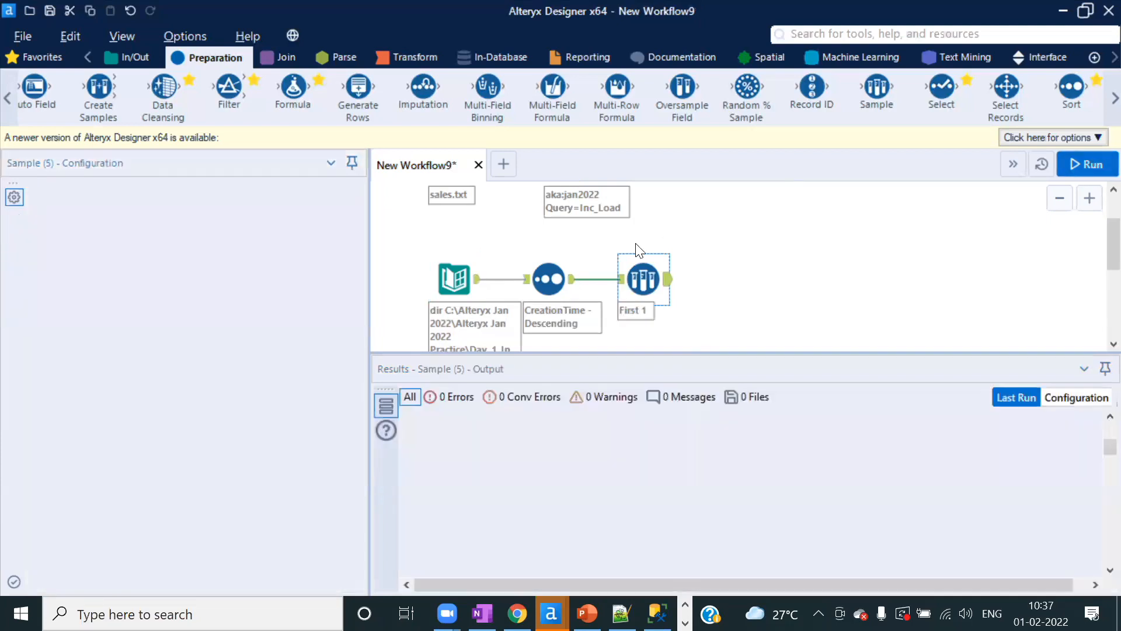
click(706, 381)
click(643, 279)
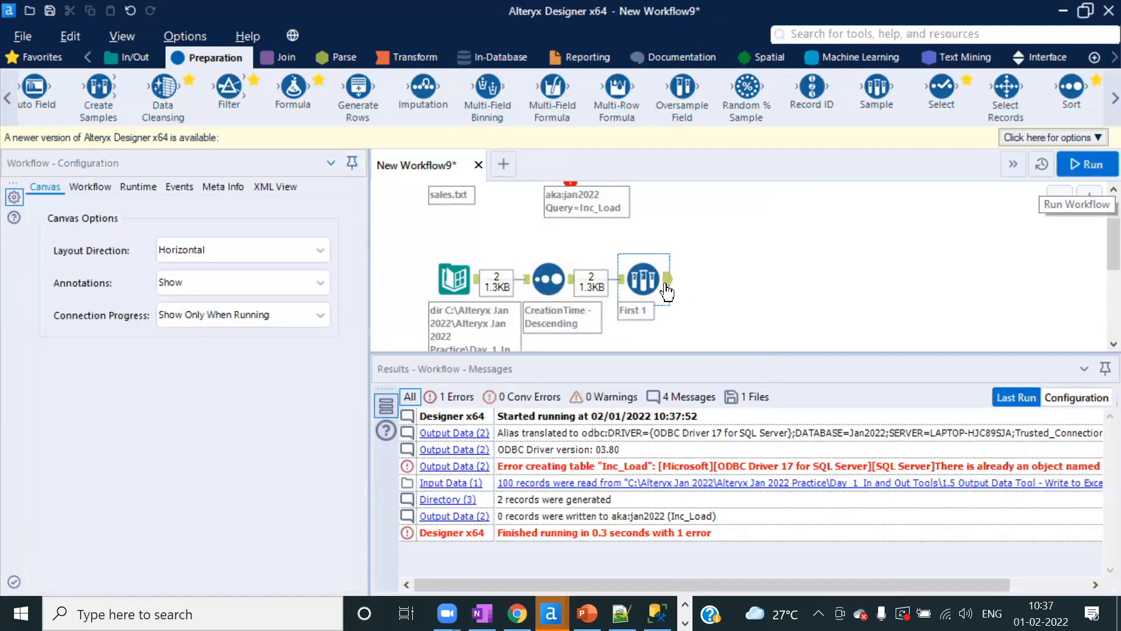
click(965, 451)
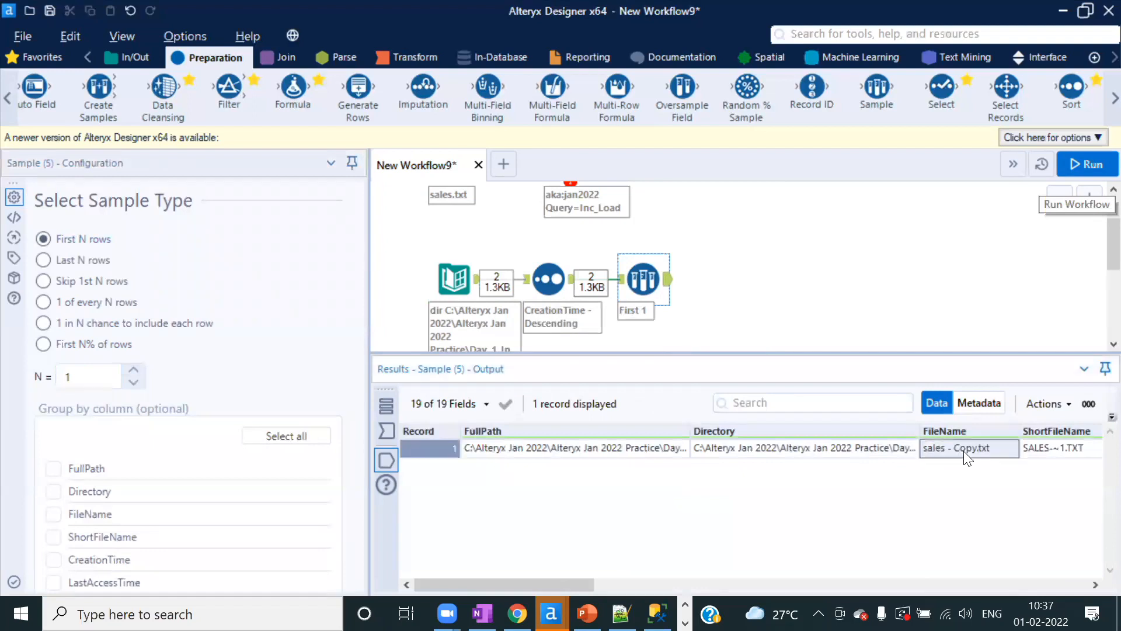
drag(578, 582, 618, 577)
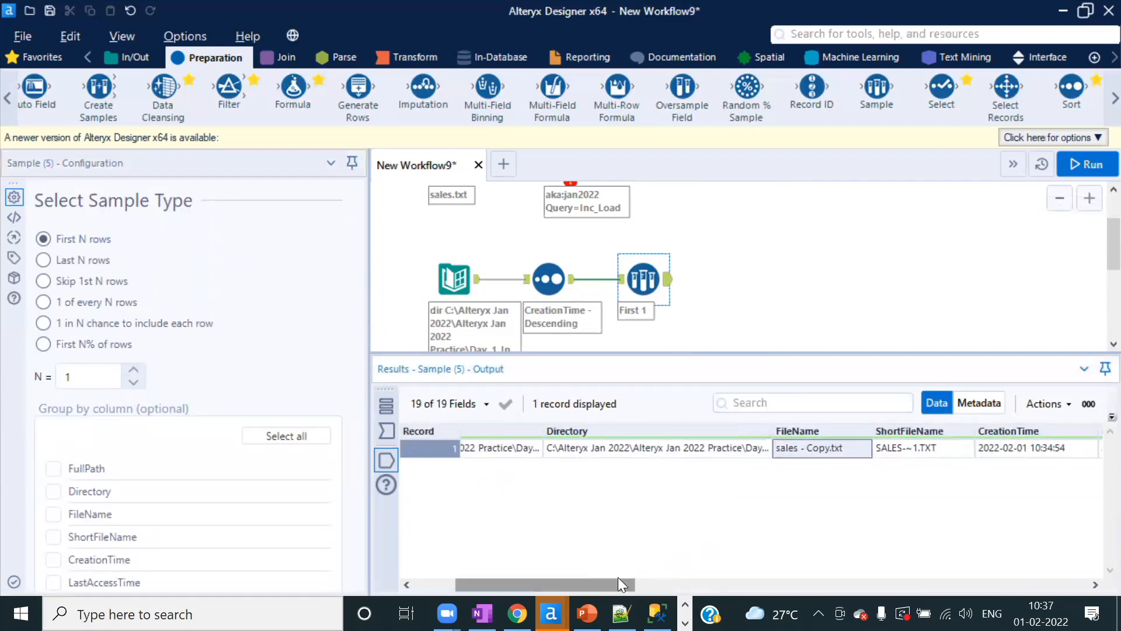
- Check the sales - Copy file in the Incrementatl Load folder in File Explorer, then return to Alteryx Designer
key(alt+Tab)
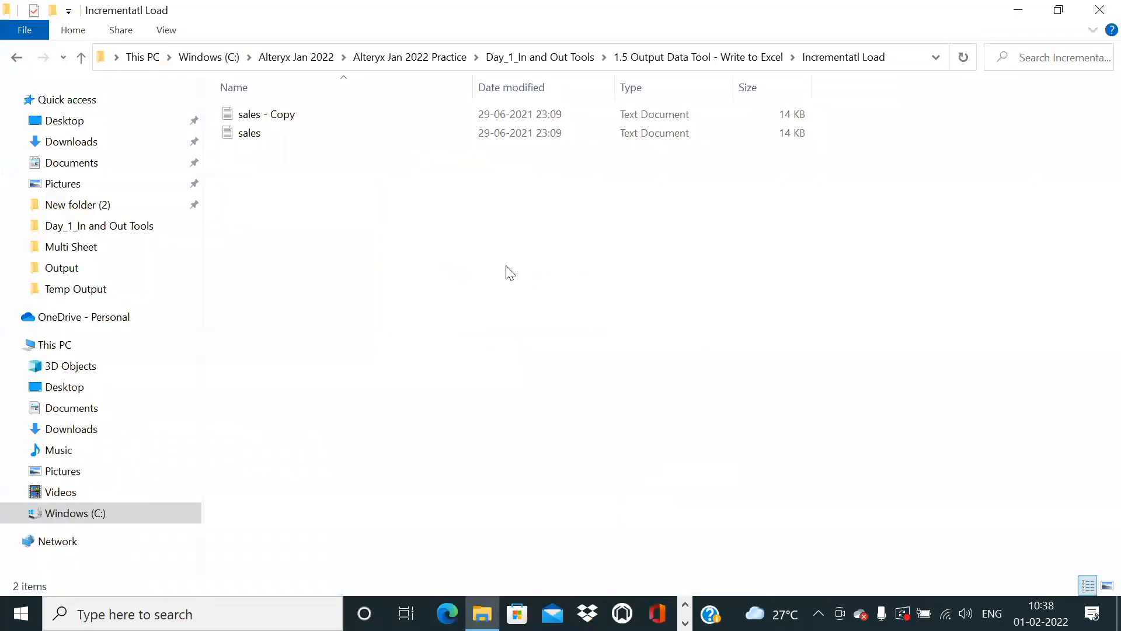
click(268, 119)
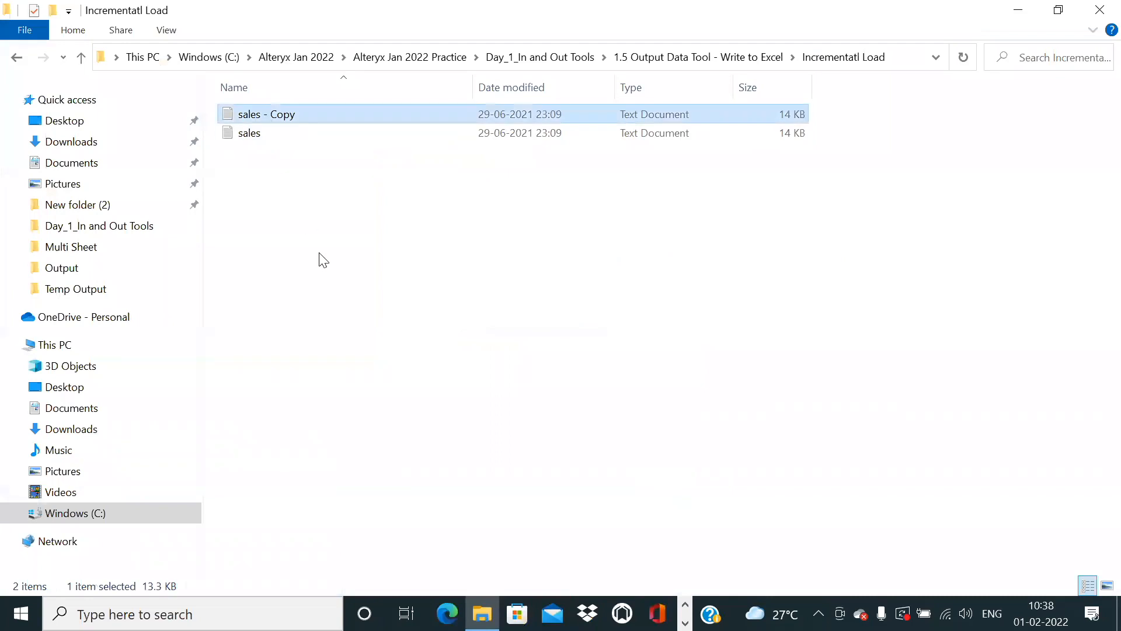
key(alt+Tab)
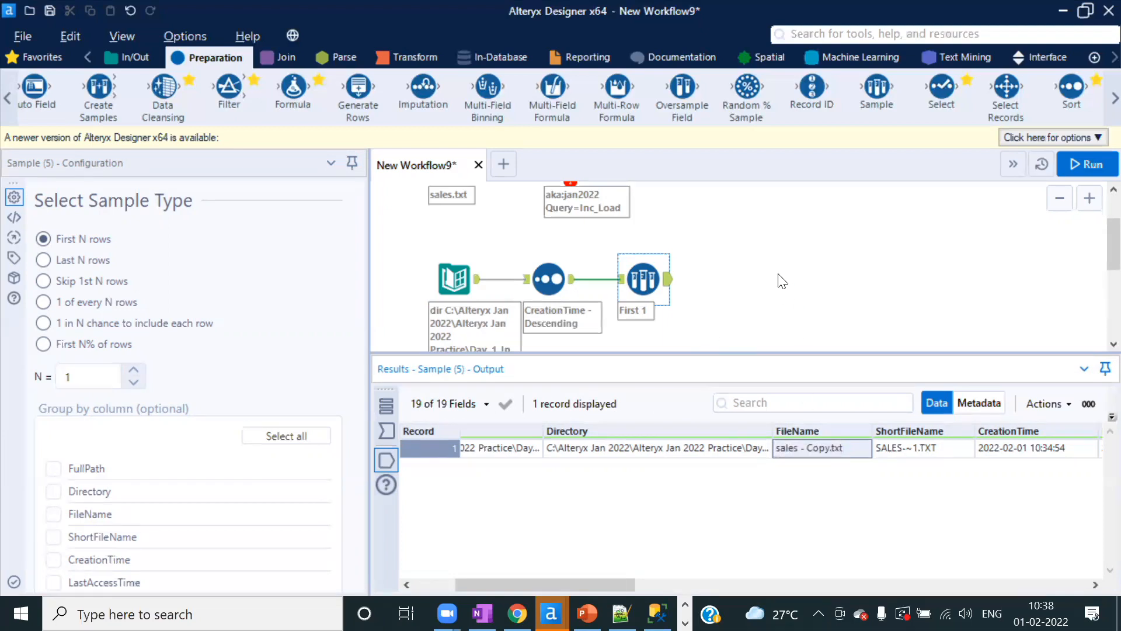
click(134, 57)
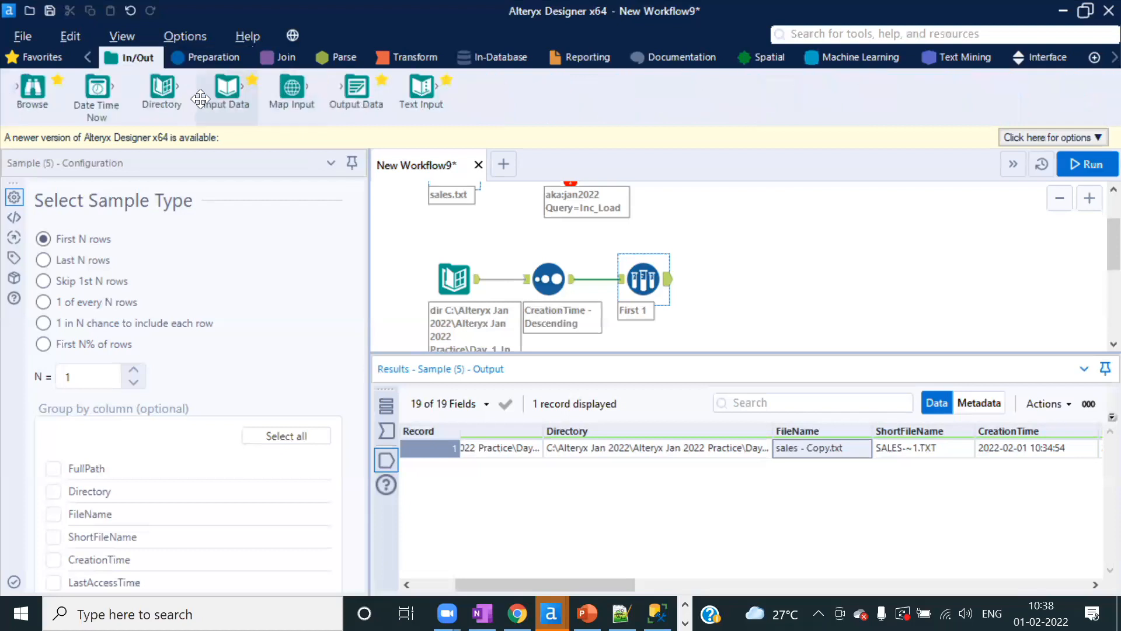
drag(240, 90, 737, 280)
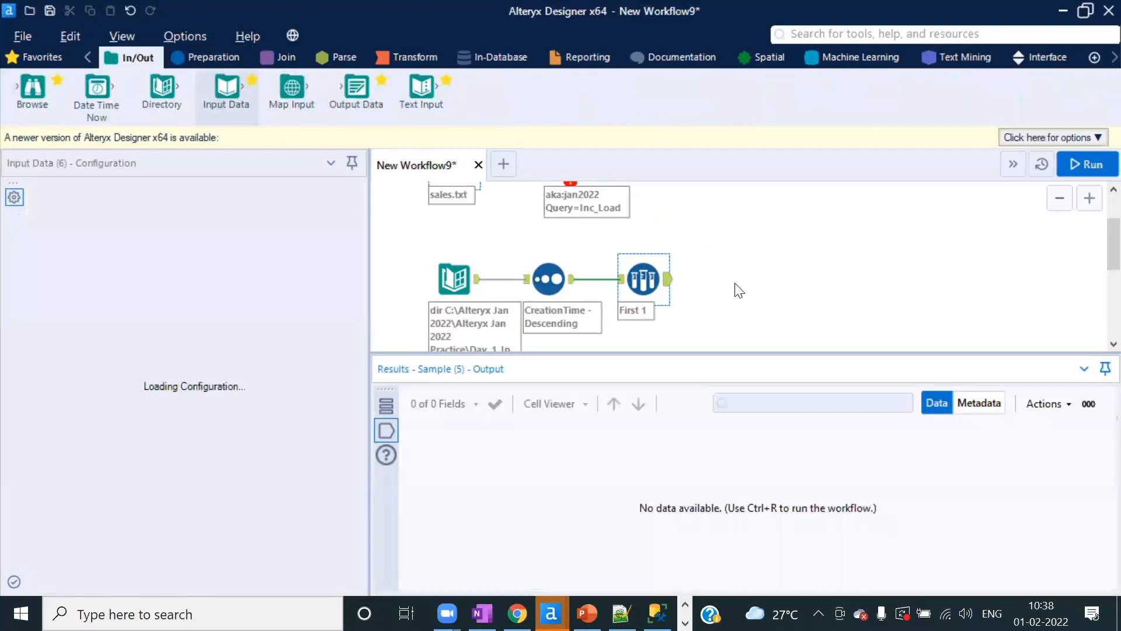
key(Delete)
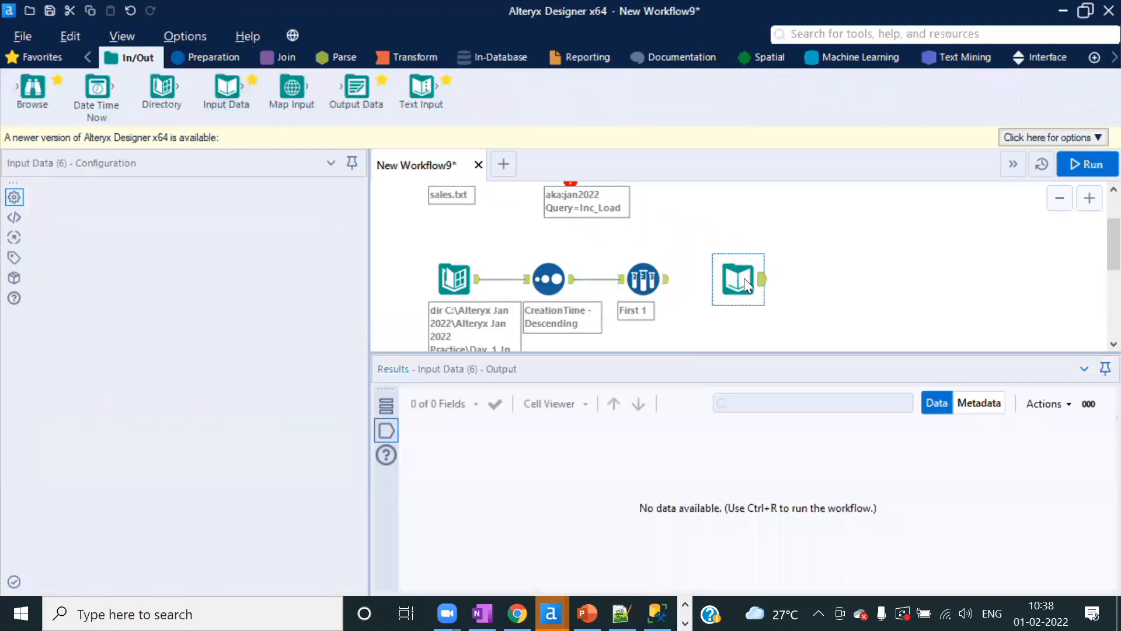
- Widen the FullPath column in the Sample tool's output to read the whole path of the newest file
click(634, 275)
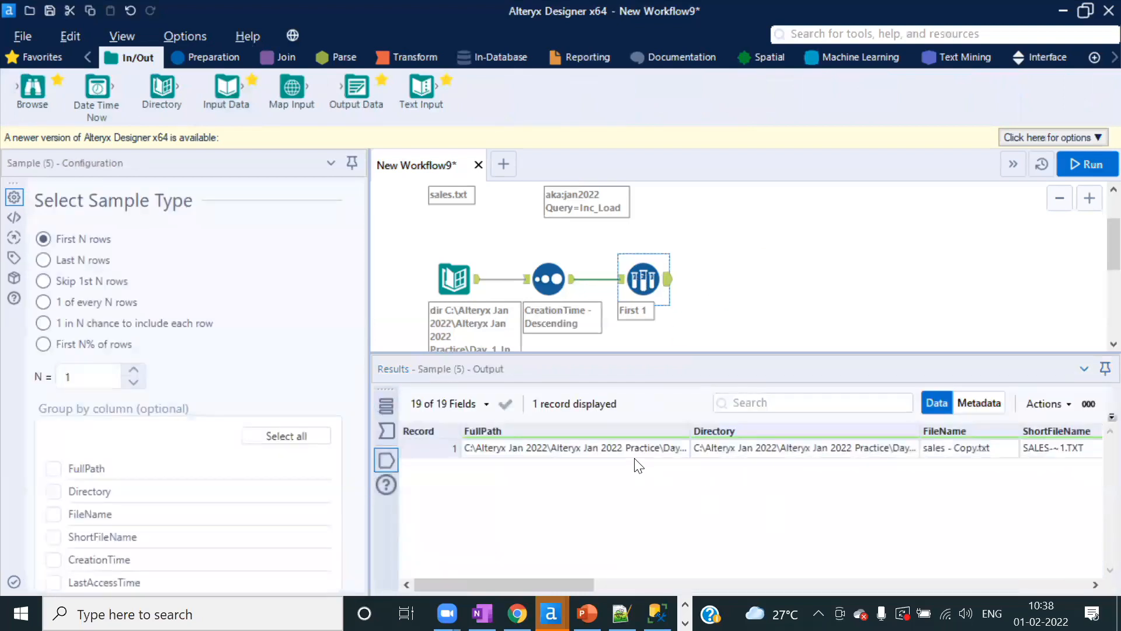
click(643, 450)
drag(693, 431, 1012, 429)
drag(369, 336, 293, 332)
drag(933, 437, 1062, 439)
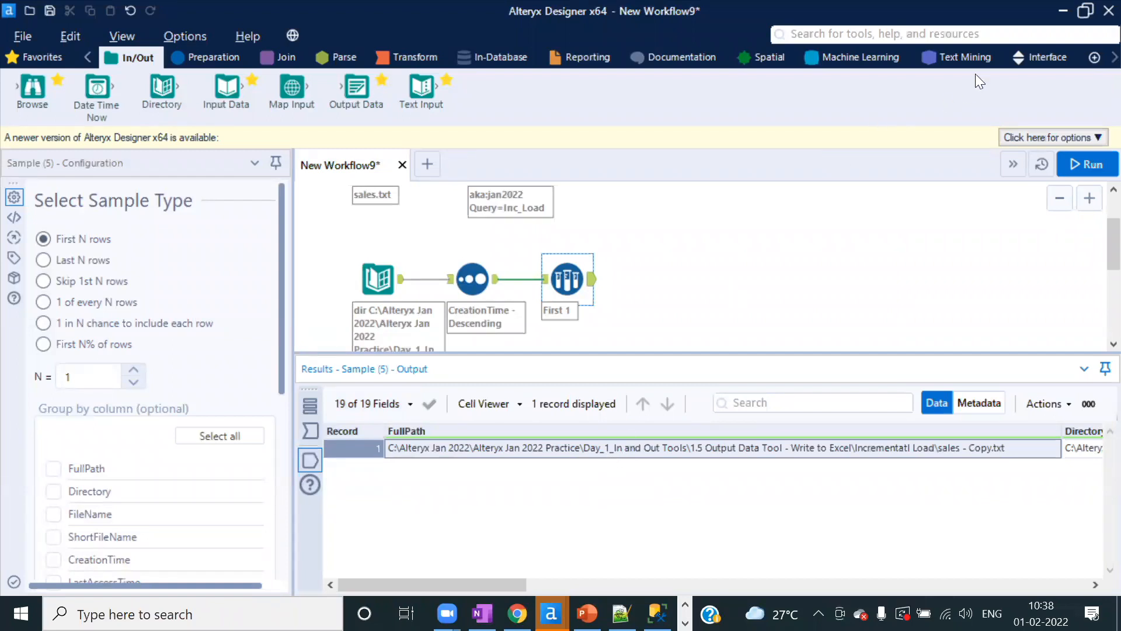
- Add a Dynamic Input tool from the Developer category to the right of the Sample tool
scroll(1094, 59, down, 4)
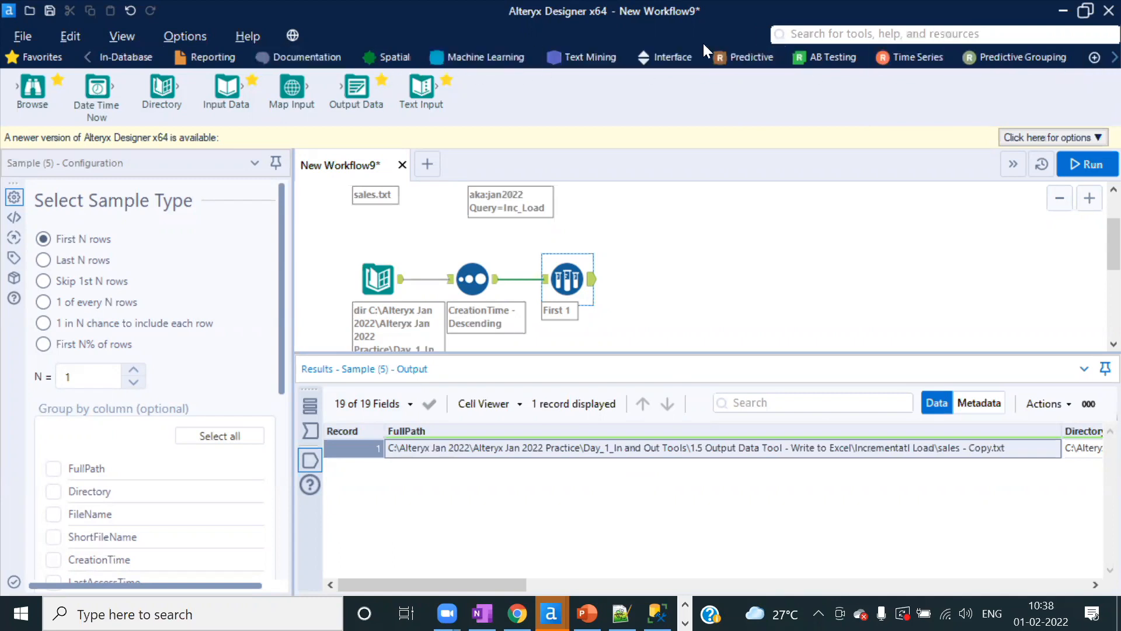
click(87, 55)
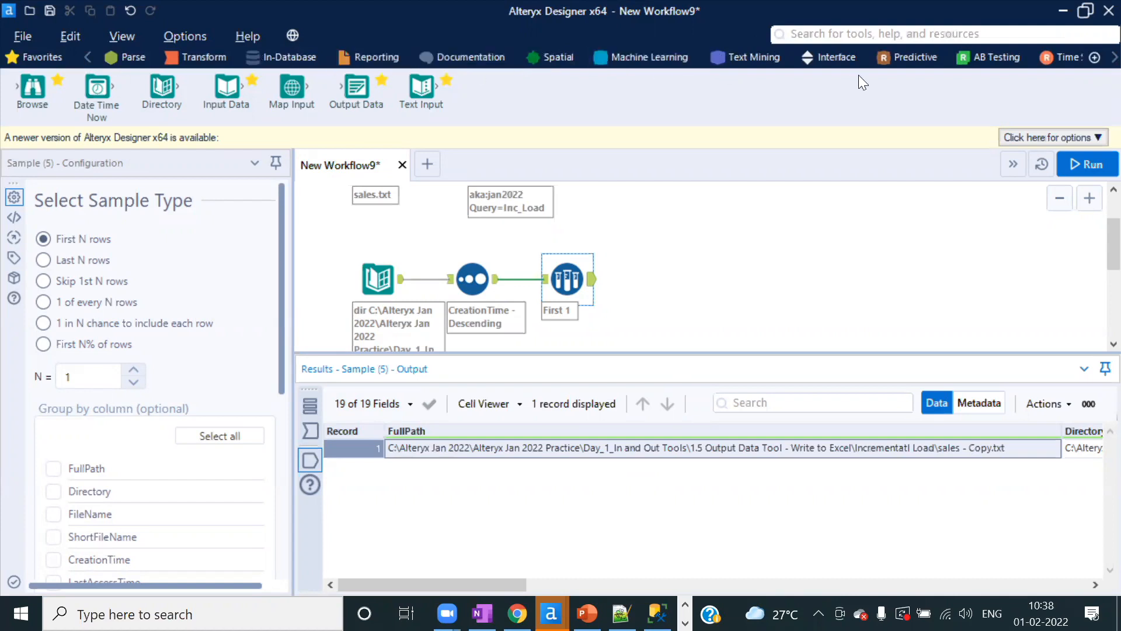
scroll(1094, 60, down, 10)
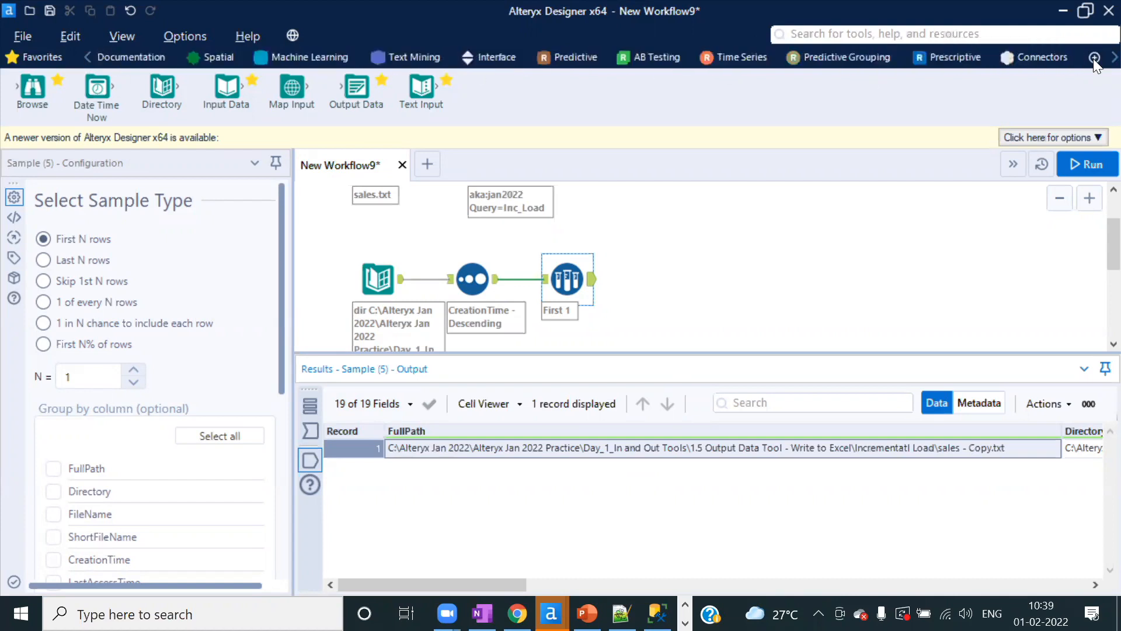
click(951, 58)
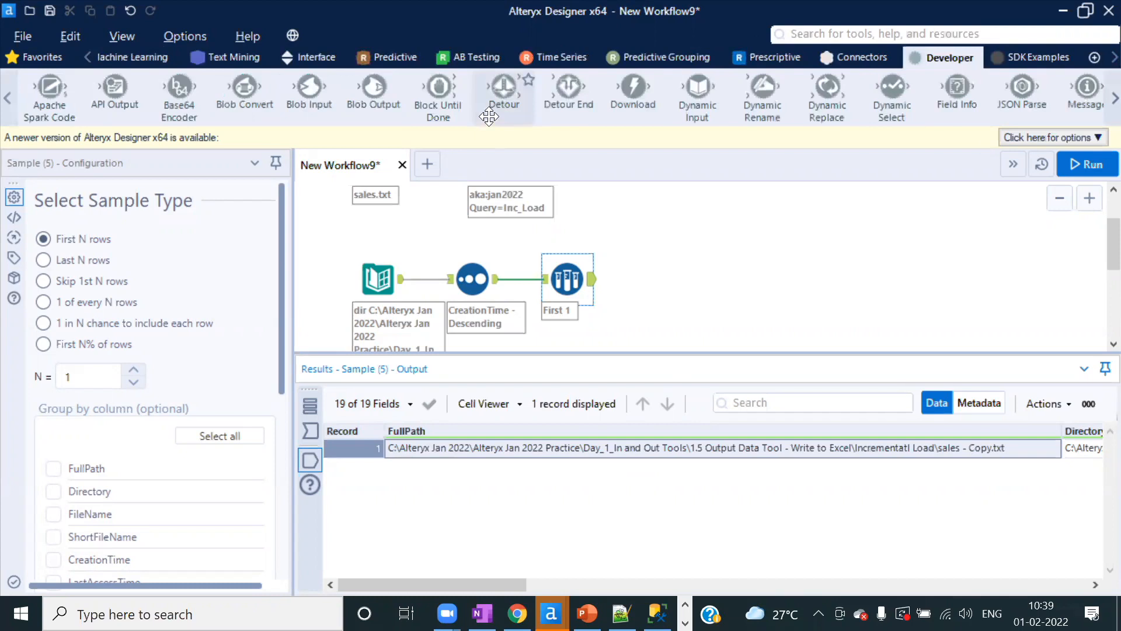
drag(693, 95, 715, 268)
- Choose the sales text file in the Incrementatl Load folder as the Dynamic Input tool's data source template
click(69, 216)
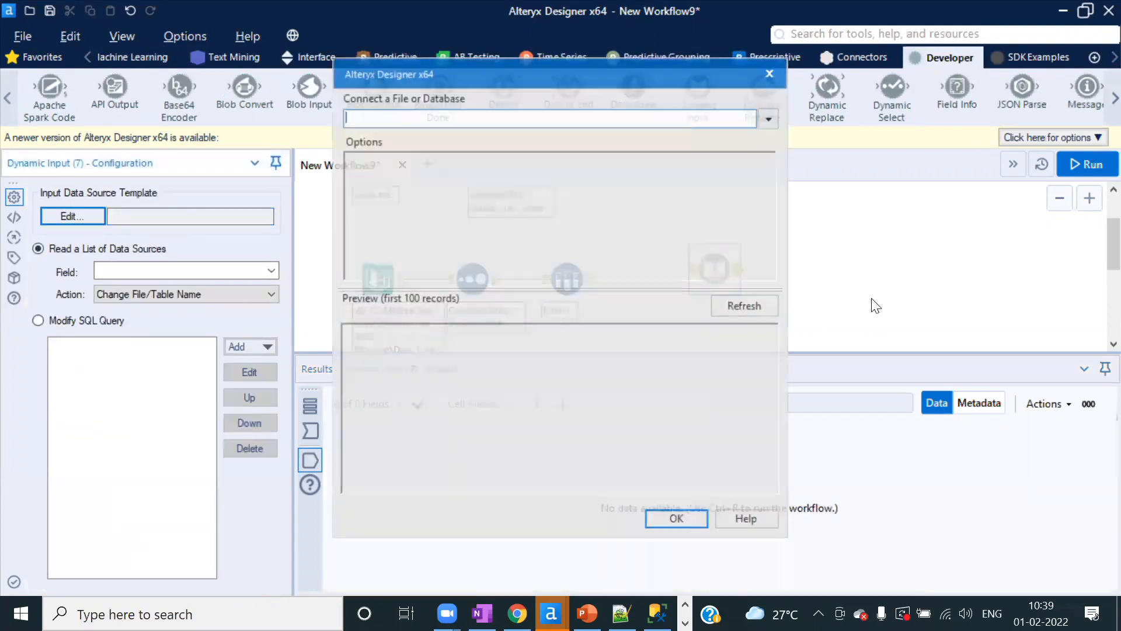
click(770, 119)
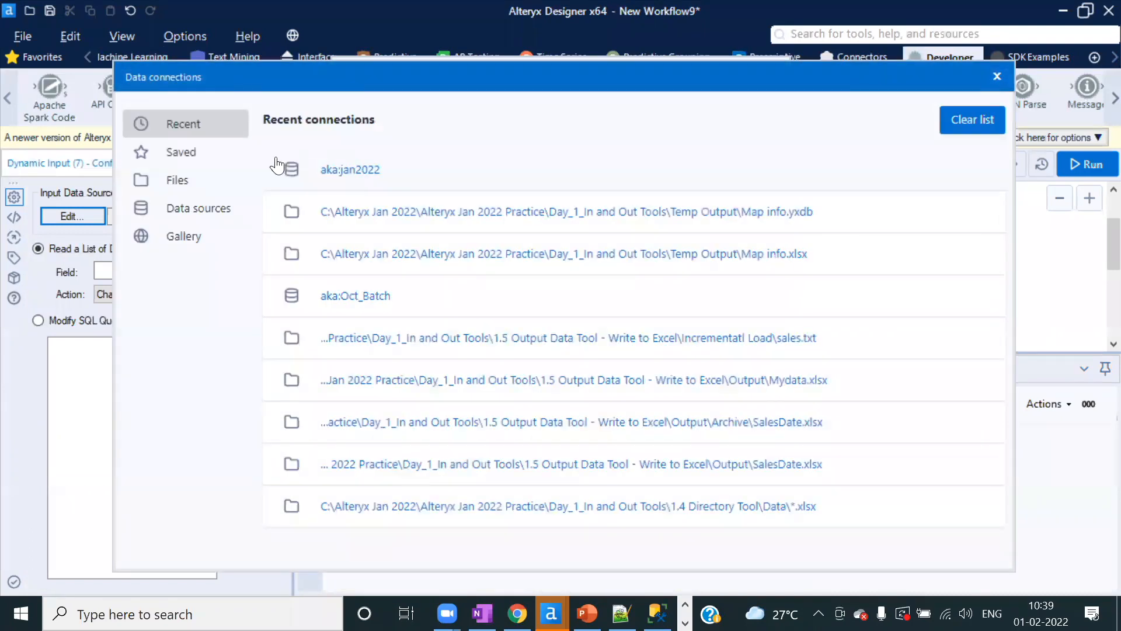
click(181, 184)
click(691, 171)
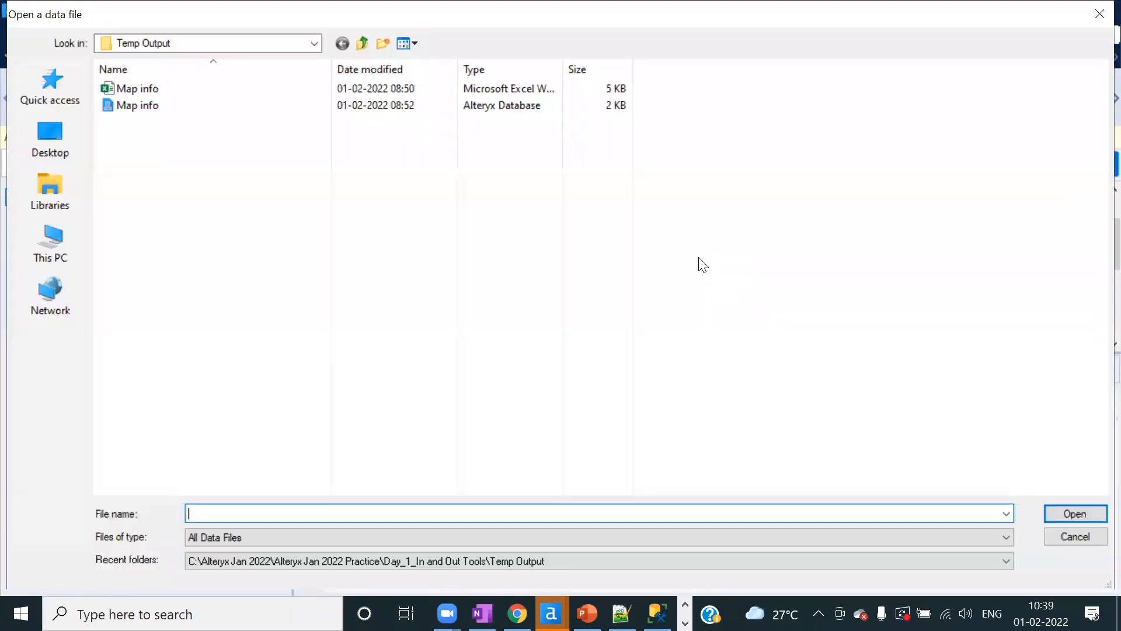
click(363, 44)
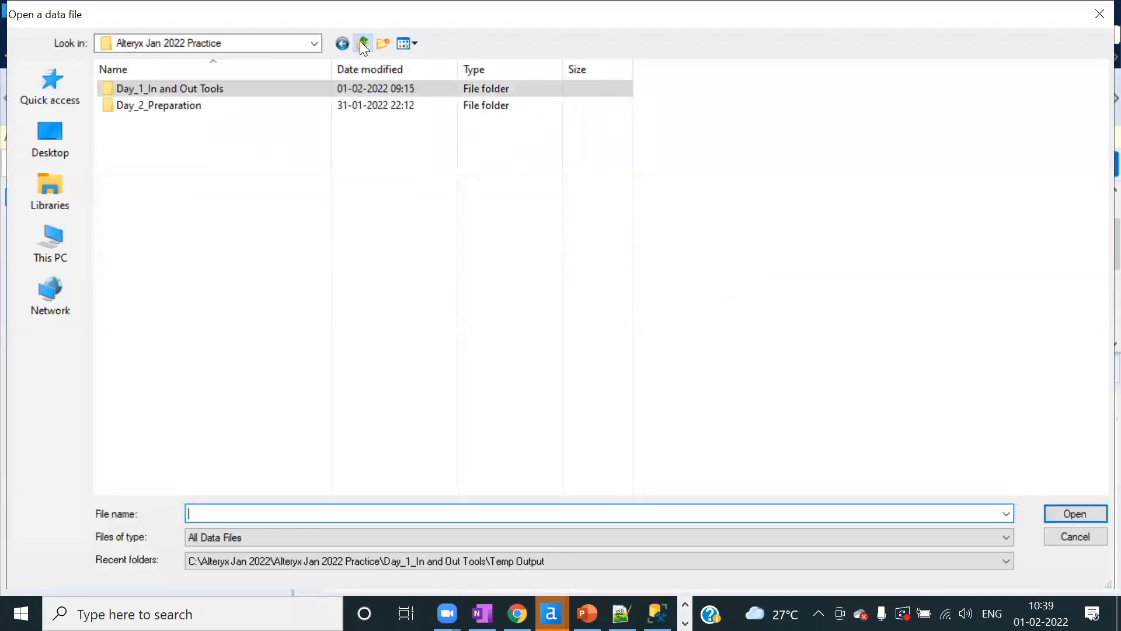
double_click(196, 93)
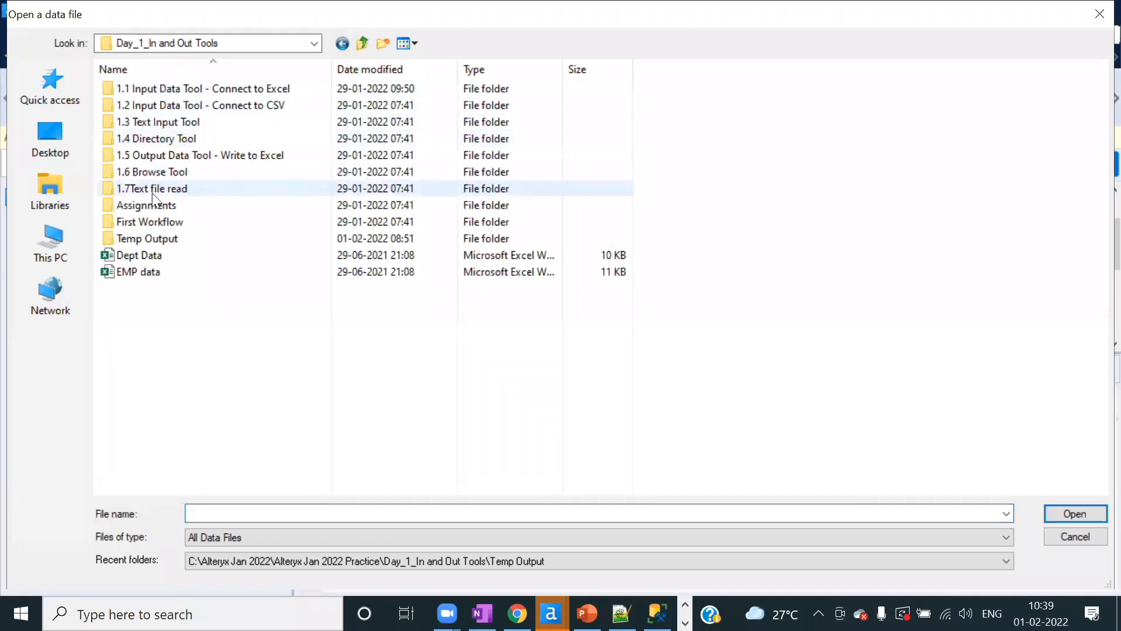
double_click(183, 154)
double_click(163, 92)
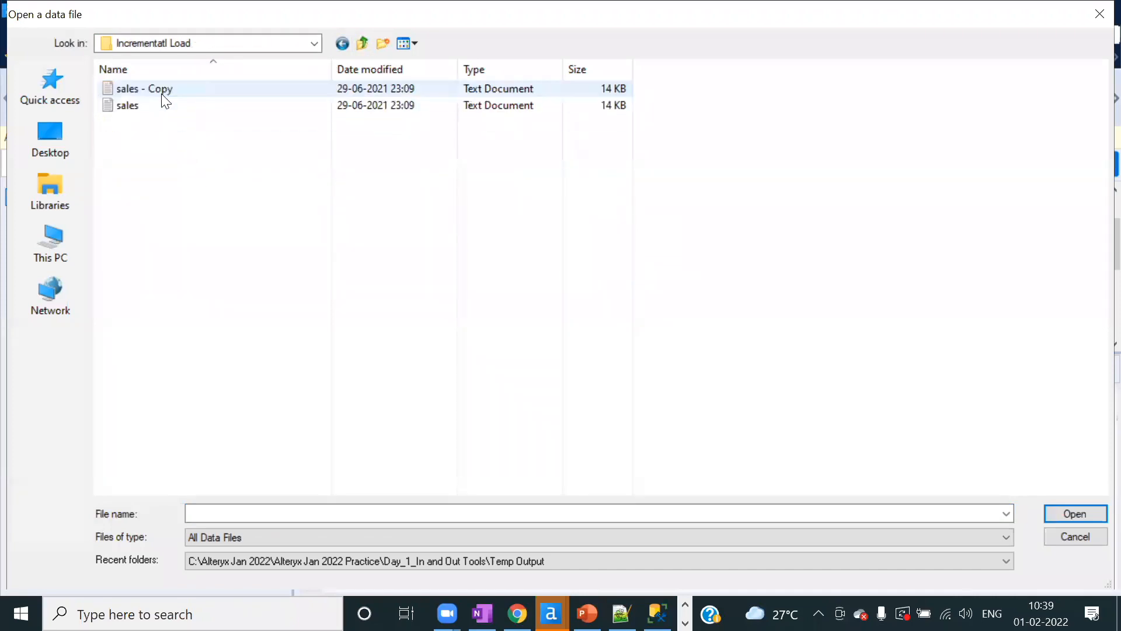
click(142, 108)
click(1073, 513)
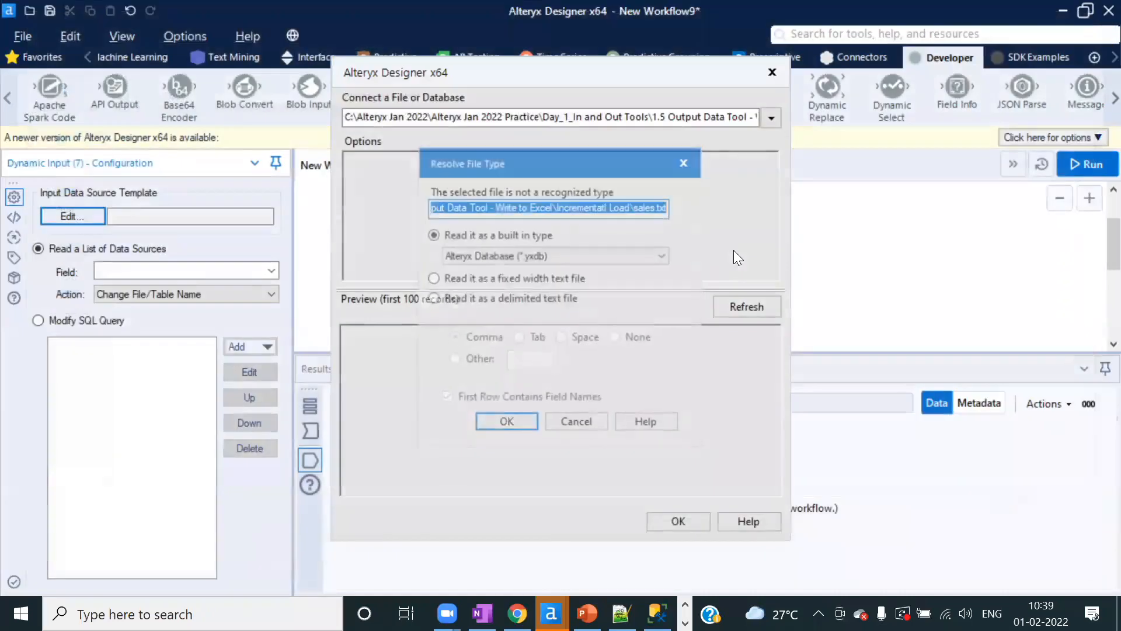
- Read the template file as tab-delimited text with field names in the first row, and accept the template
click(517, 256)
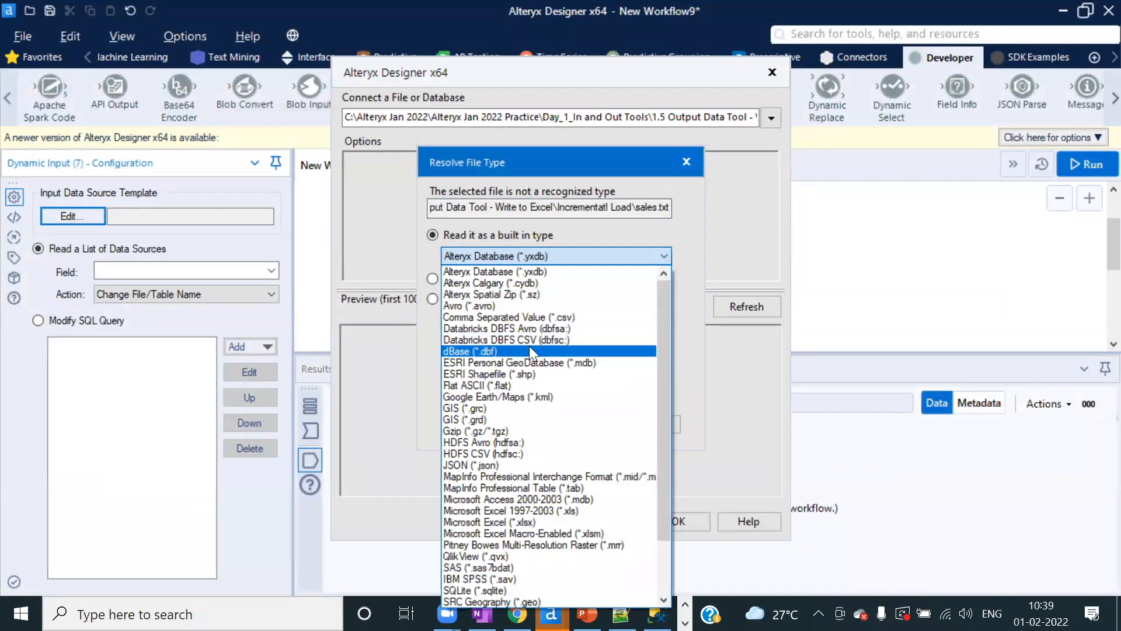
click(518, 385)
click(433, 300)
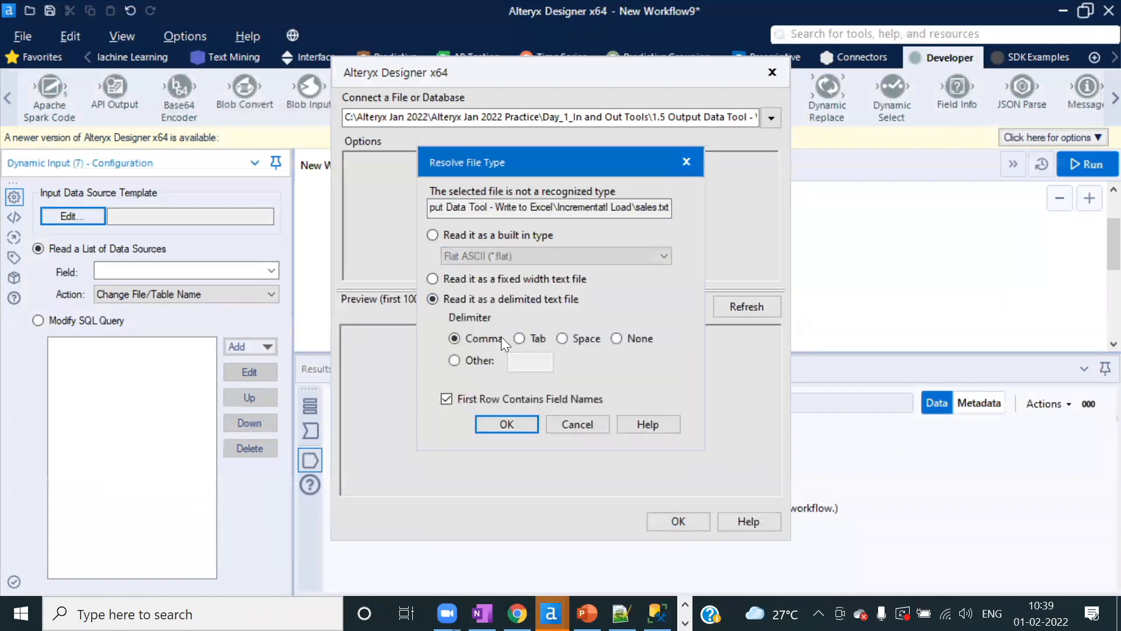
click(507, 423)
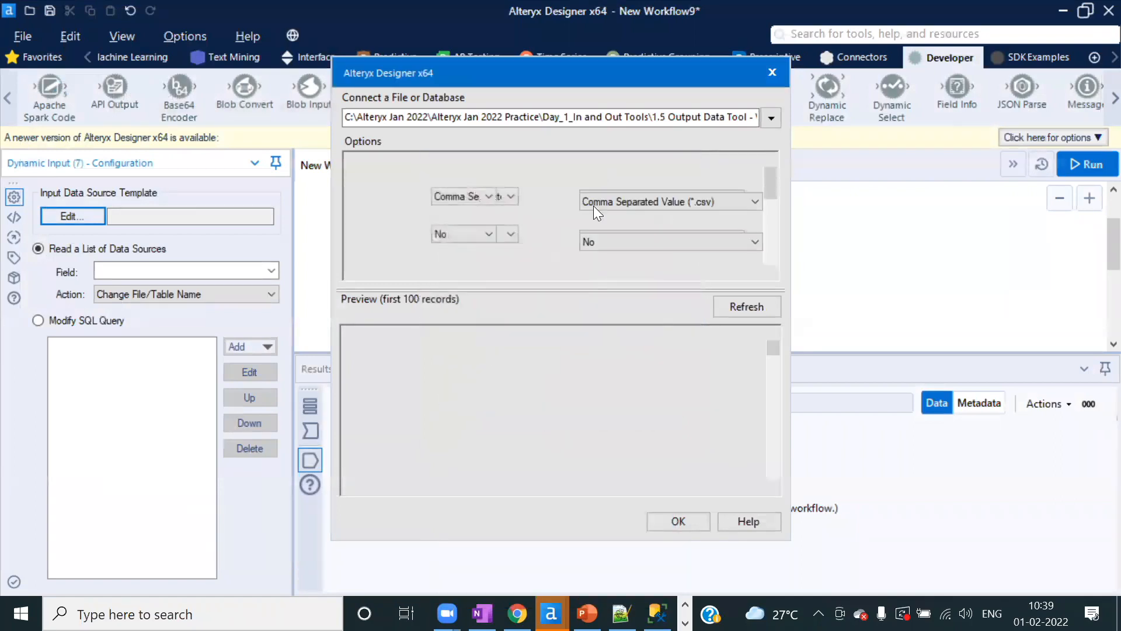
click(677, 521)
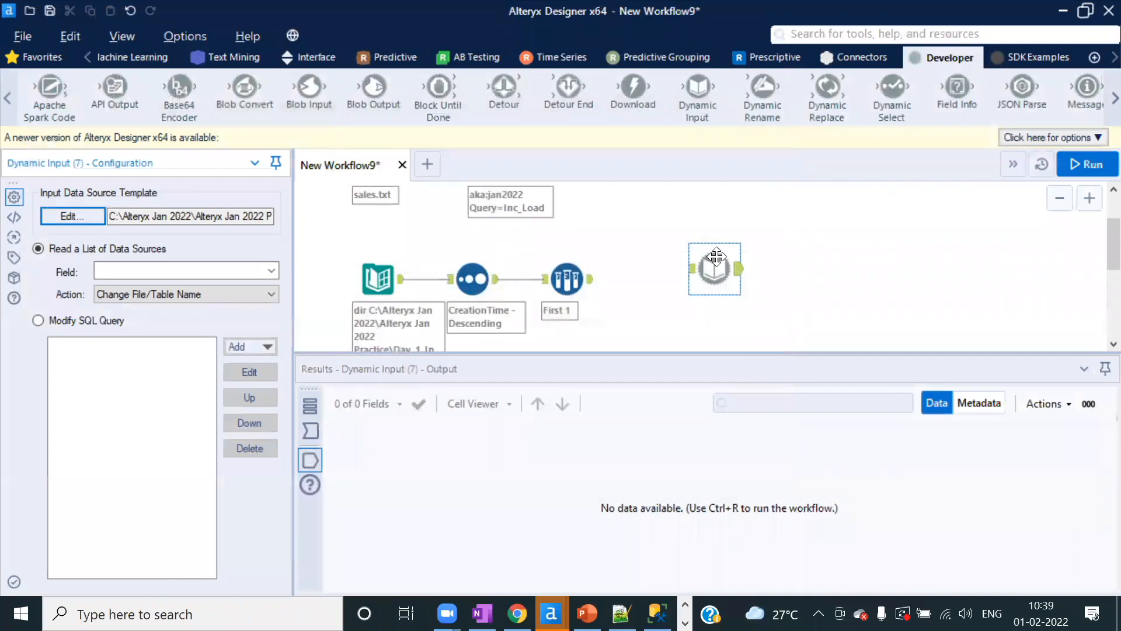
- Connect the Dynamic Input tool to the Sample tool and set its action to Change Entire File Path
drag(677, 279, 667, 278)
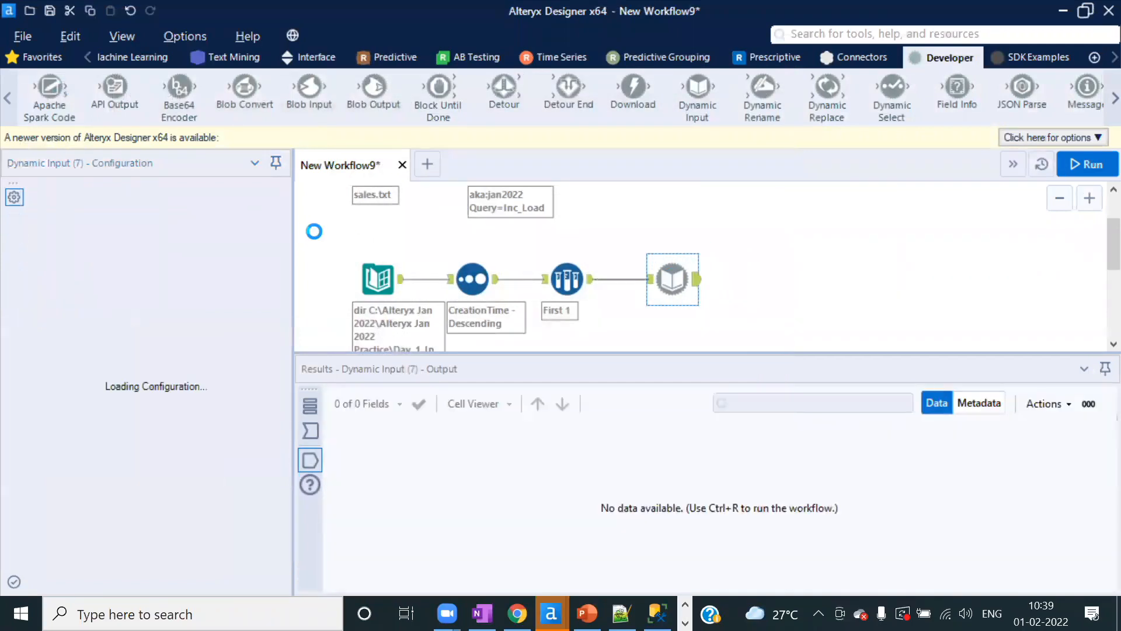
drag(293, 225, 546, 223)
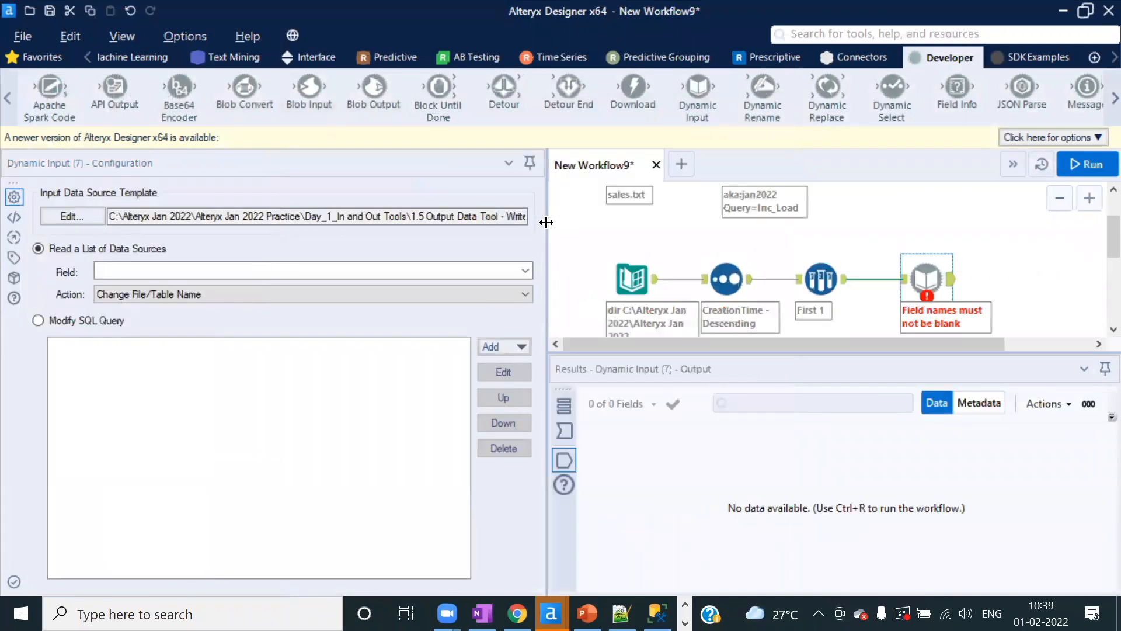
click(523, 296)
click(158, 345)
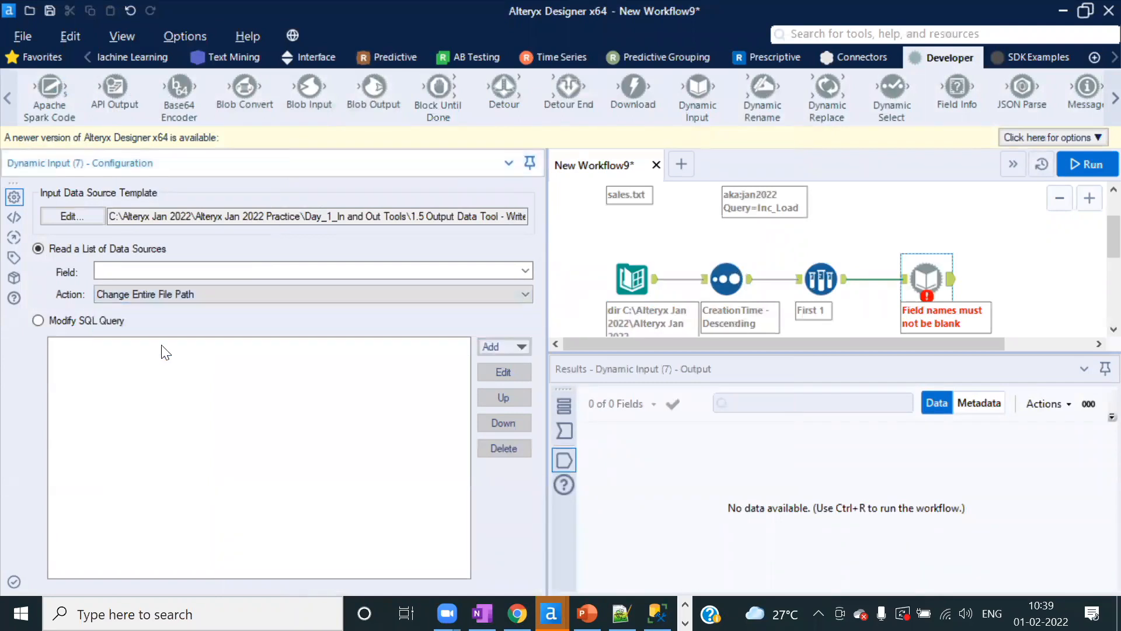
- Check the FullPath value in the Sample tool's output and set the Dynamic Input tool's field to FullPath
click(822, 284)
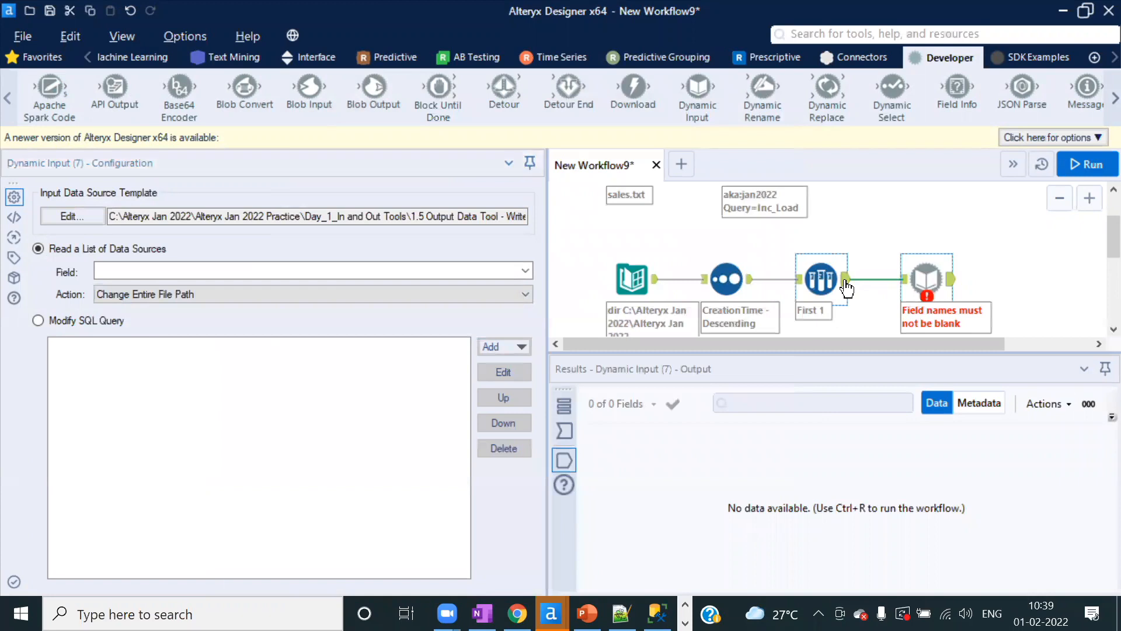
click(693, 449)
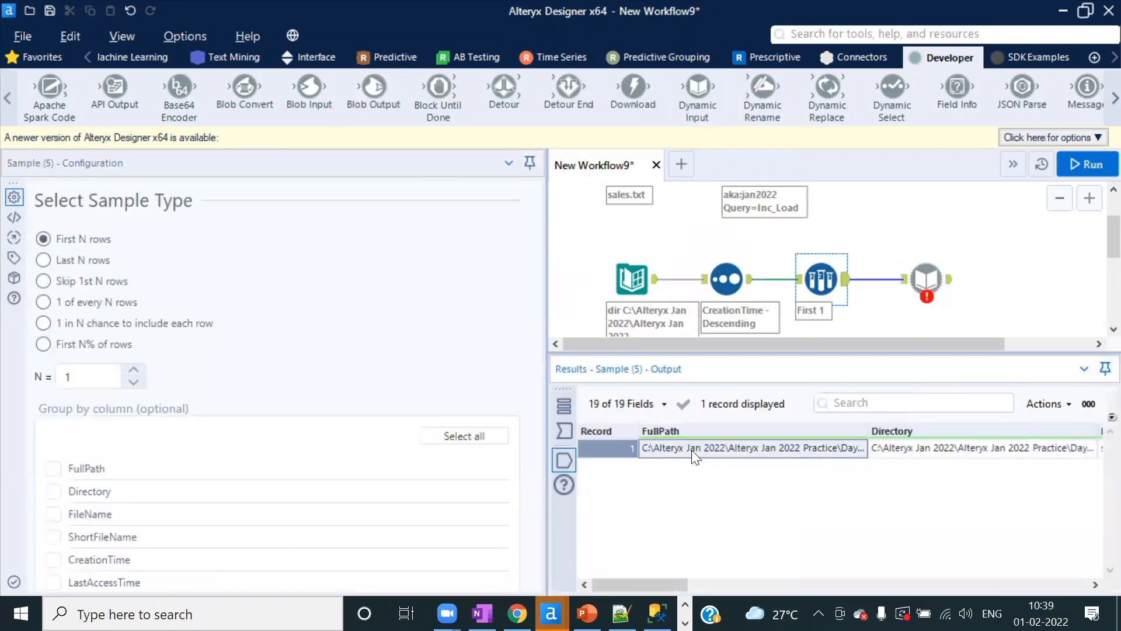
click(926, 279)
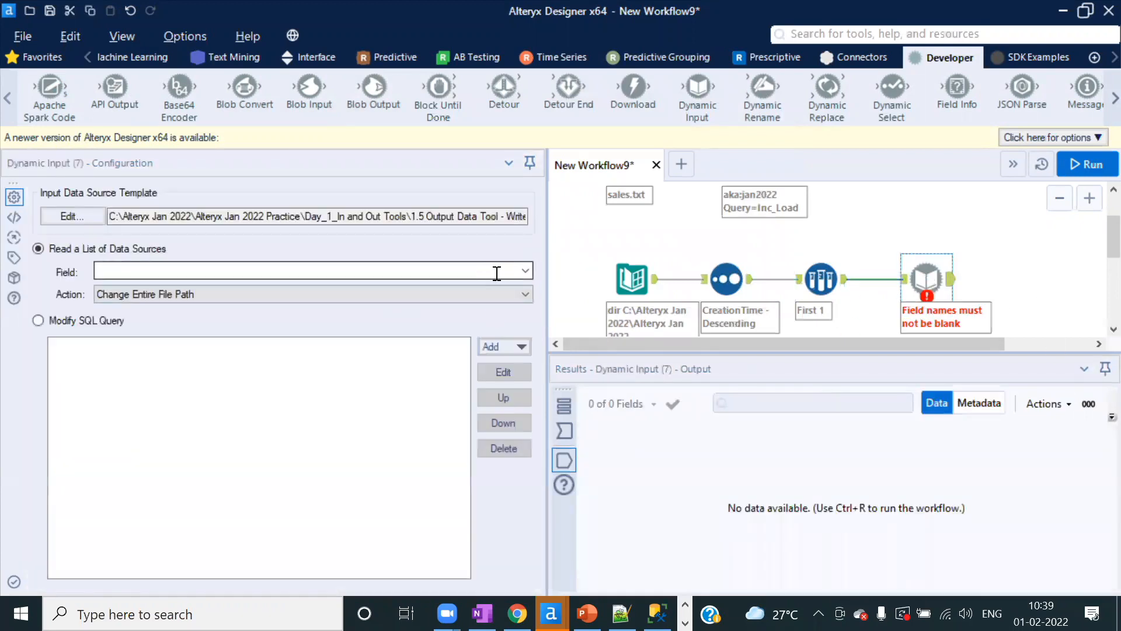
click(525, 269)
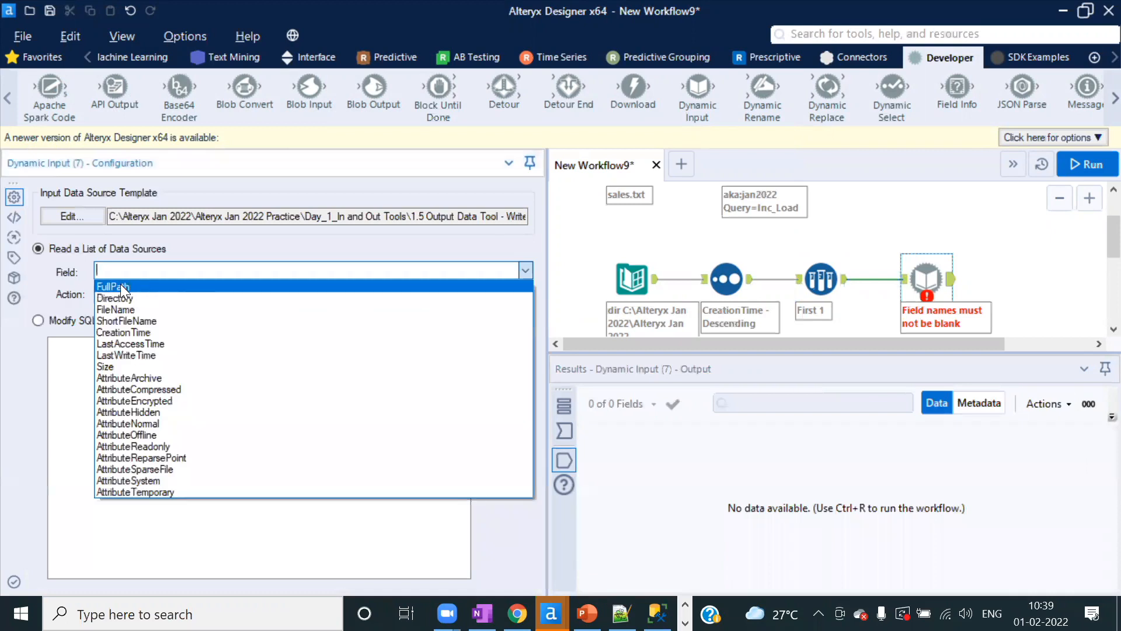
click(120, 285)
drag(547, 285, 267, 285)
- Run the workflow, dismiss the completion message, and check the columns and records in the Dynamic Input tool's output
click(1079, 164)
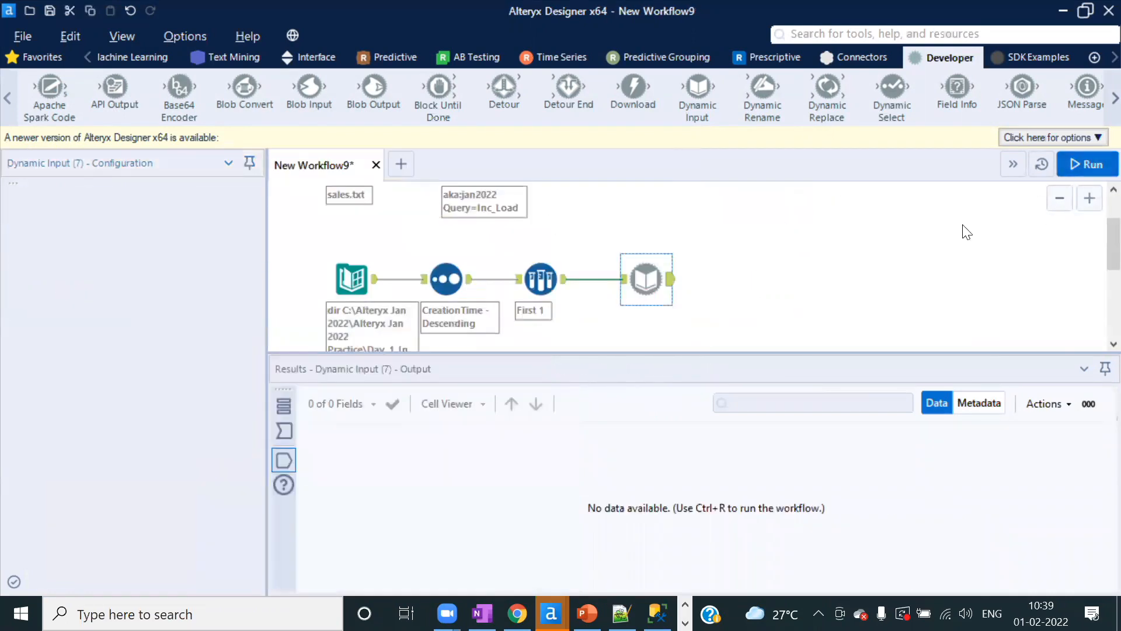
click(704, 365)
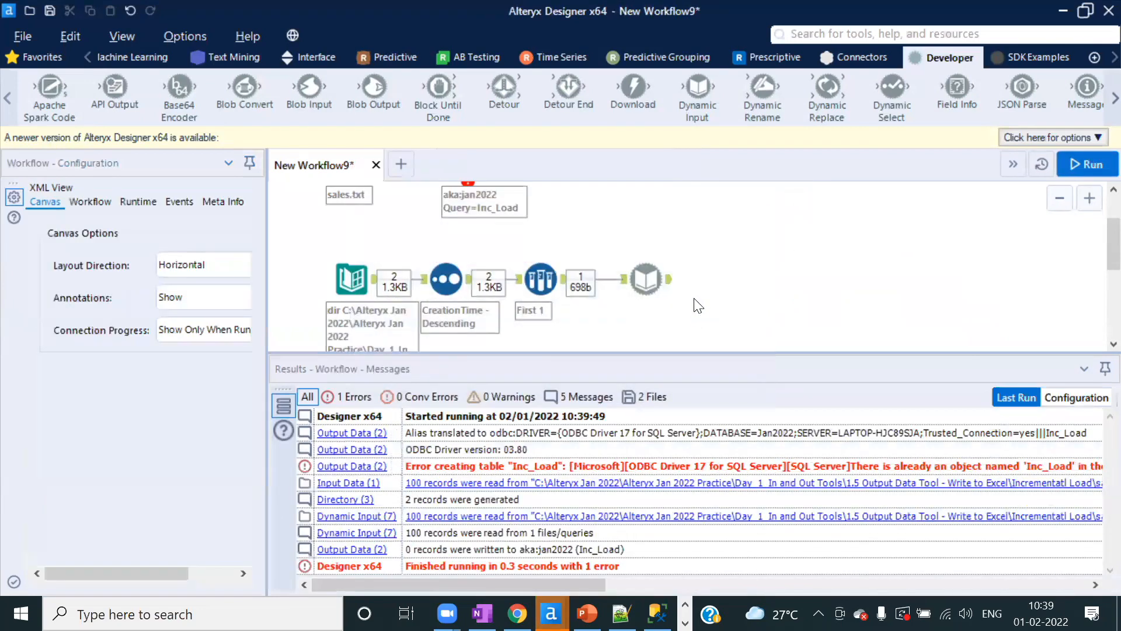
click(669, 285)
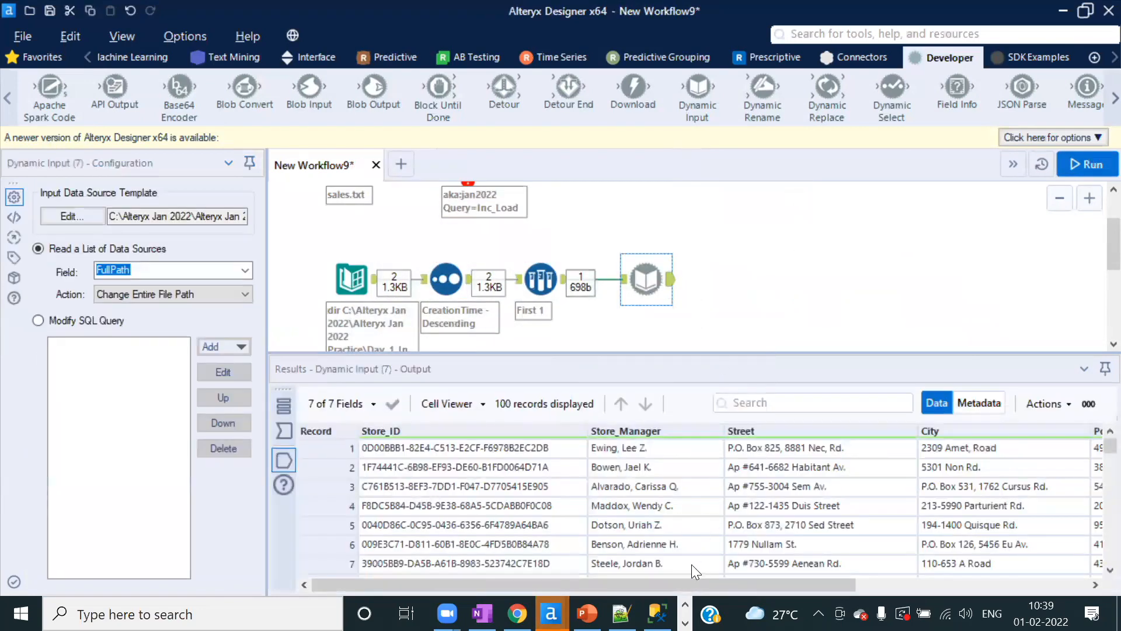
drag(705, 583, 940, 584)
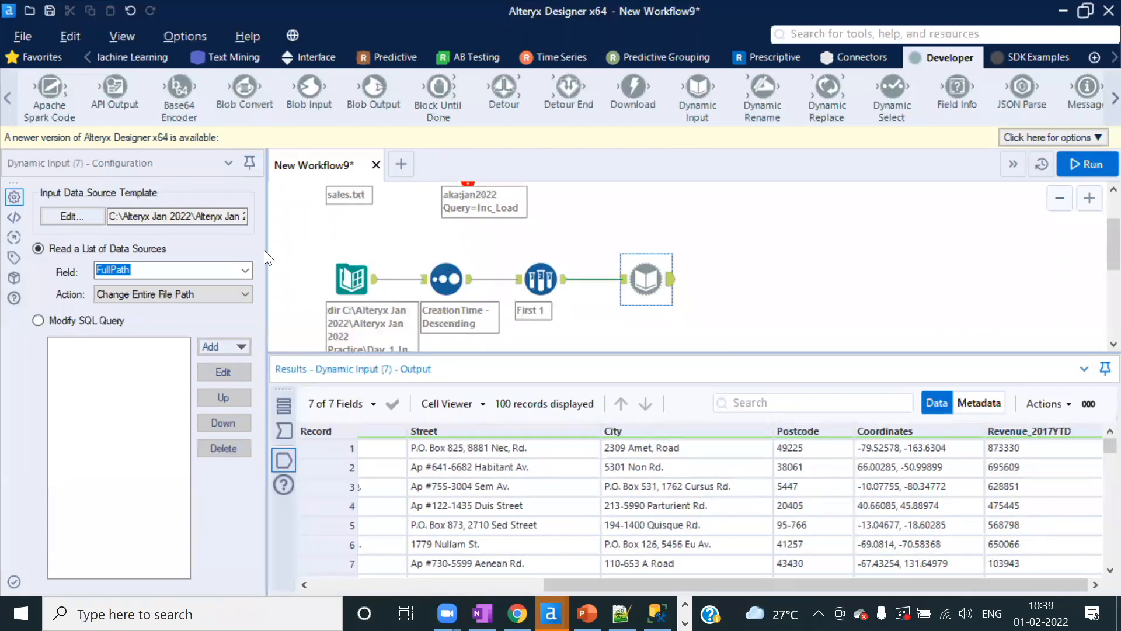
- Set Output File Name as Field to File Name Only in the Dynamic Input tool's data source template
drag(267, 250, 375, 250)
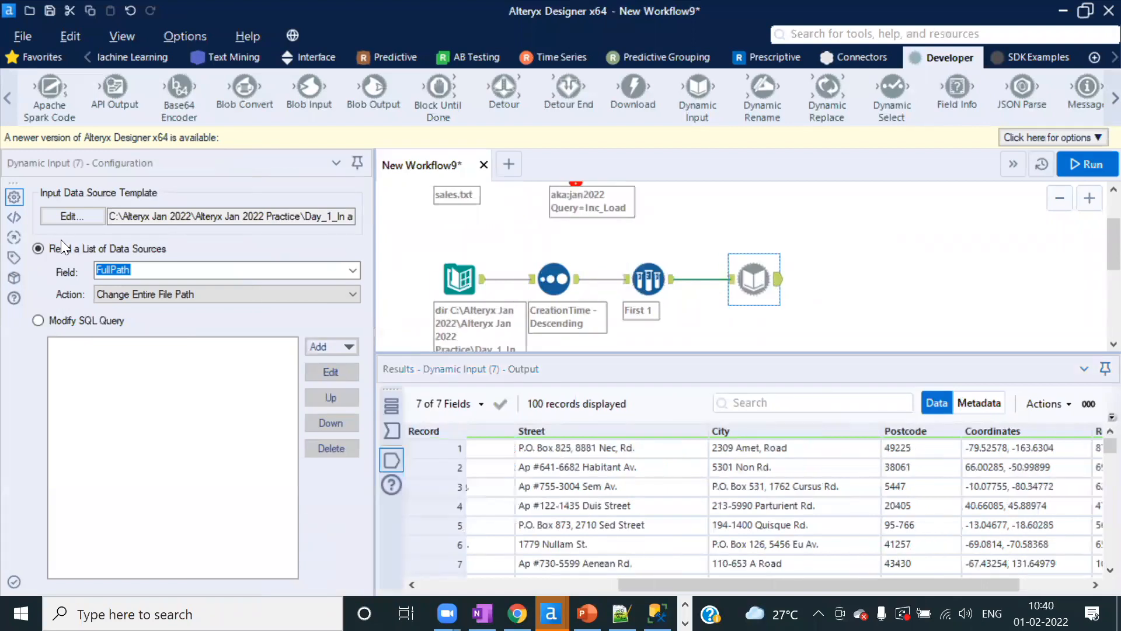
click(65, 216)
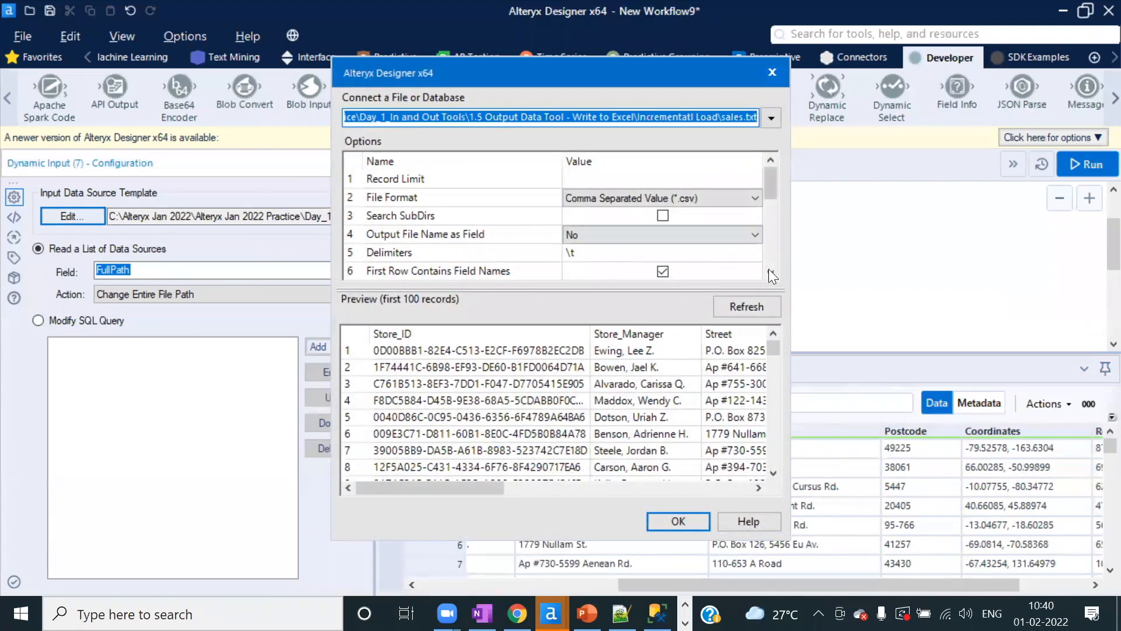
scroll(764, 278, down, 1)
click(604, 215)
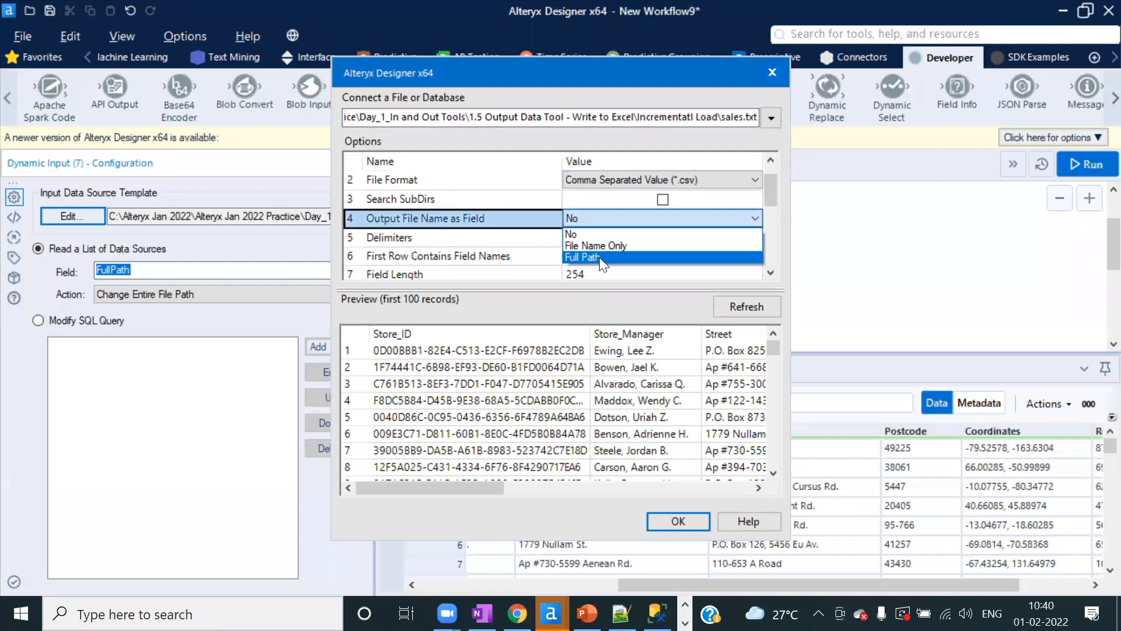
click(597, 249)
click(676, 520)
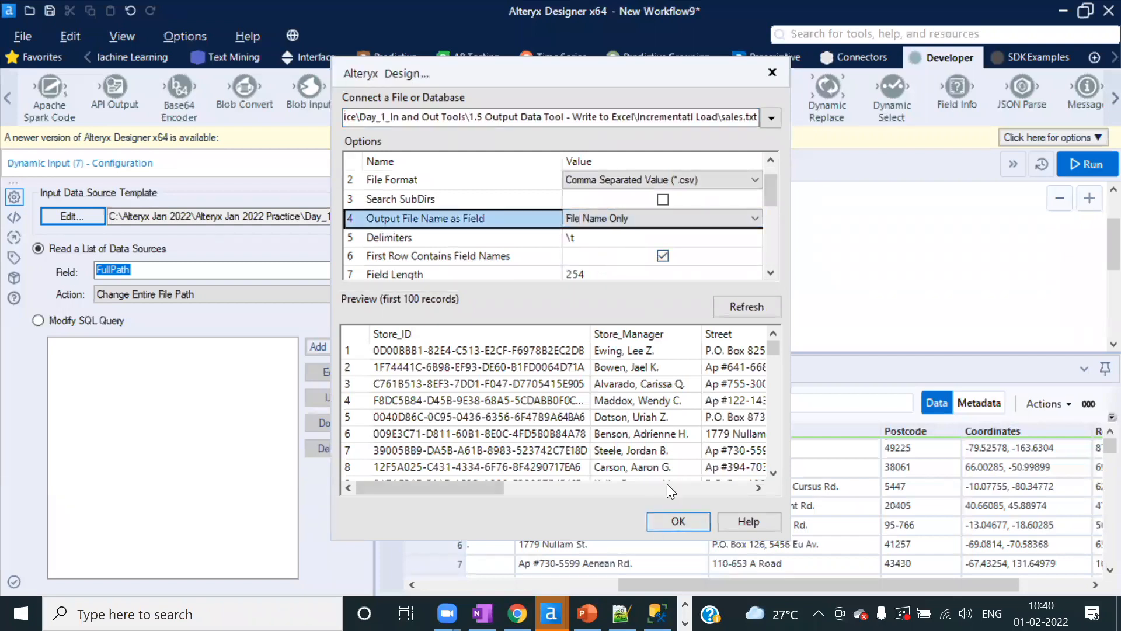
- Rerun the workflow and check the FileName column in the Dynamic Input tool's output
click(1093, 159)
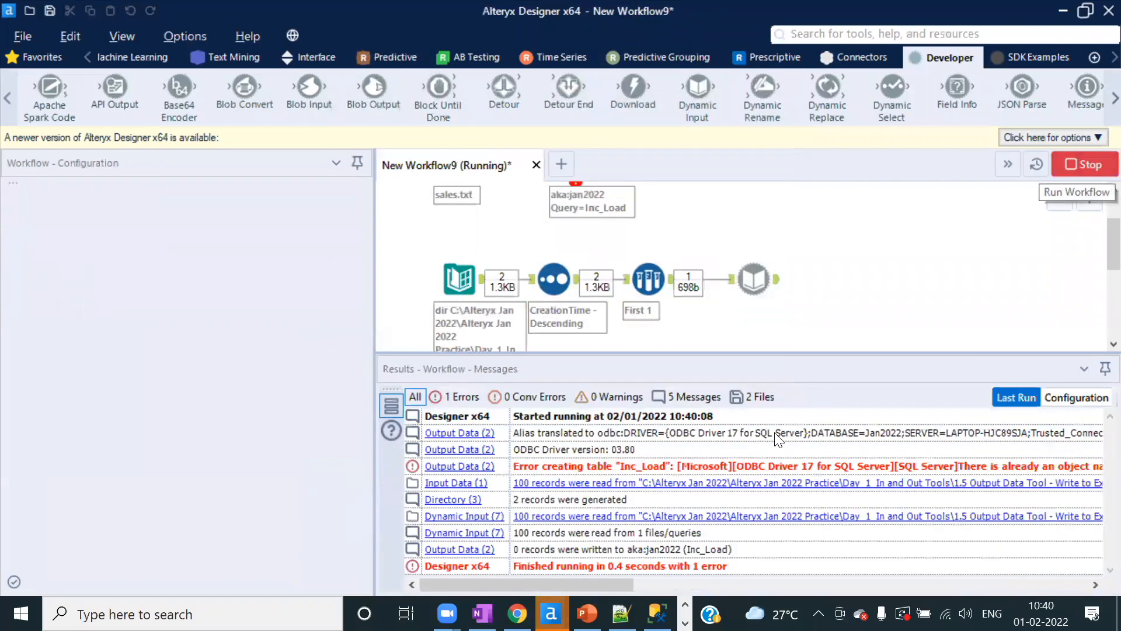
click(750, 374)
click(777, 286)
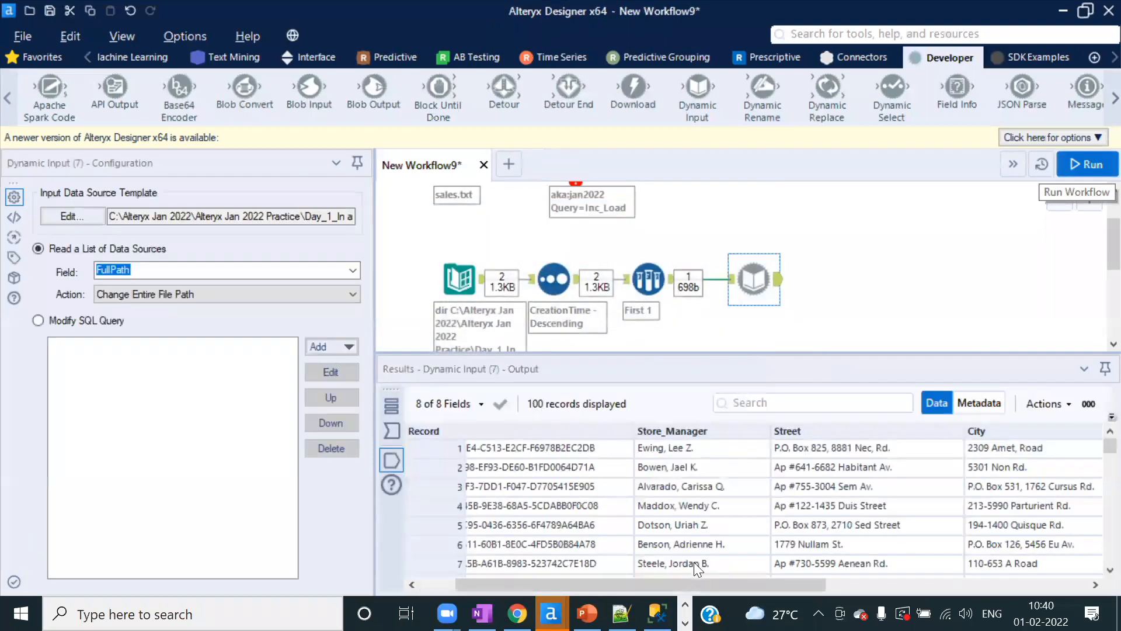
click(694, 579)
drag(1053, 461, 1056, 565)
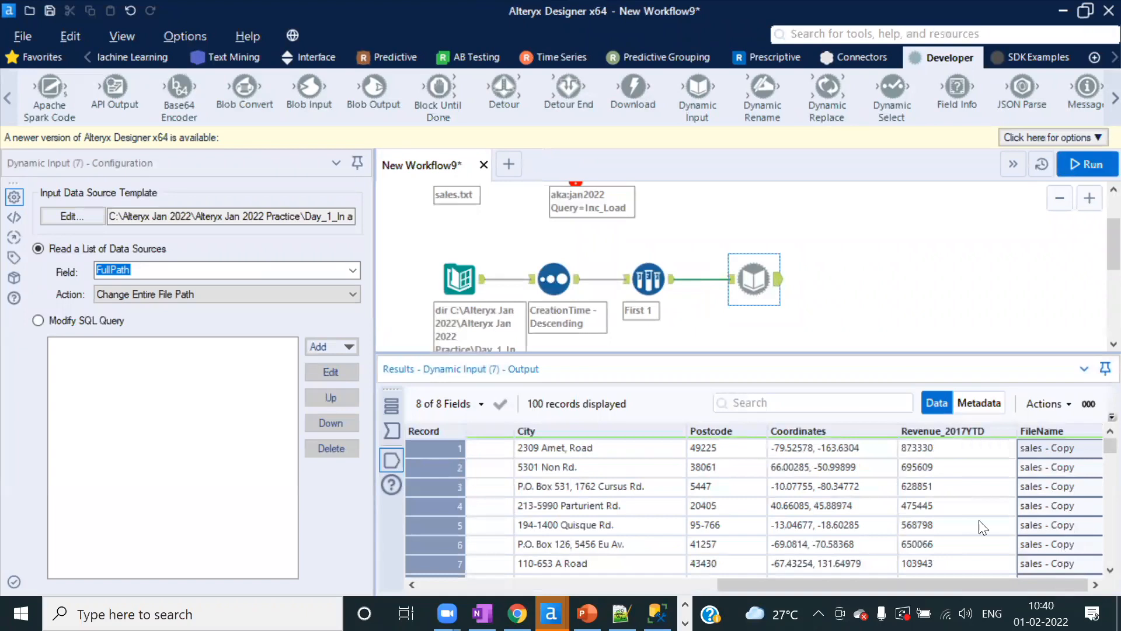
- Review the Inc_Load Output Data tool's settings, and delete it together with the sales.txt Input Data tool from the canvas
scroll(870, 285, down, 1)
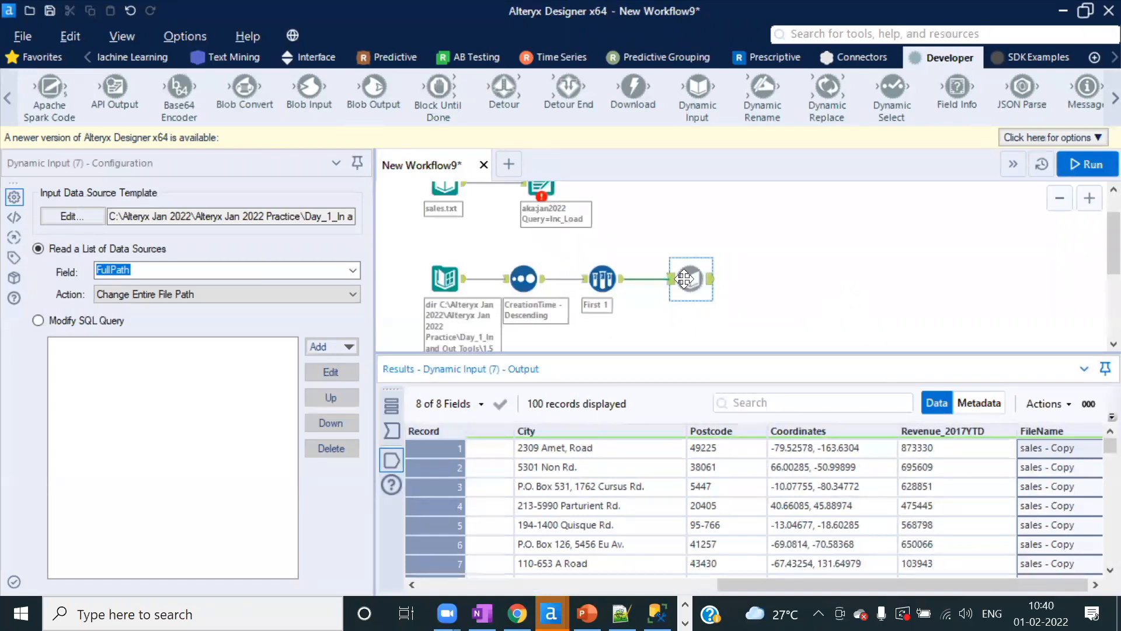
scroll(896, 251, up, 1)
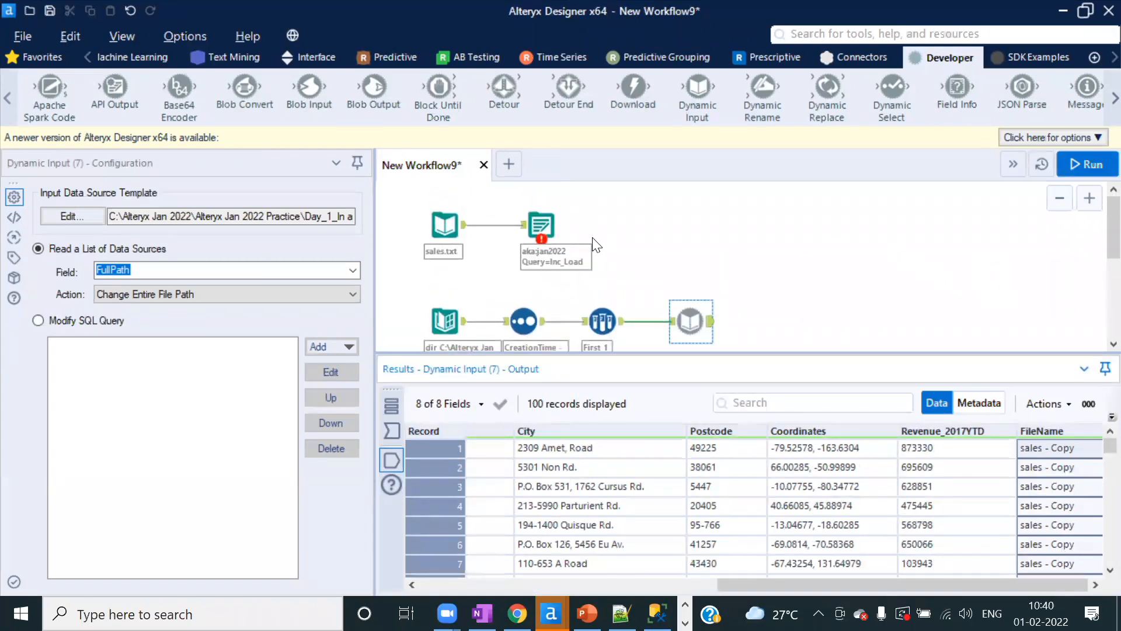
click(542, 224)
scroll(804, 281, down, 1)
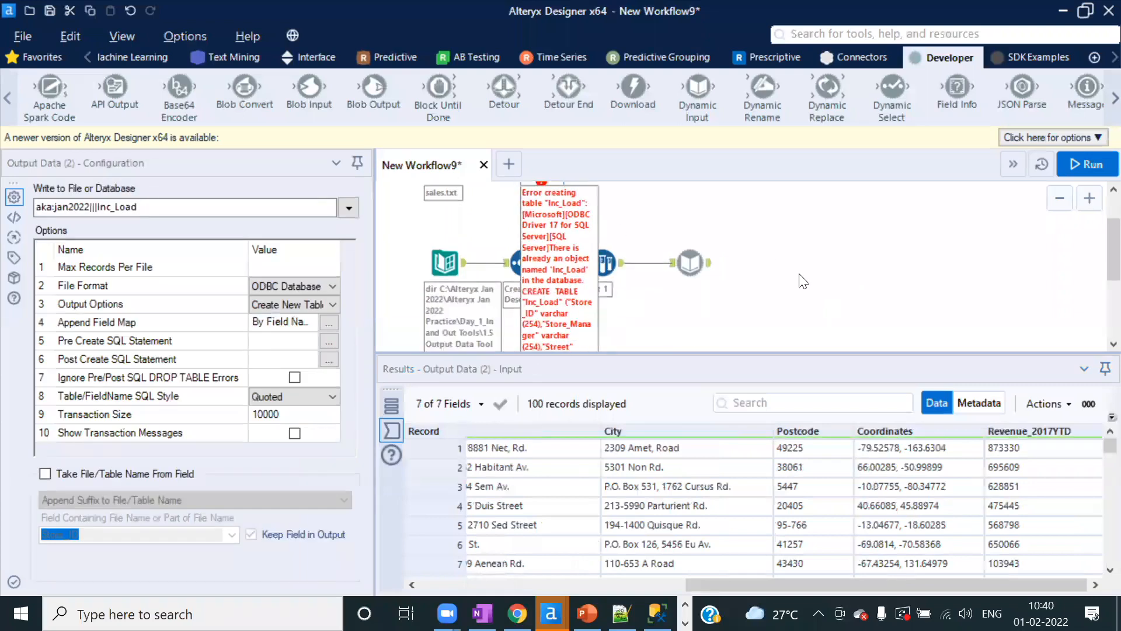
click(795, 292)
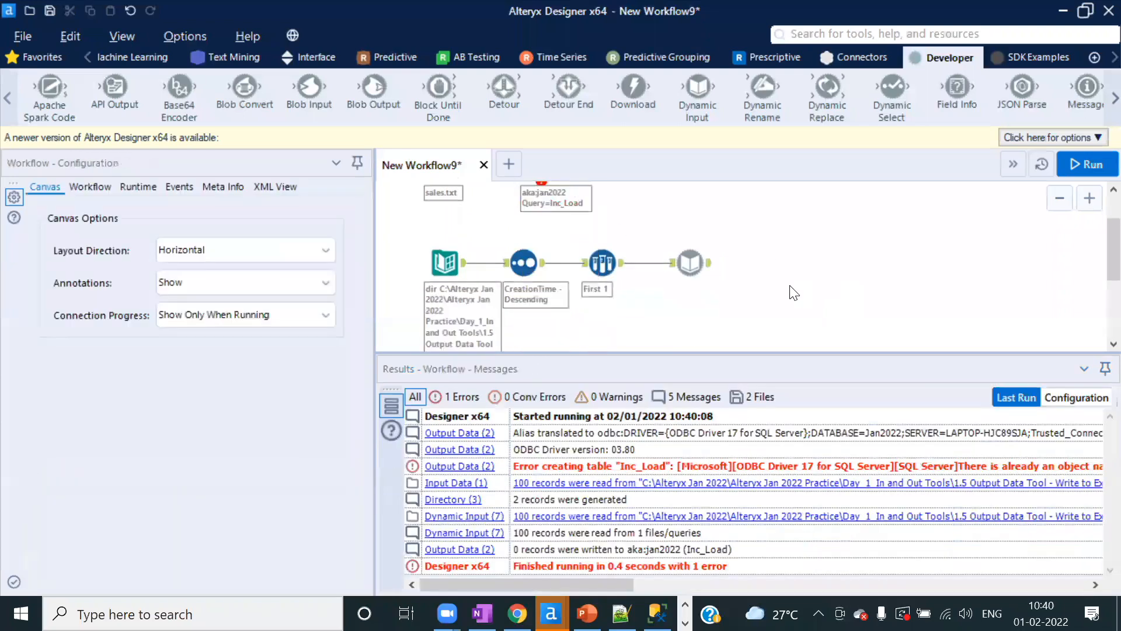
scroll(793, 292, up, 1)
drag(628, 193, 422, 227)
key(Delete)
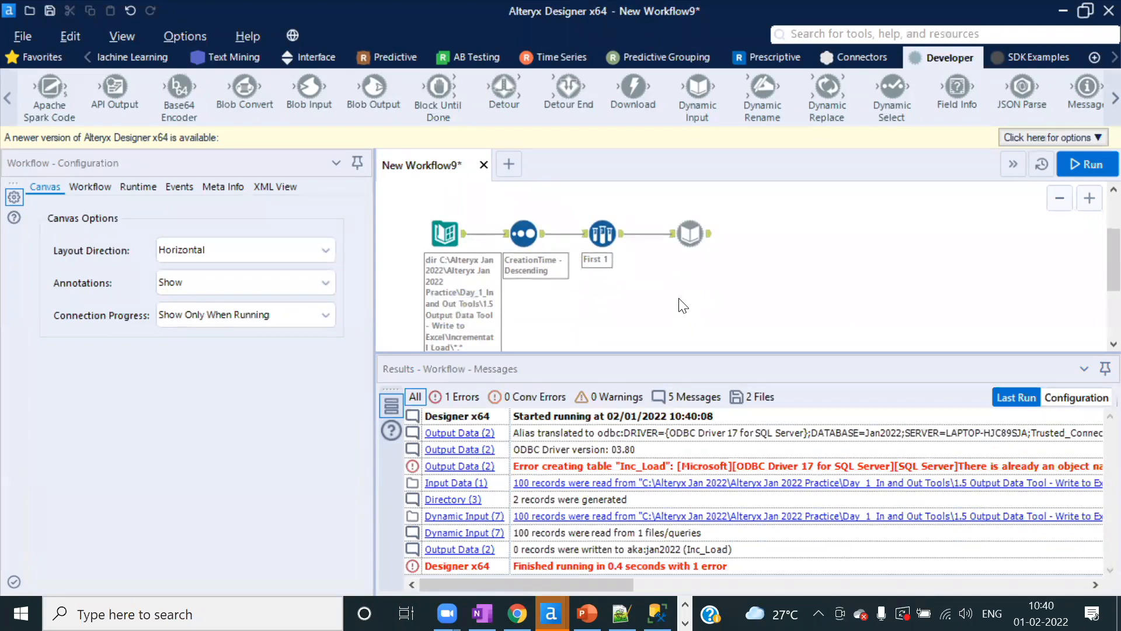
- Add a Date Time Now tool below the workflow chain and set its output format to day, dd Month, yyyy
click(87, 57)
click(87, 57)
click(86, 55)
click(86, 55)
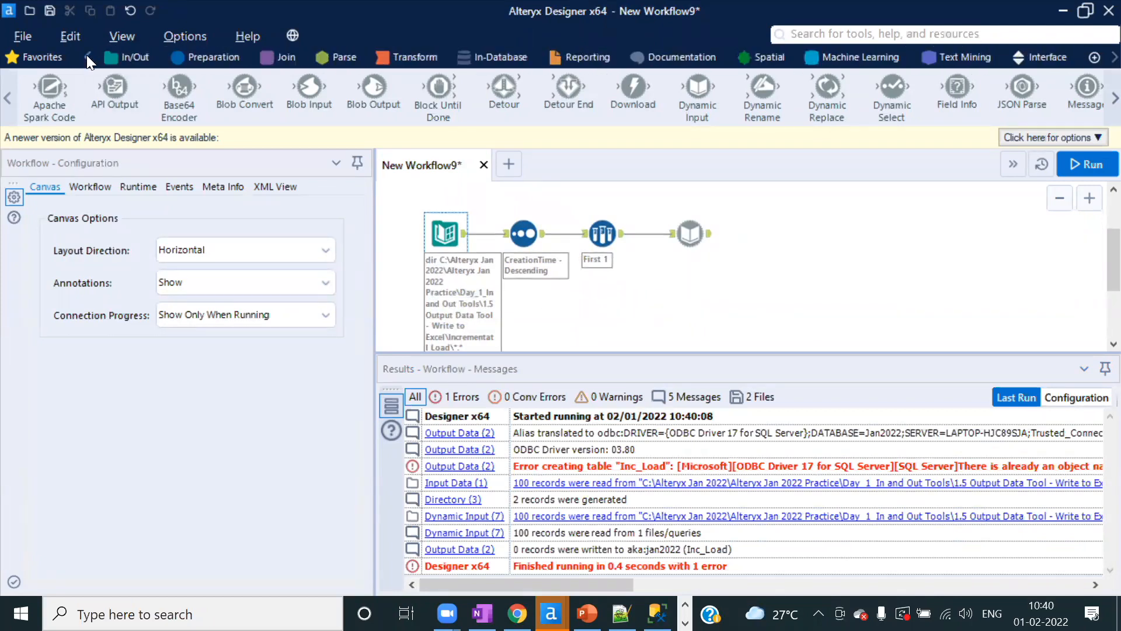
click(116, 56)
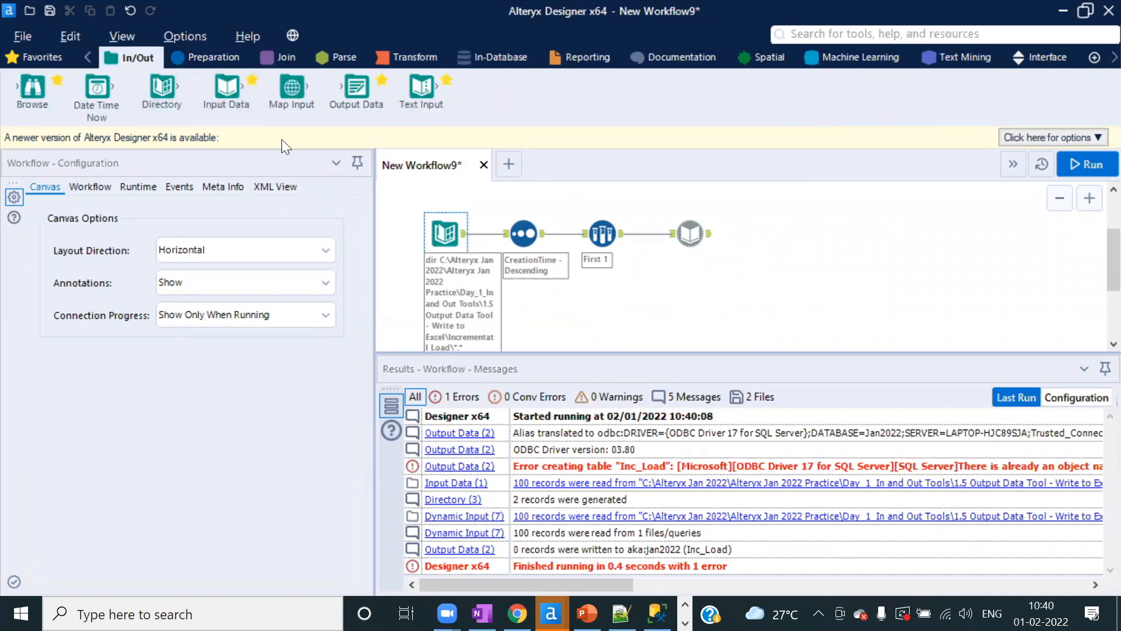
drag(97, 88, 654, 323)
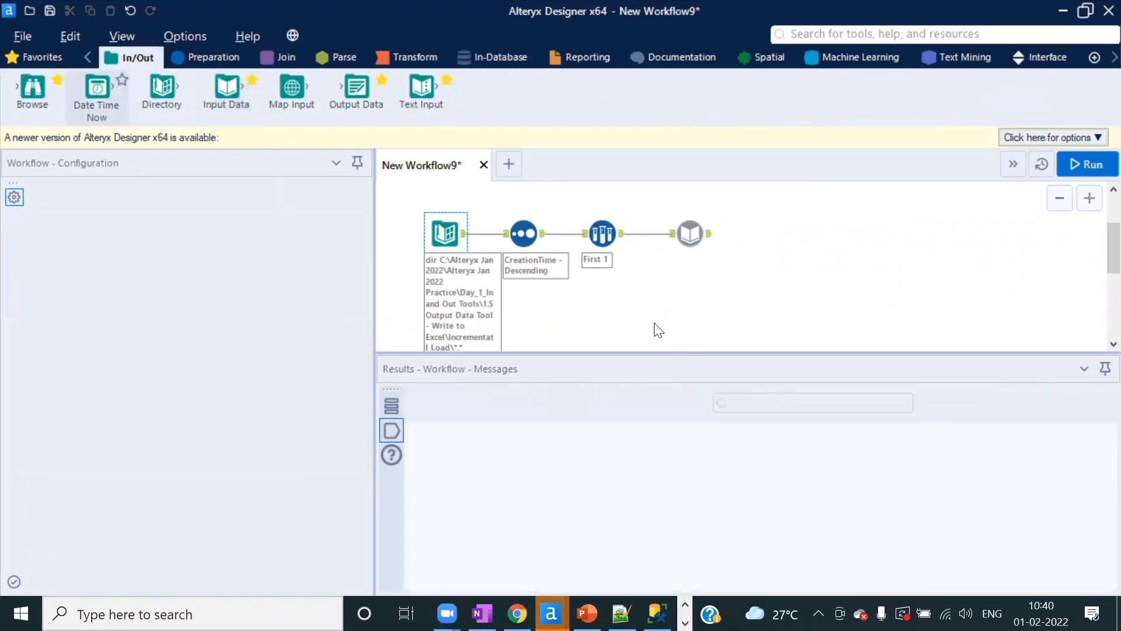
click(343, 317)
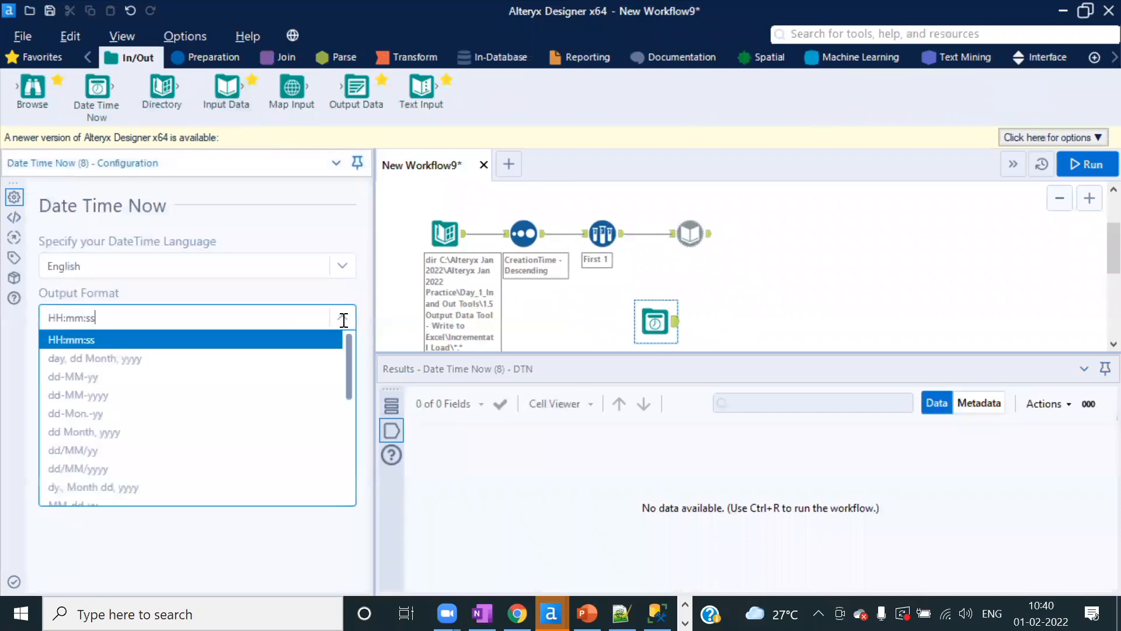
click(102, 359)
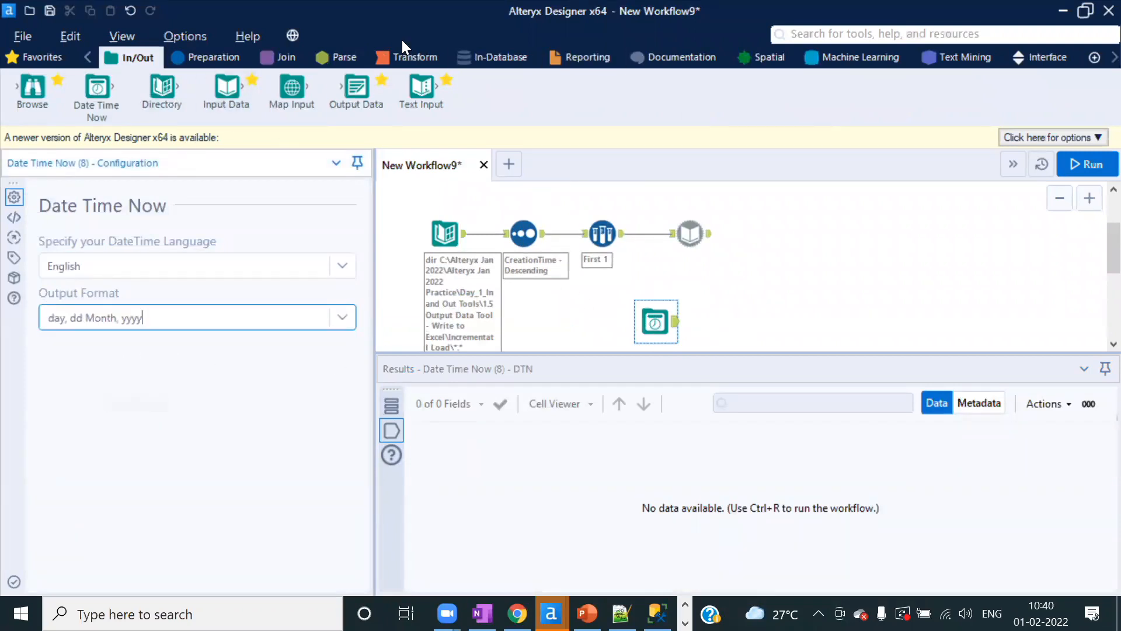
- Add an Append Fields tool with the Dynamic Input output as target and the Date Time Now output as source
click(414, 51)
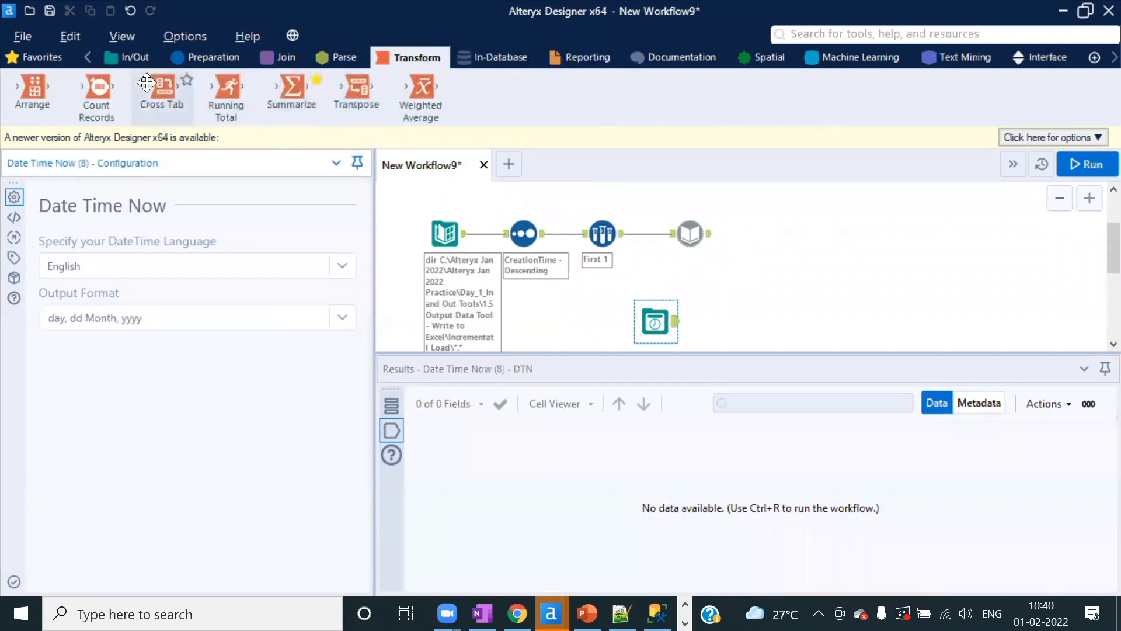
click(282, 57)
drag(32, 87, 787, 268)
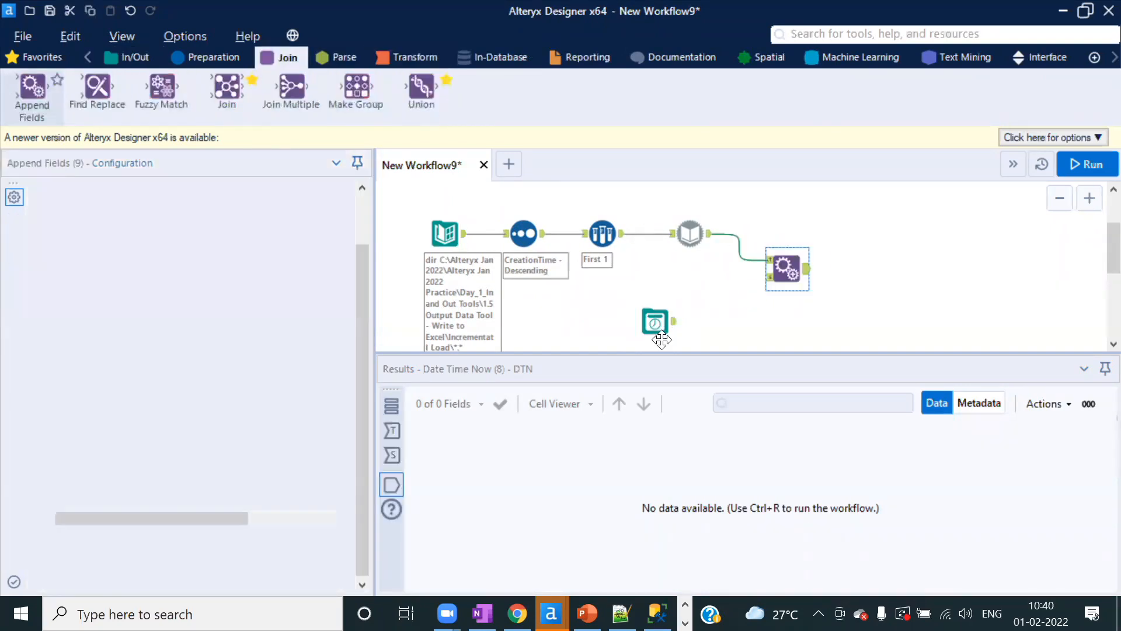
drag(675, 321, 767, 277)
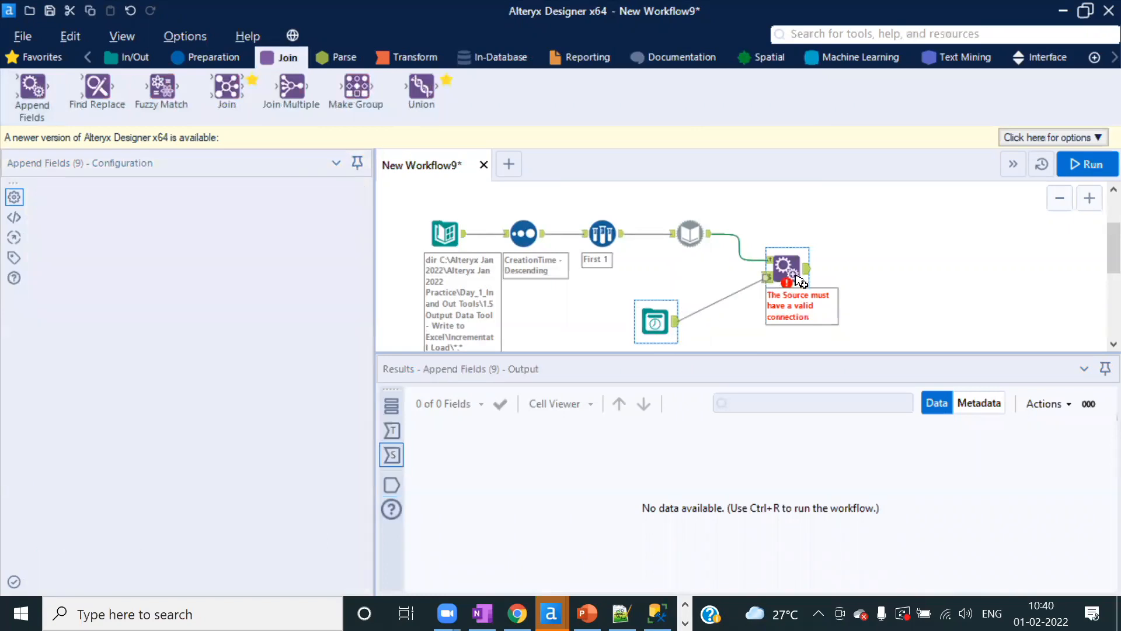
- Add an Output Data tool after Append Fields and choose the existing jan2022 connection in a Microsoft SQL Server quick connect
click(137, 60)
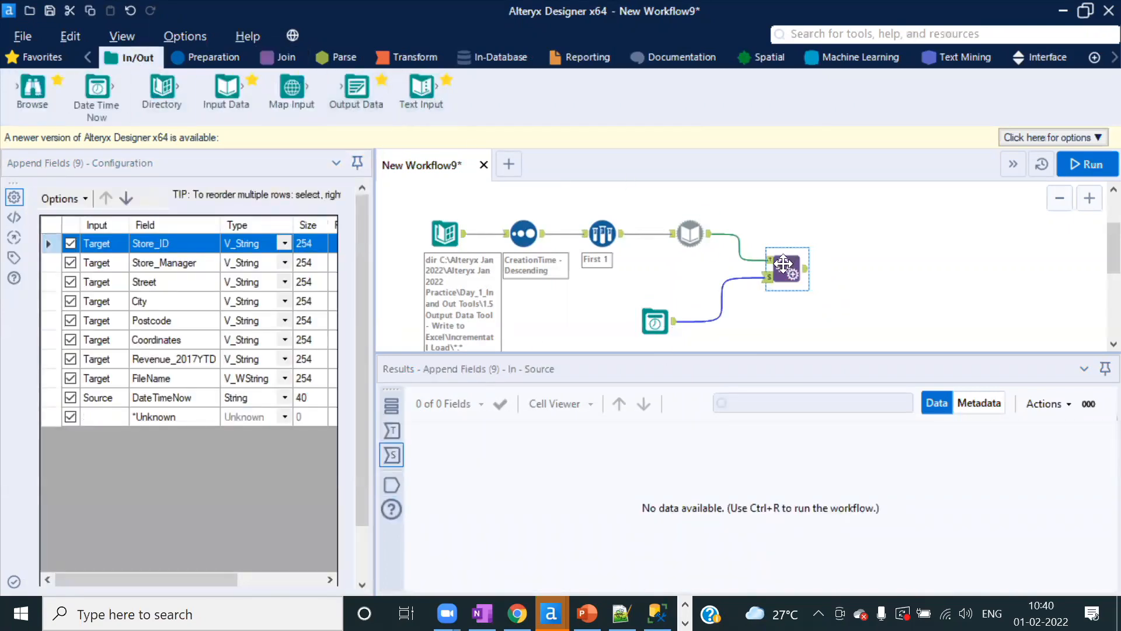
drag(382, 91, 872, 268)
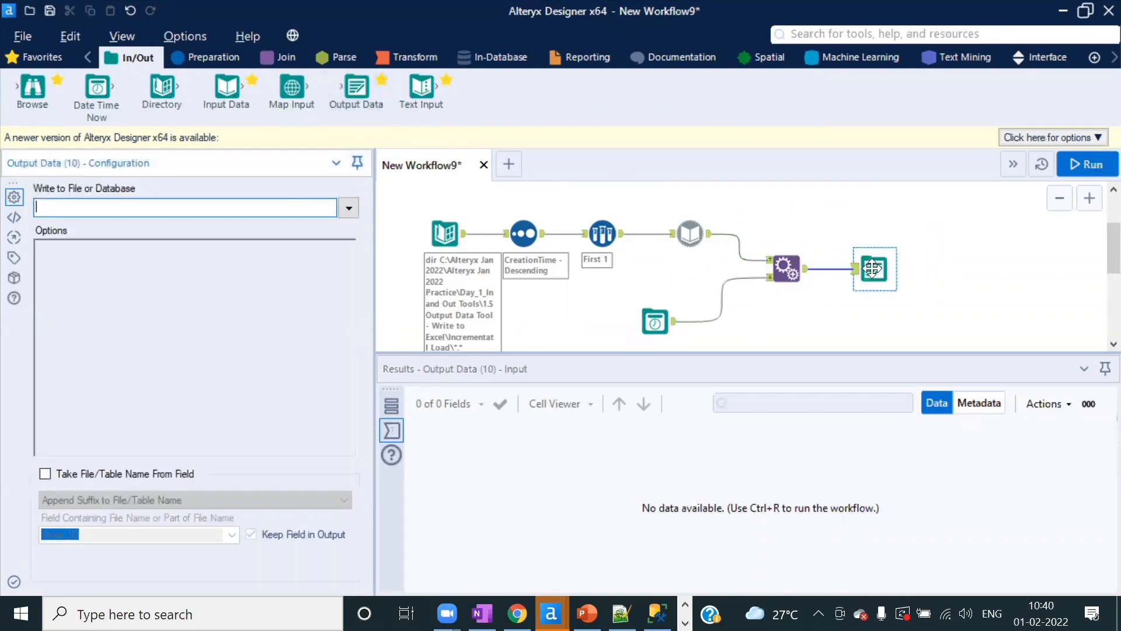
click(348, 208)
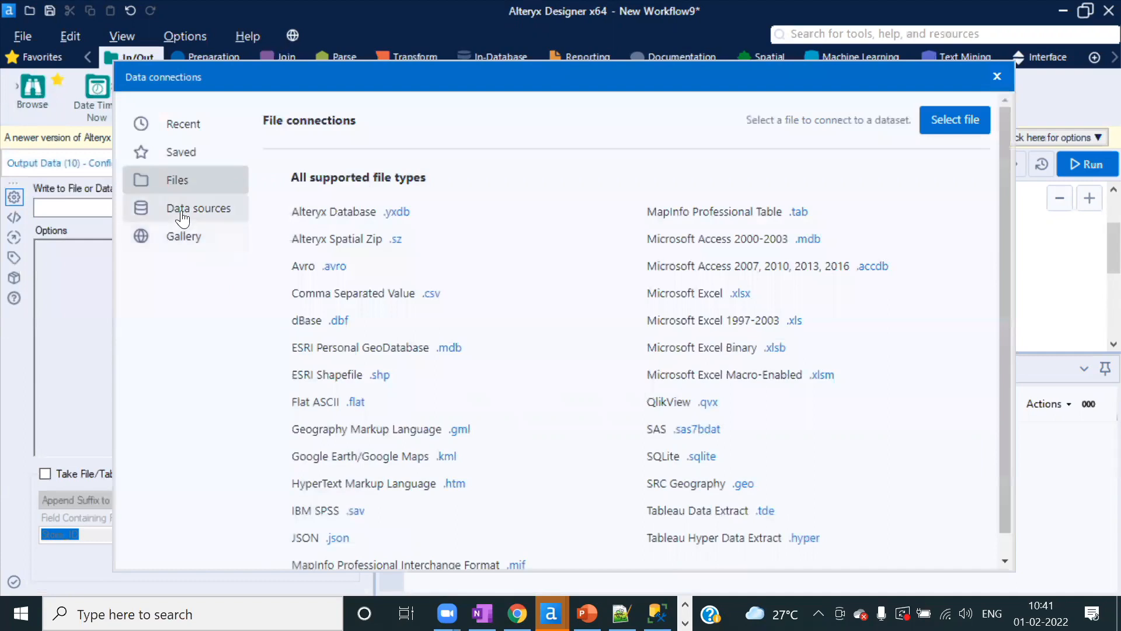
click(182, 217)
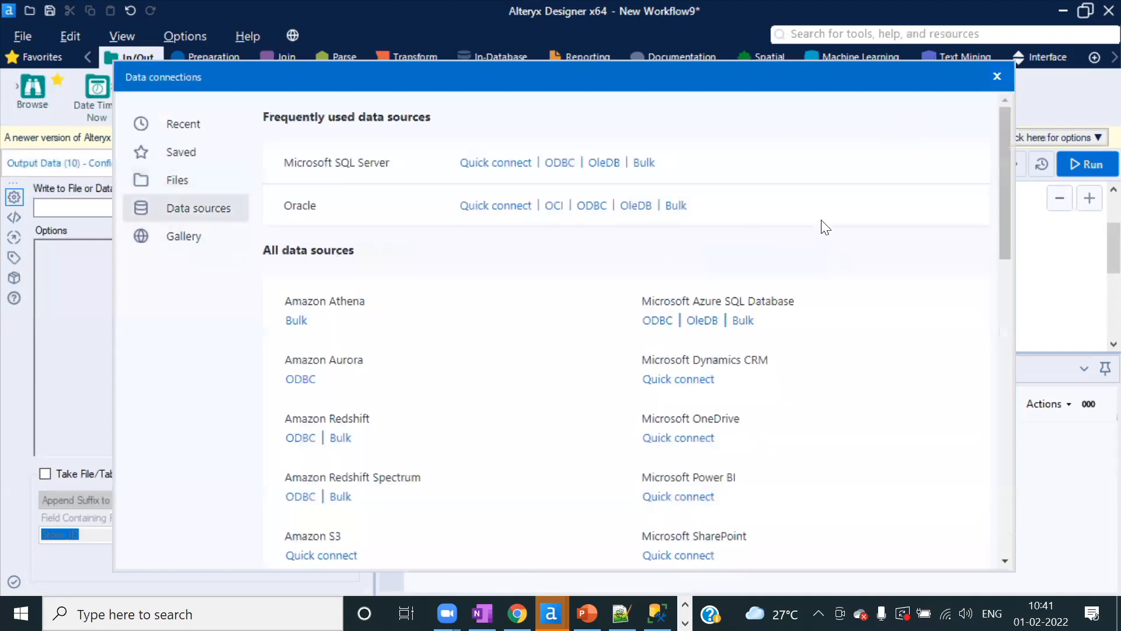
click(497, 163)
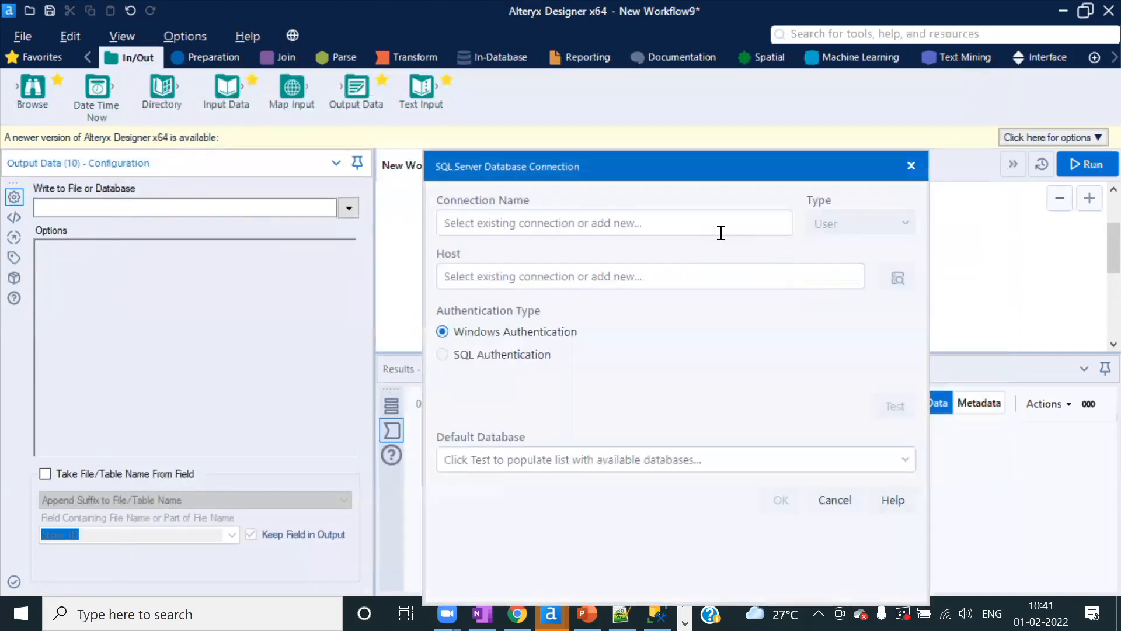
click(722, 232)
drag(779, 308, 784, 375)
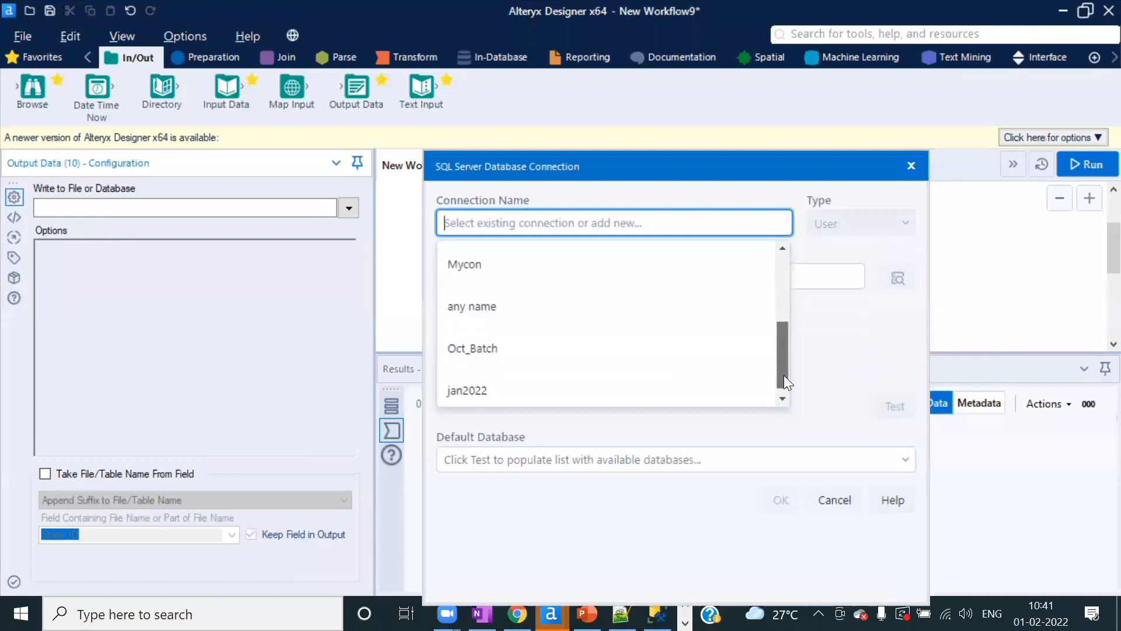
click(500, 390)
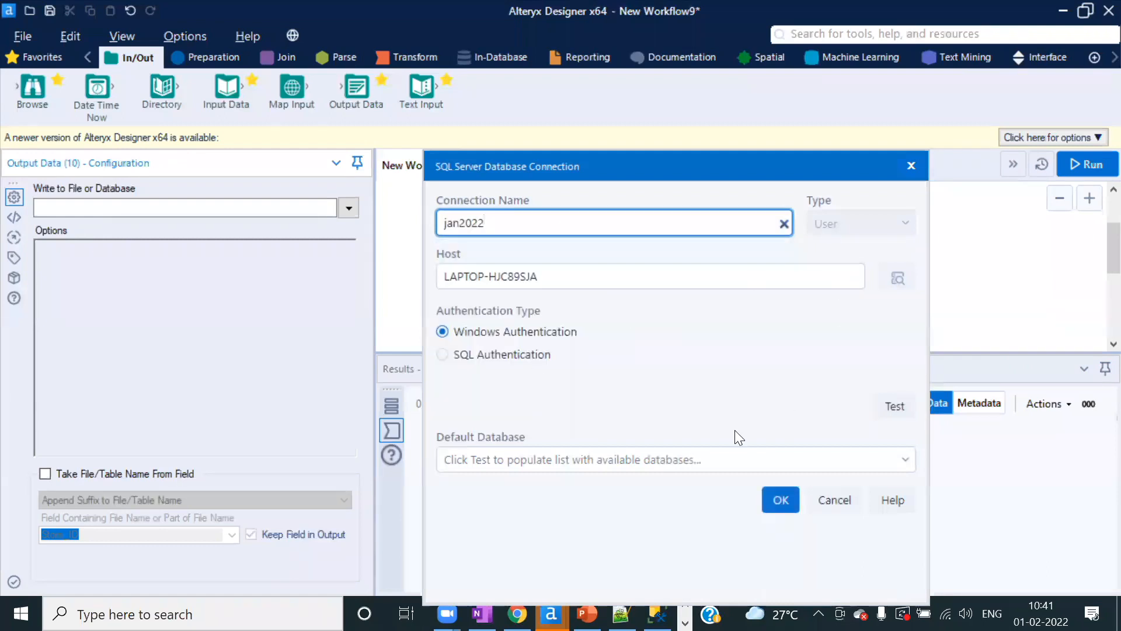
- Test the SQL Server connection, set the default database to Jan2022, and name the output table IN_LOAD_New
click(895, 406)
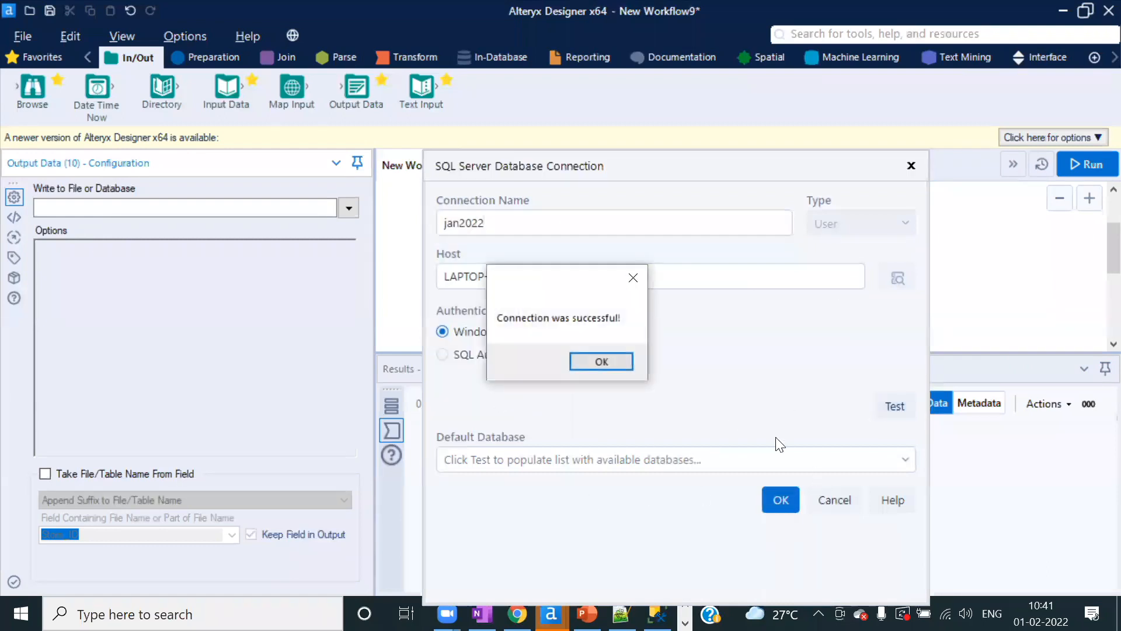
click(602, 360)
click(905, 461)
click(905, 461)
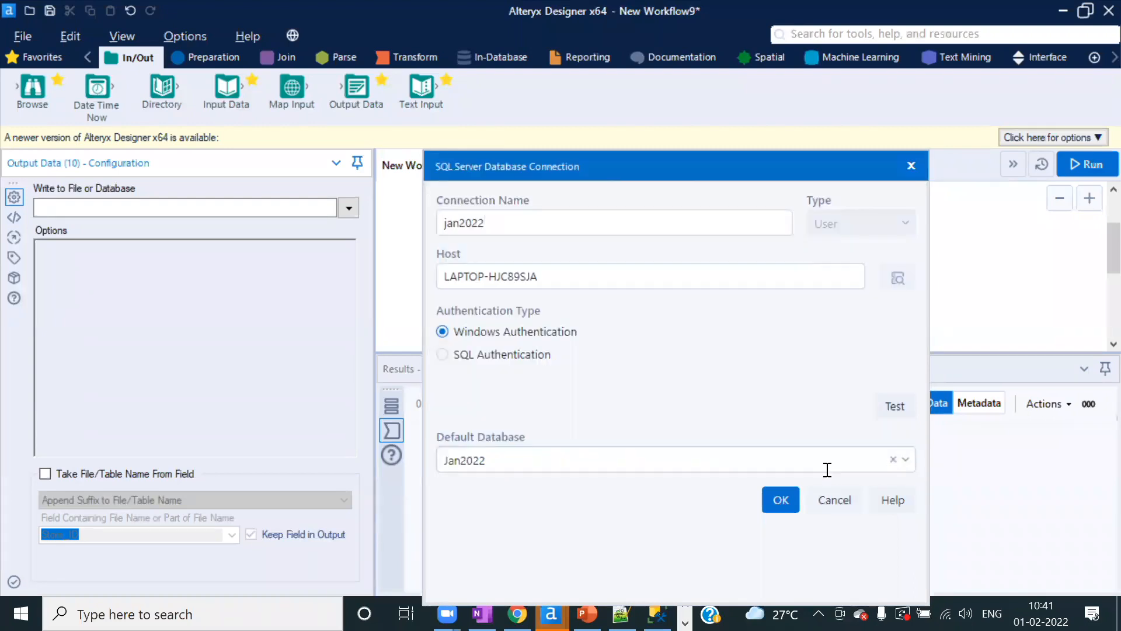
click(779, 503)
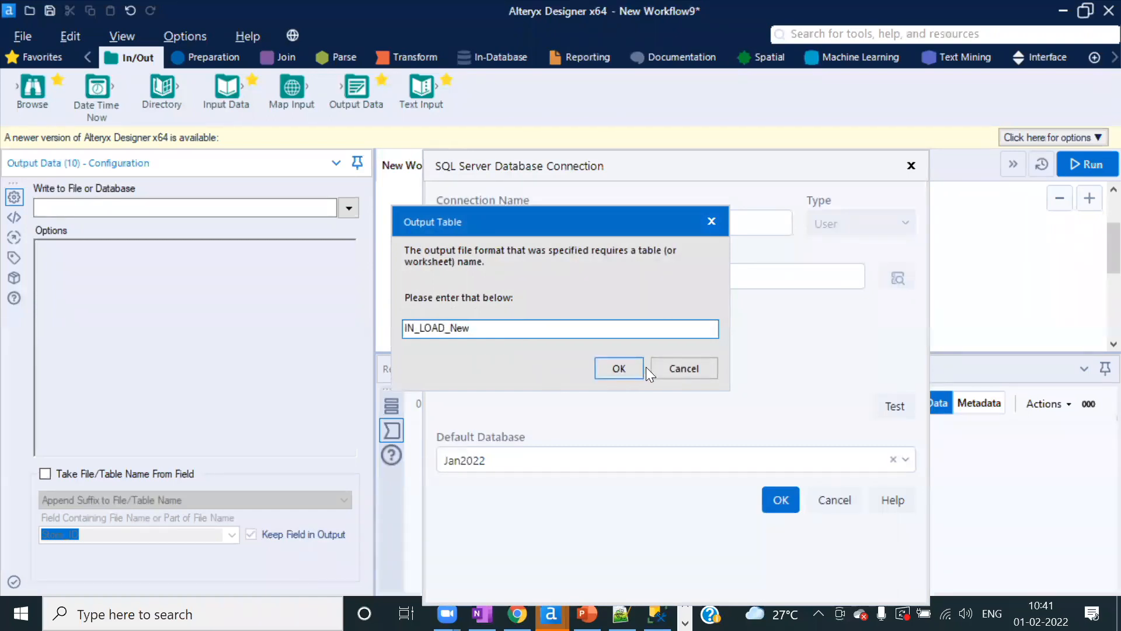
click(623, 367)
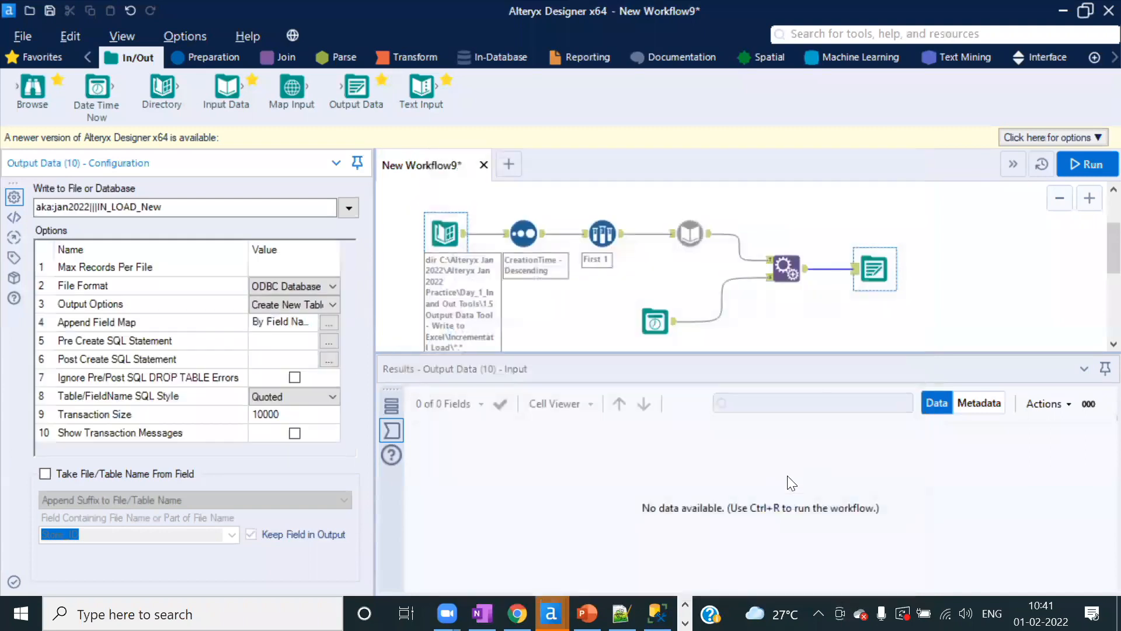
- Run the workflow and check the FileName and DateTimeNow columns in the Append Fields output and the Date Time Now result
click(1093, 164)
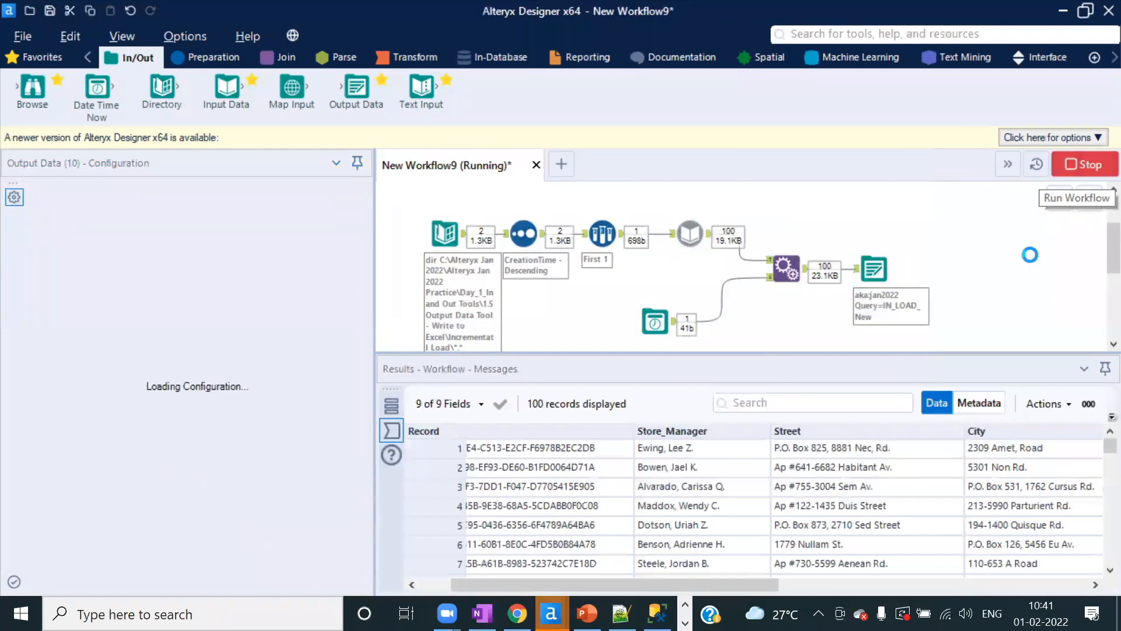
click(724, 372)
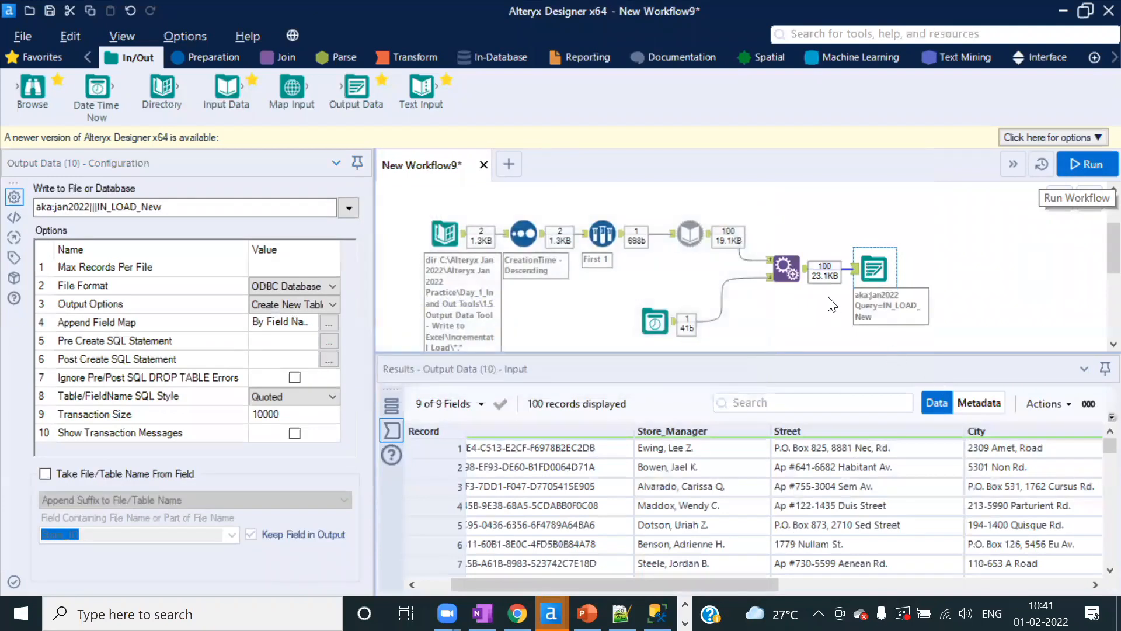
click(786, 268)
drag(769, 579, 1027, 494)
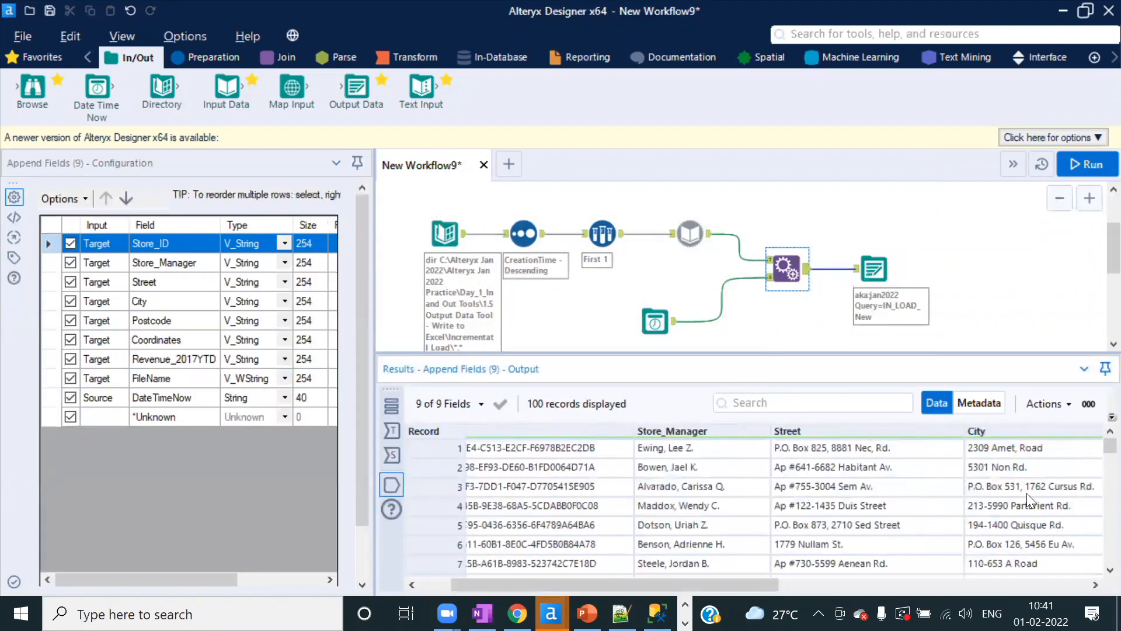
click(1050, 590)
drag(890, 453, 902, 545)
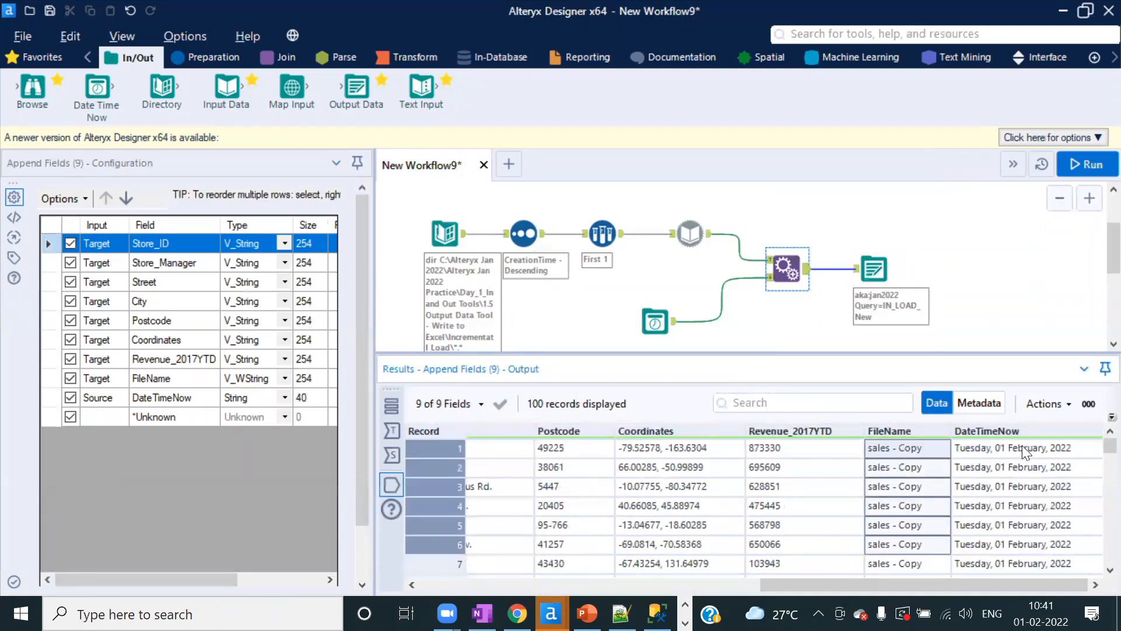
drag(1022, 445, 1017, 568)
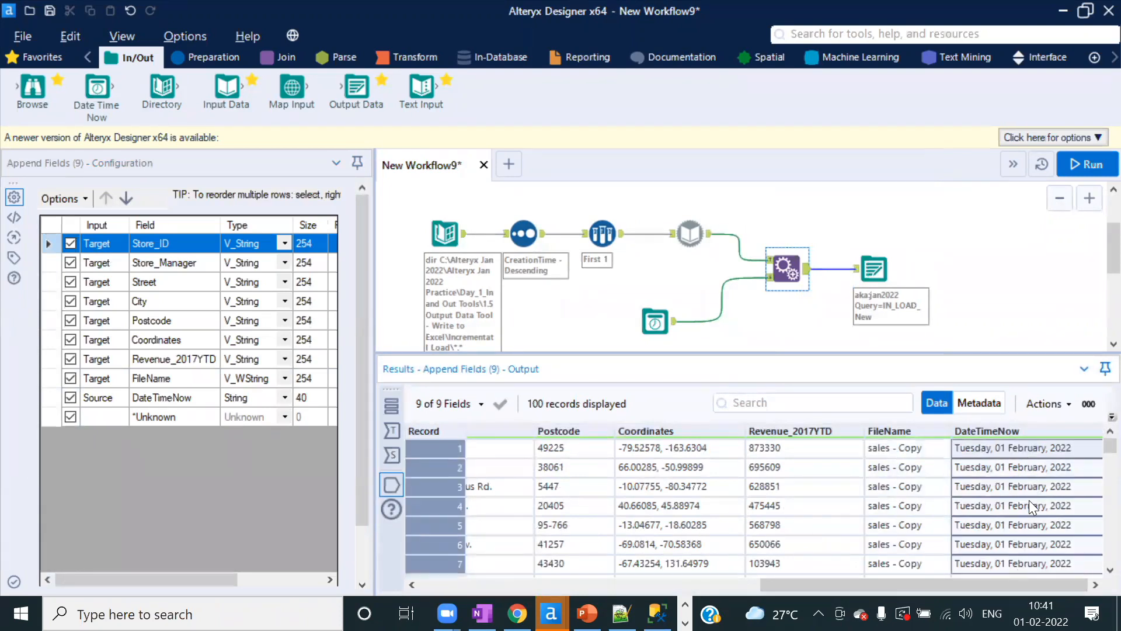
drag(1030, 488, 997, 519)
drag(919, 453, 923, 523)
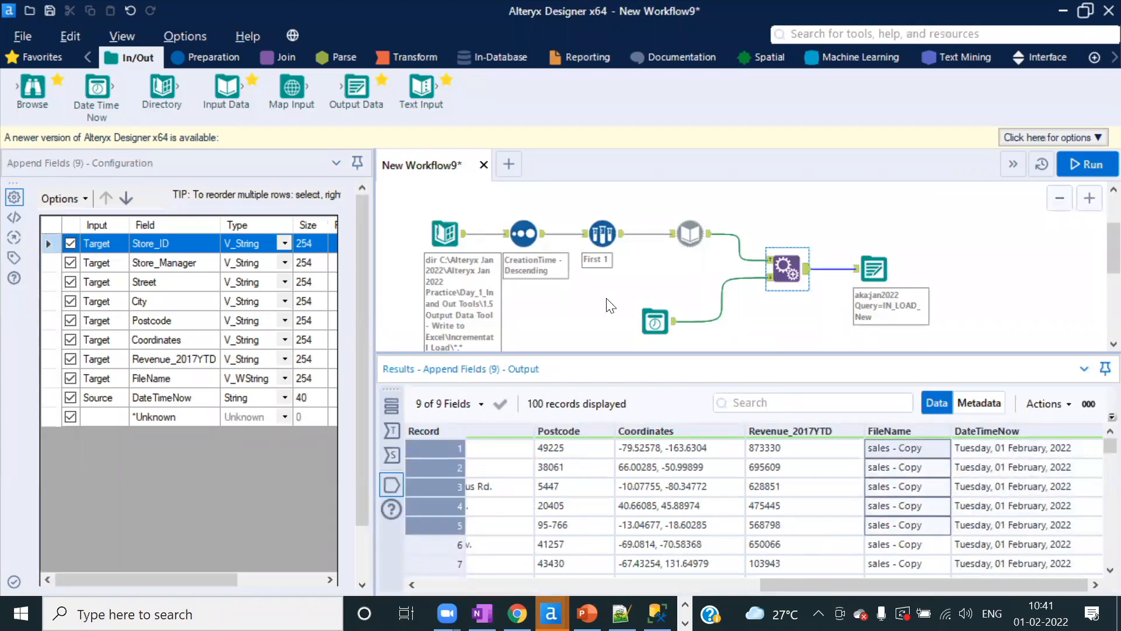
click(654, 322)
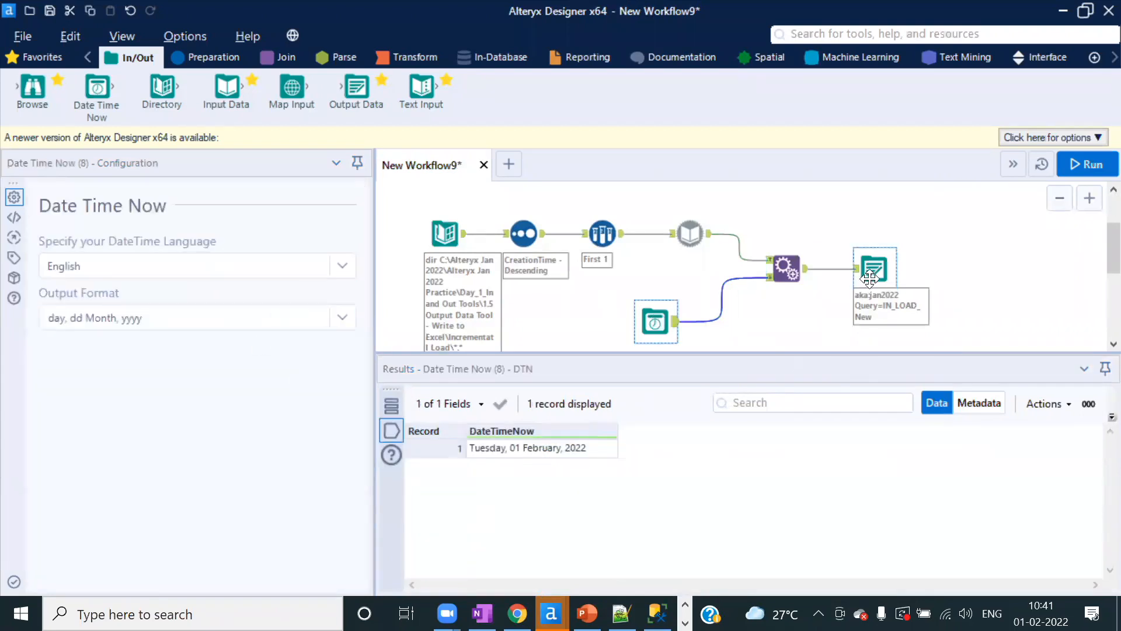
click(869, 279)
- Switch to SQL Server Management Studio, refresh the Jan2022 database, and locate the dbo.IN_LOAD_New table
click(658, 614)
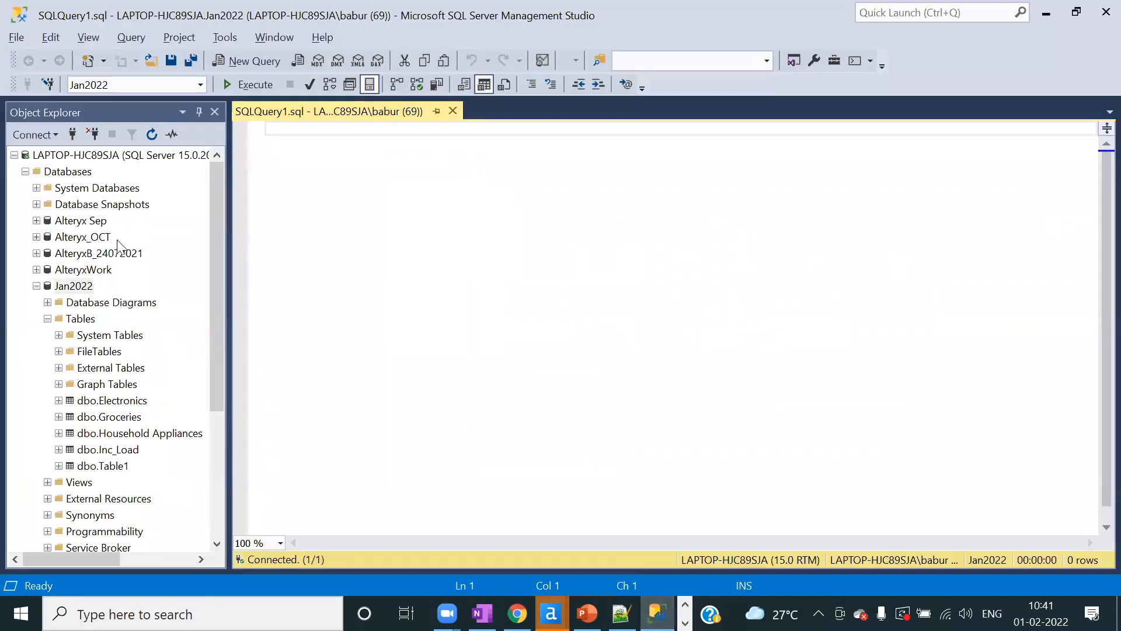
right_click(80, 288)
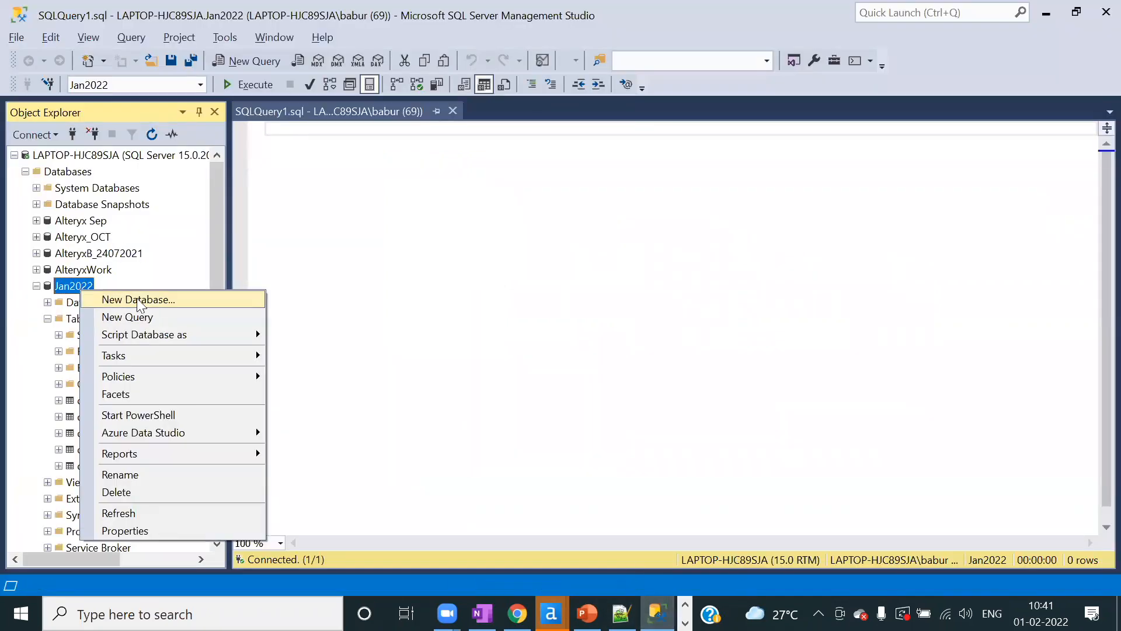
click(124, 513)
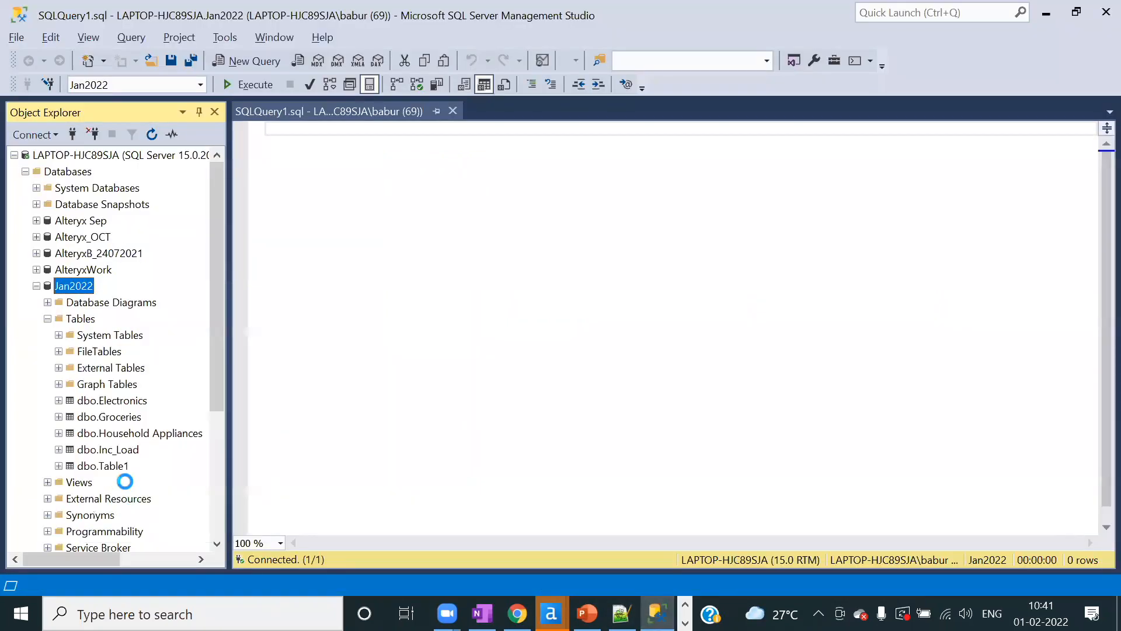
click(47, 318)
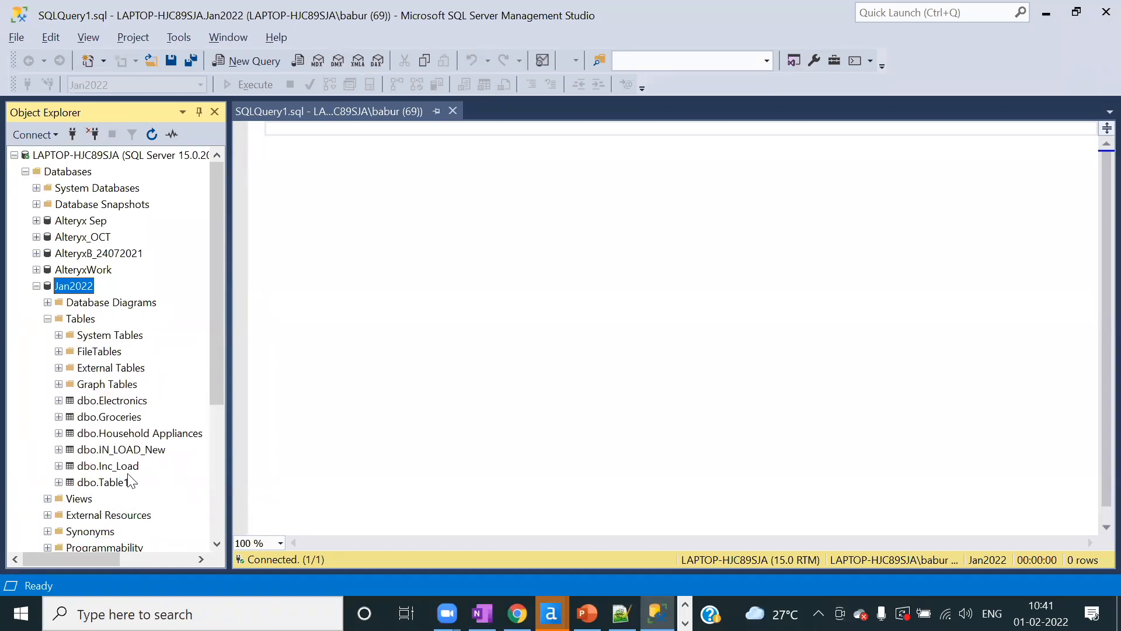
click(121, 458)
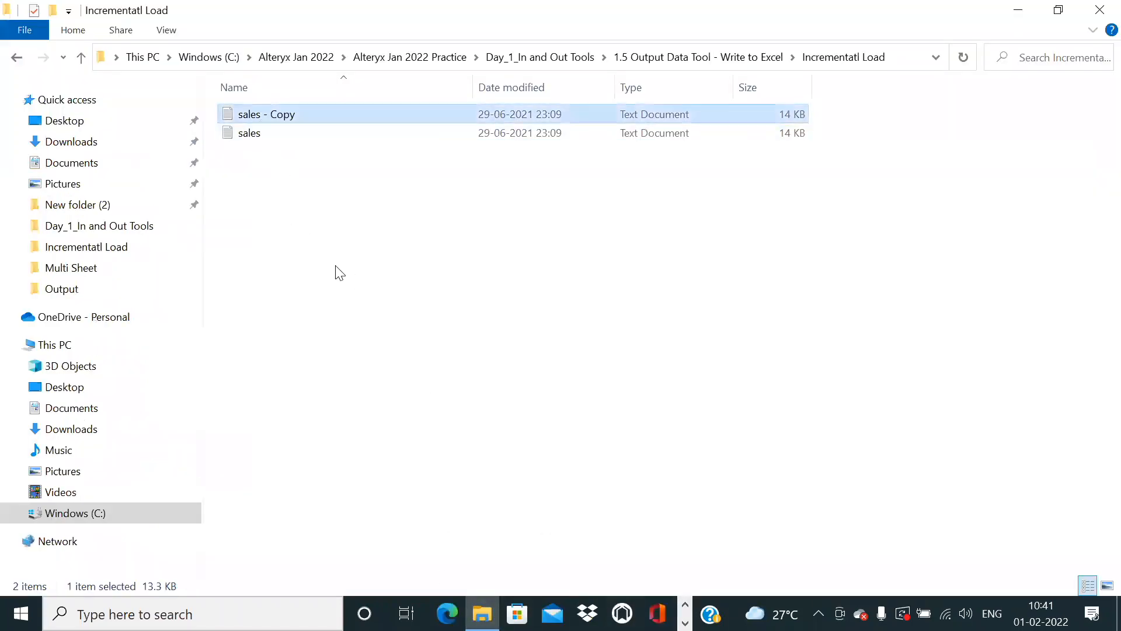
- Paste another copy of the sales - Copy file into the Incrementatl Load folder, and return to SQL Server Management Studio
key(ctrl+v)
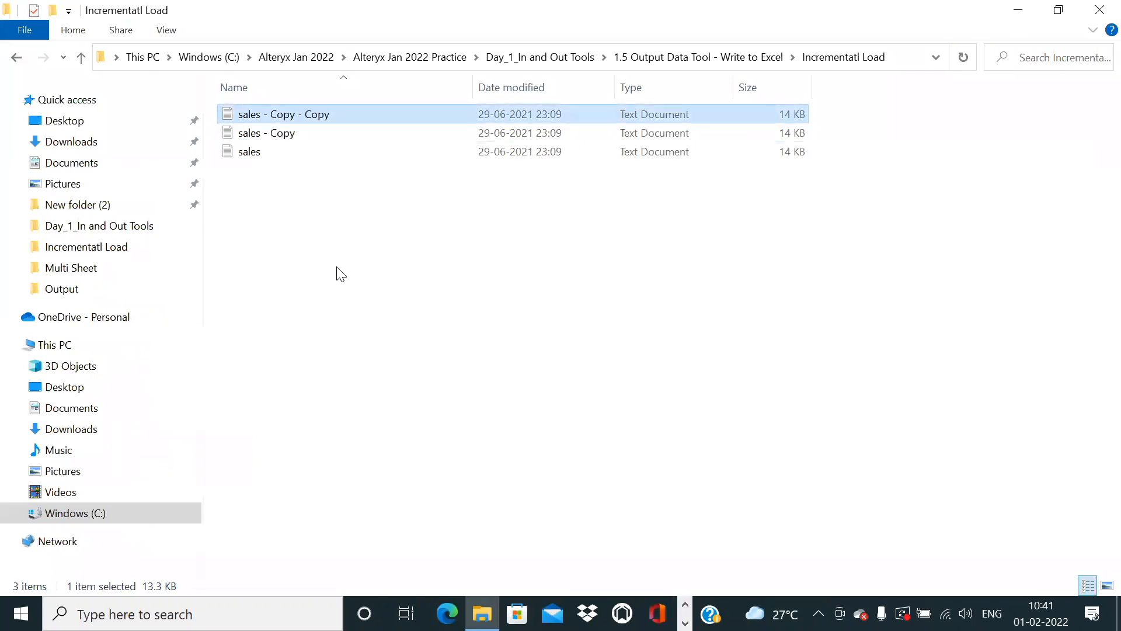
click(335, 314)
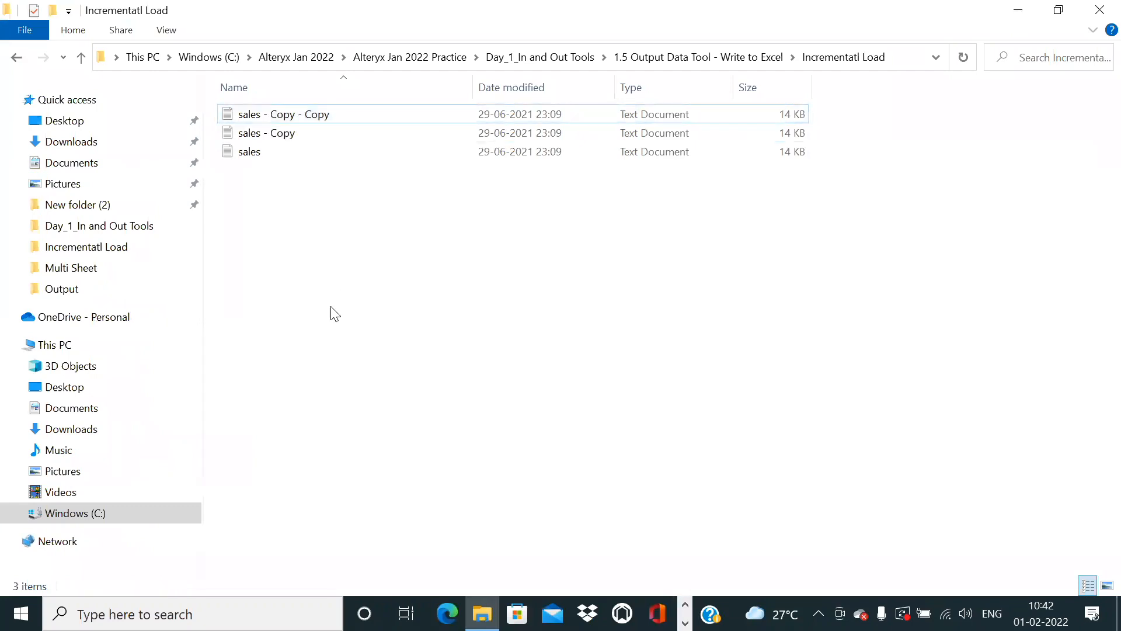
click(315, 120)
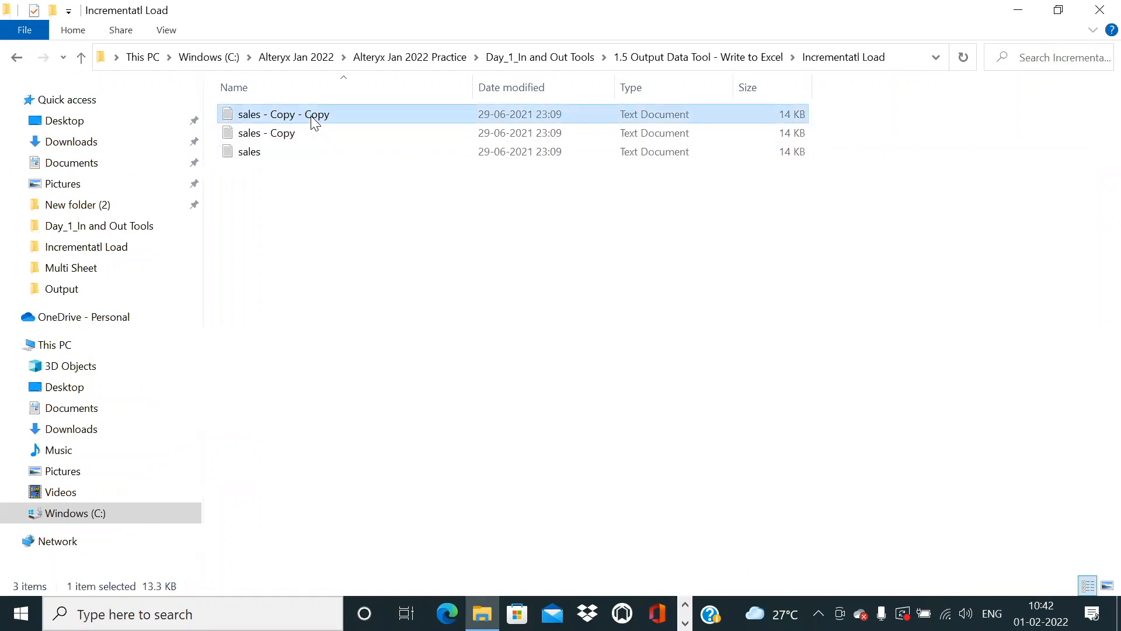
key(alt+Tab)
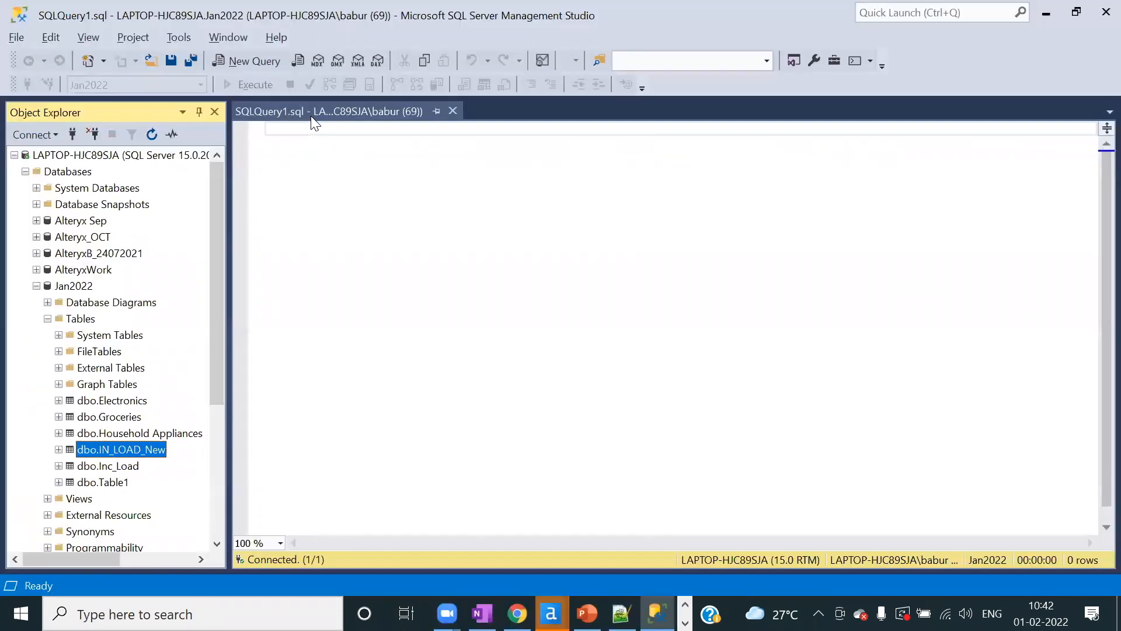
- Switch to Alteryx Designer and try to run the workflow with the newly pasted file in the folder
key(alt+Tab)
key(alt+Tab)
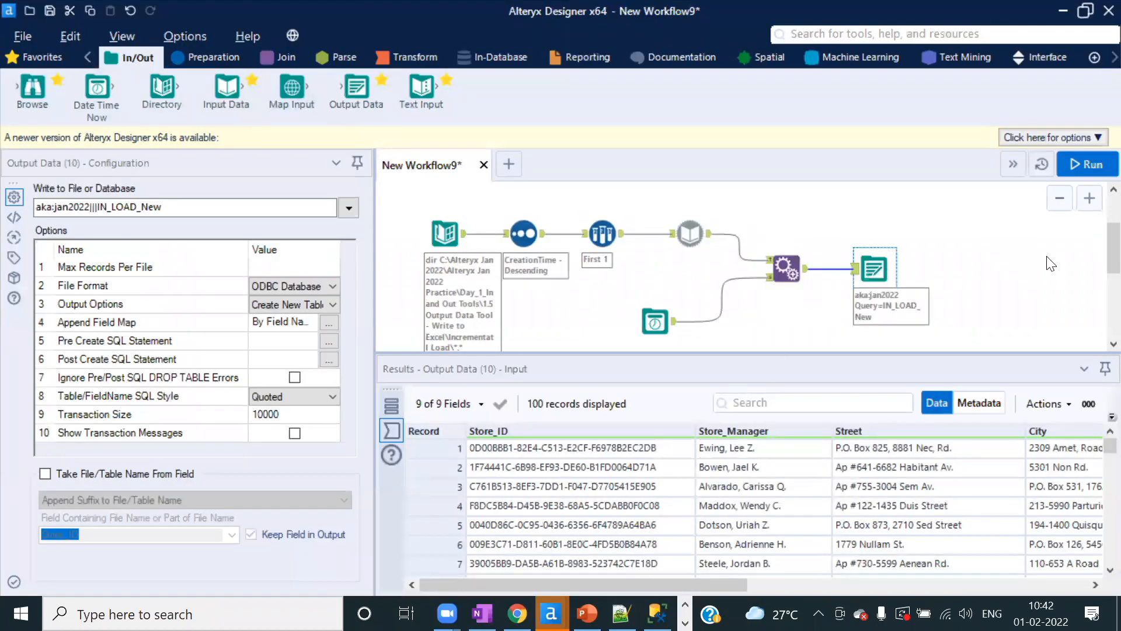
click(1087, 164)
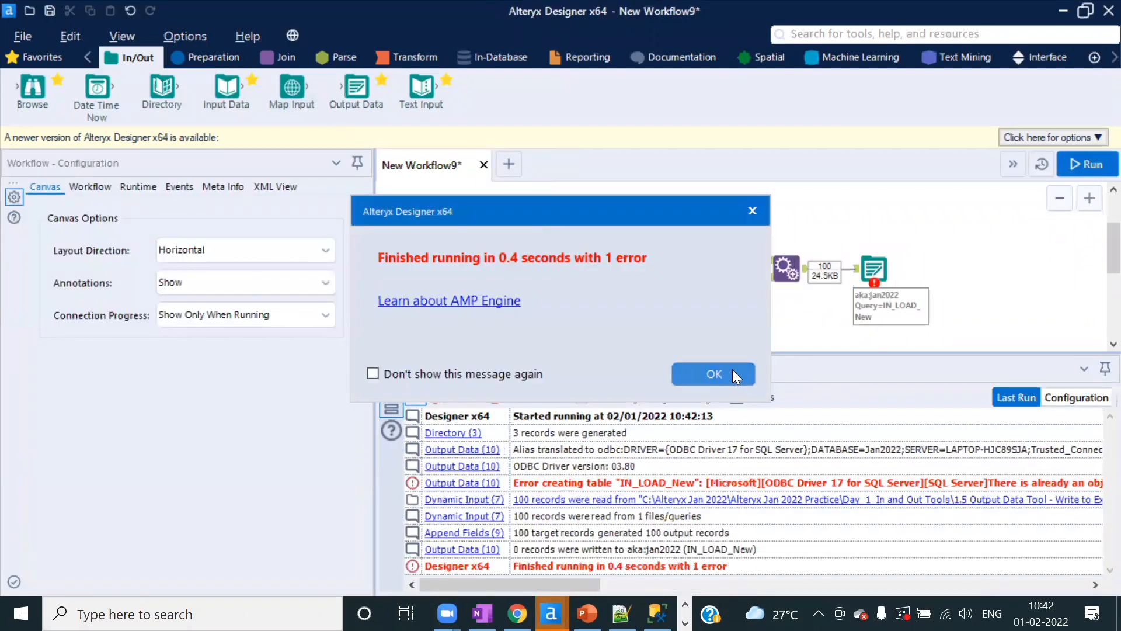
click(732, 371)
- Change the output option of the IN_LOAD_New Output Data tool to Append Existing
click(874, 268)
drag(374, 222, 466, 222)
click(435, 305)
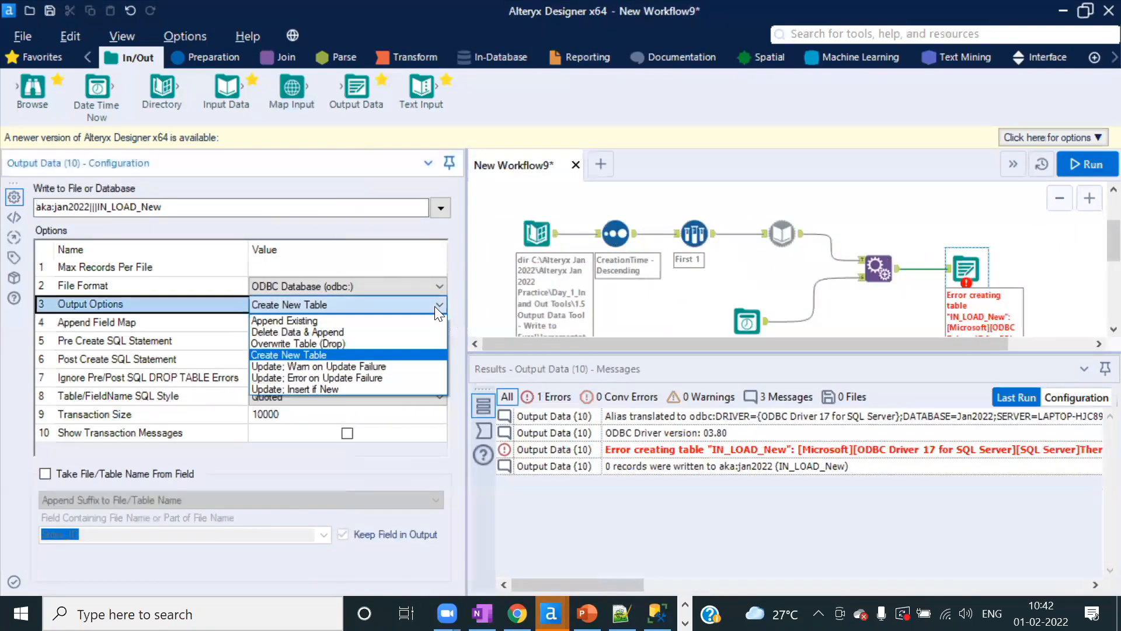
click(296, 320)
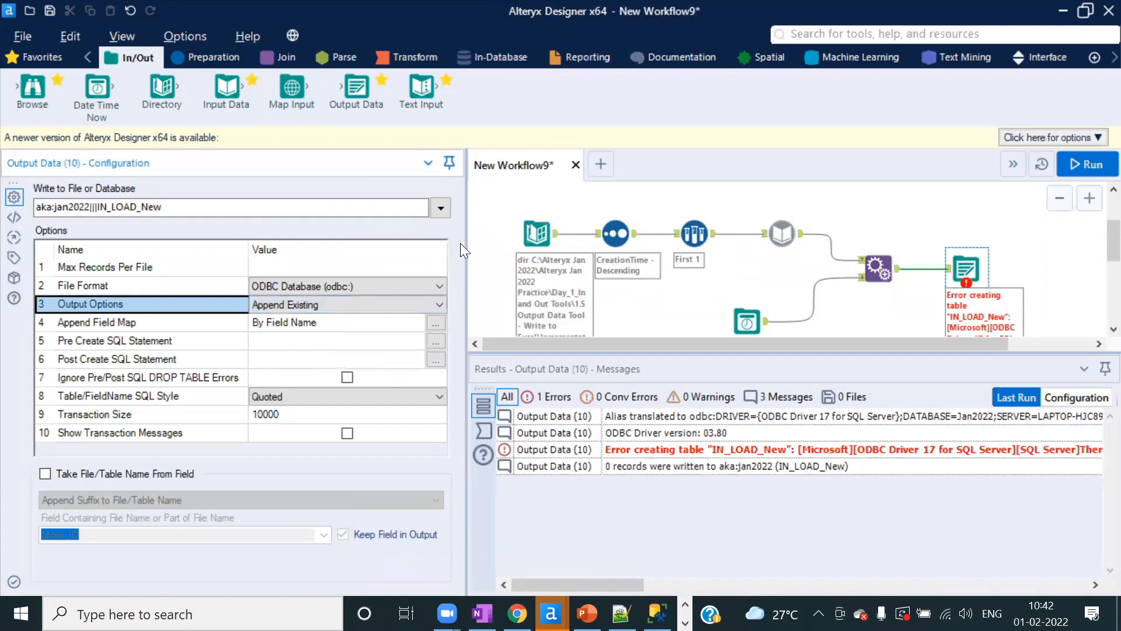
drag(465, 244, 381, 242)
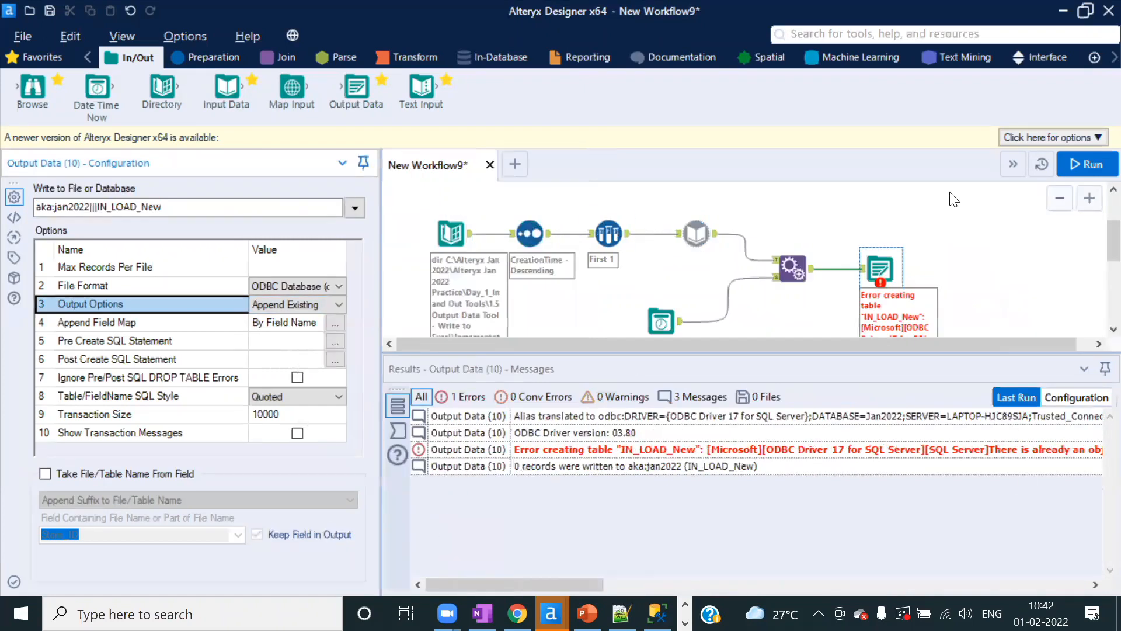
- Run the workflow and check the FileName and DateTimeNow columns in the Append Fields output
click(1088, 170)
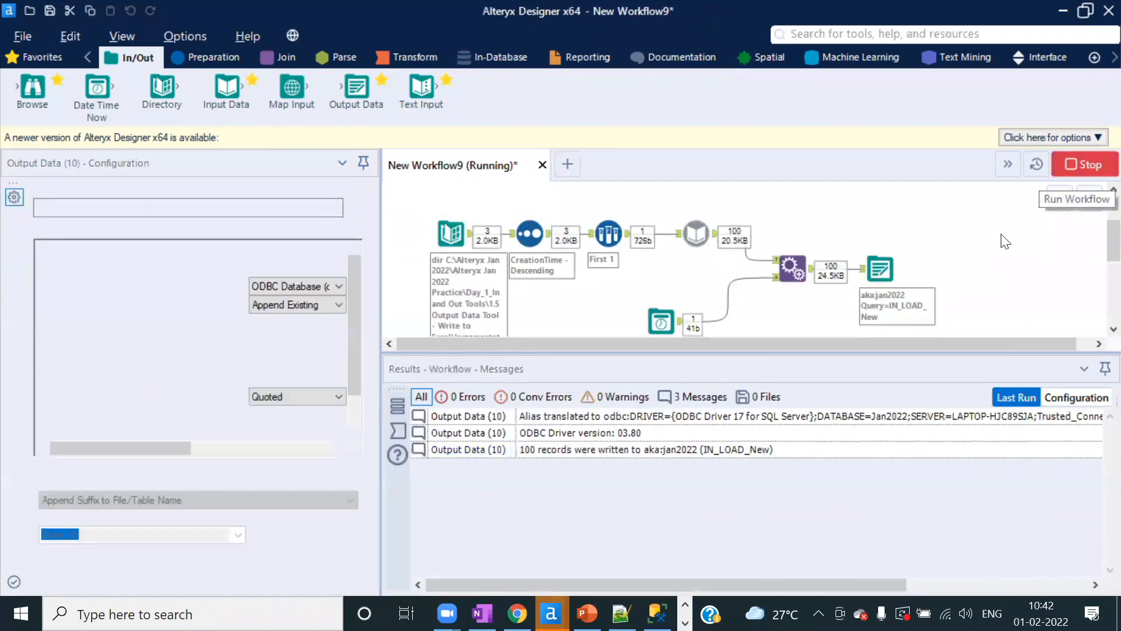
click(726, 381)
click(812, 269)
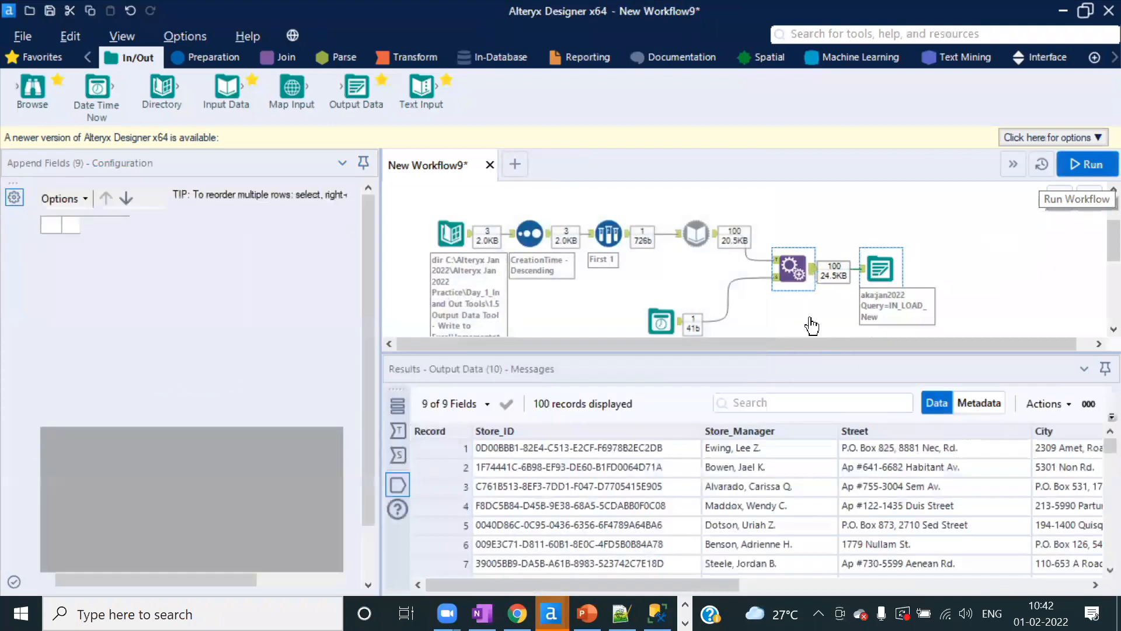
drag(700, 588, 1046, 565)
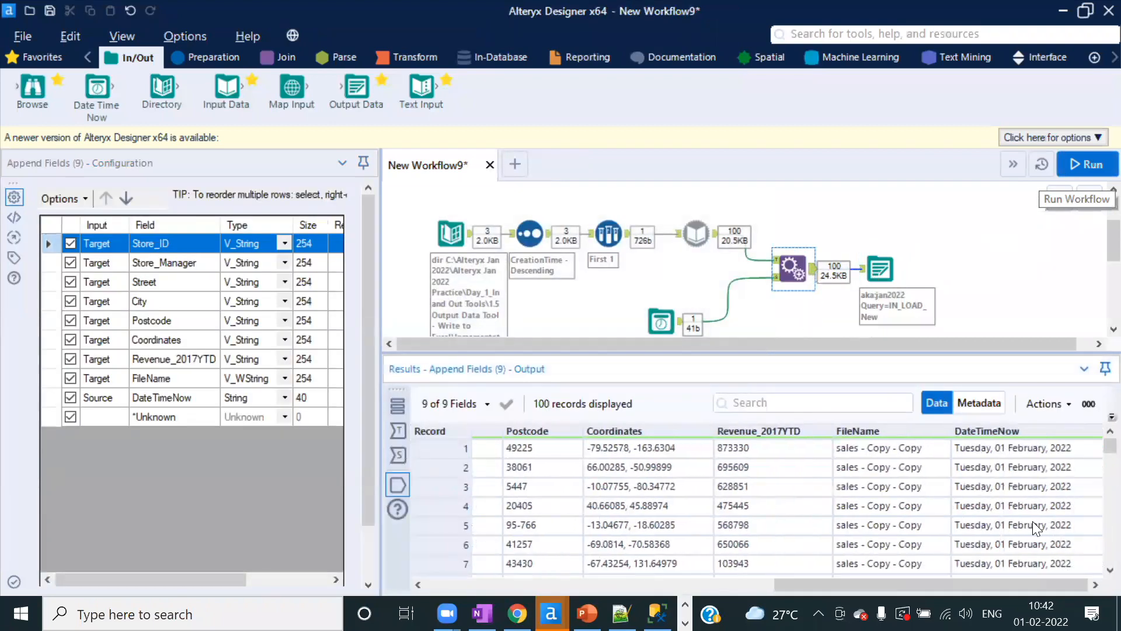
scroll(901, 540, down, 16)
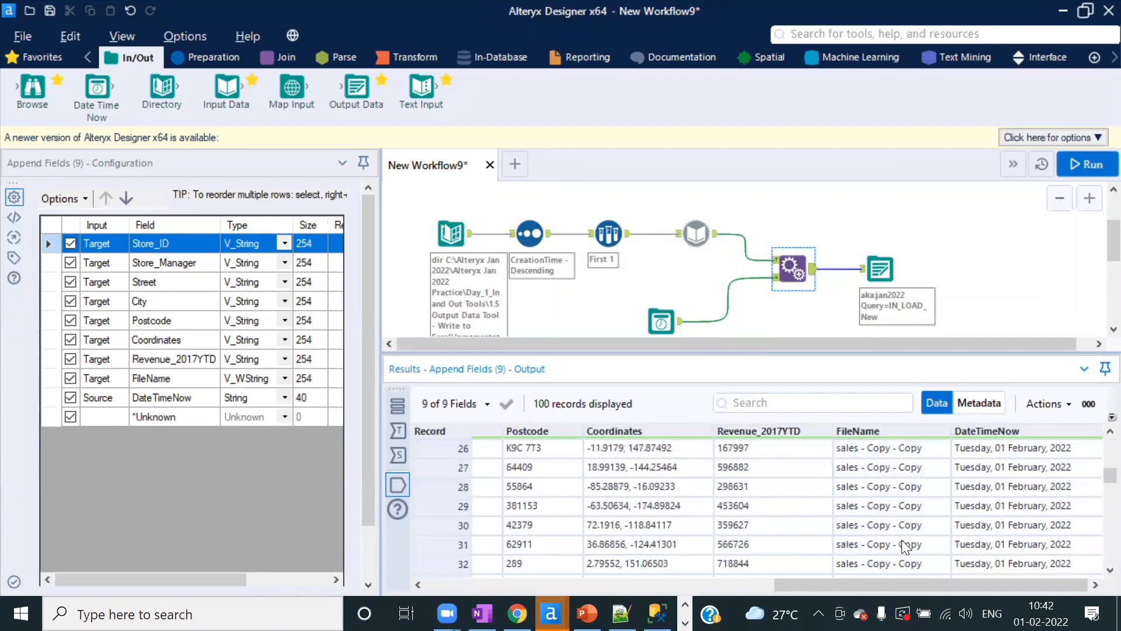
scroll(901, 539, down, 12)
- Switch to the Incrementatl Load folder, paste another copy of the sales file there, and return to Alteryx Designer
key(alt+Tab)
key(alt+Tab)
key(Tab)
click(295, 115)
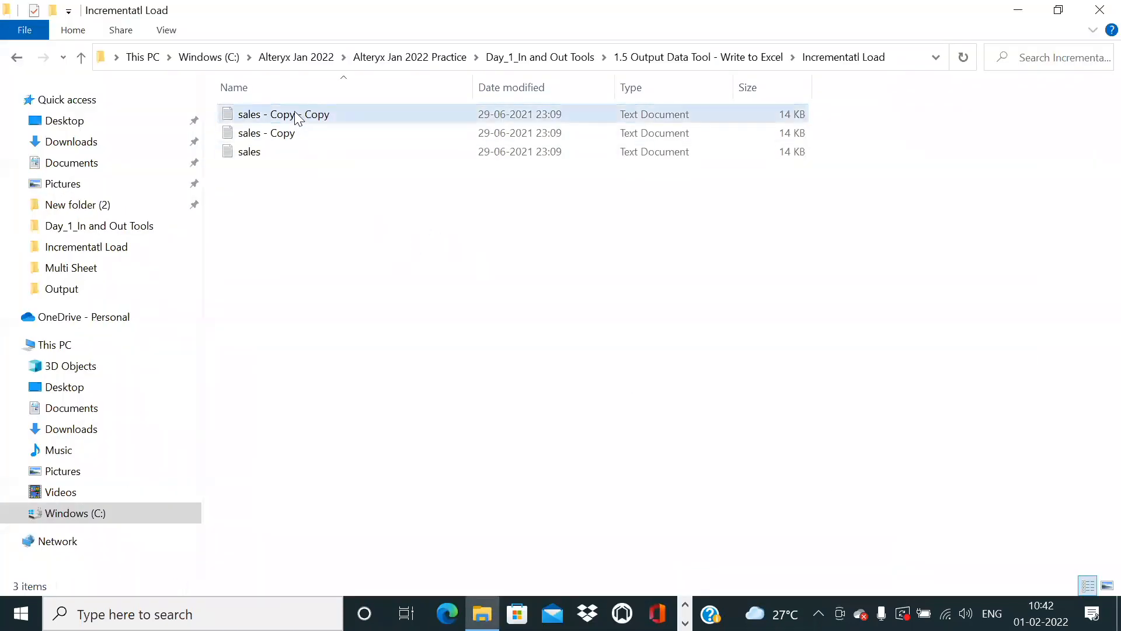
key(ctrl+v)
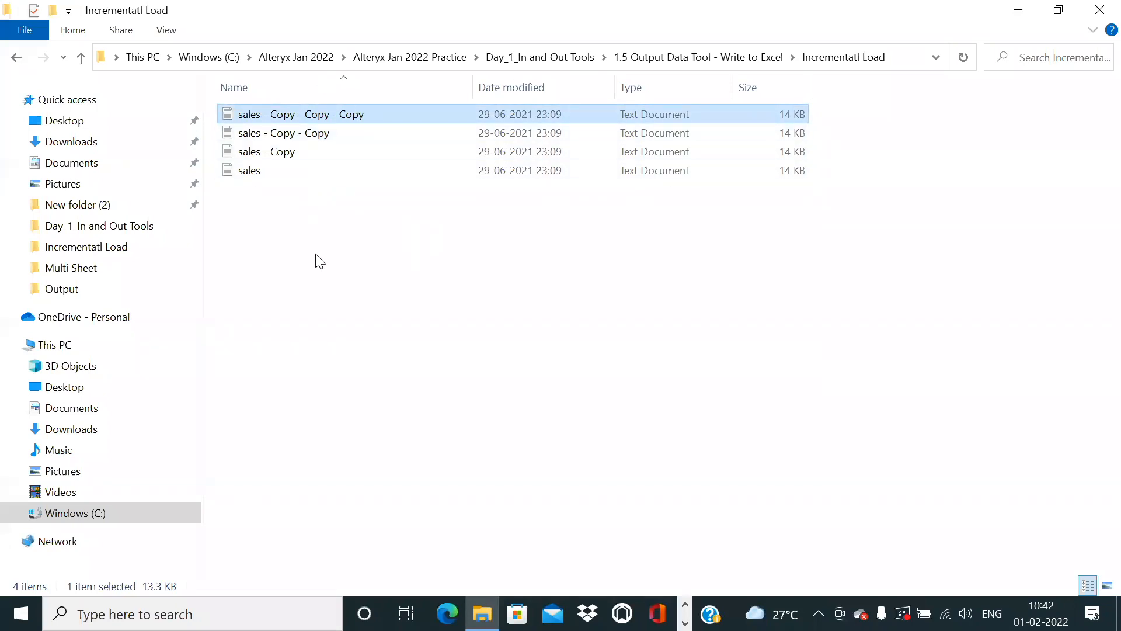
key(alt+Tab)
key(alt+Tab)
key(alt+Tab)
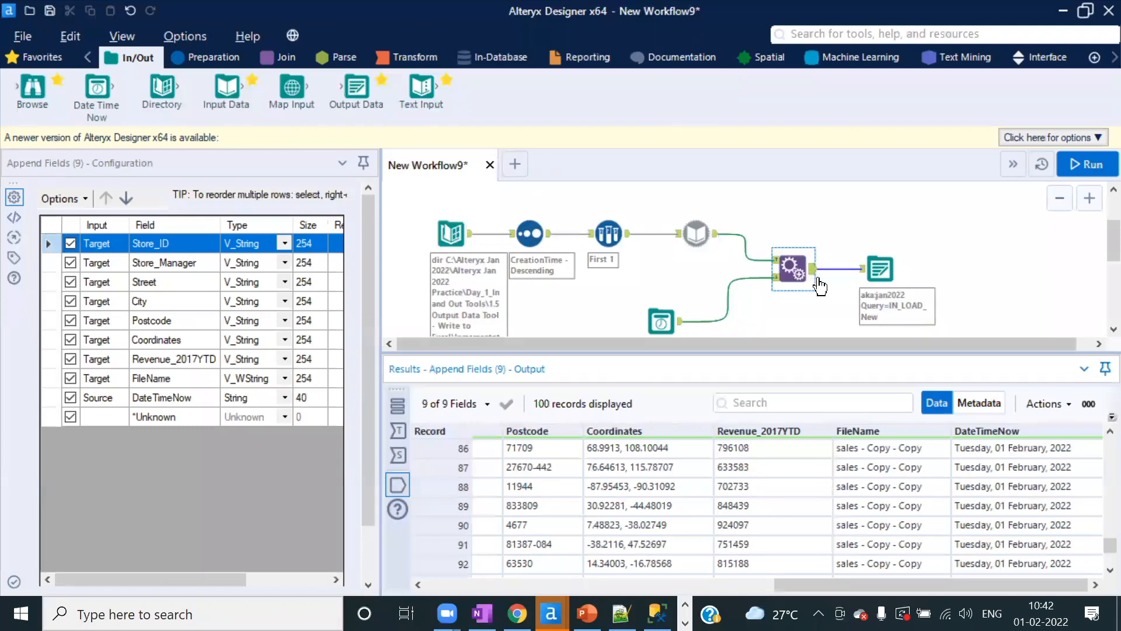
- Run the workflow again and check the FileName values in the Append Fields output
click(1082, 169)
click(715, 373)
drag(905, 448, 1051, 526)
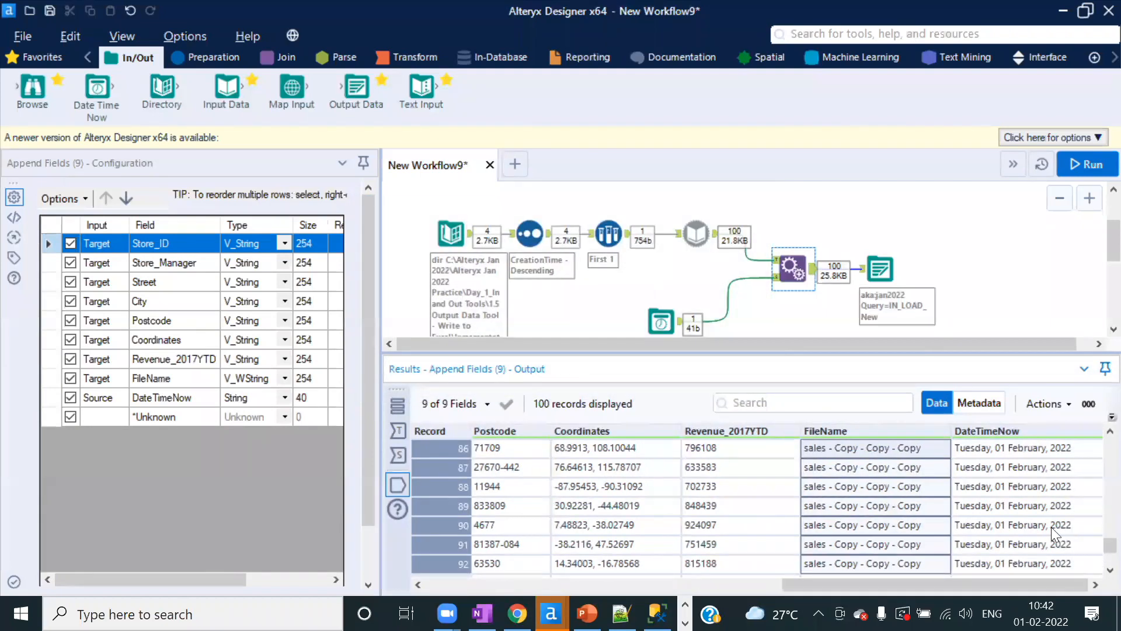
click(974, 300)
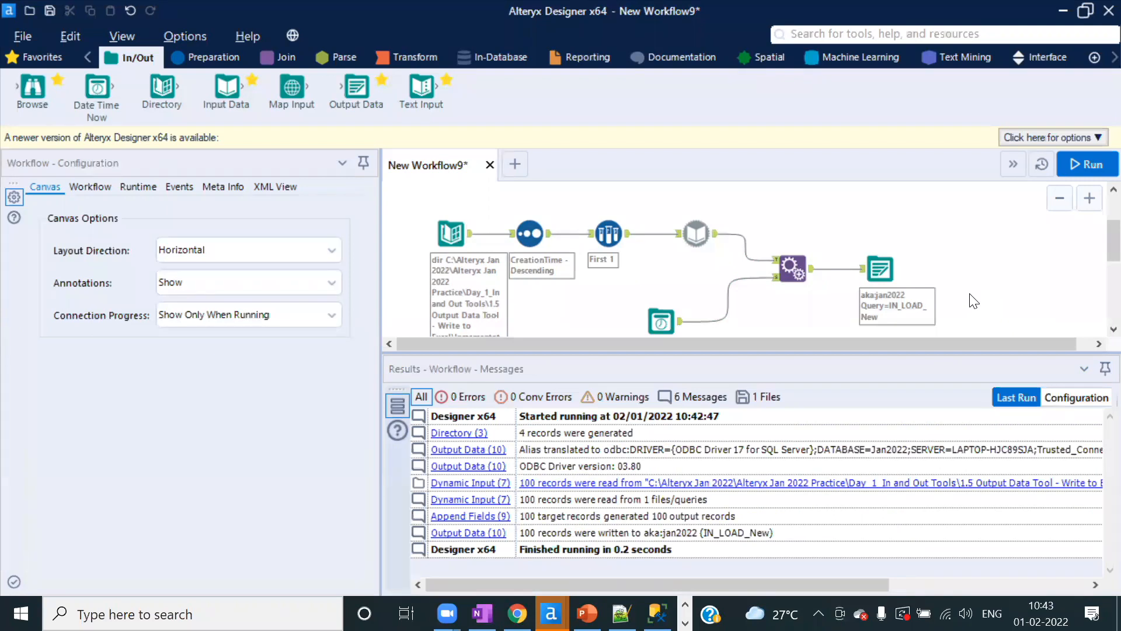
- Switch to SQL Server Management Studio and begin a query in SQLQuery1.sql with the select keyword
click(658, 613)
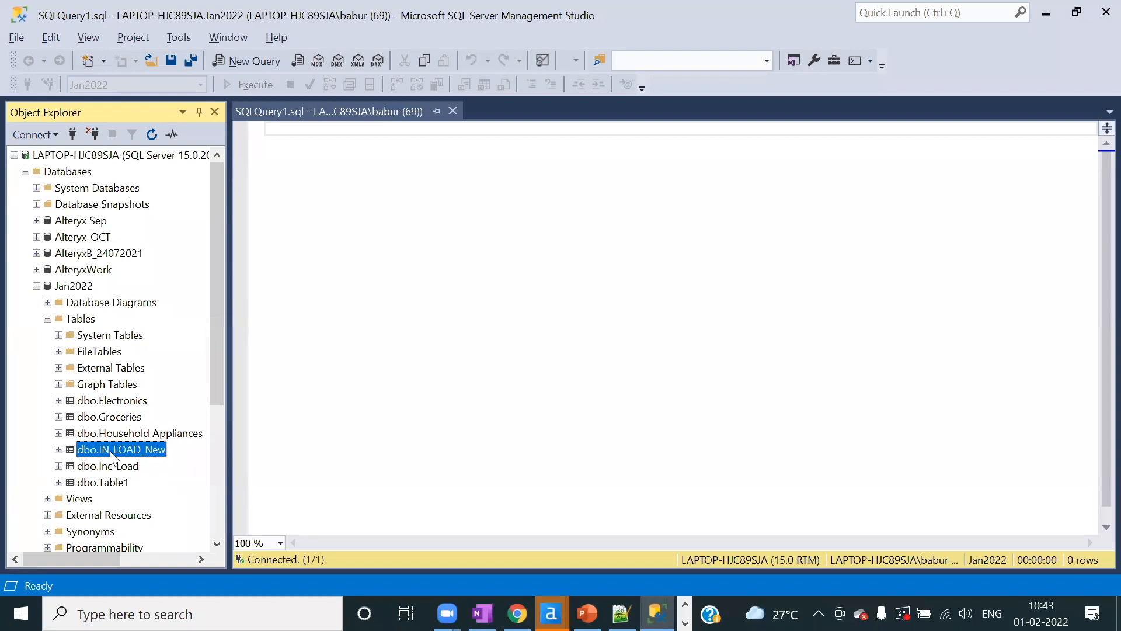
click(353, 144)
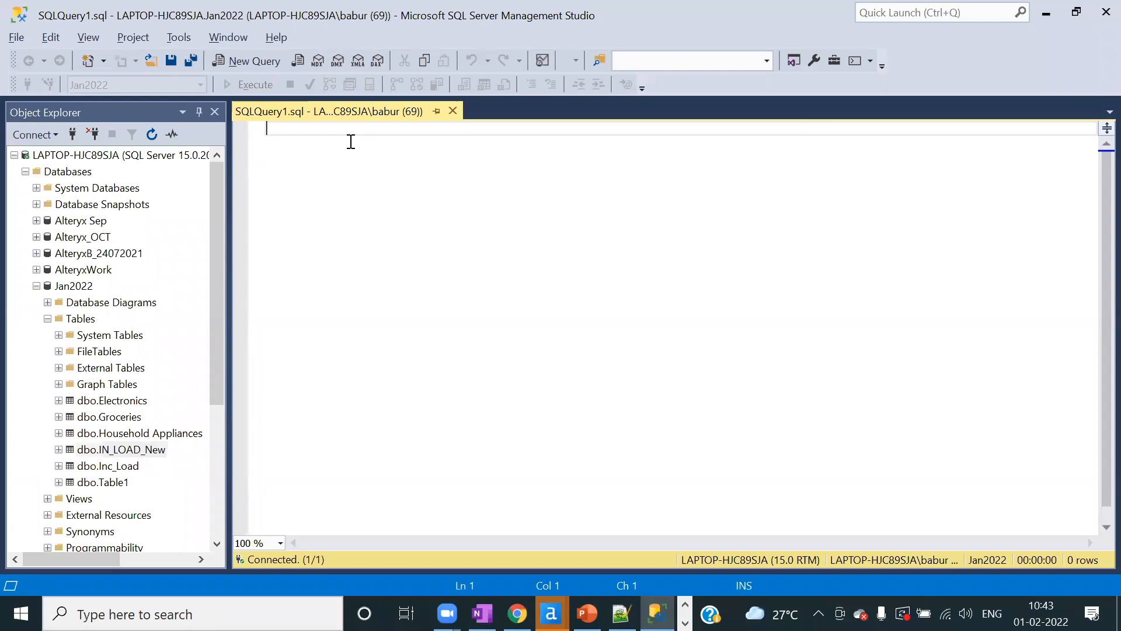
text(select)
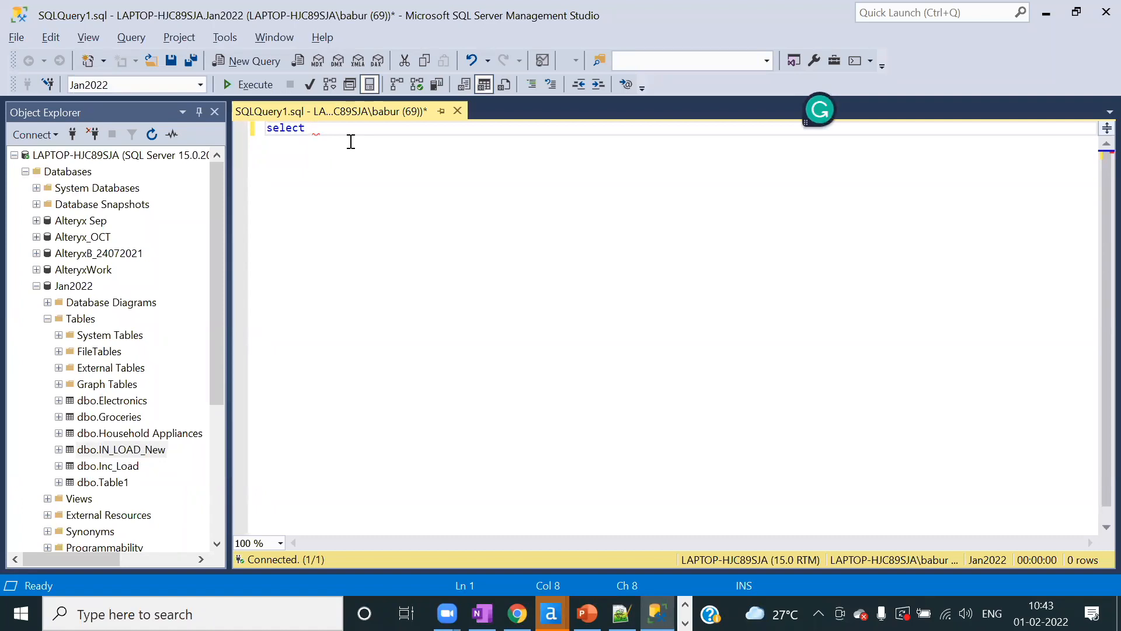
- Return to Alteryx Designer and review the workflow's tools, its event settings, and the Output Data and Append Fields configurations
key(alt+Tab)
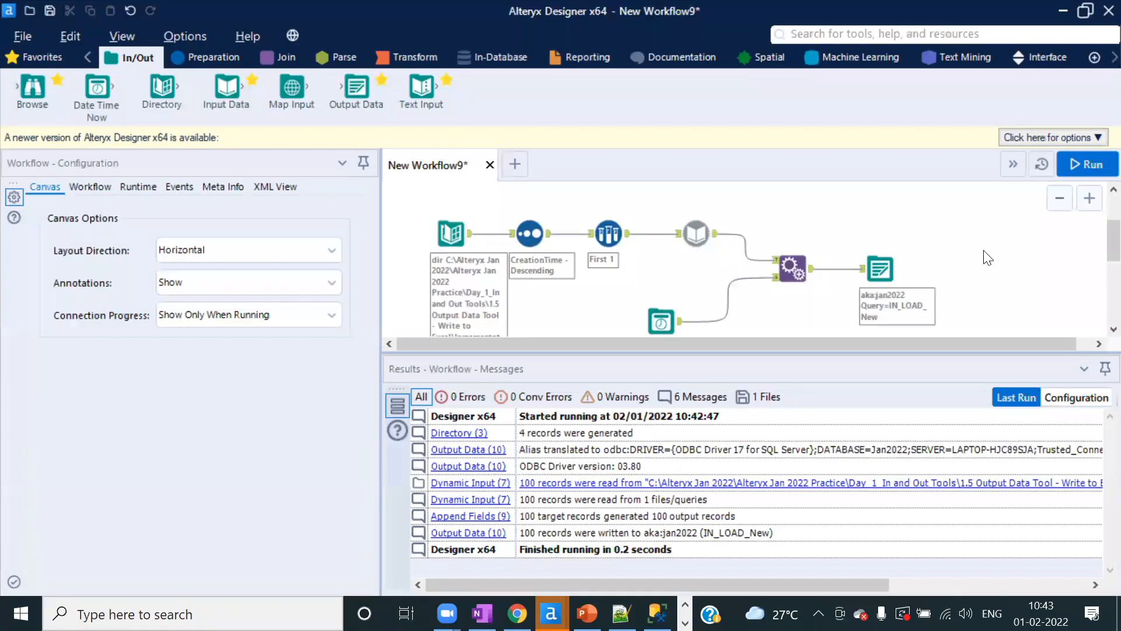
drag(400, 203, 958, 325)
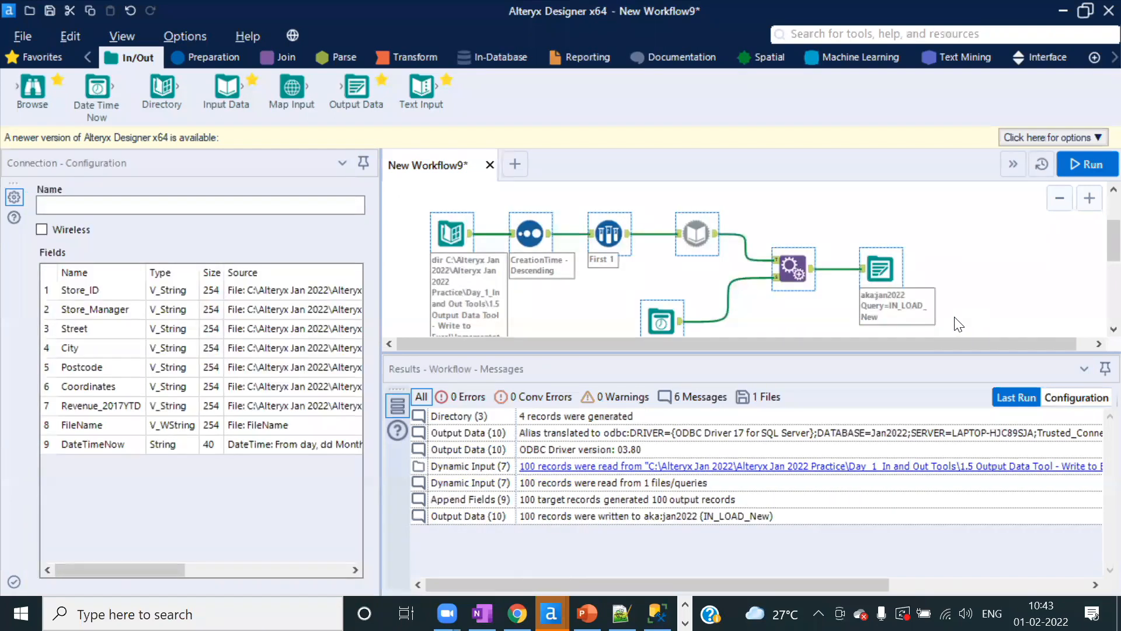
click(961, 267)
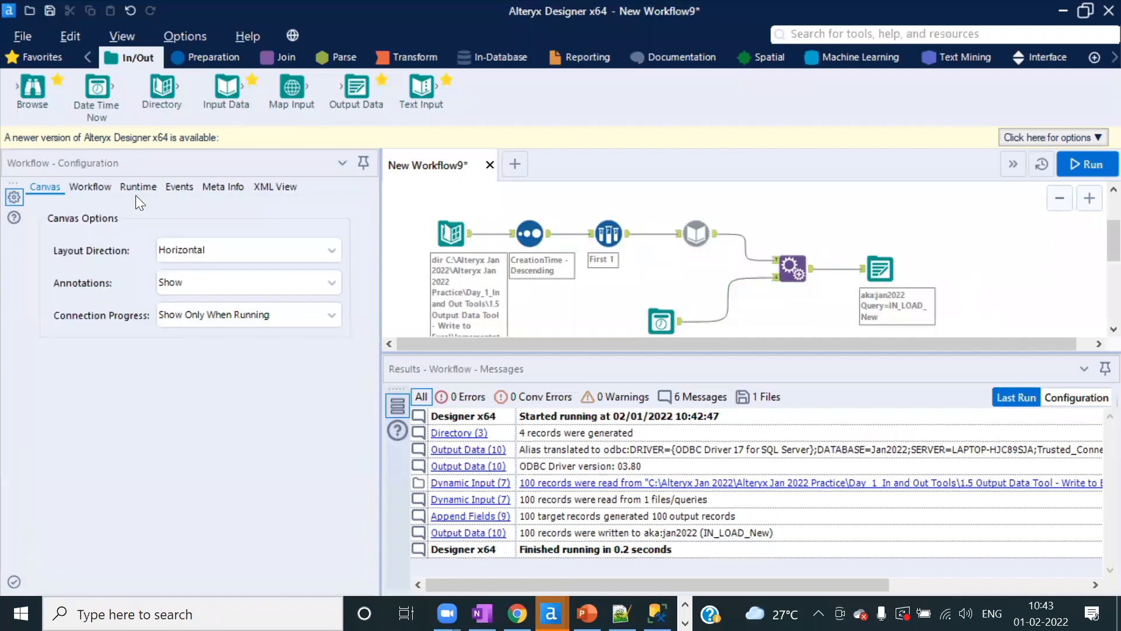
click(177, 186)
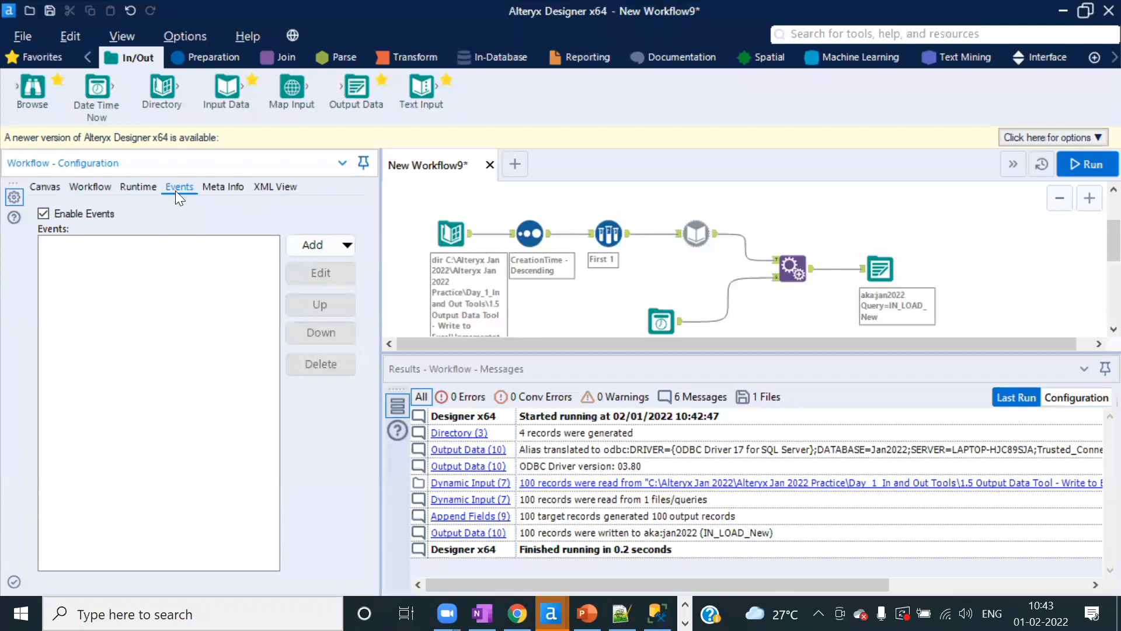
click(960, 251)
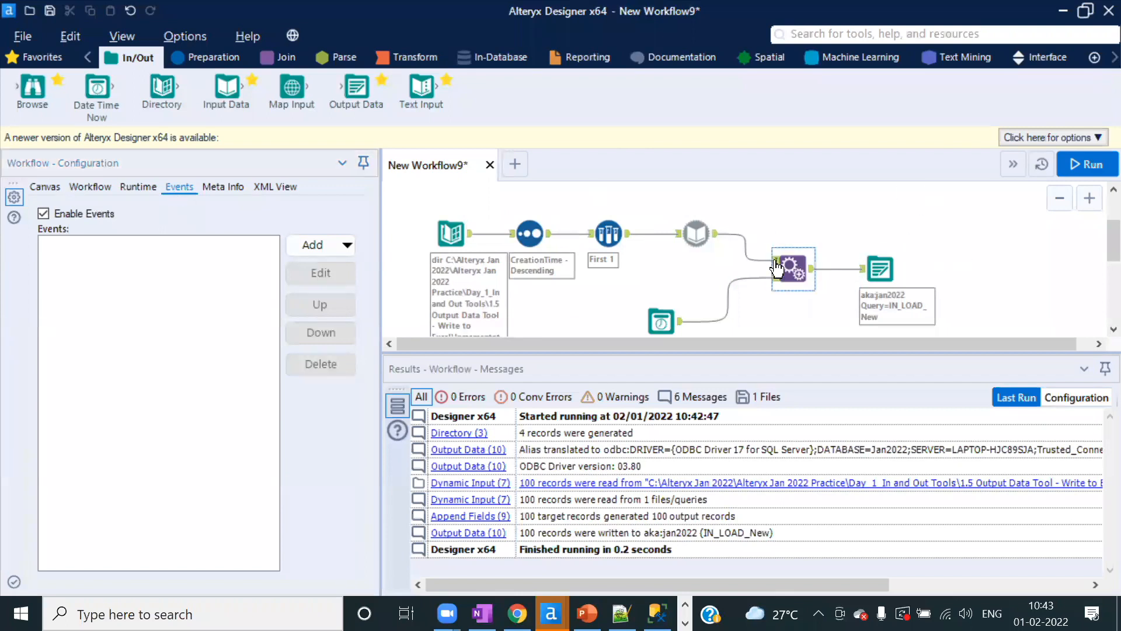
click(881, 269)
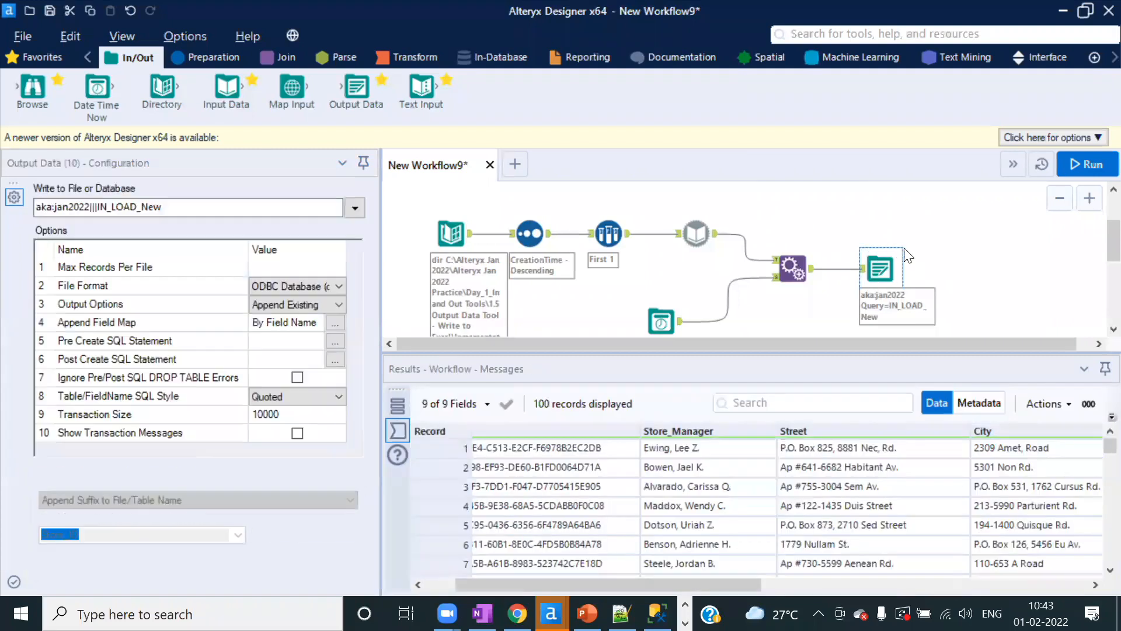
ctrl+click(794, 267)
click(794, 267)
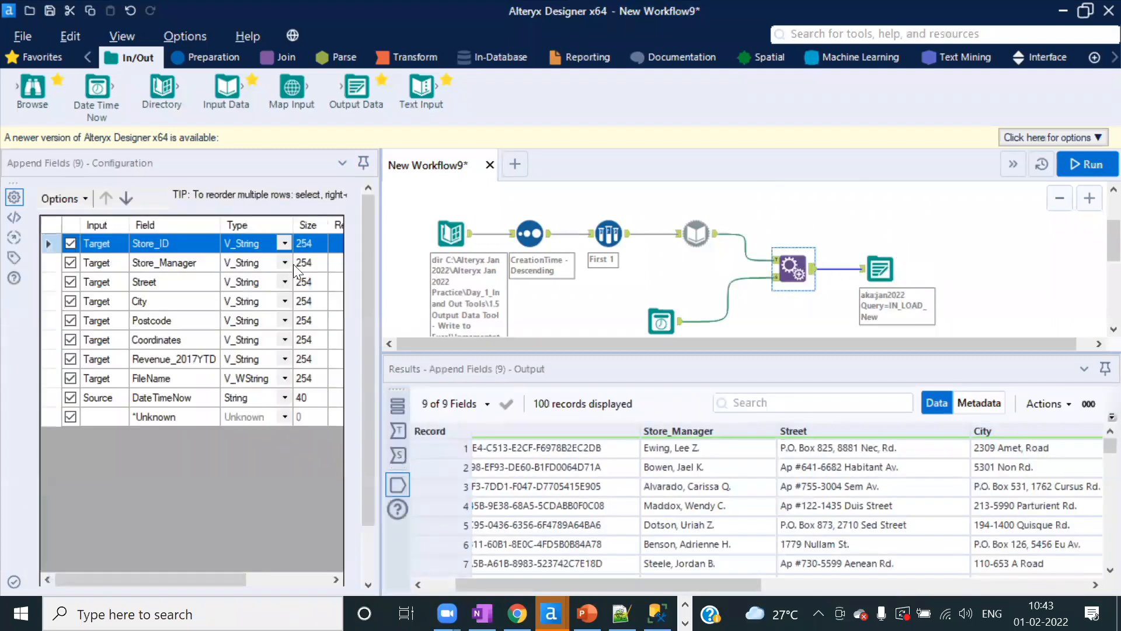
click(984, 246)
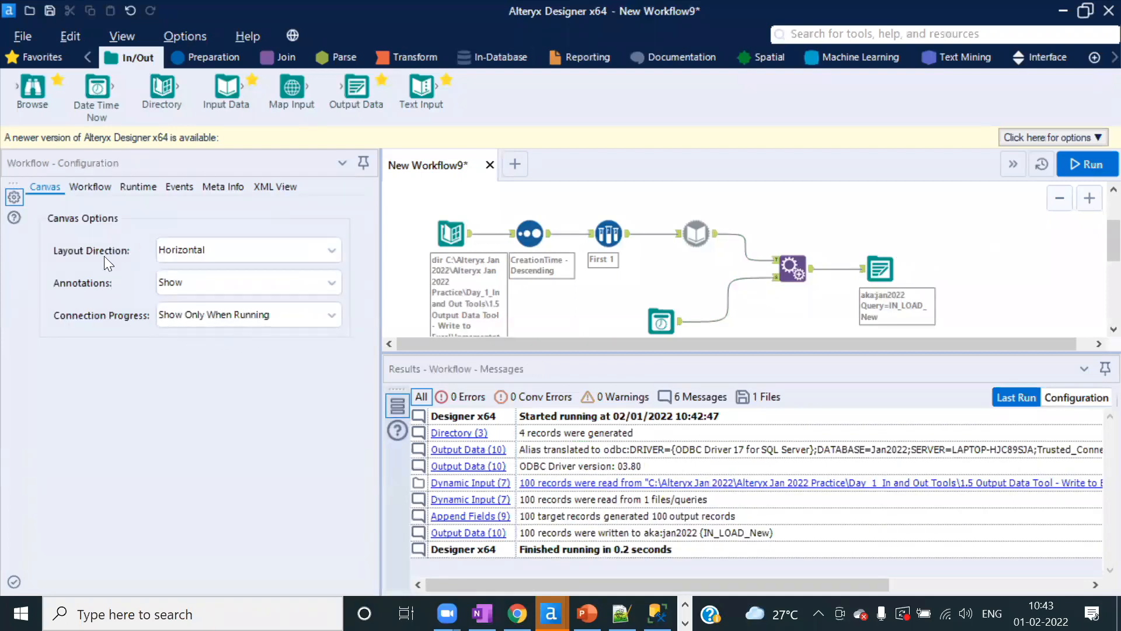
- Set the canvas layout direction to Vertical and look over the rearranged workflow
click(336, 249)
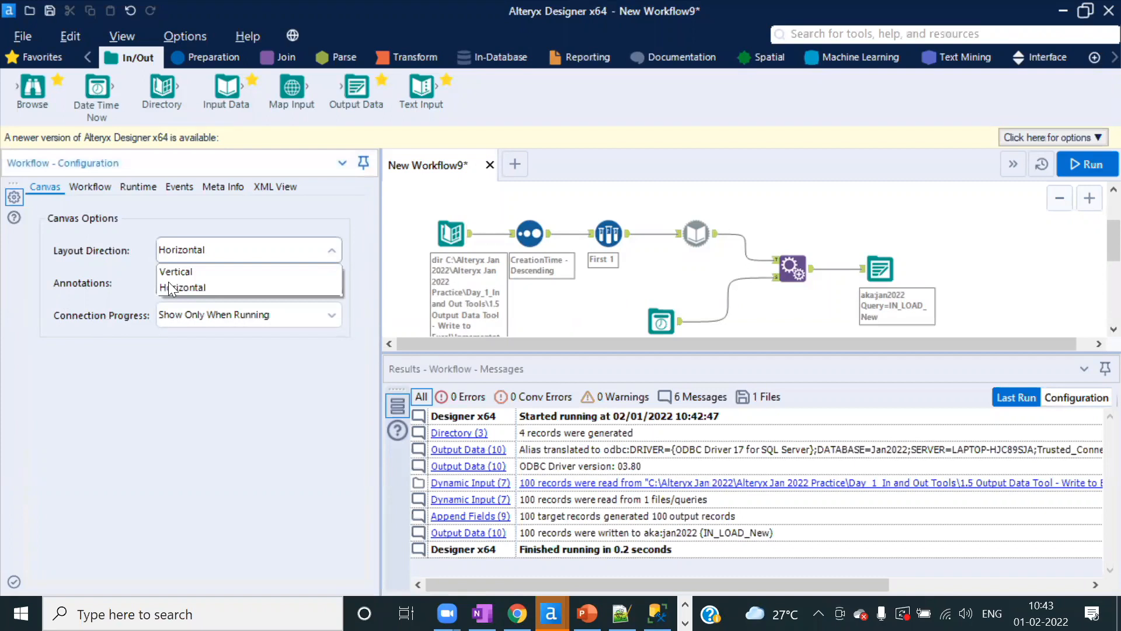
click(175, 272)
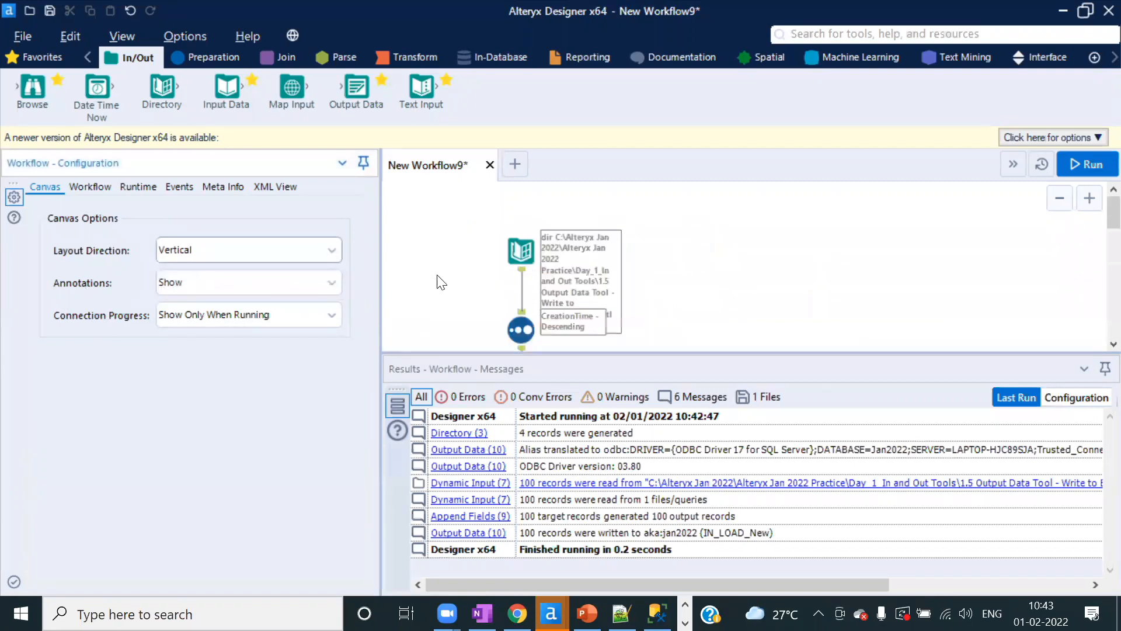
scroll(657, 251, down, 3)
scroll(653, 256, up, 5)
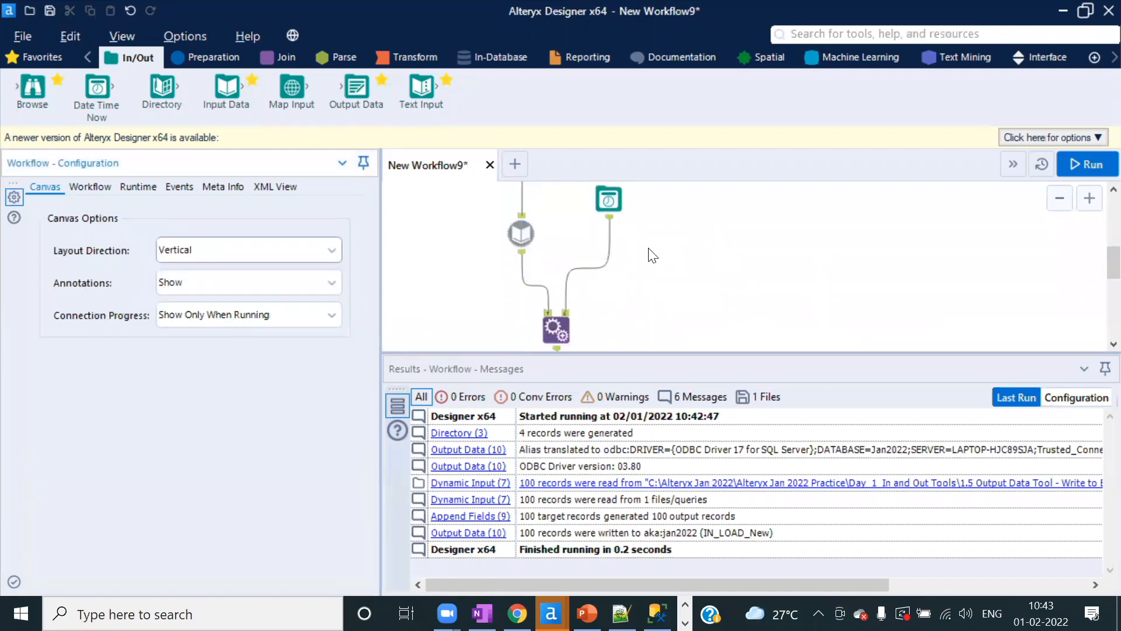
scroll(653, 264, down, 7)
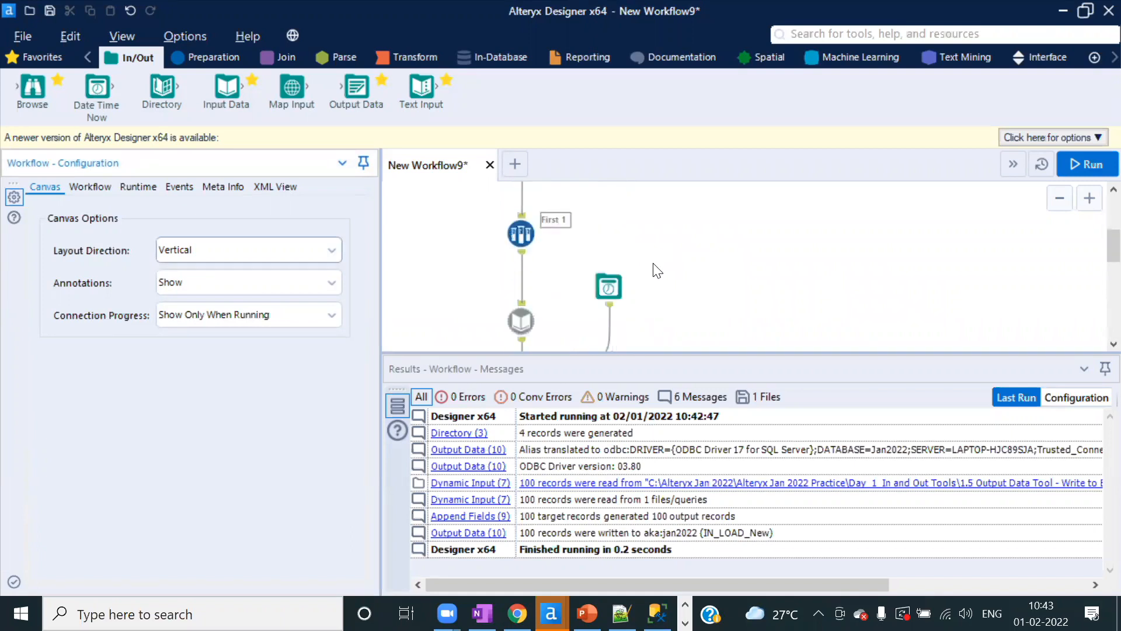
scroll(654, 264, up, 7)
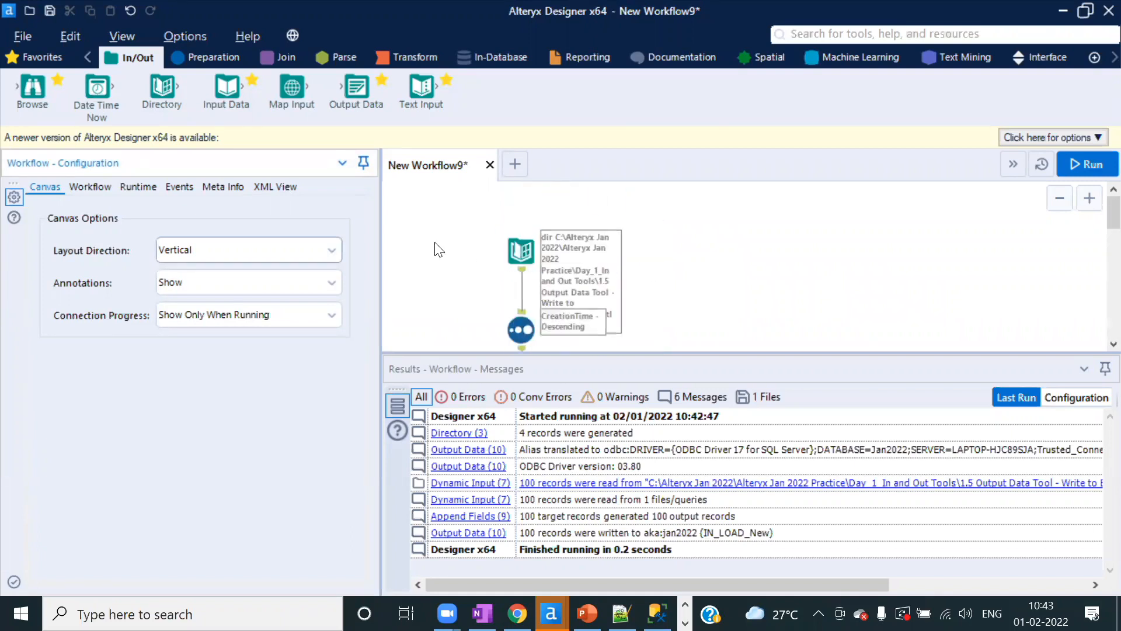
- Set the canvas layout direction back to Horizontal
click(325, 250)
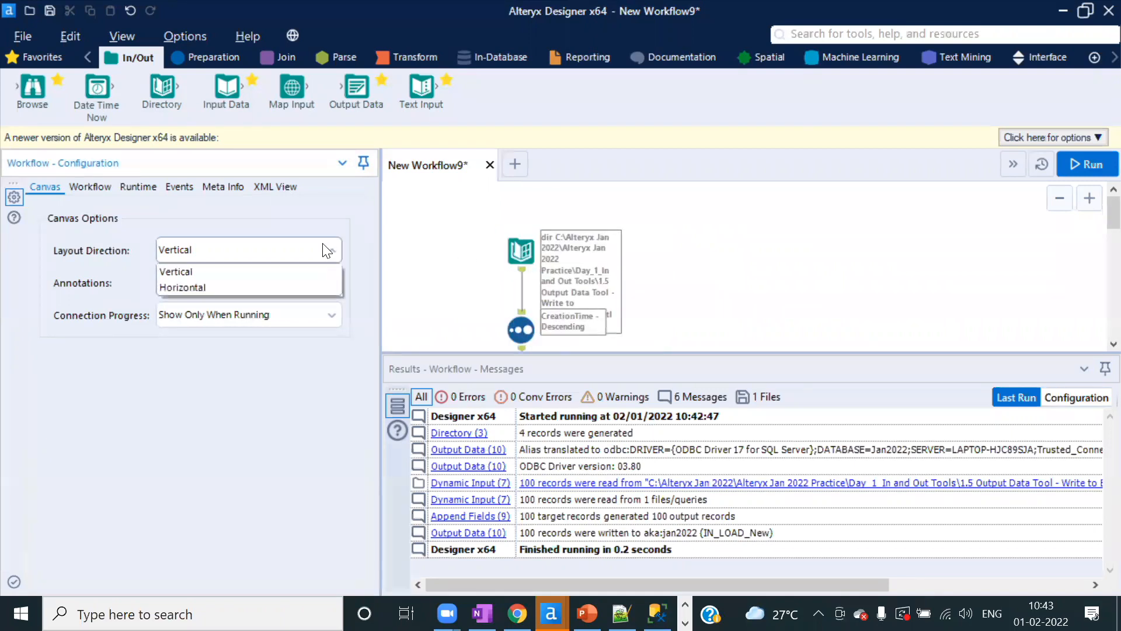
click(187, 287)
scroll(713, 244, down, 2)
scroll(713, 244, down, 1)
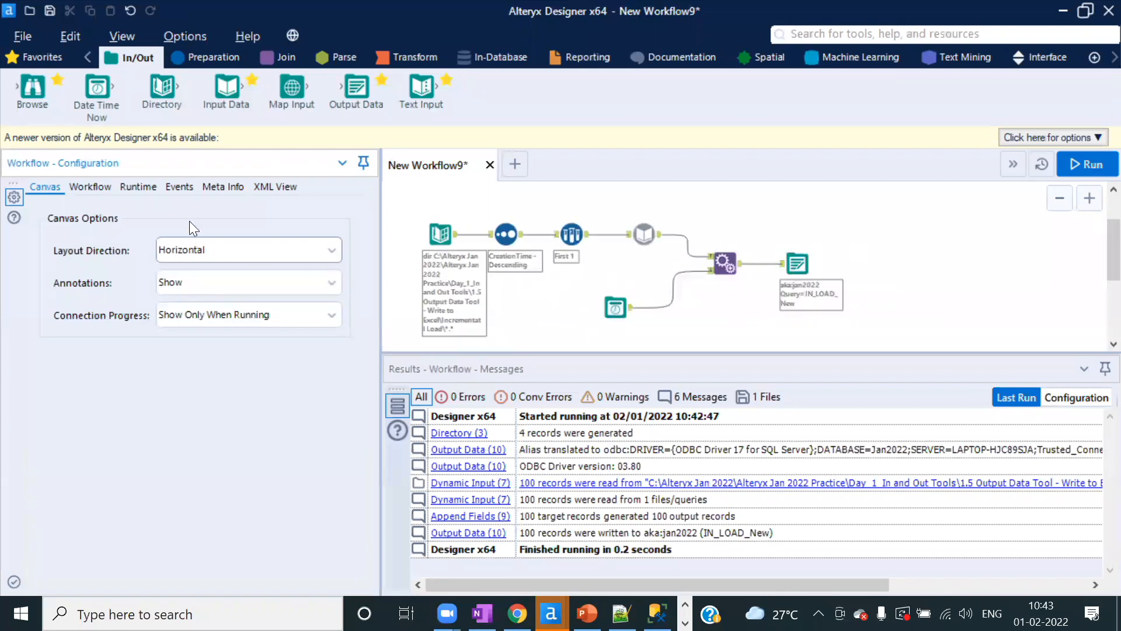
- Open the workflow's event settings and view the types of event that can be added
click(179, 186)
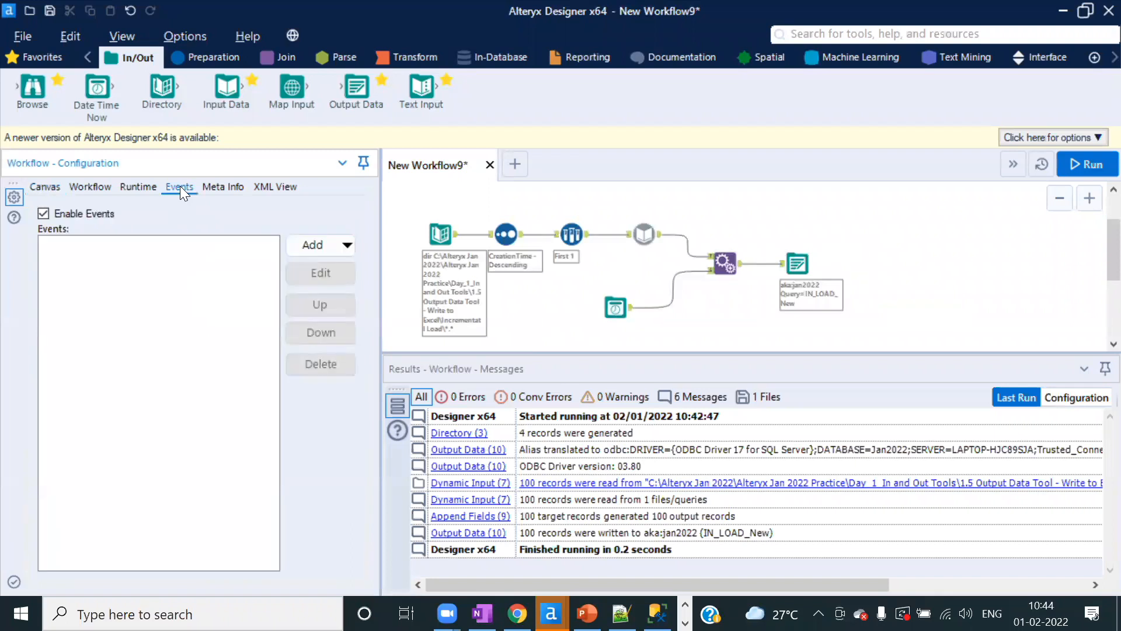
click(348, 245)
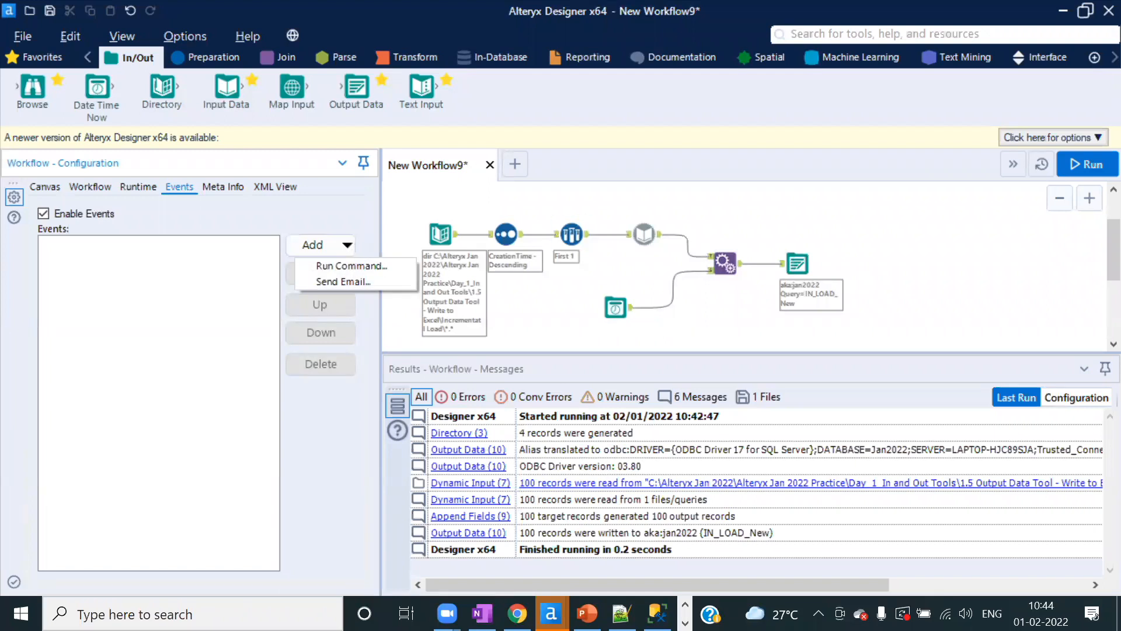
click(469, 348)
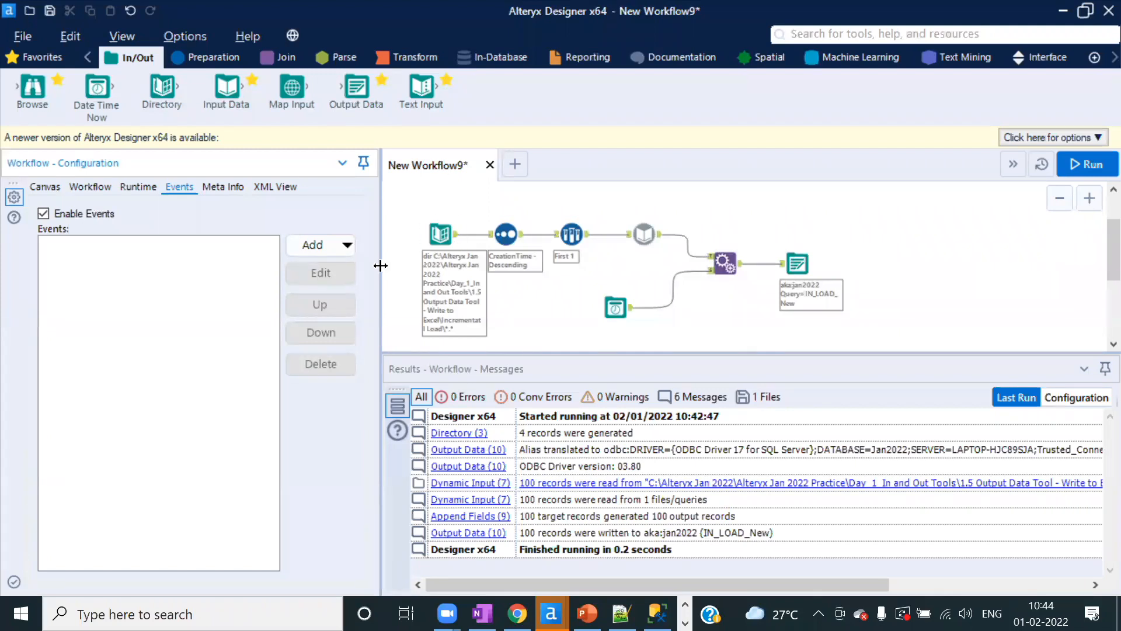
- Add a Send Email event to the workflow and set it to run After Run
click(345, 245)
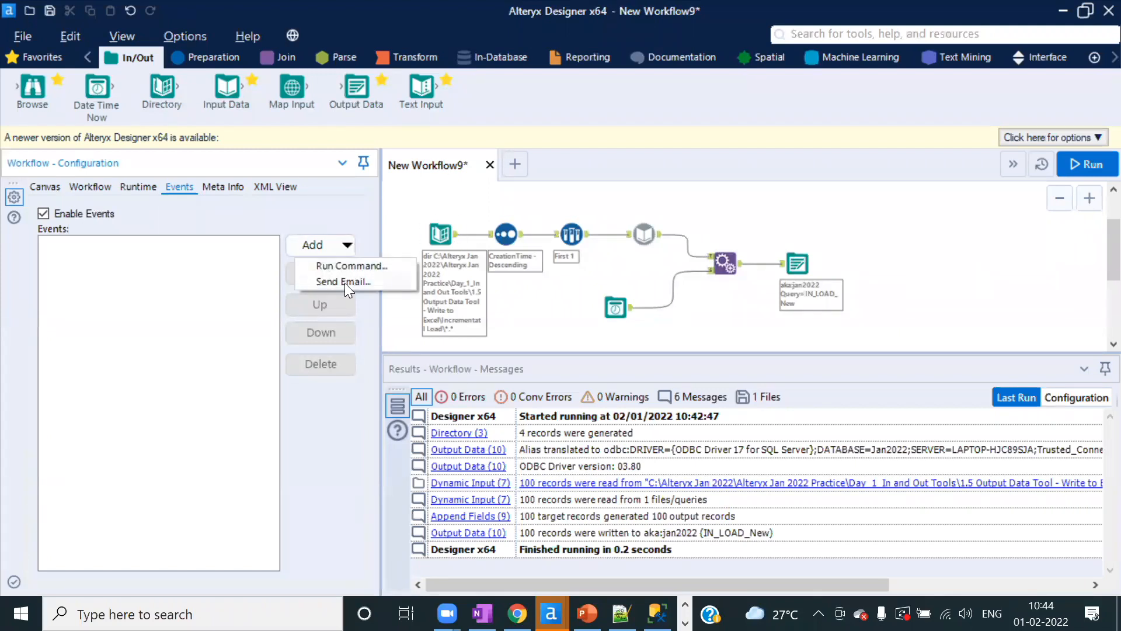
click(344, 283)
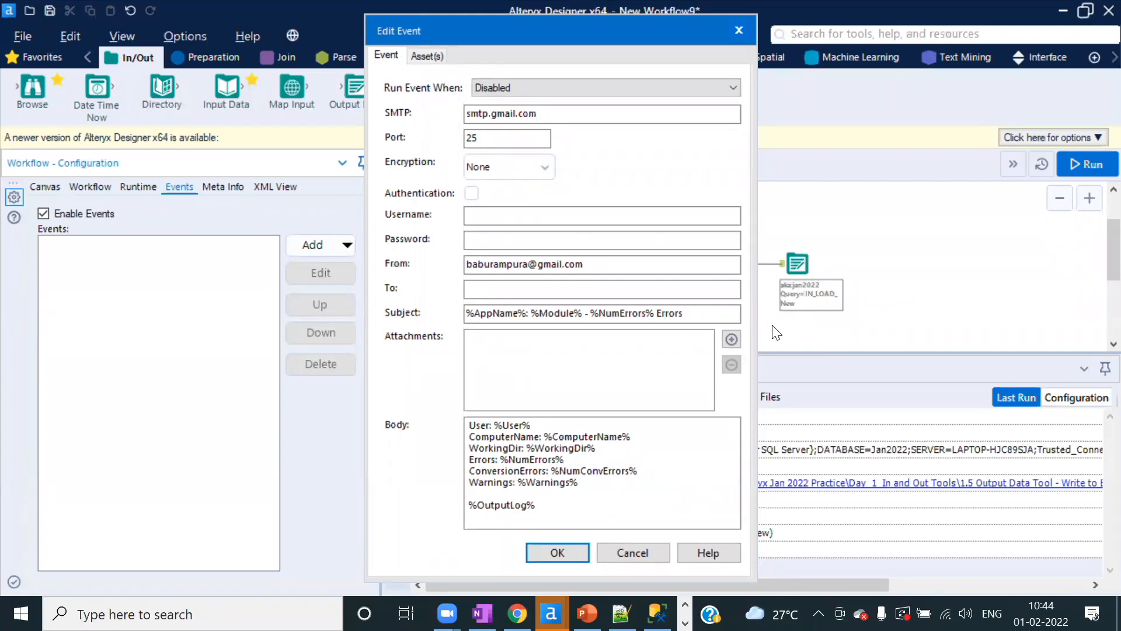
click(732, 87)
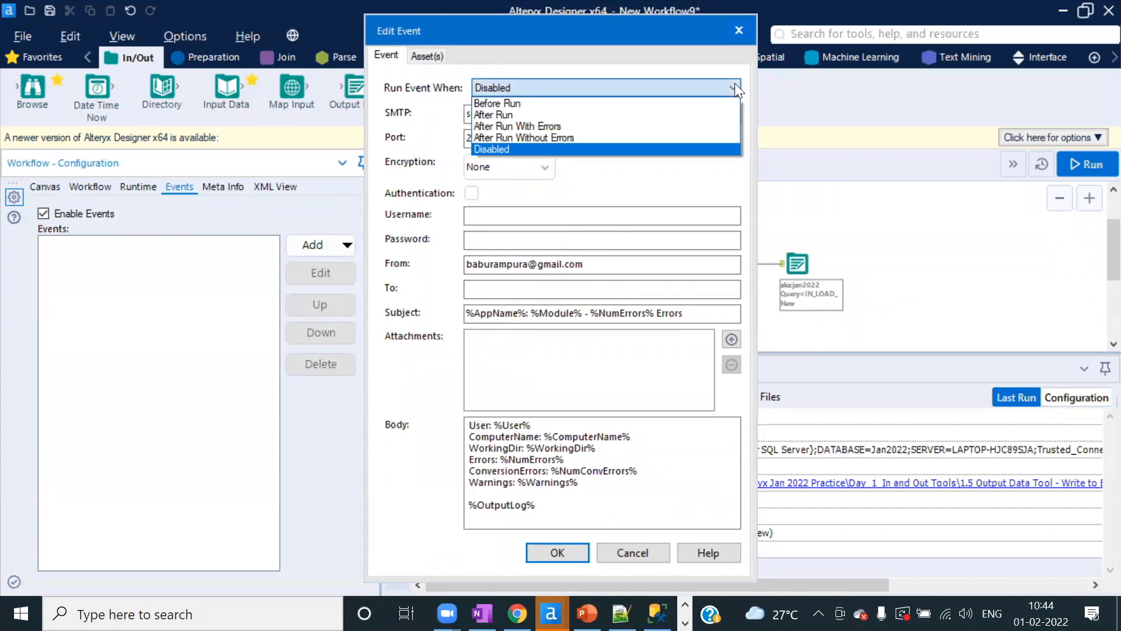
click(497, 115)
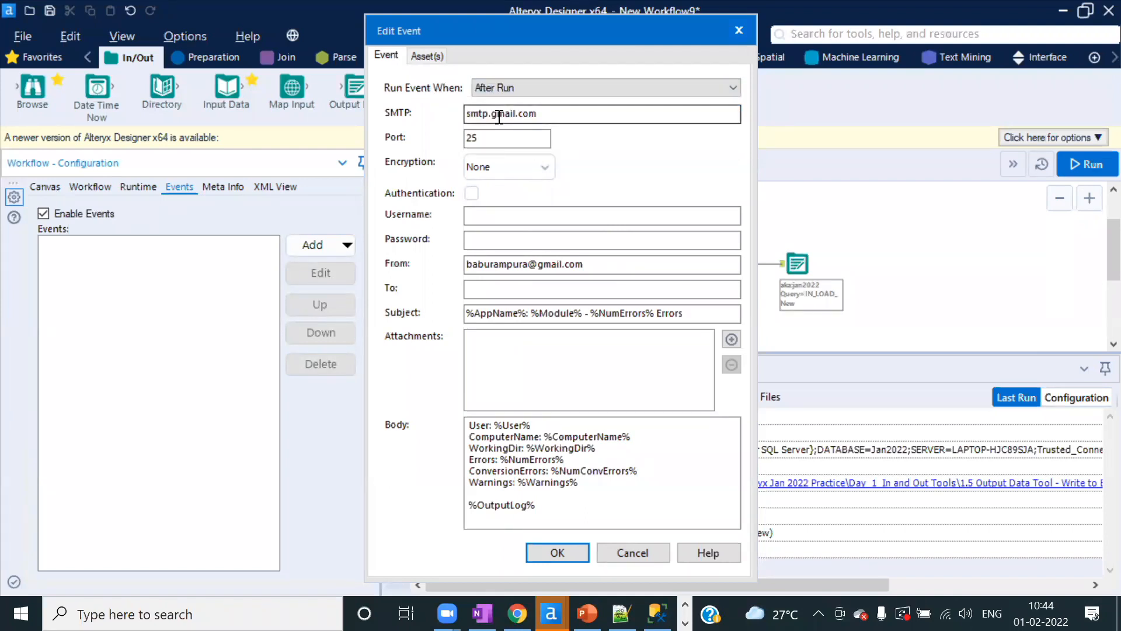
- Copy the port number from the Gmail less secure app access page in OneNote and set the email event's port to 465
click(501, 138)
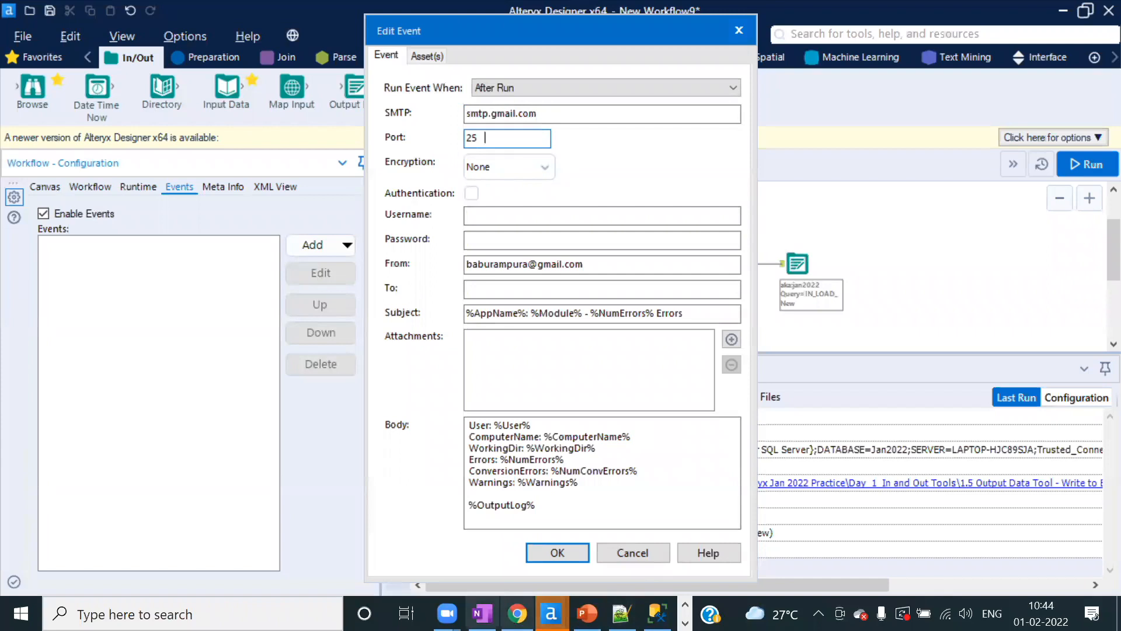
click(482, 613)
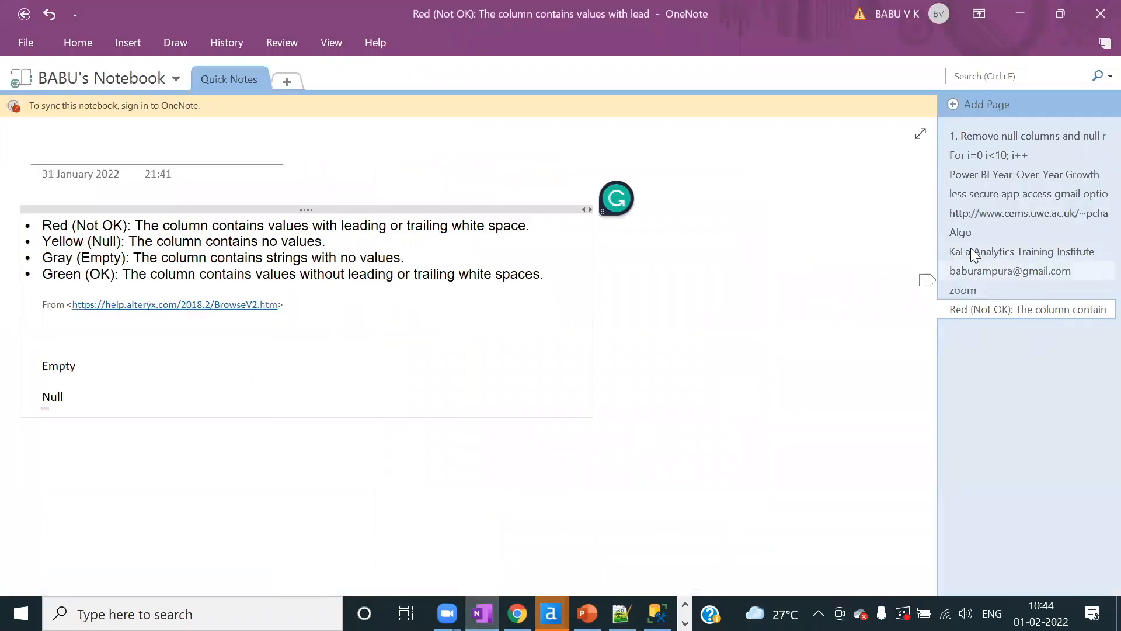
click(974, 215)
click(974, 196)
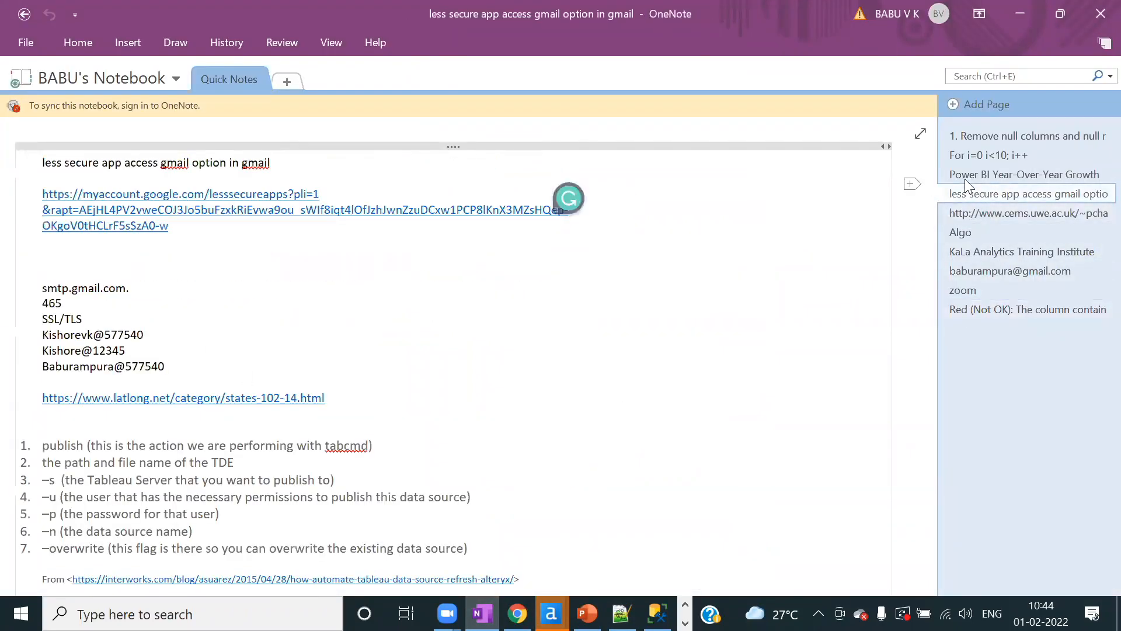
double_click(52, 303)
key(ctrl+c)
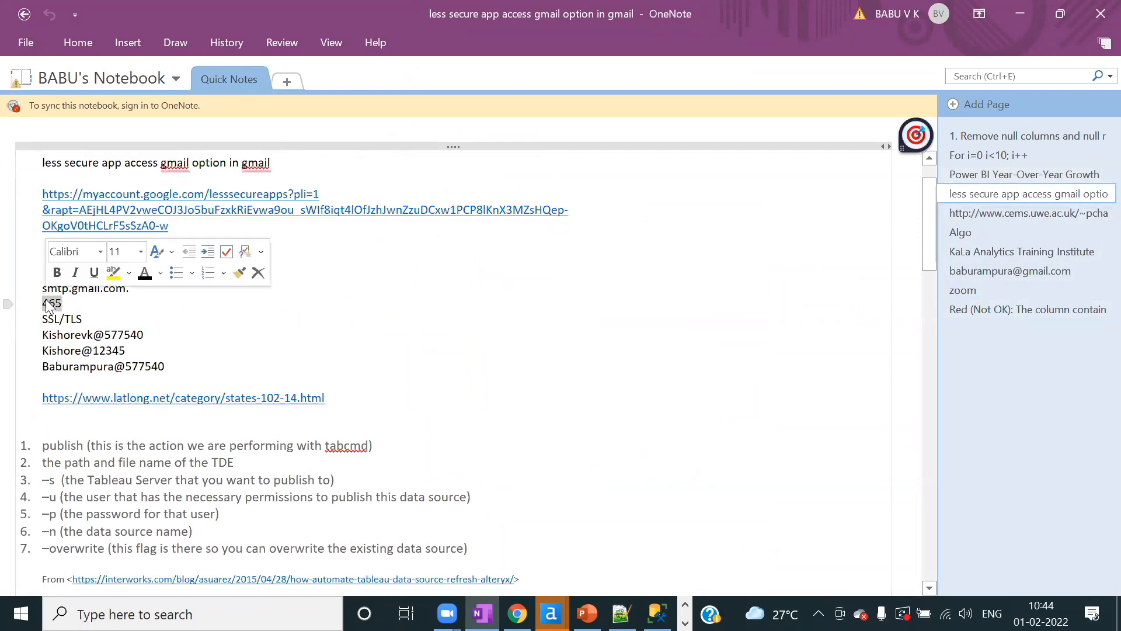
key(alt+Tab)
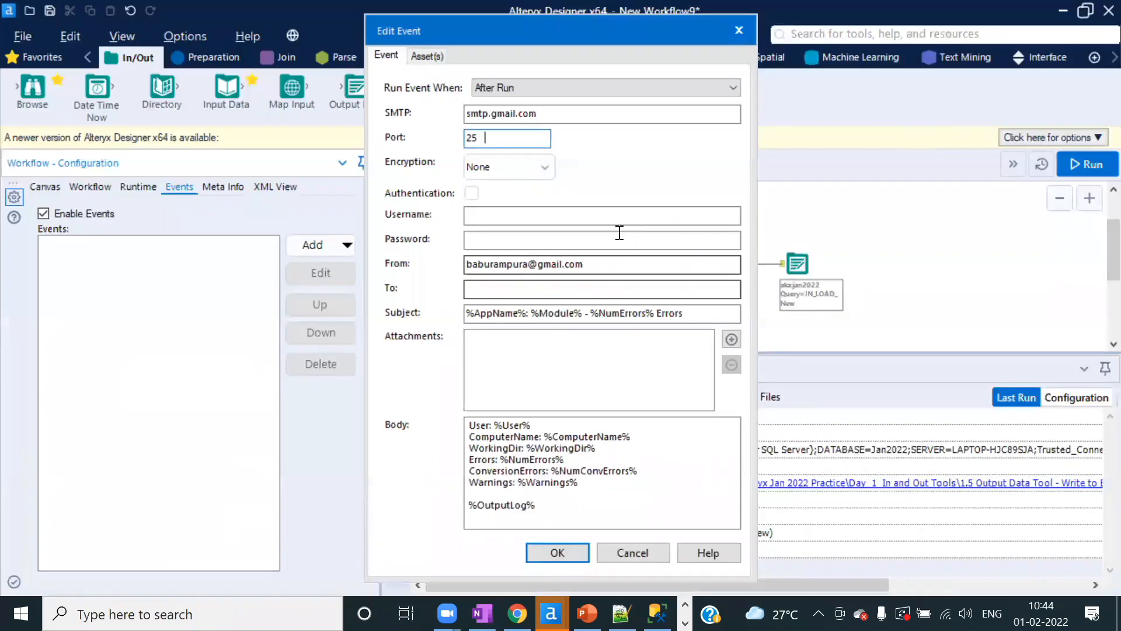
double_click(499, 137)
key(ctrl+v)
- Check the SMTP notes in OneNote and set the email event's encryption to SSL/TLS
key(alt+Tab)
key(alt+Tab)
click(543, 167)
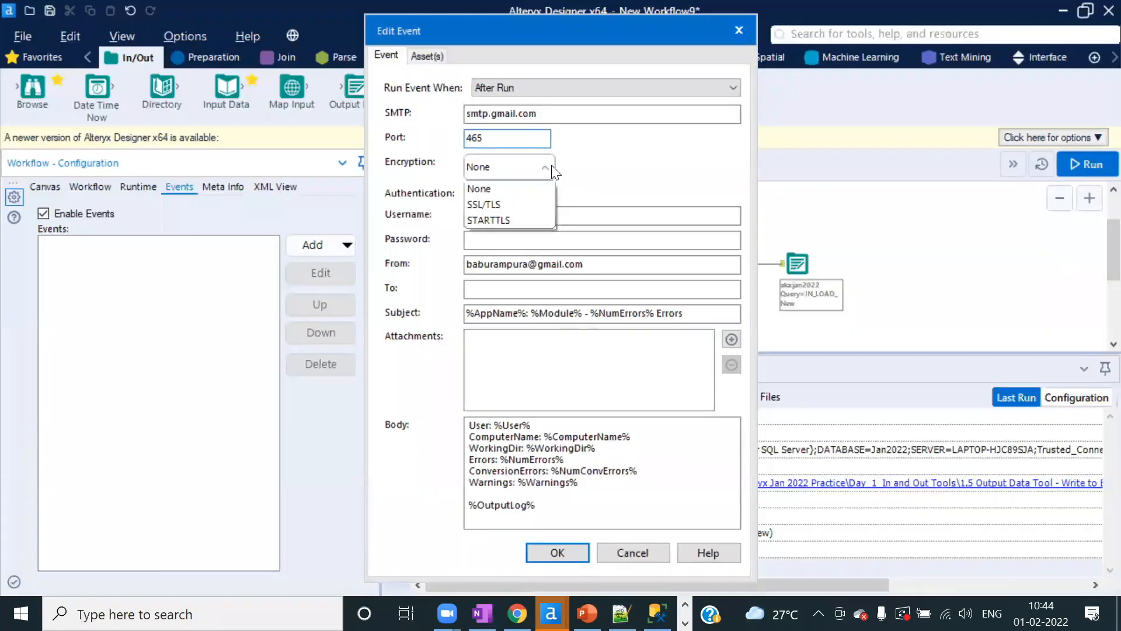
click(506, 203)
click(471, 193)
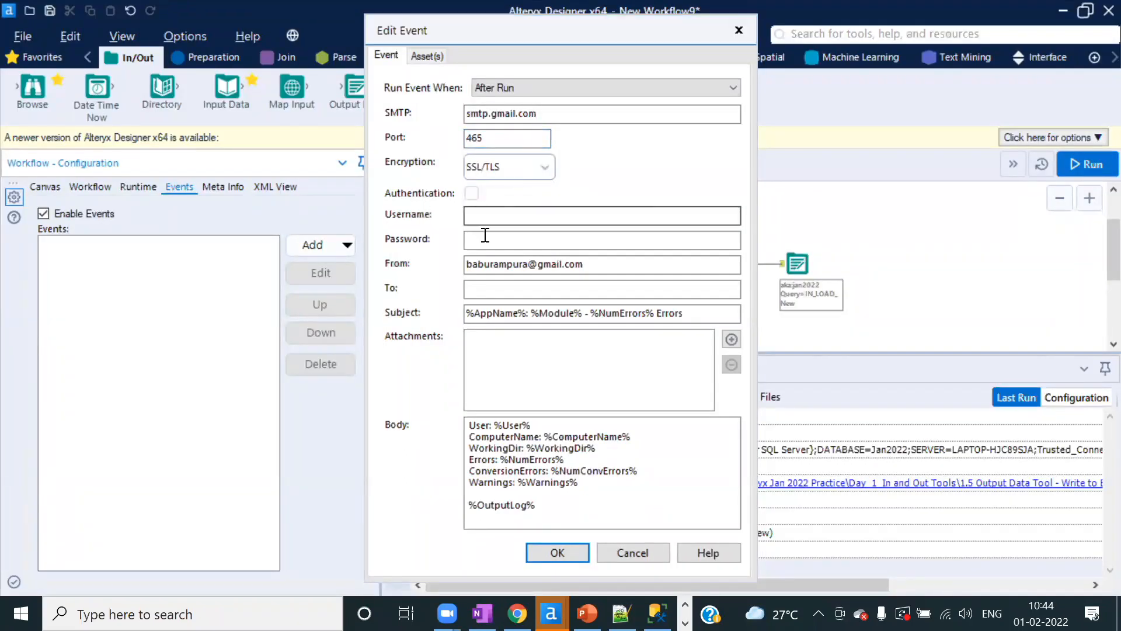
key(alt+Tab)
key(alt+Tab)
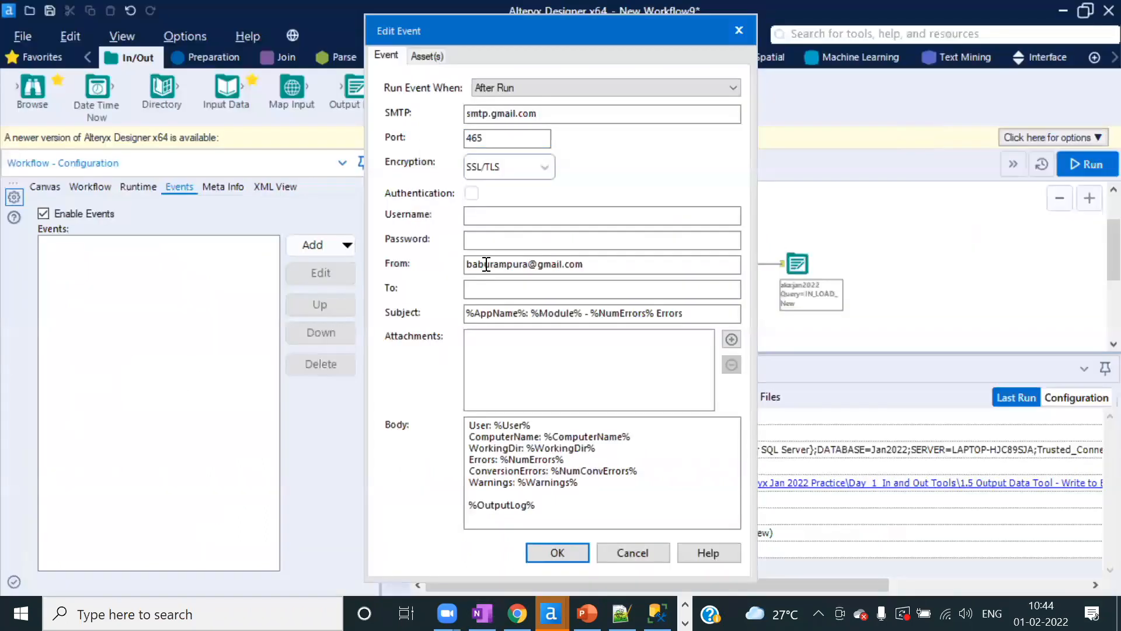
- Copy the sender's e-mail address from the From field into the Username field
double_click(549, 264)
key(ctrl+c)
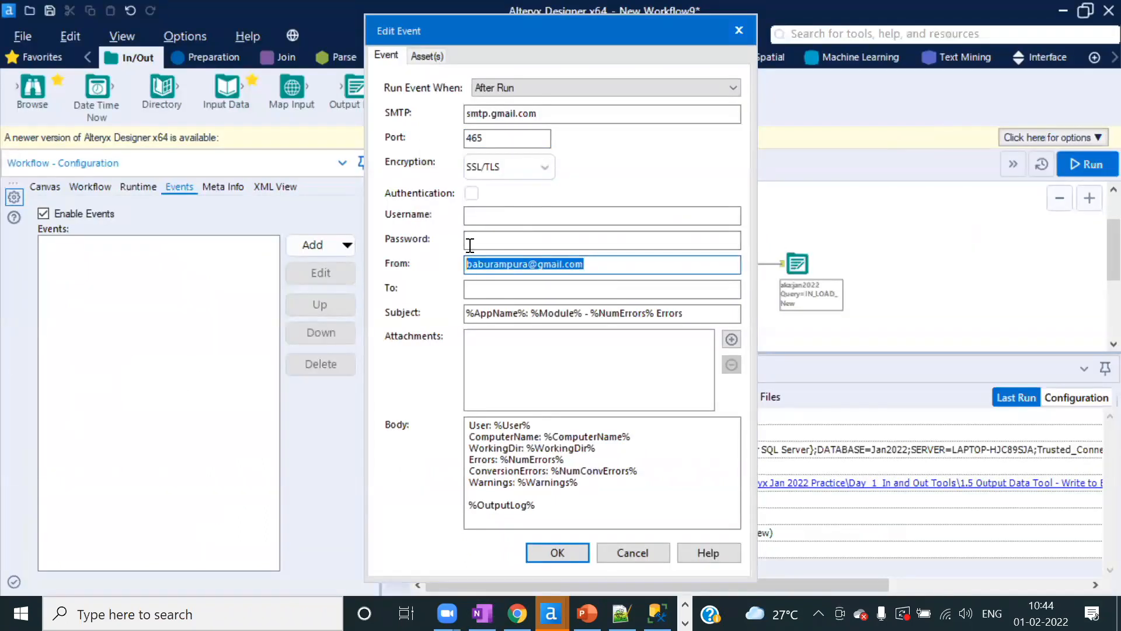
click(504, 216)
key(ctrl+v)
- Copy the app password from the OneNote notes page and paste it into the email event's Password field
click(522, 239)
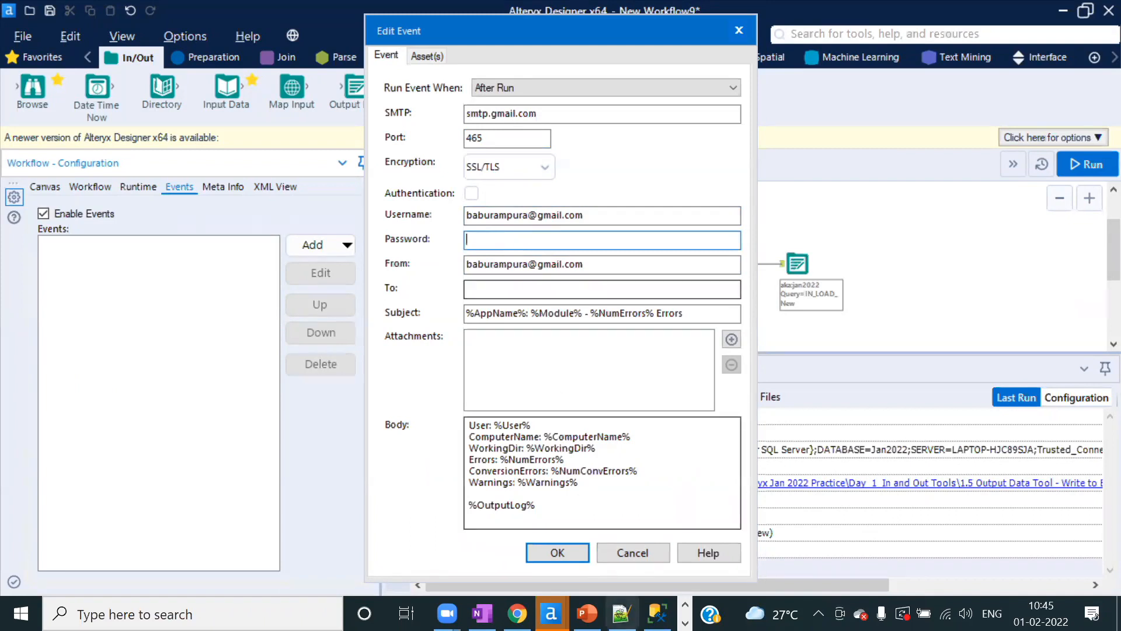
click(685, 623)
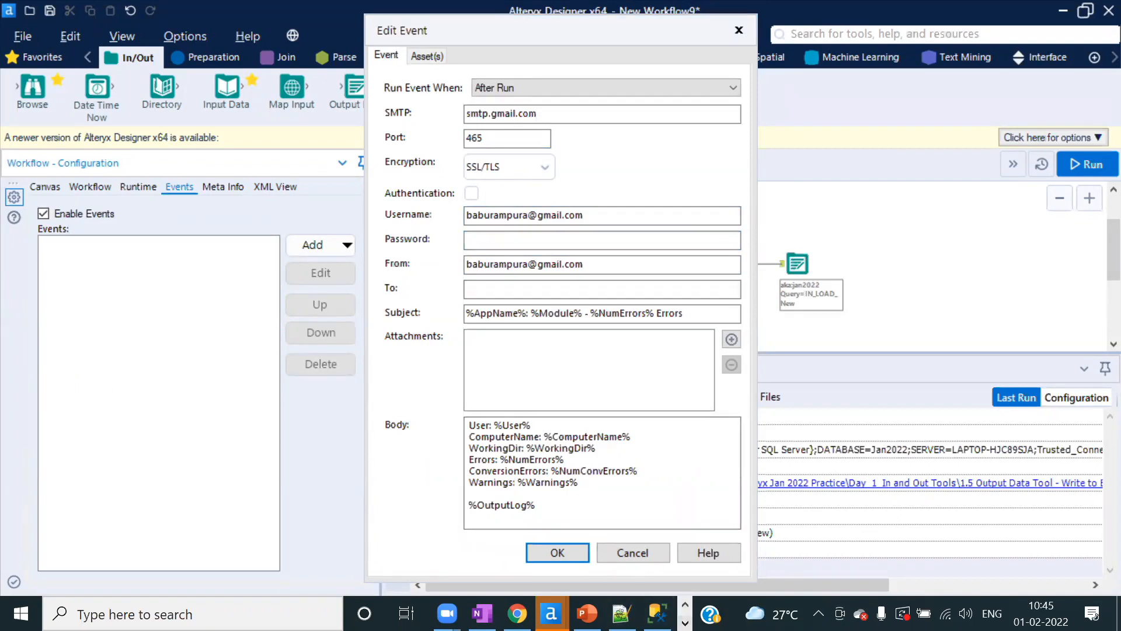
click(685, 623)
click(685, 623)
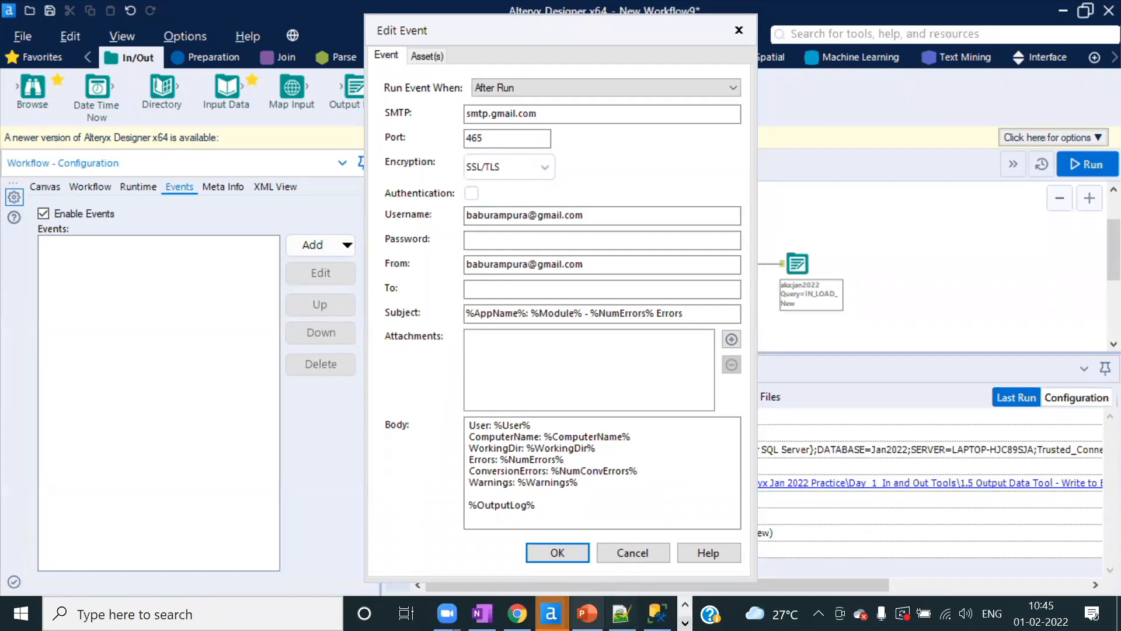
click(483, 613)
scroll(281, 360, down, 20)
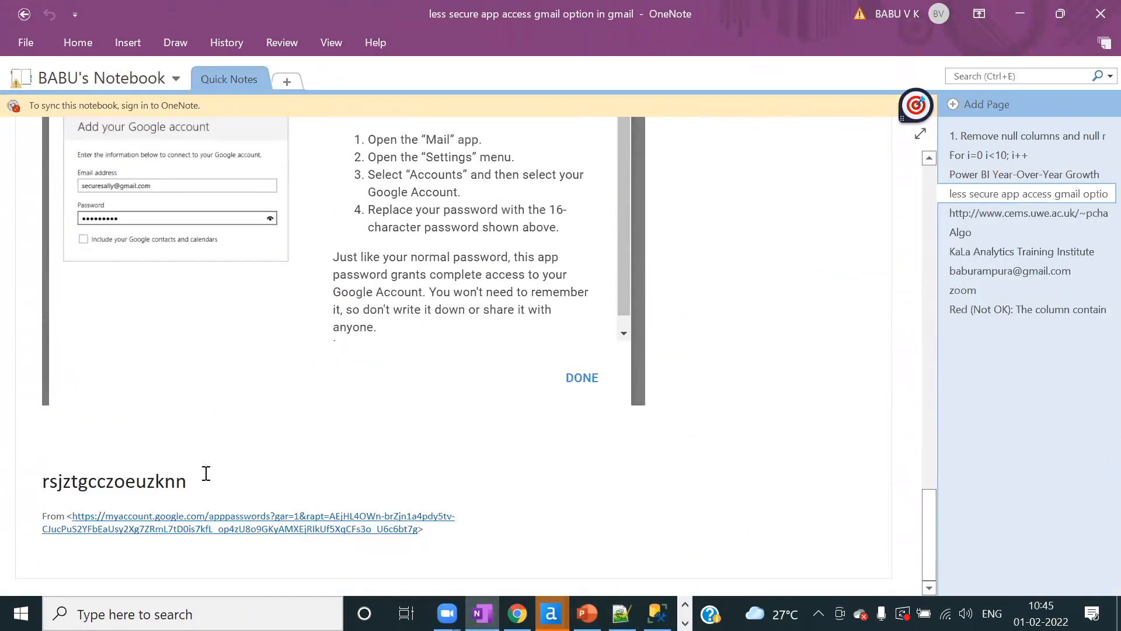
double_click(153, 476)
key(alt+Tab)
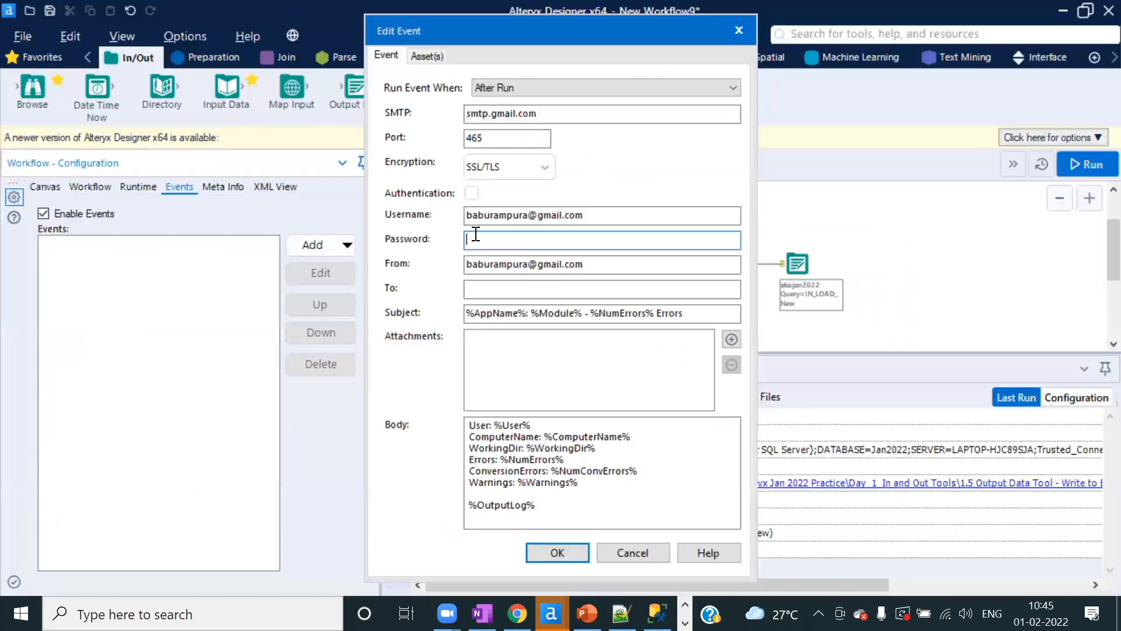
key(ctrl+v)
- Fill the To field with the sender's own e-mail and two other recipients' e-mails, separated by commas
drag(621, 269, 468, 266)
key(ctrl+c)
click(480, 286)
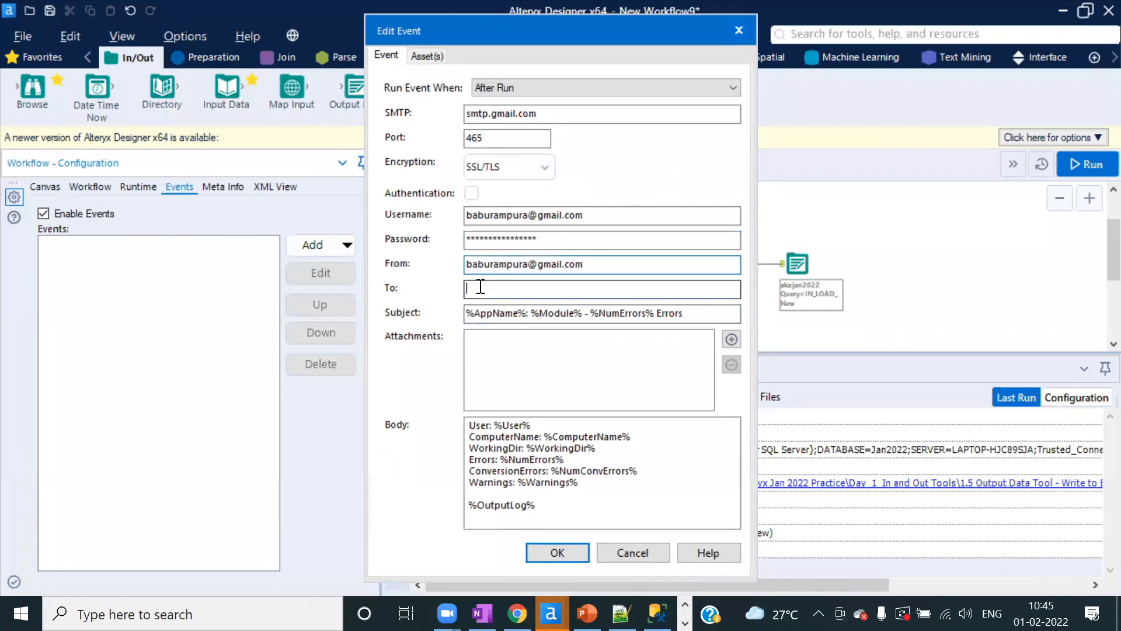
key(ctrl+v)
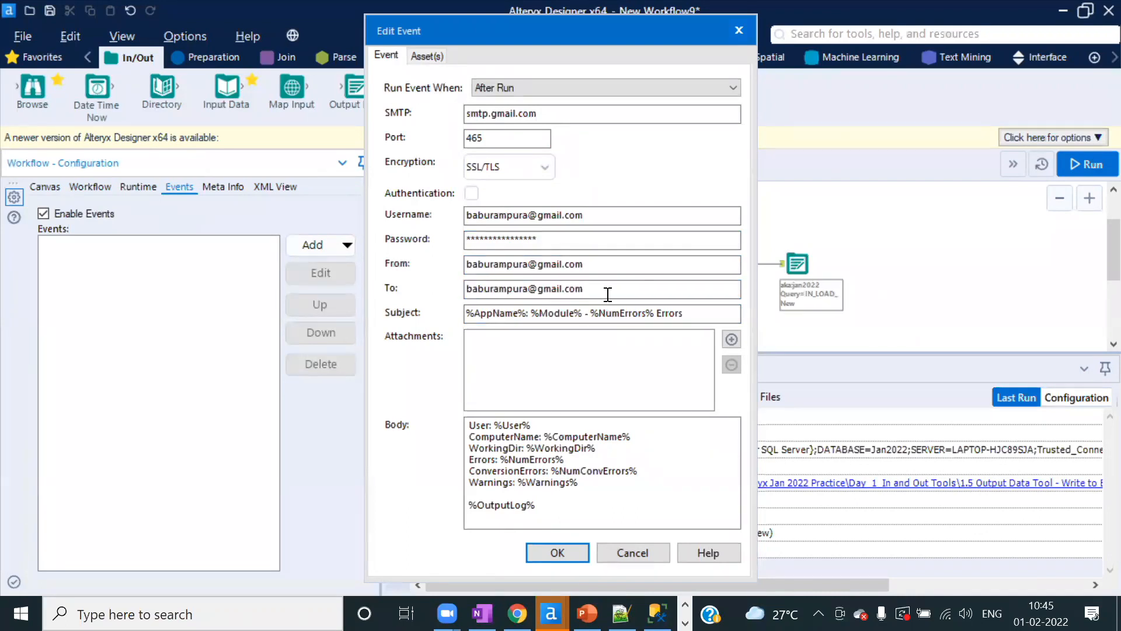
text(,)
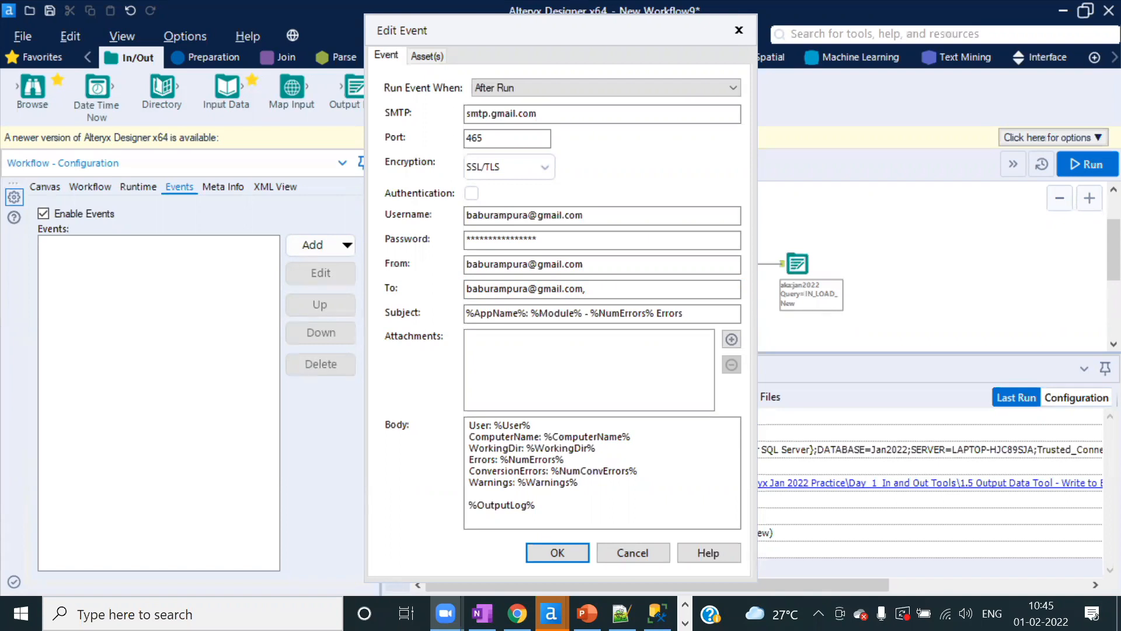
click(596, 289)
key(ctrl+v)
text(,)
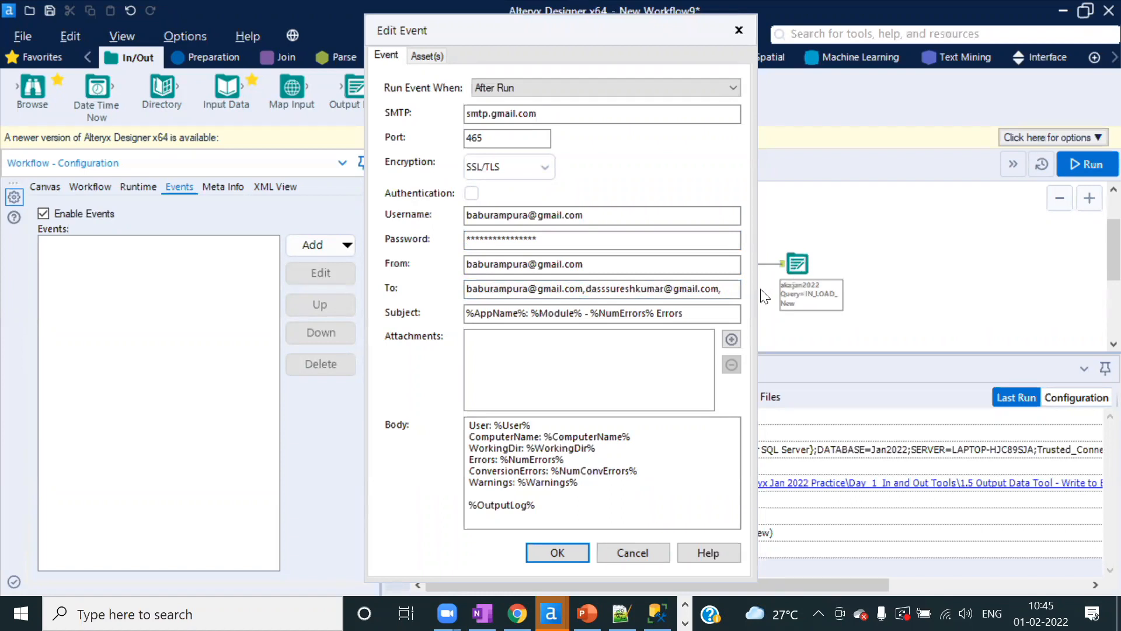
click(734, 289)
key(ctrl+v)
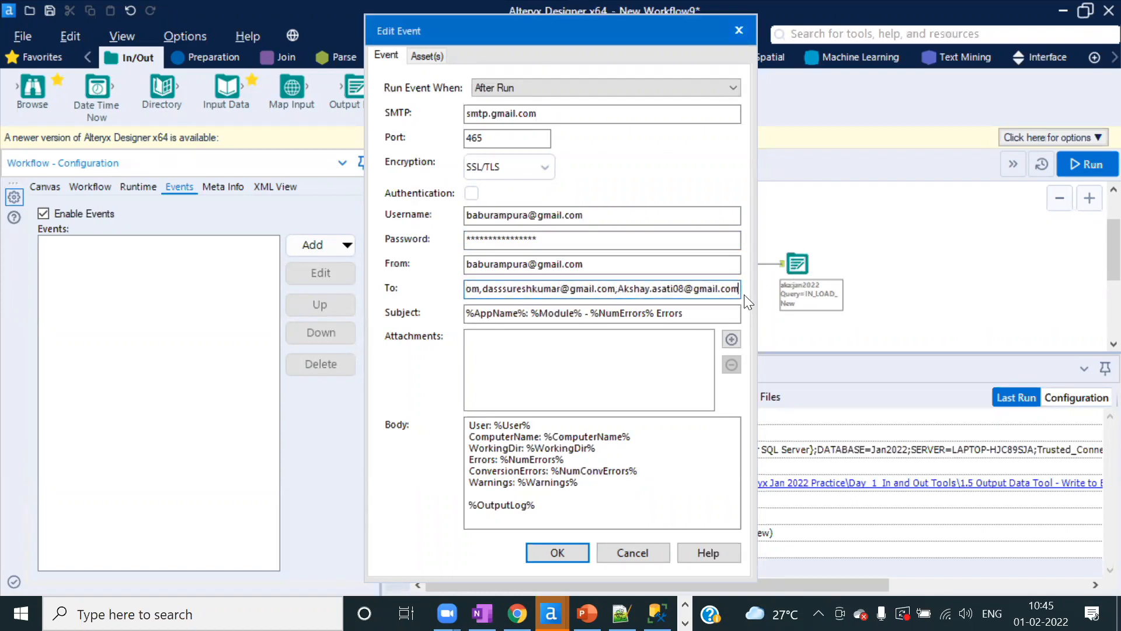
- Save the new email event and run the workflow, then dismiss the run summary
click(565, 552)
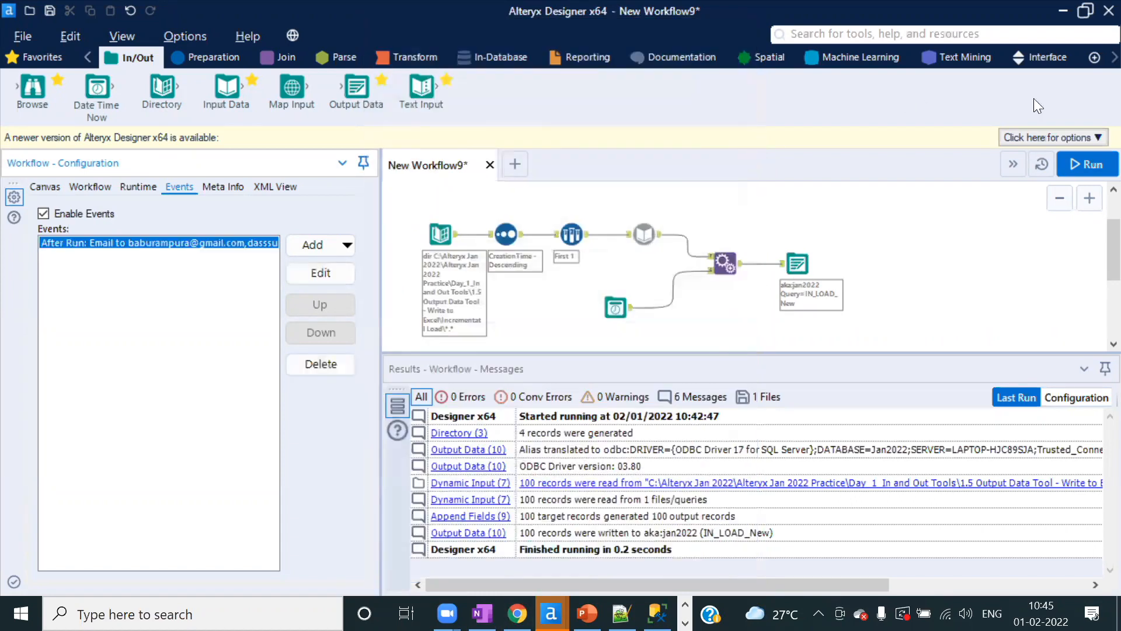
click(1085, 166)
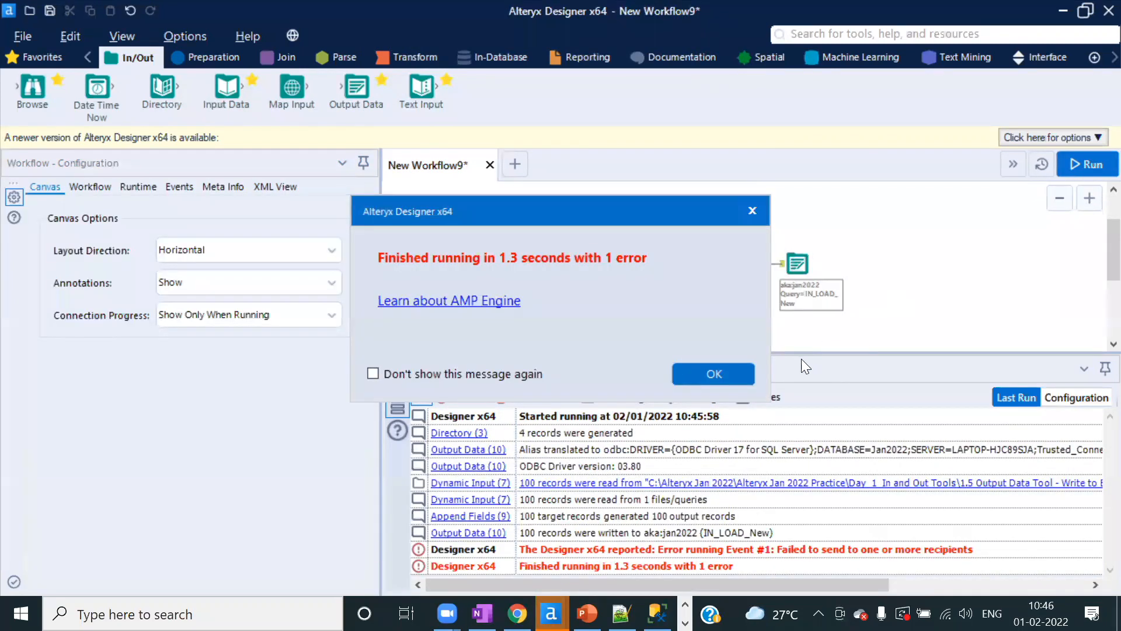
click(714, 373)
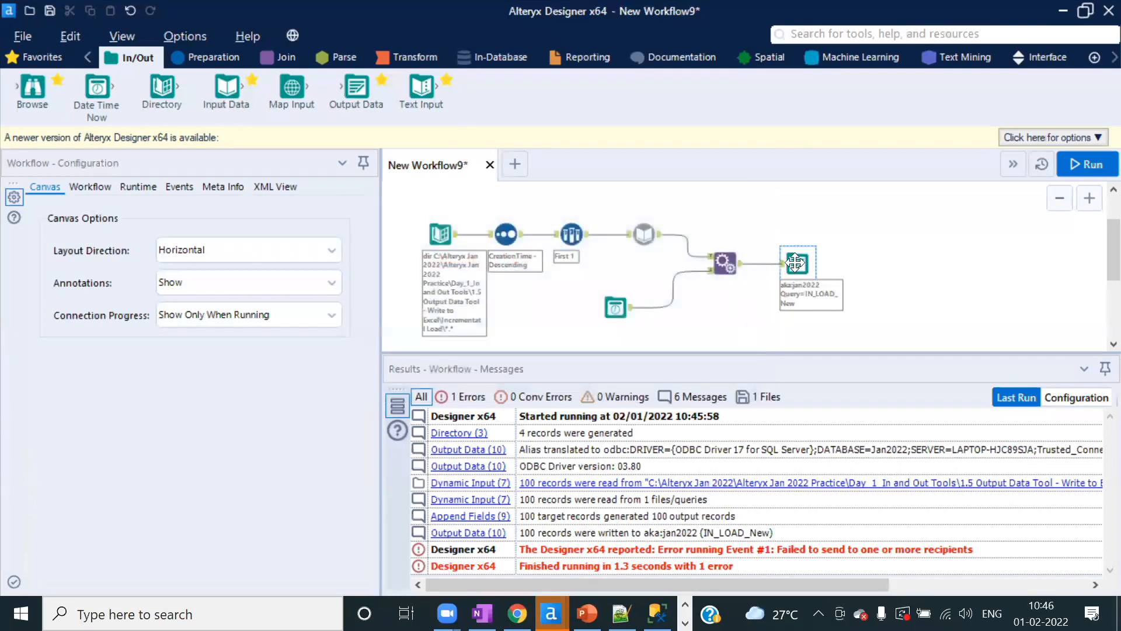
- Edit the After Run email event and remove the last of the three recipients from the To field
click(178, 186)
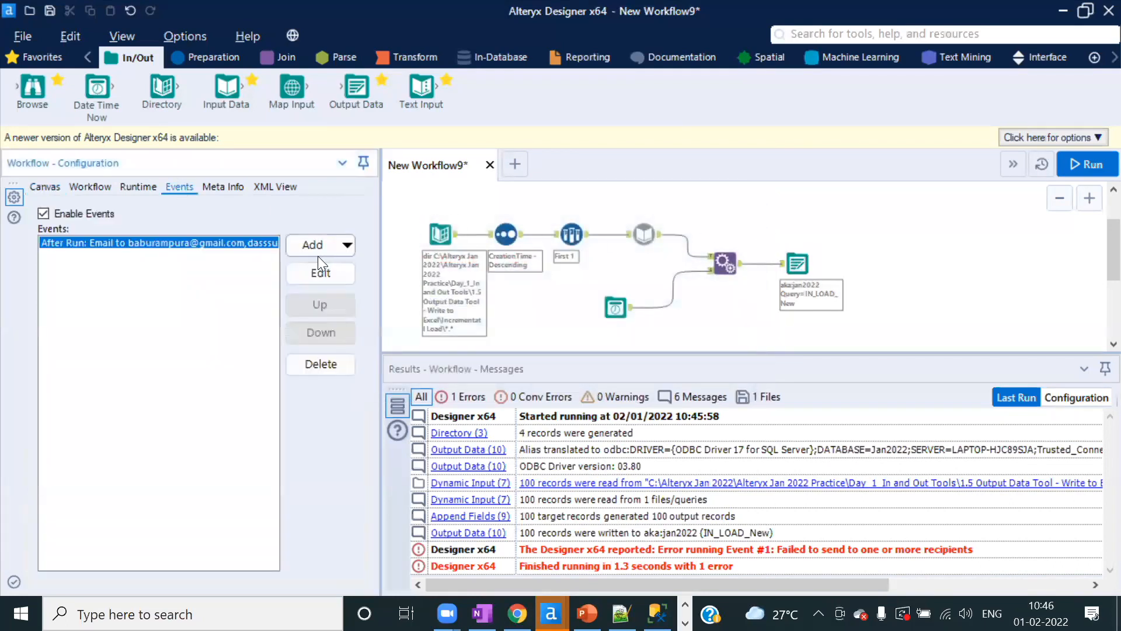
click(321, 272)
click(590, 288)
key(BackSpace)
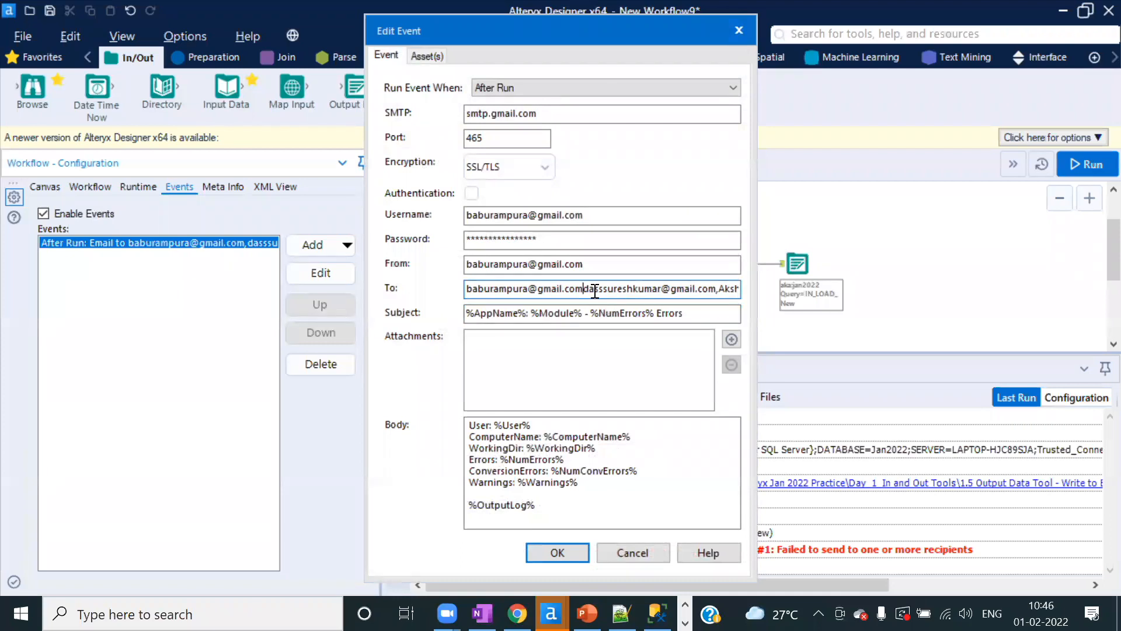
text(,)
key(Right)
key(Right)
key(Right)
key(Right)
key(Right)
key(Right)
key(Right)
key(Right)
key(Right)
key(Right)
key(Right)
key(Right)
key(Right)
key(Right)
key(Right)
key(Right)
key(Right)
key(Right)
key(Right)
key(Right)
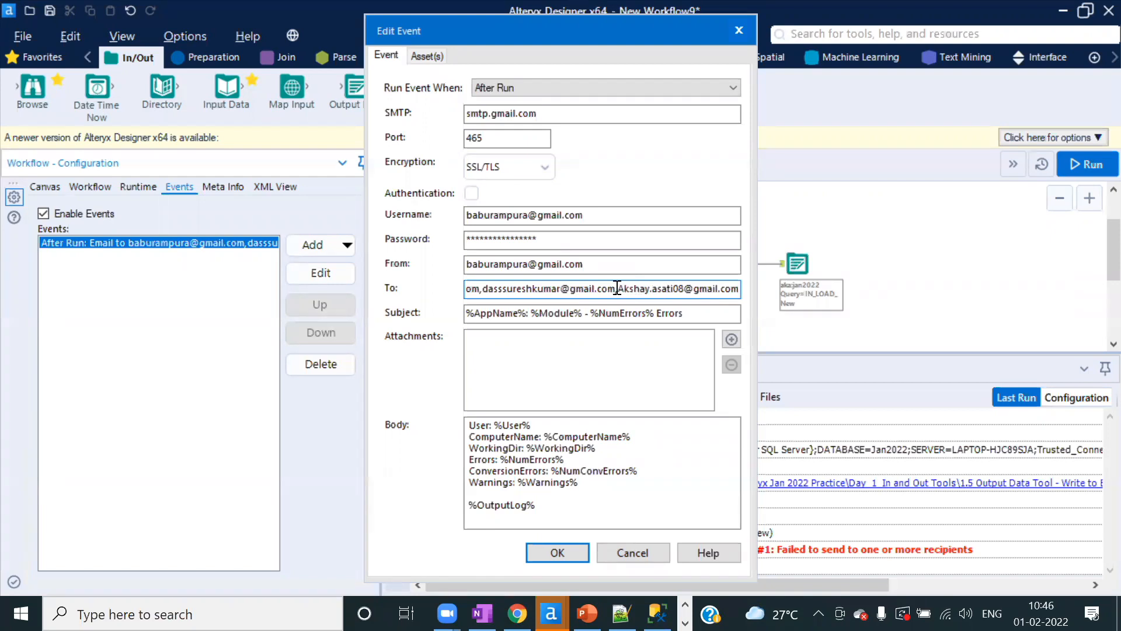
drag(616, 288, 748, 298)
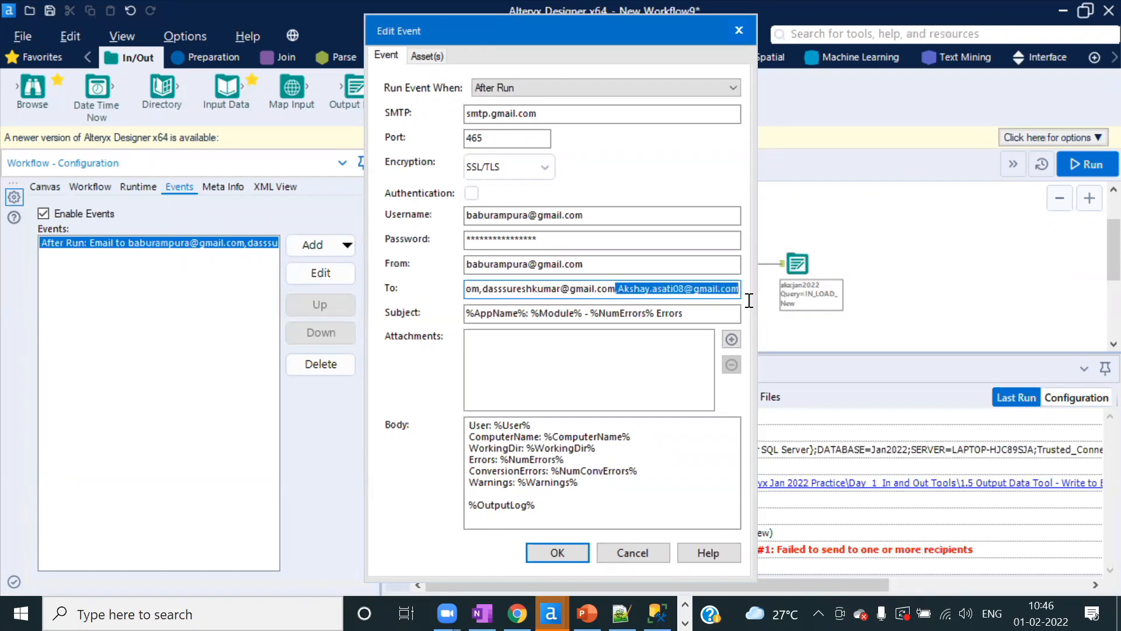
key(BackSpace)
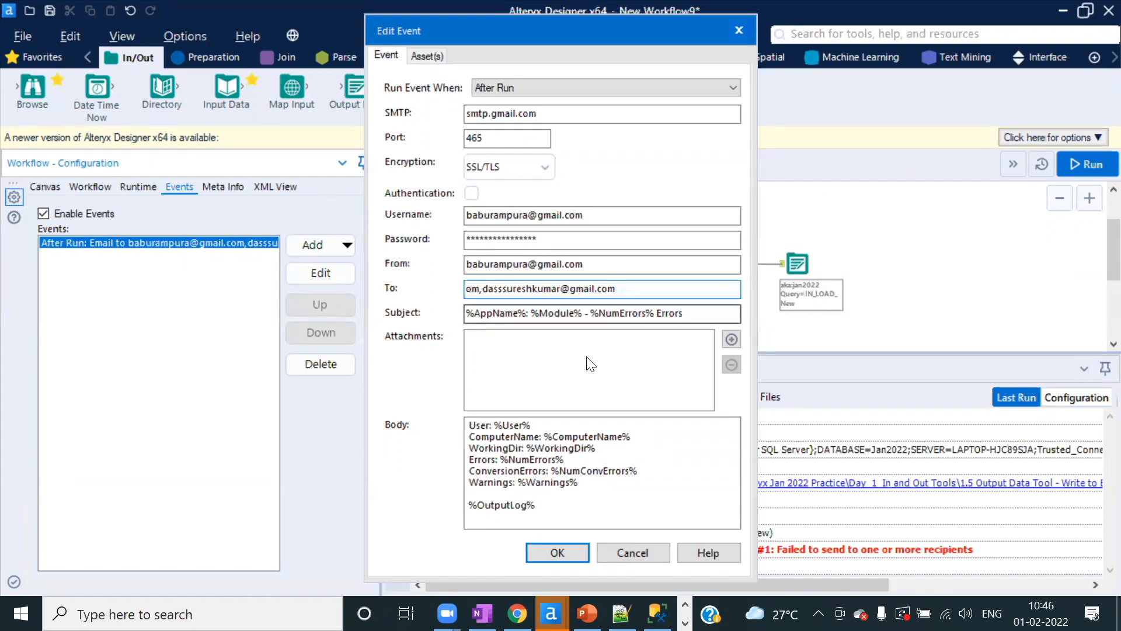
- Save the shortened recipient list and rerun the workflow to test the email event
click(565, 549)
click(1093, 165)
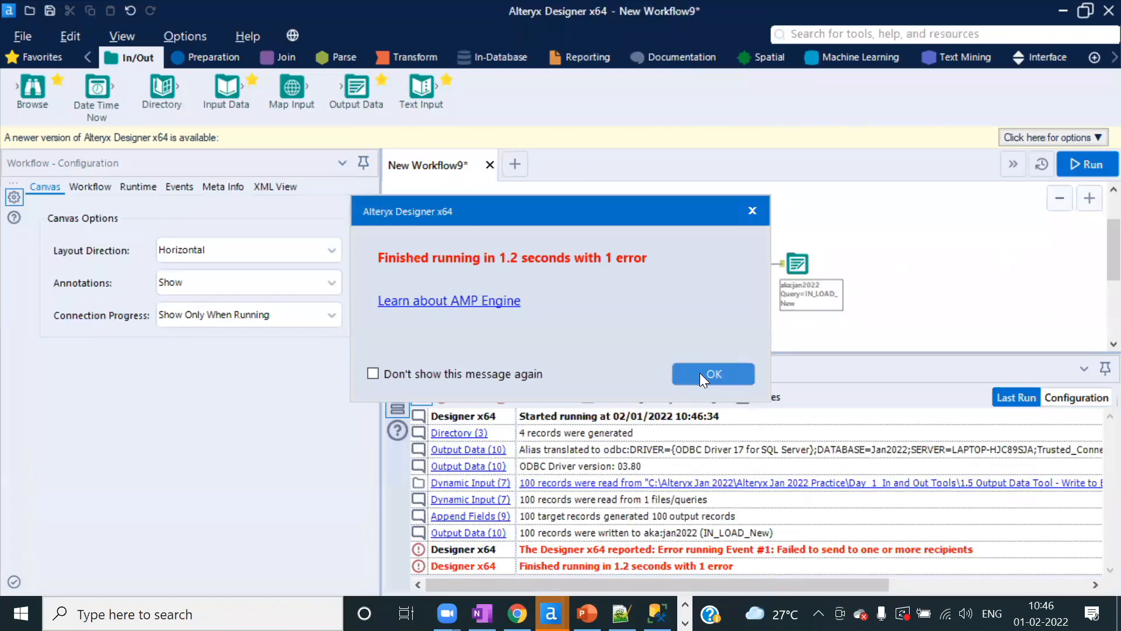
click(700, 373)
- Edit the After Run email event and remove the second recipient, leaving only the sender's own e-mail in the To field
click(797, 263)
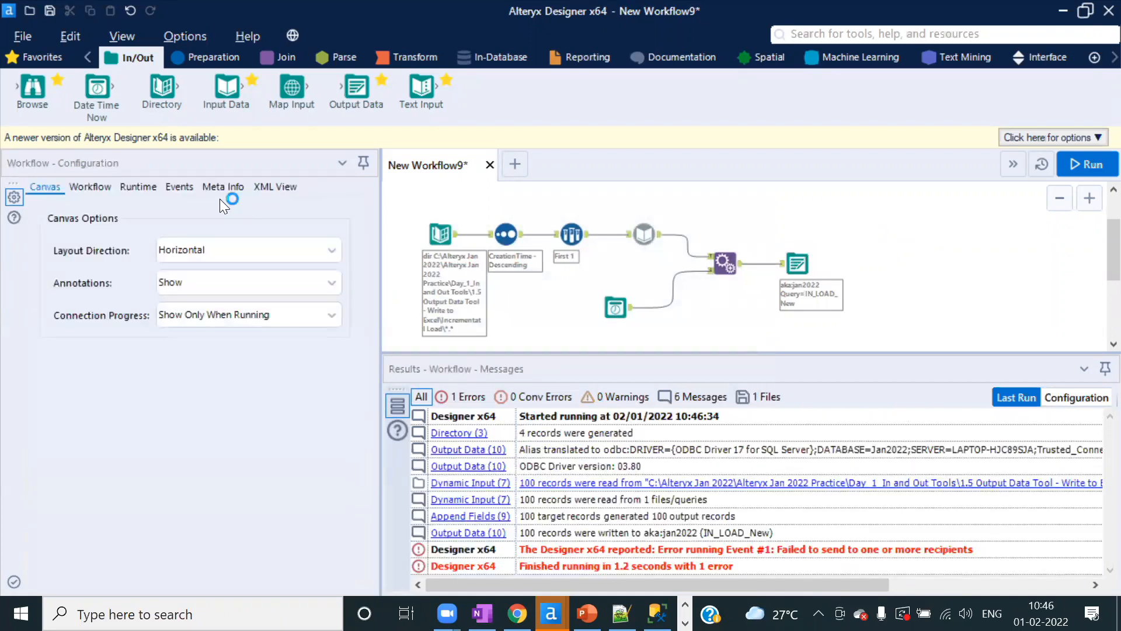
click(135, 186)
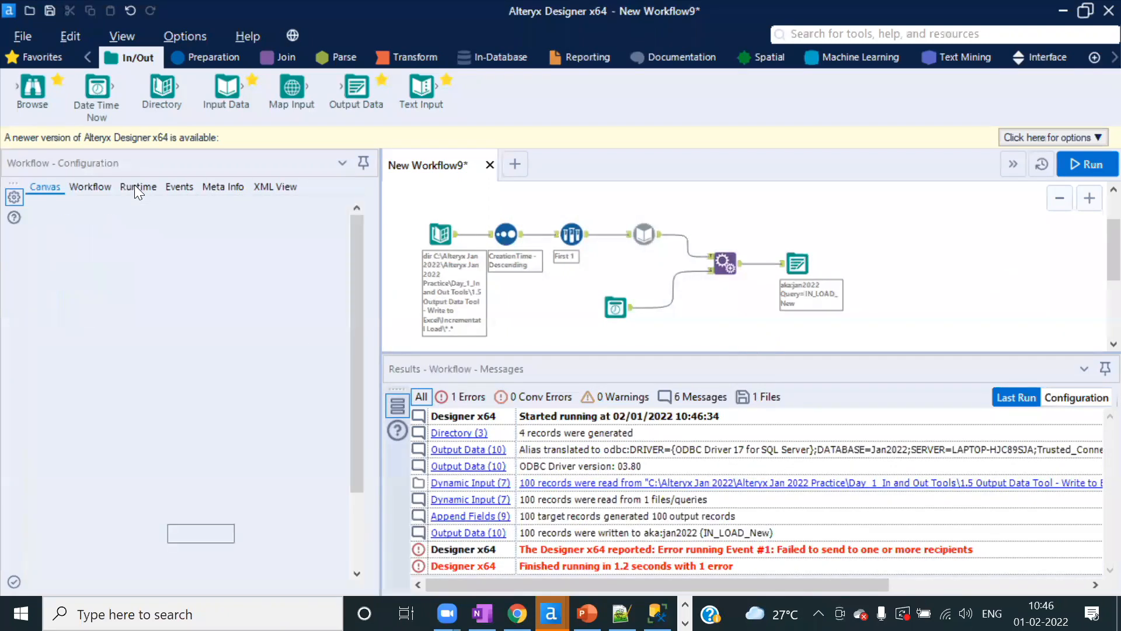
click(177, 184)
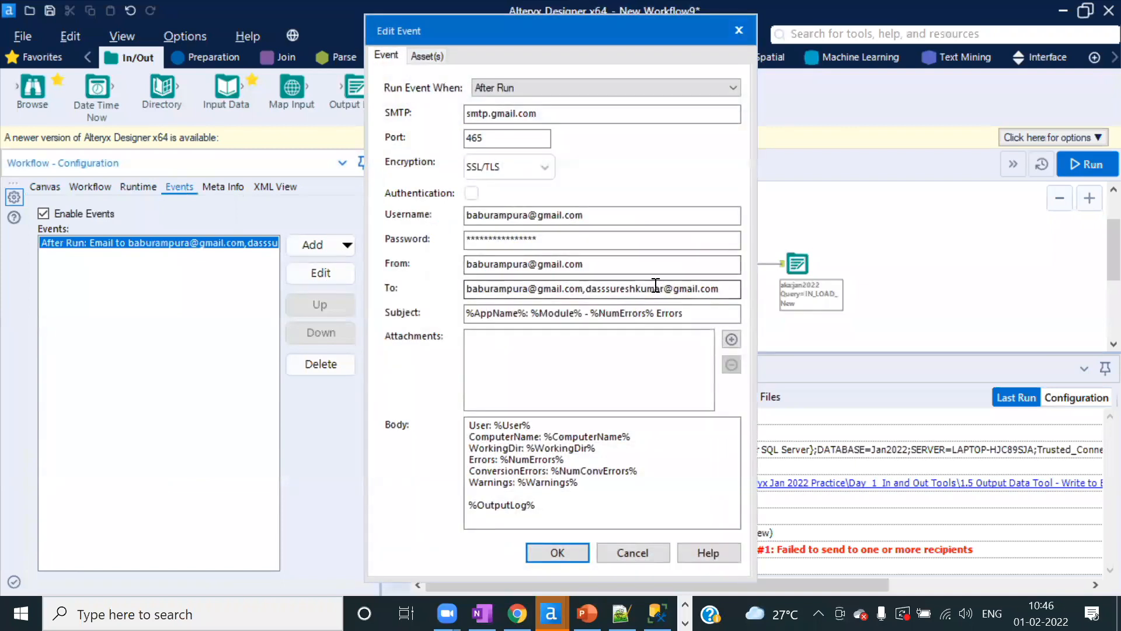
drag(587, 288, 741, 290)
key(BackSpace)
key(BackSpace)
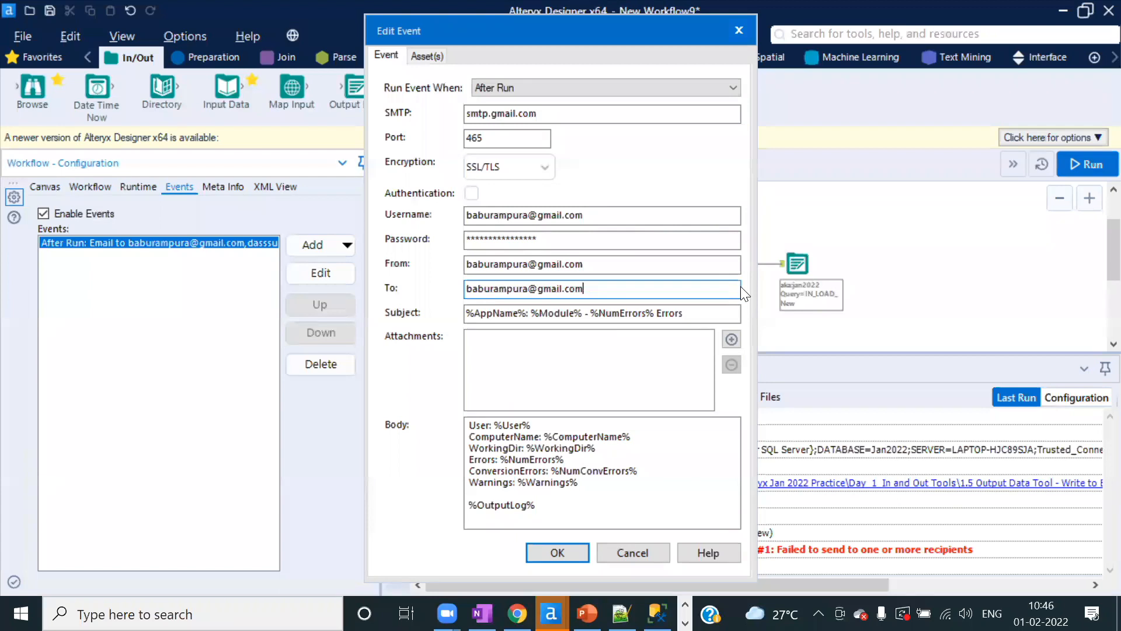
- Save the single-recipient event and rerun the workflow, then dismiss the run summary
click(553, 552)
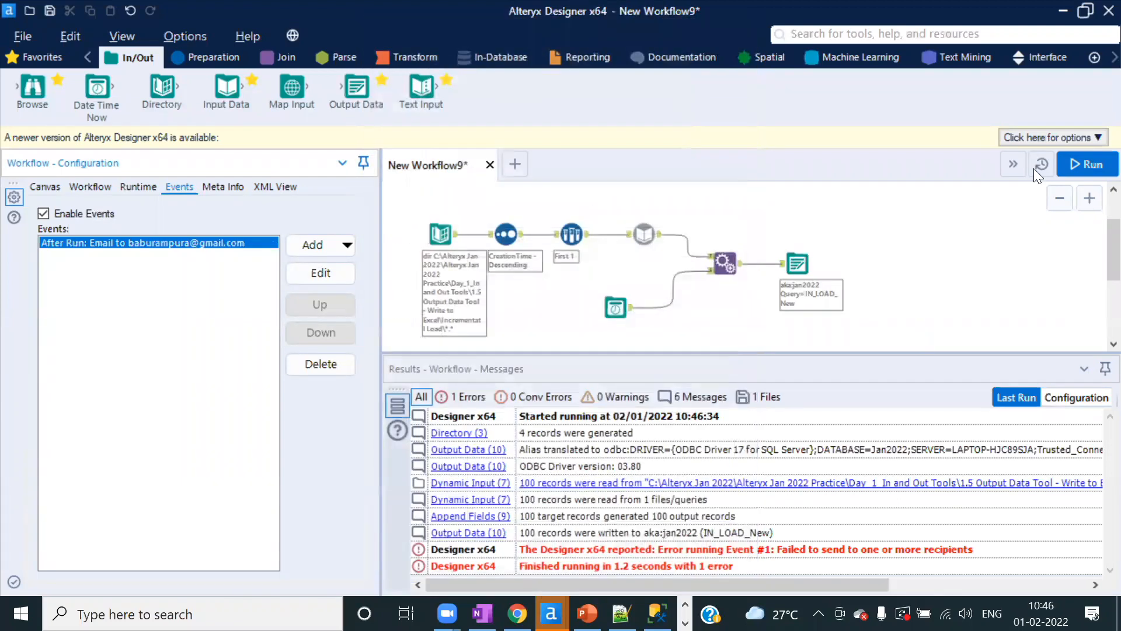
click(1080, 156)
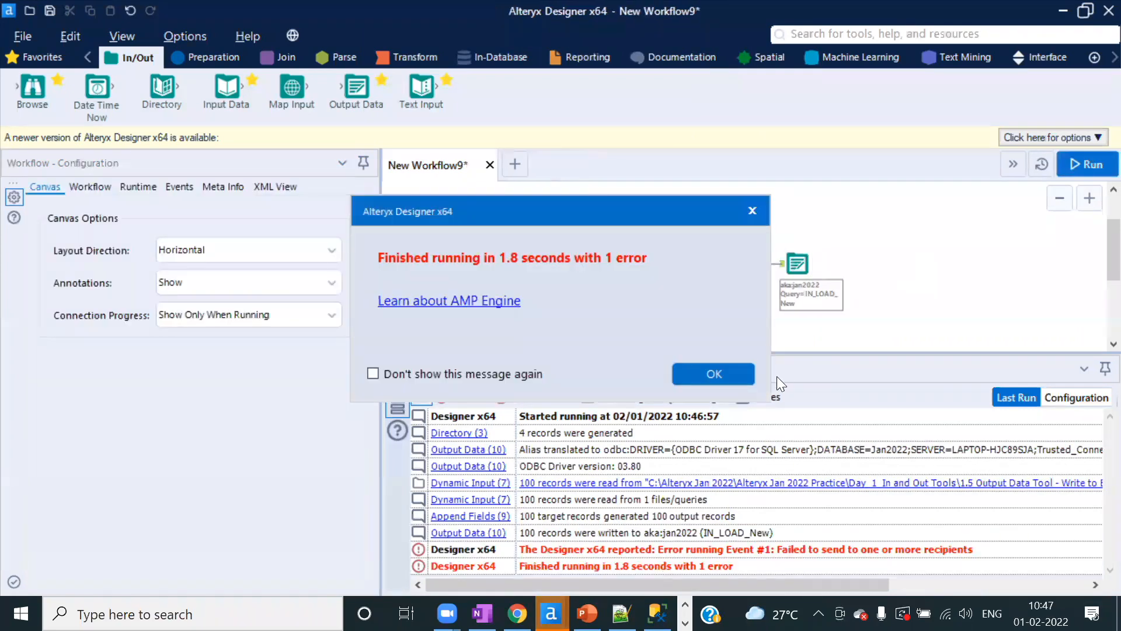
click(711, 371)
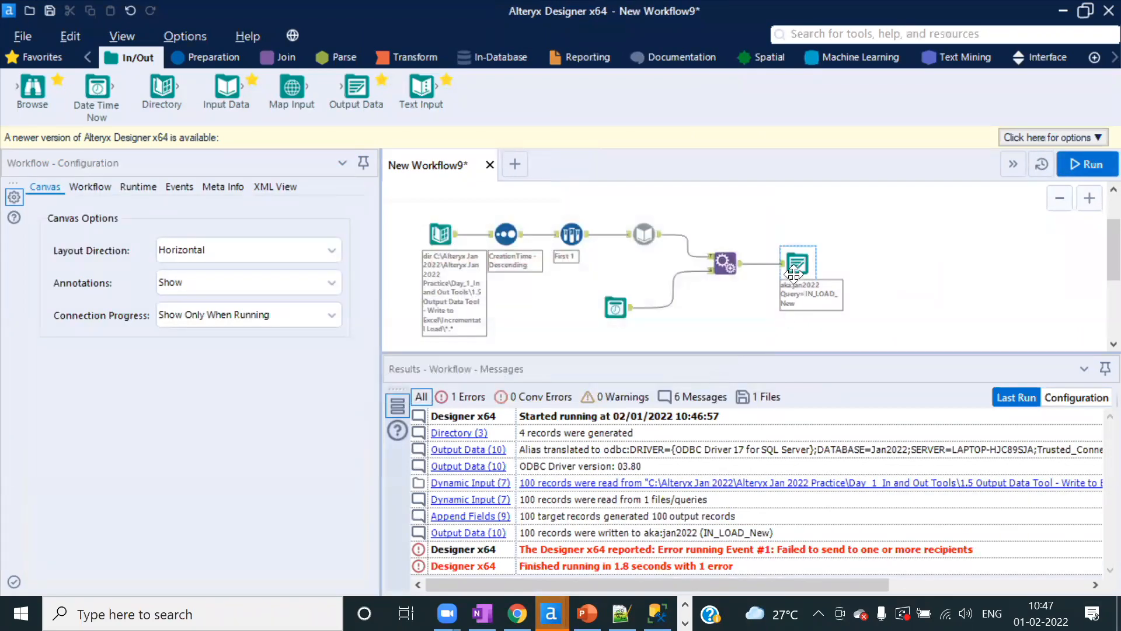
- Enable Authentication in the After Run email event and rerun the workflow
click(175, 186)
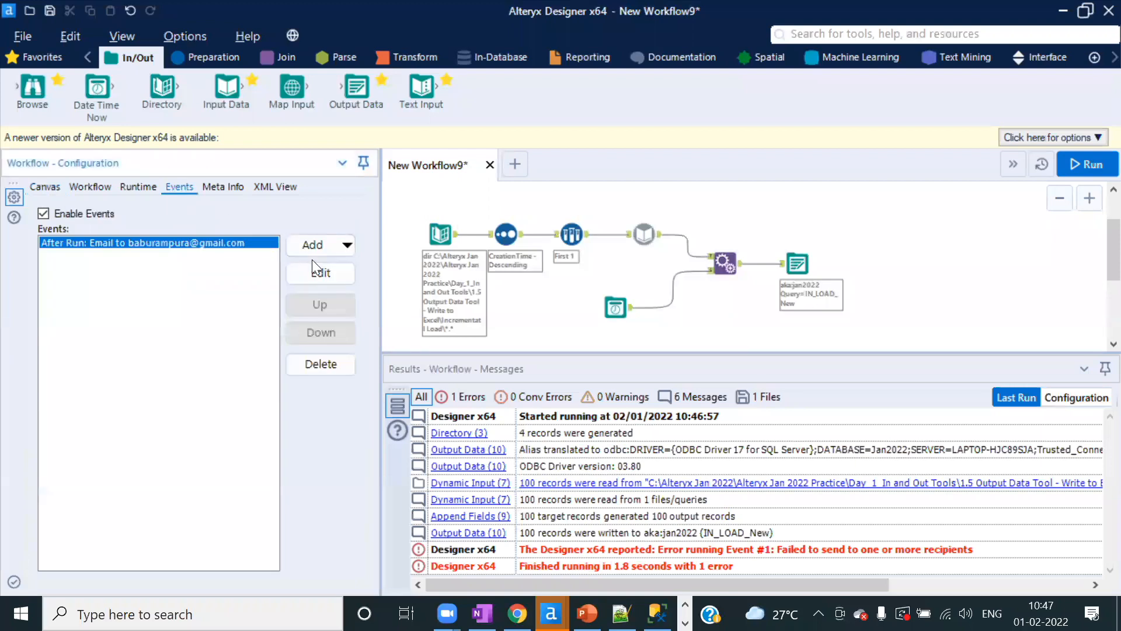
click(318, 273)
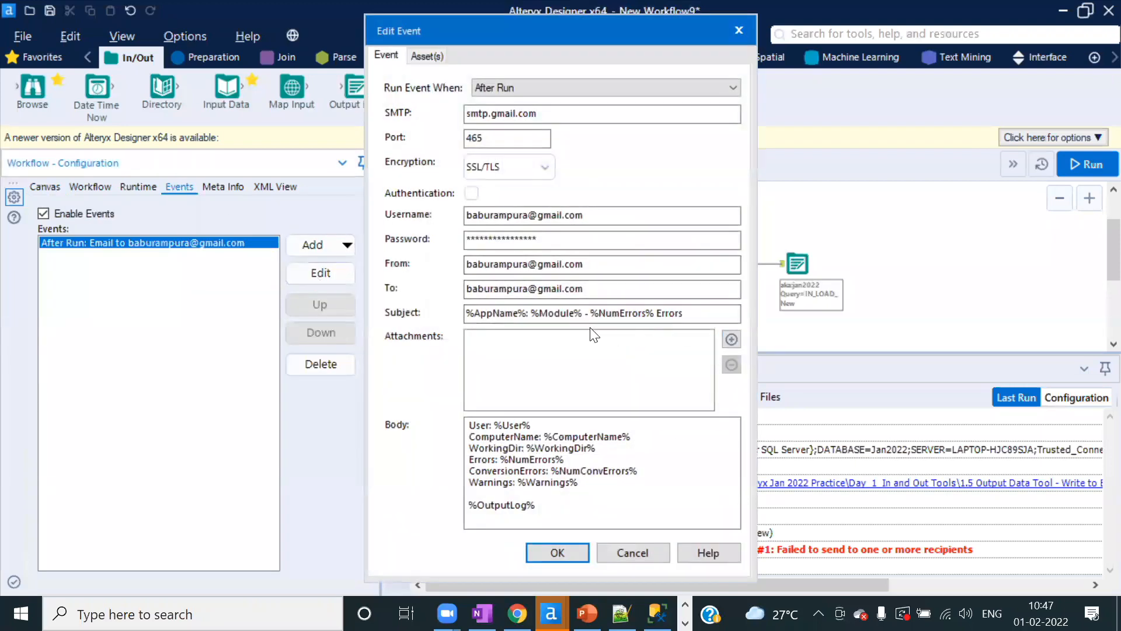
click(471, 192)
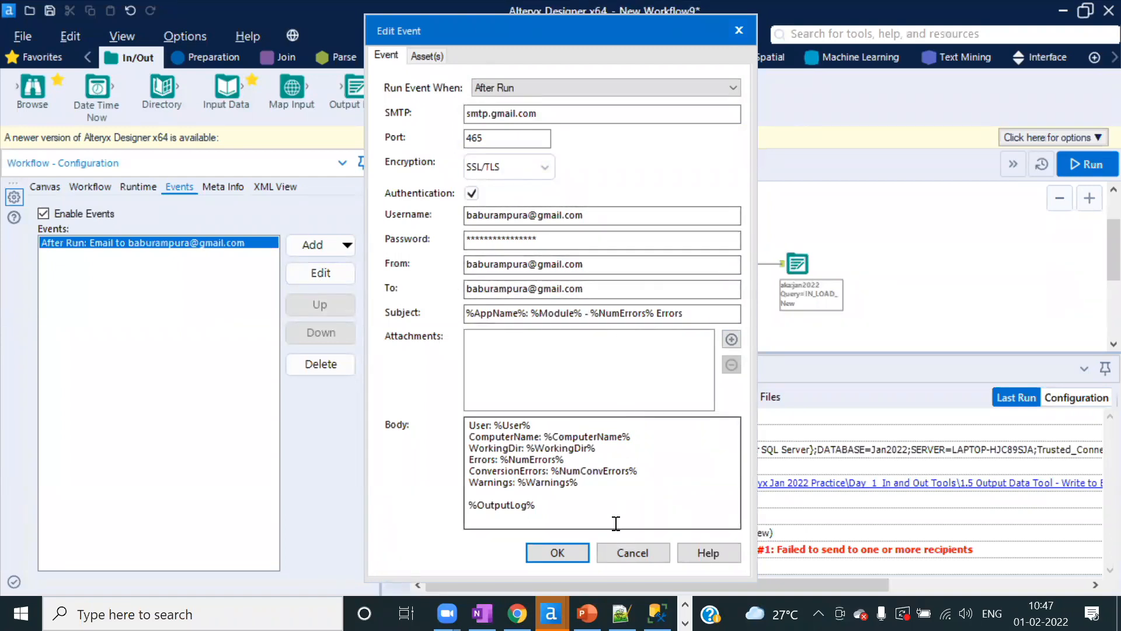
click(569, 549)
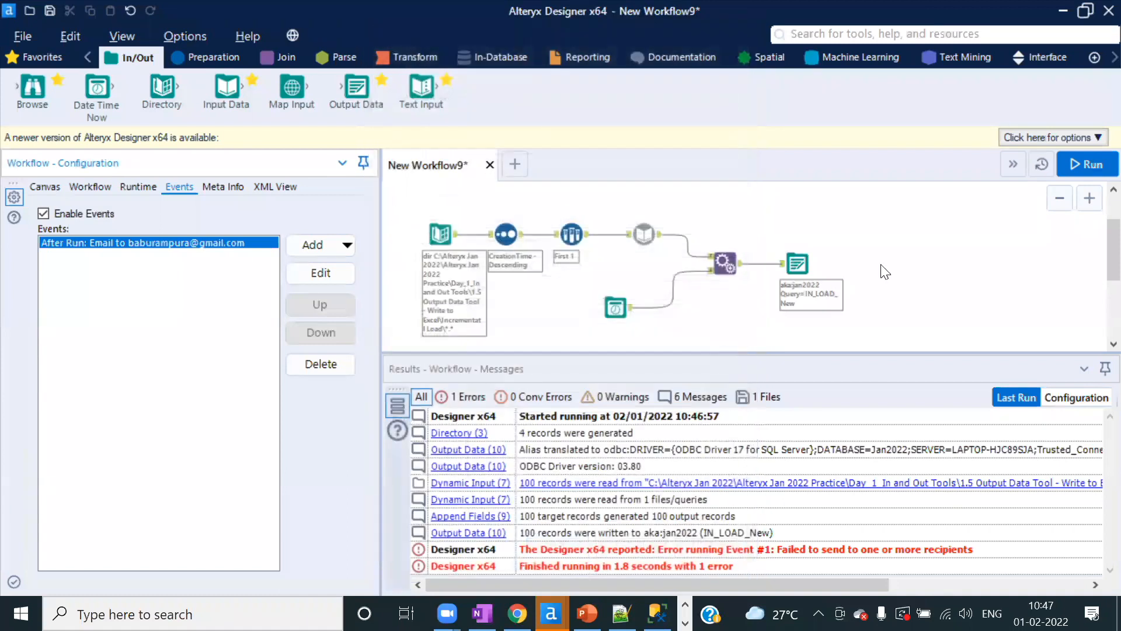
click(1086, 158)
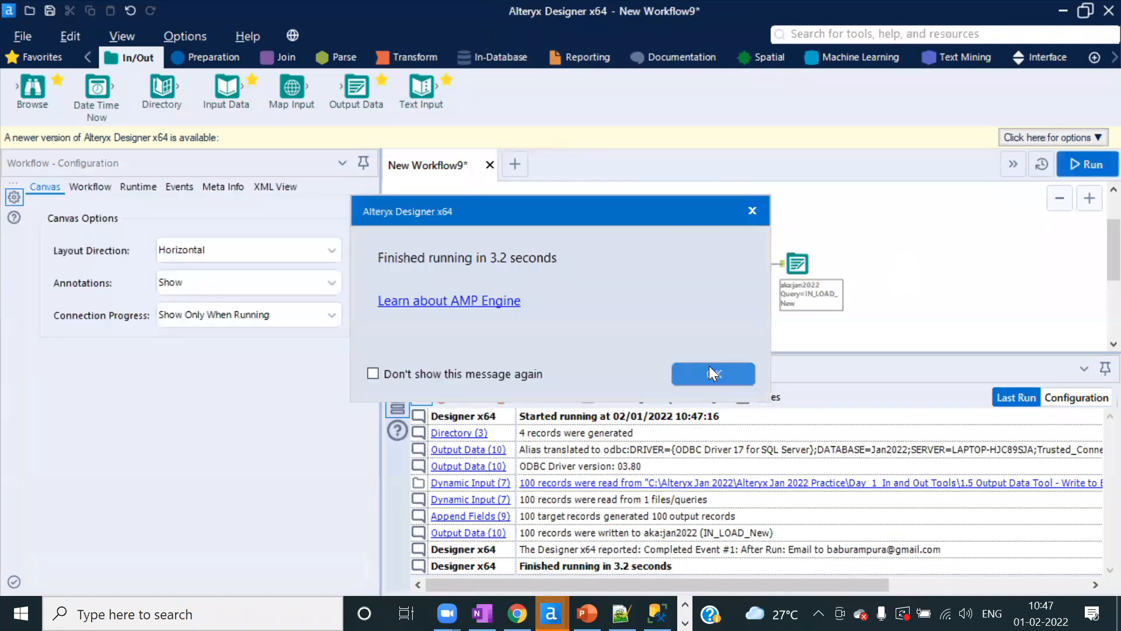
click(711, 373)
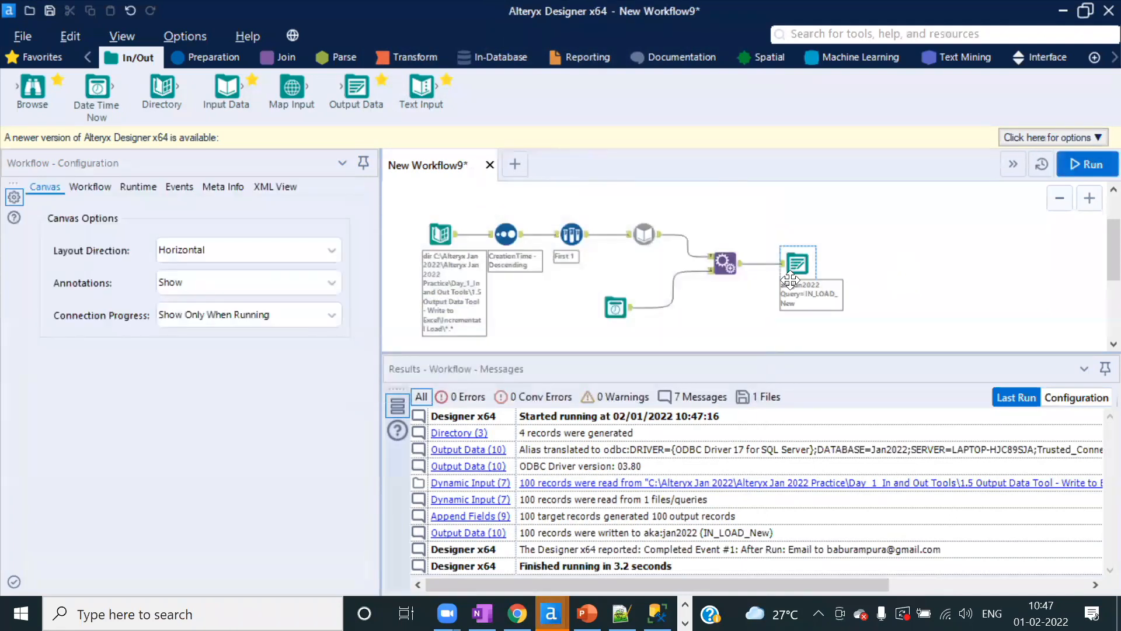
- Edit the After Run email event and append a second recipient's e-mail to the To field, separated by a comma
click(143, 186)
click(181, 185)
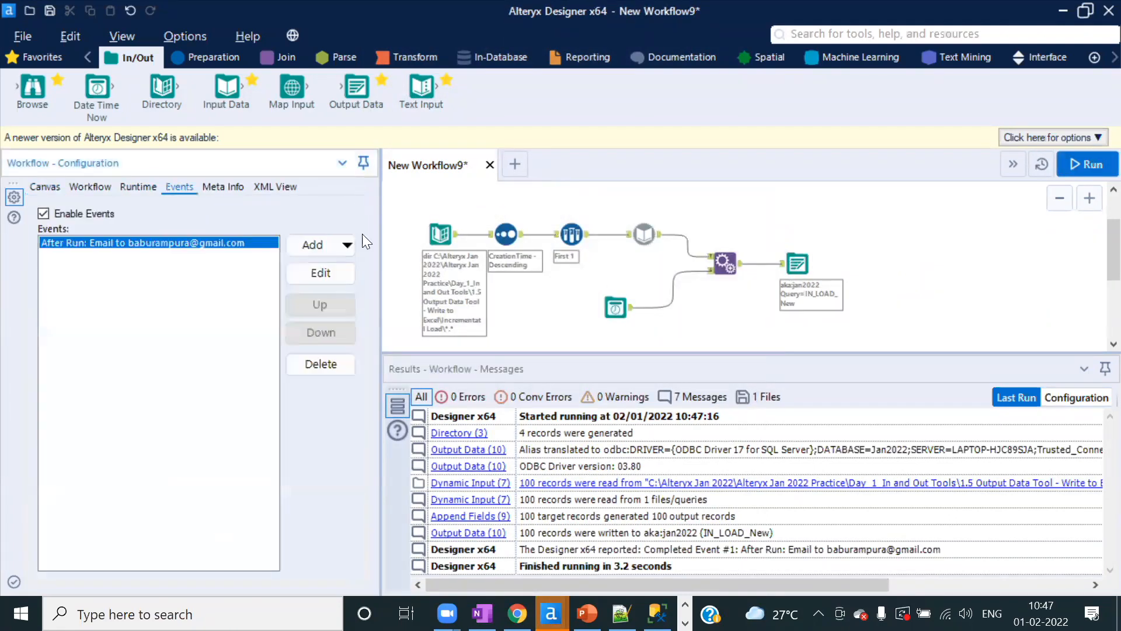
click(321, 273)
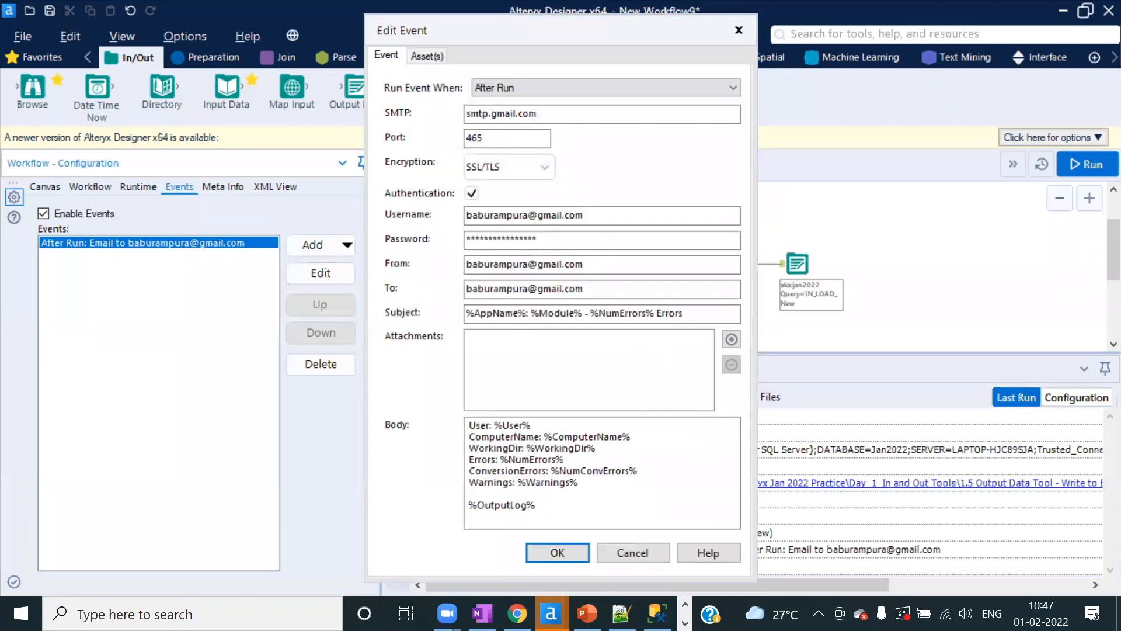
click(602, 288)
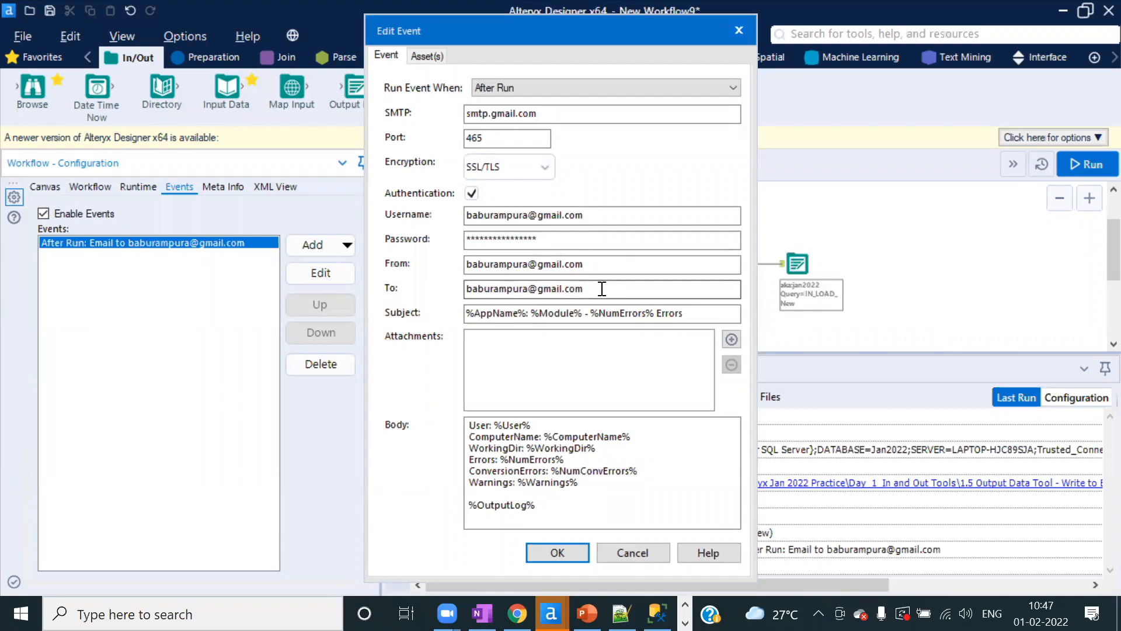
text(,)
key(ctrl+v)
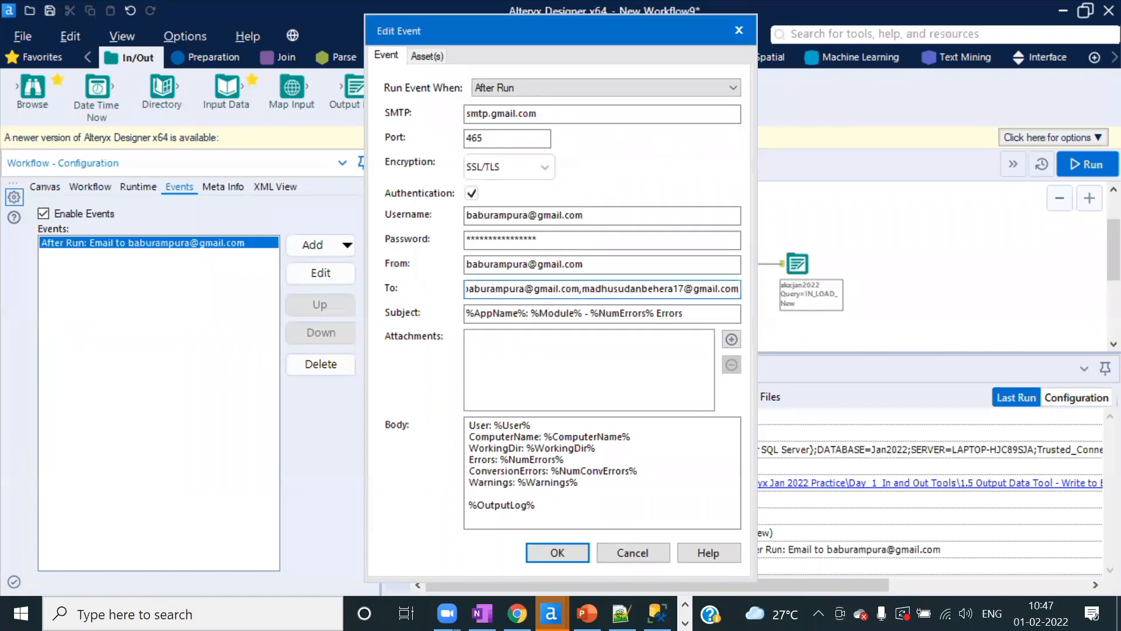
click(656, 313)
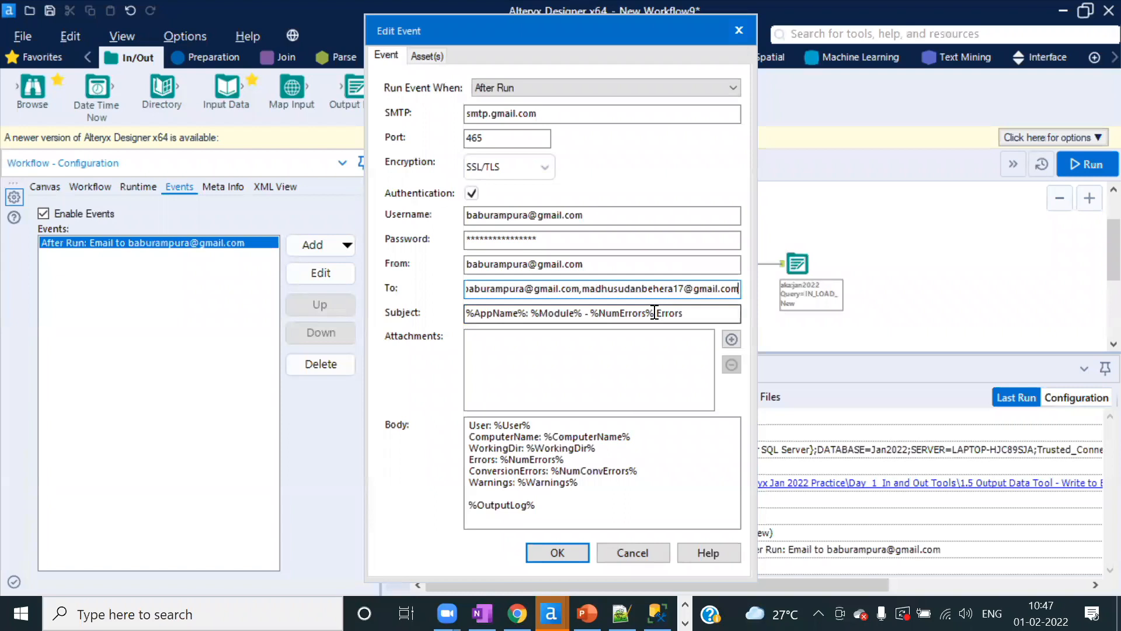
- Save the two-recipient event and run the workflow again, then dismiss the run summary
click(558, 552)
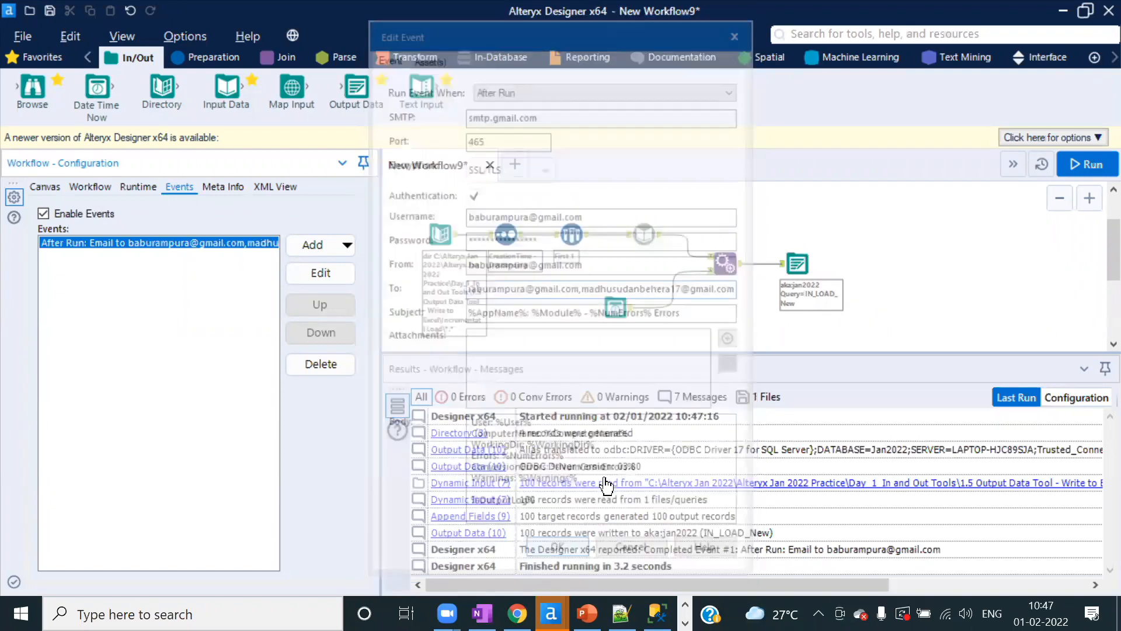
click(1090, 164)
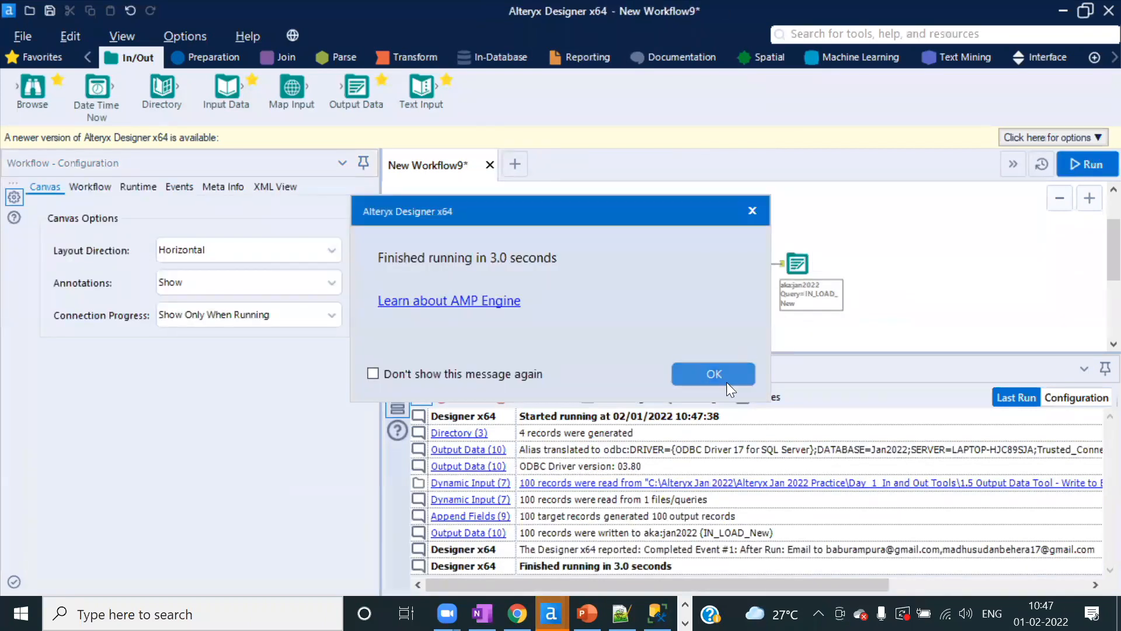
click(715, 375)
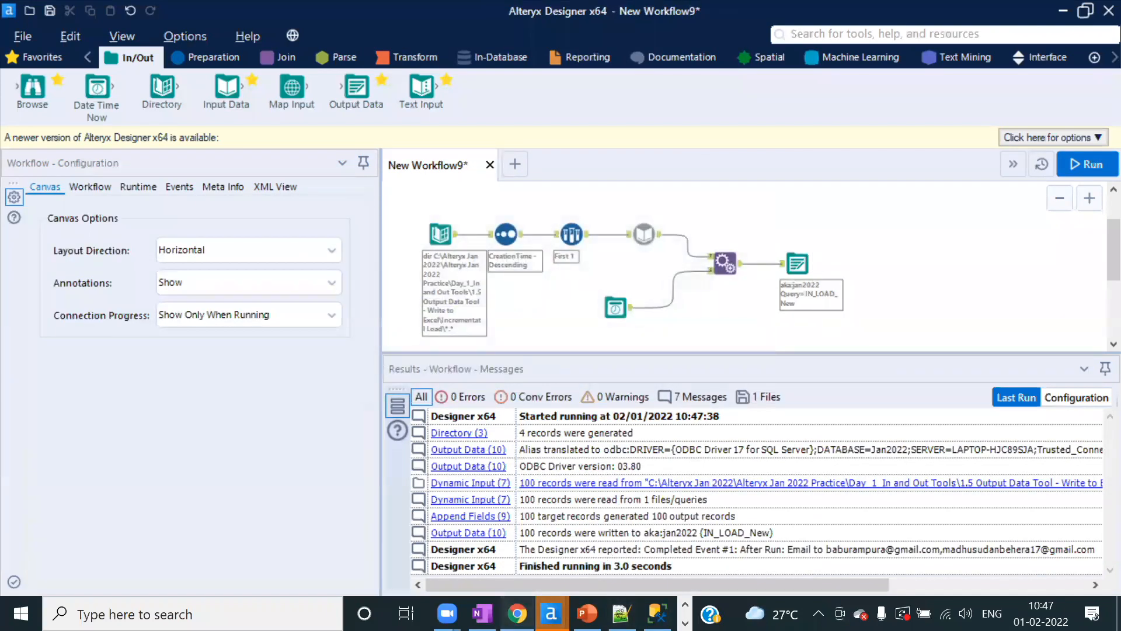
- Switch to the Gmail inbox in Chrome and open the Security settings of the Google Account
mouse_move(517, 614)
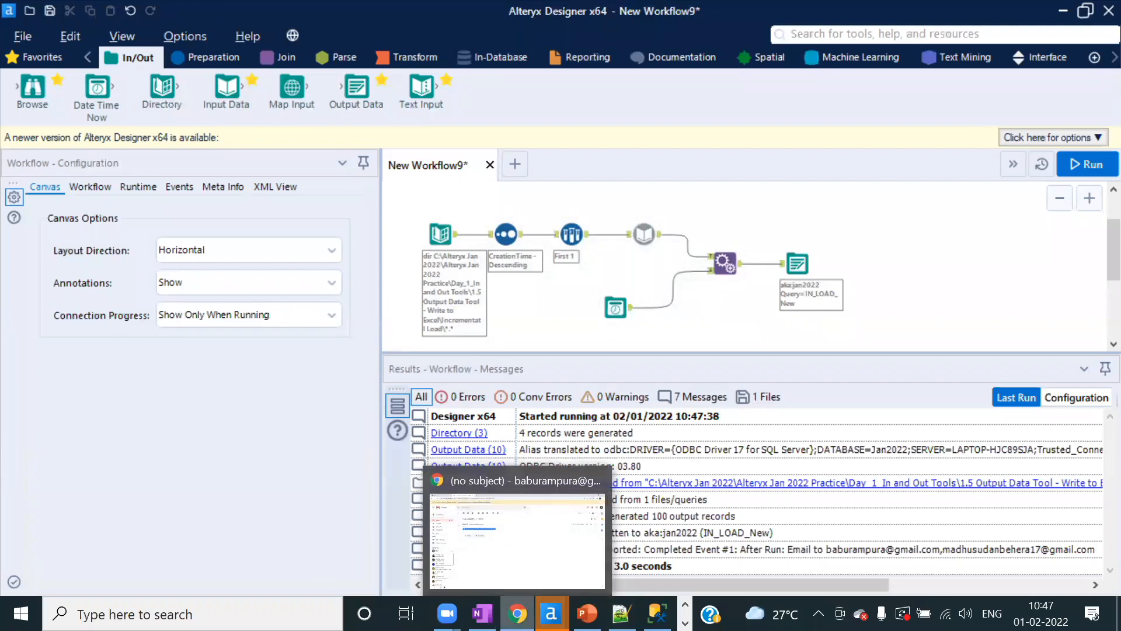
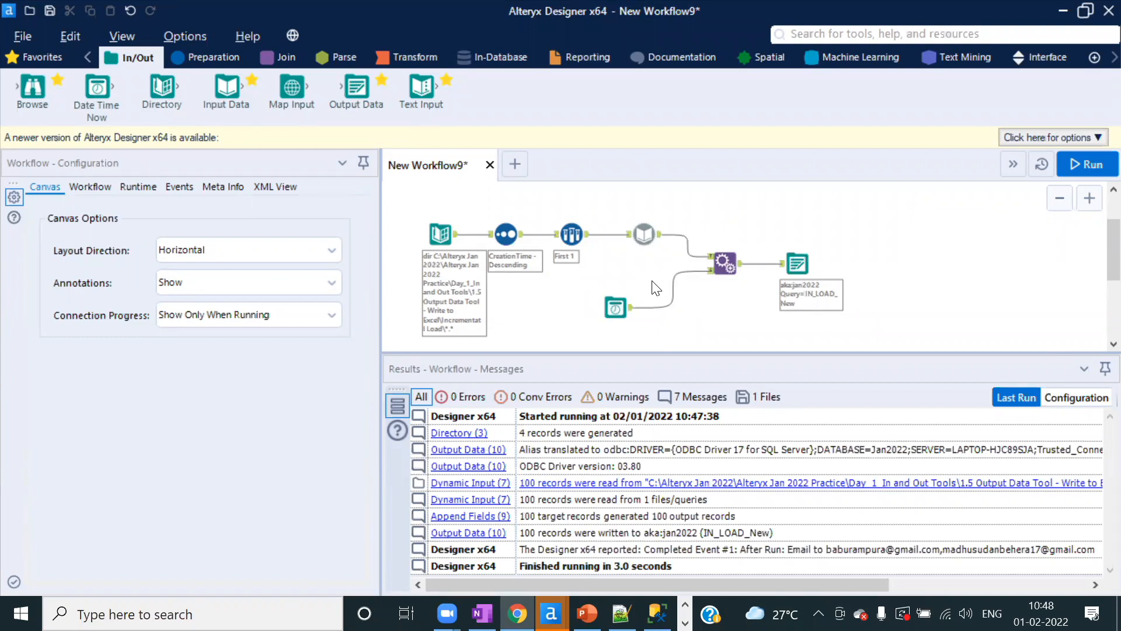
click(798, 264)
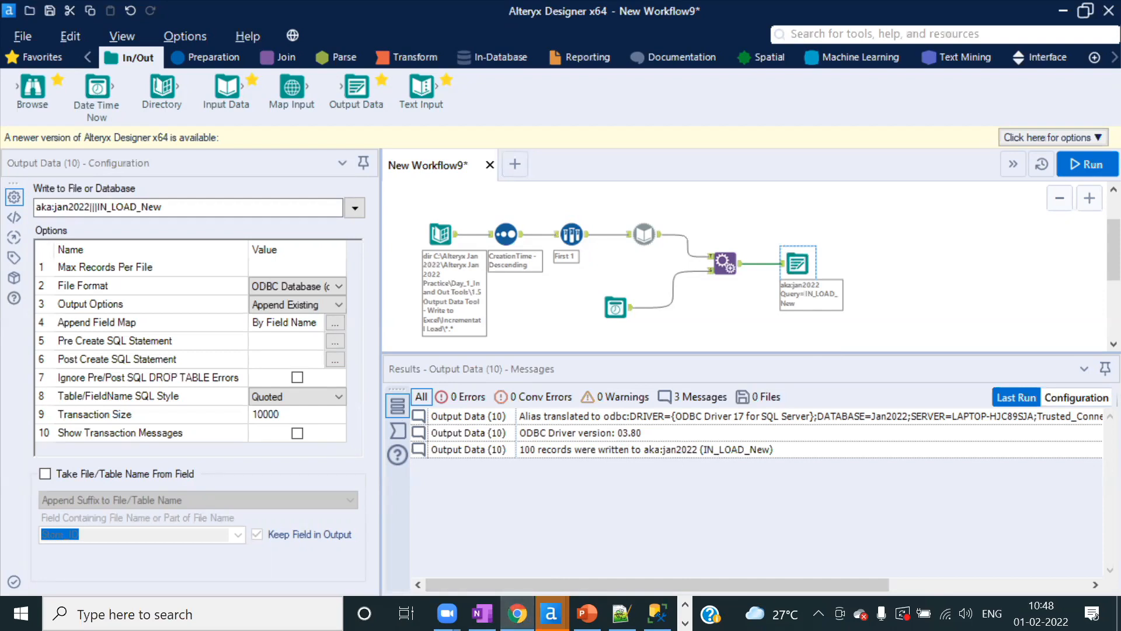
drag(1120, 161, 421, 159)
double_click(526, 189)
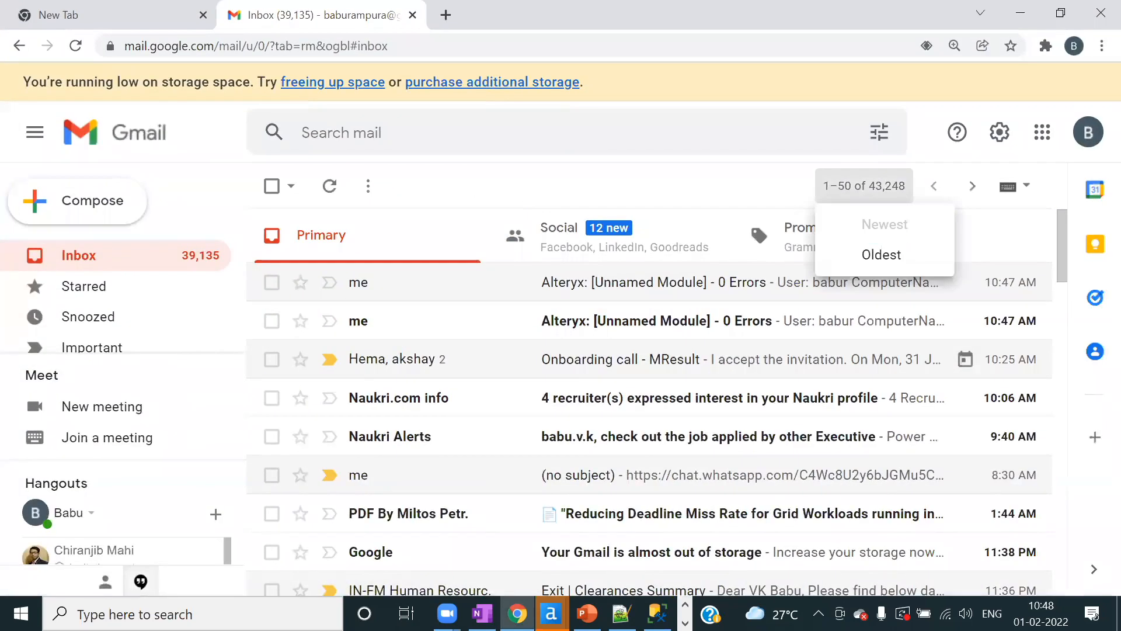
click(1088, 133)
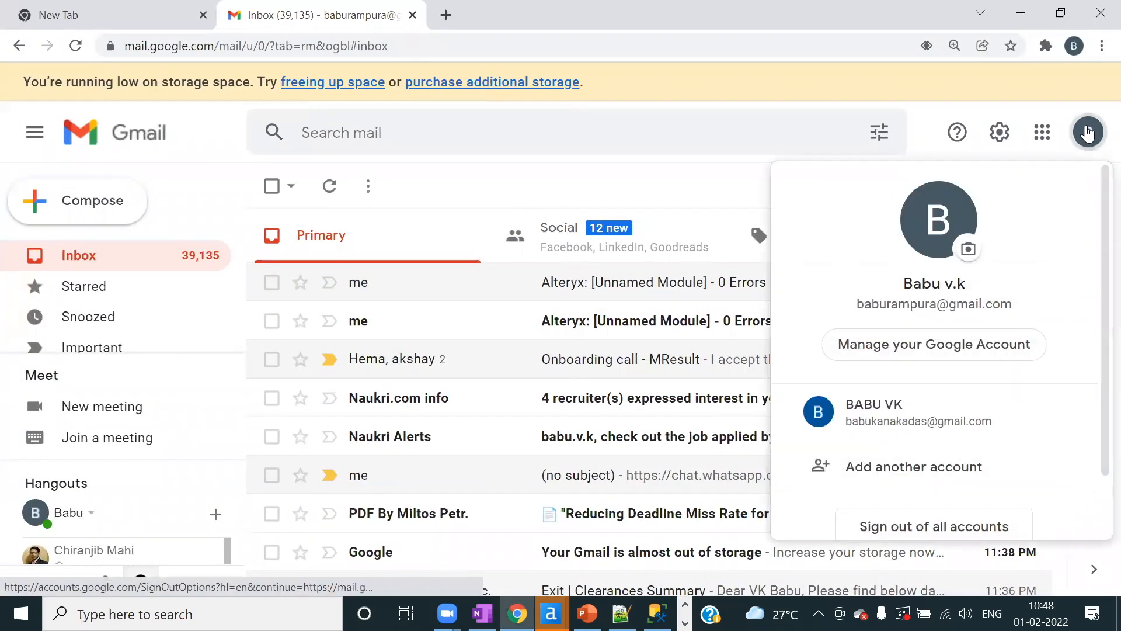
click(901, 346)
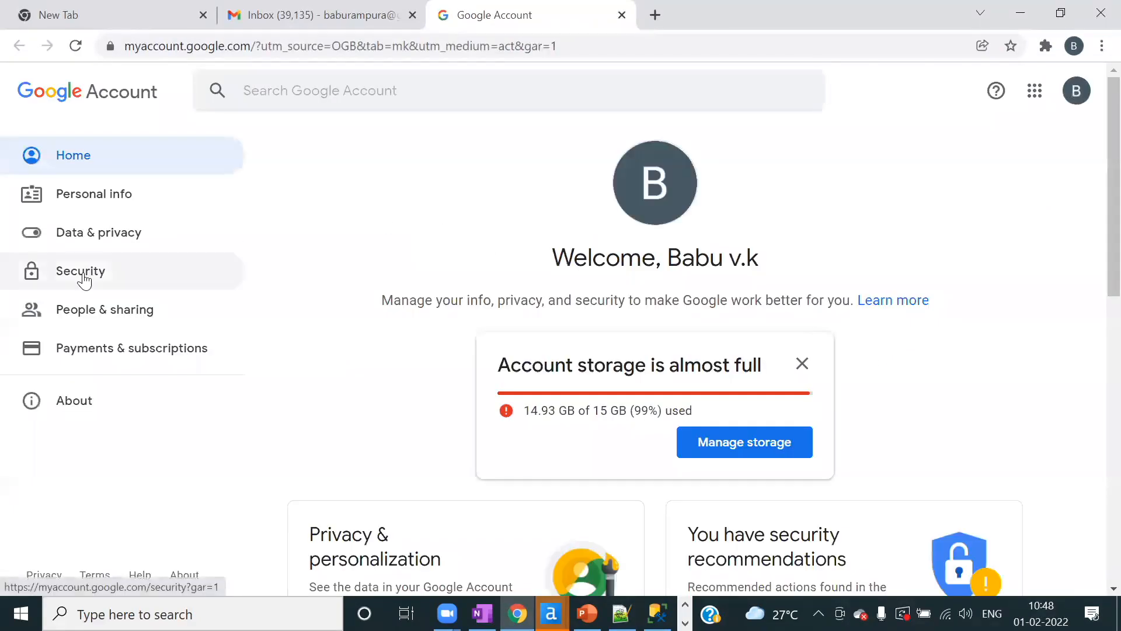
click(84, 279)
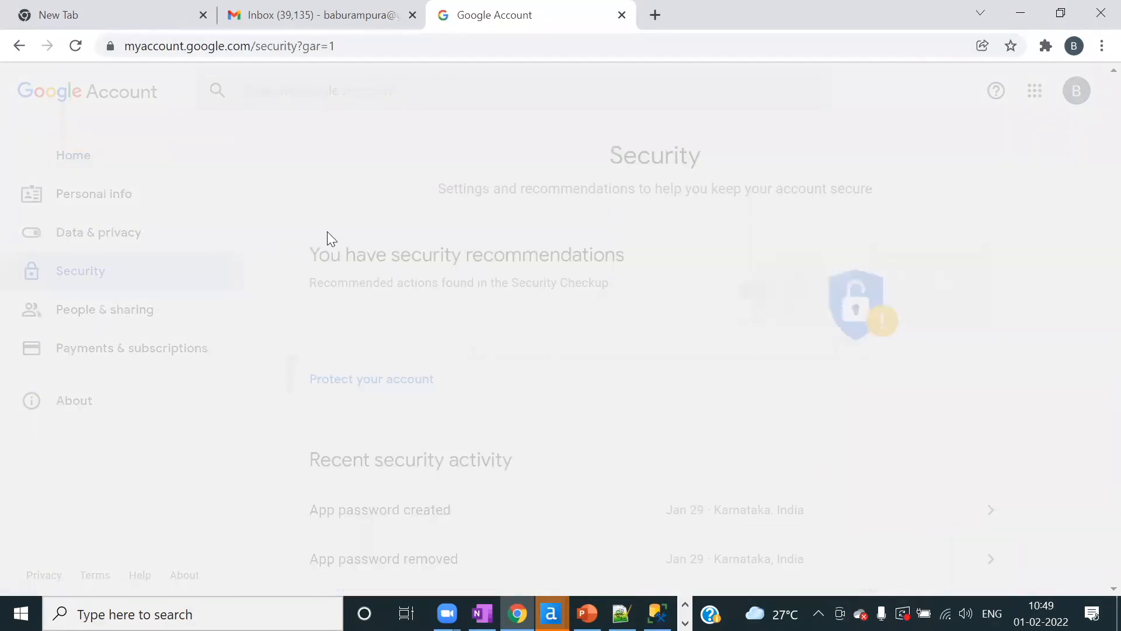
- Look through the recent security activity and Google sign-in options, and open the App passwords setting
scroll(567, 296, down, 3)
scroll(569, 296, down, 3)
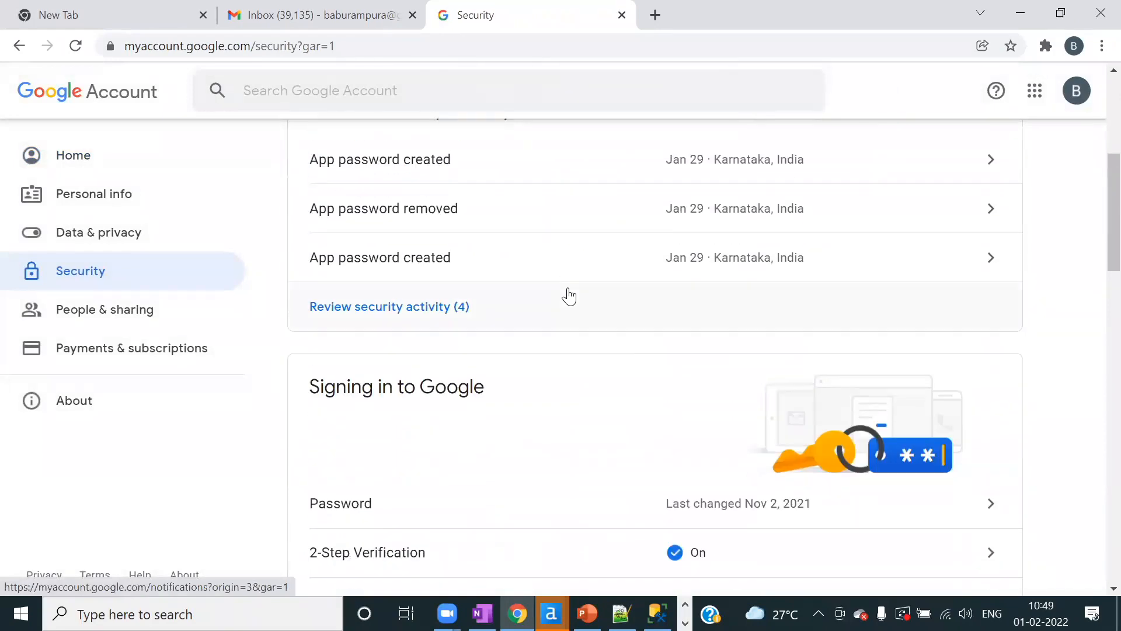
scroll(570, 296, up, 2)
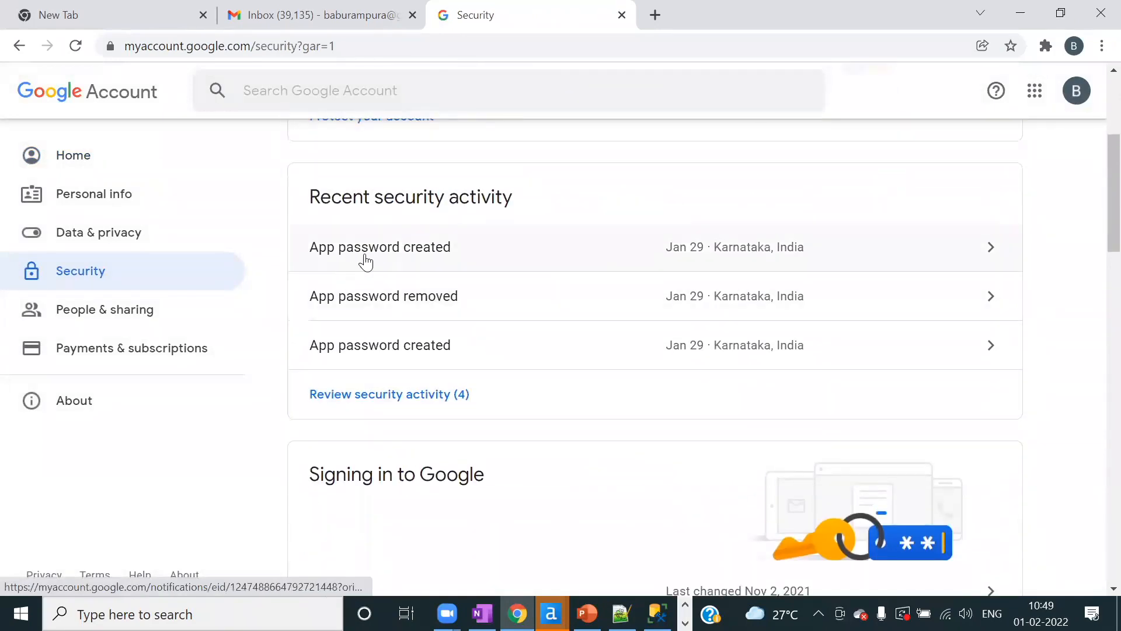
scroll(581, 310, down, 2)
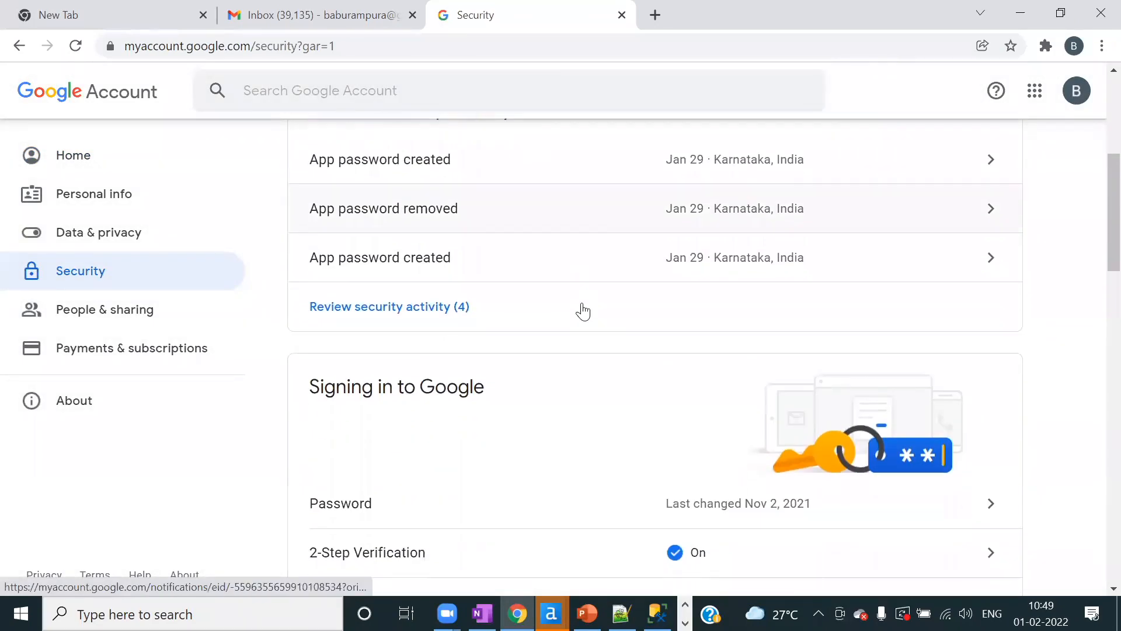
scroll(582, 311, down, 7)
scroll(583, 311, up, 3)
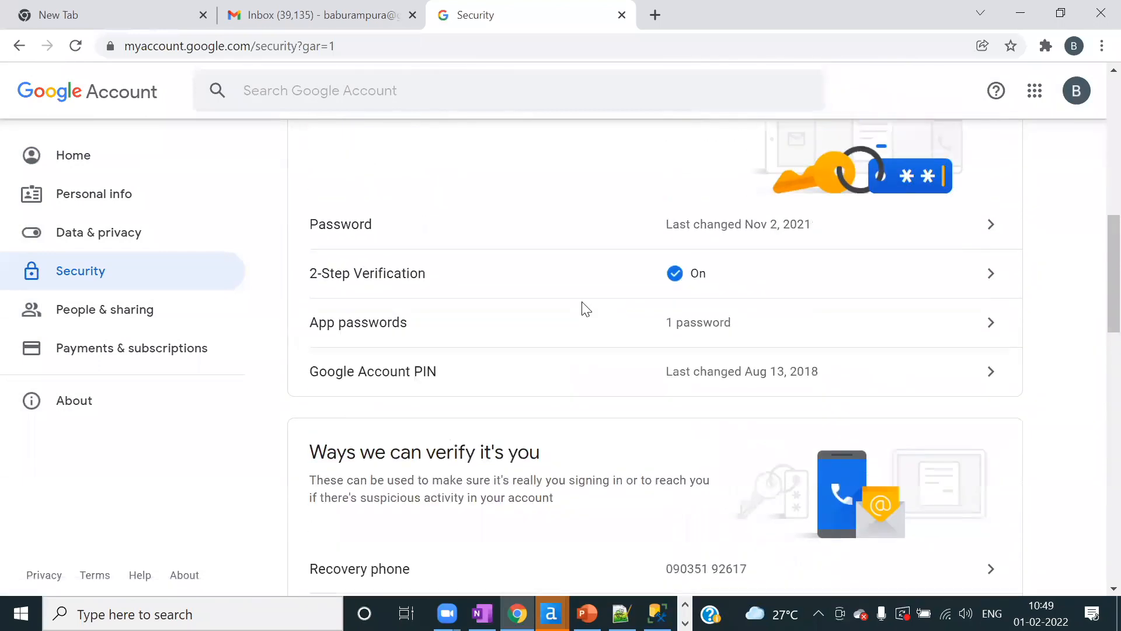
scroll(523, 318, up, 2)
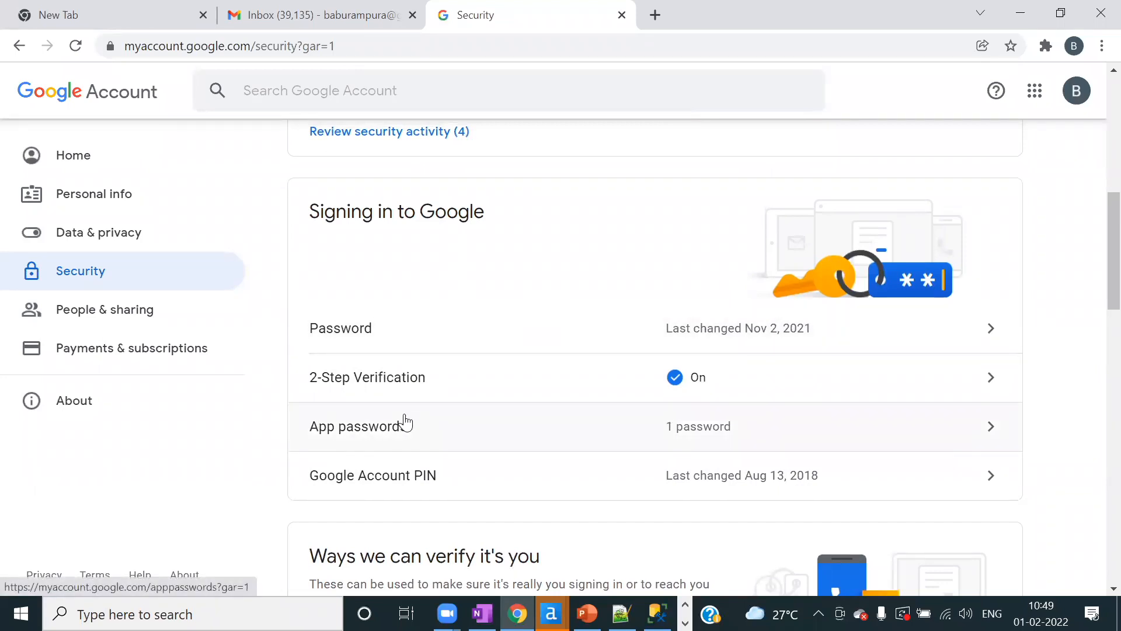
click(388, 432)
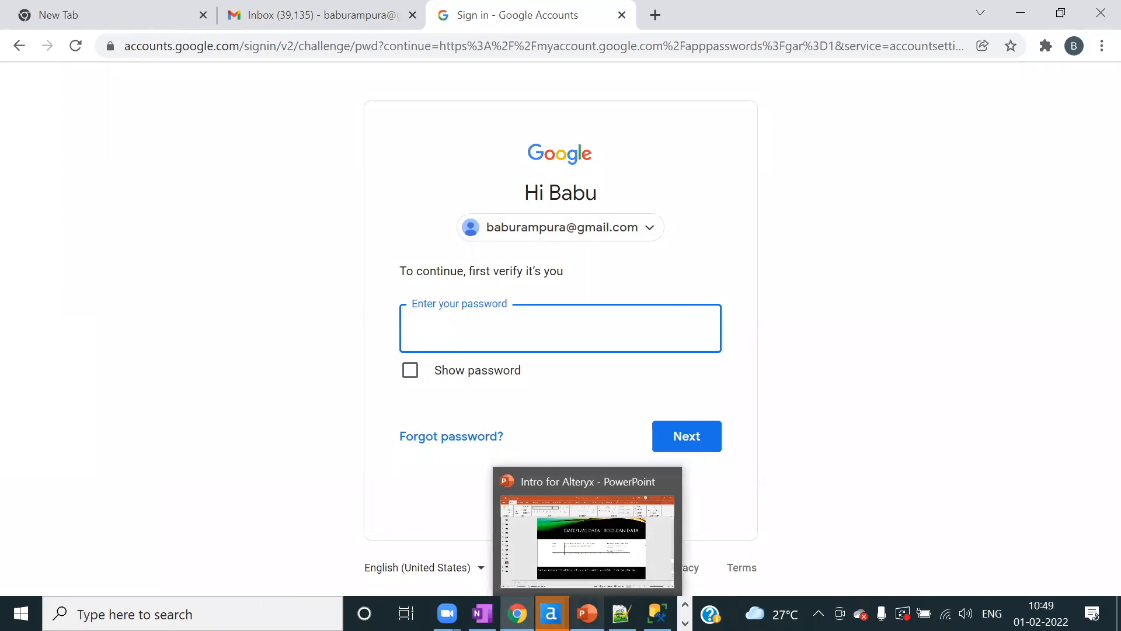
- Switch to the OneNote page on Gmail less secure app access and review its generated app password example
click(482, 613)
scroll(217, 330, up, 5)
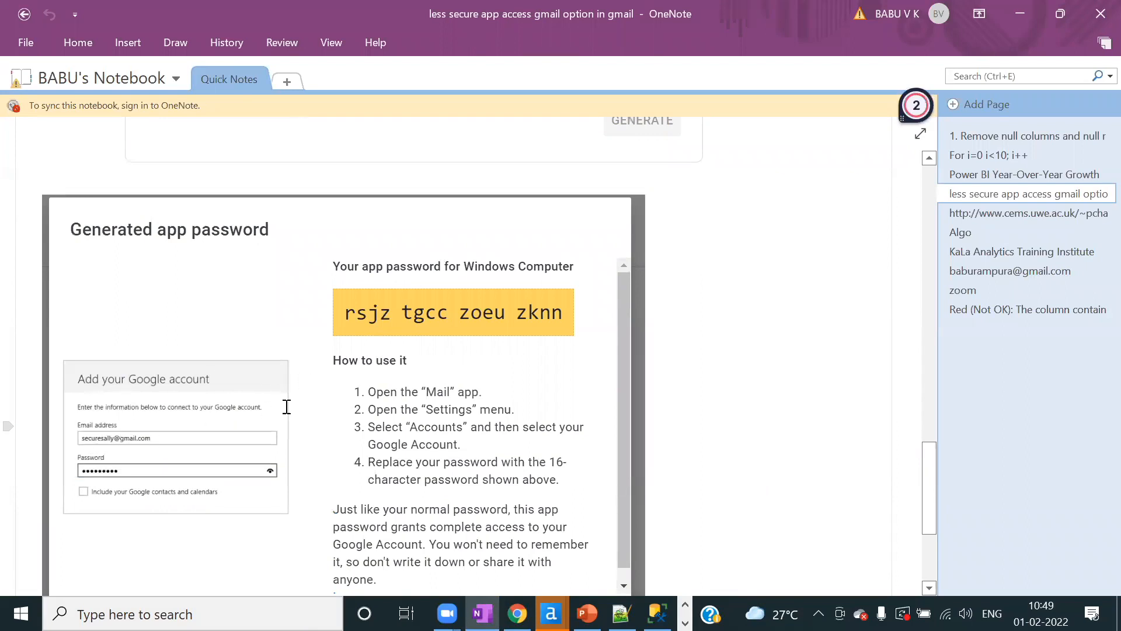
click(571, 316)
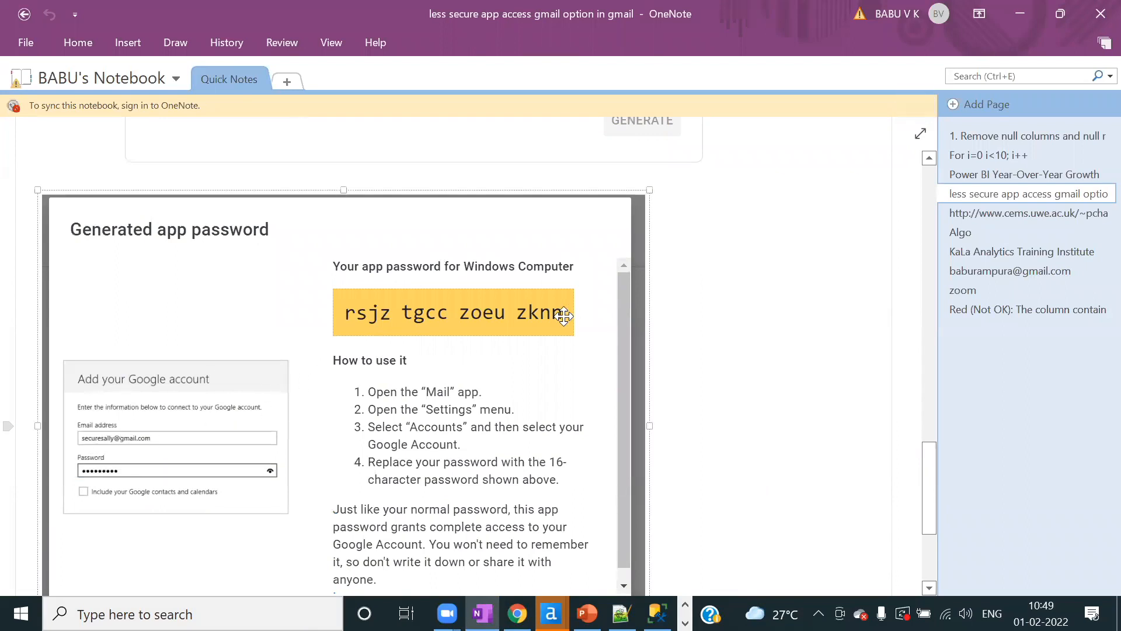
click(1020, 13)
- Switch back to Alteryx Designer, inspect the password field of the After Run email event, and close the event without changes
click(551, 613)
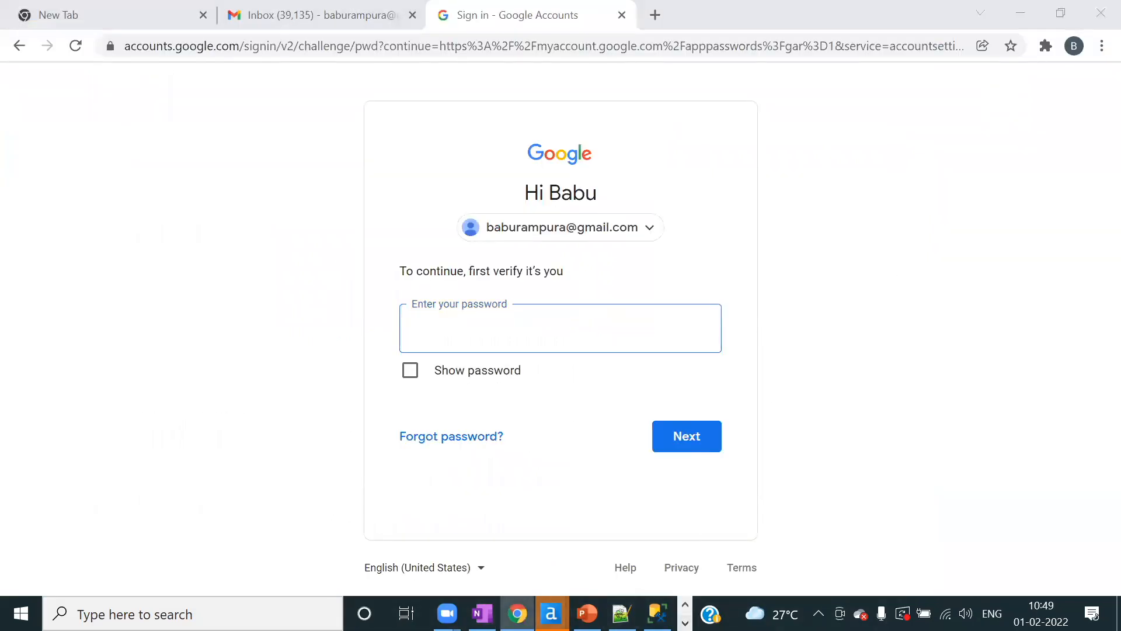
click(496, 536)
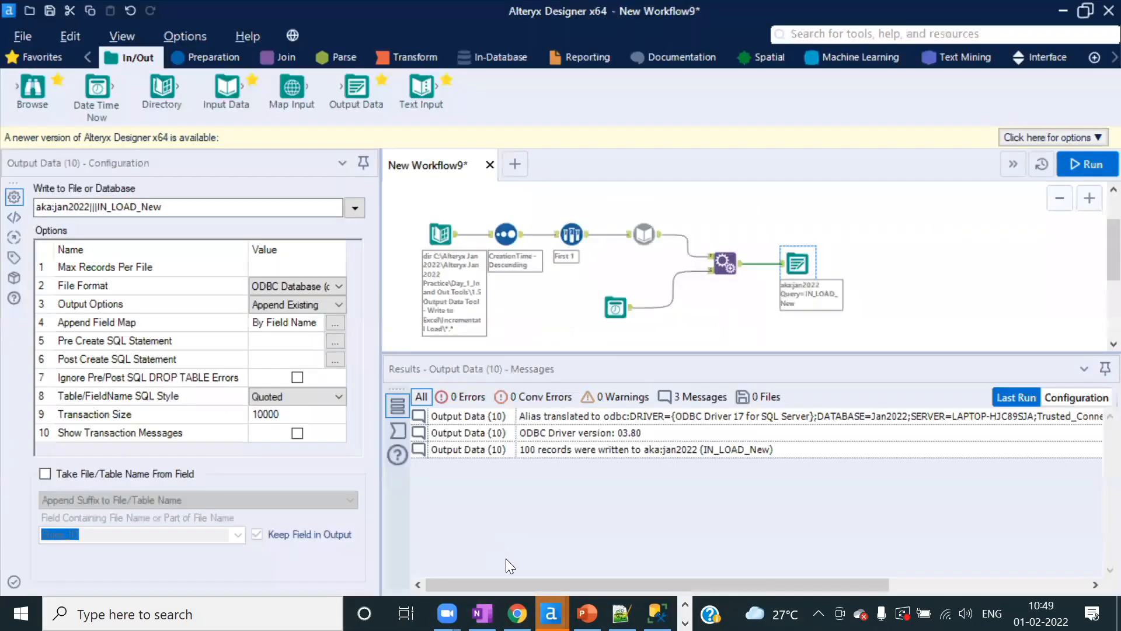
click(1058, 256)
click(180, 187)
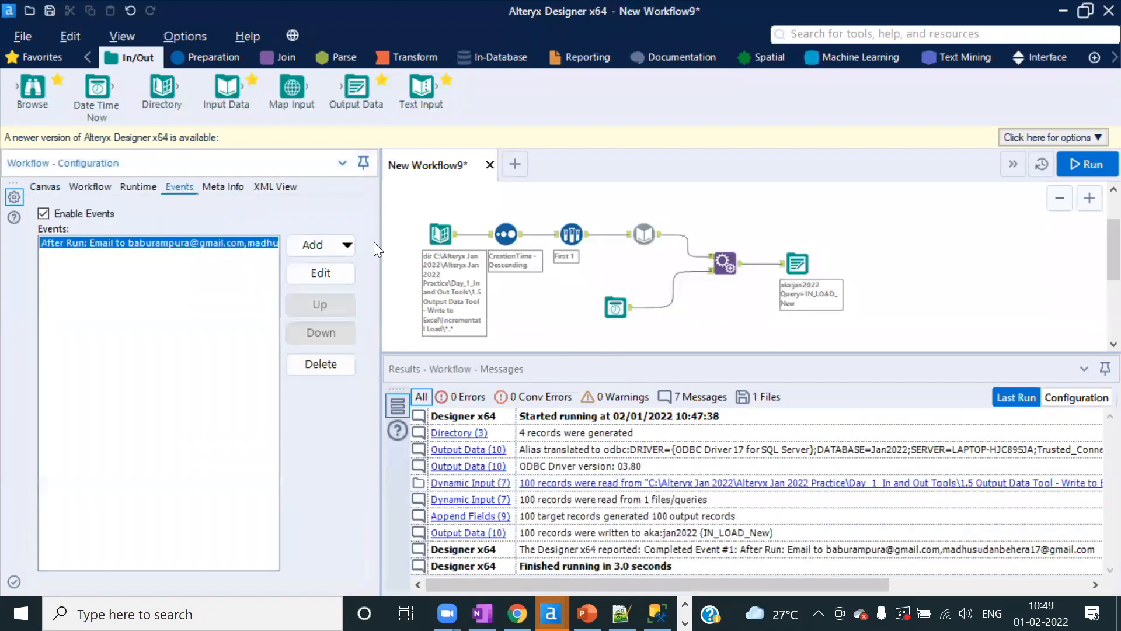
click(317, 272)
double_click(470, 239)
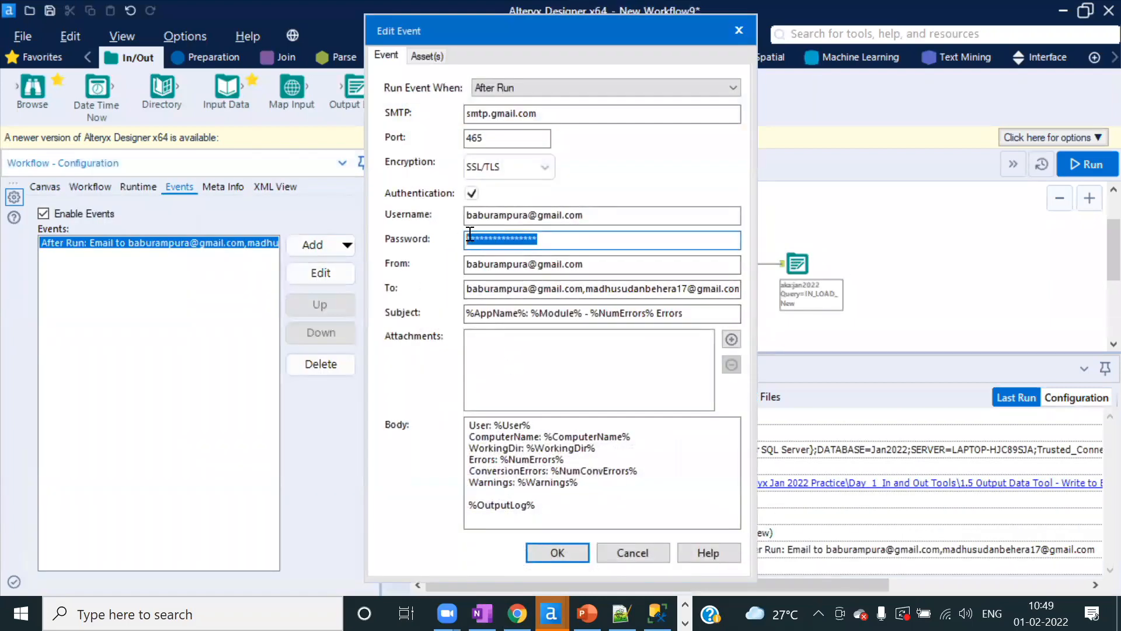
click(546, 237)
click(739, 31)
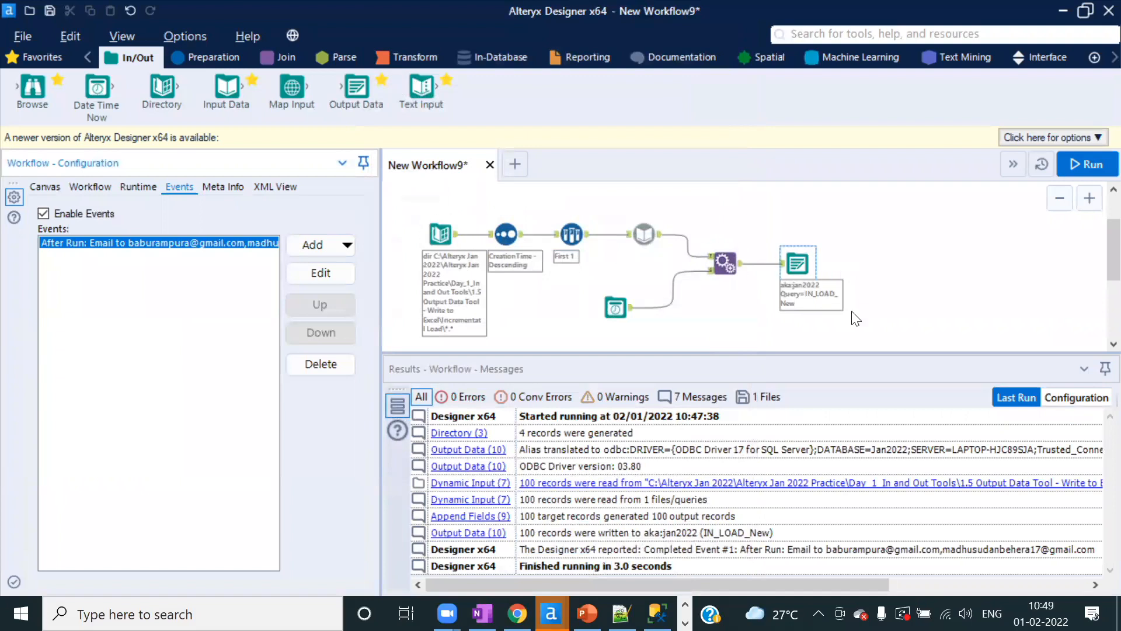
drag(904, 336, 435, 212)
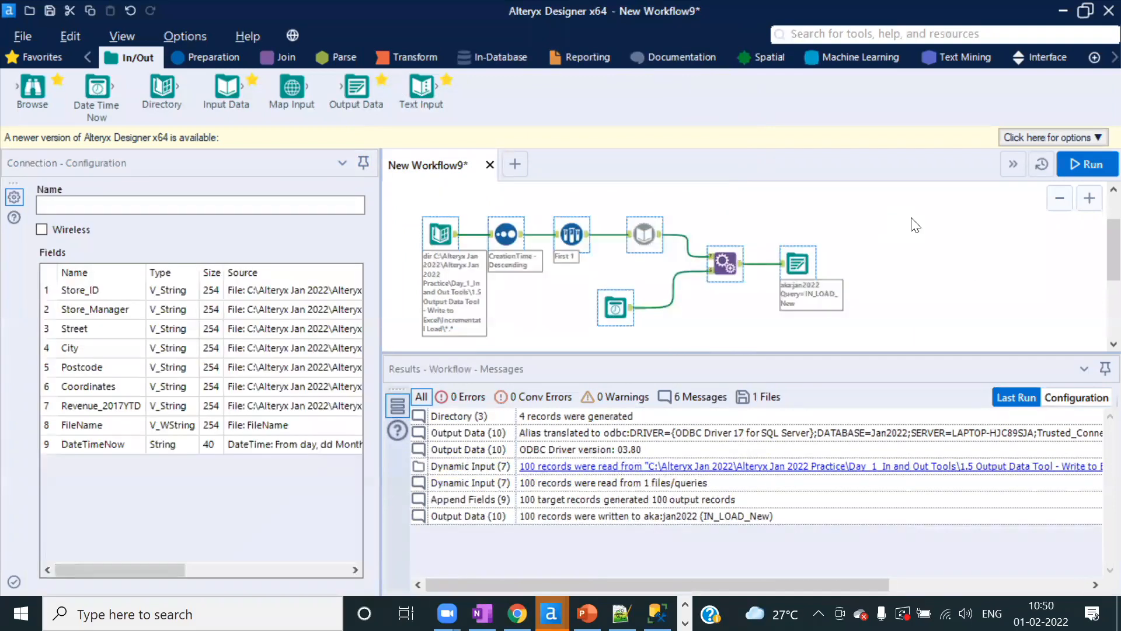
click(961, 289)
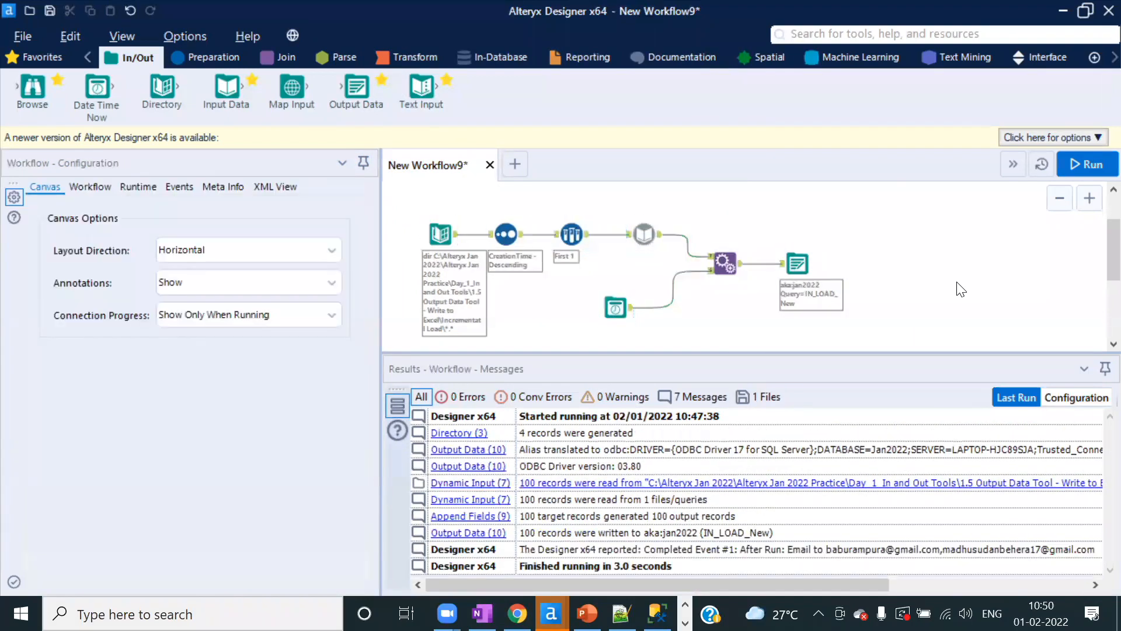
drag(910, 323, 412, 208)
click(902, 285)
drag(927, 337, 389, 187)
scroll(584, 257, down, 1)
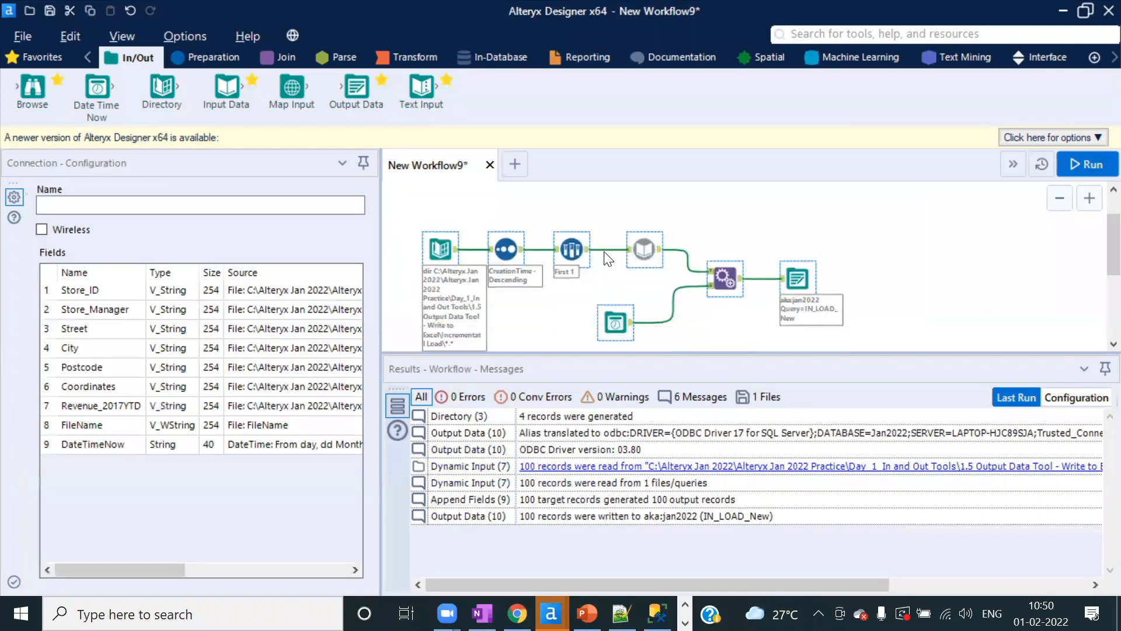
click(907, 275)
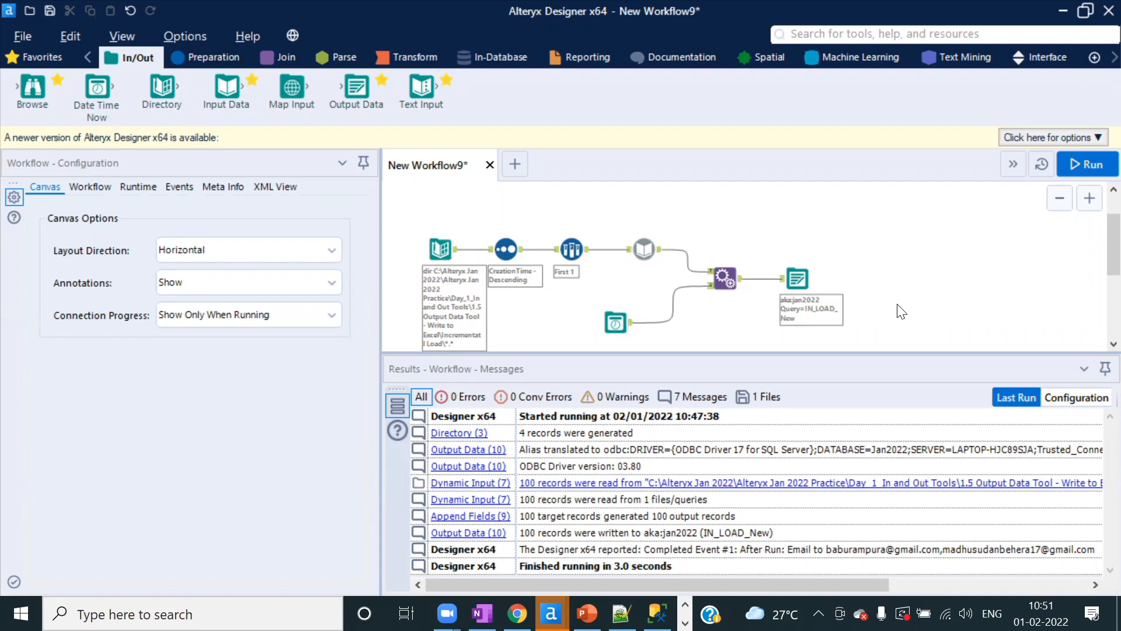
- Check the folder path and file specification configured for the Directory tool
click(440, 249)
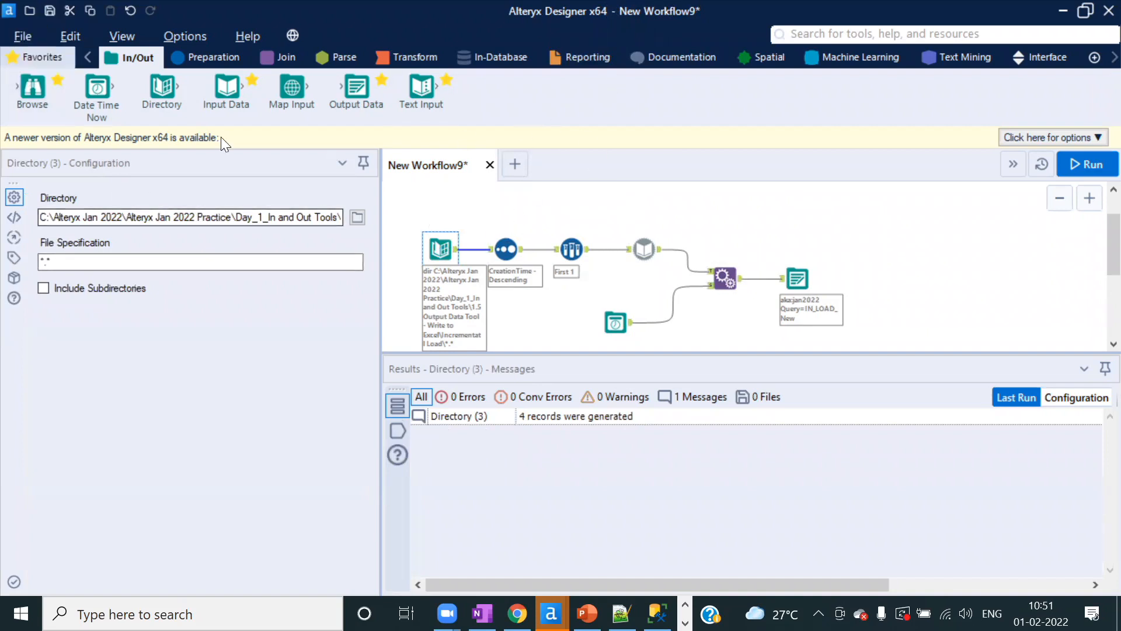
click(879, 284)
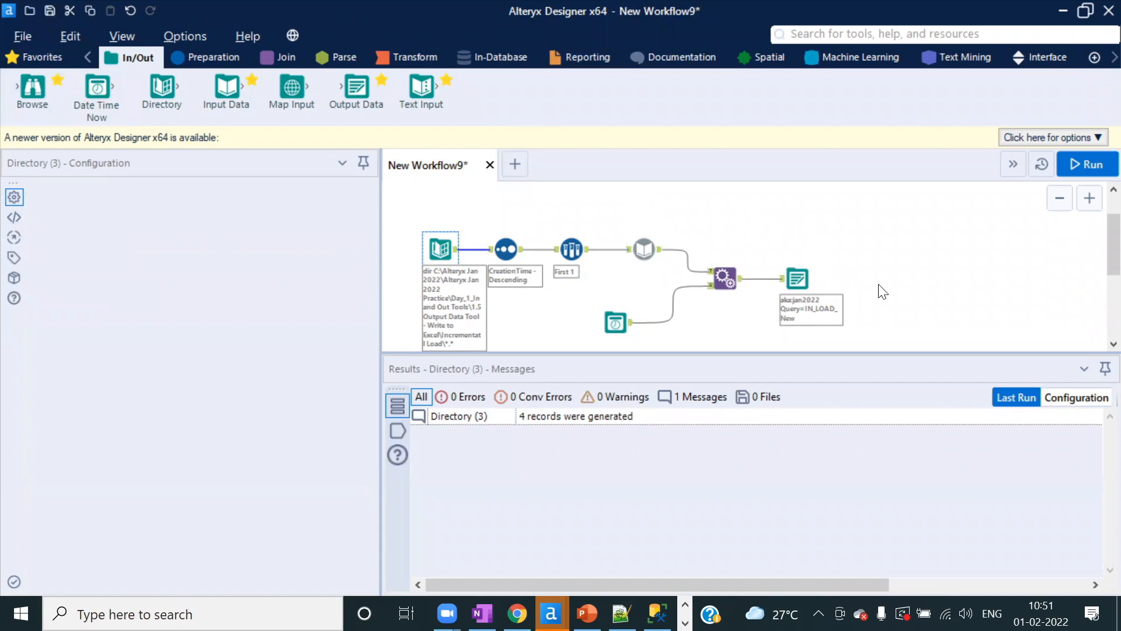